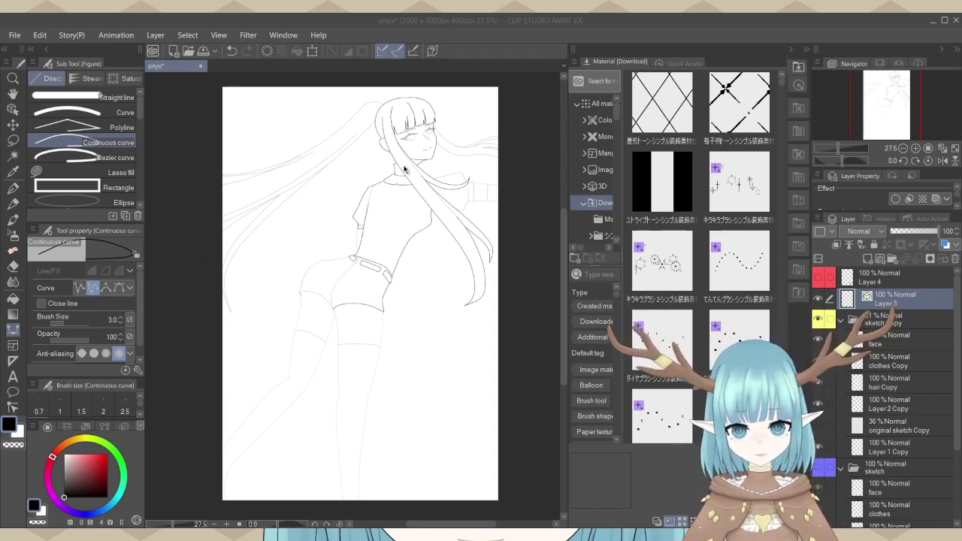
# Ink the front leg's outer thigh line with a continuous curve, following the sketch from the shorts' hem down to the knee.
pyautogui.click(544, 17)
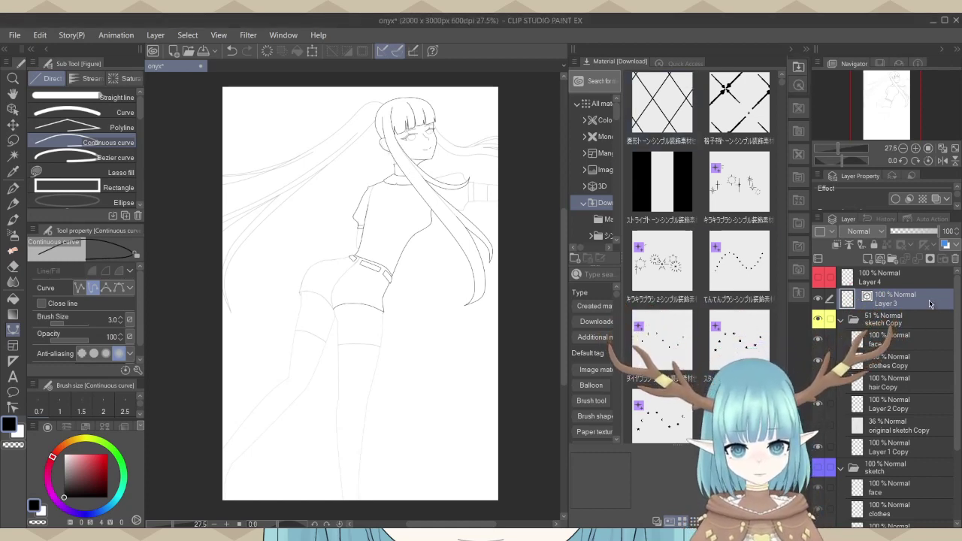
pyautogui.scroll(6, 361, 293)
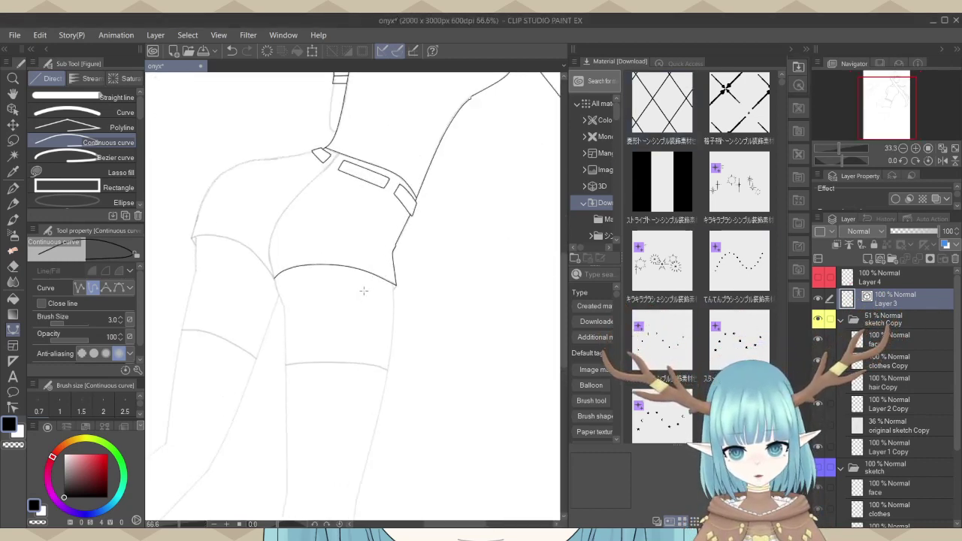
pyautogui.scroll(4, 425, 207)
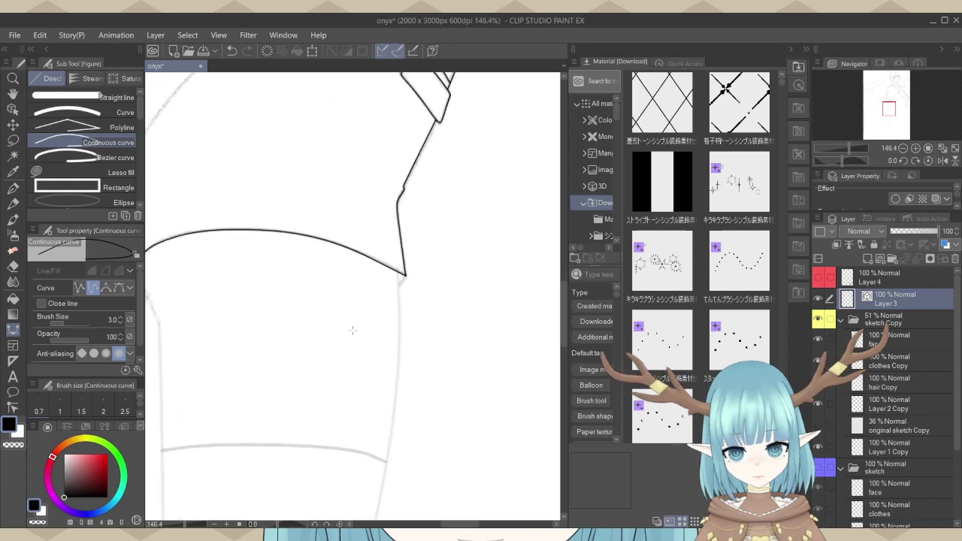
pyautogui.scroll(5, 352, 330)
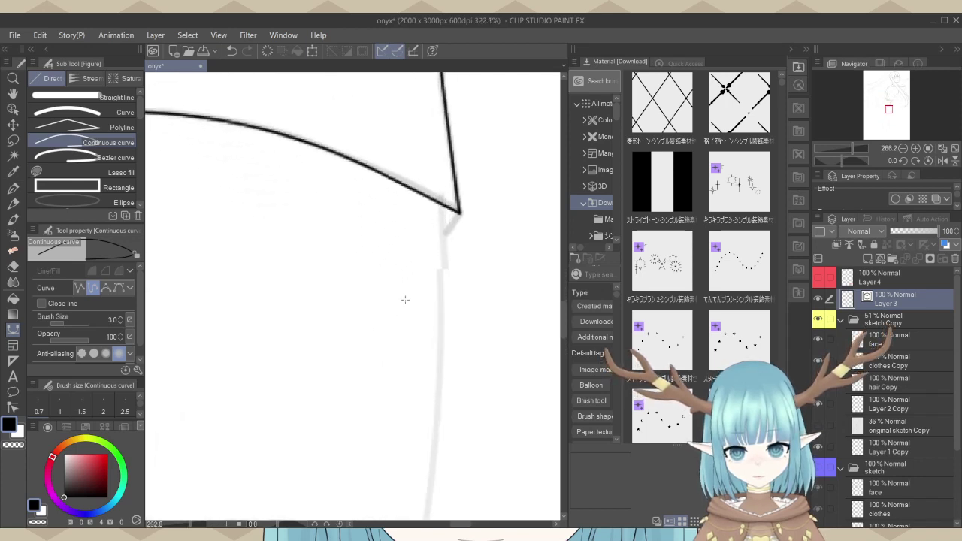
pyautogui.scroll(1, 446, 250)
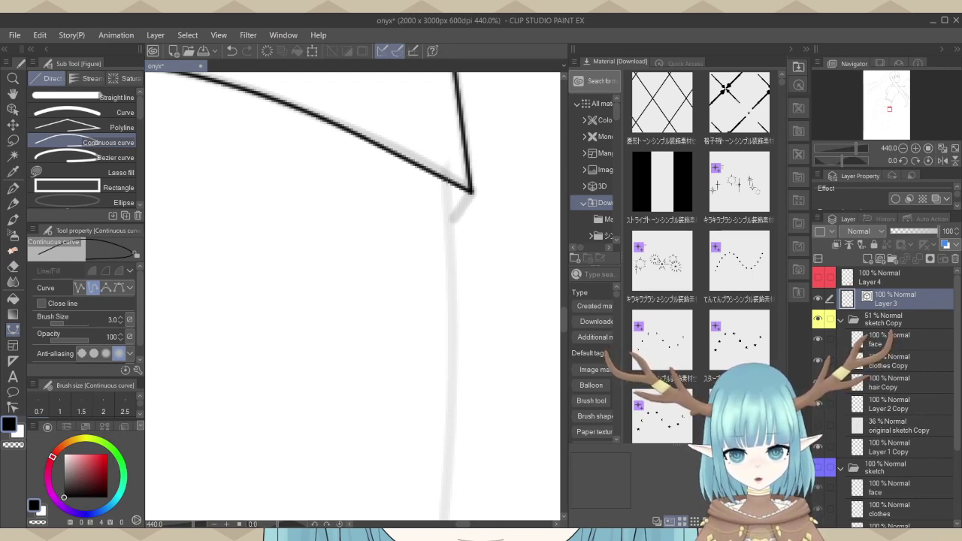
pyautogui.scroll(-1, 416, 203)
pyautogui.moveTo(447, 181)
pyautogui.mouseDown()
pyautogui.moveTo(417, 203)
pyautogui.moveTo(435, 267)
pyautogui.mouseUp()
pyautogui.scroll(-3, 415, 203)
pyautogui.scroll(-2, 434, 276)
pyautogui.scroll(-4, 434, 276)
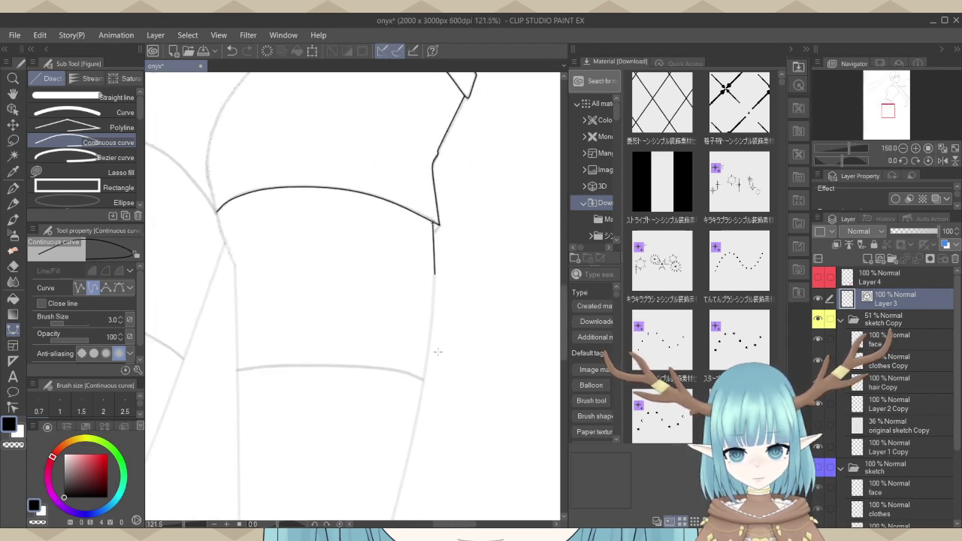
pyautogui.scroll(-5, 445, 204)
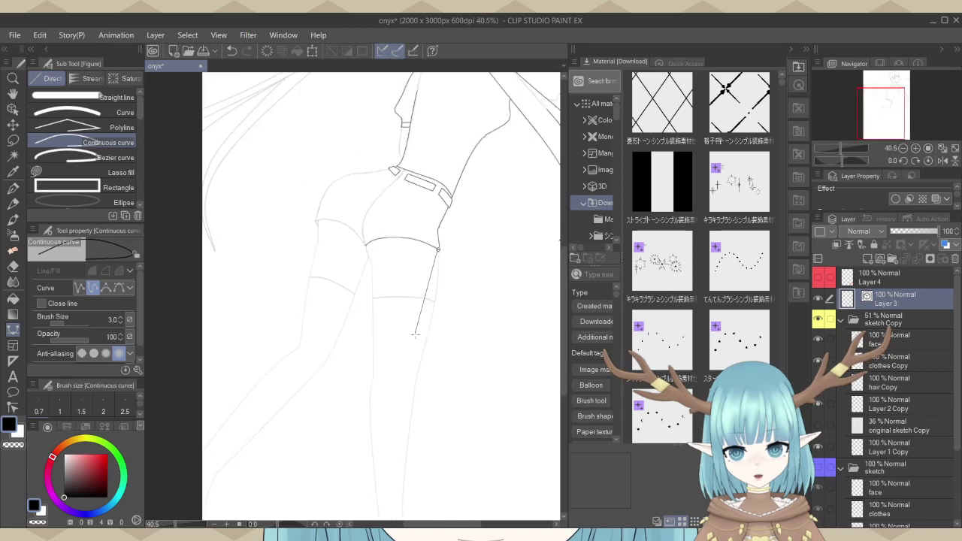
pyautogui.scroll(6, 413, 366)
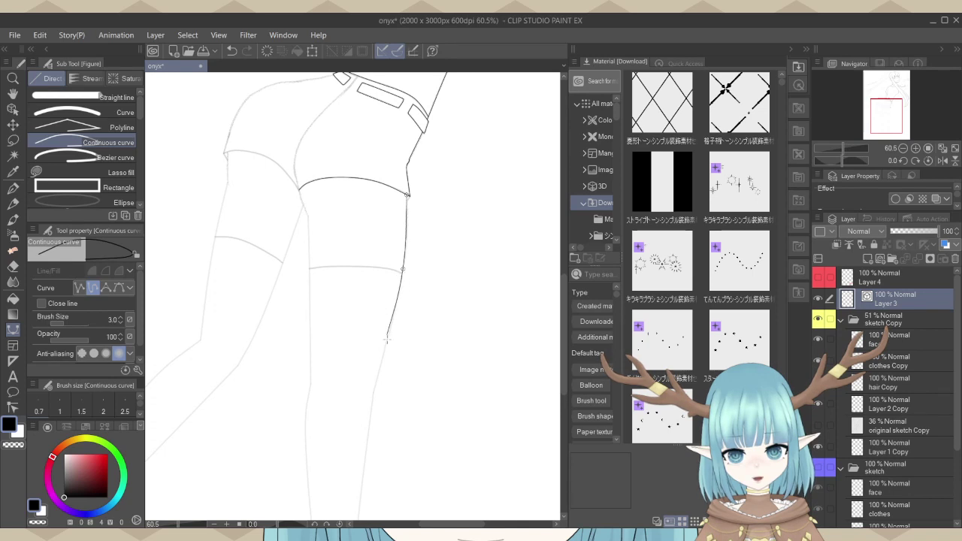
pyautogui.scroll(2, 383, 351)
pyautogui.scroll(3, 383, 352)
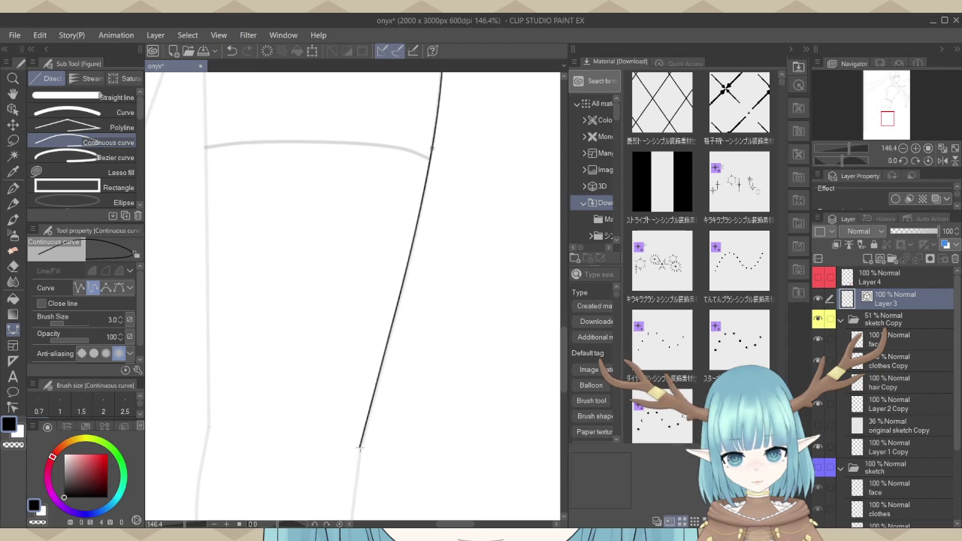
pyautogui.click(361, 449)
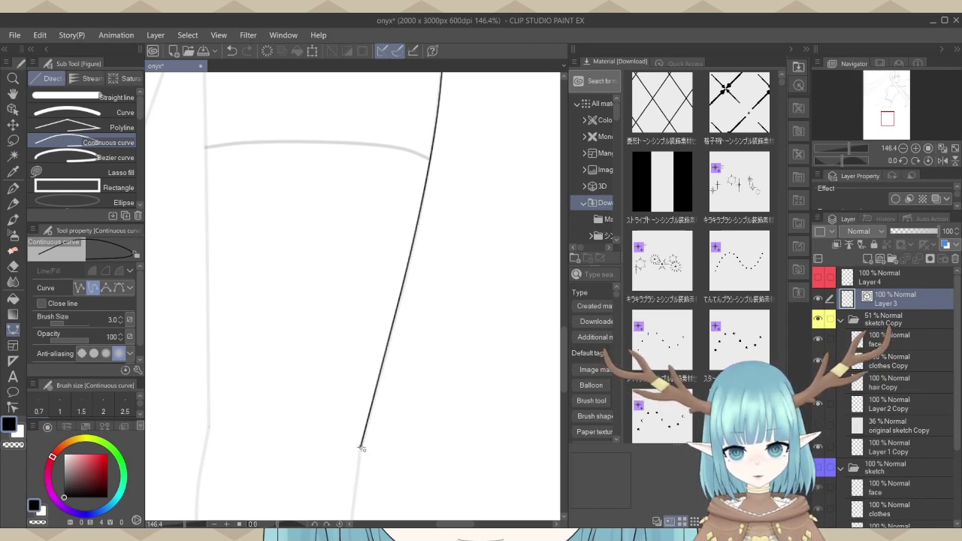
# Continue the front leg's outer line with a continuous curve from the knee down to the lower edge of the canvas.
pyautogui.scroll(-3, 378, 286)
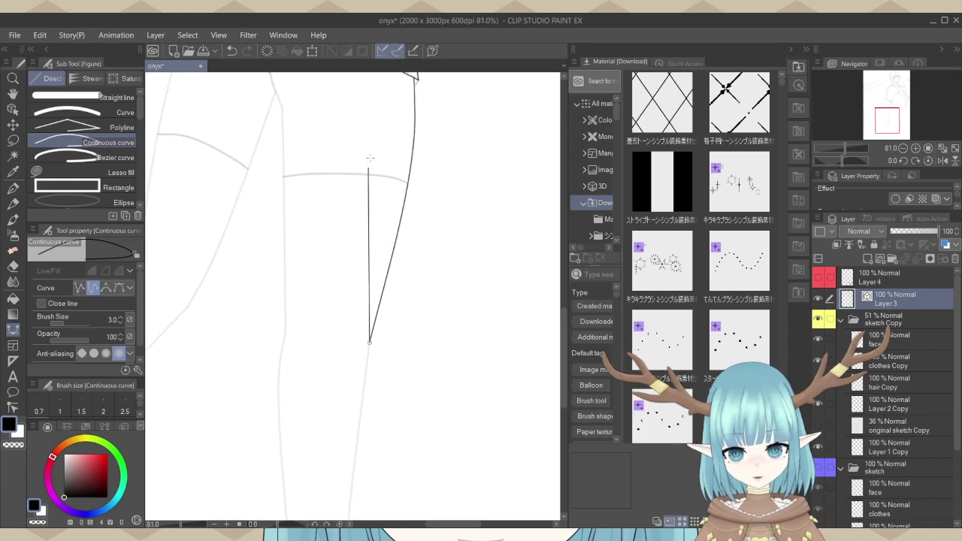
pyautogui.scroll(-2, 368, 173)
pyautogui.scroll(3, 361, 415)
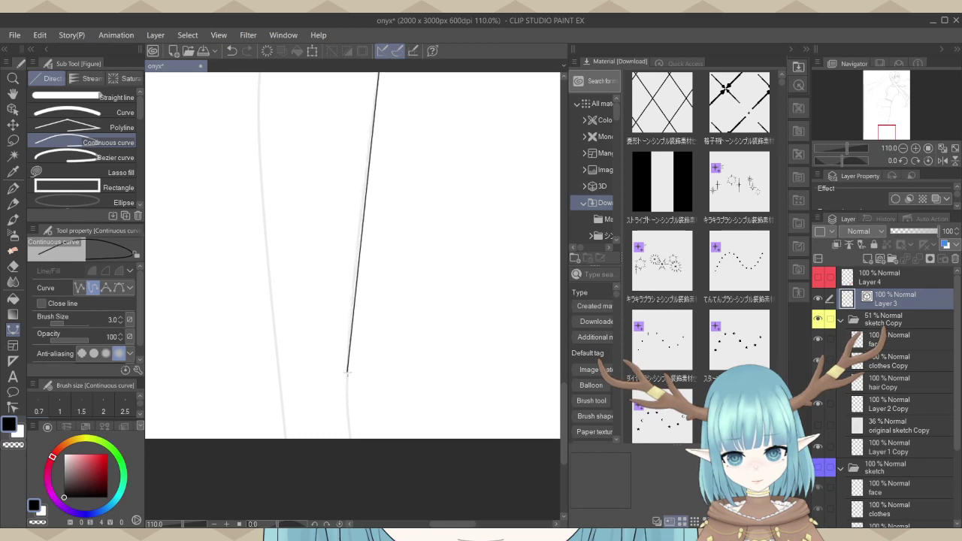
pyautogui.click(348, 370)
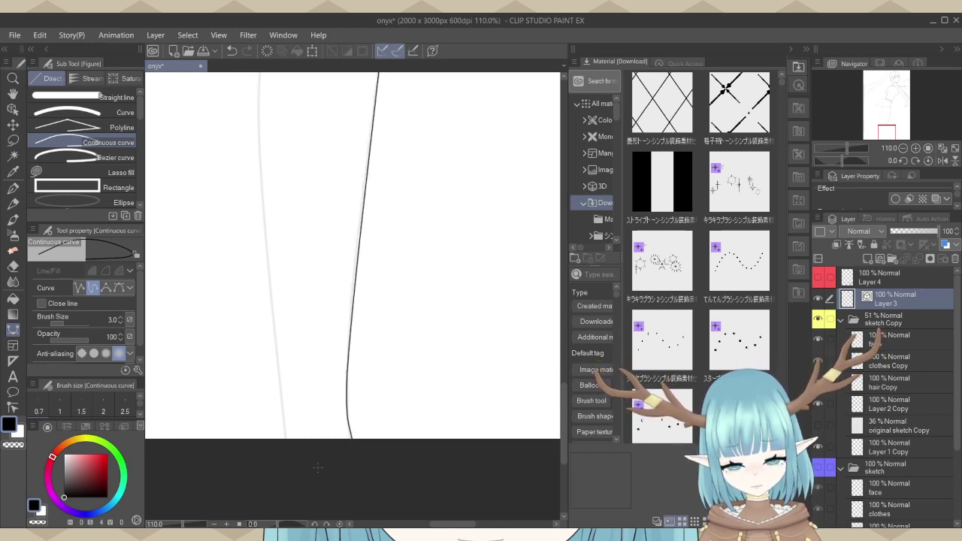
pyautogui.scroll(-5, 317, 467)
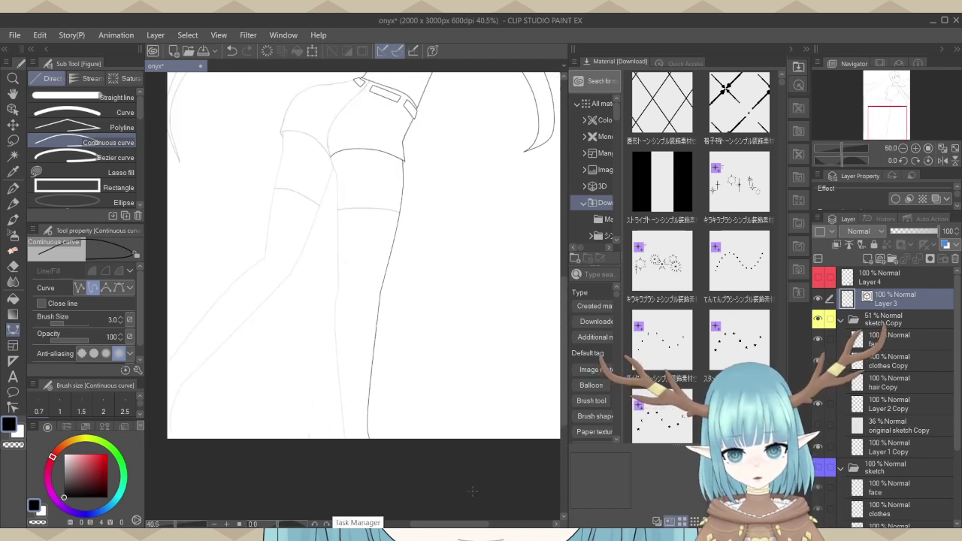
pyautogui.scroll(-3, 386, 192)
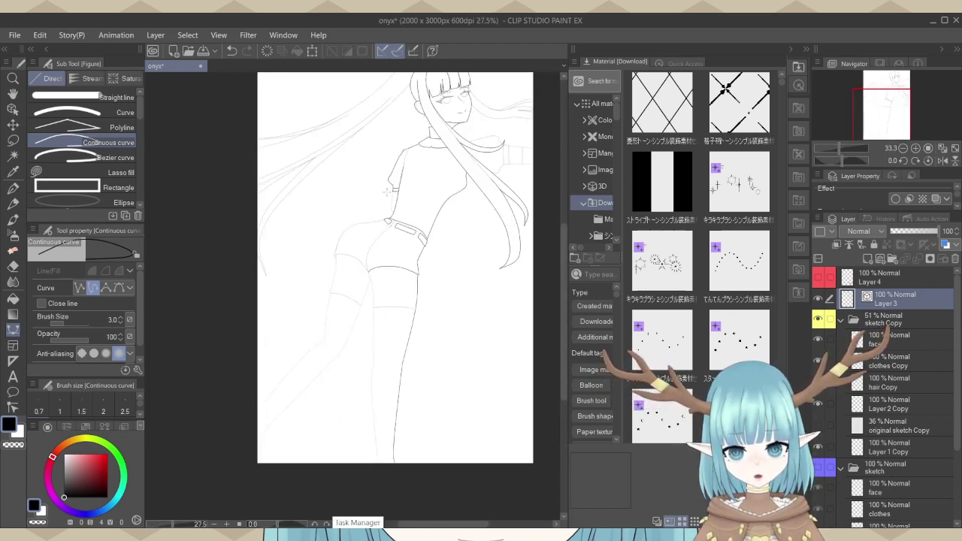
# Start a continuous curve for the rear hip outline at the outer corner of the rearmost belt loop.
pyautogui.scroll(5, 387, 192)
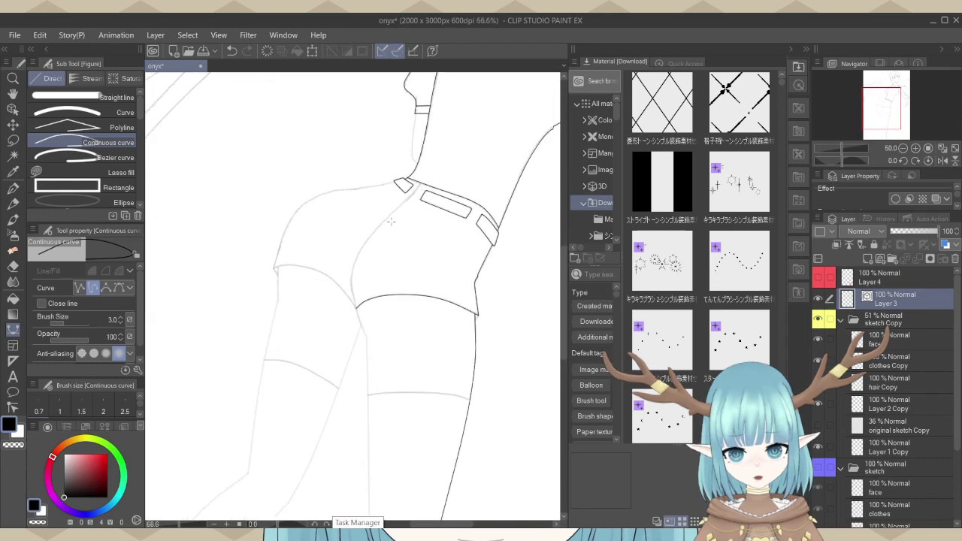
pyautogui.scroll(5, 391, 221)
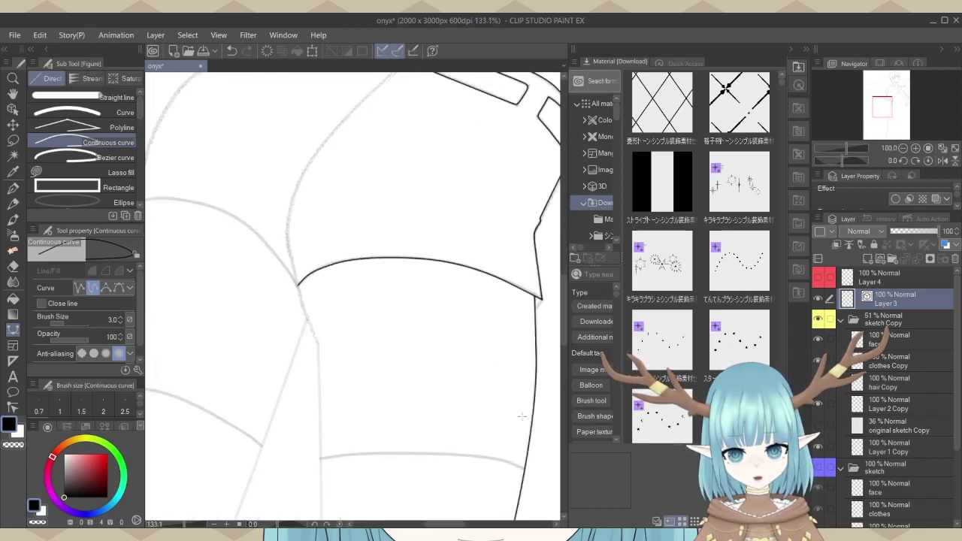
pyautogui.scroll(2, 441, 382)
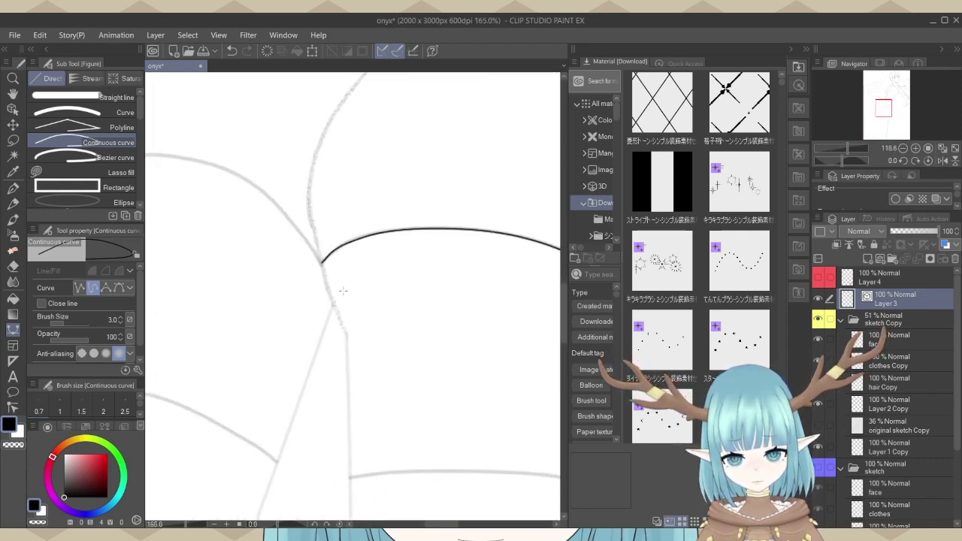
pyautogui.scroll(-3, 343, 291)
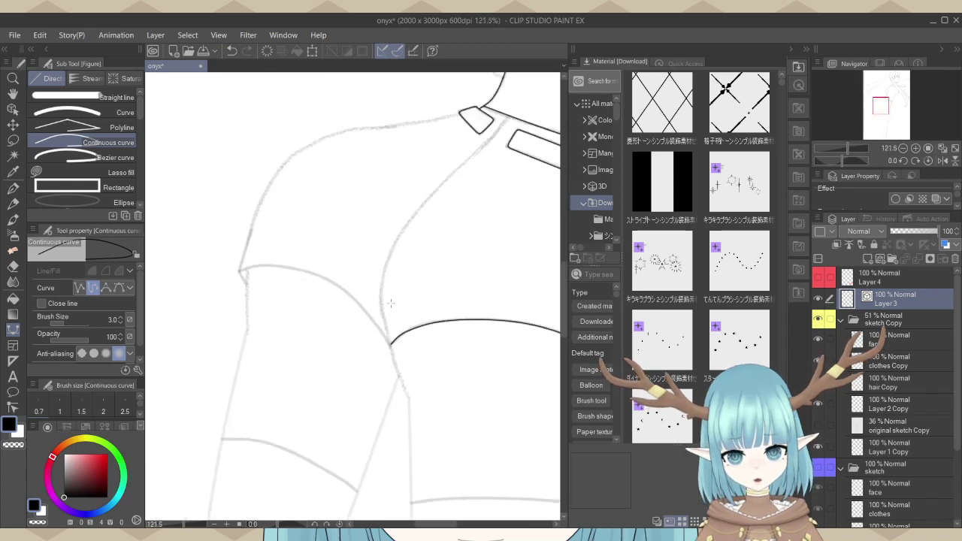
pyautogui.scroll(3, 390, 303)
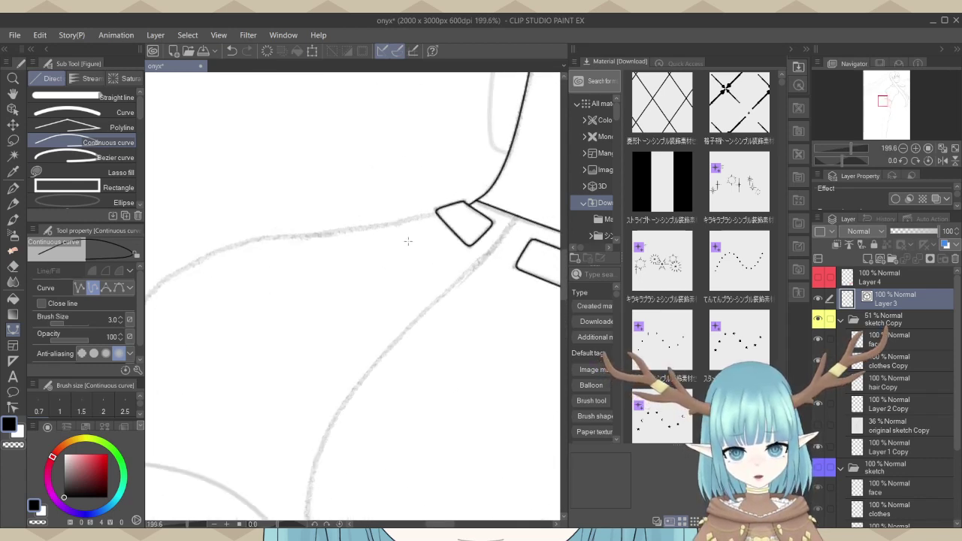
pyautogui.scroll(1, 427, 205)
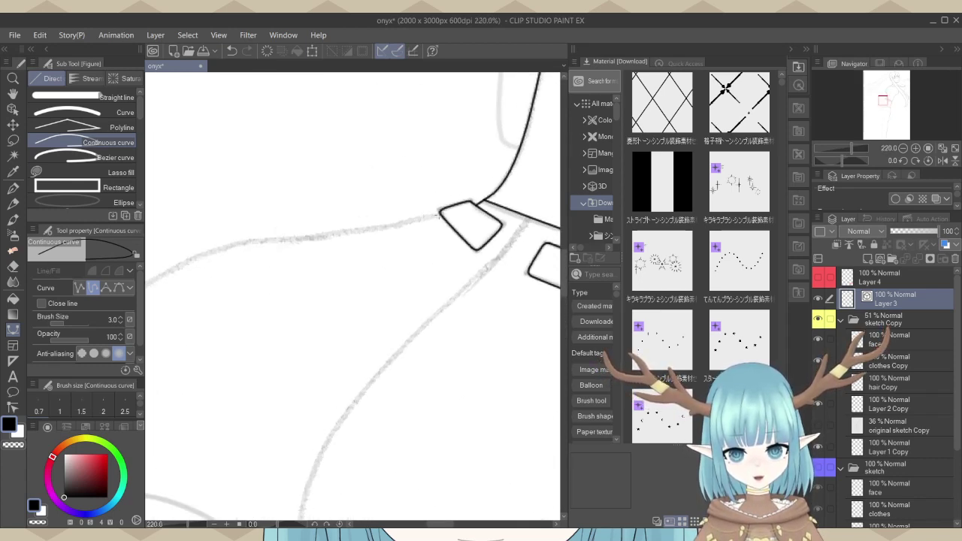
pyautogui.scroll(2, 439, 215)
pyautogui.scroll(1, 422, 218)
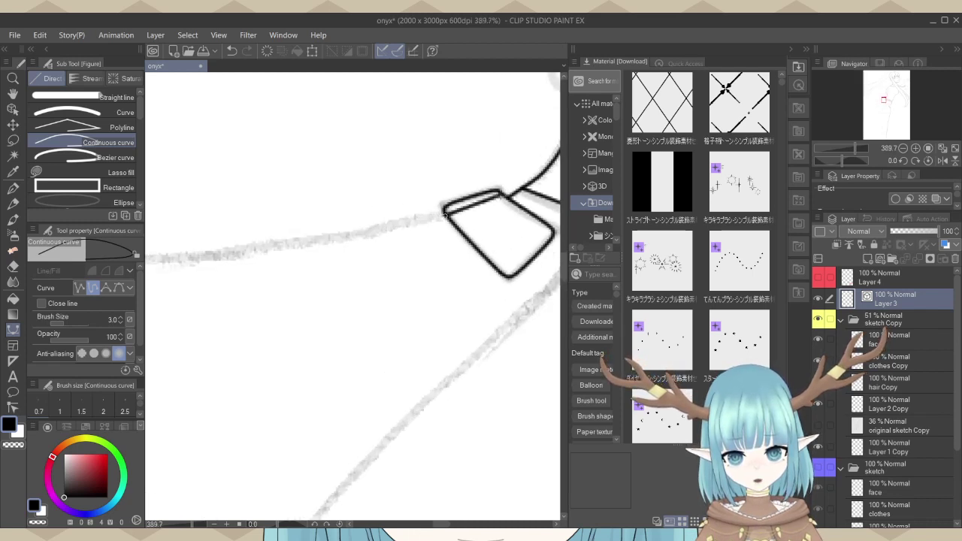
pyautogui.scroll(-5, 402, 277)
pyautogui.scroll(-5, 402, 277)
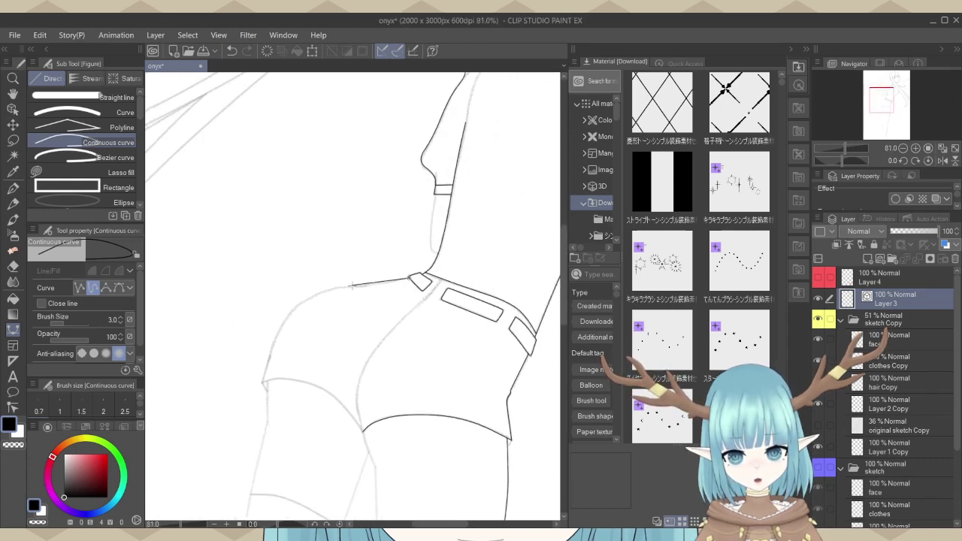
pyautogui.click(364, 286)
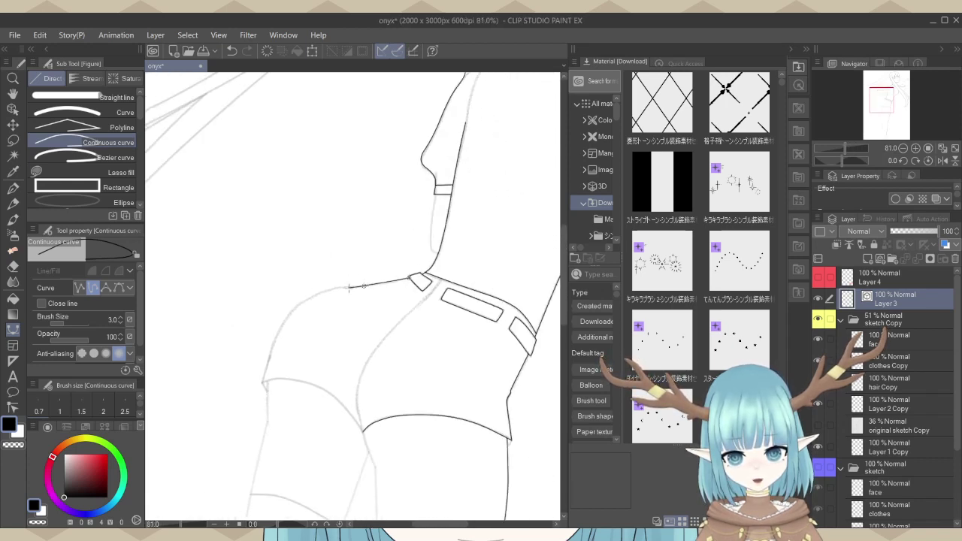
pyautogui.scroll(-5, 292, 358)
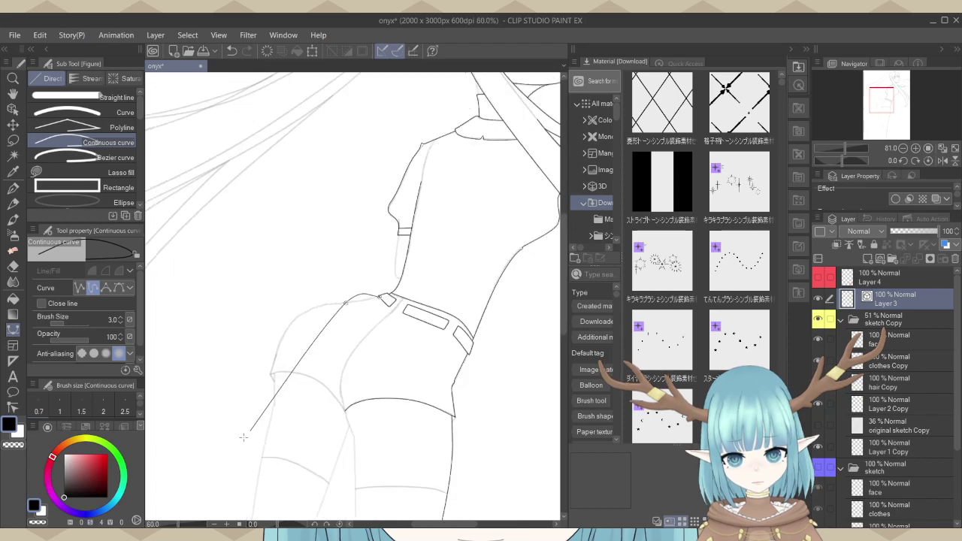
pyautogui.scroll(3, 444, 191)
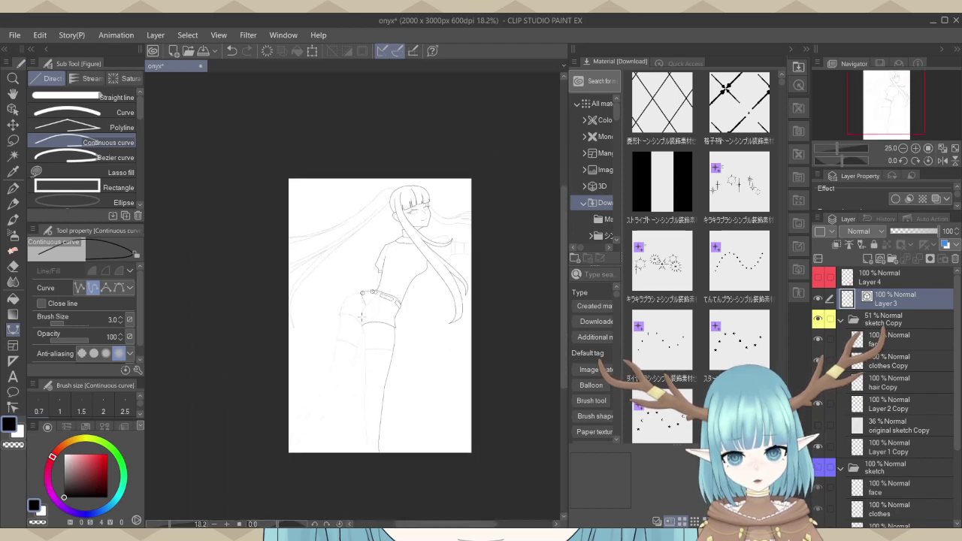
pyautogui.scroll(5, 364, 253)
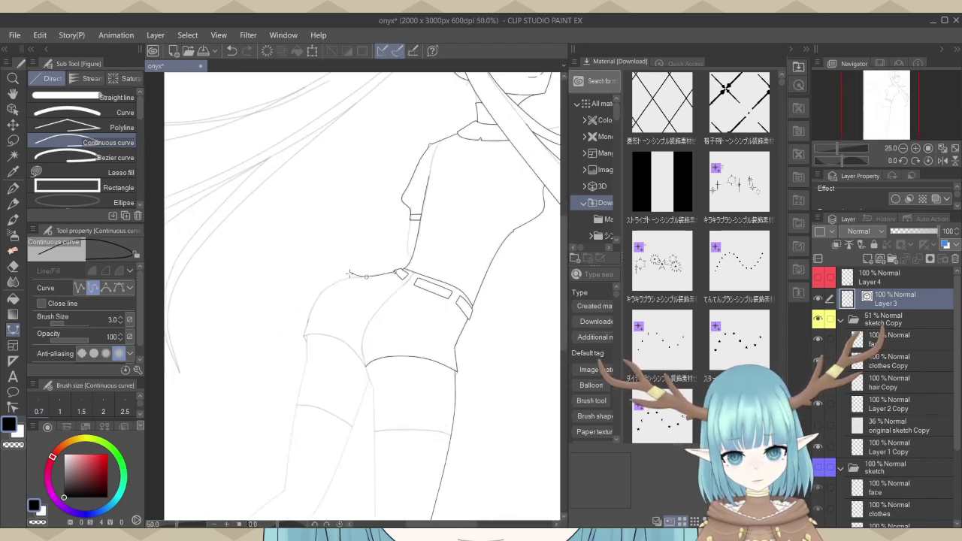
pyautogui.scroll(1, 333, 281)
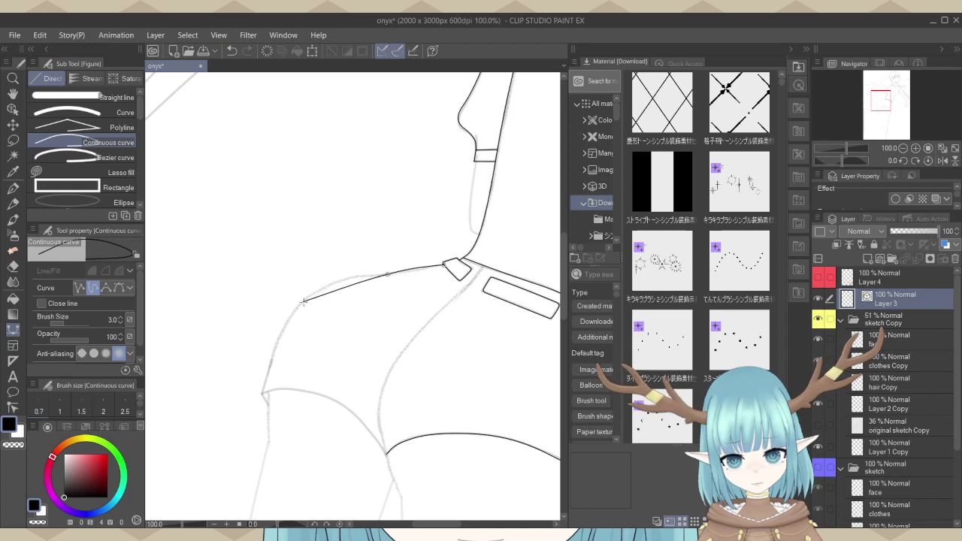
pyautogui.click(302, 301)
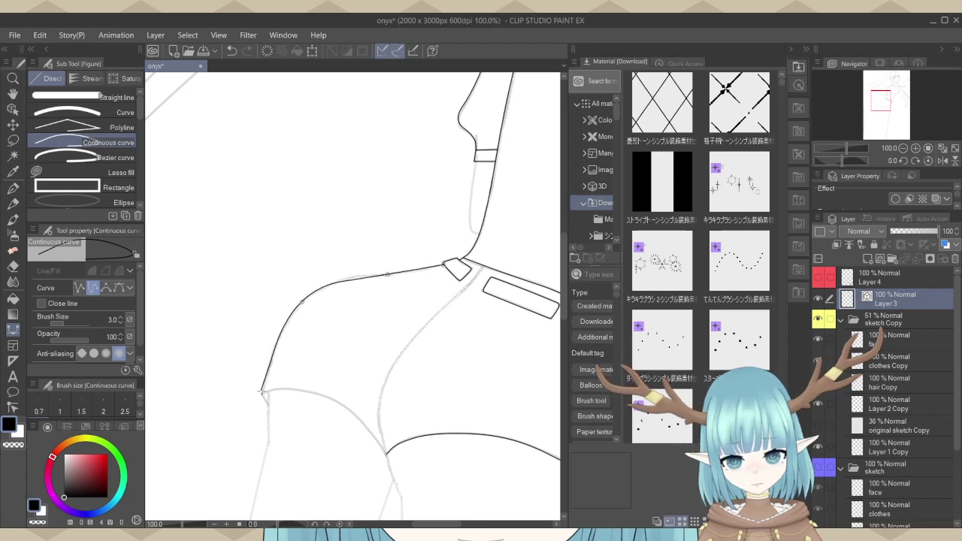
pyautogui.press('BackSpace')
pyautogui.press('BackSpace')
# Ink the rear hip outline from the belt loop around the sketched curve to the rear corner of the shorts' hem.
pyautogui.scroll(2, 356, 275)
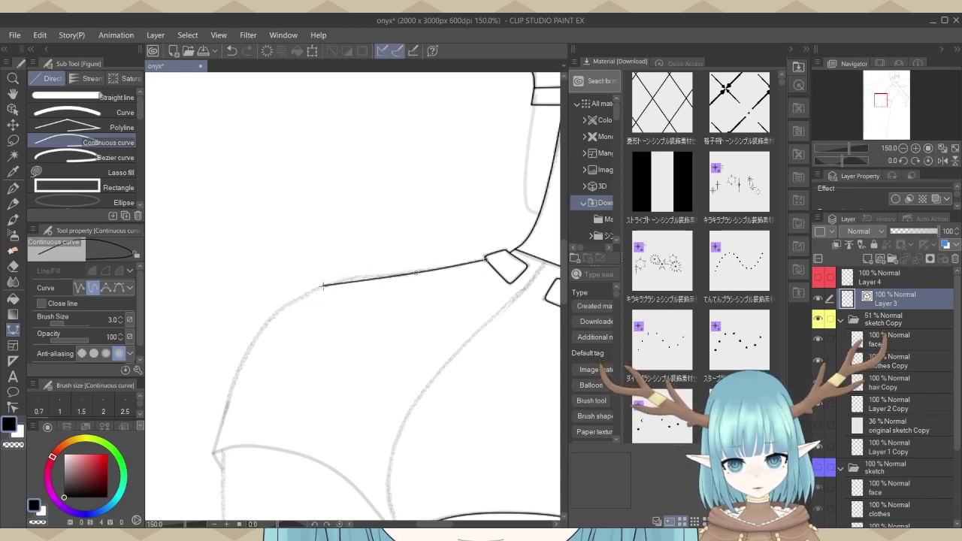
pyautogui.click(323, 285)
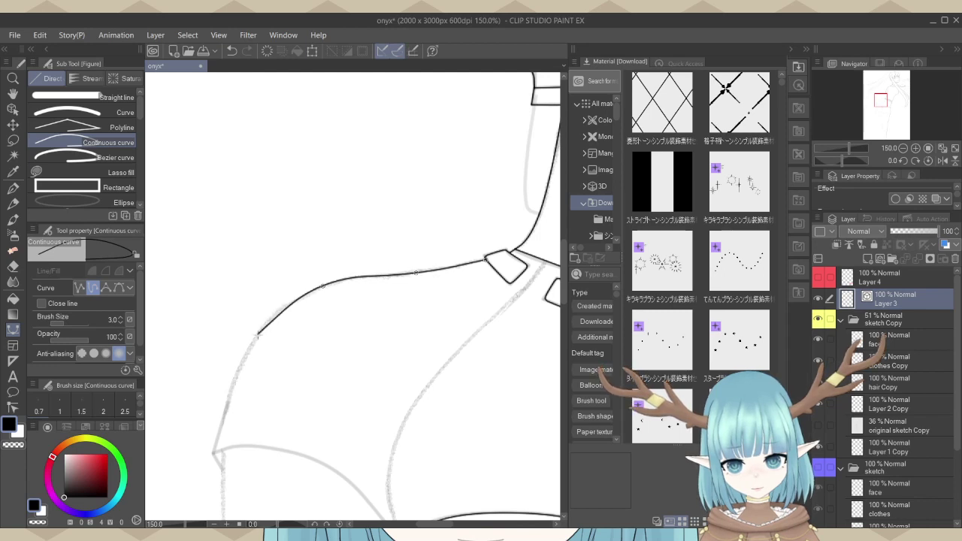
pyautogui.click(258, 334)
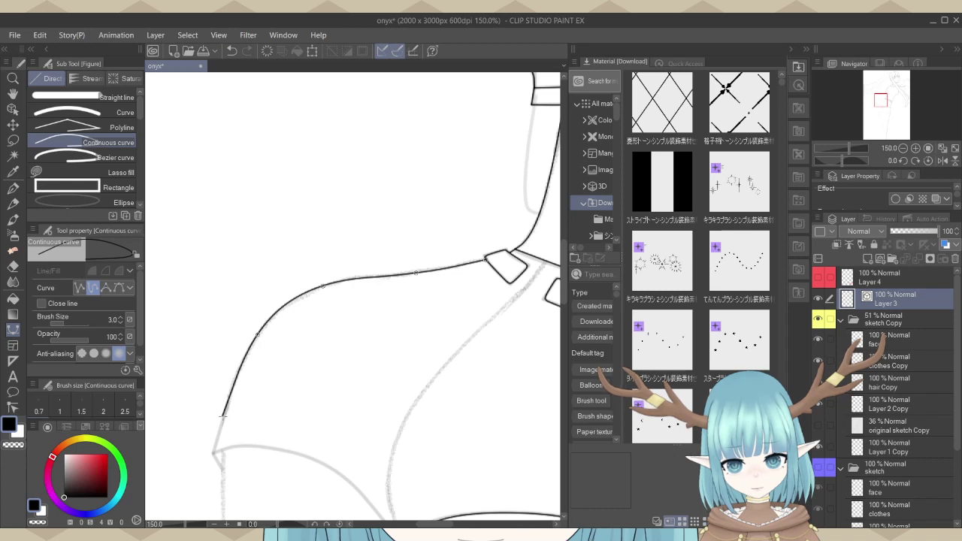
pyautogui.doubleClick(212, 452)
pyautogui.scroll(3, 212, 453)
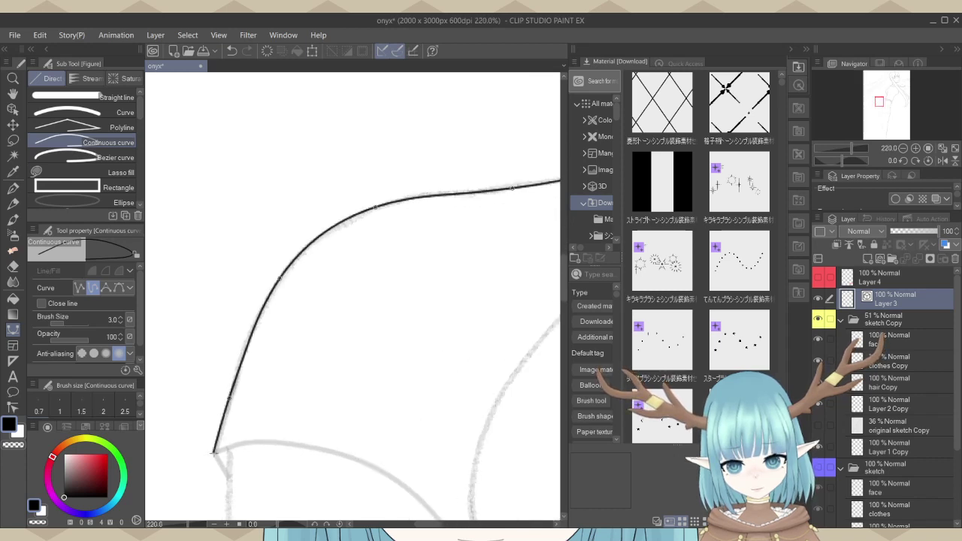
pyautogui.click(228, 403)
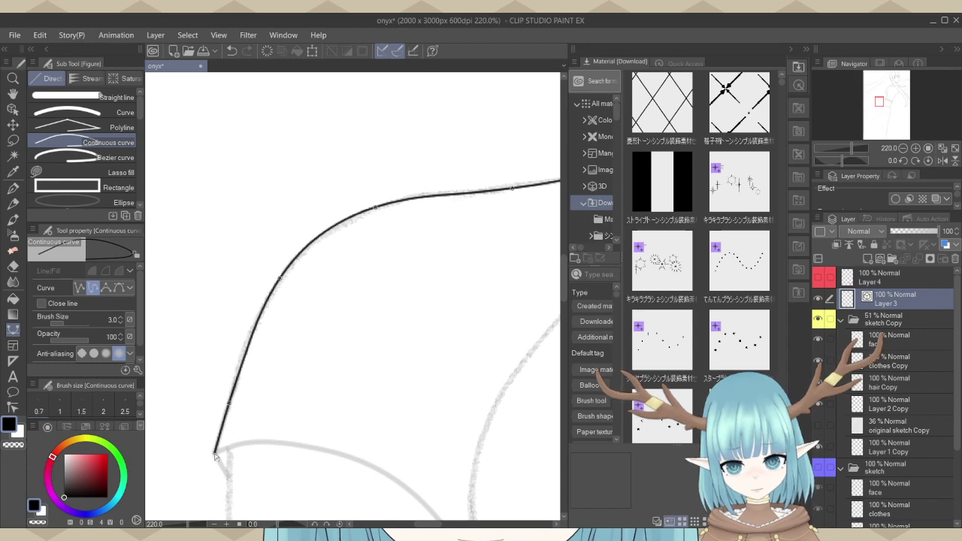
pyautogui.click(215, 453)
pyautogui.scroll(-3, 192, 425)
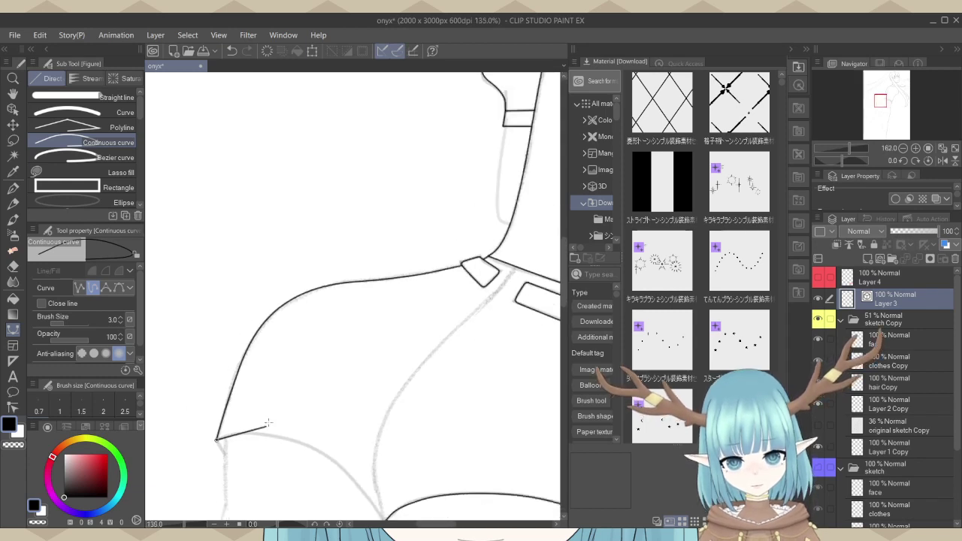
# Ink the rear leg's shorts hem with a continuous curve from its outer corner down to the point where both hems meet.
pyautogui.scroll(-4, 225, 432)
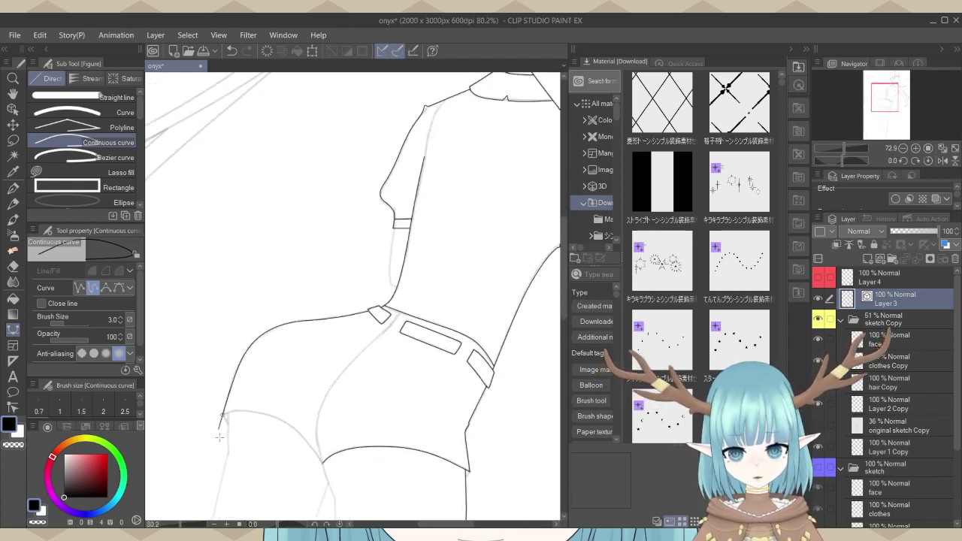
pyautogui.scroll(4, 220, 436)
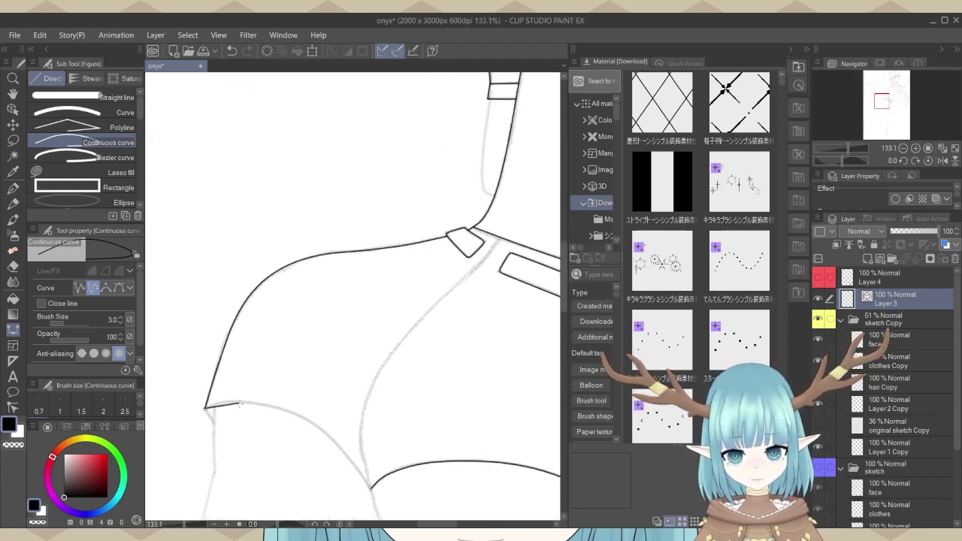
pyautogui.scroll(1, 241, 404)
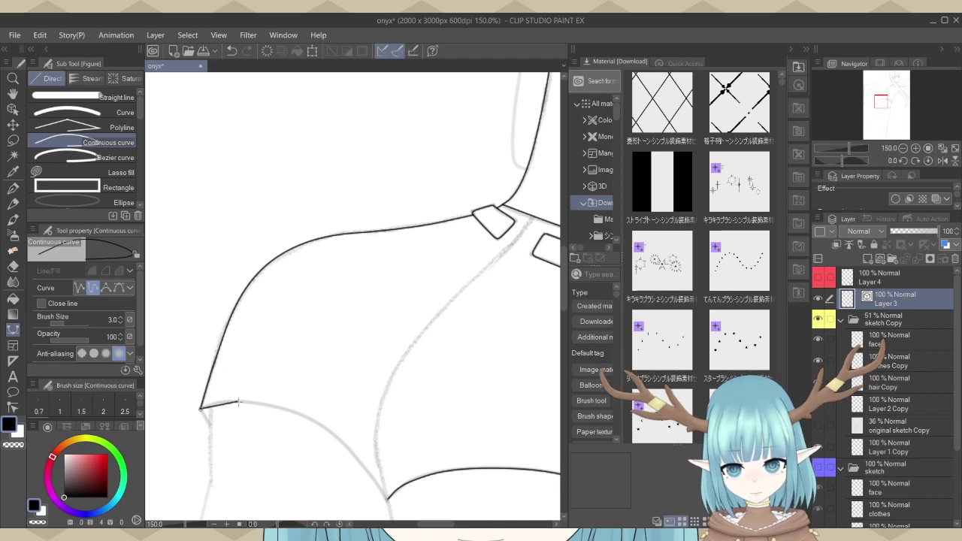
pyautogui.click(241, 402)
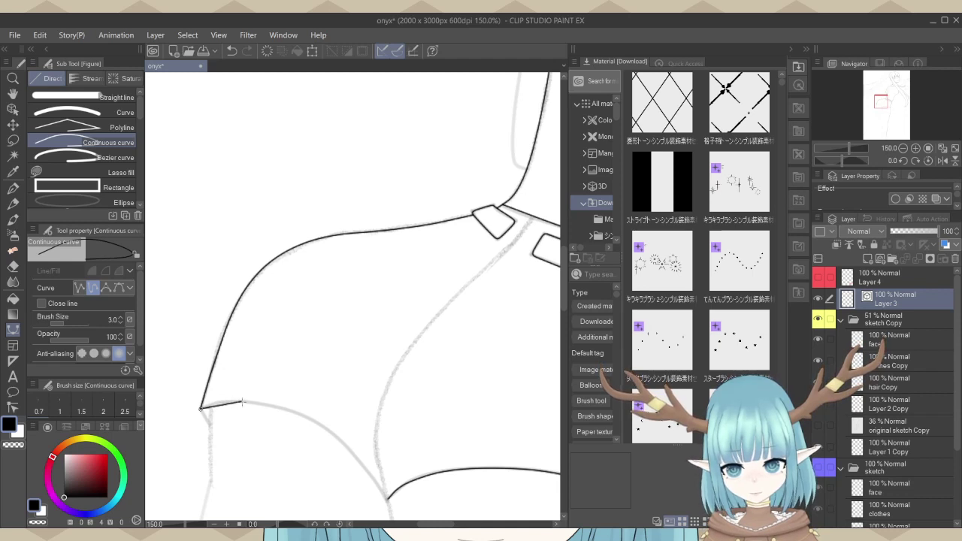
pyautogui.click(317, 423)
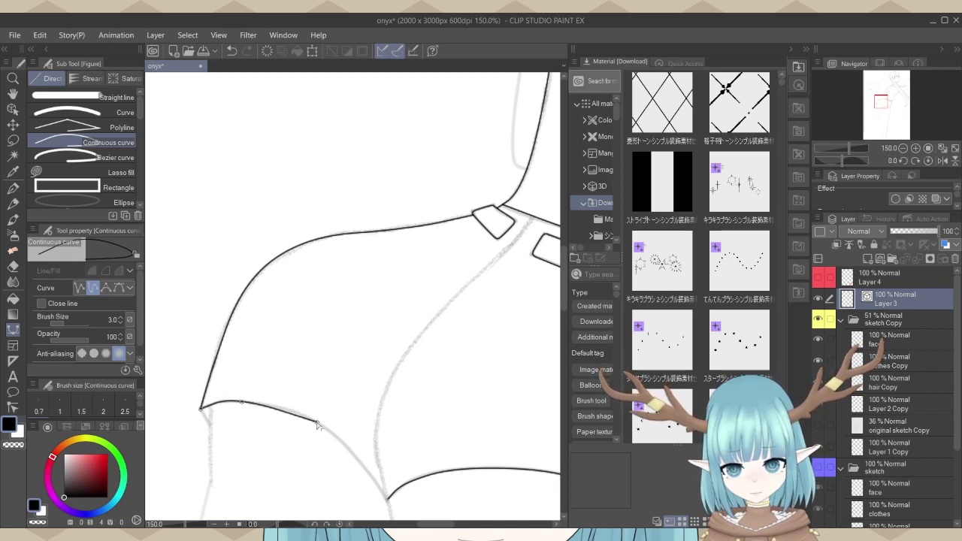
pyautogui.doubleClick(370, 477)
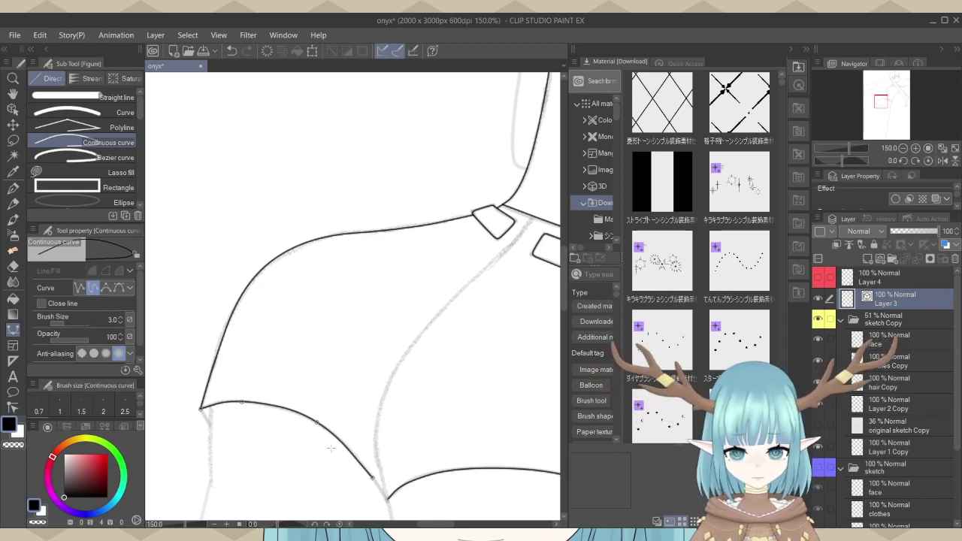
pyautogui.scroll(3, 379, 489)
pyautogui.scroll(4, 395, 507)
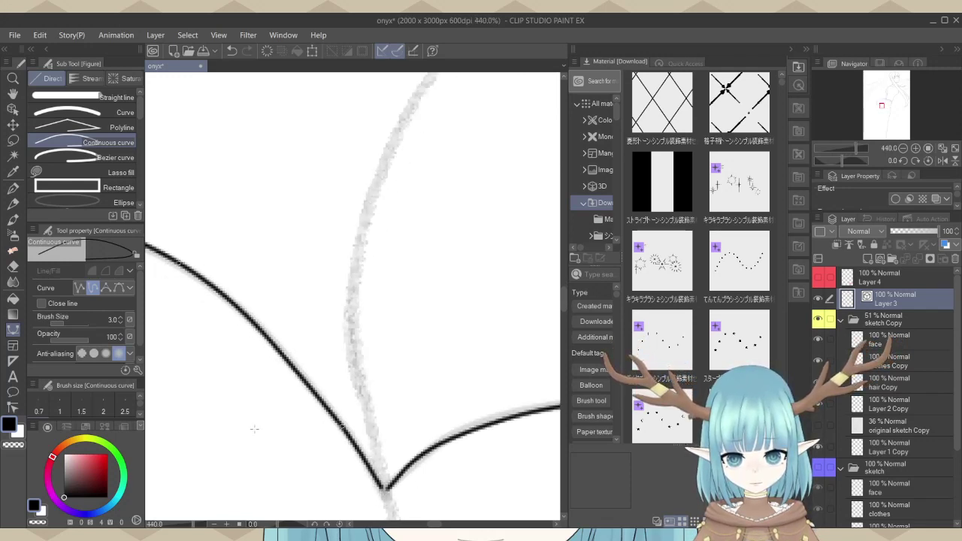
pyautogui.scroll(-5, 254, 429)
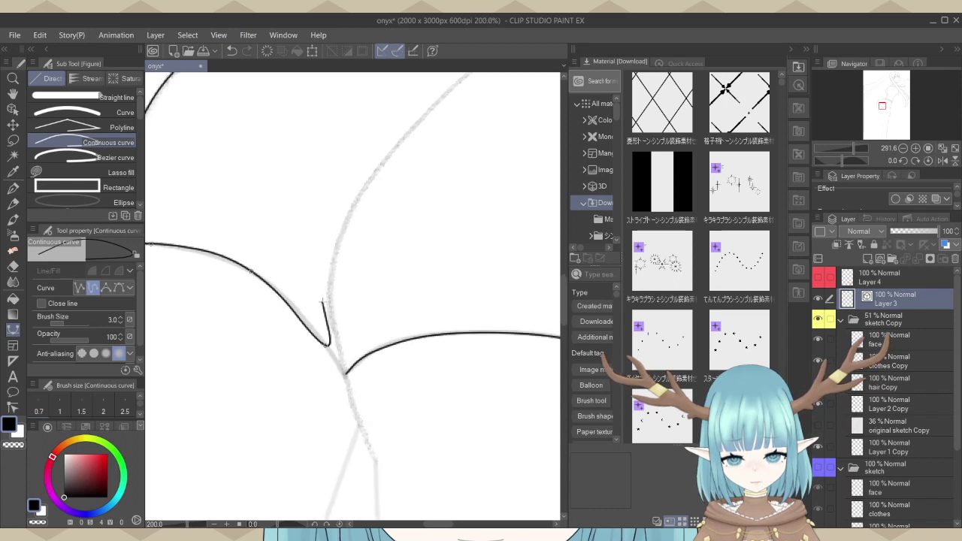
pyautogui.scroll(4, 322, 301)
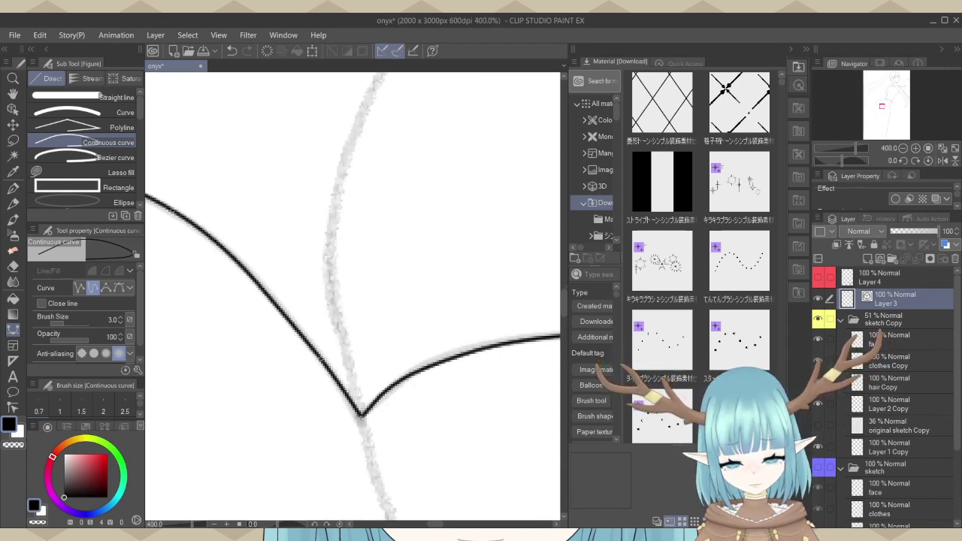
# Ink the short inner-thigh line with a continuous curve from the hems' meeting point down to the sketched corner of the front leg.
pyautogui.click(361, 414)
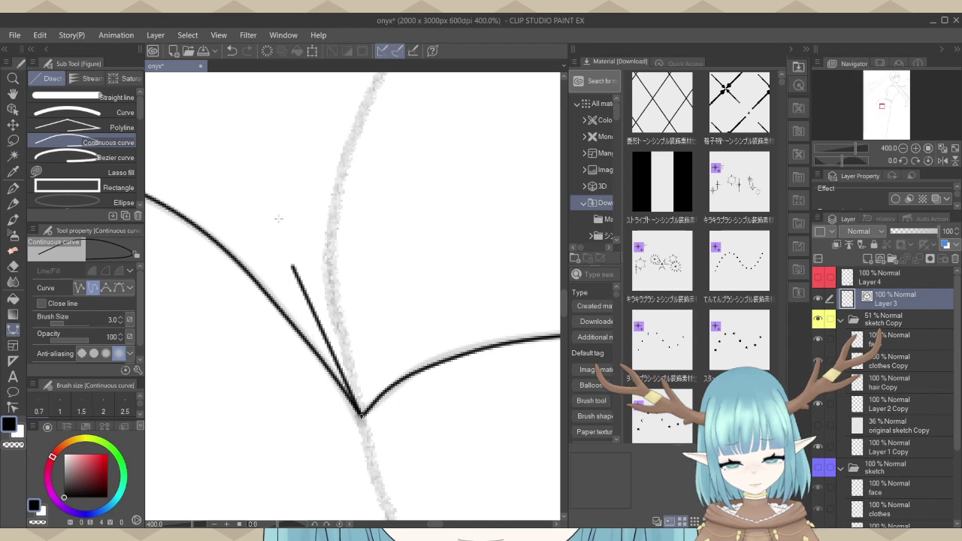
pyautogui.scroll(-3, 270, 202)
pyautogui.scroll(-2, 263, 188)
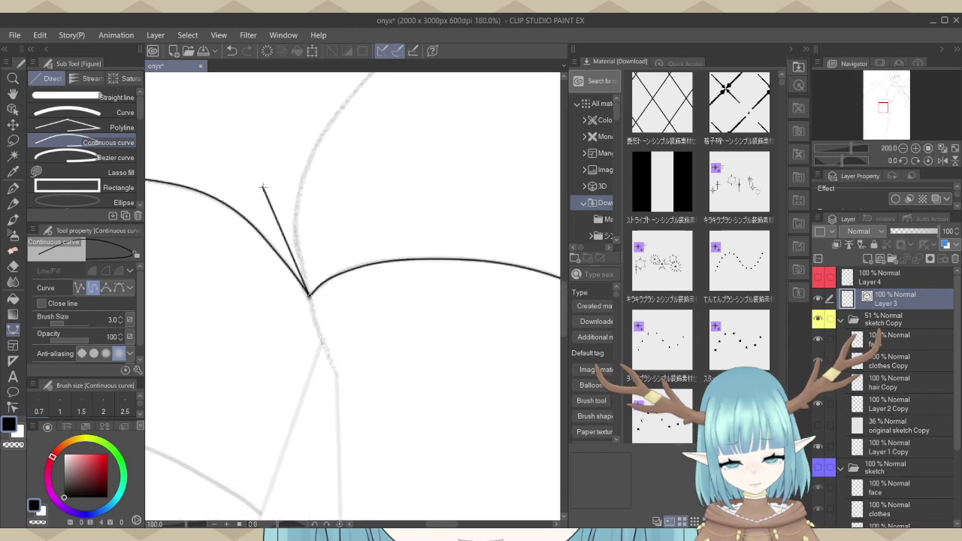
pyautogui.click(316, 324)
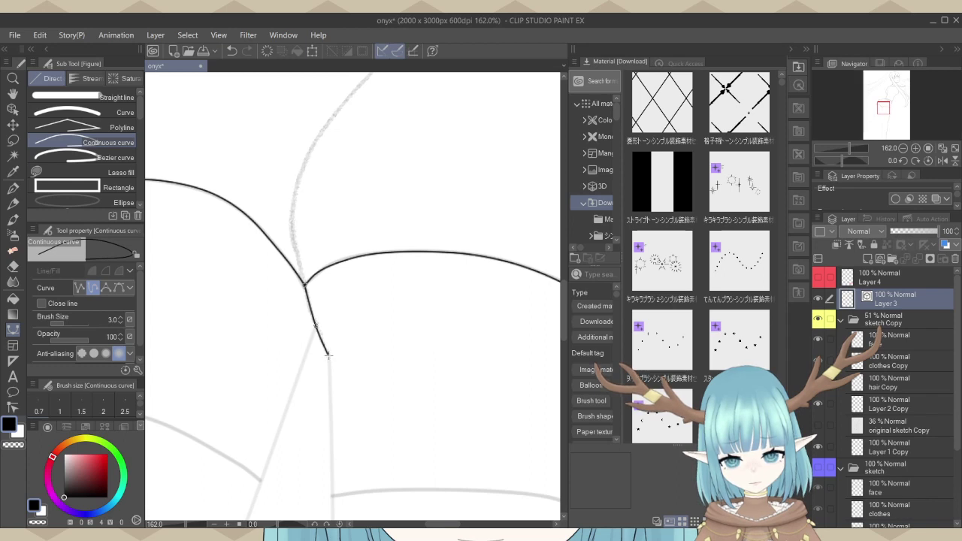
pyautogui.scroll(1, 328, 354)
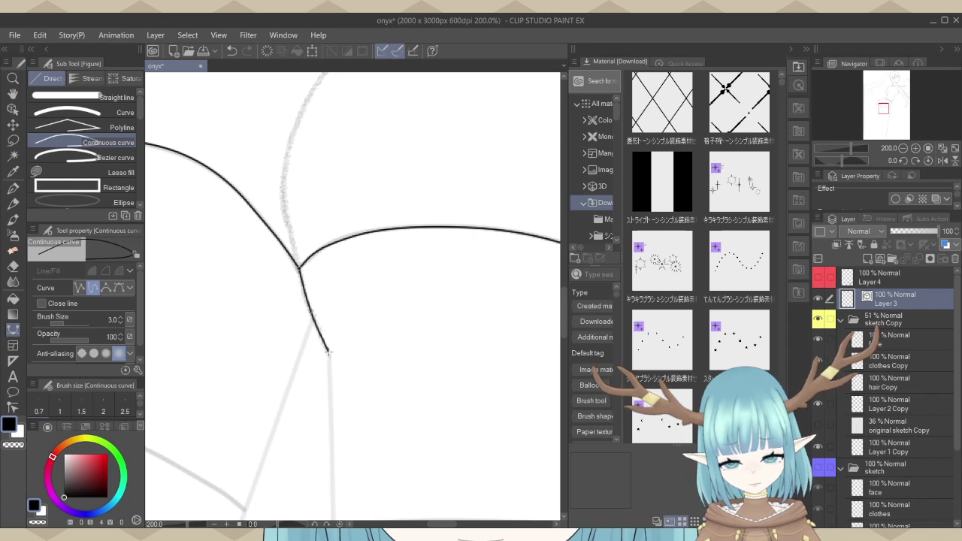
# Ink the front leg's inner thigh line from the corner below the shorts straight down to the knee.
pyautogui.click(328, 354)
pyautogui.scroll(-4, 342, 167)
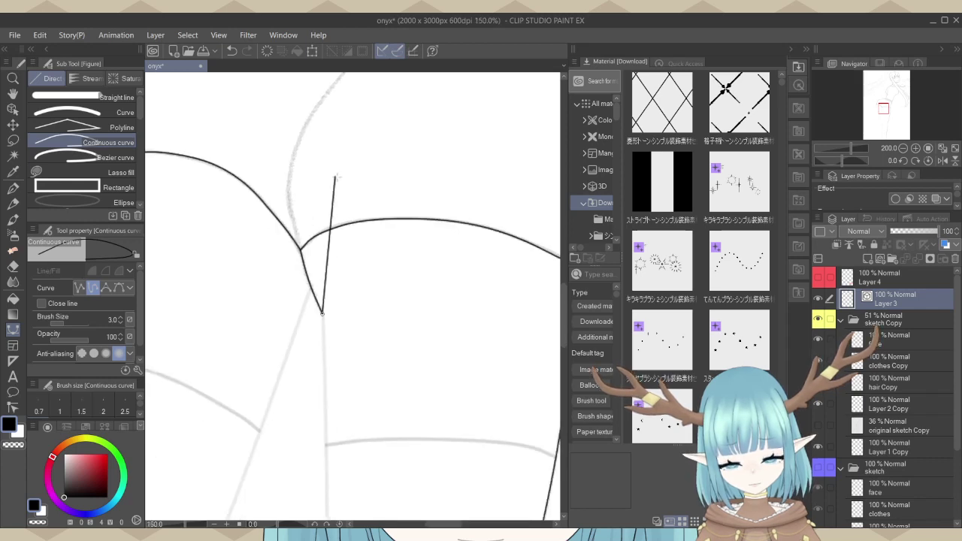
pyautogui.scroll(-1, 342, 167)
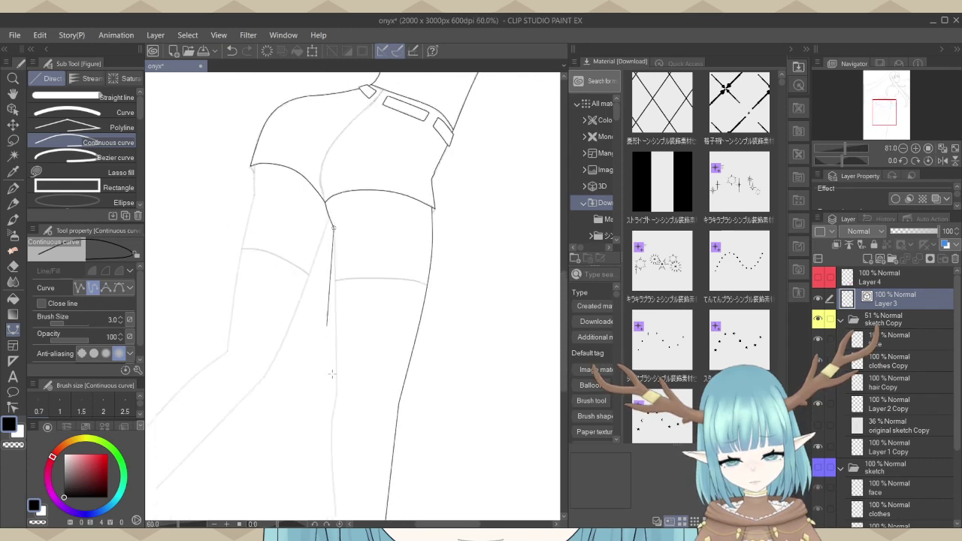
pyautogui.scroll(1, 332, 383)
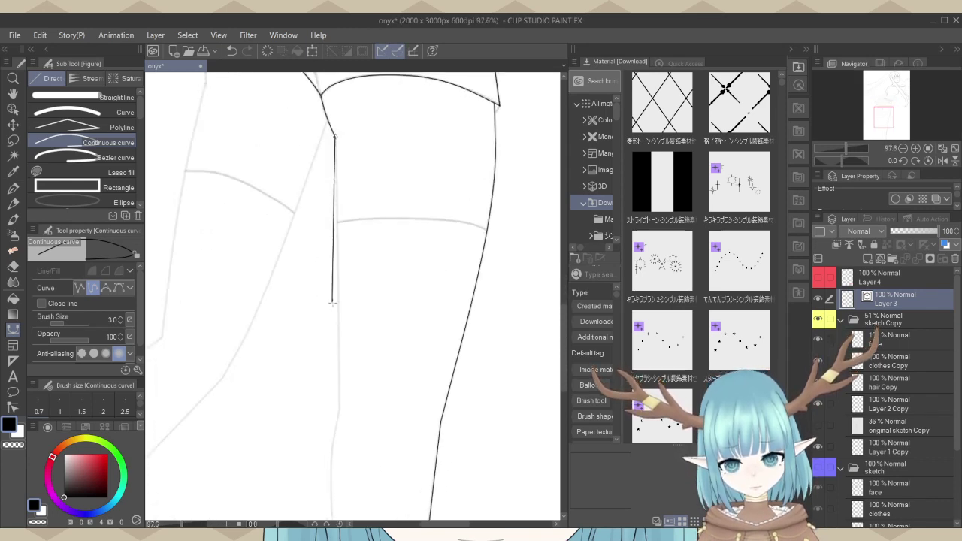
pyautogui.click(340, 408)
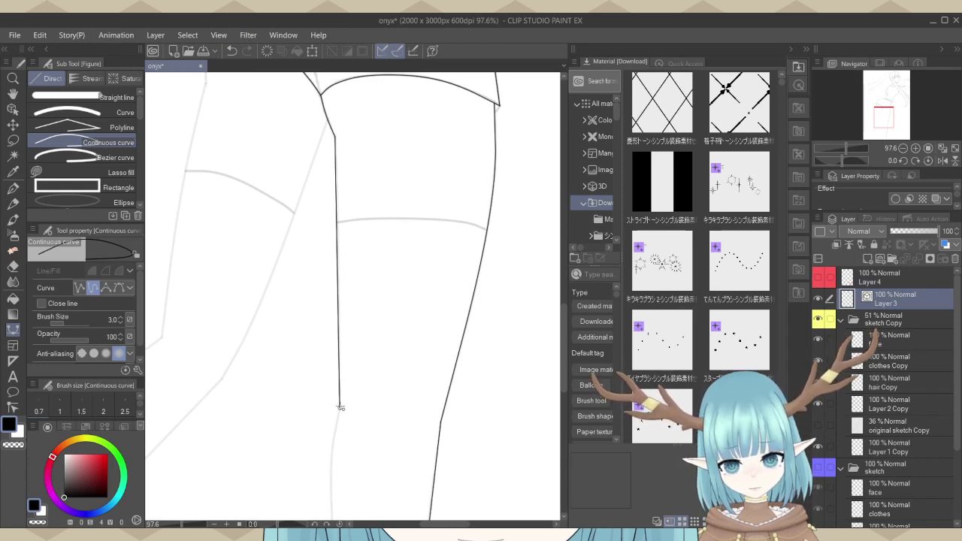
pyautogui.scroll(-3, 380, 166)
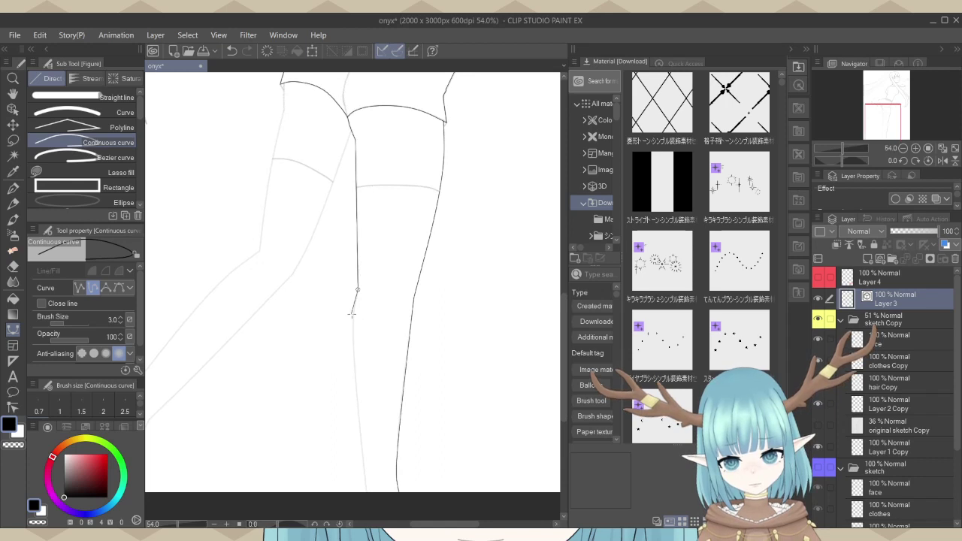
pyautogui.scroll(1, 354, 320)
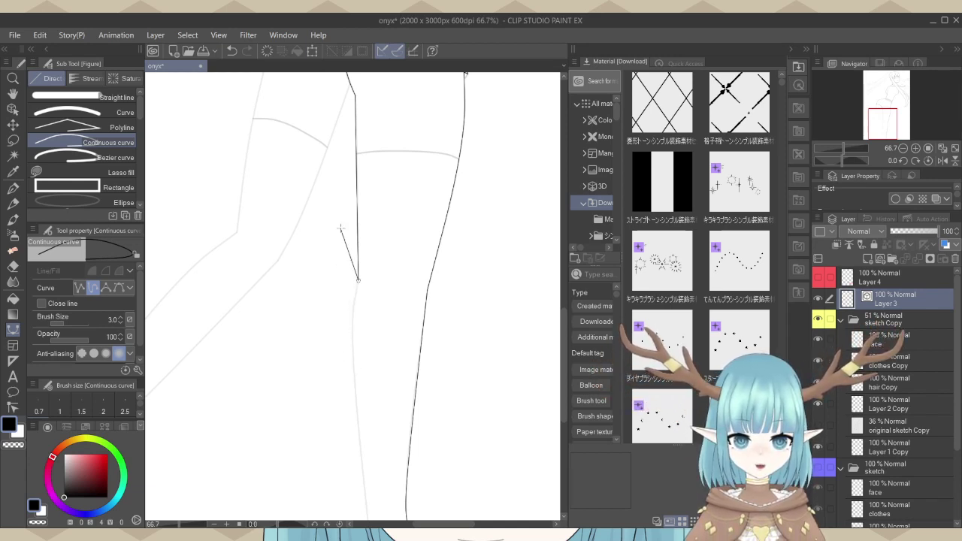
pyautogui.scroll(-1, 340, 225)
pyautogui.scroll(3, 346, 253)
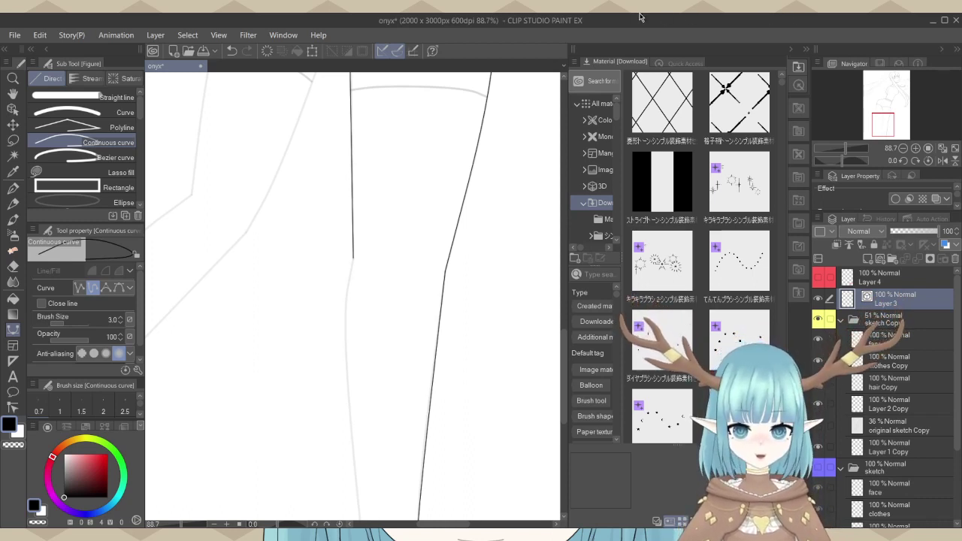
pyautogui.scroll(4, 368, 279)
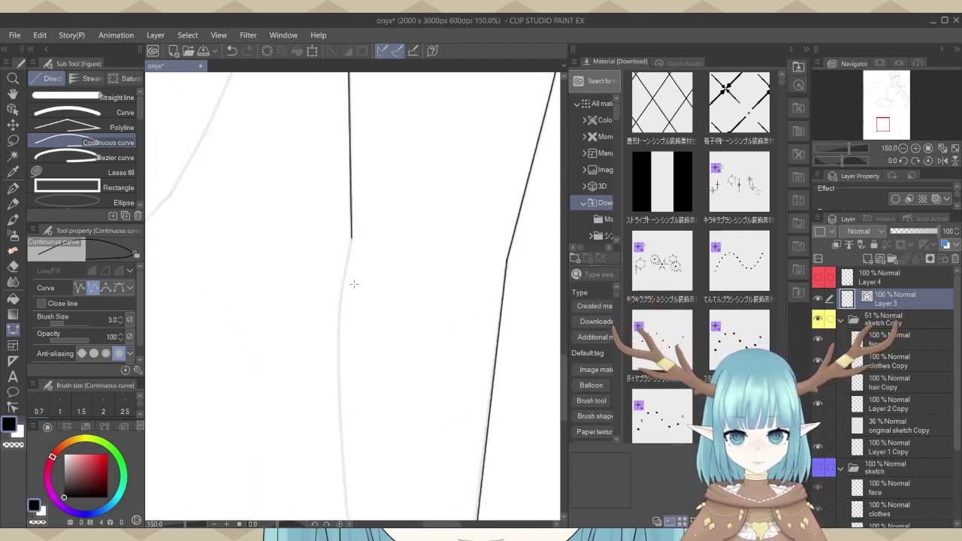
pyautogui.scroll(3, 302, 260)
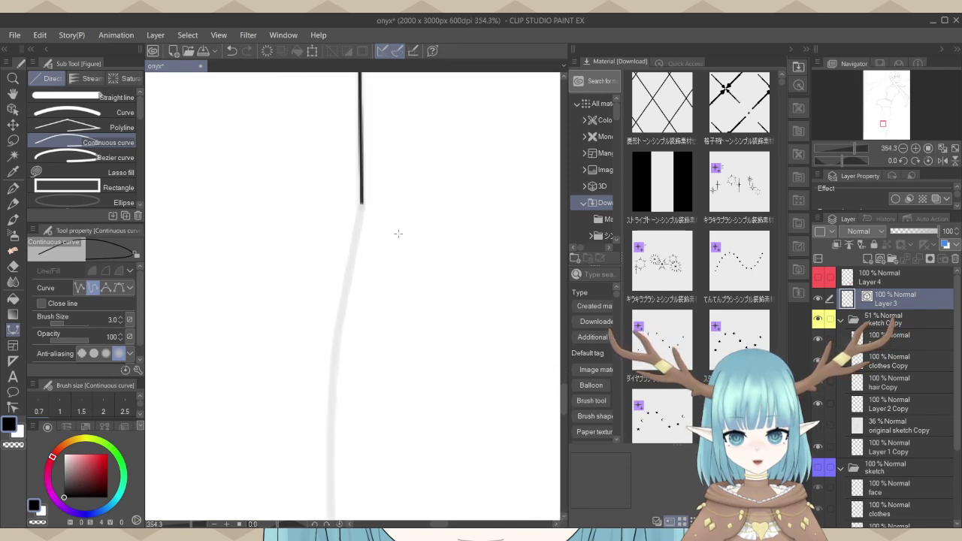
pyautogui.scroll(-6, 283, 322)
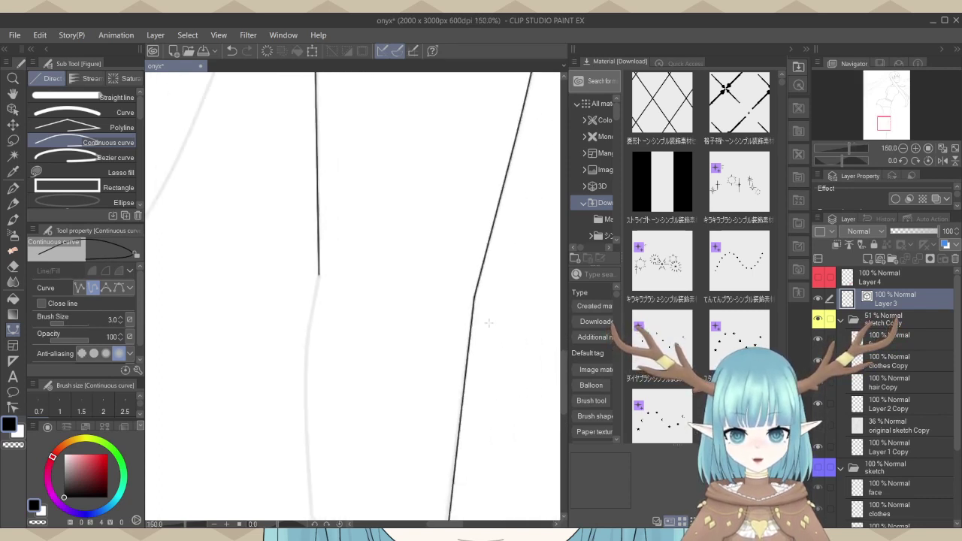
pyautogui.scroll(-5, 375, 357)
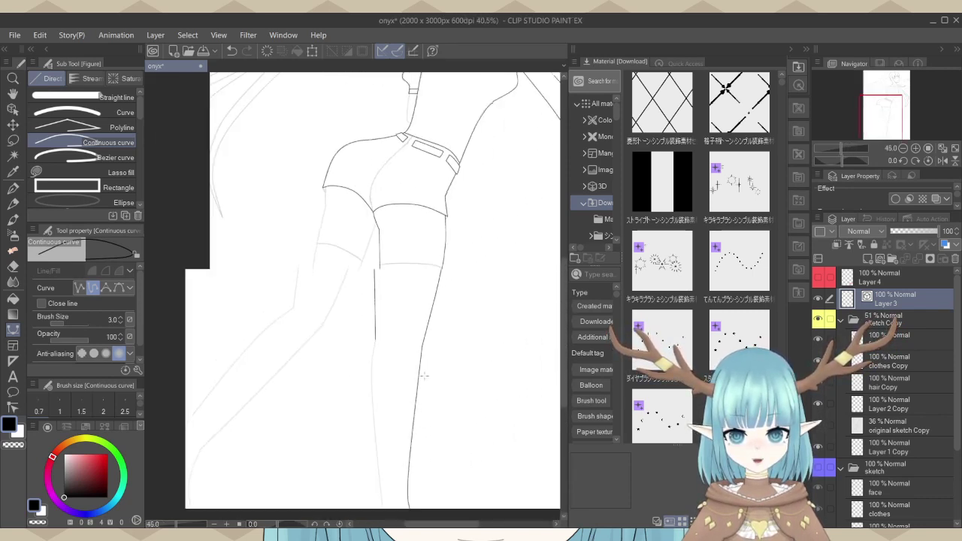
pyautogui.scroll(-1, 362, 469)
# Open the dnd characters chibis file.
pyautogui.click(14, 35)
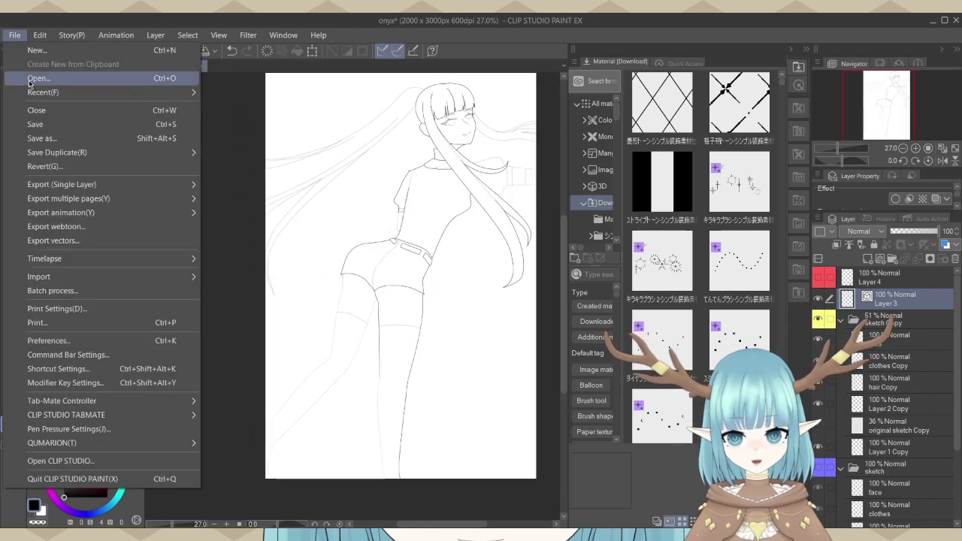
pyautogui.click(45, 79)
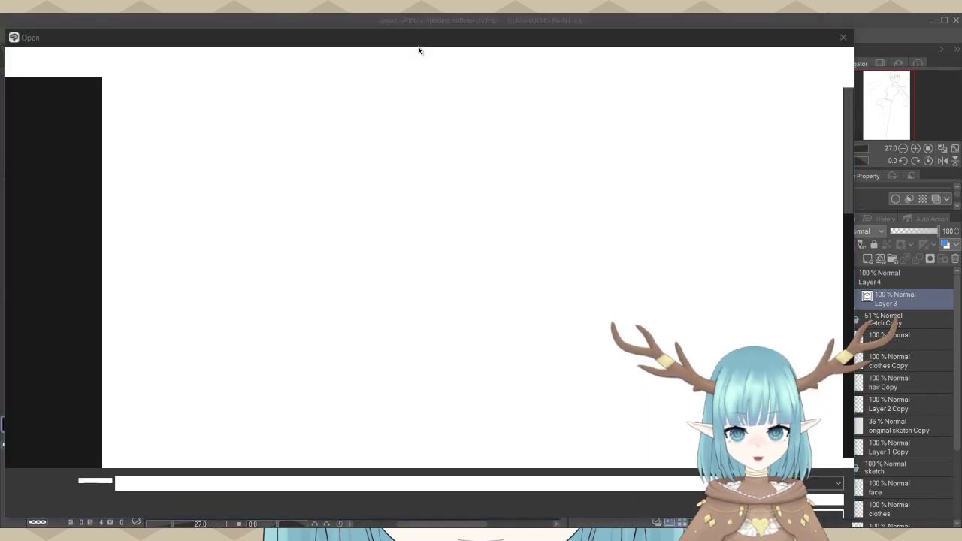
pyautogui.press('Escape')
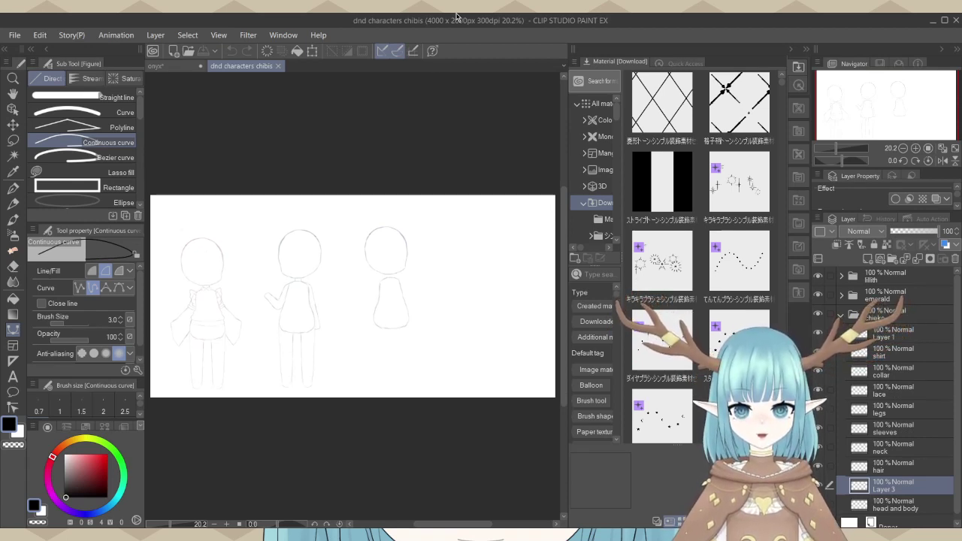
# Examine the three chibi body sketches up close.
pyautogui.scroll(-2, 287, 282)
pyautogui.scroll(5, 287, 282)
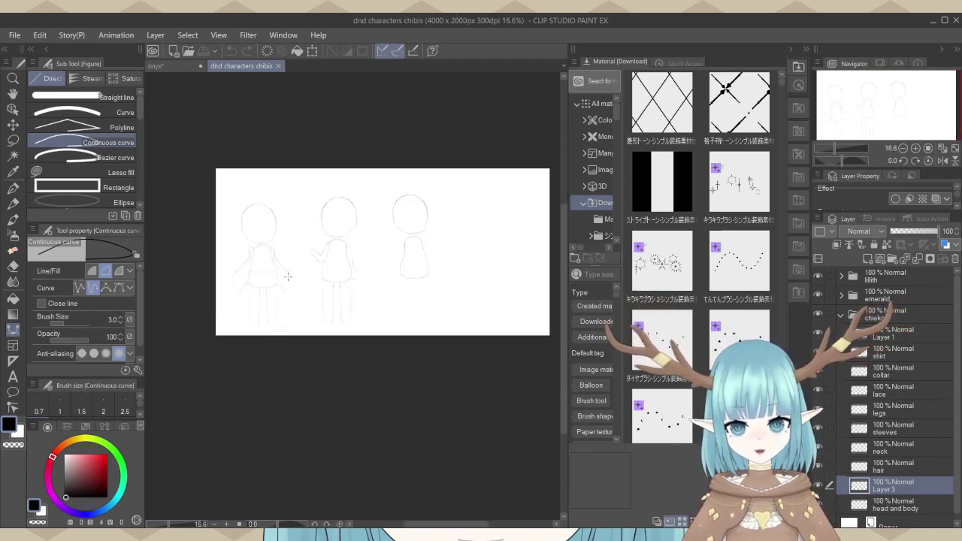
pyautogui.scroll(-1, 285, 258)
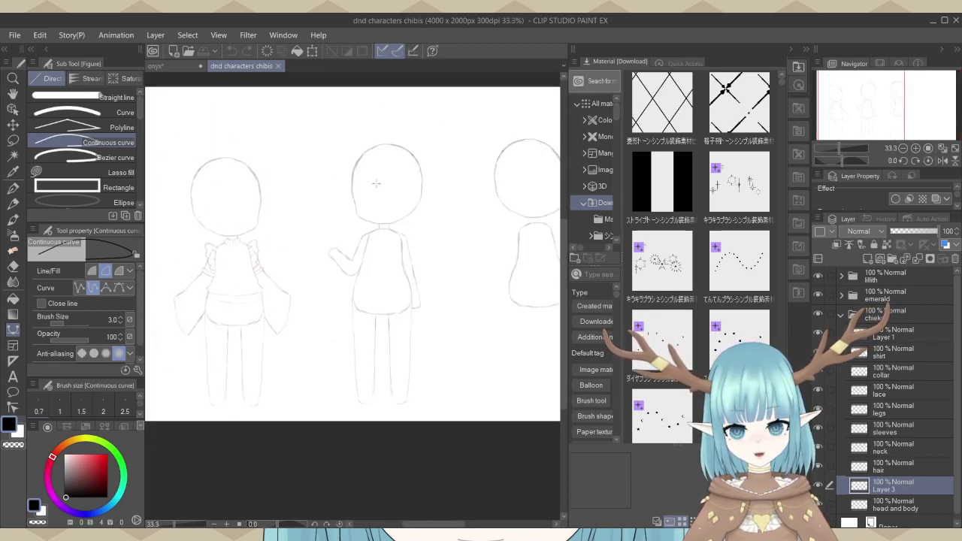
pyautogui.scroll(1, 311, 215)
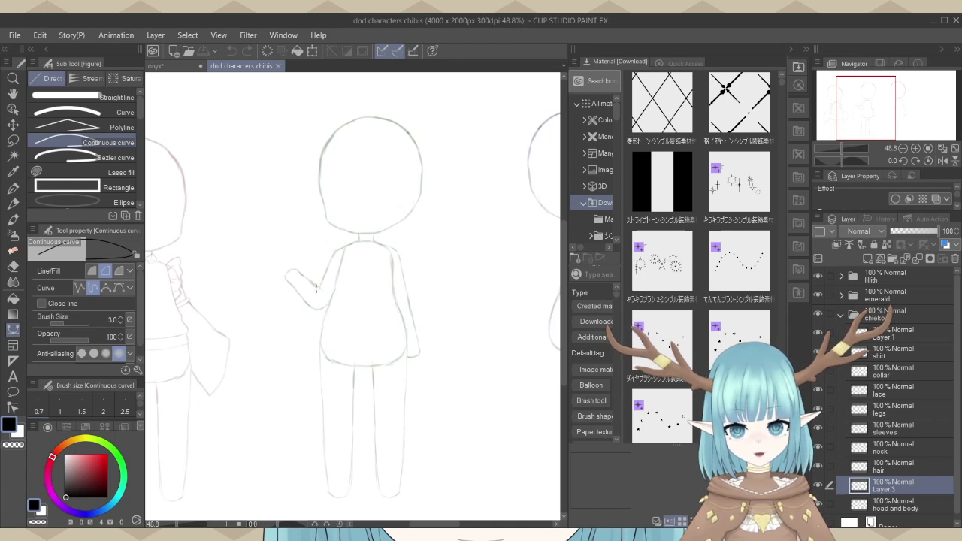
pyautogui.scroll(1, 316, 287)
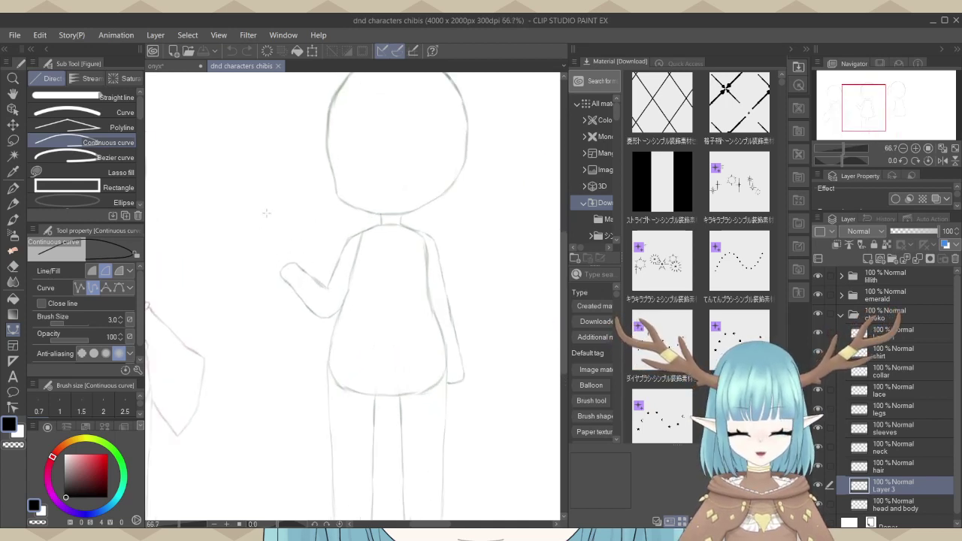
pyautogui.scroll(-5, 266, 214)
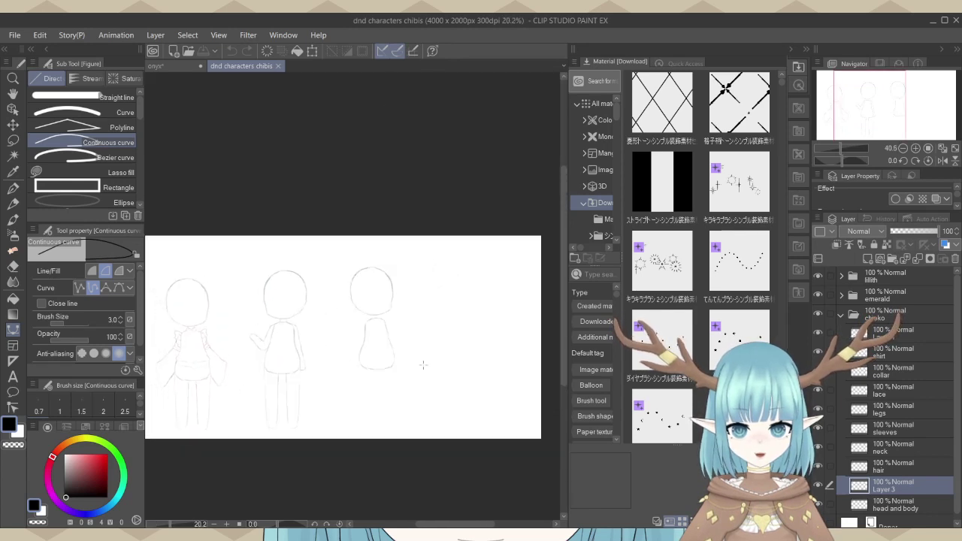
pyautogui.scroll(4, 423, 365)
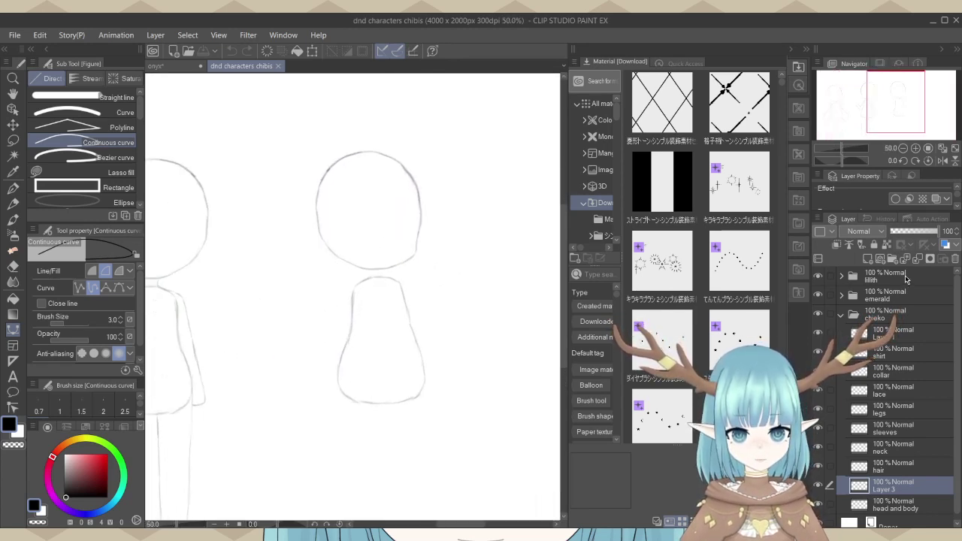
# Select the topmost character folder, then hide and reshow it to check which chibi figure it holds.
pyautogui.click(905, 275)
pyautogui.click(816, 278)
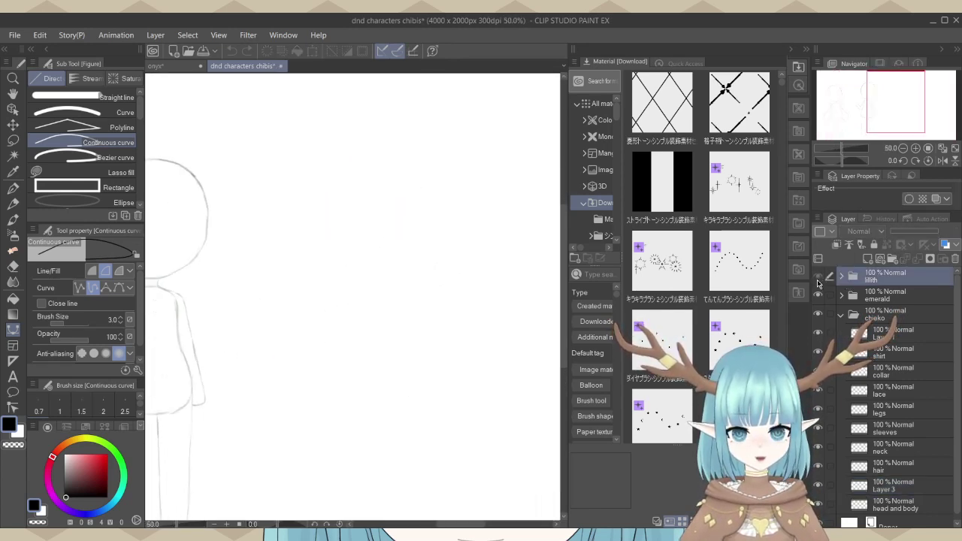
pyautogui.click(817, 279)
pyautogui.scroll(-1, 236, 353)
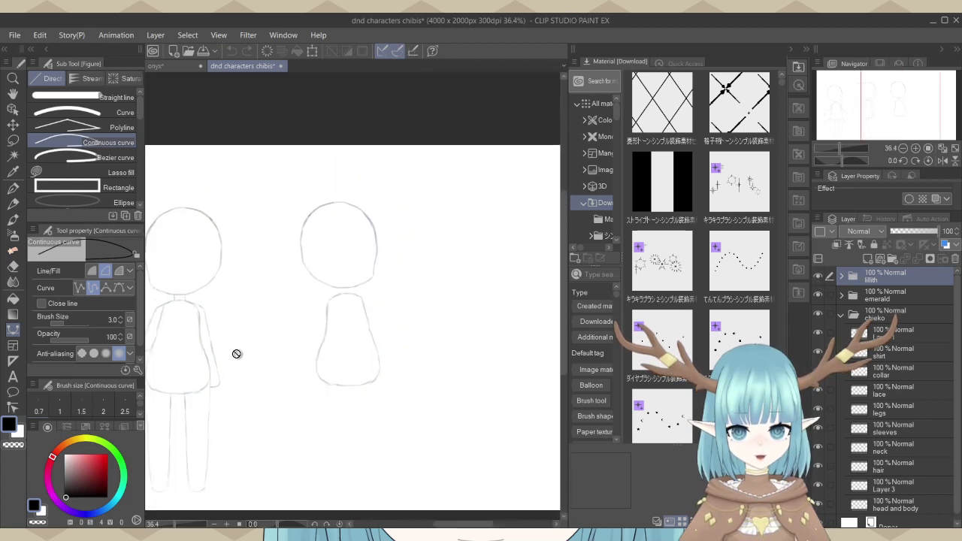
# Compare the proportions and spacing of the three chibi body sketches across the whole canvas.
pyautogui.scroll(-1, 236, 354)
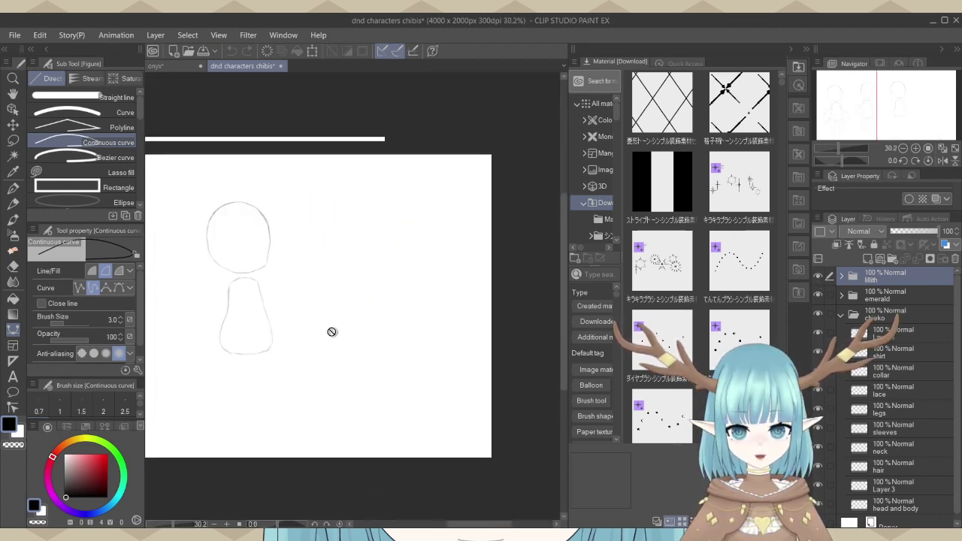
pyautogui.scroll(1, 332, 332)
pyautogui.scroll(-1, 496, 262)
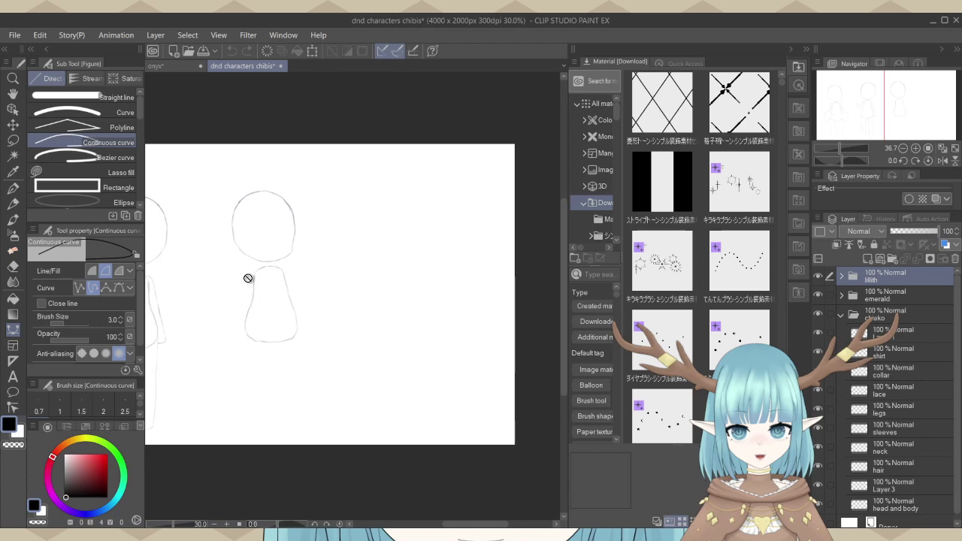
pyautogui.scroll(-1, 248, 279)
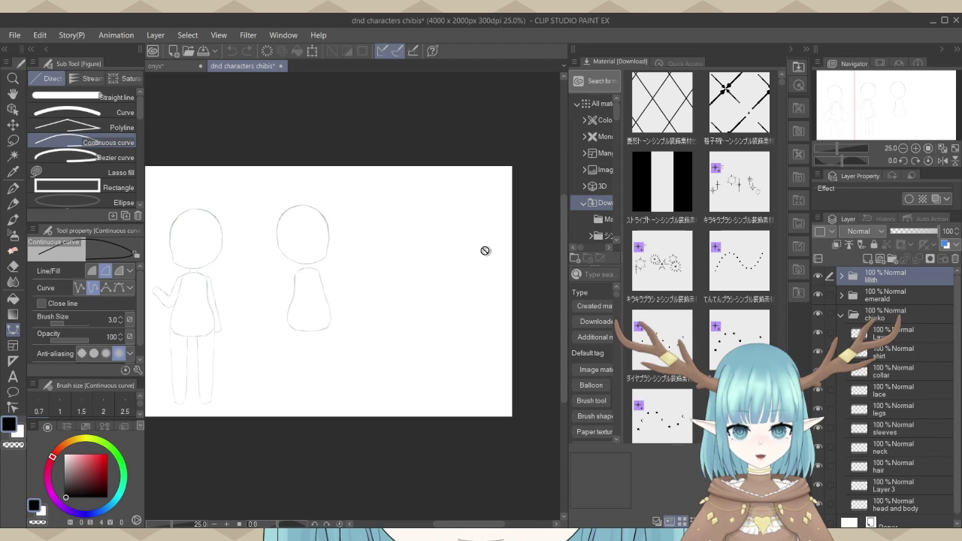
pyautogui.scroll(-3, 486, 251)
pyautogui.moveTo(562, 347); pyautogui.dragTo(564, 253)
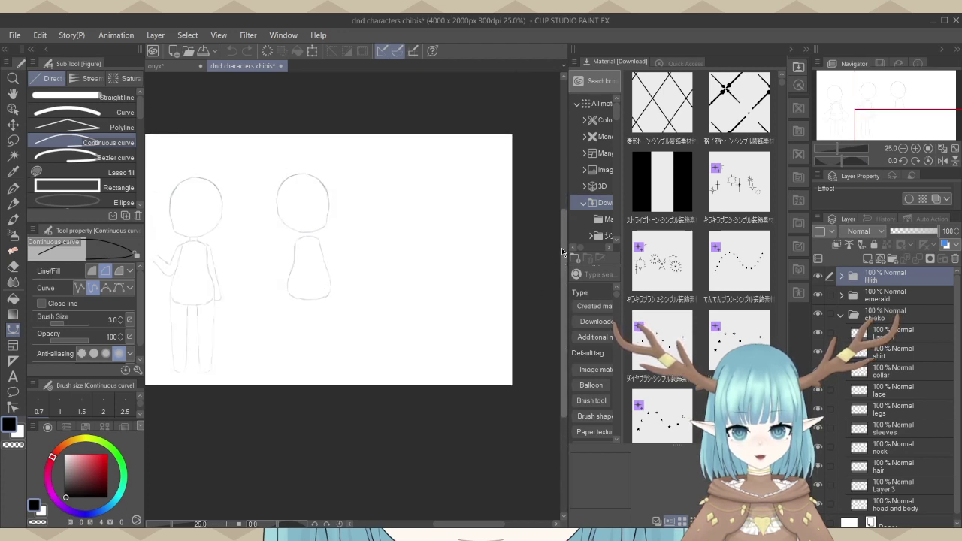
pyautogui.moveTo(489, 524)
pyautogui.mouseDown()
pyautogui.moveTo(460, 524)
pyautogui.moveTo(485, 524)
pyautogui.mouseUp()
pyautogui.scroll(1, 168, 253)
pyautogui.scroll(1, 194, 316)
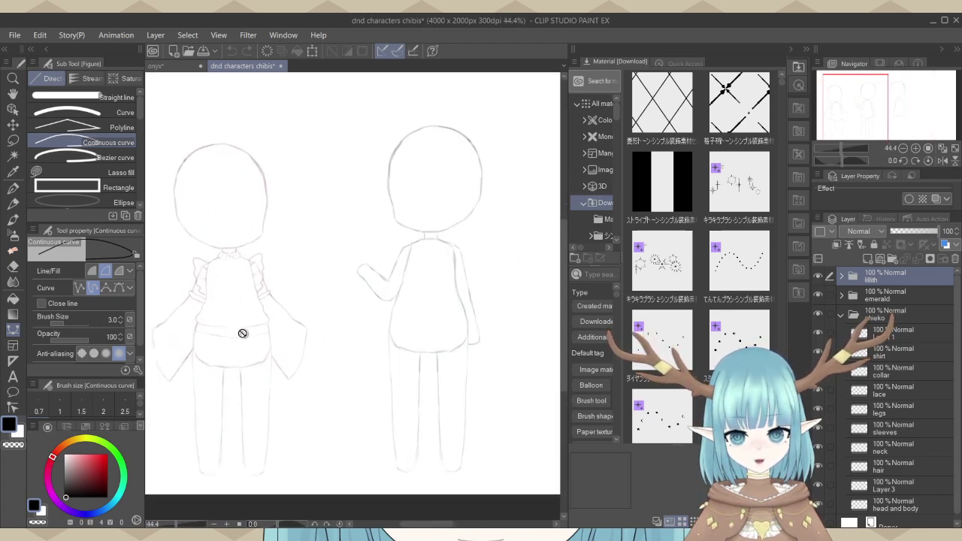
pyautogui.scroll(-1, 183, 448)
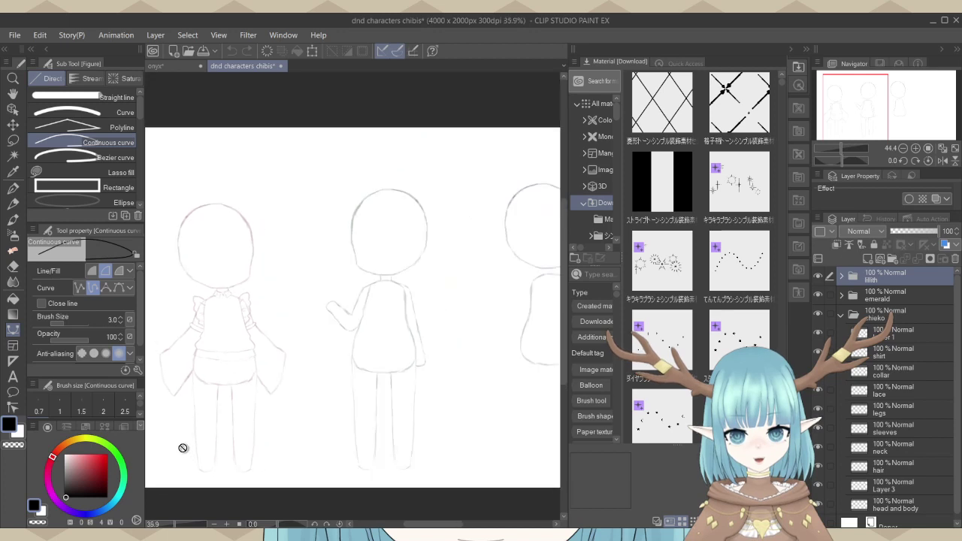
pyautogui.scroll(-1, 183, 448)
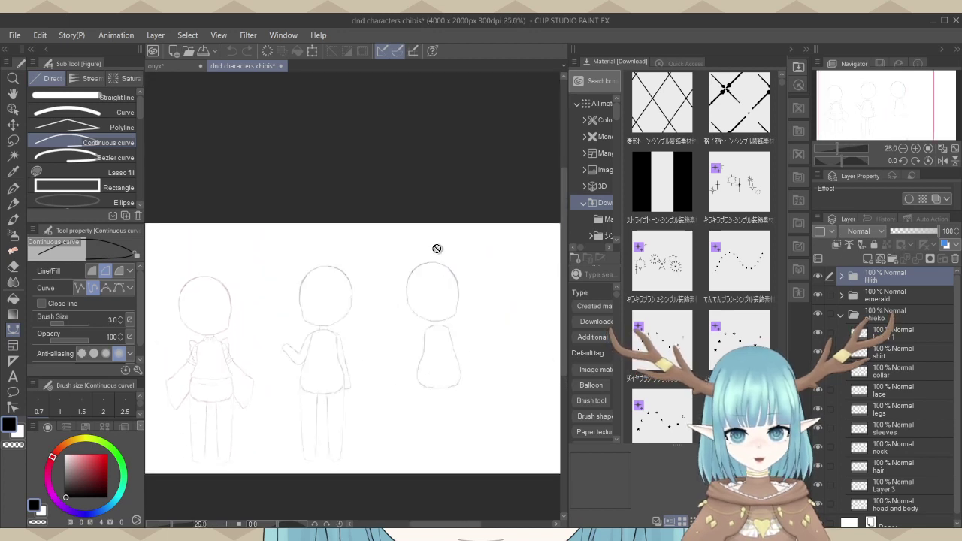
pyautogui.scroll(-1, 410, 240)
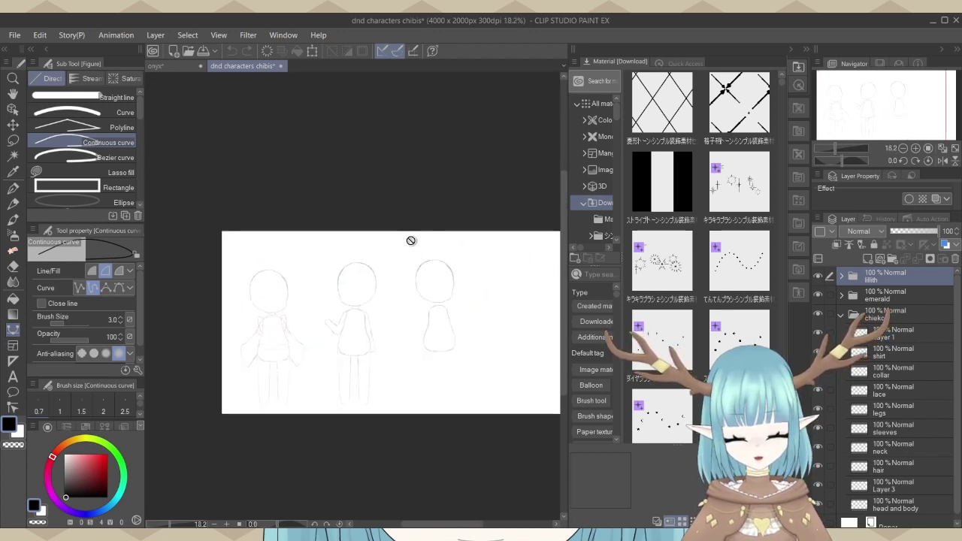
pyautogui.scroll(1, 421, 359)
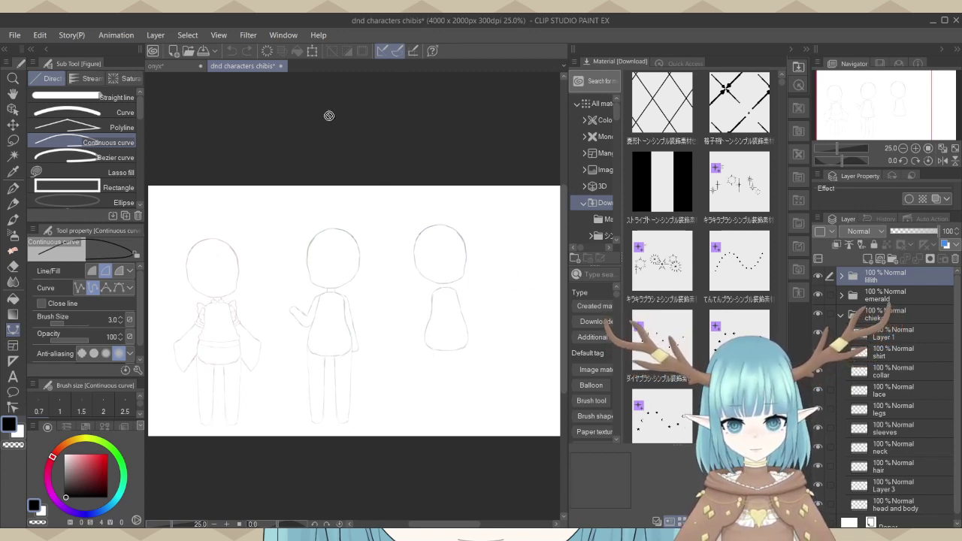
pyautogui.click(281, 67)
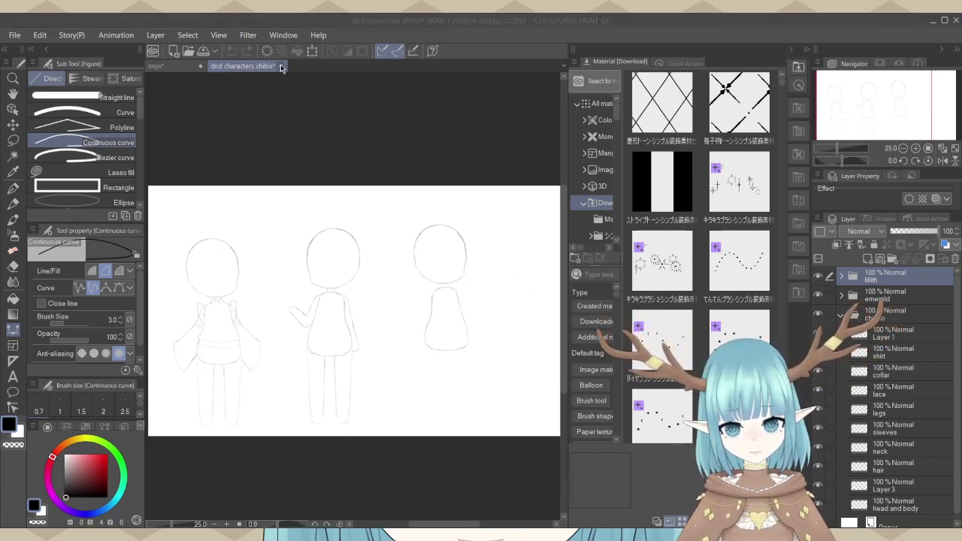
pyautogui.click(581, 220)
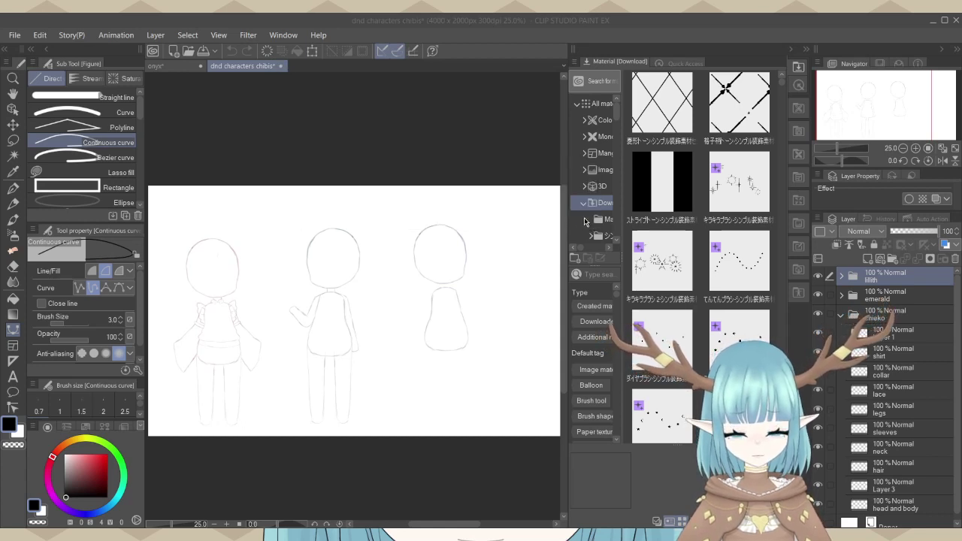
# Inspect the dressed chibi's sleeves and shirt, then the head and torso outlines of the chibi without limbs, up close.
pyautogui.scroll(-1, 898, 373)
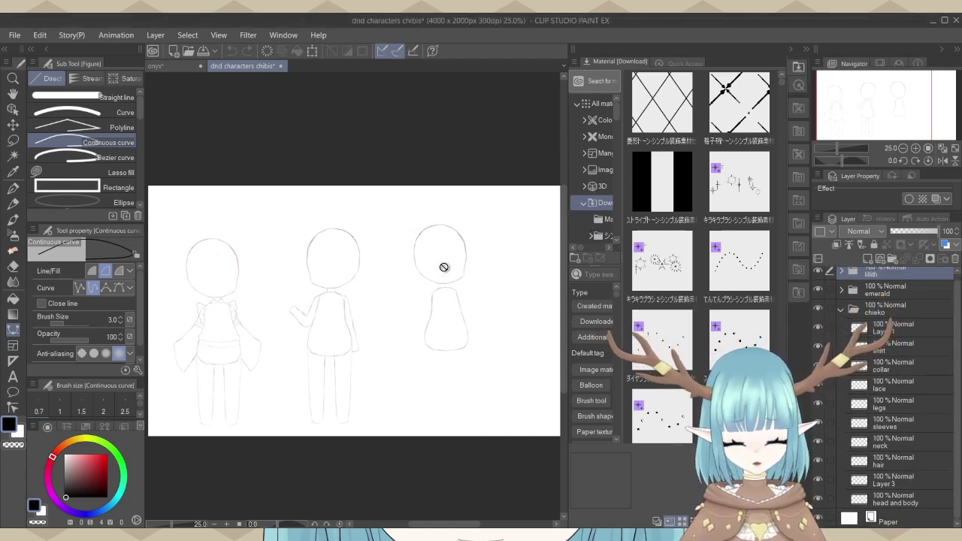
pyautogui.scroll(4, 286, 296)
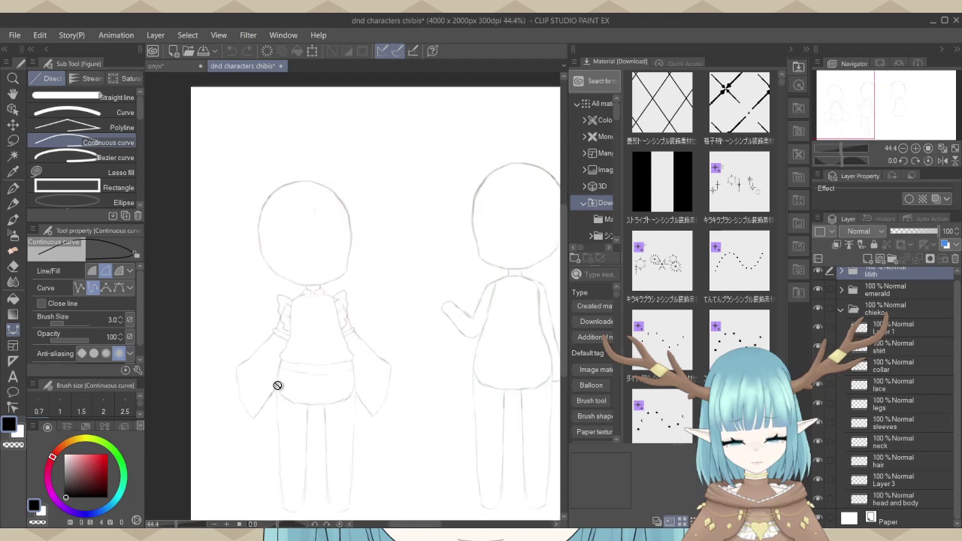
pyautogui.scroll(3, 277, 386)
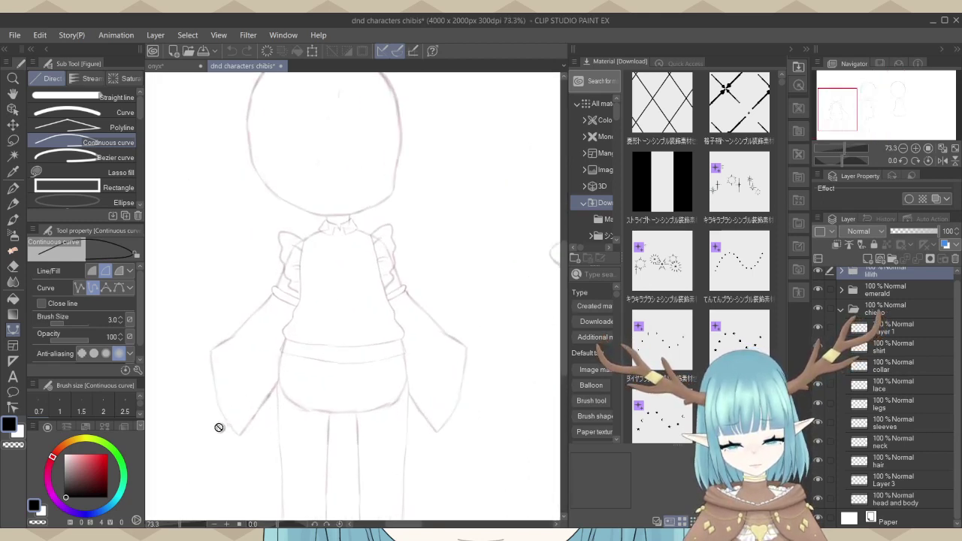
pyautogui.scroll(-6, 219, 428)
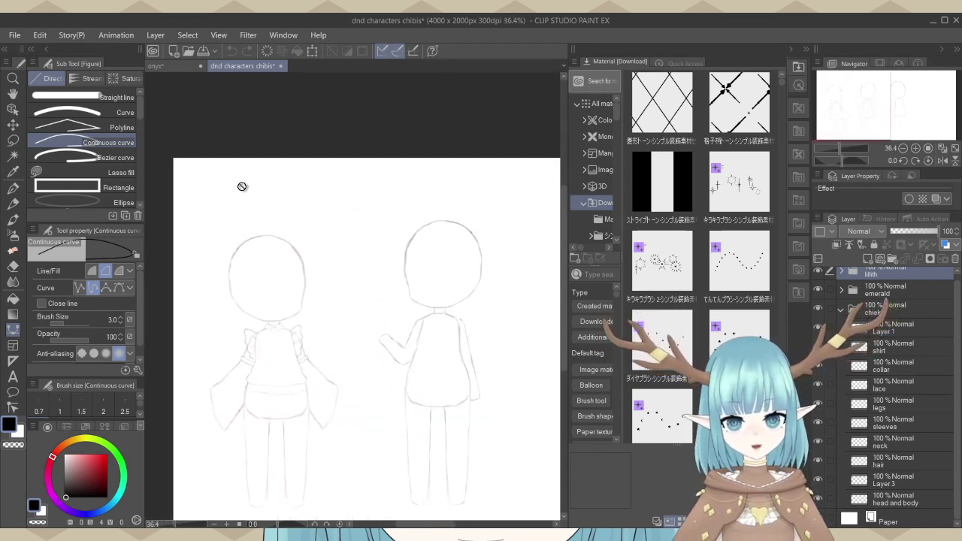
pyautogui.scroll(-2, 167, 215)
pyautogui.scroll(2, 255, 227)
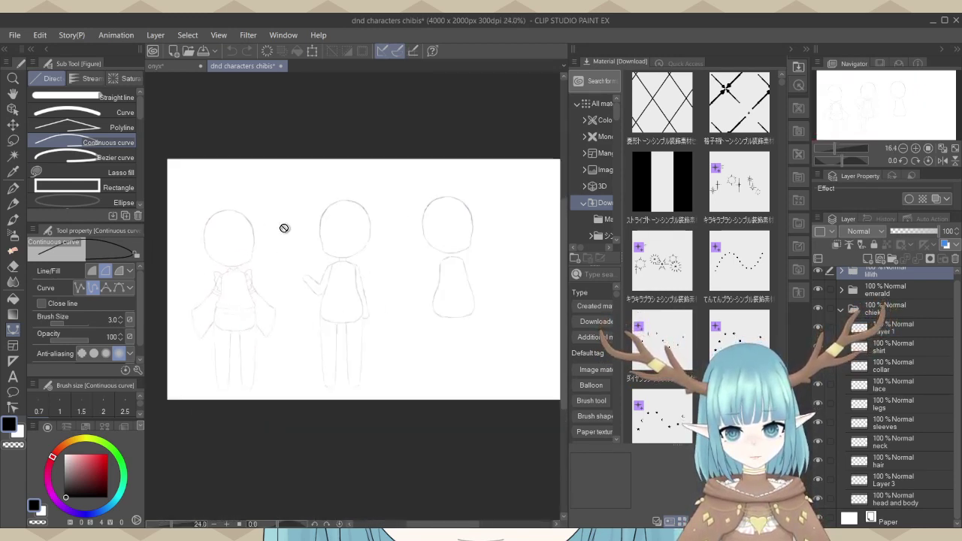
pyautogui.scroll(4, 338, 245)
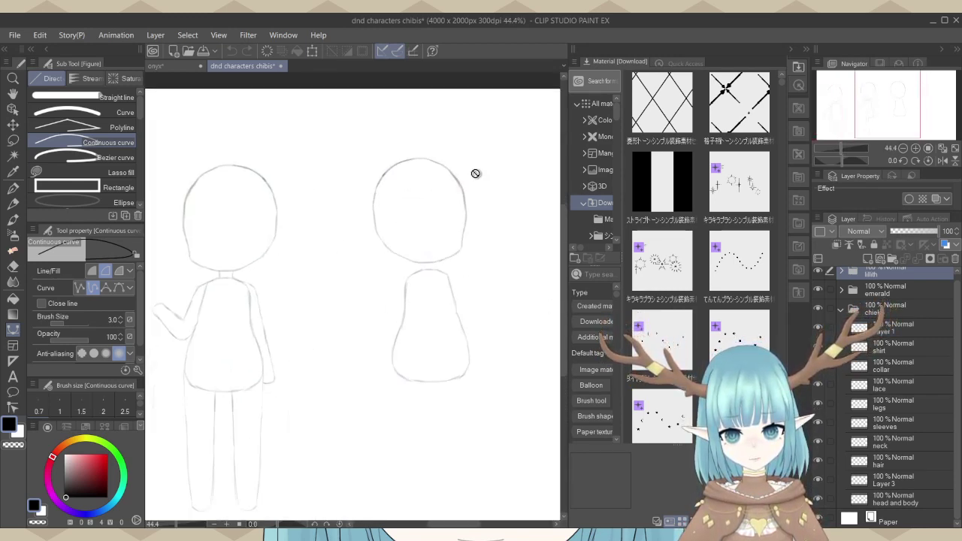
pyautogui.scroll(4, 423, 191)
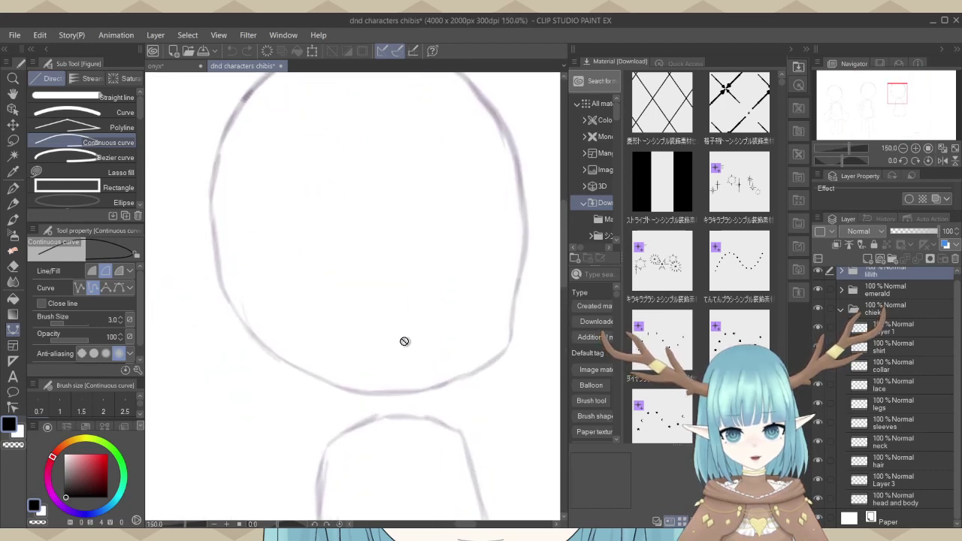
pyautogui.scroll(-1, 346, 450)
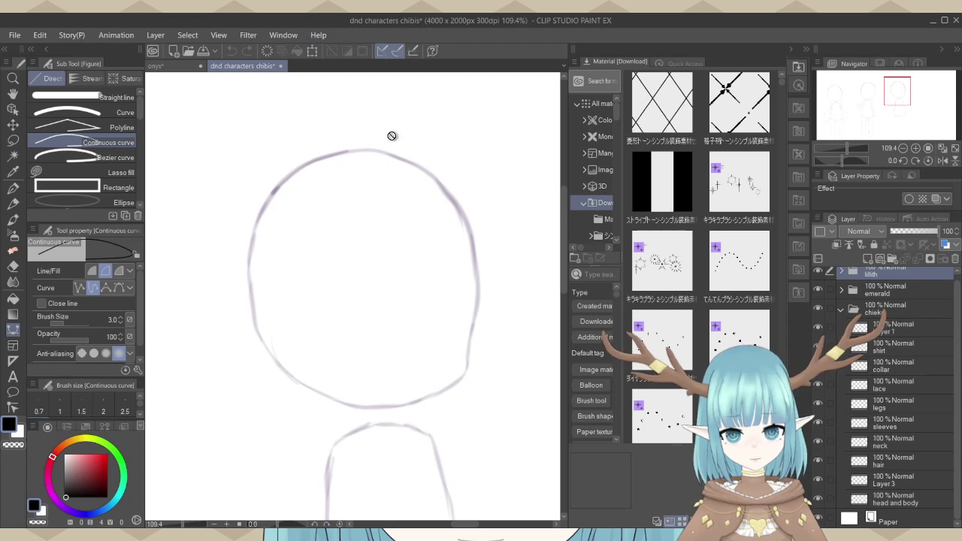
pyautogui.scroll(-2, 392, 135)
pyautogui.scroll(1, 392, 466)
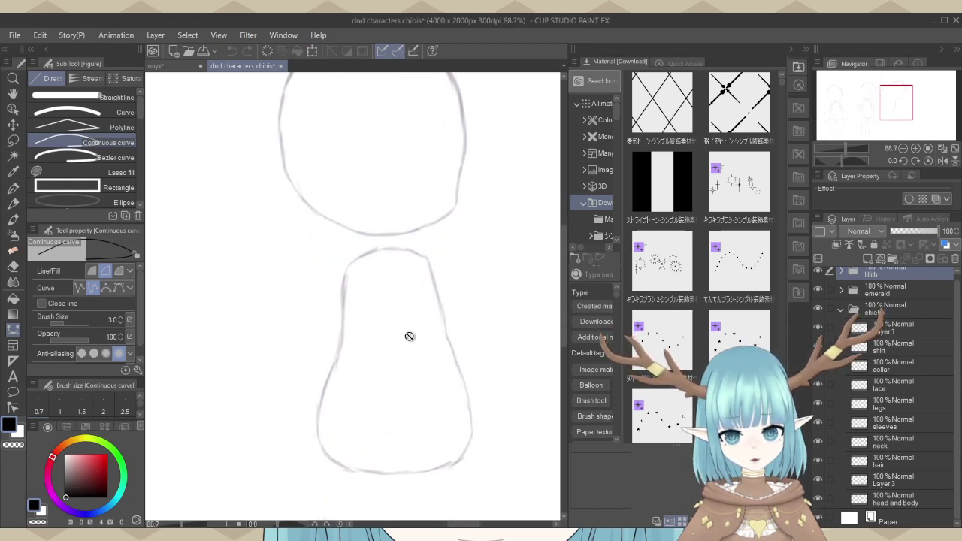
pyautogui.scroll(-3, 419, 333)
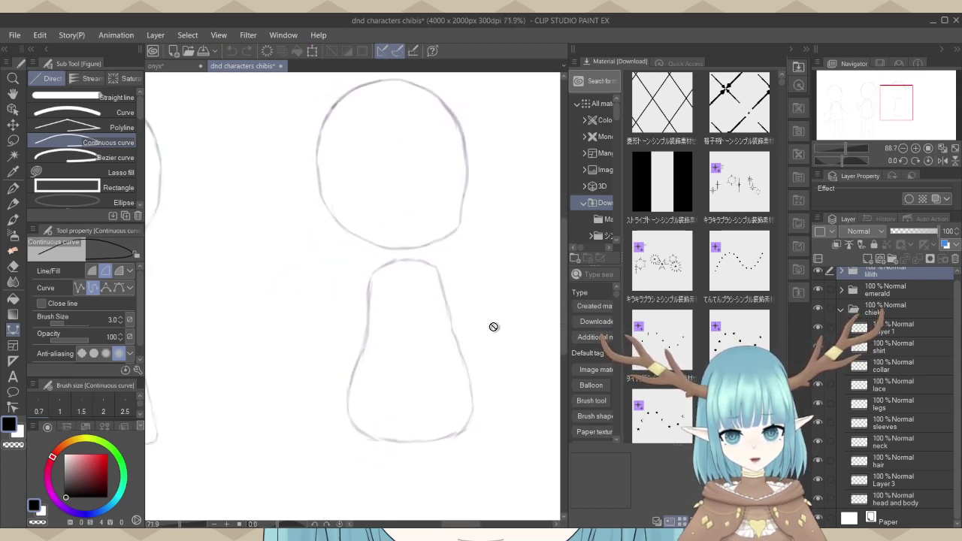
pyautogui.moveTo(315, 275); pyautogui.dragTo(561, 284)
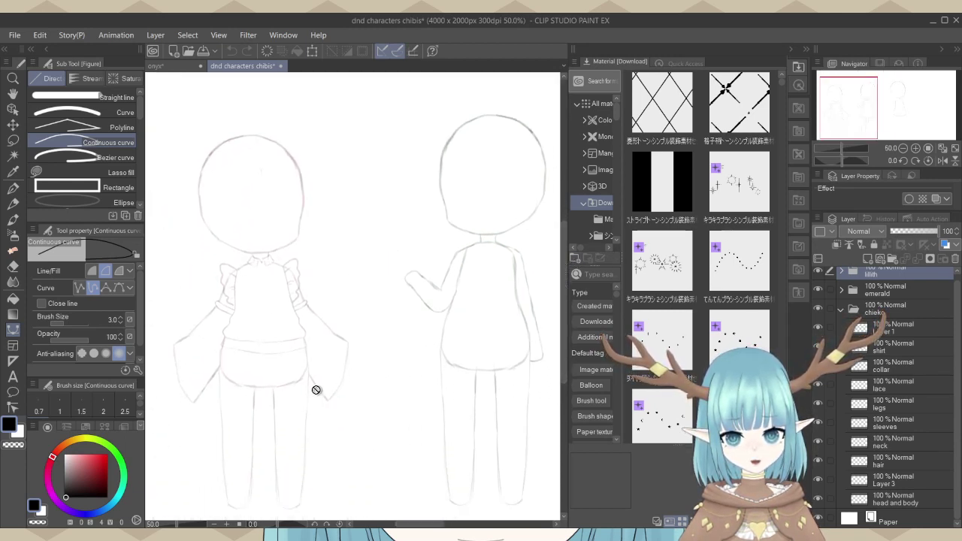
# Close the dnd characters chibis file without saving its changes and return to the onyx drawing.
pyautogui.scroll(-3, 316, 390)
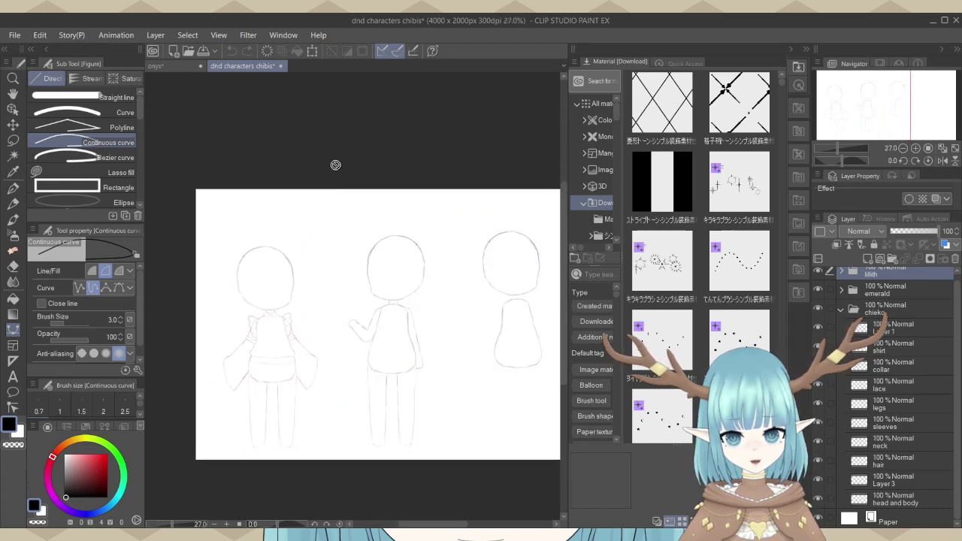
pyautogui.click(283, 67)
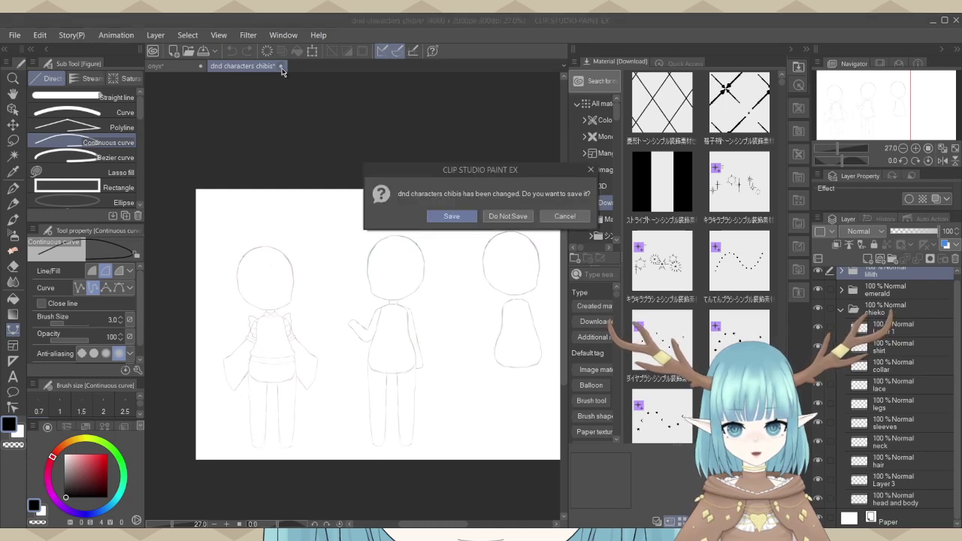
pyautogui.click(518, 216)
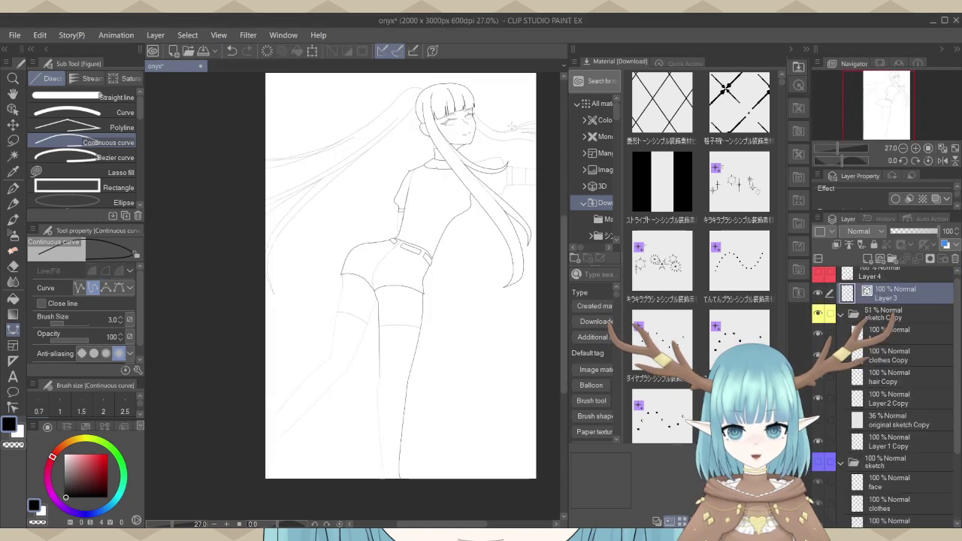
# Ink the front leg's inner calf line as a continuous curve from the knee down past the canvas's lower edge.
pyautogui.scroll(5, 370, 377)
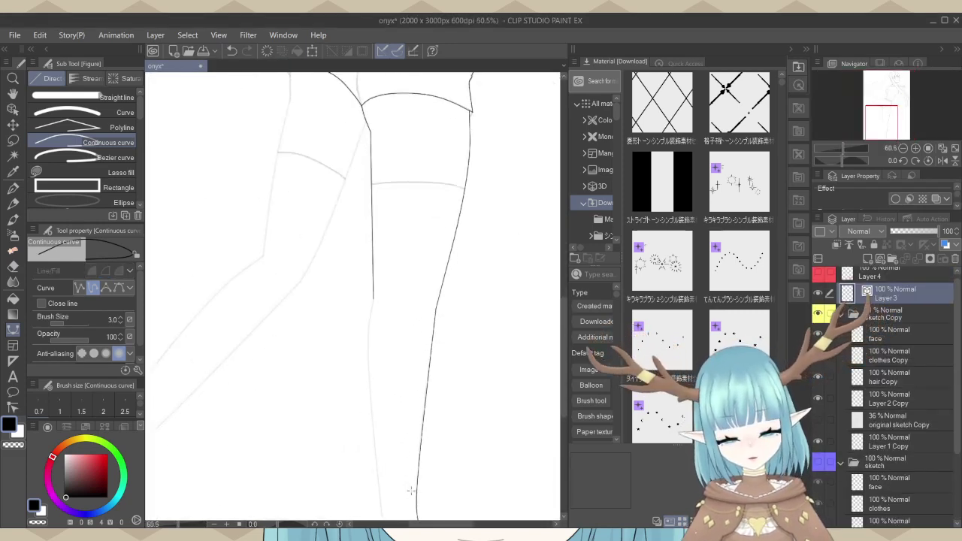
pyautogui.scroll(4, 351, 393)
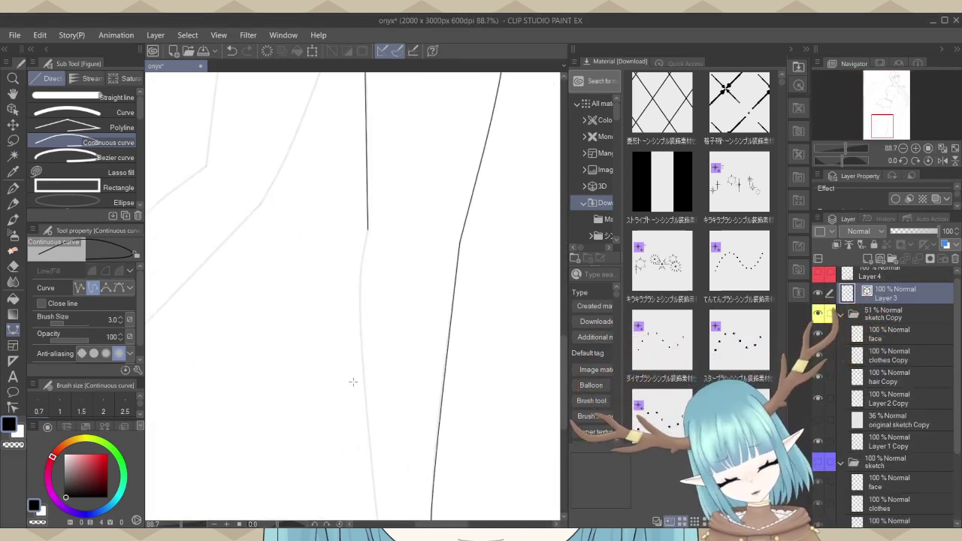
pyautogui.scroll(5, 353, 376)
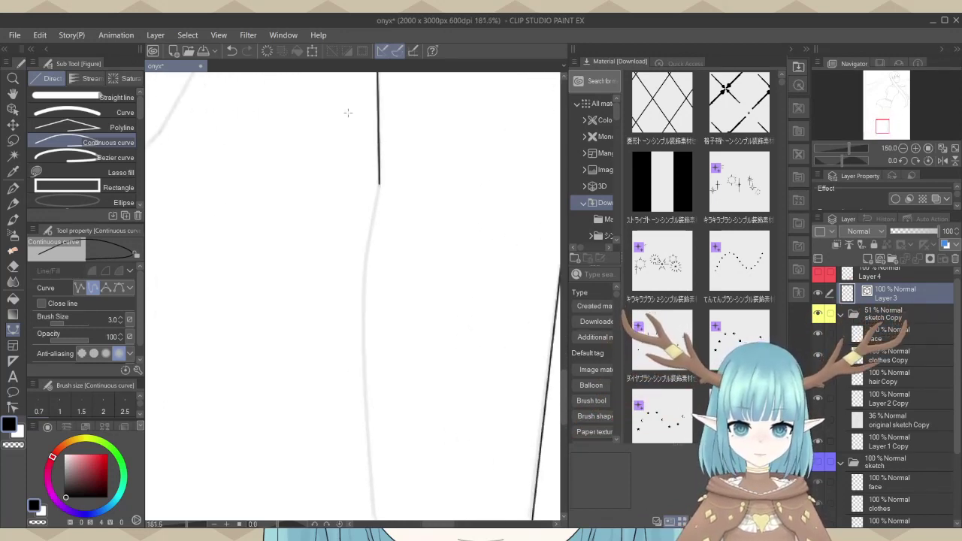
pyautogui.scroll(4, 368, 158)
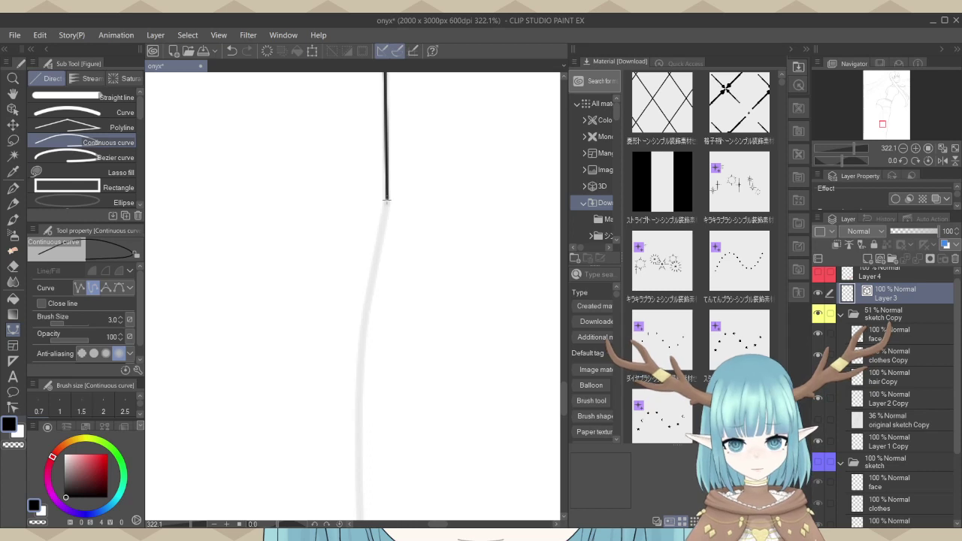
pyautogui.scroll(-4, 384, 188)
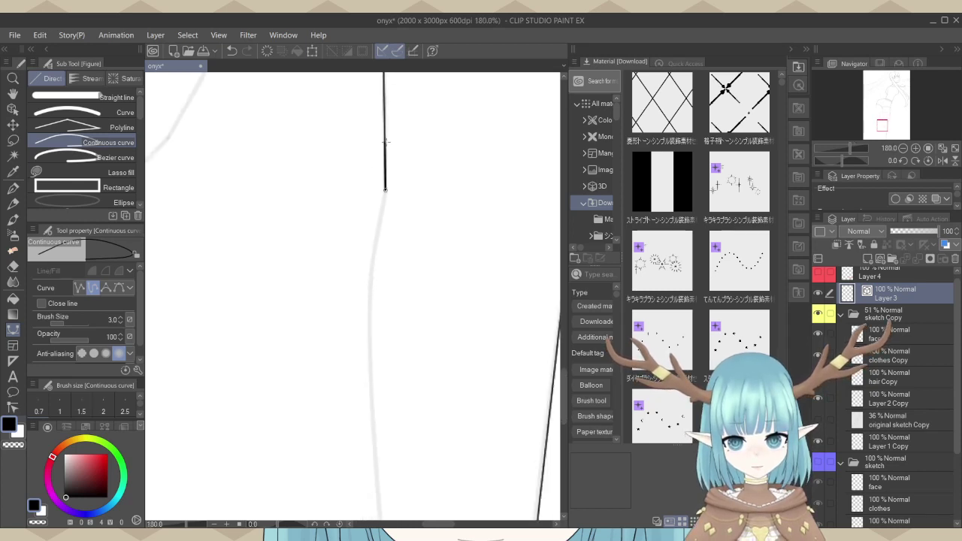
pyautogui.scroll(-3, 379, 173)
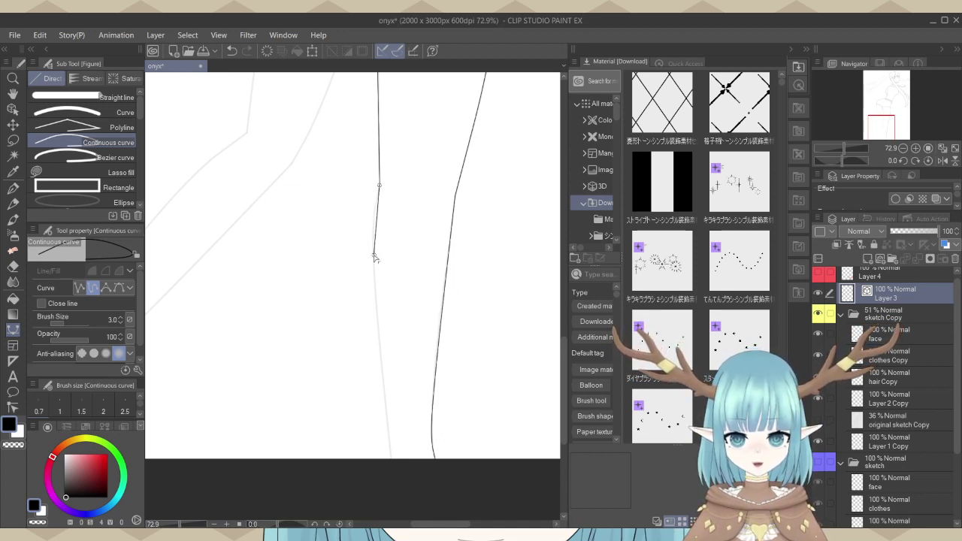
pyautogui.click(374, 256)
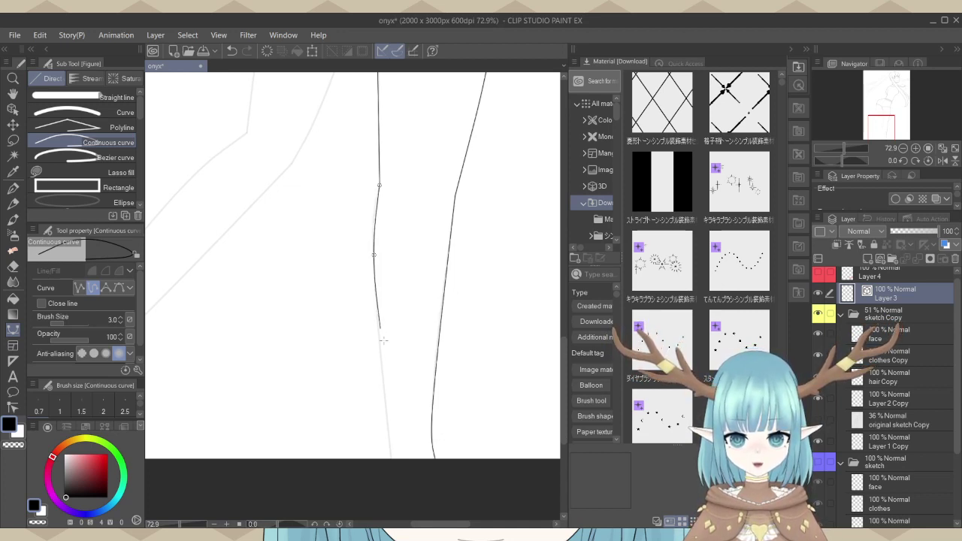
pyautogui.click(381, 378)
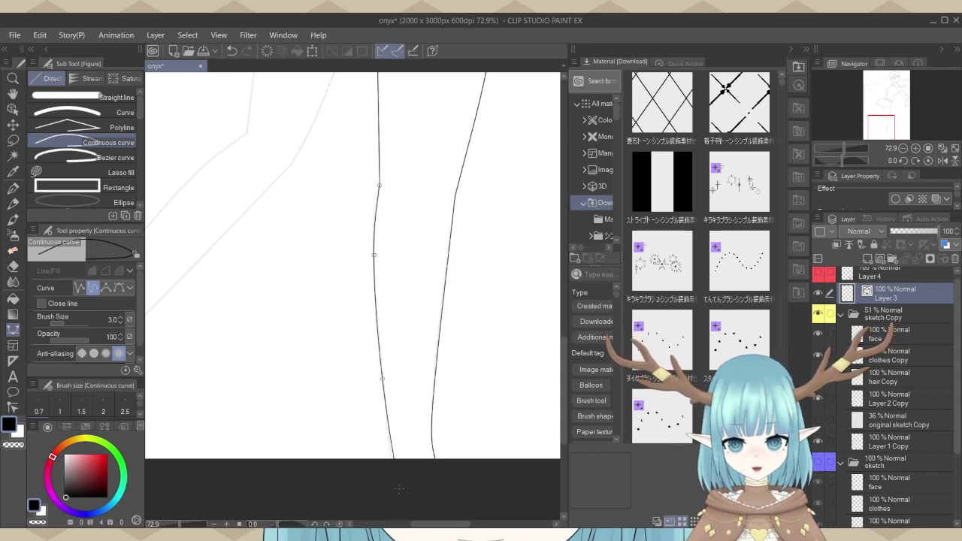
pyautogui.scroll(2, 396, 466)
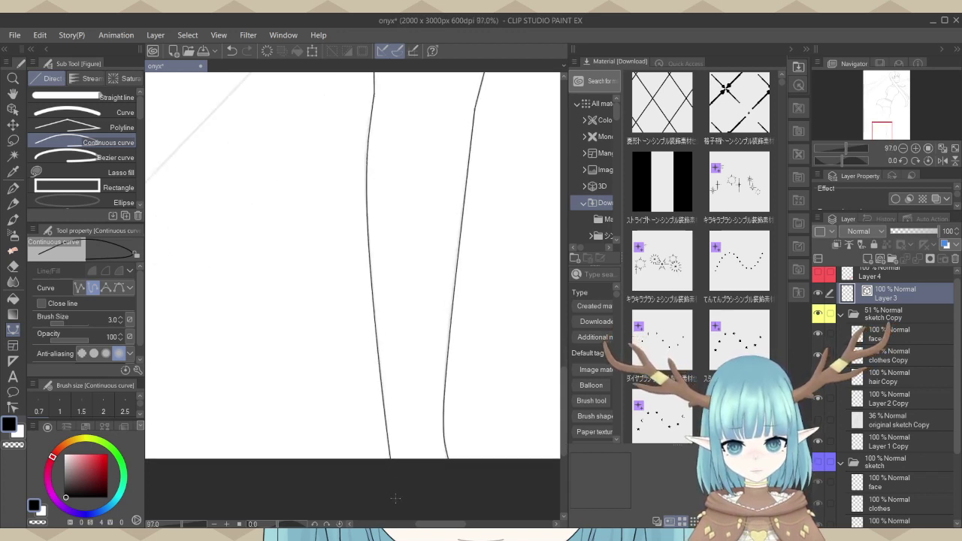
pyautogui.scroll(-6, 395, 498)
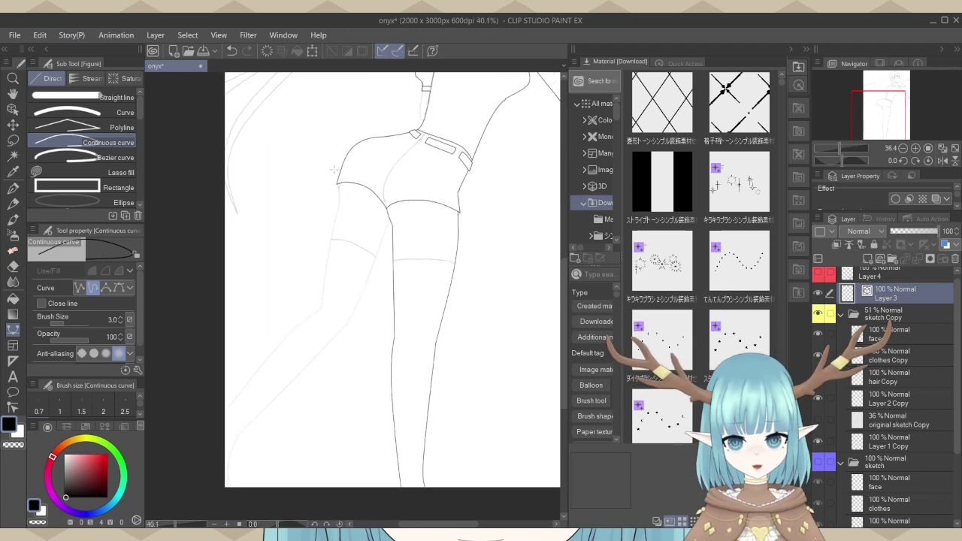
# Ink the short vertical line at the top of the back leg's thigh, starting from the shorts' hem.
pyautogui.scroll(5, 333, 170)
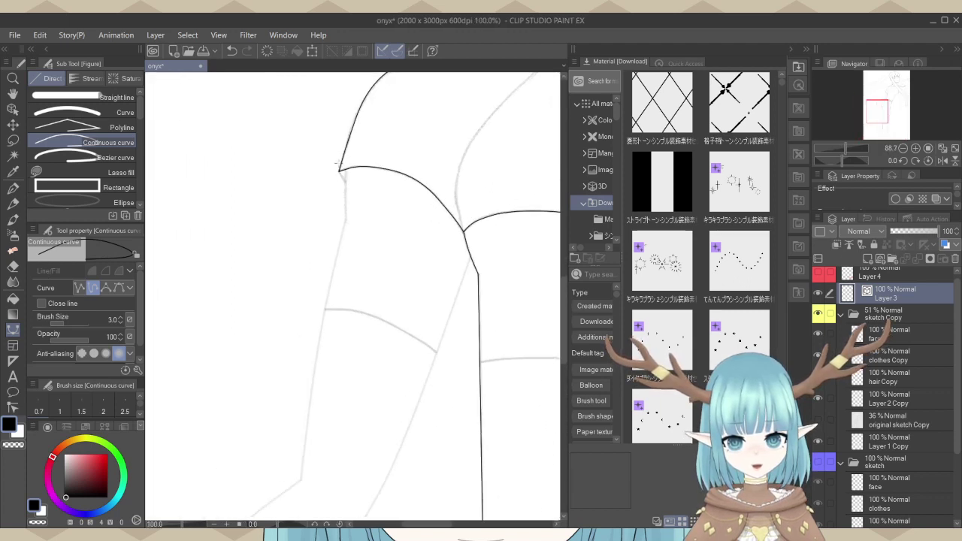
pyautogui.scroll(4, 335, 162)
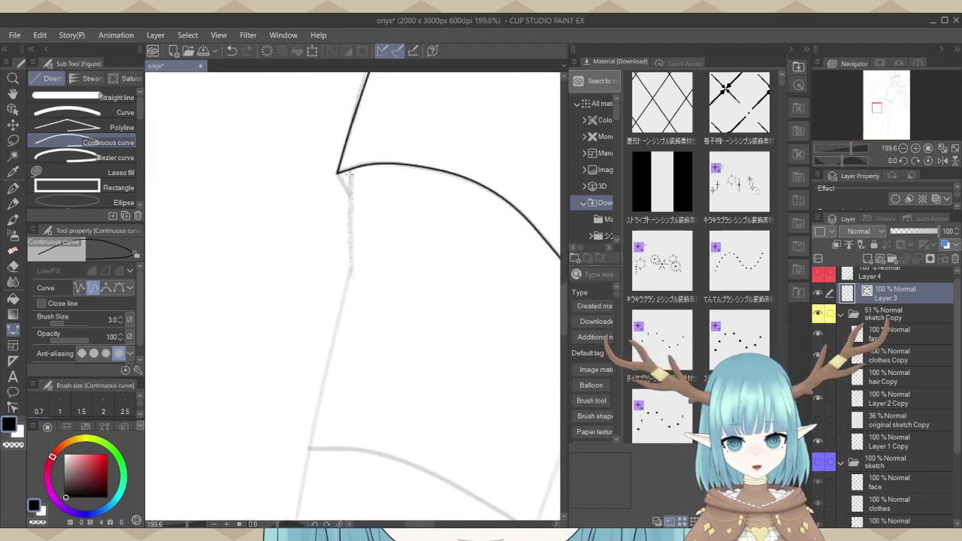
pyautogui.scroll(3, 348, 174)
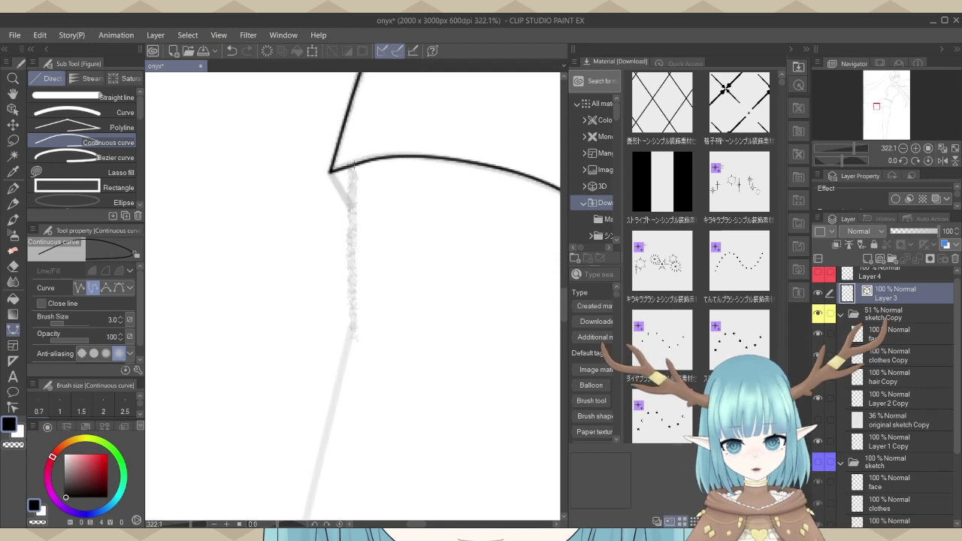
pyautogui.click(353, 167)
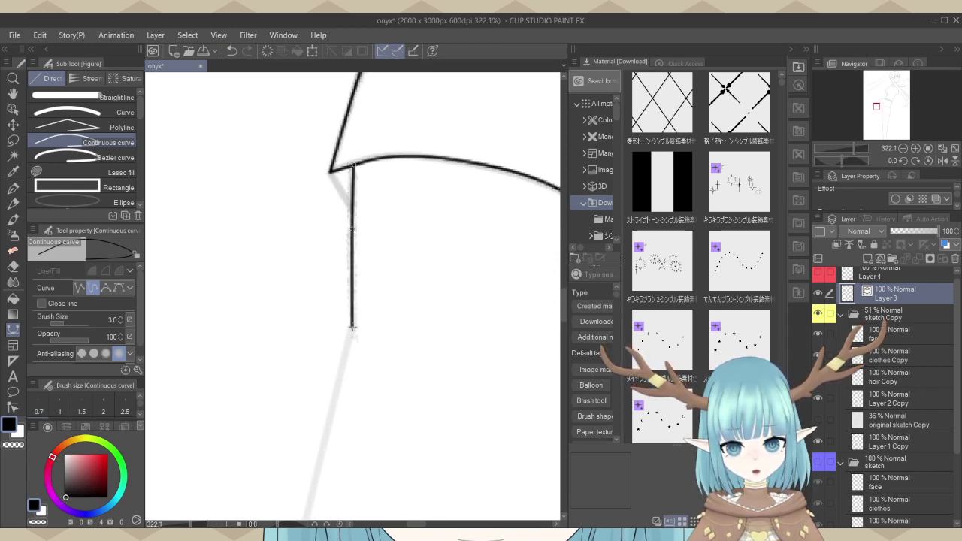
pyautogui.scroll(-7, 300, 255)
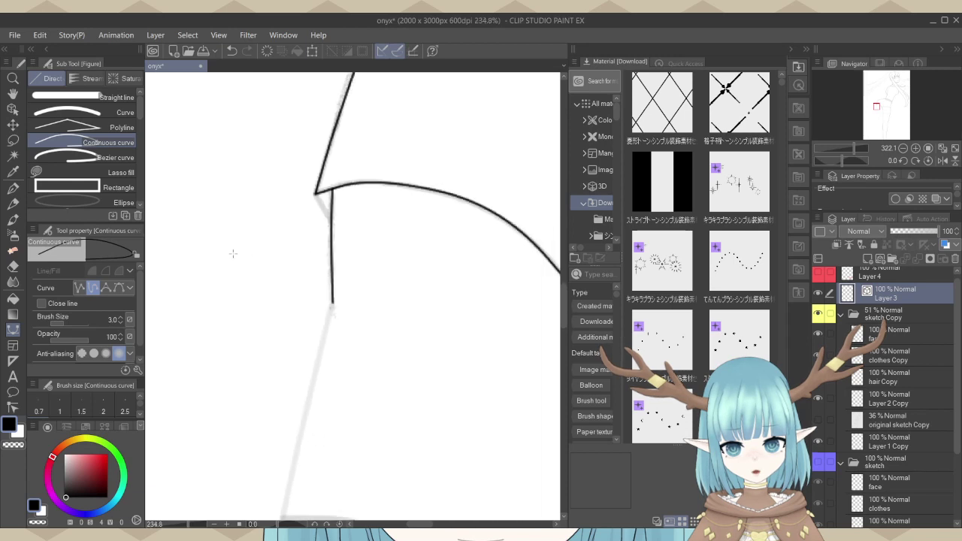
pyautogui.scroll(-4, 237, 230)
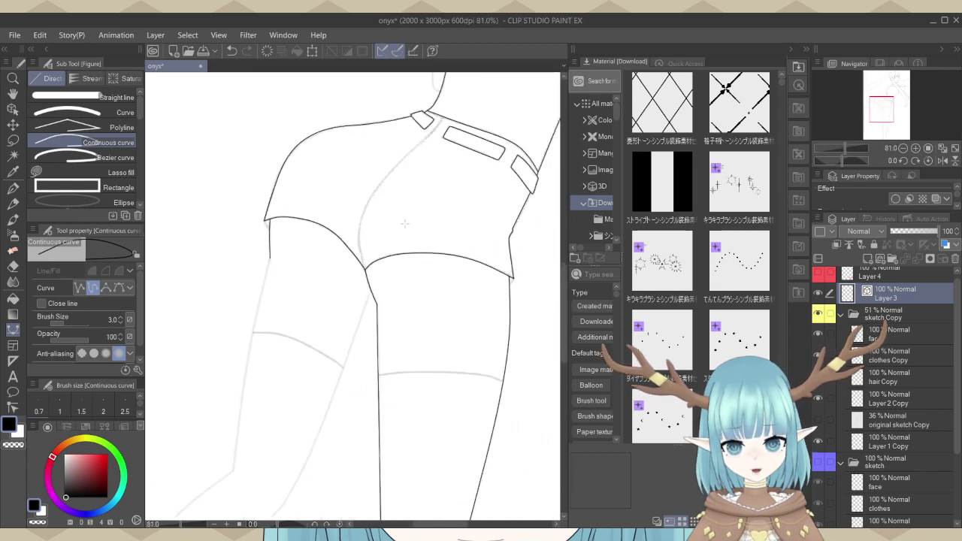
pyautogui.scroll(5, 412, 256)
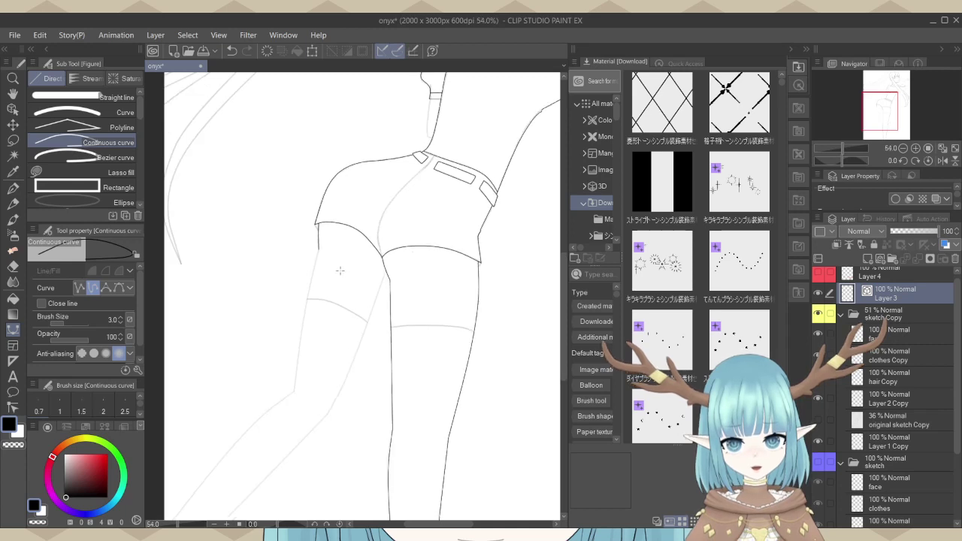
# Ink the back leg's outer thigh line as a continuous curve from the short line below the shorts to the knee.
pyautogui.scroll(5, 320, 238)
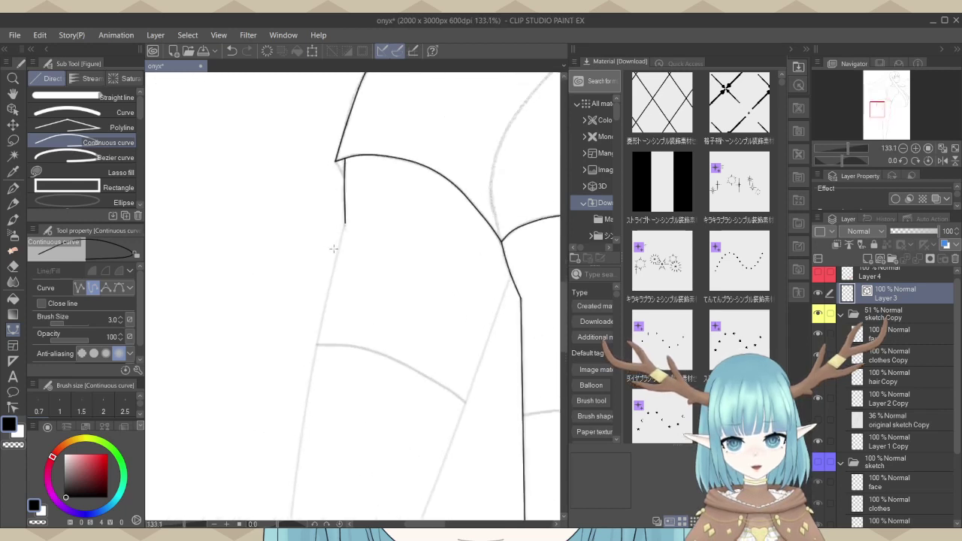
pyautogui.scroll(3, 349, 213)
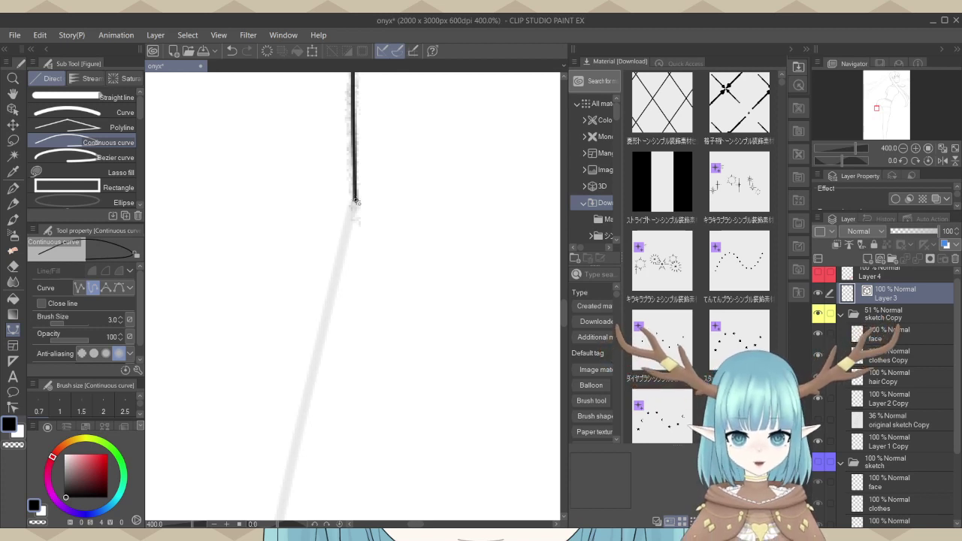
pyautogui.scroll(-4, 357, 201)
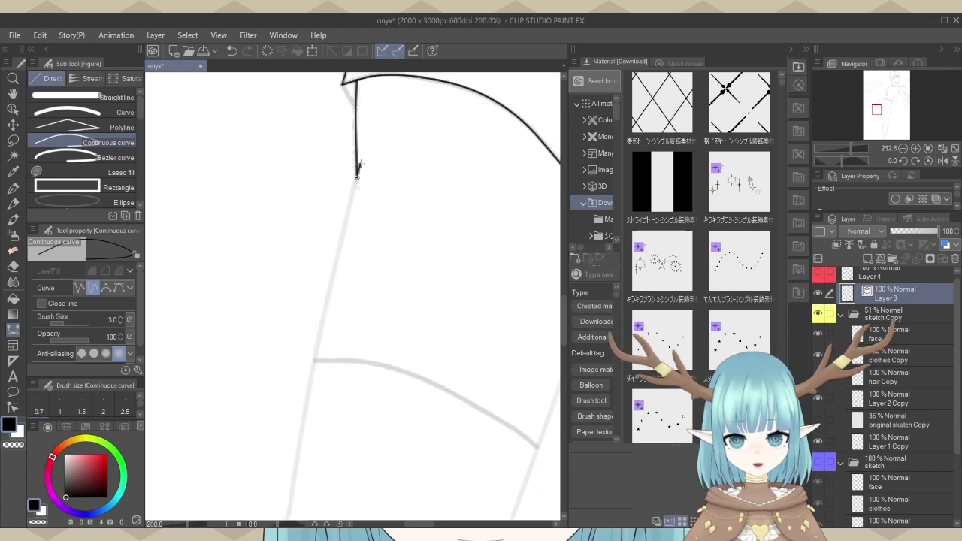
pyautogui.scroll(-5, 357, 171)
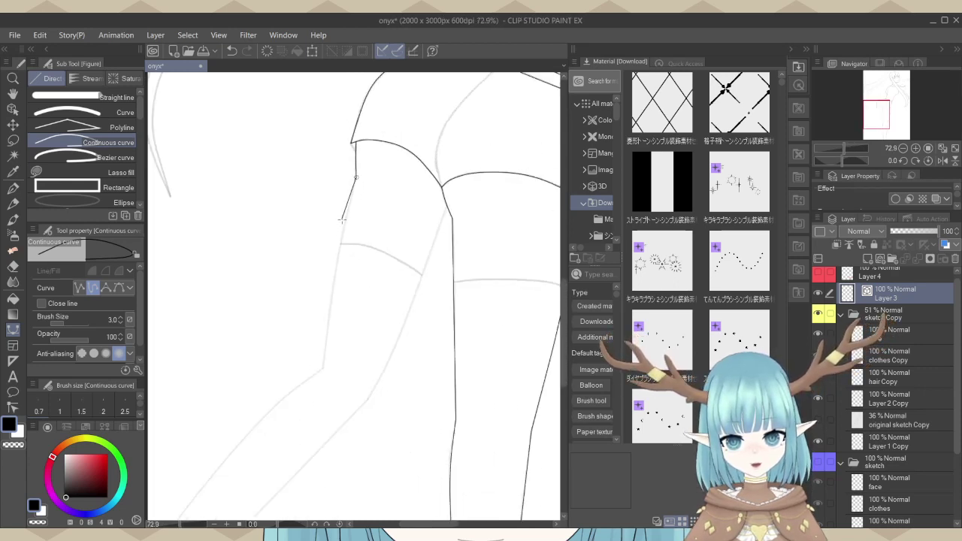
pyautogui.scroll(-2, 342, 220)
pyautogui.scroll(3, 342, 225)
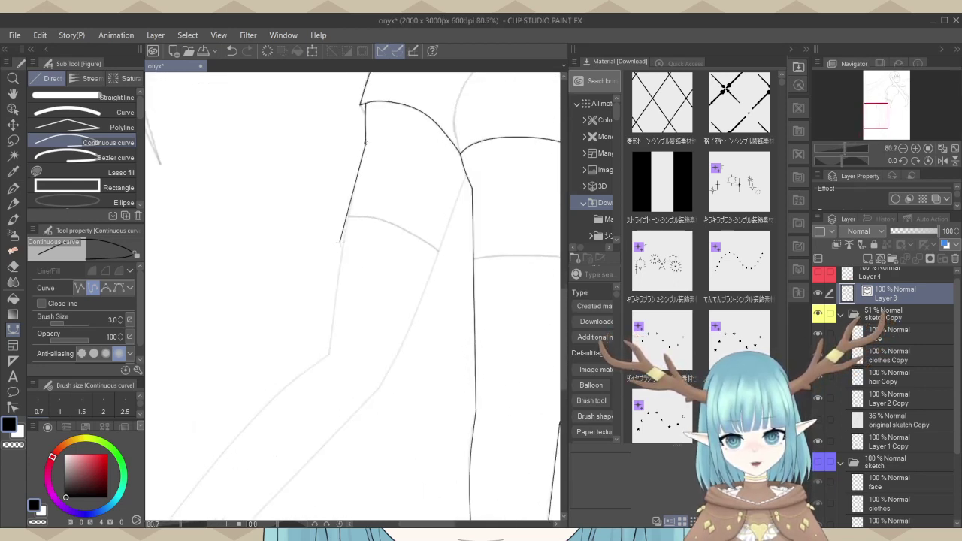
pyautogui.scroll(3, 339, 242)
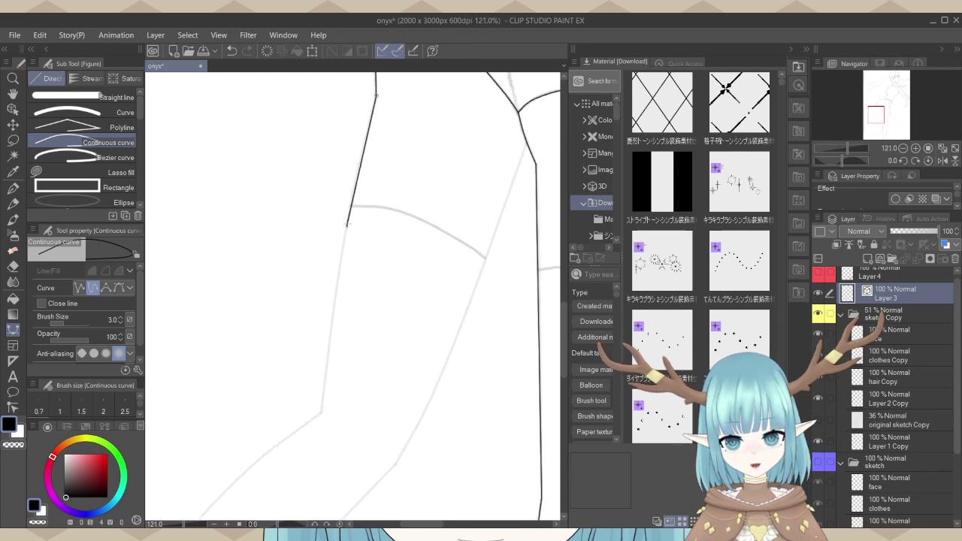
pyautogui.click(348, 218)
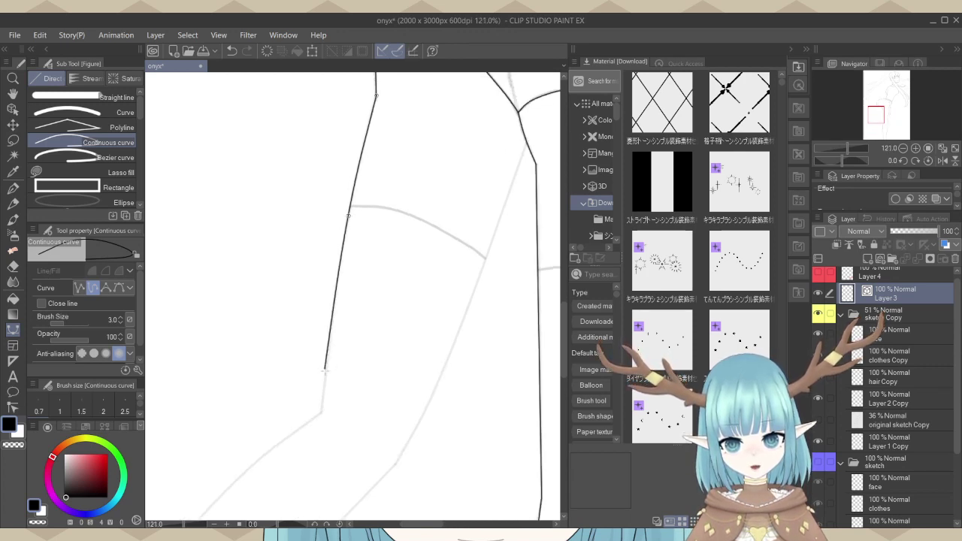
pyautogui.scroll(2, 326, 368)
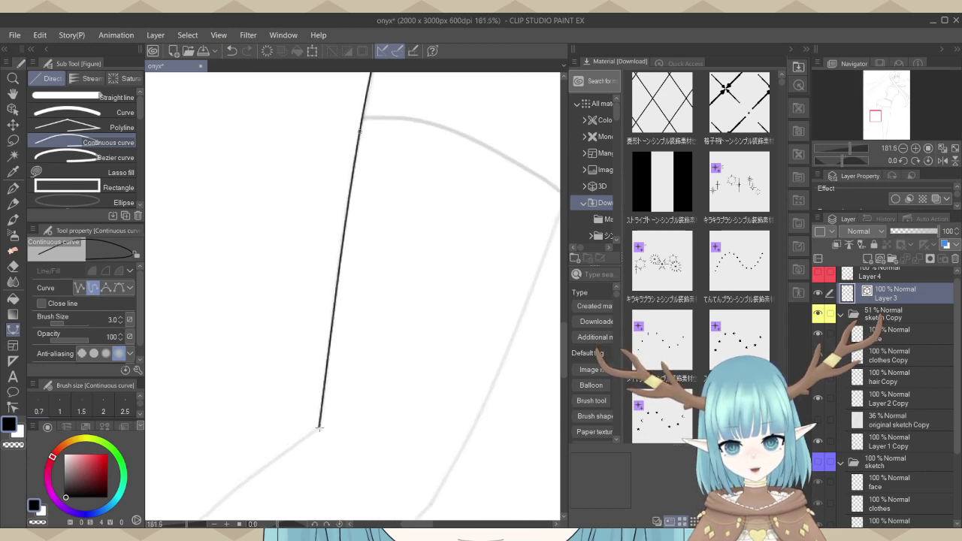
pyautogui.click(318, 427)
# Continue the back leg's outline from the knee along the calf to past the canvas's left edge, following the sketch.
pyautogui.scroll(-4, 402, 262)
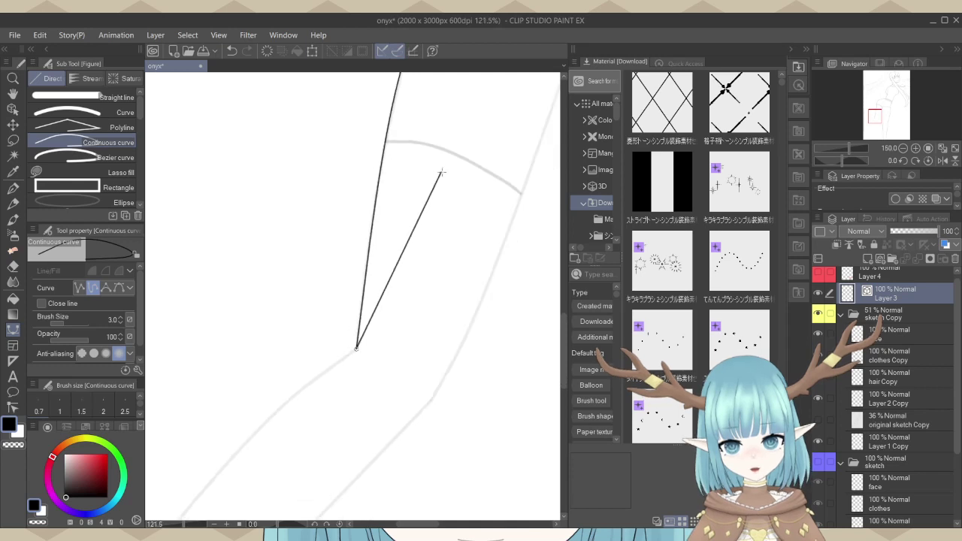
pyautogui.scroll(2, 441, 173)
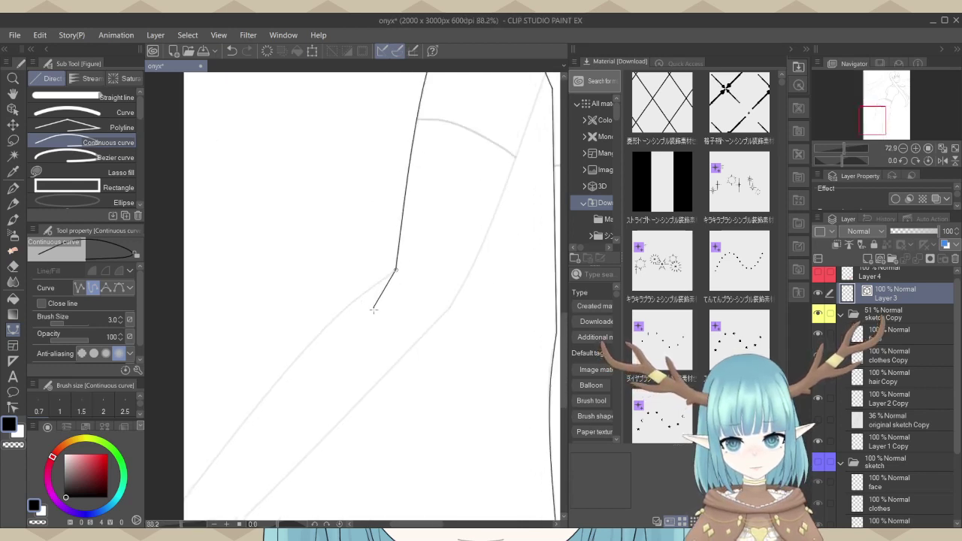
pyautogui.scroll(-2, 359, 294)
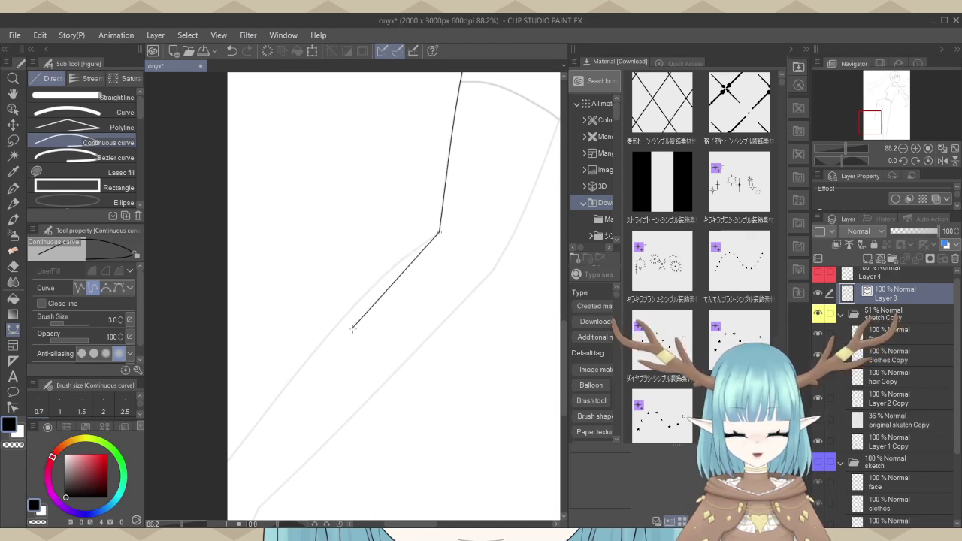
pyautogui.scroll(5, 346, 314)
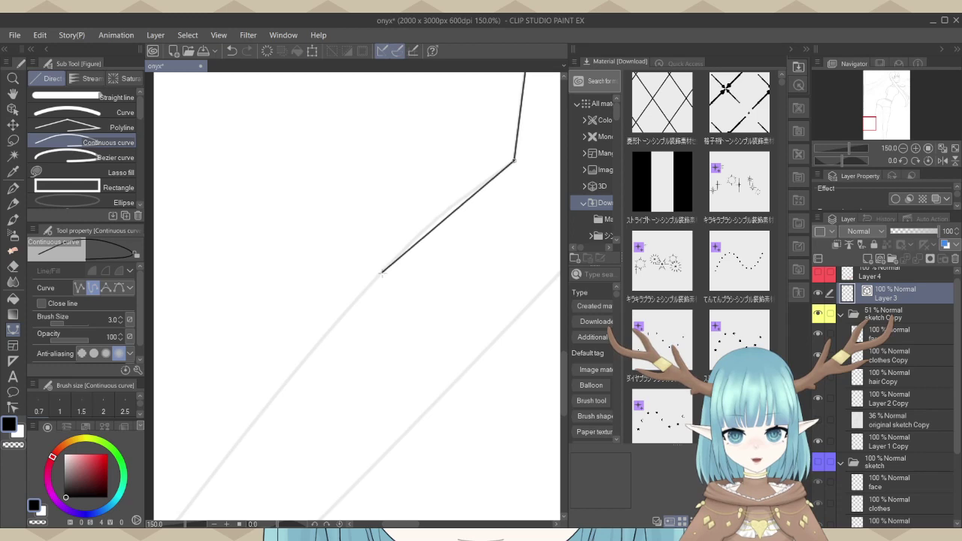
pyautogui.scroll(-5, 381, 273)
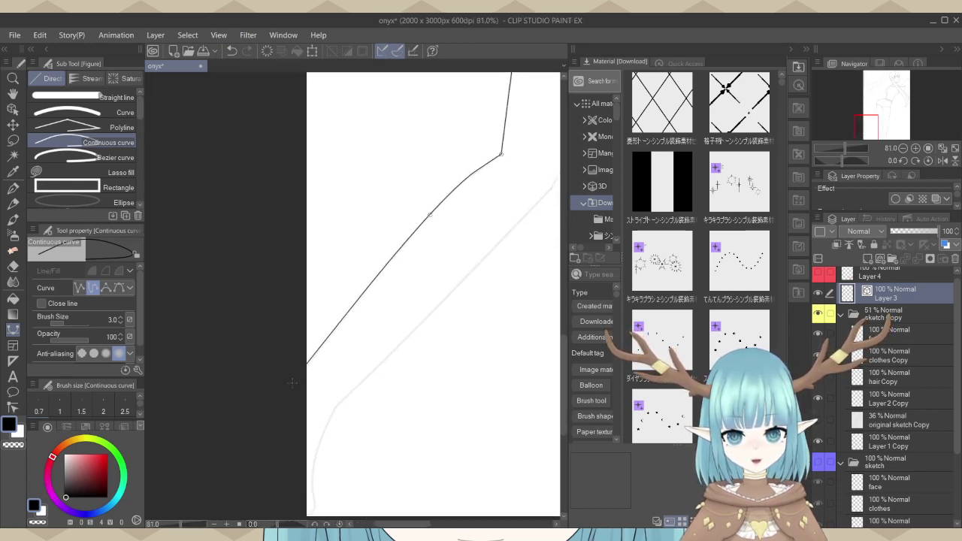
pyautogui.scroll(5, 304, 365)
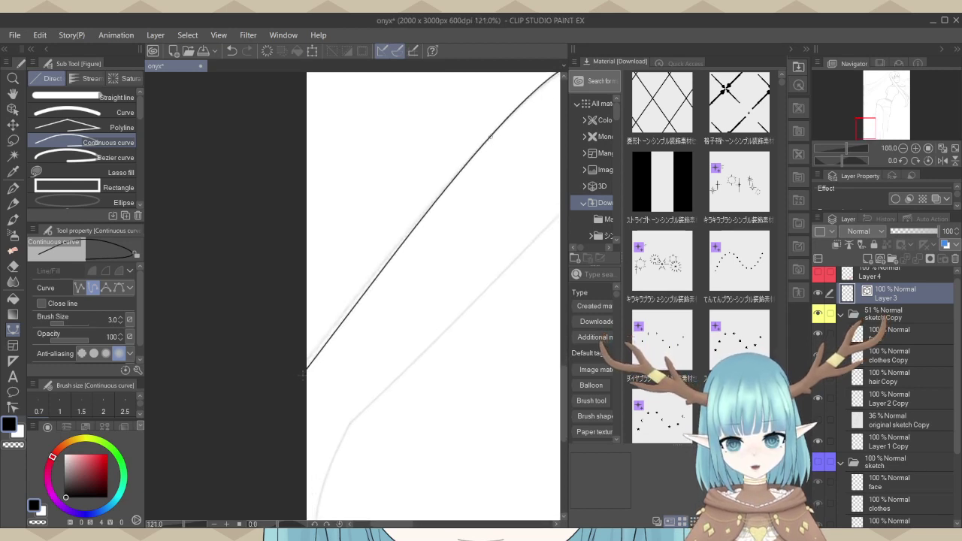
pyautogui.scroll(1, 305, 355)
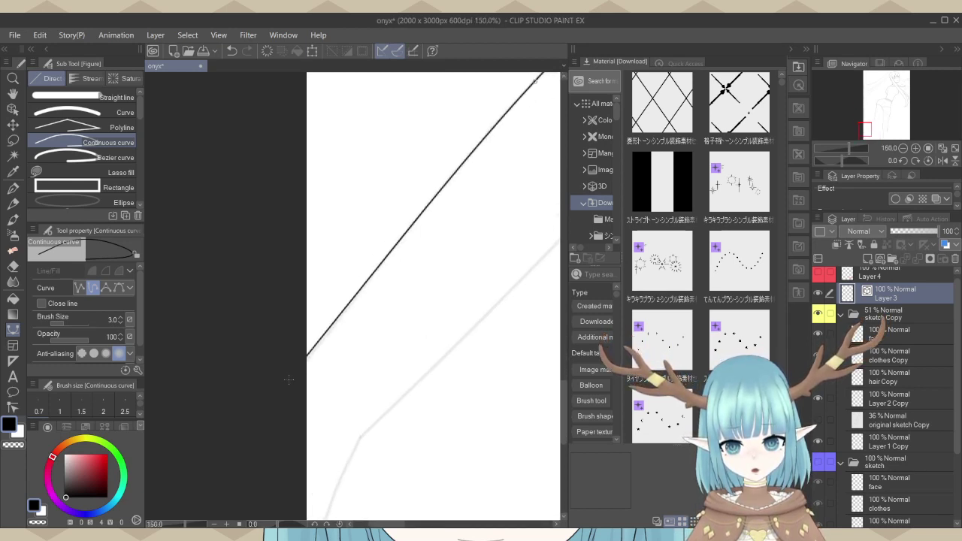
pyautogui.scroll(-4, 289, 381)
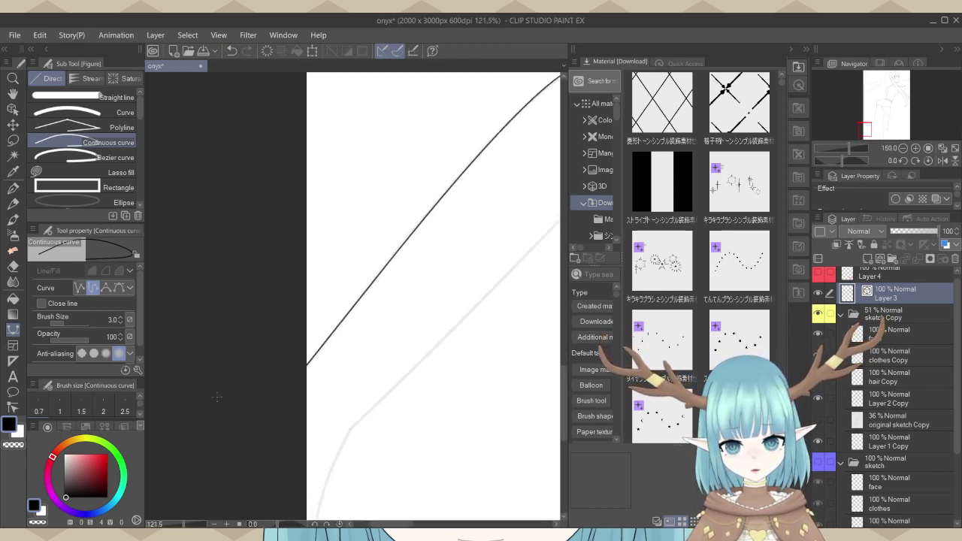
pyautogui.scroll(-5, 214, 394)
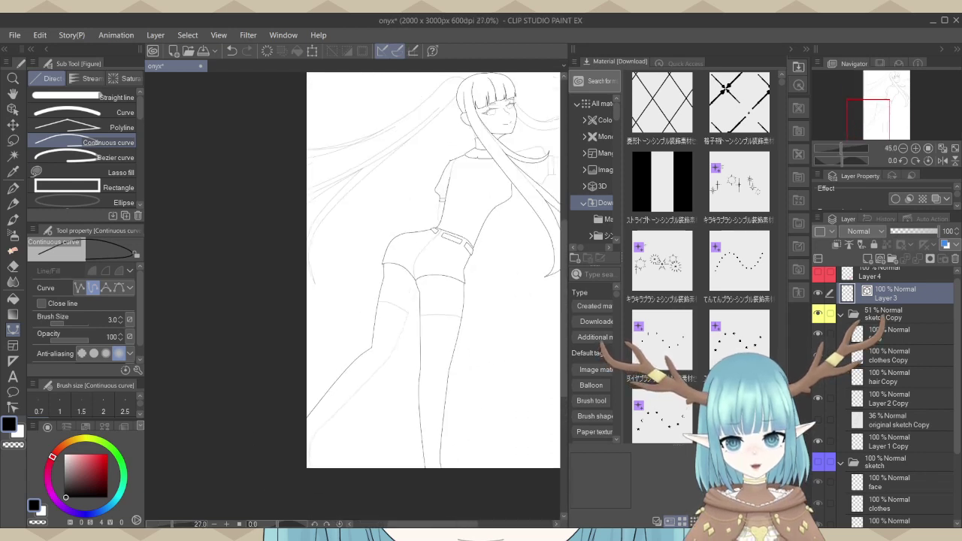
pyautogui.scroll(2, 429, 300)
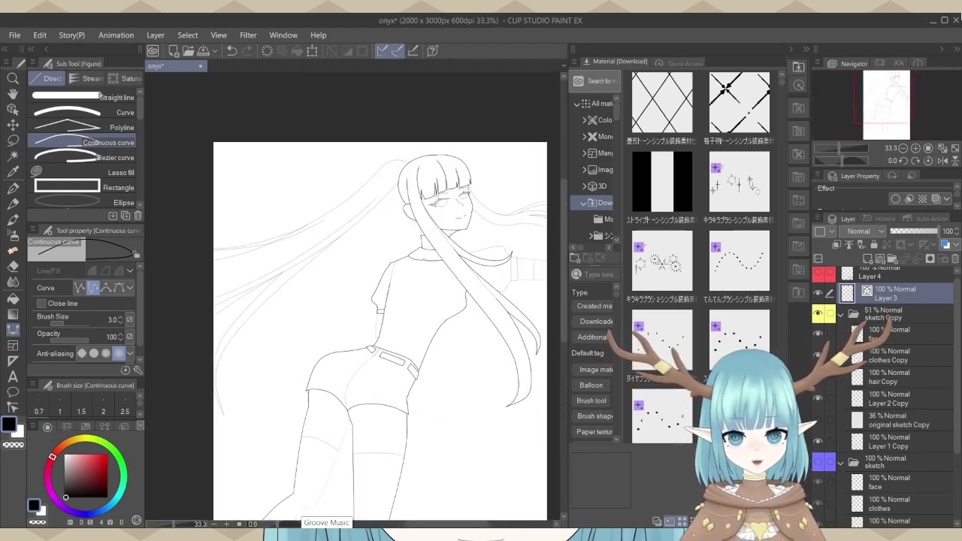
# Minimize the Clip Studio windows and open the kneeling blue-haired character's image from the Fanart folder, always using Photos for .png files.
pyautogui.click(931, 27)
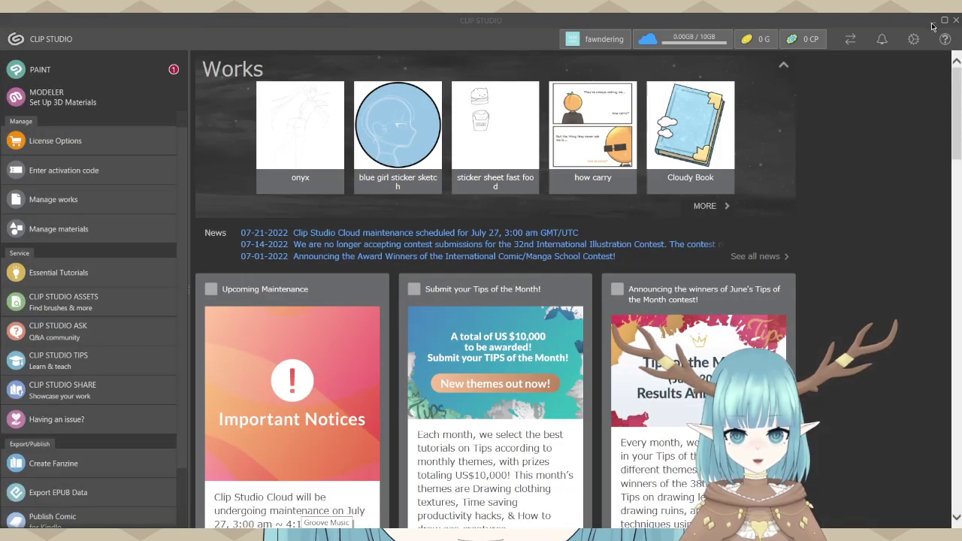
pyautogui.click(932, 26)
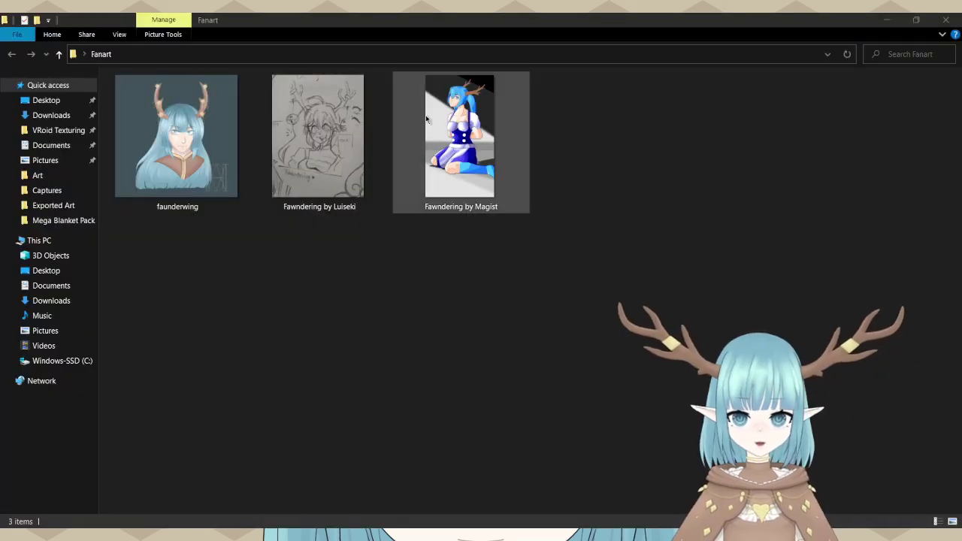
pyautogui.click(467, 160)
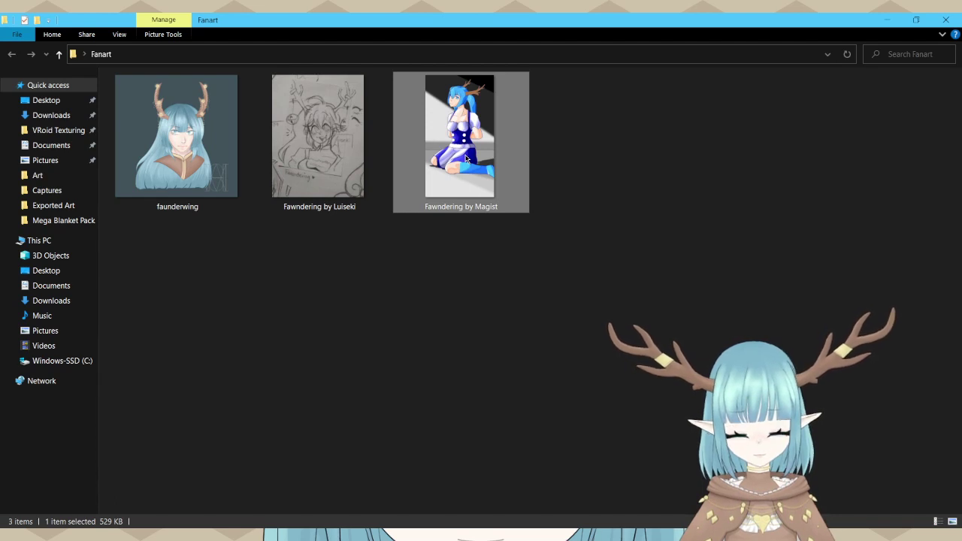
pyautogui.moveTo(474, 156)
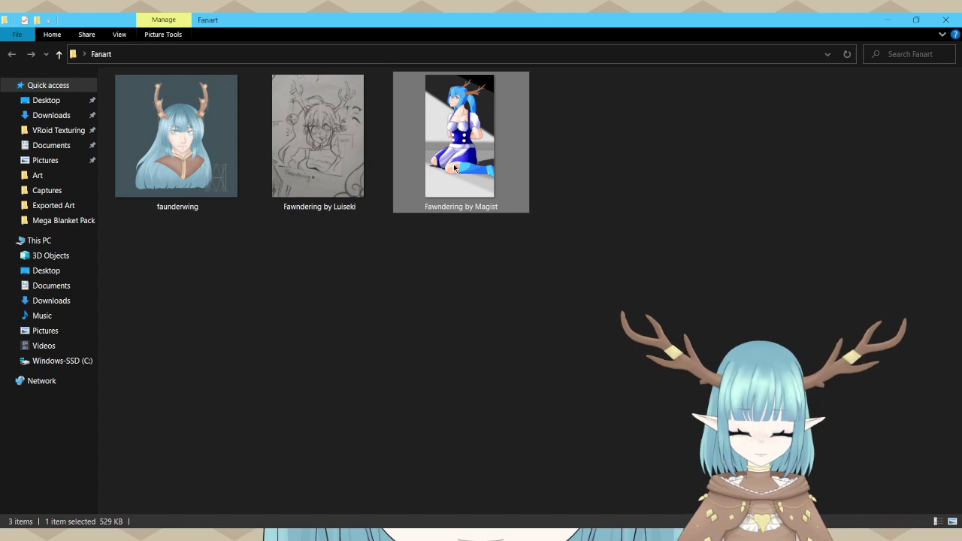
pyautogui.press('Return')
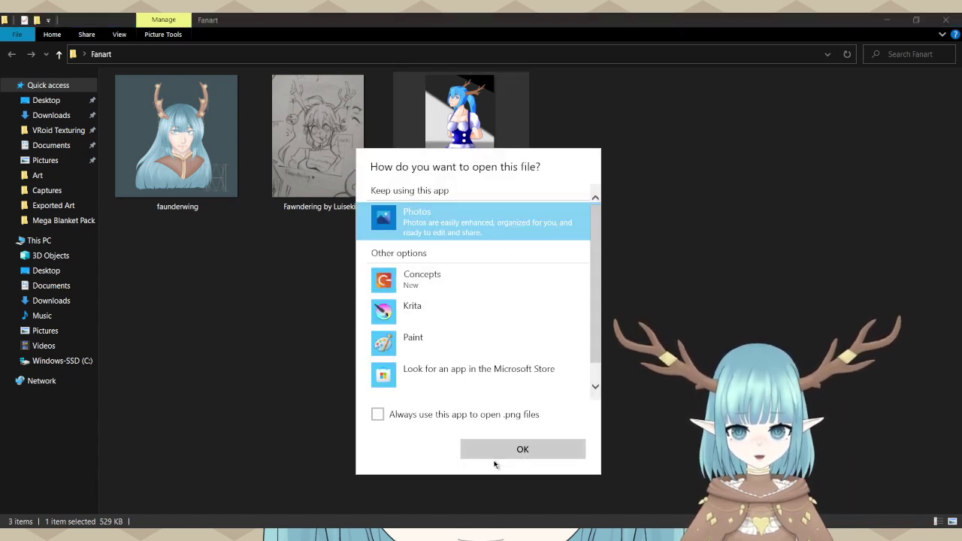
pyautogui.click(448, 420)
pyautogui.click(509, 449)
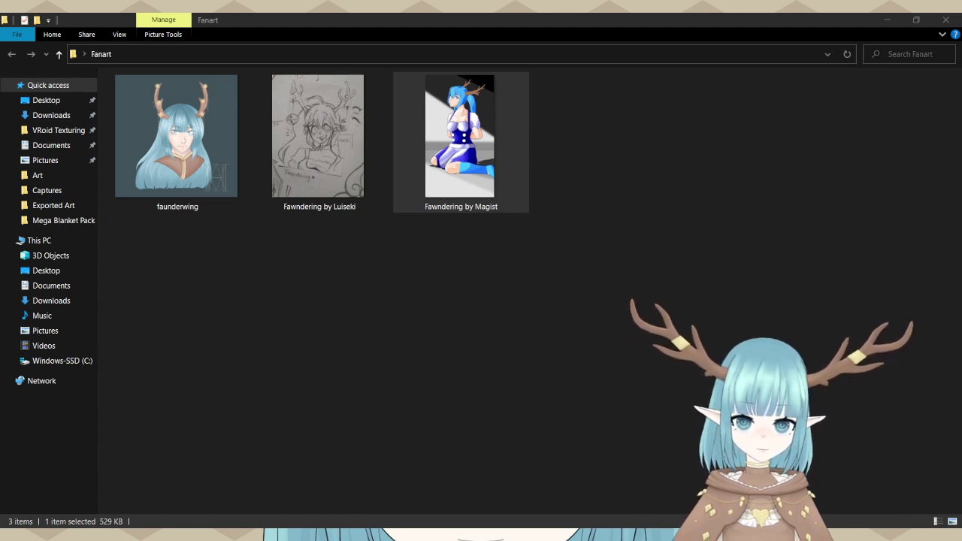
pyautogui.press('Return')
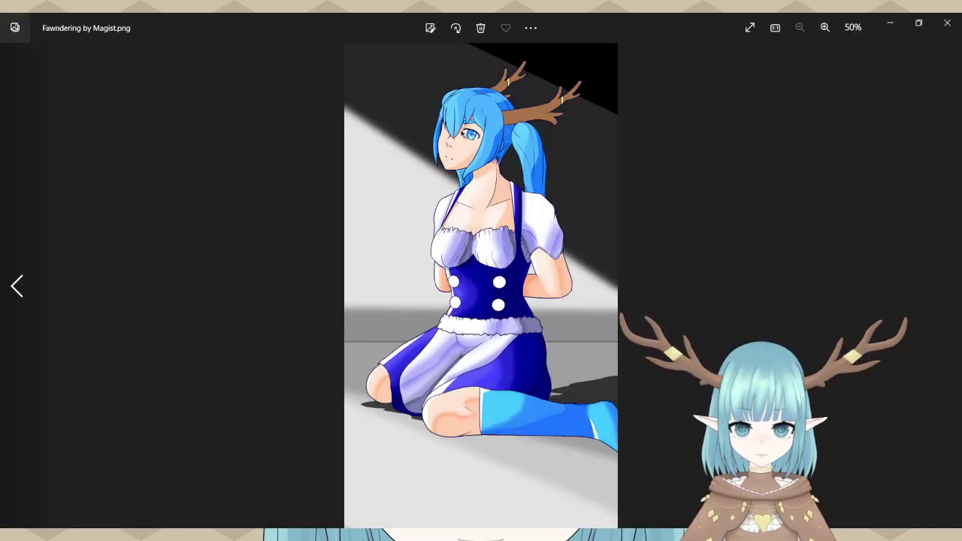
# Inspect the kneeling character's face, dress and legs up close, and return to the full-image view.
pyautogui.scroll(3, 475, 136)
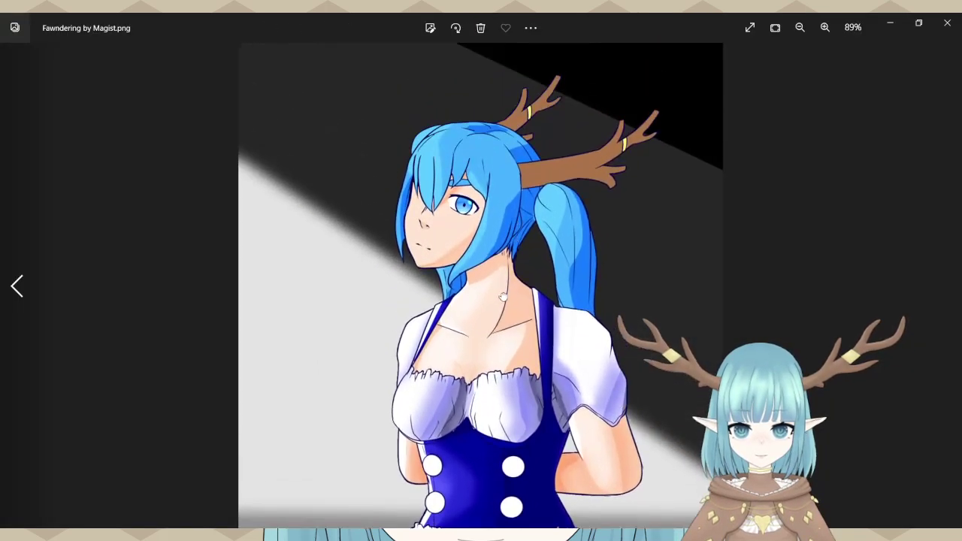
pyautogui.moveTo(520, 350); pyautogui.dragTo(521, 132)
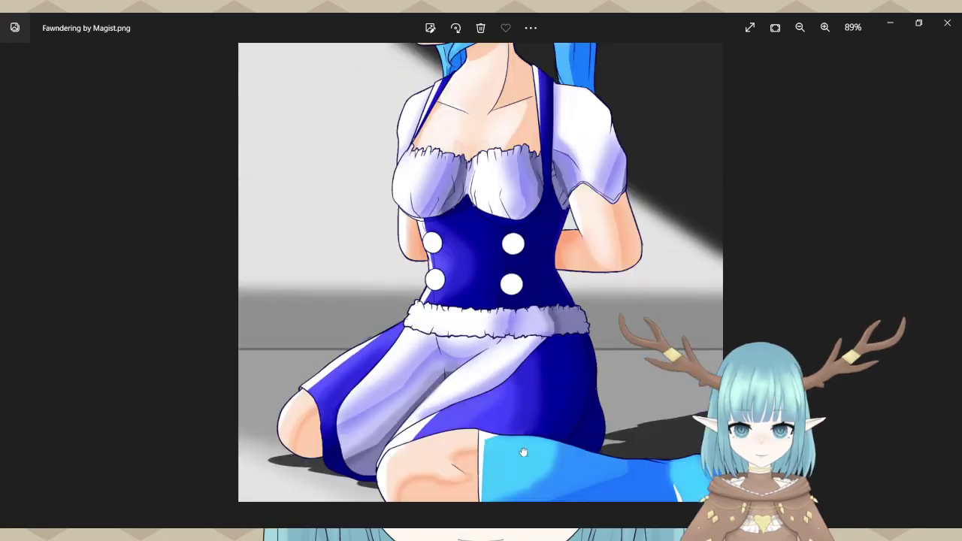
pyautogui.scroll(-3, 460, 380)
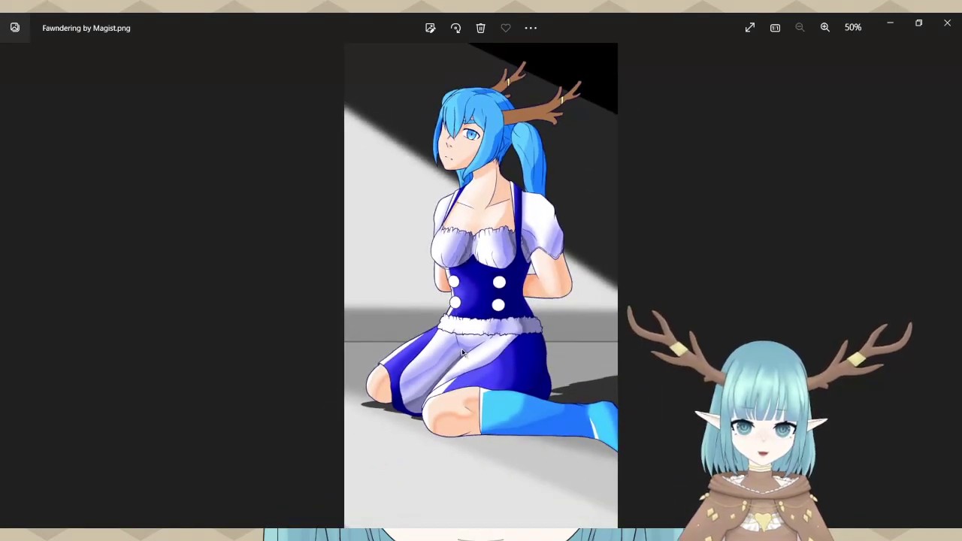
# Zoom in on the kneeling character's dress for a closer look, and return to the full-image view.
pyautogui.scroll(2, 499, 306)
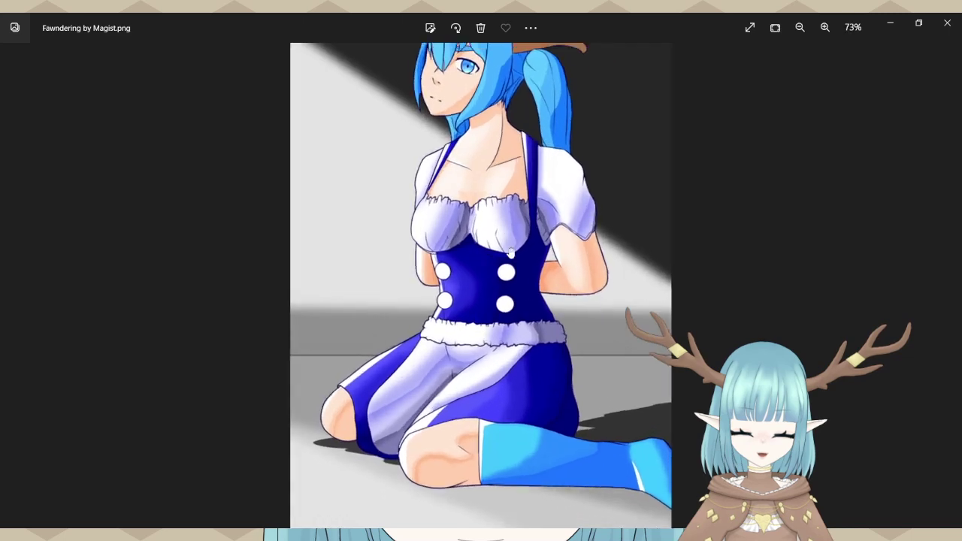
pyautogui.scroll(1, 511, 253)
pyautogui.moveTo(510, 254)
pyautogui.mouseDown()
pyautogui.moveTo(511, 60)
pyautogui.moveTo(515, 253)
pyautogui.mouseUp()
pyautogui.scroll(-3, 515, 381)
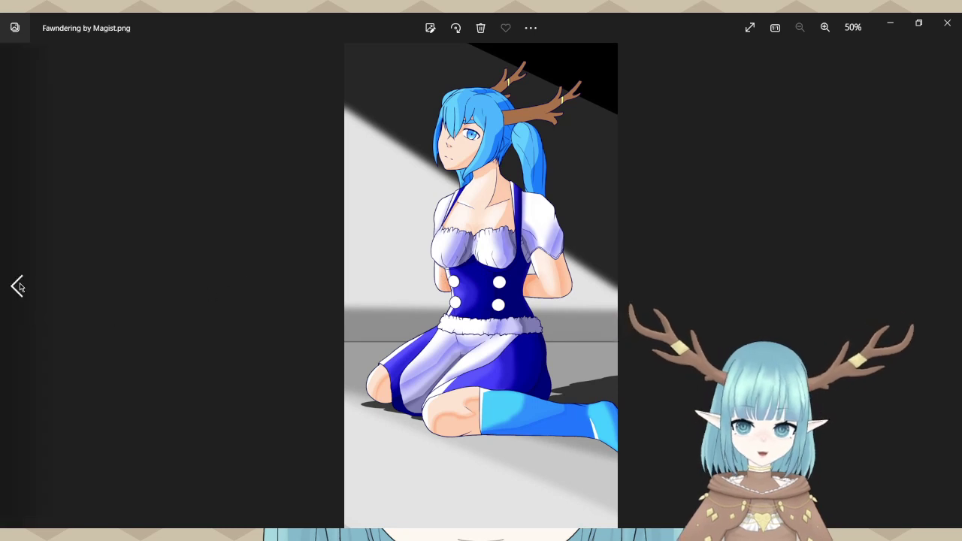
# Go back to the pencil sketch of the antlered character and examine its antlers, hanging bell and face up close.
pyautogui.click(18, 286)
pyautogui.scroll(2, 487, 279)
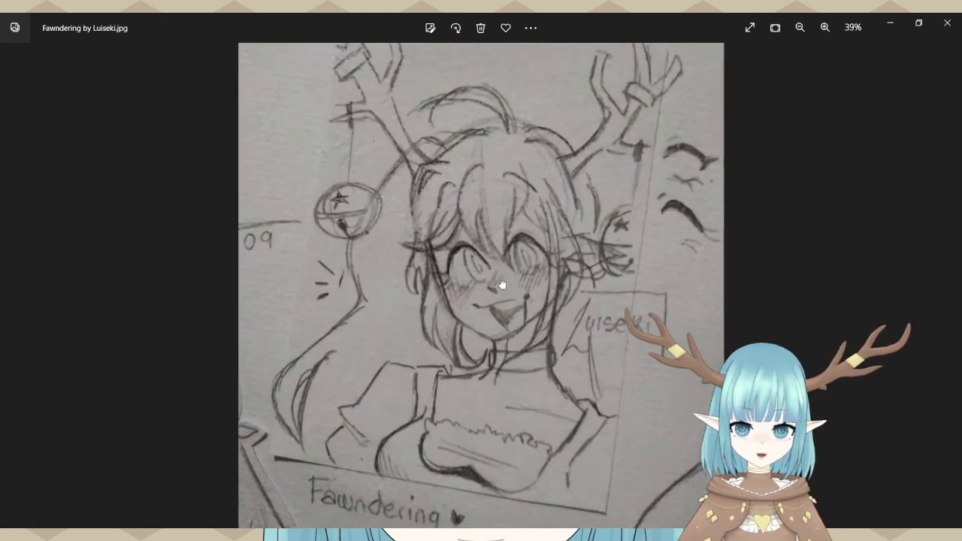
pyautogui.moveTo(483, 425)
pyautogui.mouseDown()
pyautogui.moveTo(483, 357)
pyautogui.moveTo(482, 457)
pyautogui.mouseUp()
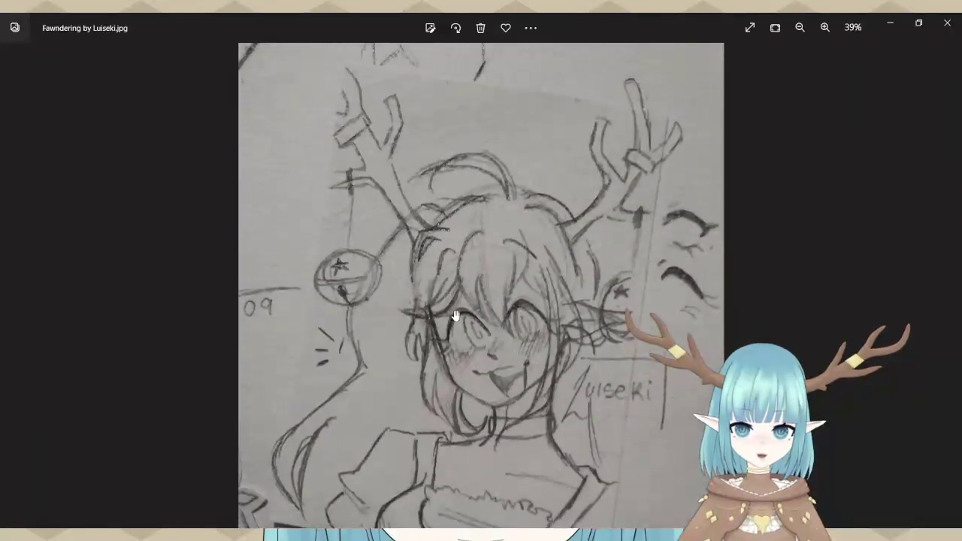
pyautogui.scroll(-2, 448, 270)
pyautogui.scroll(4, 371, 226)
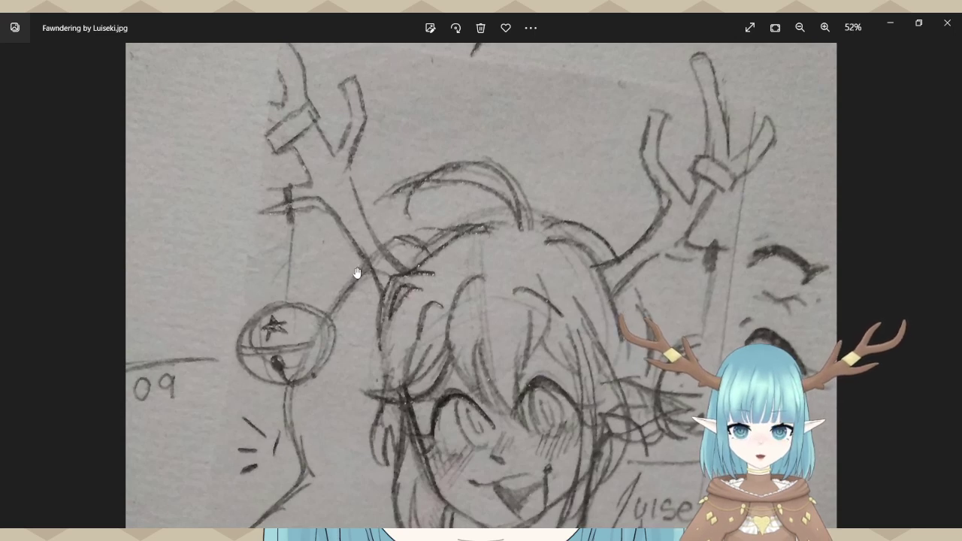
pyautogui.scroll(-2, 354, 275)
pyautogui.scroll(-1, 525, 287)
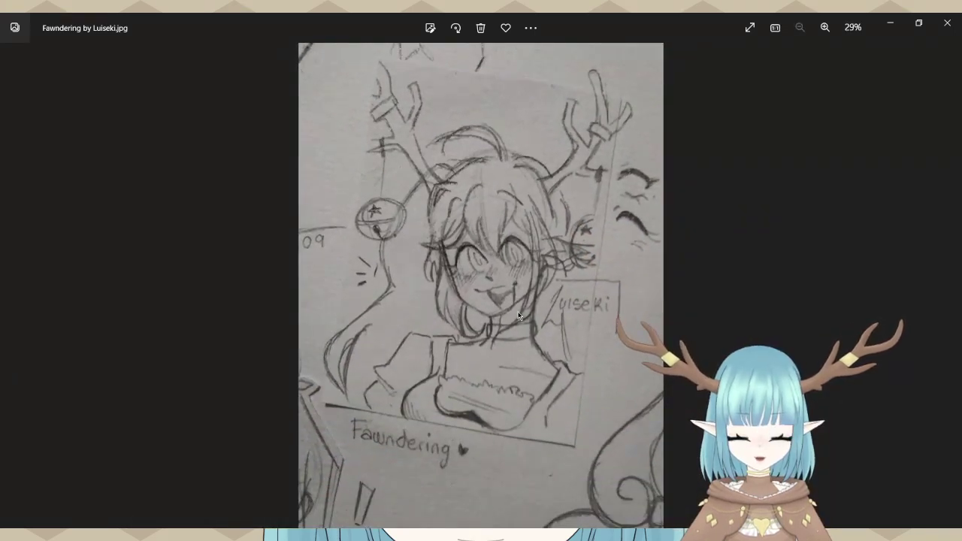
pyautogui.scroll(3, 508, 318)
pyautogui.scroll(-3, 507, 318)
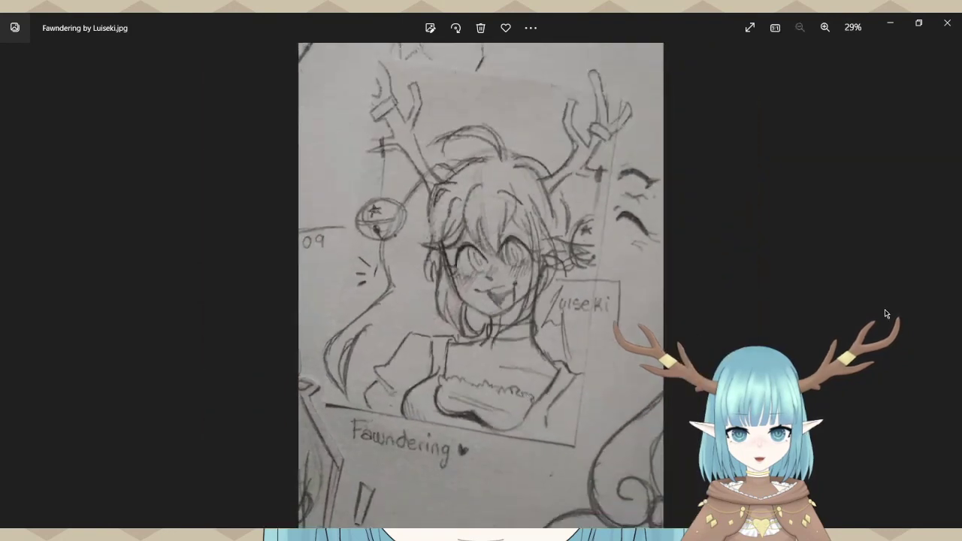
# Go forward to the kneeling character's image again and examine the torso and apron shading up close.
pyautogui.click(945, 287)
pyautogui.scroll(3, 497, 302)
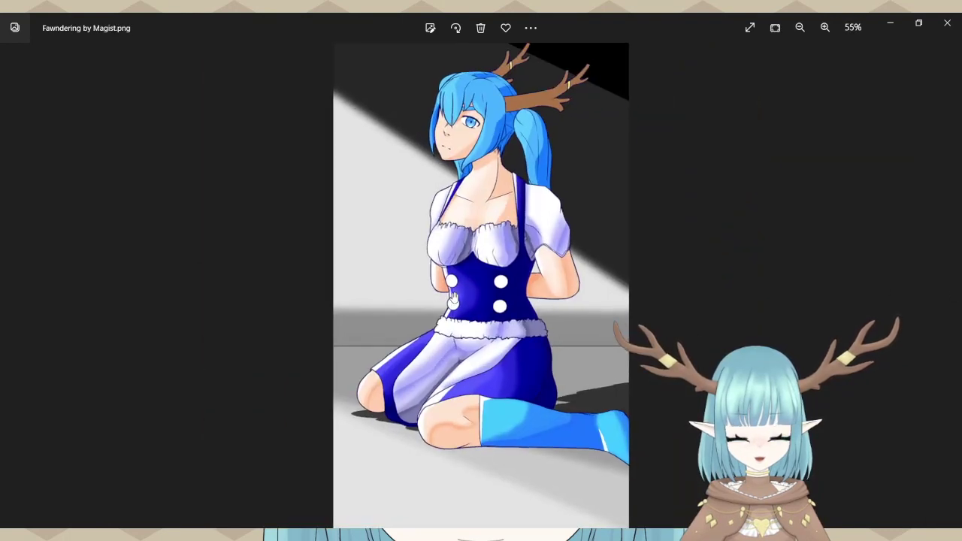
pyautogui.scroll(1, 515, 257)
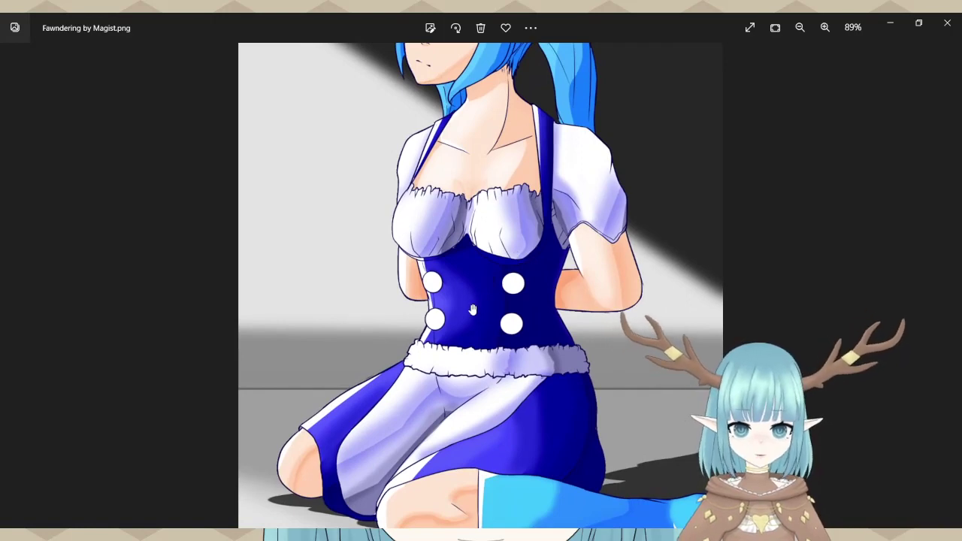
pyautogui.scroll(-3, 472, 343)
pyautogui.scroll(-1, 480, 418)
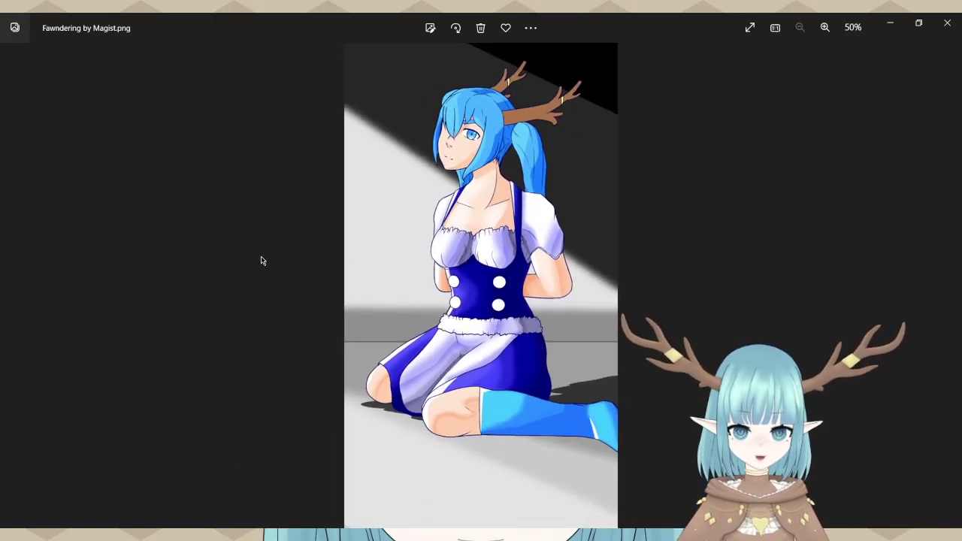
# Go back two images to the long-haired portrait faunderwing.png and examine its antlers, hair and collar.
pyautogui.click(15, 293)
pyautogui.click(14, 296)
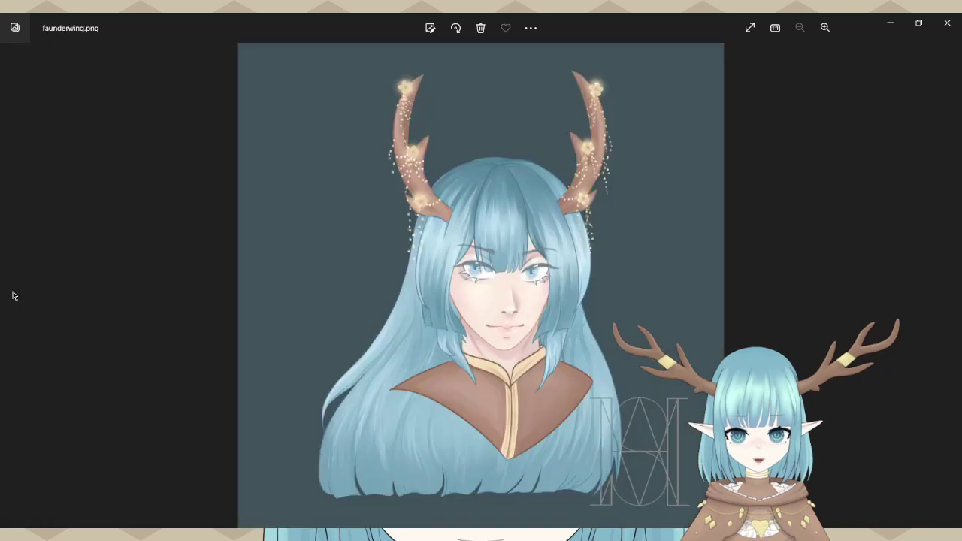
pyautogui.scroll(2, 540, 224)
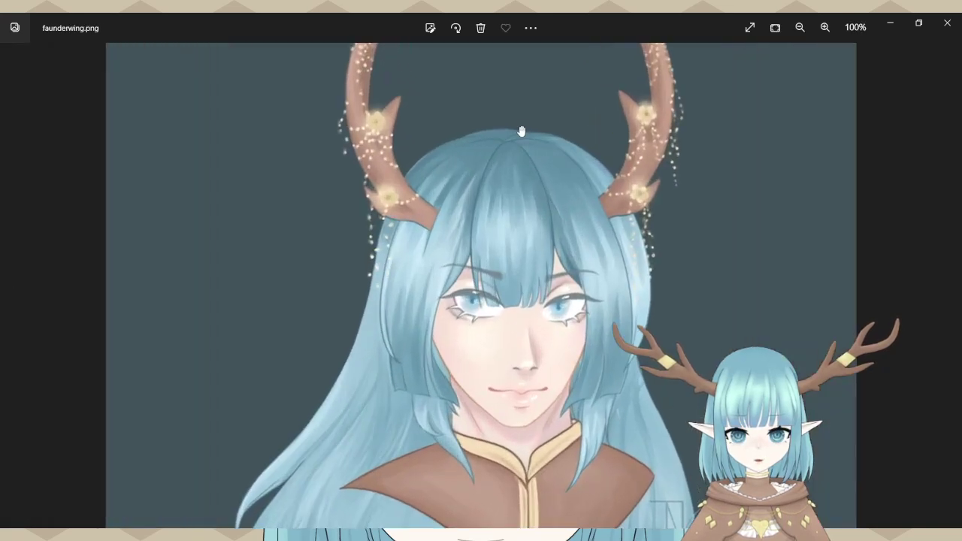
pyautogui.scroll(-2, 522, 161)
pyautogui.scroll(-1, 497, 288)
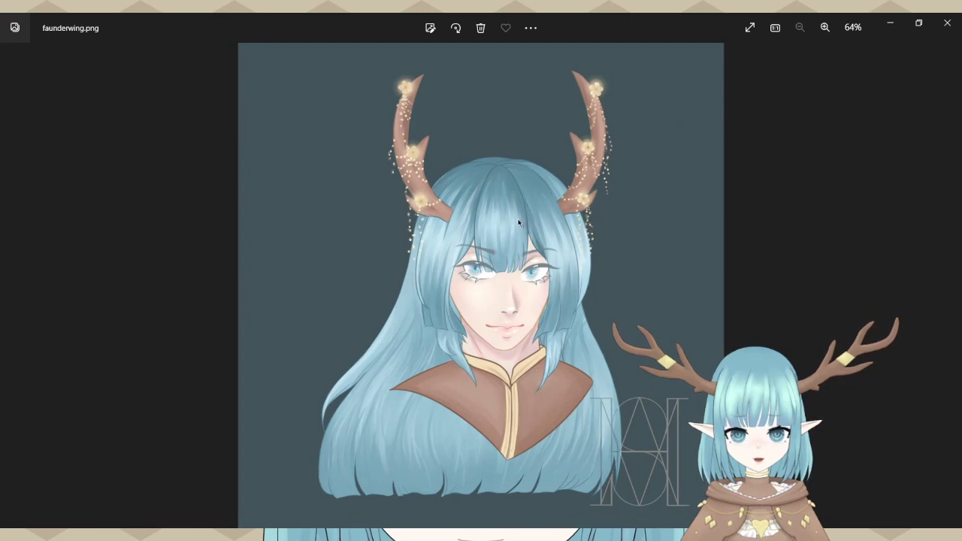
pyautogui.scroll(2, 518, 224)
pyautogui.moveTo(553, 257); pyautogui.dragTo(560, 299)
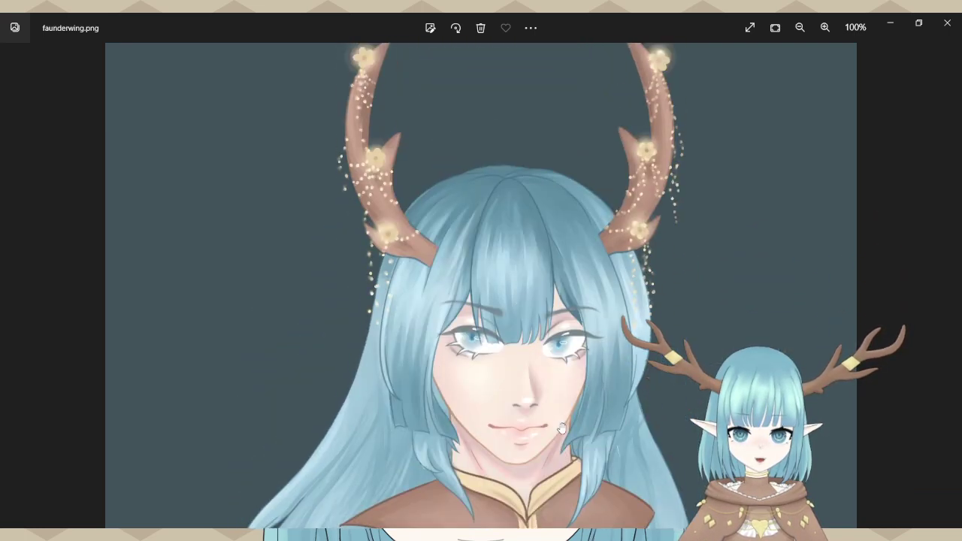
pyautogui.moveTo(562, 429); pyautogui.dragTo(598, 193)
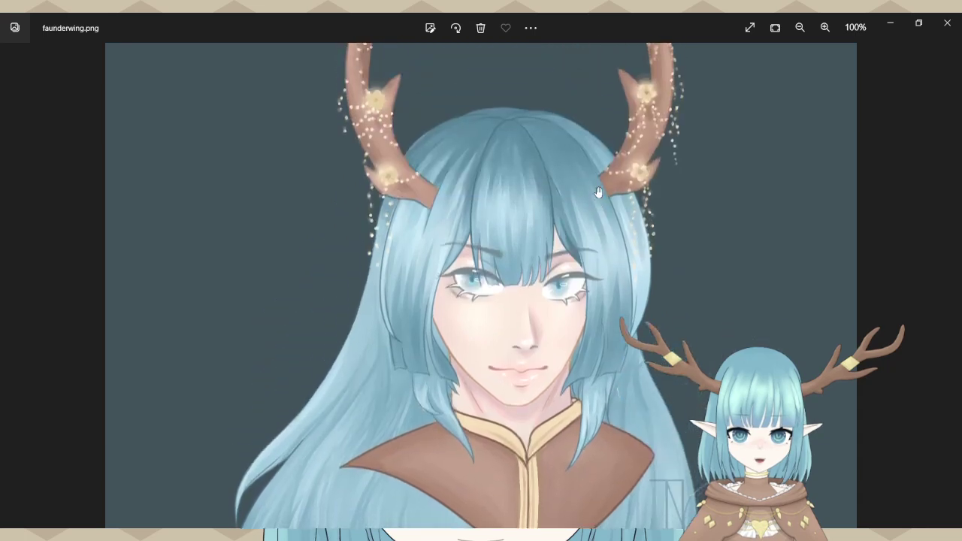
# Examine the portrait's eyes, lashes and bangs at high magnification, and return to the full-image view.
pyautogui.scroll(5, 500, 295)
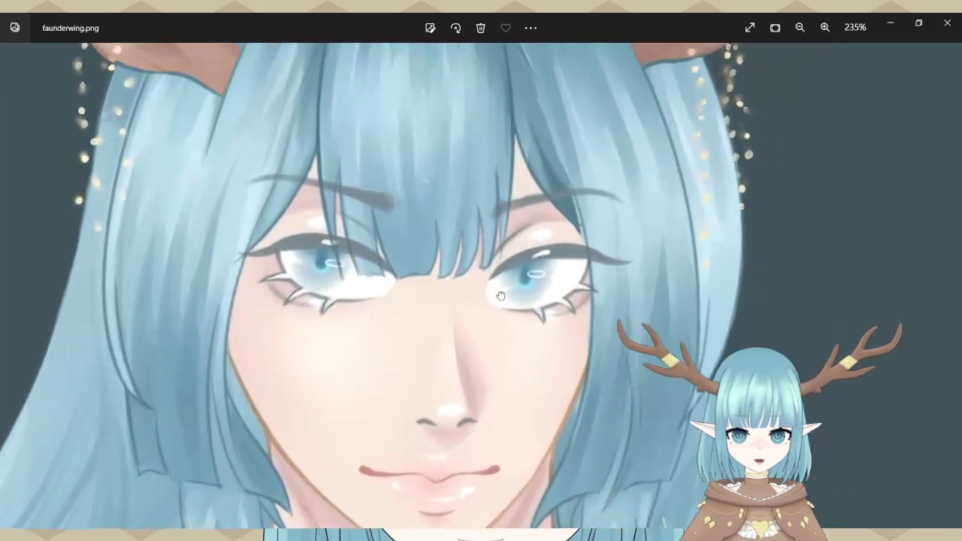
pyautogui.scroll(5, 501, 296)
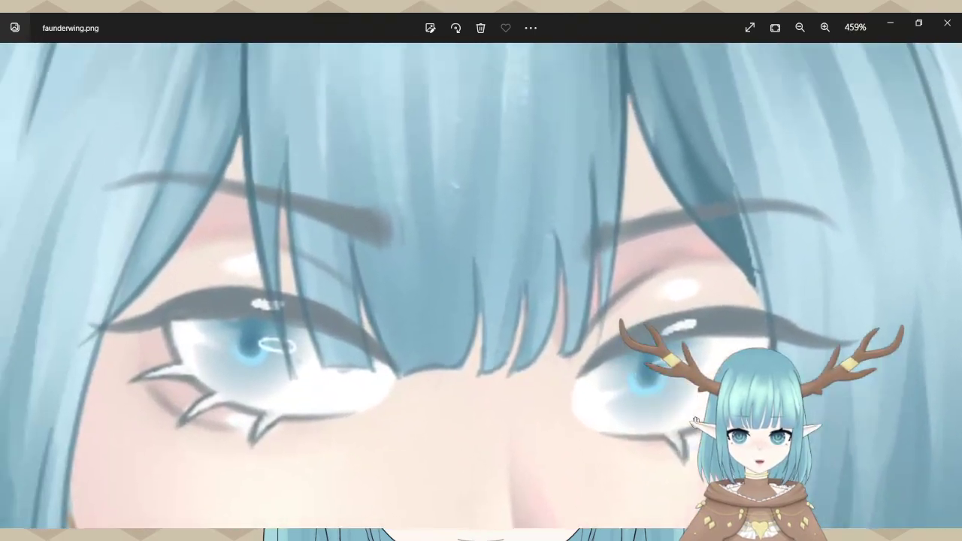
pyautogui.scroll(-8, 487, 354)
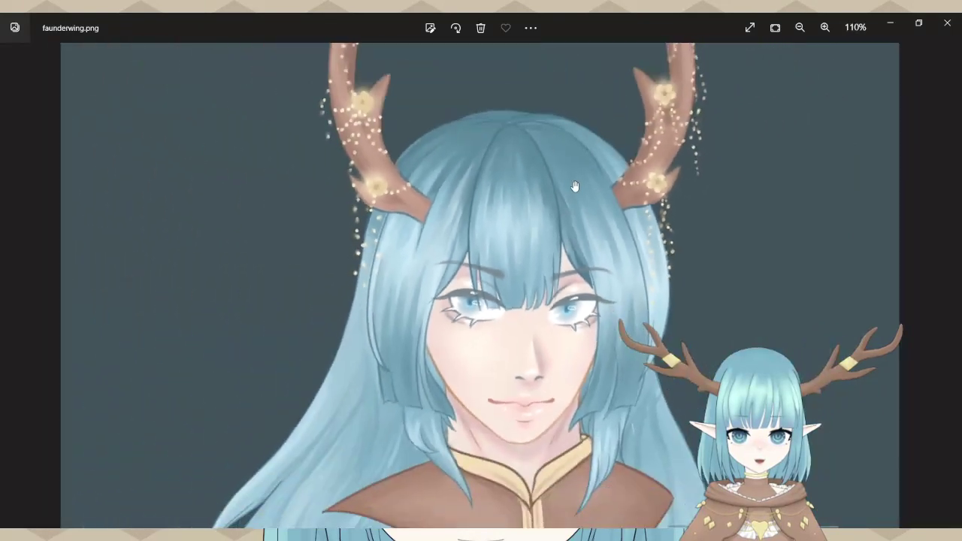
pyautogui.scroll(-3, 575, 186)
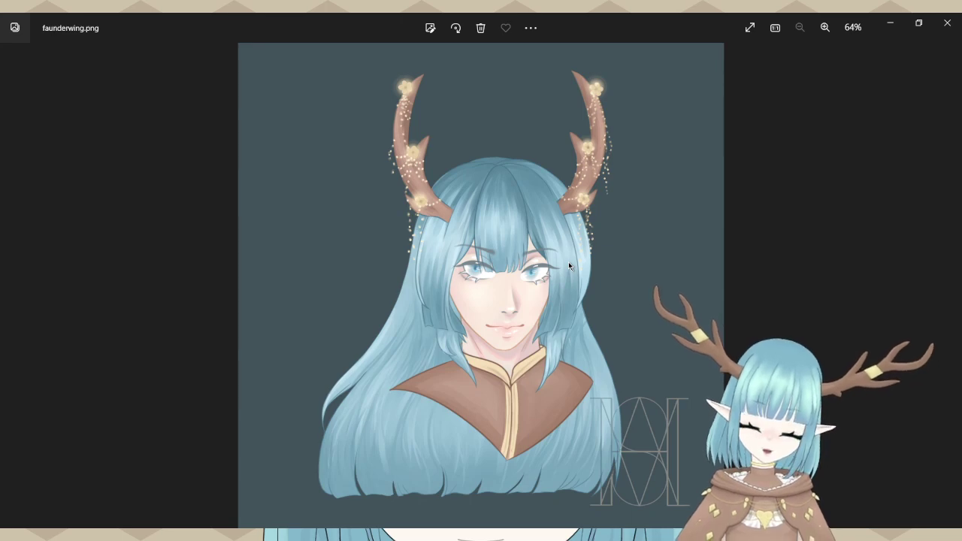
pyautogui.scroll(3, 568, 261)
pyautogui.scroll(-1, 548, 415)
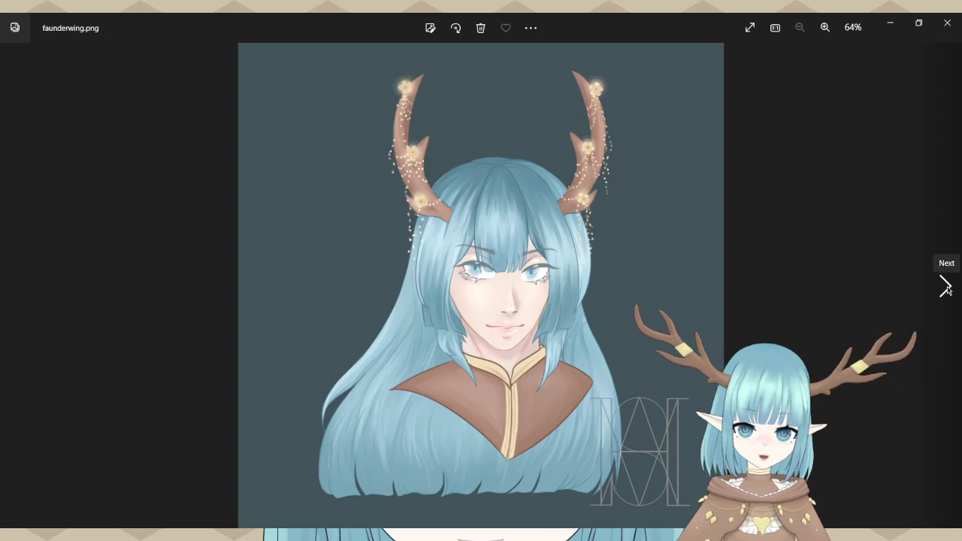
# Go forward to the pencil sketch, look over its head and antlers up close, and return to the full view.
pyautogui.click(946, 287)
pyautogui.scroll(3, 411, 156)
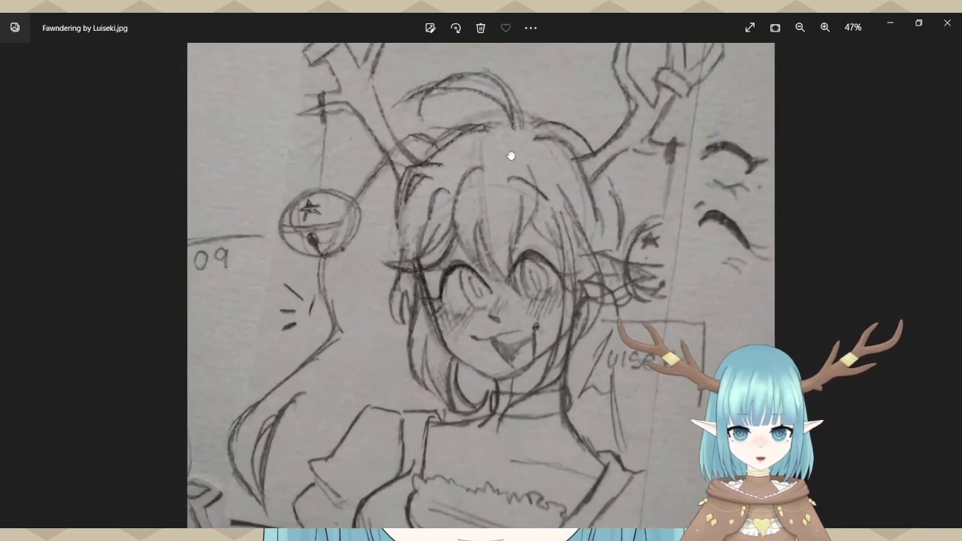
pyautogui.moveTo(519, 378); pyautogui.dragTo(519, 405)
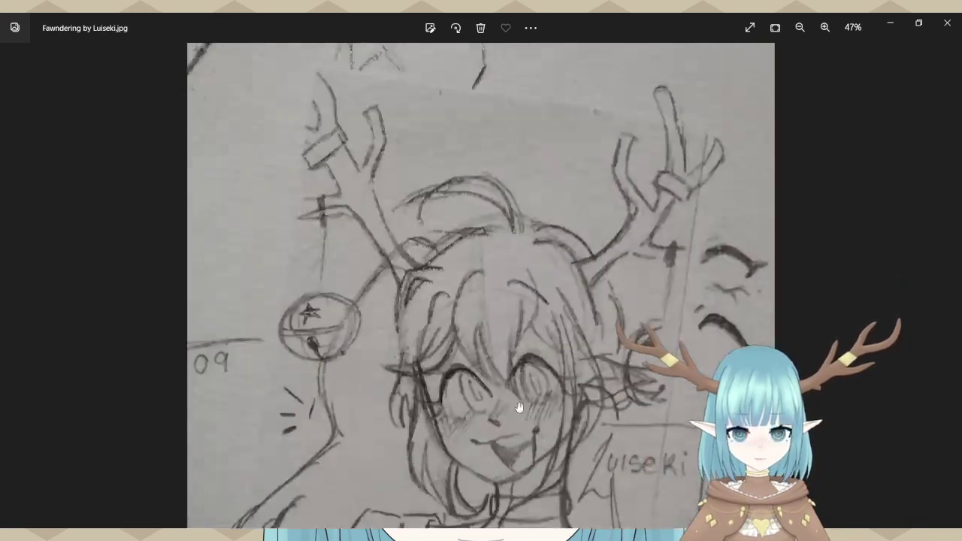
pyautogui.scroll(-3, 518, 407)
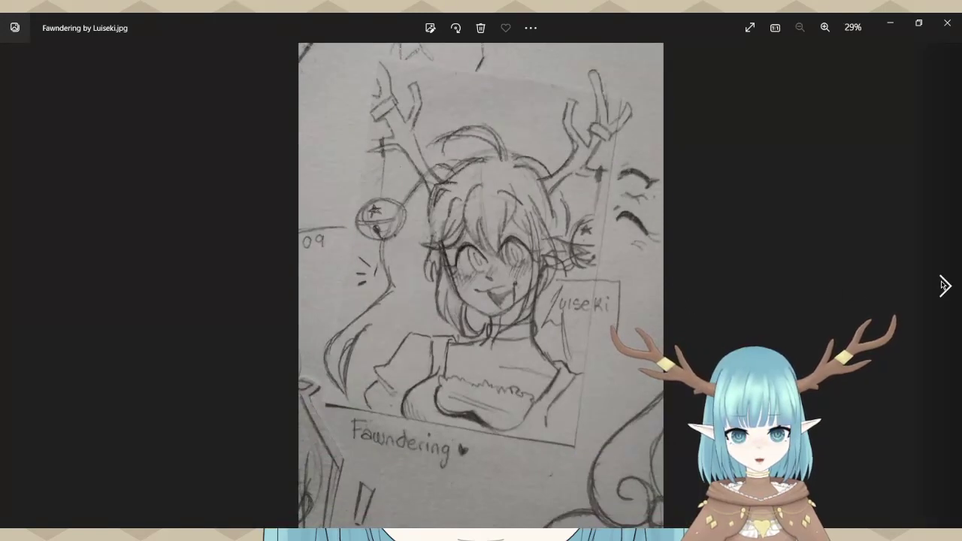
# Go forward to the kneeling character's image, look over the upper body, and close Photos to return to Clip Studio Paint.
pyautogui.click(945, 286)
pyautogui.scroll(1, 367, 300)
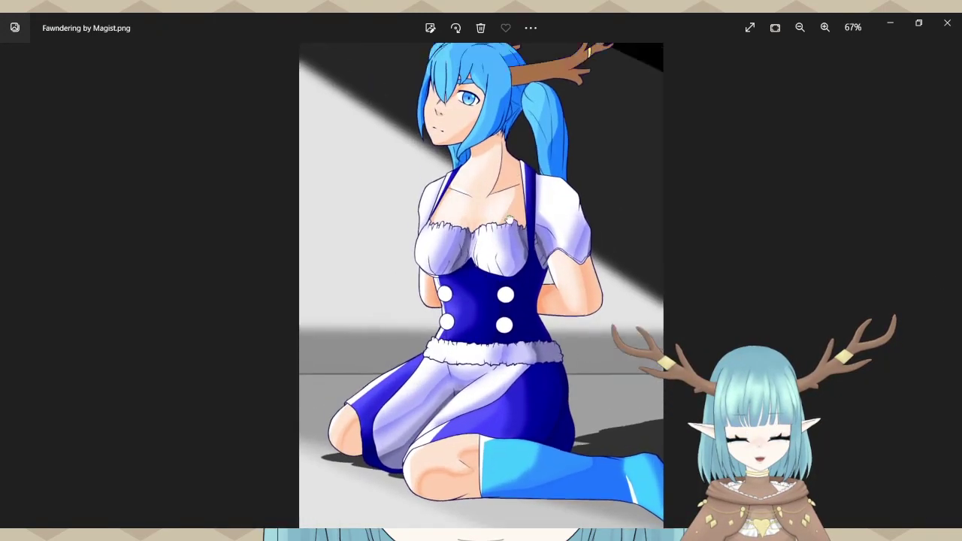
pyautogui.moveTo(503, 301)
pyautogui.mouseDown()
pyautogui.moveTo(505, 359)
pyautogui.moveTo(503, 173)
pyautogui.moveTo(502, 308)
pyautogui.mouseUp()
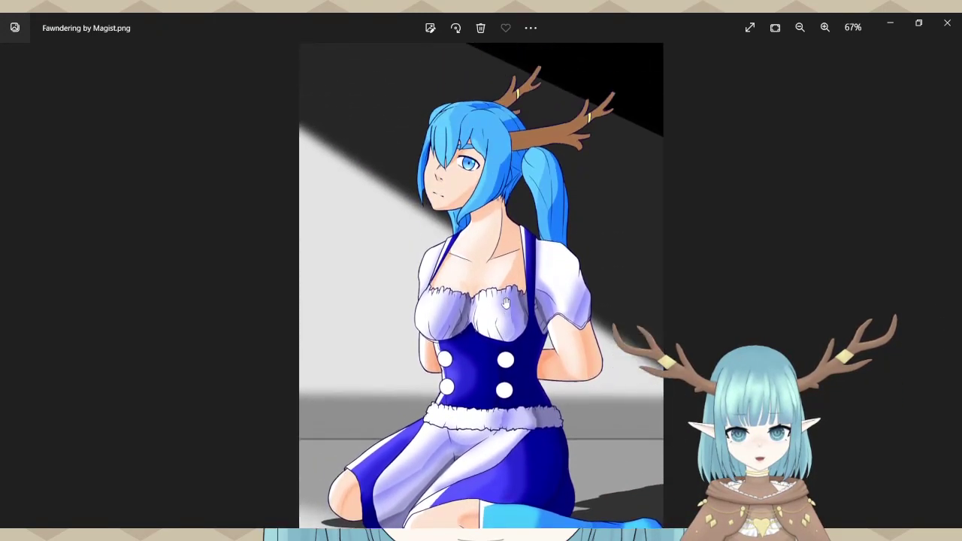
pyautogui.scroll(-1, 502, 306)
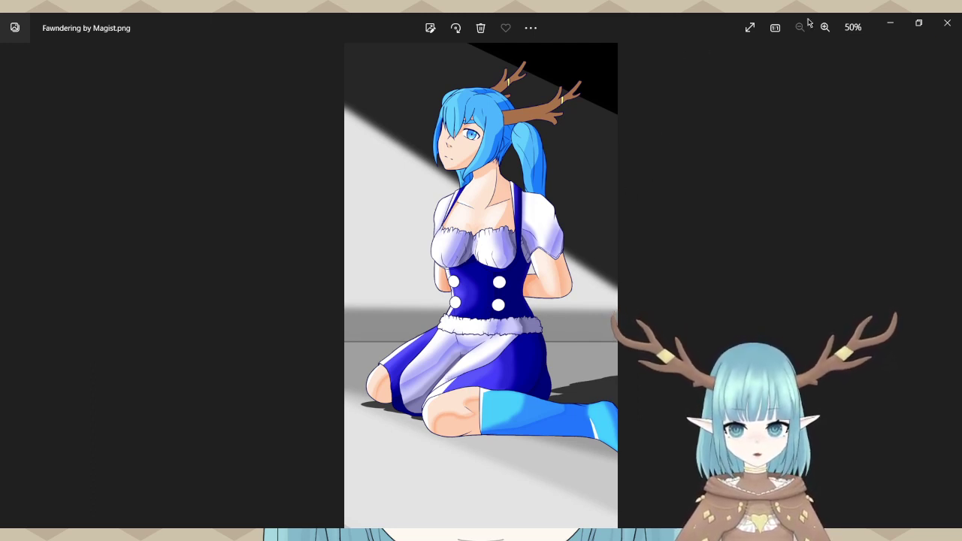
pyautogui.click(947, 23)
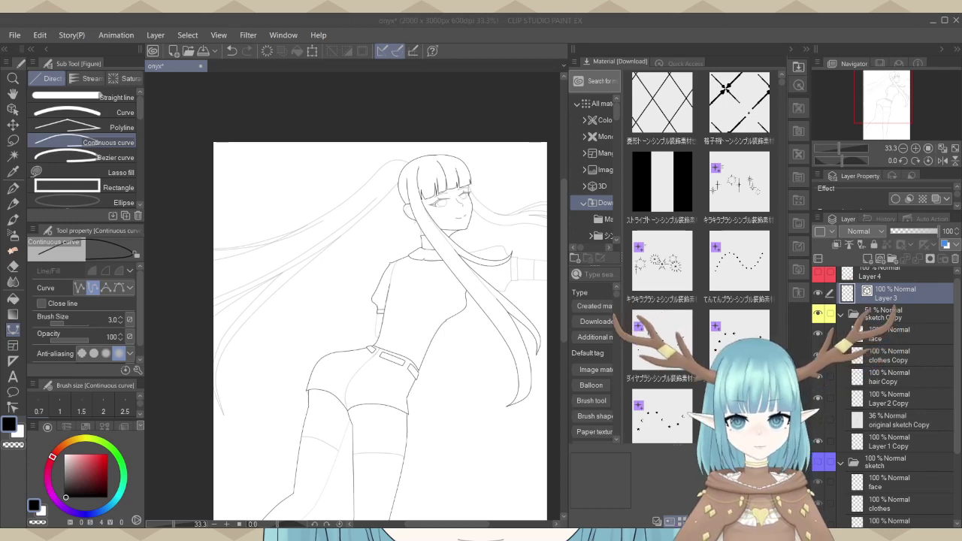
# Ink the back leg's inner thigh with a continuous curve from just below the shorts' crotch down to the back of the knee.
pyautogui.scroll(1, 491, 342)
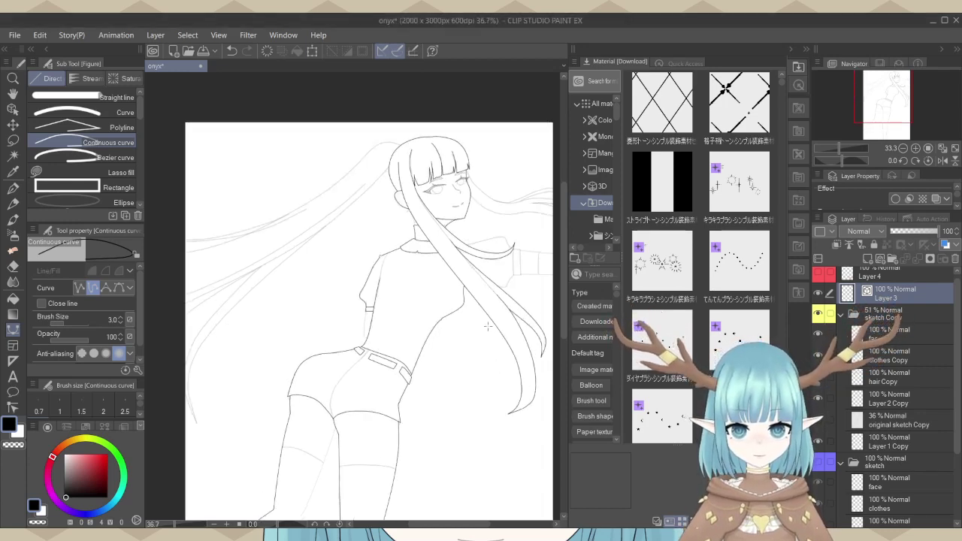
pyautogui.scroll(1, 487, 325)
pyautogui.scroll(-2, 487, 325)
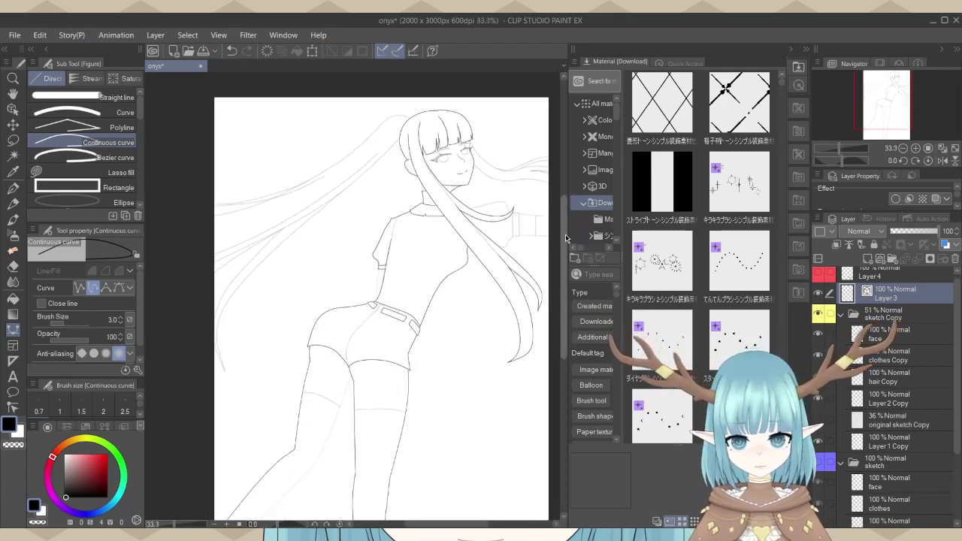
pyautogui.moveTo(566, 238); pyautogui.dragTo(566, 278)
pyautogui.scroll(3, 239, 265)
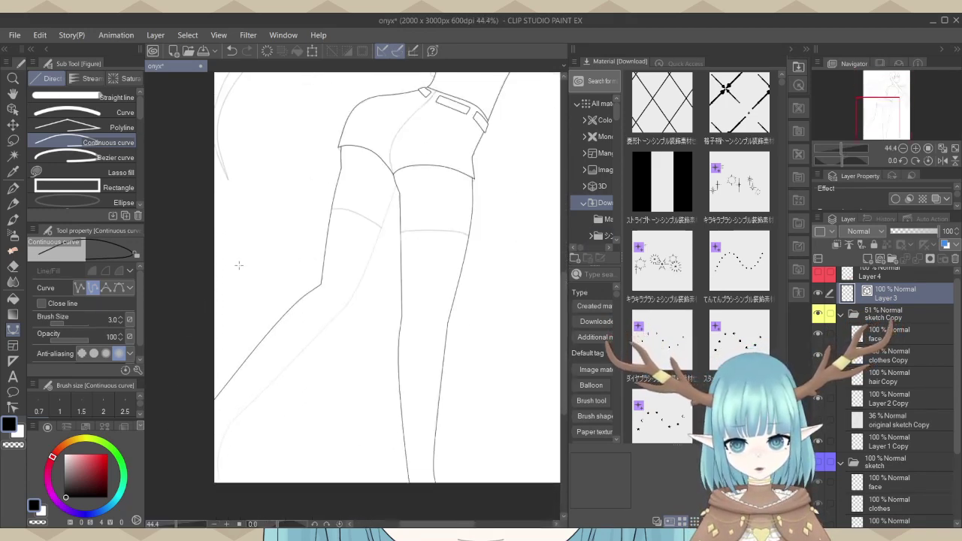
pyautogui.scroll(5, 239, 266)
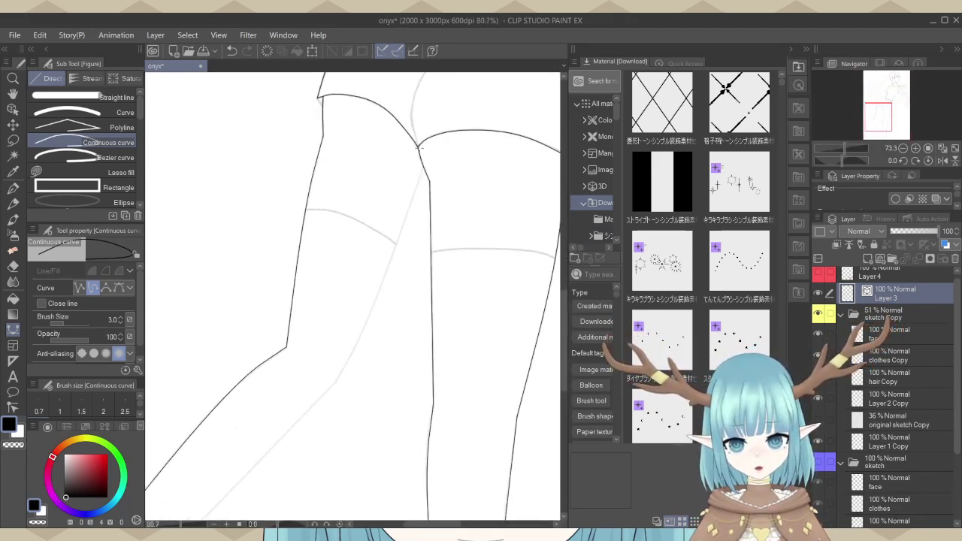
pyautogui.scroll(5, 420, 148)
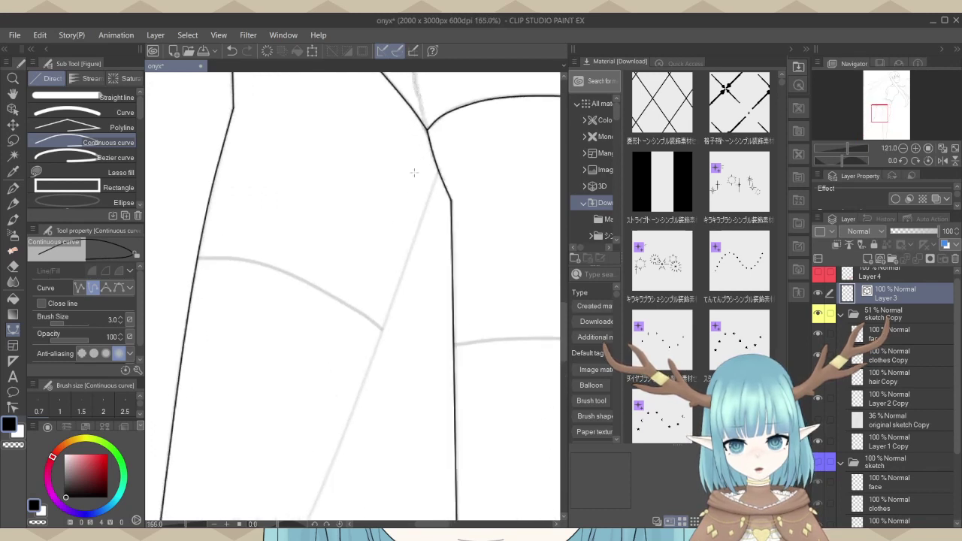
pyautogui.scroll(5, 413, 173)
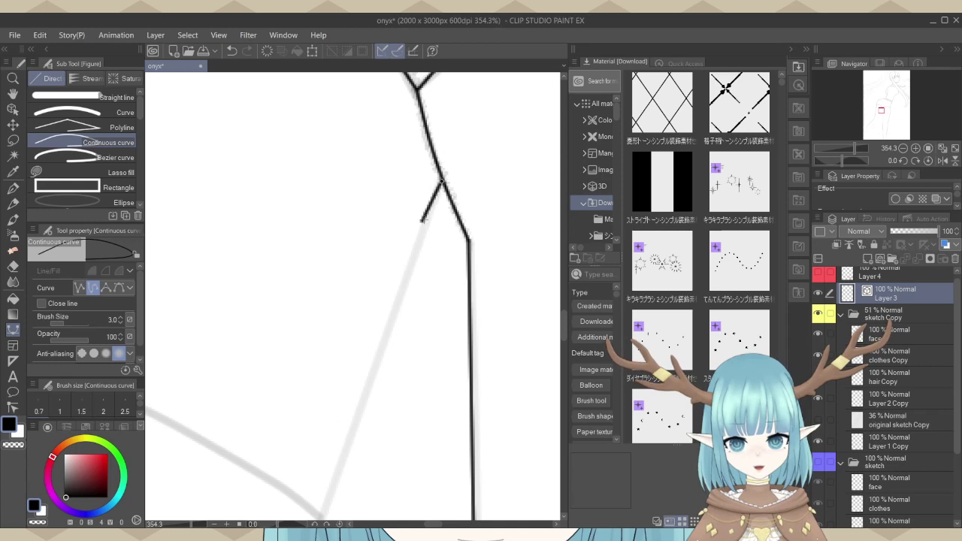
pyautogui.scroll(2, 445, 181)
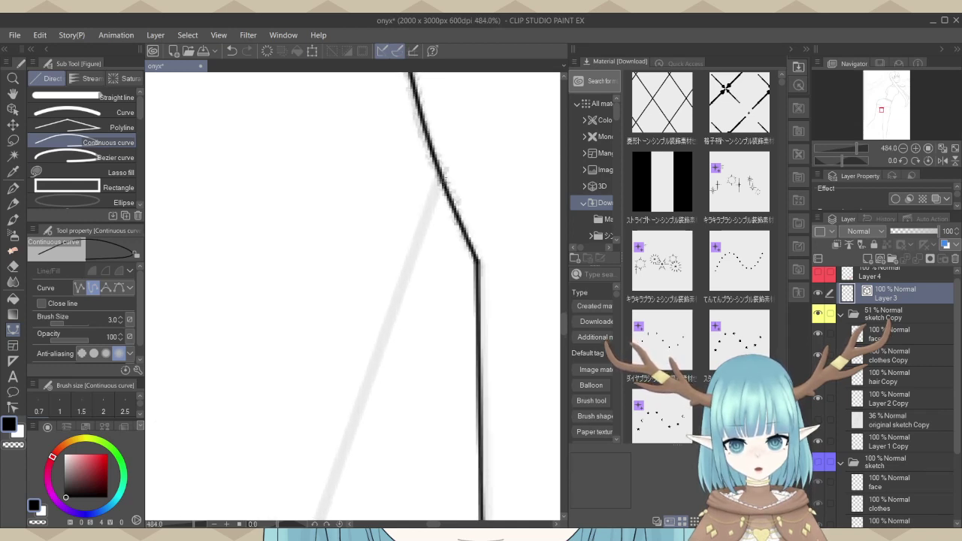
pyautogui.click(490, 112)
pyautogui.scroll(-5, 443, 124)
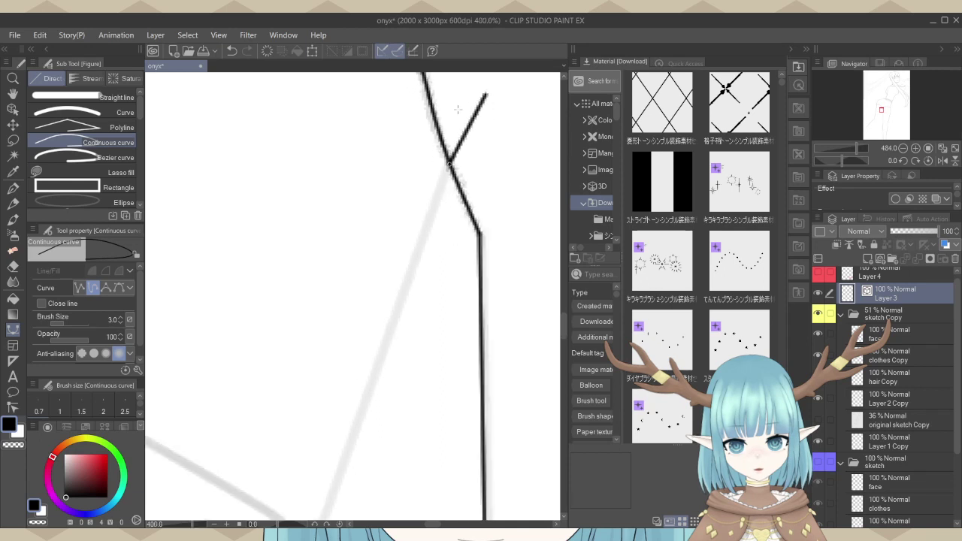
pyautogui.scroll(-6, 451, 139)
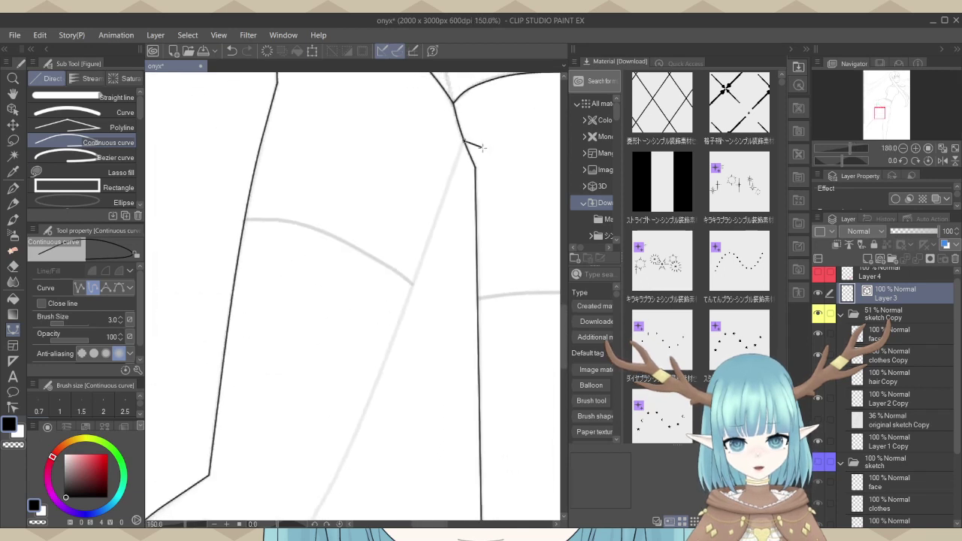
pyautogui.scroll(-1, 443, 150)
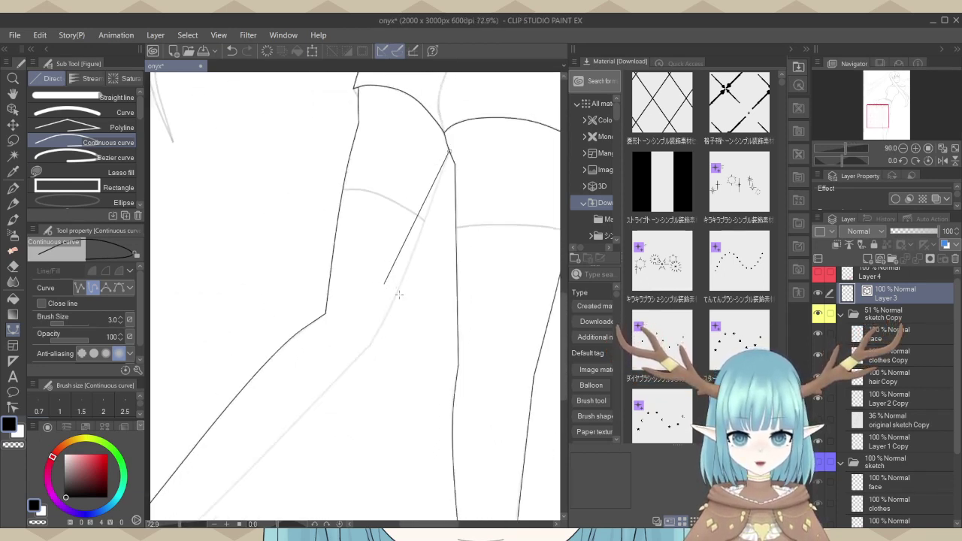
pyautogui.scroll(2, 399, 299)
pyautogui.scroll(1, 400, 299)
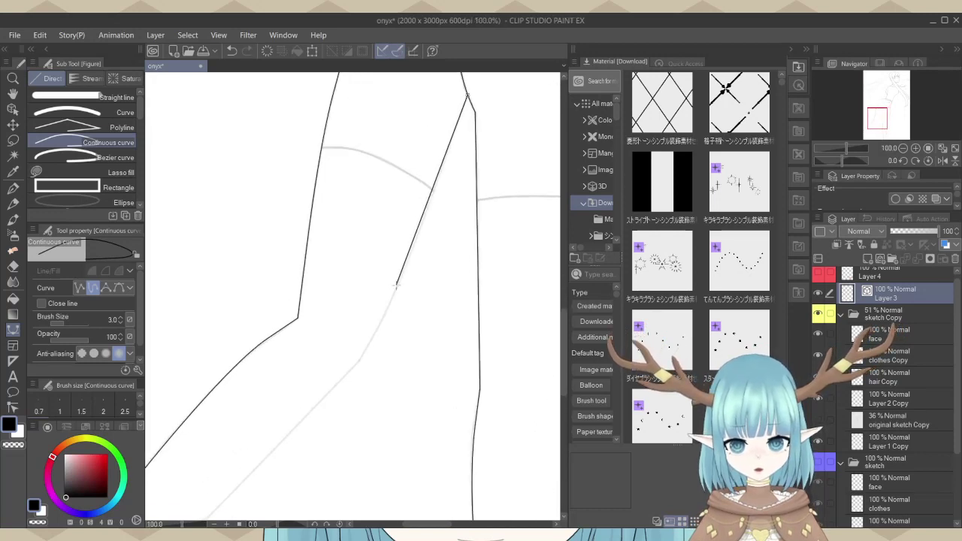
pyautogui.scroll(5, 368, 346)
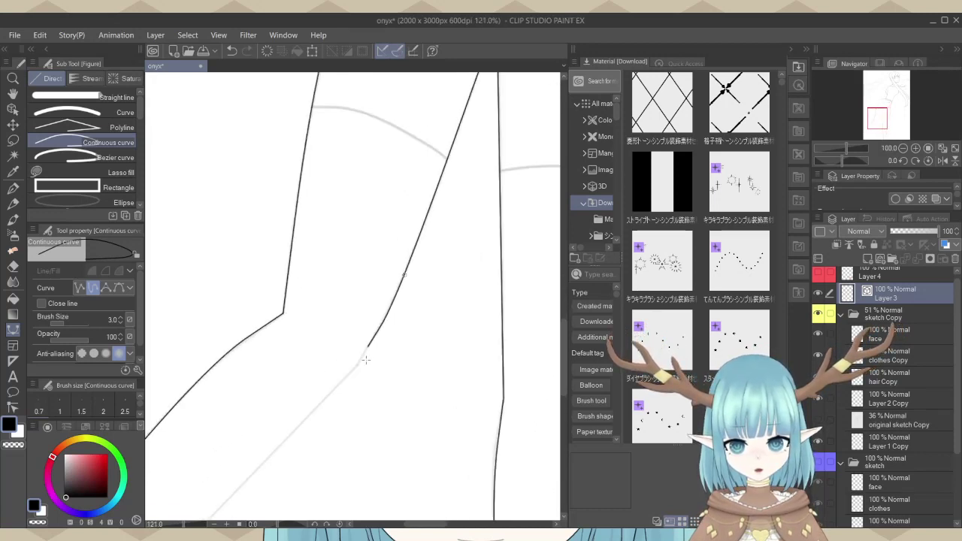
pyautogui.scroll(1, 362, 362)
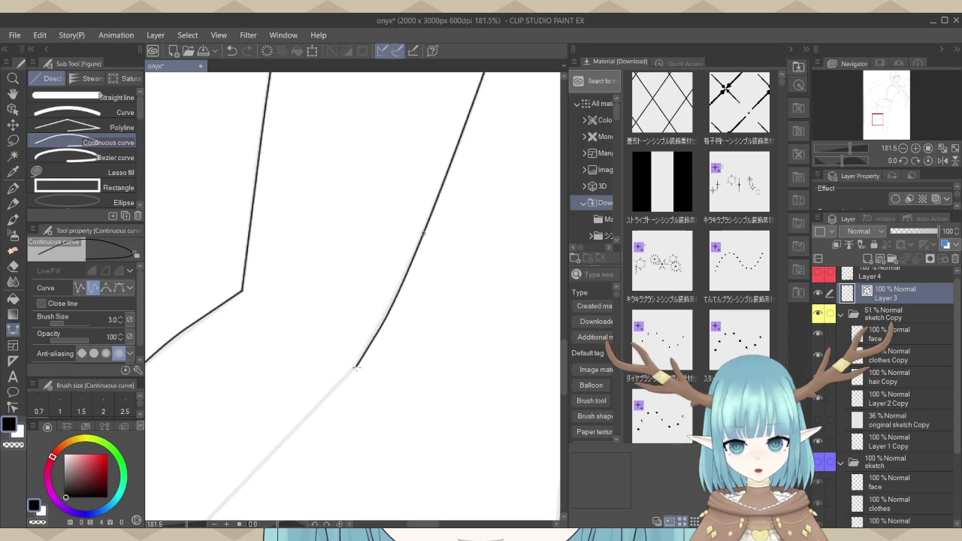
# Ink the underside of the back leg's calf with a nearly straight line from the knee down to the ankle.
pyautogui.scroll(-9, 357, 368)
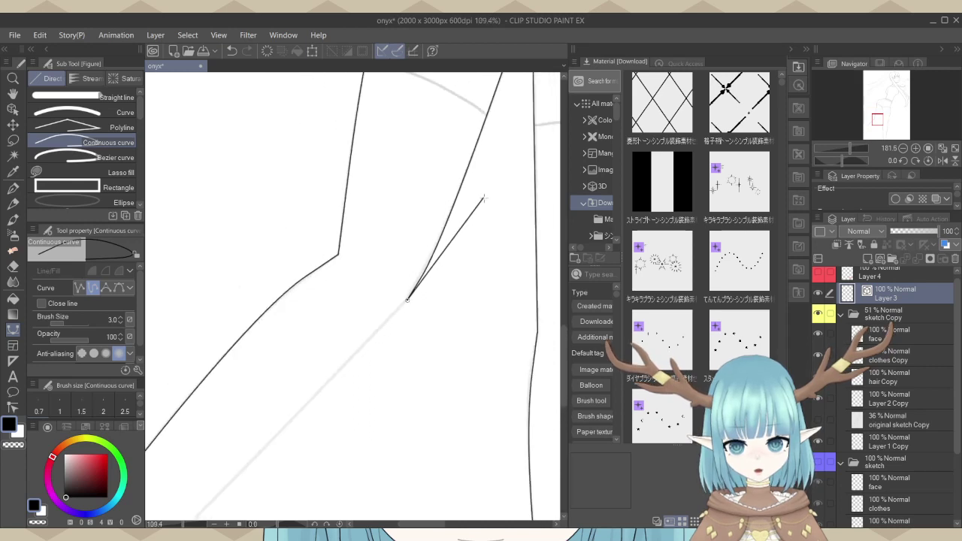
pyautogui.scroll(2, 293, 406)
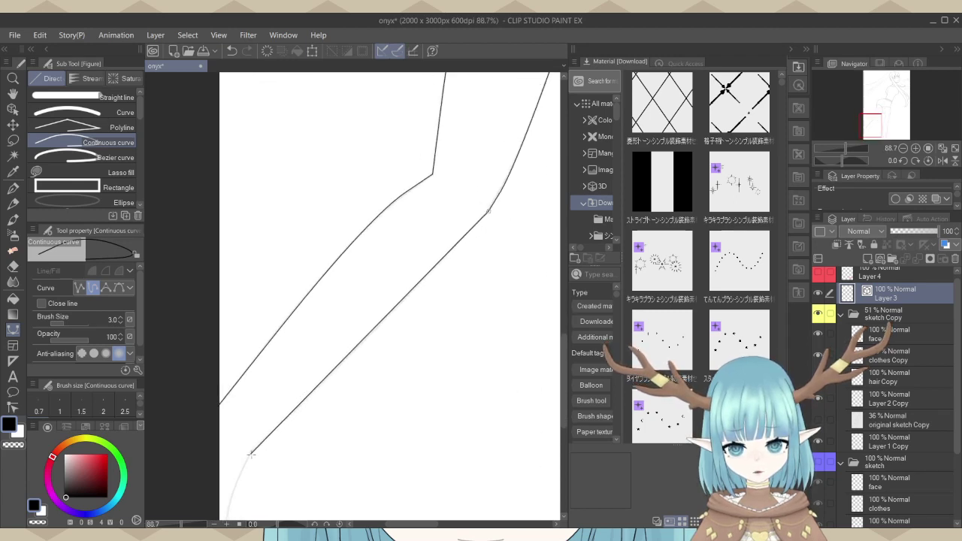
pyautogui.scroll(2, 249, 456)
pyautogui.scroll(1, 247, 459)
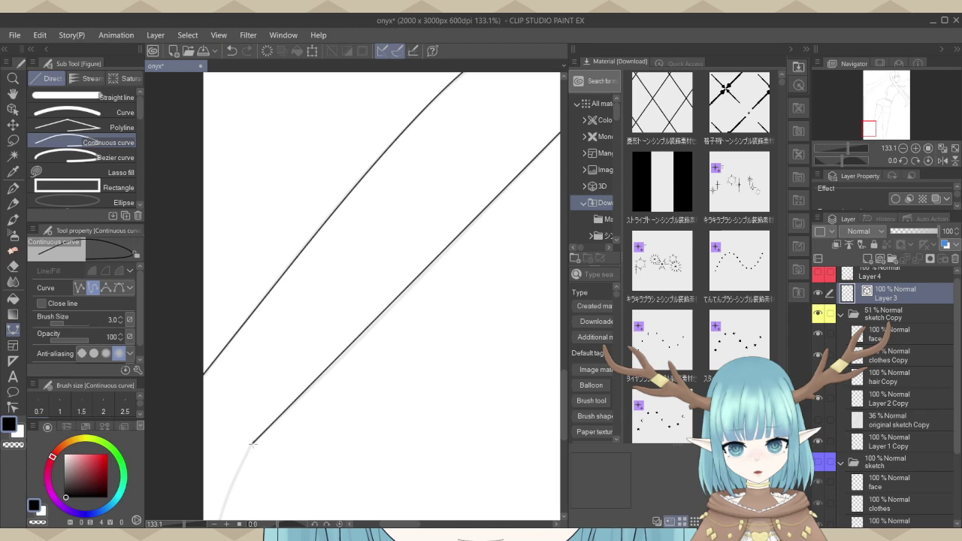
# Continue the back leg's outline from the ankle, curving along the sketched foot to the canvas's lower-left corner, and finish the curve.
pyautogui.scroll(-3, 342, 344)
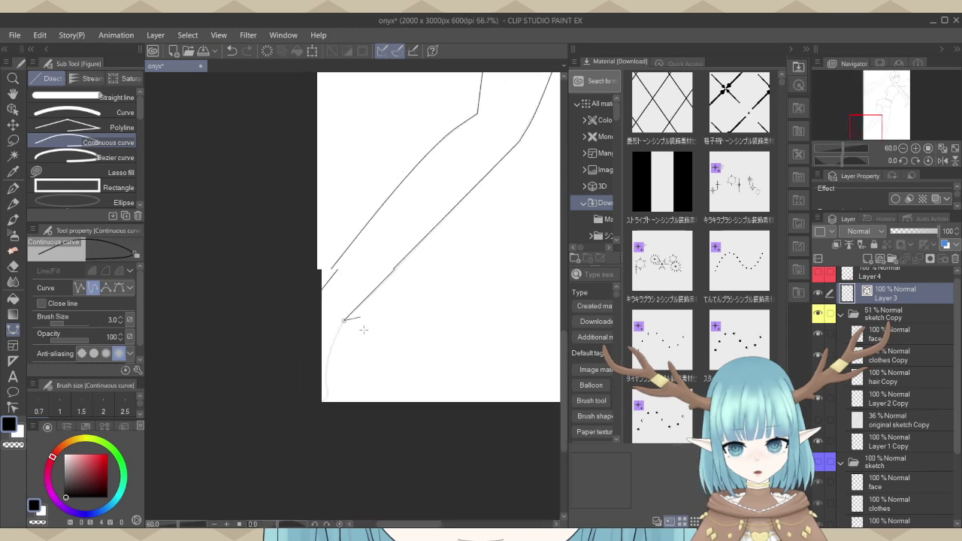
pyautogui.scroll(6, 343, 343)
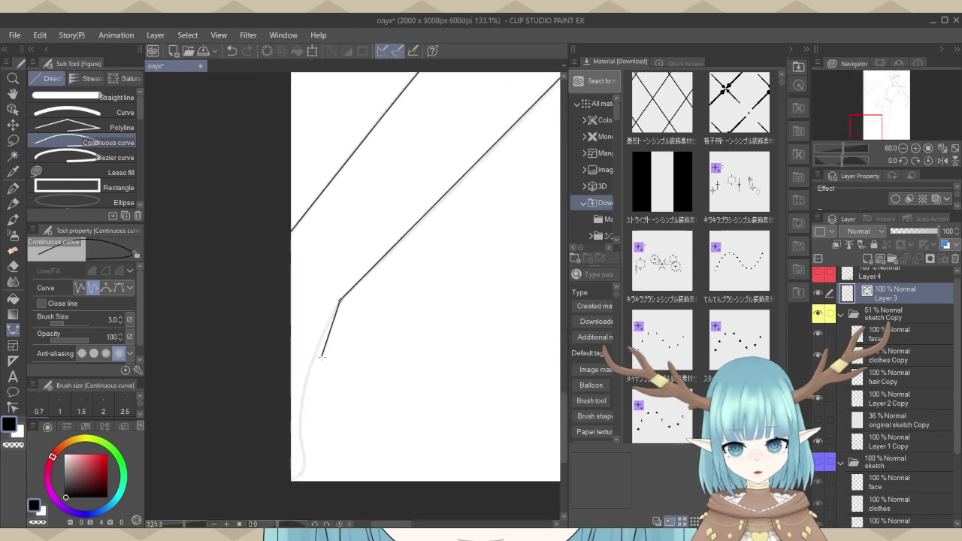
pyautogui.click(300, 391)
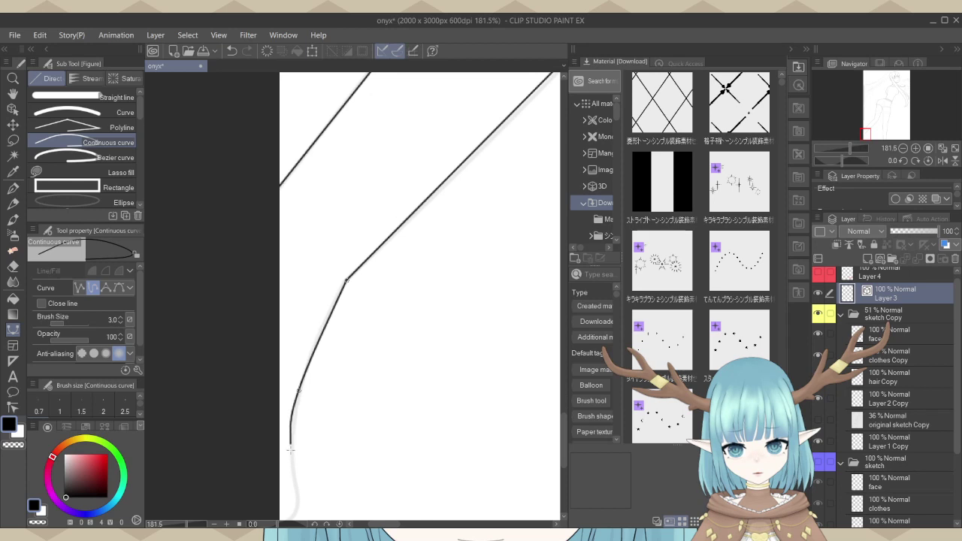
pyautogui.click(297, 502)
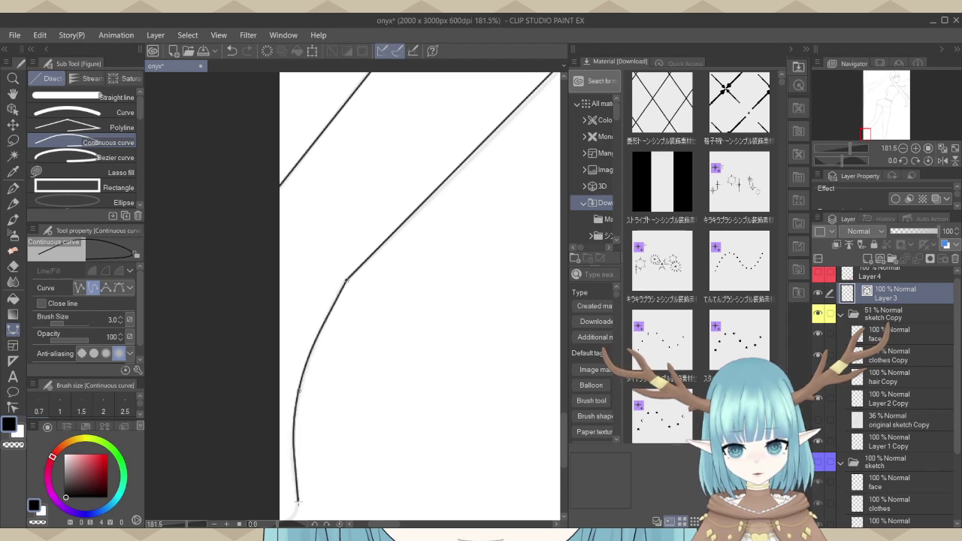
pyautogui.scroll(-1, 293, 481)
pyautogui.scroll(3, 290, 468)
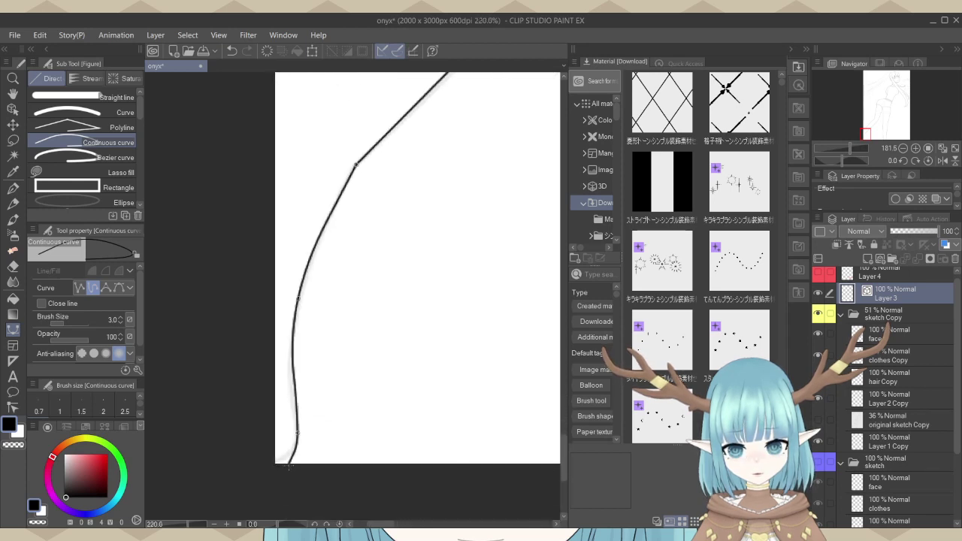
pyautogui.click(286, 457)
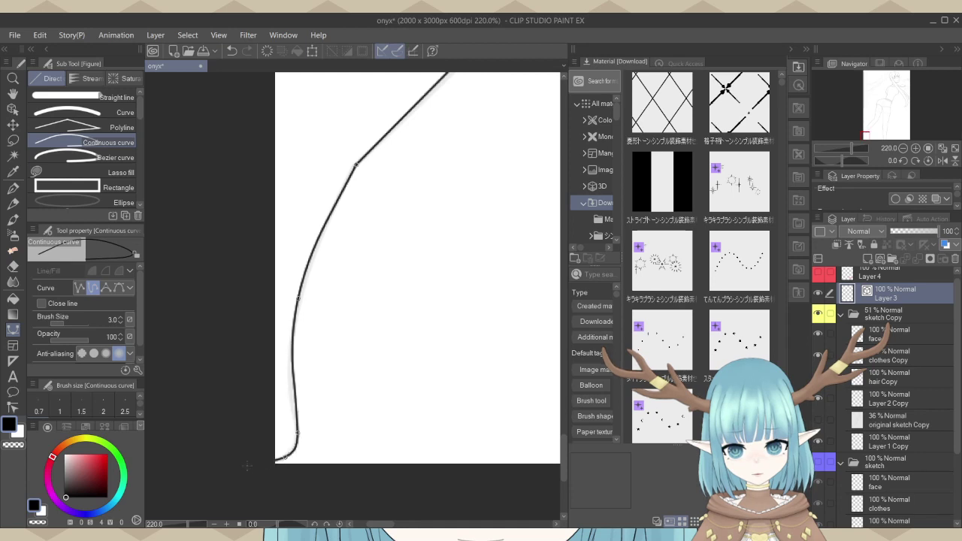
pyautogui.scroll(-10, 254, 466)
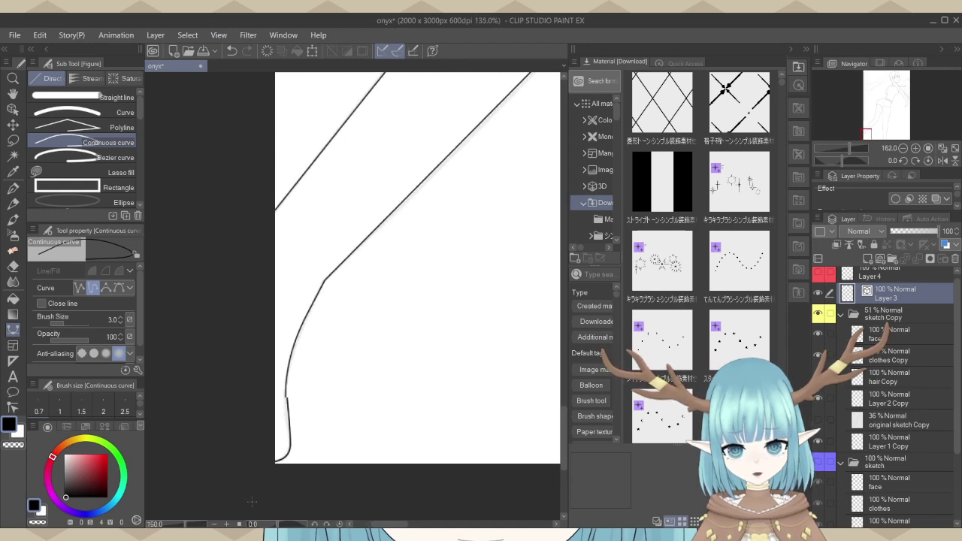
# Begin inking the wind-blown strand's upper edge with a continuous curve from the bangs' corner by the far eye down towards the sketched dip.
pyautogui.scroll(-4, 245, 495)
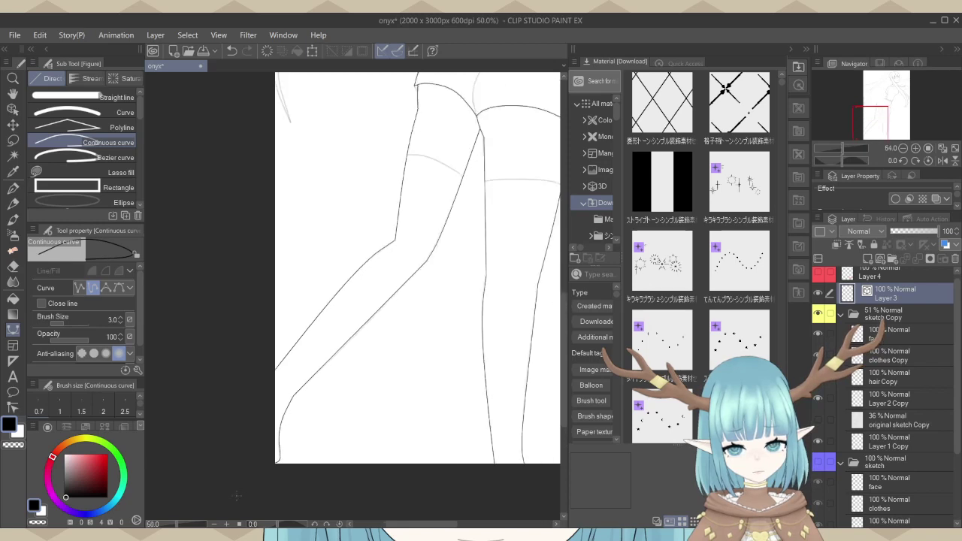
pyautogui.scroll(-2, 224, 460)
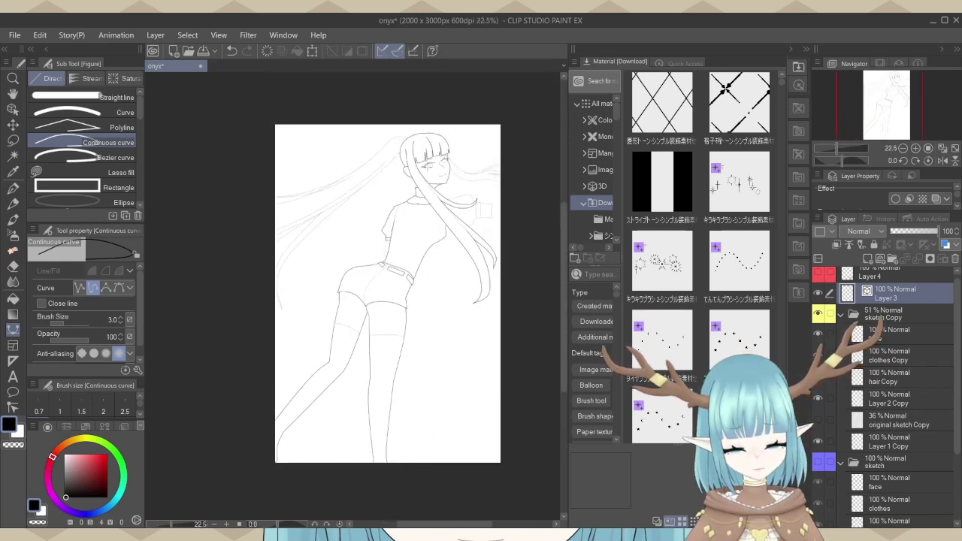
pyautogui.scroll(3, 438, 123)
pyautogui.scroll(2, 438, 122)
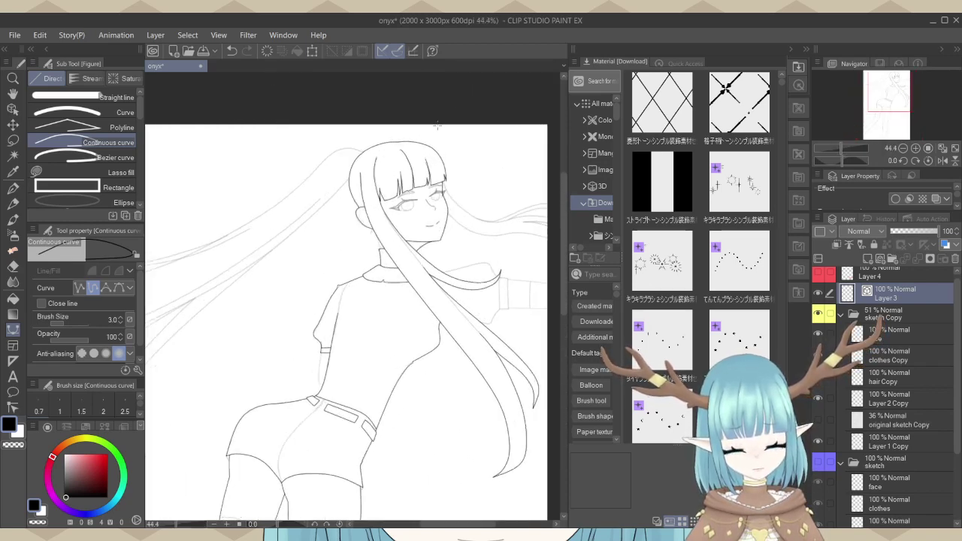
pyautogui.scroll(2, 437, 124)
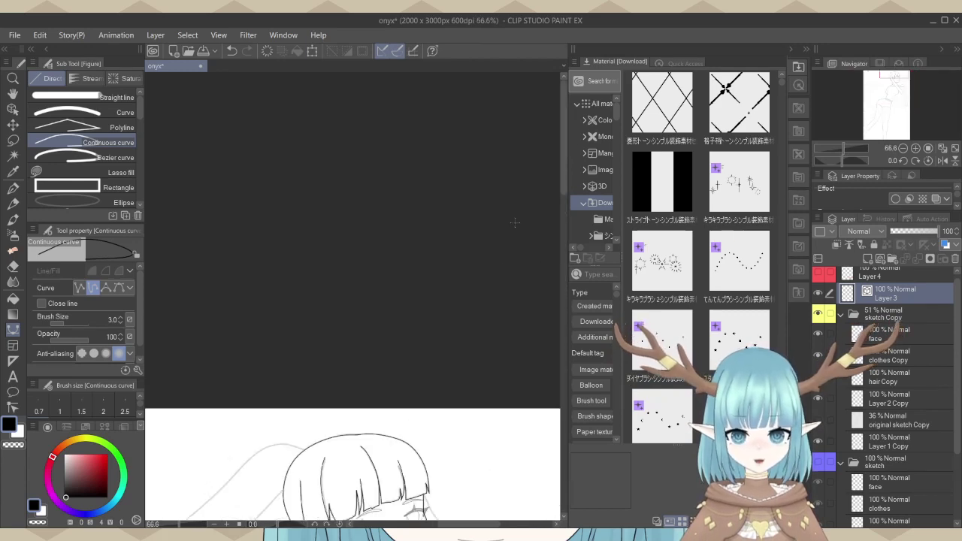
pyautogui.moveTo(565, 151); pyautogui.dragTo(545, 278)
pyautogui.moveTo(475, 526); pyautogui.dragTo(501, 527)
pyautogui.scroll(2, 381, 144)
pyautogui.scroll(4, 381, 144)
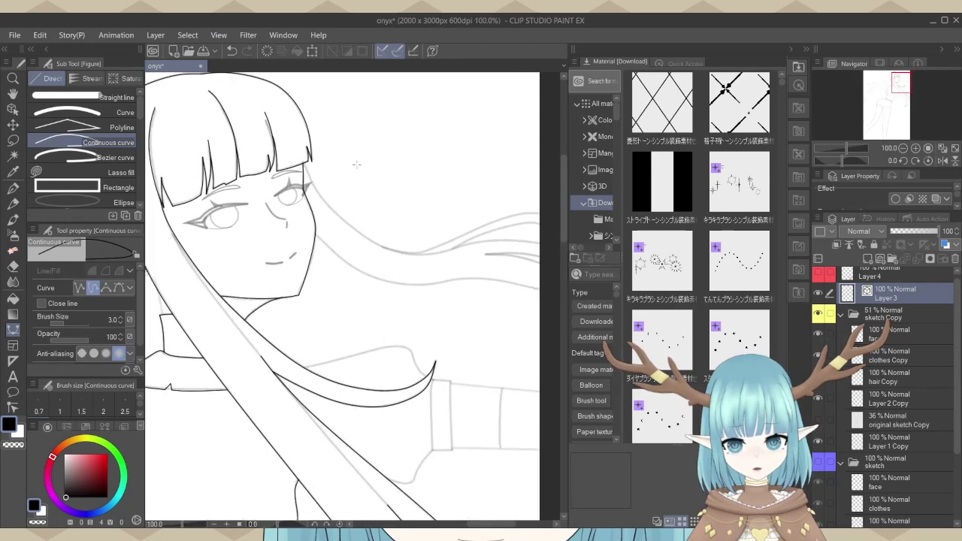
pyautogui.scroll(5, 238, 178)
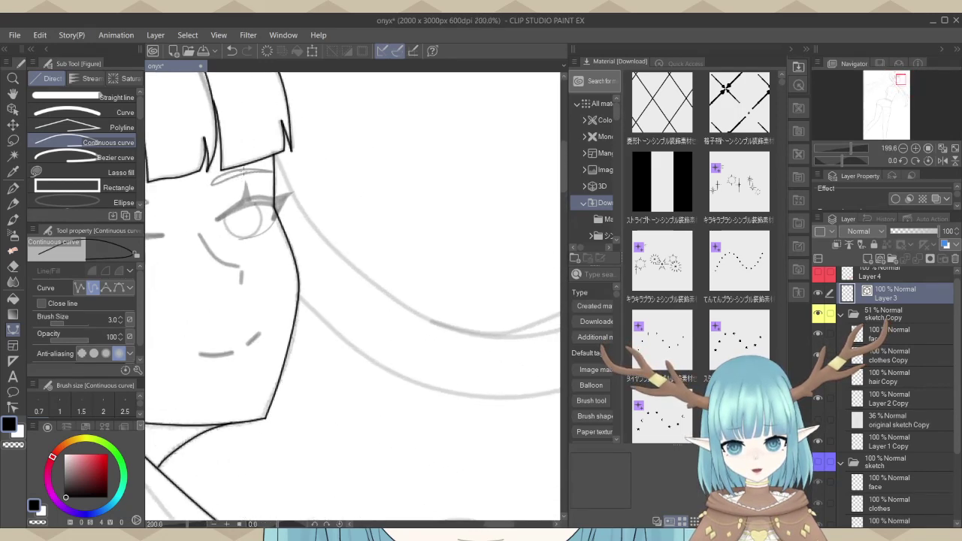
pyautogui.scroll(1, 308, 148)
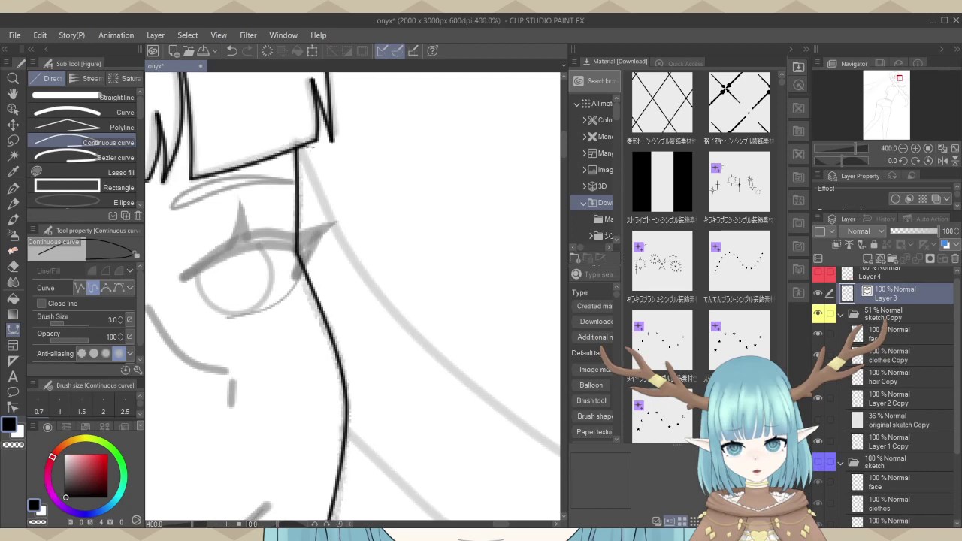
pyautogui.scroll(2, 297, 148)
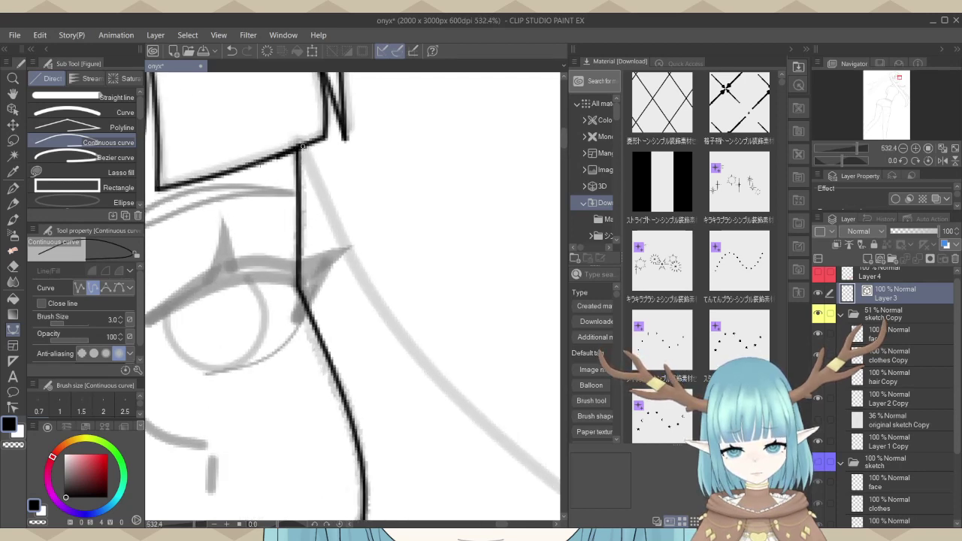
pyautogui.scroll(-5, 302, 146)
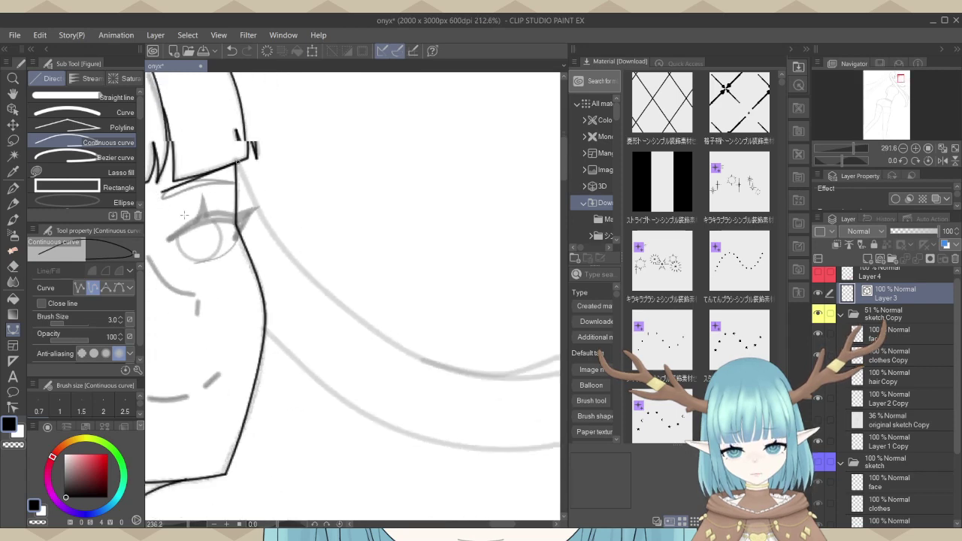
pyautogui.scroll(-1, 184, 215)
pyautogui.moveTo(218, 167); pyautogui.dragTo(231, 192)
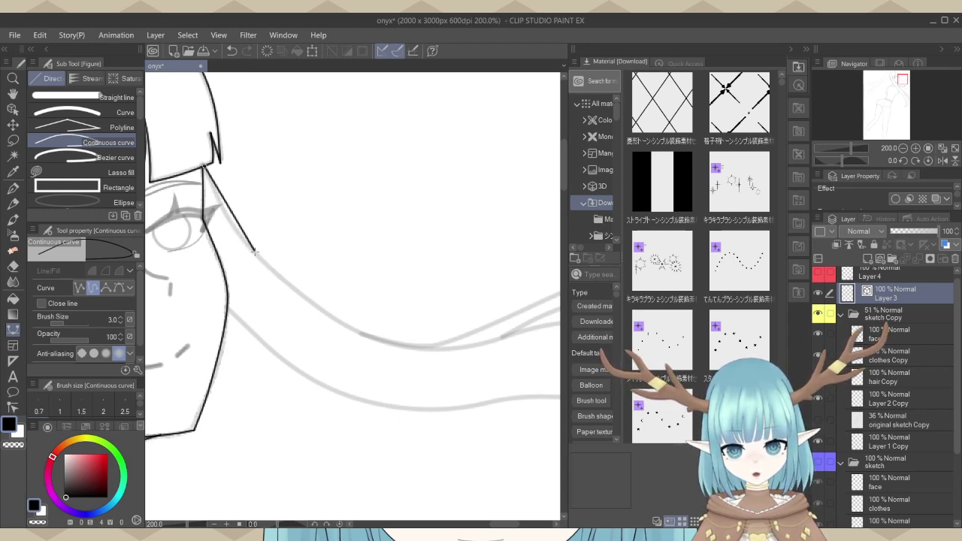
pyautogui.click(356, 332)
# Continue the strand's upper edge through its dip and up over the sketched crest to the canvas's right edge.
pyautogui.scroll(-3, 356, 332)
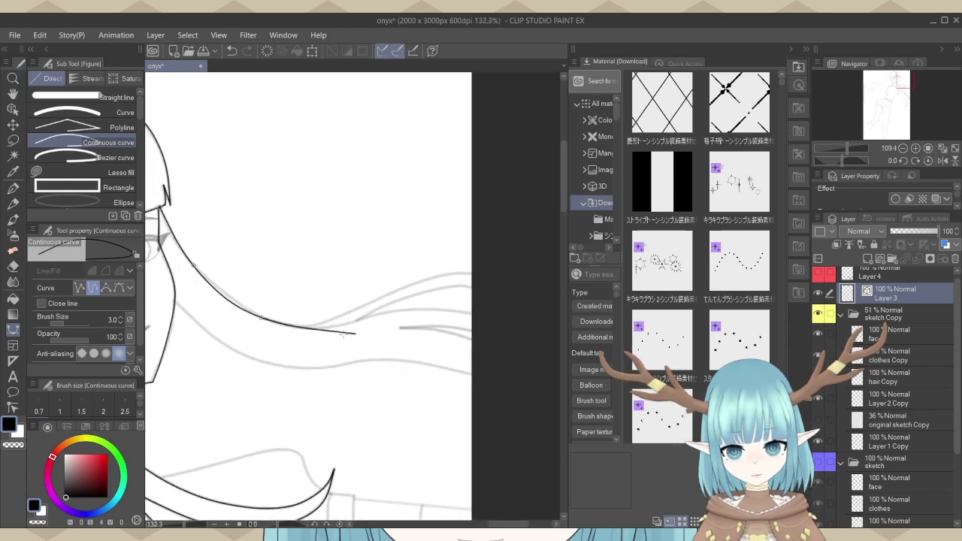
pyautogui.scroll(2, 342, 334)
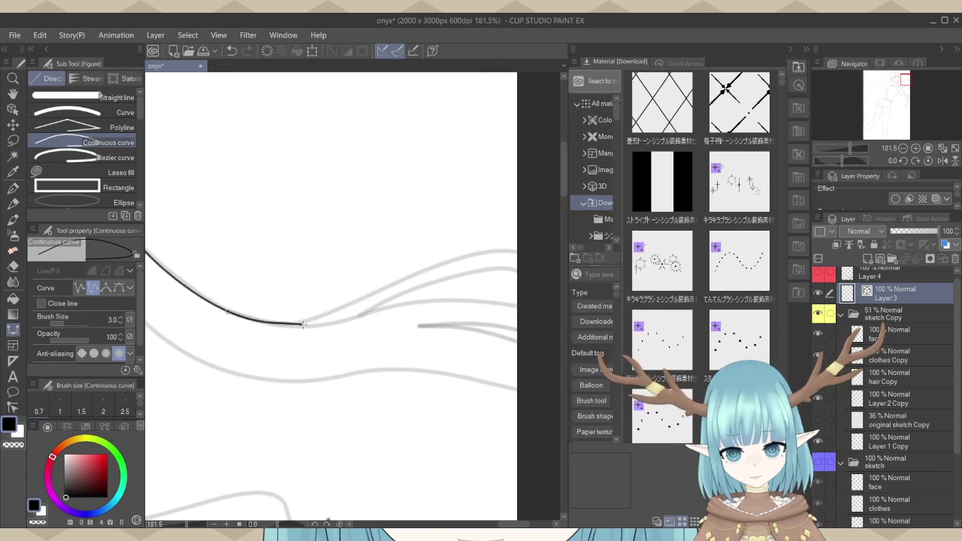
pyautogui.click(306, 322)
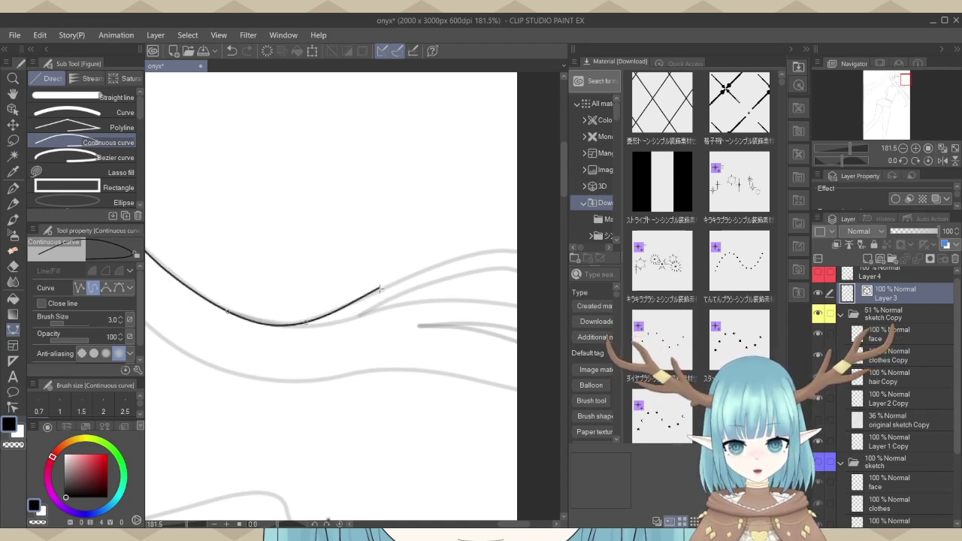
pyautogui.click(383, 288)
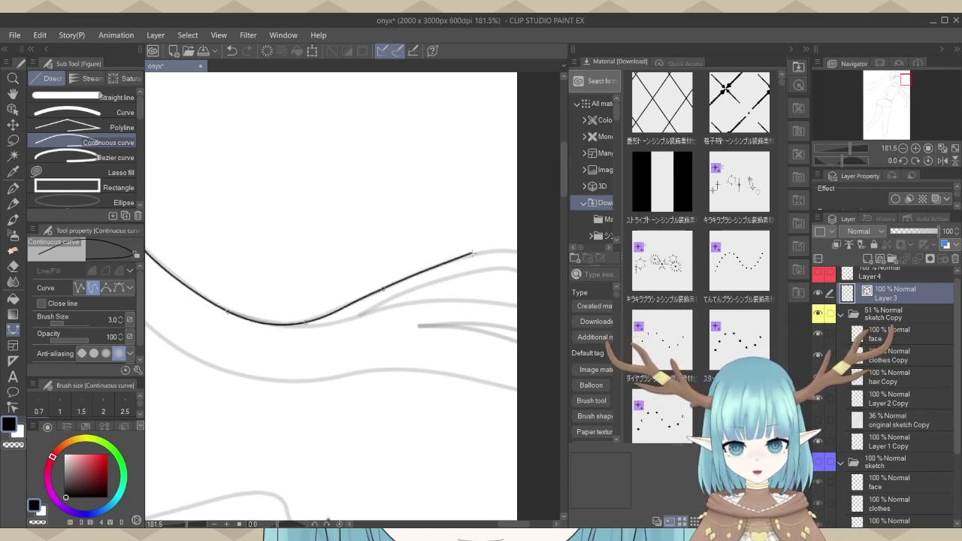
pyautogui.click(476, 254)
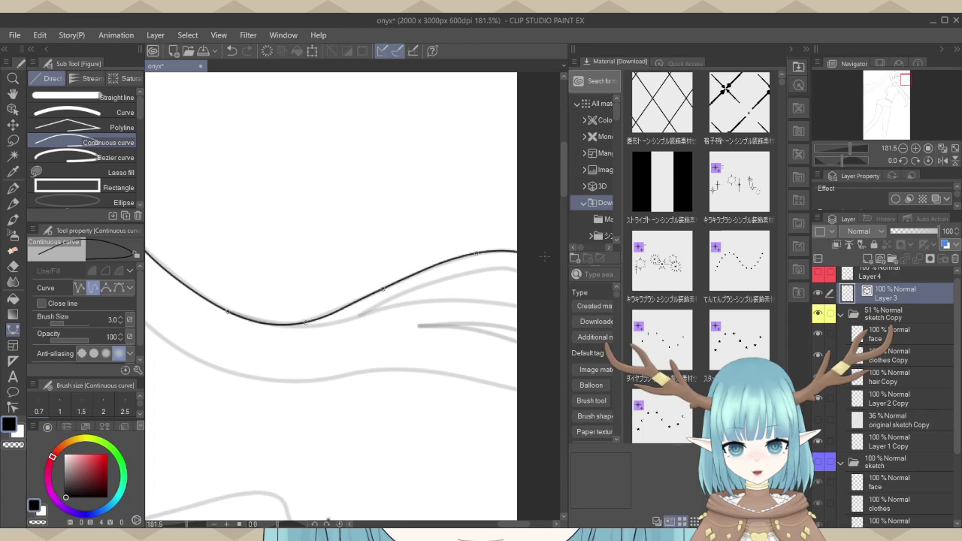
# Ink the same strand's lower edge with a continuous curve from the cheek outline, following the sketched wave to the canvas's right edge.
pyautogui.scroll(-3, 510, 228)
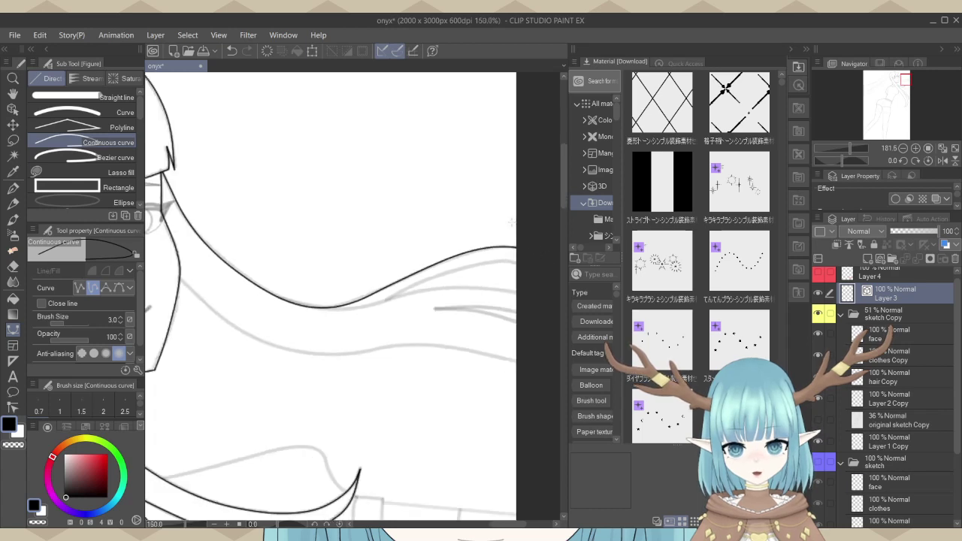
pyautogui.scroll(5, 287, 281)
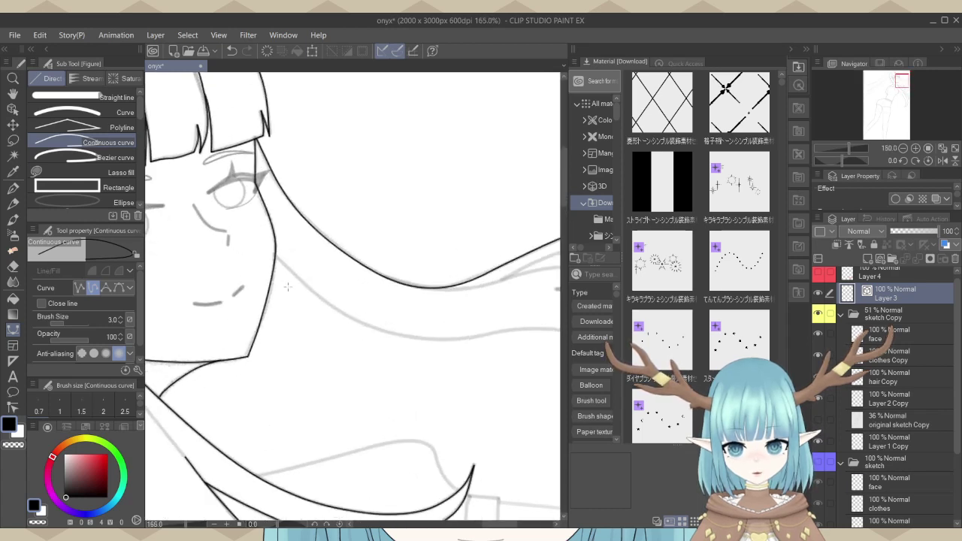
pyautogui.scroll(3, 265, 262)
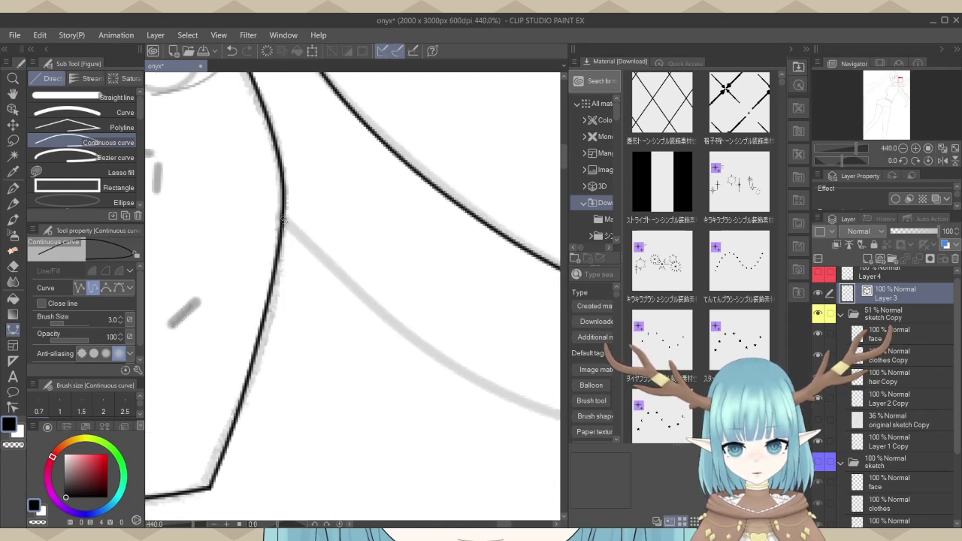
pyautogui.scroll(-5, 195, 263)
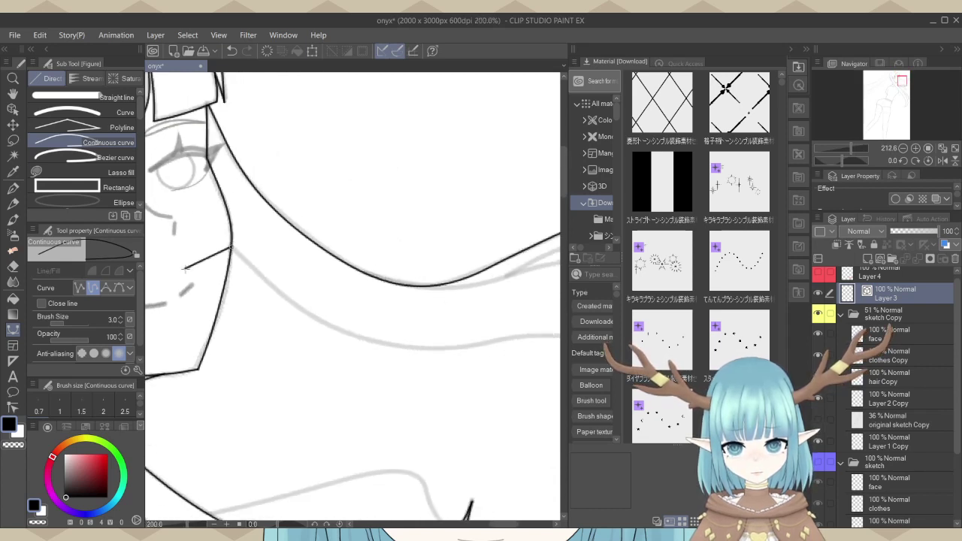
pyautogui.click(300, 311)
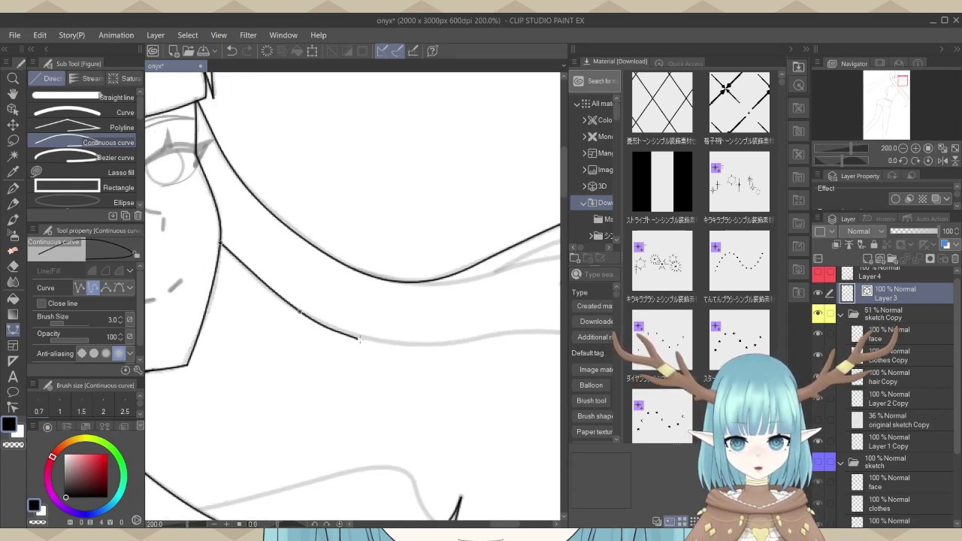
pyautogui.click(397, 344)
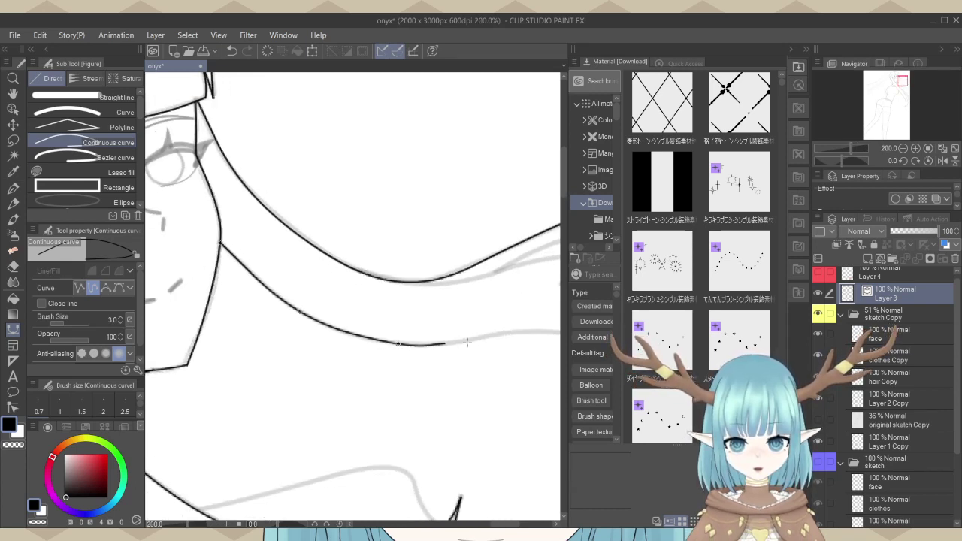
pyautogui.click(514, 332)
pyautogui.scroll(-4, 196, 385)
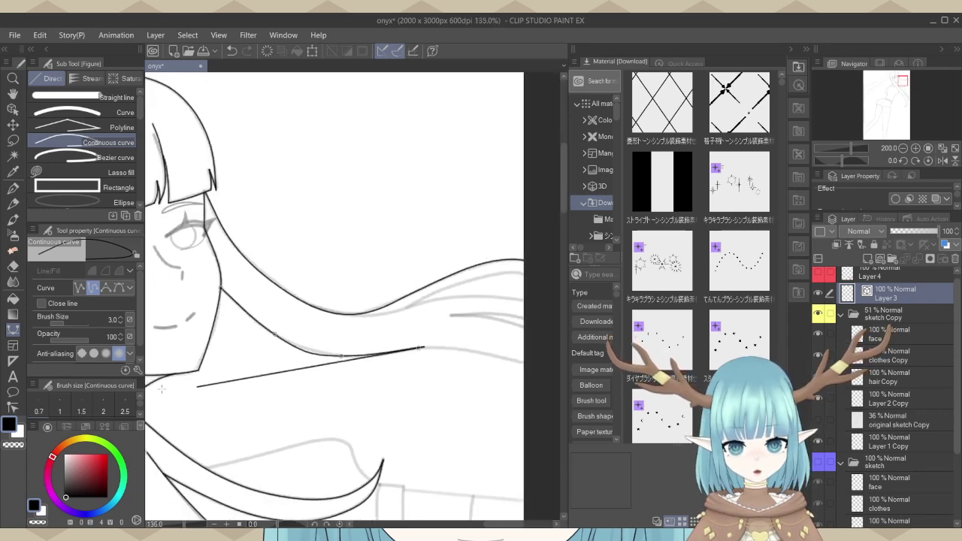
pyautogui.press('Return')
pyautogui.scroll(3, 391, 353)
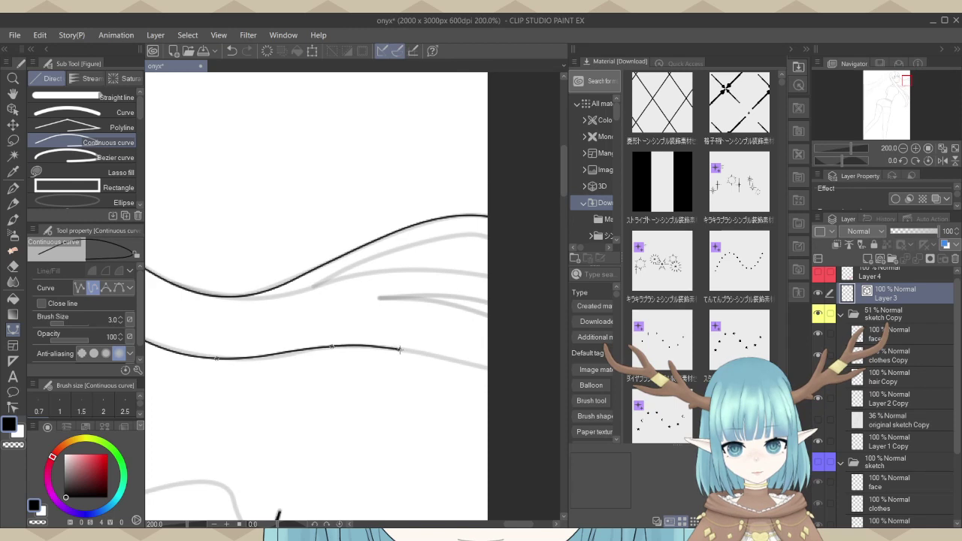
pyautogui.click(399, 349)
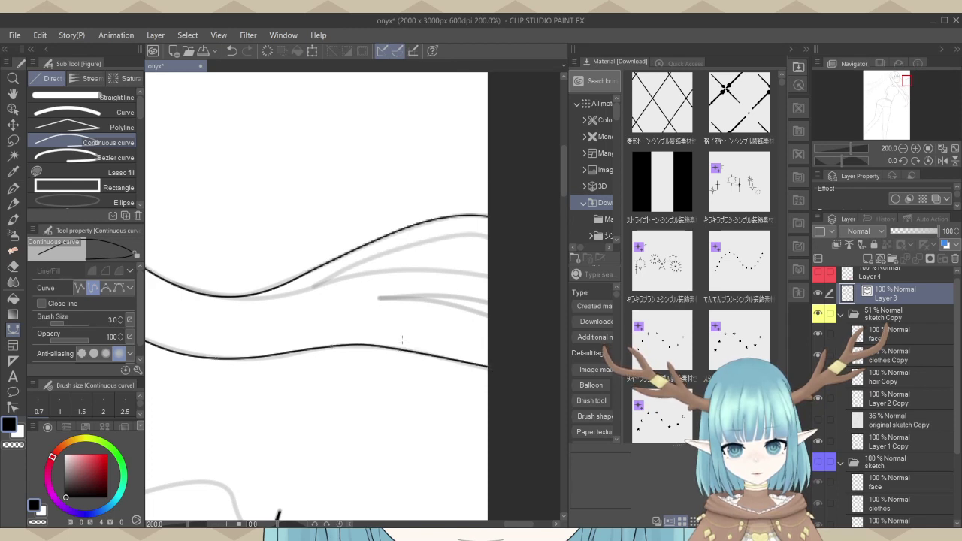
# Ink the short forked detail inside the strand as two curves running from one shared point to the canvas's right edge.
pyautogui.scroll(5, 402, 340)
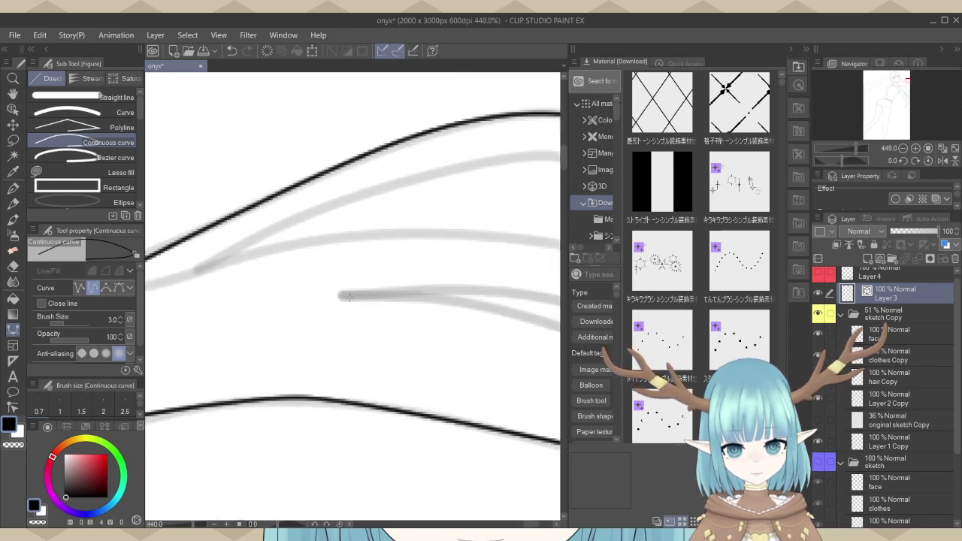
pyautogui.click(344, 295)
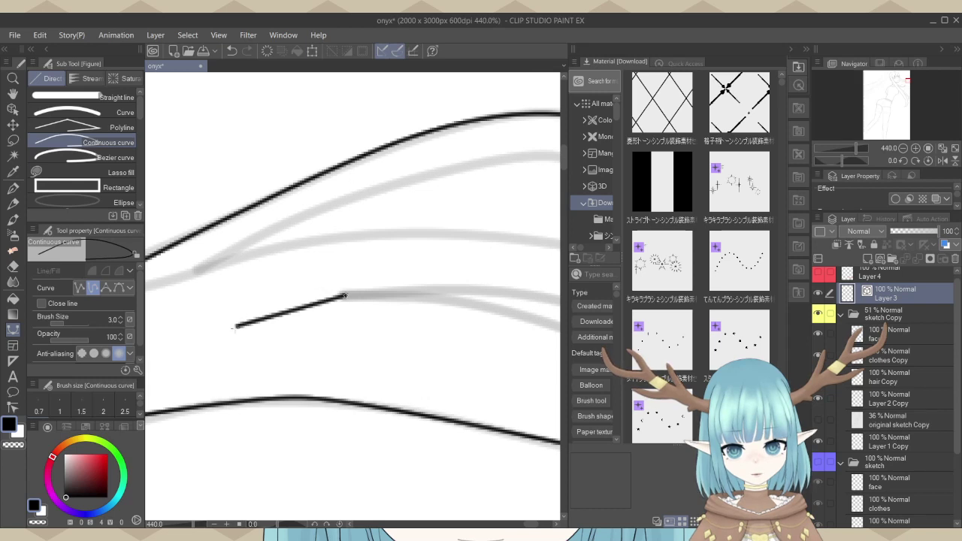
pyautogui.scroll(-2, 366, 322)
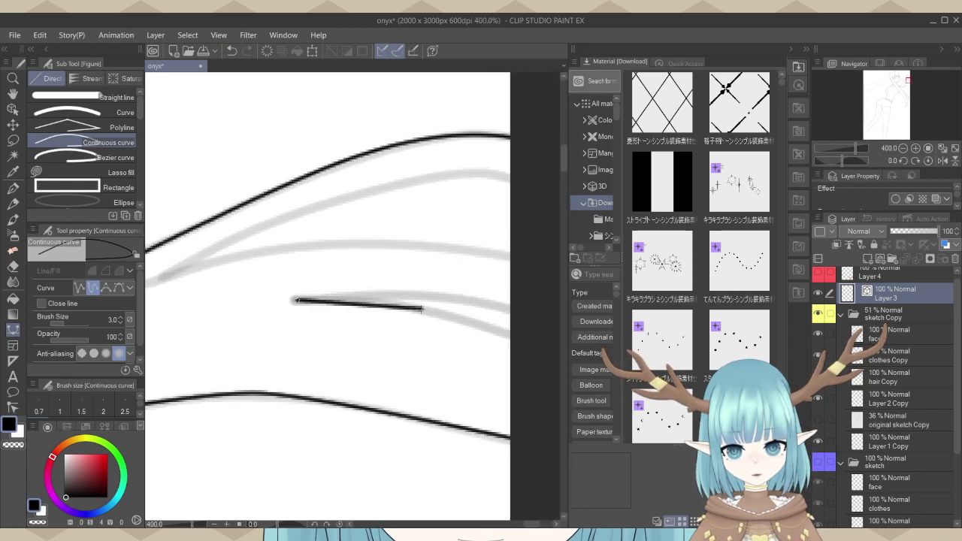
pyautogui.click(411, 308)
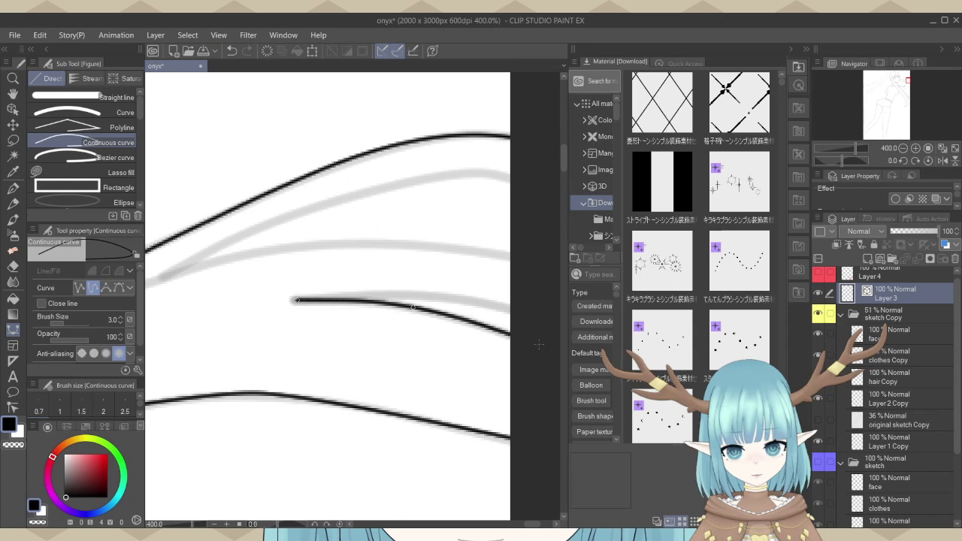
pyautogui.scroll(3, 342, 306)
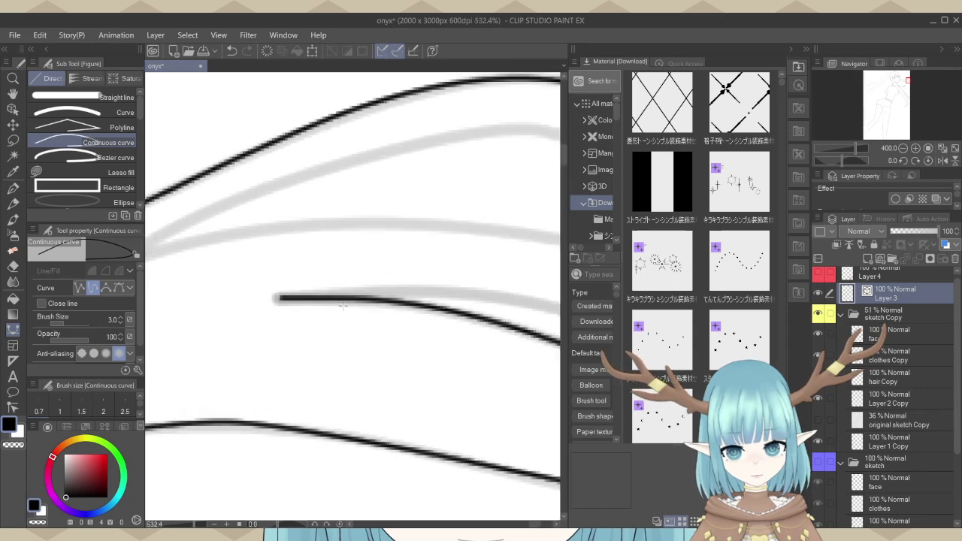
pyautogui.scroll(-2, 217, 352)
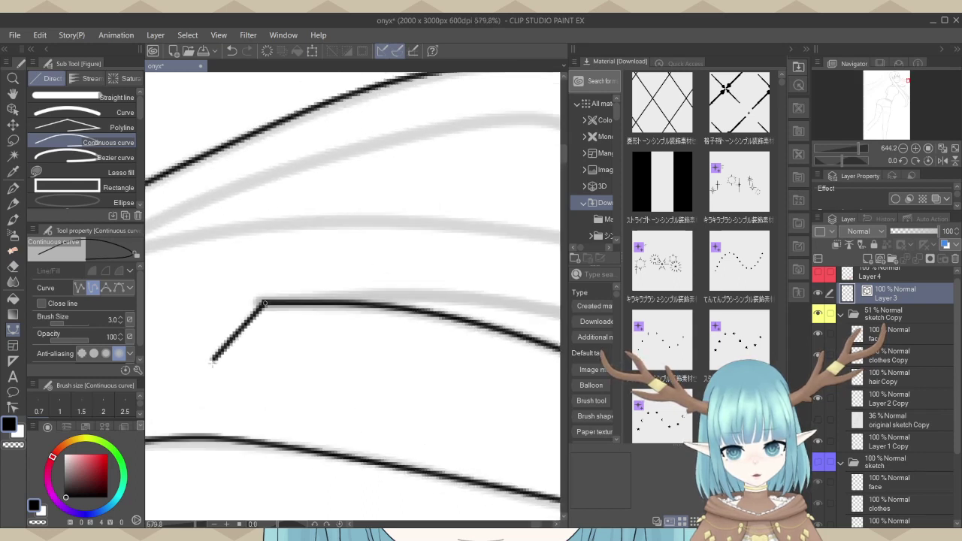
pyautogui.click(388, 308)
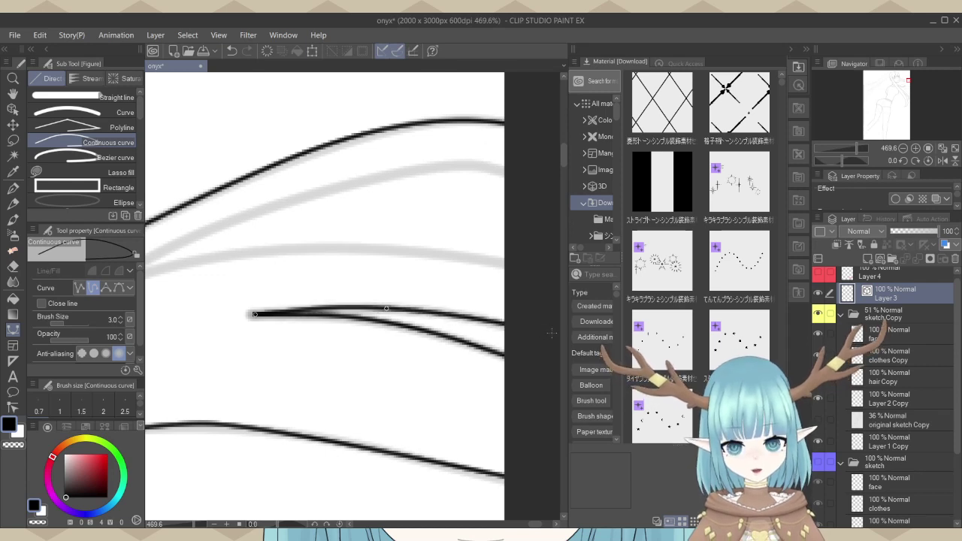
# Ink the upper line of the sketched fork inside the strand with a continuous curve from the canvas's right edge to the split point.
pyautogui.scroll(-6, 544, 332)
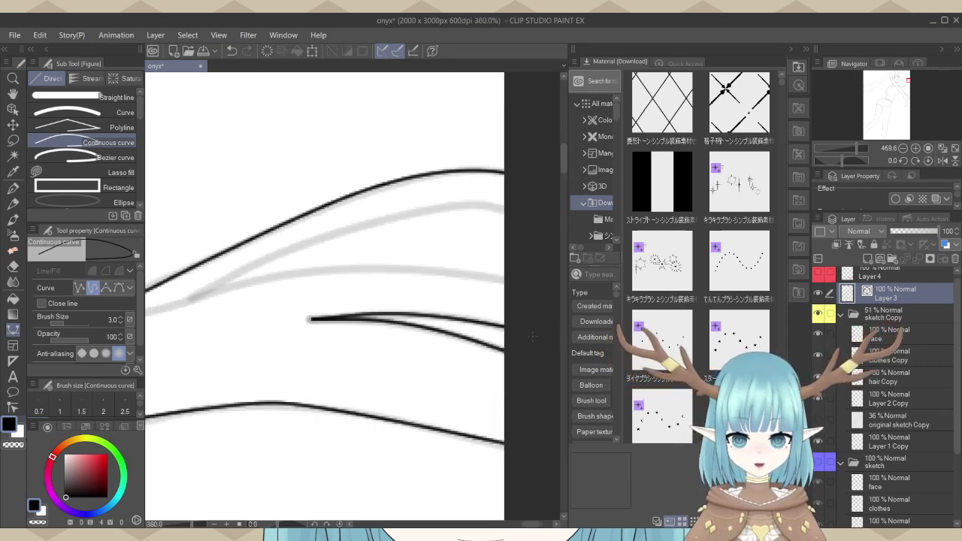
pyautogui.scroll(5, 475, 319)
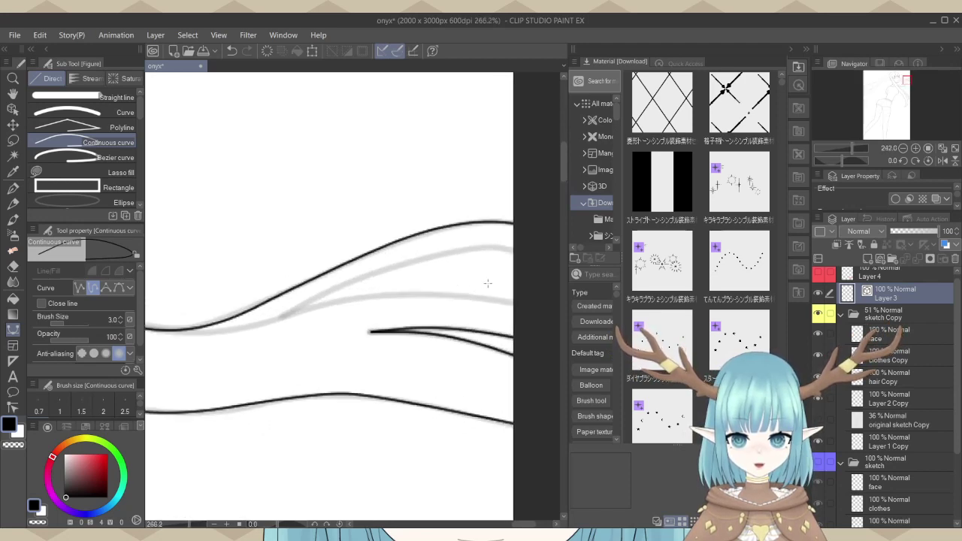
pyautogui.scroll(-4, 490, 254)
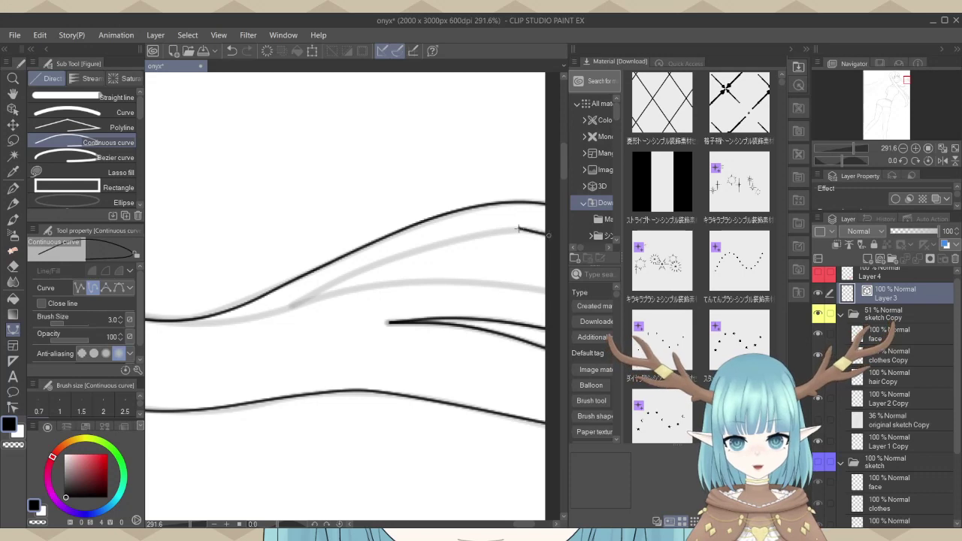
pyautogui.click(503, 231)
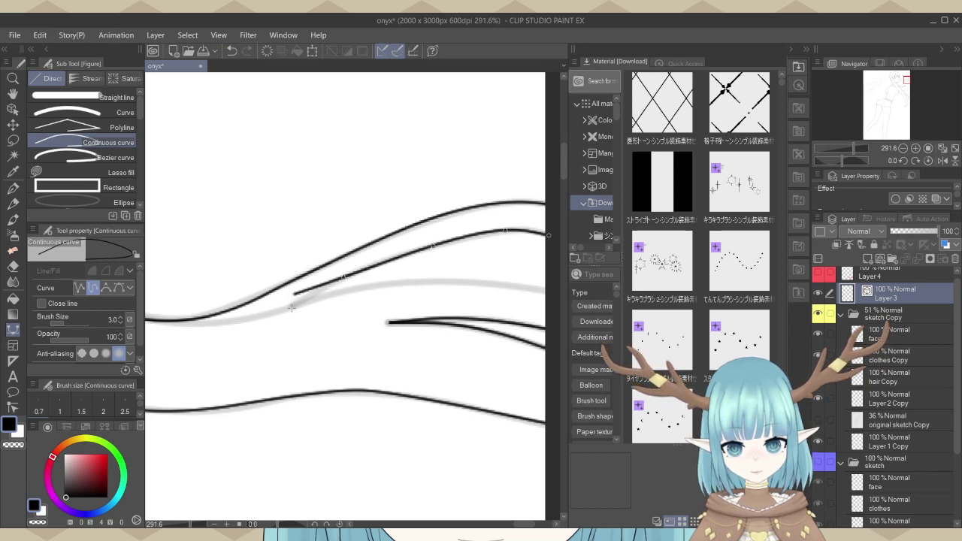
pyautogui.scroll(2, 291, 307)
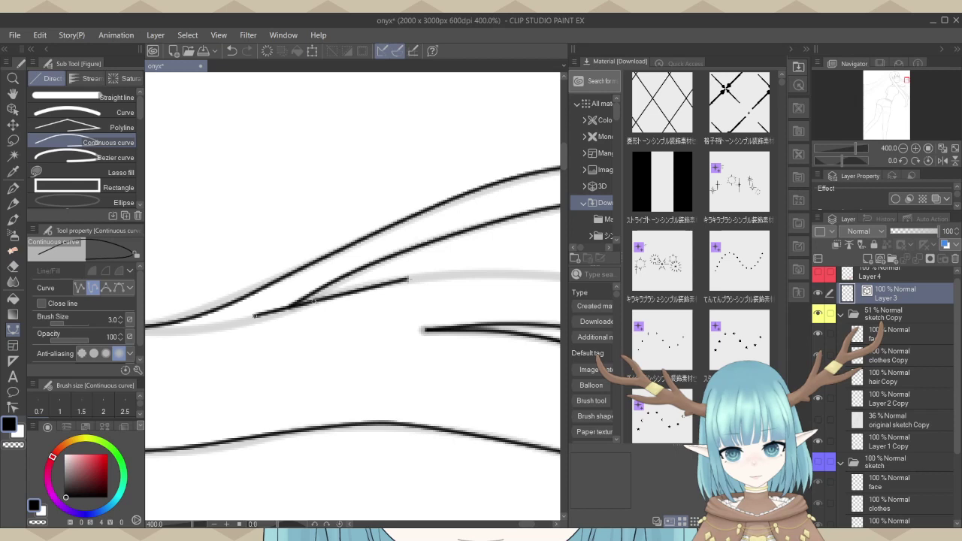
pyautogui.click(408, 278)
pyautogui.scroll(-2, 336, 316)
pyautogui.scroll(1, 361, 301)
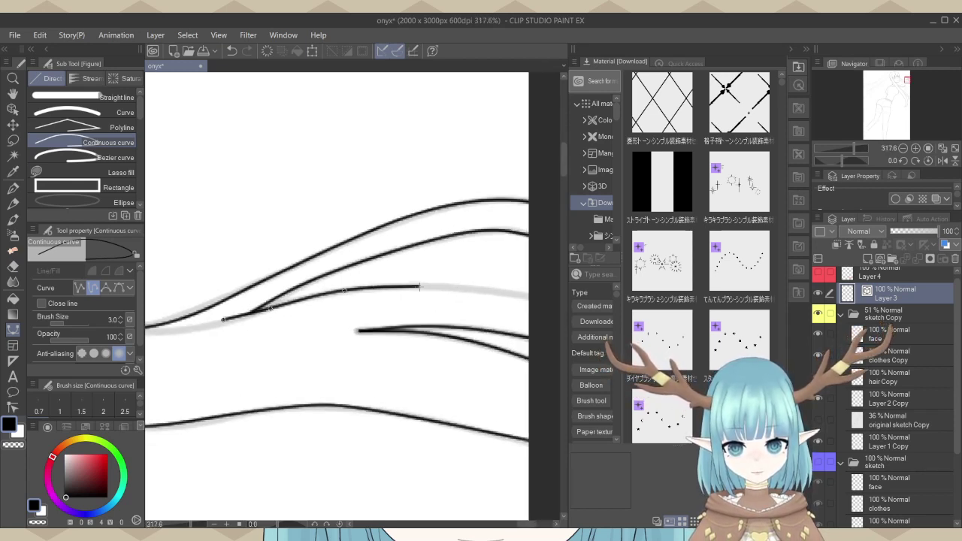
pyautogui.click(419, 288)
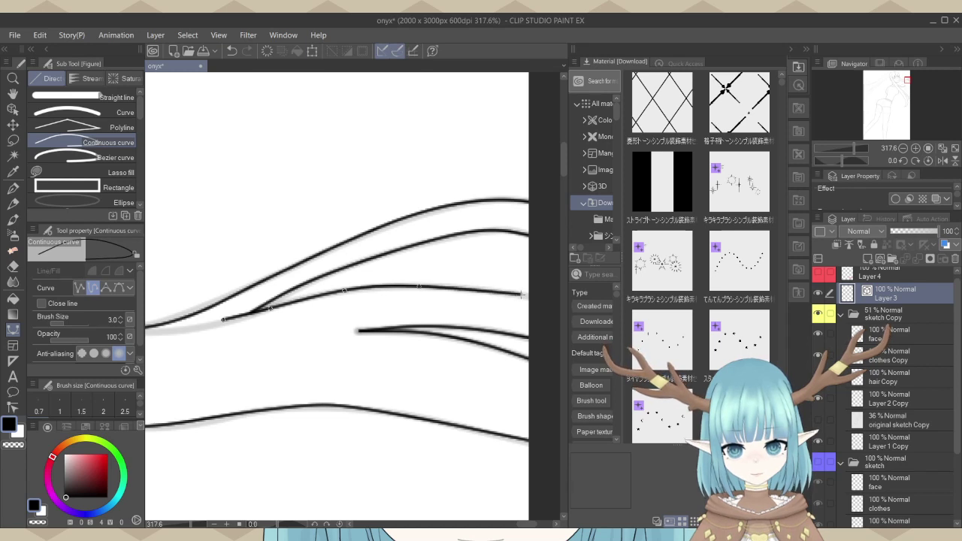
pyautogui.press('BackSpace')
pyautogui.press('BackSpace')
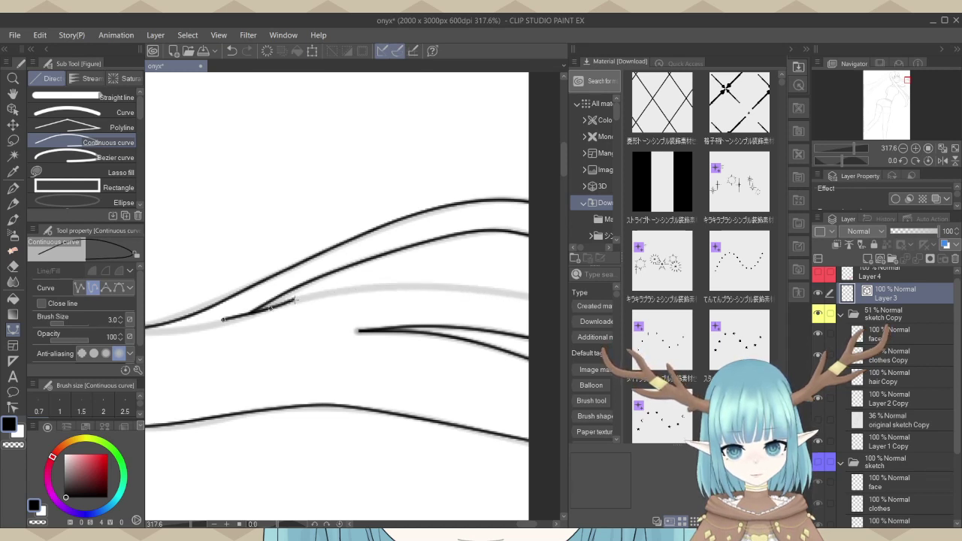
# Ink the fork's lower line as a continuous curve from just before the split point over its low crest to the canvas's right edge.
pyautogui.click(282, 304)
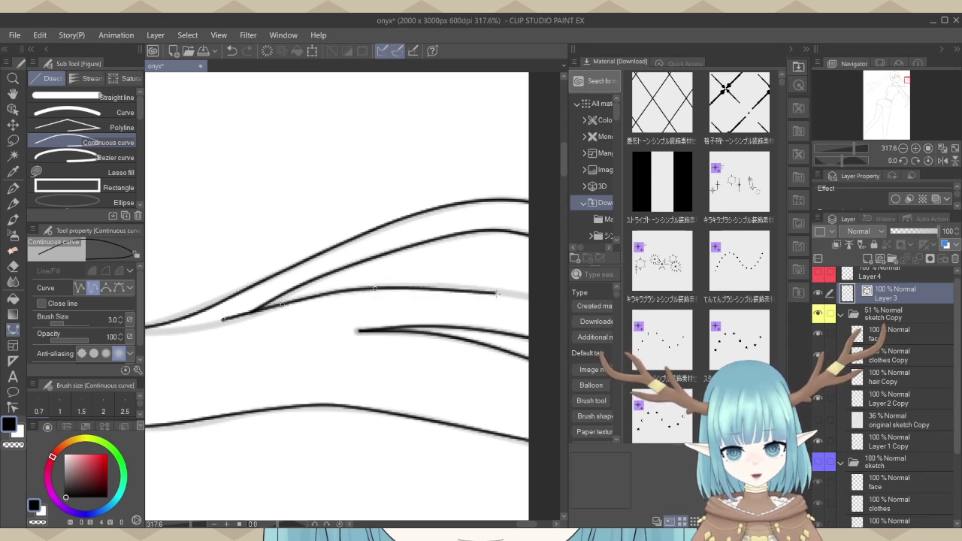
pyautogui.scroll(-6, 557, 307)
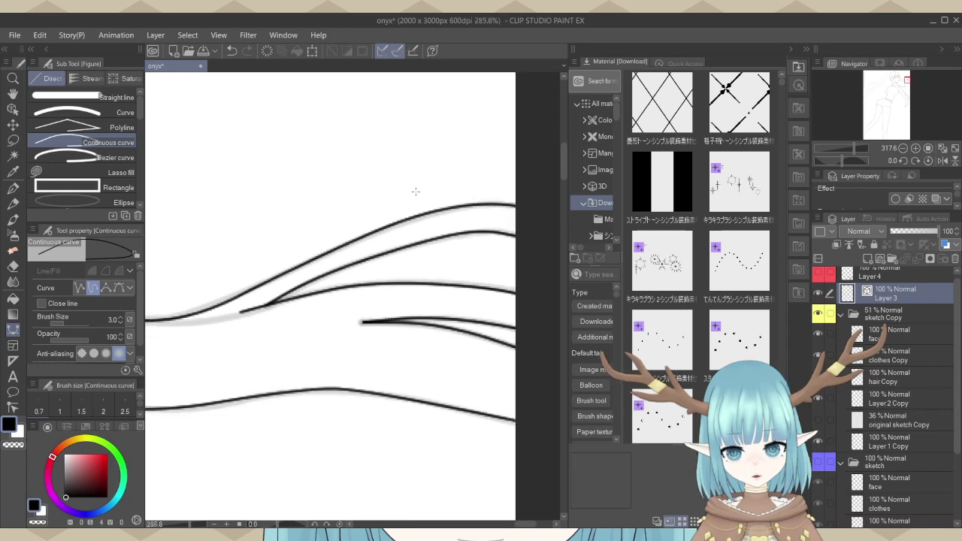
pyautogui.scroll(-6, 529, 197)
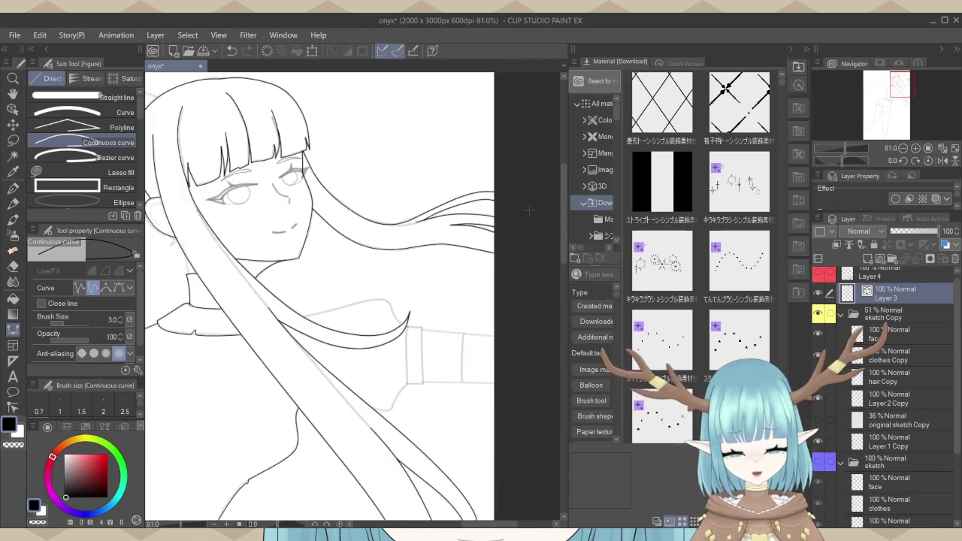
pyautogui.scroll(4, 532, 303)
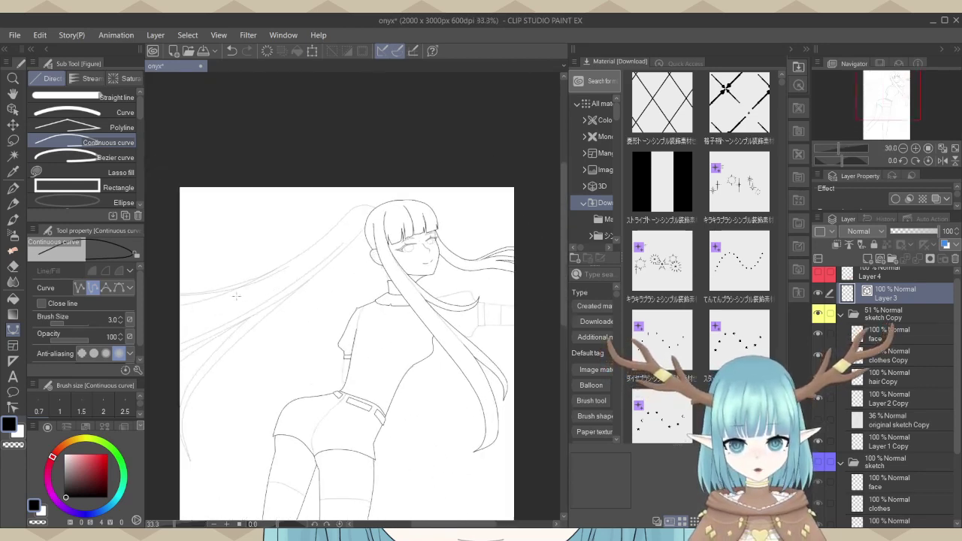
pyautogui.scroll(5, 470, 293)
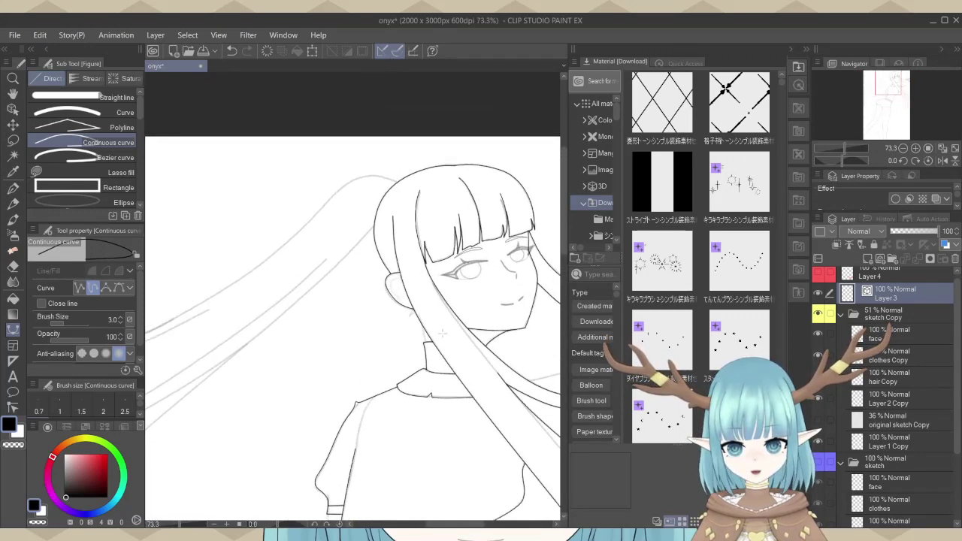
pyautogui.scroll(5, 408, 320)
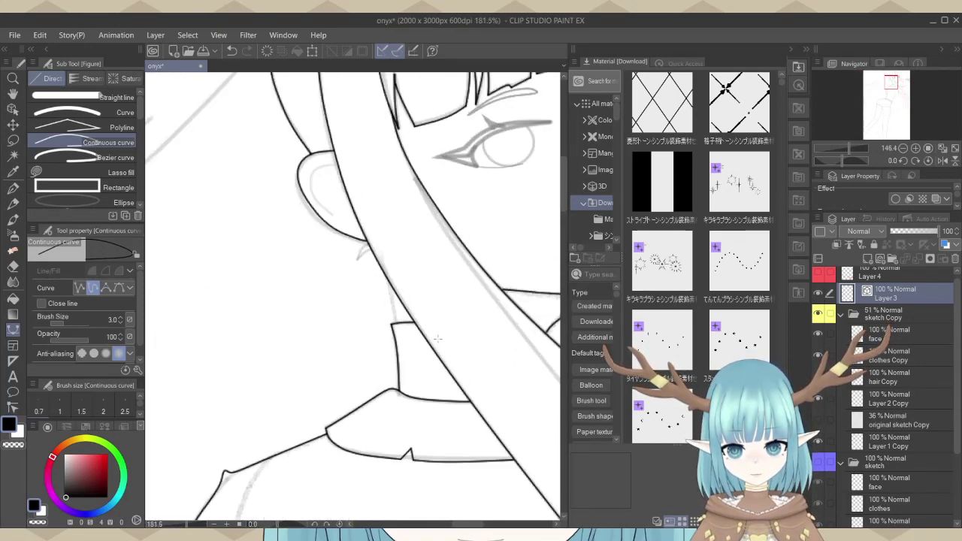
pyautogui.scroll(4, 371, 374)
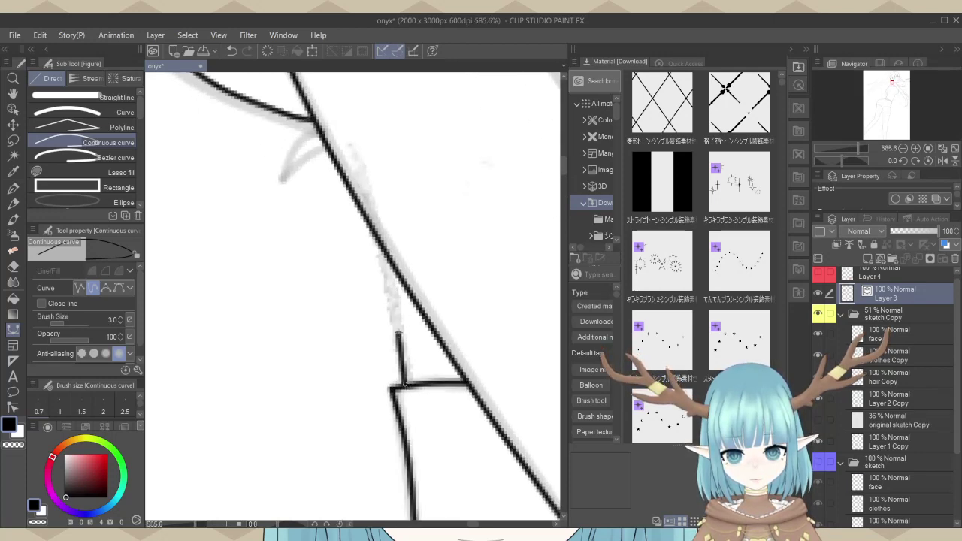
pyautogui.click(393, 312)
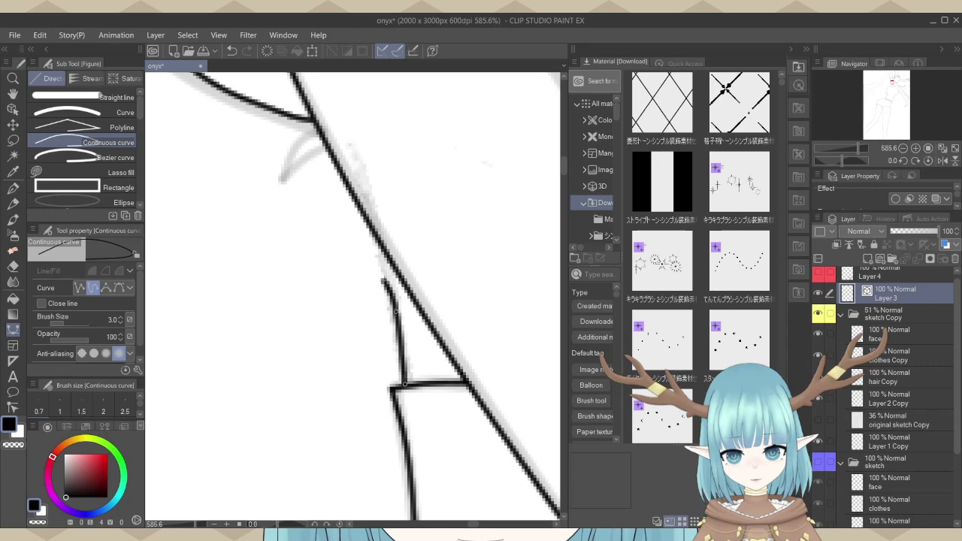
pyautogui.scroll(1, 381, 276)
pyautogui.hotkey('ctrl', '+')
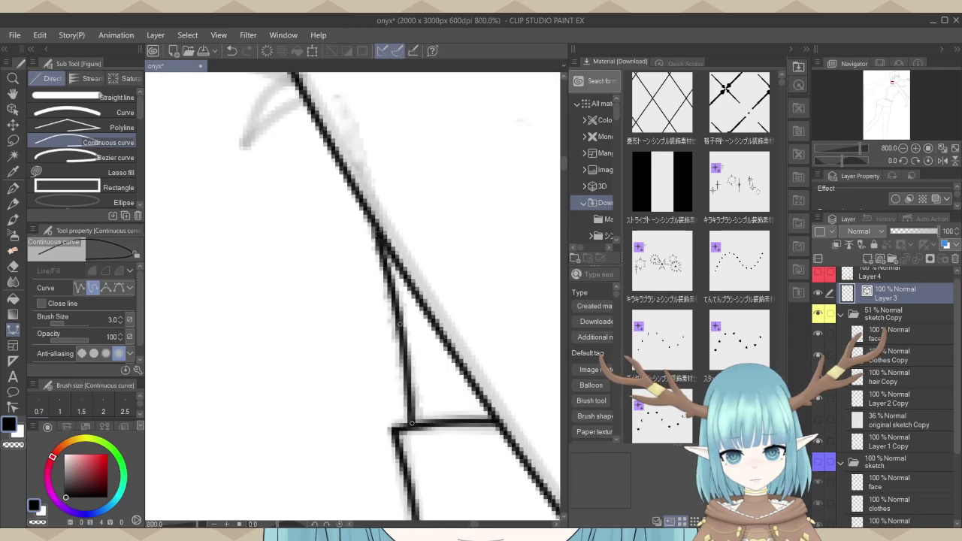
pyautogui.scroll(-6, 304, 316)
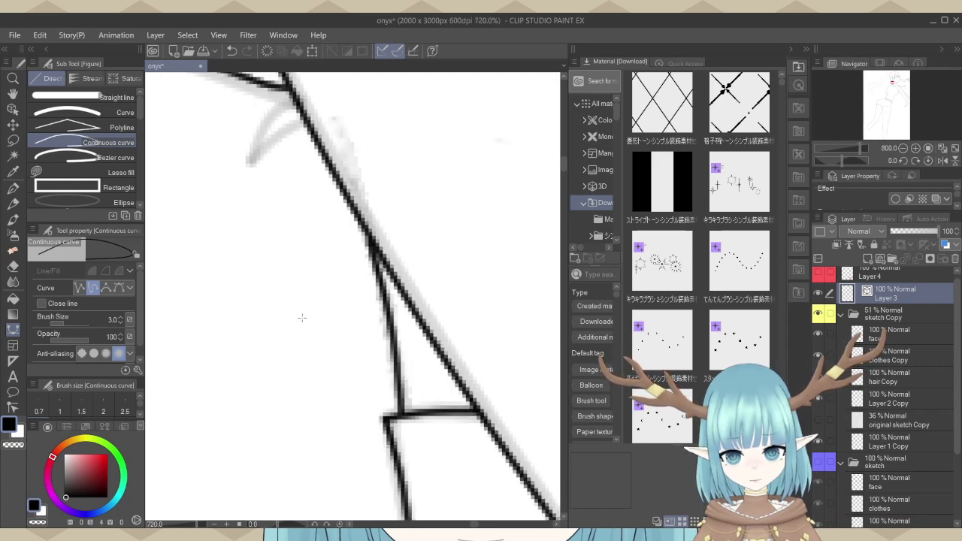
pyautogui.scroll(-2, 320, 325)
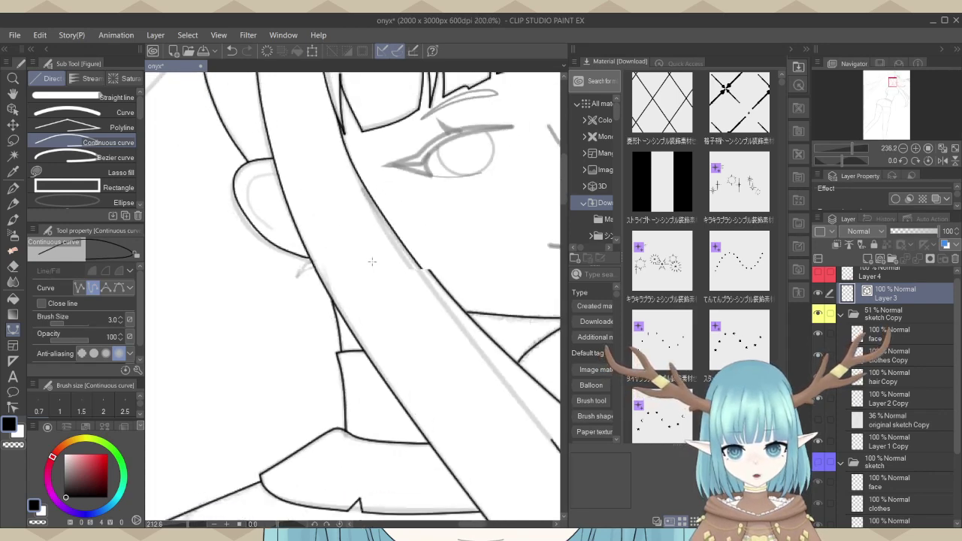
pyautogui.scroll(3, 328, 350)
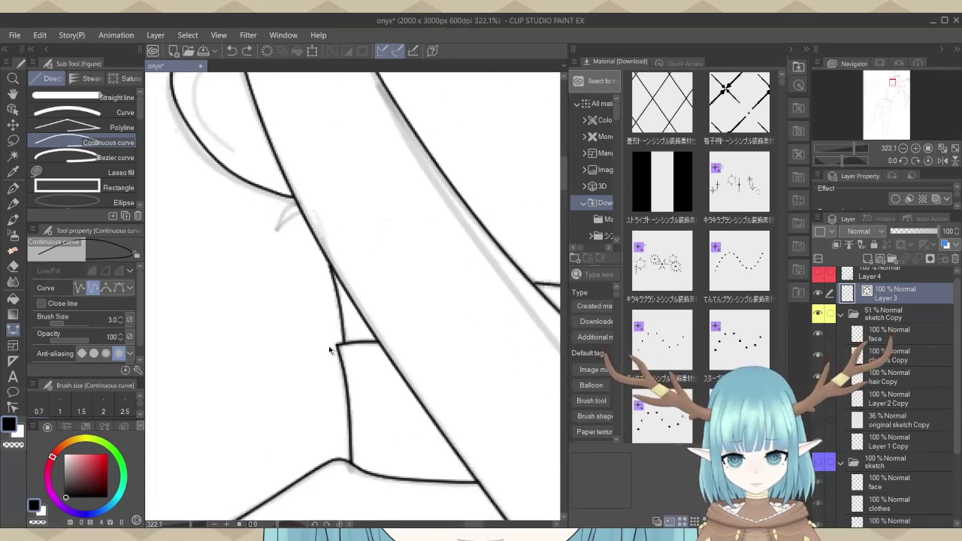
pyautogui.press('Escape')
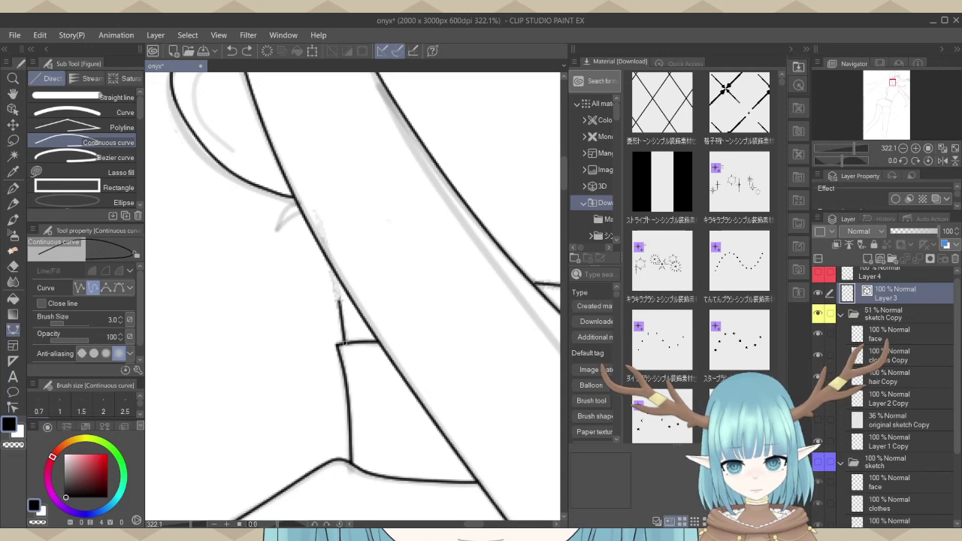
# Ink the back of the neck with a short continuous curve from the collar's top edge up to the long side hair strand.
pyautogui.scroll(3, 337, 297)
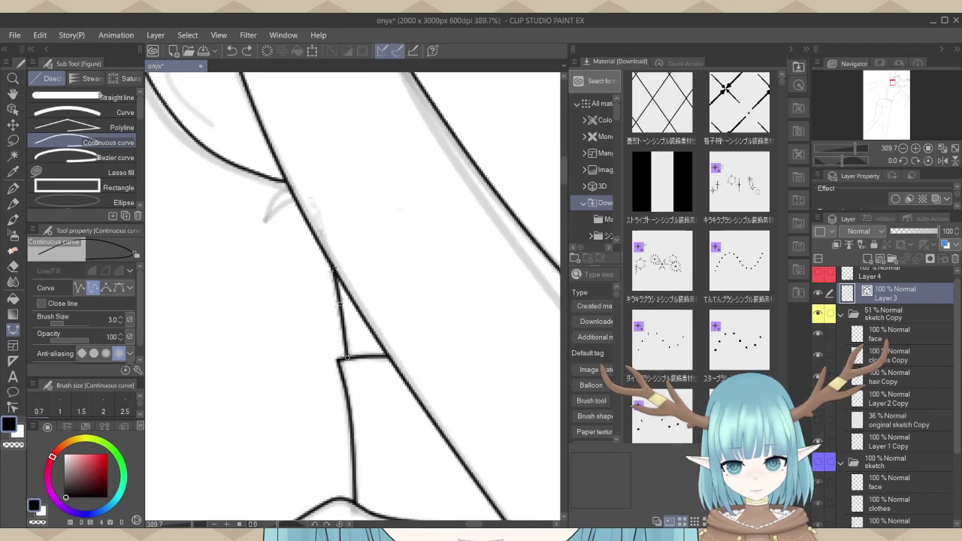
pyautogui.click(351, 378)
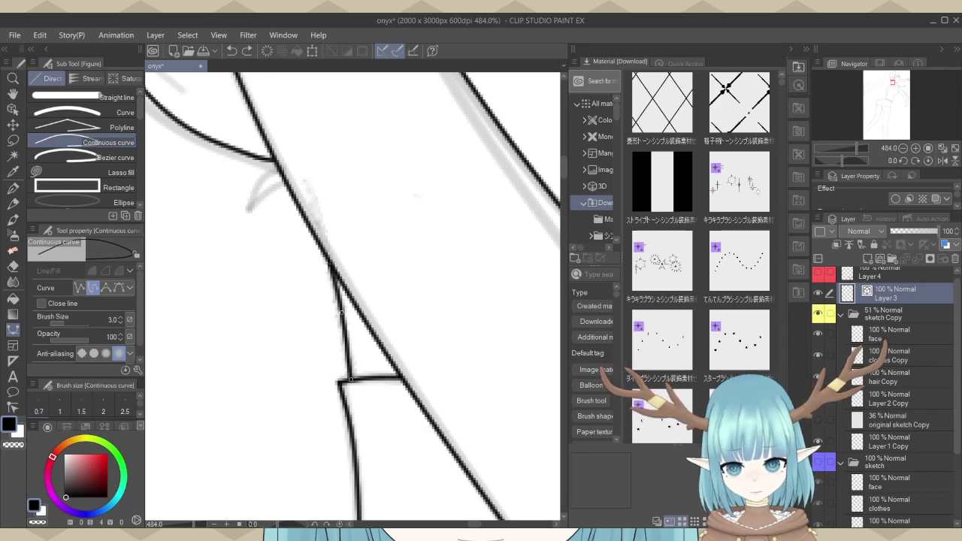
pyautogui.scroll(-7, 267, 308)
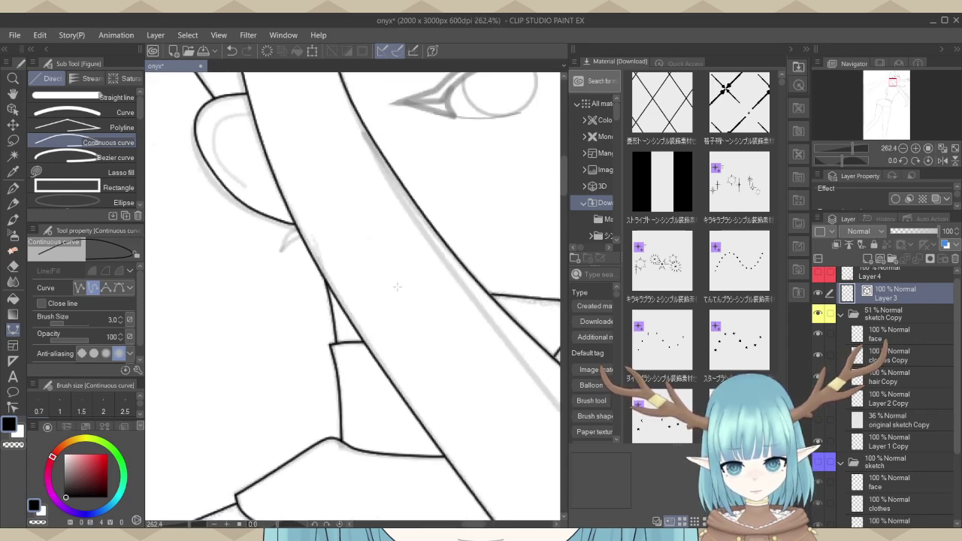
# Look over the head and the whole figure for sketch lines still without ink.
pyautogui.scroll(-3, 389, 336)
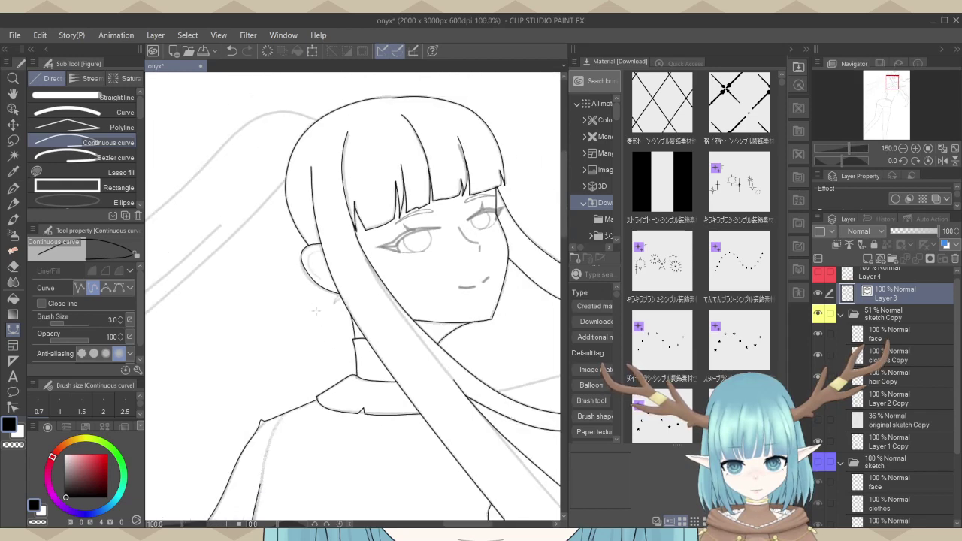
pyautogui.scroll(-1, 382, 251)
pyautogui.scroll(2, 383, 347)
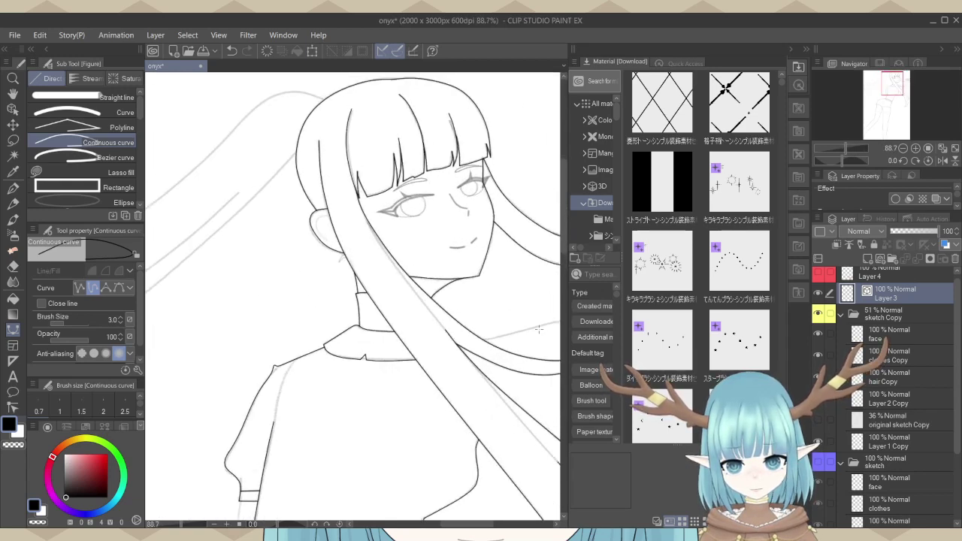
pyautogui.scroll(-5, 538, 328)
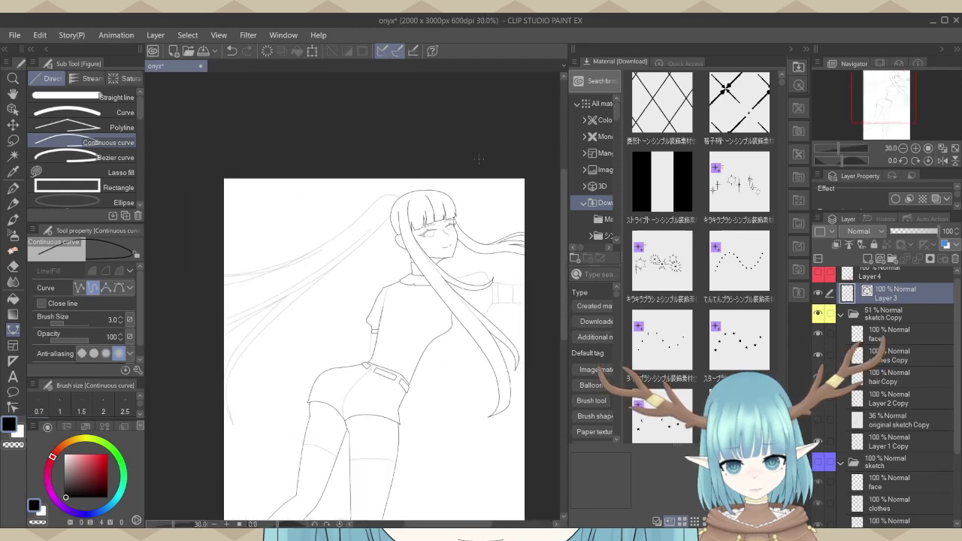
pyautogui.scroll(-1, 472, 195)
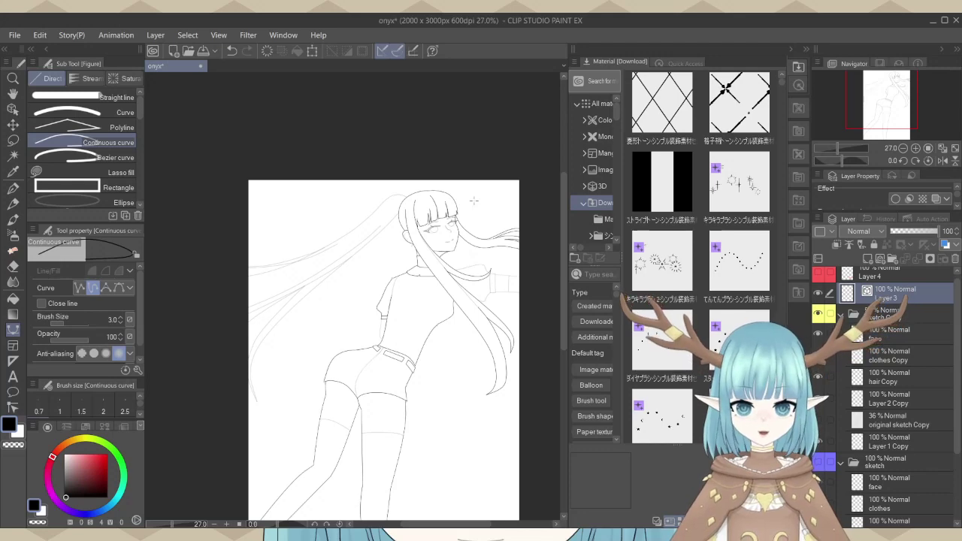
pyautogui.scroll(1, 474, 200)
pyautogui.scroll(3, 447, 279)
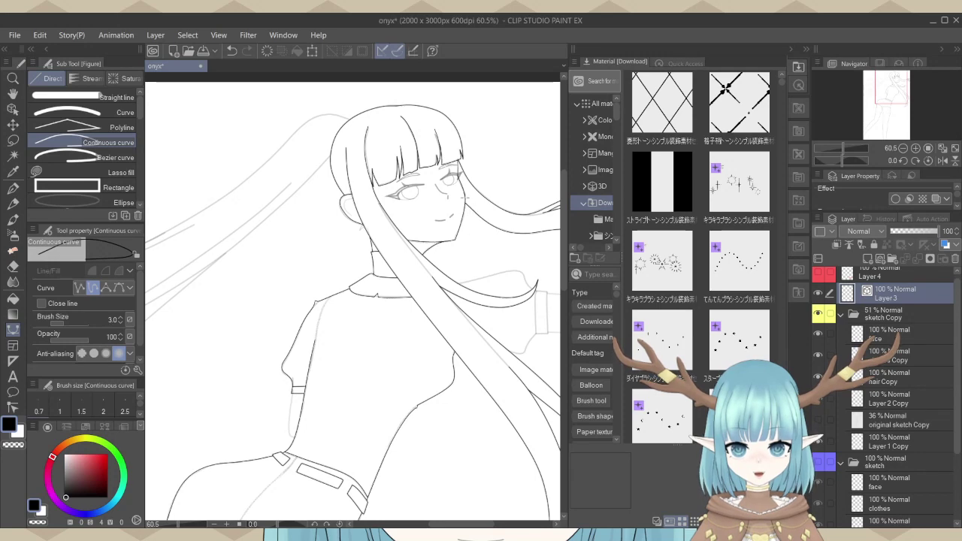
pyautogui.scroll(-1, 421, 315)
# Ink the bare arm below the sleeve cuff with a continuous curve from the back outline around the rounded elbow up to the cuff.
pyautogui.scroll(4, 368, 406)
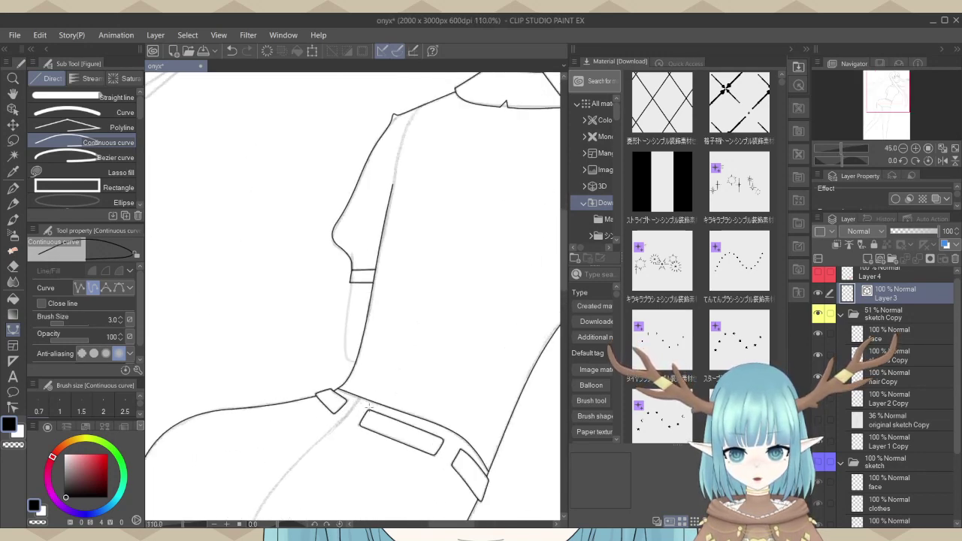
pyautogui.scroll(6, 368, 406)
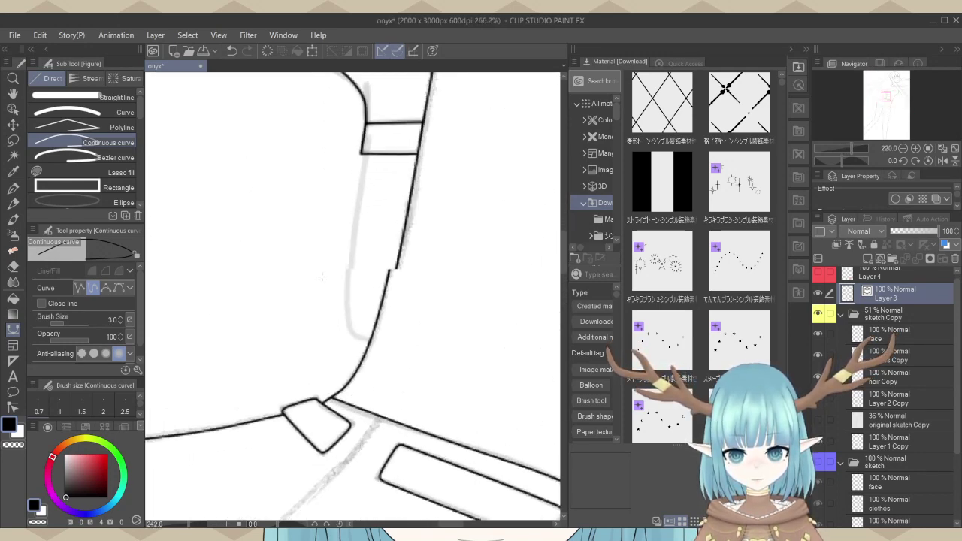
pyautogui.scroll(3, 321, 276)
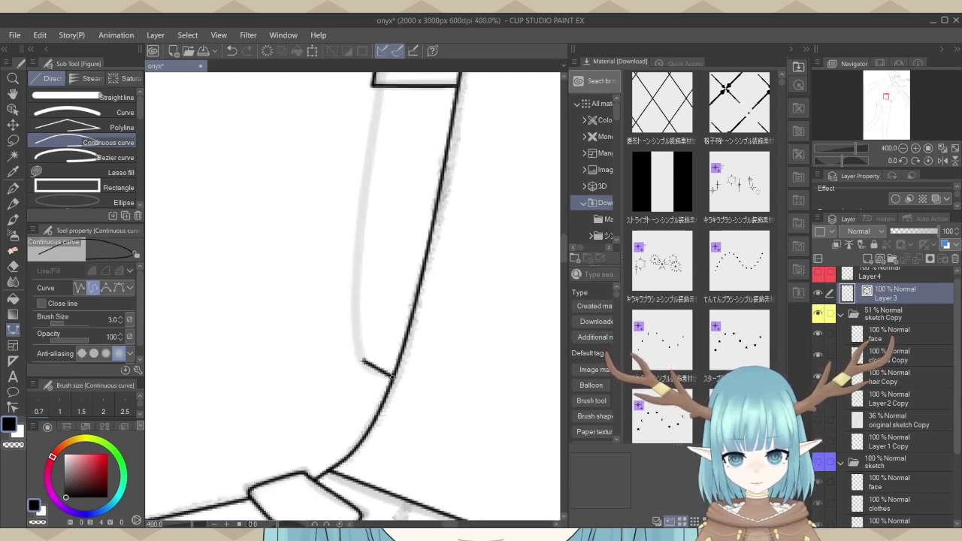
pyautogui.click(355, 346)
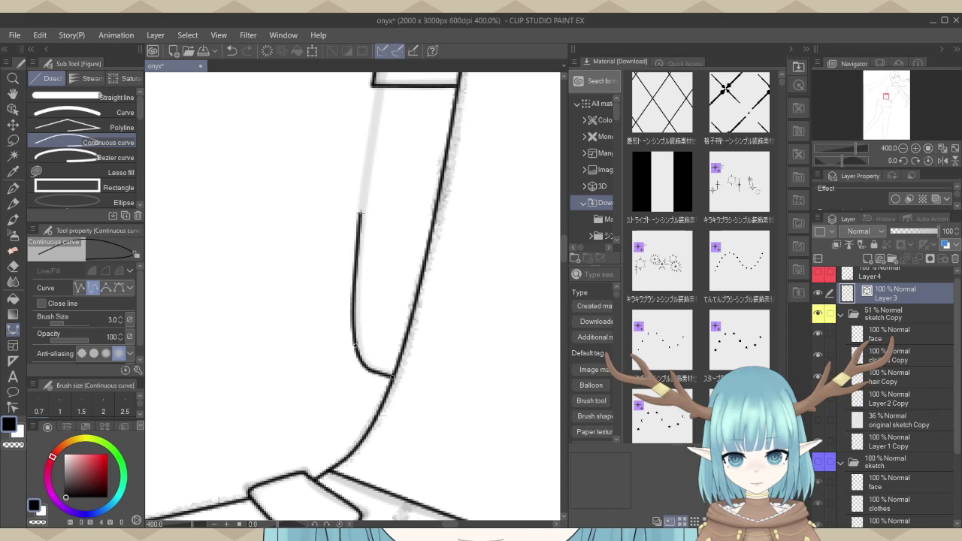
pyautogui.click(362, 188)
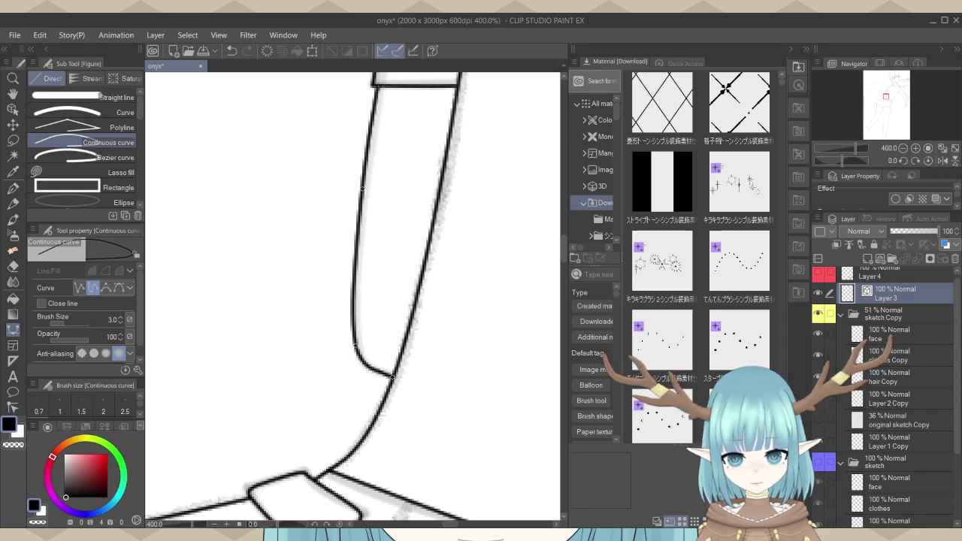
pyautogui.scroll(-2, 233, 378)
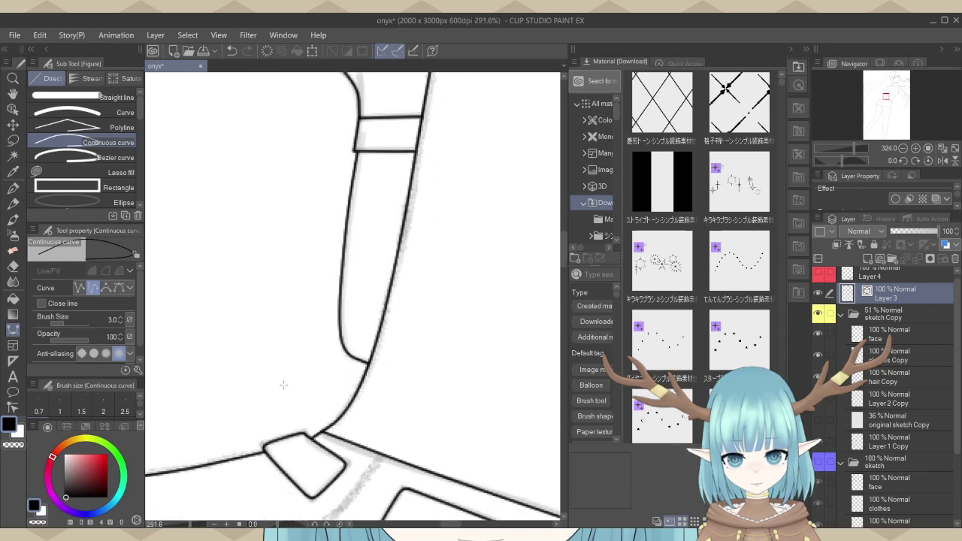
# Look over the arm, torso and whole figure for sketch lines still without ink.
pyautogui.scroll(-3, 233, 378)
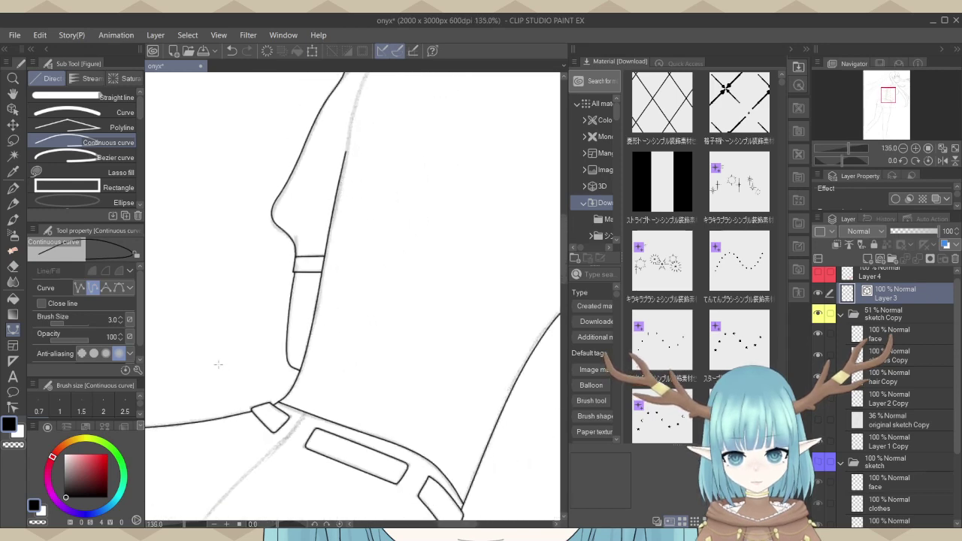
pyautogui.scroll(-2, 218, 365)
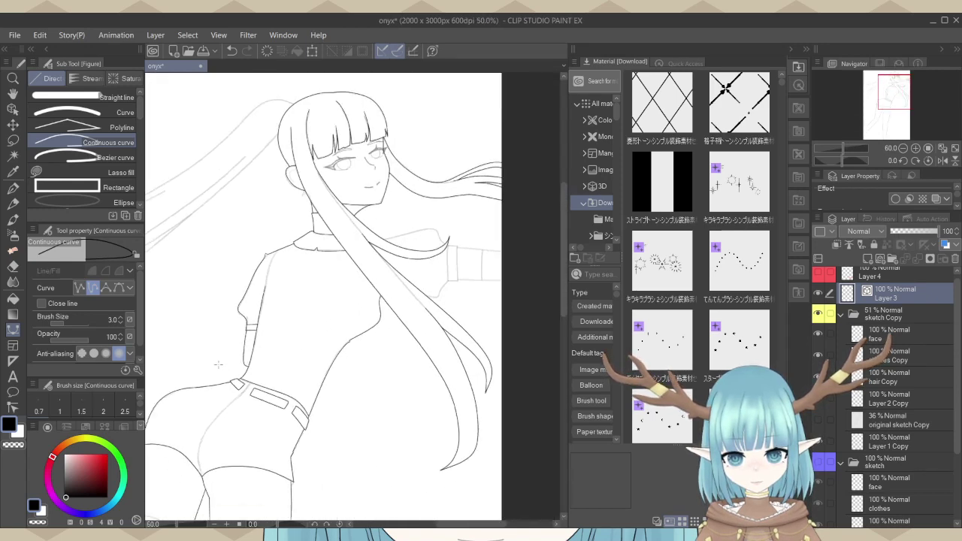
pyautogui.scroll(-1, 418, 275)
pyautogui.scroll(-4, 504, 278)
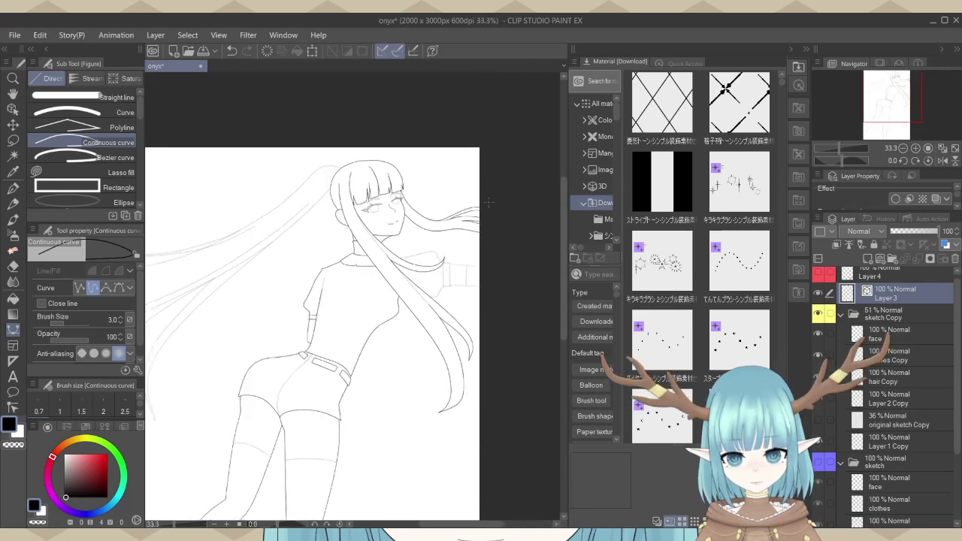
pyautogui.scroll(1, 401, 334)
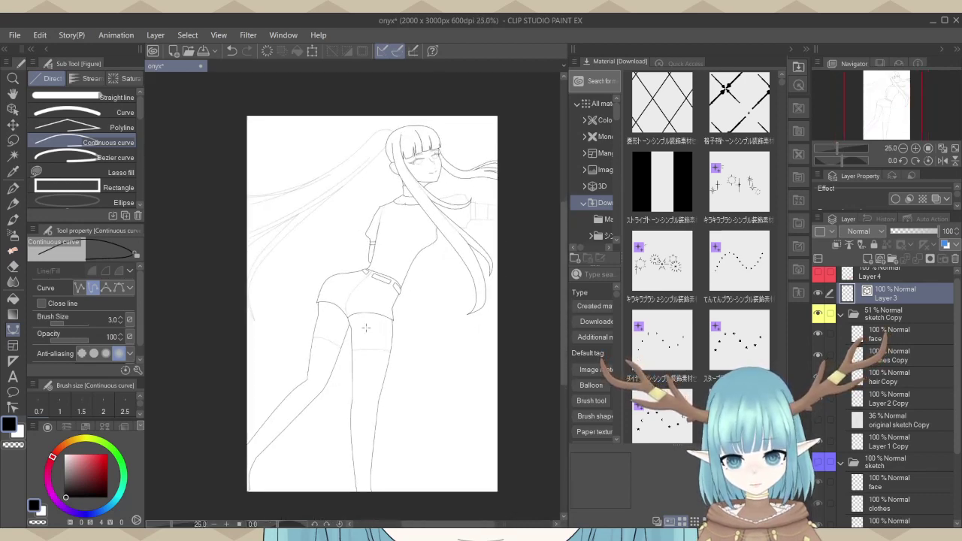
pyautogui.scroll(2, 361, 366)
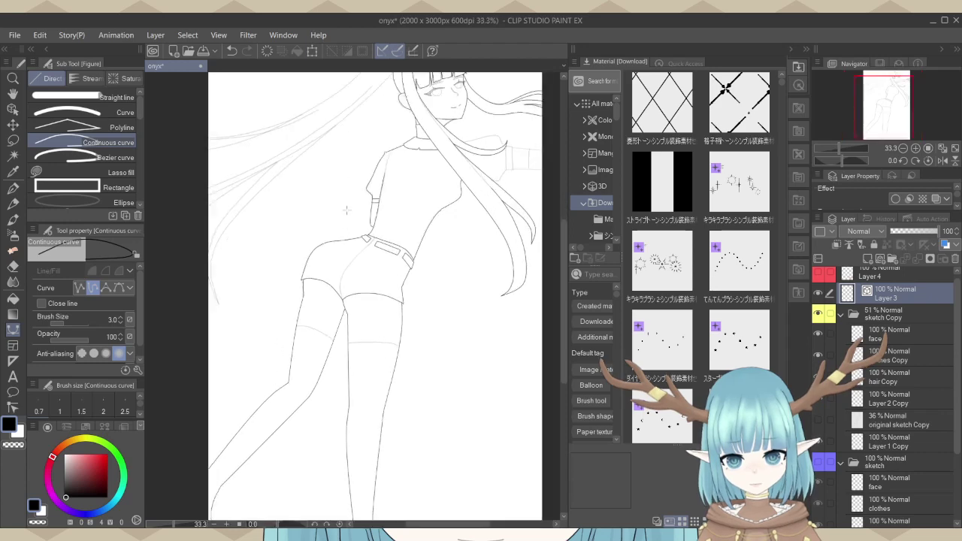
pyautogui.scroll(-1, 390, 239)
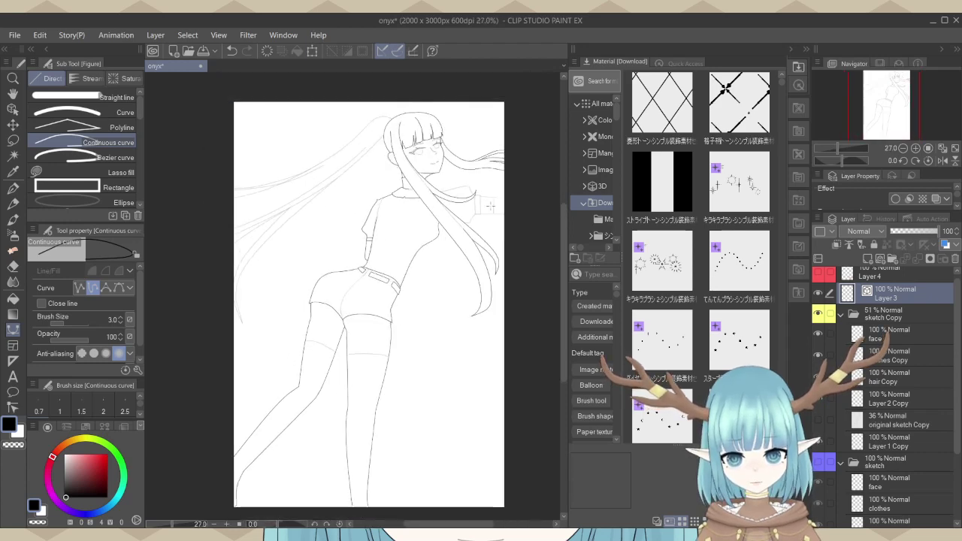
# Ink the band line across the straight leg's thigh with a continuous curve from the inner to the outer leg outline.
pyautogui.scroll(5, 339, 399)
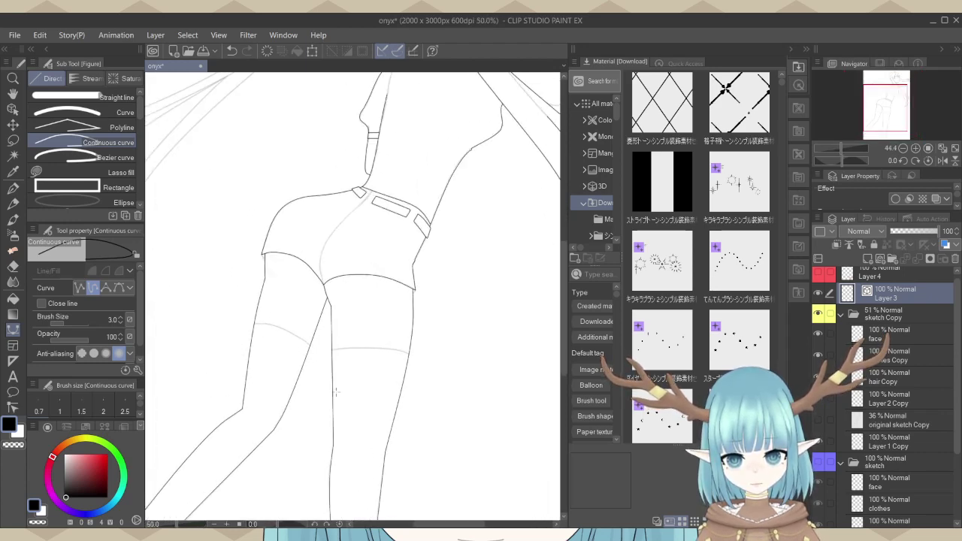
pyautogui.scroll(5, 339, 406)
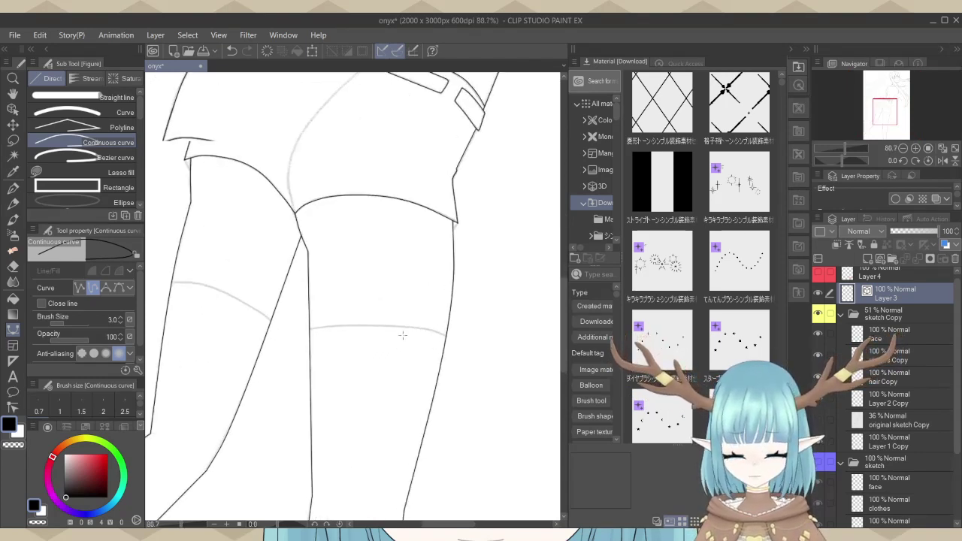
pyautogui.scroll(5, 402, 336)
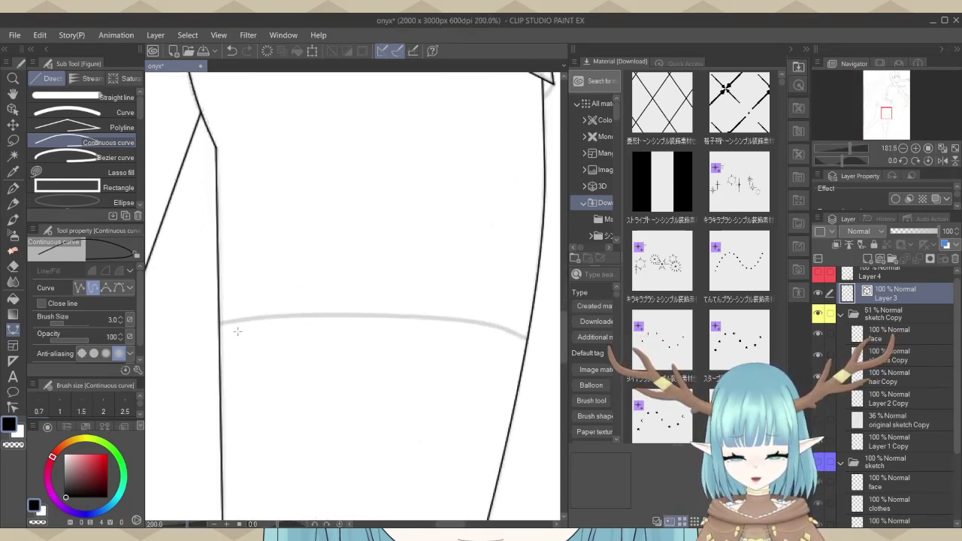
pyautogui.scroll(1, 193, 329)
pyautogui.click(218, 319)
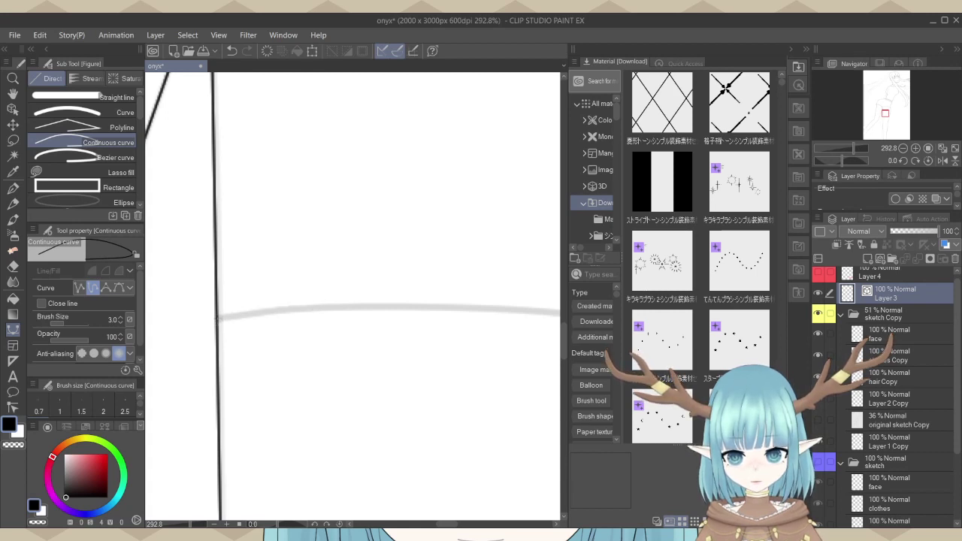
pyautogui.click(321, 308)
pyautogui.scroll(-4, 320, 307)
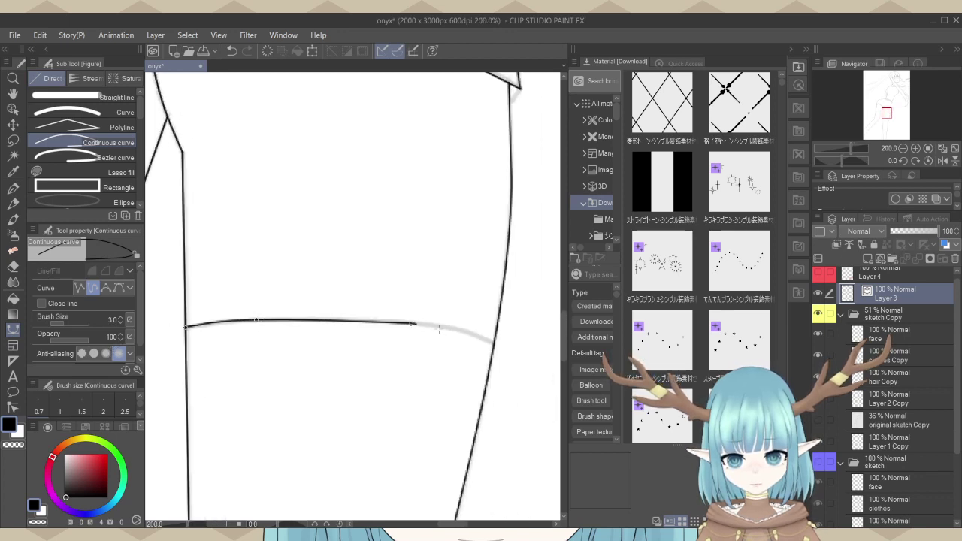
pyautogui.scroll(3, 488, 340)
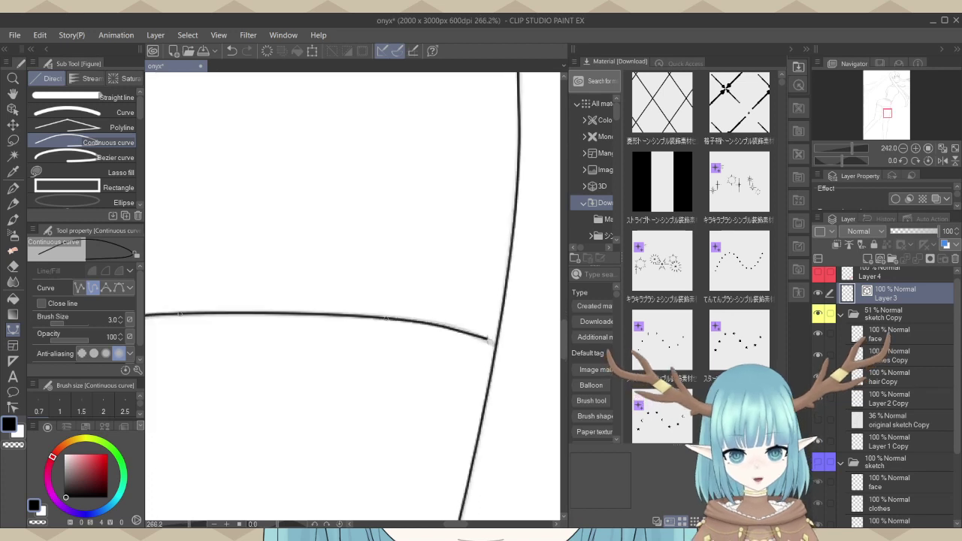
pyautogui.scroll(2, 490, 342)
pyautogui.scroll(1, 490, 342)
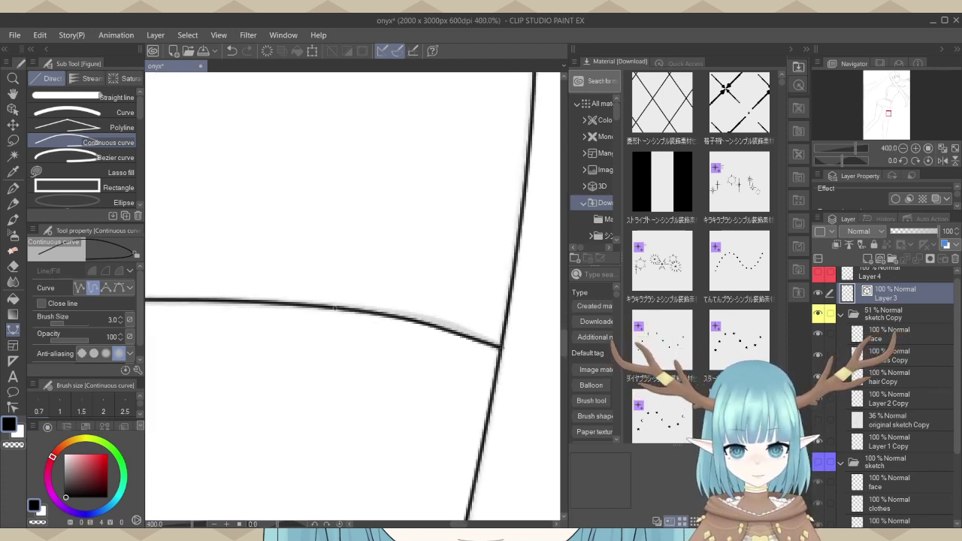
pyautogui.scroll(-4, 500, 347)
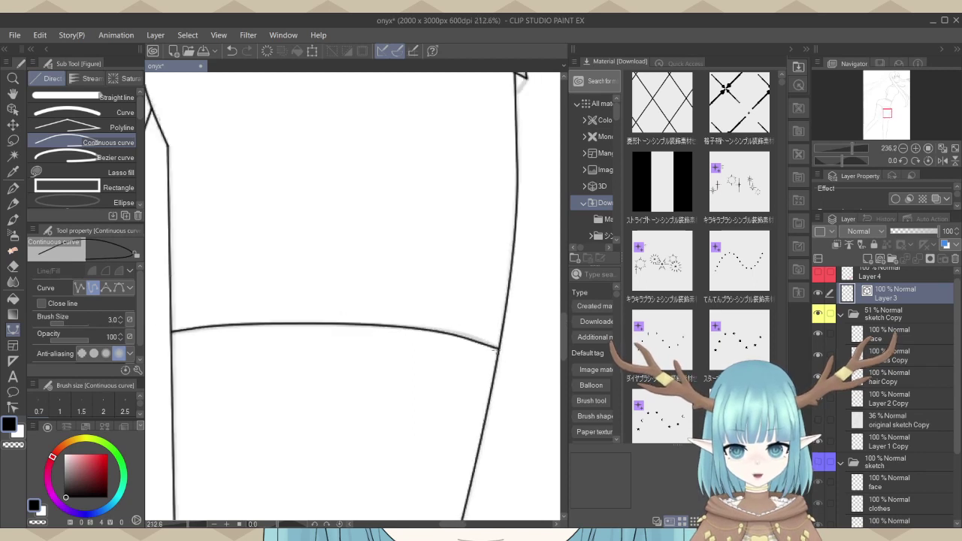
# Ink the band line across the bent leg's thigh with a continuous curve from the outer to the inner leg outline.
pyautogui.scroll(-4, 496, 348)
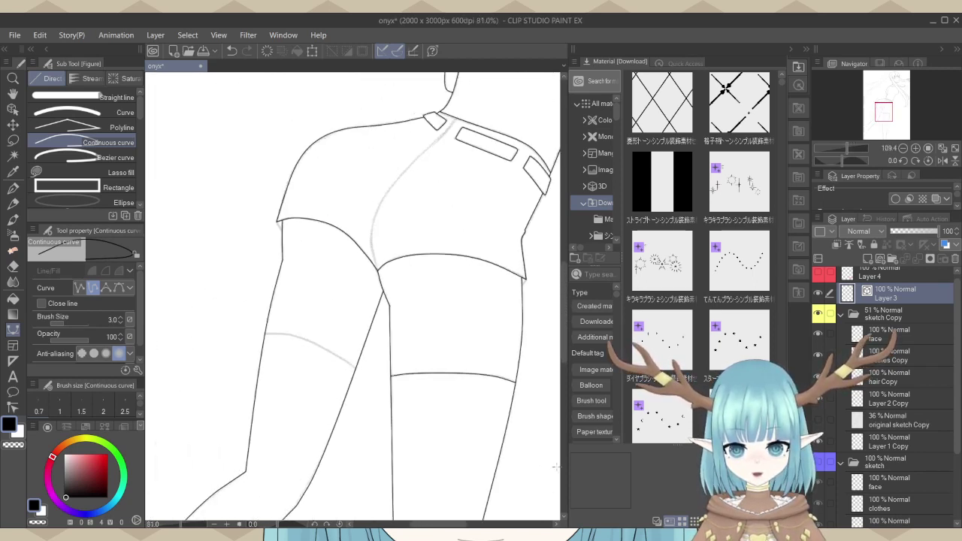
pyautogui.scroll(4, 315, 375)
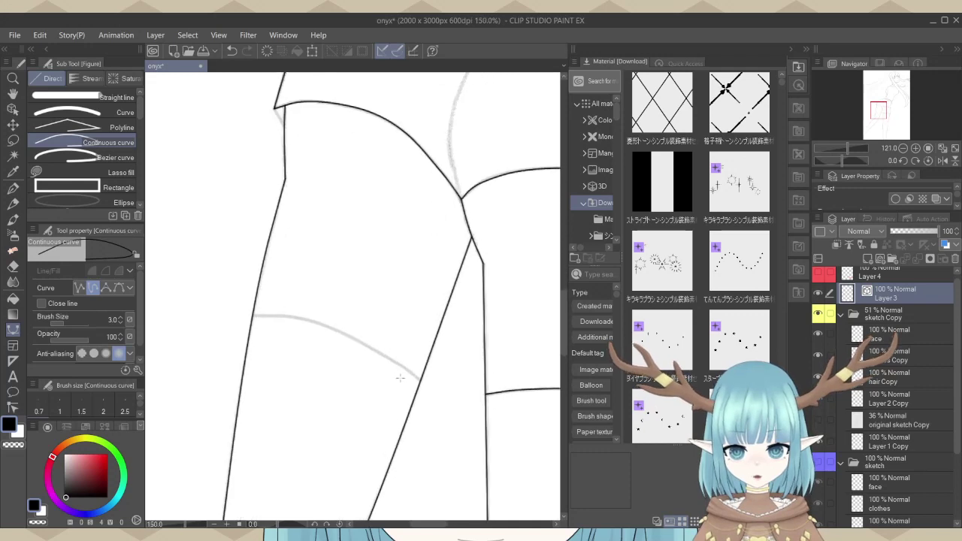
pyautogui.scroll(3, 404, 374)
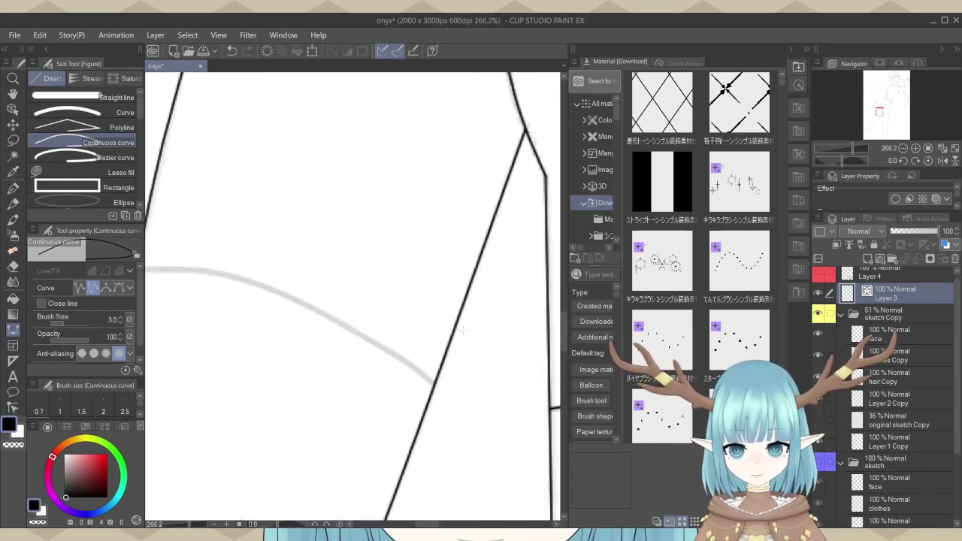
pyautogui.scroll(2, 463, 329)
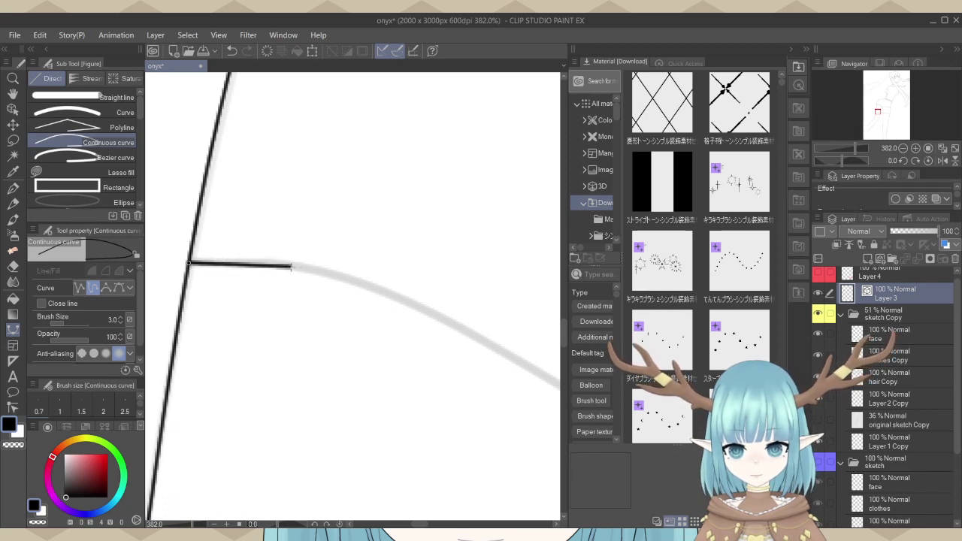
pyautogui.click(291, 266)
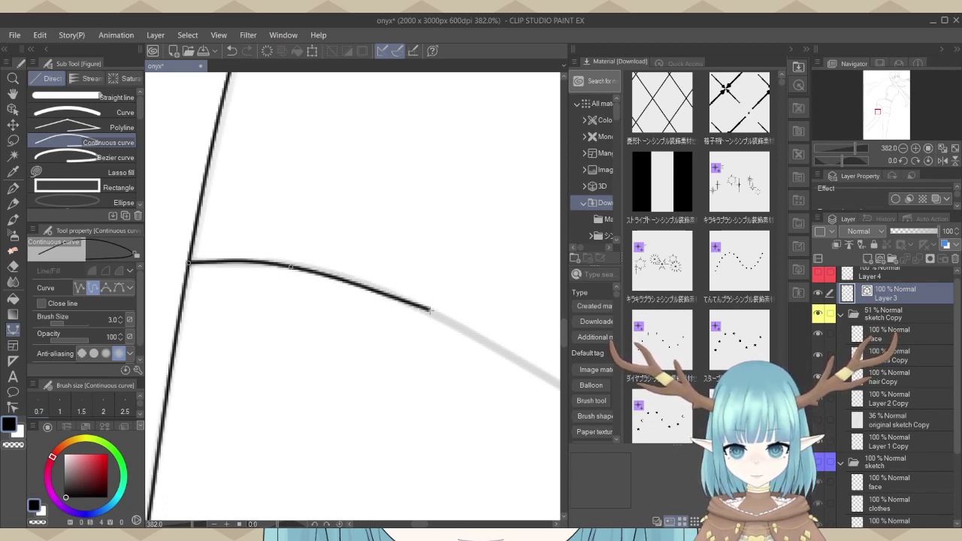
pyautogui.click(430, 310)
pyautogui.scroll(-1, 244, 296)
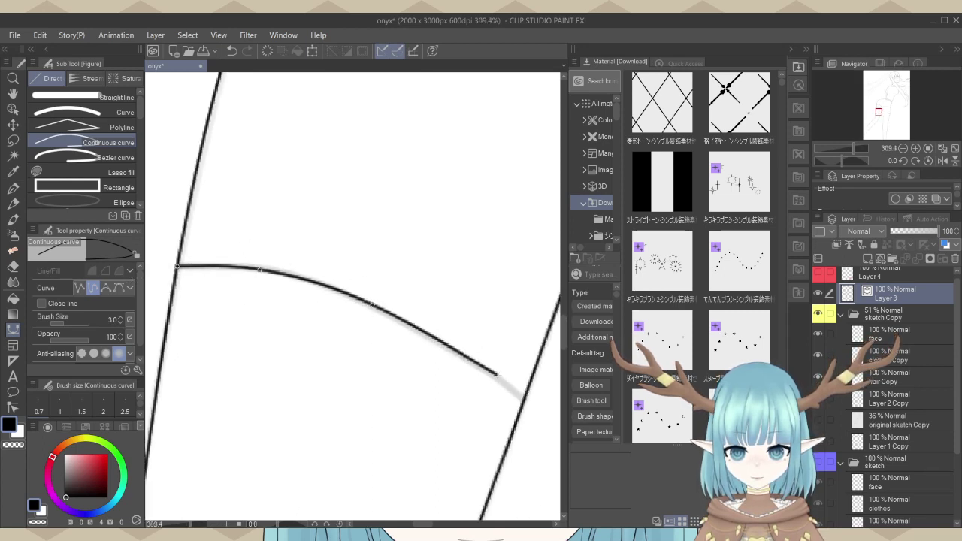
pyautogui.click(496, 373)
pyautogui.scroll(-1, 338, 339)
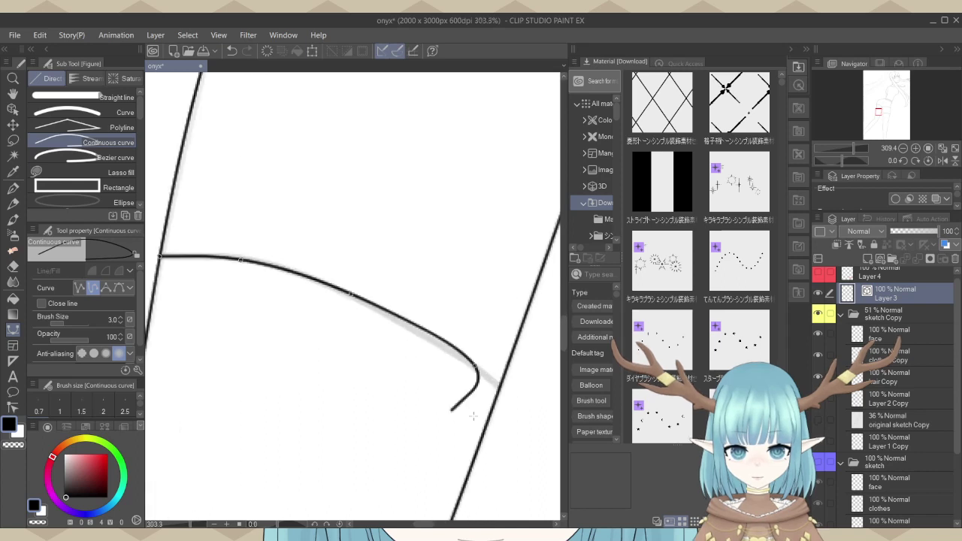
pyautogui.scroll(4, 443, 368)
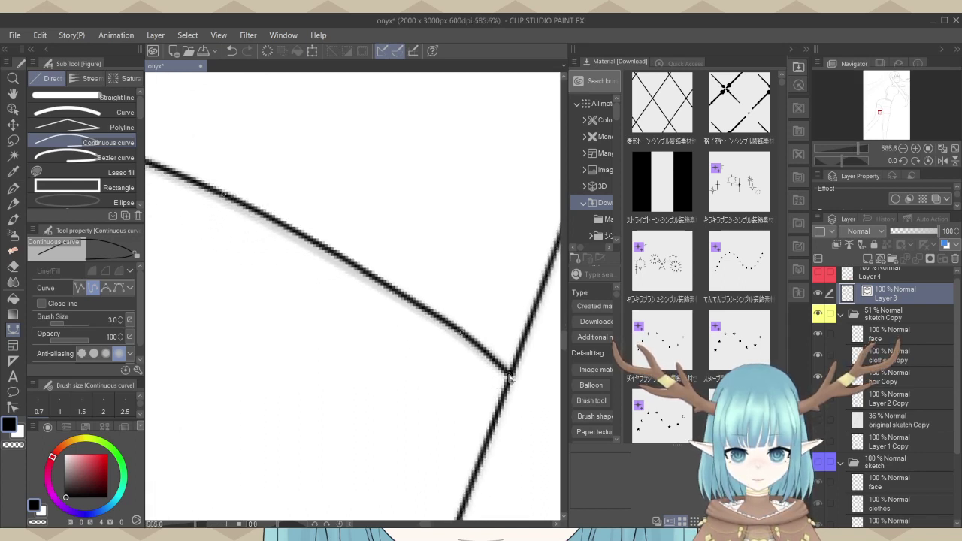
pyautogui.scroll(-6, 392, 416)
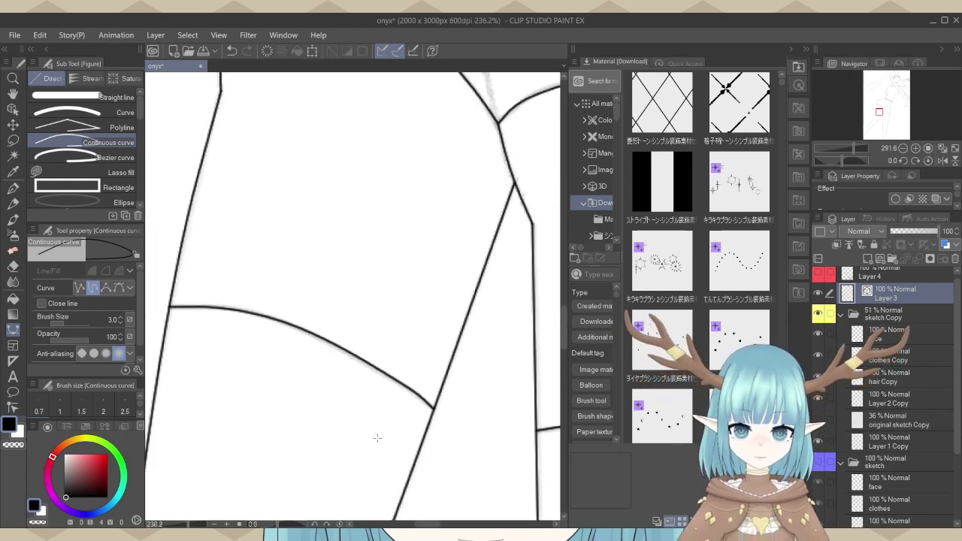
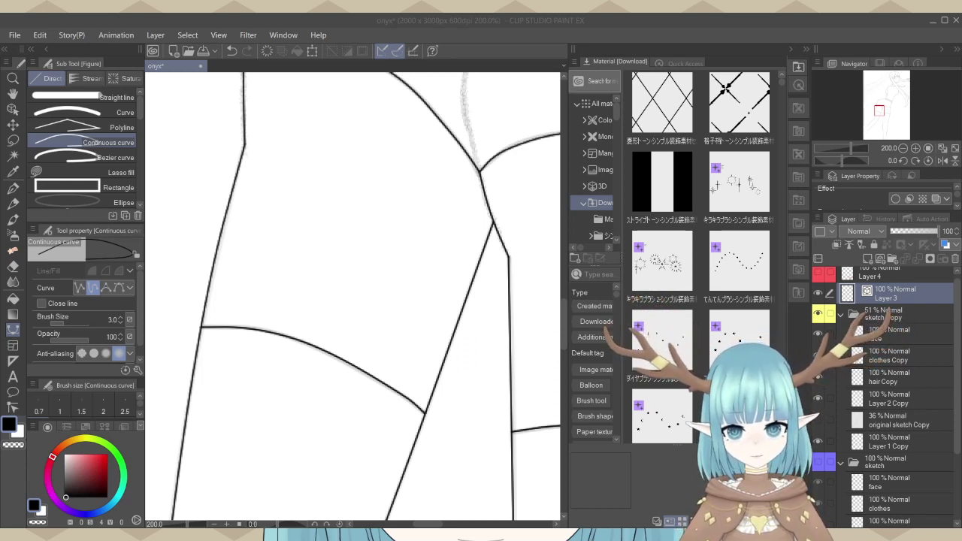
# Ink the short underside edge of the shorts hem from its outer corner down to the bent leg's outline.
pyautogui.scroll(-5, 240, 389)
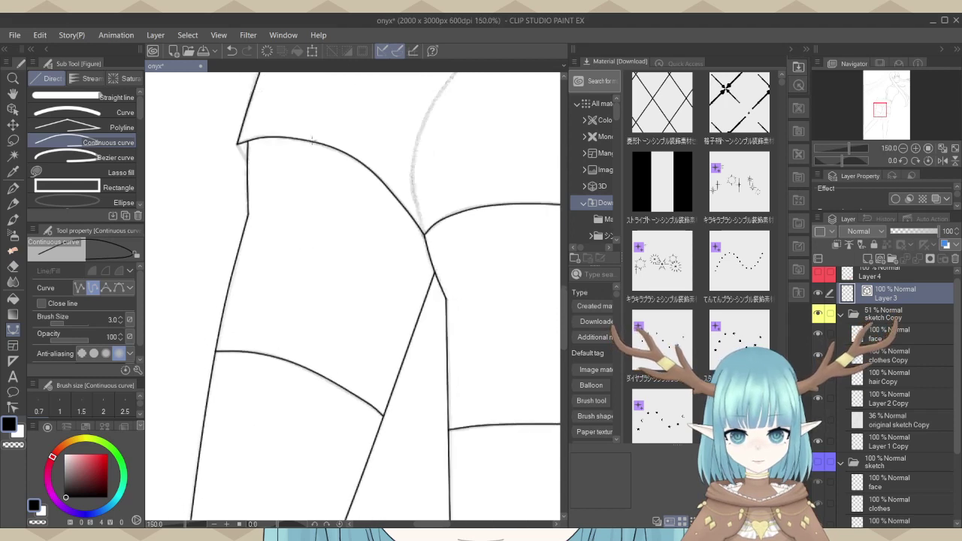
pyautogui.scroll(6, 222, 218)
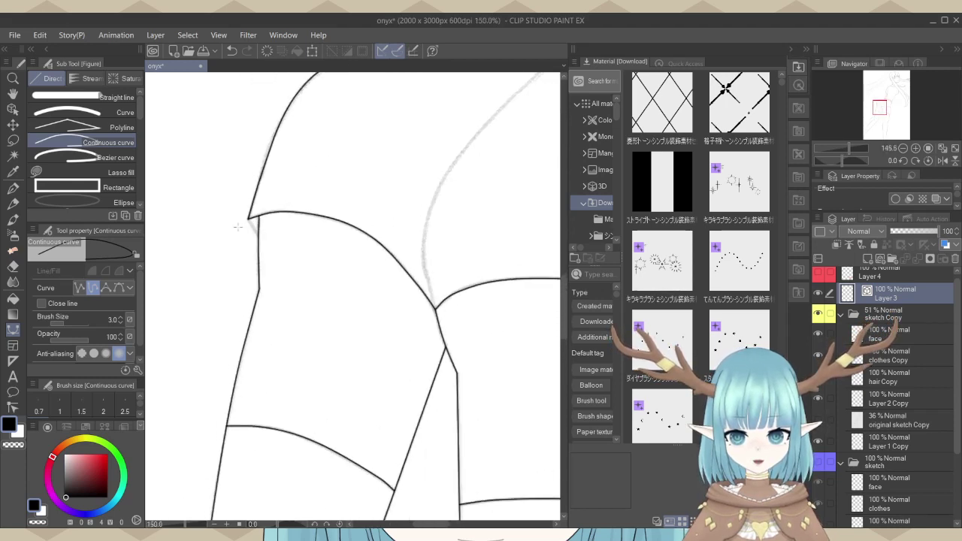
pyautogui.scroll(5, 225, 216)
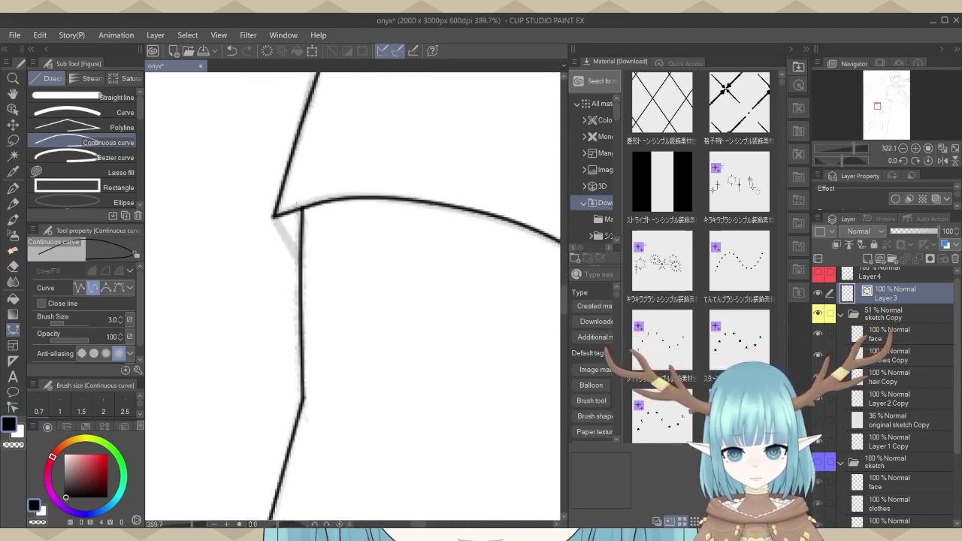
pyautogui.scroll(3, 271, 218)
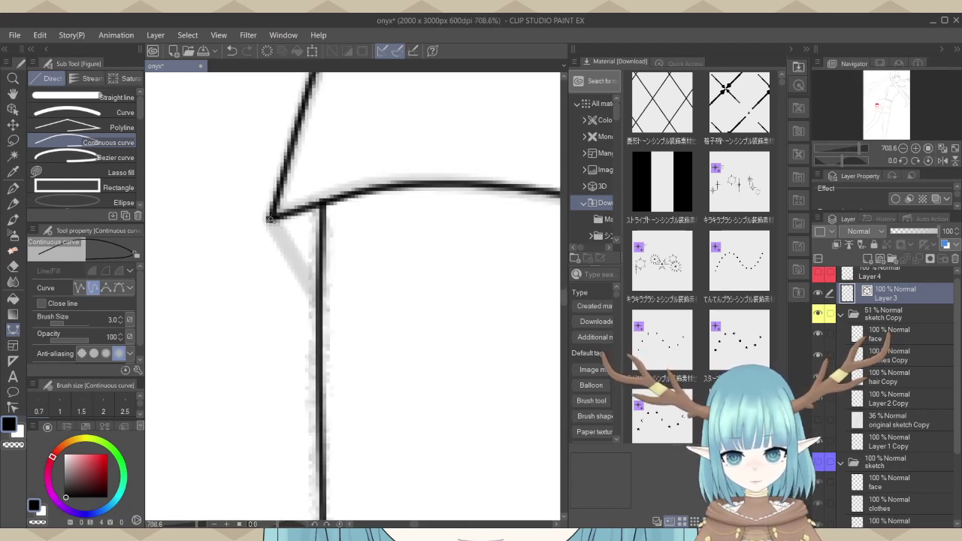
pyautogui.moveTo(271, 218)
pyautogui.mouseDown()
pyautogui.moveTo(319, 293)
pyautogui.moveTo(304, 275)
pyautogui.mouseUp()
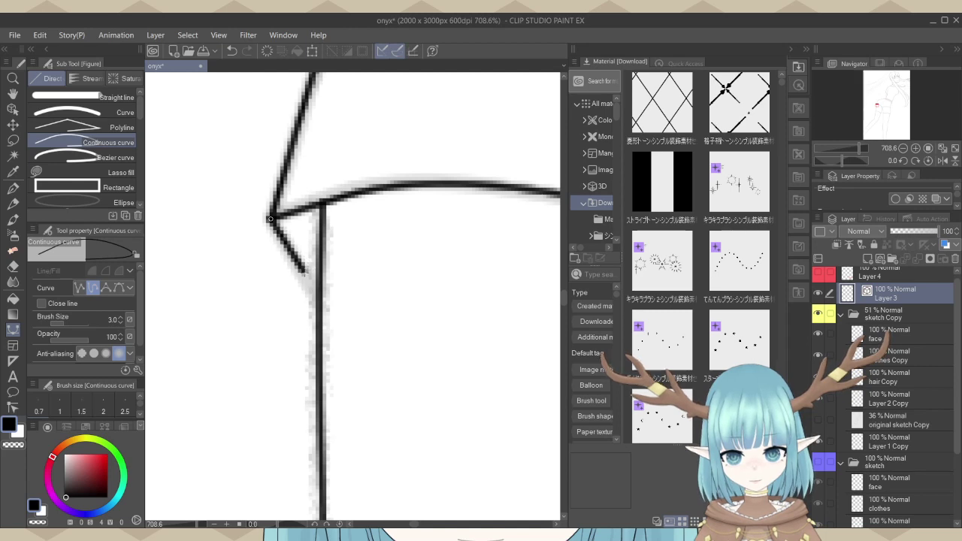
pyautogui.click(304, 272)
pyautogui.scroll(2, 321, 291)
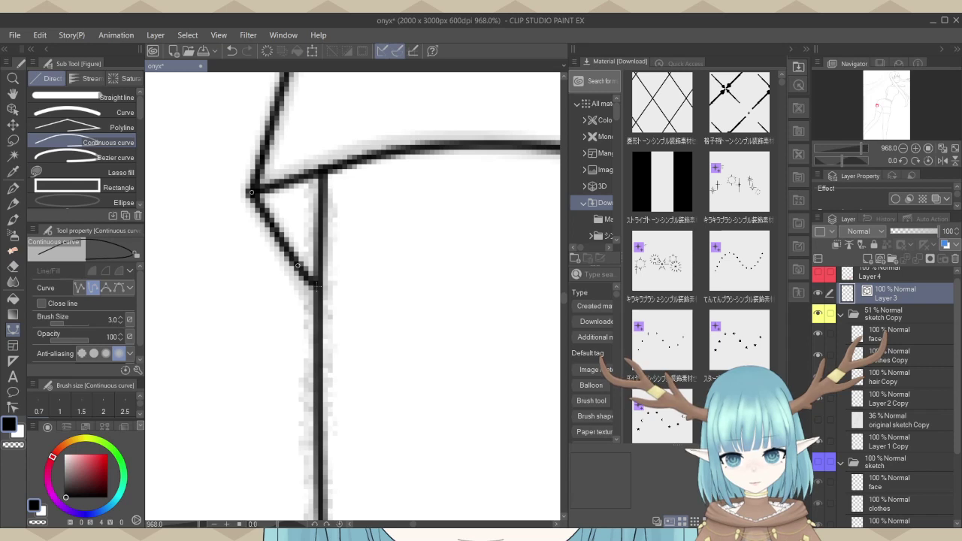
pyautogui.scroll(-6, 183, 338)
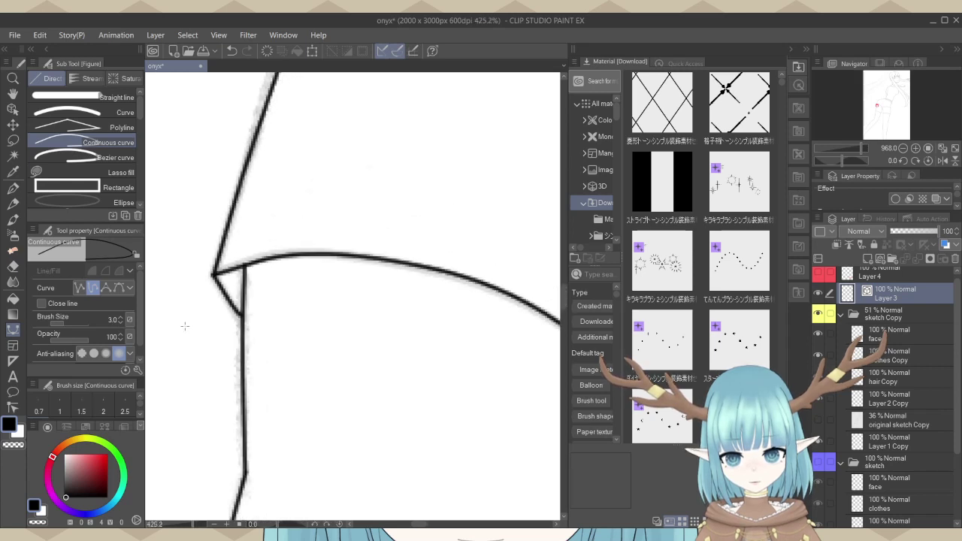
pyautogui.scroll(-5, 179, 325)
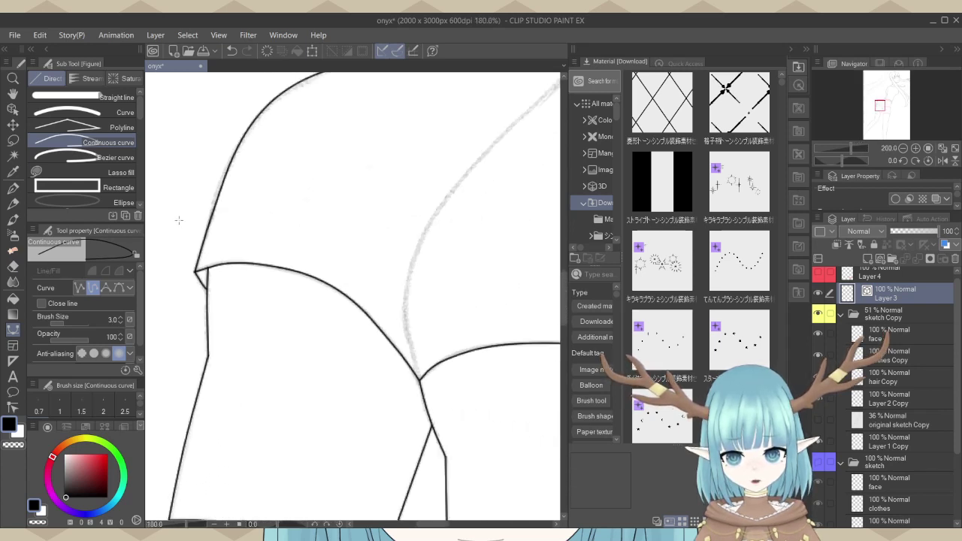
# Ink the short underside edge of the shorts hem from its outer corner down to the straight leg's outline.
pyautogui.scroll(-3, 248, 298)
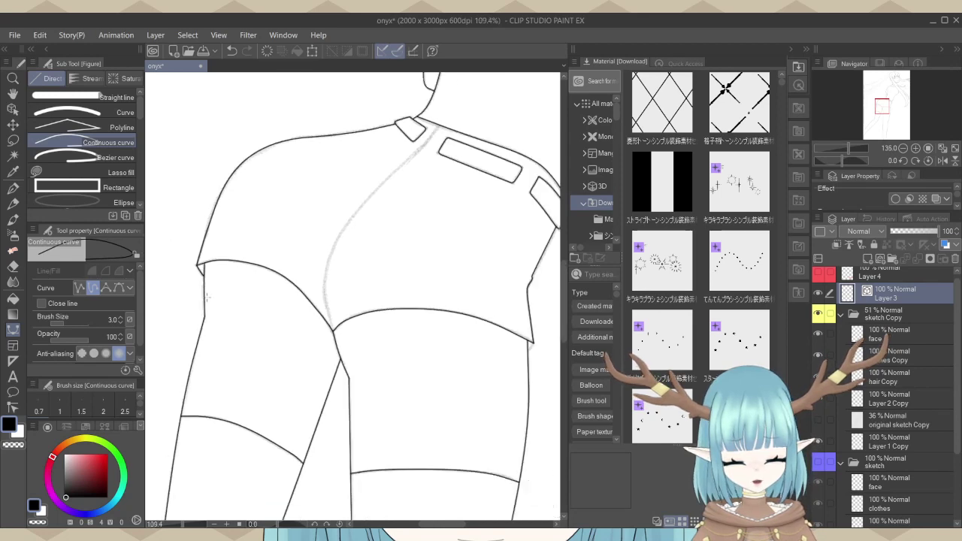
pyautogui.scroll(5, 376, 343)
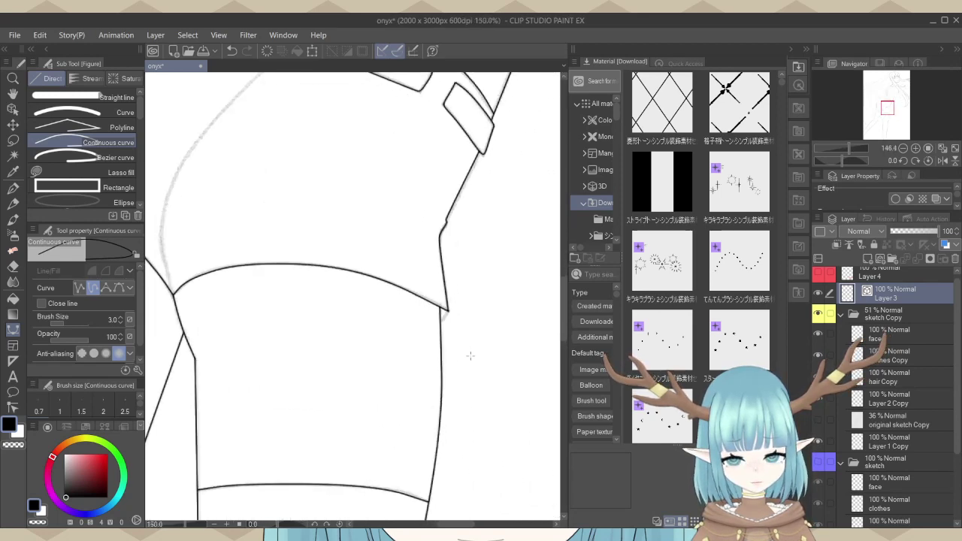
pyautogui.scroll(4, 447, 328)
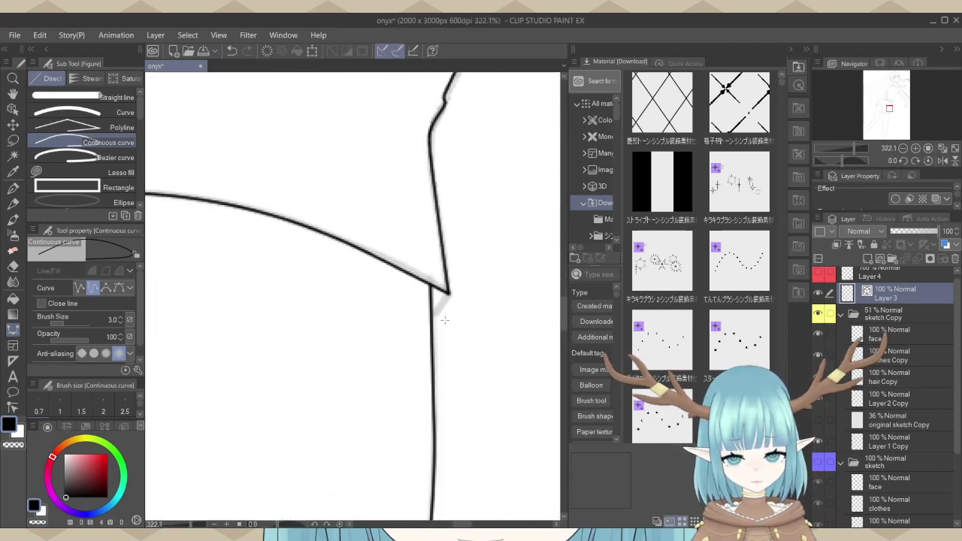
pyautogui.scroll(5, 384, 311)
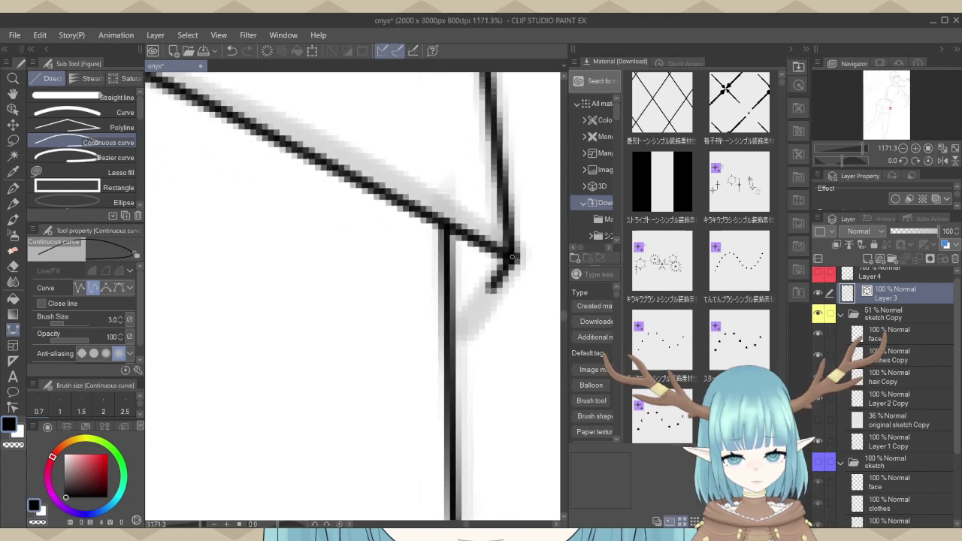
pyautogui.click(484, 293)
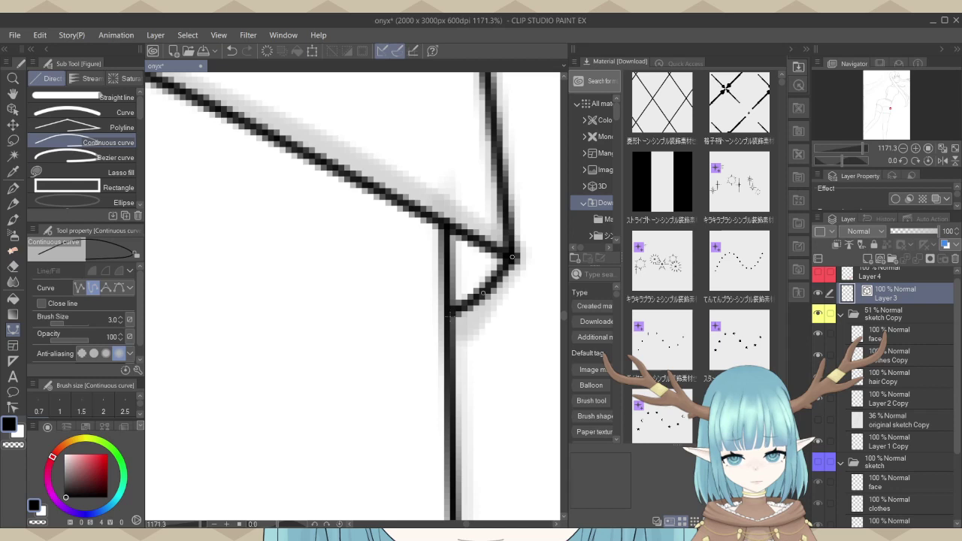
pyautogui.scroll(-6, 453, 321)
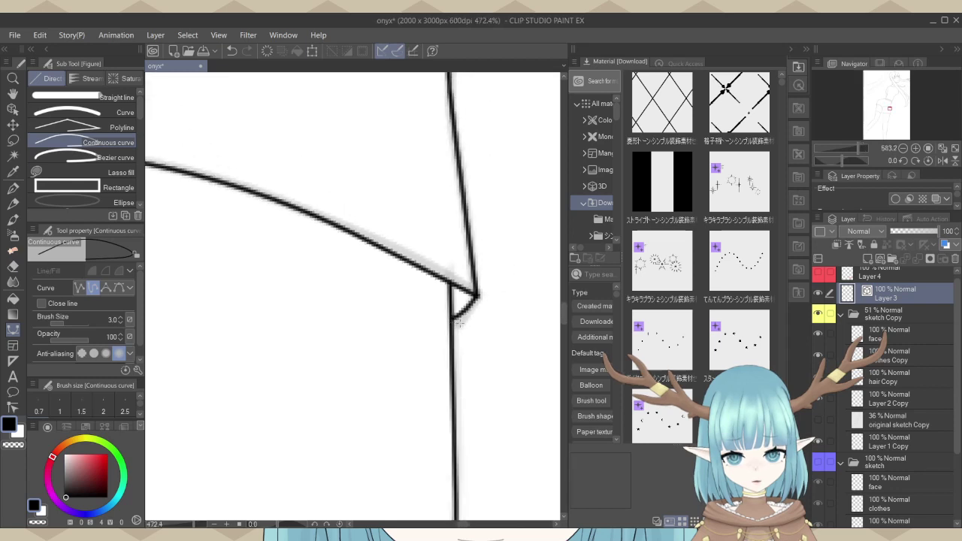
# Toggle the visibility of the sketch Copy folder to check the whole figure's line art without the sketch.
pyautogui.scroll(-5, 480, 422)
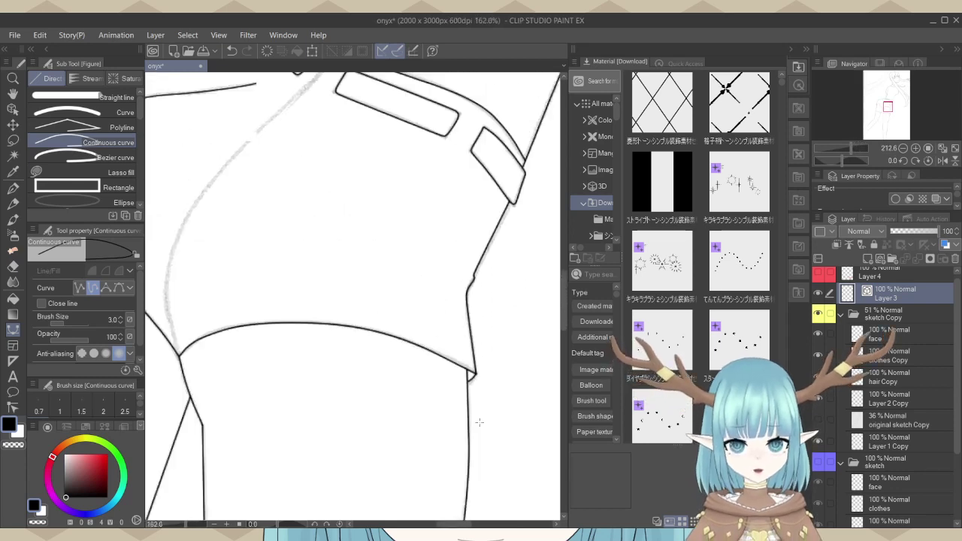
pyautogui.scroll(-4, 483, 418)
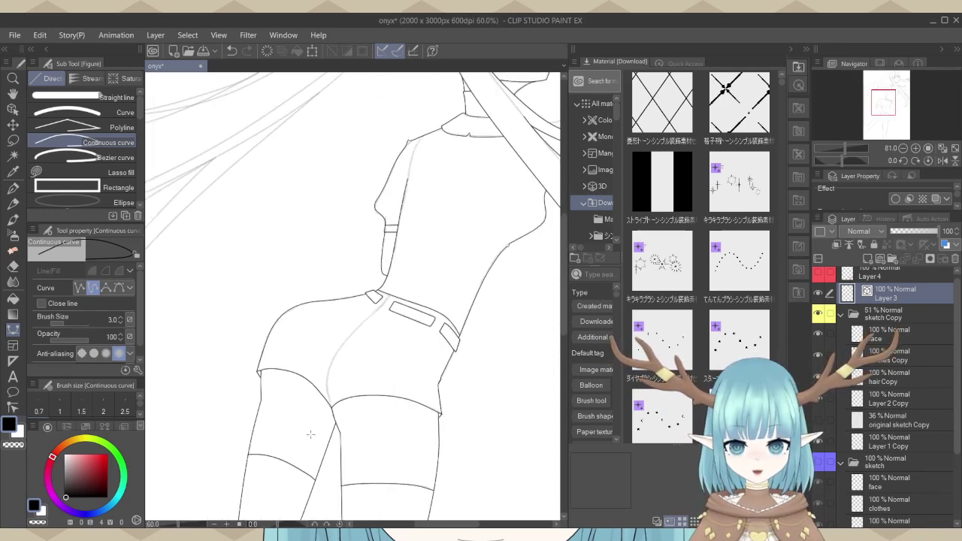
pyautogui.scroll(-3, 473, 161)
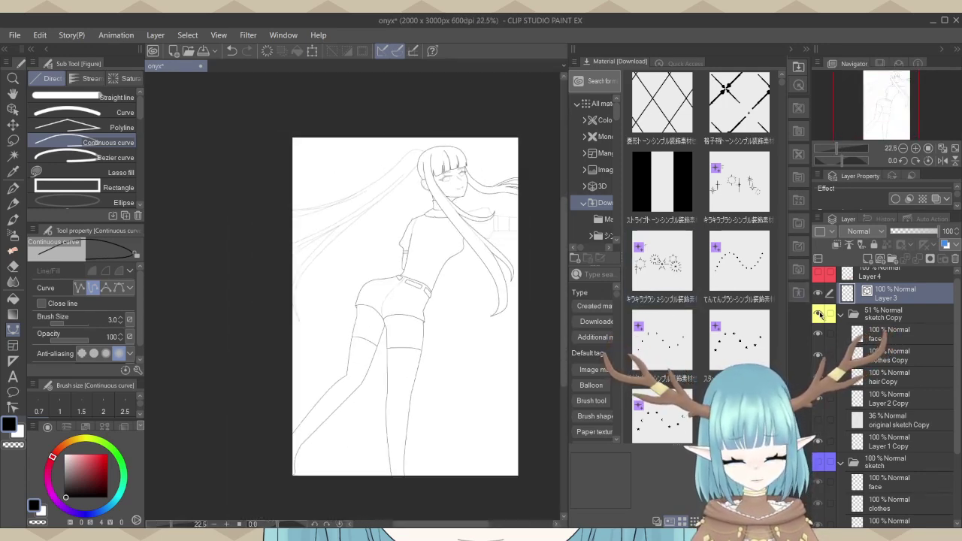
pyautogui.click(820, 314)
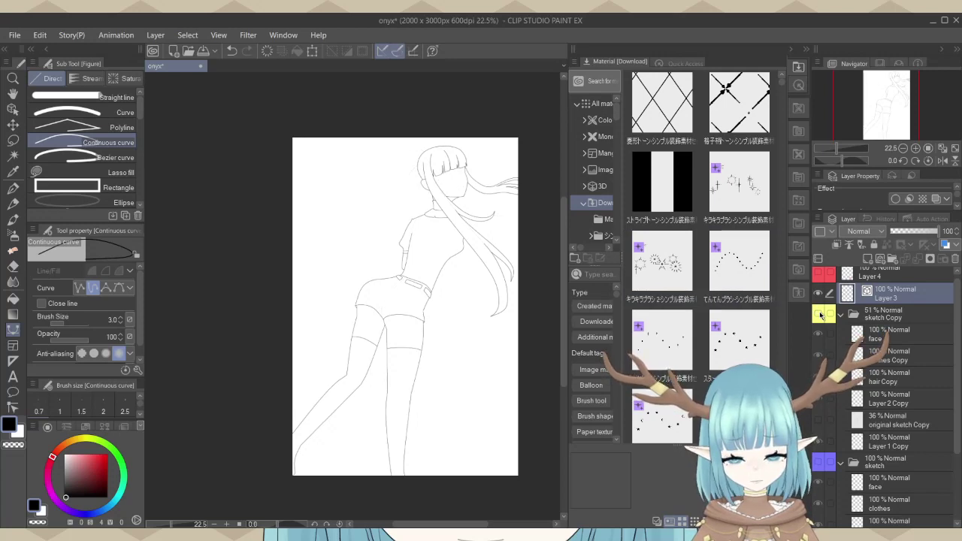
# Ink the upper outline of the outstretched arm's puffed sleeve with a continuous curve, starting and ending on the curved hair strand.
pyautogui.scroll(4, 463, 218)
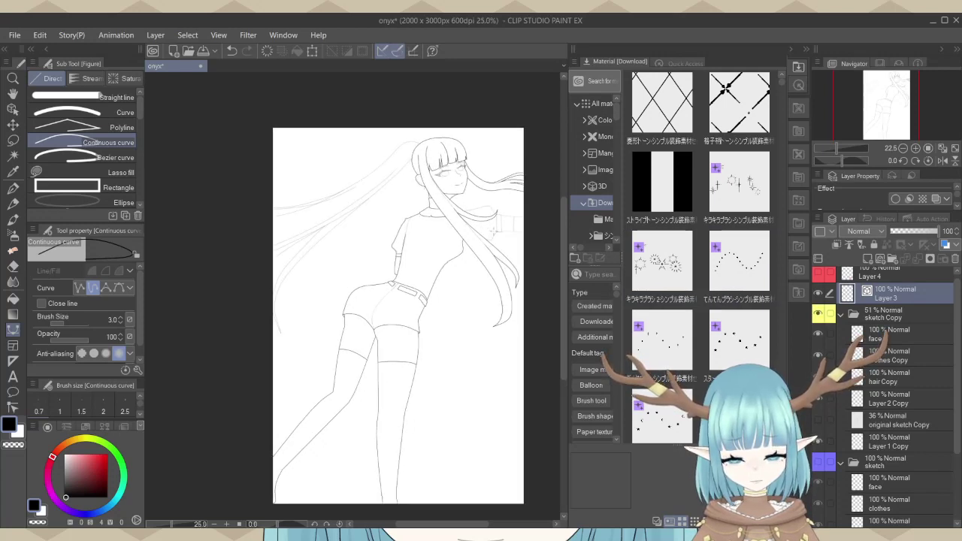
pyautogui.scroll(4, 514, 198)
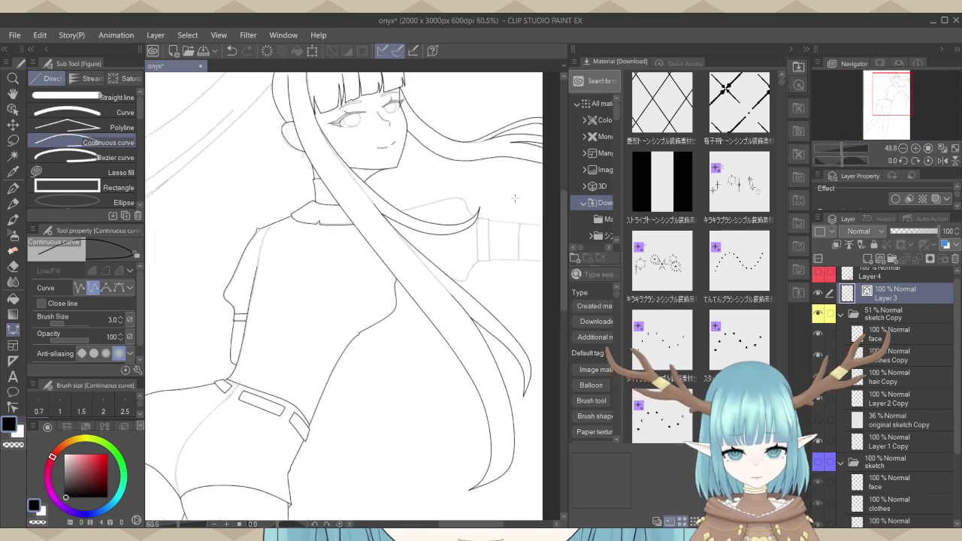
pyautogui.scroll(4, 514, 198)
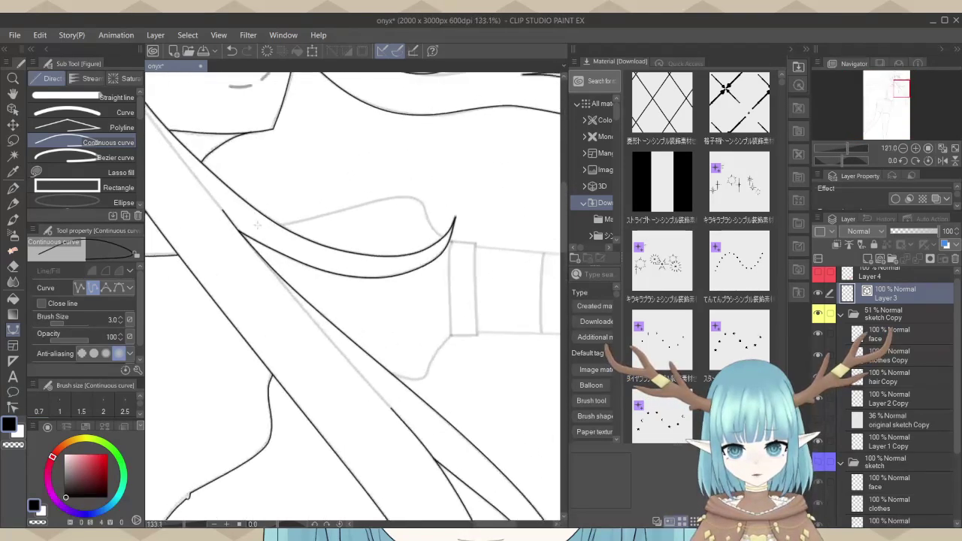
pyautogui.scroll(3, 325, 212)
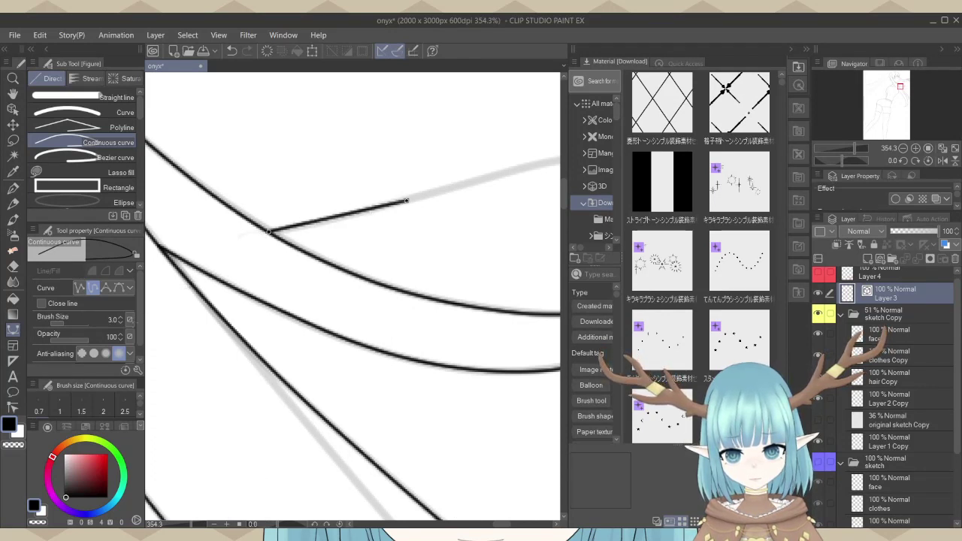
pyautogui.scroll(-1, 409, 200)
pyautogui.click(332, 234)
pyautogui.scroll(1, 332, 233)
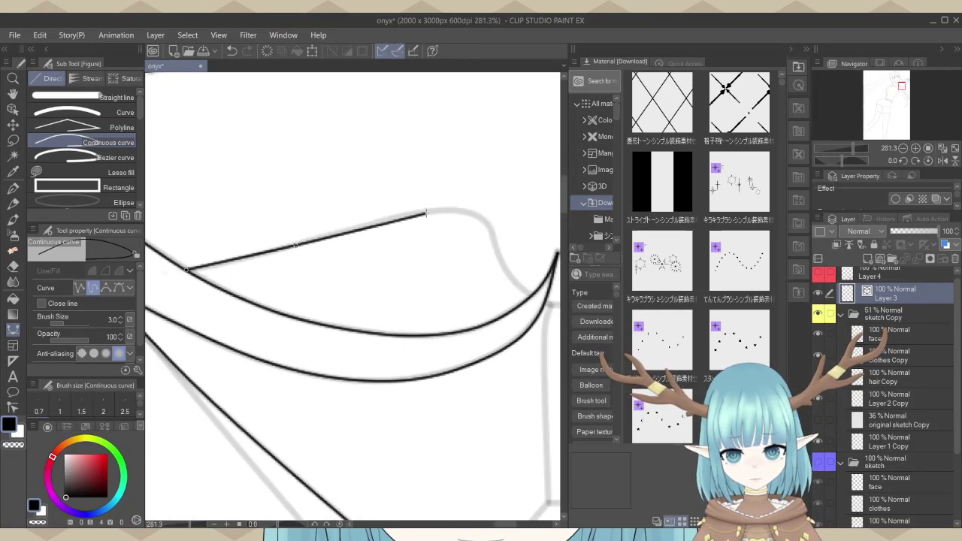
pyautogui.click(427, 212)
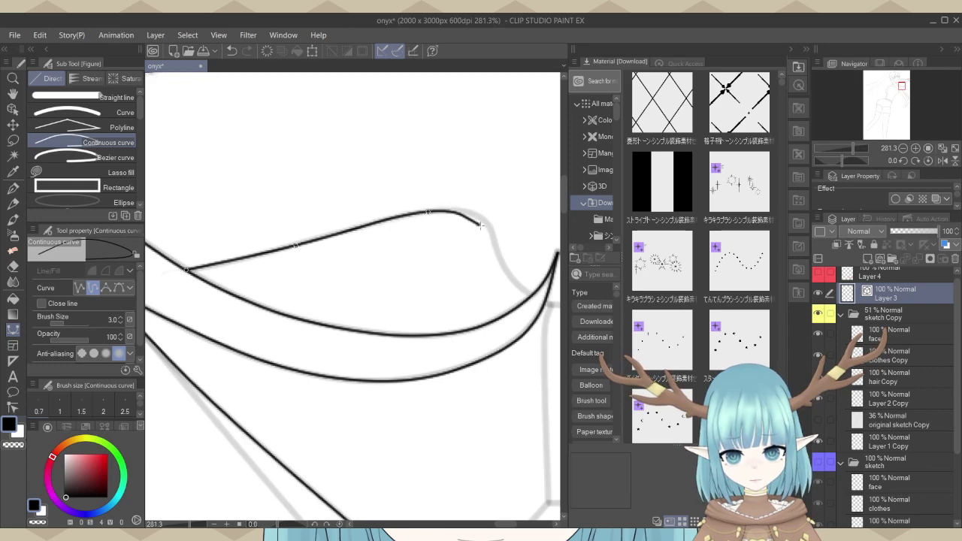
pyautogui.click(490, 227)
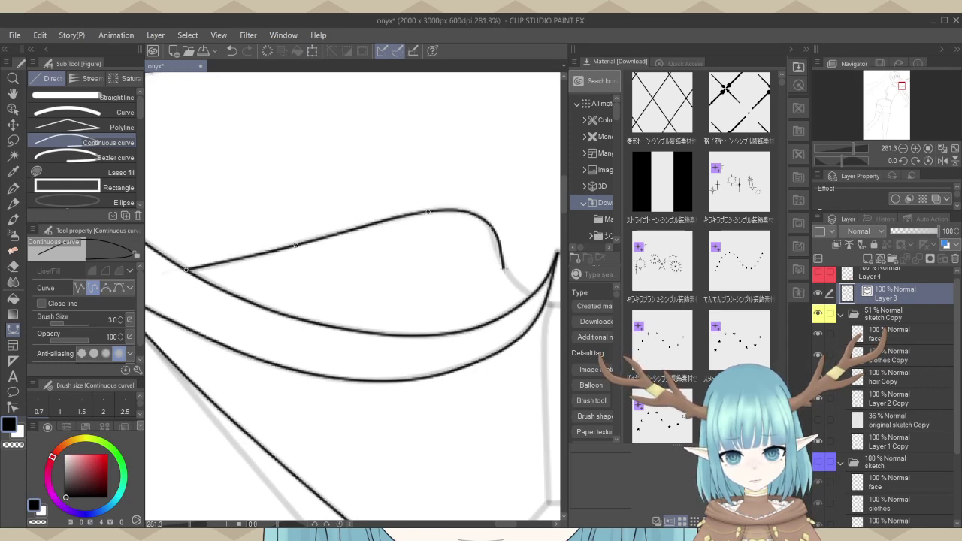
pyautogui.click(502, 268)
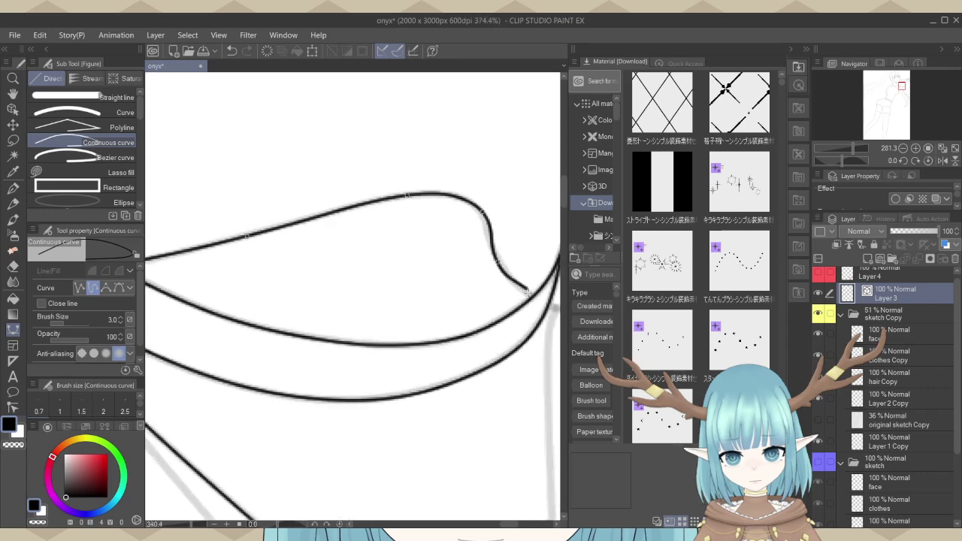
pyautogui.scroll(2, 529, 293)
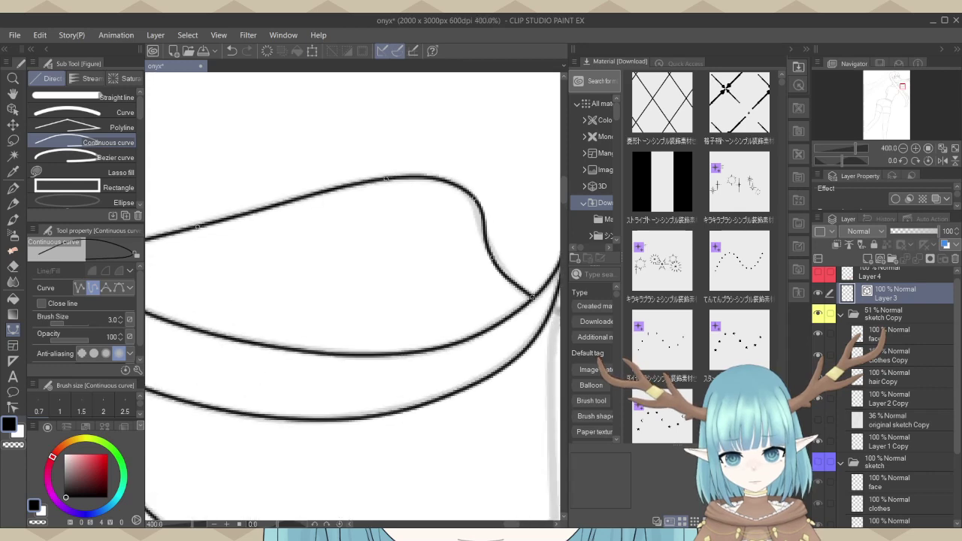
# Ink the sleeve cuff's upper, outer and lower edges from the hair strand around to the cuff's lower inner corner.
pyautogui.scroll(-4, 432, 283)
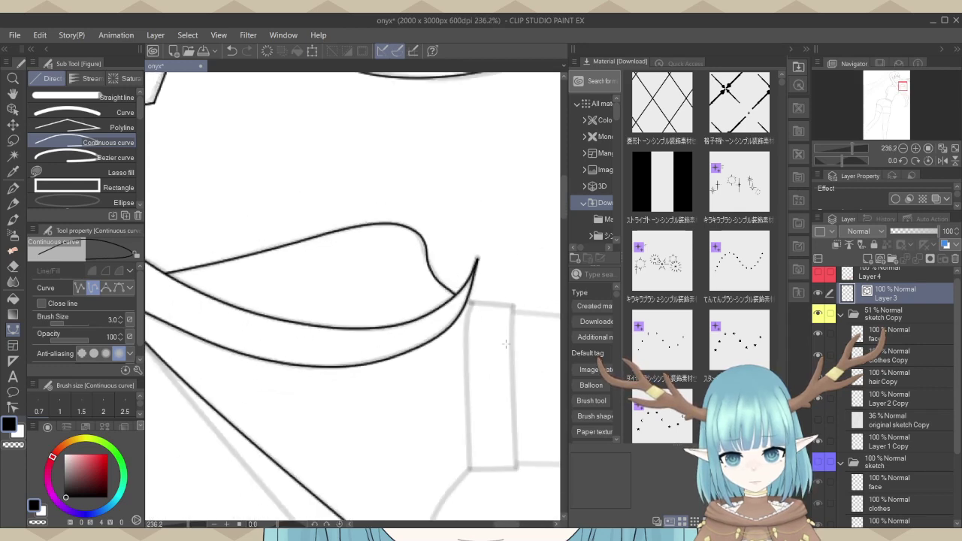
pyautogui.scroll(2, 500, 345)
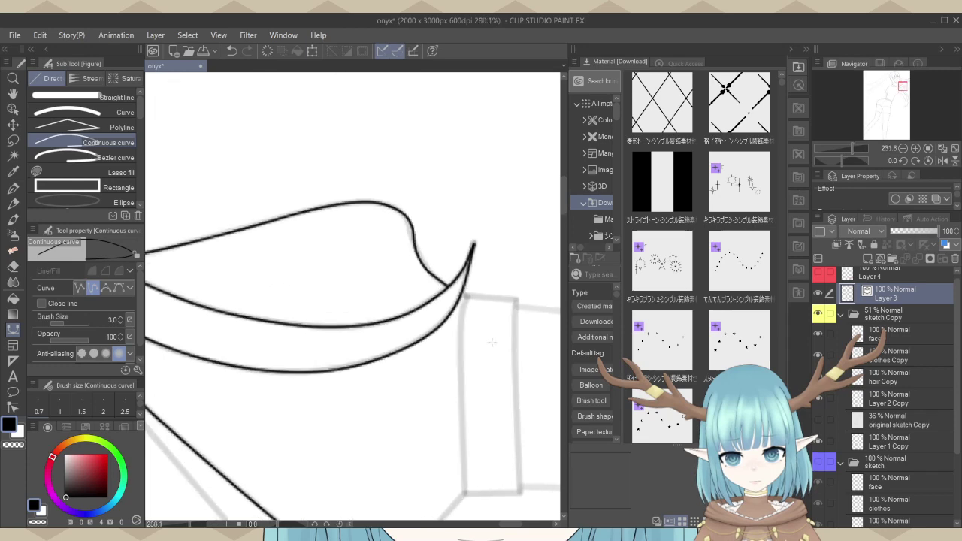
pyautogui.scroll(1, 477, 321)
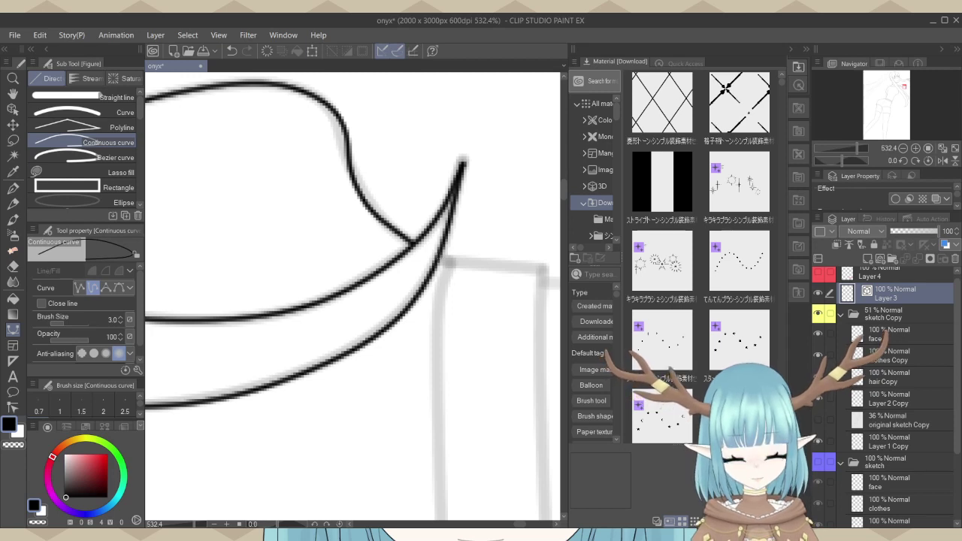
pyautogui.click(438, 257)
pyautogui.scroll(-1, 241, 275)
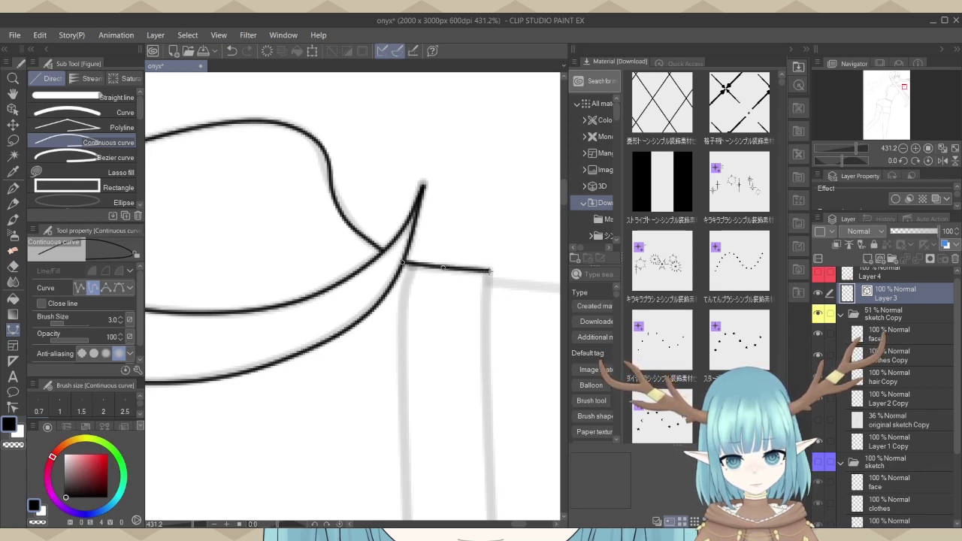
pyautogui.click(487, 272)
pyautogui.scroll(-1, 487, 272)
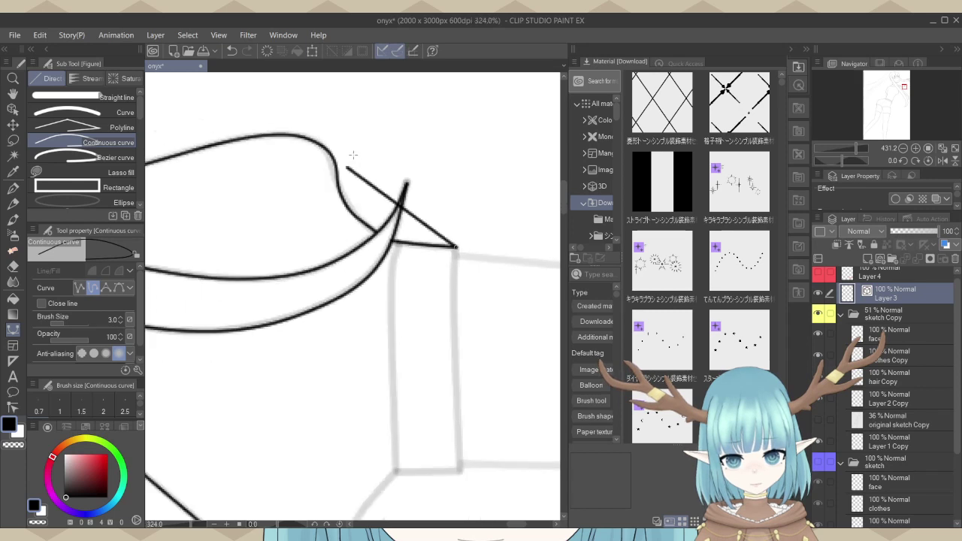
pyautogui.scroll(1, 445, 315)
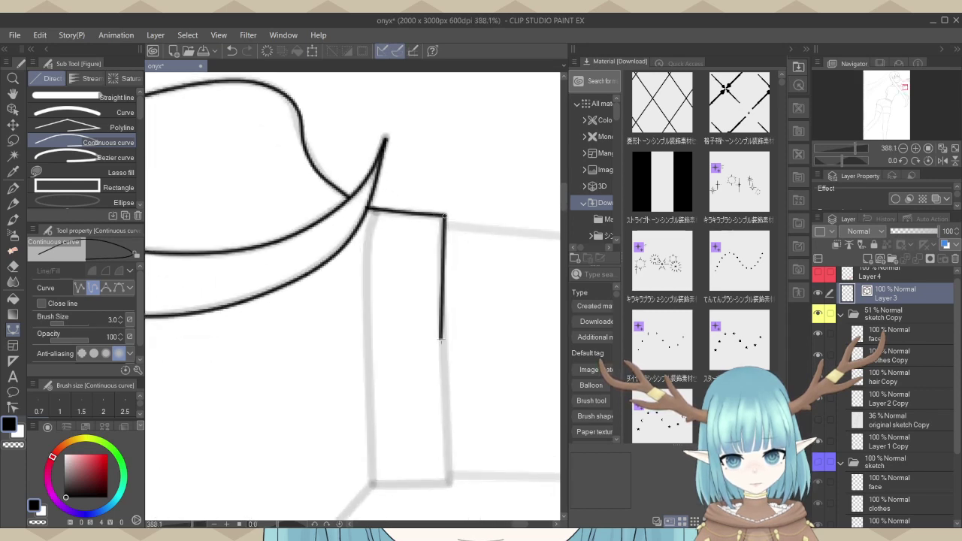
pyautogui.scroll(3, 450, 472)
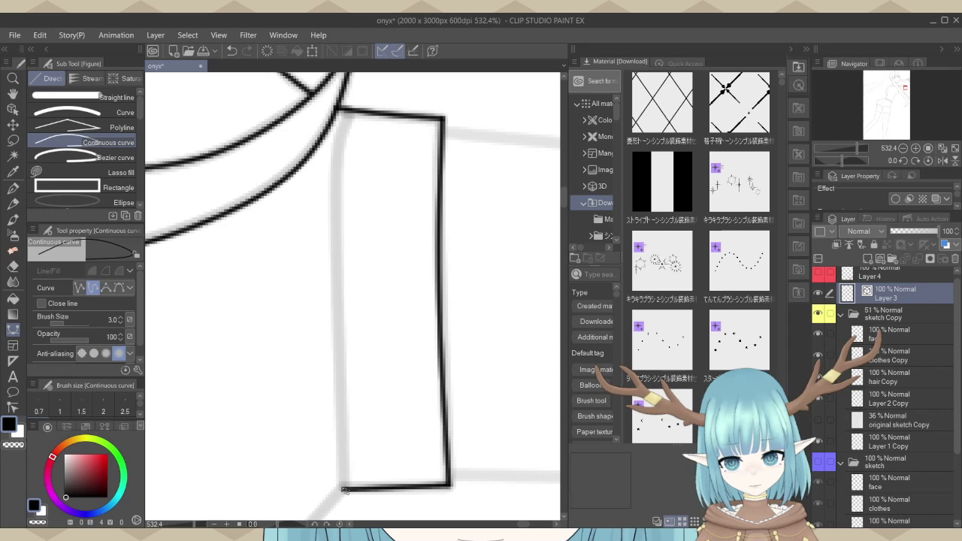
# Ink the lower outline of the puffed sleeve with a continuous curve from the cuff's lower inner corner to the long hair strand.
pyautogui.scroll(-5, 476, 279)
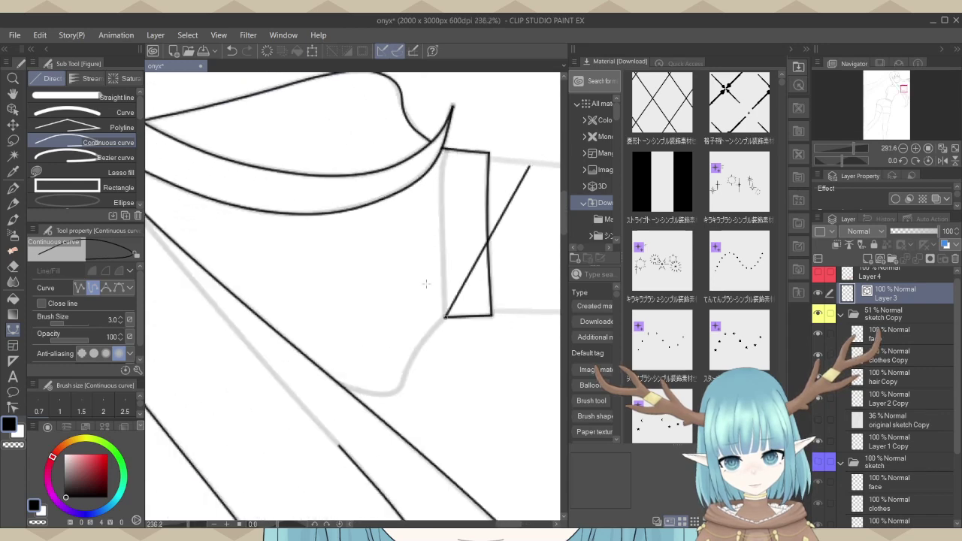
pyautogui.scroll(4, 426, 283)
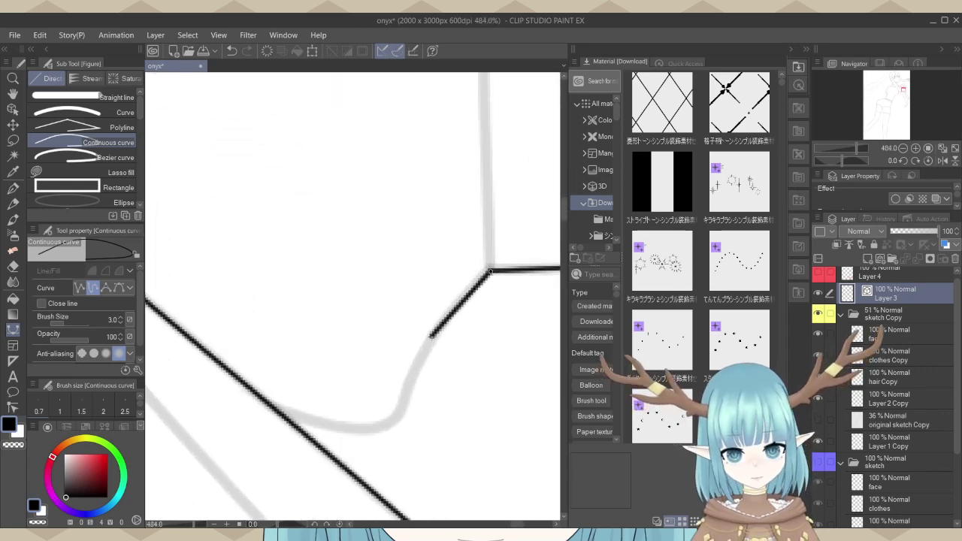
pyautogui.scroll(1, 432, 338)
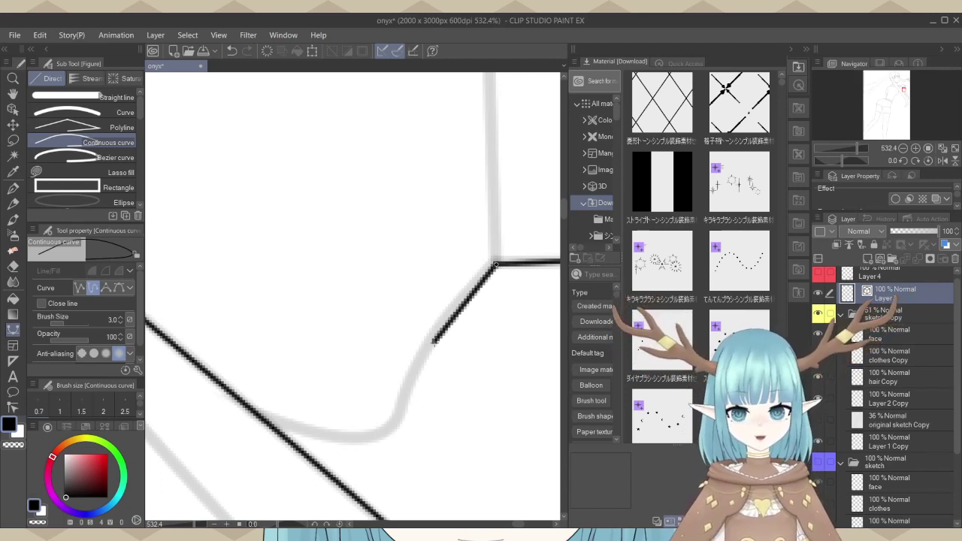
pyautogui.click(417, 365)
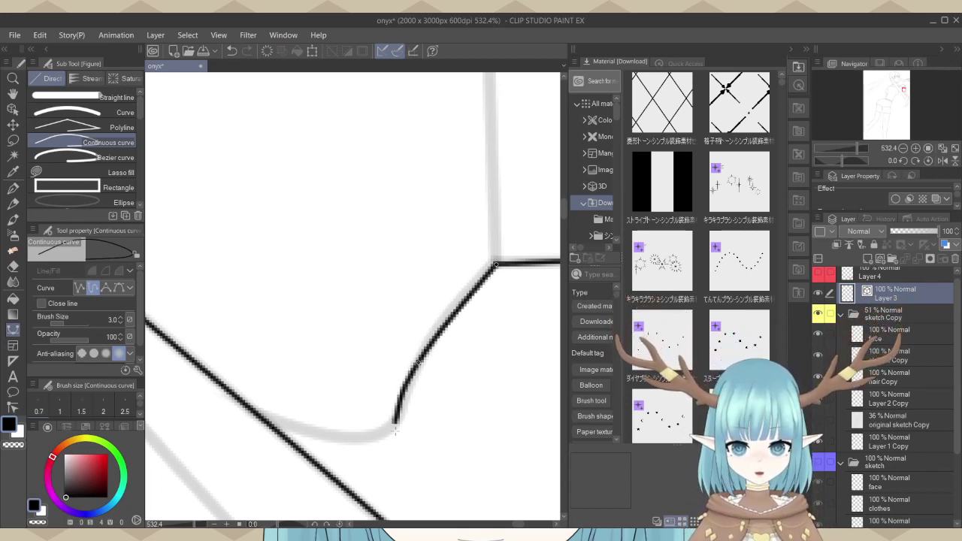
pyautogui.click(377, 436)
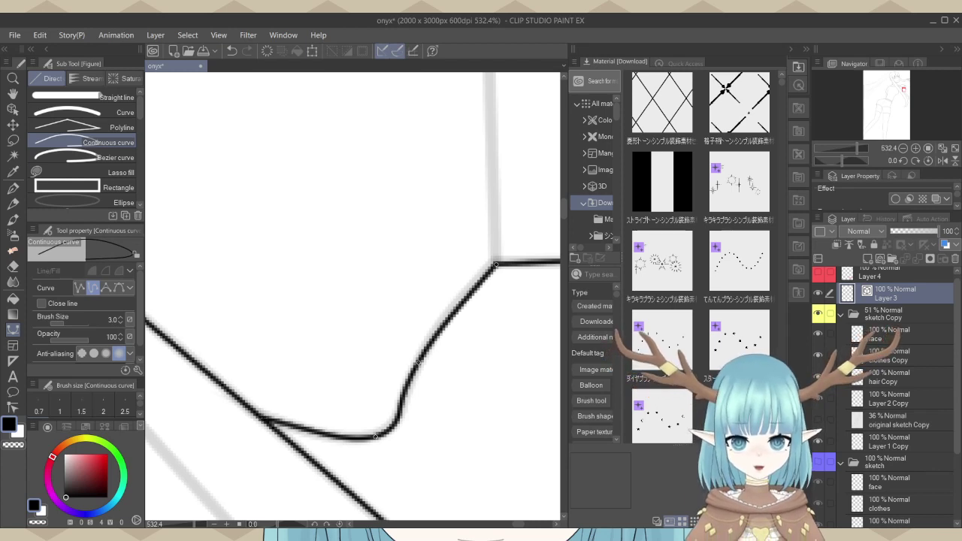
pyautogui.scroll(2, 260, 418)
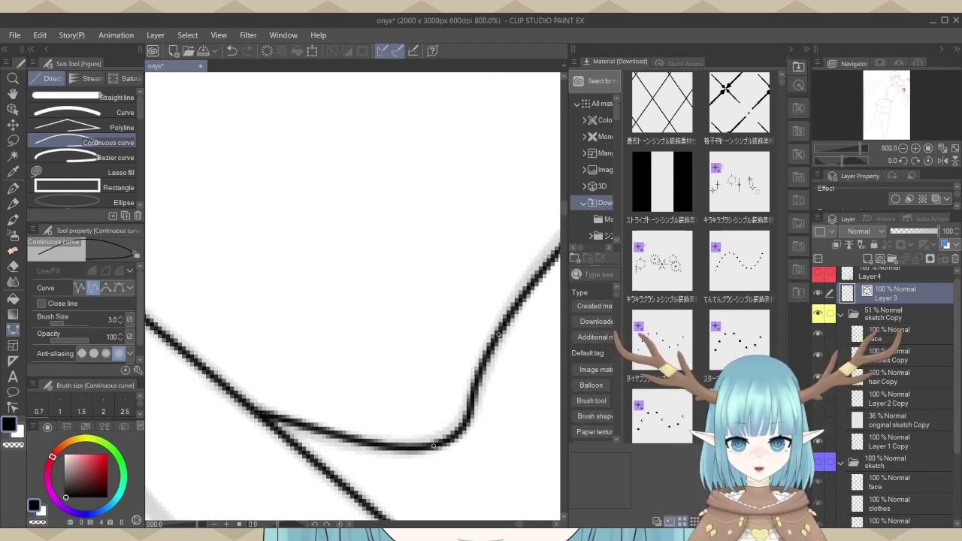
pyautogui.scroll(-5, 339, 384)
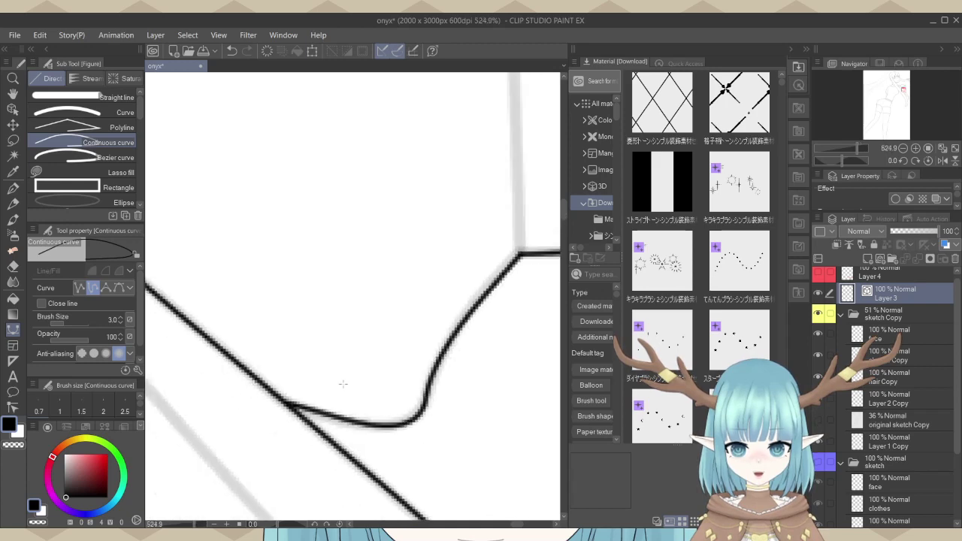
pyautogui.scroll(-2, 575, 319)
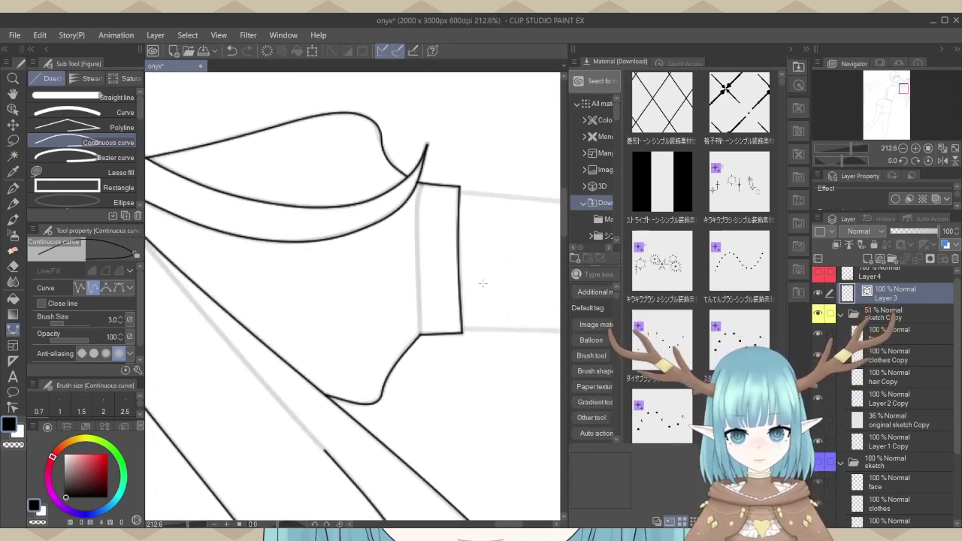
pyautogui.scroll(-2, 489, 291)
pyautogui.scroll(-4, 490, 291)
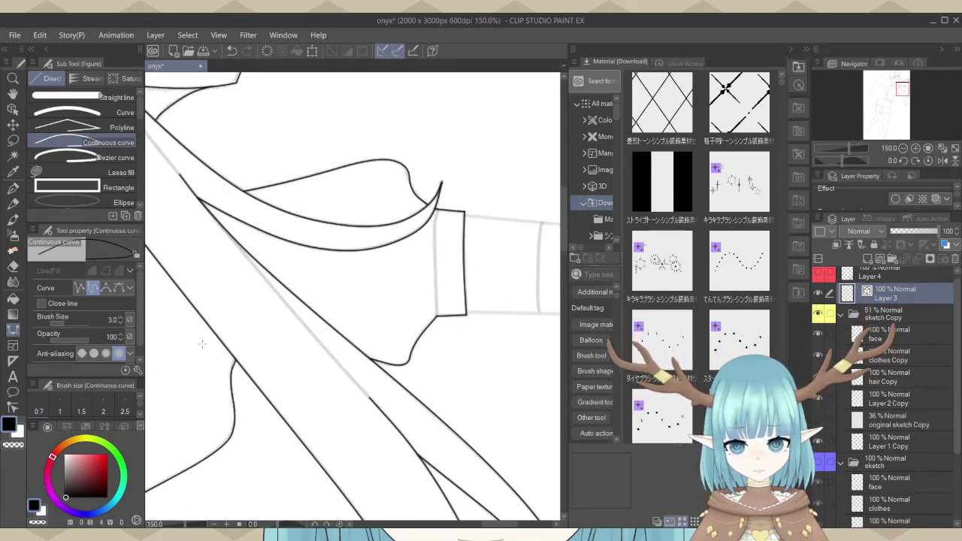
# Toggle the visibility of the sketch folders to compare the whole figure's line art with the sketch.
pyautogui.scroll(-1, 467, 323)
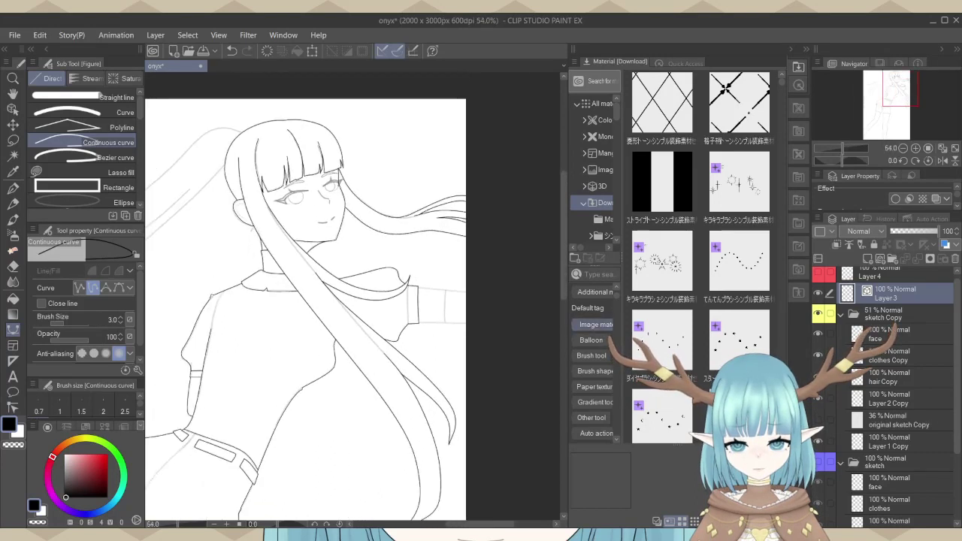
pyautogui.click(820, 466)
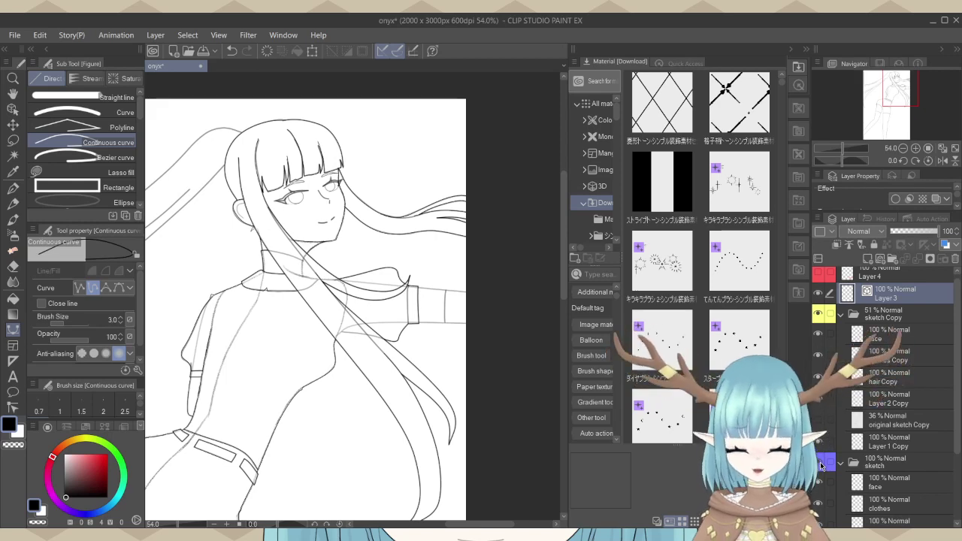
pyautogui.scroll(-3, 397, 262)
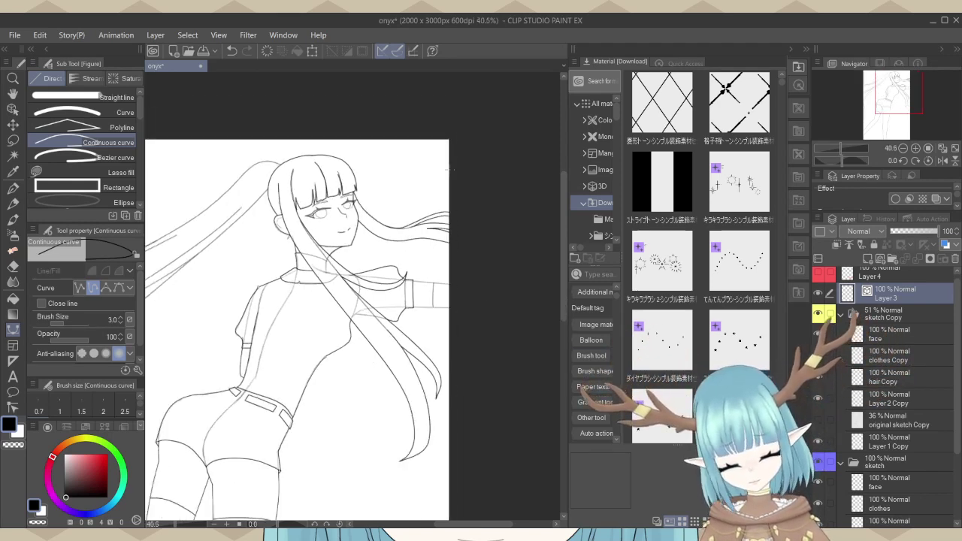
pyautogui.scroll(-1, 424, 203)
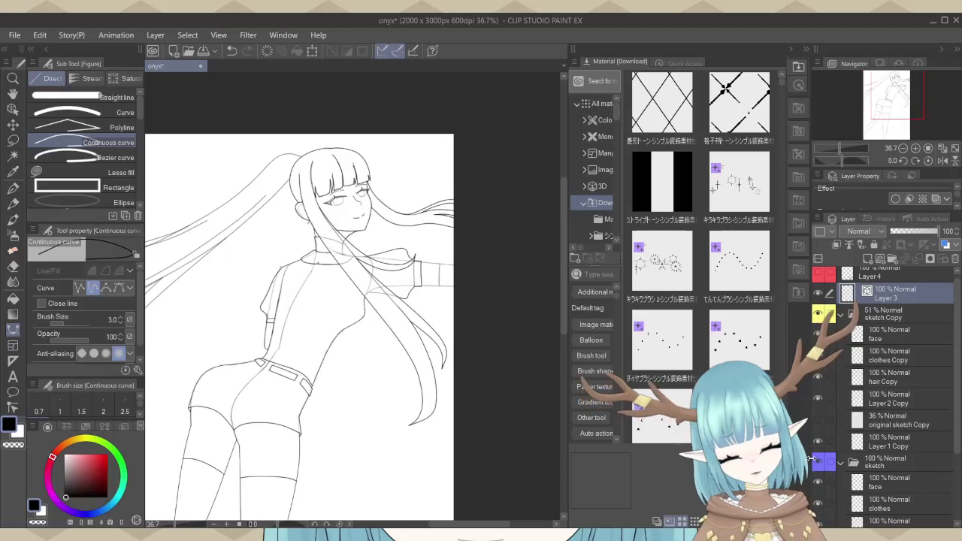
pyautogui.scroll(5, 414, 293)
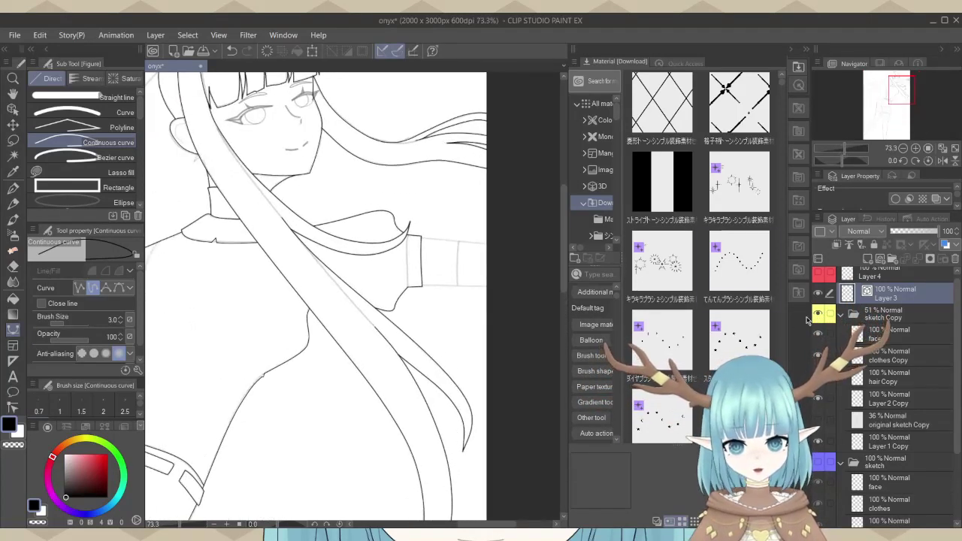
pyautogui.scroll(1, 380, 297)
pyautogui.scroll(-7, 380, 297)
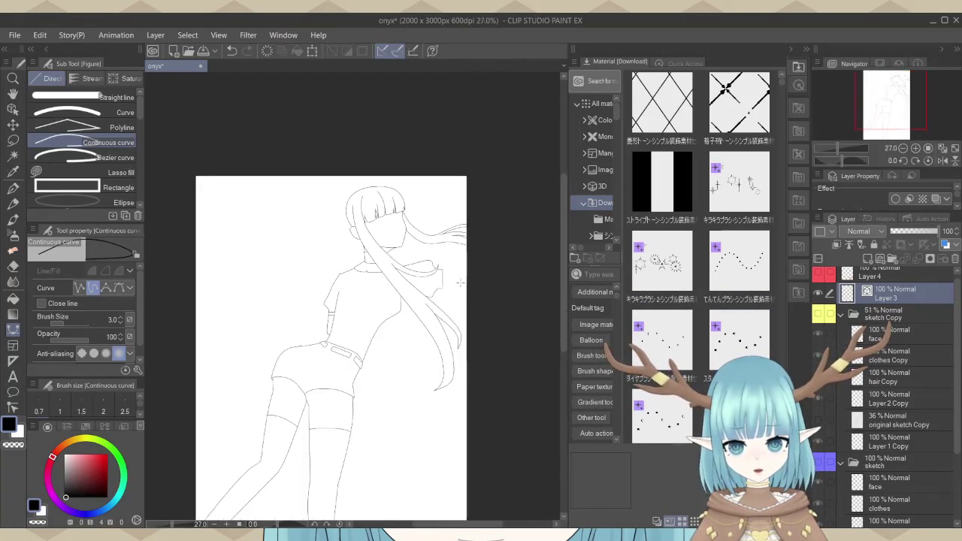
pyautogui.scroll(-2, 460, 283)
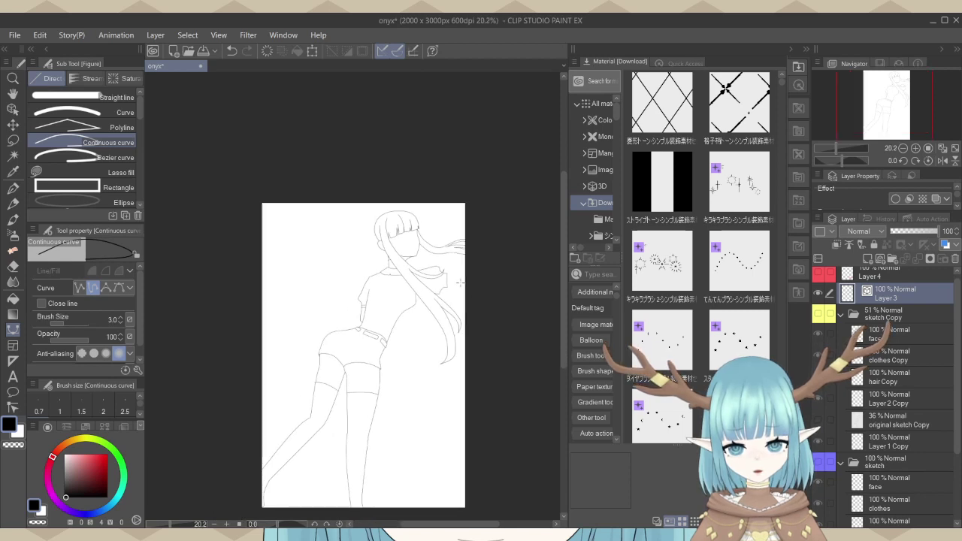
pyautogui.scroll(5, 460, 282)
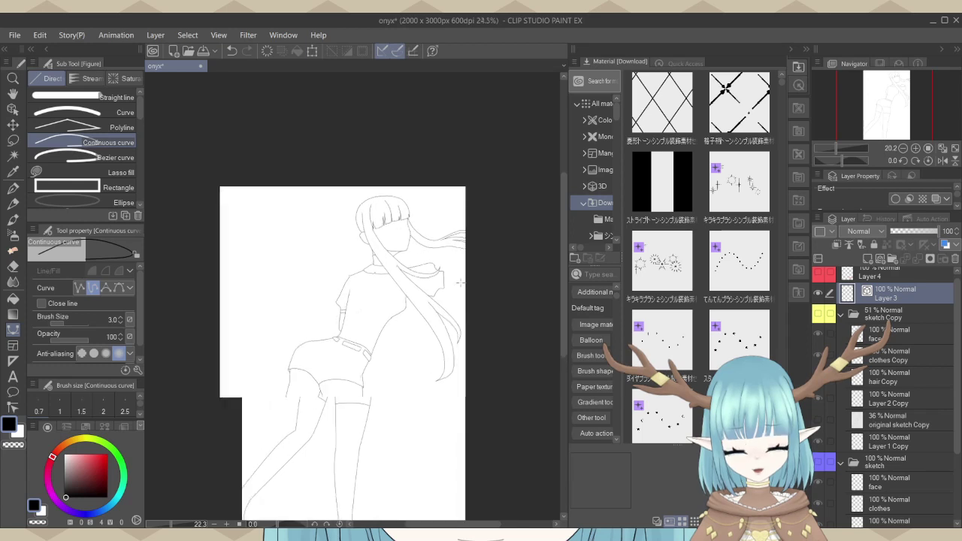
pyautogui.scroll(5, 286, 426)
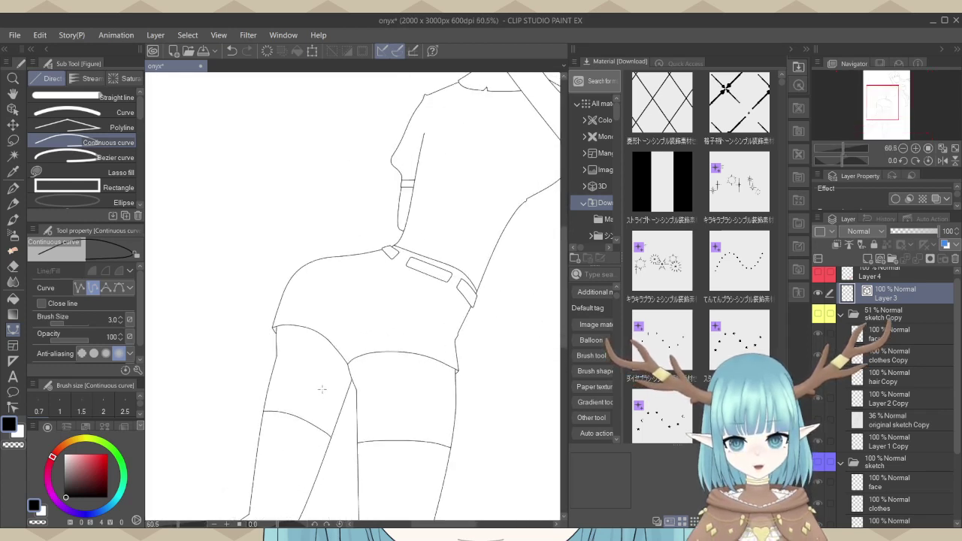
# Extend the right-hand shorts hem line slightly past the crotch junction by moving its end control point with the Object tool.
pyautogui.scroll(3, 305, 389)
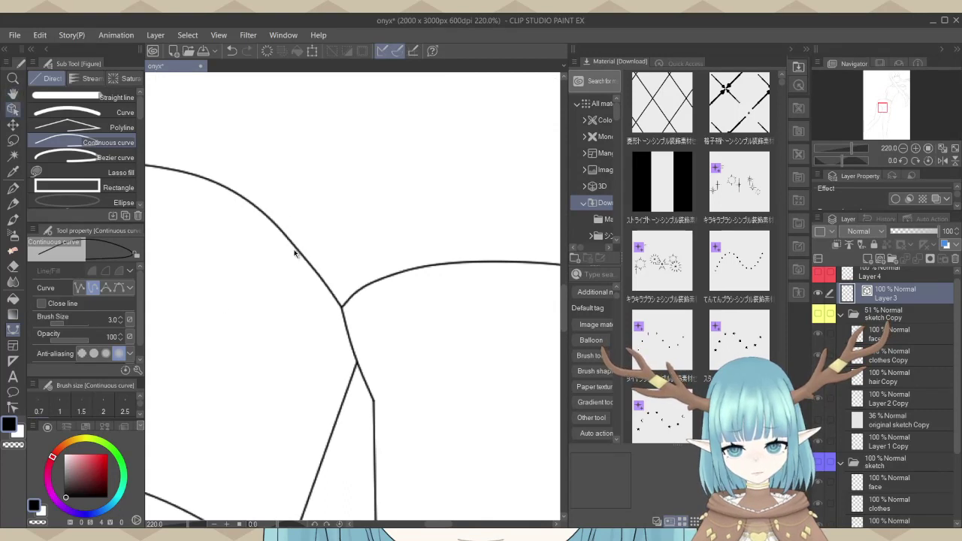
pyautogui.press('o')
pyautogui.scroll(6, 313, 331)
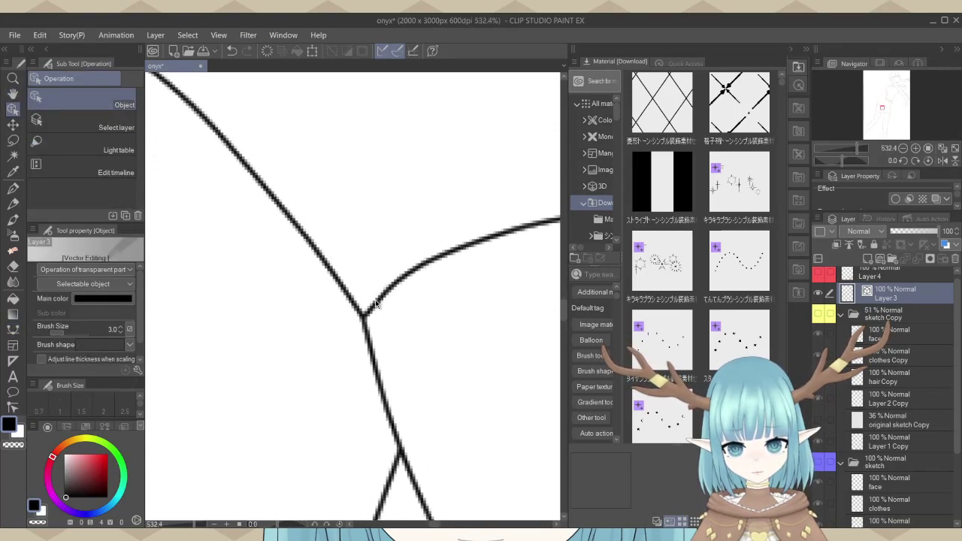
pyautogui.scroll(1, 375, 307)
pyautogui.click(375, 306)
pyautogui.scroll(3, 361, 325)
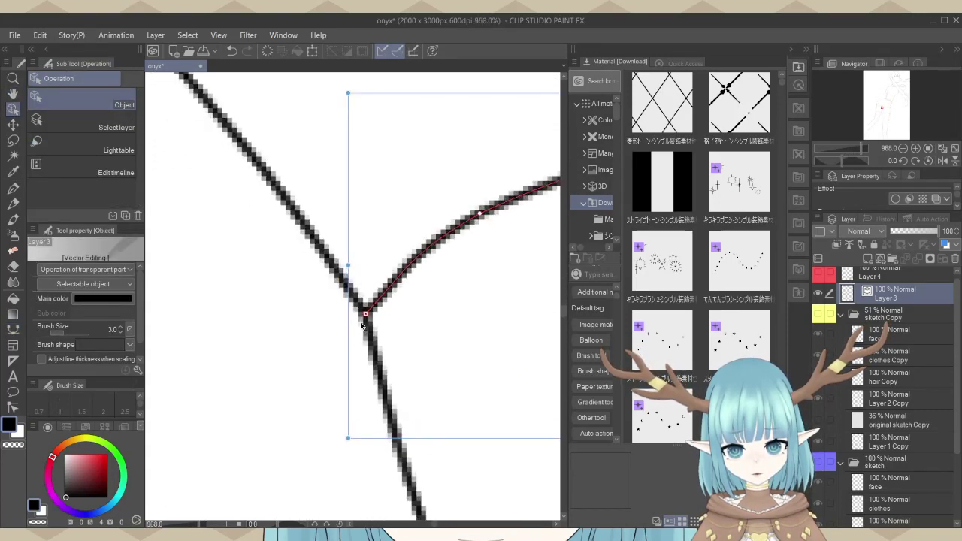
pyautogui.moveTo(364, 314); pyautogui.dragTo(346, 330)
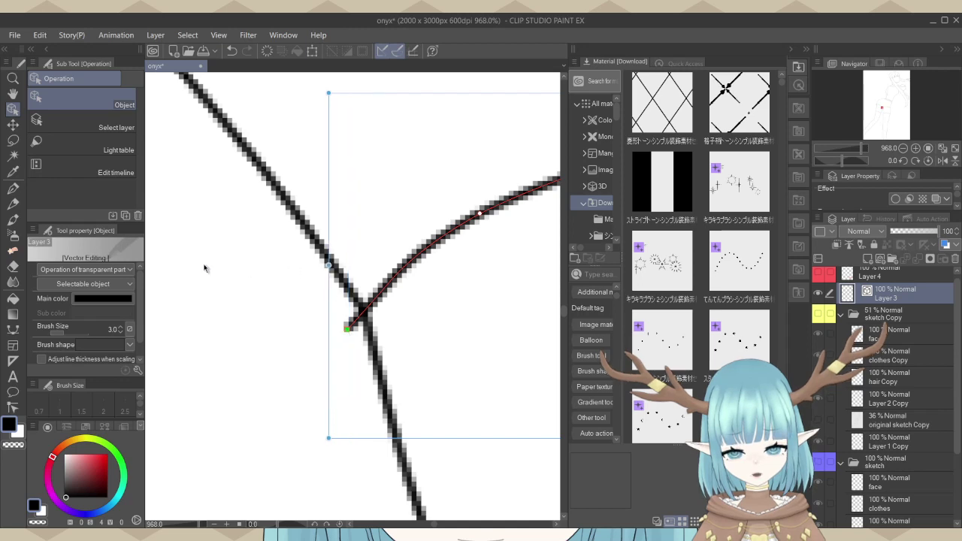
# Show the sketch Copy folder and ink the shorts' inner contour with a continuous curve from the hem junction up toward the waistband.
pyautogui.click(9, 333)
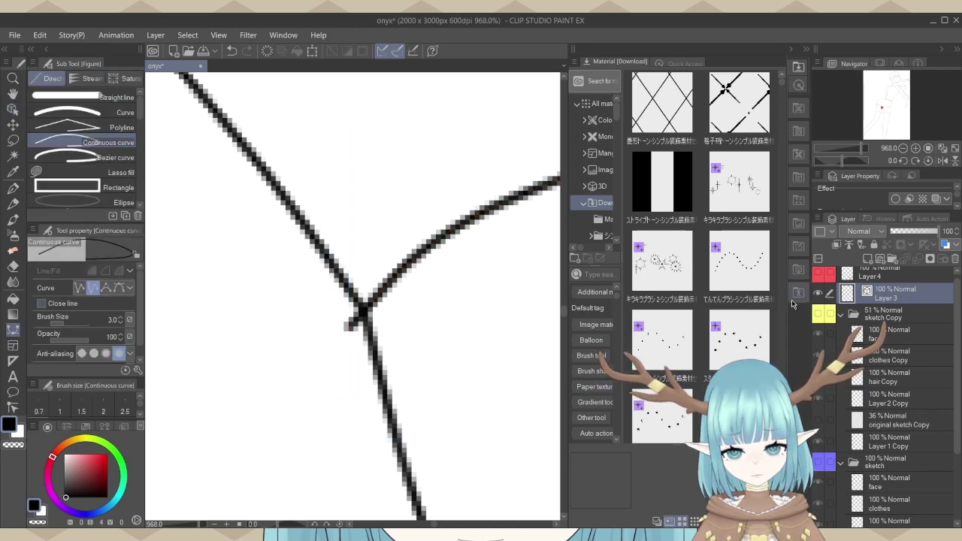
pyautogui.scroll(1, 837, 336)
pyautogui.click(817, 322)
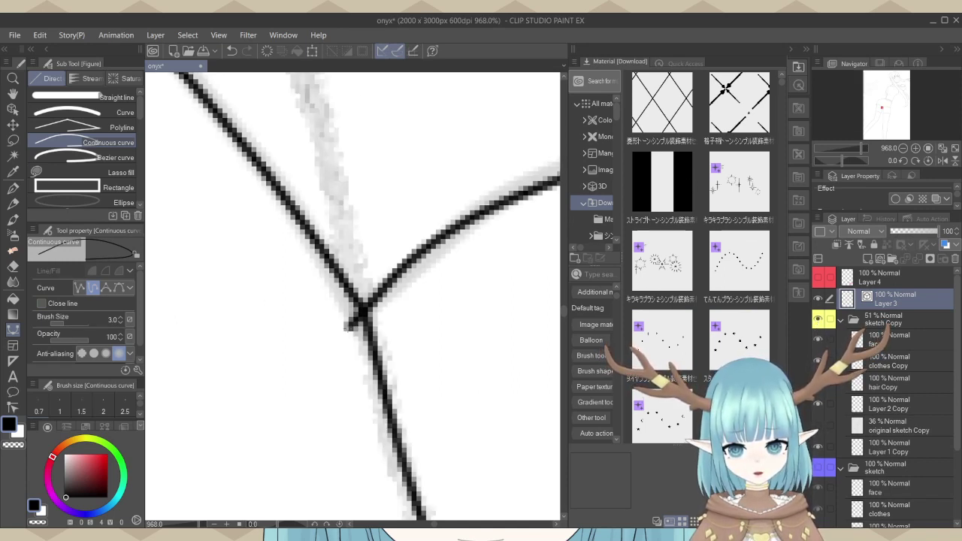
pyautogui.click(336, 488)
pyautogui.scroll(-5, 342, 426)
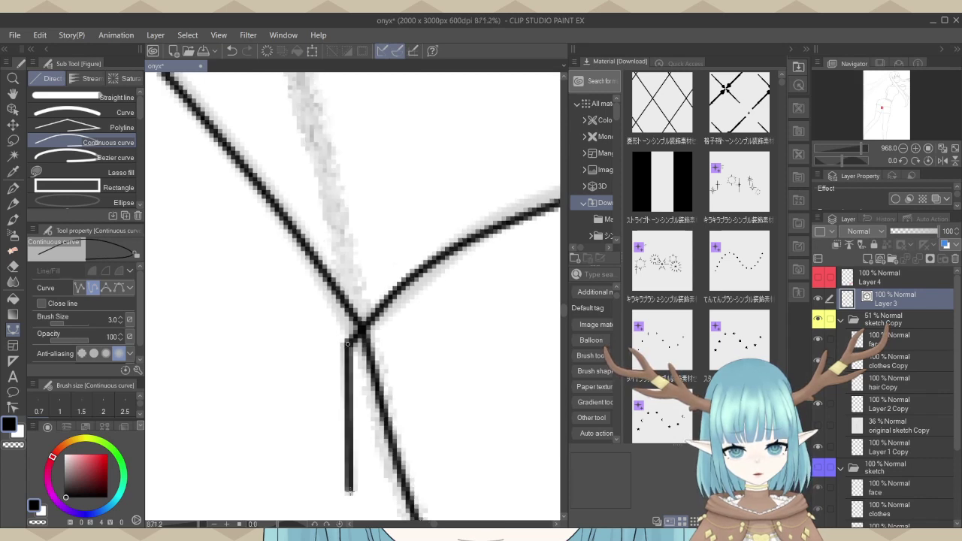
pyautogui.scroll(-2, 342, 426)
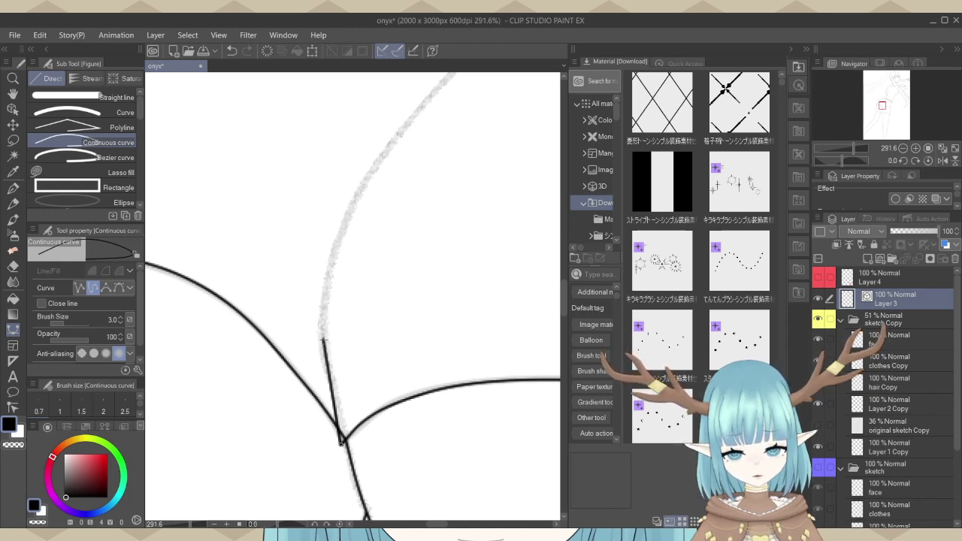
pyautogui.click(322, 340)
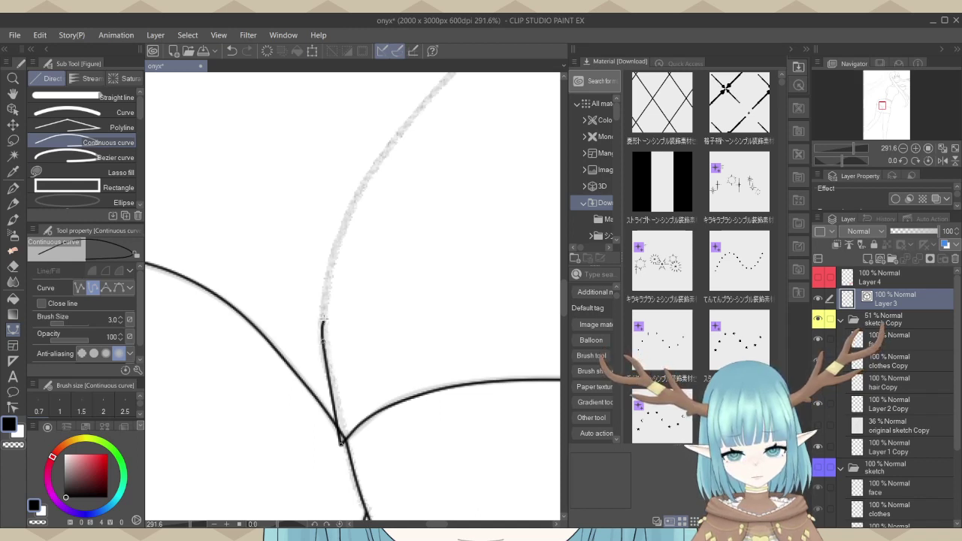
pyautogui.click(334, 245)
pyautogui.scroll(-3, 268, 370)
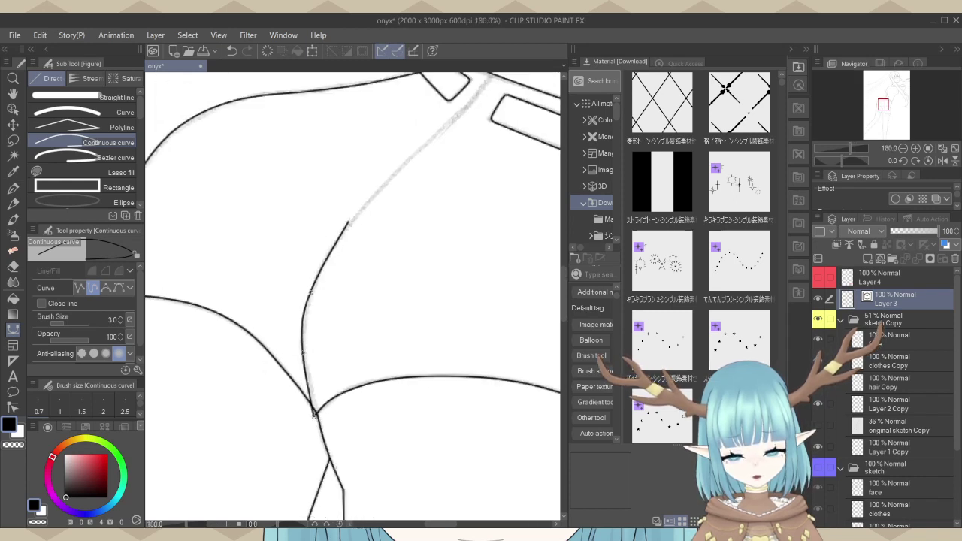
pyautogui.click(347, 225)
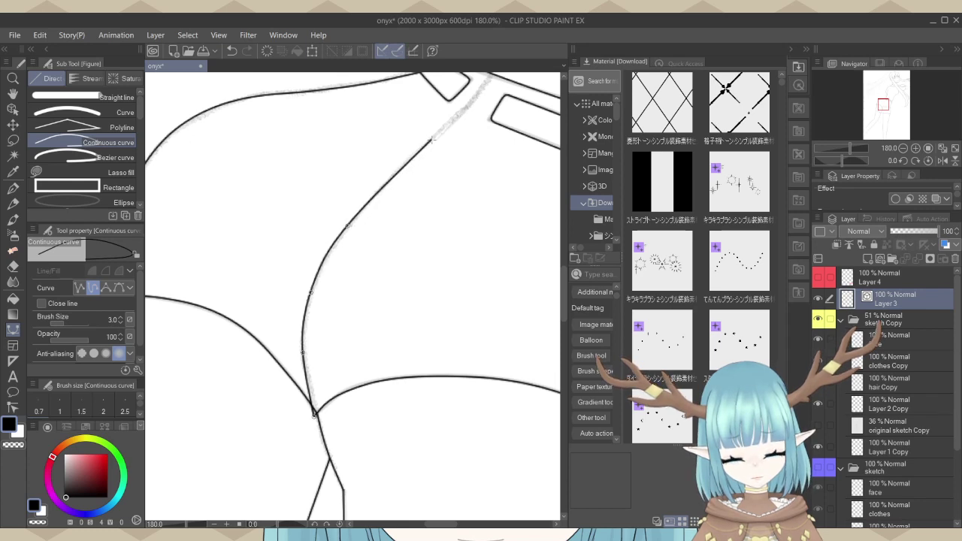
pyautogui.scroll(3, 265, 376)
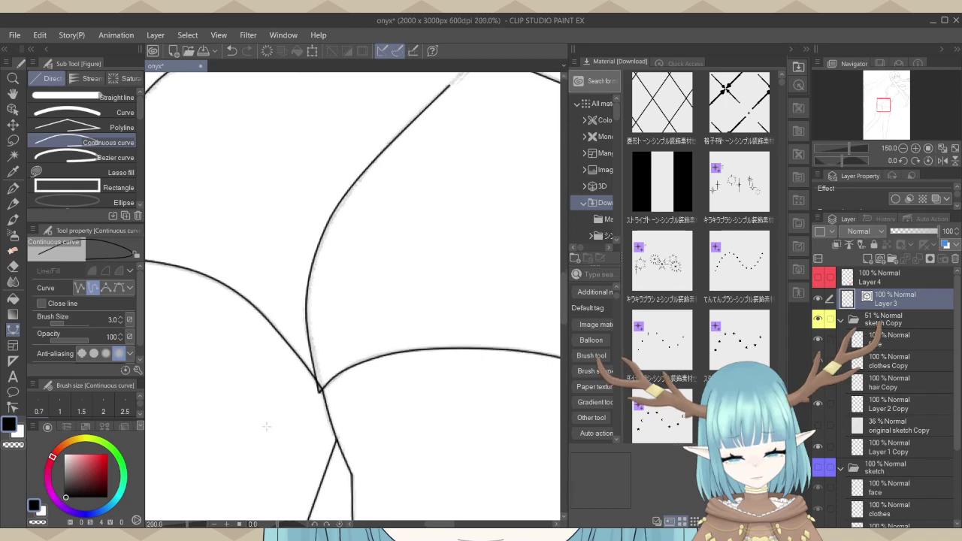
# Move the left-hand hem line's end control point back onto the inner contour curve just above the hem junction.
pyautogui.click(12, 110)
pyautogui.scroll(3, 273, 387)
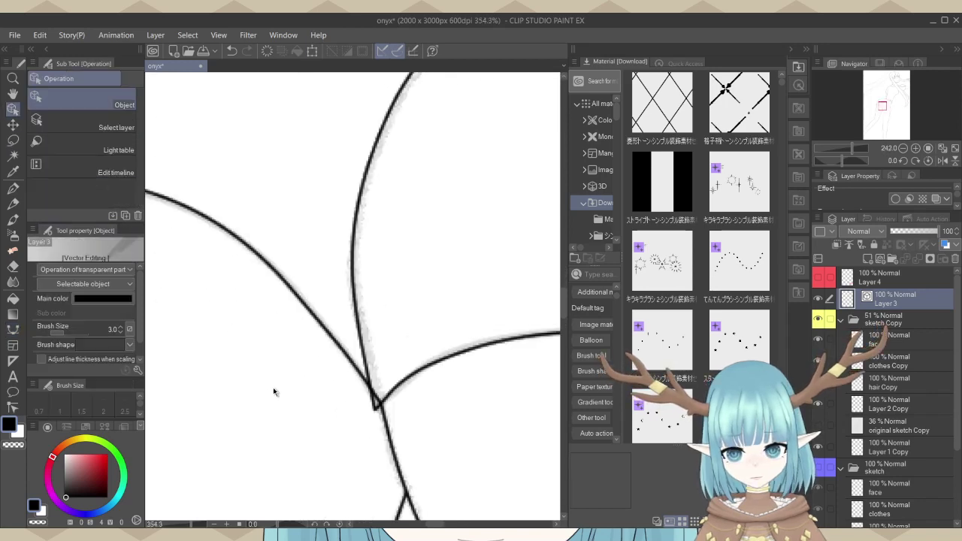
pyautogui.scroll(1, 373, 376)
pyautogui.click(376, 384)
pyautogui.scroll(4, 379, 447)
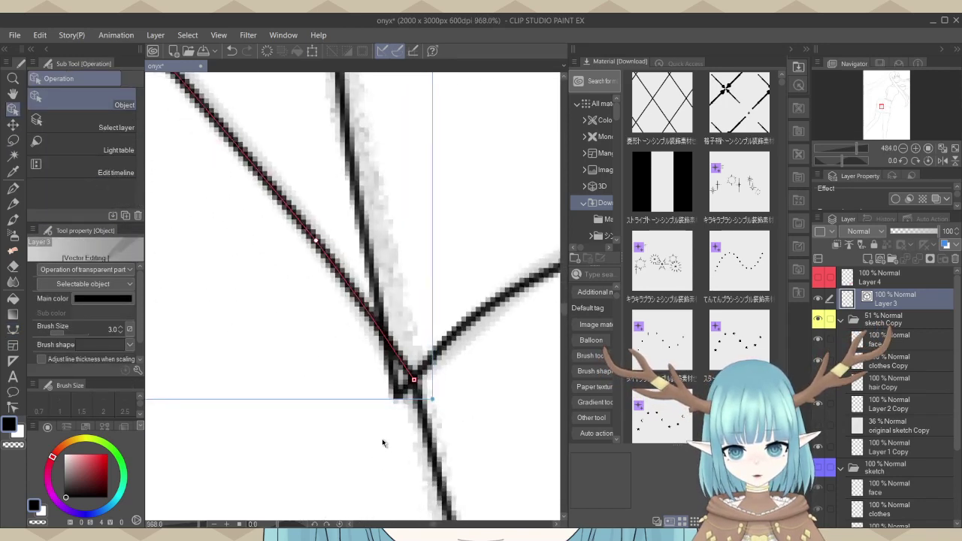
pyautogui.moveTo(414, 372); pyautogui.dragTo(388, 333)
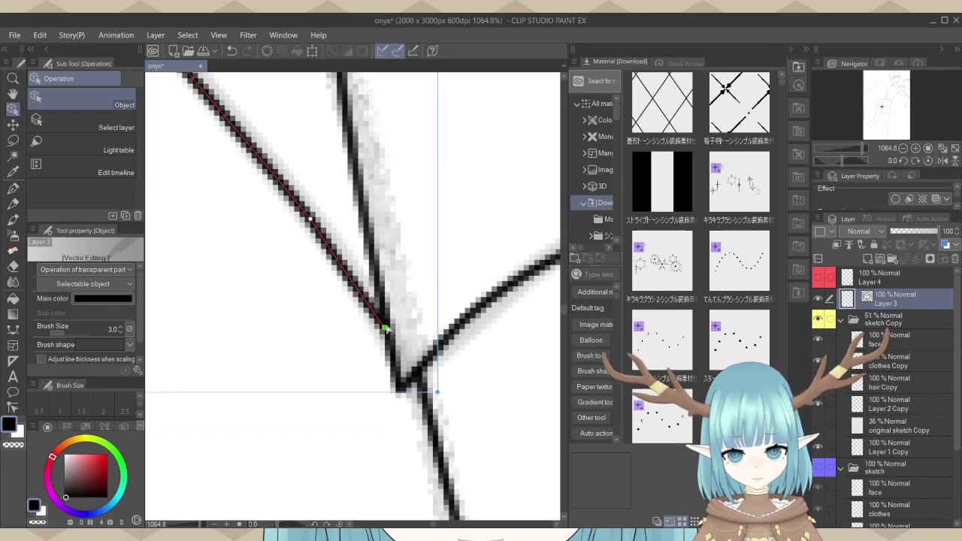
pyautogui.moveTo(385, 328); pyautogui.dragTo(391, 333)
pyautogui.scroll(-4, 440, 387)
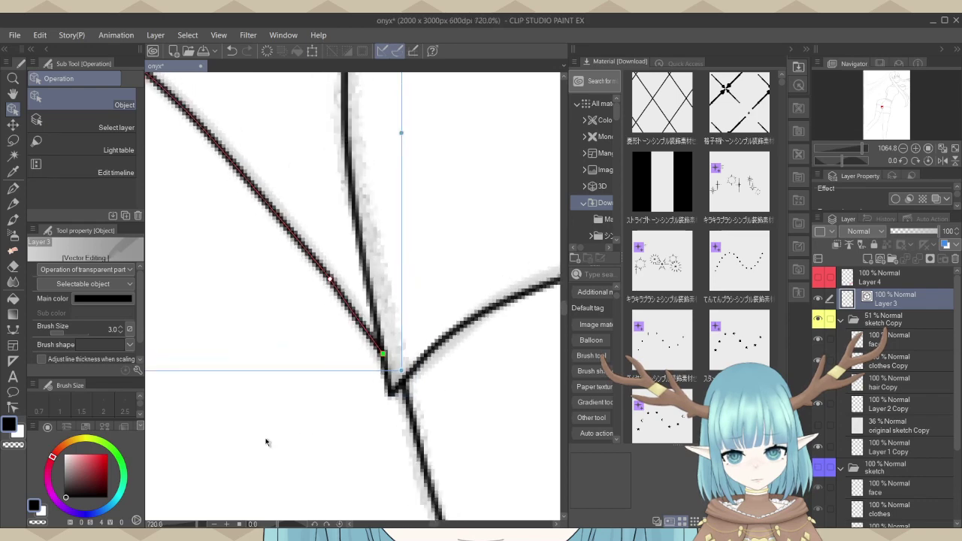
pyautogui.scroll(-6, 406, 400)
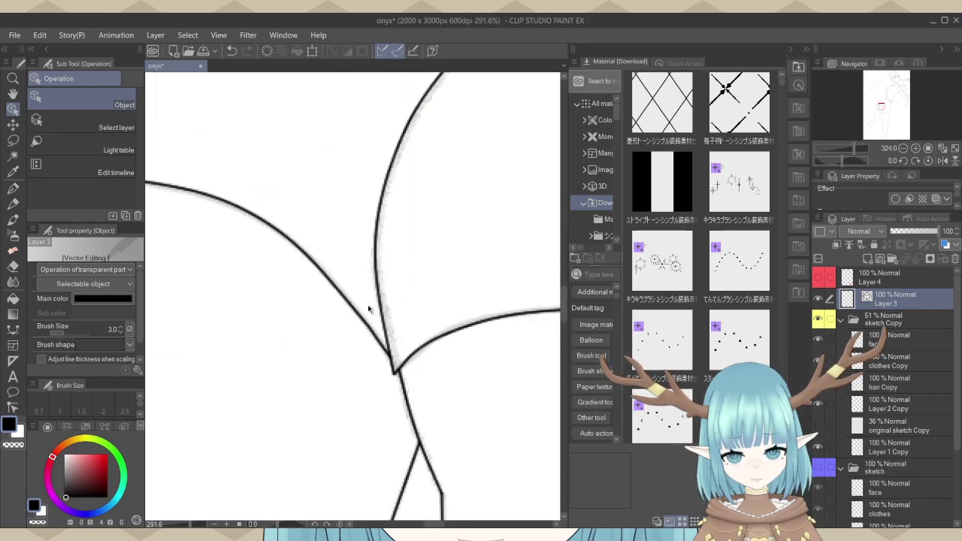
# Hide the sketch Copy folder to check the line art of the shorts and legs without the sketch.
pyautogui.scroll(-5, 368, 308)
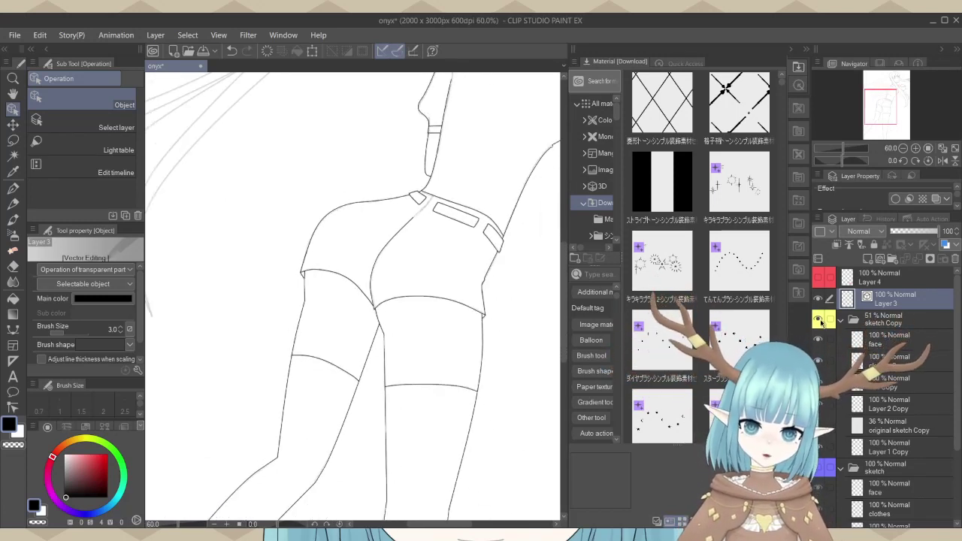
pyautogui.click(818, 318)
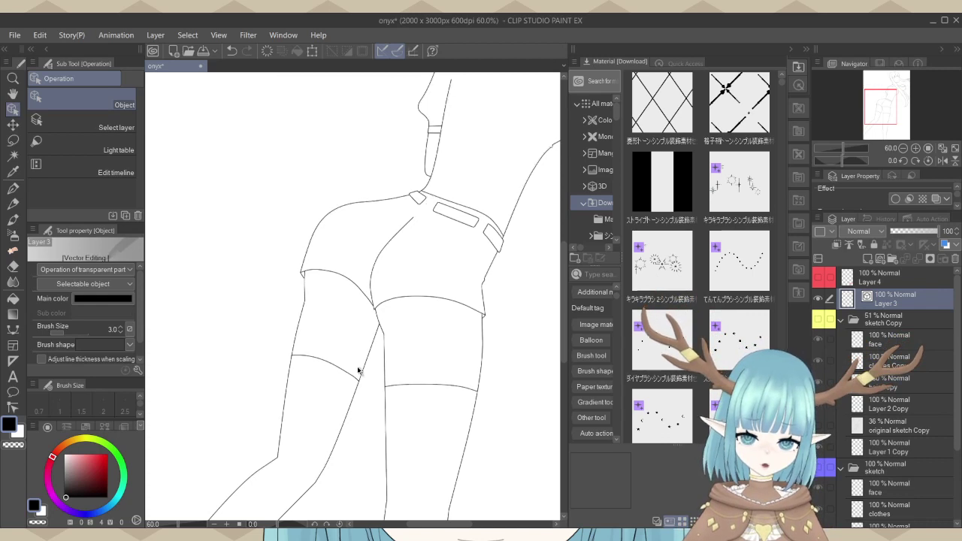
pyautogui.scroll(-3, 358, 371)
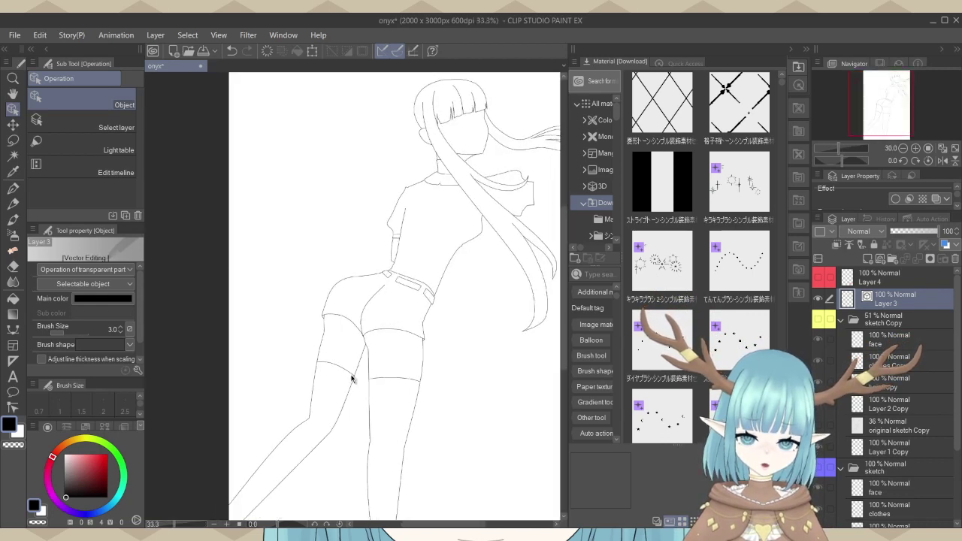
pyautogui.scroll(3, 352, 378)
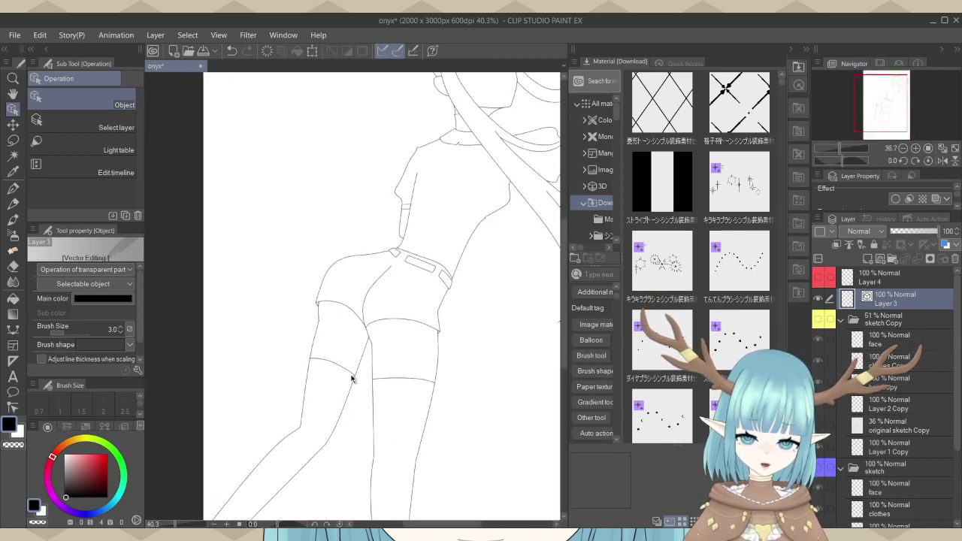
# Shorten the shorts' inner contour by erasing its upper end with the Hard eraser, and show the sketch Copy folder again.
pyautogui.click(13, 269)
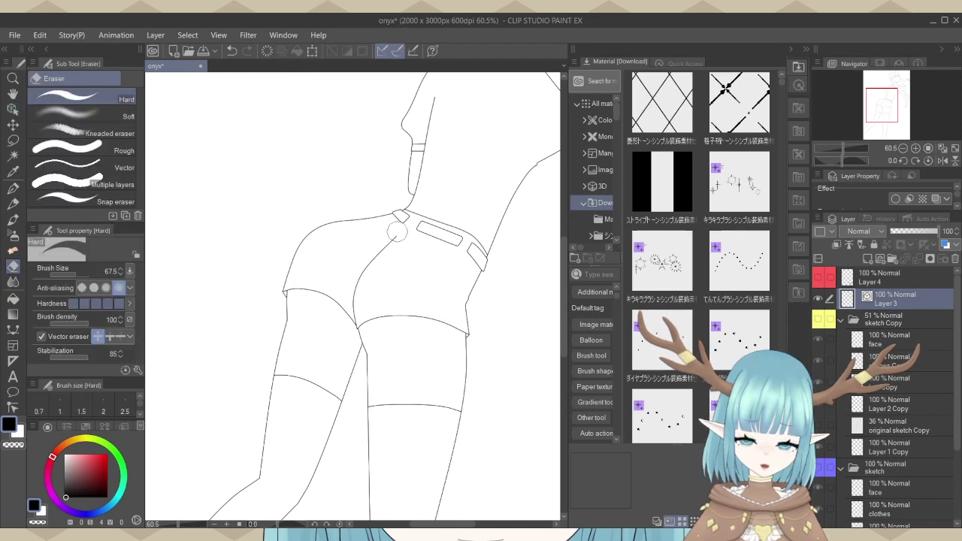
pyautogui.moveTo(400, 228); pyautogui.dragTo(369, 254)
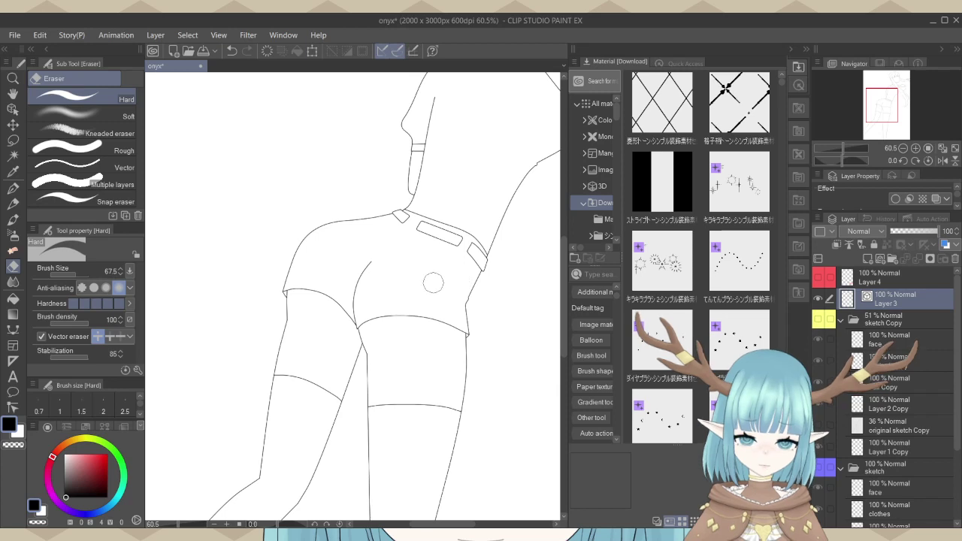
pyautogui.scroll(-3, 433, 282)
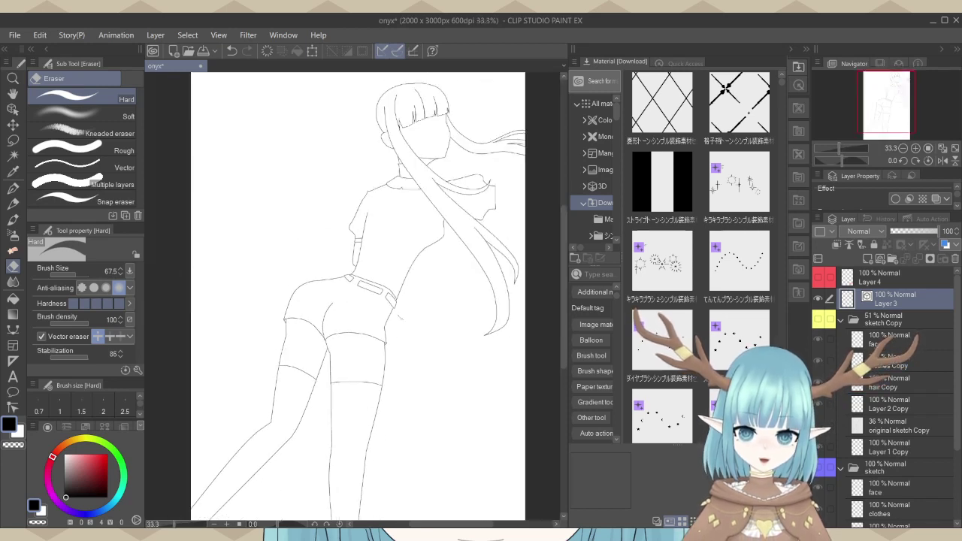
pyautogui.scroll(1, 446, 270)
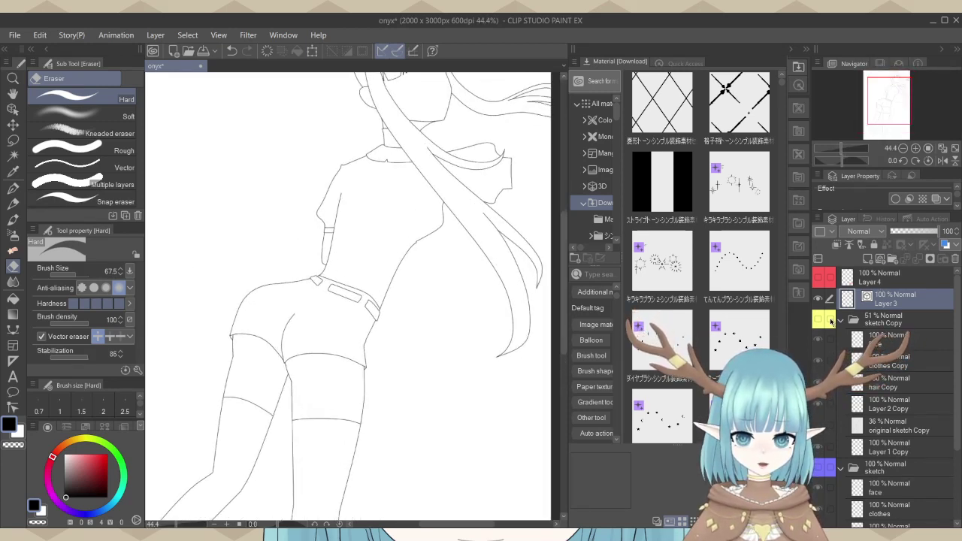
pyautogui.click(818, 321)
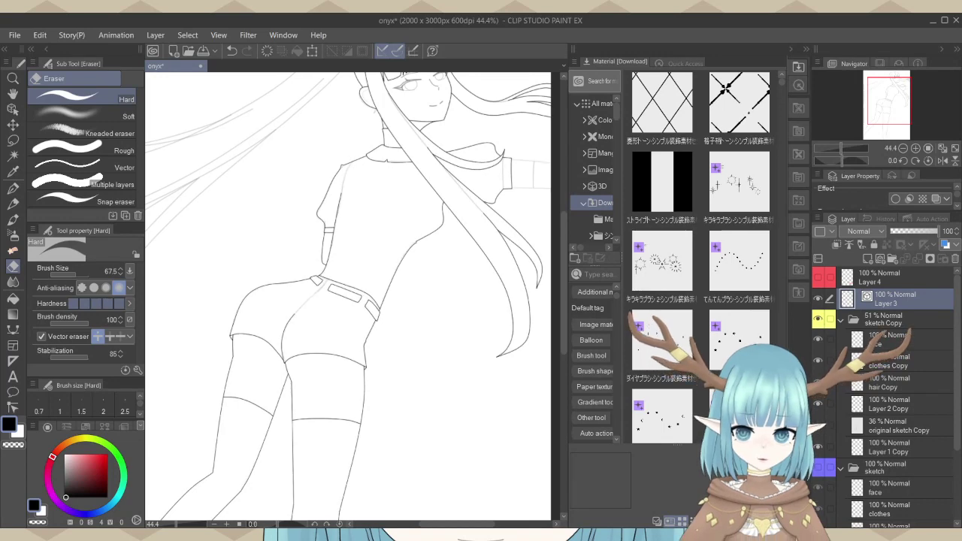
# Ink the inner edge of the outstretched arm's sleeve cuff with a continuous curve from its upper corner to its lower corner.
pyautogui.scroll(-1, 297, 366)
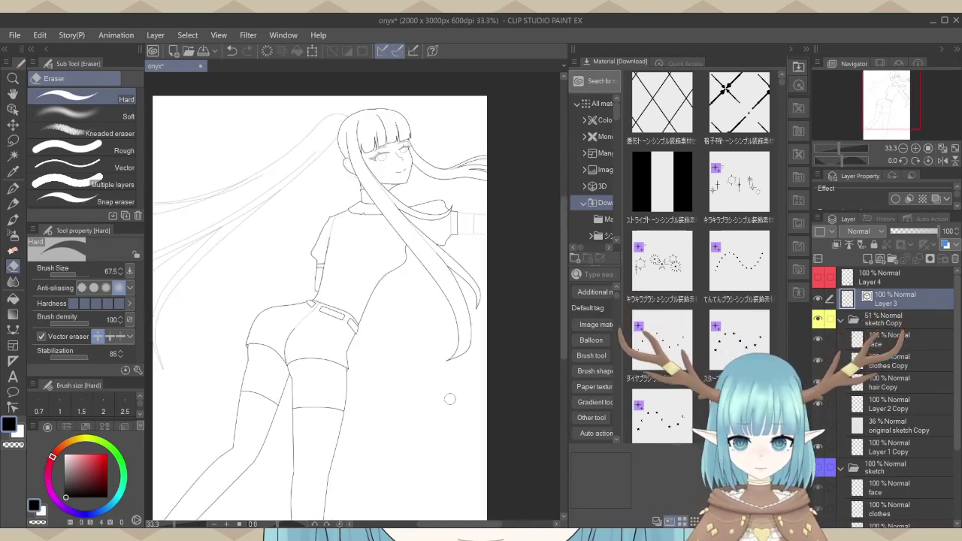
pyautogui.moveTo(450, 399); pyautogui.dragTo(506, 457)
pyautogui.scroll(2, 555, 307)
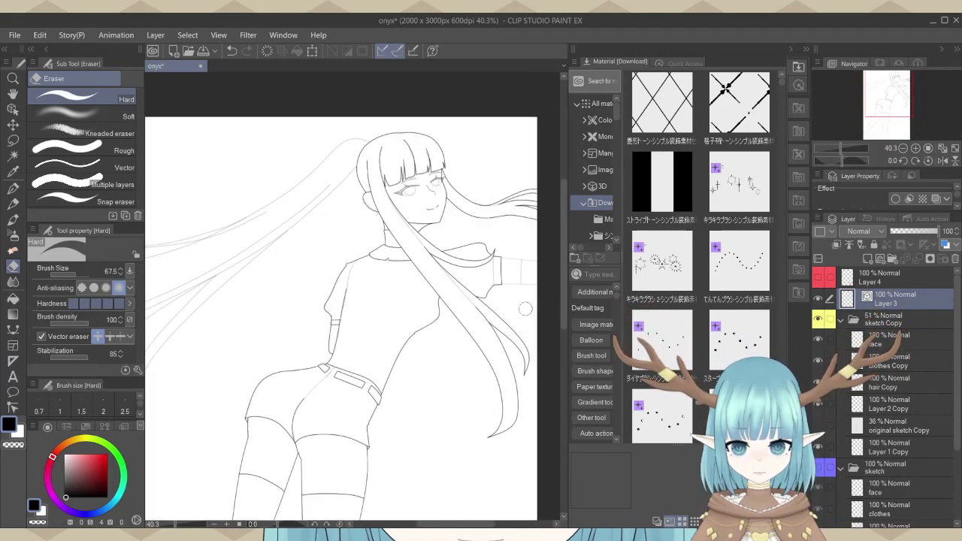
pyautogui.scroll(5, 472, 287)
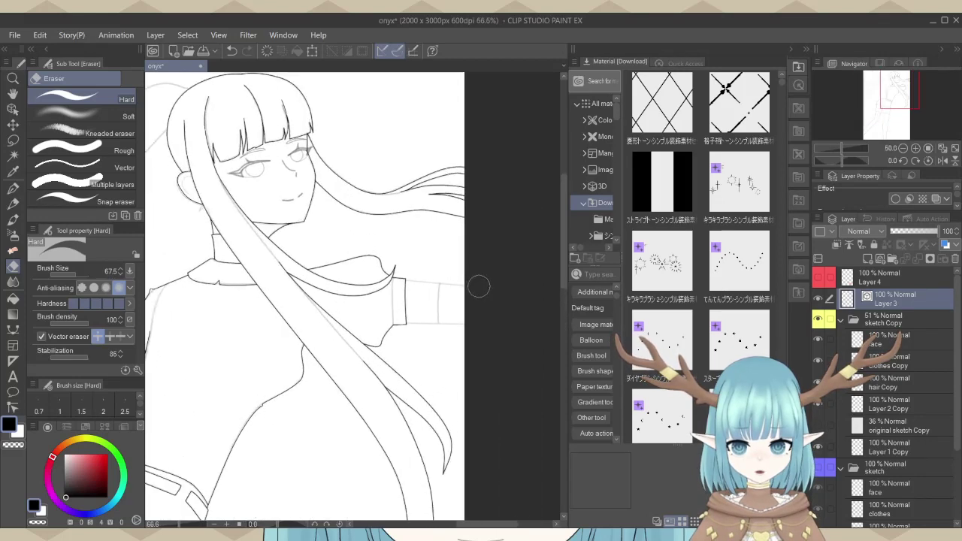
pyautogui.scroll(-2, 471, 322)
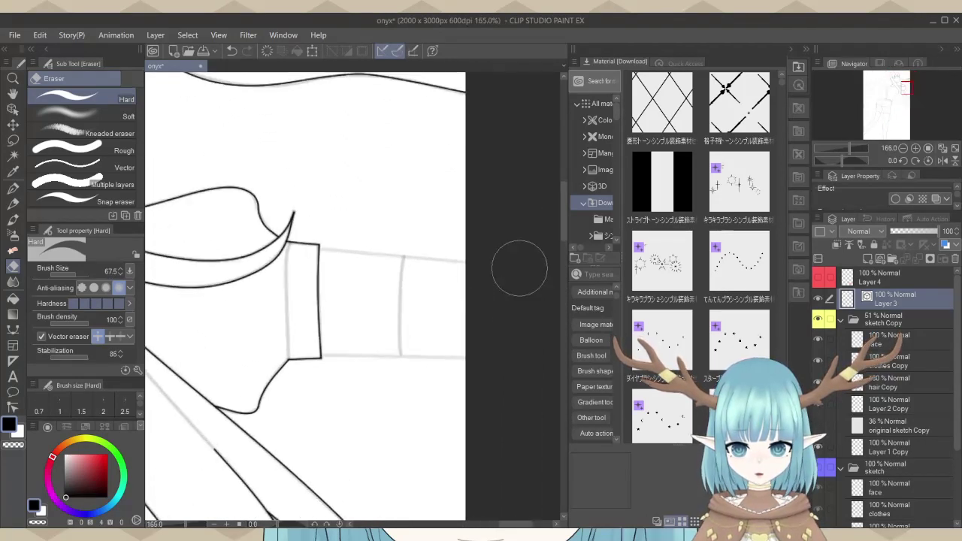
pyautogui.press('u')
pyautogui.scroll(4, 312, 301)
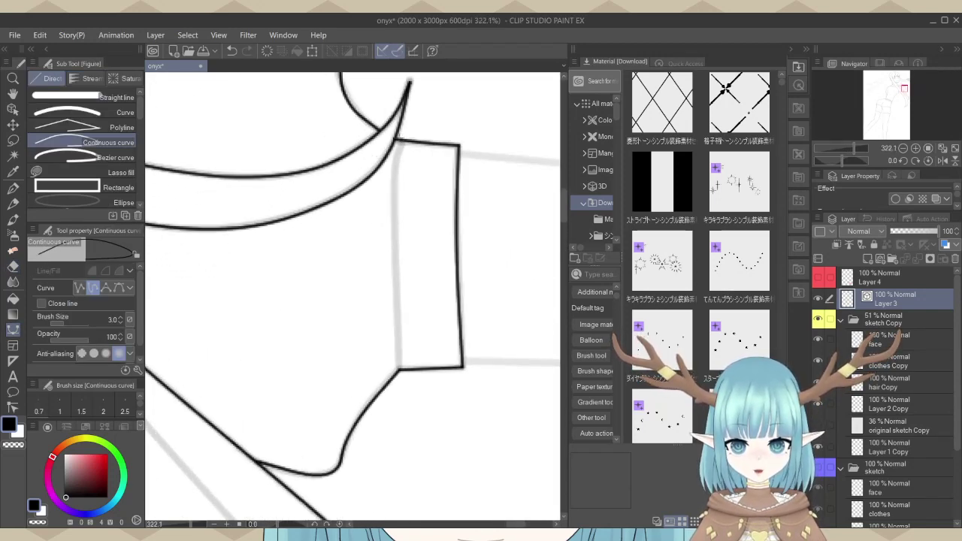
pyautogui.click(402, 140)
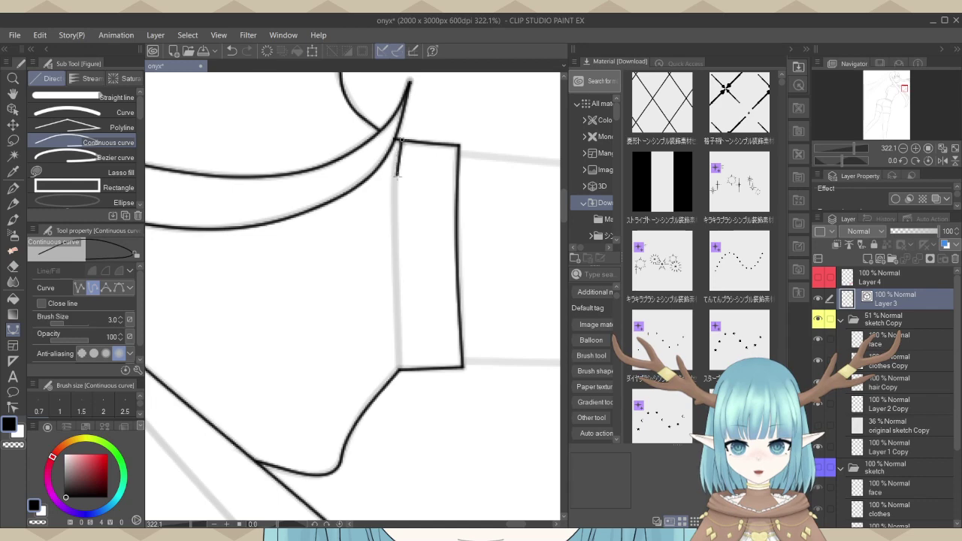
pyautogui.click(394, 183)
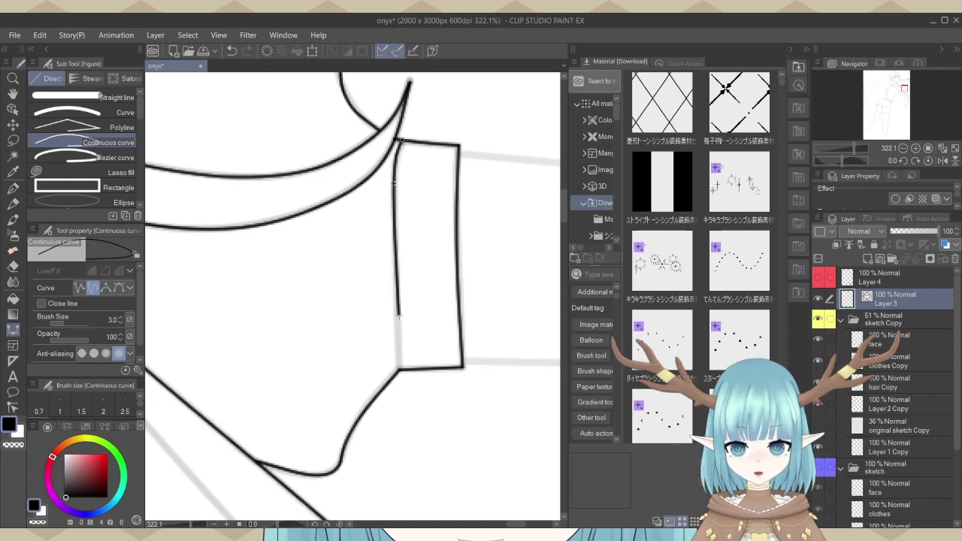
pyautogui.click(397, 366)
pyautogui.scroll(2, 397, 363)
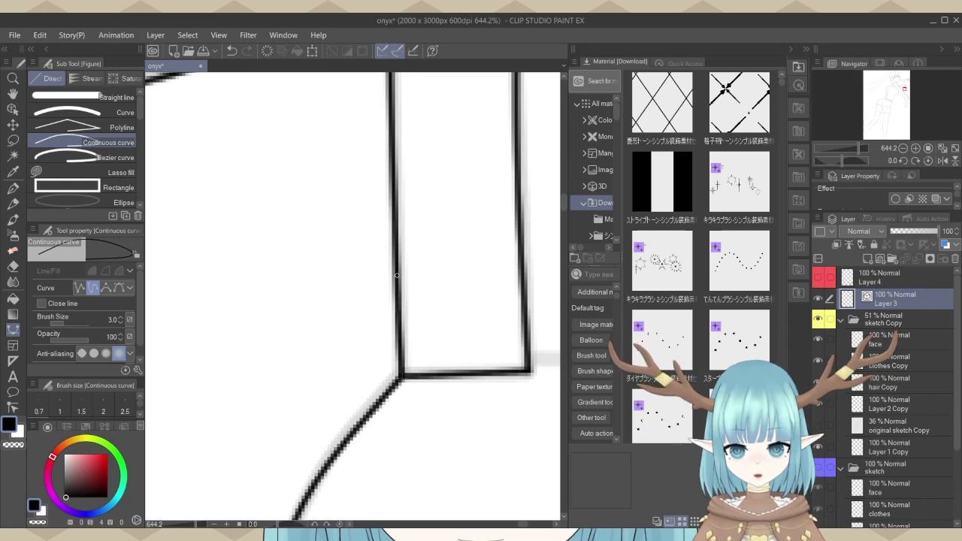
# Ink the outstretched arm's upper contour with a continuous curve from the sleeve cuff out past the canvas edge.
pyautogui.scroll(-4, 338, 390)
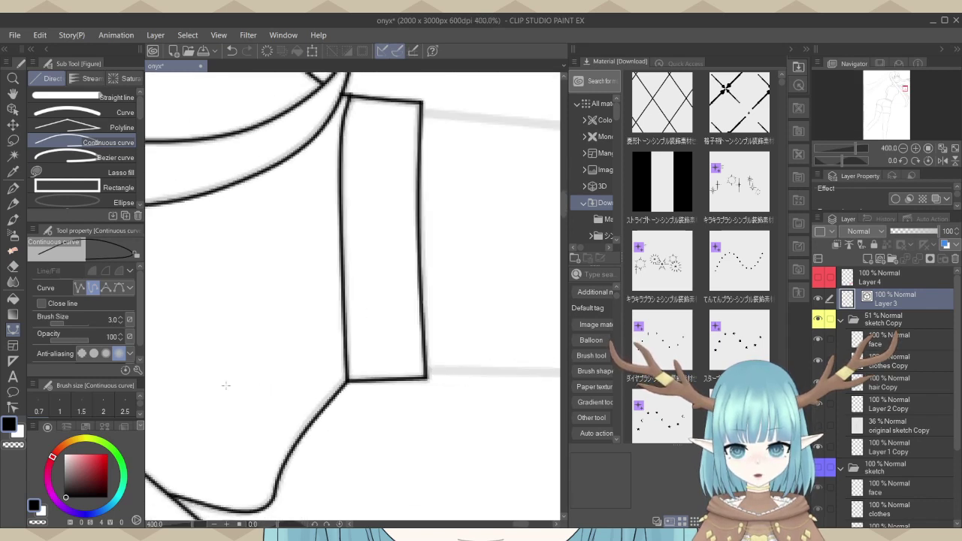
pyautogui.scroll(2, 371, 338)
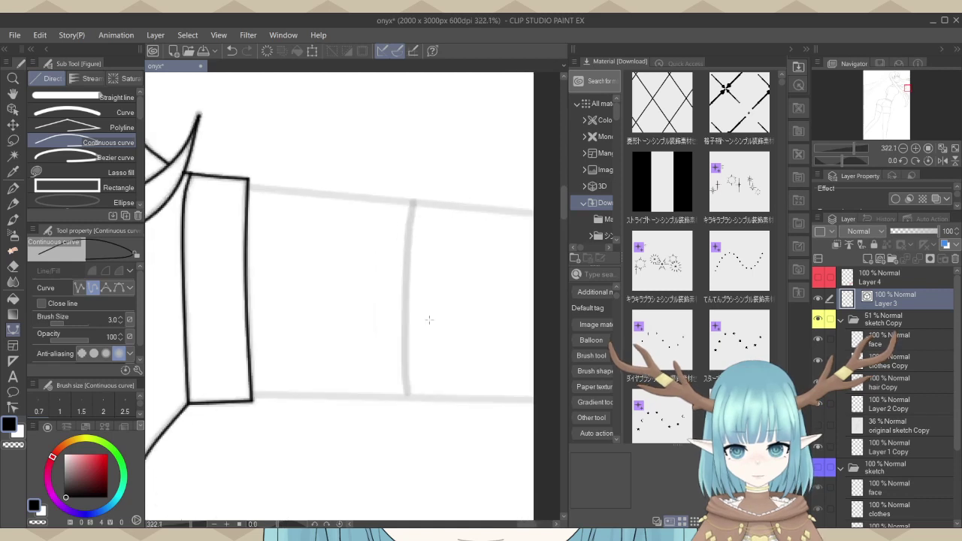
pyautogui.click(211, 157)
pyautogui.scroll(-2, 174, 251)
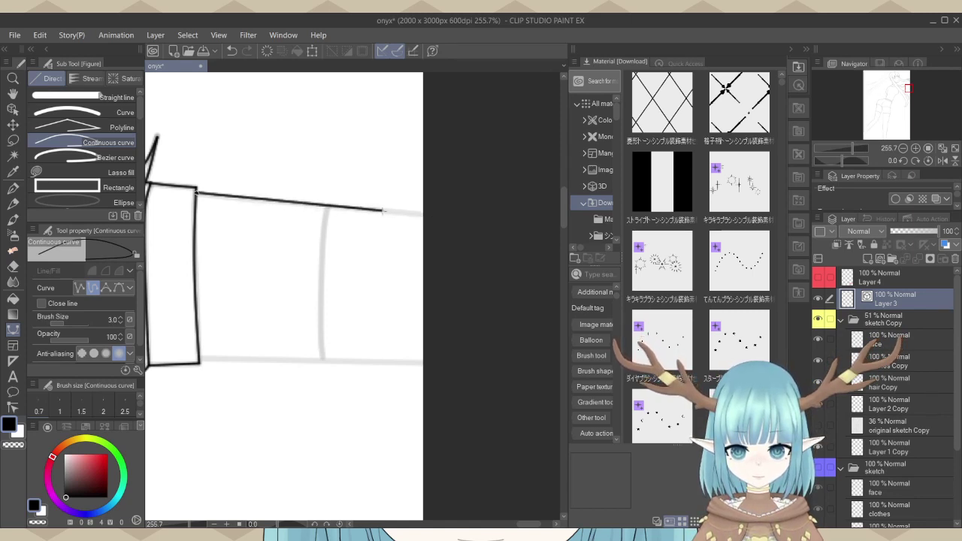
pyautogui.click(383, 211)
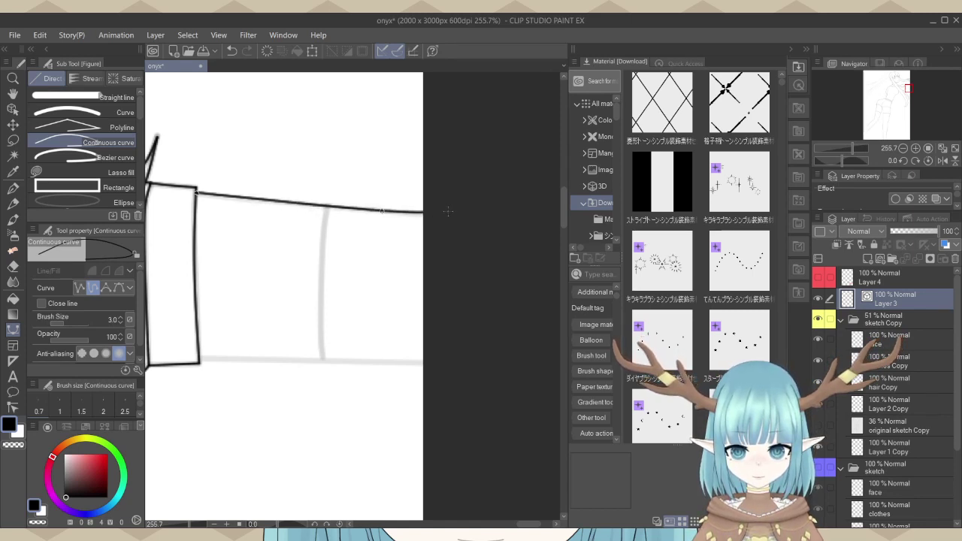
pyautogui.doubleClick(524, 223)
# Ink the outstretched arm's lower contour with a continuous curve from the cuff's lower corner past the canvas edge.
pyautogui.scroll(4, 211, 372)
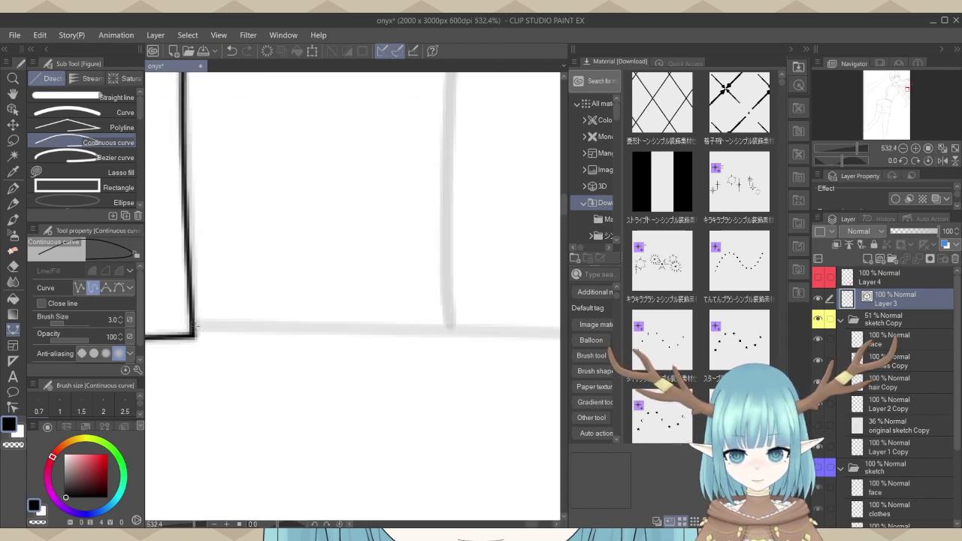
pyautogui.scroll(-3, 192, 328)
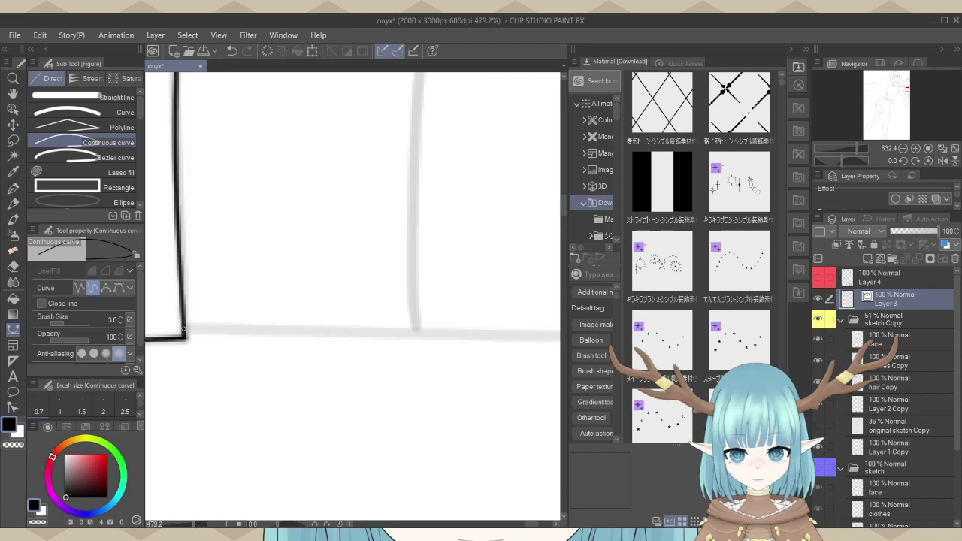
pyautogui.click(156, 337)
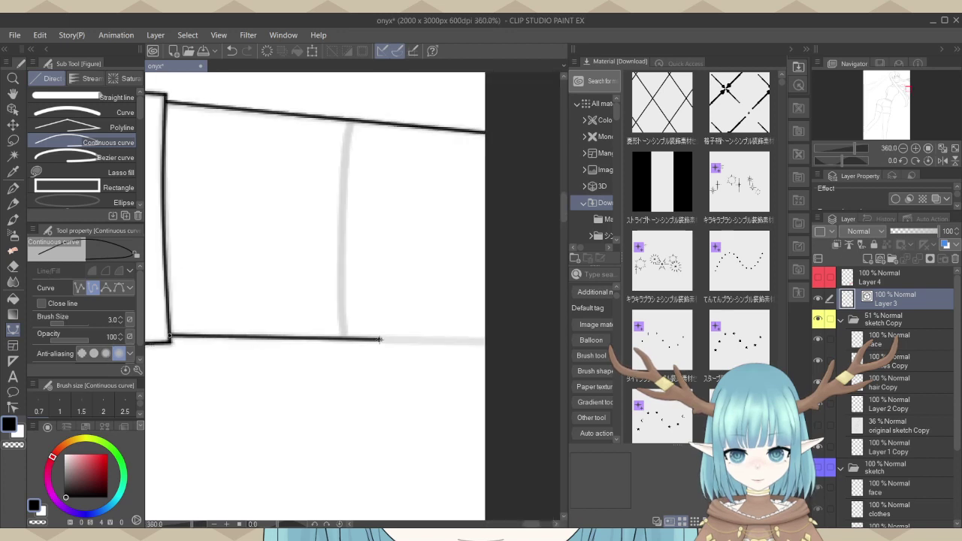
pyautogui.click(380, 339)
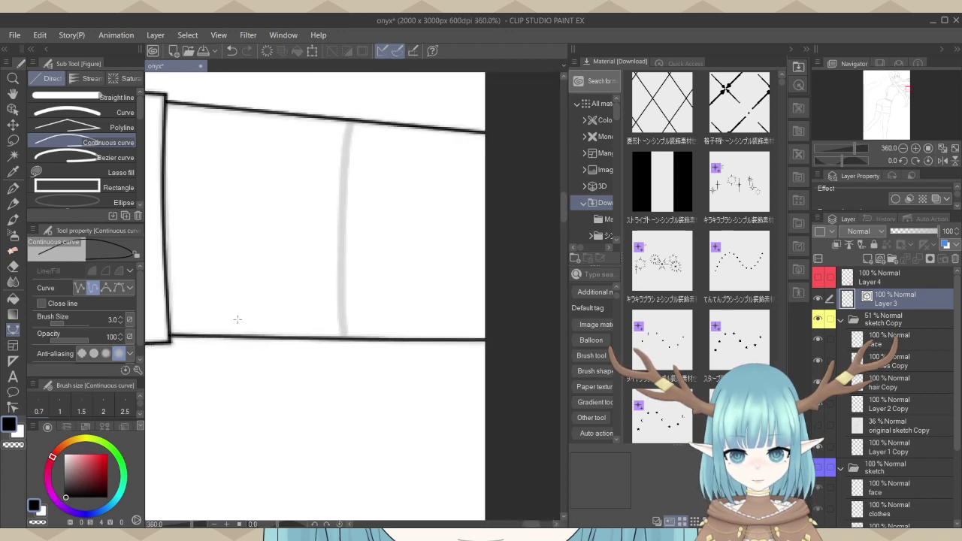
# Ink the curved line across the outstretched arm, following the sketch from the upper arm contour to the lower one.
pyautogui.scroll(1, 238, 320)
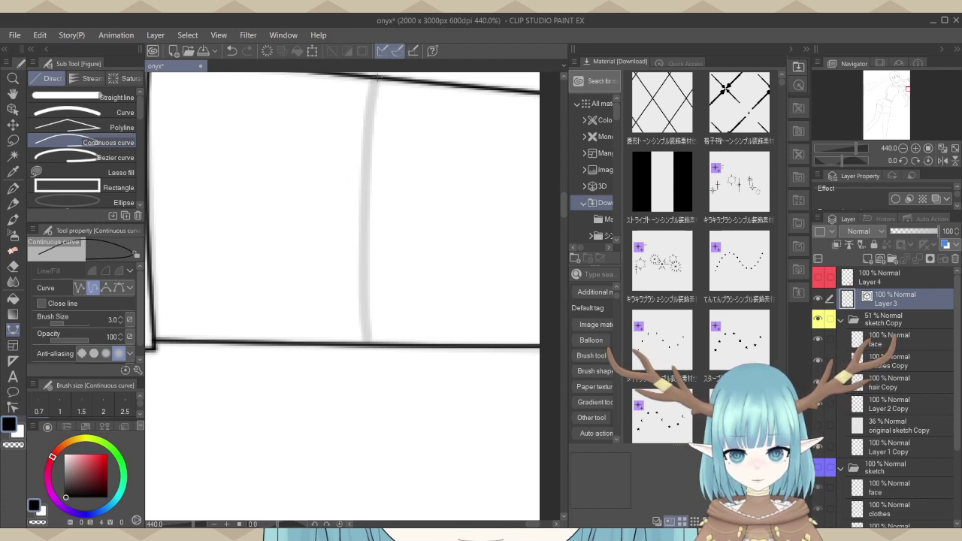
pyautogui.click(378, 78)
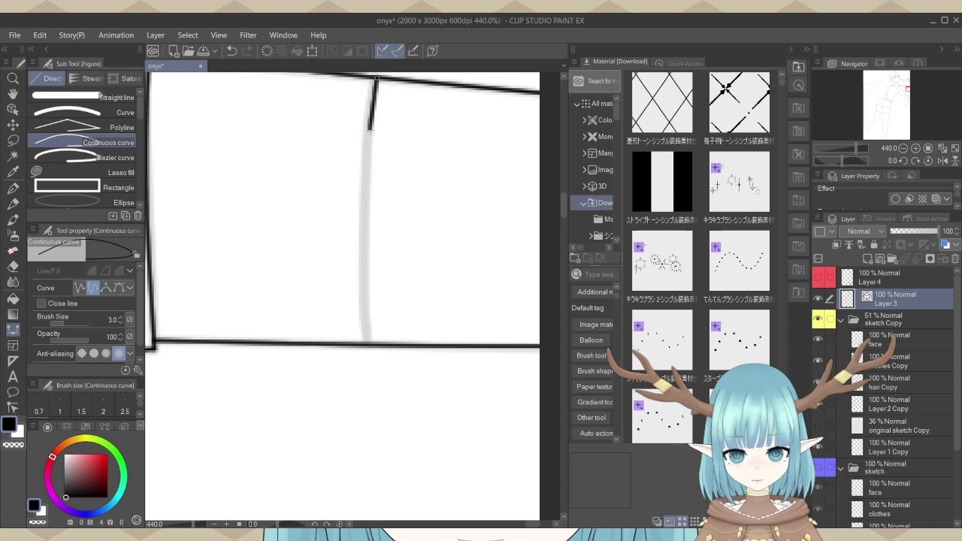
pyautogui.scroll(1, 368, 134)
pyautogui.click(366, 167)
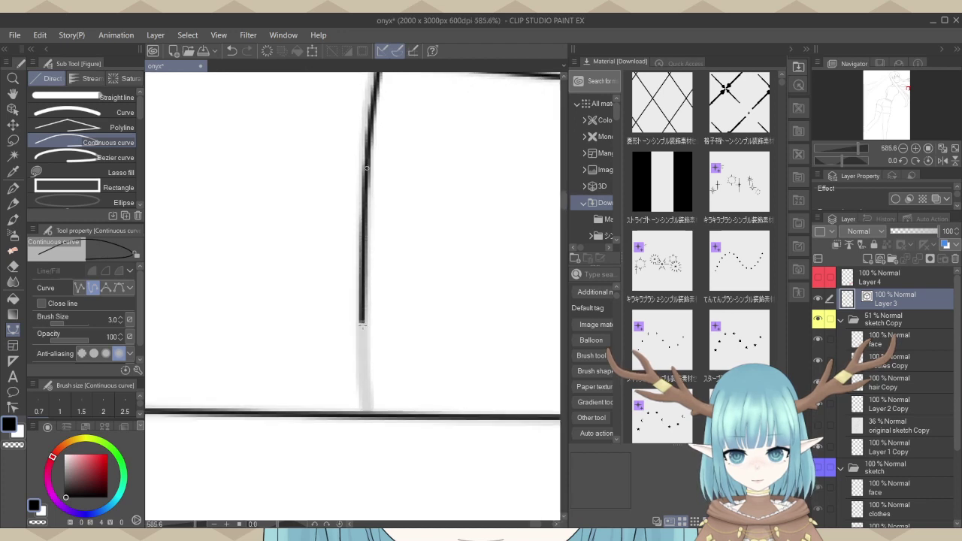
pyautogui.click(363, 343)
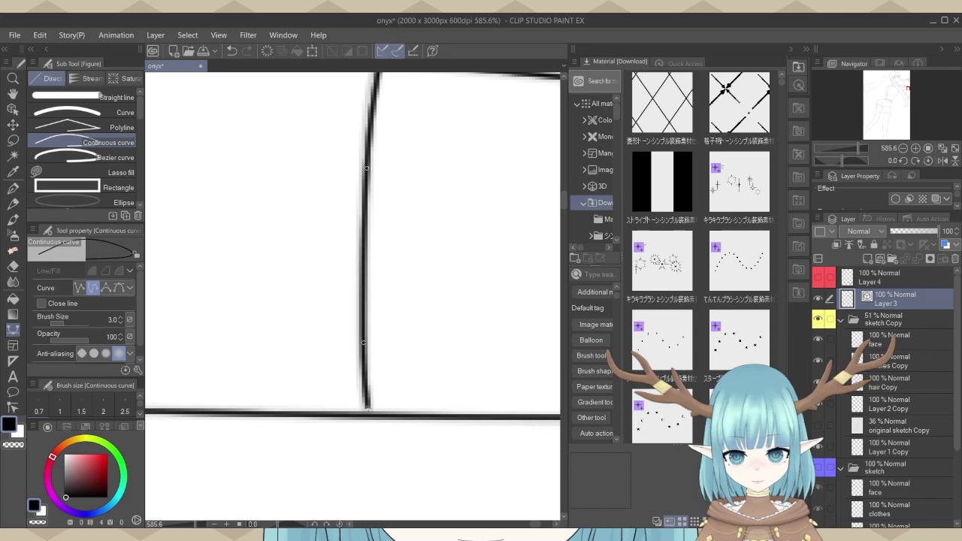
pyautogui.scroll(-5, 401, 264)
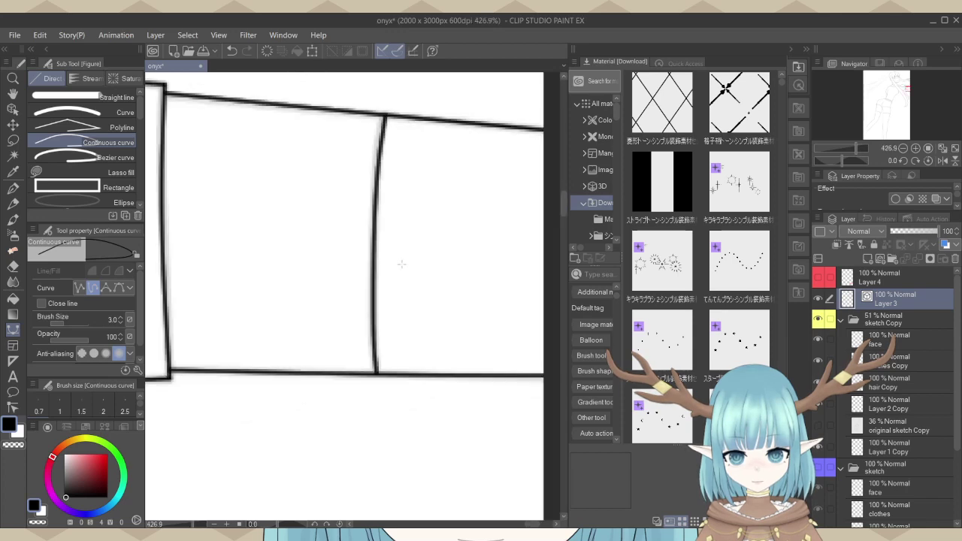
# Hide the sketch Copy folder to check the whole figure's line art without the sketch.
pyautogui.scroll(-5, 534, 233)
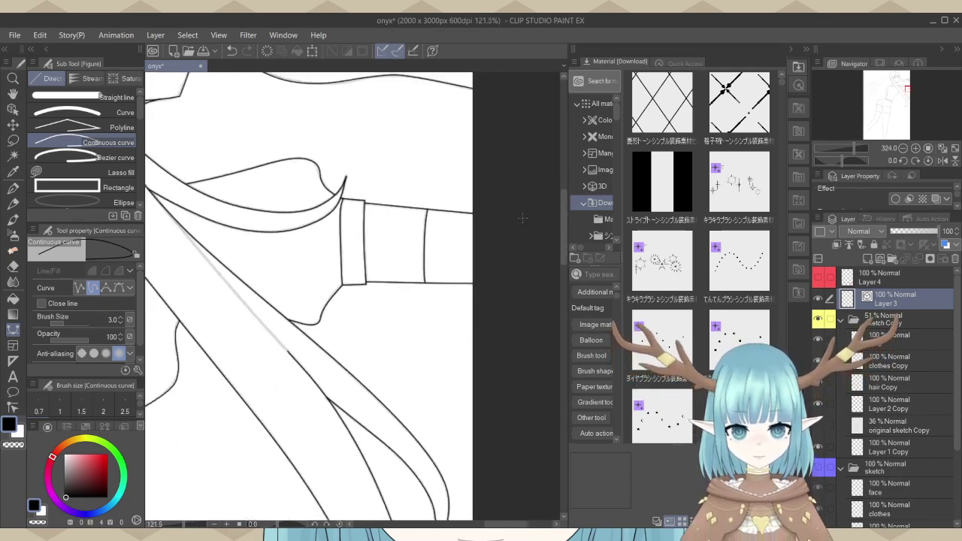
pyautogui.scroll(-3, 496, 260)
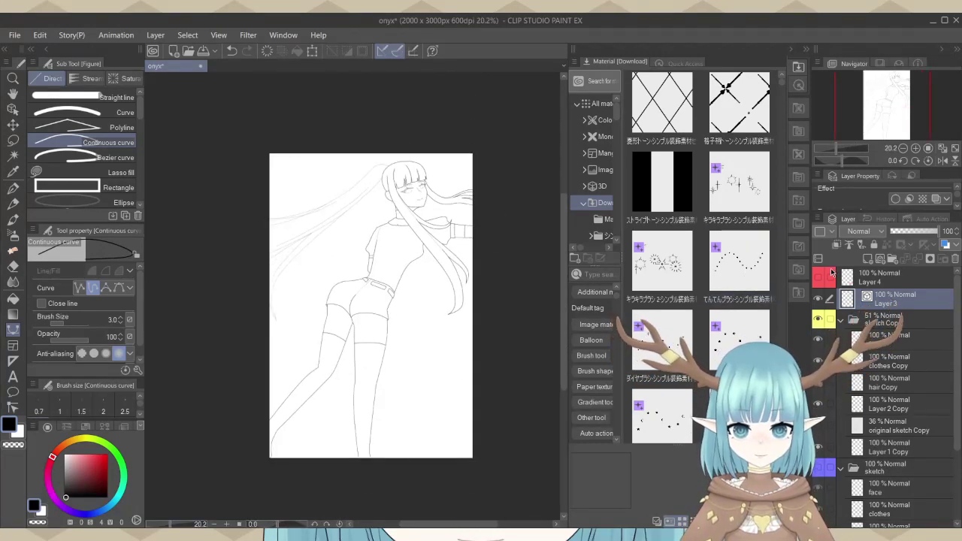
pyautogui.click(817, 322)
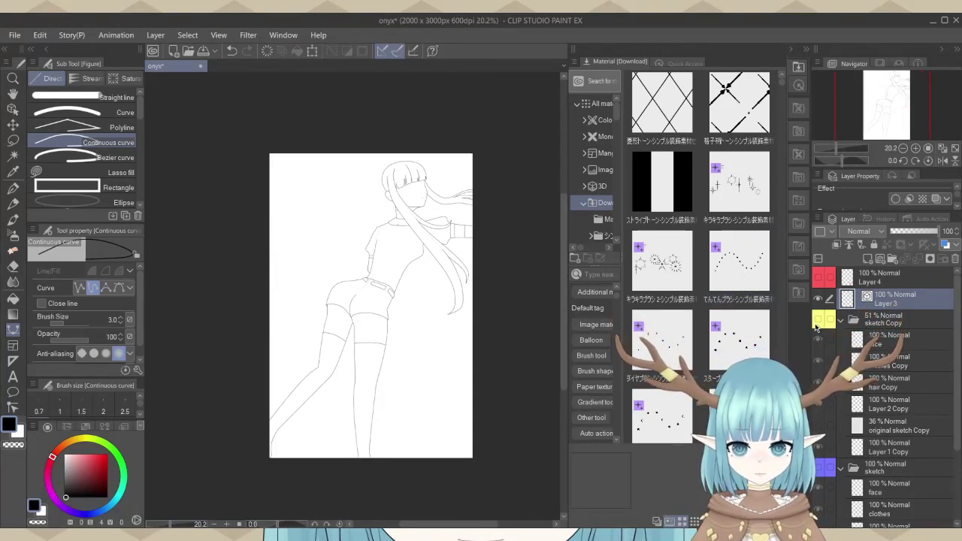
# Try brush sizes 4 and 5 on Layer 3's vector lines and return the size to 3.
pyautogui.scroll(2, 353, 240)
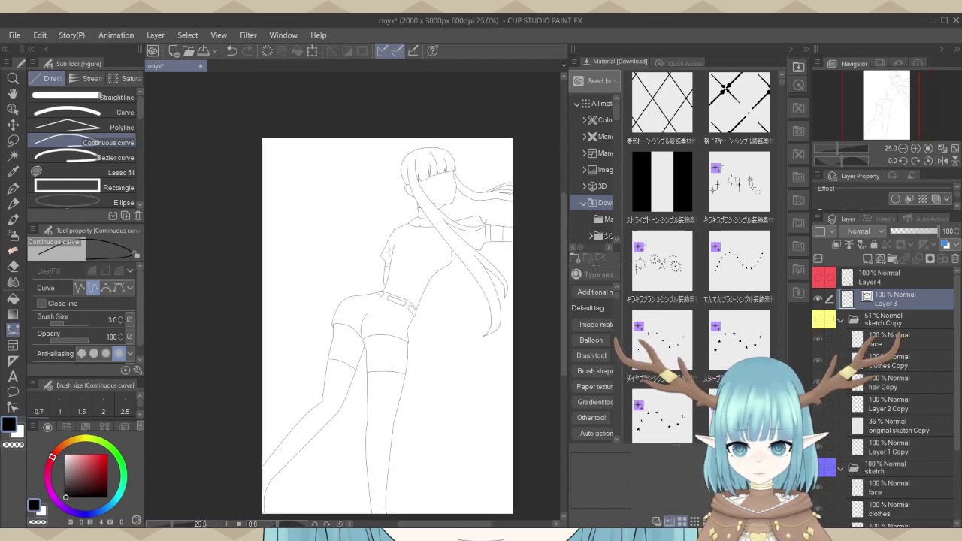
pyautogui.scroll(1, 422, 269)
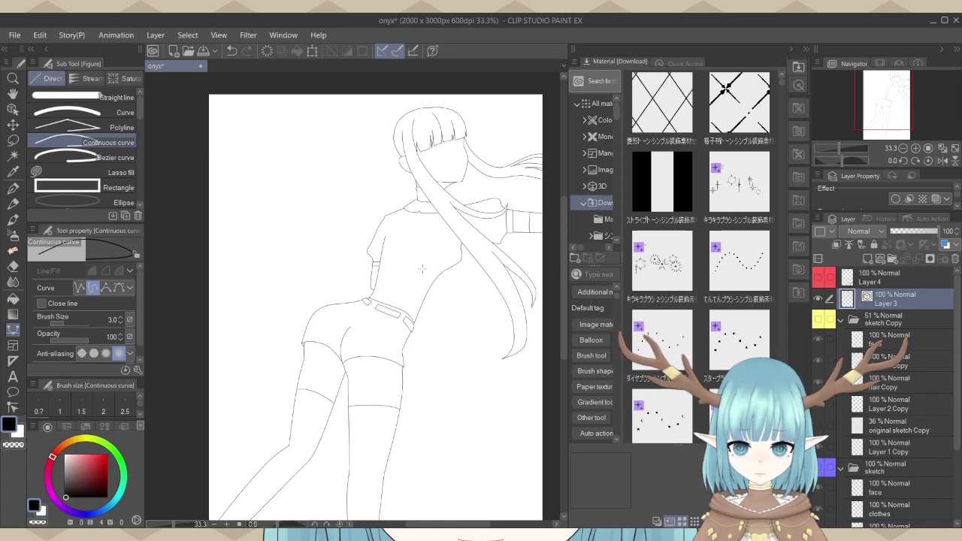
pyautogui.scroll(-1, 457, 160)
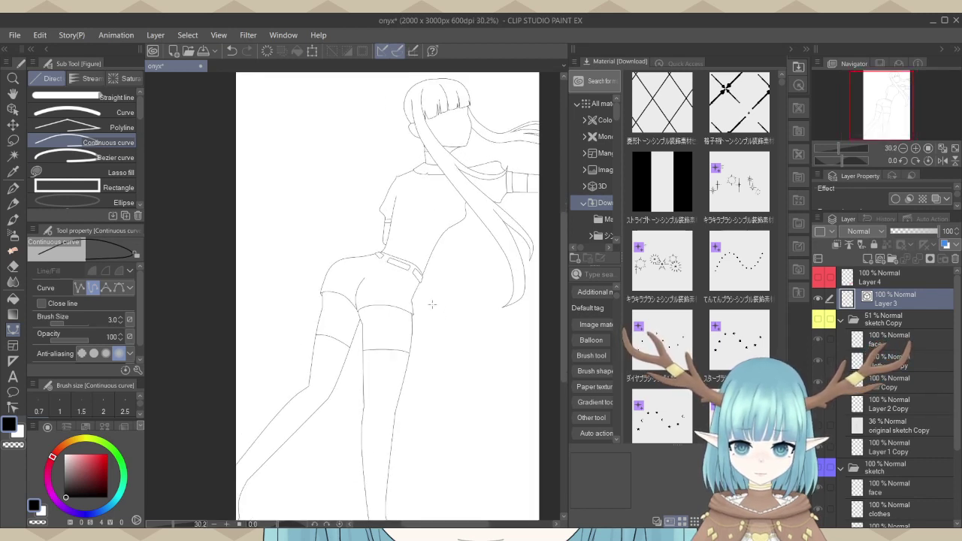
pyautogui.click(12, 109)
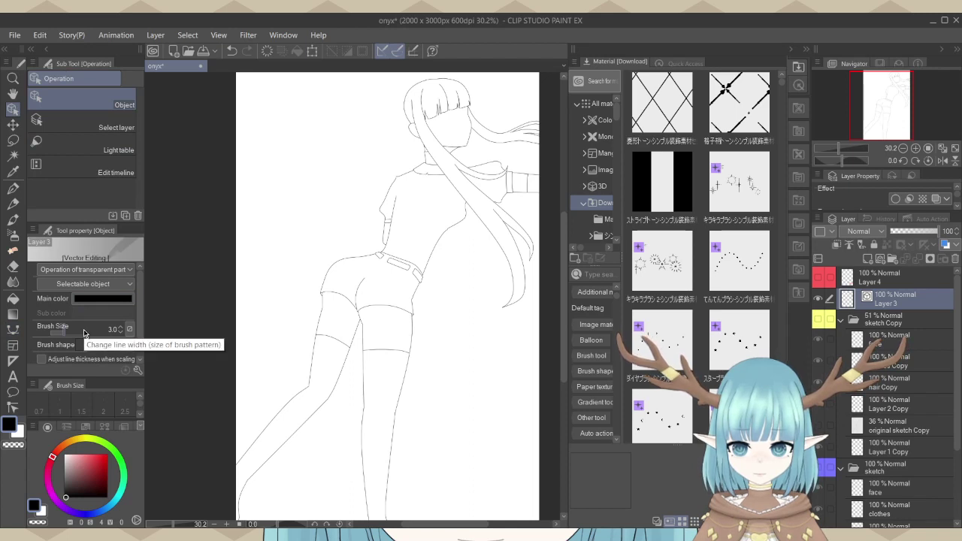
pyautogui.click(83, 333)
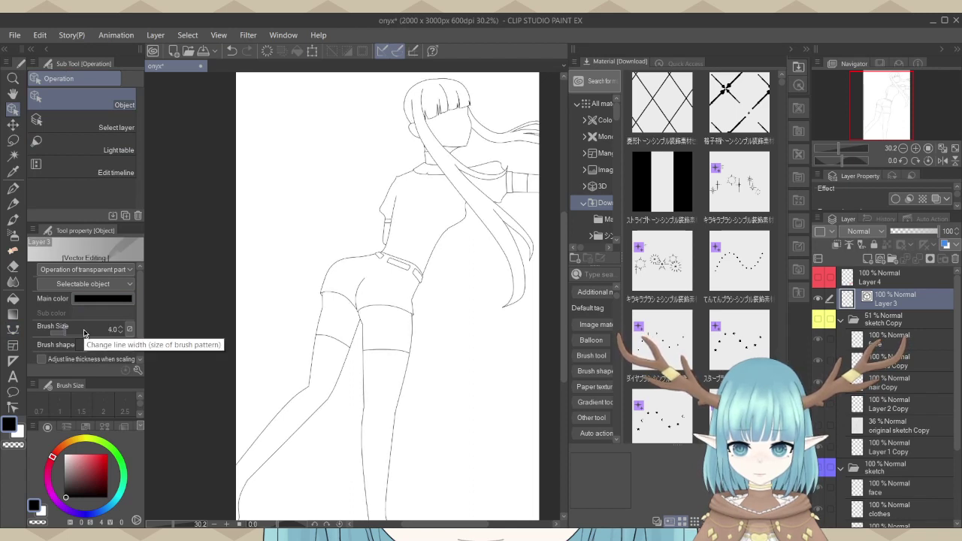
pyautogui.click(83, 333)
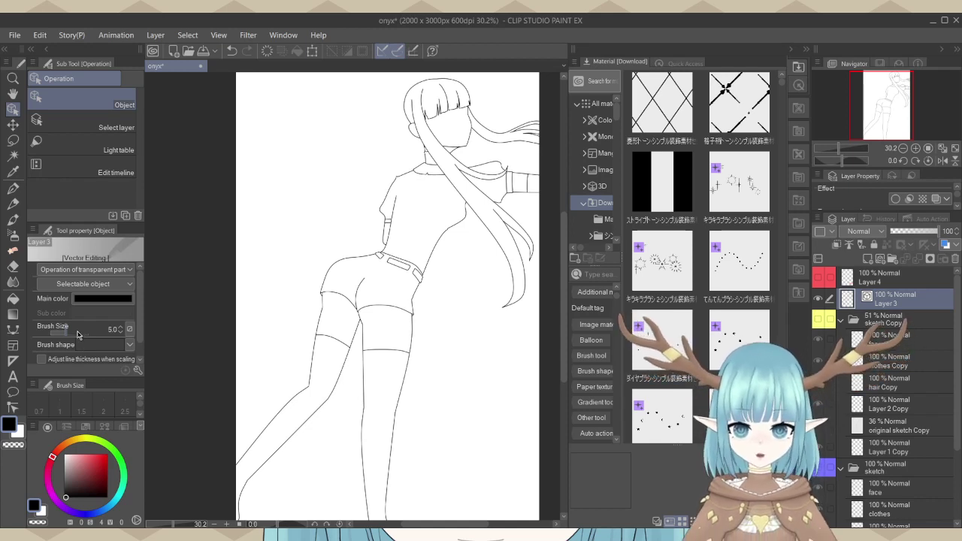
pyautogui.click(78, 334)
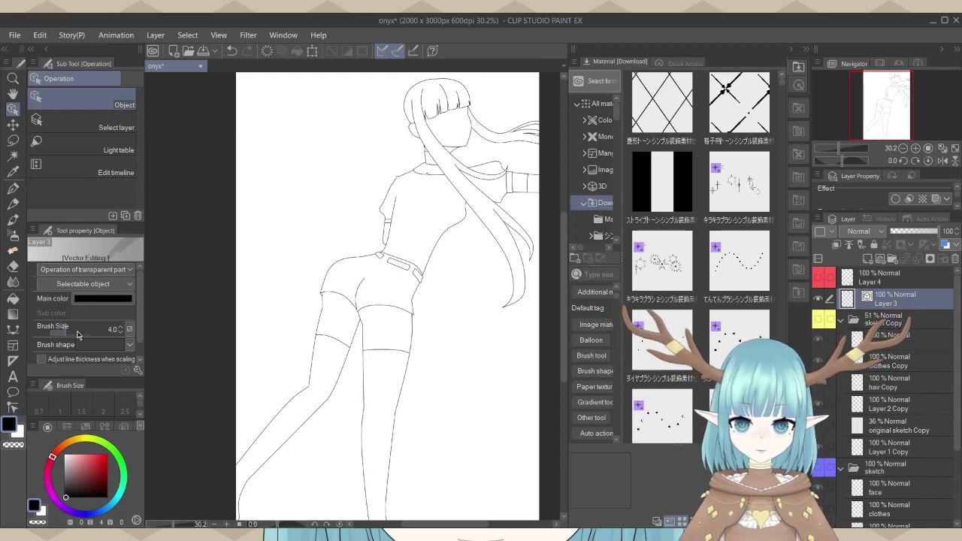
pyautogui.click(77, 334)
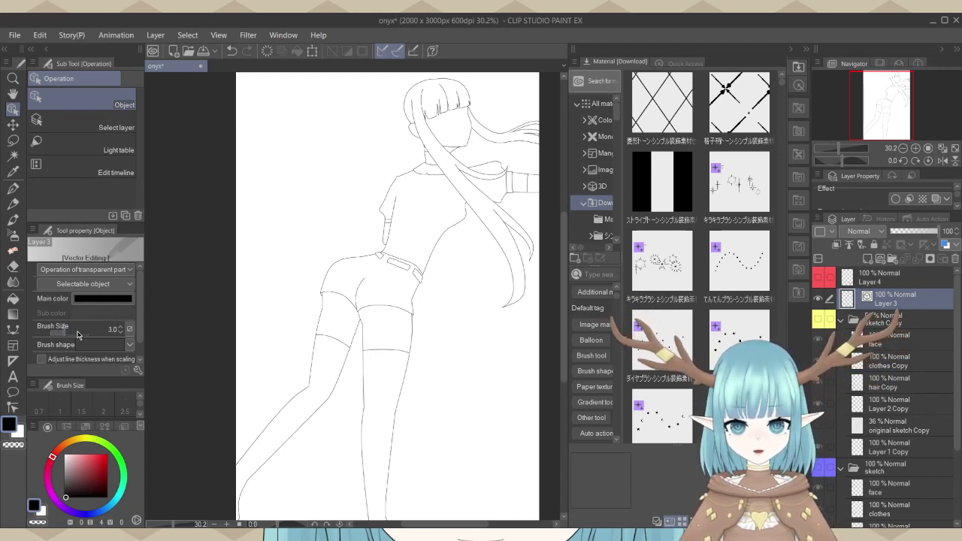
# Show the sketch Copy folder as a tracing guide and switch to the Continuous curve tool for inking the hair.
pyautogui.click(13, 329)
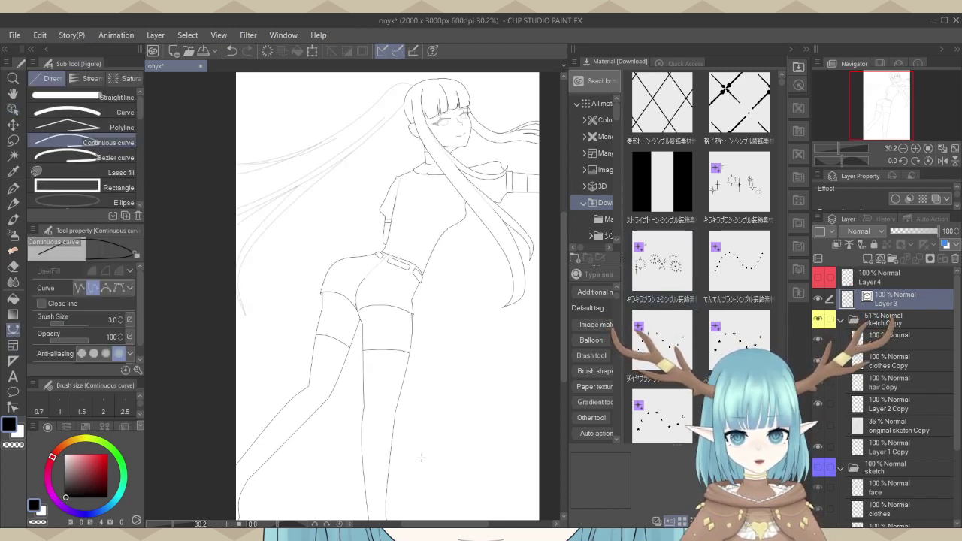
pyautogui.scroll(-2, 379, 342)
pyautogui.scroll(3, 379, 342)
pyautogui.scroll(3, 379, 342)
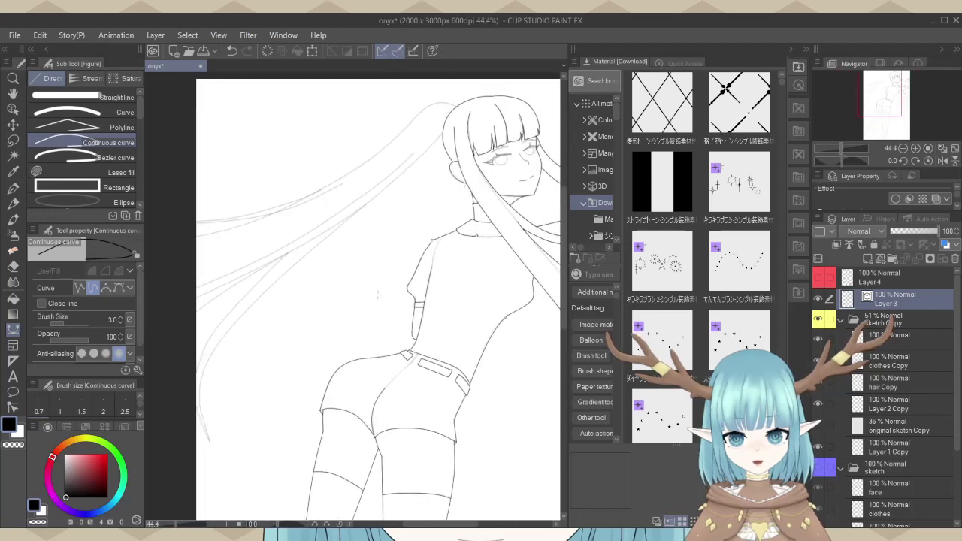
pyautogui.scroll(-2, 438, 163)
pyautogui.scroll(1, 439, 163)
pyautogui.scroll(3, 439, 163)
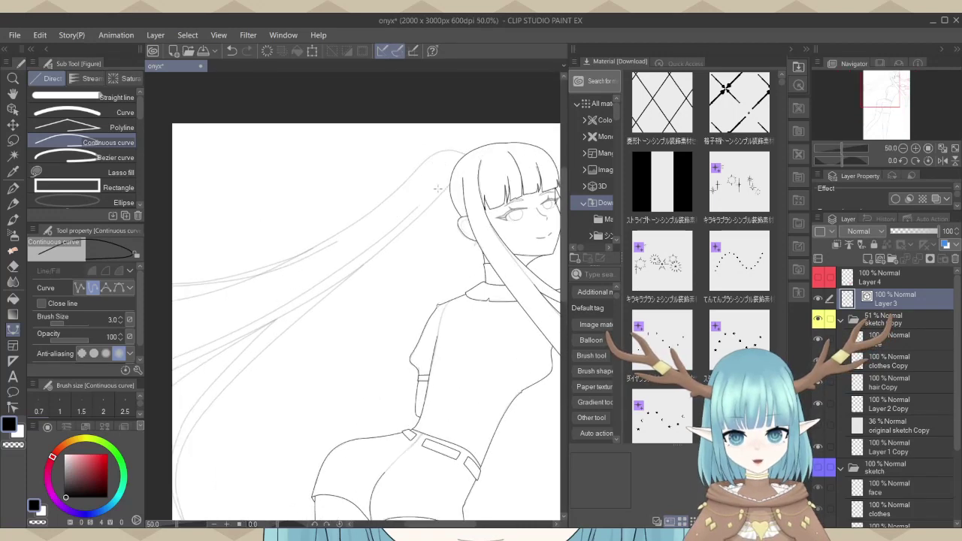
pyautogui.scroll(4, 454, 151)
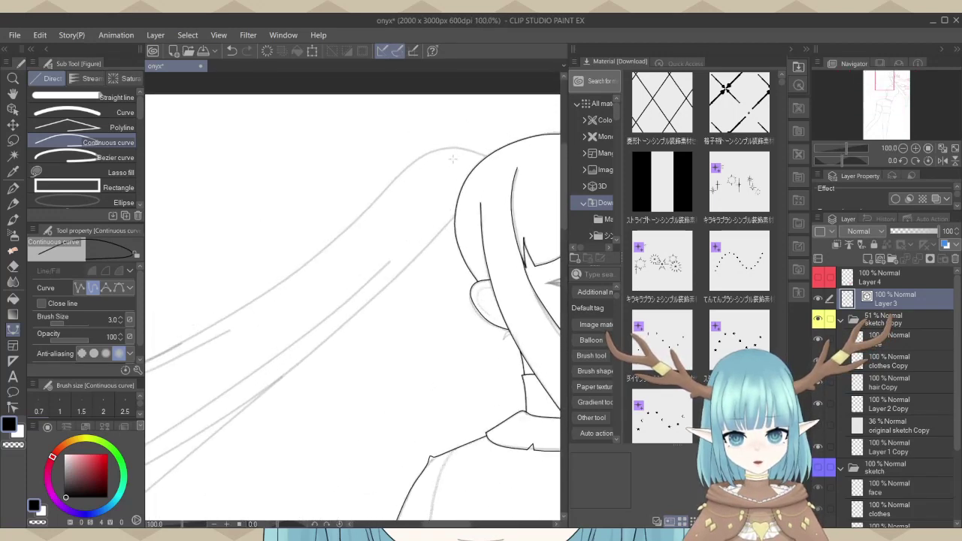
pyautogui.scroll(1, 448, 139)
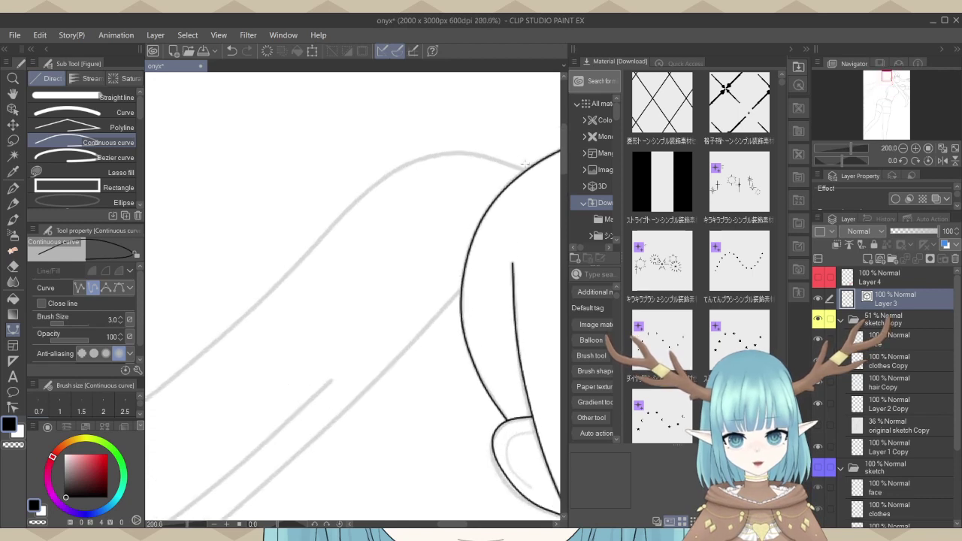
pyautogui.scroll(3, 522, 167)
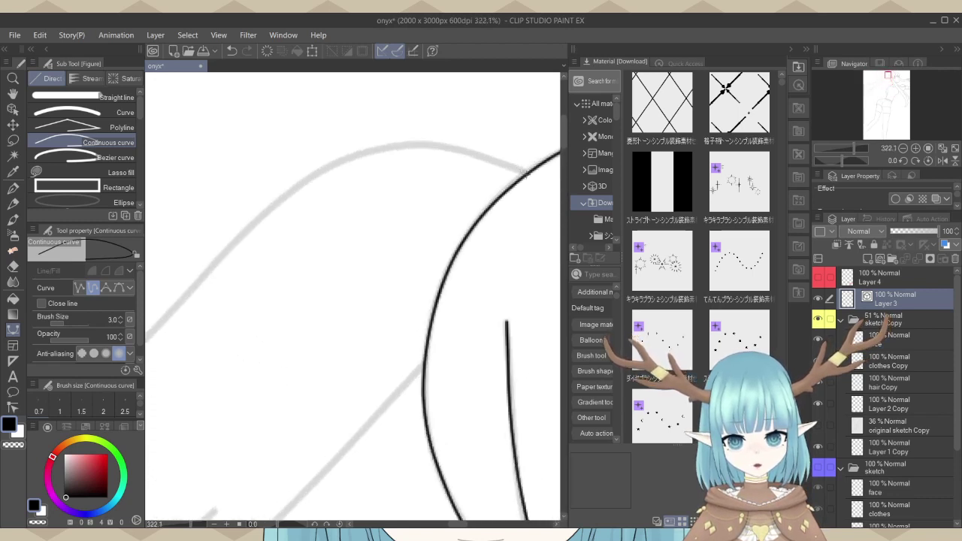
# Cancel the curve started at the hair root and narrow the Material palette to widen the canvas area.
pyautogui.click(523, 168)
pyautogui.press('Escape')
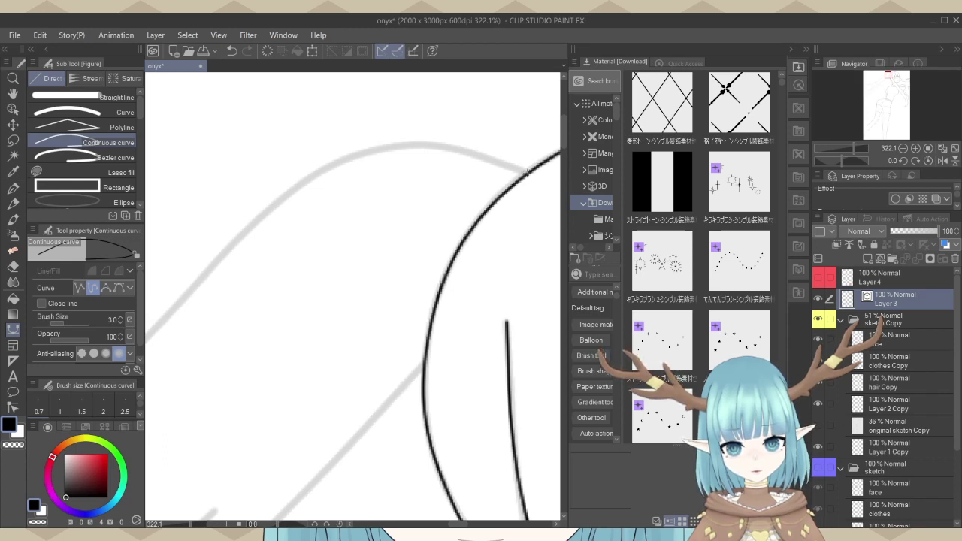
pyautogui.scroll(-2, 529, 162)
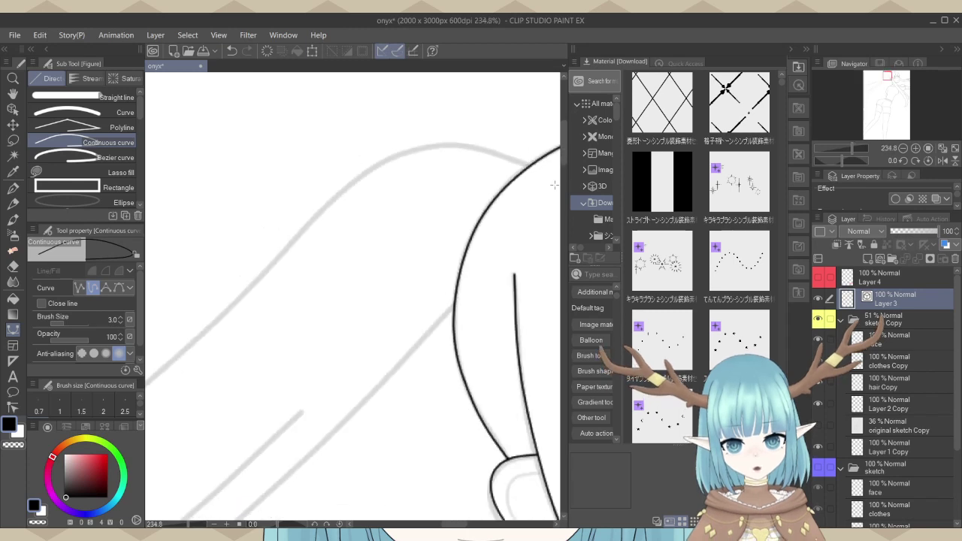
pyautogui.moveTo(593, 198); pyautogui.dragTo(759, 216)
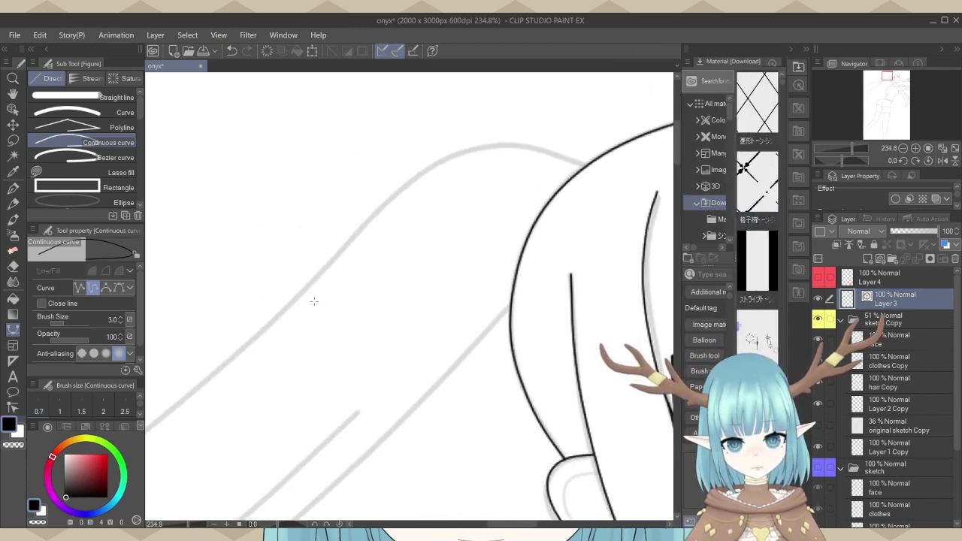
# Start a continuous curve at the back of the head and trace the upper bend of the flowing hair strand.
pyautogui.scroll(-1, 316, 301)
pyautogui.scroll(2, 522, 265)
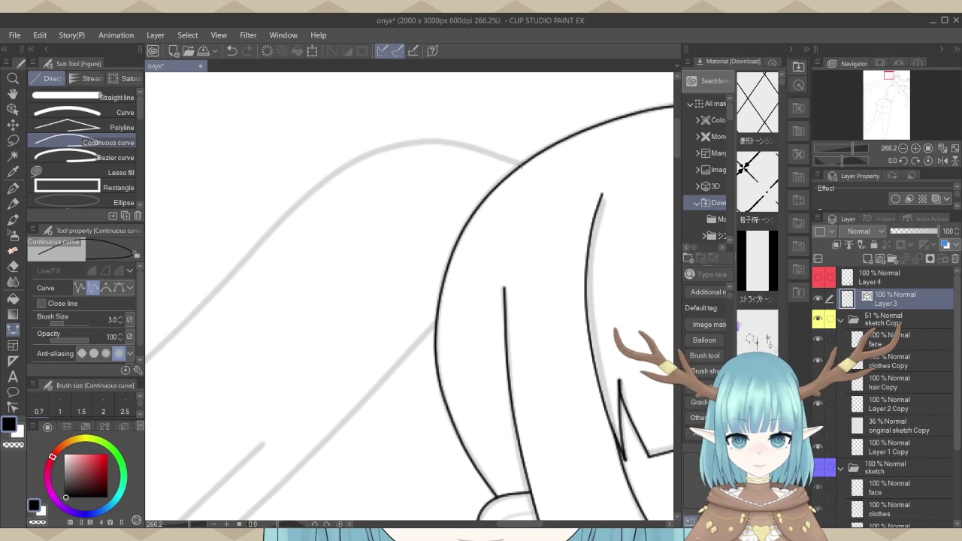
pyautogui.click(523, 164)
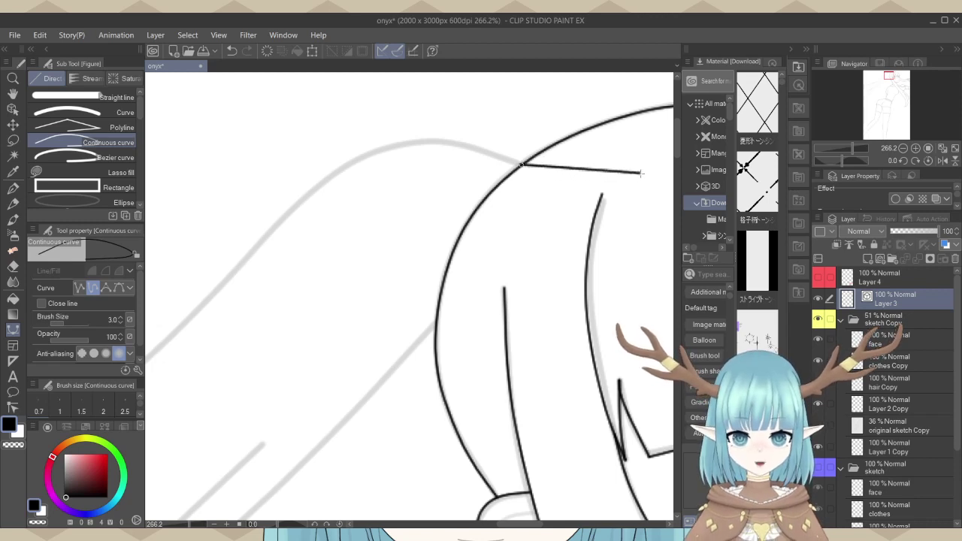
pyautogui.scroll(-1, 640, 173)
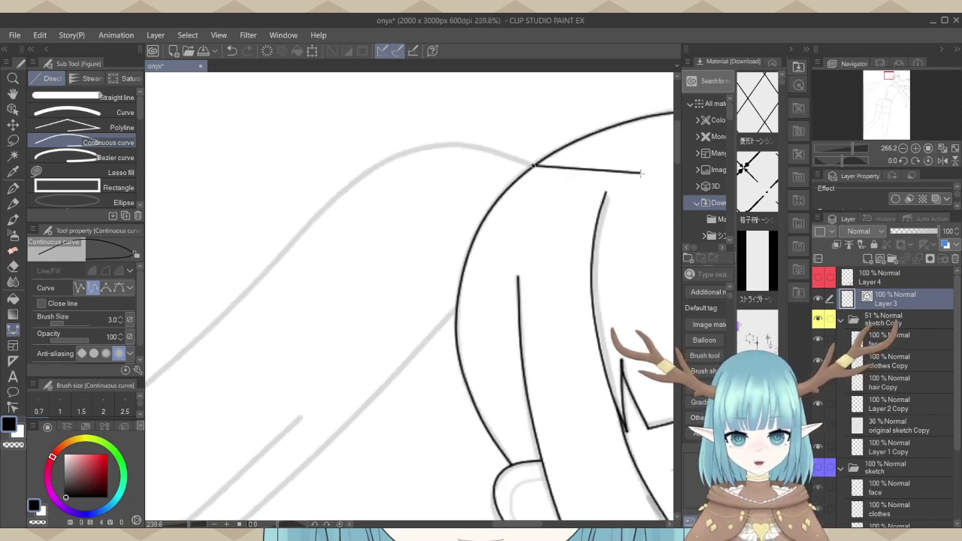
pyautogui.click(480, 149)
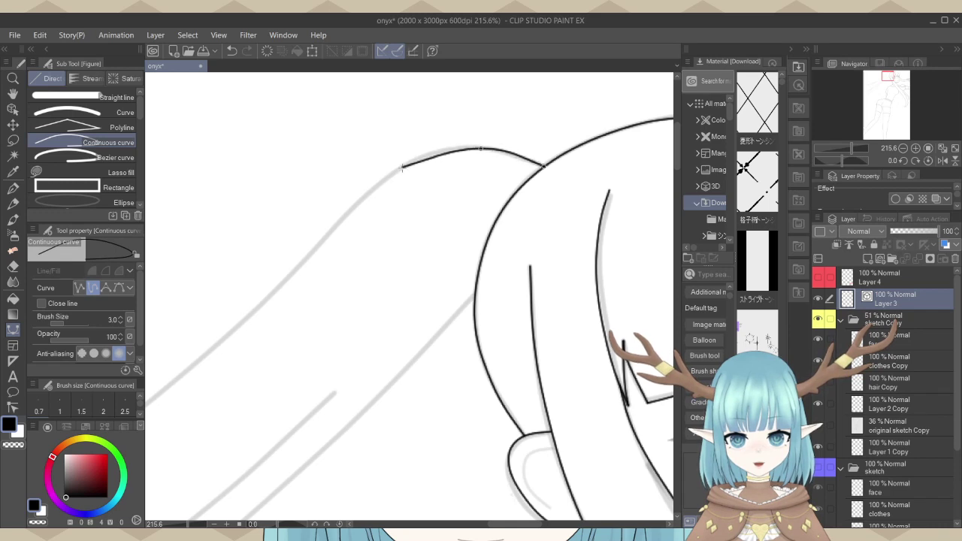
pyautogui.click(402, 167)
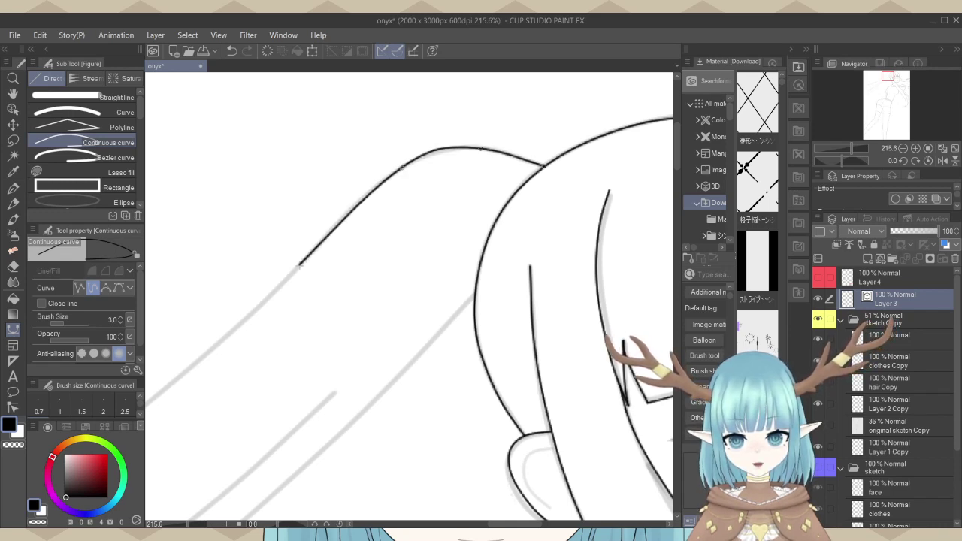
pyautogui.click(273, 291)
pyautogui.scroll(-4, 516, 117)
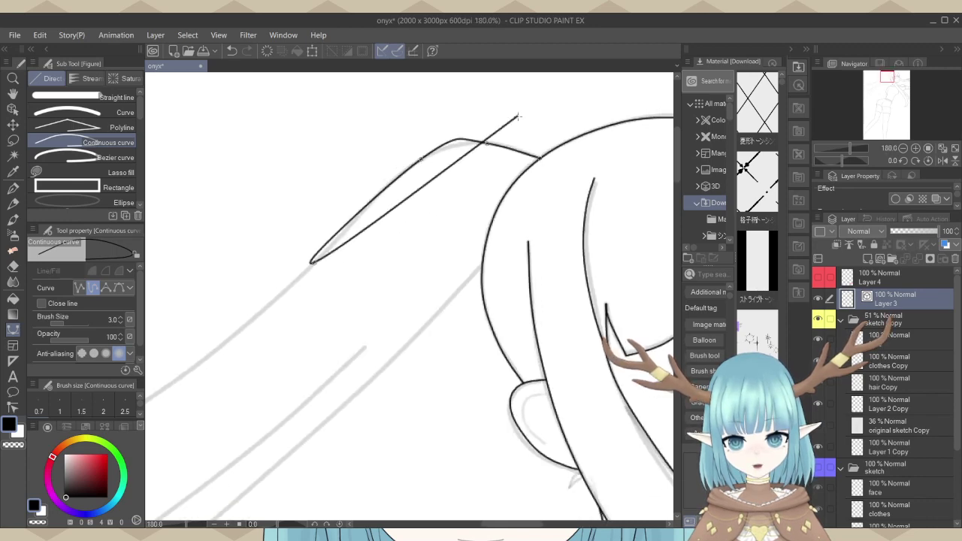
# Continue the curve along the sketched upper edge of the flowing hair and finish it at the left canvas edge.
pyautogui.scroll(-3, 517, 117)
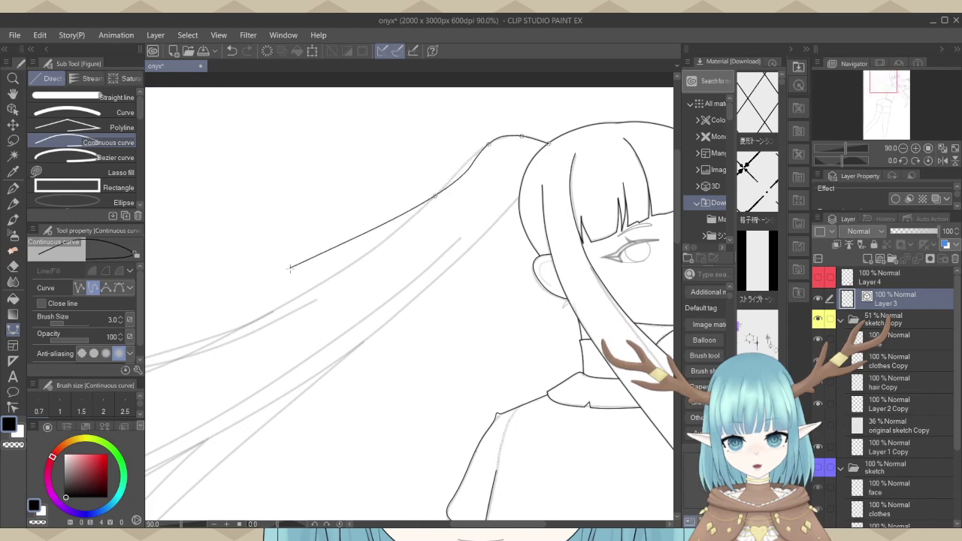
pyautogui.scroll(1, 282, 323)
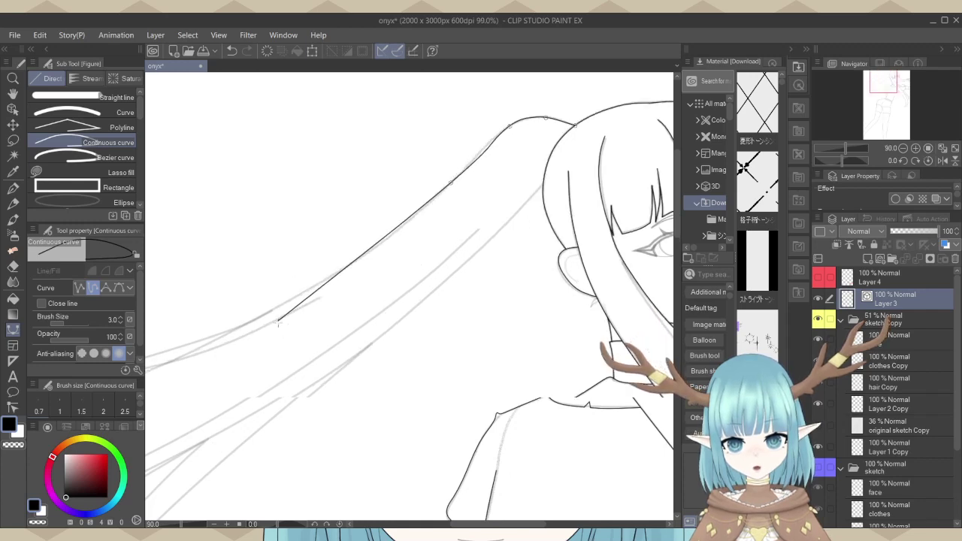
pyautogui.scroll(1, 278, 322)
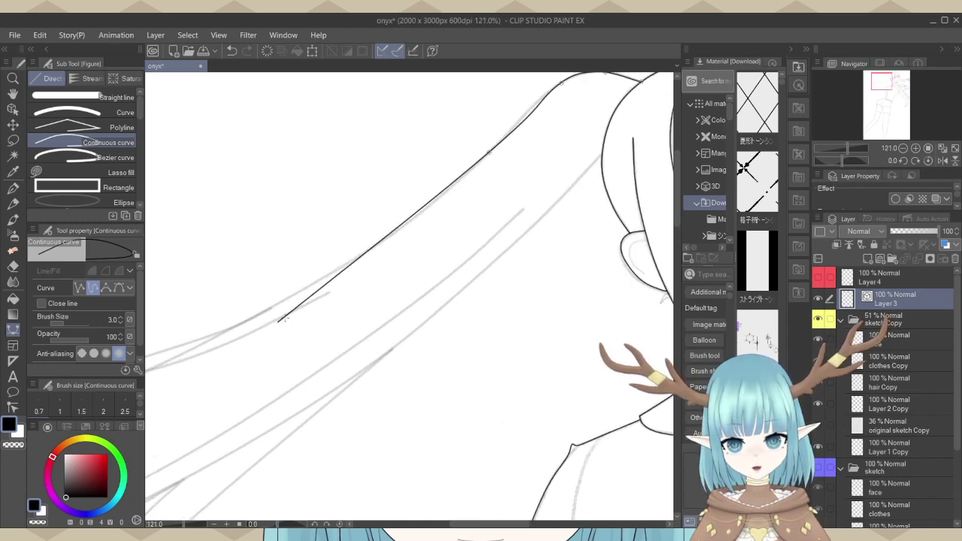
pyautogui.click(370, 248)
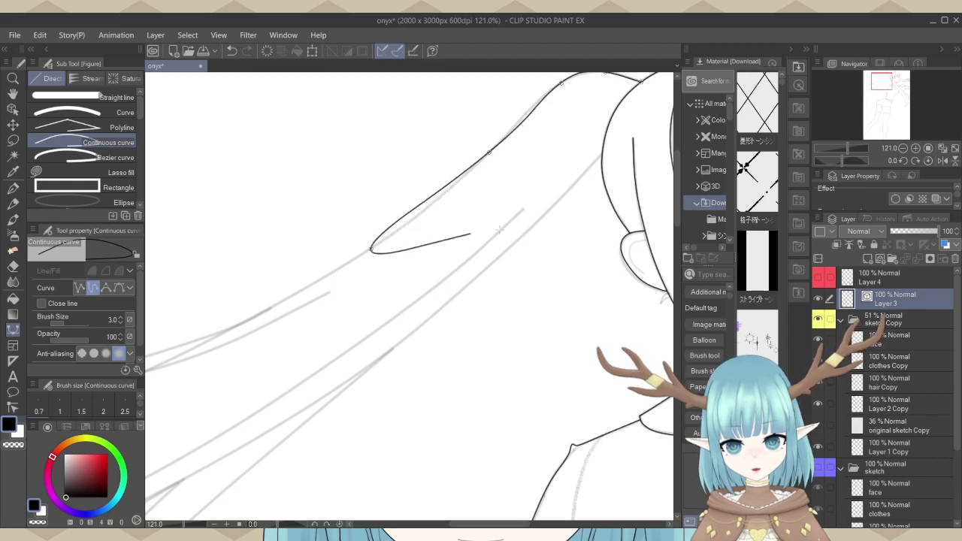
pyautogui.scroll(-2, 366, 259)
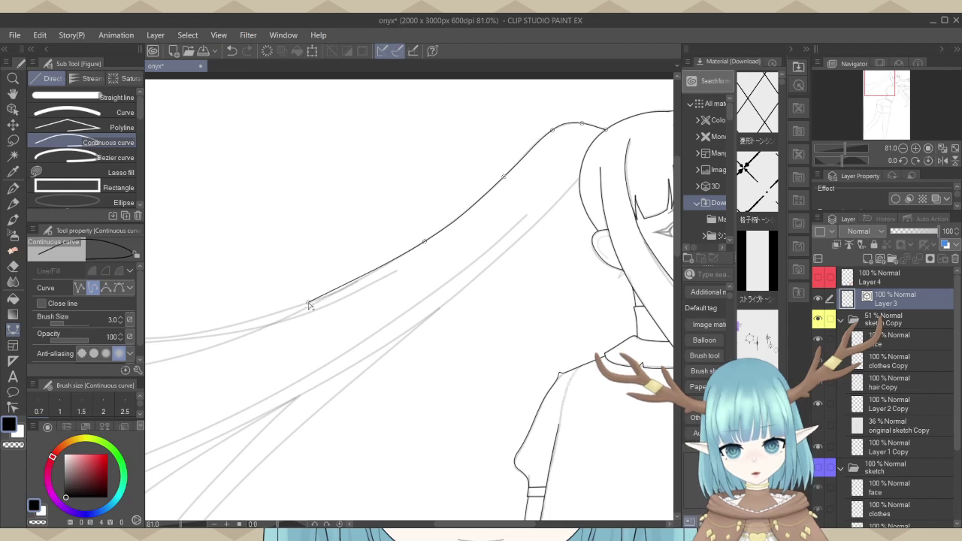
pyautogui.click(309, 303)
pyautogui.hotkey('ctrl', '-')
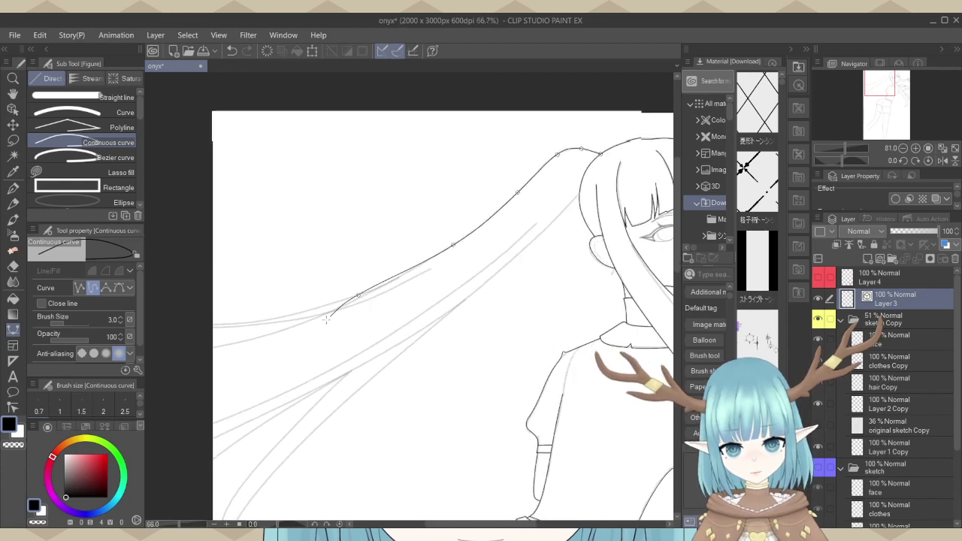
pyautogui.scroll(3, 326, 320)
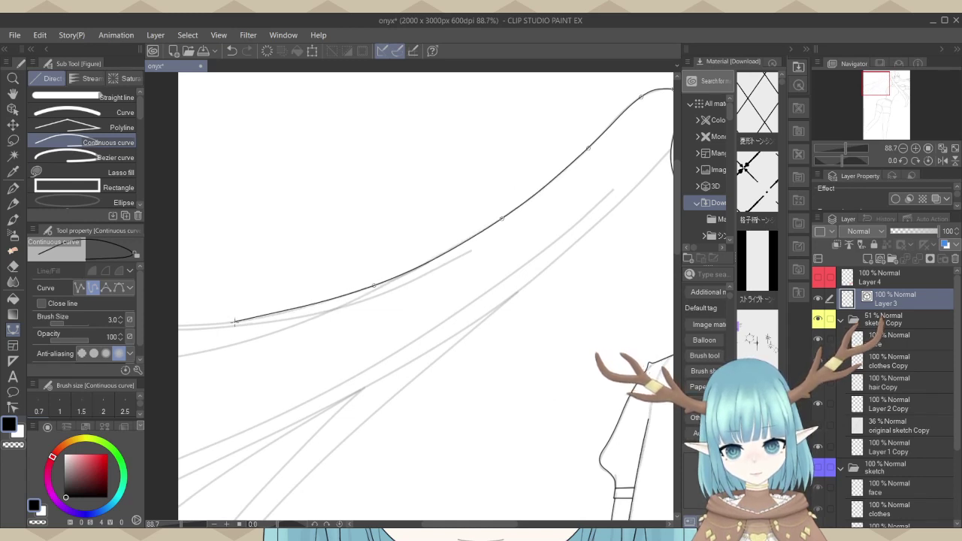
pyautogui.doubleClick(235, 321)
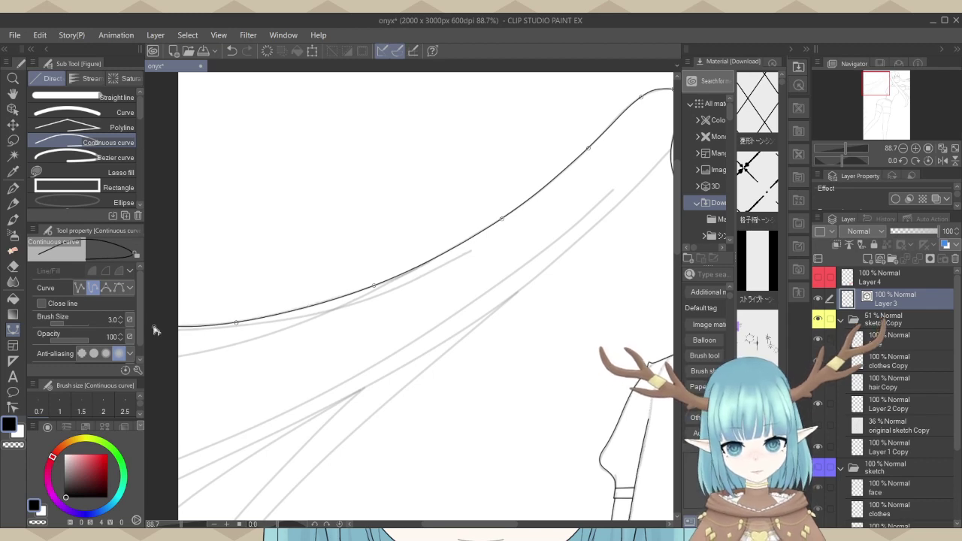
# Start a new continuous curve where the sketched lower edge of the flowing hair meets the back of the head.
pyautogui.scroll(-1, 512, 246)
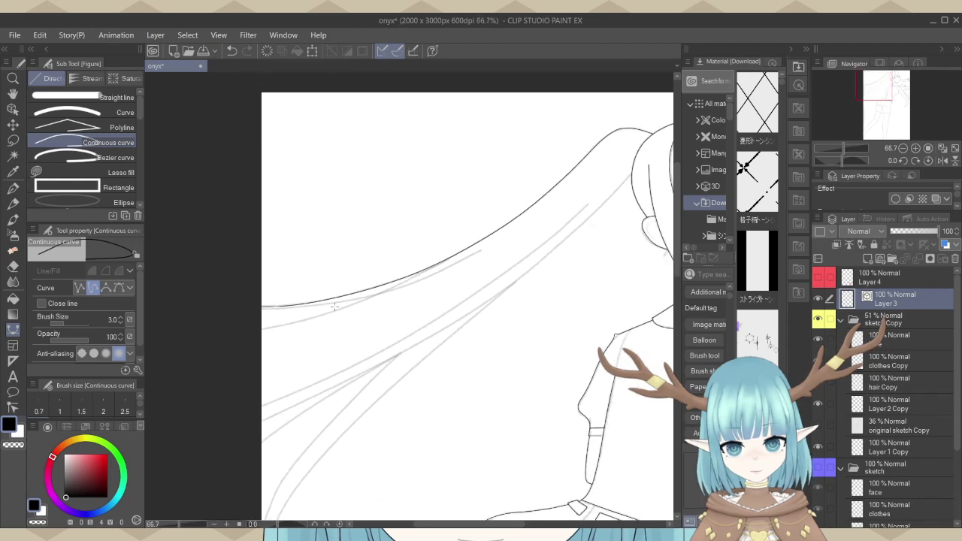
pyautogui.scroll(-1, 247, 277)
pyautogui.scroll(1, 495, 300)
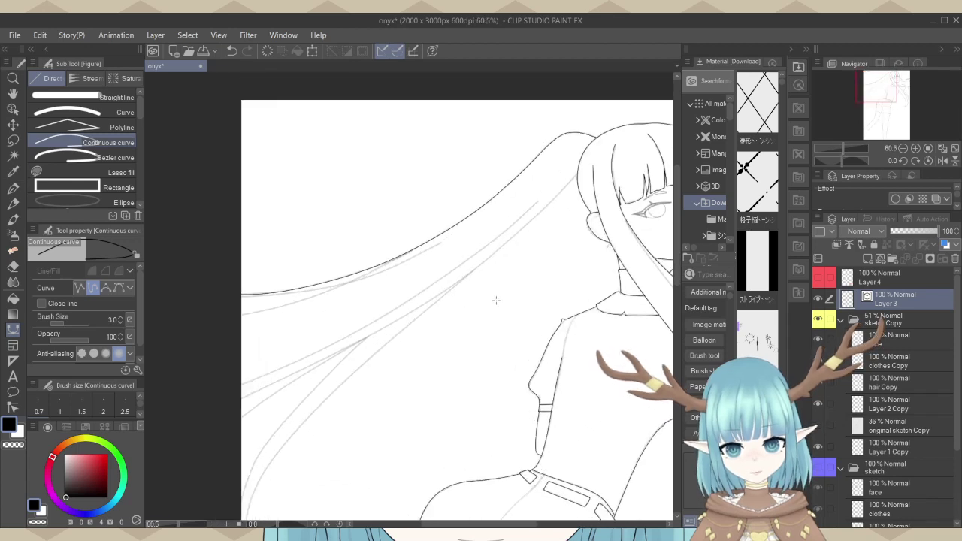
pyautogui.scroll(3, 496, 300)
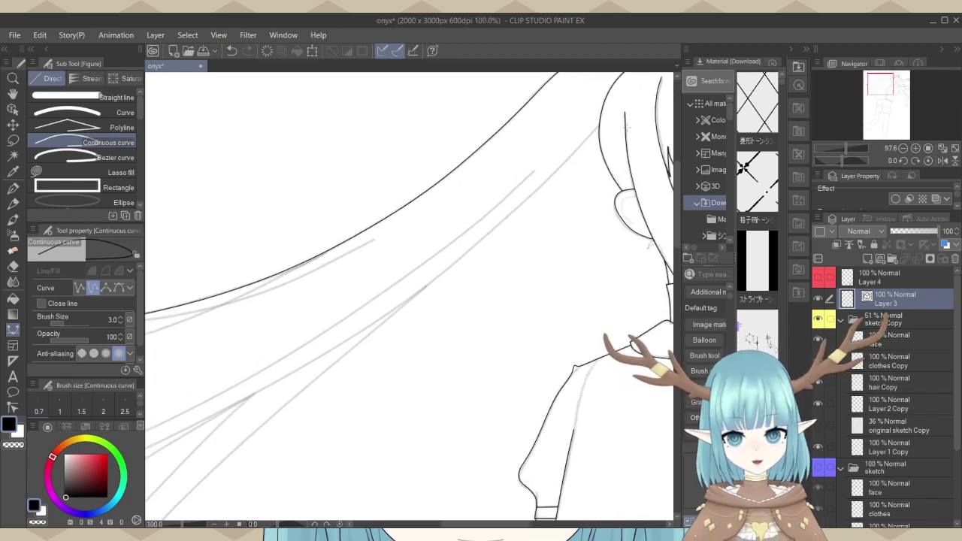
pyautogui.scroll(3, 626, 133)
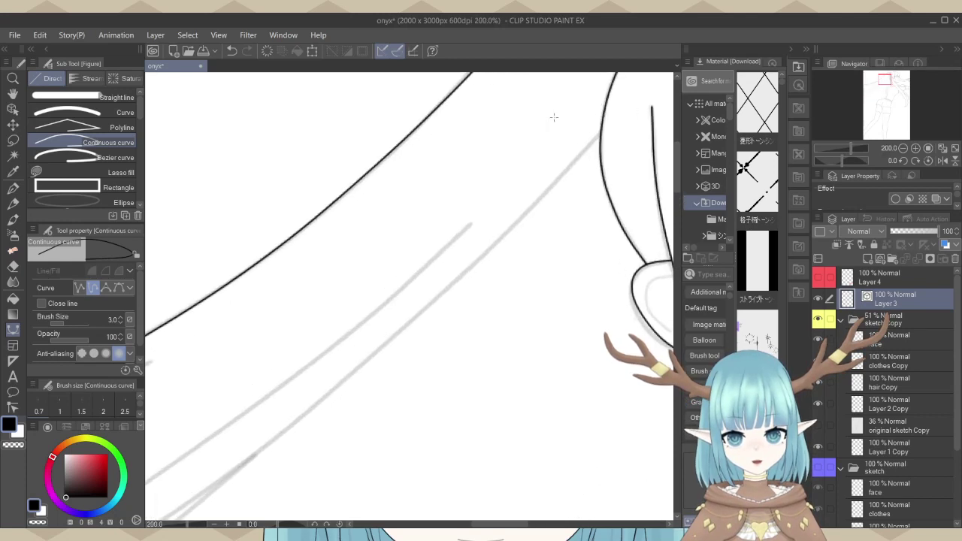
pyautogui.scroll(2, 641, 111)
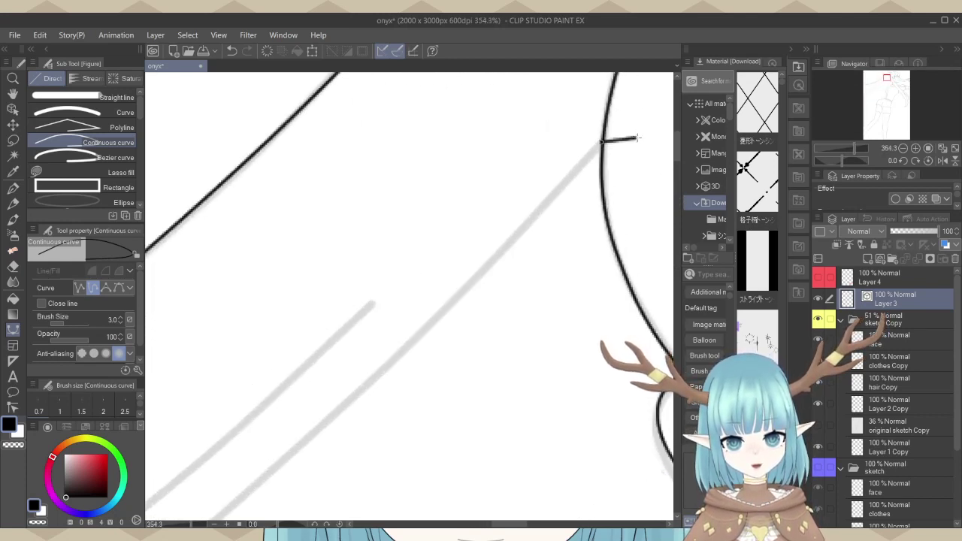
pyautogui.scroll(-4, 637, 138)
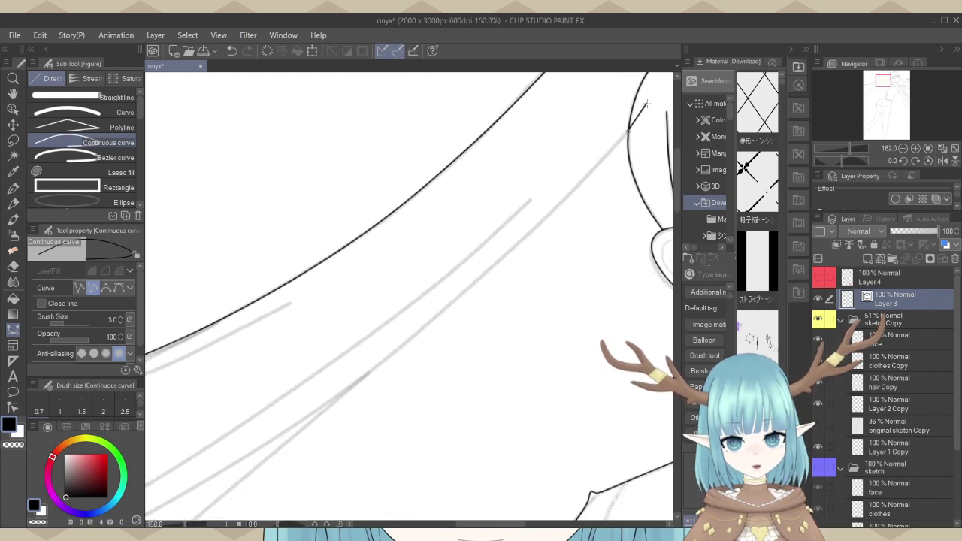
pyautogui.scroll(-3, 646, 103)
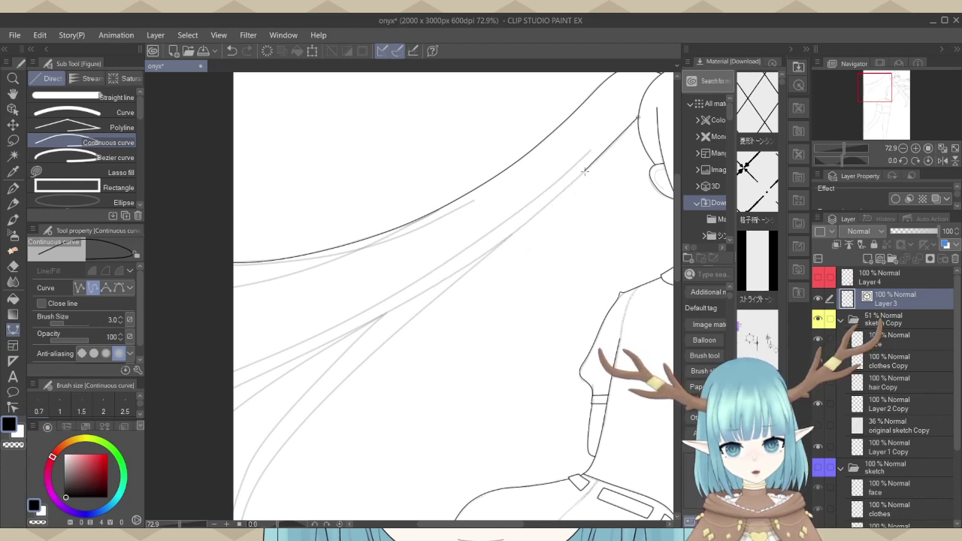
# Continue the curve down along the sketched lower edge of the flowing hair toward the canvas edge.
pyautogui.scroll(3, 583, 173)
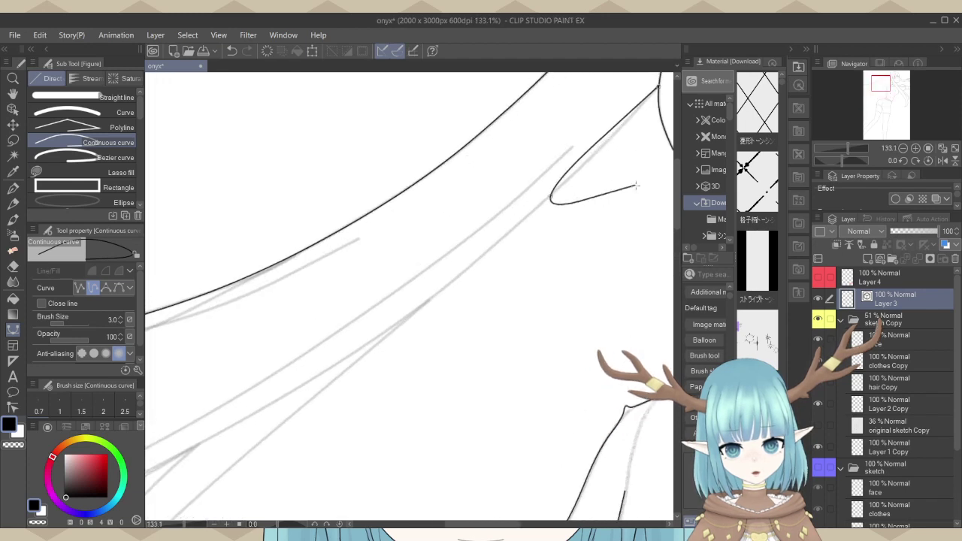
pyautogui.scroll(-2, 556, 196)
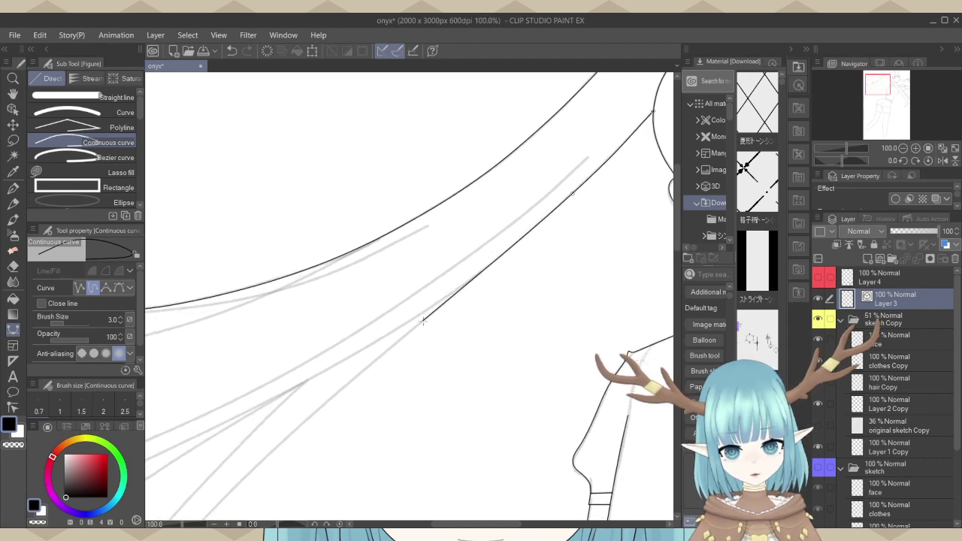
pyautogui.click(423, 321)
pyautogui.scroll(-2, 424, 323)
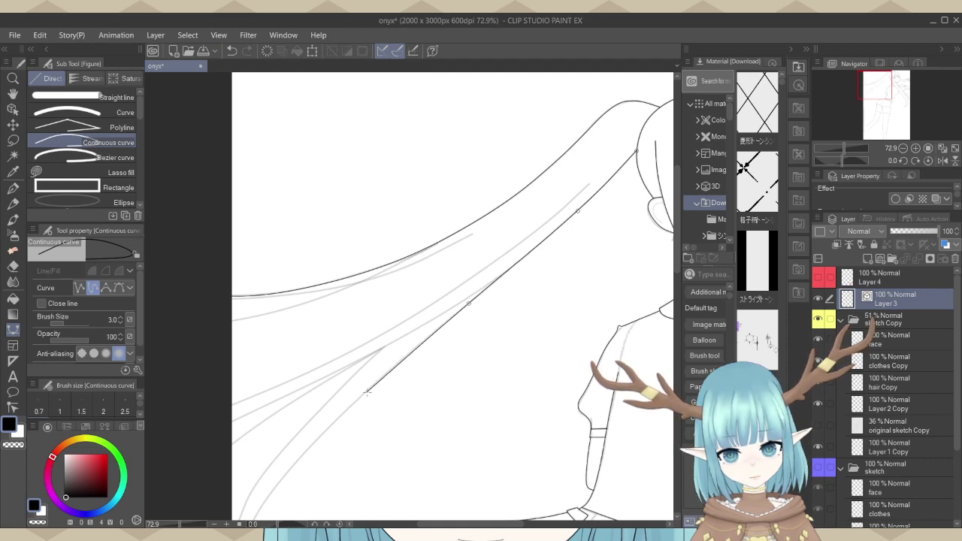
pyautogui.scroll(-4, 468, 363)
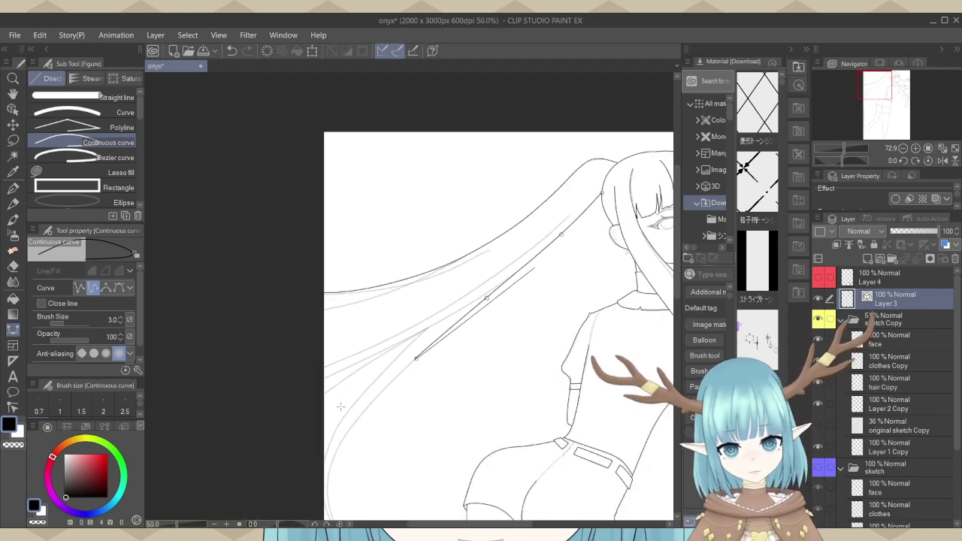
pyautogui.scroll(1, 354, 423)
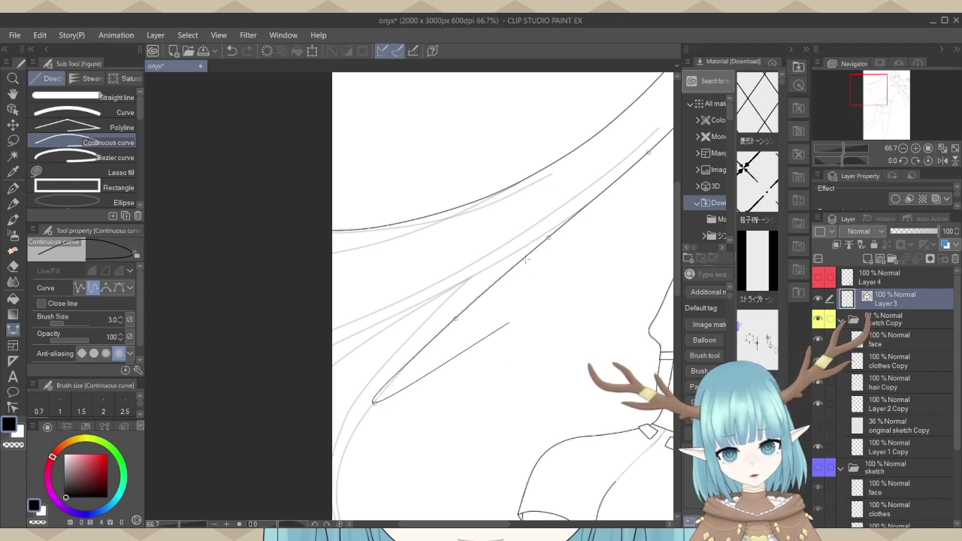
pyautogui.scroll(-3, 422, 257)
pyautogui.scroll(2, 421, 301)
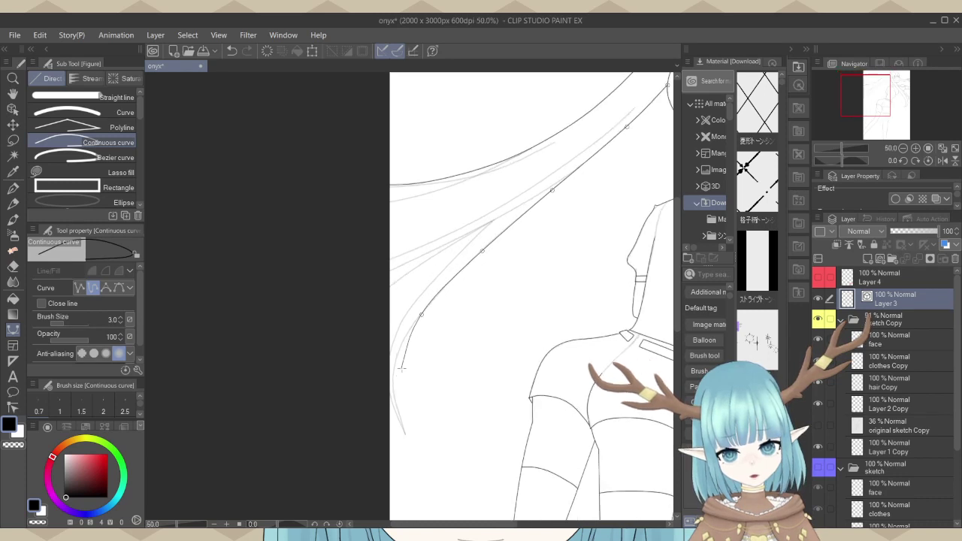
# Bend the curve around the lower hair strand and finish it at the strand's pointed tip.
pyautogui.scroll(1, 402, 369)
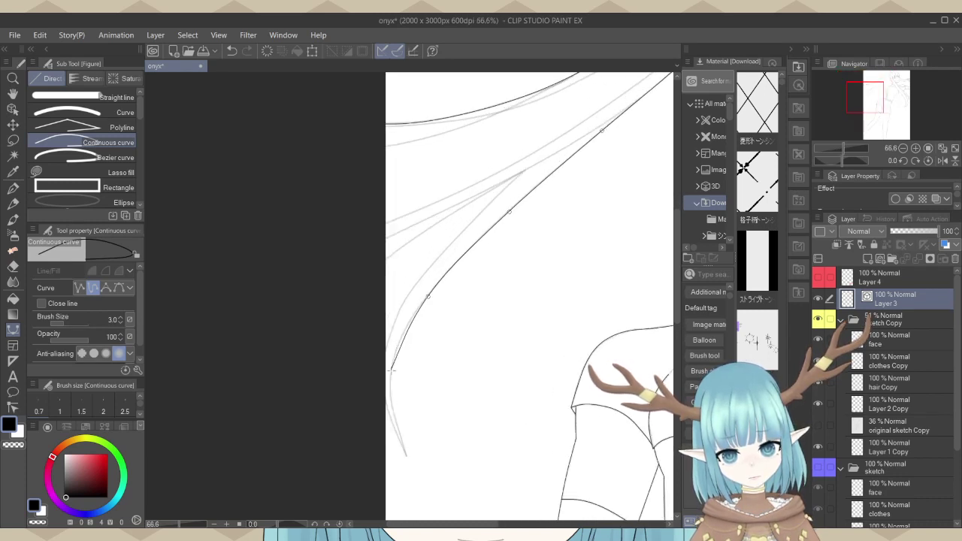
pyautogui.click(391, 371)
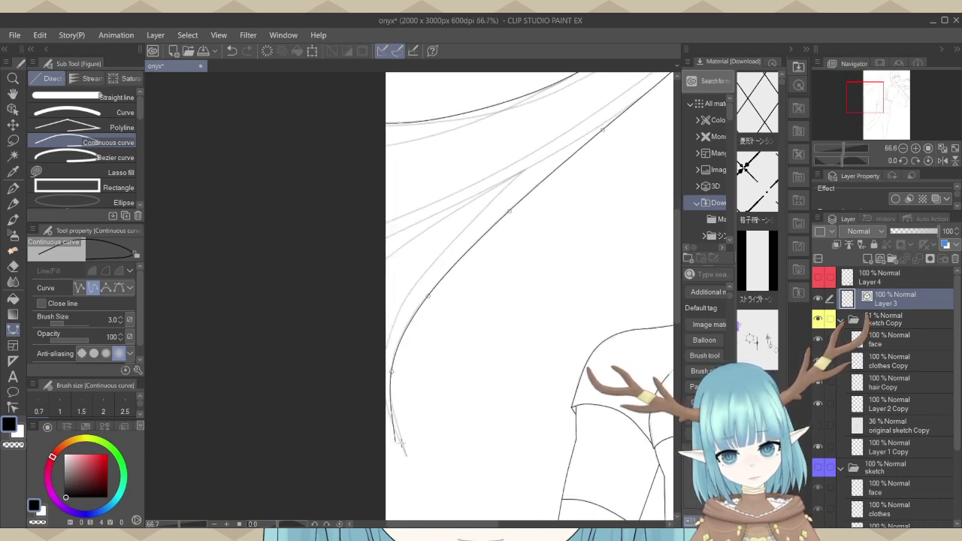
pyautogui.scroll(3, 402, 440)
pyautogui.scroll(4, 415, 449)
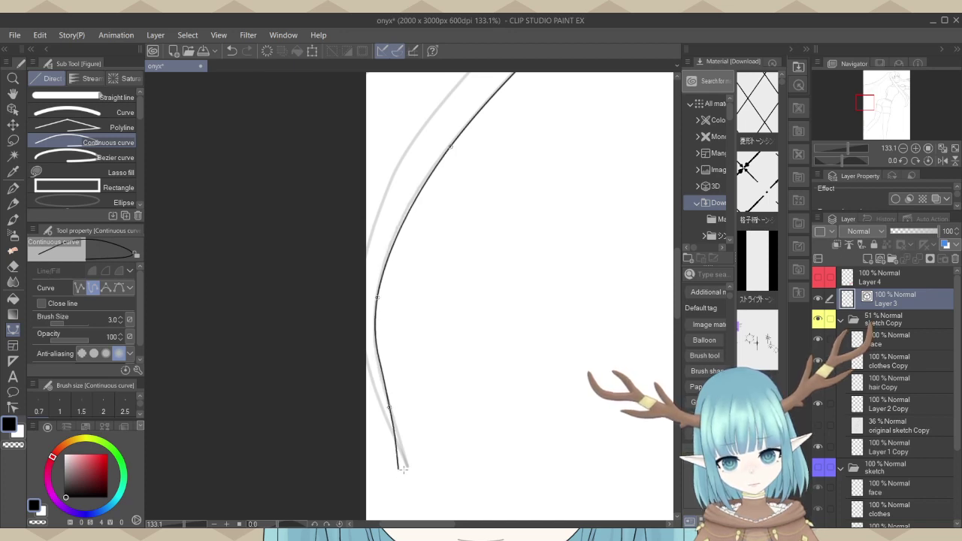
pyautogui.scroll(3, 389, 432)
pyautogui.scroll(1, 409, 458)
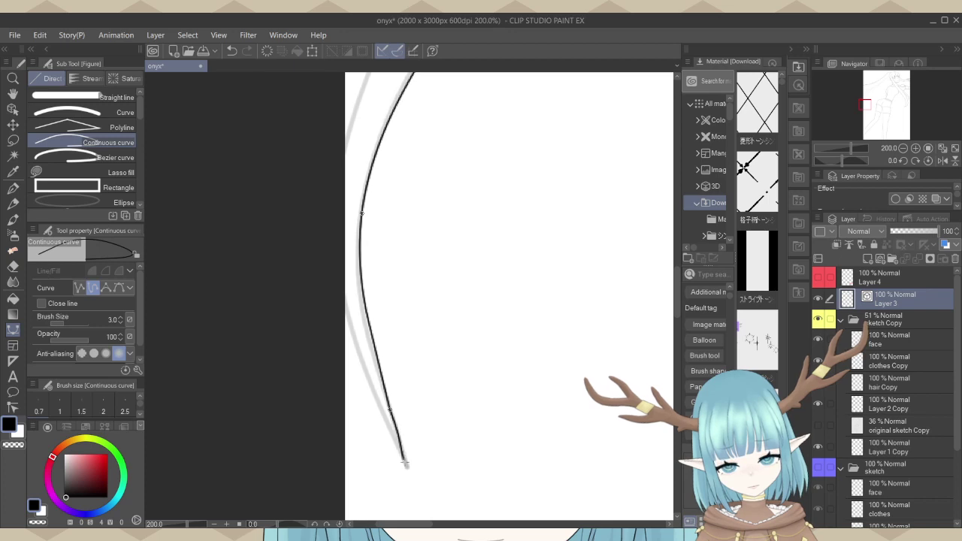
pyautogui.scroll(3, 408, 472)
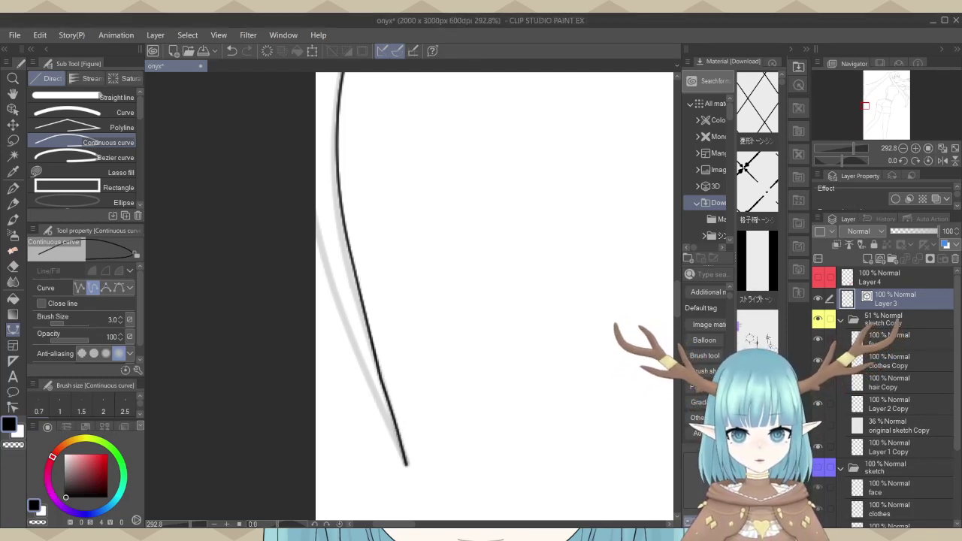
# Start another continuous curve at the strand's tip and trace its outer edge up past the canvas border.
pyautogui.scroll(2, 395, 487)
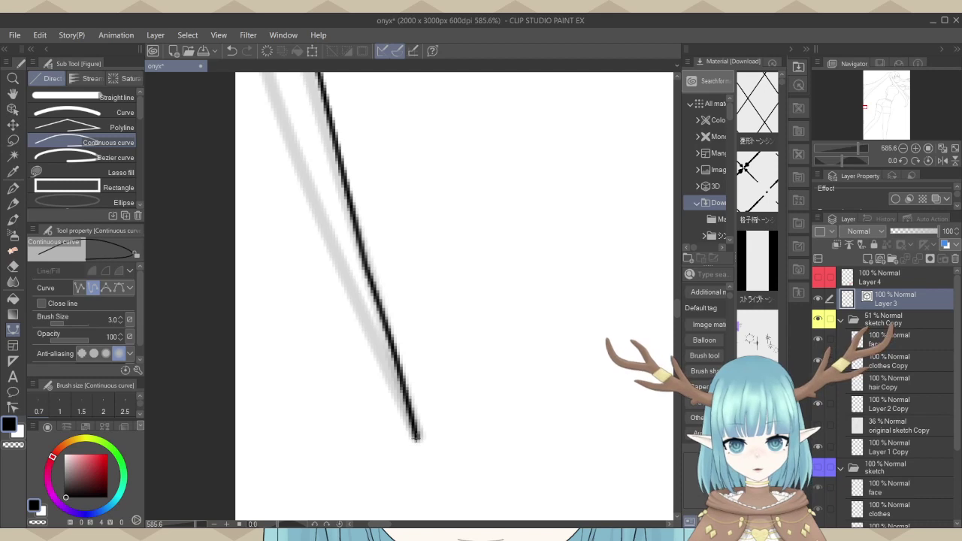
pyautogui.click(417, 437)
pyautogui.scroll(-3, 420, 451)
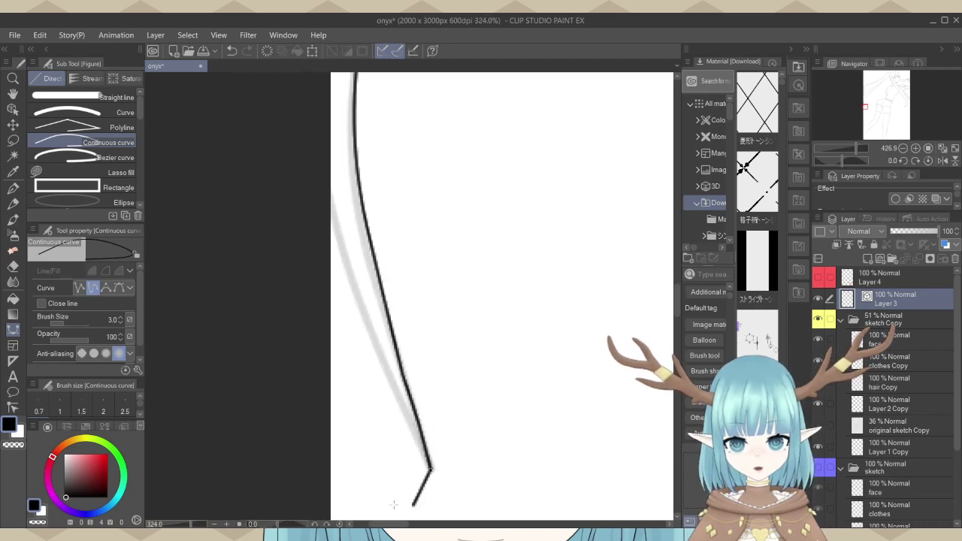
pyautogui.scroll(-1, 296, 481)
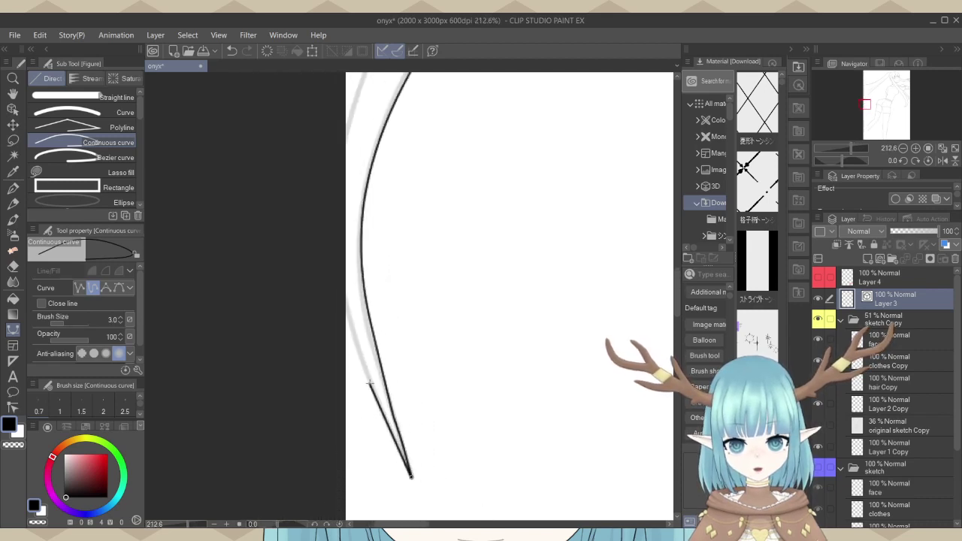
pyautogui.click(370, 381)
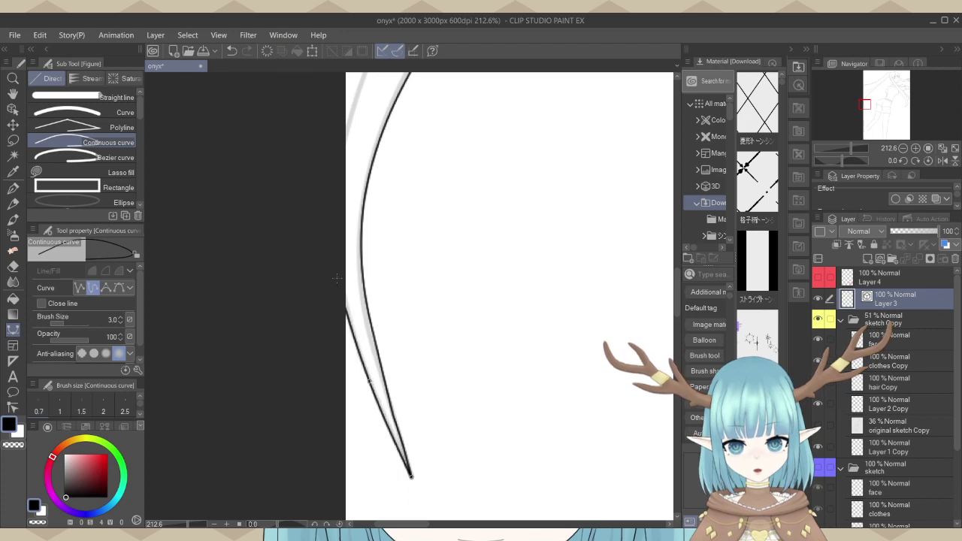
pyautogui.scroll(-1, 331, 267)
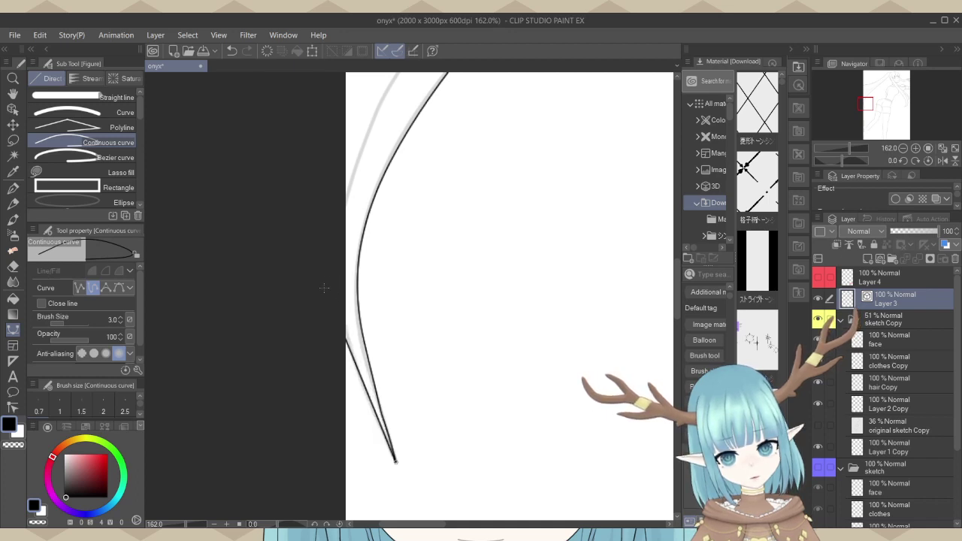
pyautogui.click(317, 251)
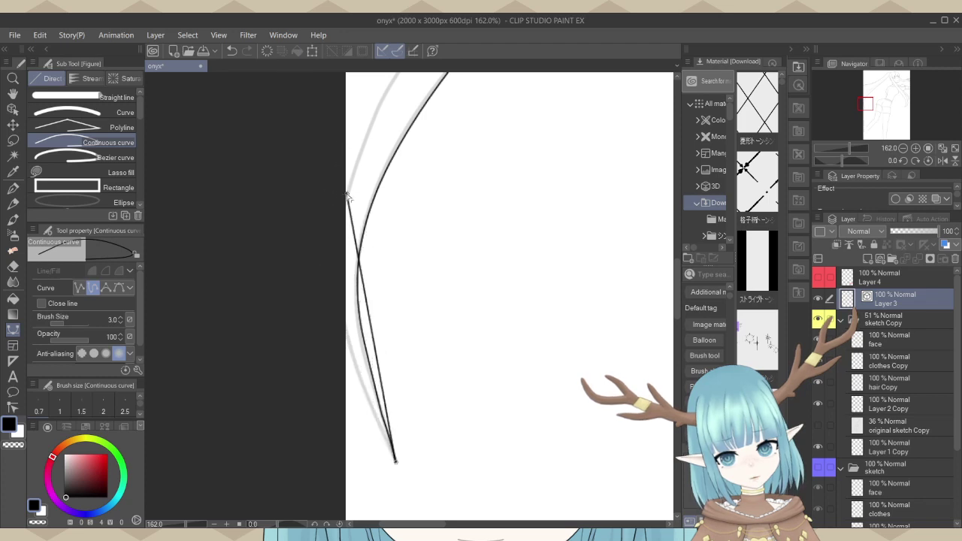
# Carry the curve back into the canvas along the strand's sketched upper side and finish it where the strands fork.
pyautogui.scroll(-2, 305, 296)
pyautogui.scroll(-2, 261, 382)
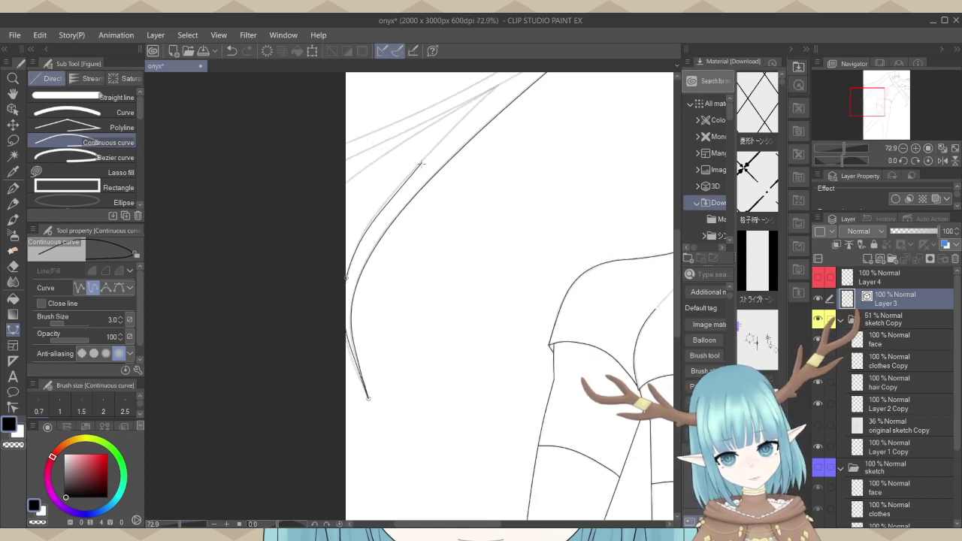
pyautogui.scroll(1, 441, 139)
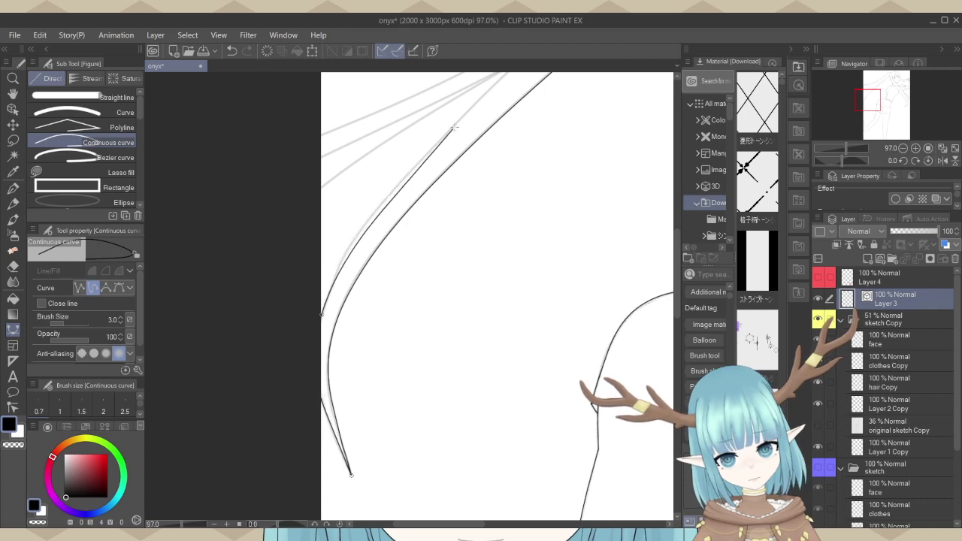
pyautogui.scroll(-1, 454, 131)
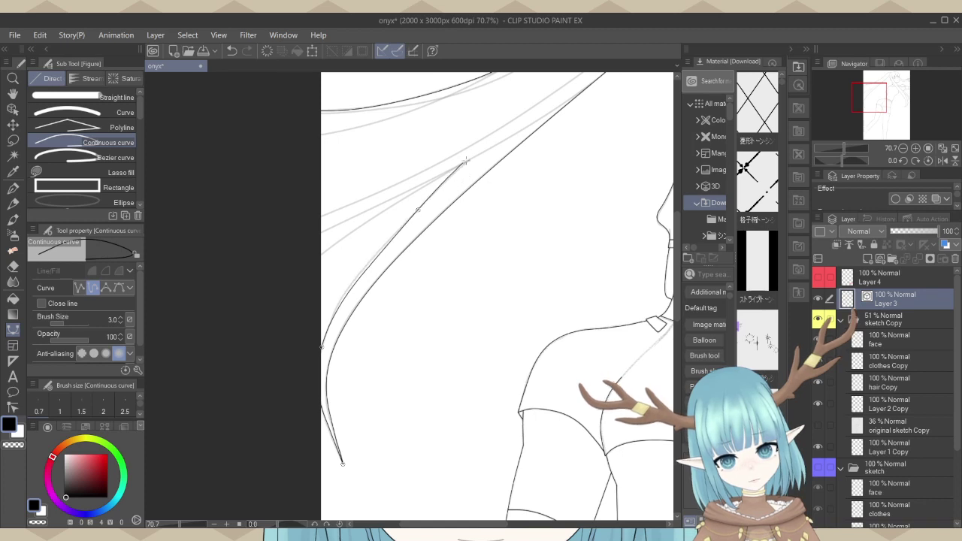
pyautogui.scroll(5, 471, 160)
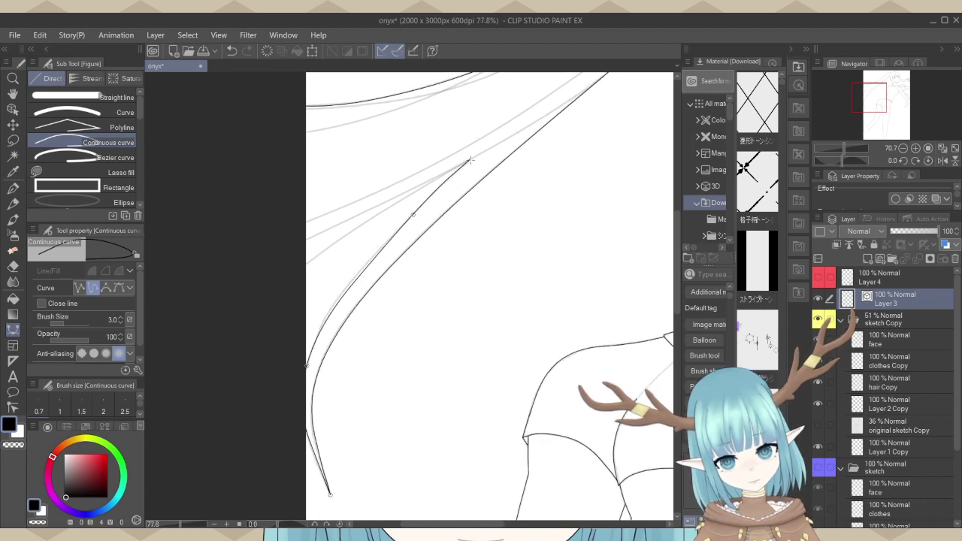
pyautogui.scroll(4, 471, 161)
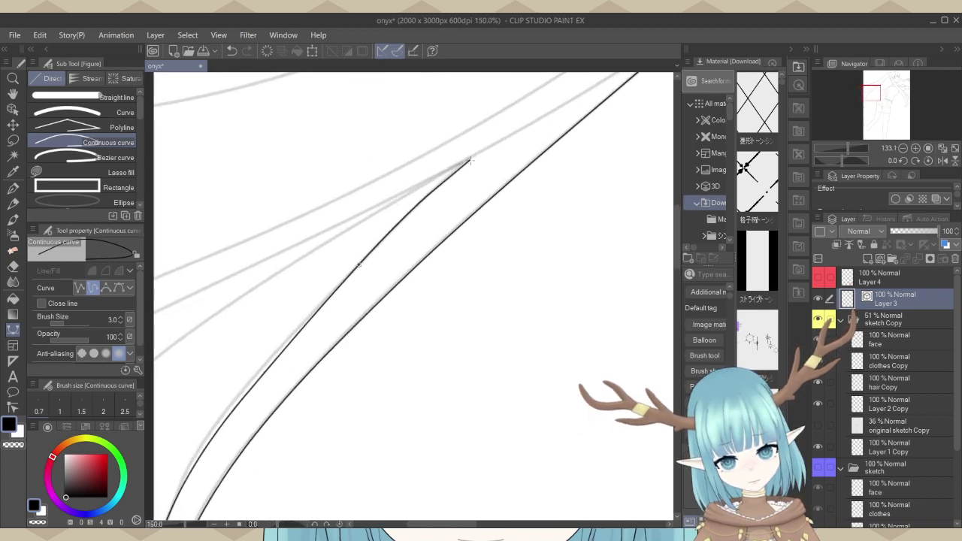
pyautogui.scroll(1, 458, 164)
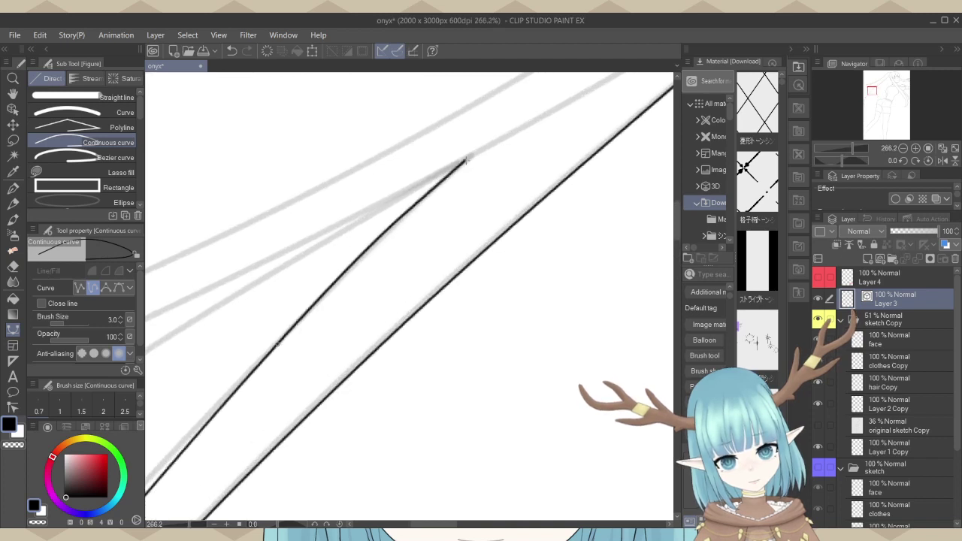
pyautogui.scroll(-4, 463, 182)
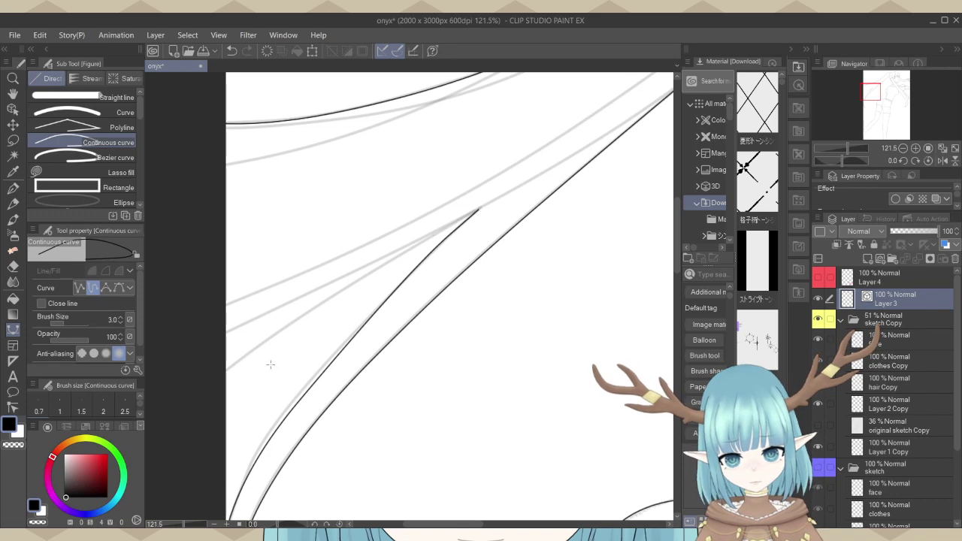
pyautogui.scroll(-3, 498, 197)
pyautogui.scroll(-2, 498, 197)
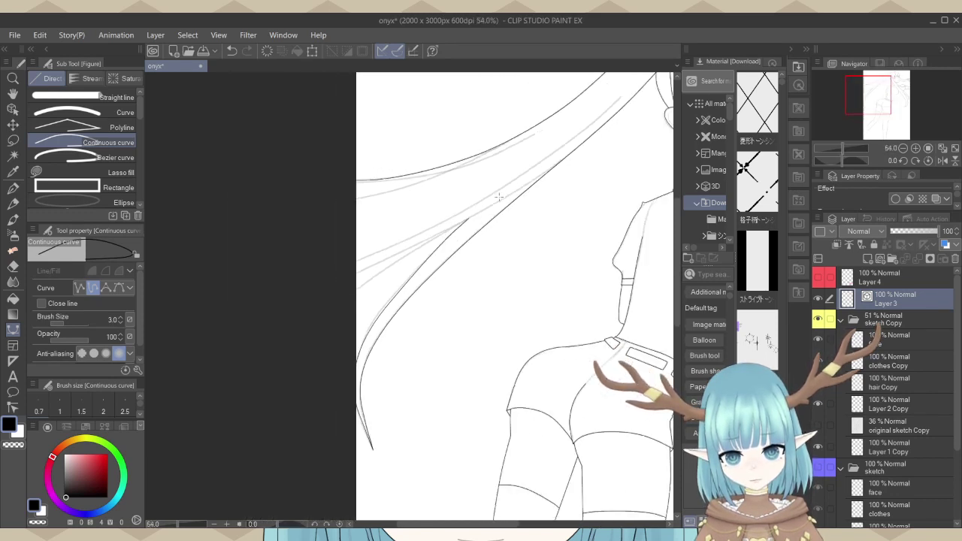
pyautogui.scroll(4, 403, 267)
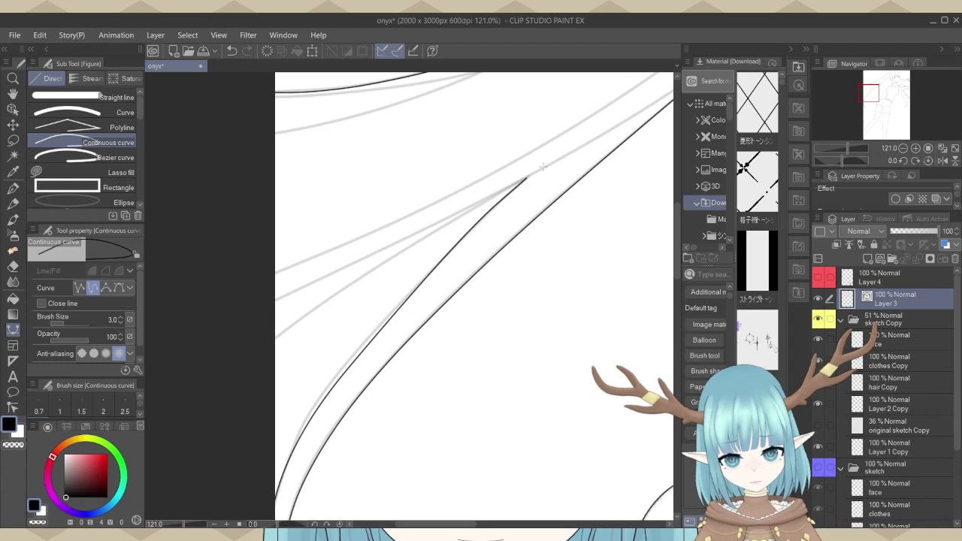
pyautogui.scroll(-4, 387, 346)
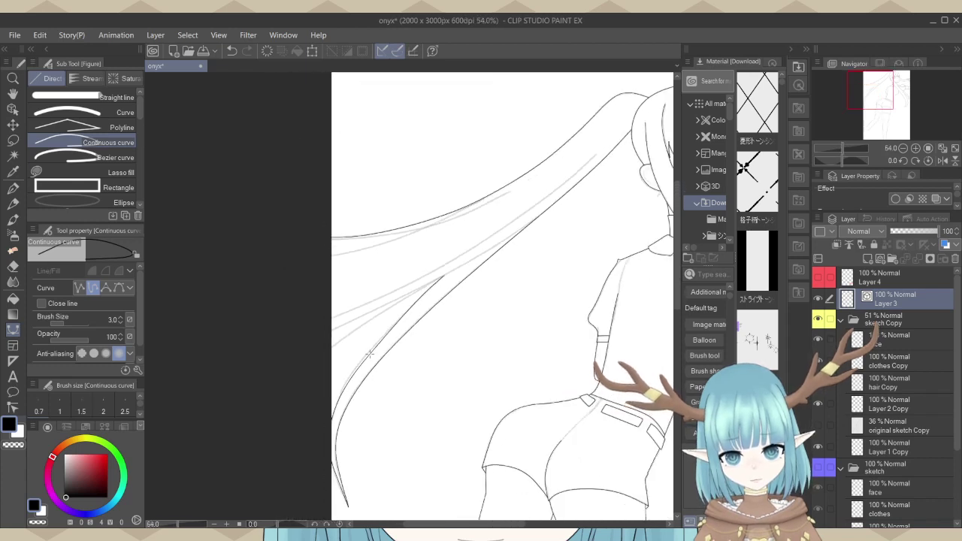
pyautogui.scroll(4, 369, 352)
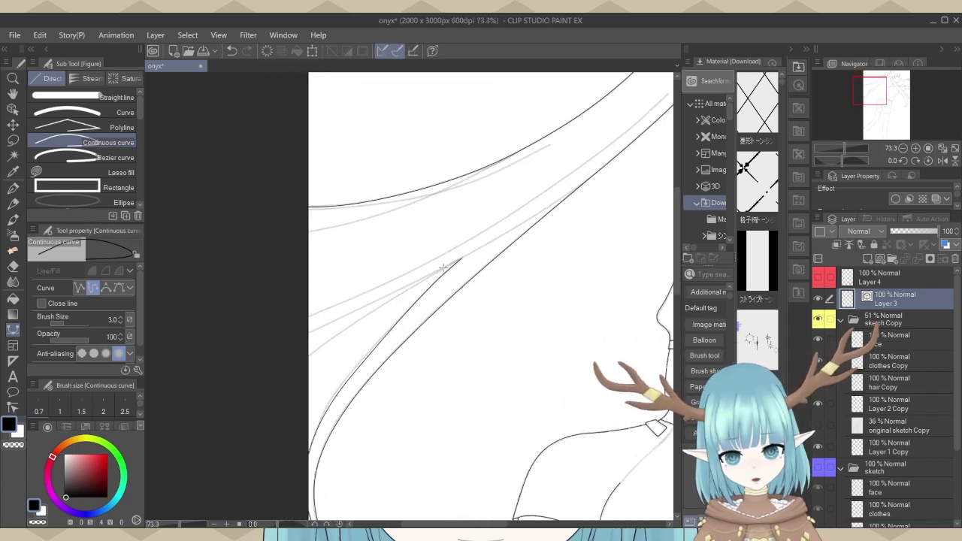
# Ink the middle sketched hair strand with a continuous curve from beyond the canvas border, through the fork, to just past it.
pyautogui.scroll(5, 570, 198)
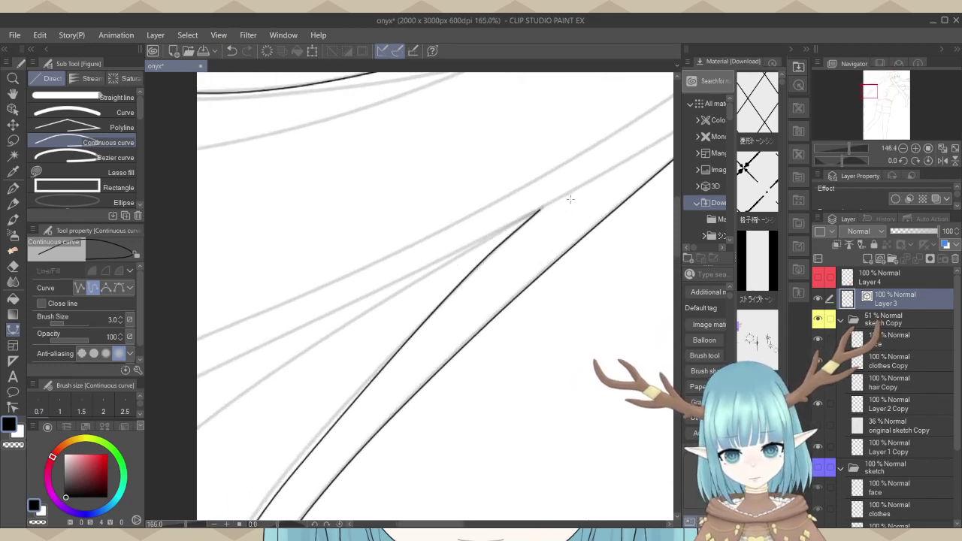
pyautogui.scroll(-5, 292, 423)
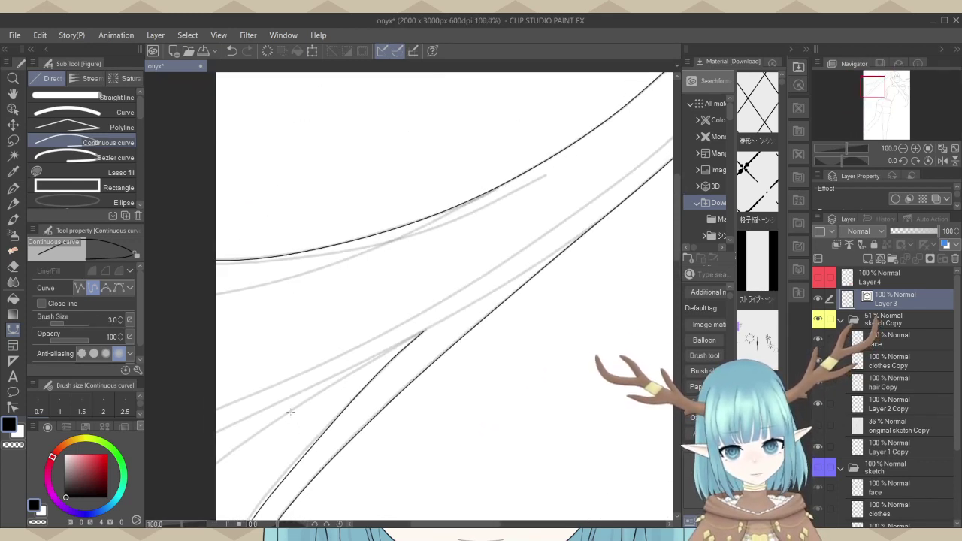
pyautogui.scroll(-2, 290, 411)
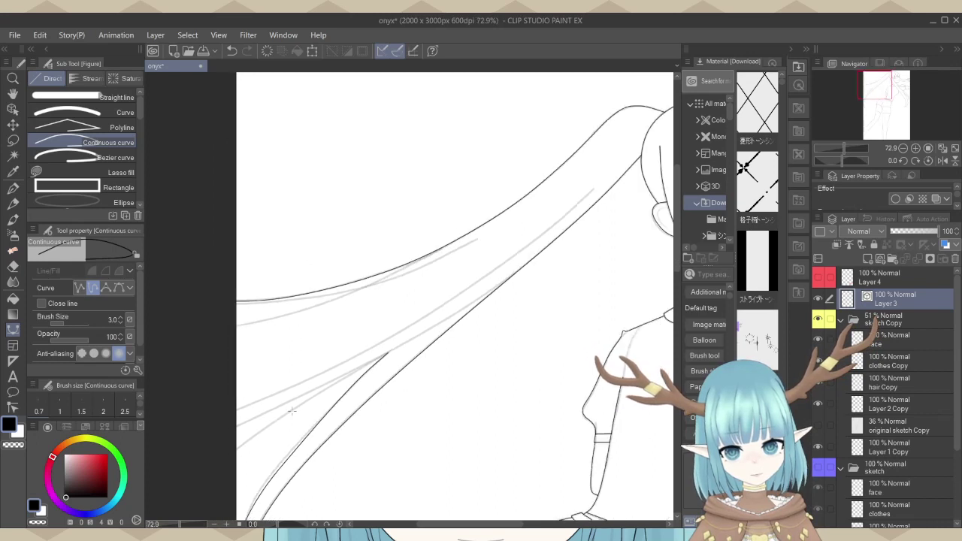
pyautogui.scroll(2, 248, 427)
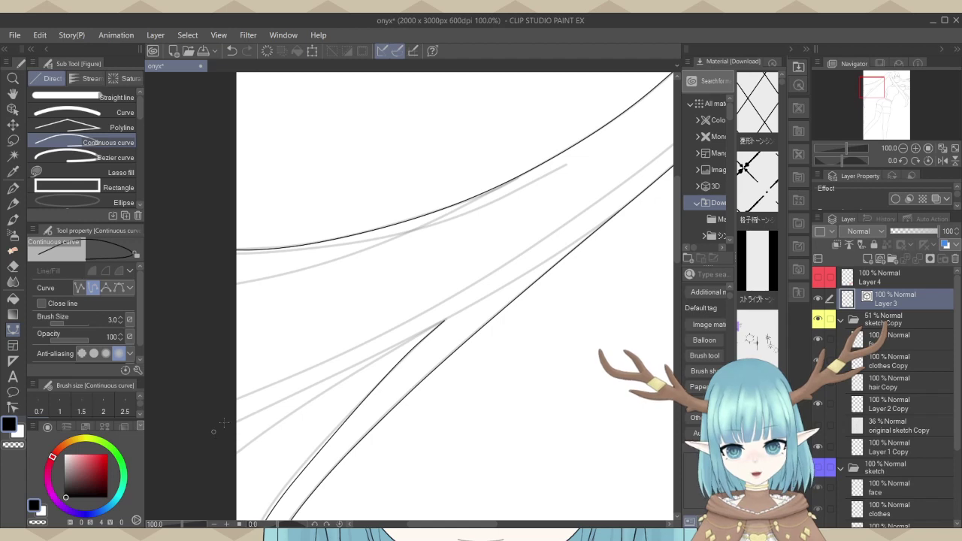
pyautogui.click(224, 423)
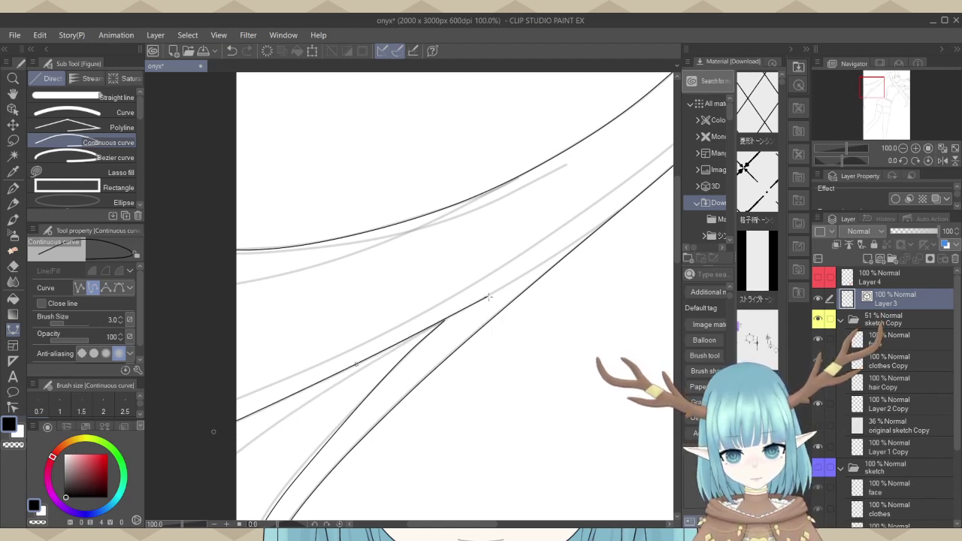
pyautogui.scroll(1, 489, 297)
pyautogui.scroll(1, 488, 297)
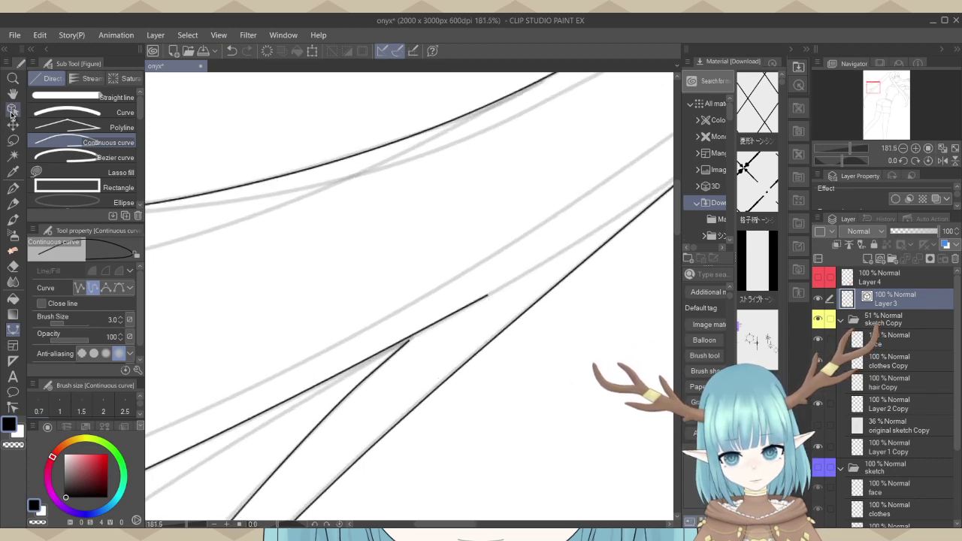
# Select the new strand curve with the Object tool and adjust its middle and outer control points to refine its path.
pyautogui.press('o')
pyautogui.click(269, 411)
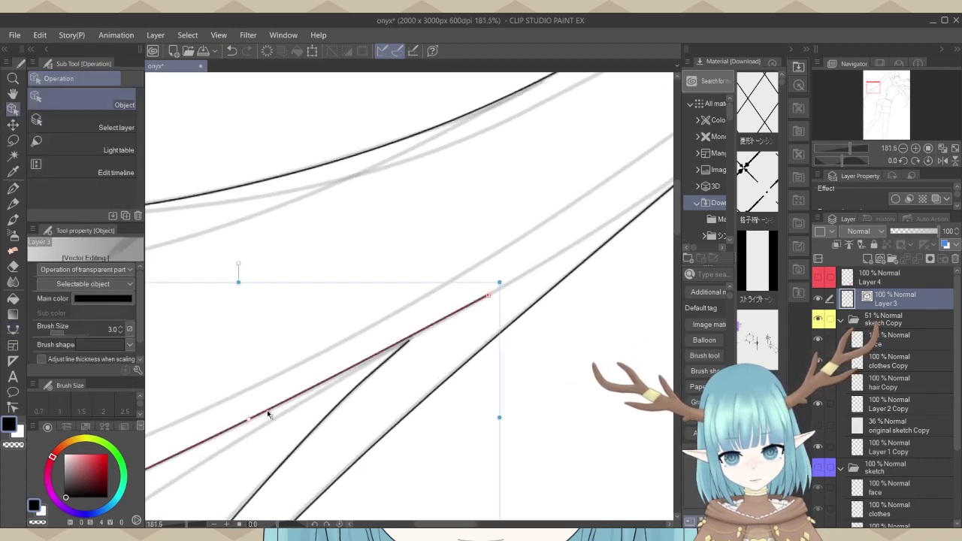
pyautogui.moveTo(251, 422); pyautogui.dragTo(258, 420)
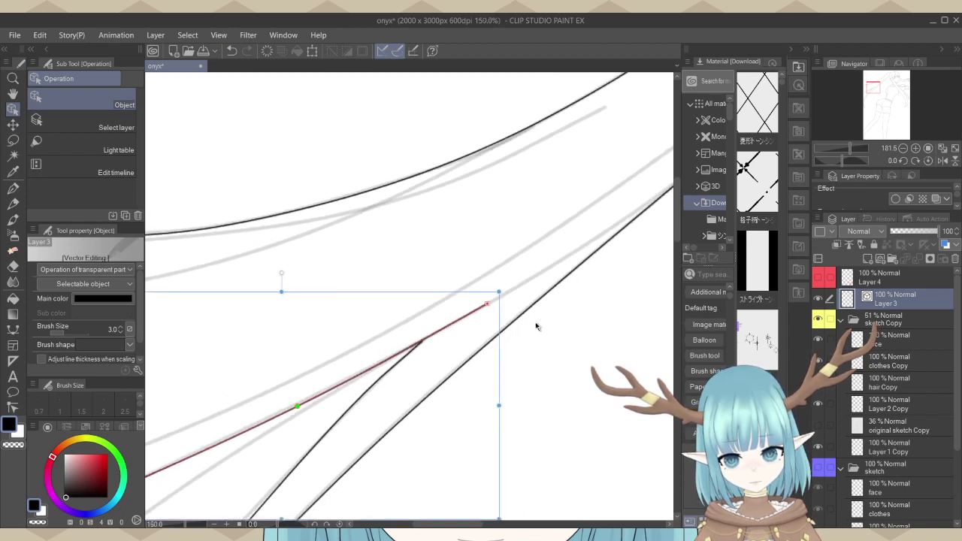
pyautogui.scroll(-1, 541, 320)
pyautogui.scroll(-2, 358, 429)
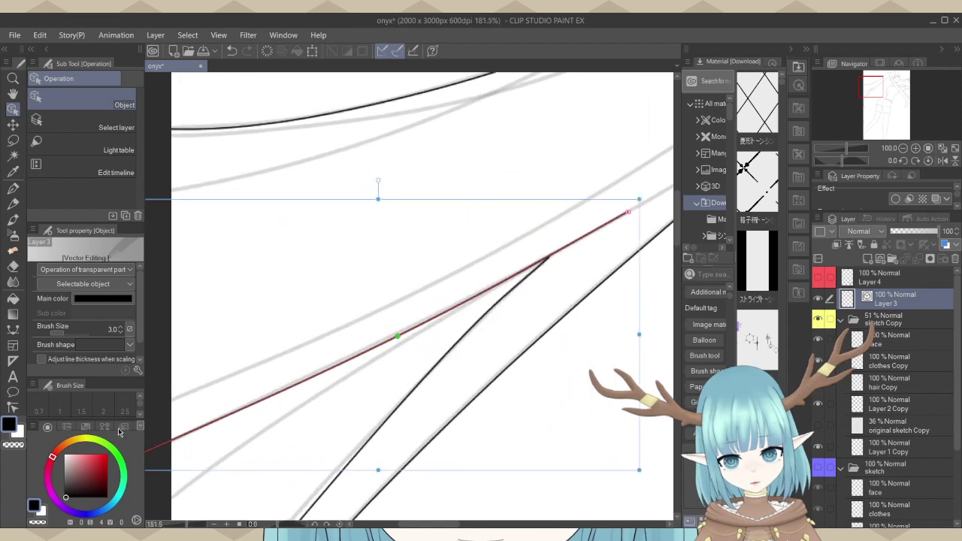
pyautogui.scroll(1, 405, 378)
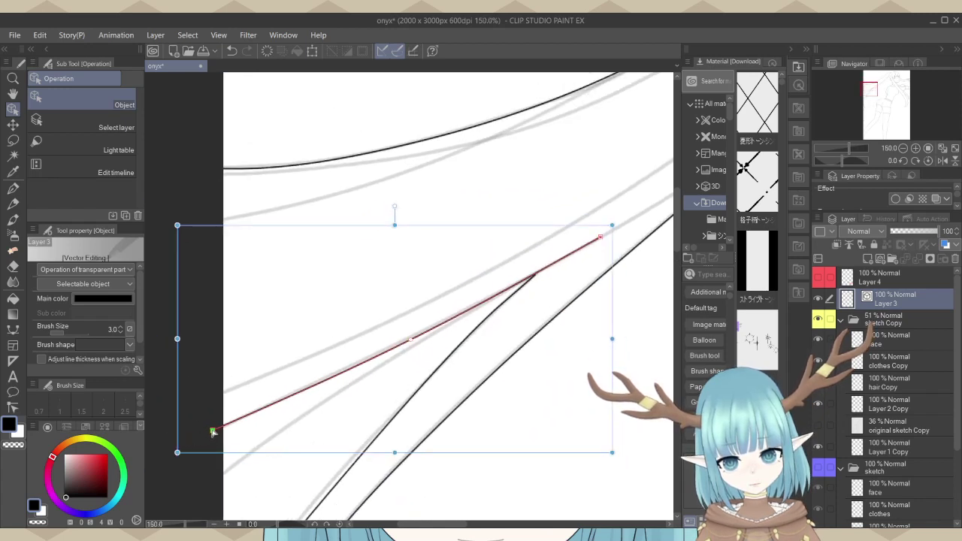
pyautogui.click(421, 341)
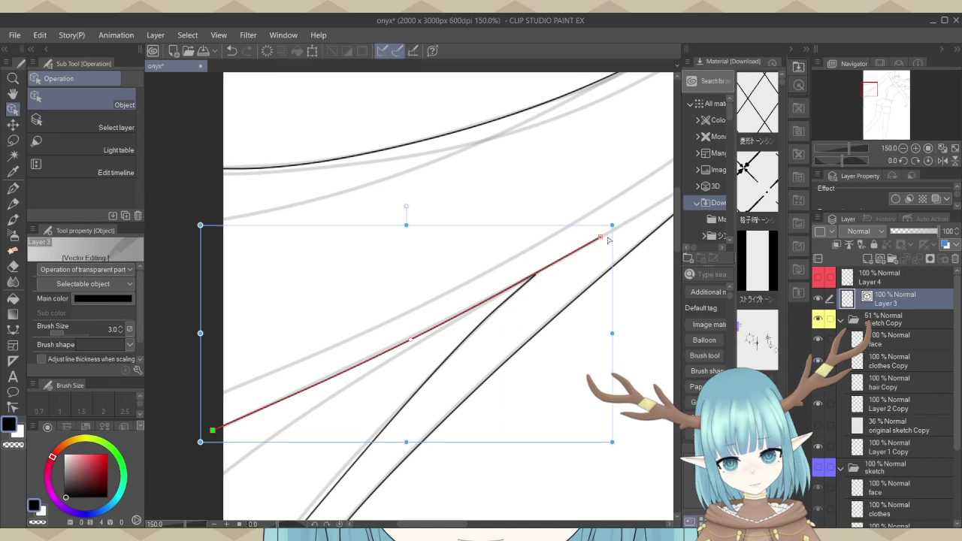
# Move the lower strand line's end point onto the new curve at the fork, and switch back to the Continuous curve tool.
pyautogui.scroll(2, 609, 239)
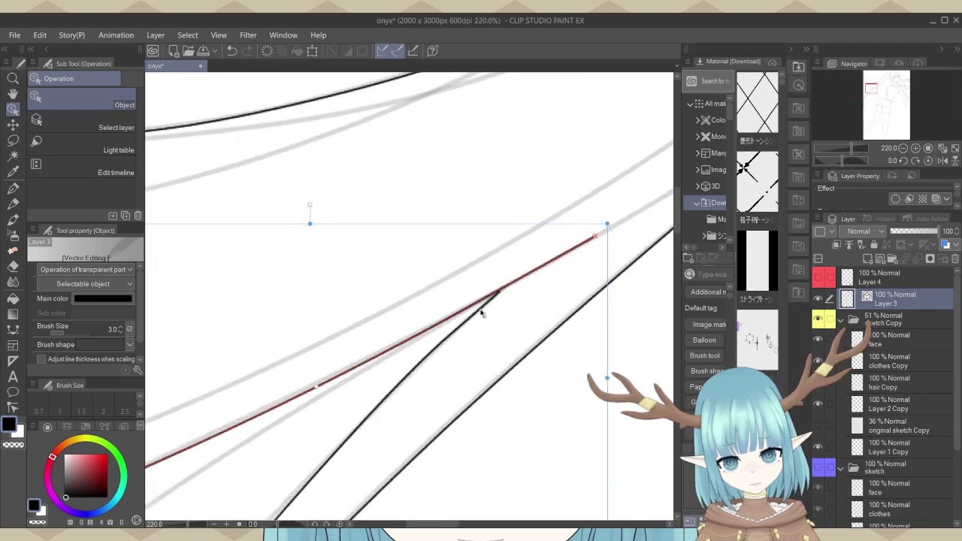
pyautogui.scroll(4, 484, 304)
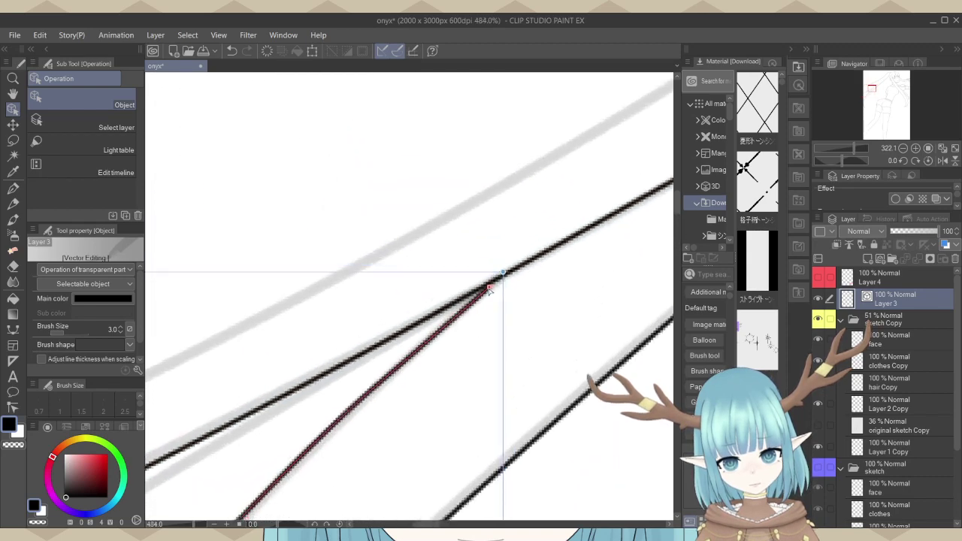
pyautogui.scroll(2, 488, 290)
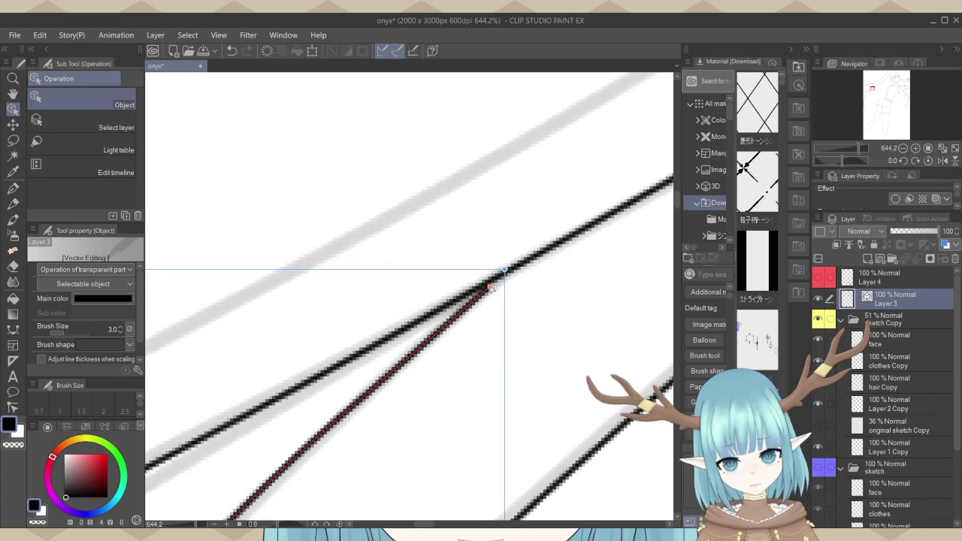
pyautogui.moveTo(490, 287); pyautogui.dragTo(496, 283)
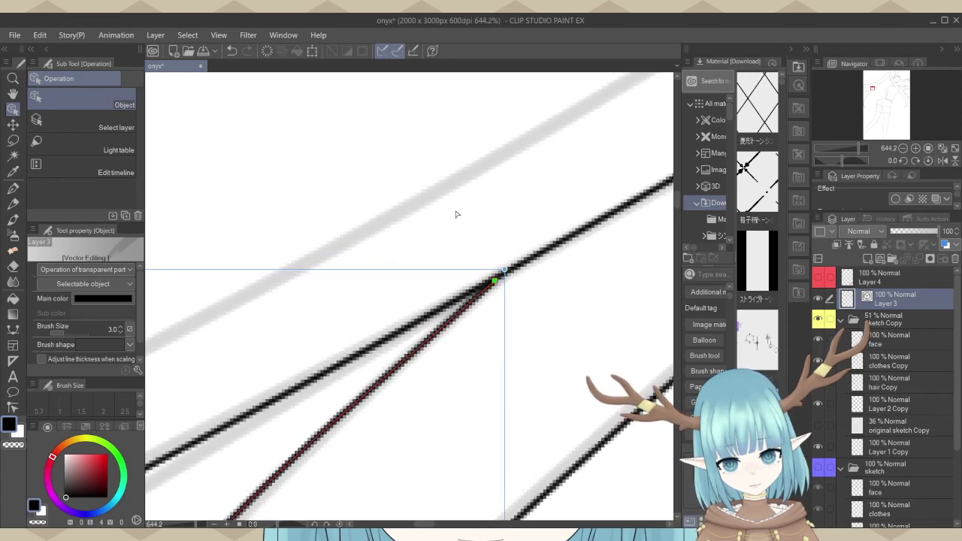
pyautogui.scroll(-4, 406, 323)
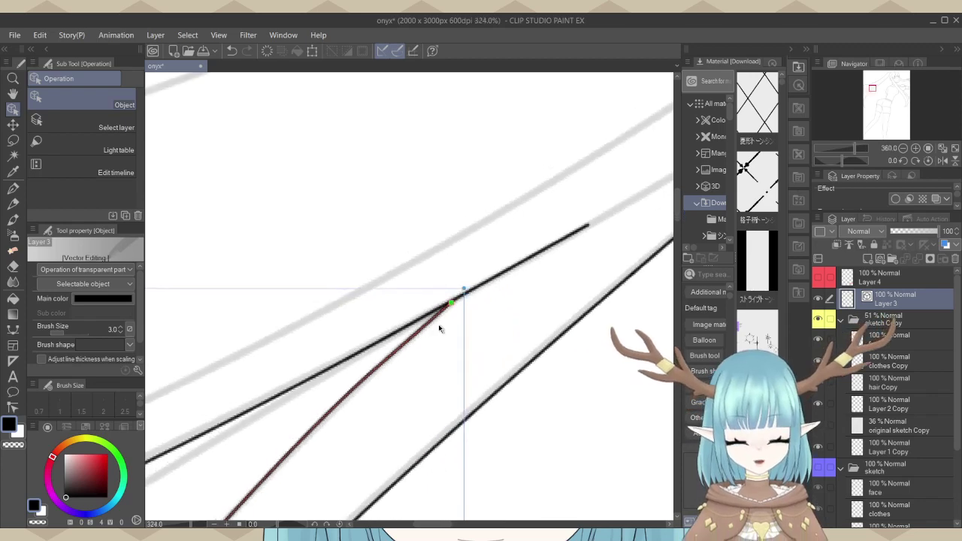
pyautogui.scroll(-4, 440, 327)
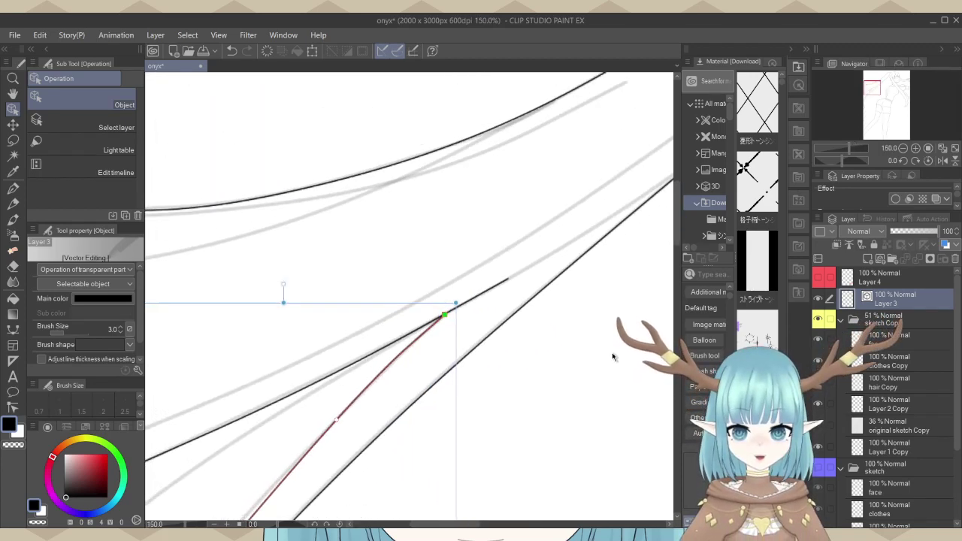
pyautogui.click(477, 344)
pyautogui.scroll(-2, 477, 343)
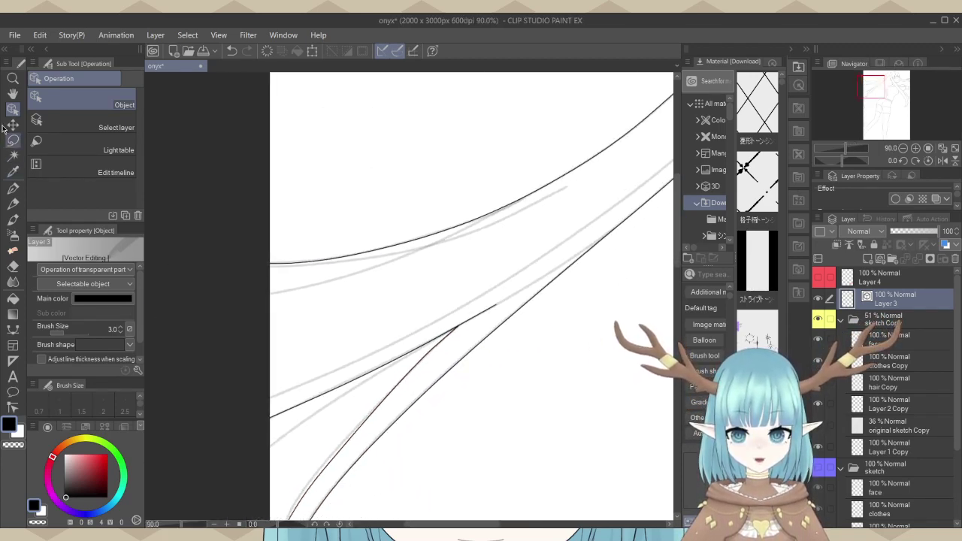
pyautogui.click(12, 329)
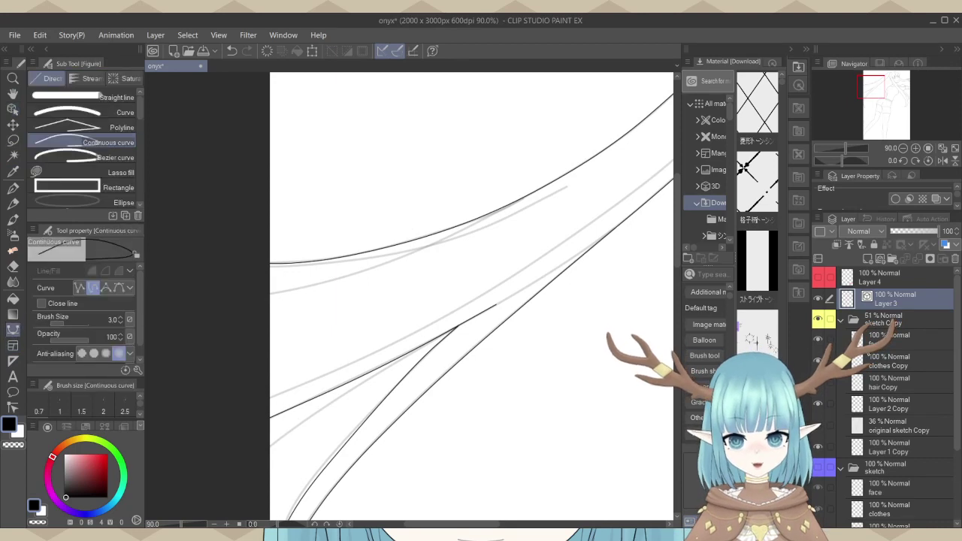
# Check the inked hair with the sketch Copy folder hidden, and make the folder visible again.
pyautogui.scroll(-1, 350, 311)
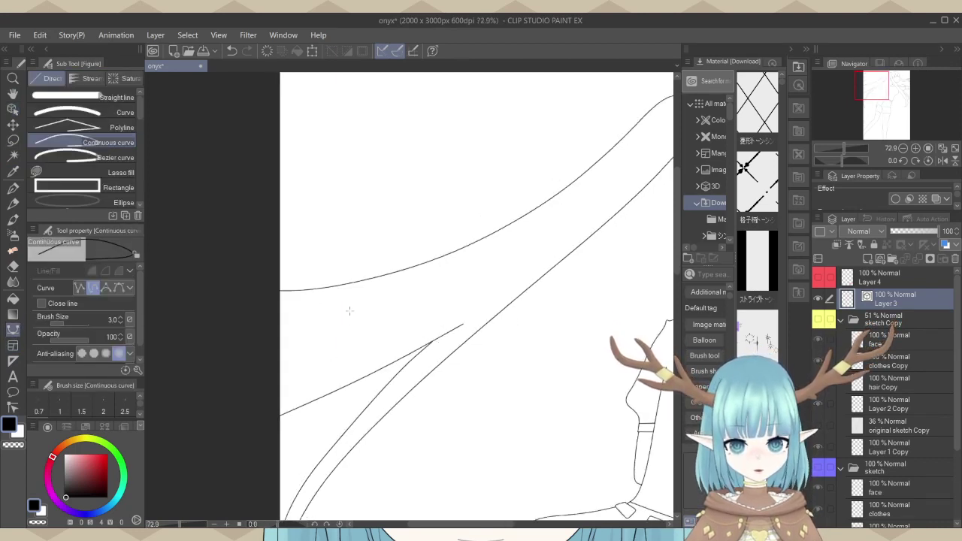
pyautogui.scroll(-2, 422, 204)
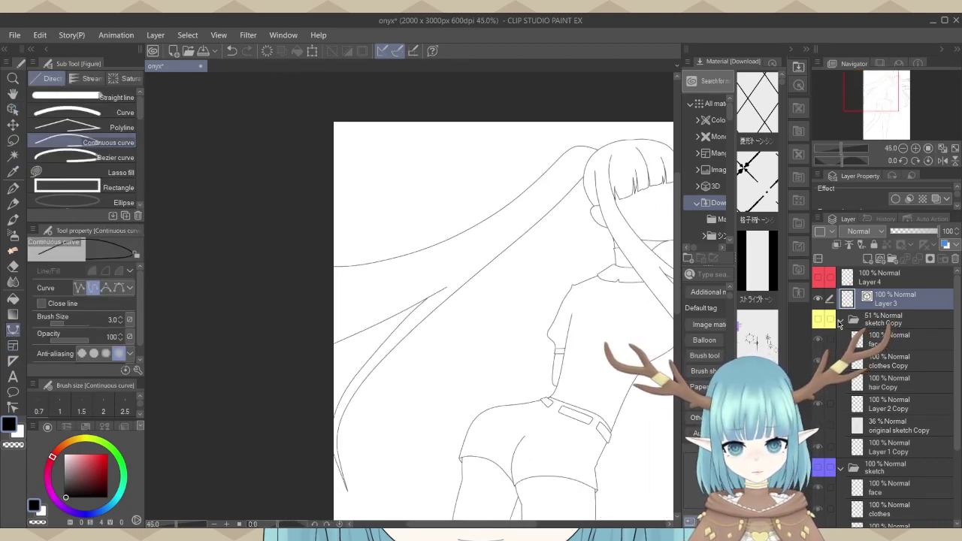
pyautogui.click(818, 319)
pyautogui.scroll(1, 371, 319)
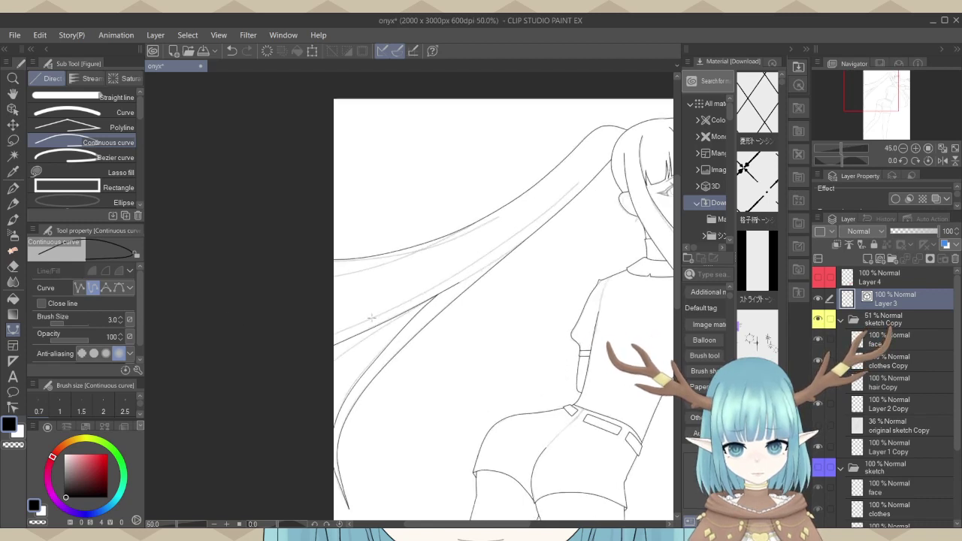
pyautogui.scroll(3, 371, 318)
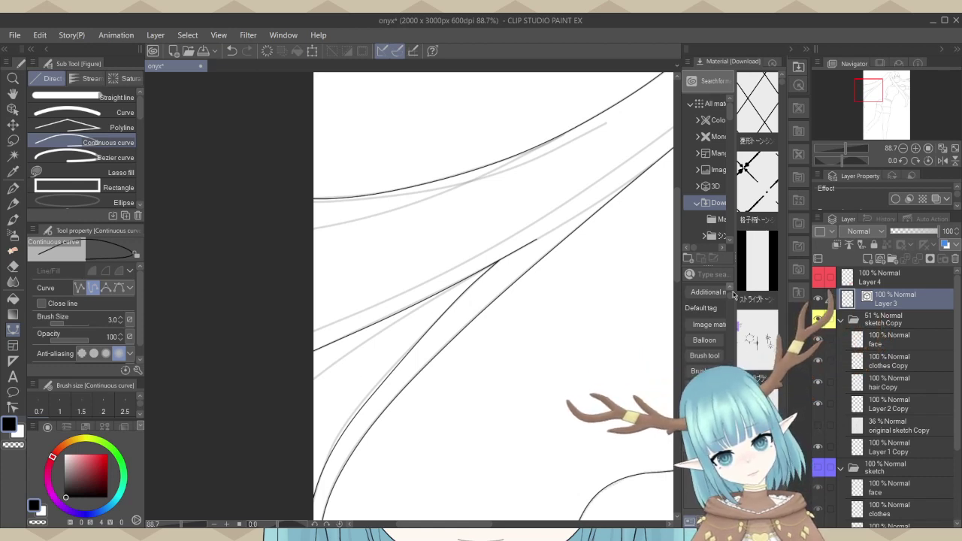
# Hide Layer 3 to examine the sketched hair strands on their own, and show the layer again.
pyautogui.click(818, 299)
pyautogui.scroll(-4, 233, 446)
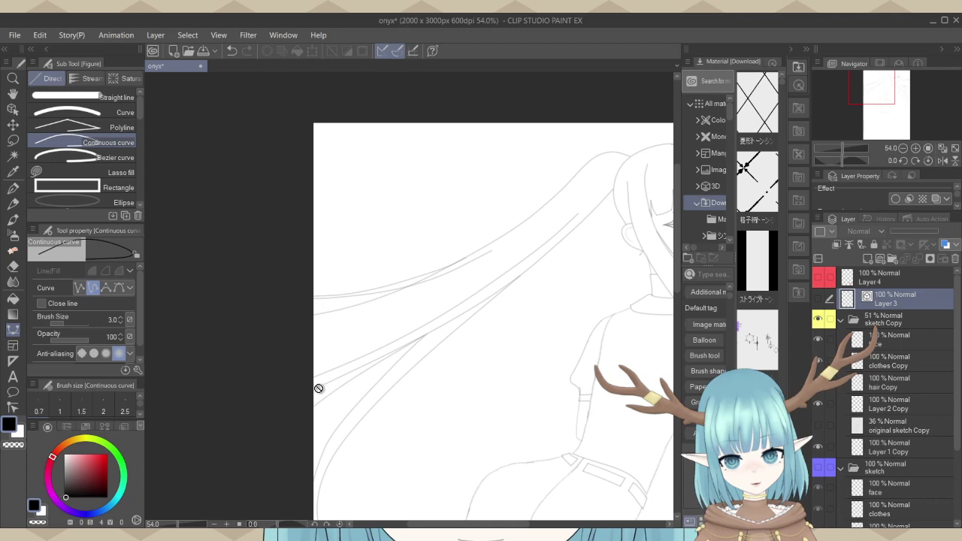
pyautogui.scroll(3, 318, 389)
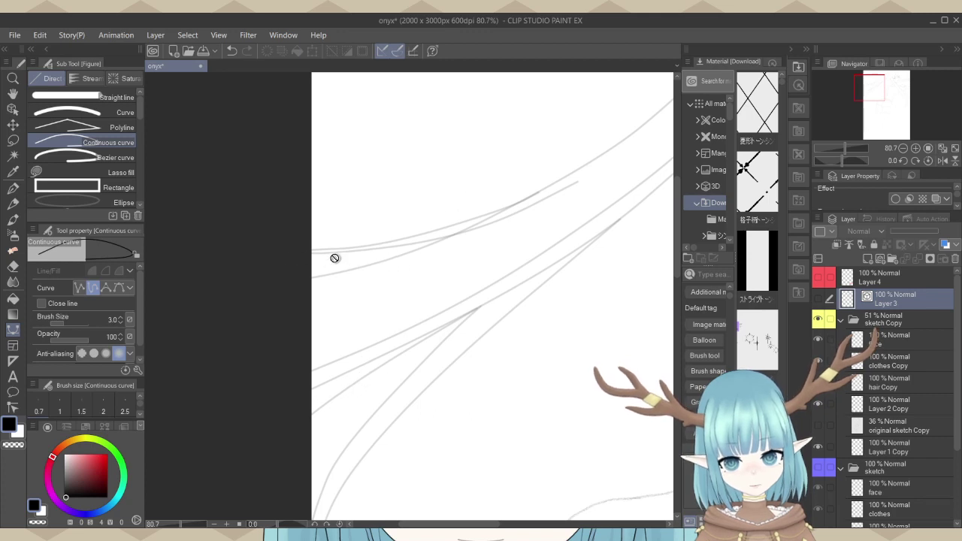
pyautogui.scroll(-1, 326, 317)
pyautogui.scroll(-1, 327, 318)
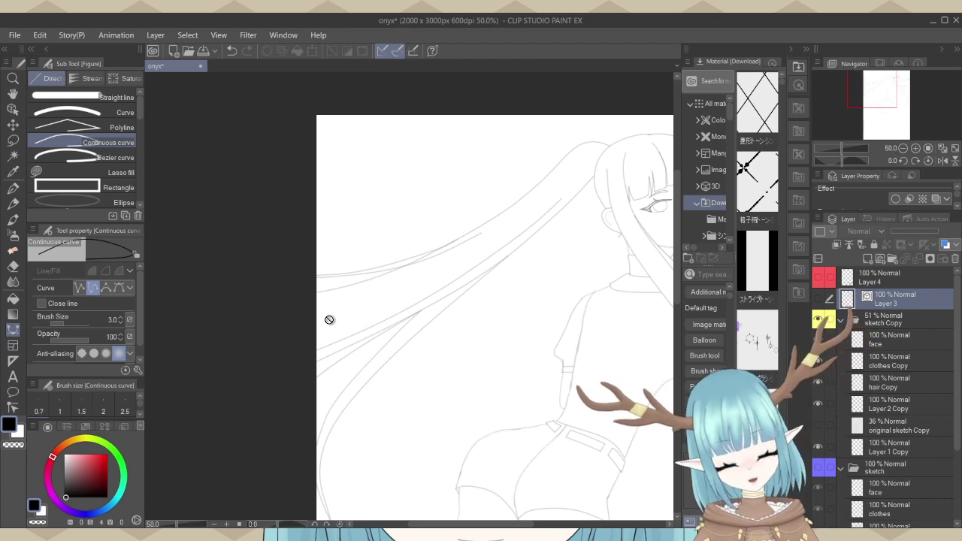
pyautogui.scroll(-1, 329, 320)
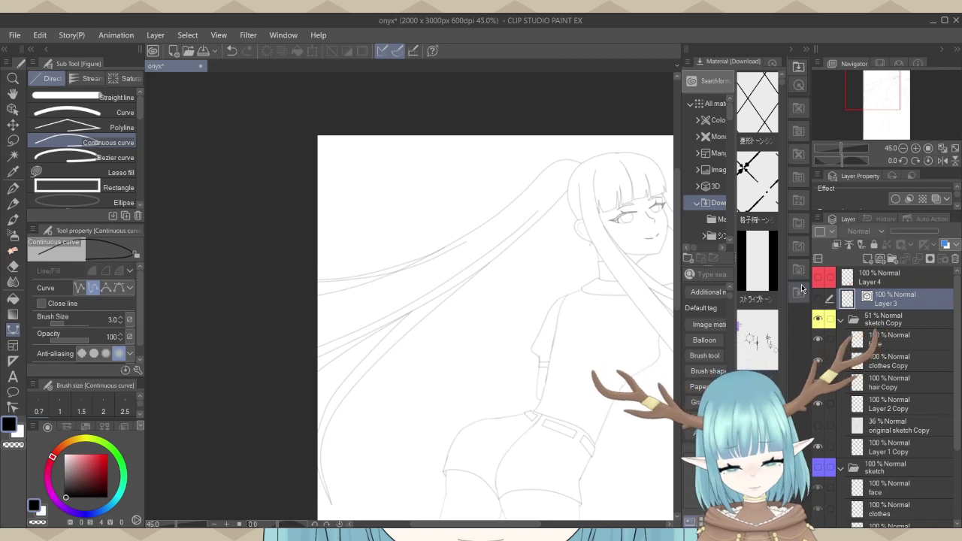
pyautogui.click(820, 301)
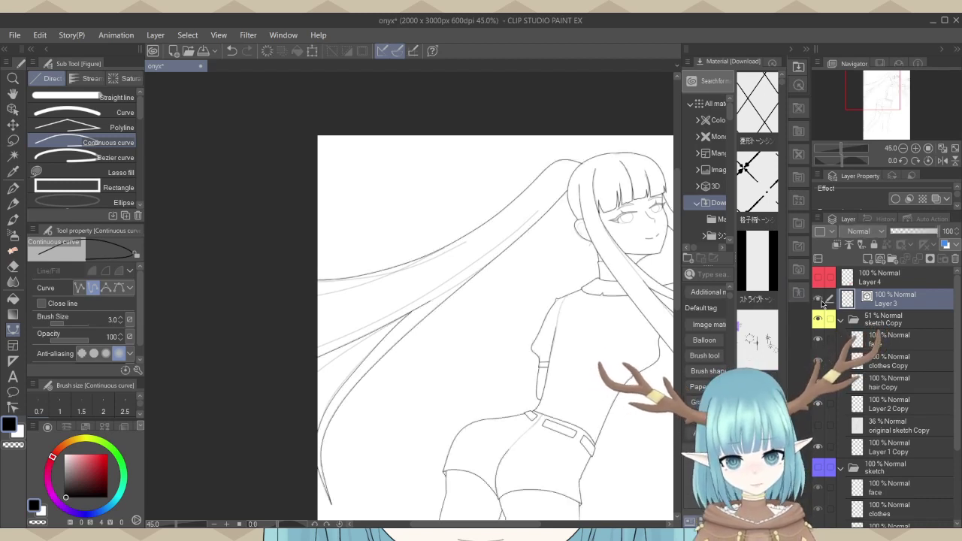
# Trace the sketched strand line just below the middle curve with a continuous curve from outside the canvas border to the fork.
pyautogui.scroll(5, 418, 208)
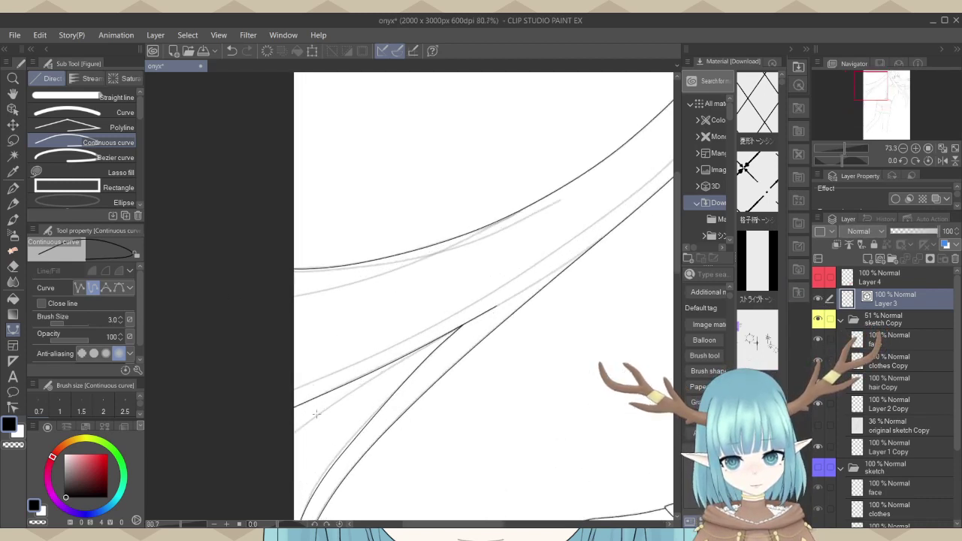
pyautogui.scroll(3, 311, 440)
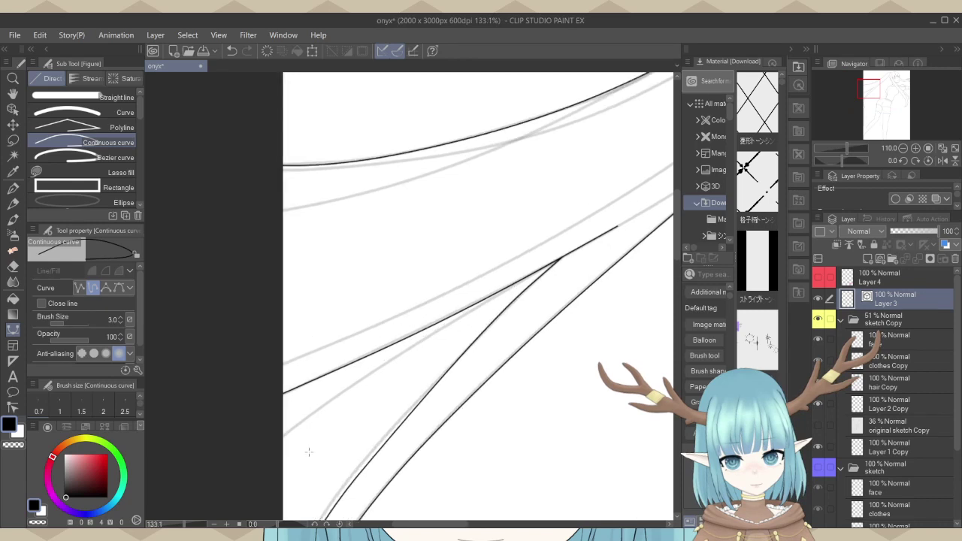
pyautogui.click(246, 459)
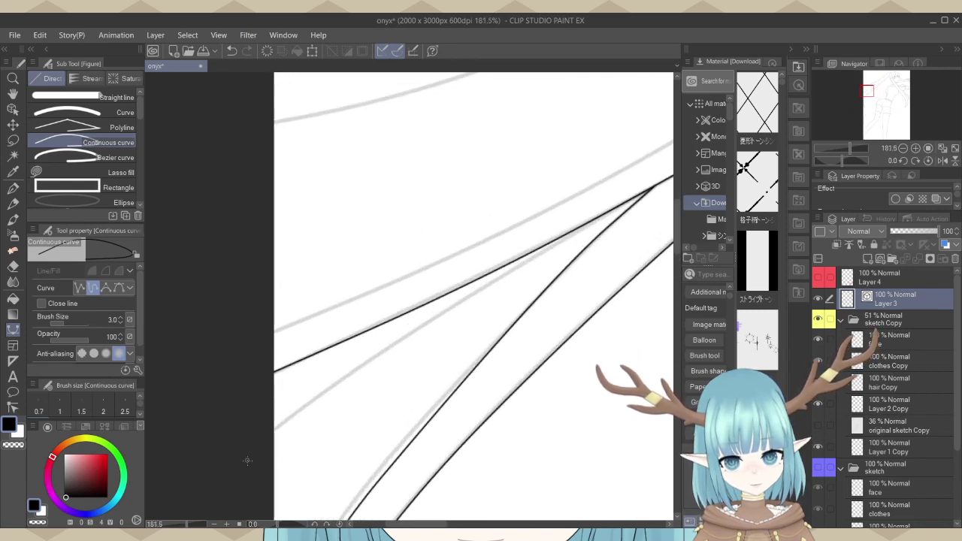
pyautogui.click(389, 347)
pyautogui.scroll(1, 572, 239)
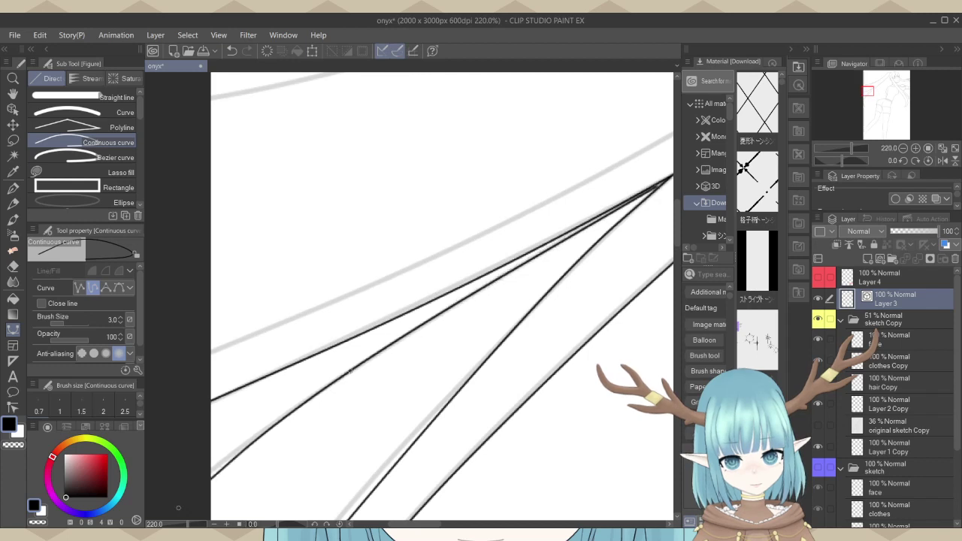
pyautogui.scroll(3, 659, 185)
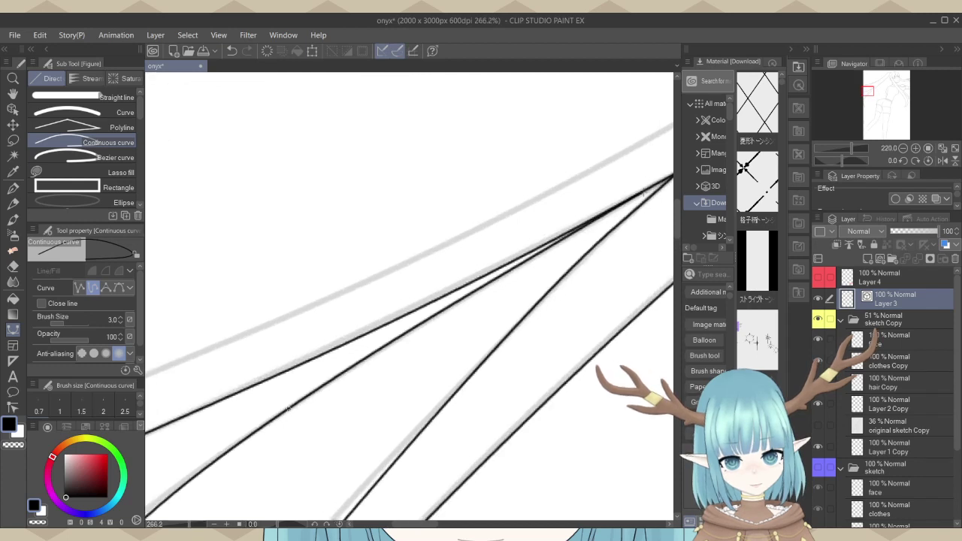
pyautogui.scroll(1, 654, 184)
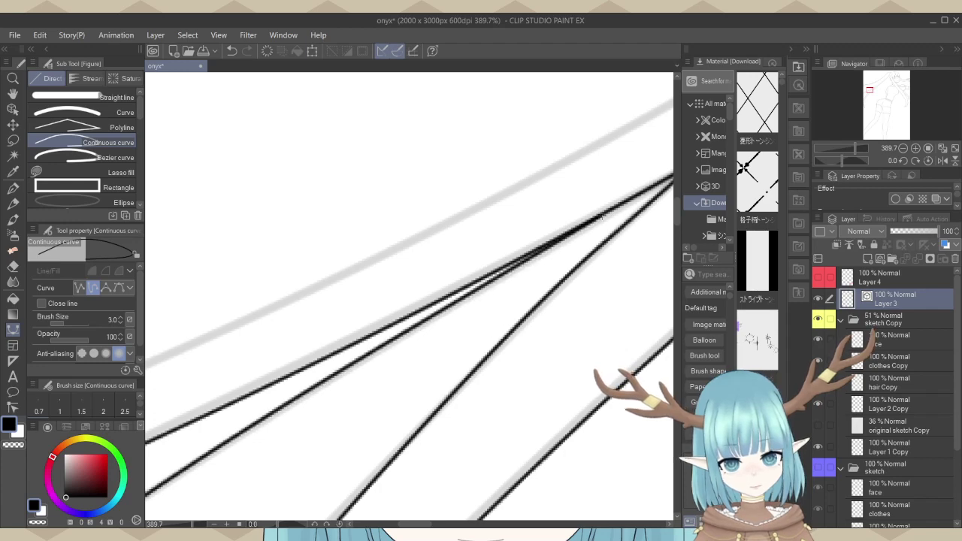
pyautogui.scroll(-4, 573, 242)
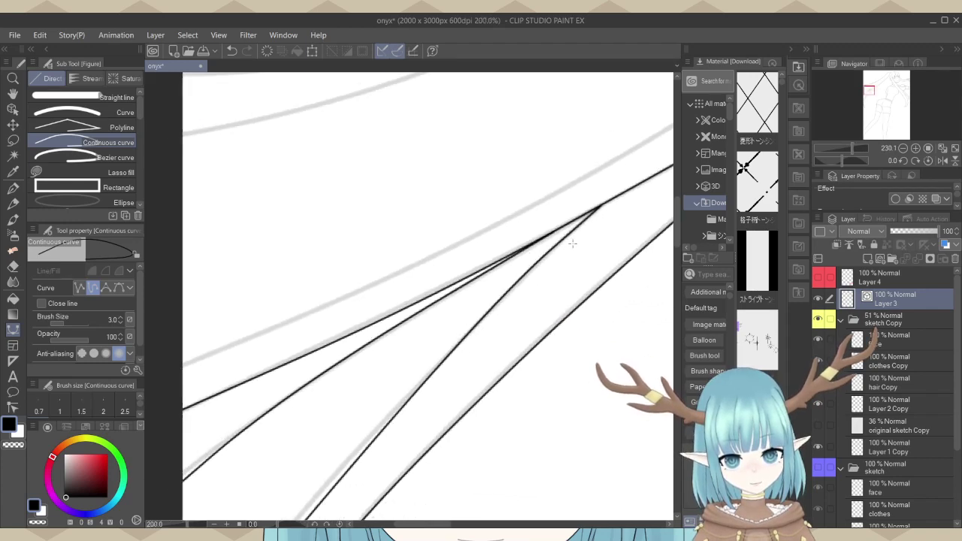
# Move the lower strand line's end point onto the neighbouring strand line near the fork, and switch back to the Continuous curve tool.
pyautogui.scroll(-1, 572, 242)
pyautogui.press('o')
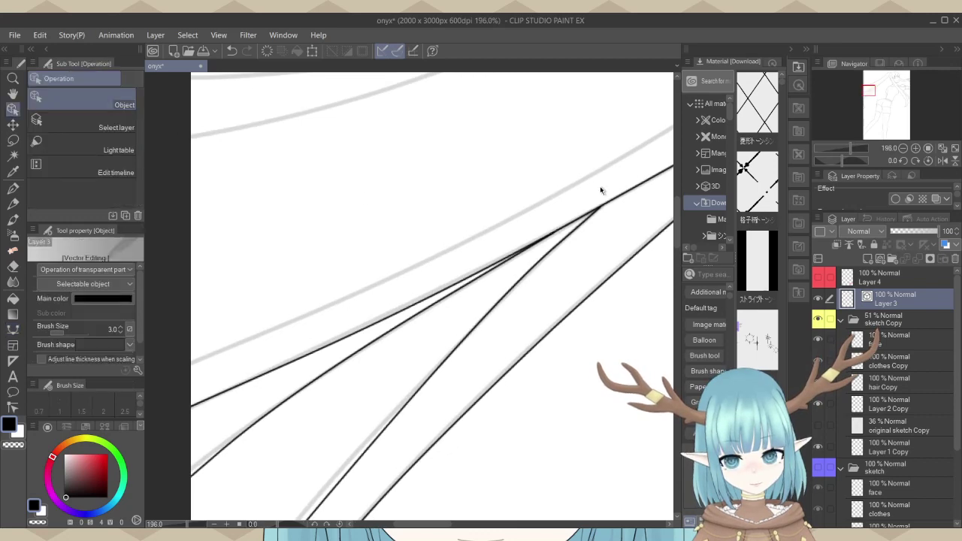
pyautogui.scroll(4, 600, 190)
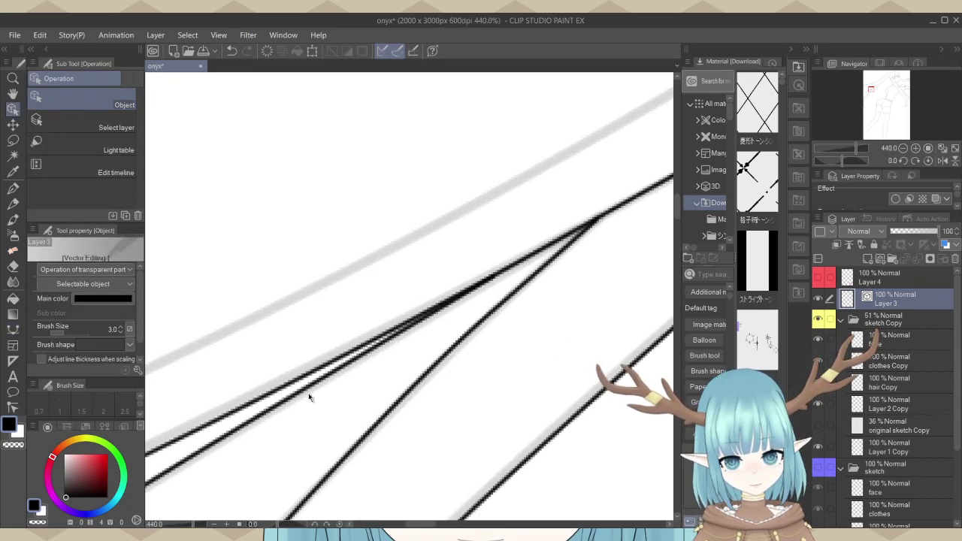
pyautogui.click(499, 265)
pyautogui.scroll(3, 499, 261)
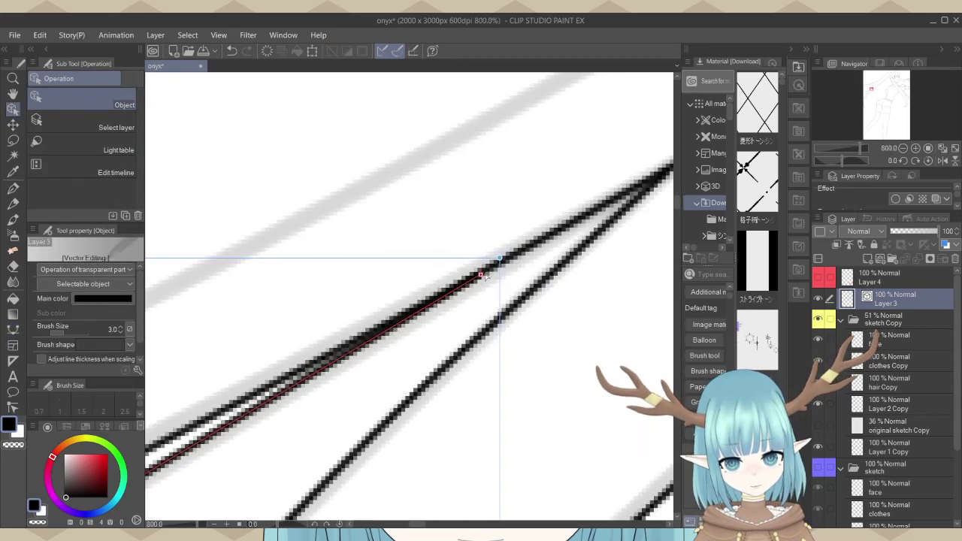
pyautogui.moveTo(488, 270); pyautogui.dragTo(500, 263)
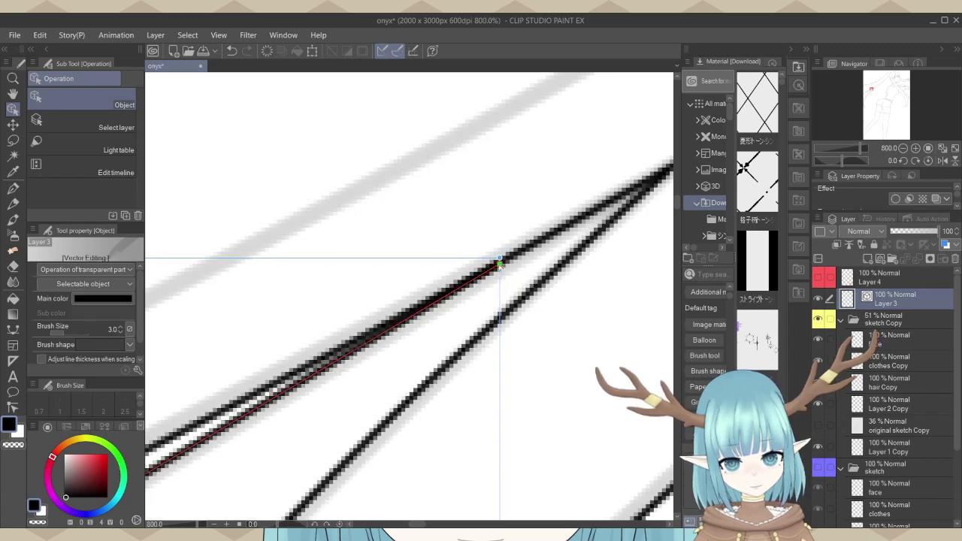
pyautogui.click(499, 218)
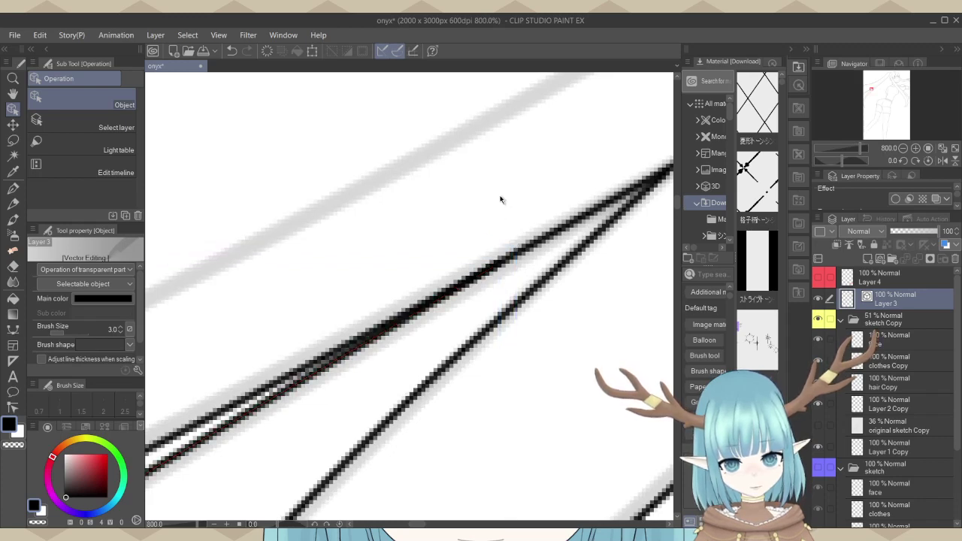
pyautogui.scroll(-3, 481, 298)
pyautogui.scroll(-6, 594, 270)
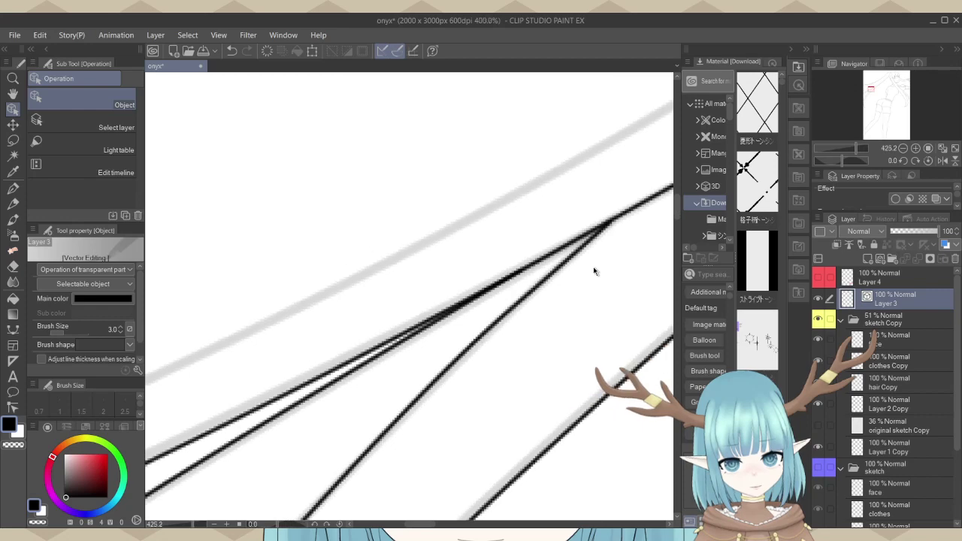
pyautogui.scroll(-2, 593, 271)
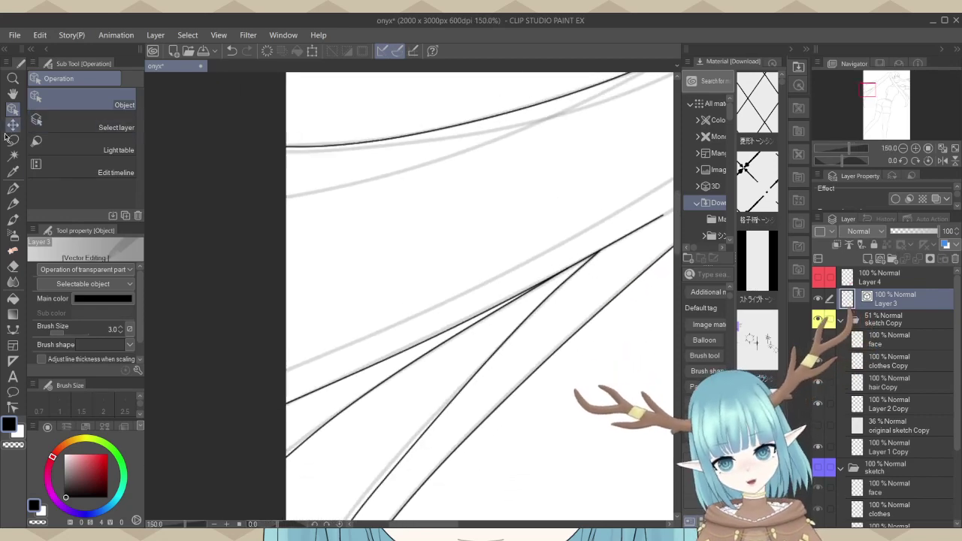
pyautogui.click(12, 330)
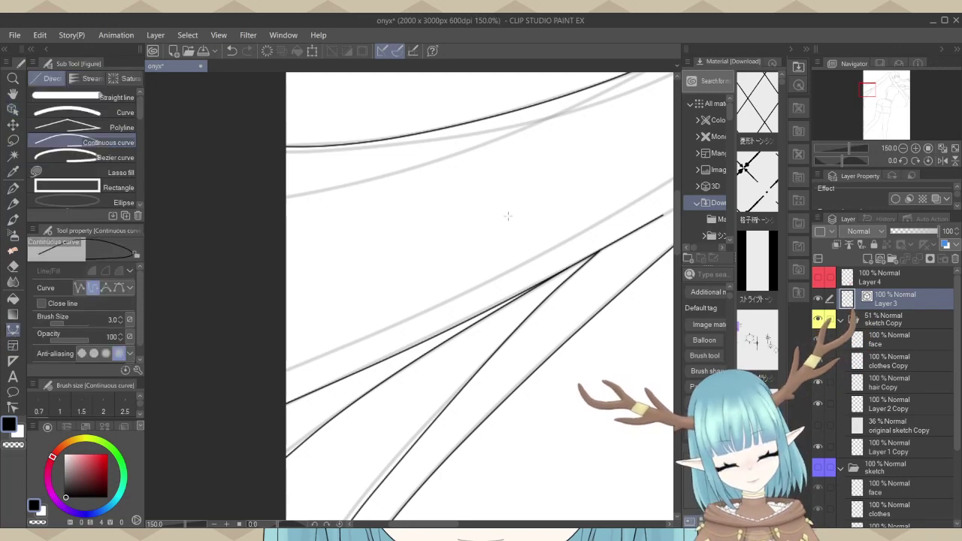
# Trace the long sketched strand line above the fork with a continuous curve from outside the canvas border up towards the head.
pyautogui.scroll(-5, 309, 365)
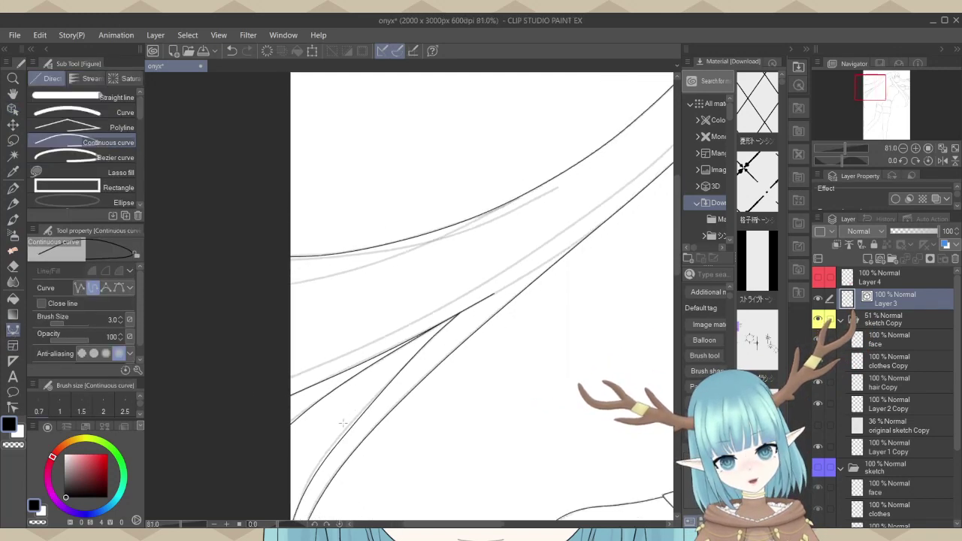
pyautogui.scroll(3, 588, 243)
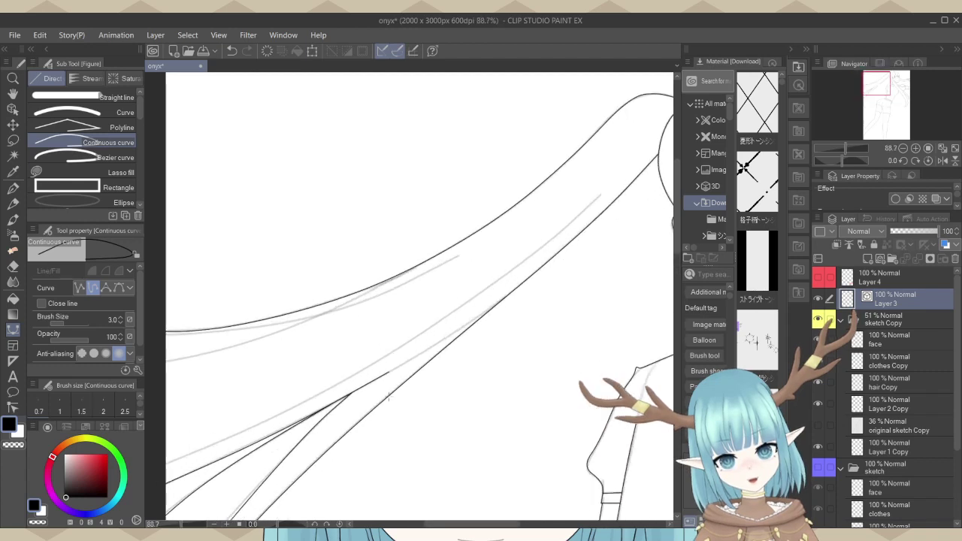
pyautogui.scroll(-1, 457, 345)
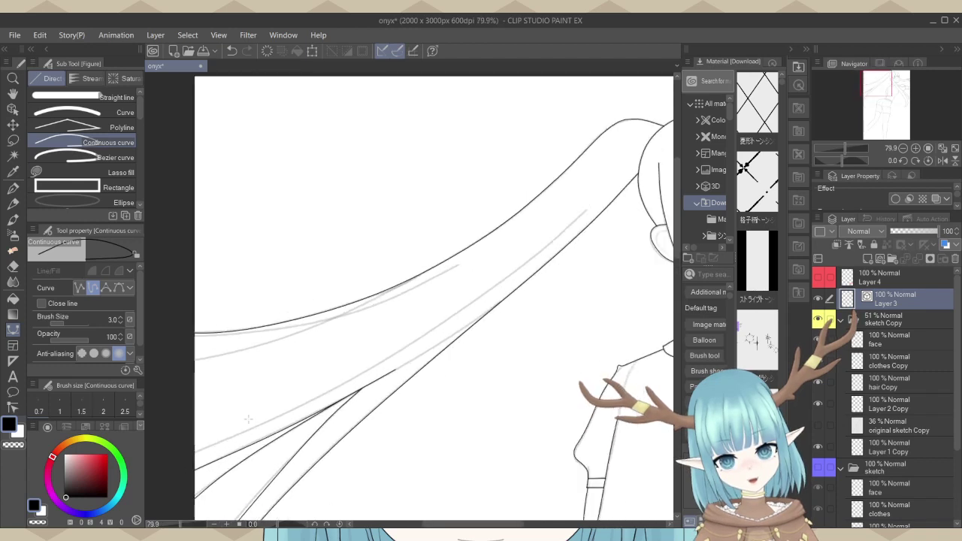
pyautogui.click(173, 458)
pyautogui.click(355, 378)
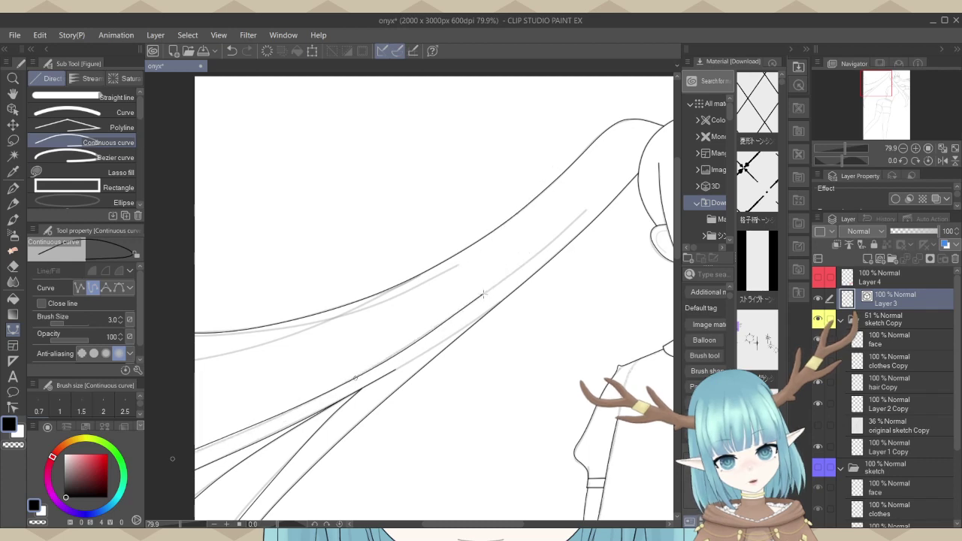
pyautogui.click(294, 409)
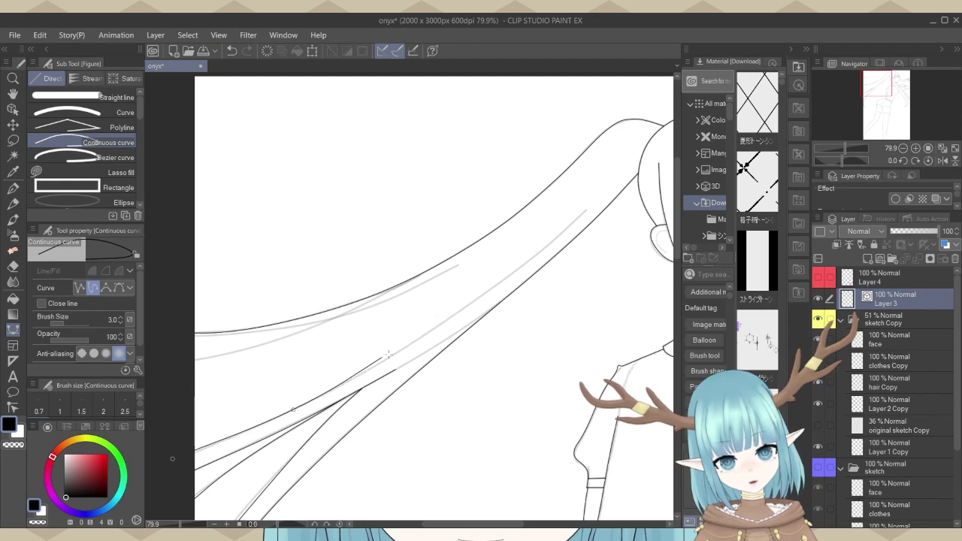
pyautogui.click(461, 311)
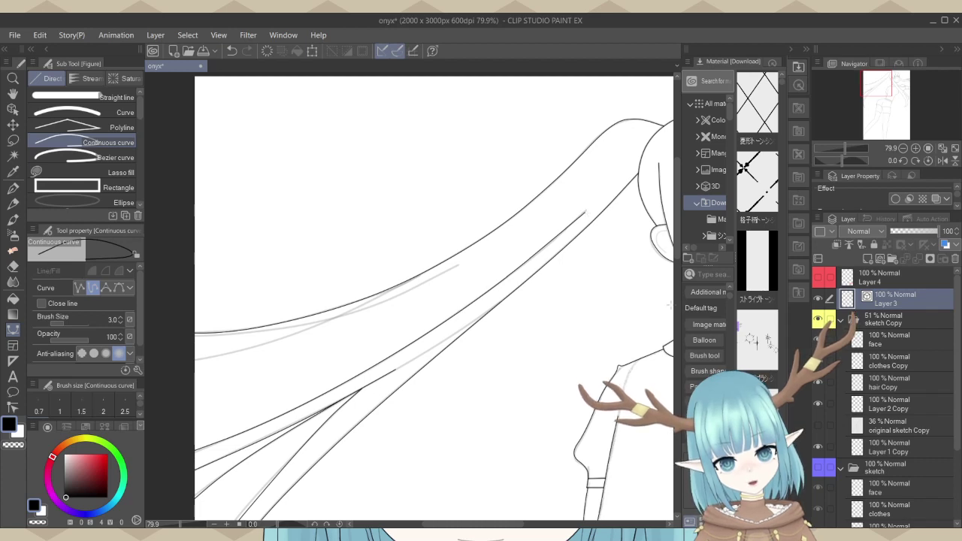
# Examine the inked hair strands with the sketch Copy folder hidden, and show the folder again.
pyautogui.click(818, 322)
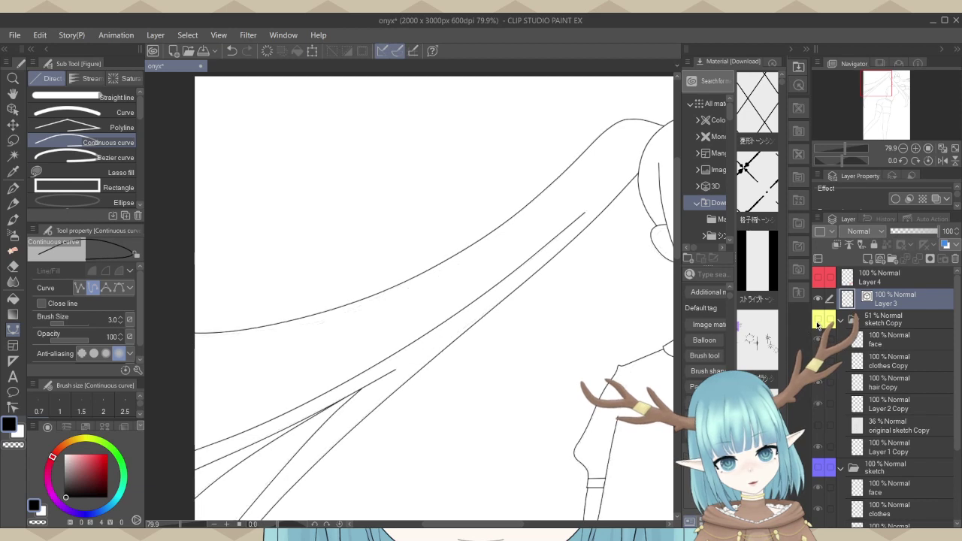
pyautogui.scroll(-4, 428, 272)
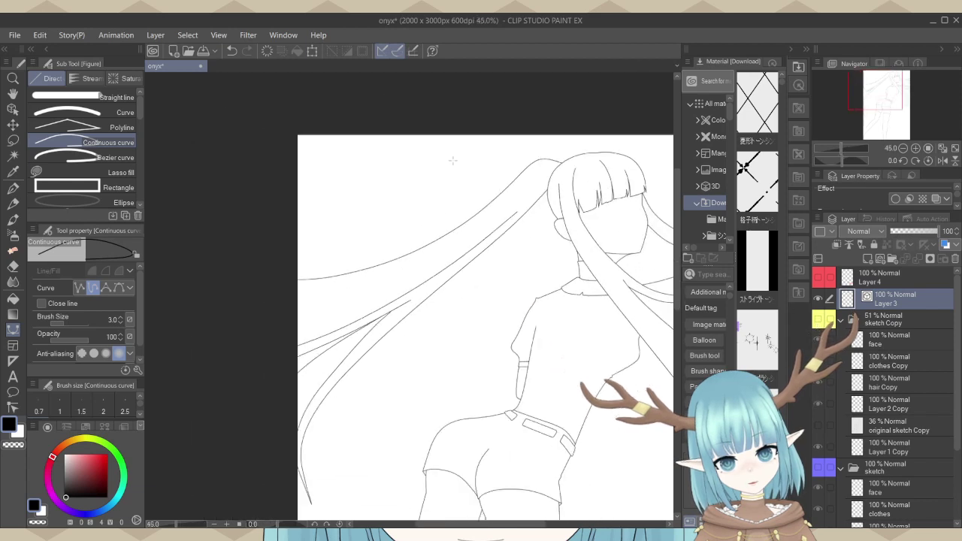
pyautogui.scroll(-1, 452, 159)
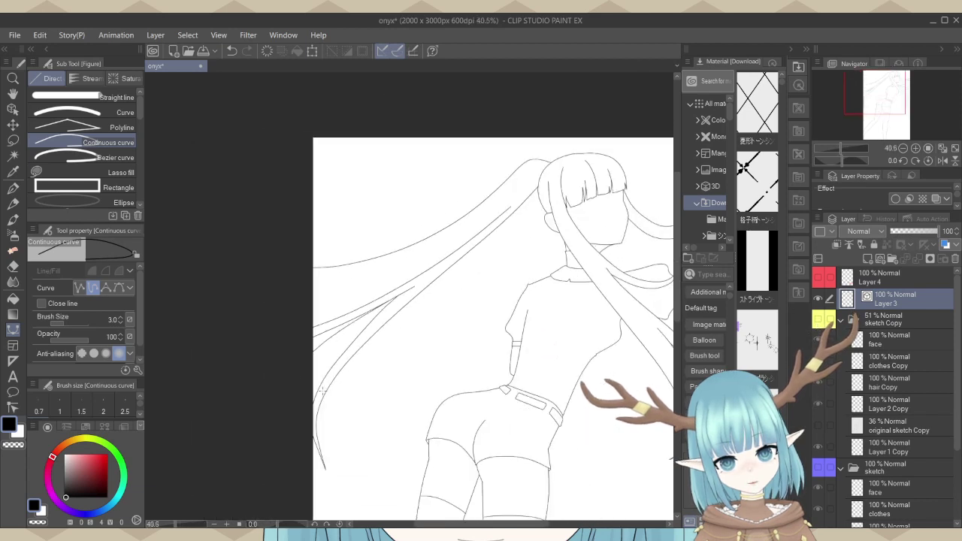
pyautogui.scroll(2, 322, 390)
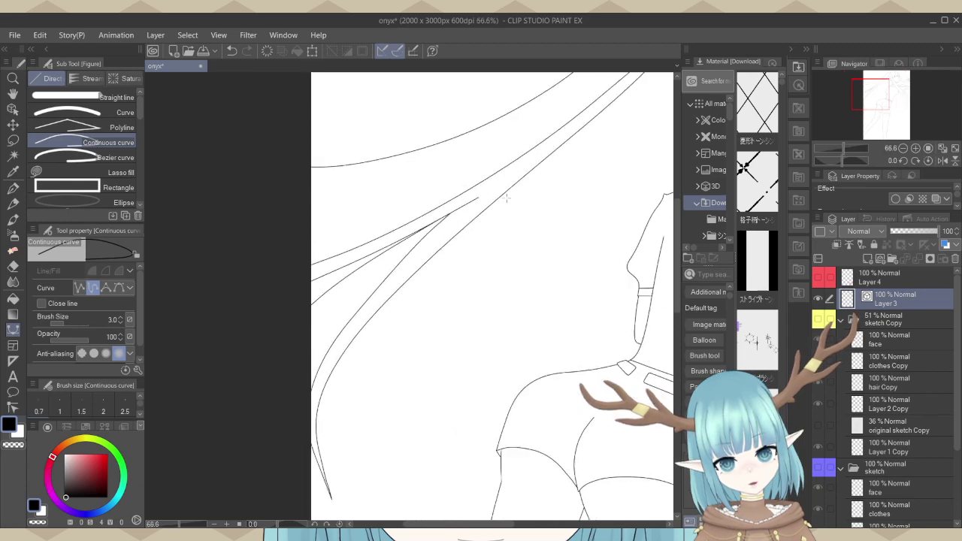
pyautogui.scroll(-2, 416, 308)
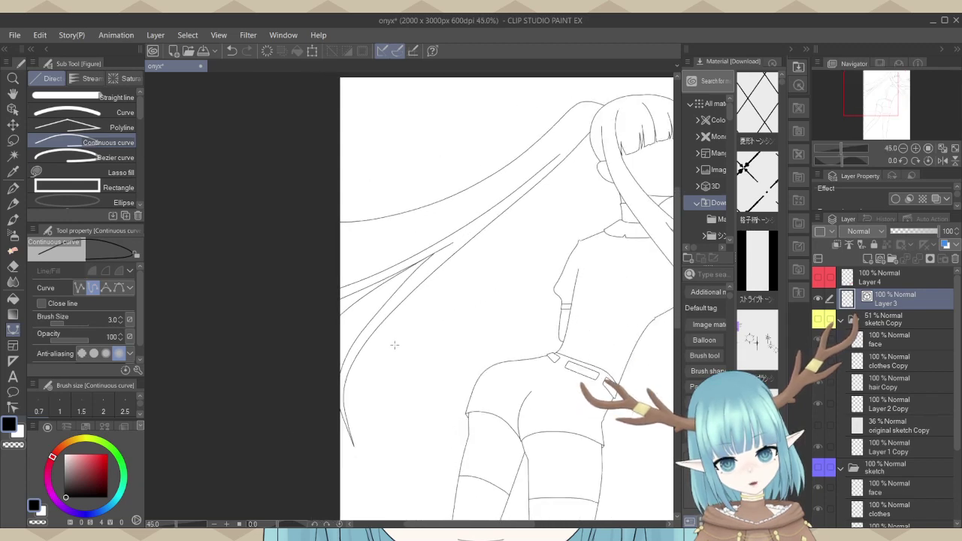
pyautogui.scroll(1, 377, 325)
pyautogui.scroll(2, 405, 333)
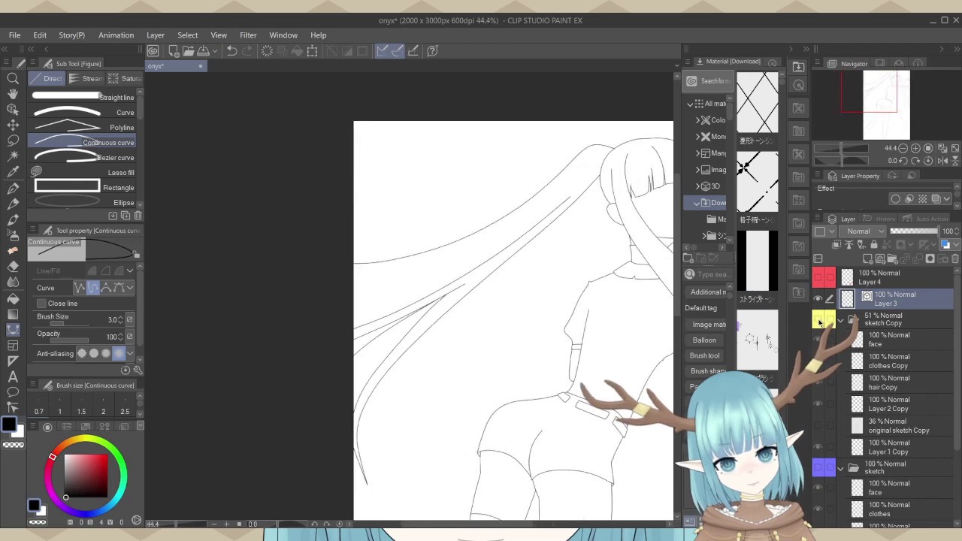
pyautogui.click(817, 320)
pyautogui.scroll(5, 500, 276)
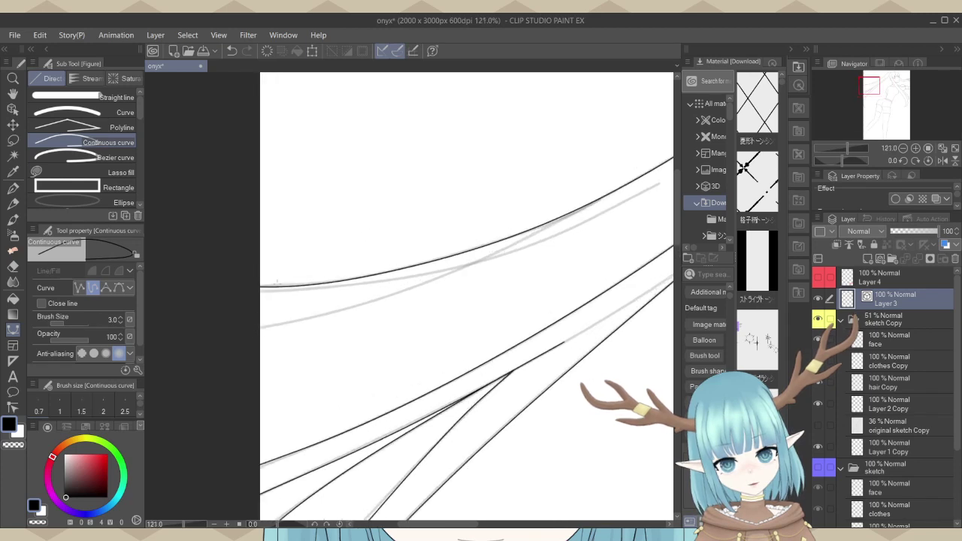
pyautogui.scroll(2, 254, 299)
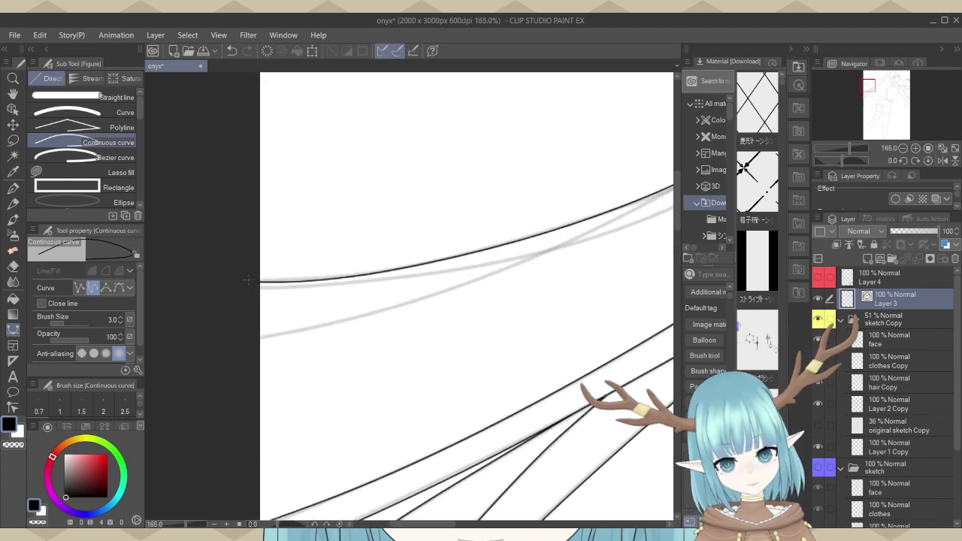
pyautogui.click(251, 288)
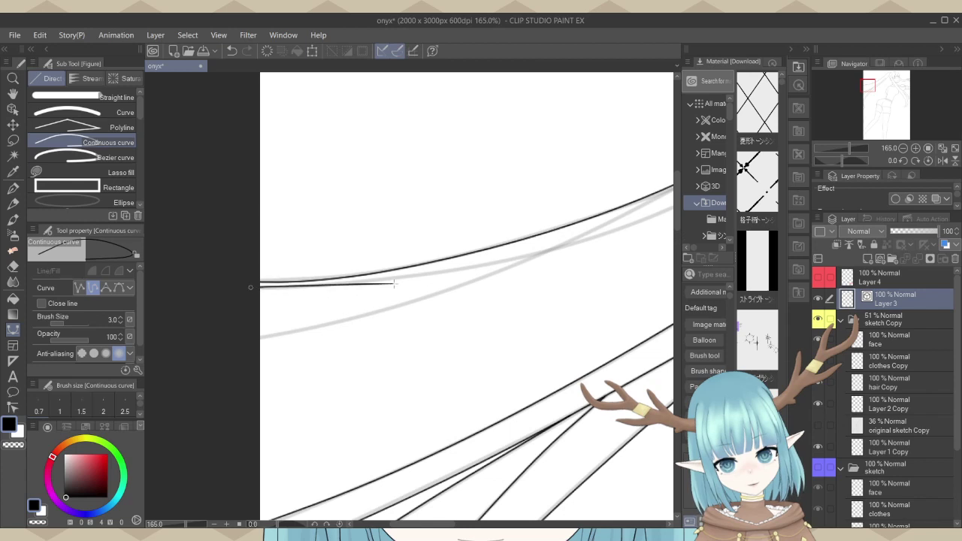
pyautogui.click(421, 276)
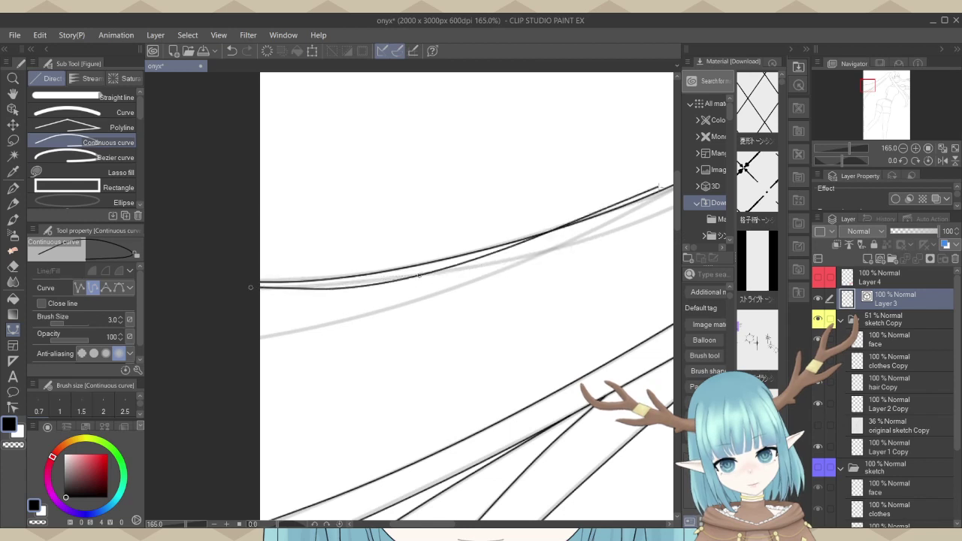
pyautogui.scroll(-2, 272, 312)
pyautogui.scroll(2, 537, 287)
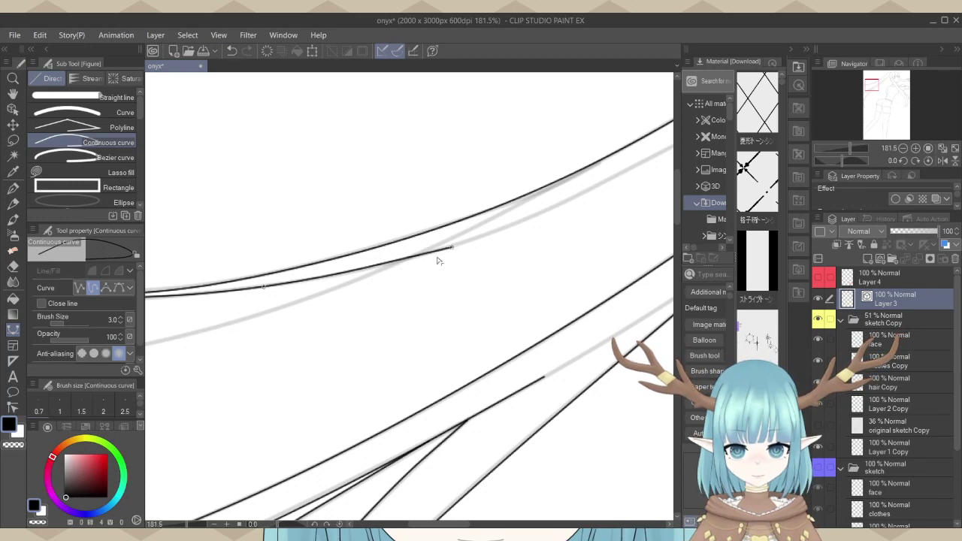
pyautogui.scroll(-4, 439, 261)
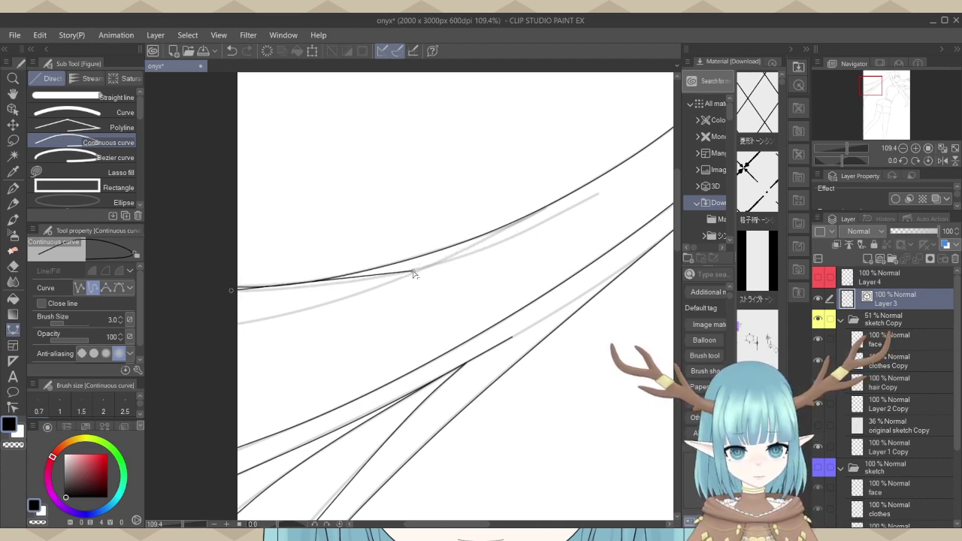
pyautogui.click(412, 275)
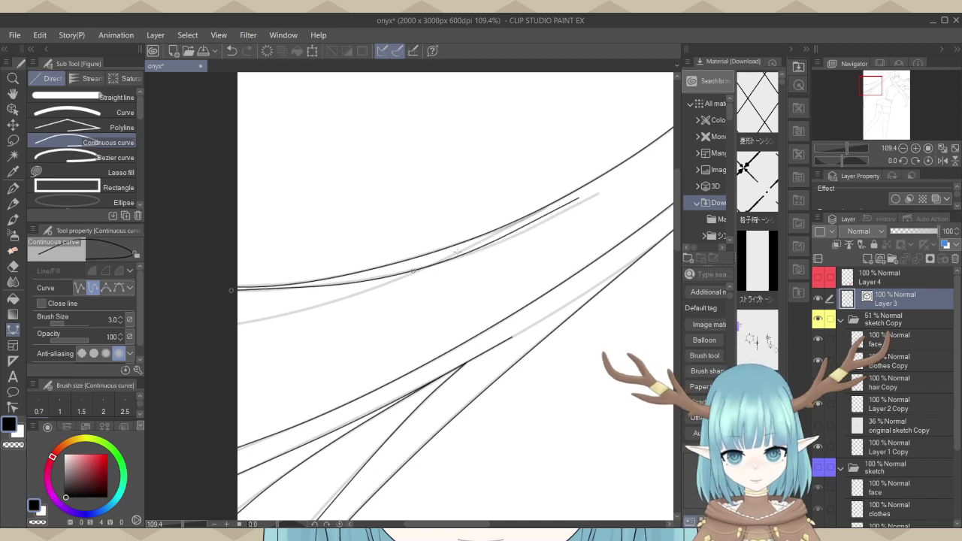
pyautogui.scroll(3, 294, 295)
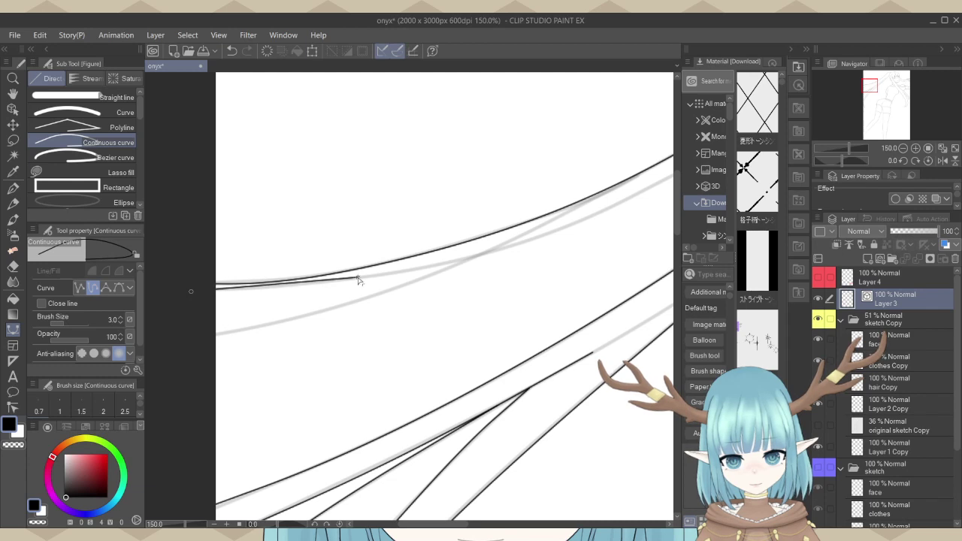
pyautogui.click(358, 280)
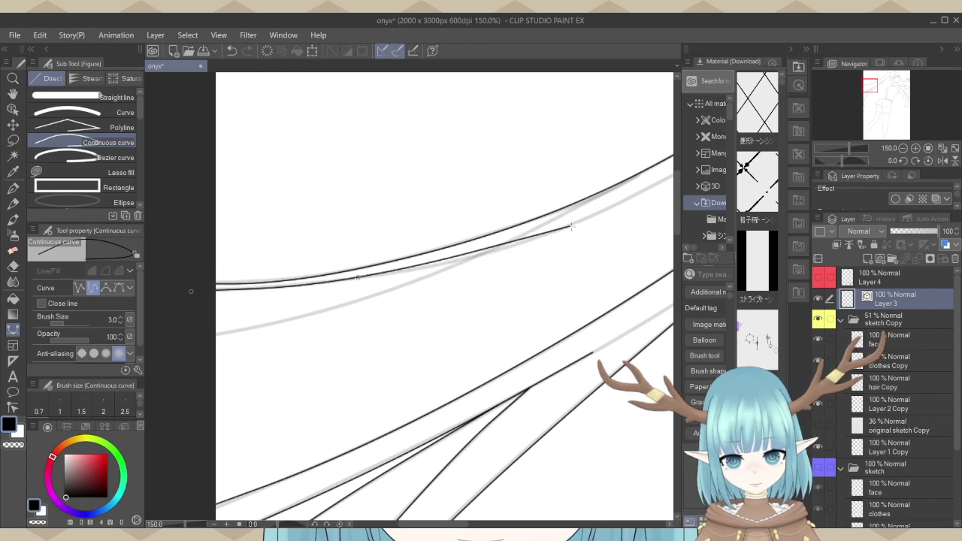
pyautogui.click(609, 213)
pyautogui.scroll(-2, 308, 336)
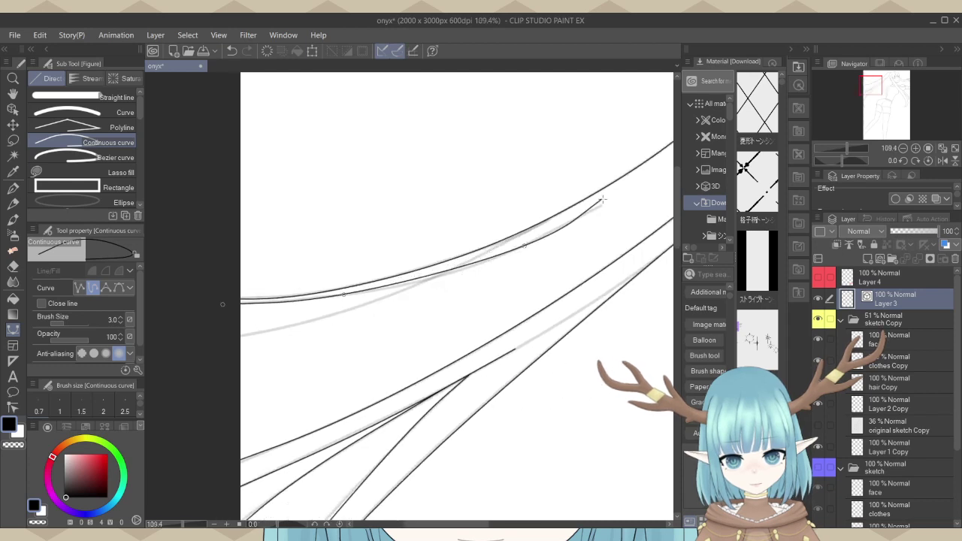
pyautogui.click(448, 275)
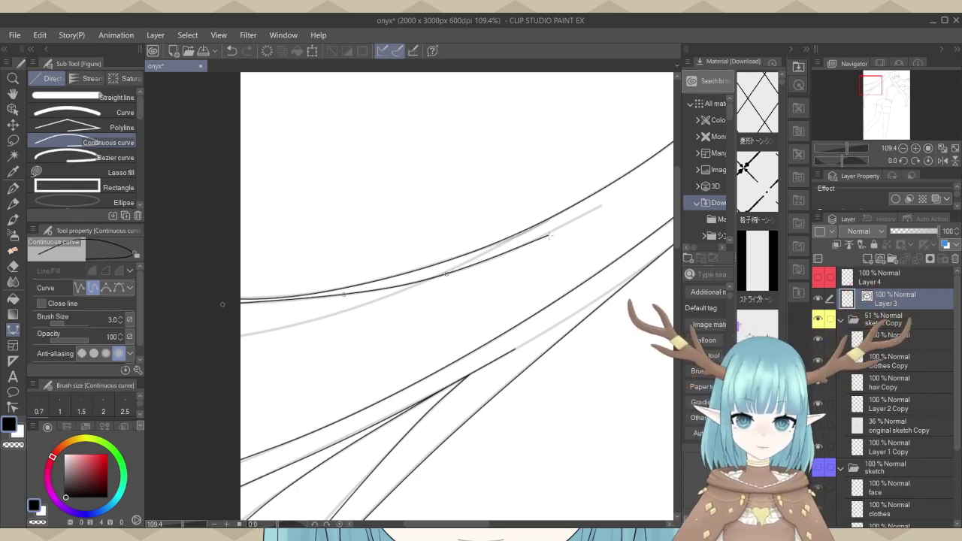
pyautogui.scroll(2, 549, 235)
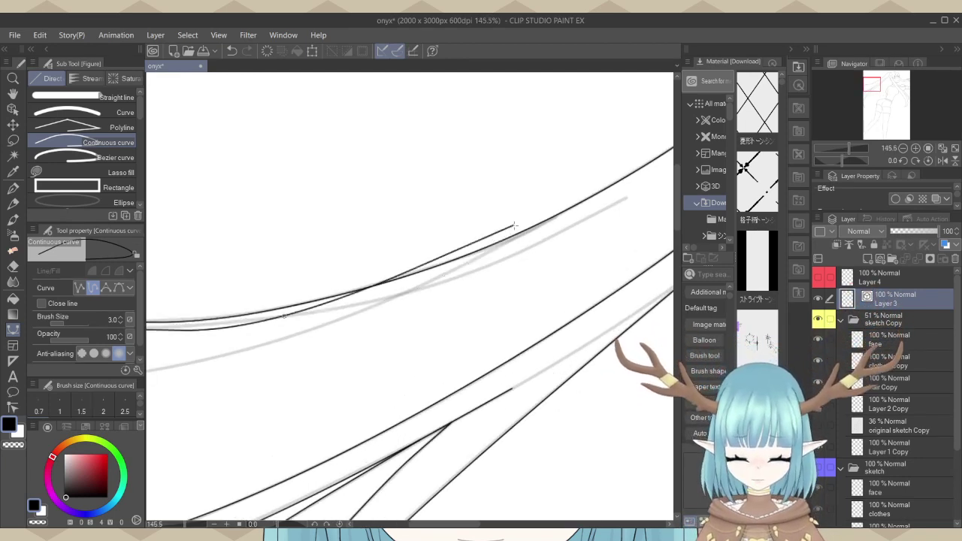
pyautogui.scroll(-1, 329, 293)
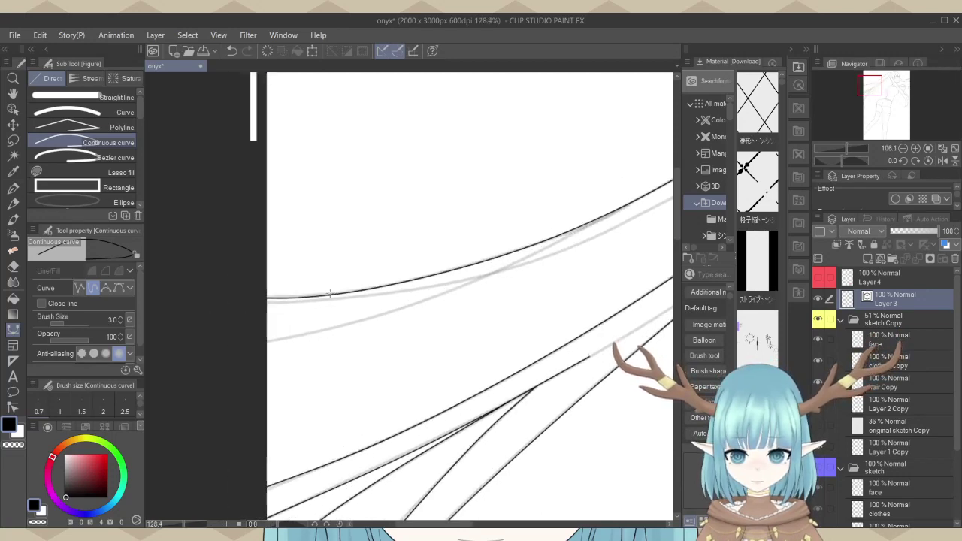
pyautogui.scroll(6, 329, 293)
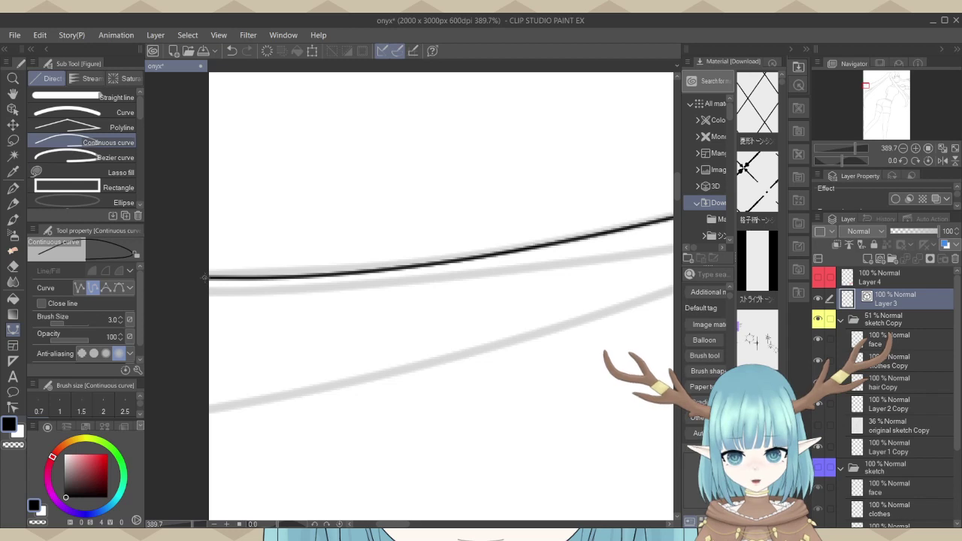
pyautogui.scroll(-4, 204, 277)
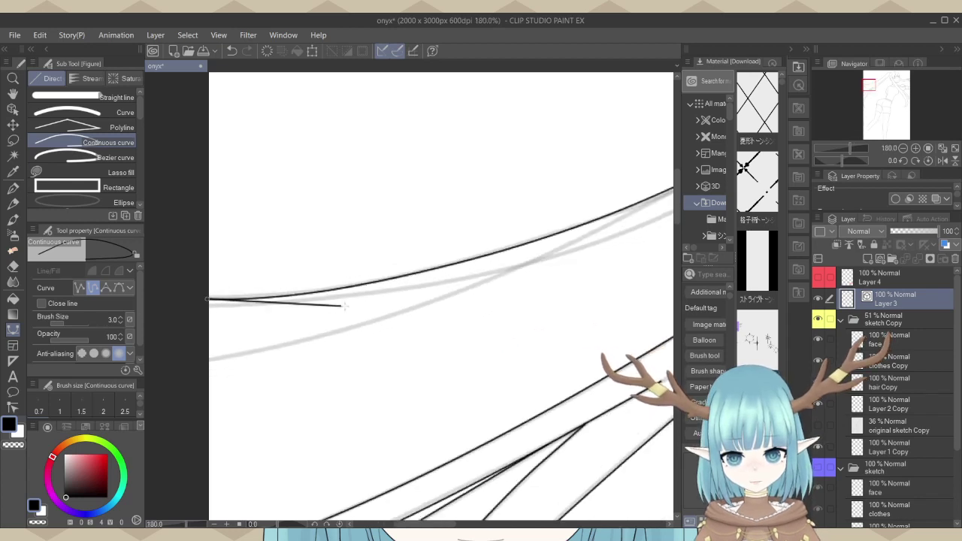
pyautogui.click(420, 287)
pyautogui.scroll(-2, 283, 324)
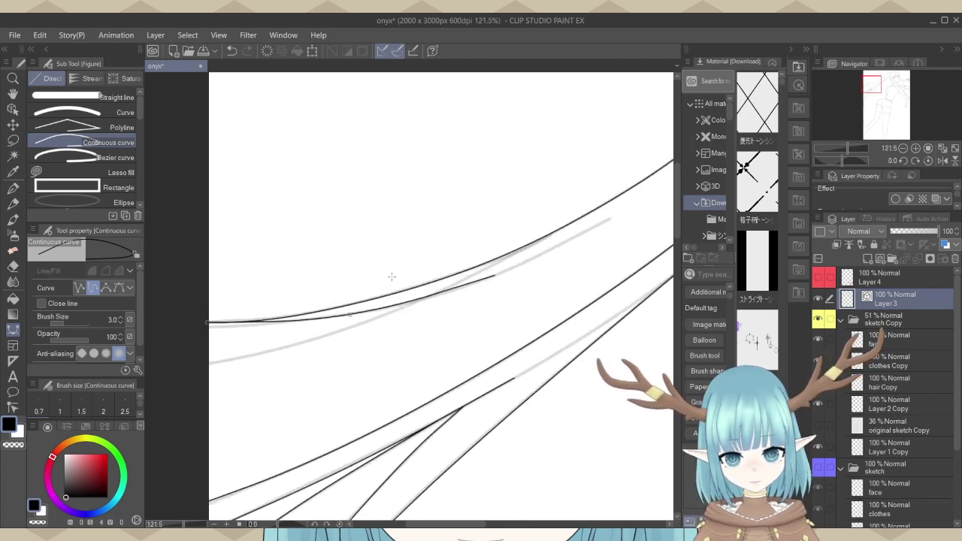
pyautogui.press('Escape')
# Trace the sketched strand line just below the topmost hair line with a continuous curve from outside the canvas border to its free end.
pyautogui.scroll(3, 195, 334)
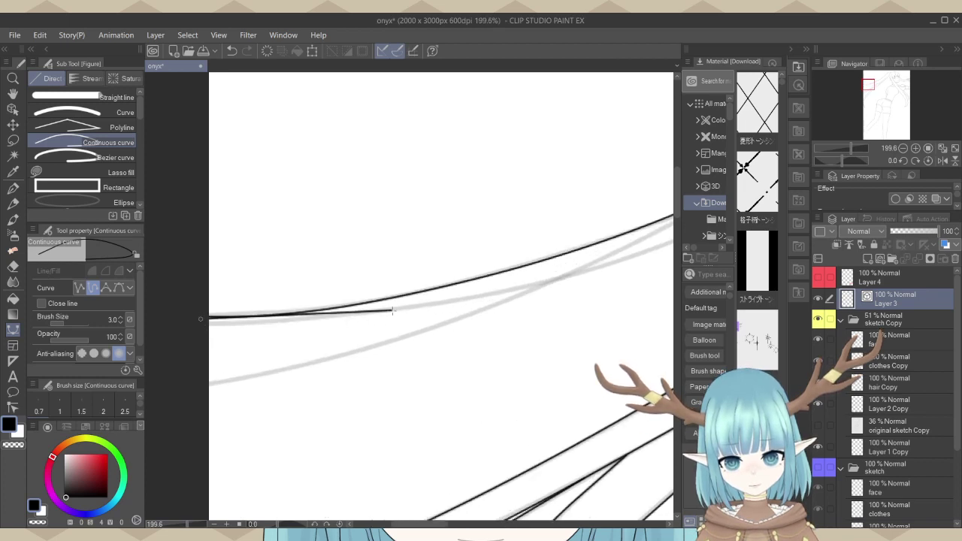
pyautogui.scroll(-3, 237, 341)
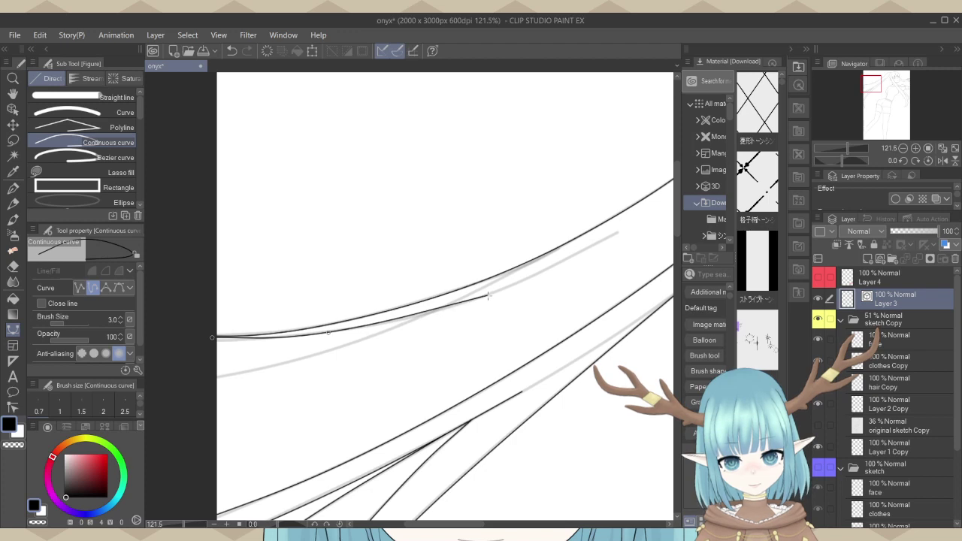
pyautogui.click(488, 296)
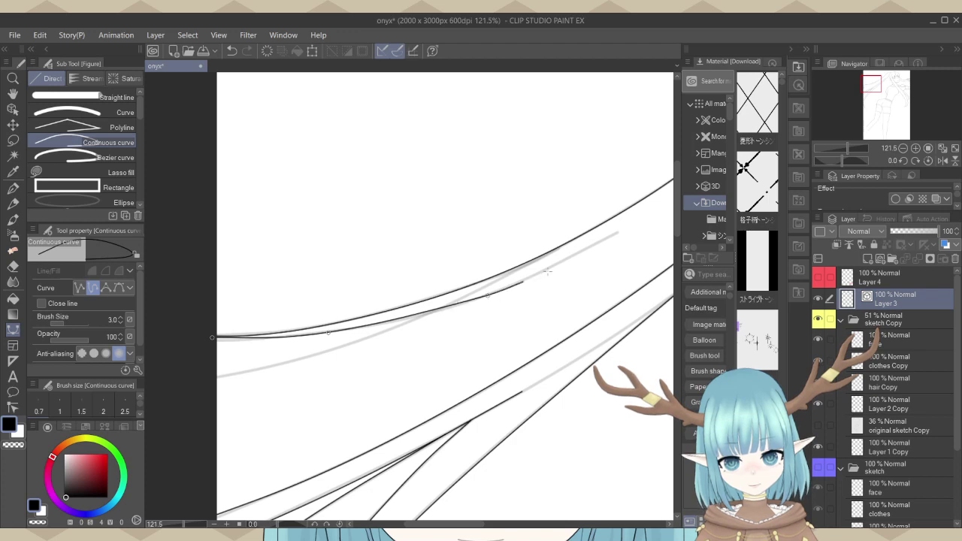
pyautogui.doubleClick(617, 233)
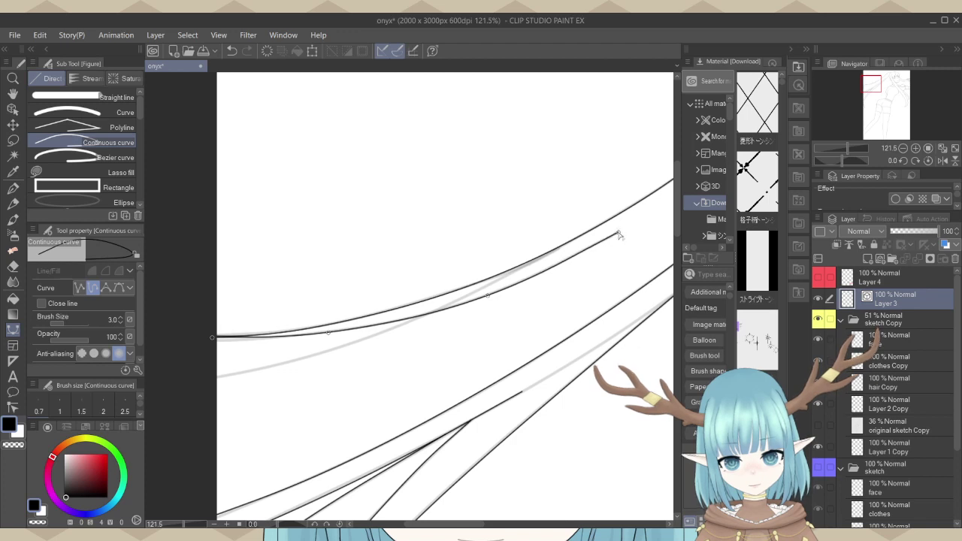
# Move the new strand curve's start point outside the canvas border slightly up towards the topmost hair line with the Object tool, and deselect the curve.
pyautogui.scroll(1, 213, 348)
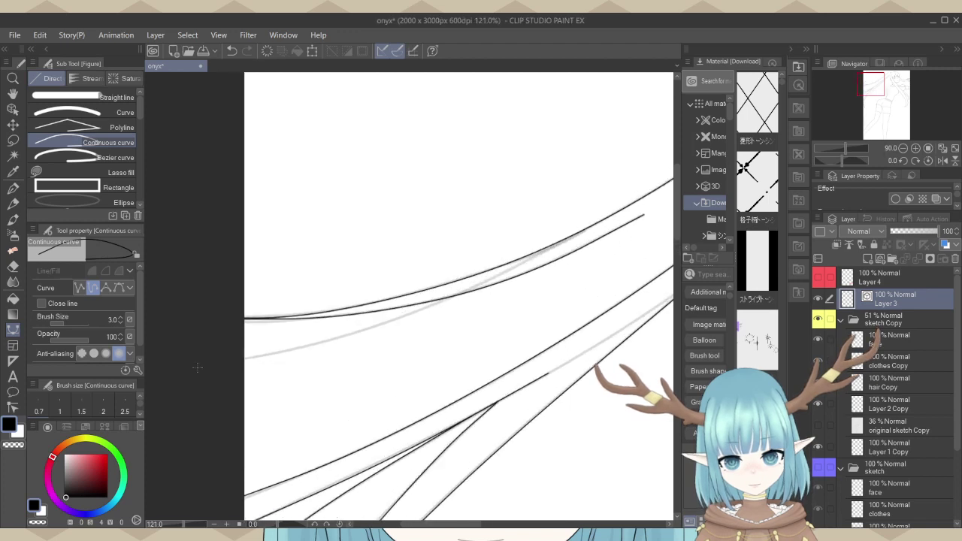
pyautogui.scroll(4, 212, 347)
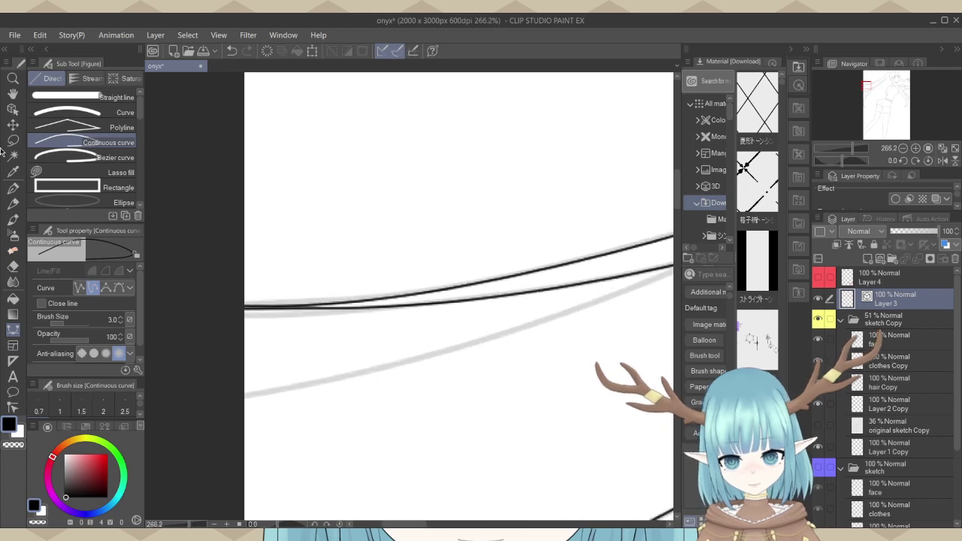
pyautogui.click(13, 109)
pyautogui.scroll(4, 258, 331)
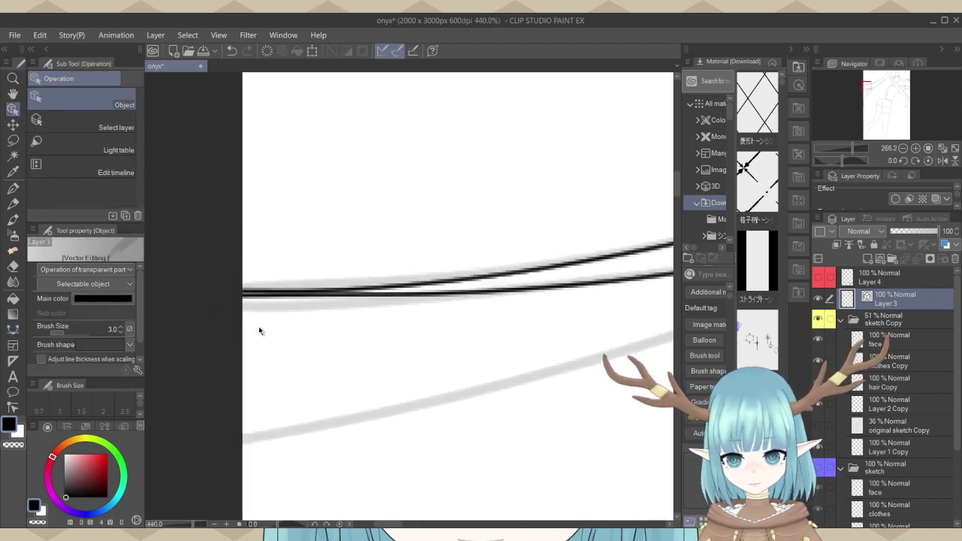
pyautogui.click(276, 288)
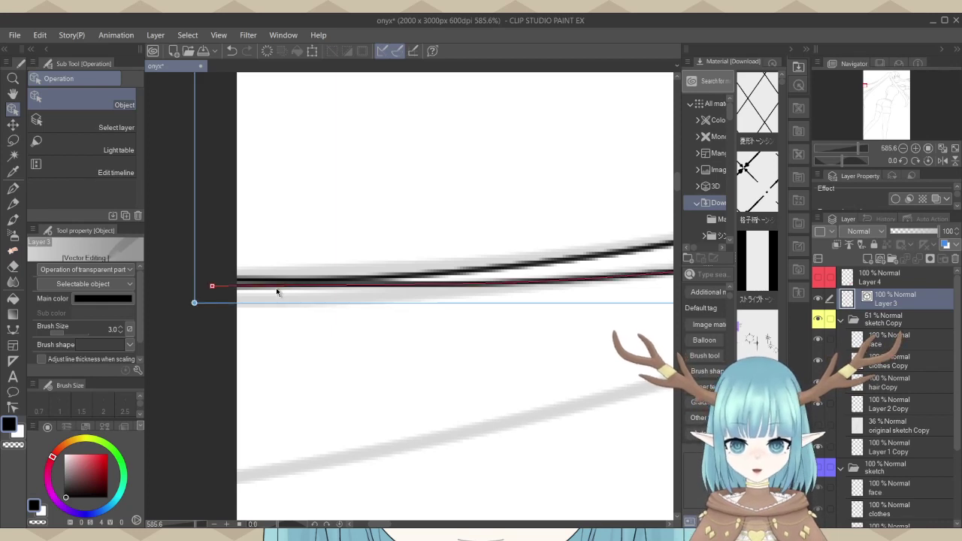
pyautogui.moveTo(211, 288); pyautogui.dragTo(210, 282)
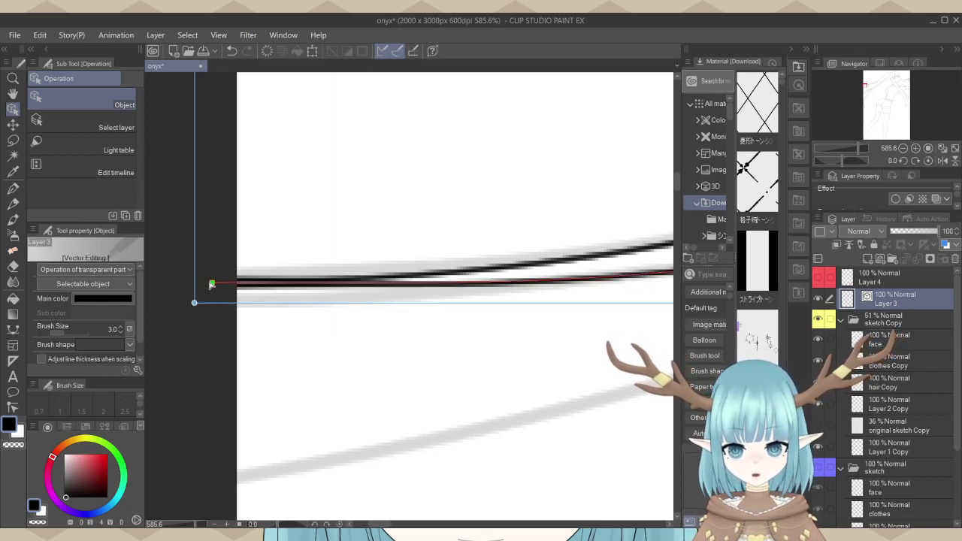
pyautogui.click(193, 379)
pyautogui.scroll(-4, 193, 379)
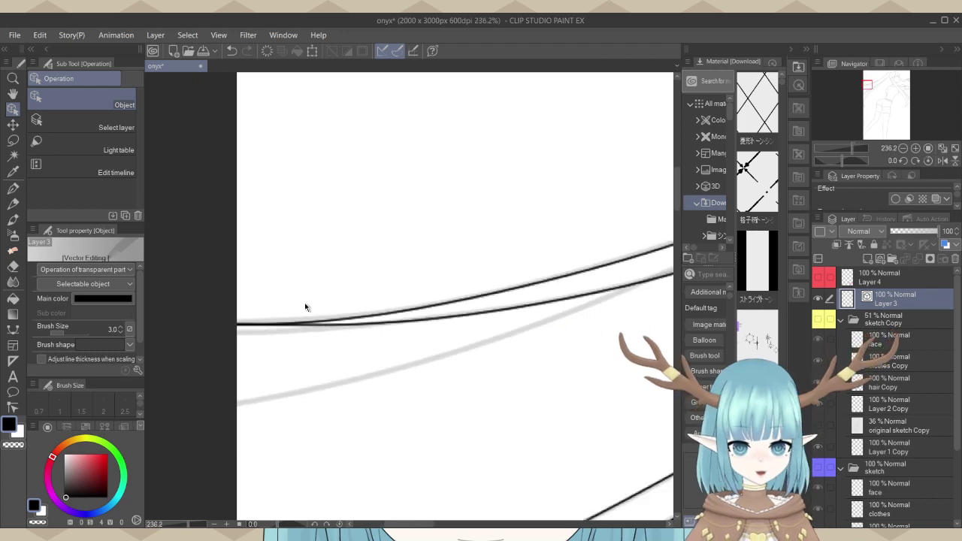
# Trace the next sketched strand line below with a continuous curve from outside the canvas border up to where it meets the strand above.
pyautogui.scroll(-4, 292, 303)
pyautogui.scroll(-2, 292, 303)
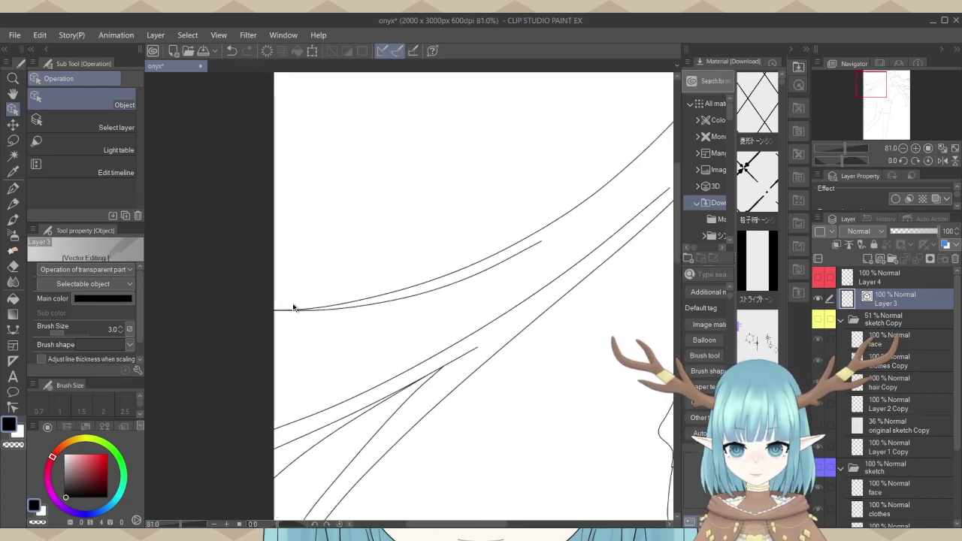
pyautogui.scroll(-3, 569, 239)
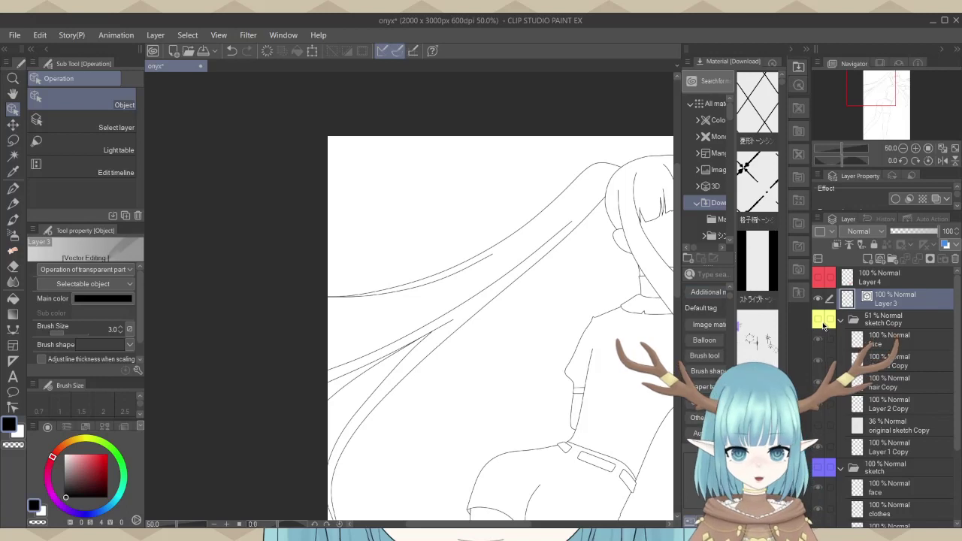
pyautogui.scroll(3, 411, 393)
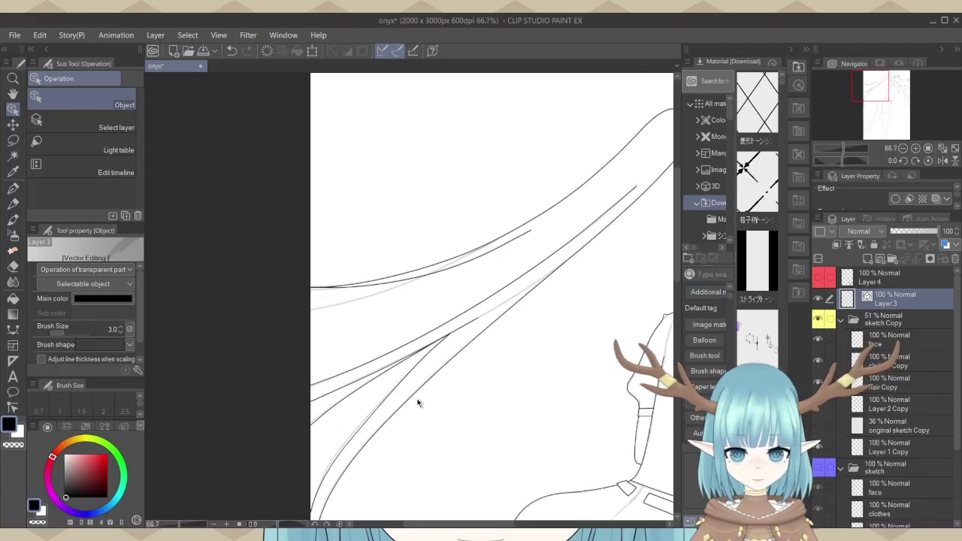
pyautogui.scroll(1, 192, 305)
pyautogui.click(13, 329)
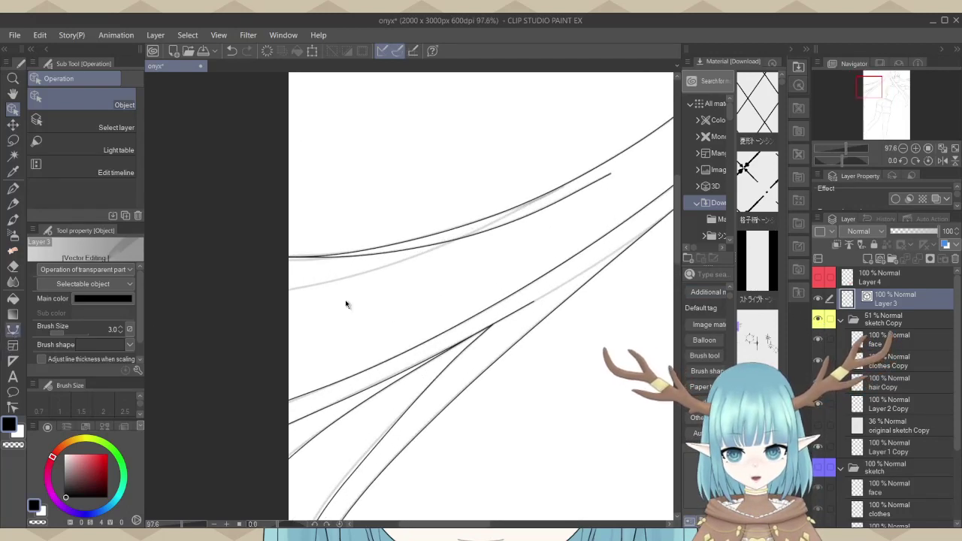
pyautogui.scroll(3, 346, 300)
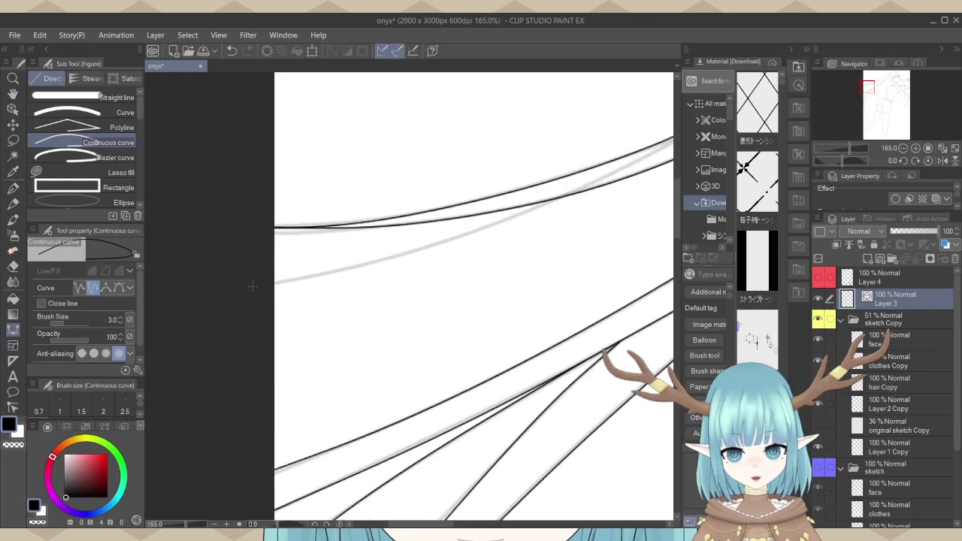
pyautogui.click(253, 286)
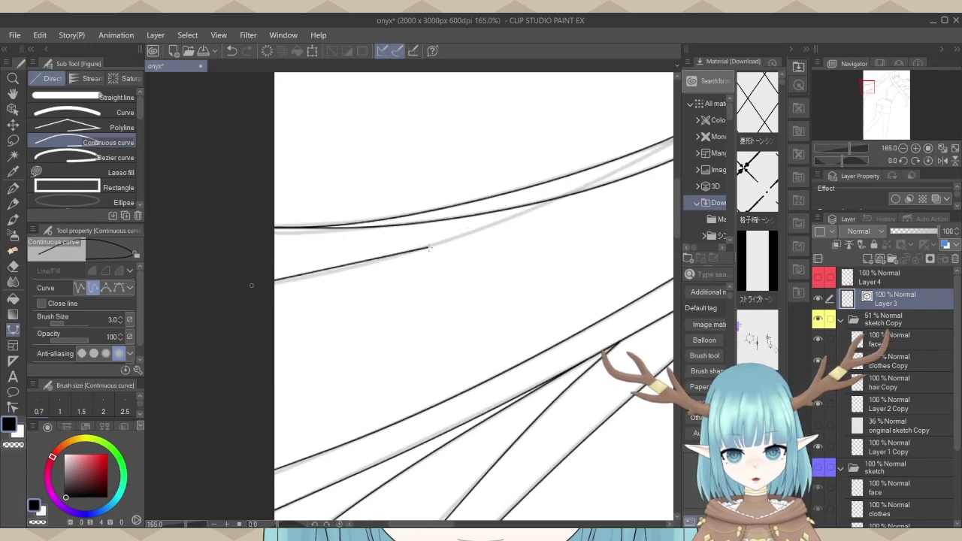
pyautogui.scroll(3, 436, 244)
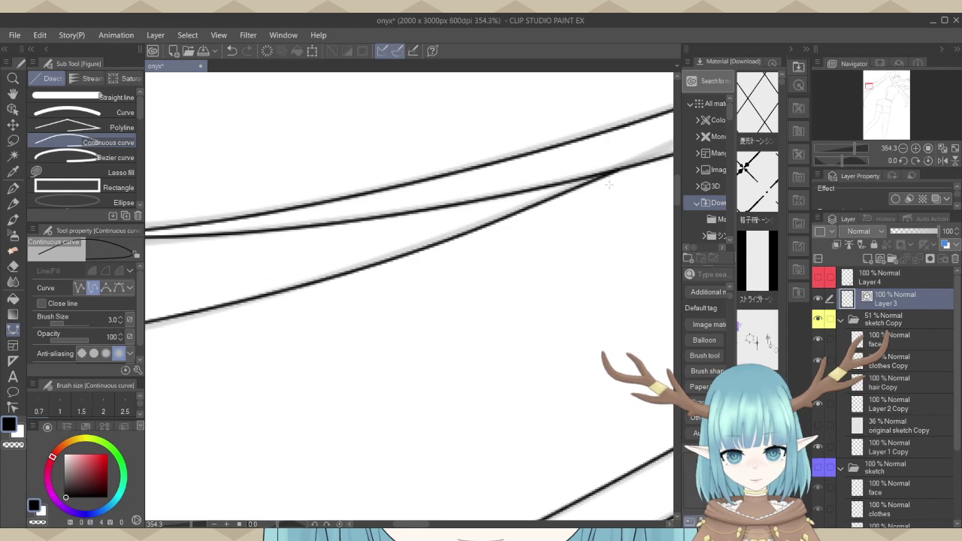
# Examine the whole inked figure with the sketch Copy folder hidden, and show the folder again.
pyautogui.scroll(-5, 609, 182)
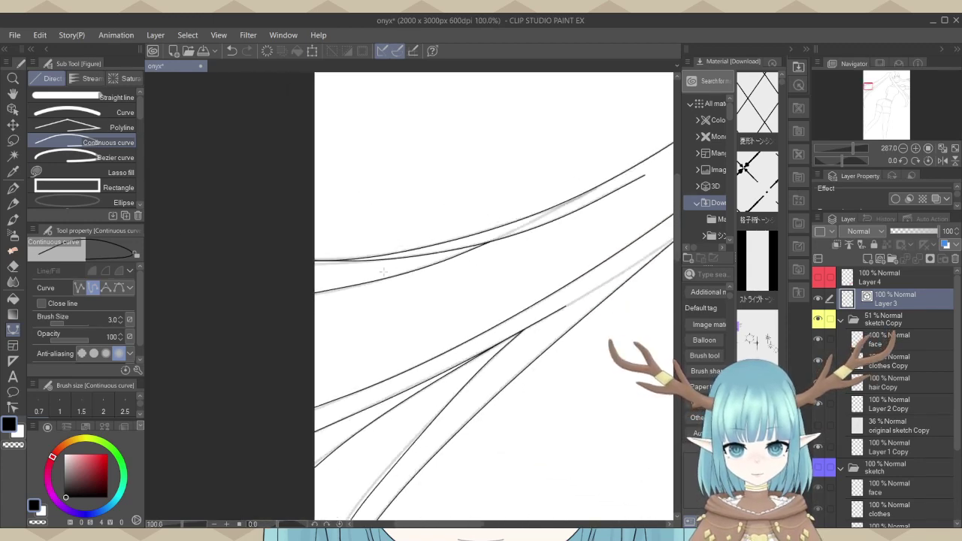
pyautogui.scroll(-4, 384, 272)
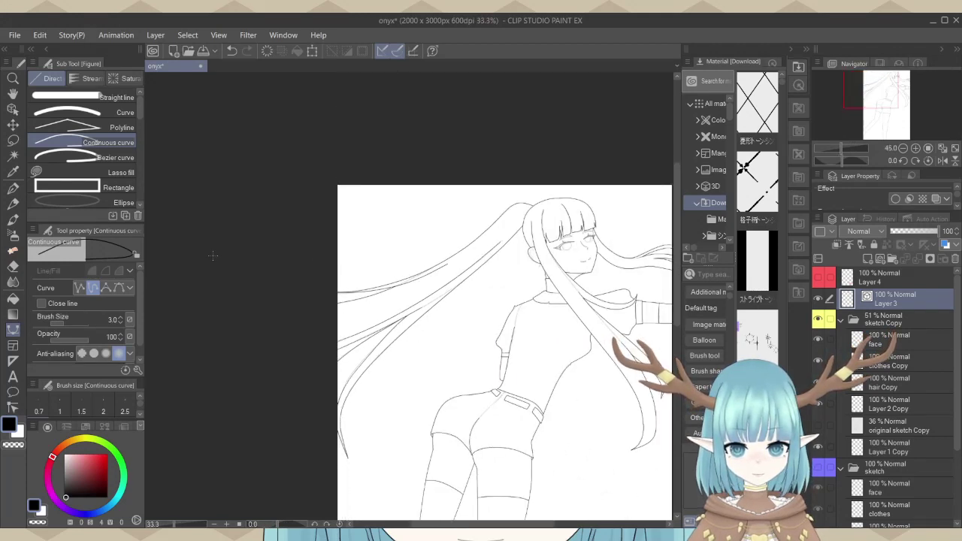
pyautogui.scroll(-2, 456, 188)
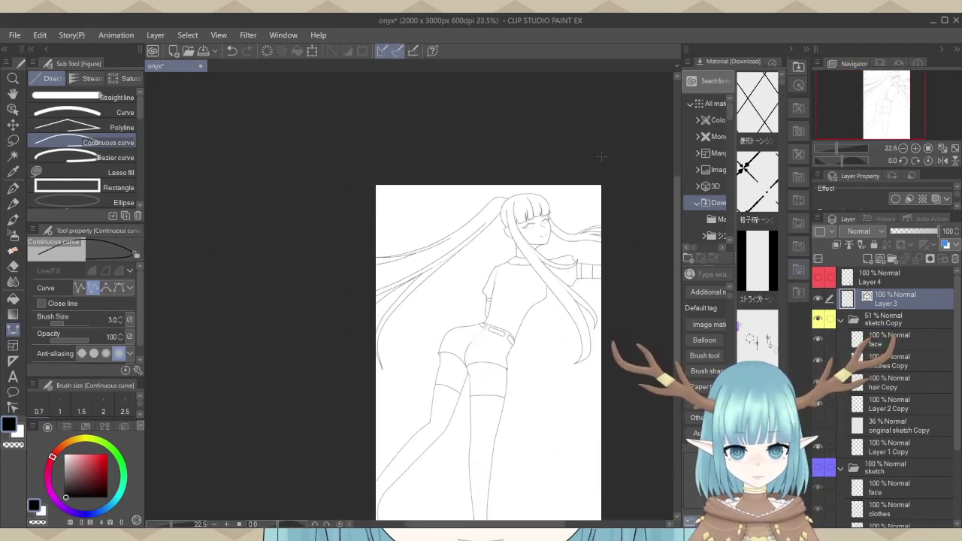
pyautogui.scroll(-1, 459, 263)
pyautogui.scroll(2, 458, 263)
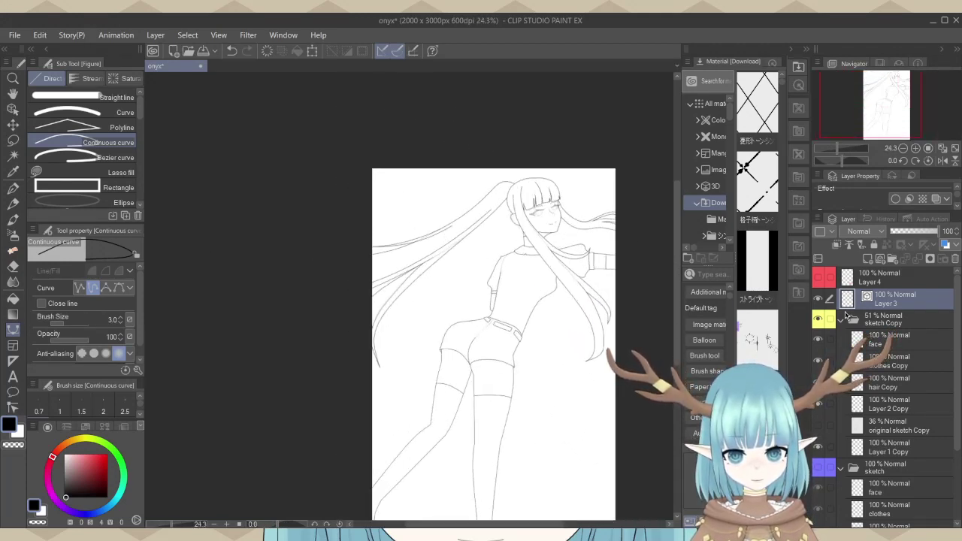
pyautogui.click(818, 322)
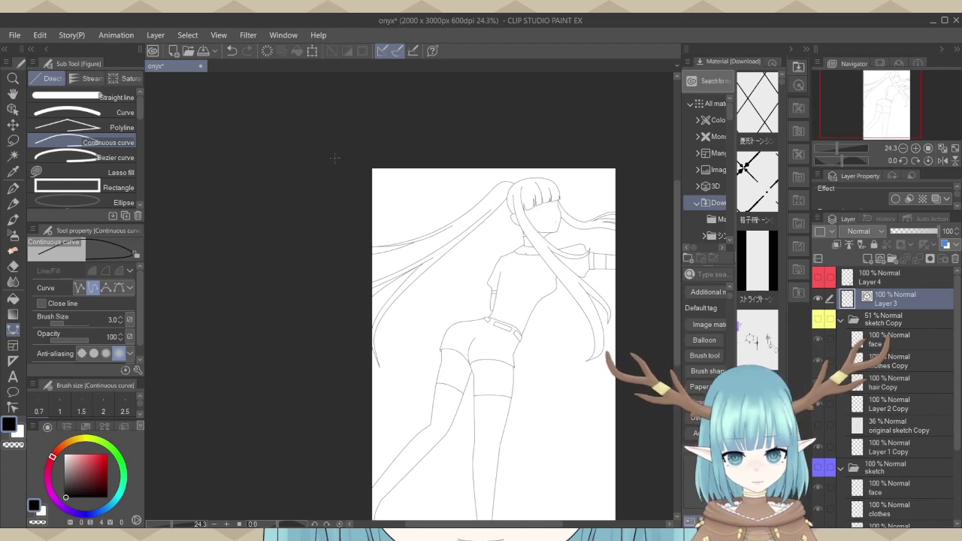
pyautogui.scroll(2, 479, 354)
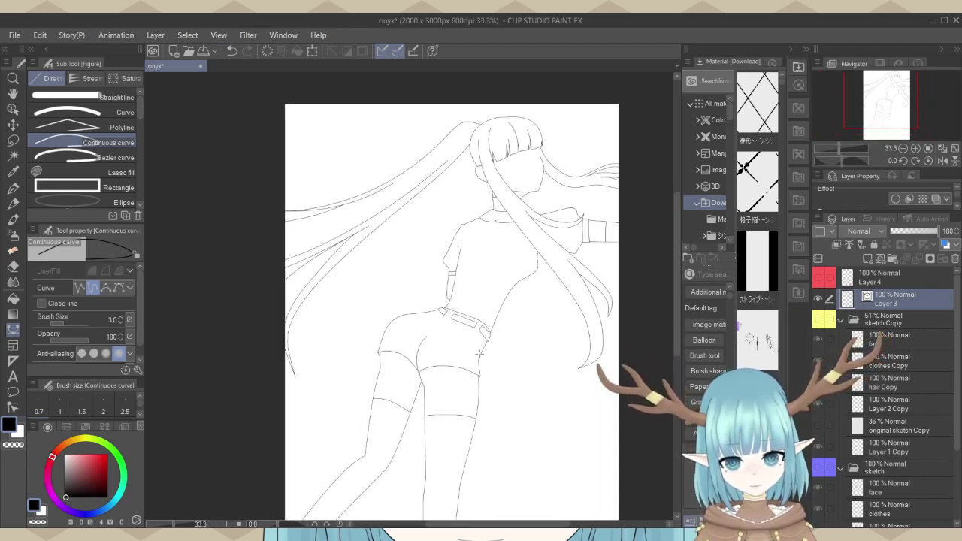
pyautogui.scroll(1, 613, 259)
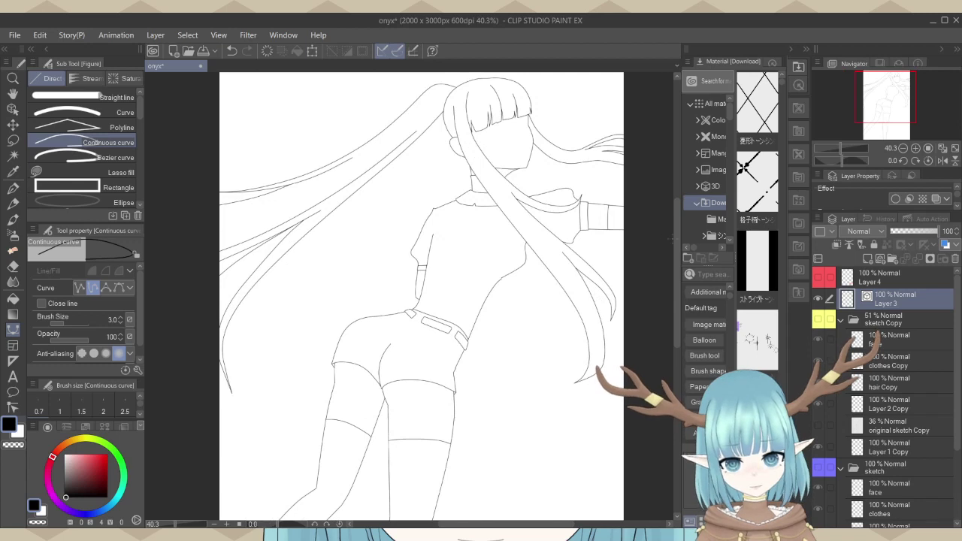
pyautogui.moveTo(679, 244); pyautogui.dragTo(680, 215)
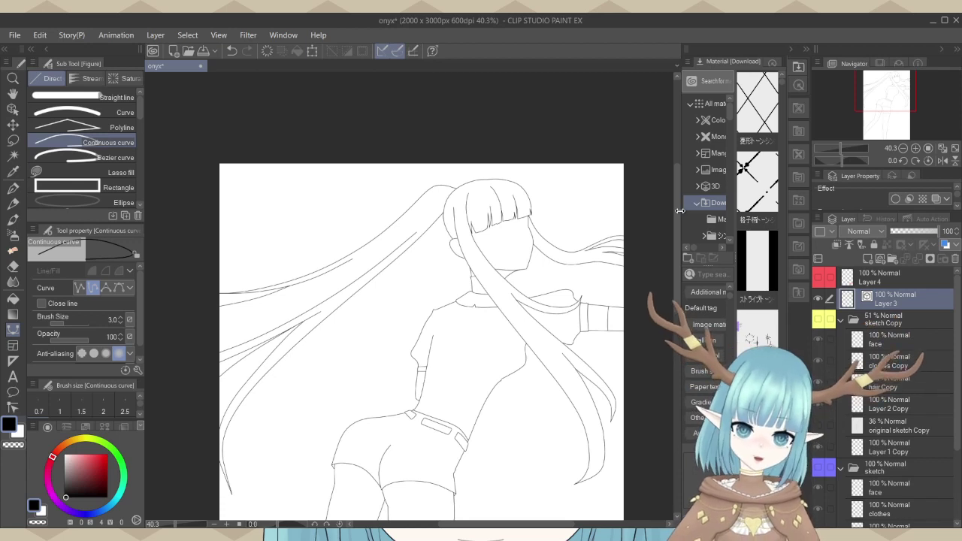
pyautogui.click(819, 321)
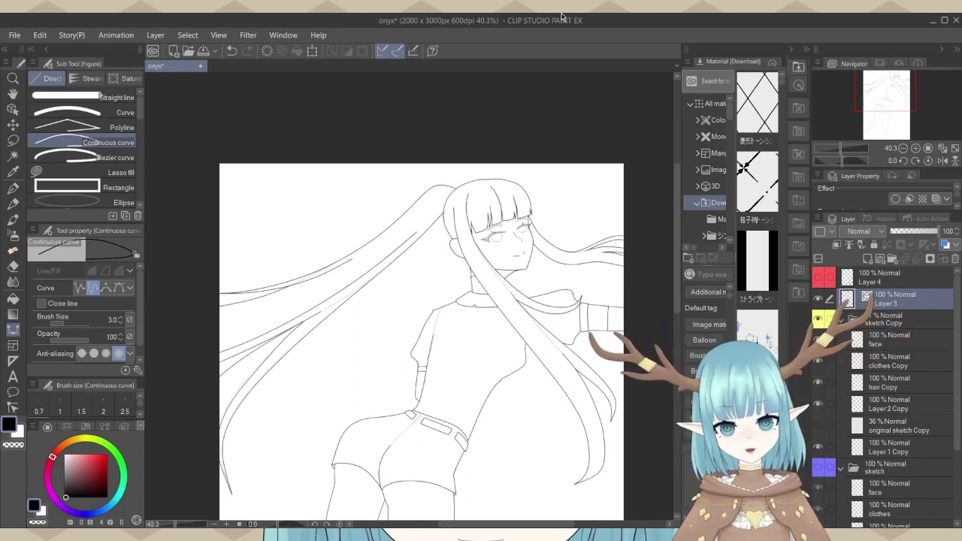
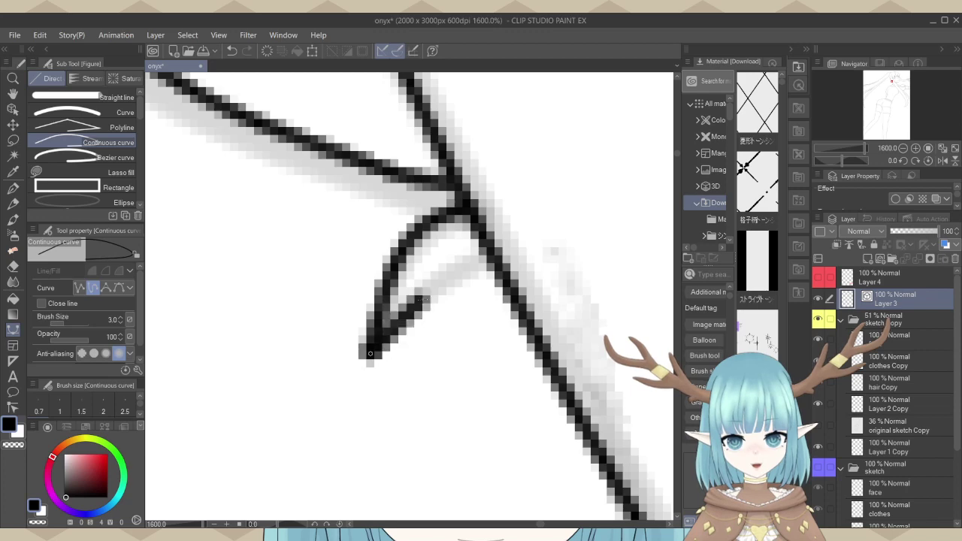
# Finish the lower edge of the small pointed hair wisp below the ear with a continuous curve ending on the long side lock's outline.
pyautogui.click(419, 295)
pyautogui.doubleClick(488, 259)
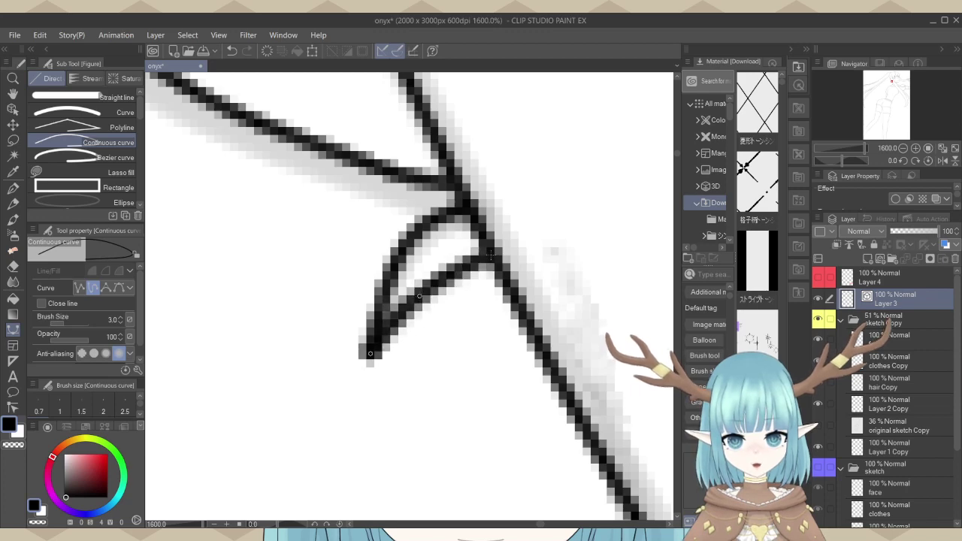
pyautogui.scroll(-2, 413, 325)
pyautogui.scroll(-6, 380, 339)
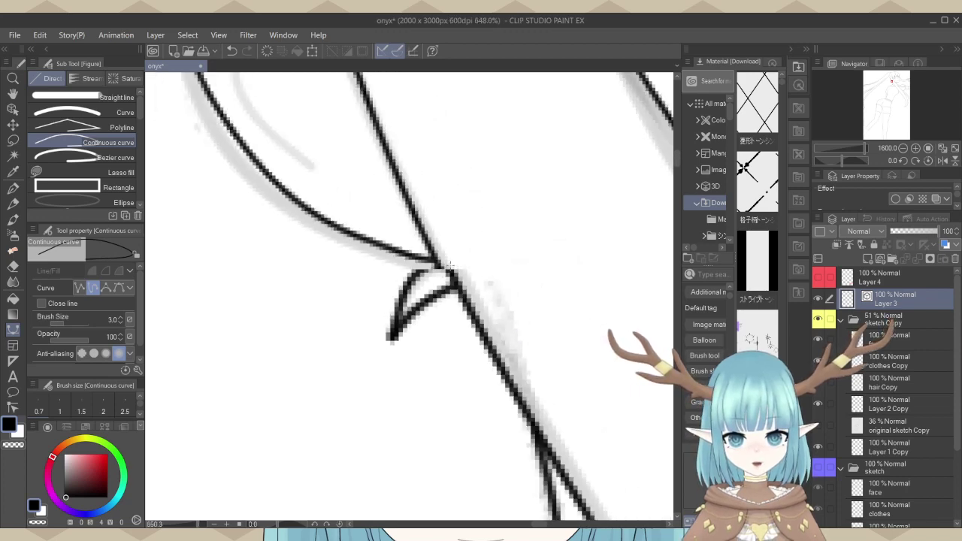
# Hide the sketch Copy folder and examine the inked head and upper body.
pyautogui.scroll(-5, 380, 339)
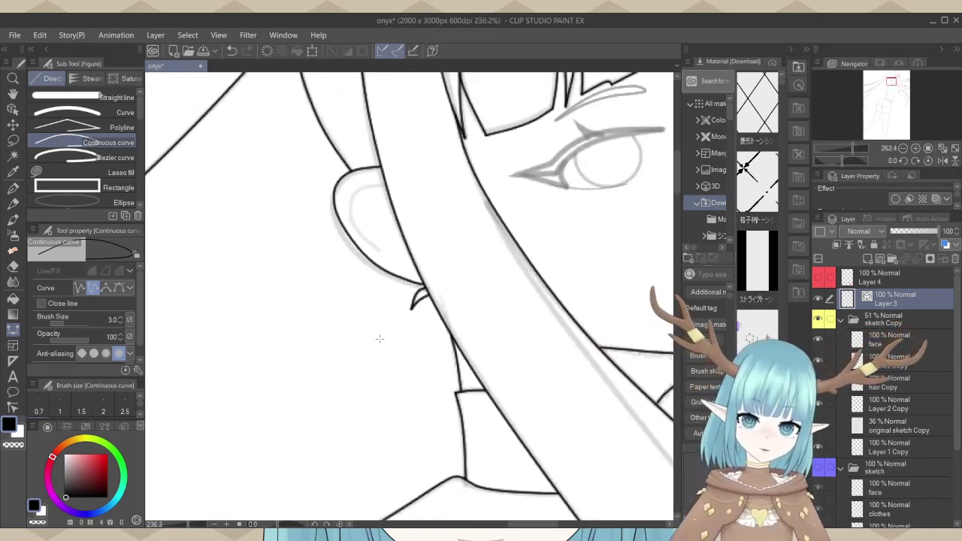
pyautogui.scroll(-3, 342, 304)
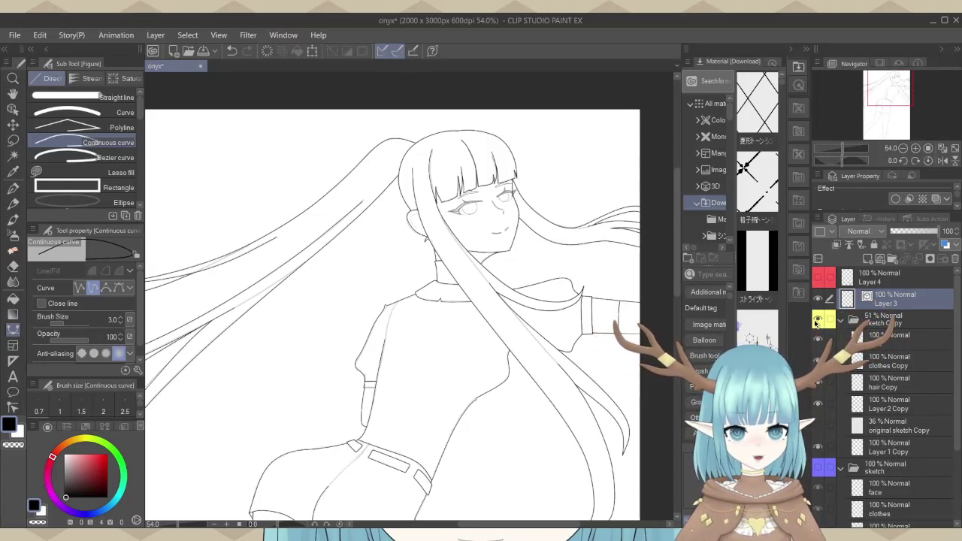
pyautogui.click(817, 321)
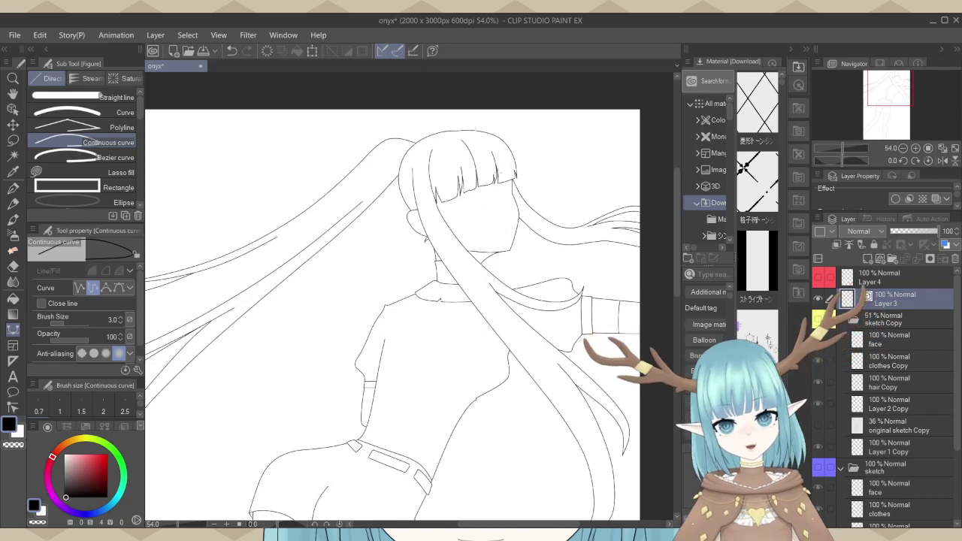
# Nudge the lower end point of the short neck line on Layer 3 slightly towards the hair lock, along the neck band's top edge.
pyautogui.scroll(-3, 441, 224)
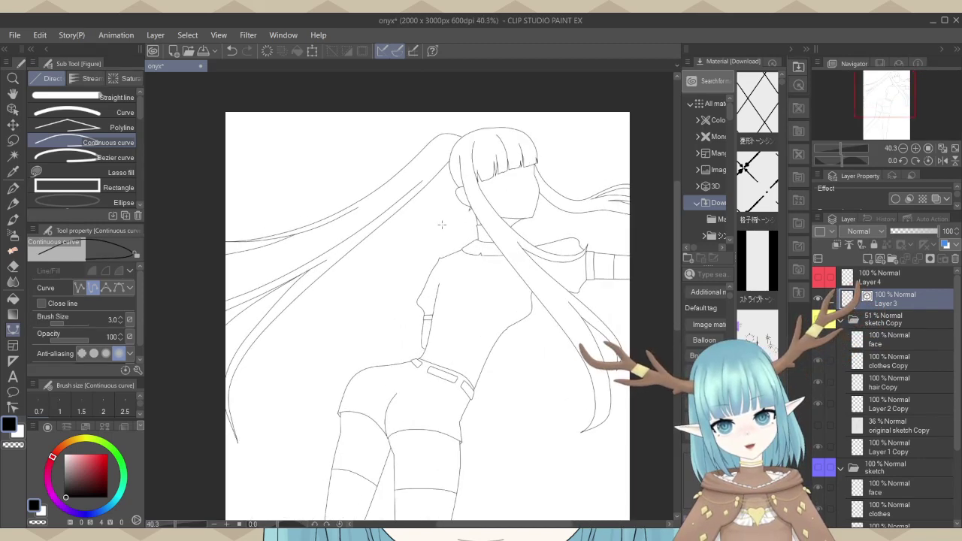
pyautogui.scroll(3, 442, 224)
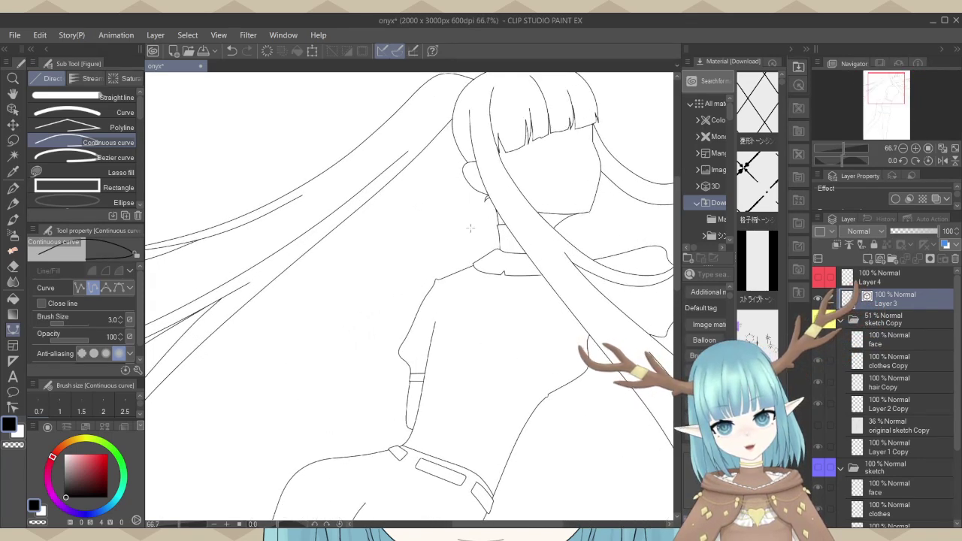
pyautogui.scroll(-2, 470, 227)
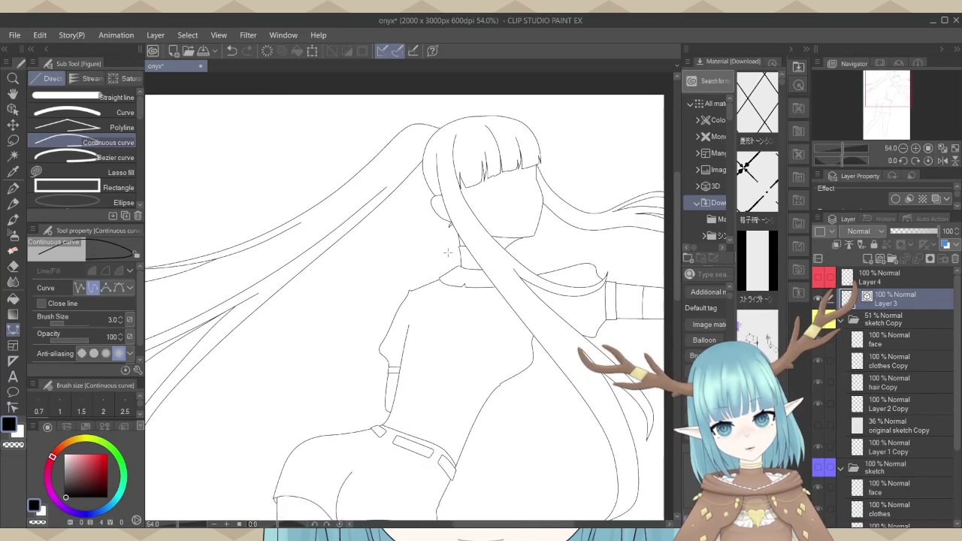
pyautogui.scroll(8, 447, 253)
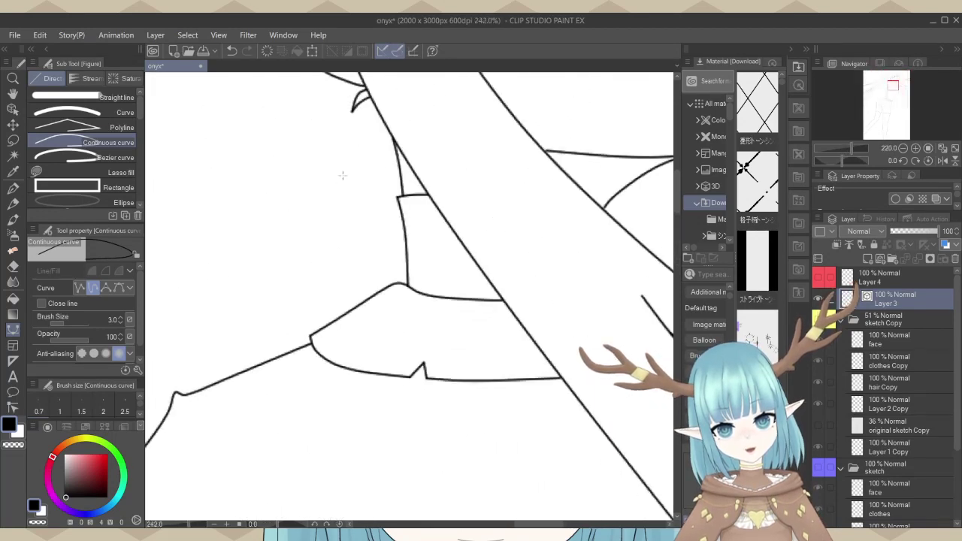
pyautogui.scroll(2, 342, 176)
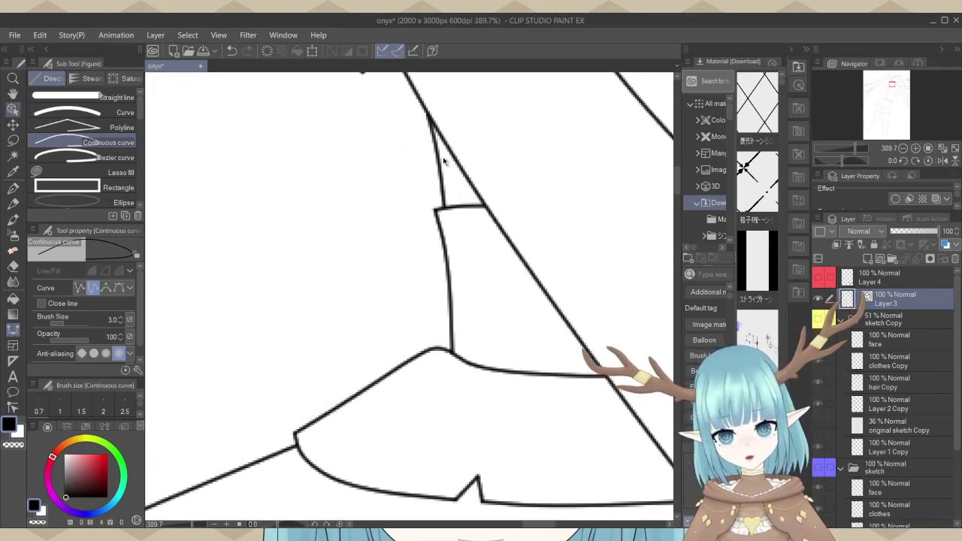
pyautogui.press('o')
pyautogui.click(440, 173)
pyautogui.scroll(2, 485, 253)
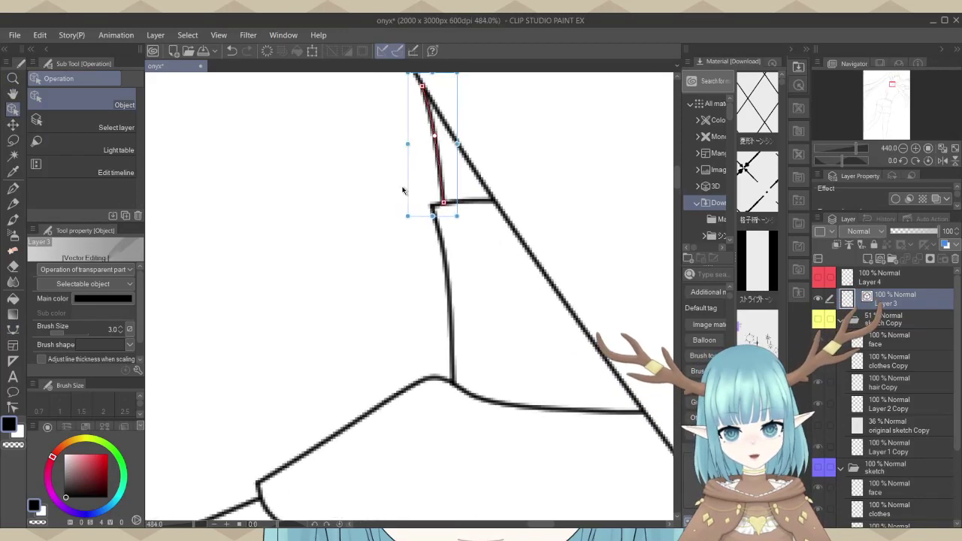
pyautogui.scroll(2, 427, 196)
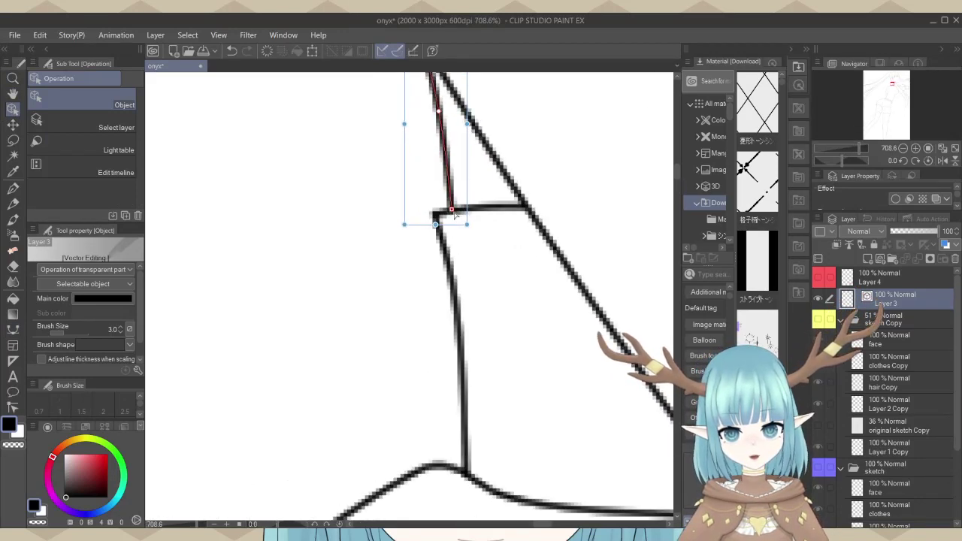
pyautogui.moveTo(453, 214); pyautogui.dragTo(455, 214)
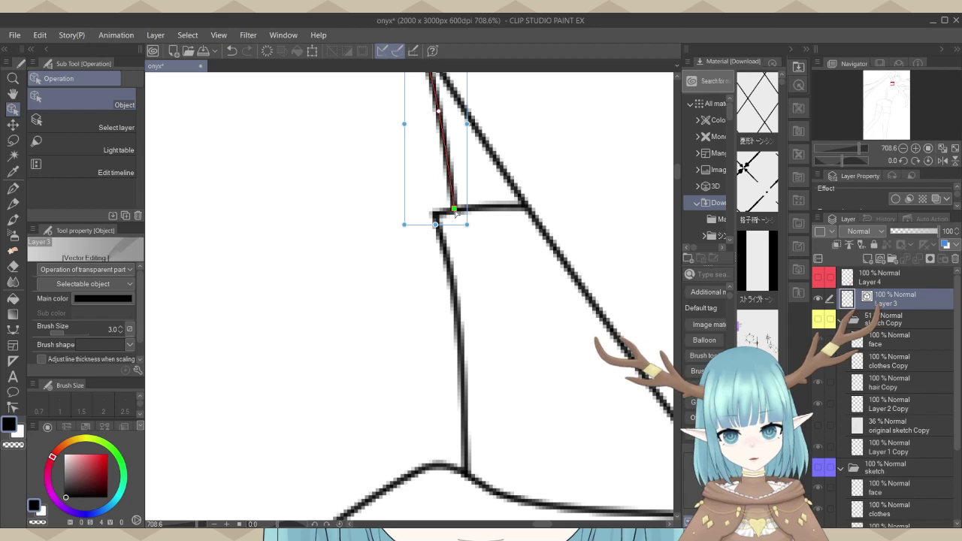
pyautogui.click(323, 272)
# Add a new raster layer above Layer 3 and set up a red continuous curve with 47 opacity.
pyautogui.scroll(-3, 322, 272)
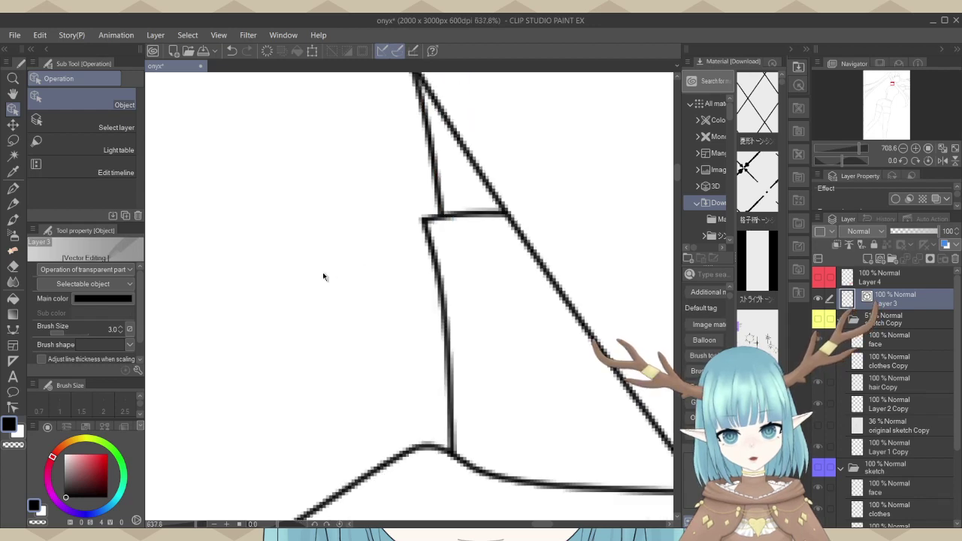
pyautogui.scroll(-3, 419, 257)
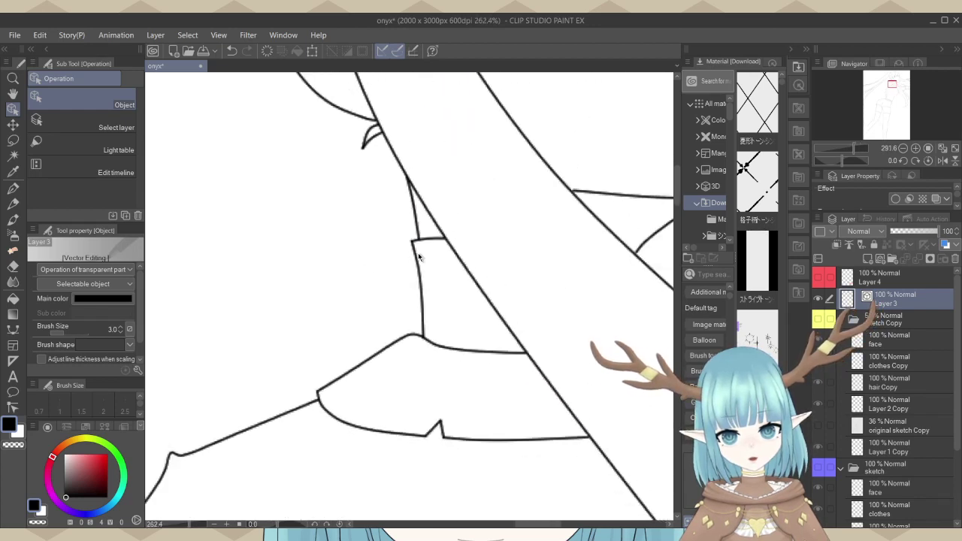
pyautogui.scroll(-3, 419, 257)
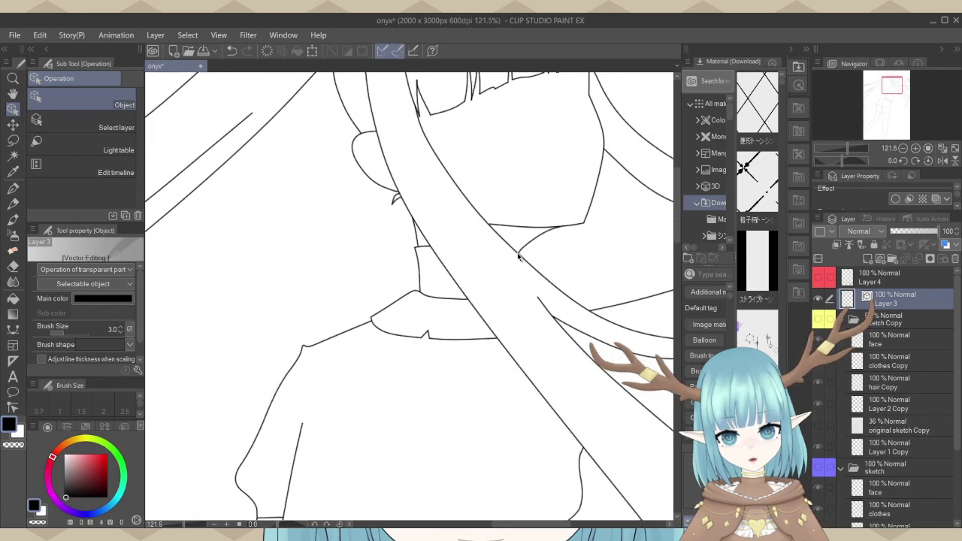
pyautogui.scroll(-2, 415, 228)
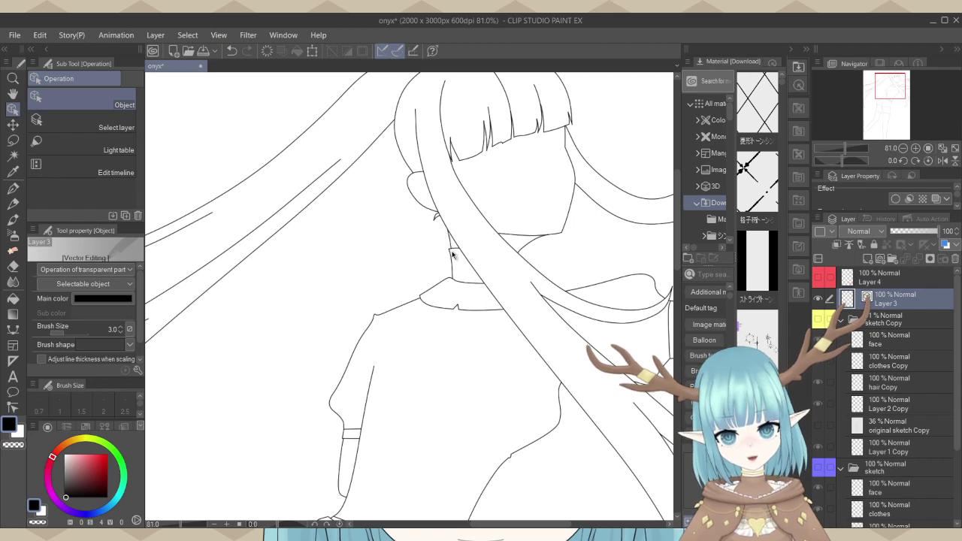
pyautogui.scroll(5, 453, 256)
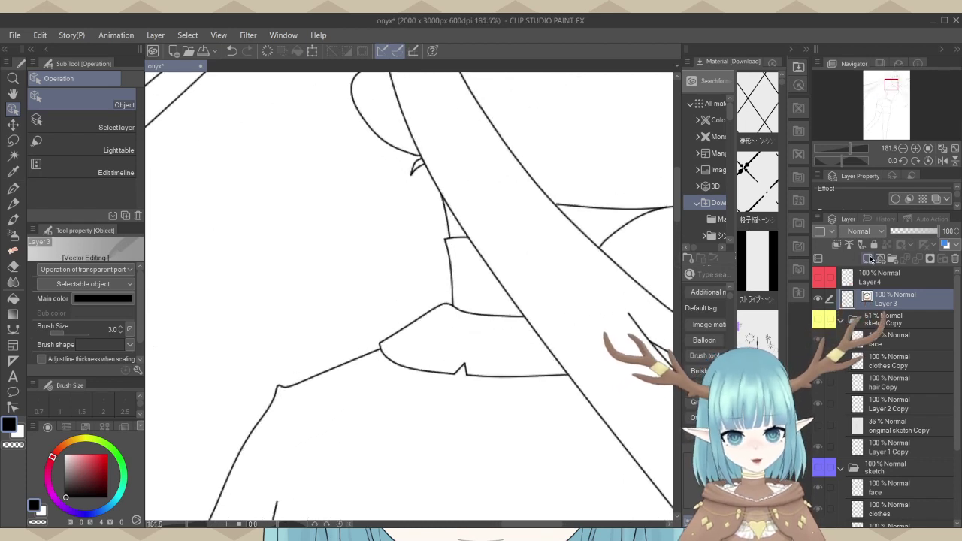
pyautogui.click(870, 258)
pyautogui.click(107, 455)
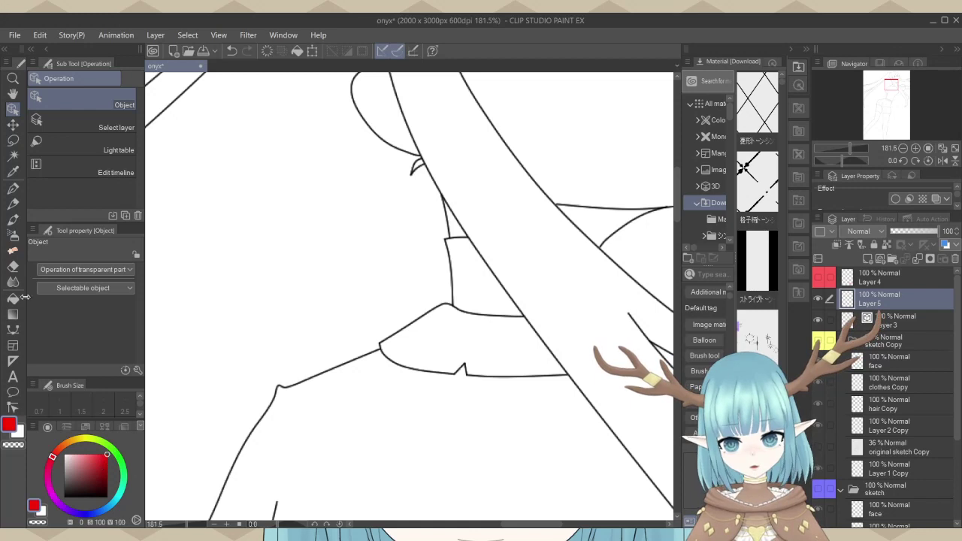
pyautogui.click(12, 330)
pyautogui.scroll(4, 480, 210)
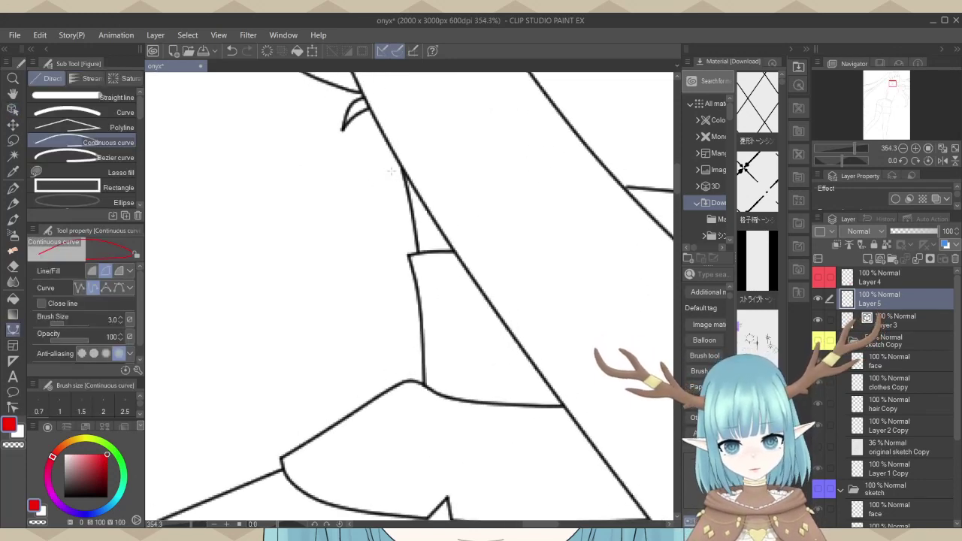
pyautogui.moveTo(75, 335); pyautogui.dragTo(68, 339)
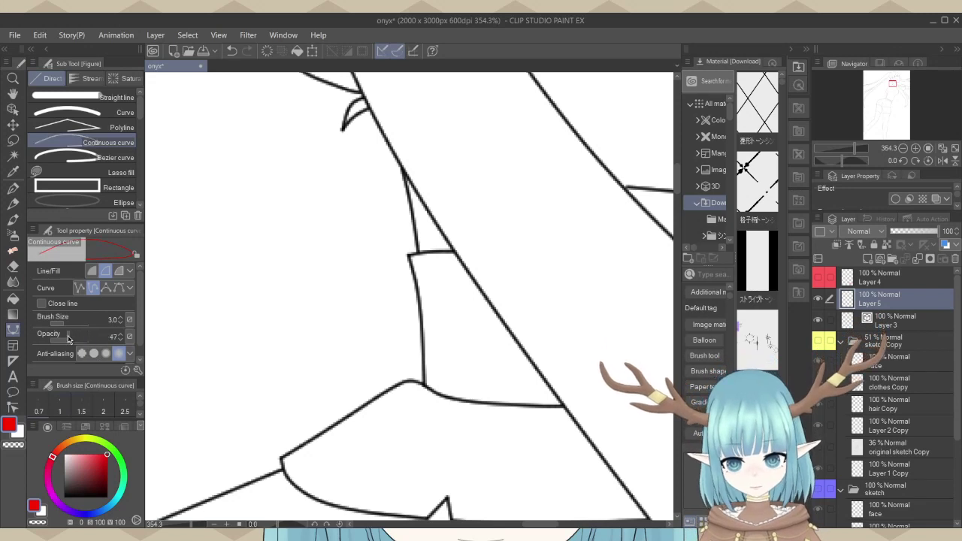
# Draw a red guide curve on the new layer from the side lock's edge along the neck to just below the collar's upper edge.
pyautogui.scroll(1, 404, 175)
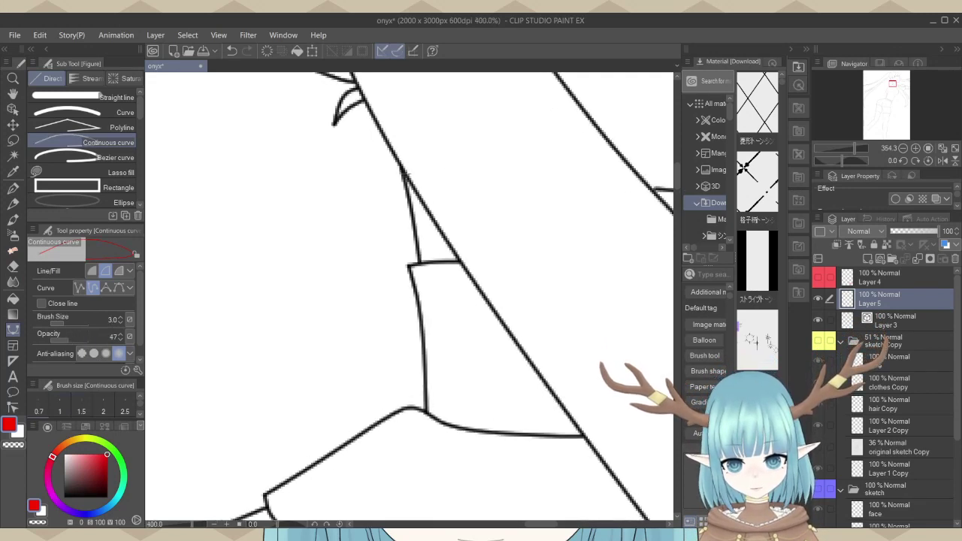
pyautogui.moveTo(401, 167); pyautogui.dragTo(412, 226)
pyautogui.click(416, 235)
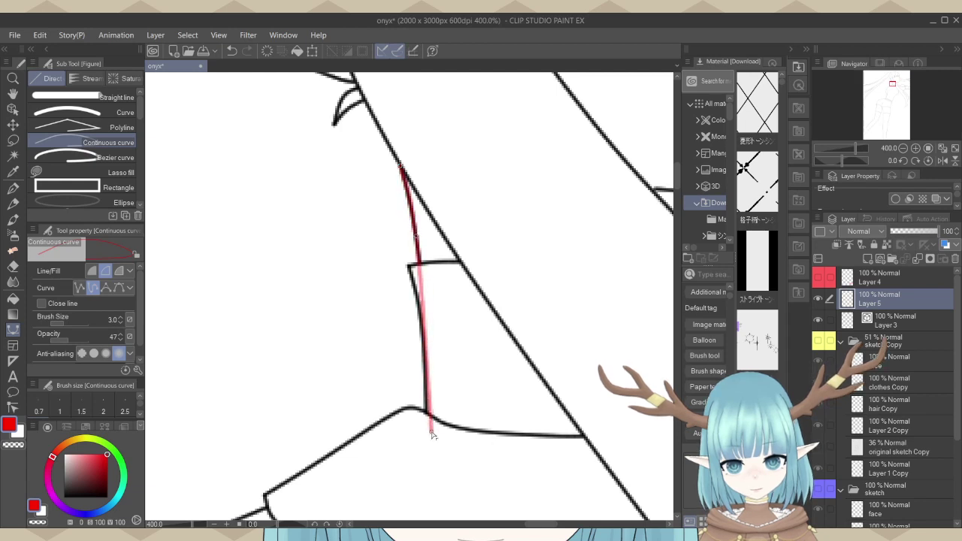
pyautogui.scroll(-5, 413, 212)
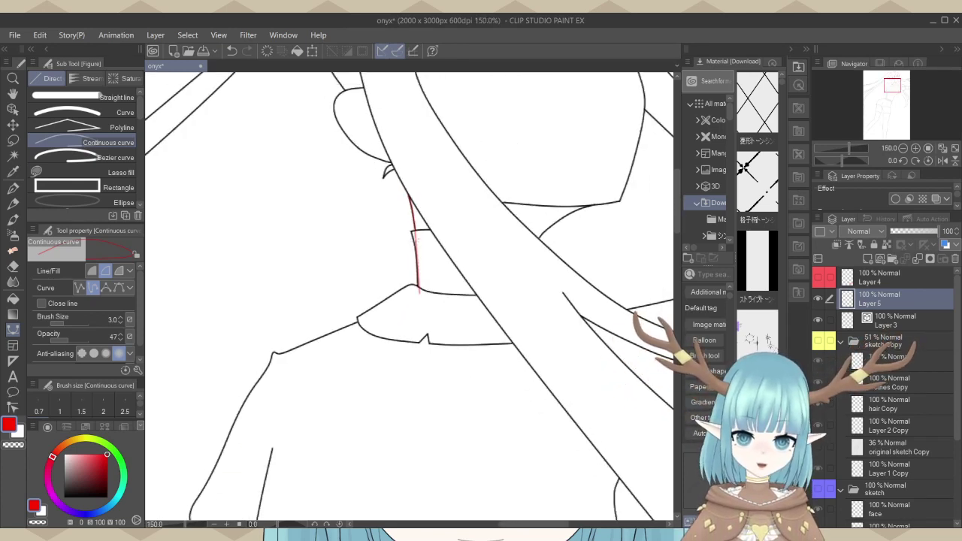
pyautogui.scroll(2, 404, 300)
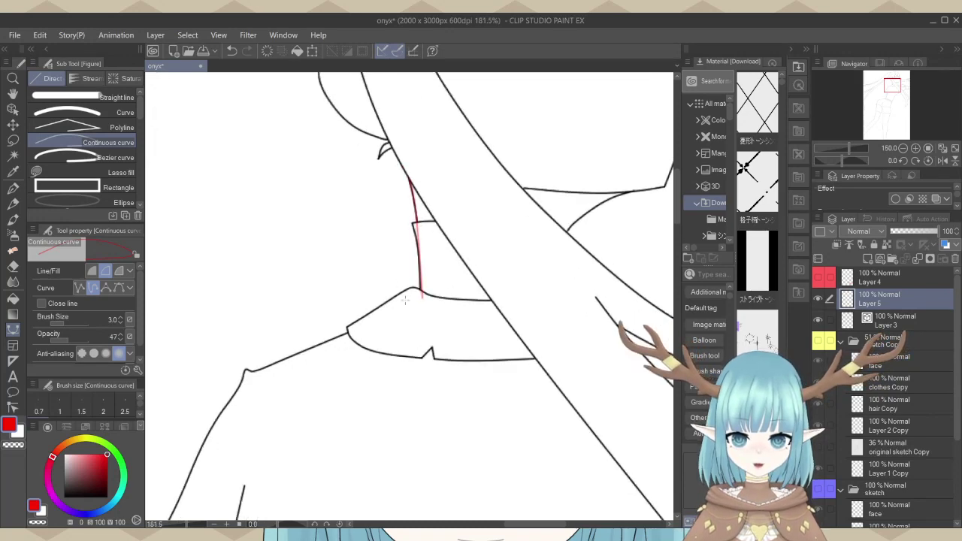
pyautogui.scroll(3, 405, 300)
# Select the neck band's outer edge on Layer 3 and shift its middle control point slightly outward, following the red guide's direction.
pyautogui.hotkey('alt', '[')
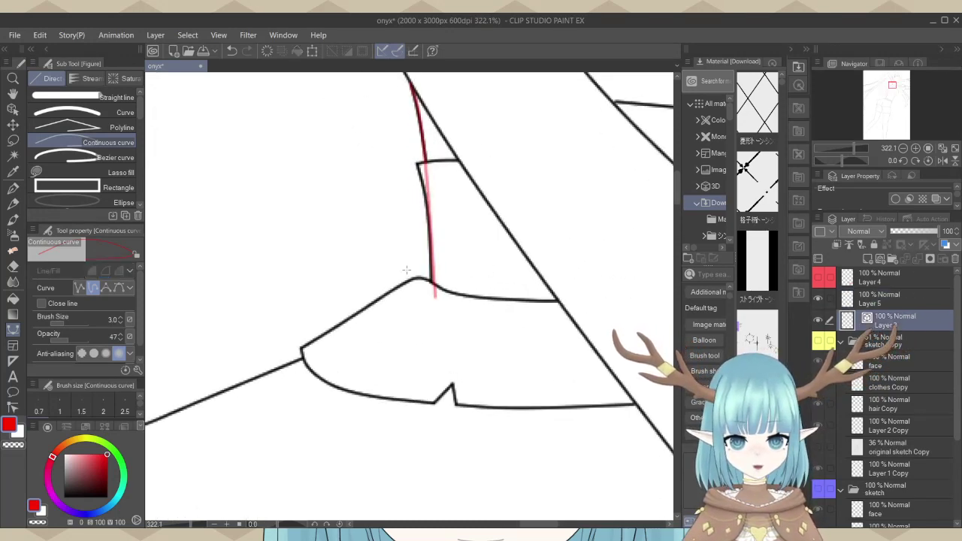
pyautogui.scroll(2, 406, 269)
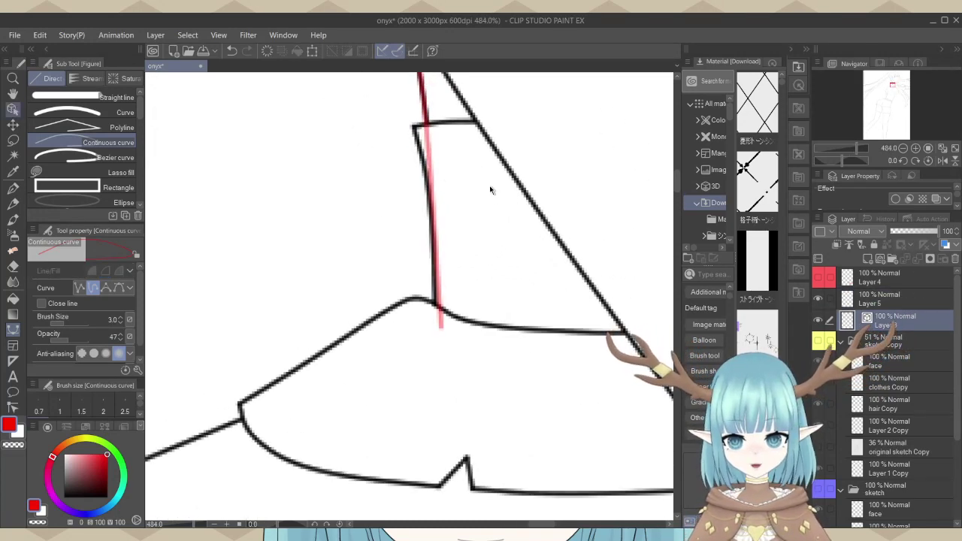
pyautogui.press('o')
pyautogui.click(428, 197)
pyautogui.scroll(1, 464, 205)
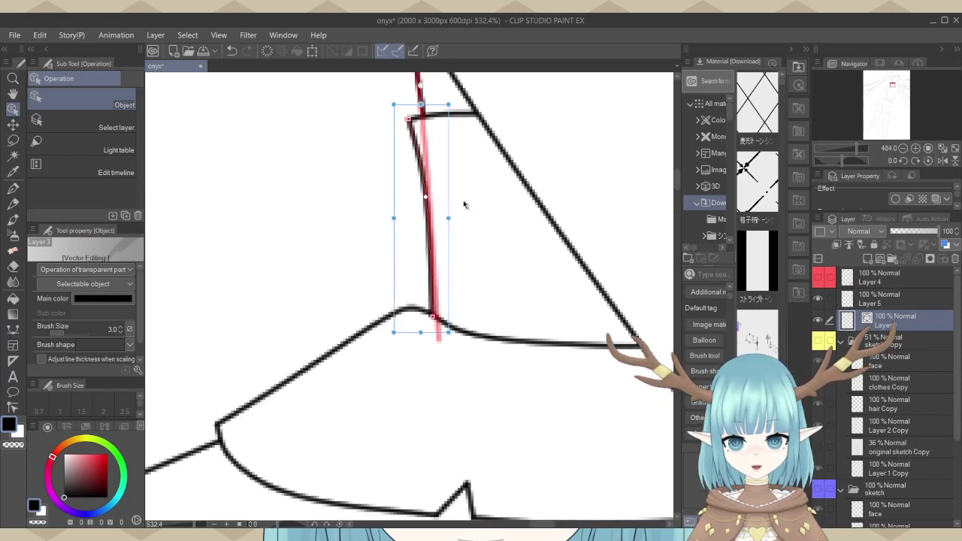
pyautogui.scroll(3, 464, 204)
pyautogui.moveTo(413, 196); pyautogui.dragTo(411, 200)
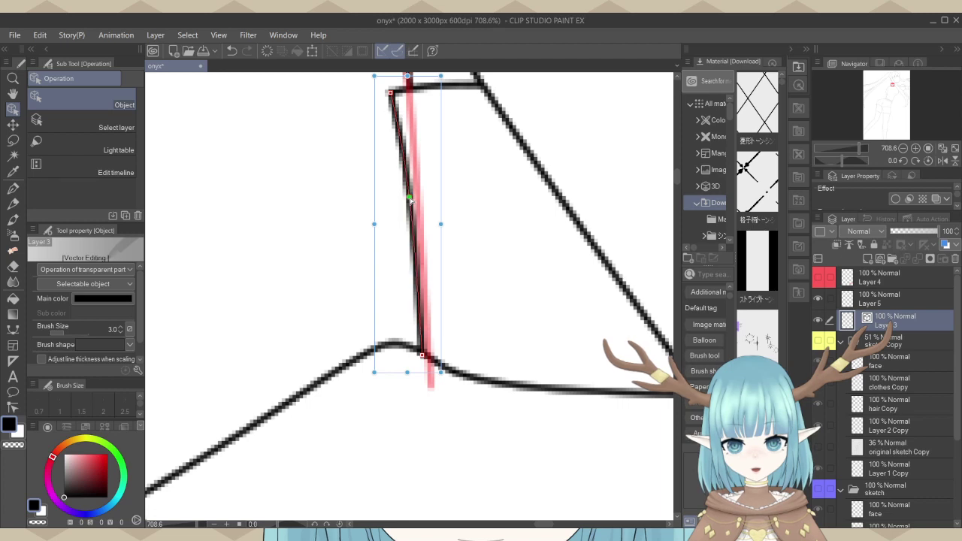
pyautogui.scroll(-4, 387, 293)
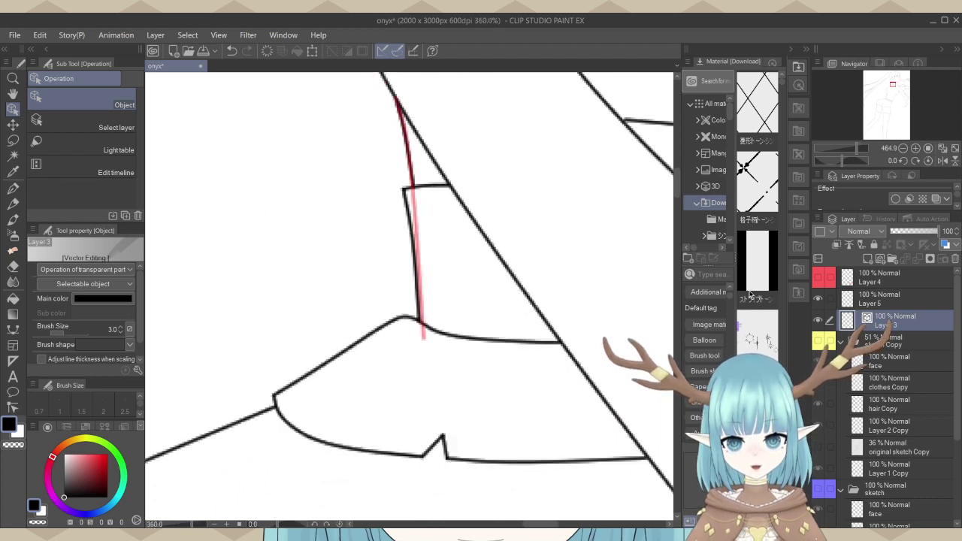
# Deselect the neck line, hide the red guide layer, and examine the corrected neck within the whole figure.
pyautogui.hotkey('ctrl', 'd')
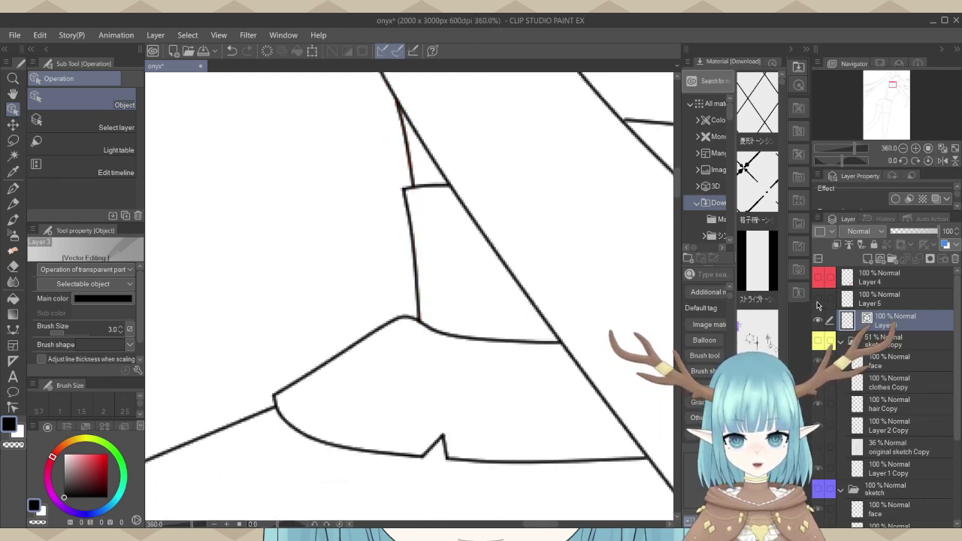
pyautogui.scroll(-6, 418, 367)
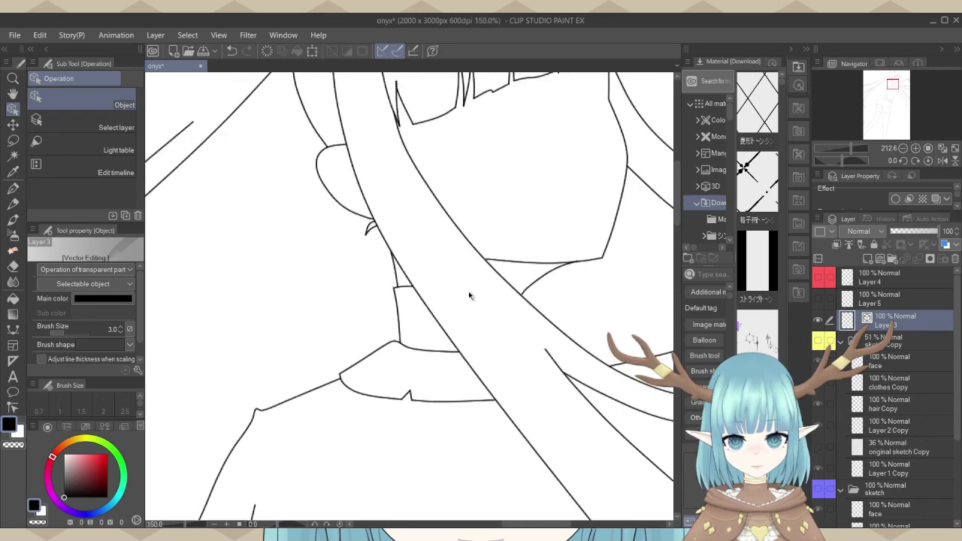
pyautogui.scroll(-4, 498, 281)
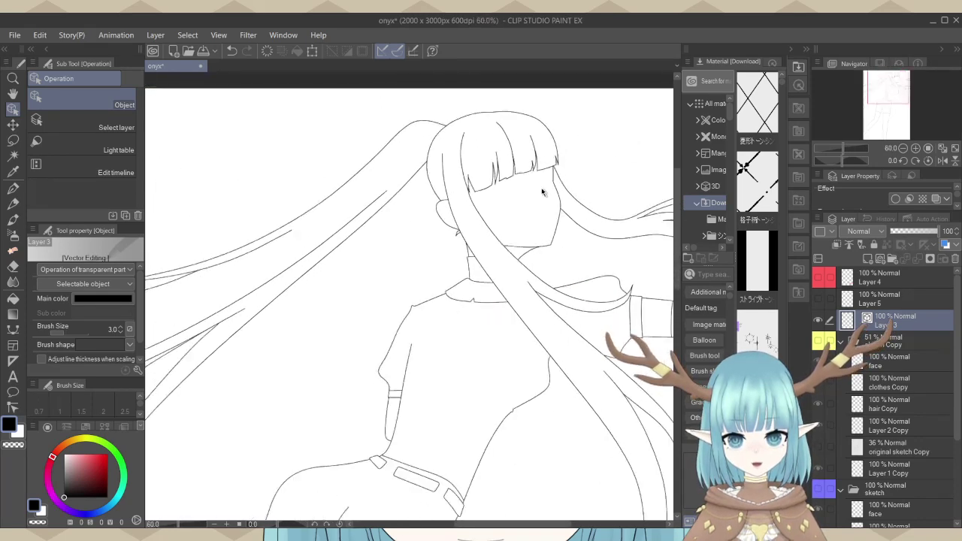
pyautogui.scroll(-3, 543, 193)
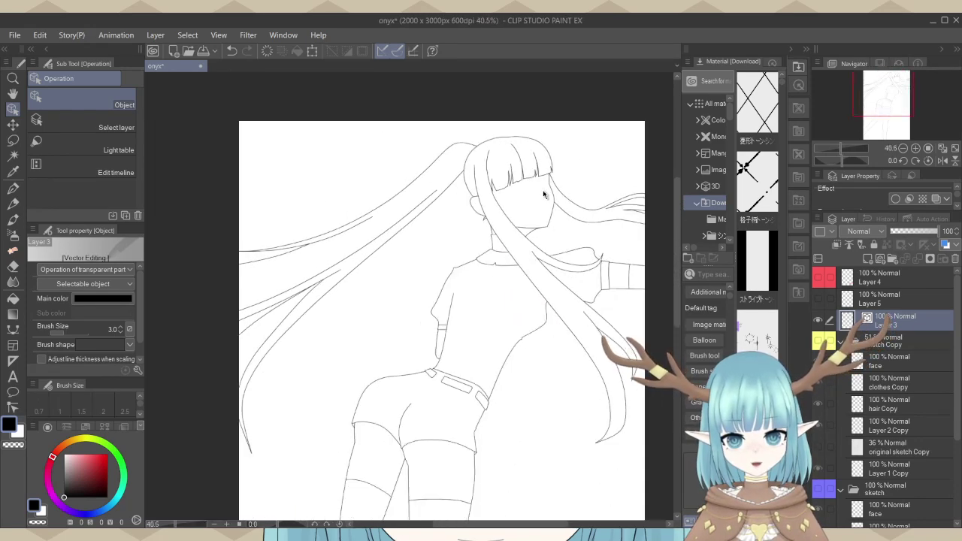
# Nudge the upper end point of the short neck line slightly down along the side lock's edge and check the neck outline.
pyautogui.scroll(6, 494, 254)
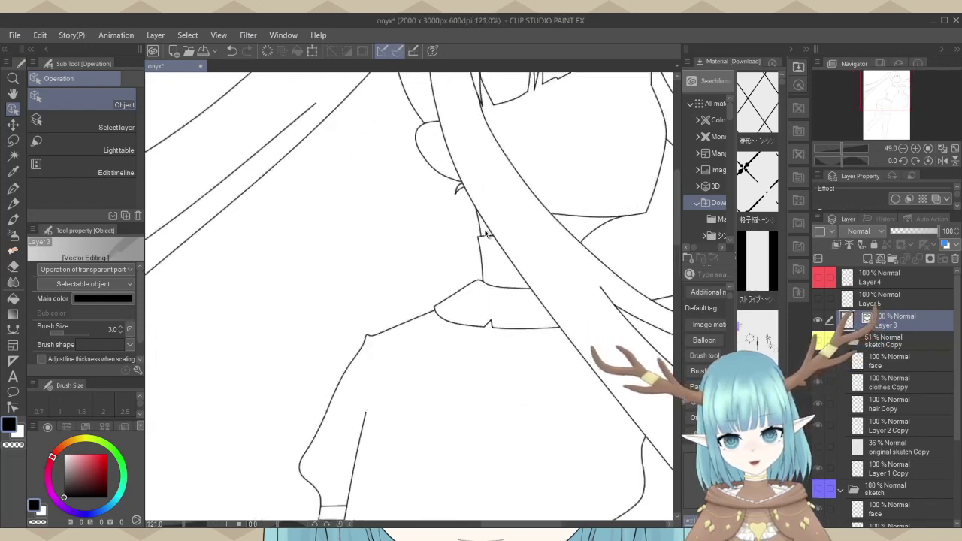
pyautogui.scroll(4, 485, 235)
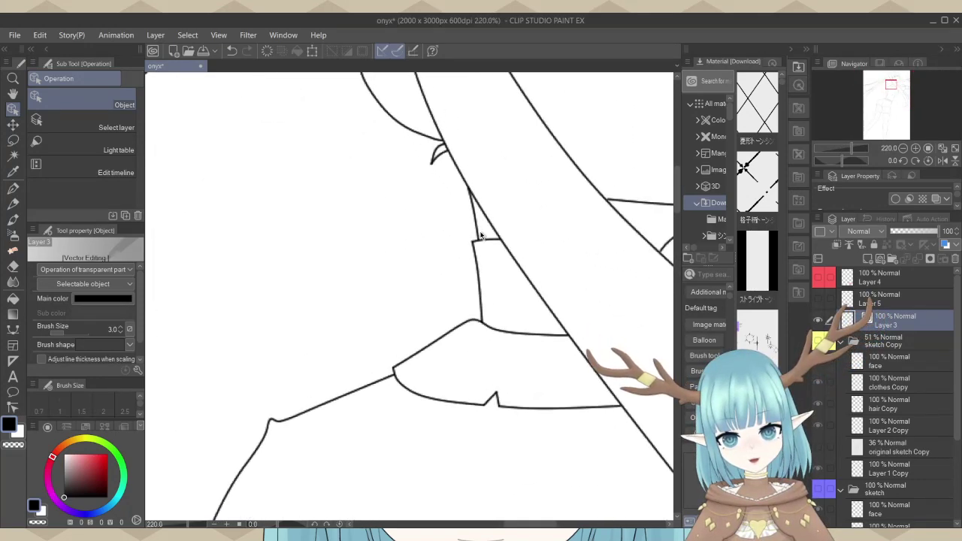
pyautogui.scroll(5, 482, 236)
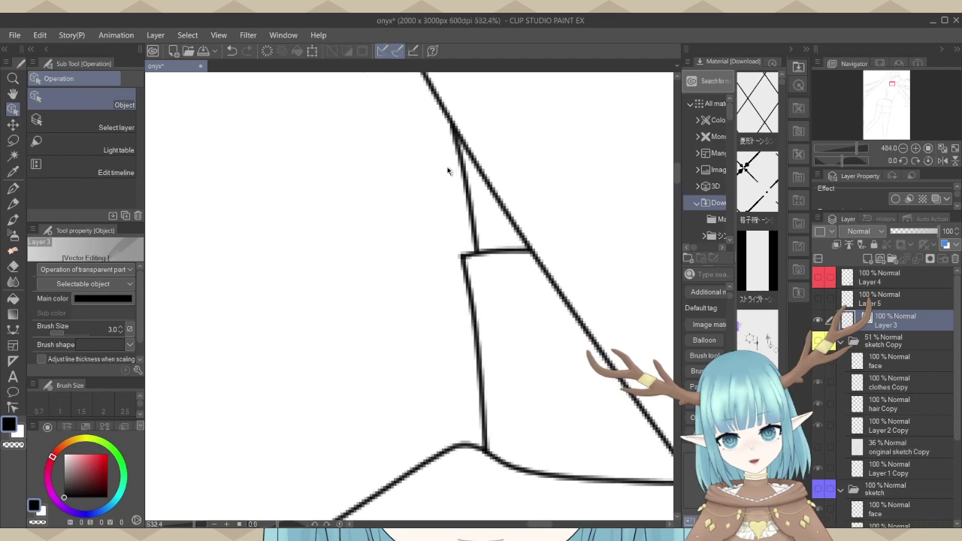
pyautogui.click(450, 128)
pyautogui.scroll(3, 448, 127)
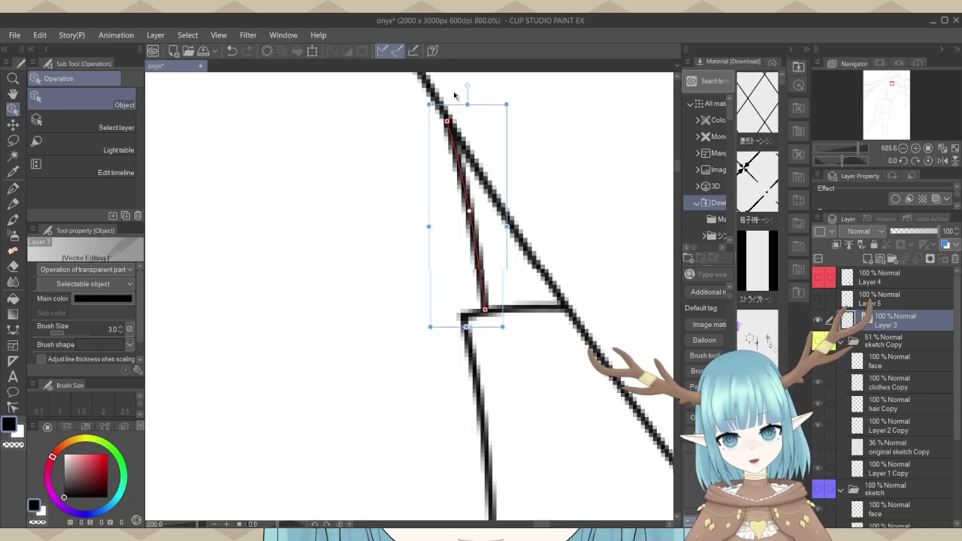
pyautogui.moveTo(447, 121)
pyautogui.mouseDown()
pyautogui.moveTo(451, 129)
pyautogui.moveTo(447, 122)
pyautogui.mouseUp()
pyautogui.click(359, 239)
pyautogui.scroll(-8, 366, 260)
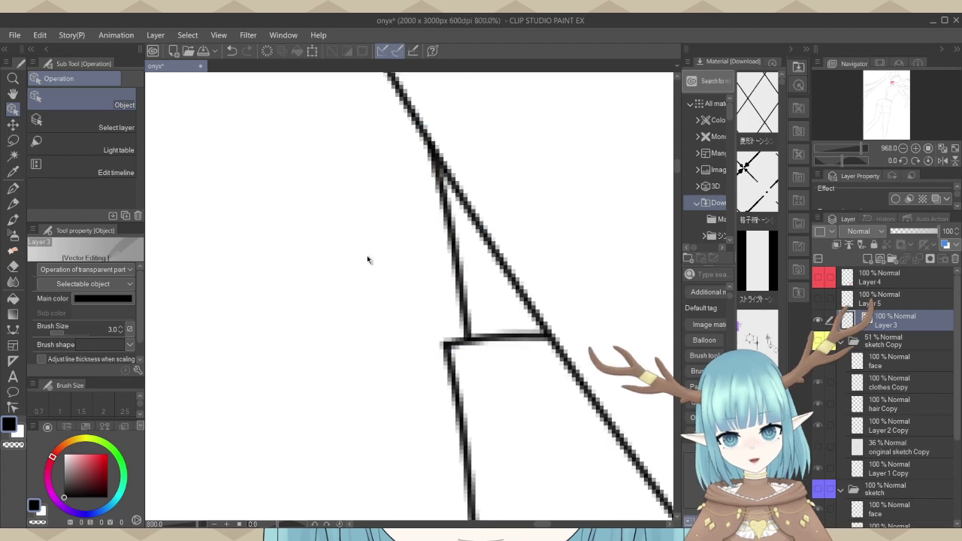
pyautogui.scroll(-2, 495, 255)
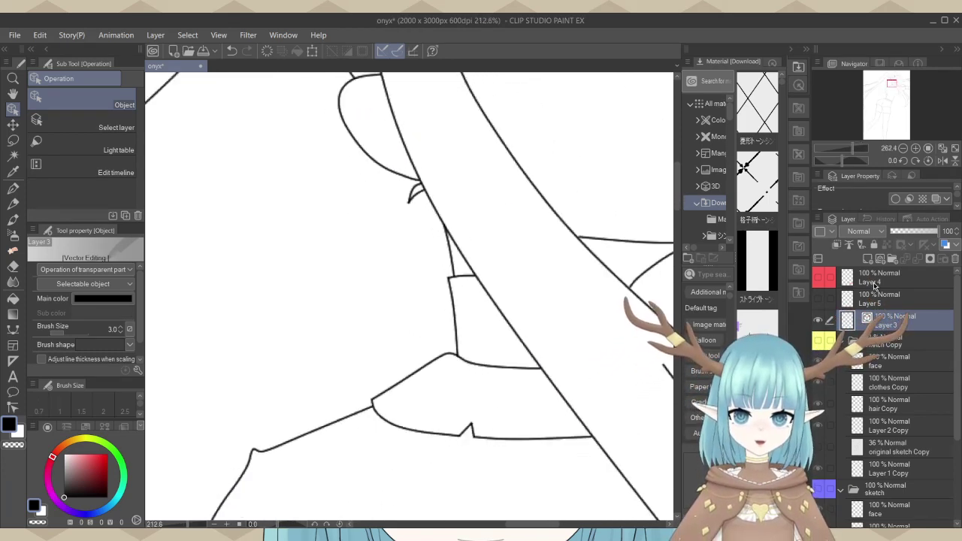
# Delete the hidden guide layer, Layer 5, and check the head and shoulders line art.
pyautogui.click(891, 299)
pyautogui.rightClick(890, 257)
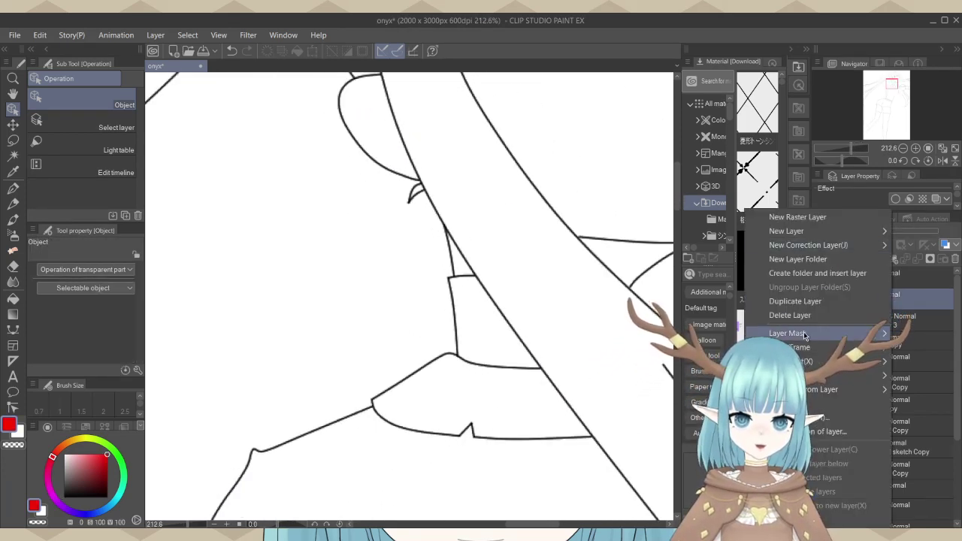
pyautogui.press('Escape')
pyautogui.press('Delete')
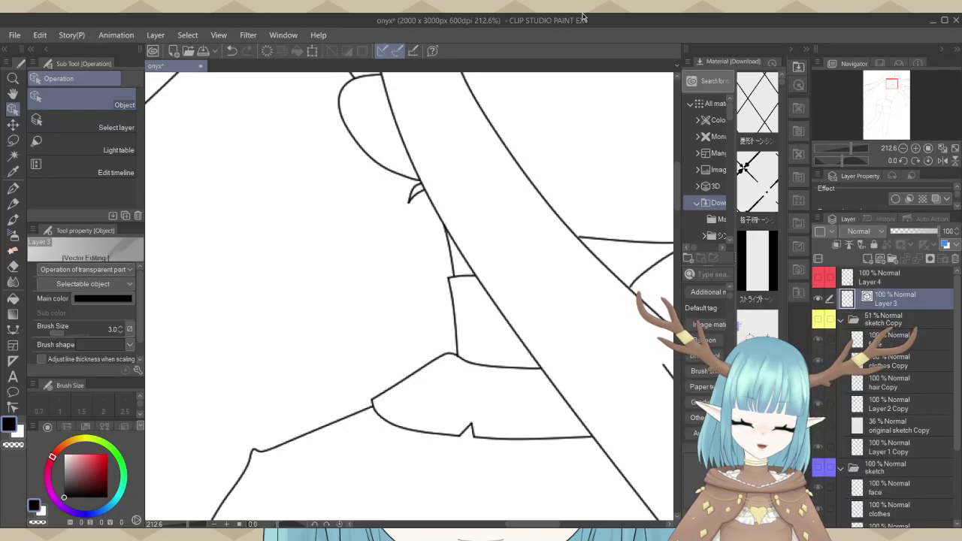
pyautogui.scroll(-5, 361, 271)
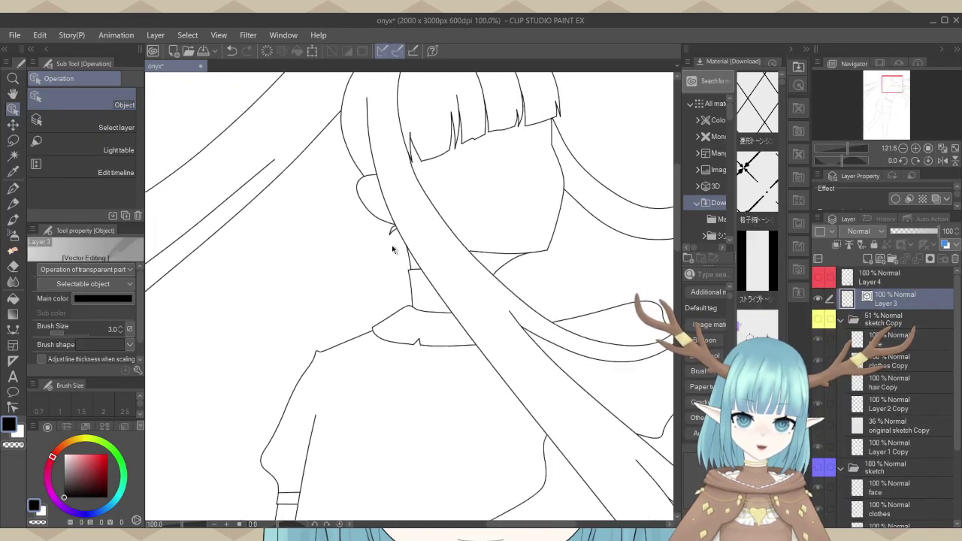
pyautogui.scroll(-2, 391, 243)
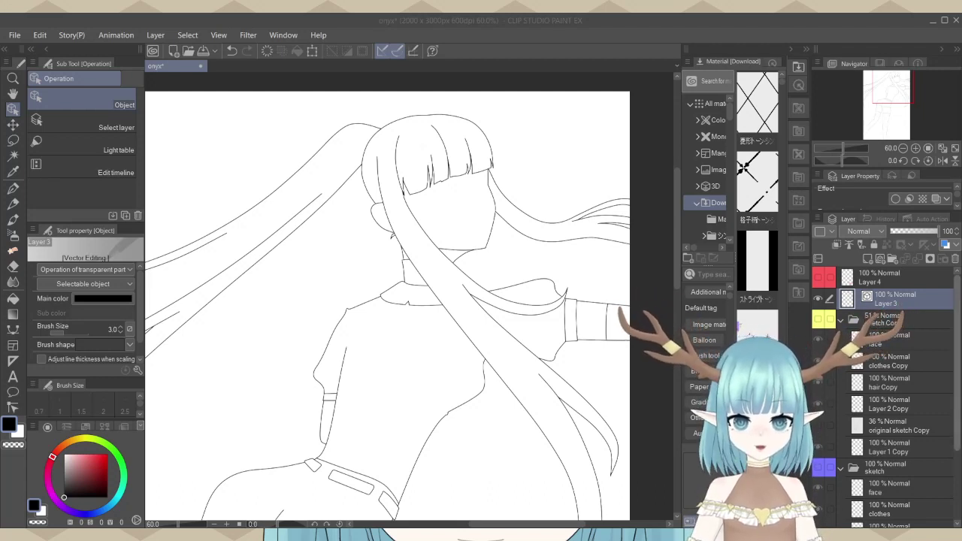
# Rename Layer 3 as base lineart after toggling its visibility off and on to check its contents.
pyautogui.click(829, 302)
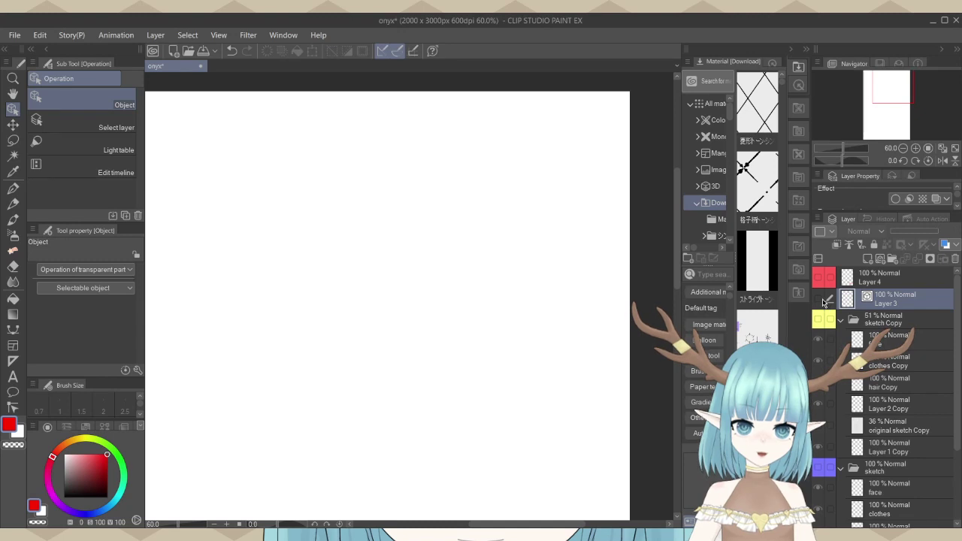
pyautogui.click(823, 302)
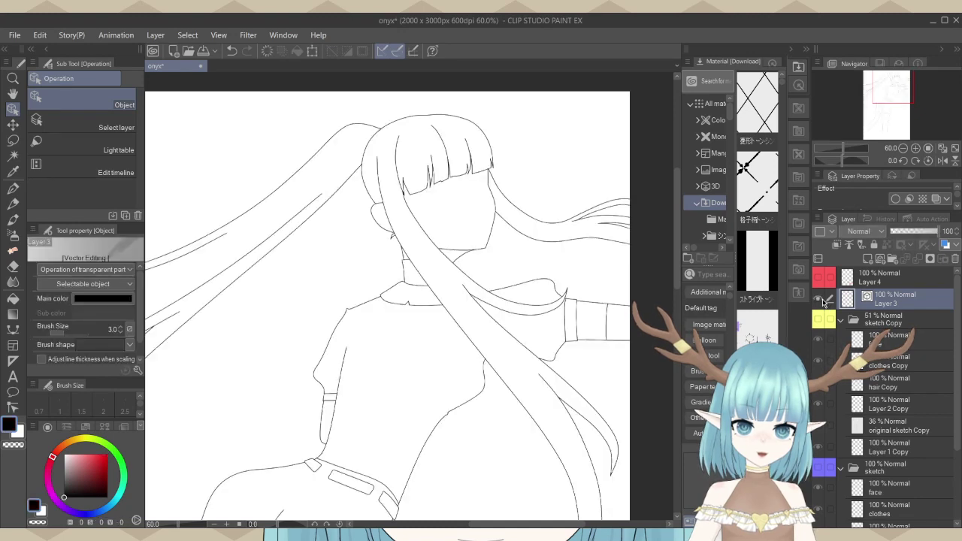
pyautogui.doubleClick(895, 303)
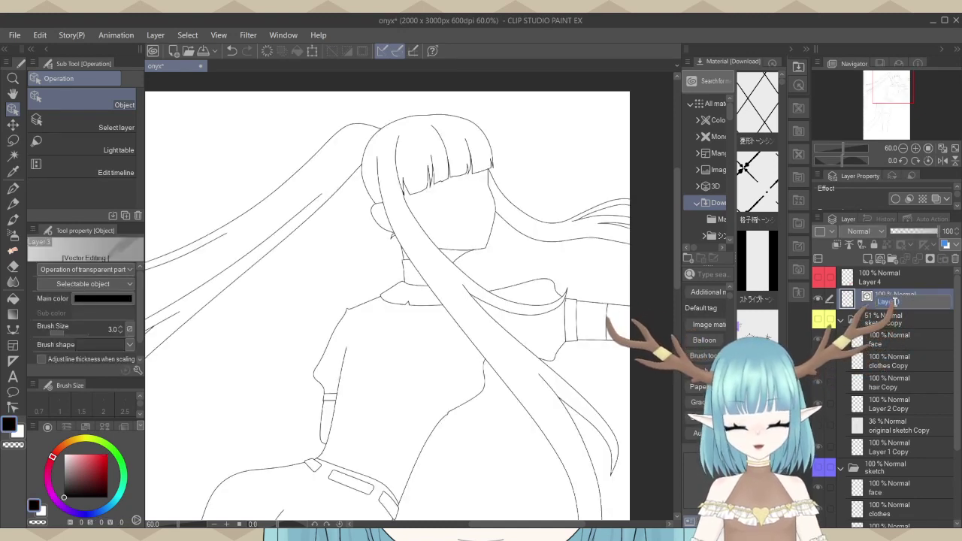
pyautogui.write('lin')
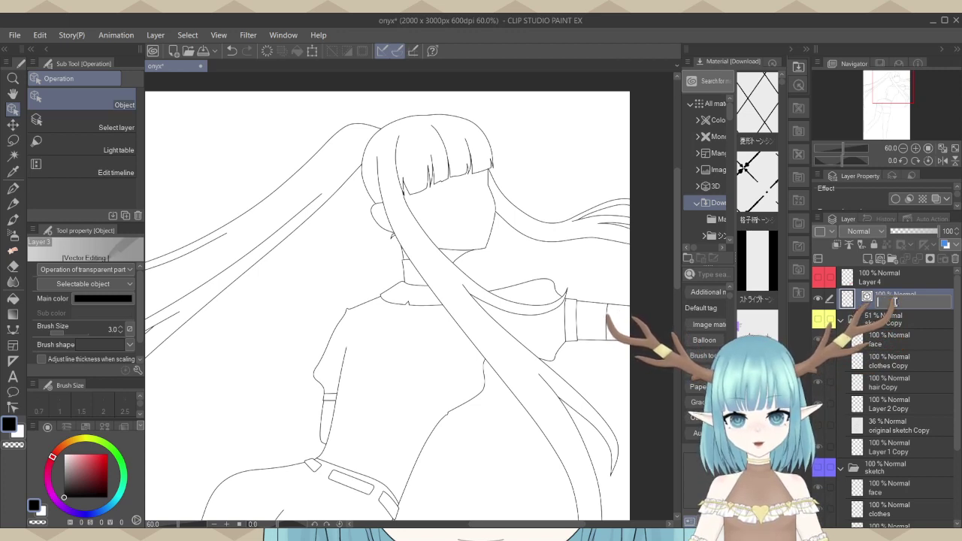
pyautogui.write('se line')
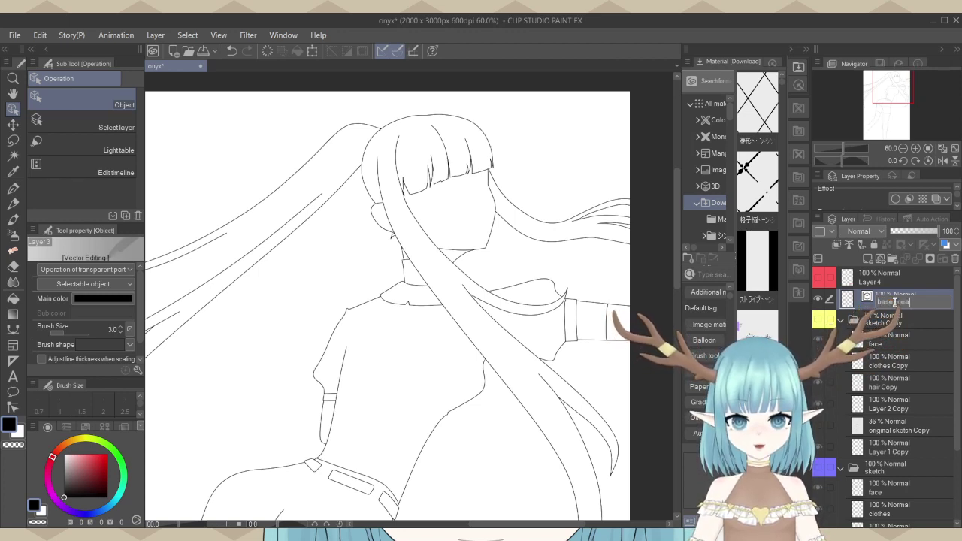
pyautogui.write('art')
pyautogui.press('Return')
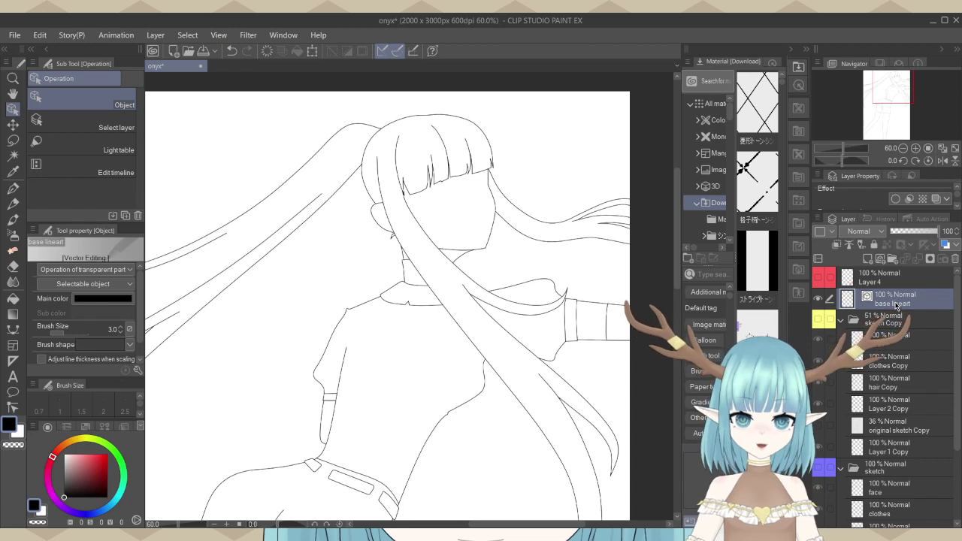
# Add a new vector layer above base lineart and name it face.
pyautogui.click(885, 259)
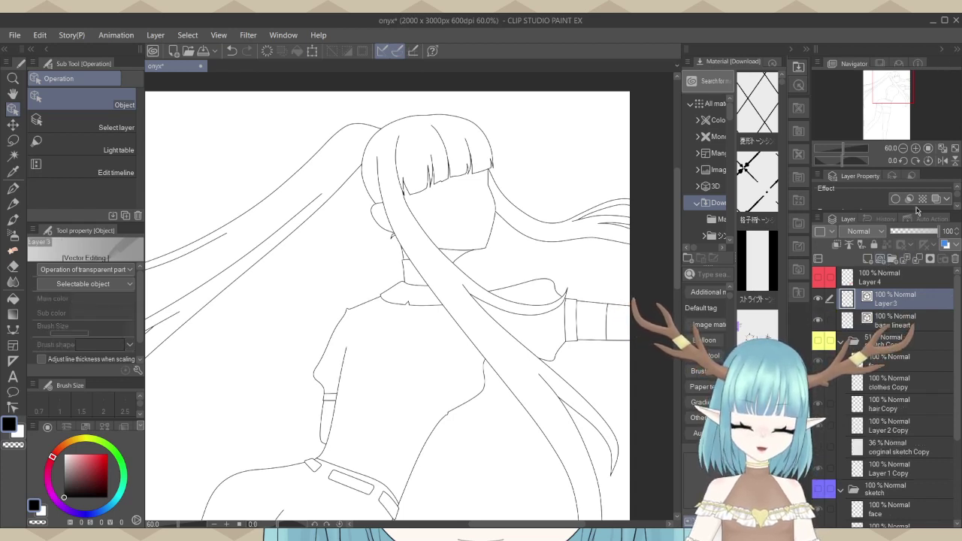
pyautogui.doubleClick(898, 304)
pyautogui.write('la')
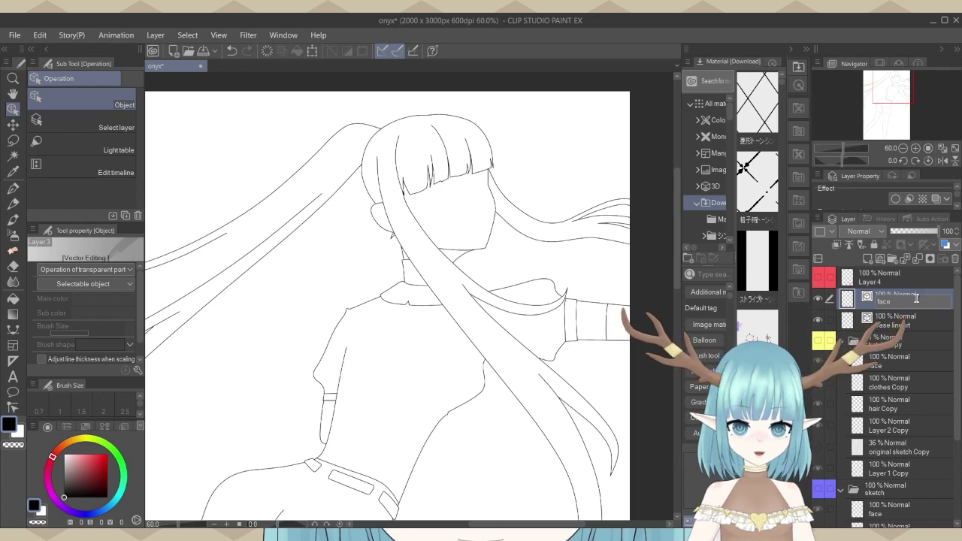
pyautogui.press('Return')
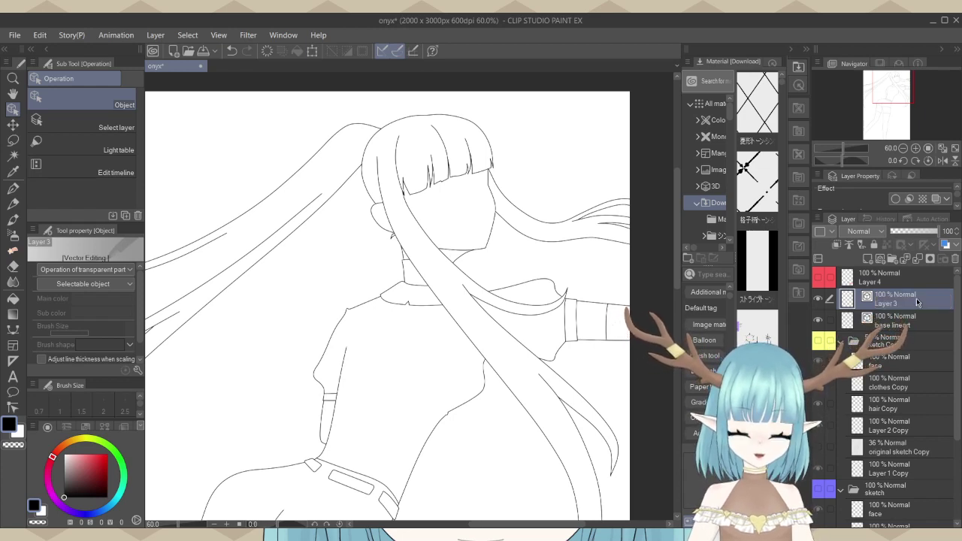
# Show the sketch Copy folder as a guide for the face and set up the Pen tool with black.
pyautogui.scroll(1, 462, 208)
pyautogui.scroll(4, 445, 203)
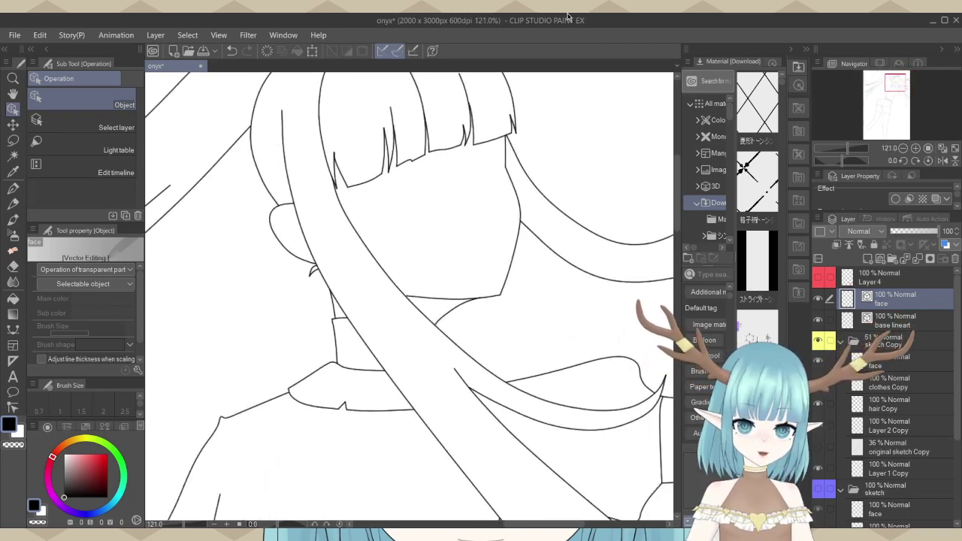
pyautogui.scroll(4, 462, 369)
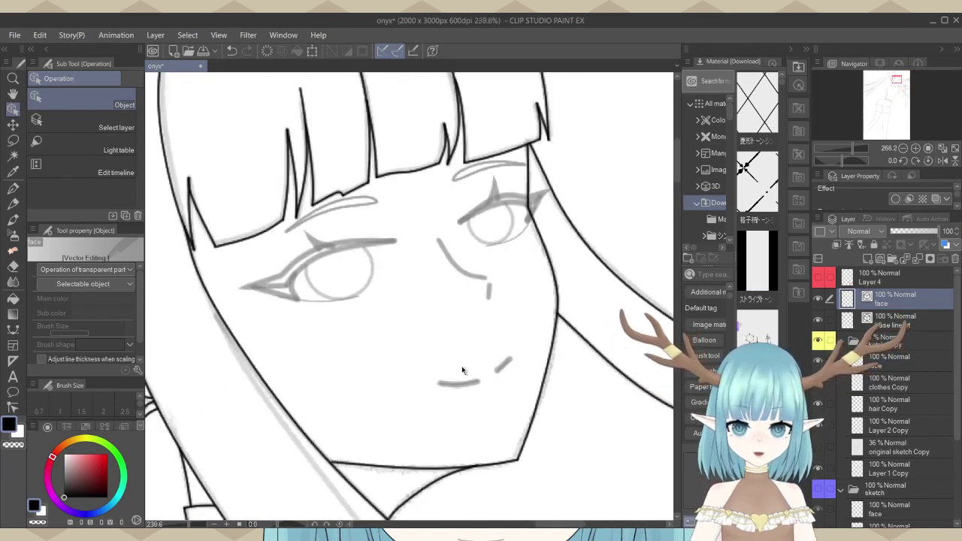
pyautogui.scroll(-2, 462, 369)
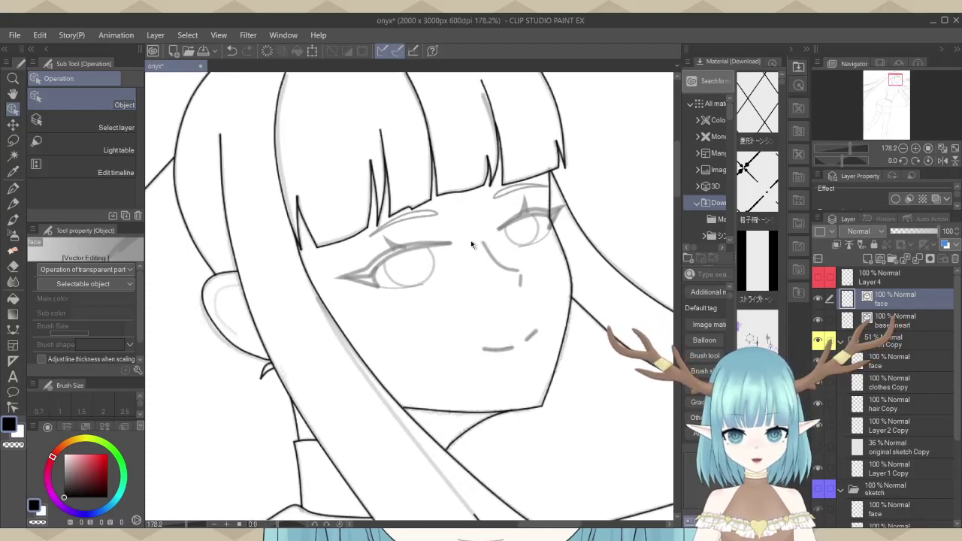
pyautogui.scroll(1, 471, 240)
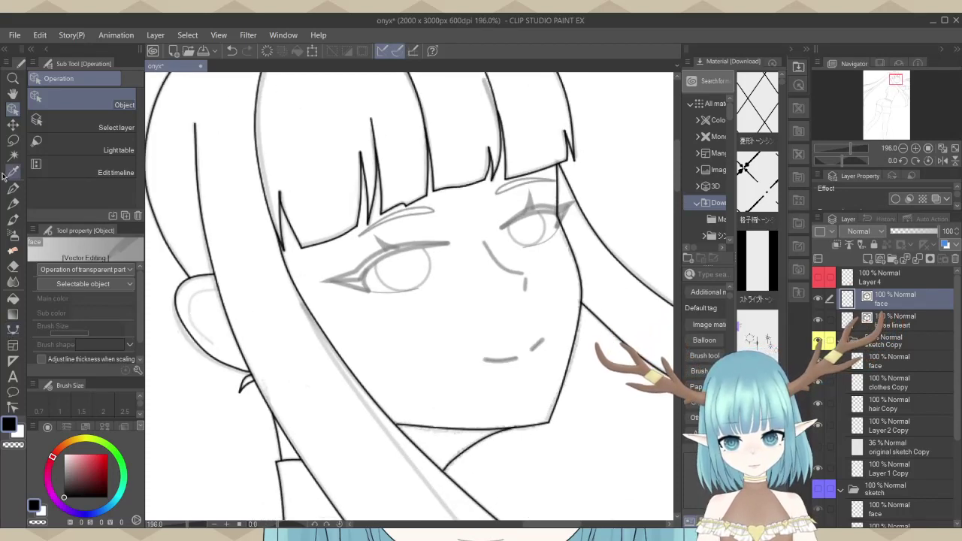
pyautogui.click(4, 189)
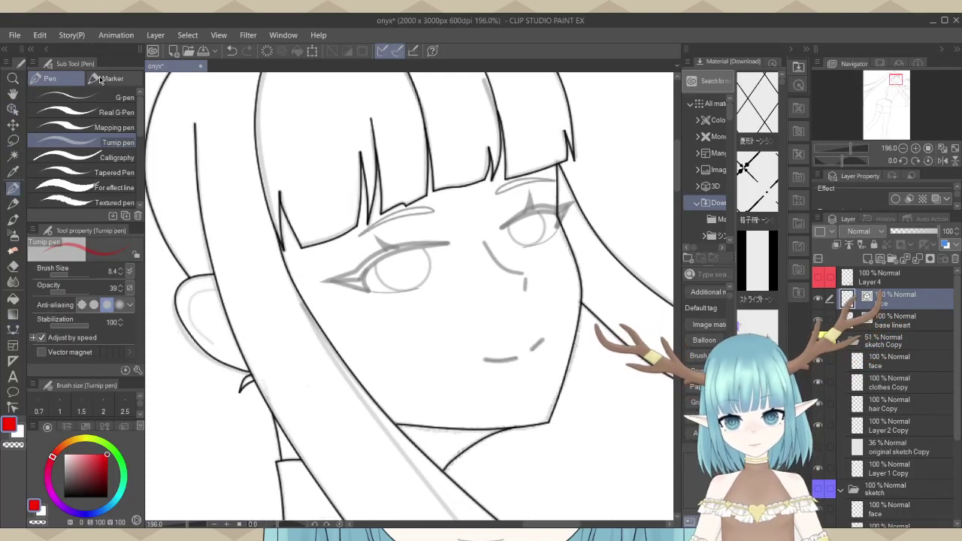
pyautogui.click(64, 496)
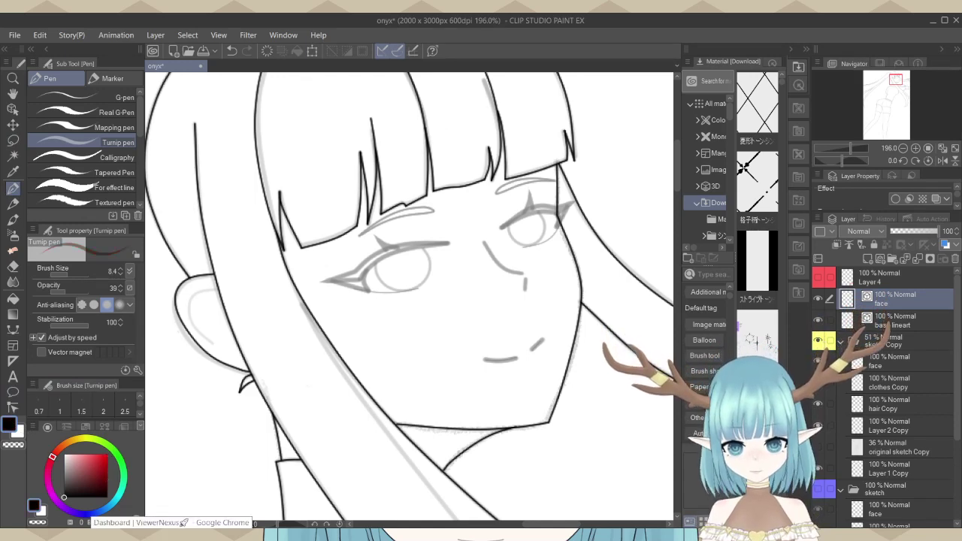
# Try the カスタムGペン at 100 opacity, size 12 and the strongest anti-aliasing with test strokes on the cheek, undoing each stroke.
pyautogui.scroll(-8, 96, 159)
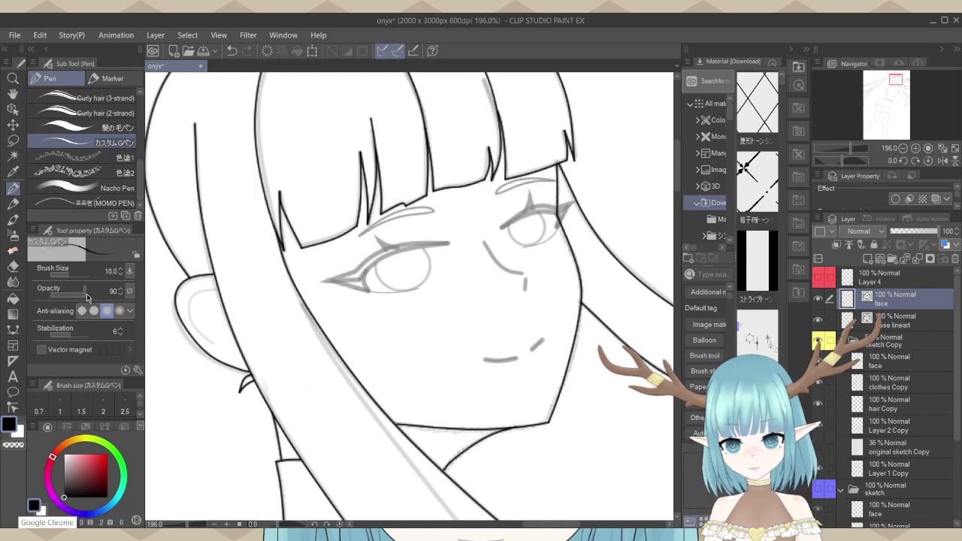
pyautogui.moveTo(86, 297); pyautogui.dragTo(111, 298)
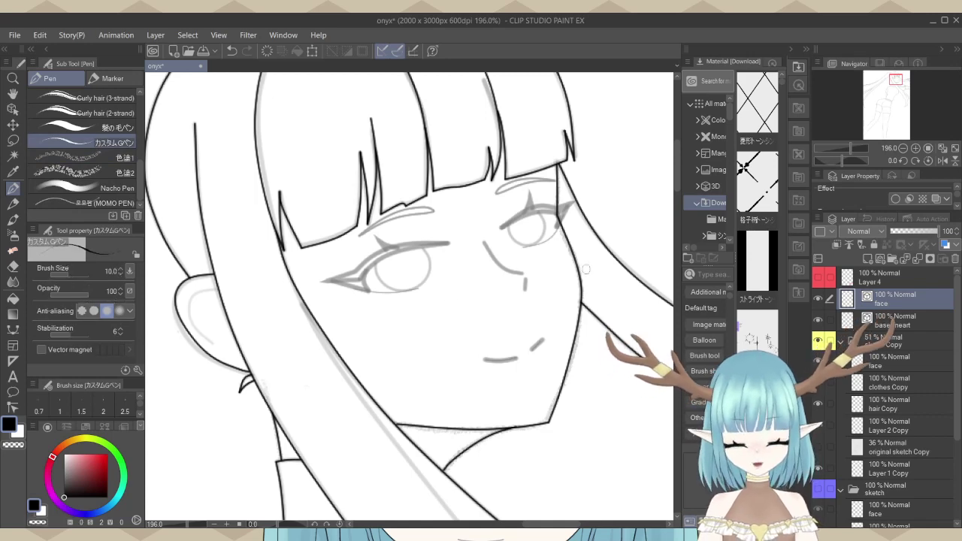
pyautogui.moveTo(443, 297)
pyautogui.mouseDown()
pyautogui.moveTo(479, 332)
pyautogui.moveTo(457, 311)
pyautogui.moveTo(442, 334)
pyautogui.moveTo(472, 326)
pyautogui.moveTo(439, 321)
pyautogui.moveTo(412, 358)
pyautogui.mouseUp()
pyautogui.hotkey('ctrl', 'z')
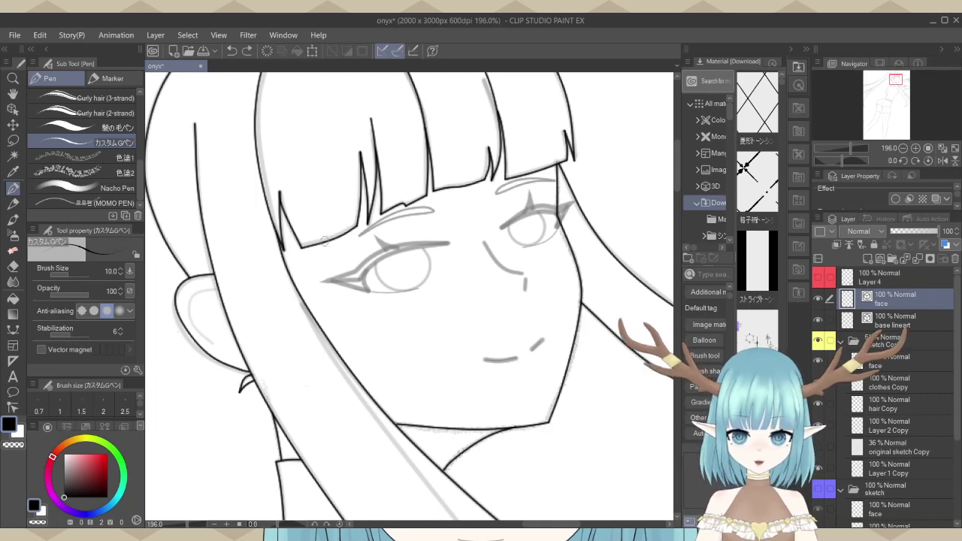
pyautogui.moveTo(73, 273); pyautogui.dragTo(78, 272)
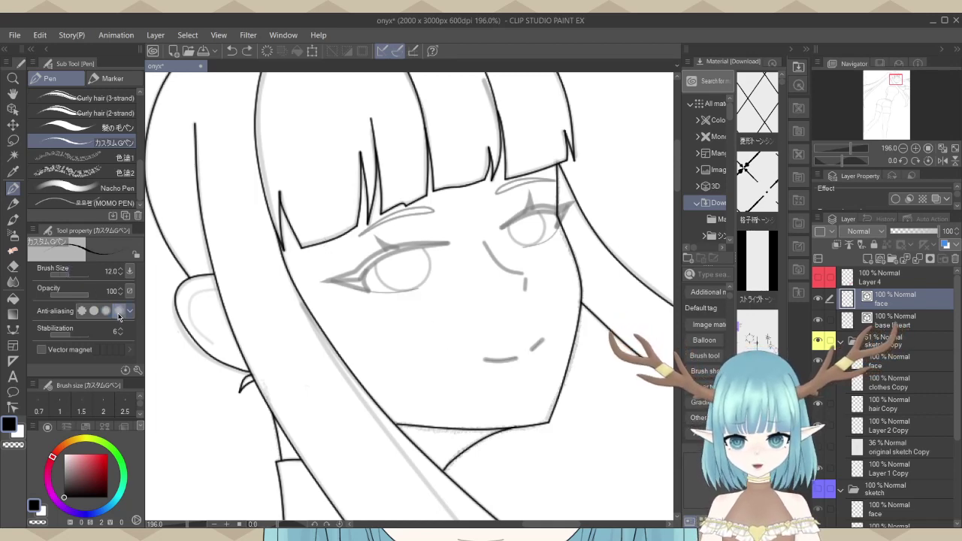
pyautogui.moveTo(446, 319)
pyautogui.mouseDown()
pyautogui.moveTo(459, 339)
pyautogui.moveTo(391, 353)
pyautogui.mouseUp()
pyautogui.hotkey('ctrl', 'z')
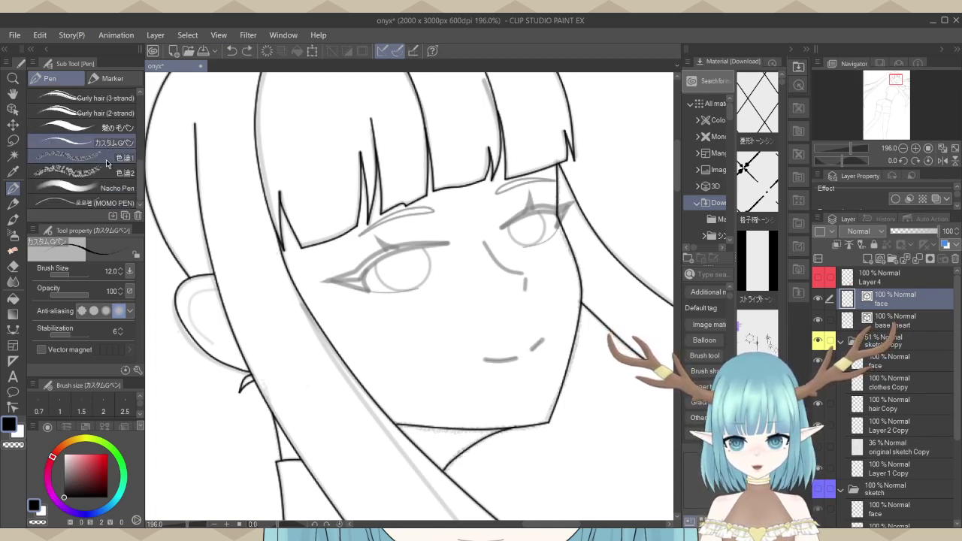
# Try the MOMO PEN at size 3.0 and 100 opacity by scribbling loops on the cheek, and undo the test strokes.
pyautogui.click(93, 205)
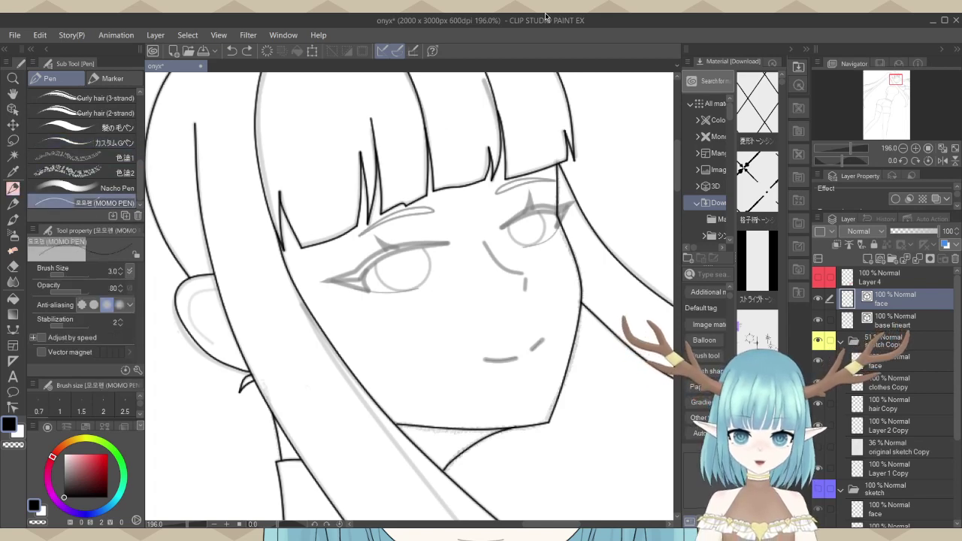
pyautogui.moveTo(451, 288)
pyautogui.mouseDown()
pyautogui.moveTo(470, 318)
pyautogui.moveTo(451, 317)
pyautogui.moveTo(425, 349)
pyautogui.mouseUp()
pyautogui.hotkey('ctrl', 'z')
pyautogui.click(97, 293)
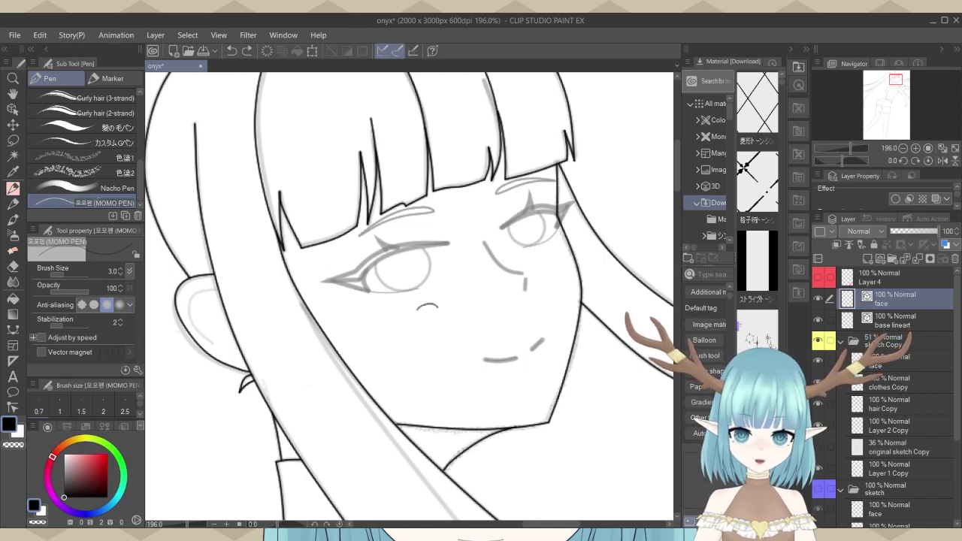
pyautogui.moveTo(437, 307)
pyautogui.mouseDown()
pyautogui.moveTo(423, 332)
pyautogui.moveTo(413, 326)
pyautogui.moveTo(369, 360)
pyautogui.mouseUp()
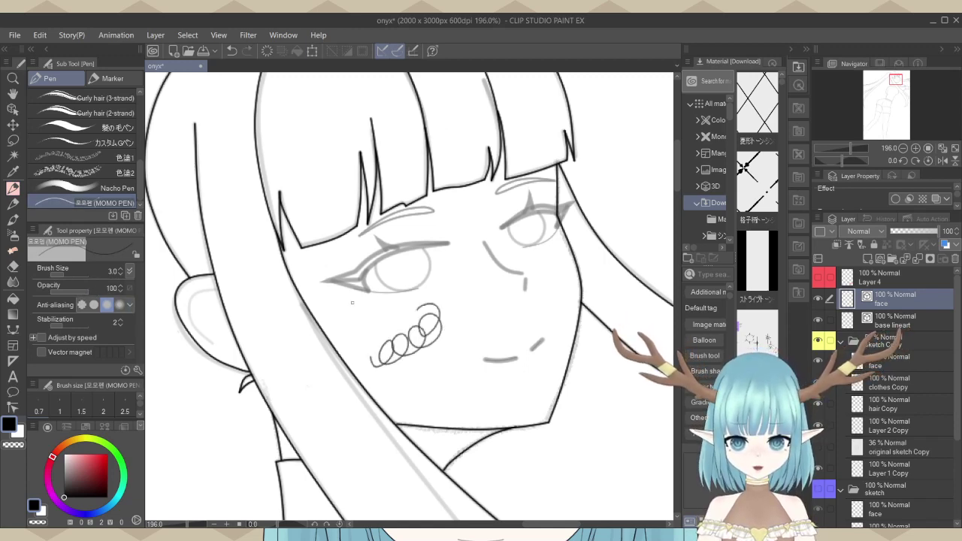
pyautogui.hotkey('ctrl', 'z')
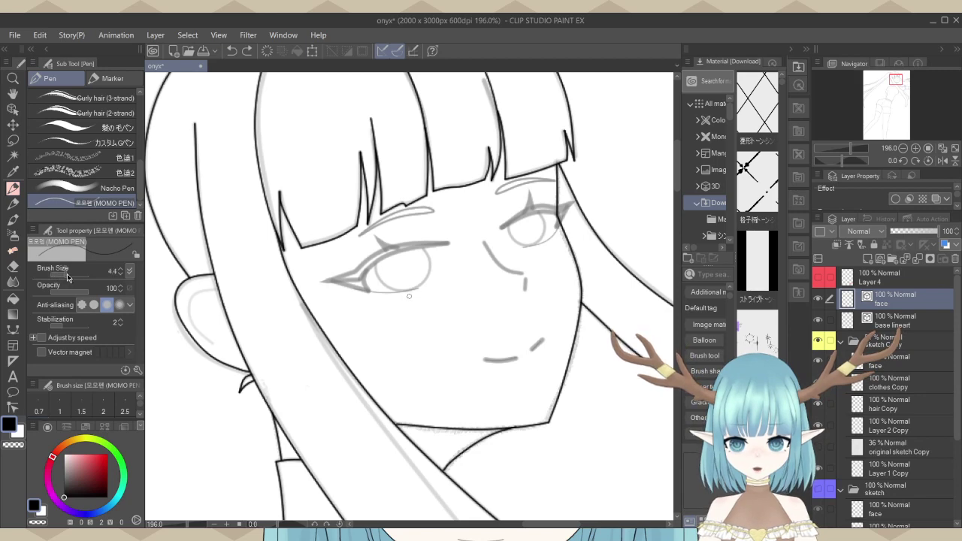
# Raise the MOMO PEN's brush size to 12.4, scribble a dense test patch on the cheek and undo it.
pyautogui.moveTo(67, 273); pyautogui.dragTo(69, 275)
pyautogui.moveTo(370, 365)
pyautogui.mouseDown()
pyautogui.moveTo(354, 396)
pyautogui.moveTo(373, 345)
pyautogui.moveTo(358, 402)
pyautogui.moveTo(379, 365)
pyautogui.moveTo(370, 410)
pyautogui.moveTo(387, 379)
pyautogui.moveTo(383, 417)
pyautogui.moveTo(412, 375)
pyautogui.moveTo(405, 429)
pyautogui.moveTo(415, 379)
pyautogui.mouseUp()
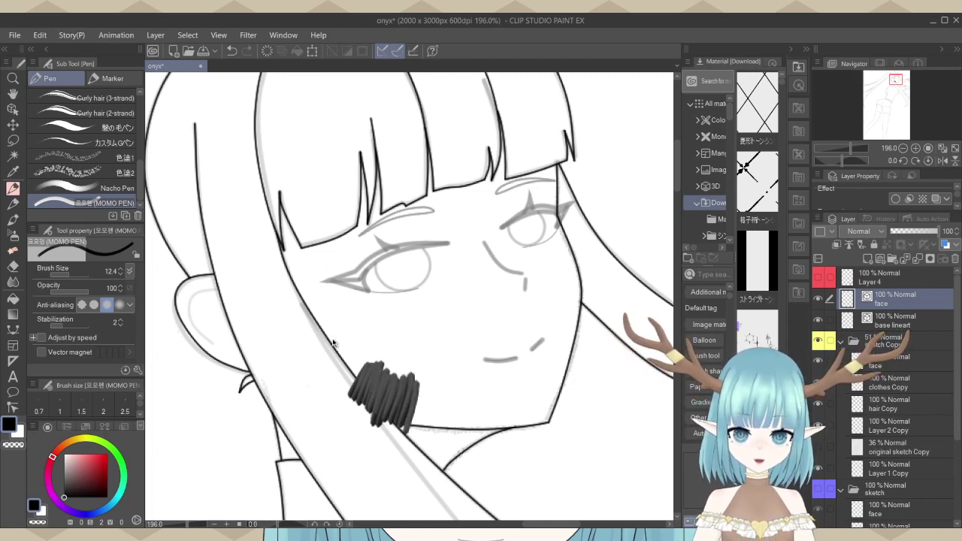
pyautogui.hotkey('ctrl', 'z')
# Switch to the Turnip pen, set its opacity to 100 and draw a looping test stroke on the cheek below the eye.
pyautogui.scroll(-2, 444, 329)
pyautogui.scroll(1, 445, 329)
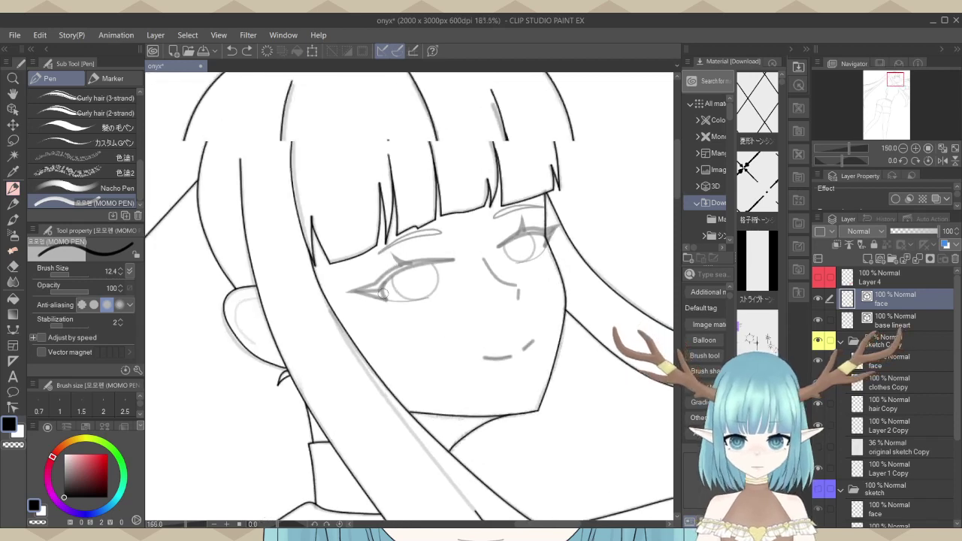
pyautogui.scroll(4, 88, 171)
pyautogui.scroll(1, 88, 172)
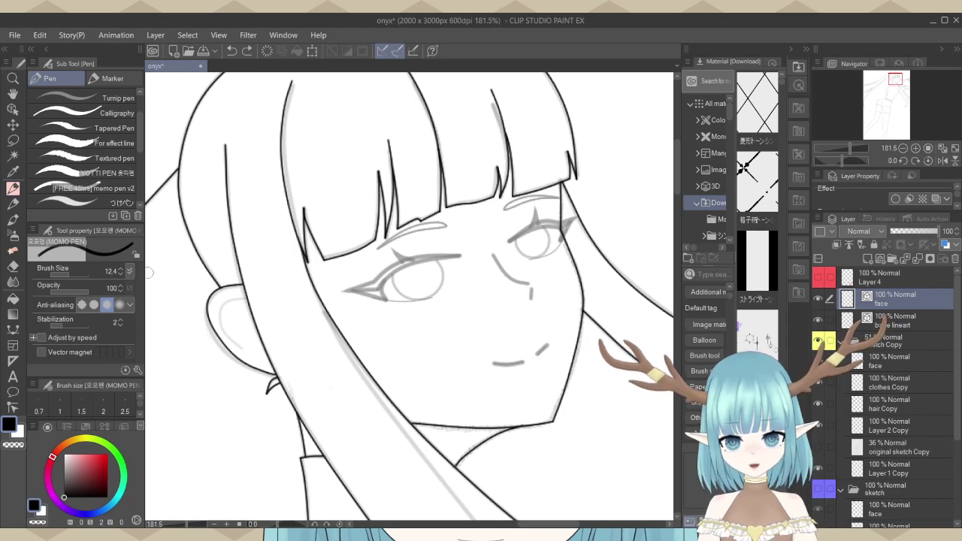
pyautogui.scroll(3, 95, 158)
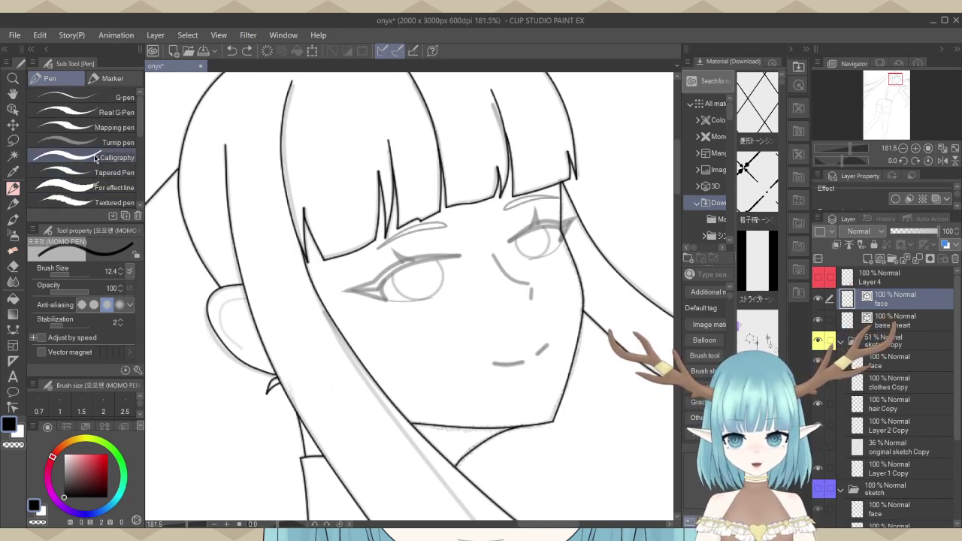
pyautogui.click(95, 142)
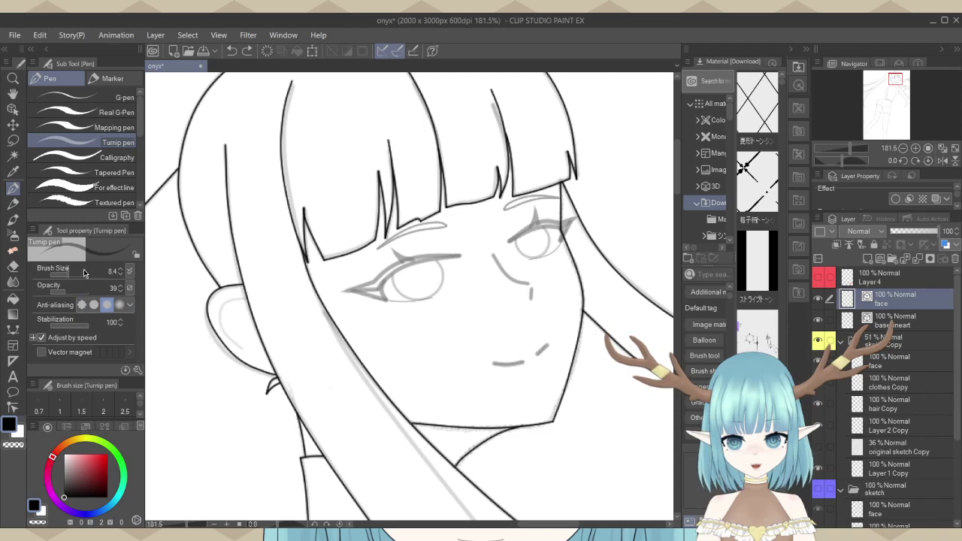
pyautogui.moveTo(69, 288); pyautogui.dragTo(127, 289)
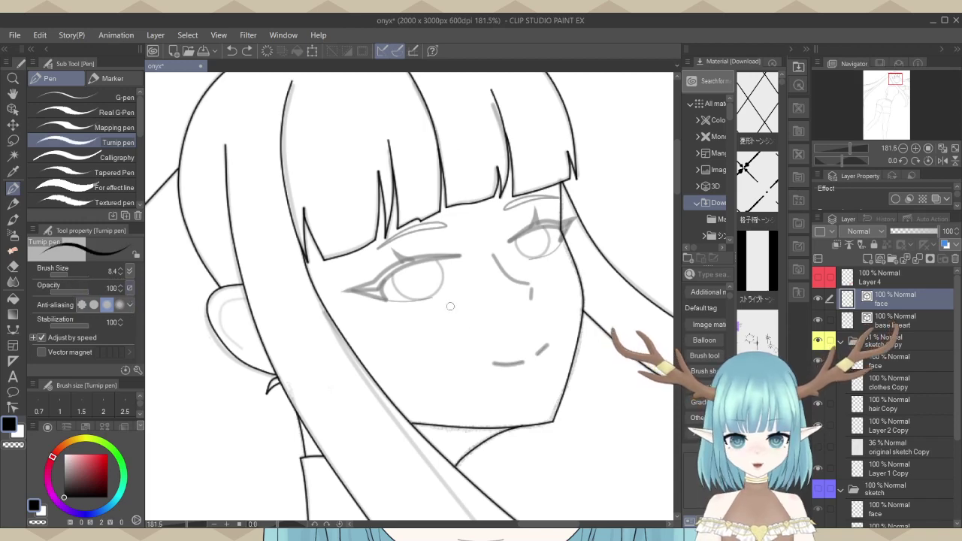
pyautogui.moveTo(450, 306)
pyautogui.mouseDown()
pyautogui.moveTo(475, 321)
pyautogui.moveTo(457, 338)
pyautogui.moveTo(462, 323)
pyautogui.moveTo(414, 342)
pyautogui.moveTo(421, 358)
pyautogui.moveTo(412, 276)
pyautogui.mouseUp()
pyautogui.scroll(2, 473, 308)
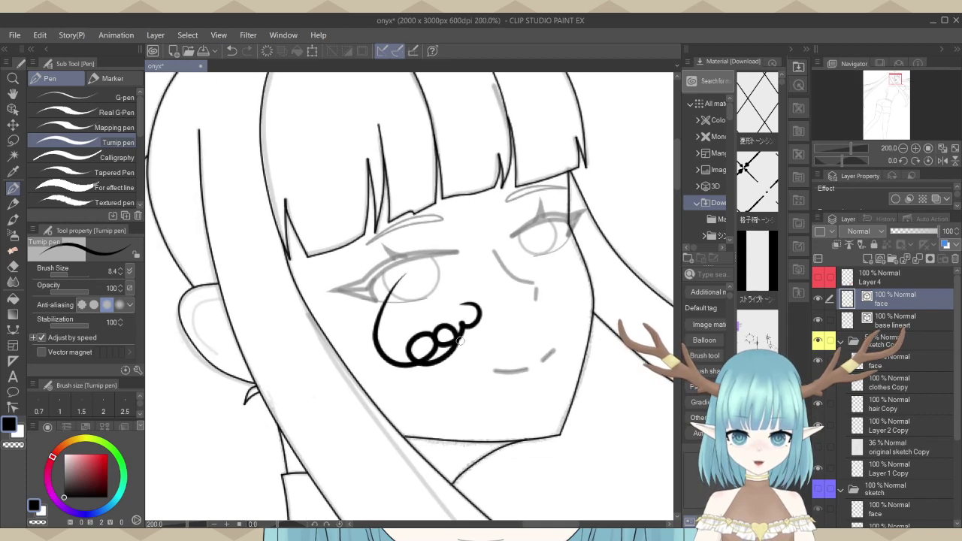
# Undo the Turnip pen test, try the G-pen at size 15 with a looping scribble below the eye, and undo it.
pyautogui.hotkey('ctrl', 'z')
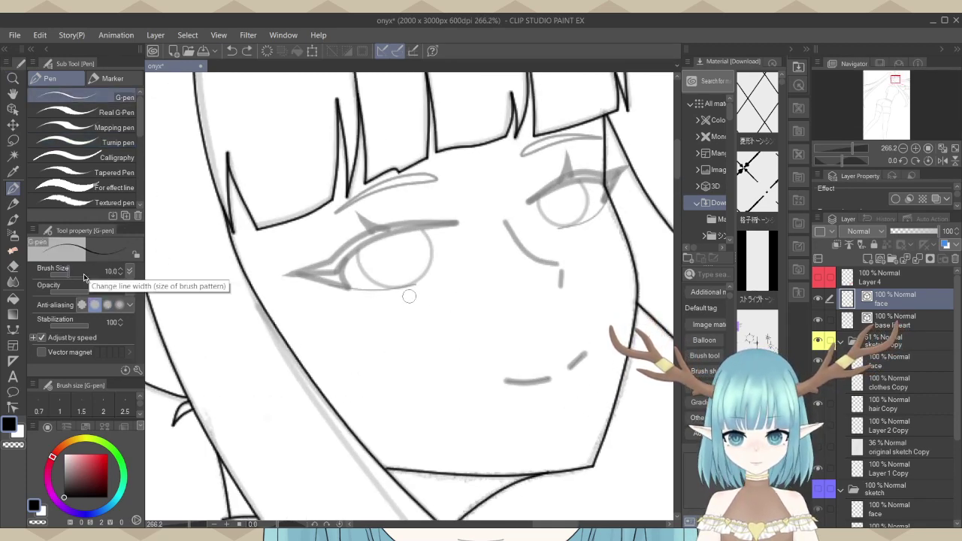
pyautogui.press(']')
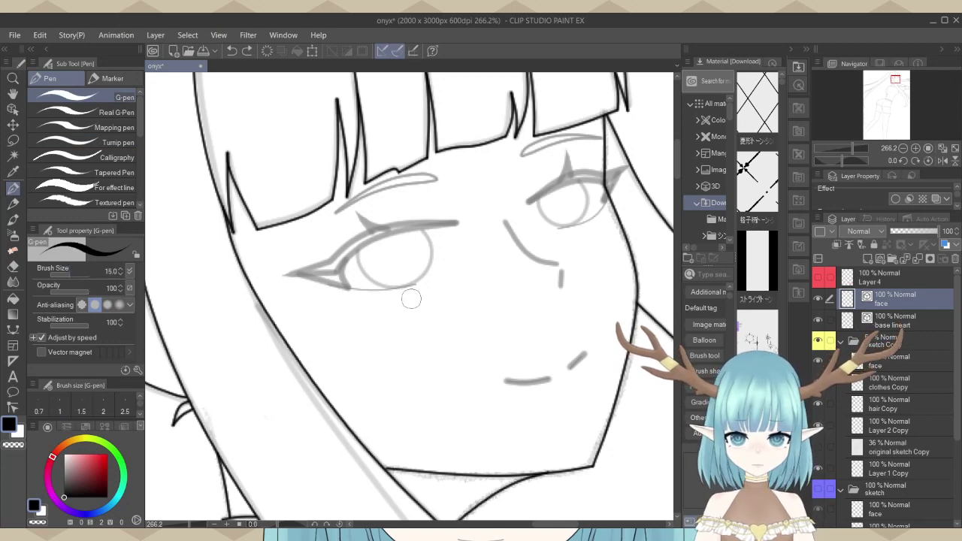
pyautogui.moveTo(399, 310)
pyautogui.mouseDown()
pyautogui.moveTo(423, 331)
pyautogui.moveTo(391, 339)
pyautogui.moveTo(394, 327)
pyautogui.moveTo(394, 349)
pyautogui.moveTo(359, 356)
pyautogui.moveTo(361, 332)
pyautogui.moveTo(366, 341)
pyautogui.moveTo(334, 345)
pyautogui.moveTo(327, 315)
pyautogui.moveTo(354, 309)
pyautogui.moveTo(341, 327)
pyautogui.moveTo(319, 304)
pyautogui.moveTo(348, 285)
pyautogui.moveTo(345, 315)
pyautogui.moveTo(329, 298)
pyautogui.moveTo(377, 282)
pyautogui.moveTo(386, 320)
pyautogui.moveTo(360, 316)
pyautogui.moveTo(386, 301)
pyautogui.moveTo(340, 286)
pyautogui.mouseUp()
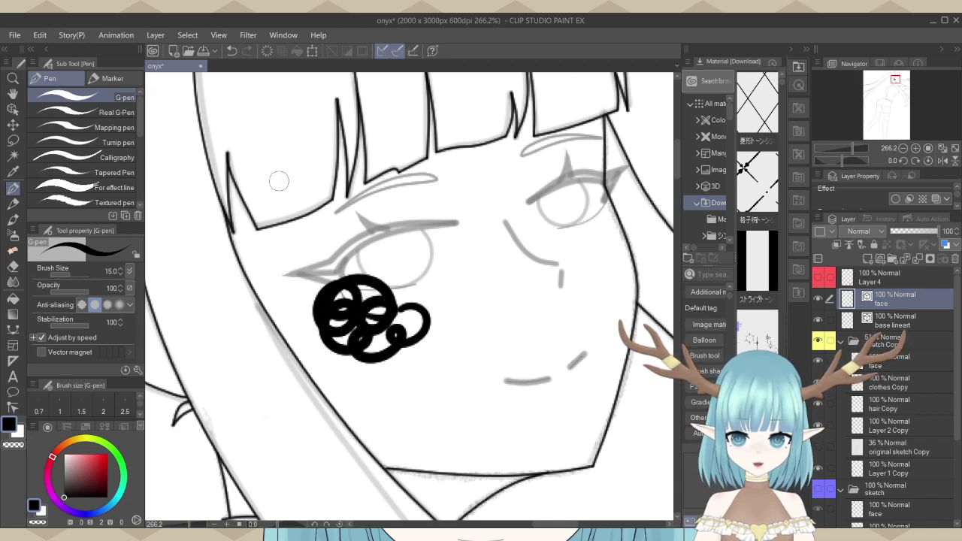
pyautogui.hotkey('ctrl', 'z')
# Try three tapered G-pen strokes across the cheek at size 15 and undo them.
pyautogui.moveTo(534, 321); pyautogui.dragTo(428, 282)
pyautogui.moveTo(510, 338); pyautogui.dragTo(383, 292)
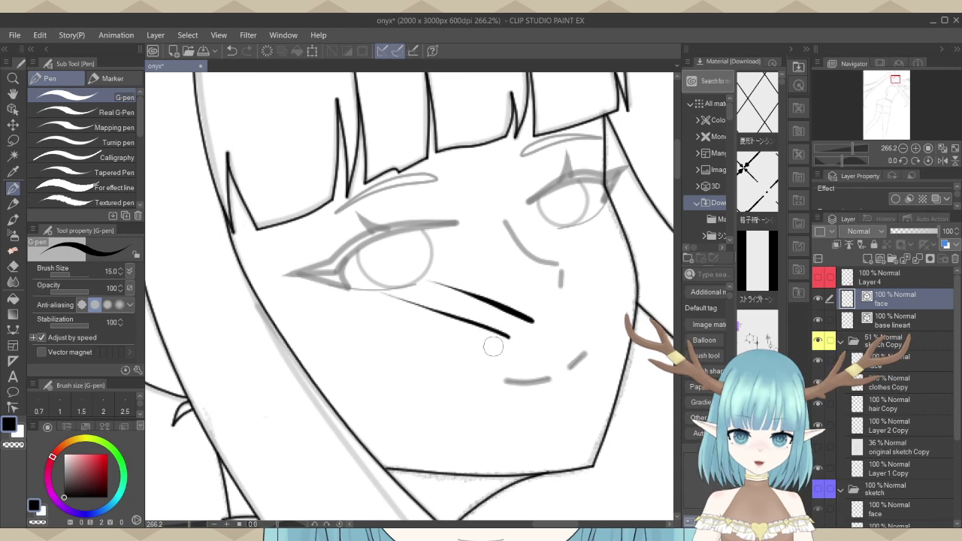
pyautogui.moveTo(493, 349); pyautogui.dragTo(340, 309)
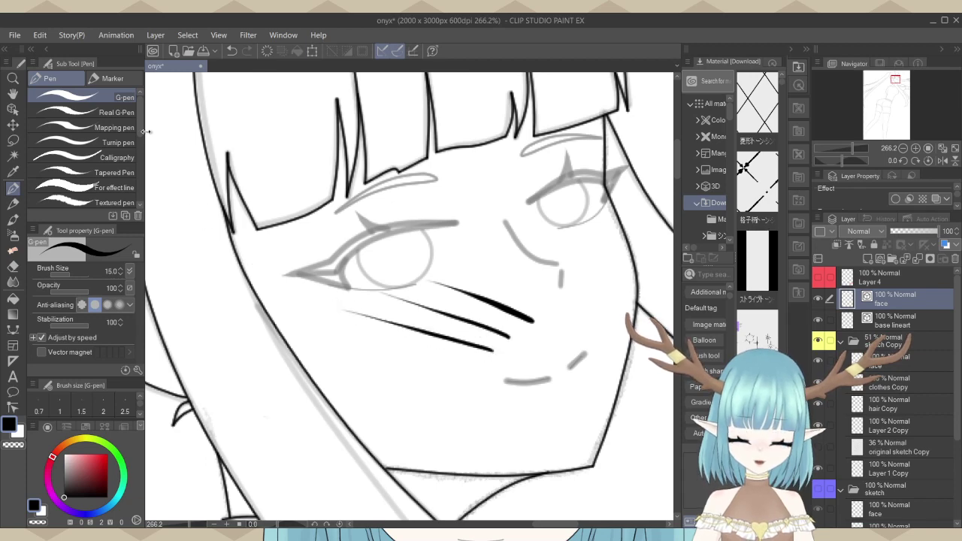
pyautogui.hotkey('ctrl', 'z')
pyautogui.hotkey('ctrl', 'z')
pyautogui.hotkey('ctrl', 'z')
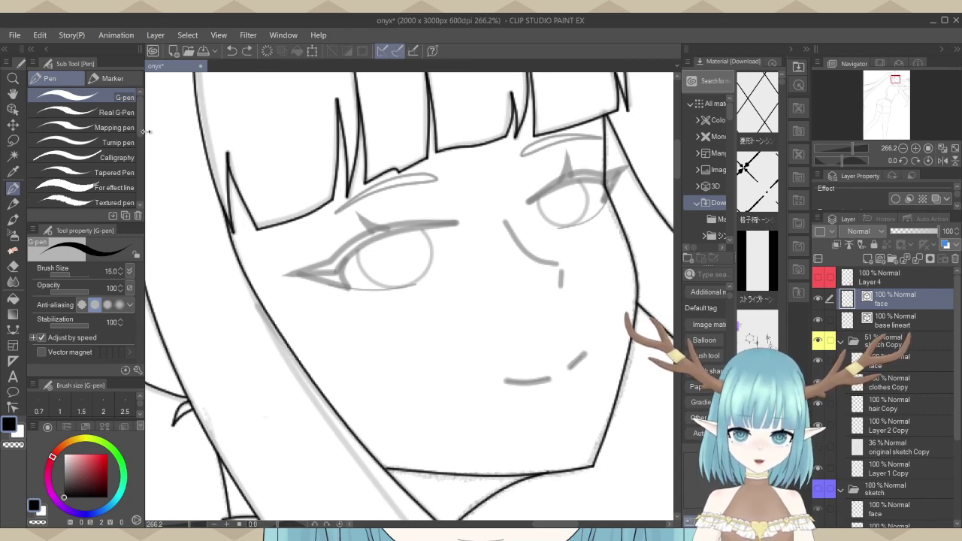
# Reduce the G-pen's brush size to 4.0.
pyautogui.click(78, 274)
pyautogui.press('[')
pyautogui.press('[')
pyautogui.press('[')
pyautogui.press('[')
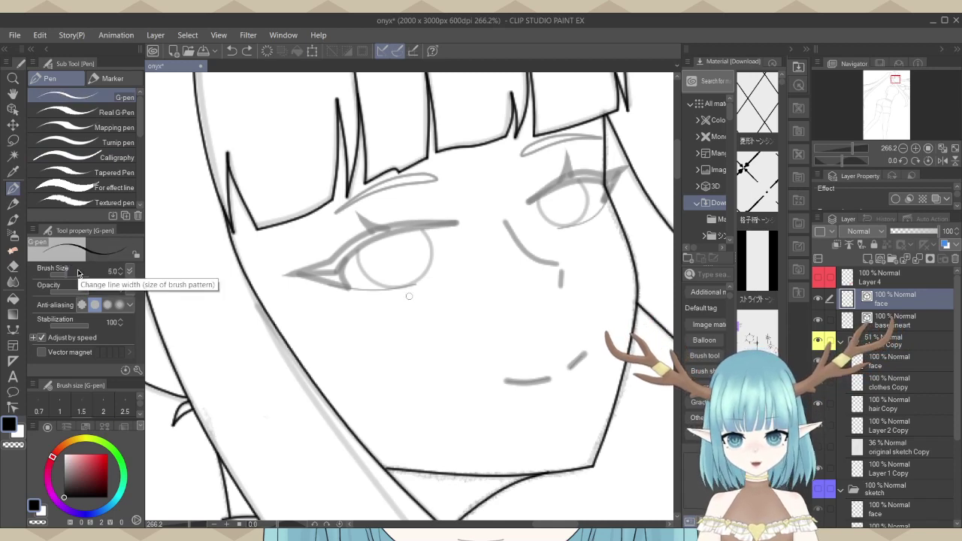
pyautogui.moveTo(849, 148); pyautogui.dragTo(844, 162)
pyautogui.scroll(-5, 421, 357)
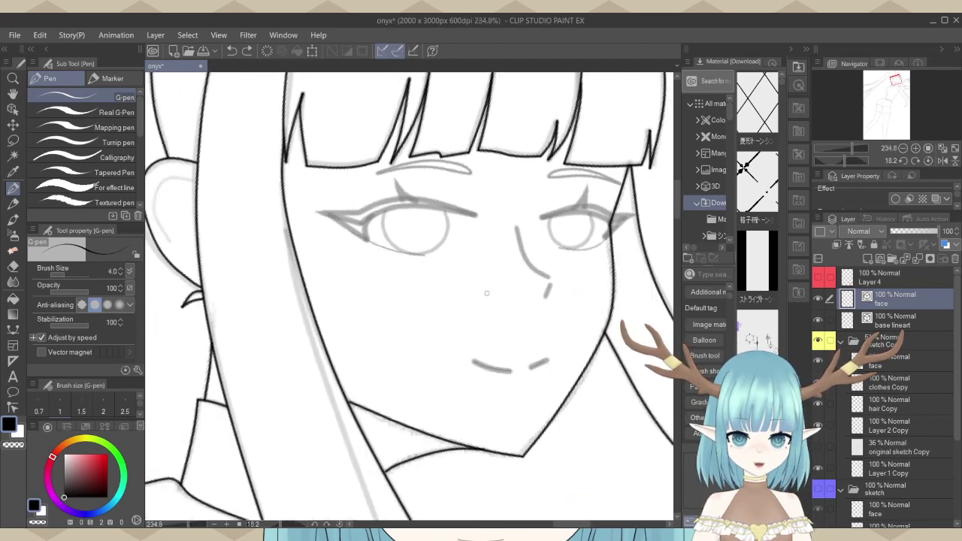
pyautogui.scroll(-1, 420, 357)
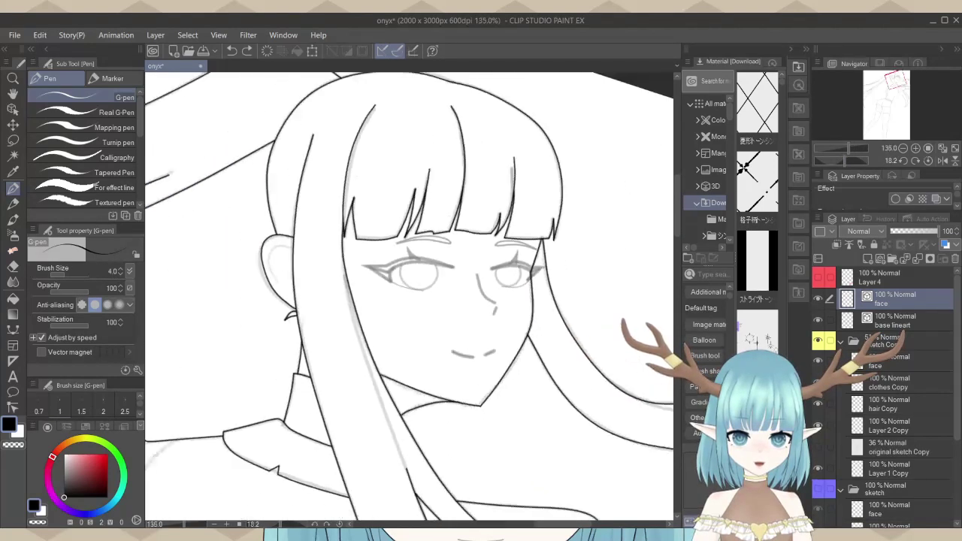
pyautogui.click(889, 159)
pyautogui.write('0')
pyautogui.press('Return')
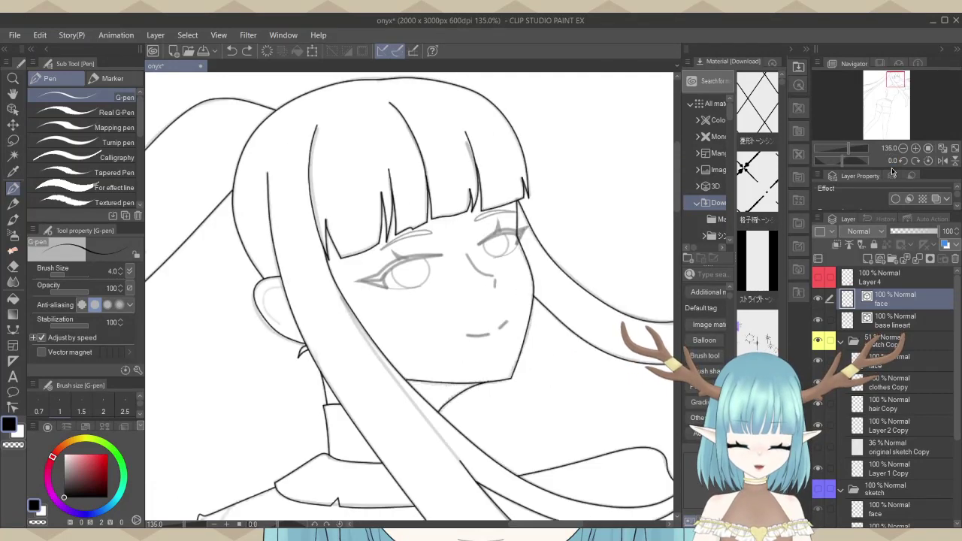
# Create a new raster layer above the vector face layer and name it "face map".
pyautogui.click(864, 259)
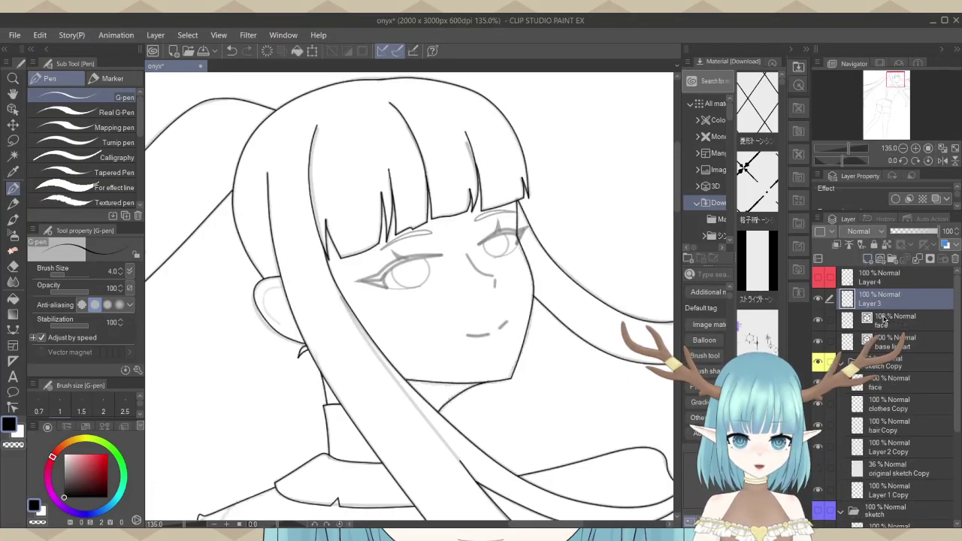
pyautogui.doubleClick(864, 303)
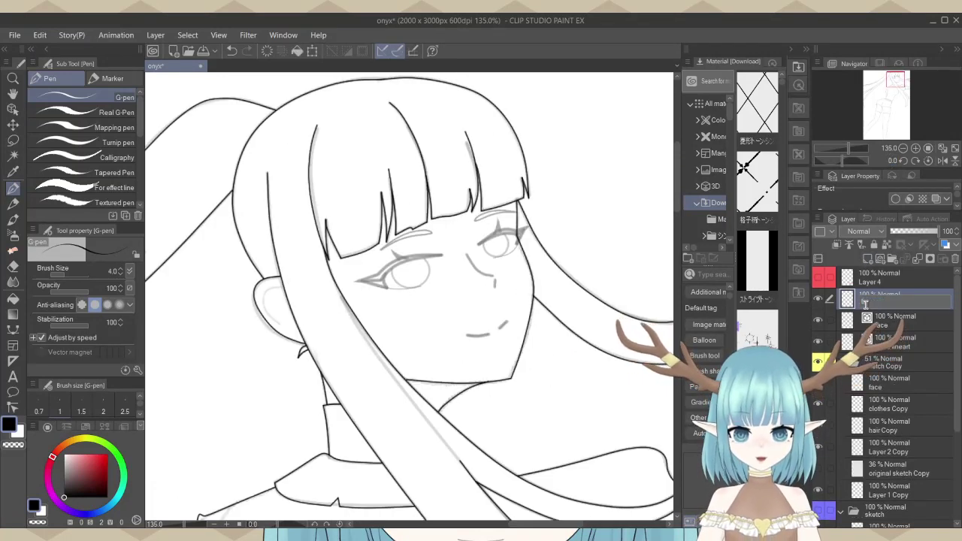
pyautogui.press('Return')
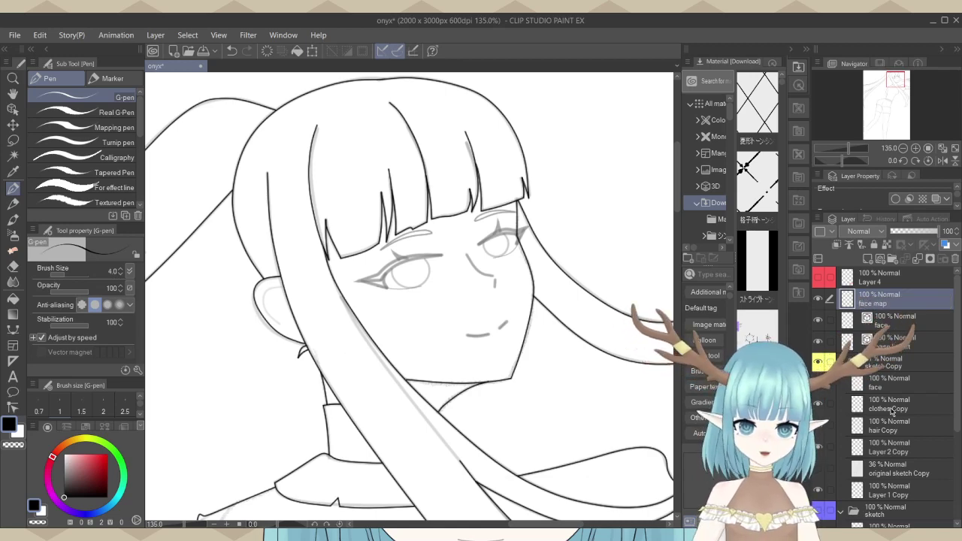
# Compare the lineart with the sketch folder and both original sketch layers by briefly showing and hiding them.
pyautogui.scroll(-3, 892, 412)
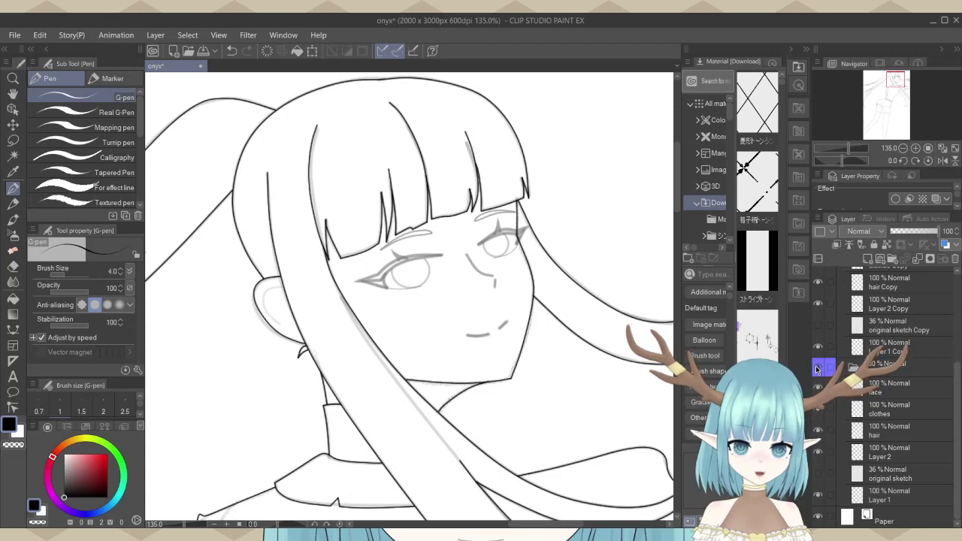
pyautogui.click(817, 370)
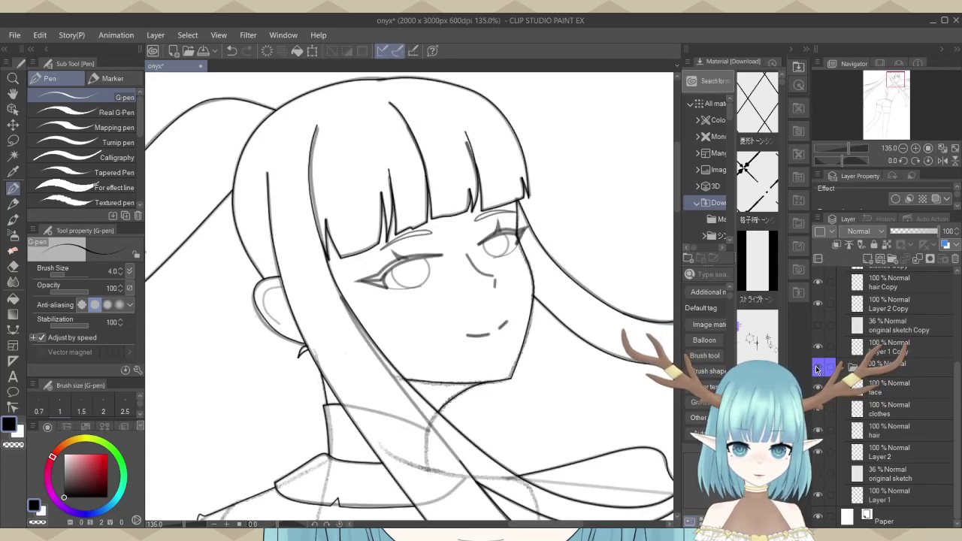
pyautogui.click(818, 475)
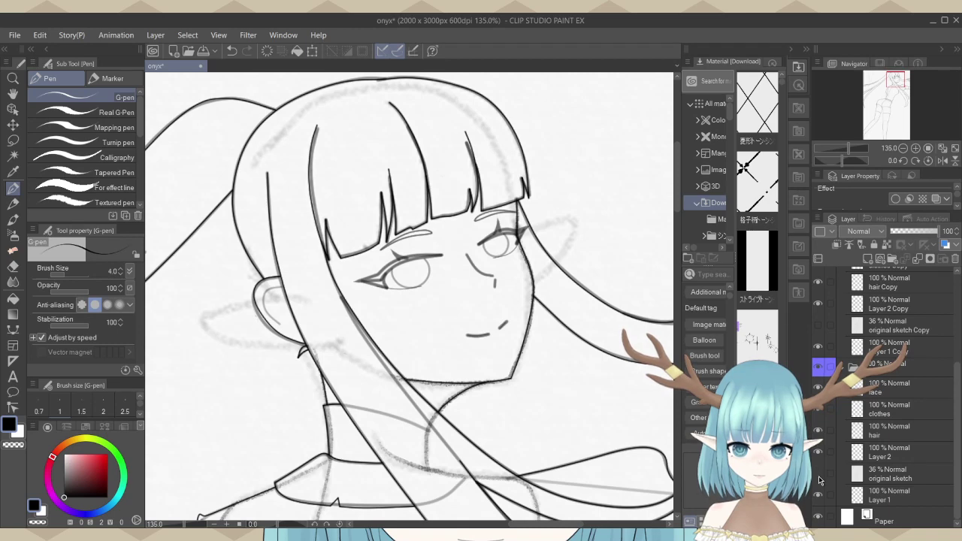
pyautogui.click(818, 475)
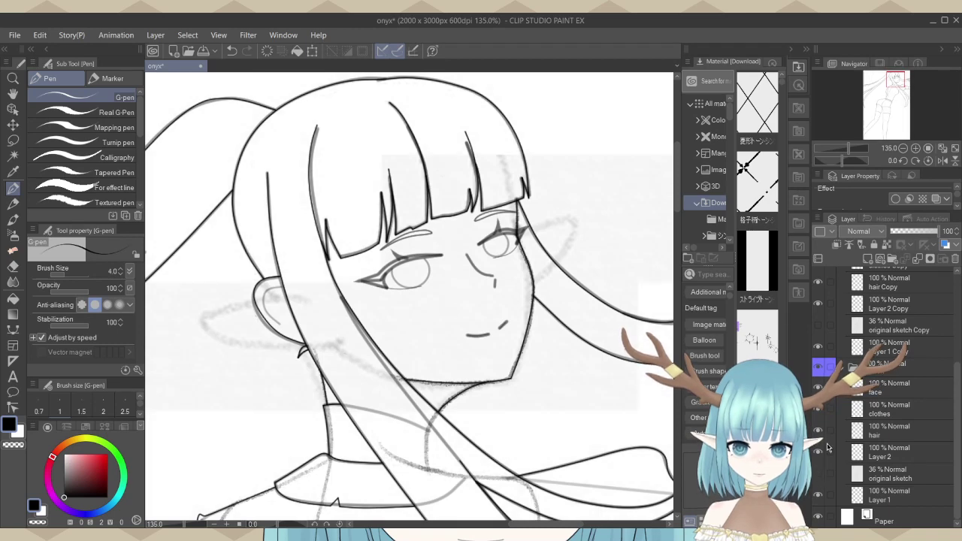
pyautogui.click(817, 368)
pyautogui.scroll(3, 818, 369)
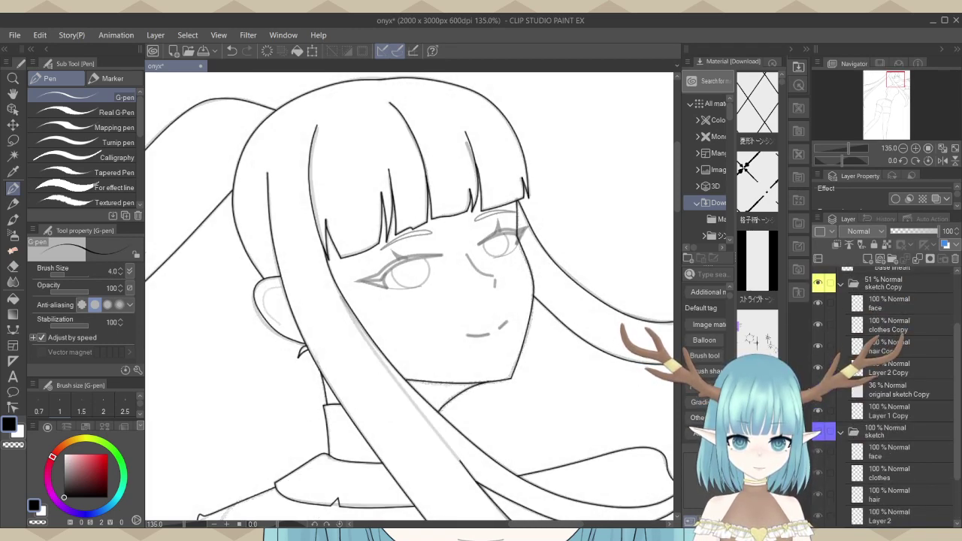
pyautogui.click(817, 391)
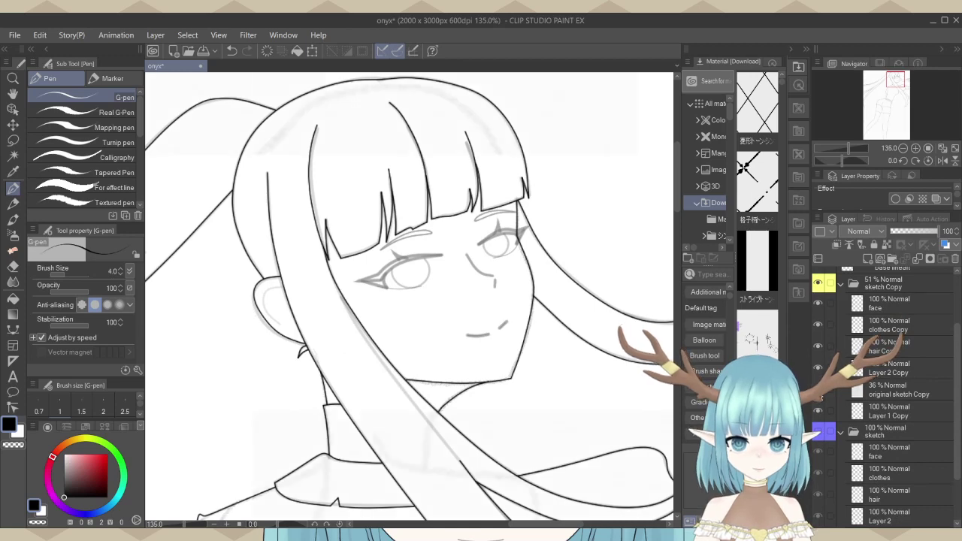
pyautogui.click(819, 396)
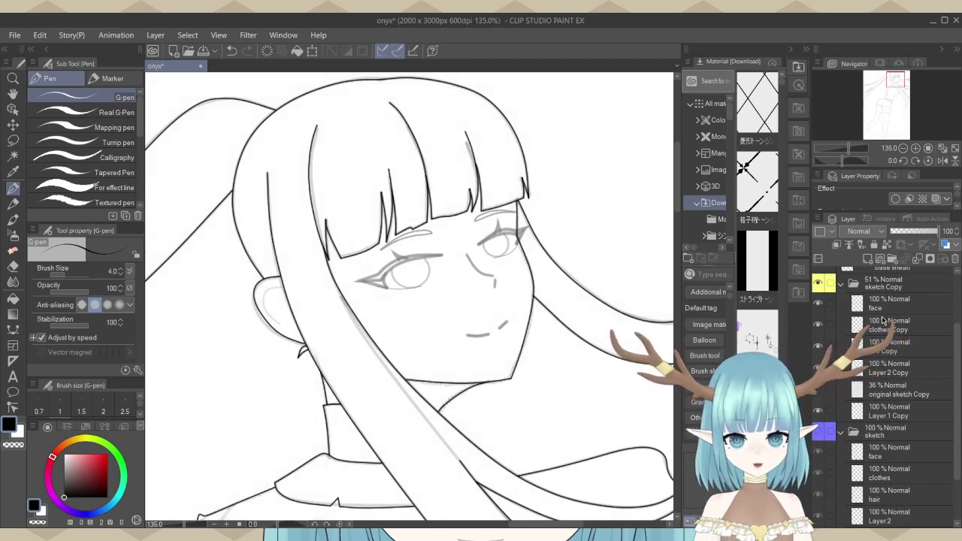
pyautogui.scroll(4, 885, 316)
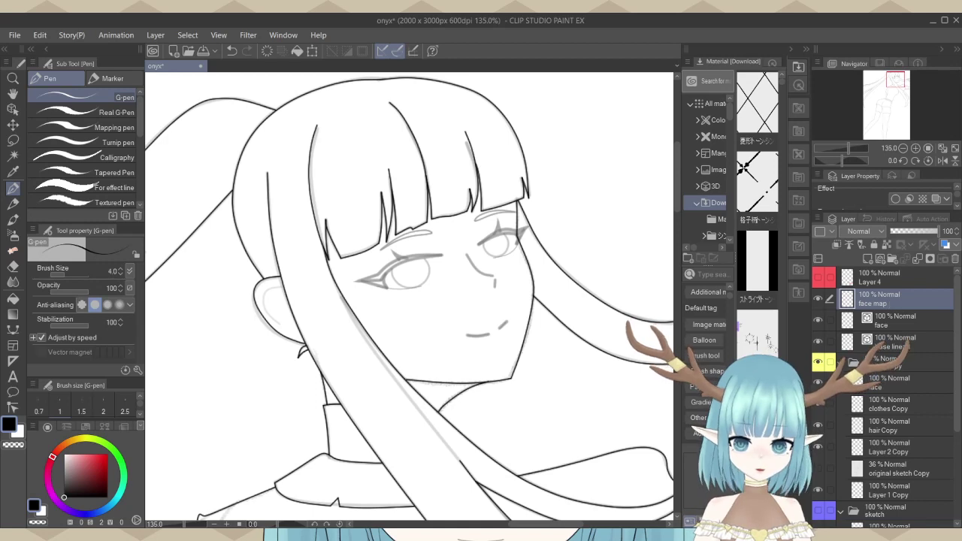
# Set up the Continuous curve tool with a red drawing colour and a brush size of 5.0.
pyautogui.moveTo(91, 481)
pyautogui.mouseDown()
pyautogui.moveTo(126, 428)
pyautogui.moveTo(98, 455)
pyautogui.mouseUp()
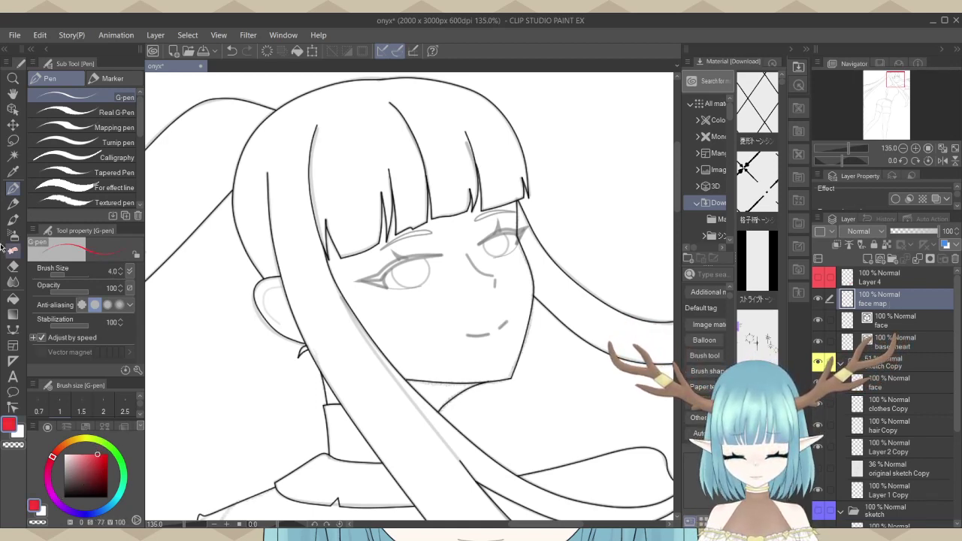
pyautogui.click(13, 329)
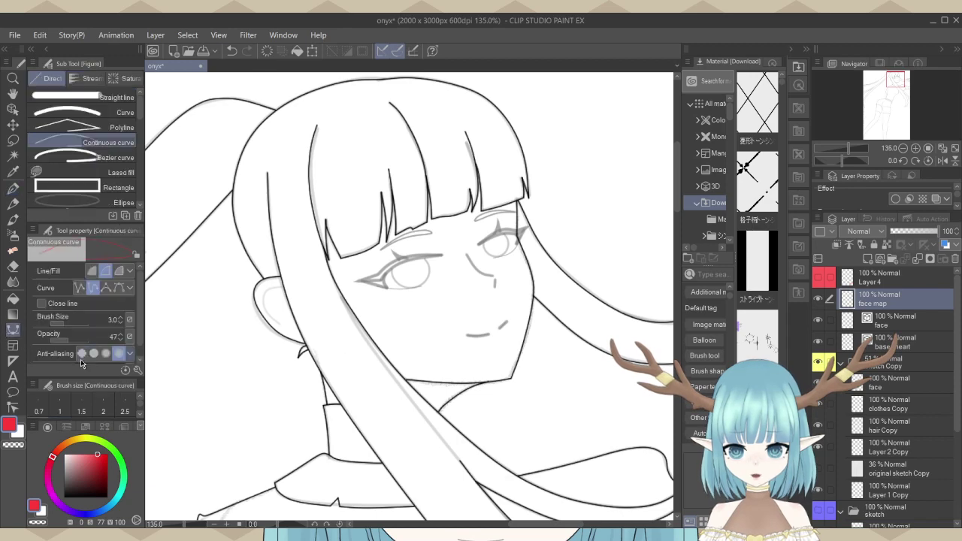
pyautogui.click(84, 325)
pyautogui.scroll(2, 692, 376)
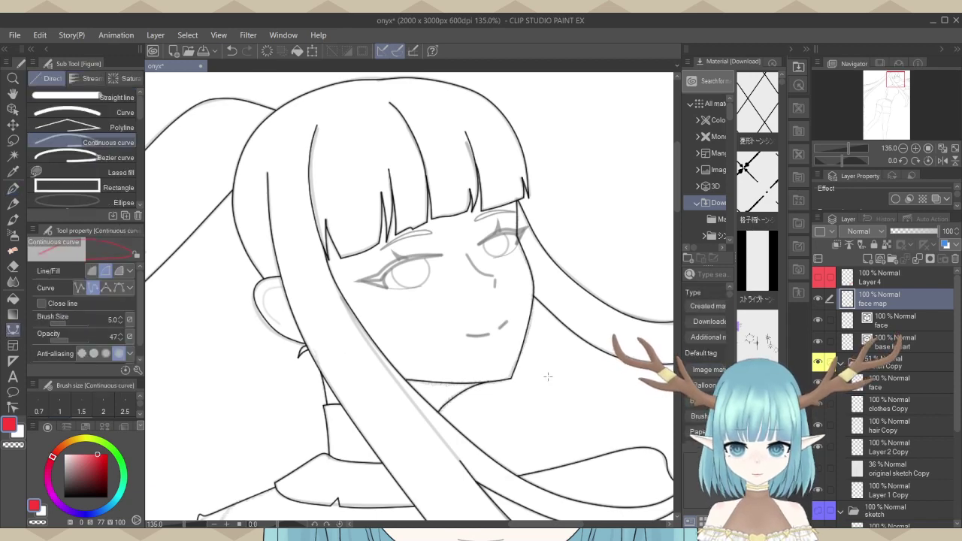
# Try a red centre guide curve from the crown down over the fringe toward the nose, discarding each attempt.
pyautogui.scroll(2, 548, 376)
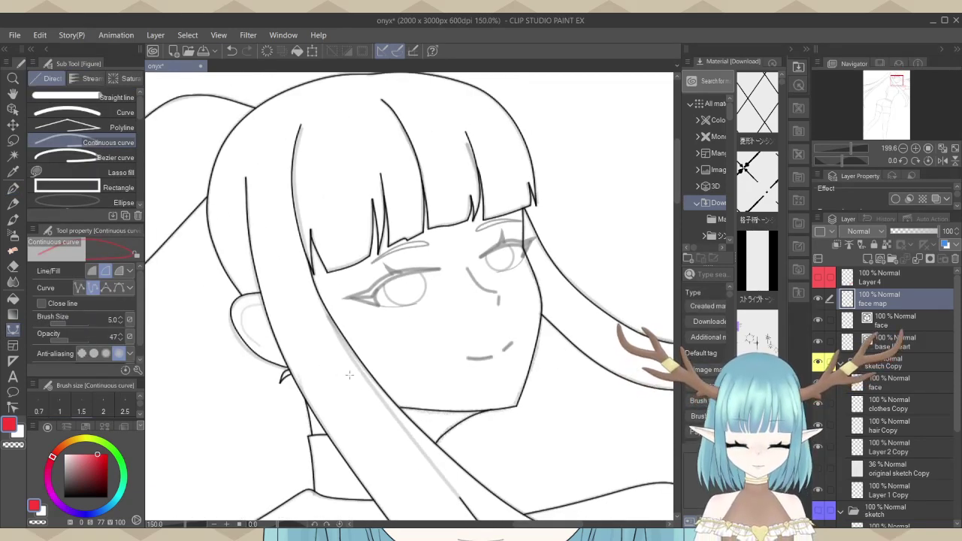
pyautogui.scroll(-2, 348, 375)
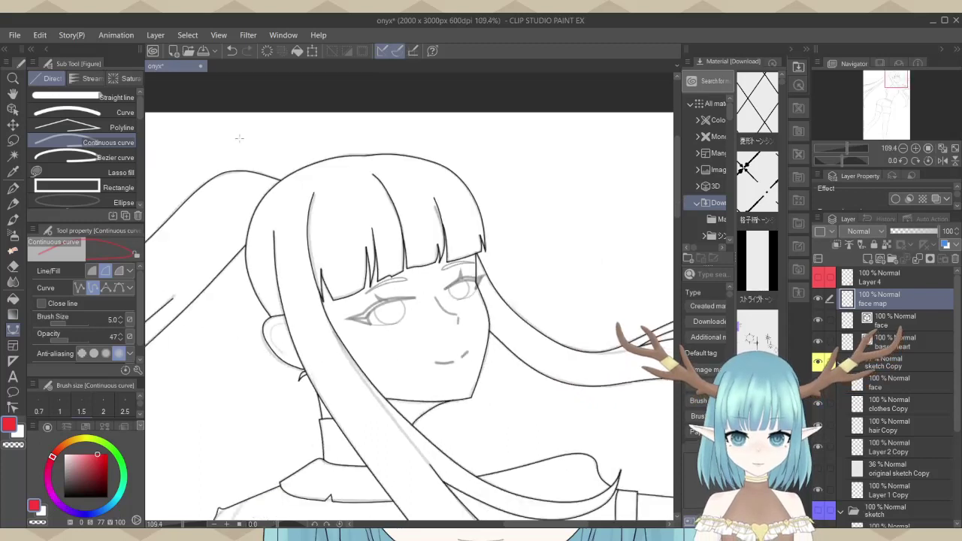
pyautogui.click(354, 155)
pyautogui.click(393, 170)
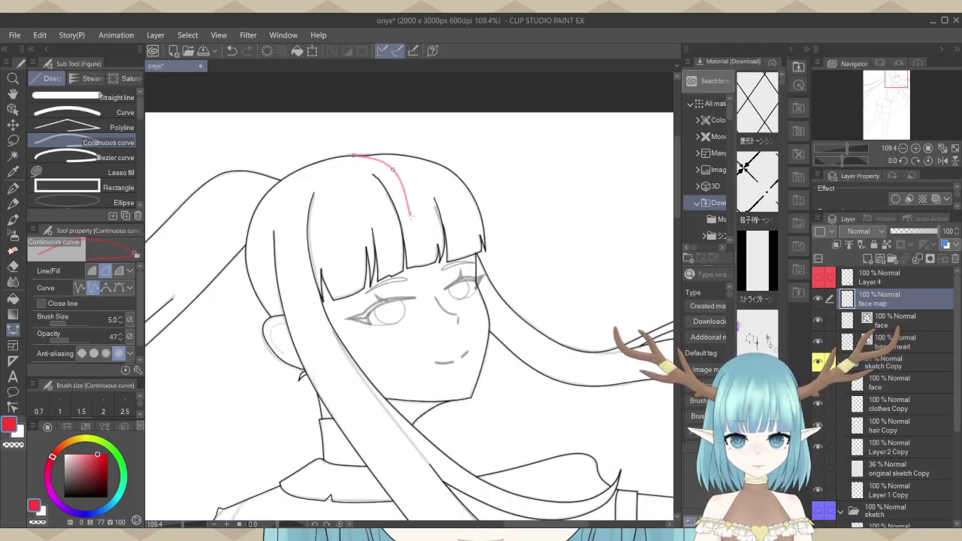
pyautogui.click(414, 190)
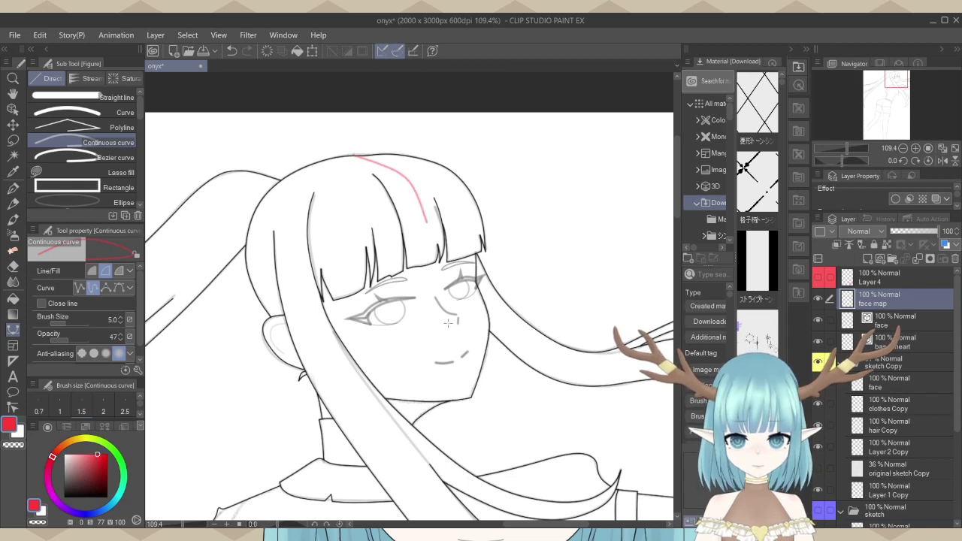
pyautogui.press('Escape')
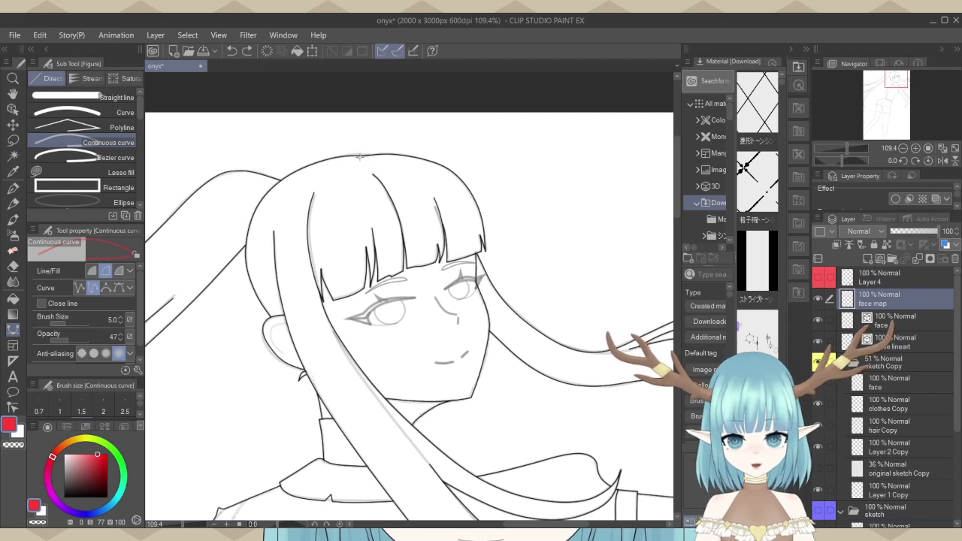
pyautogui.click(359, 155)
pyautogui.click(397, 171)
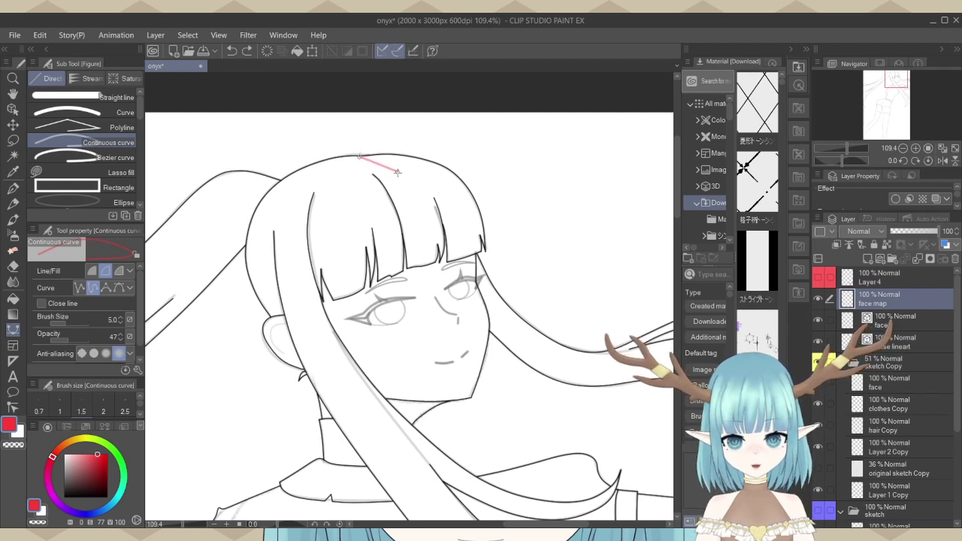
pyautogui.click(417, 221)
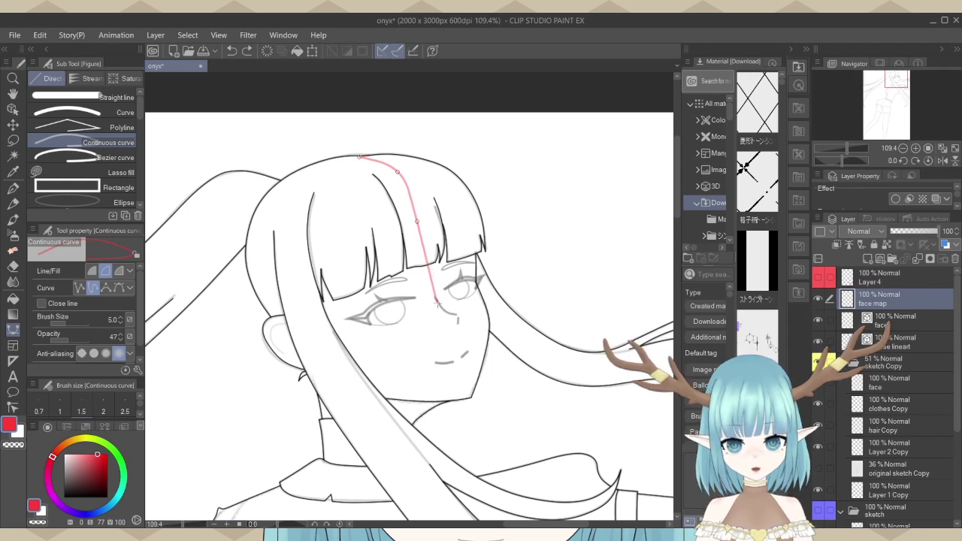
pyautogui.press('BackSpace')
pyautogui.press('BackSpace')
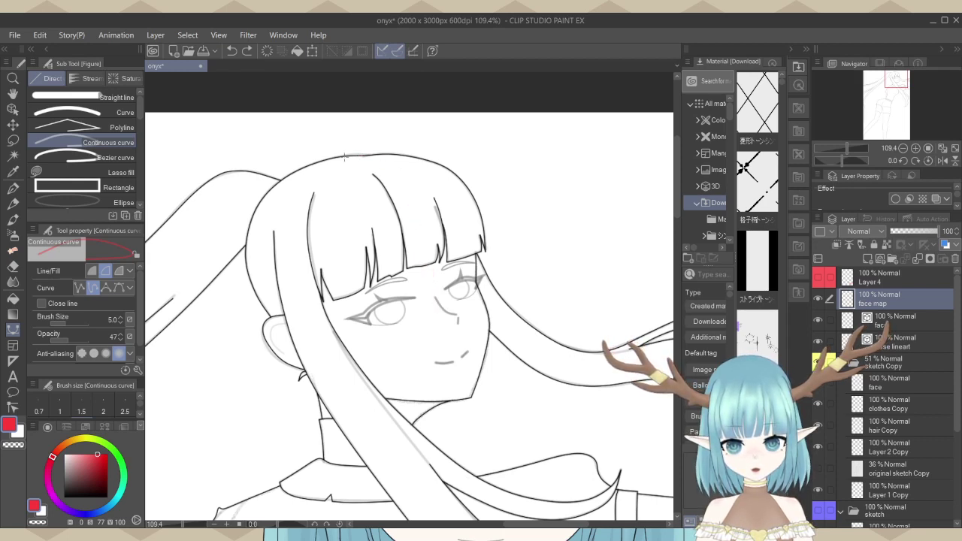
# Draw the red centre guide curve from the crown through the fringe, nose and mouth to below the chin.
pyautogui.click(399, 180)
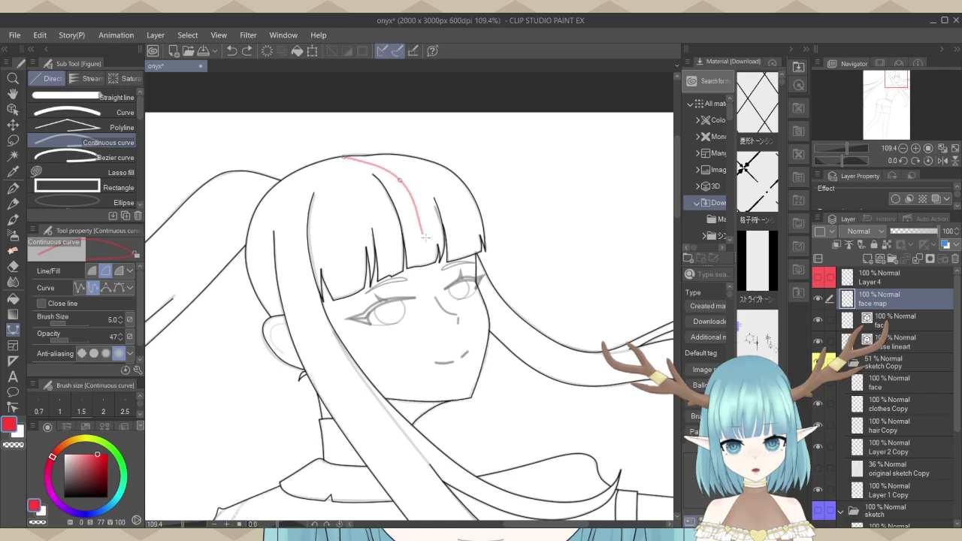
pyautogui.click(435, 282)
pyautogui.scroll(3, 454, 372)
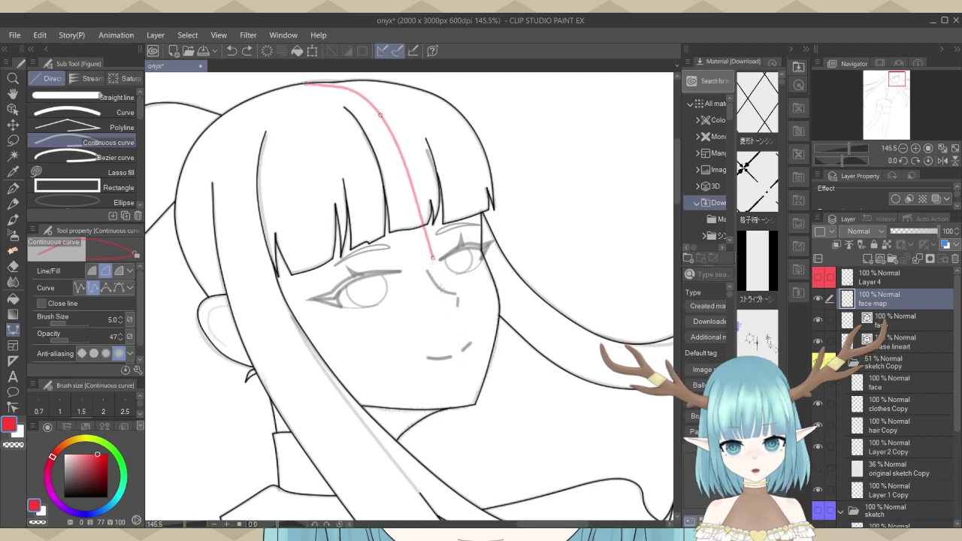
pyautogui.click(460, 368)
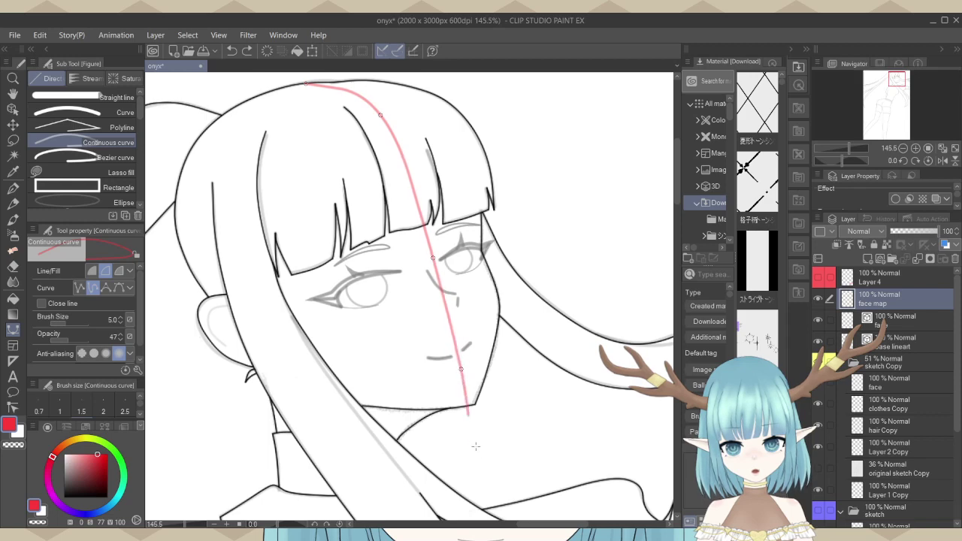
pyautogui.doubleClick(483, 471)
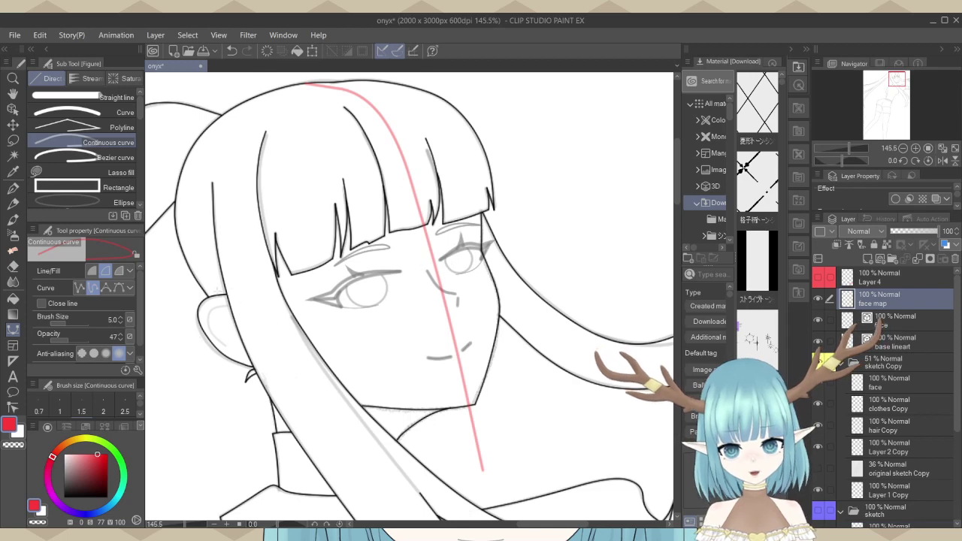
# Draw a red guide curve from the top of the ear across the upper eye line to beyond the far side of the face.
pyautogui.click(192, 299)
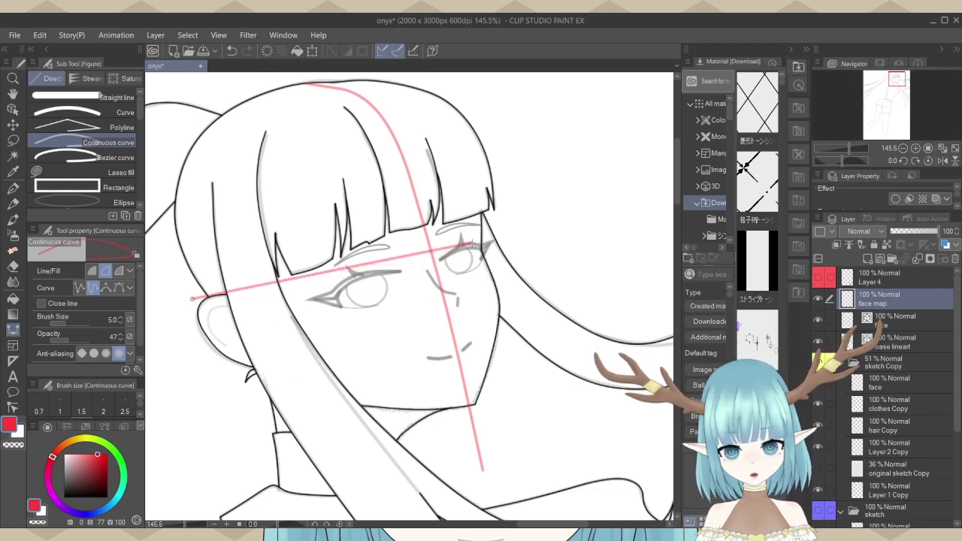
pyautogui.click(414, 259)
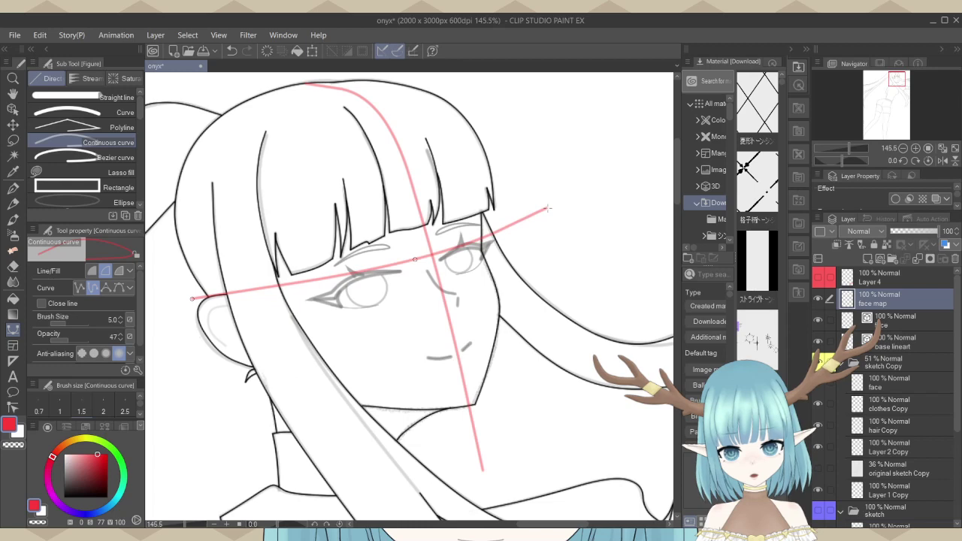
pyautogui.scroll(1, 476, 197)
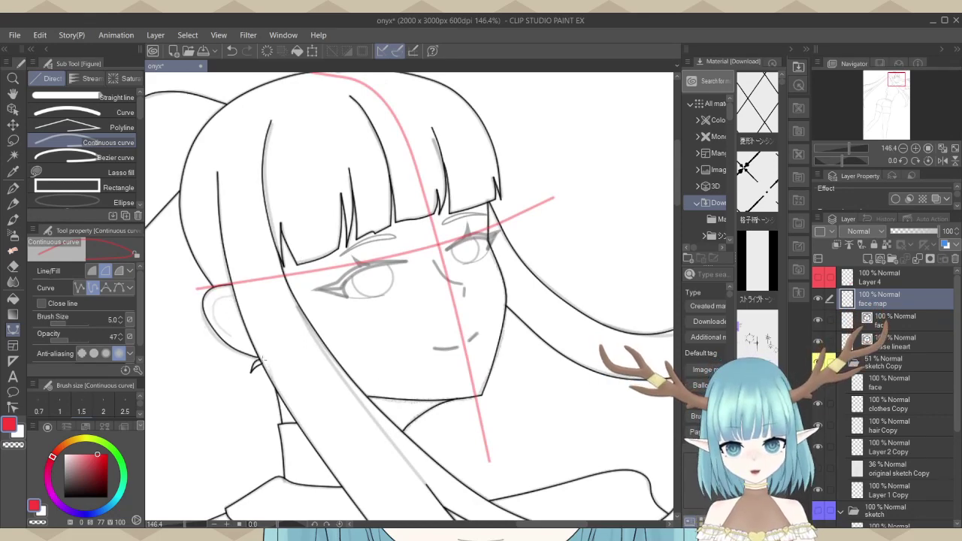
# Draw a second red guide curve from the base of the ear, passing beneath the nose and out past the far cheek, correcting its last point.
pyautogui.click(190, 369)
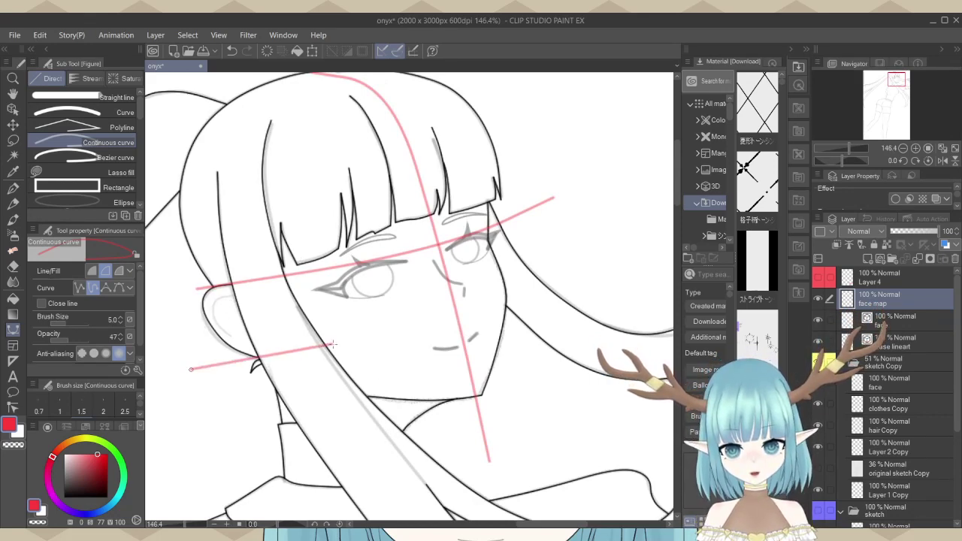
pyautogui.click(333, 345)
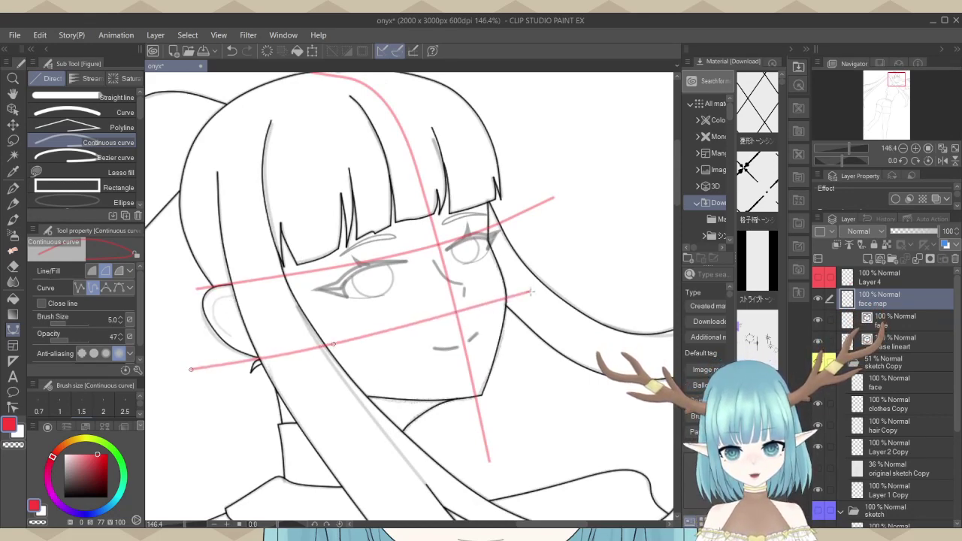
pyautogui.click(530, 291)
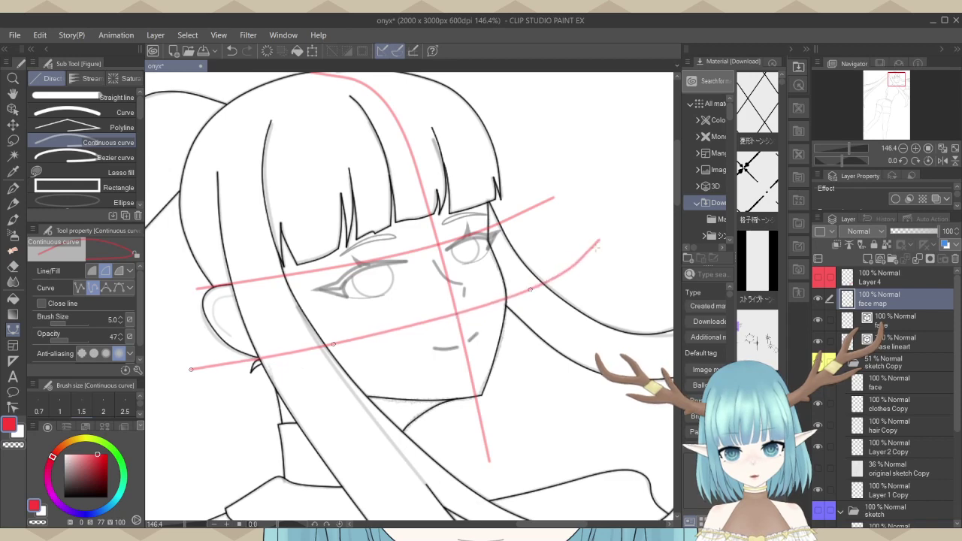
pyautogui.press('BackSpace')
pyautogui.click(508, 301)
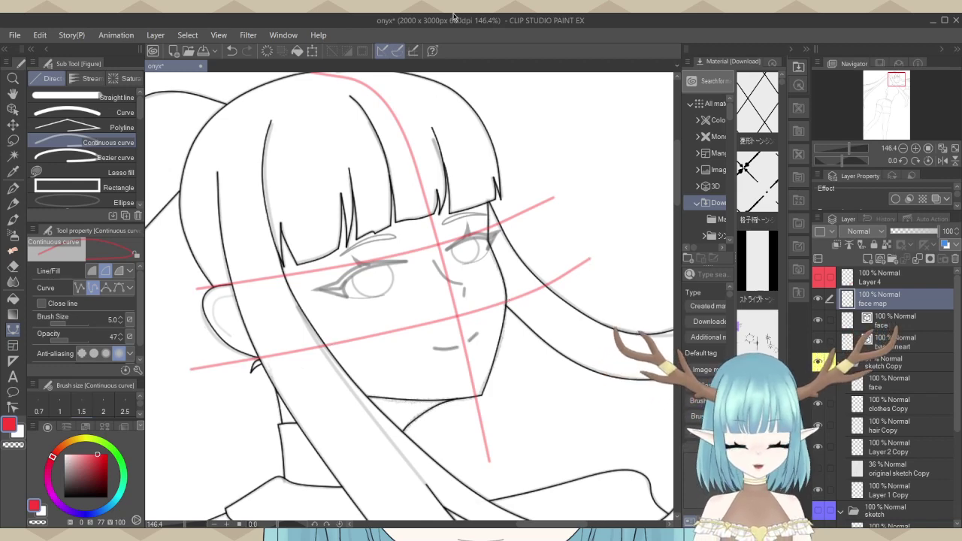
pyautogui.scroll(2, 435, 199)
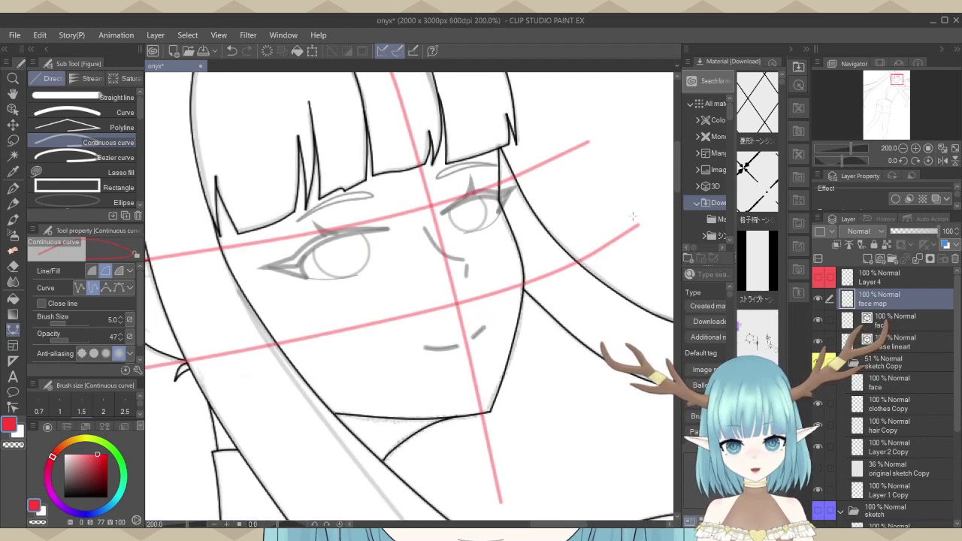
pyautogui.scroll(1, 632, 218)
pyautogui.scroll(-1, 633, 218)
pyautogui.scroll(2, 468, 322)
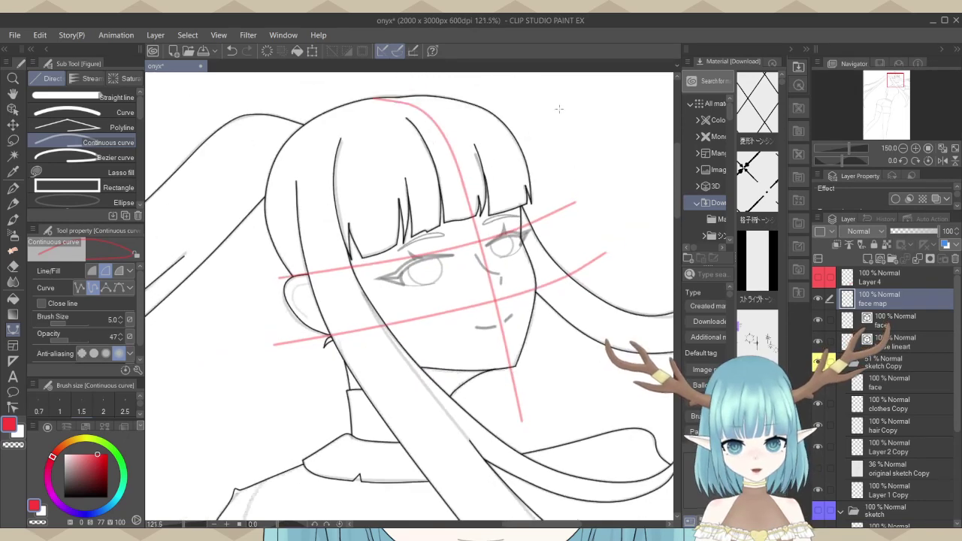
pyautogui.scroll(-2, 451, 338)
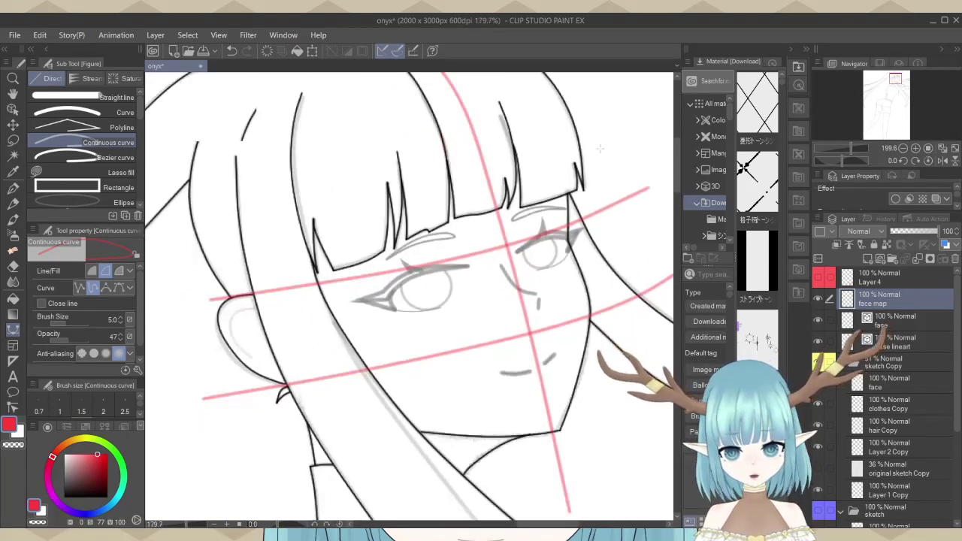
pyautogui.scroll(-2, 406, 311)
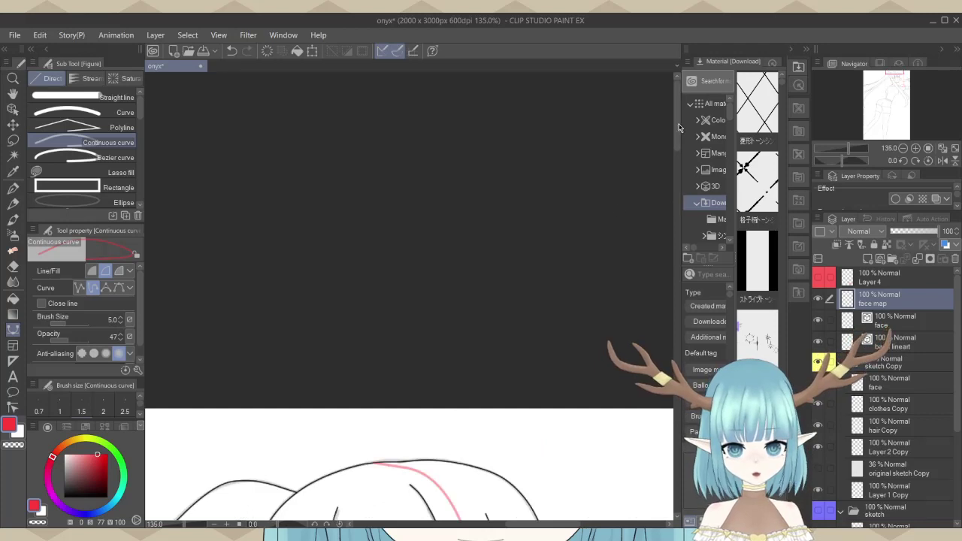
pyautogui.moveTo(679, 128); pyautogui.dragTo(678, 191)
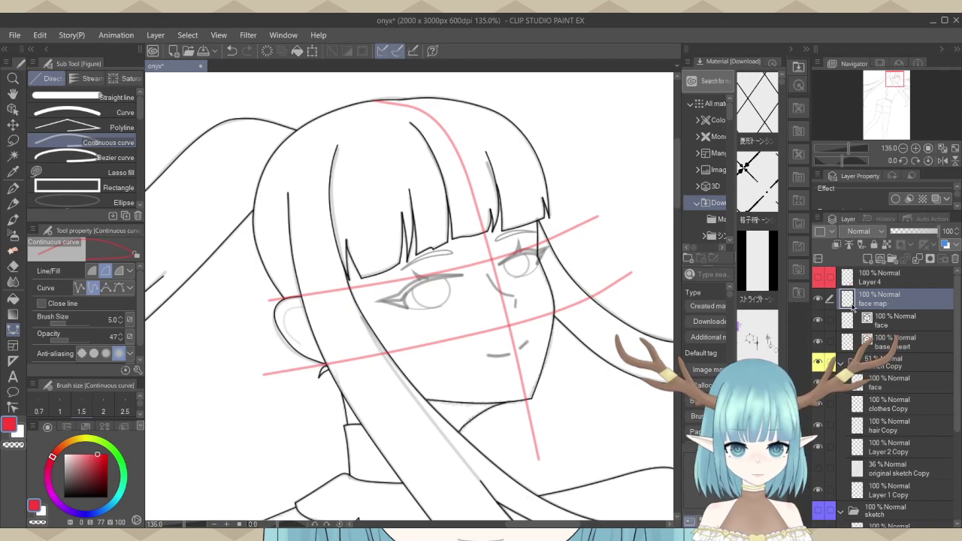
# Lower the face map layer's opacity to 25% and give the layer a purple palette colour.
pyautogui.click(907, 233)
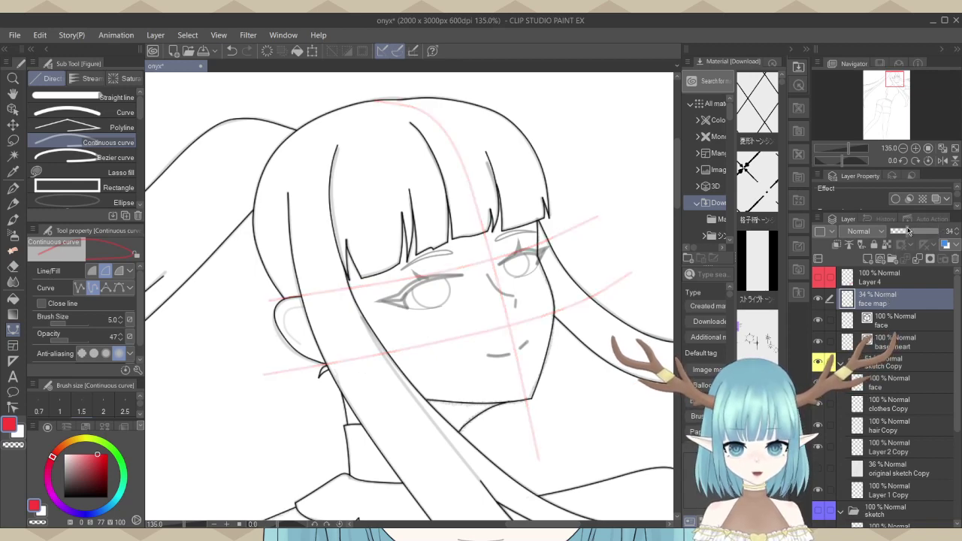
pyautogui.click(902, 232)
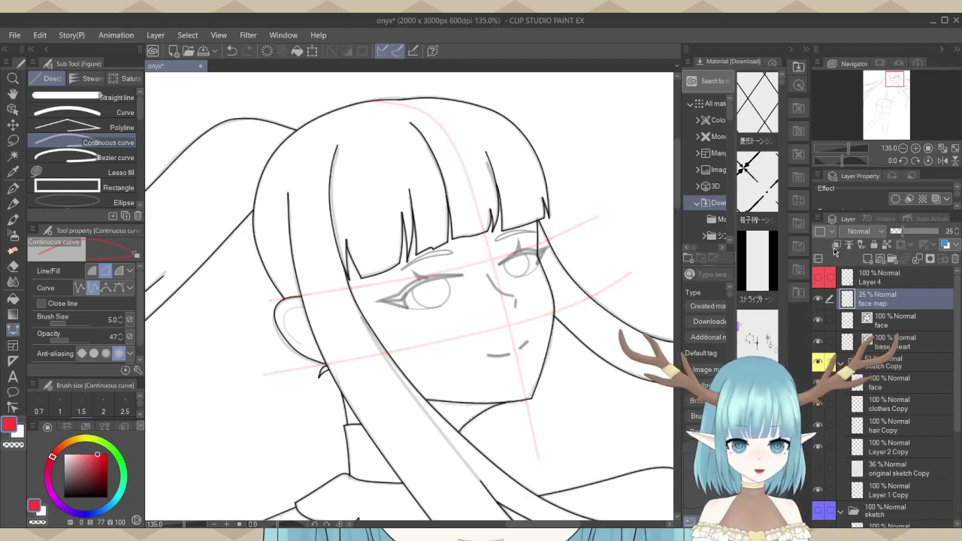
pyautogui.click(836, 246)
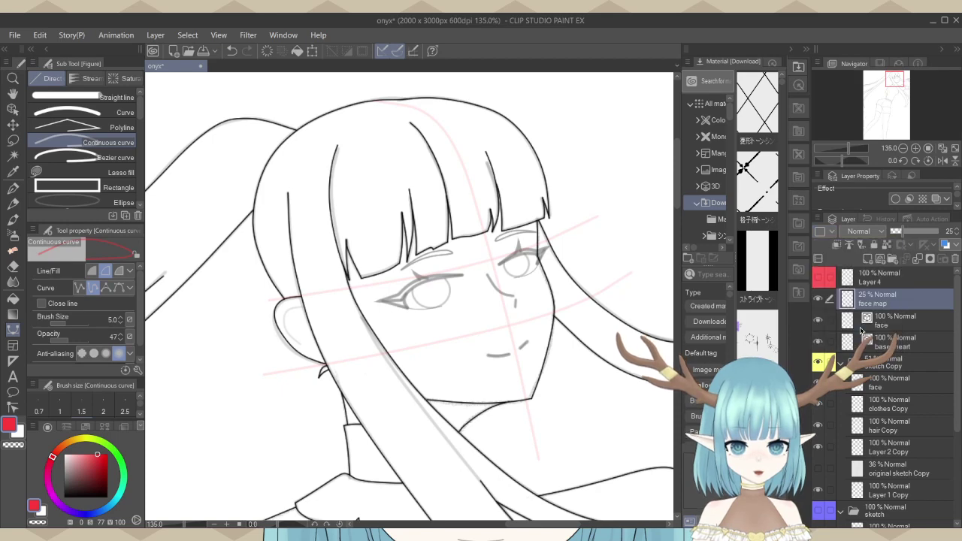
# Make the vector face layer active and set up the G-pen in black with Adjust by speed turned off.
pyautogui.click(902, 320)
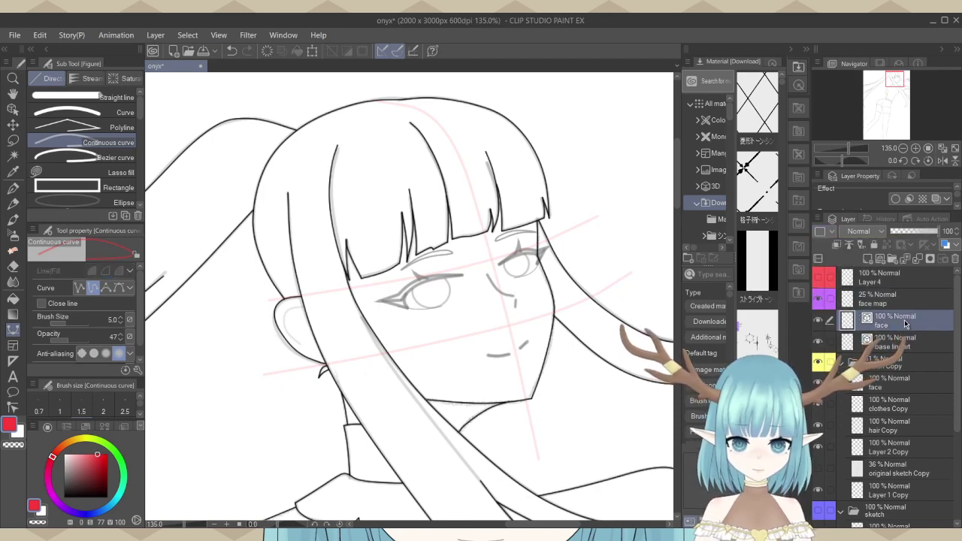
pyautogui.click(64, 497)
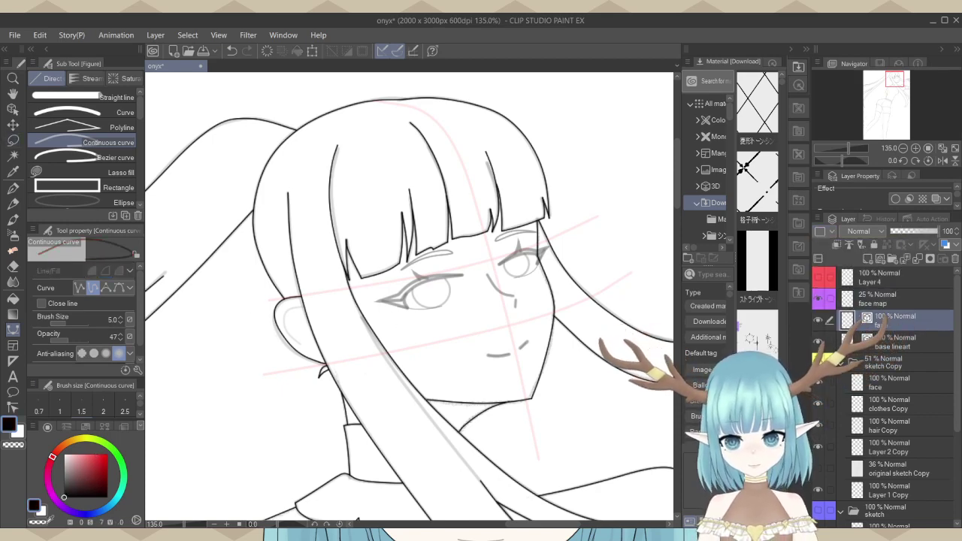
pyautogui.click(13, 187)
pyautogui.scroll(3, 423, 338)
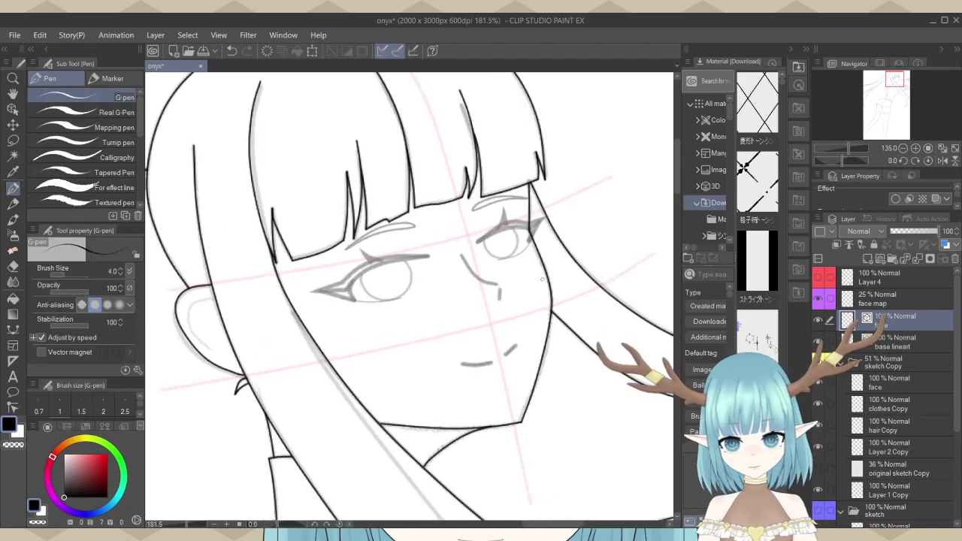
pyautogui.scroll(1, 468, 339)
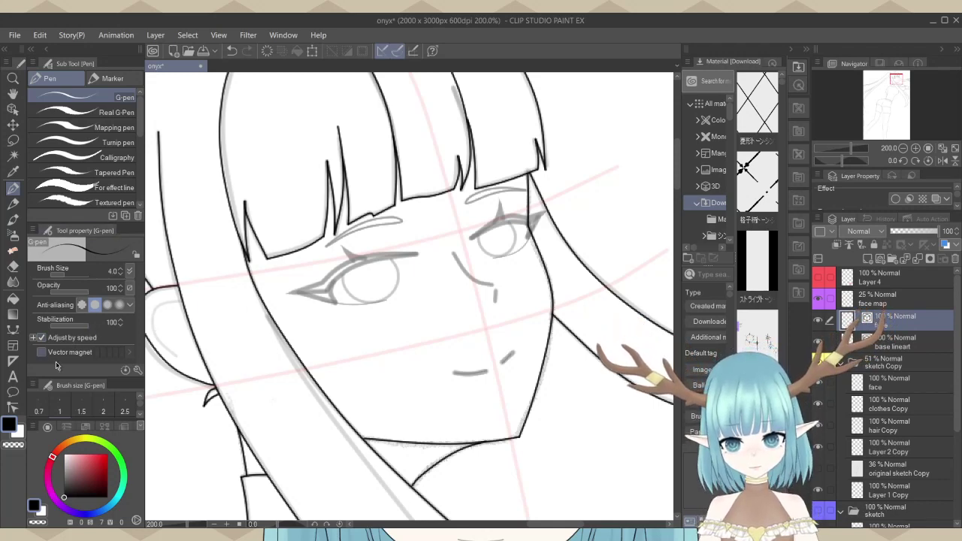
pyautogui.click(42, 338)
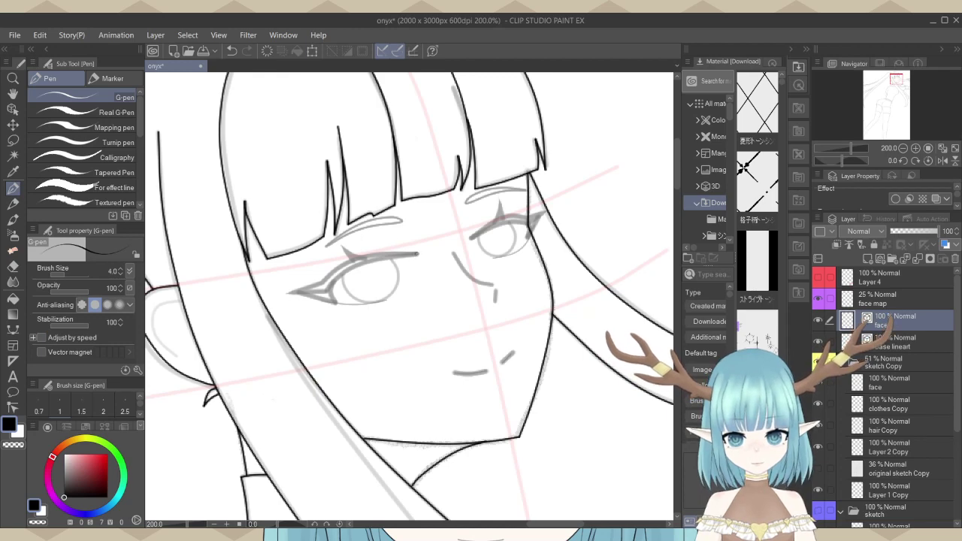
# Test a short lash stroke on the near eye, undo it, and set the G-pen brush size to 6.0.
pyautogui.moveTo(389, 258); pyautogui.dragTo(371, 263)
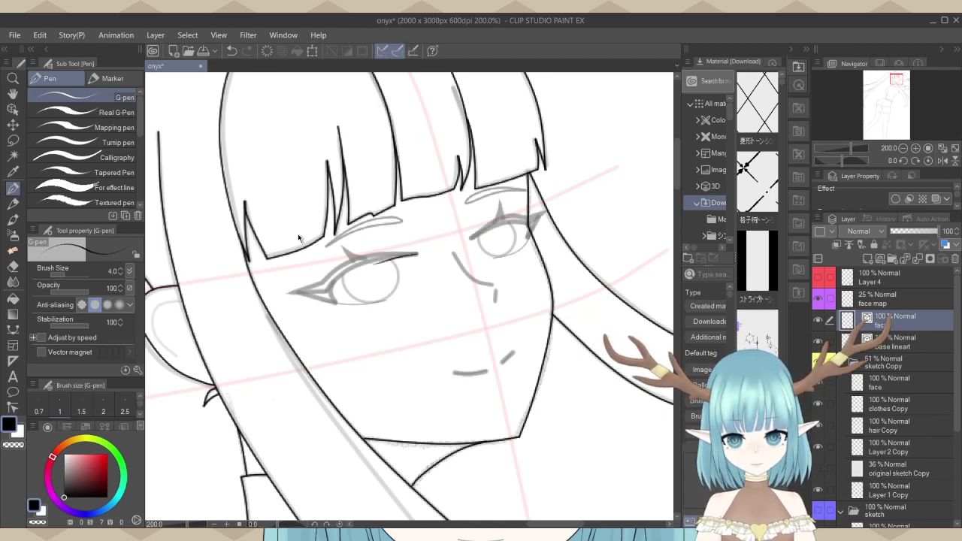
pyautogui.hotkey('ctrl', 'z')
pyautogui.press(']')
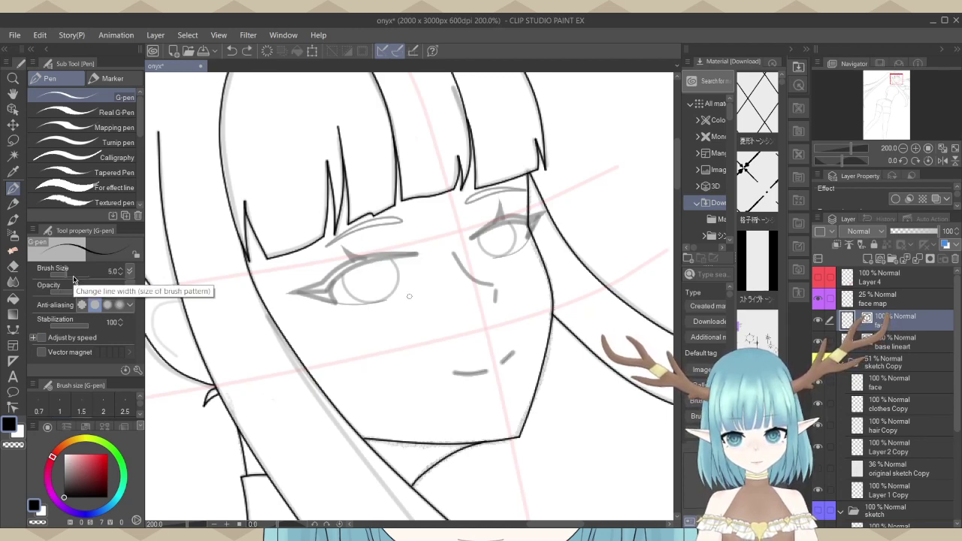
pyautogui.press(']')
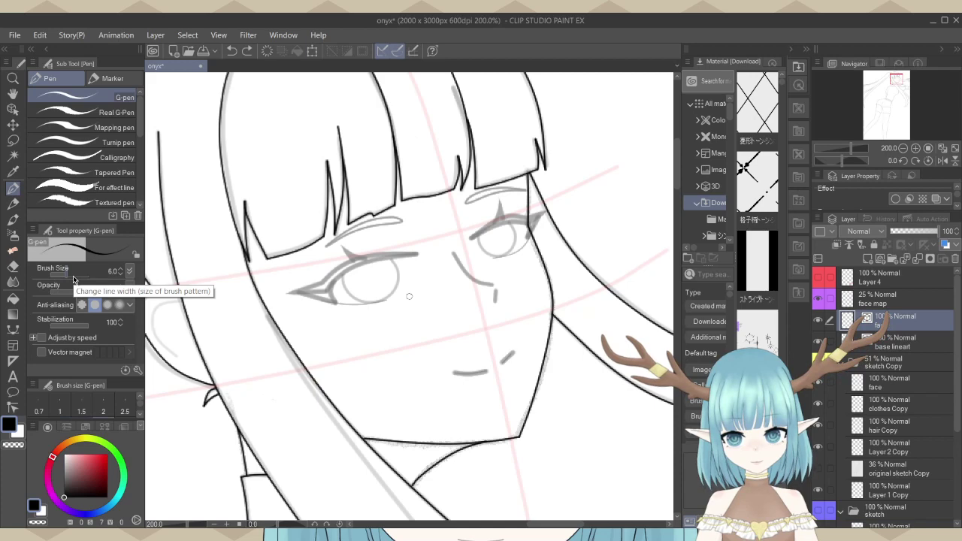
# Ink the near eye's upper lash line in one stroke from the outer wing tip to the inner corner.
pyautogui.click(846, 166)
pyautogui.moveTo(845, 167); pyautogui.dragTo(846, 167)
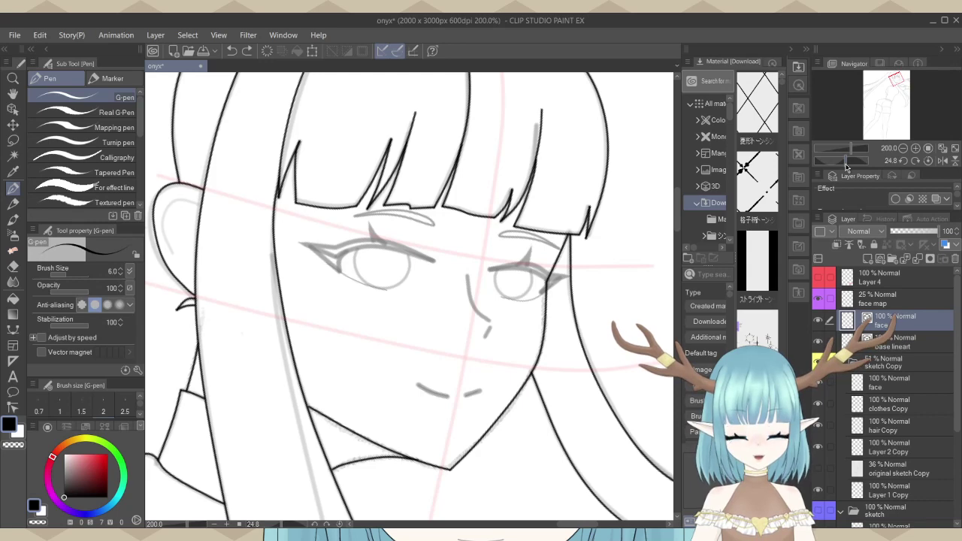
pyautogui.moveTo(845, 164); pyautogui.dragTo(843, 165)
pyautogui.scroll(3, 401, 293)
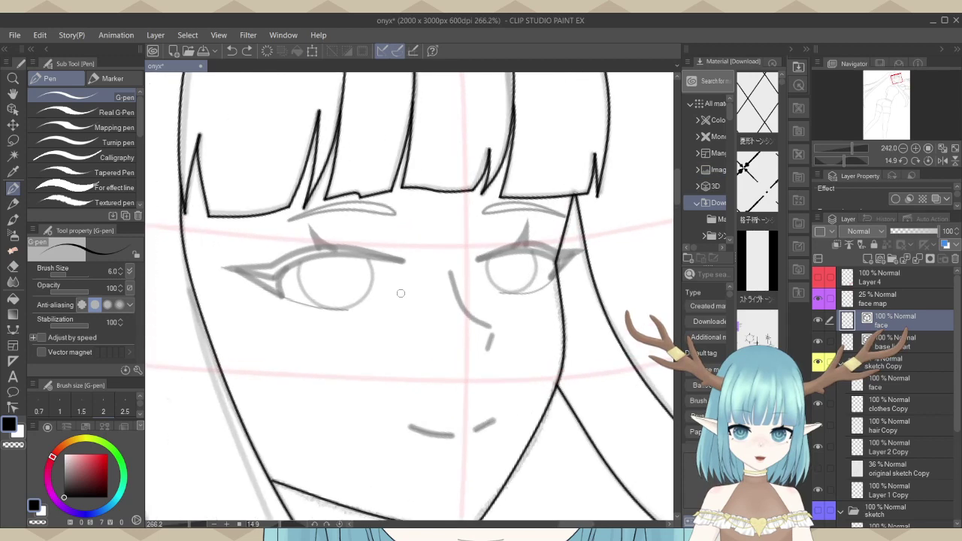
pyautogui.scroll(4, 261, 315)
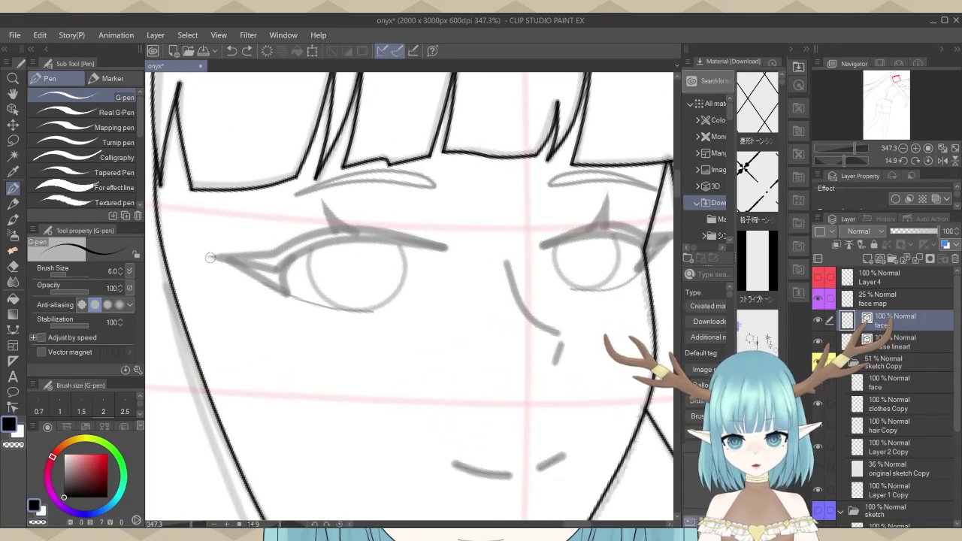
pyautogui.moveTo(210, 258)
pyautogui.mouseDown()
pyautogui.moveTo(340, 229)
pyautogui.moveTo(460, 254)
pyautogui.mouseUp()
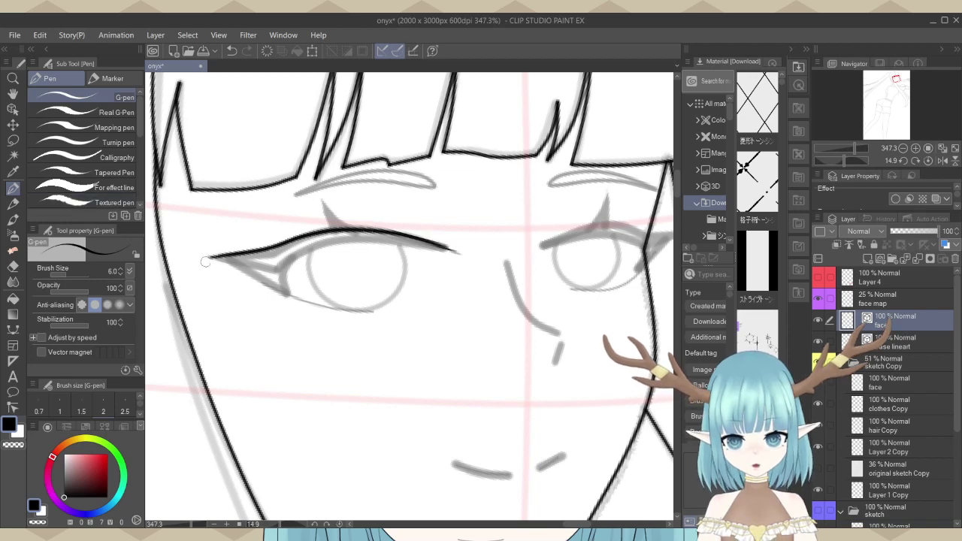
# Try the lower edge of the near eye's outer wing from its tip toward the lower lid, undoing each attempt.
pyautogui.moveTo(210, 259); pyautogui.dragTo(295, 299)
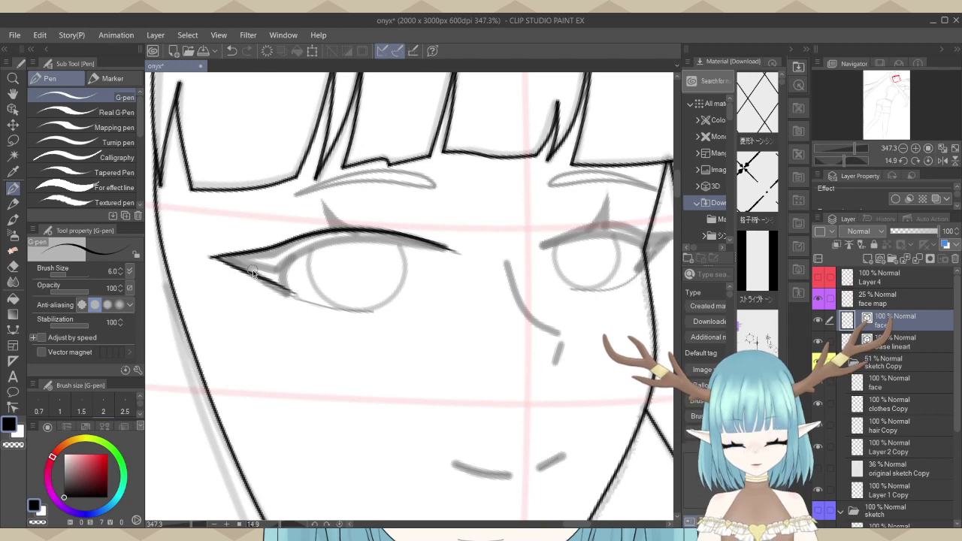
pyautogui.hotkey('ctrl', 'z')
pyautogui.scroll(2, 253, 275)
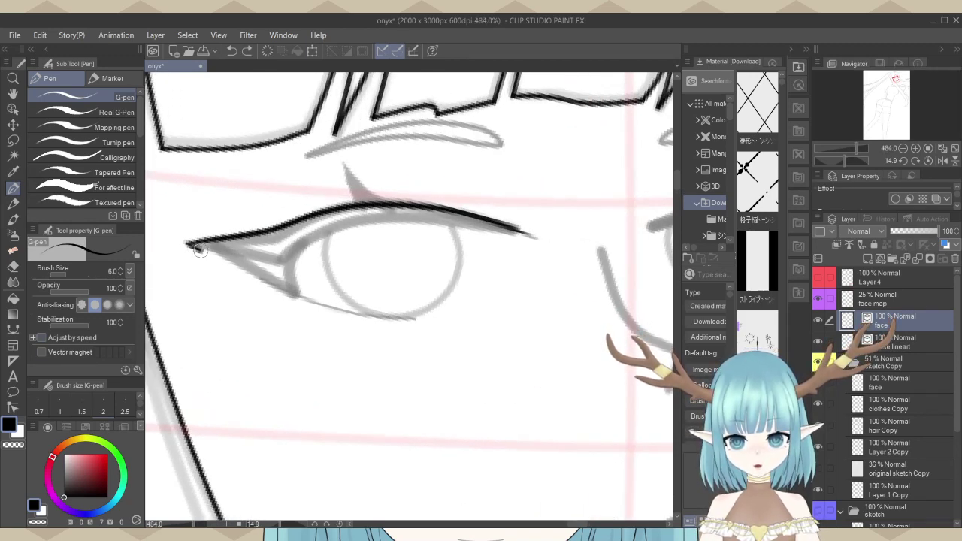
pyautogui.moveTo(188, 244); pyautogui.dragTo(288, 278)
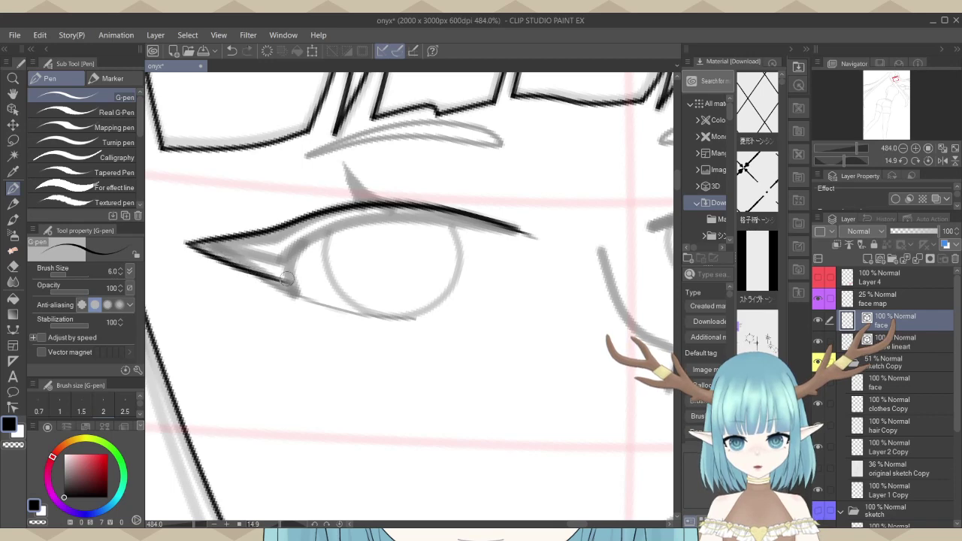
pyautogui.hotkey('ctrl', 'z')
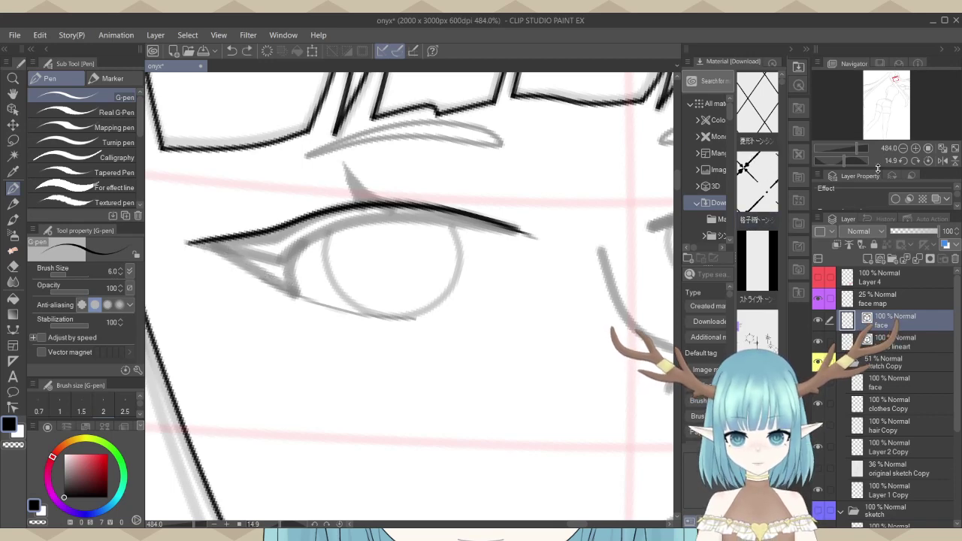
# Try the near eye's lower lid line in short and long strokes starting from the outer wing tip, undoing each one.
pyautogui.scroll(-1, 601, 200)
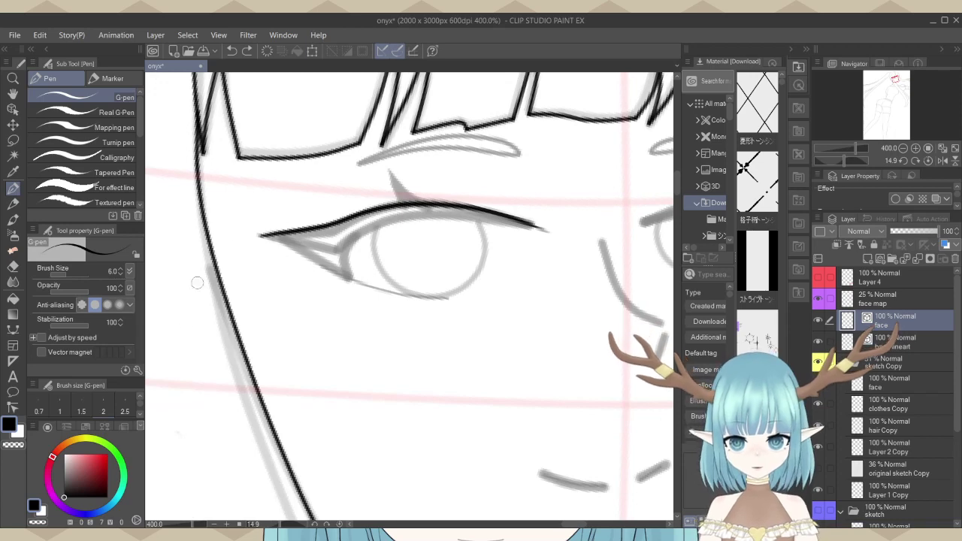
pyautogui.moveTo(259, 235); pyautogui.dragTo(314, 260)
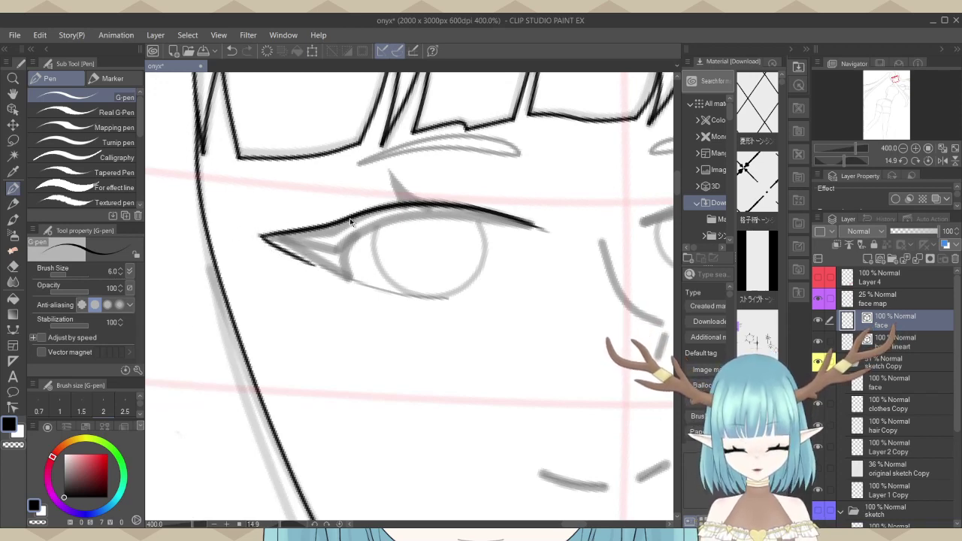
pyautogui.scroll(-3, 368, 213)
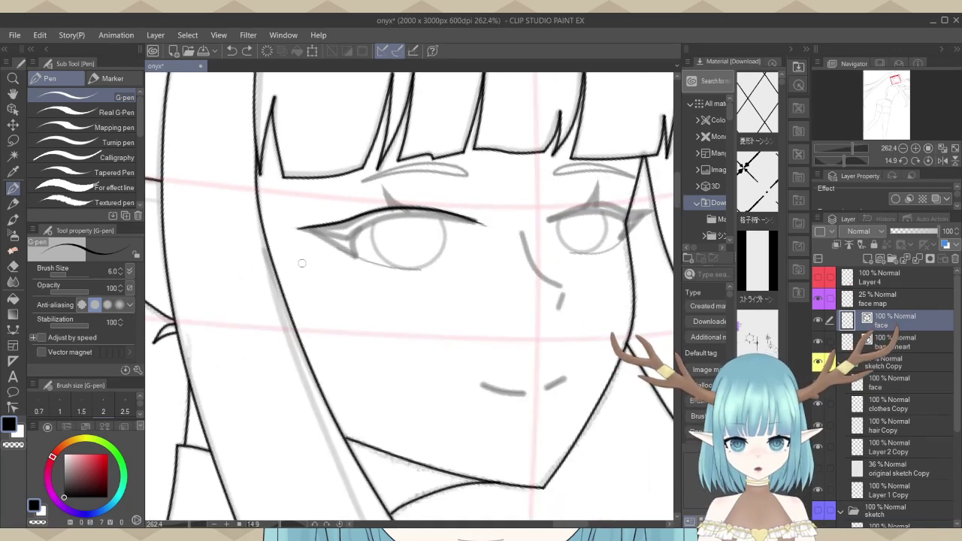
pyautogui.moveTo(299, 228)
pyautogui.mouseDown()
pyautogui.moveTo(385, 266)
pyautogui.moveTo(445, 275)
pyautogui.mouseUp()
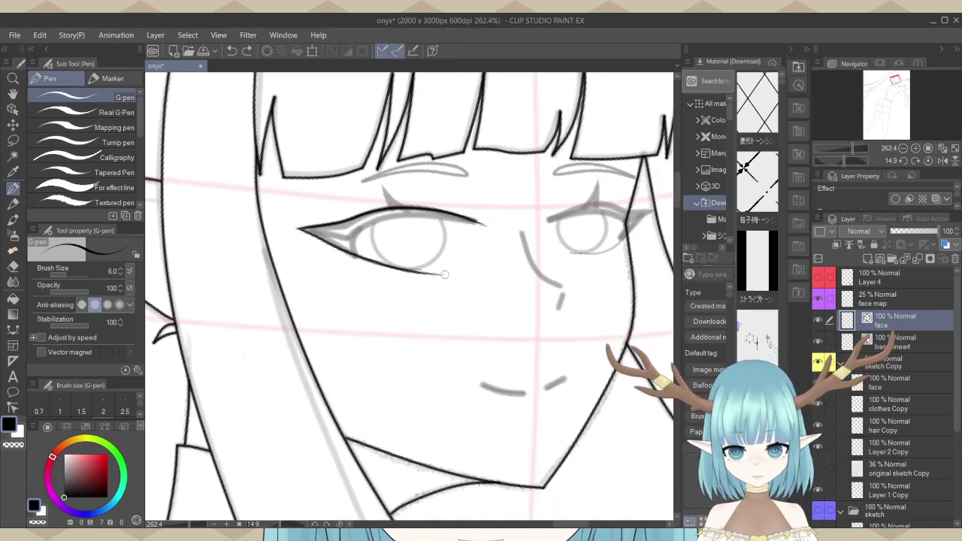
pyautogui.hotkey('ctrl', 'z')
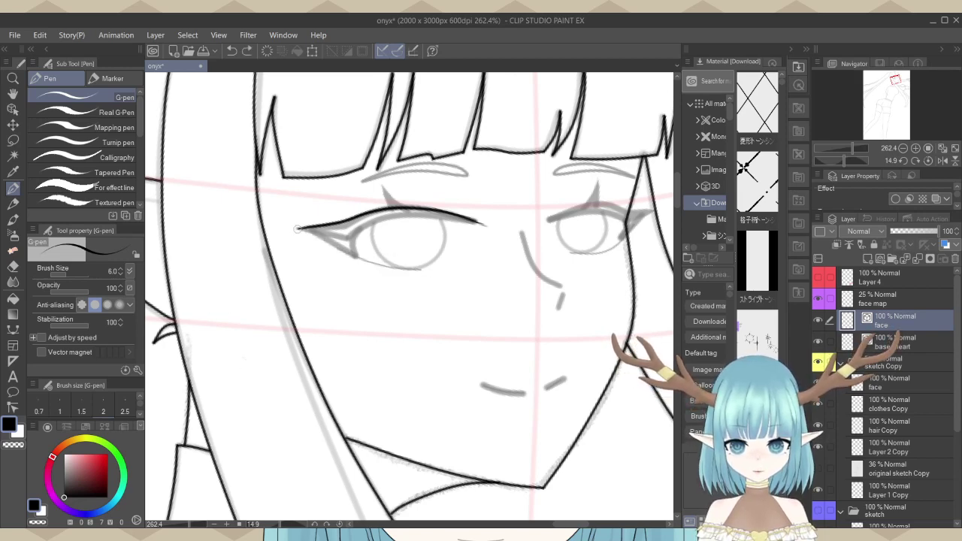
pyautogui.moveTo(298, 230); pyautogui.dragTo(350, 251)
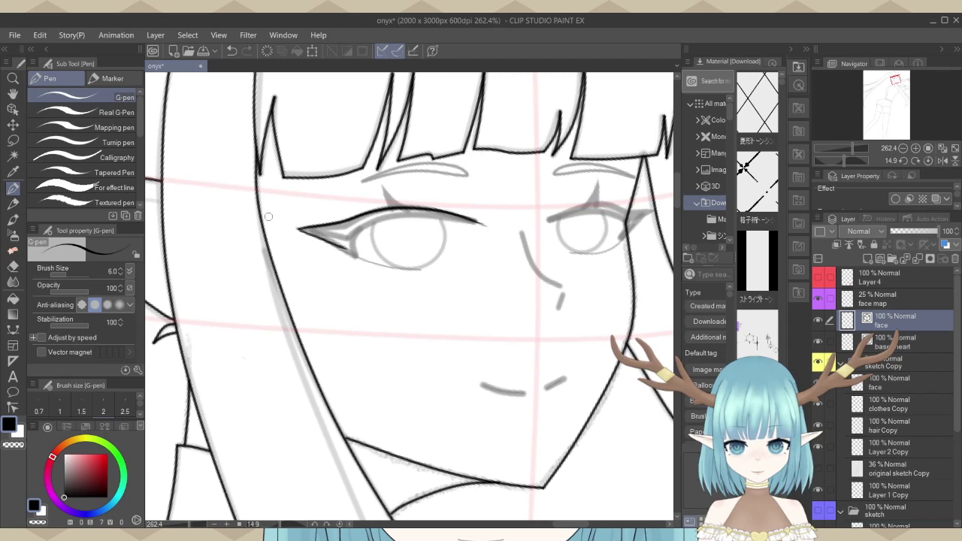
pyautogui.hotkey('ctrl', 'z')
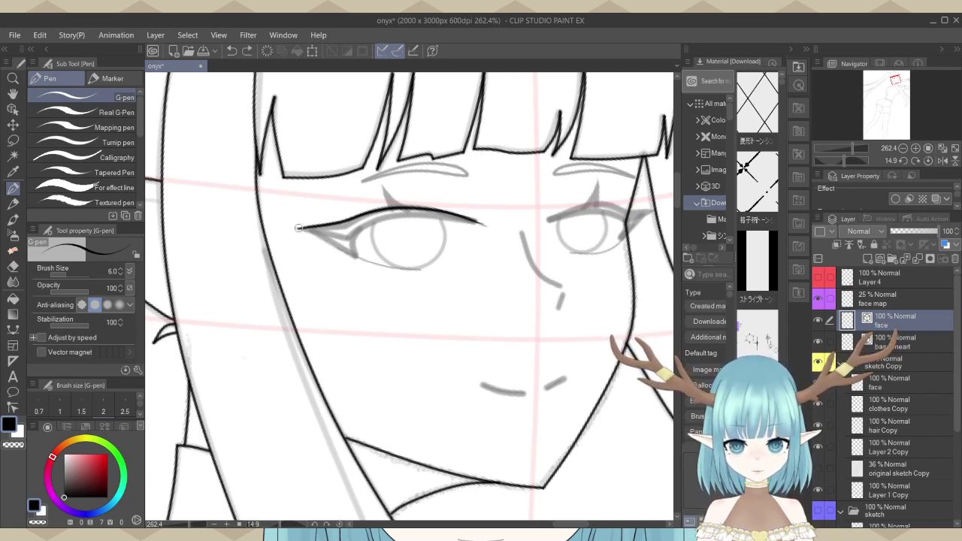
pyautogui.moveTo(298, 228); pyautogui.dragTo(387, 257)
pyautogui.hotkey('ctrl', 'z')
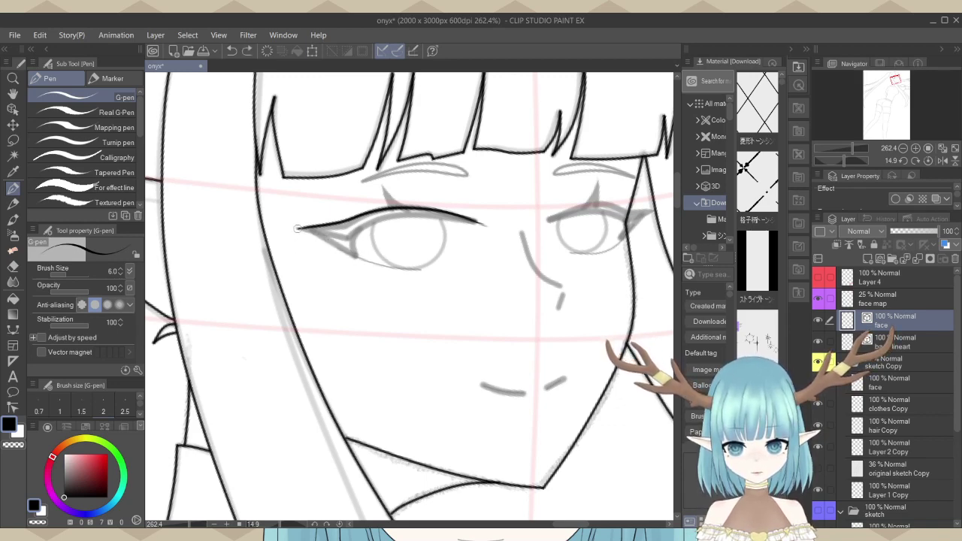
# Ink the near eye's lower lid line in one stroke from the outer wing tip to below the iris.
pyautogui.moveTo(297, 229)
pyautogui.mouseDown()
pyautogui.moveTo(352, 260)
pyautogui.moveTo(436, 271)
pyautogui.mouseUp()
pyautogui.scroll(5, 345, 240)
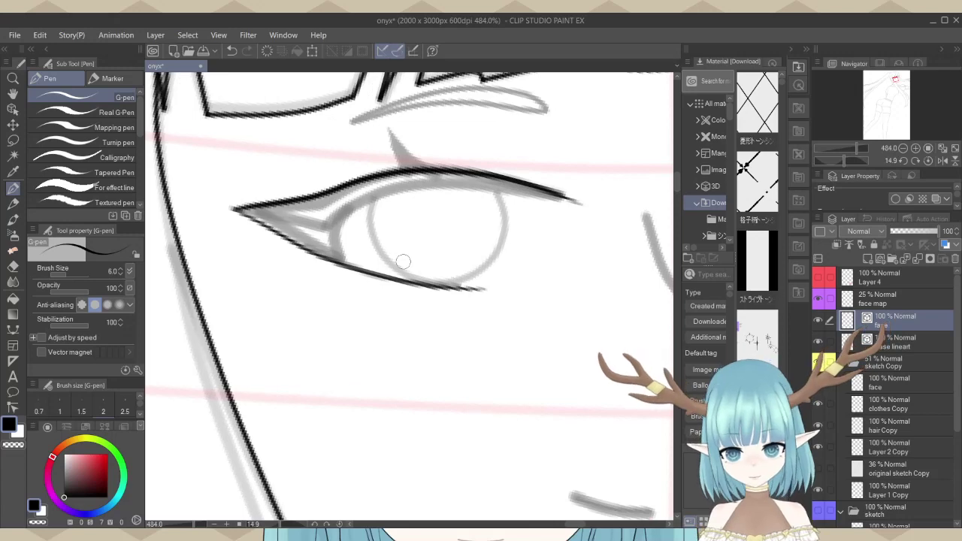
pyautogui.scroll(2, 403, 261)
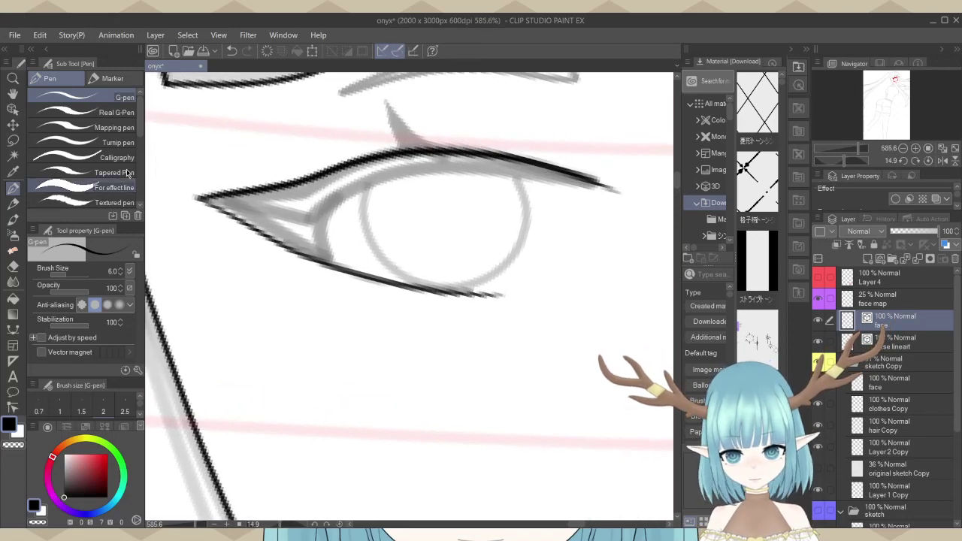
# Select the near eye's lower lid line with the Object tool and edit its control points at the outer wing tip.
pyautogui.press('o')
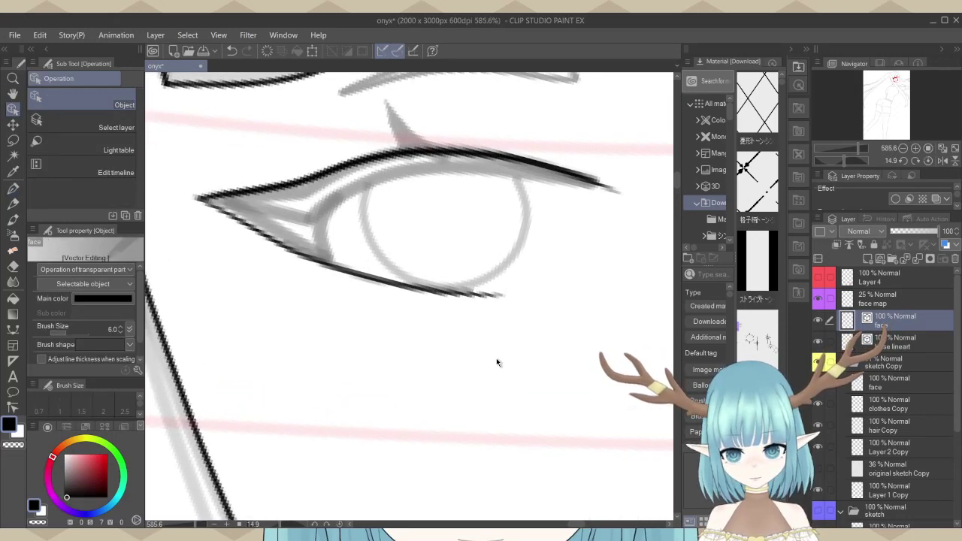
pyautogui.scroll(-3, 496, 357)
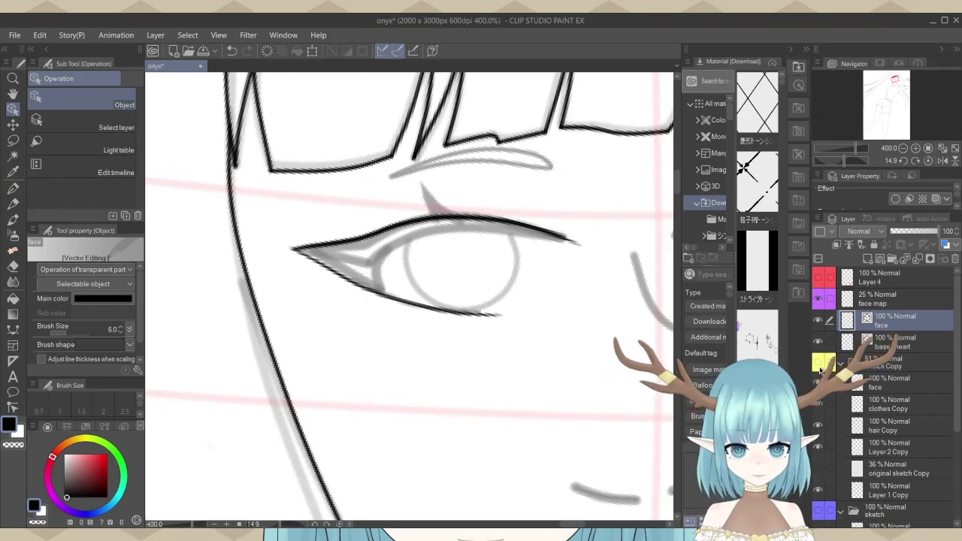
pyautogui.click(820, 366)
pyautogui.scroll(2, 432, 347)
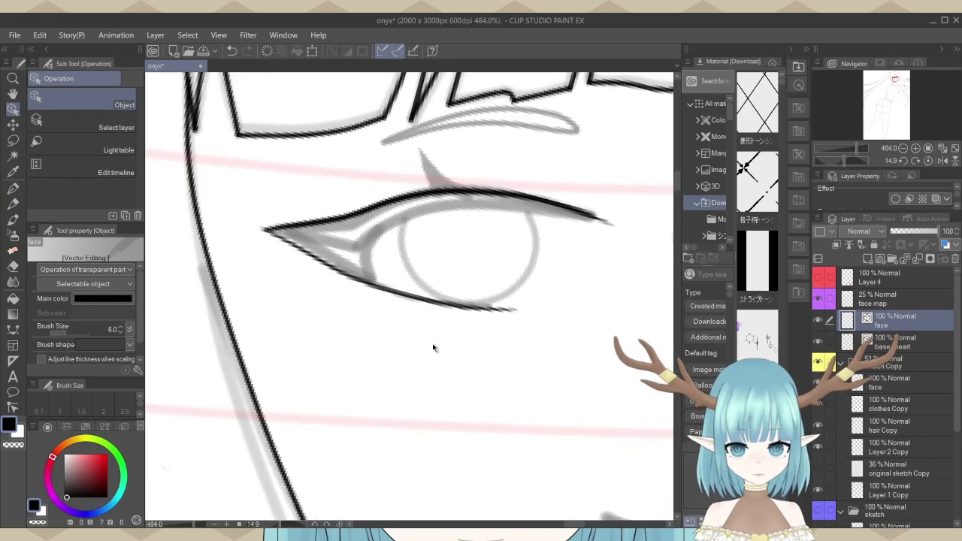
pyautogui.click(255, 226)
pyautogui.scroll(2, 255, 223)
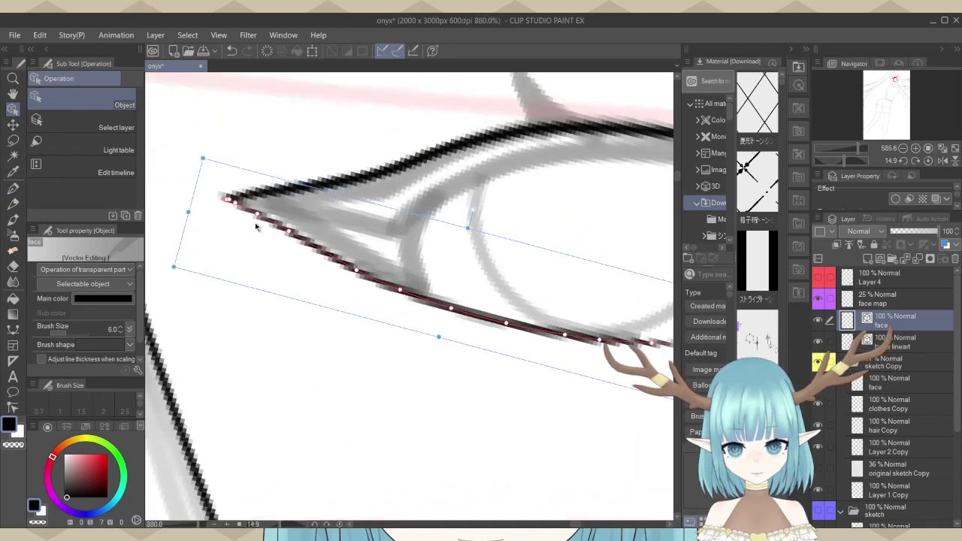
pyautogui.scroll(5, 210, 253)
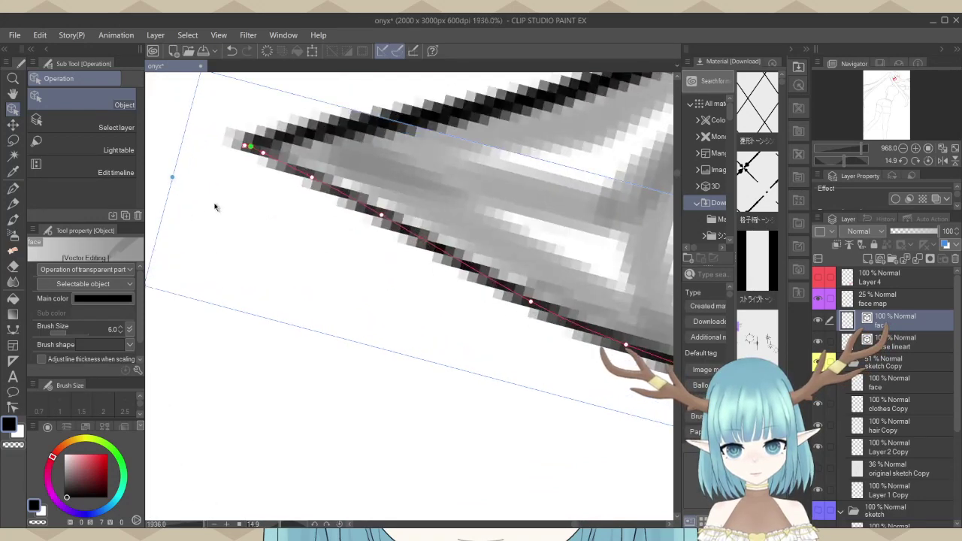
pyautogui.scroll(-5, 224, 359)
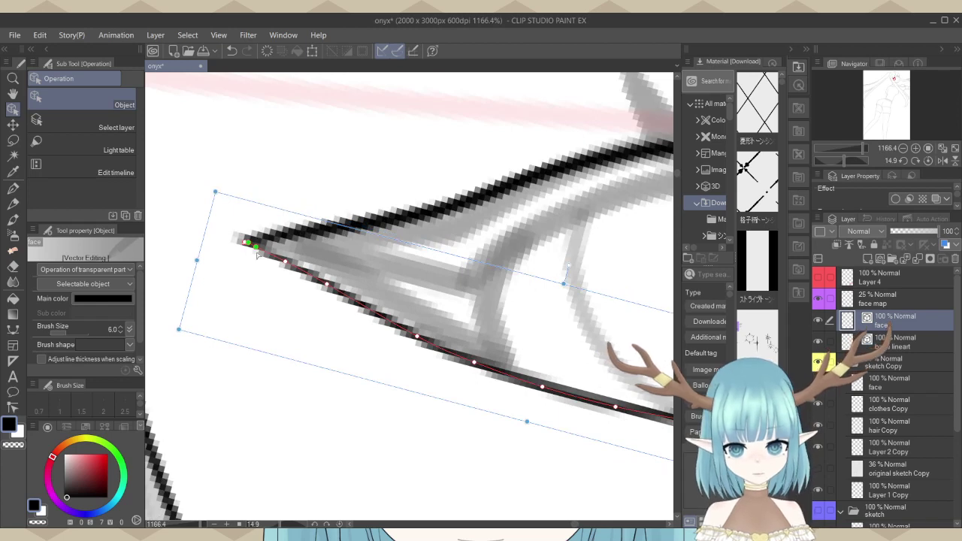
pyautogui.rightClick(256, 247)
pyautogui.click(291, 272)
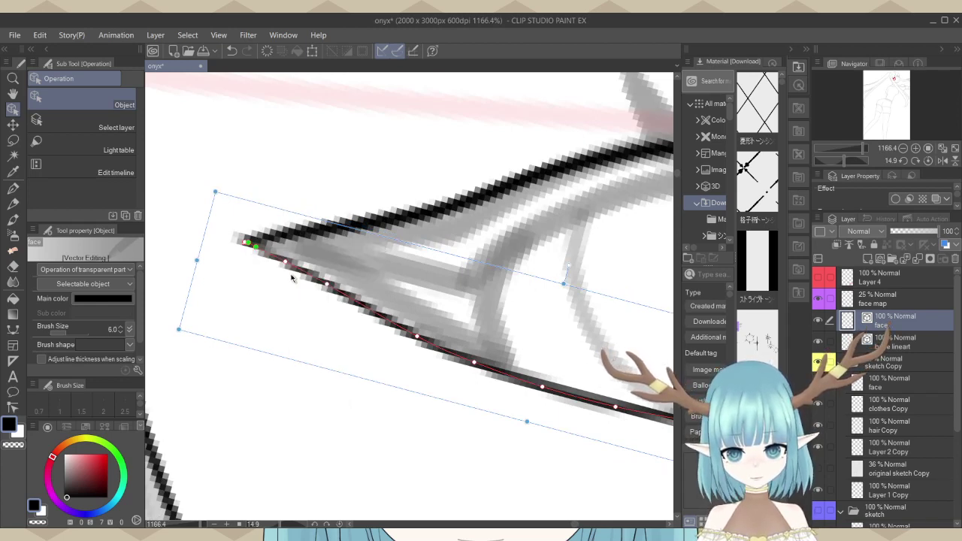
pyautogui.click(281, 263)
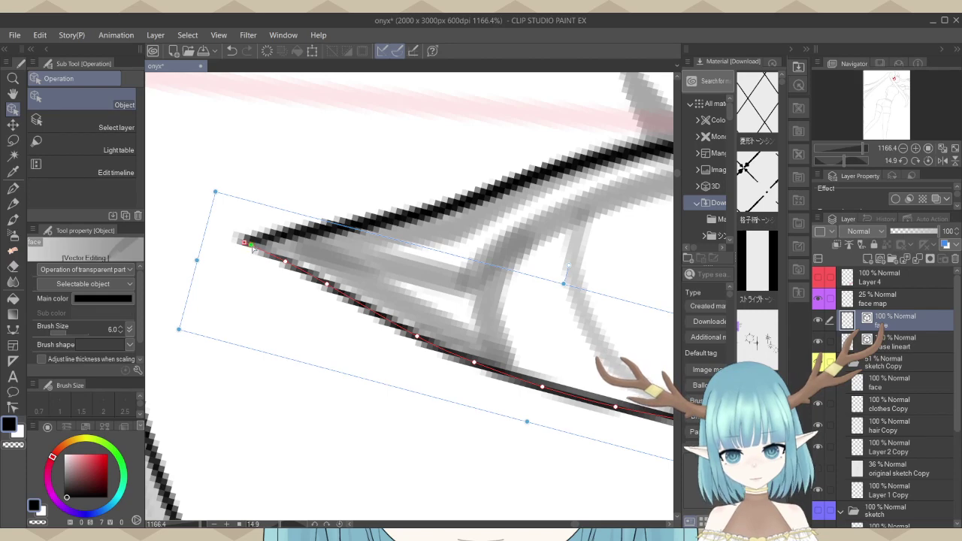
pyautogui.click(371, 295)
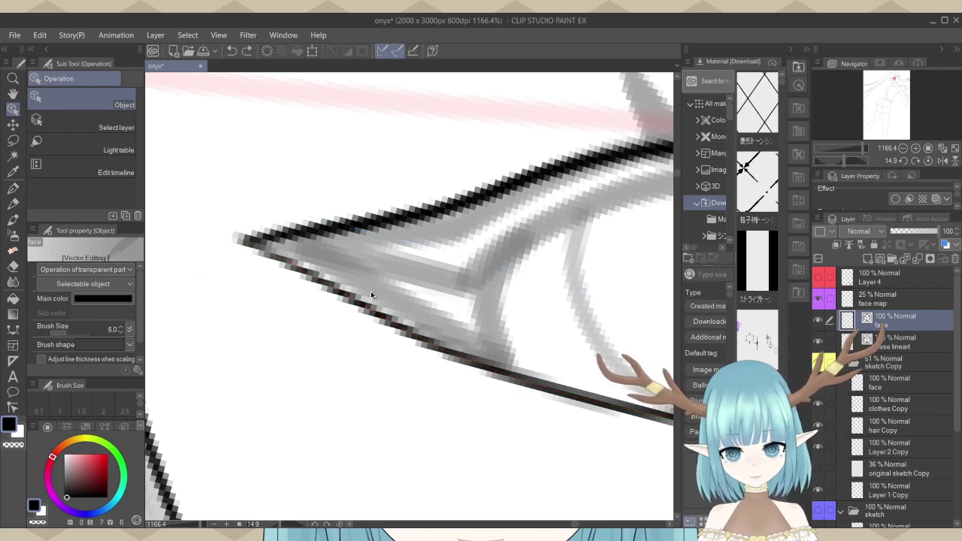
# Delete the near eye's lower lid line and undo the deletion.
pyautogui.click(301, 278)
pyautogui.press('Delete')
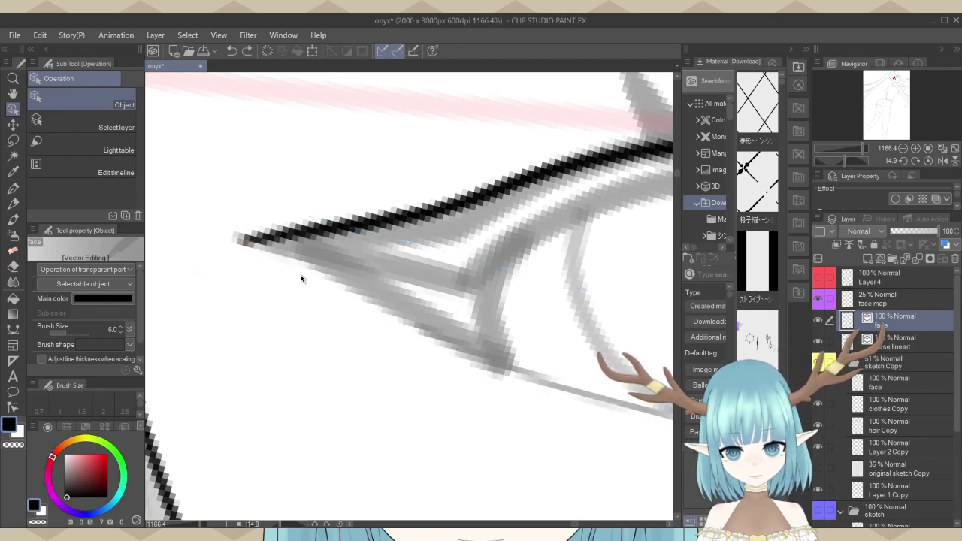
pyautogui.hotkey('ctrl', 'z')
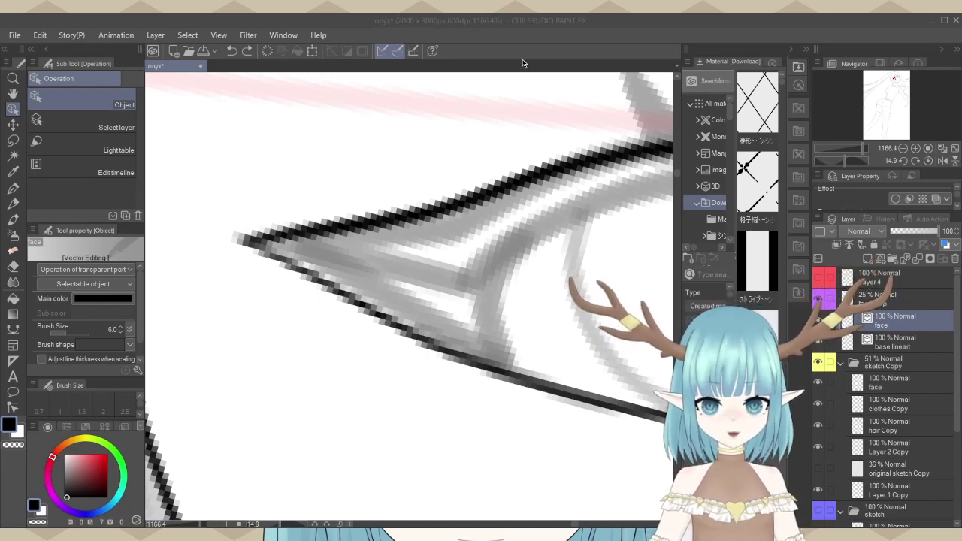
pyautogui.scroll(-3, 473, 252)
pyautogui.scroll(-5, 314, 319)
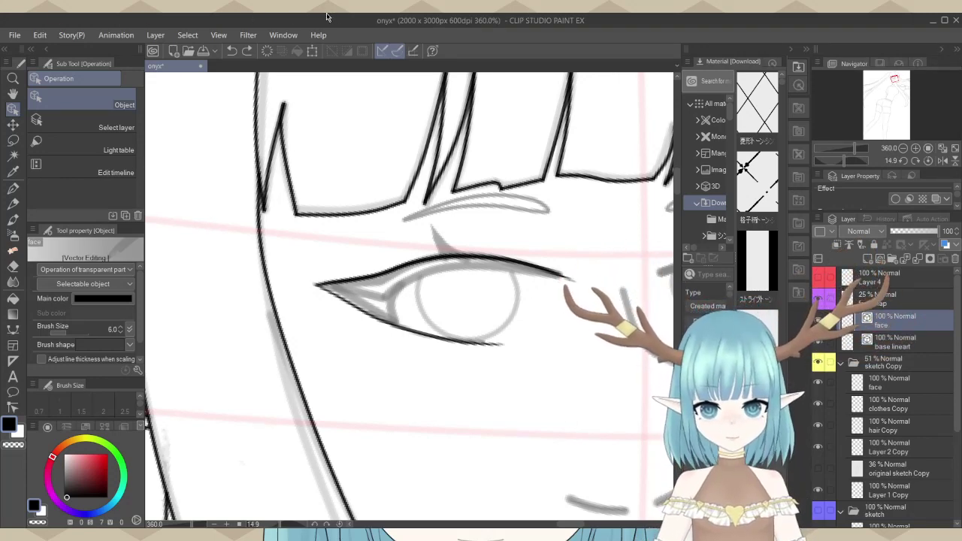
pyautogui.scroll(-1, 365, 284)
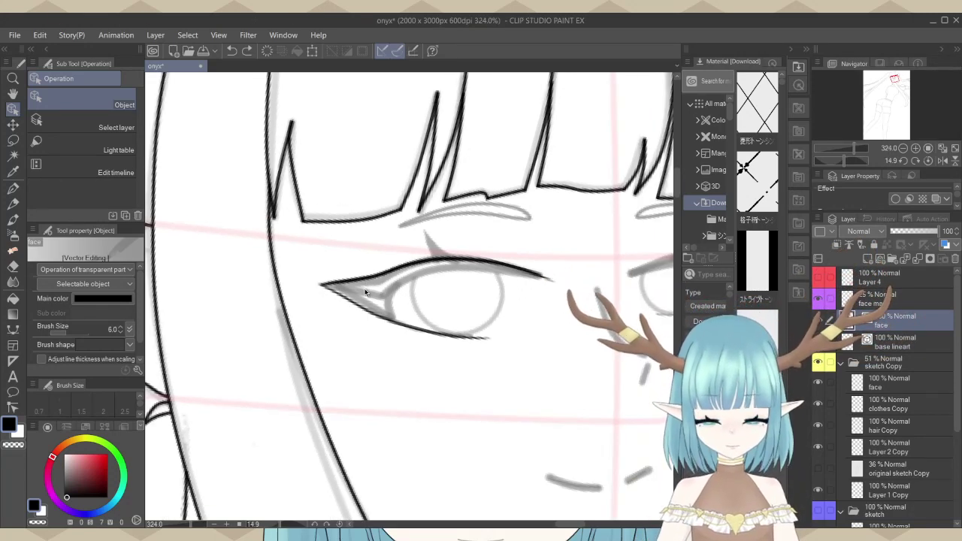
pyautogui.scroll(2, 387, 320)
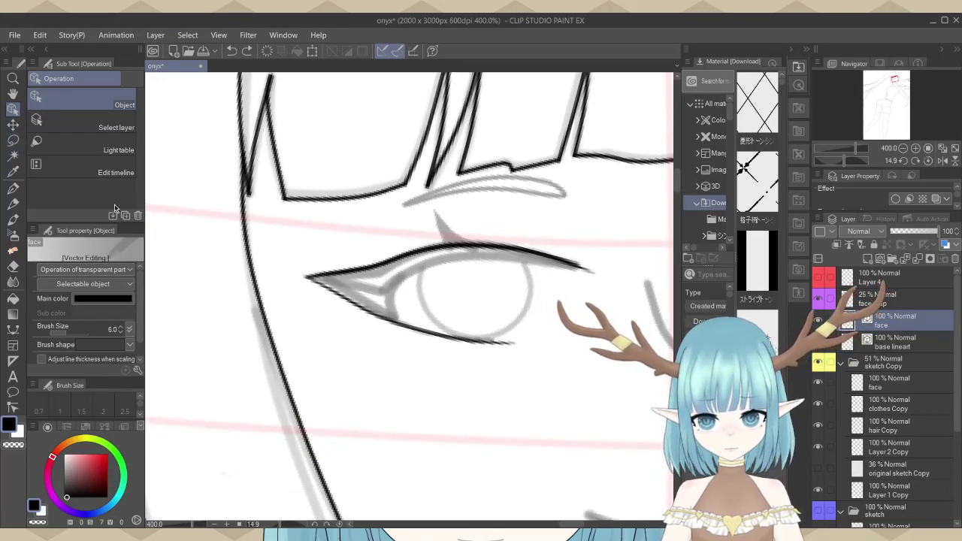
pyautogui.click(13, 187)
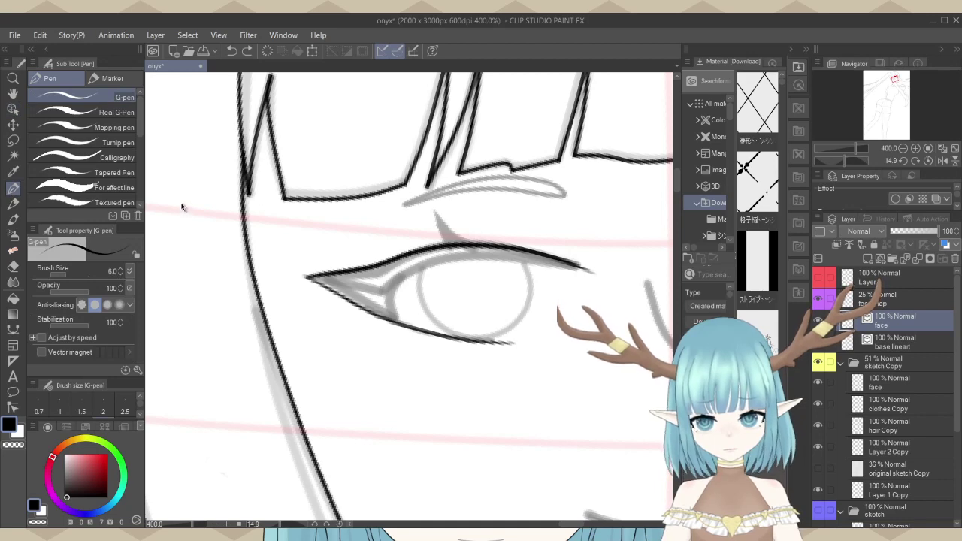
pyautogui.scroll(-2, 272, 237)
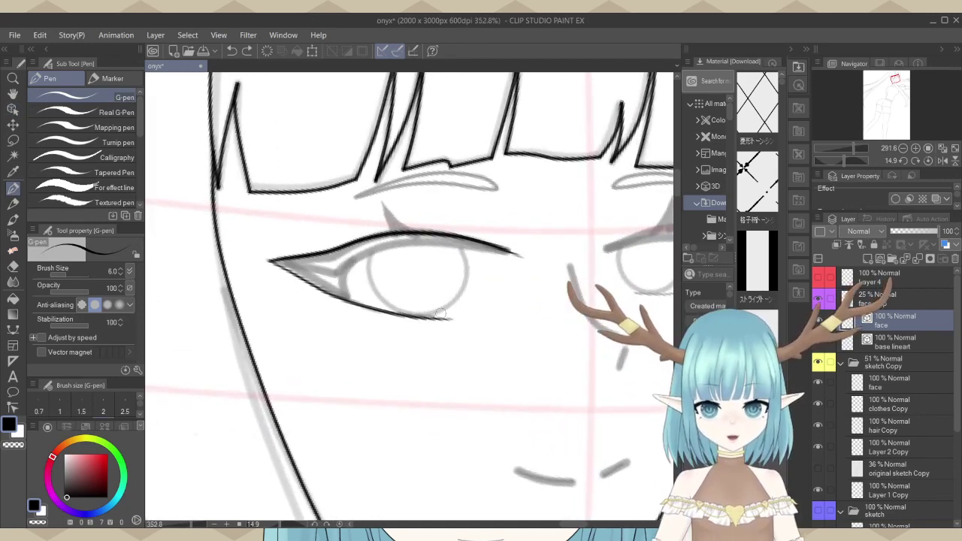
# Select the near eye's upper lash line with the Object tool and adjust the control points near its inner corner.
pyautogui.press('o')
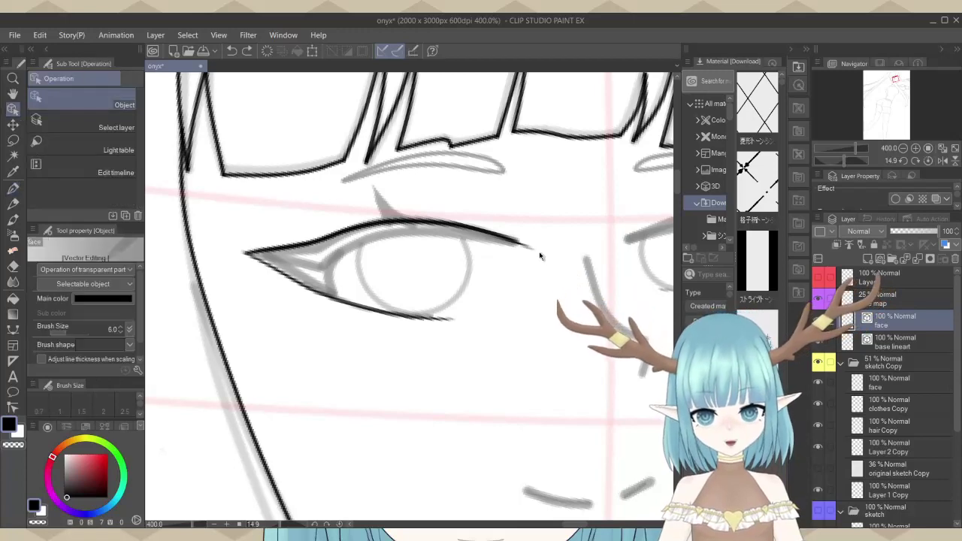
pyautogui.click(515, 252)
pyautogui.scroll(4, 524, 262)
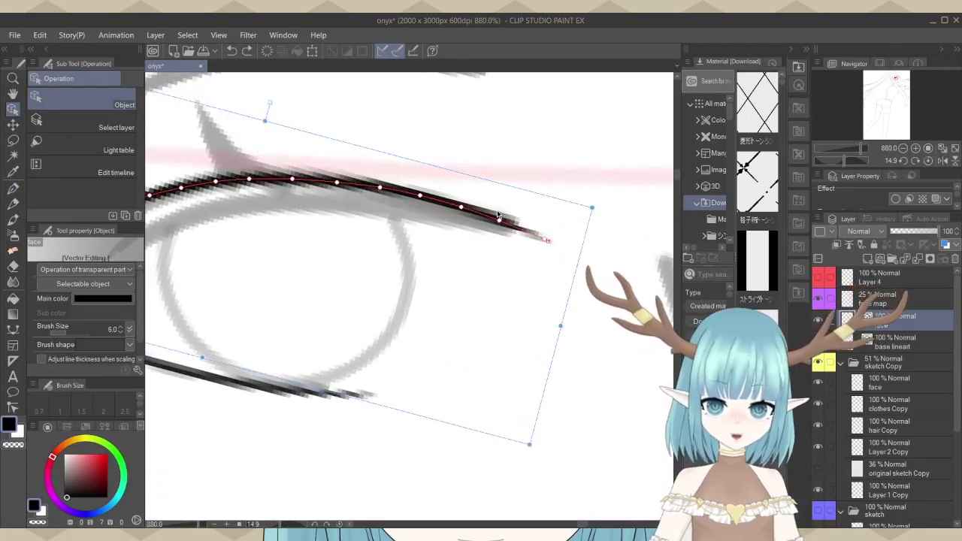
pyautogui.scroll(2, 499, 221)
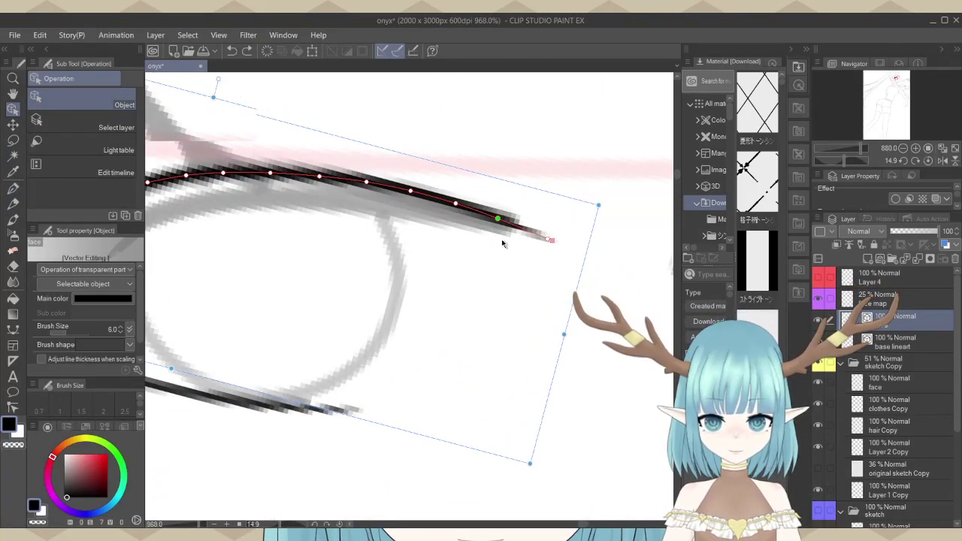
pyautogui.rightClick(497, 217)
pyautogui.click(535, 232)
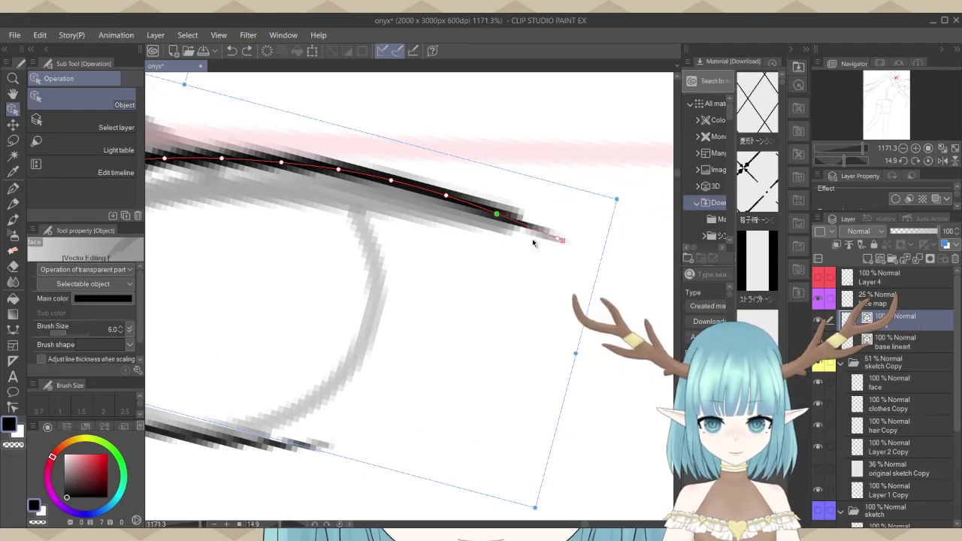
pyautogui.click(534, 242)
pyautogui.click(529, 235)
# Shorten the upper lash line's thin inner tip by pulling its end control point back, and deselect the line.
pyautogui.scroll(4, 519, 241)
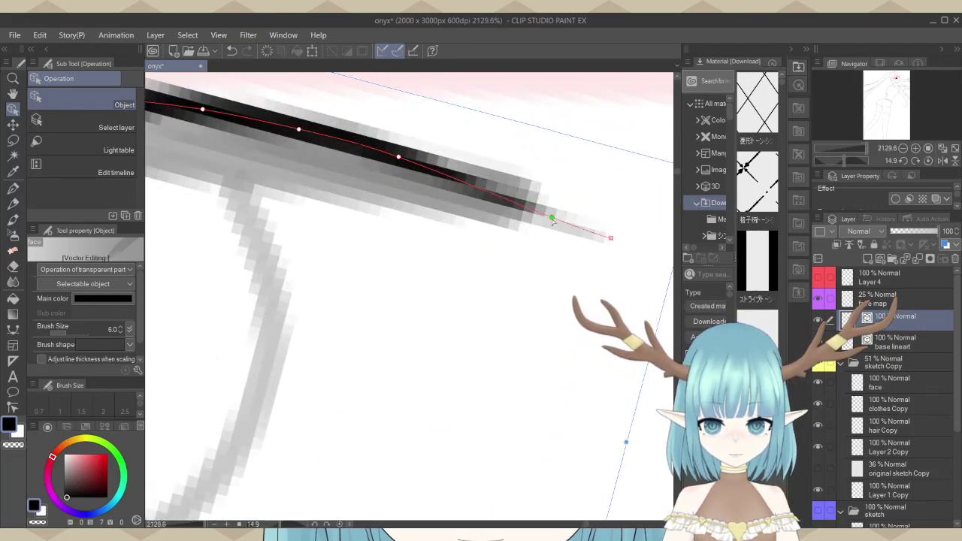
pyautogui.moveTo(610, 238); pyautogui.dragTo(571, 223)
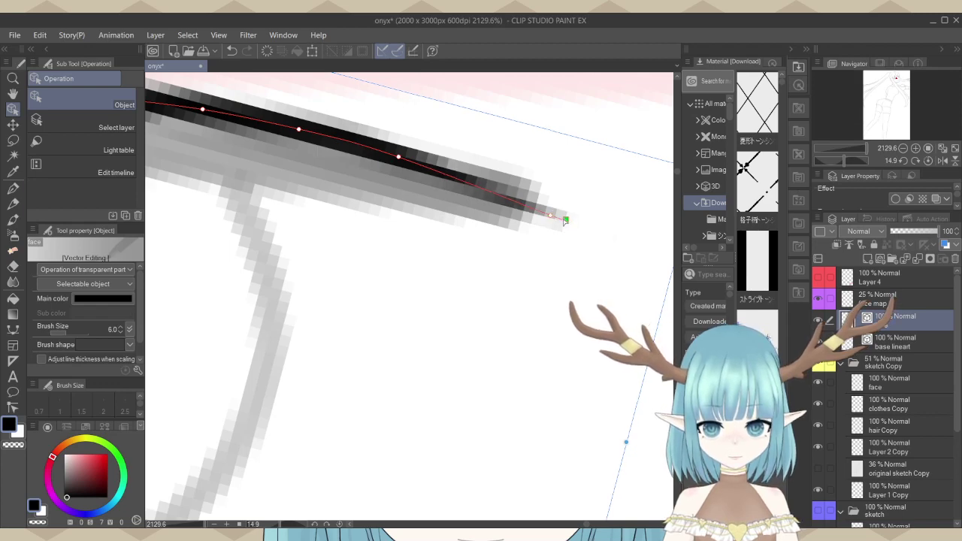
pyautogui.scroll(-2, 391, 263)
pyautogui.scroll(-5, 486, 246)
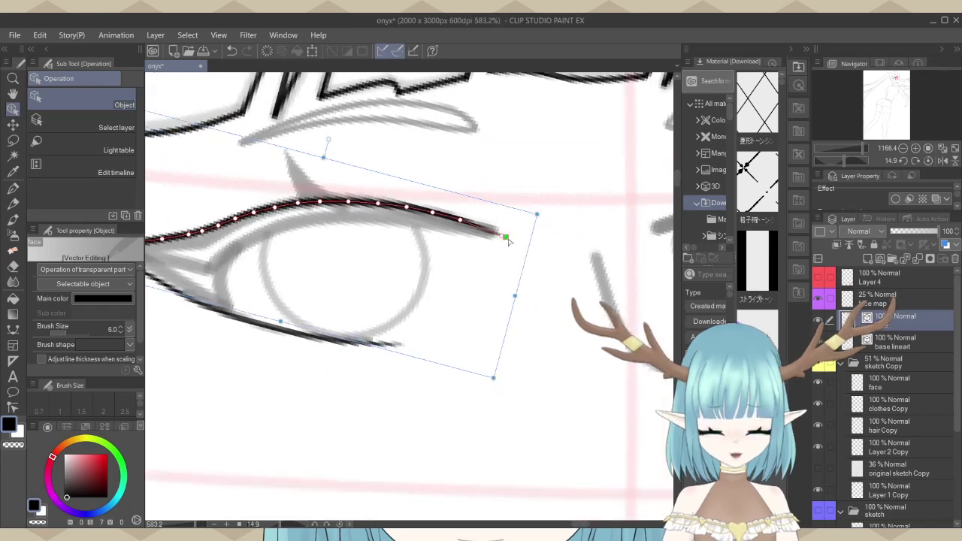
pyautogui.scroll(-2, 417, 258)
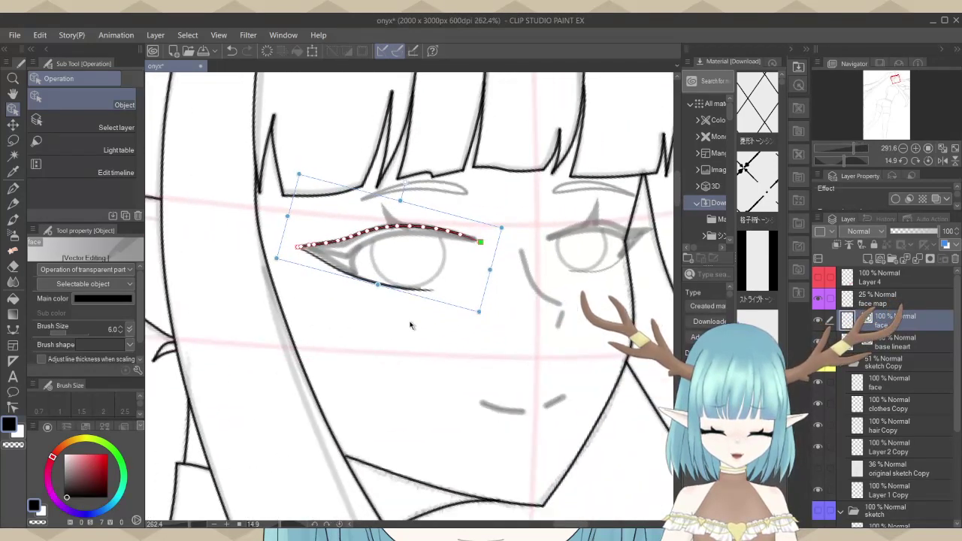
pyautogui.click(408, 322)
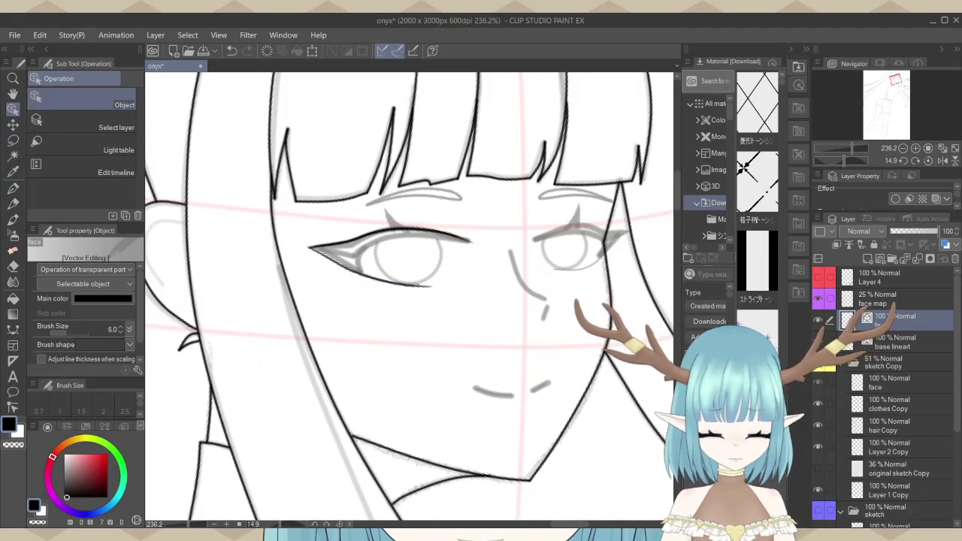
# Toggle the sketch Copy folder's visibility to check the eye lines, lower its opacity to 23%, and switch to the G-pen.
pyautogui.click(818, 362)
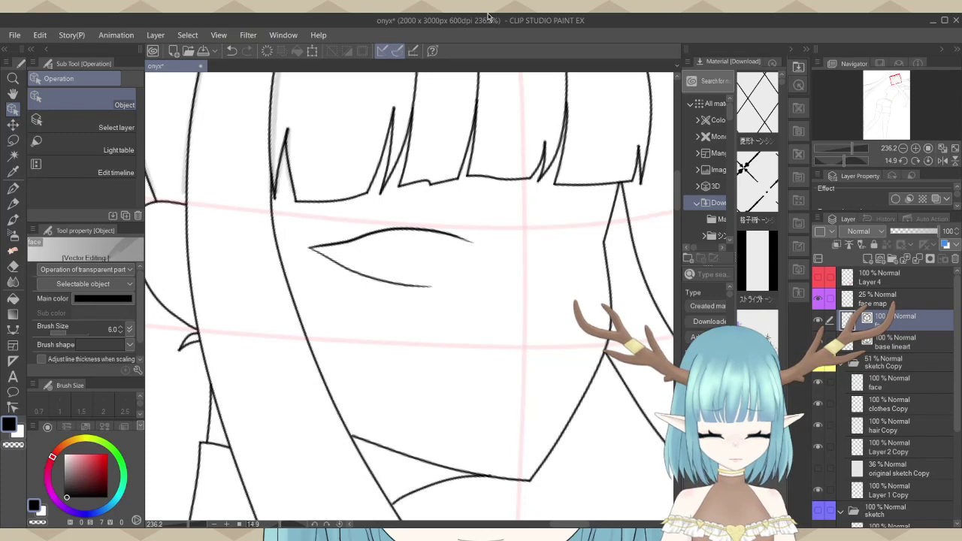
pyautogui.click(818, 362)
pyautogui.scroll(2, 357, 272)
pyautogui.scroll(2, 358, 272)
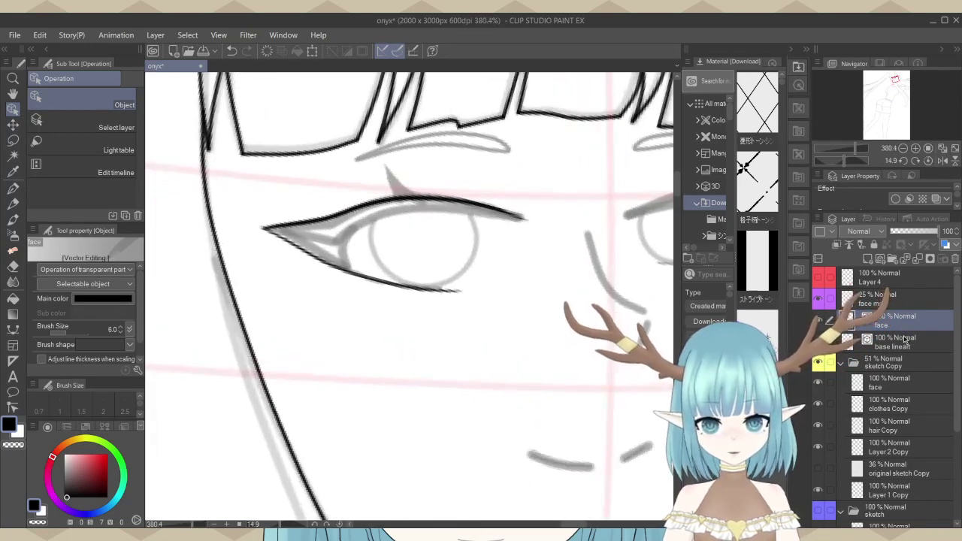
pyautogui.click(887, 363)
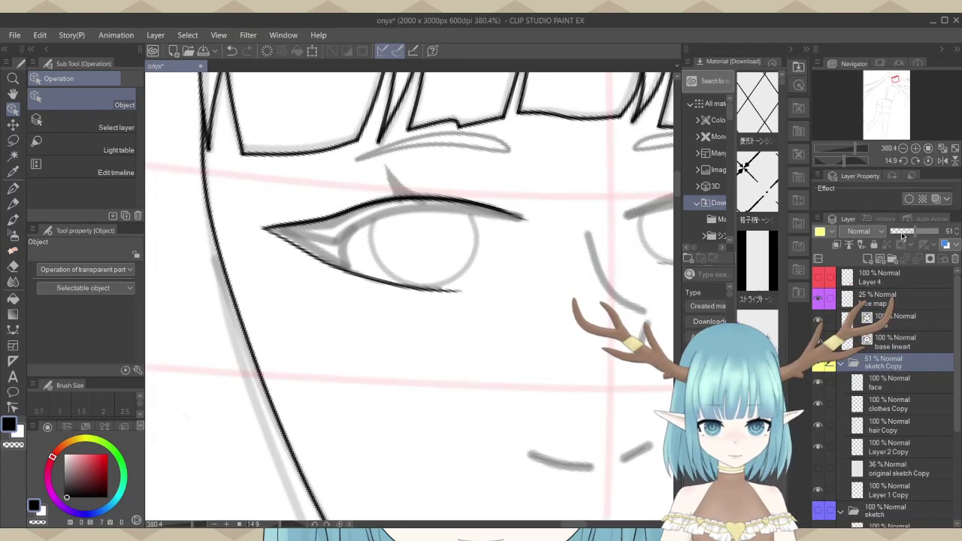
pyautogui.moveTo(921, 230); pyautogui.dragTo(901, 230)
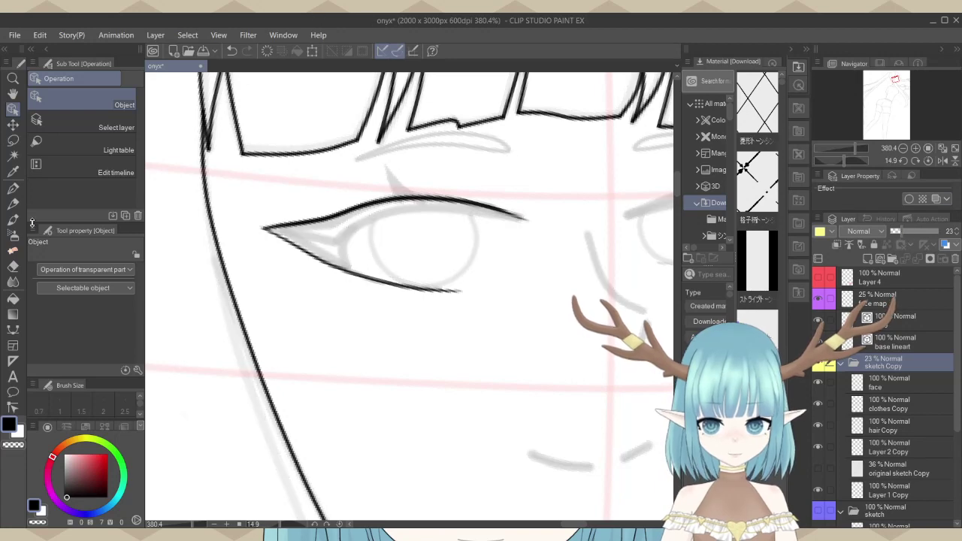
pyautogui.press('p')
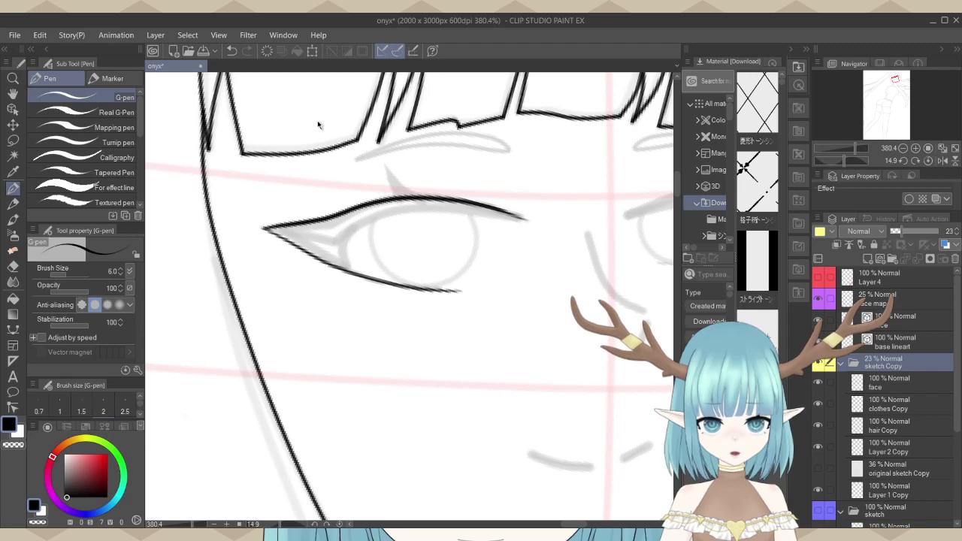
# Preview the drawing's timelapse in the Export timelapse dialog and cancel without exporting.
pyautogui.click(14, 35)
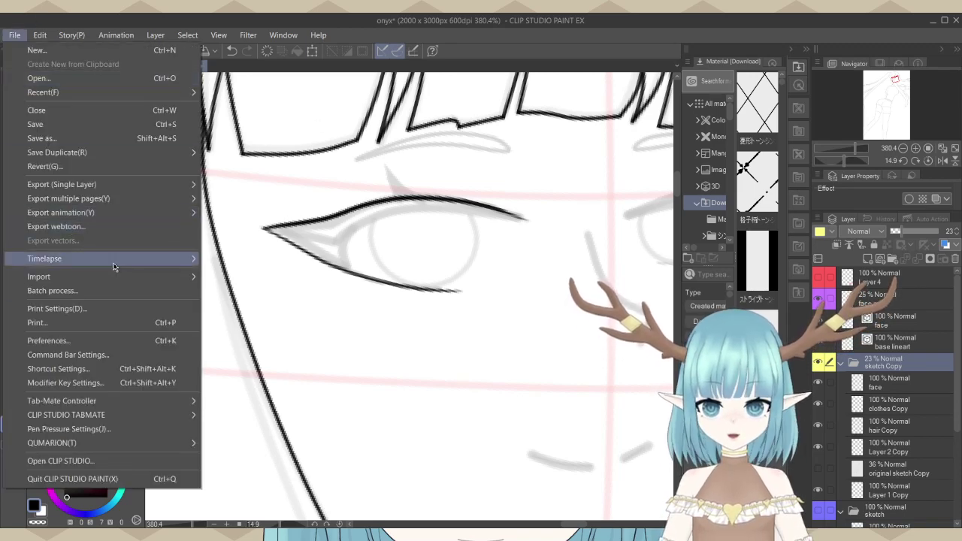
pyautogui.moveTo(151, 258)
pyautogui.click(227, 275)
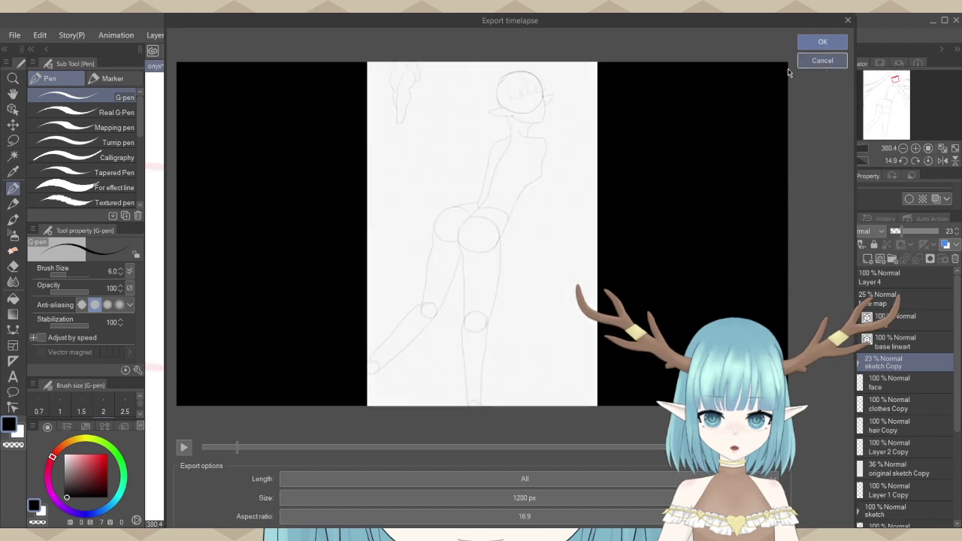
pyautogui.click(822, 60)
# Check the face layer's visibility, lock the base lineart layer, and make the face vector layer active.
pyautogui.scroll(-3, 395, 268)
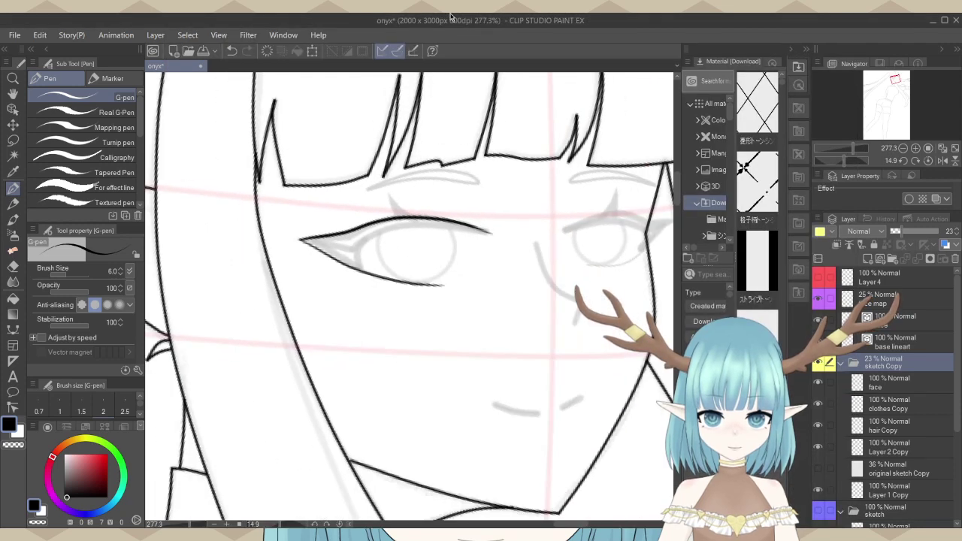
pyautogui.scroll(3, 371, 257)
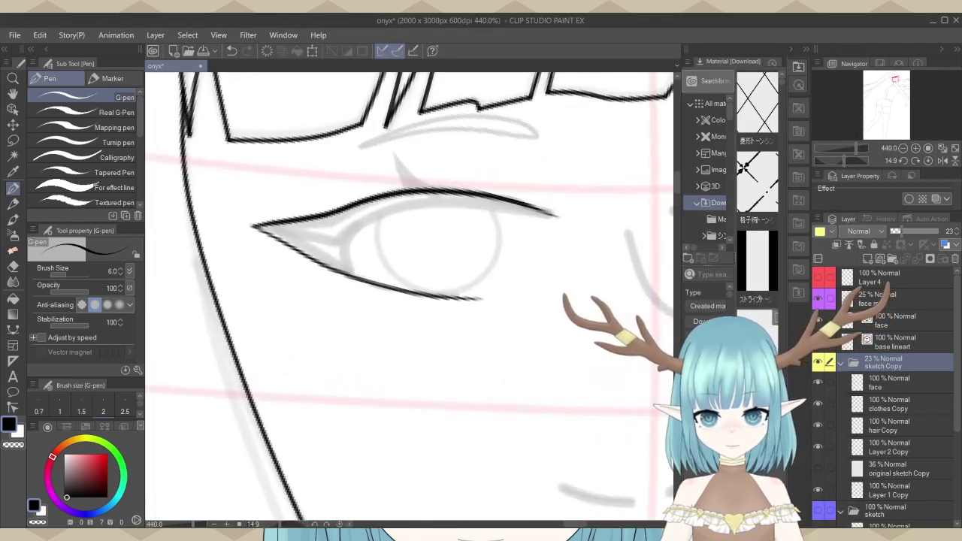
pyautogui.click(878, 345)
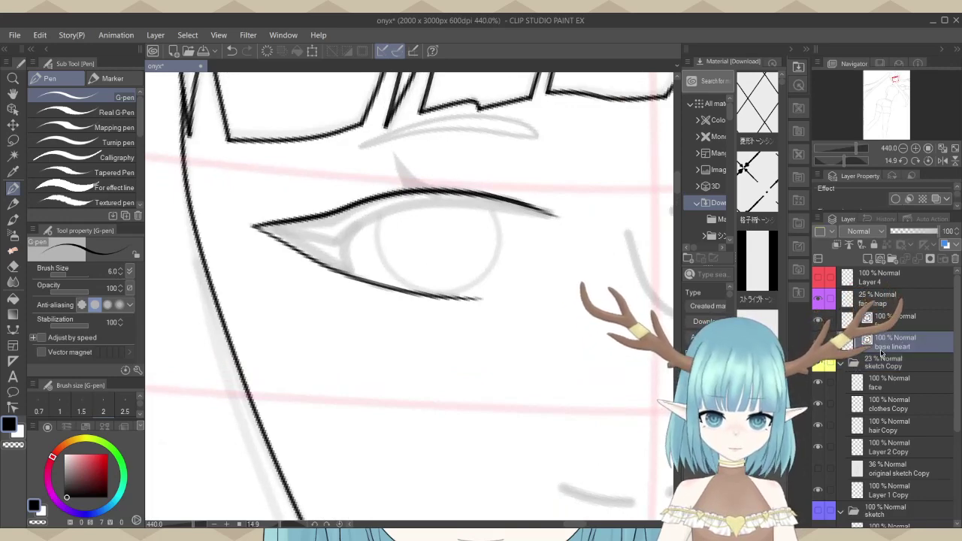
pyautogui.click(898, 318)
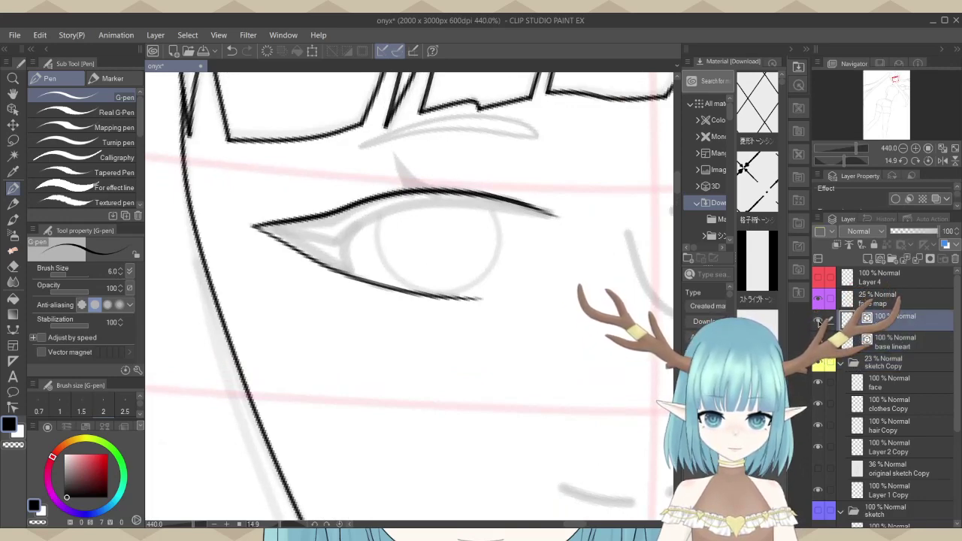
pyautogui.click(818, 320)
pyautogui.click(818, 319)
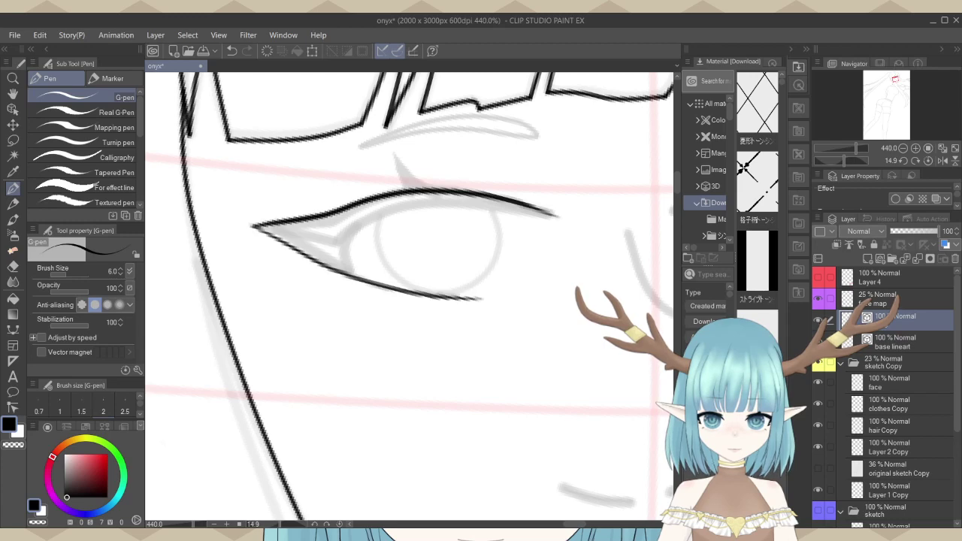
pyautogui.click(895, 350)
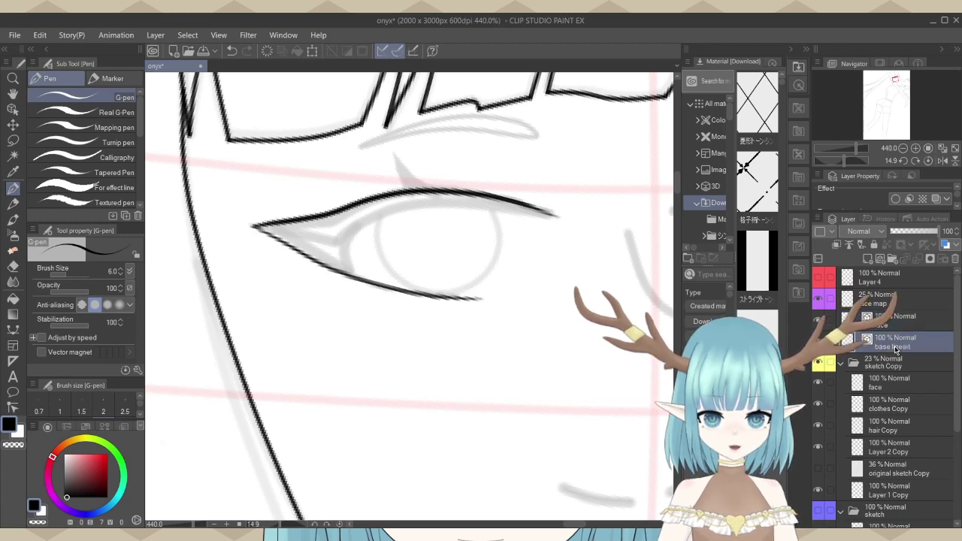
pyautogui.click(875, 245)
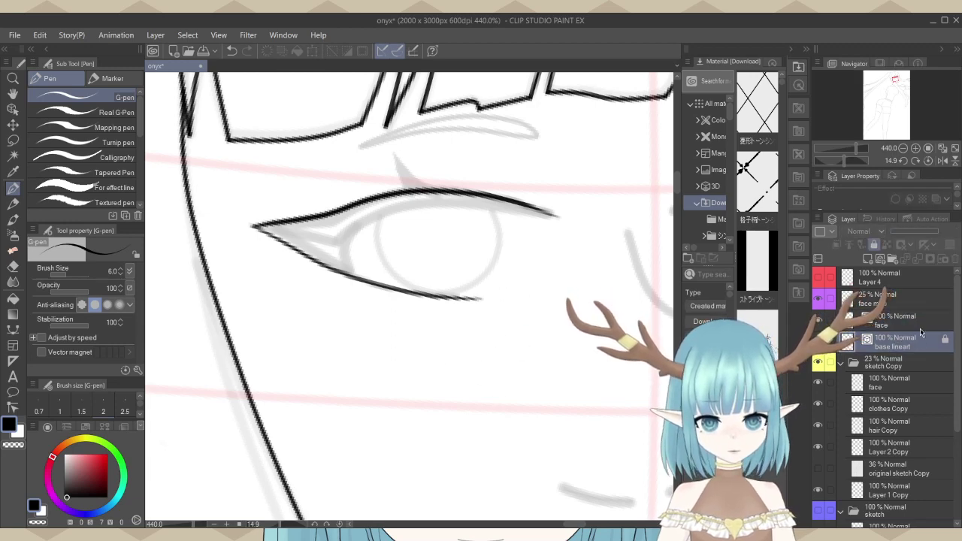
pyautogui.click(915, 322)
# Ink the inner edge of the near eye's lash shape with the G-pen, curving from the upper lash's inner end around to the lower lid.
pyautogui.scroll(-3, 279, 338)
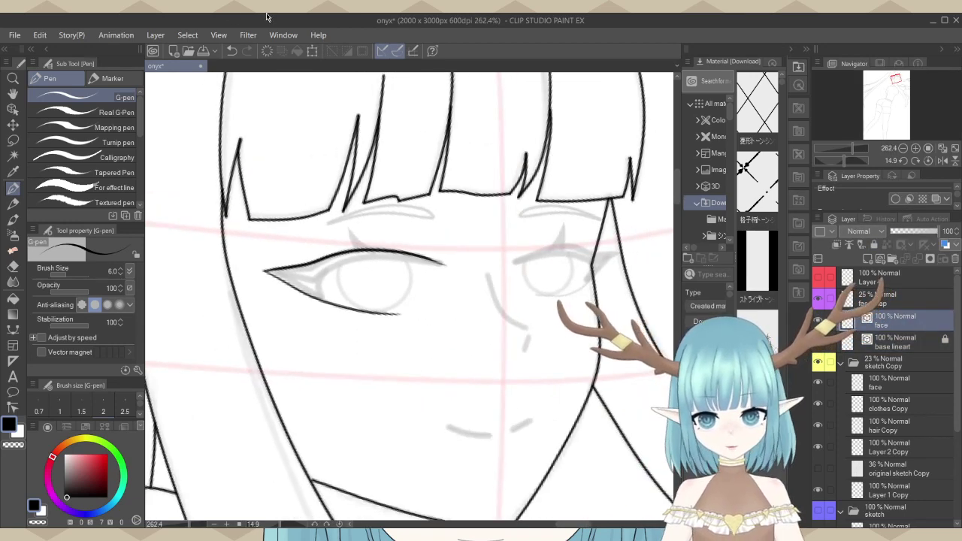
pyautogui.scroll(3, 259, 316)
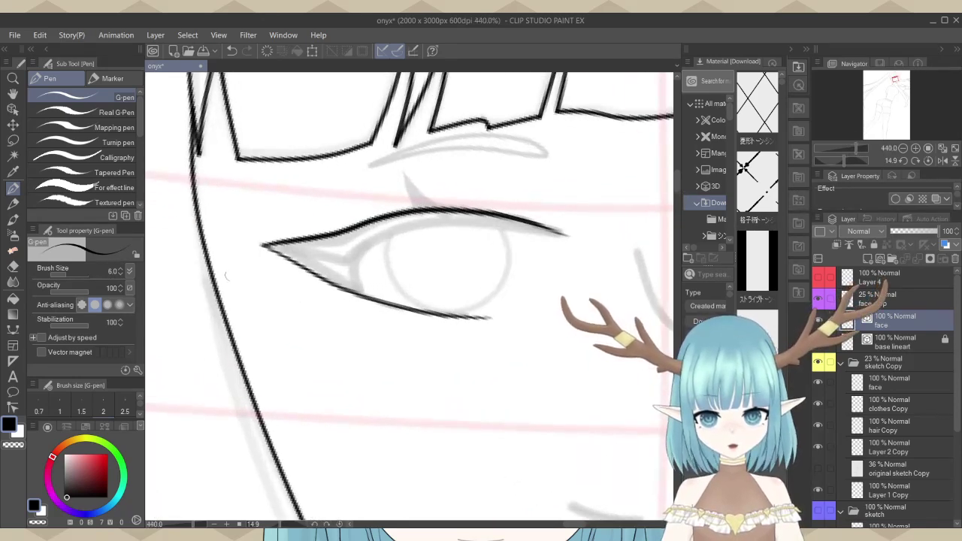
pyautogui.moveTo(847, 163); pyautogui.dragTo(850, 165)
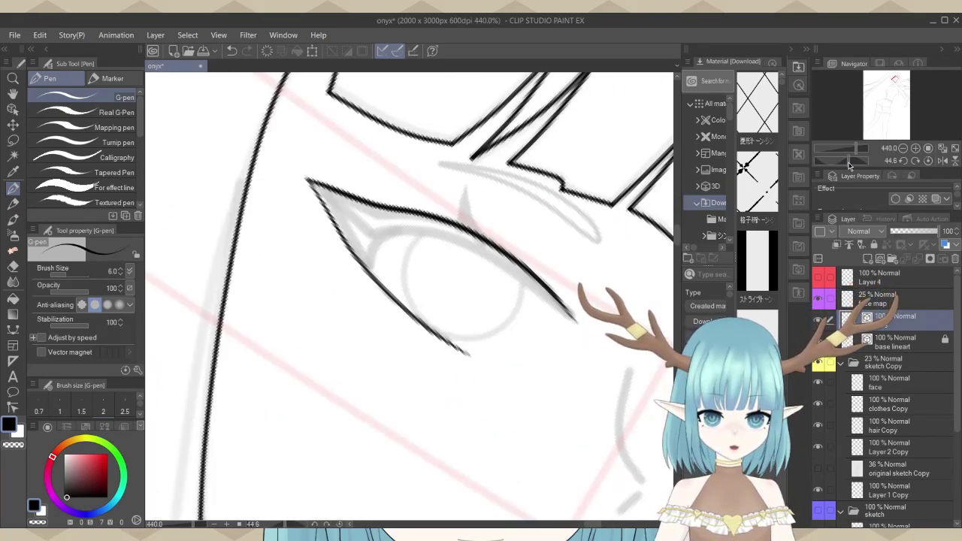
pyautogui.scroll(-4, 576, 277)
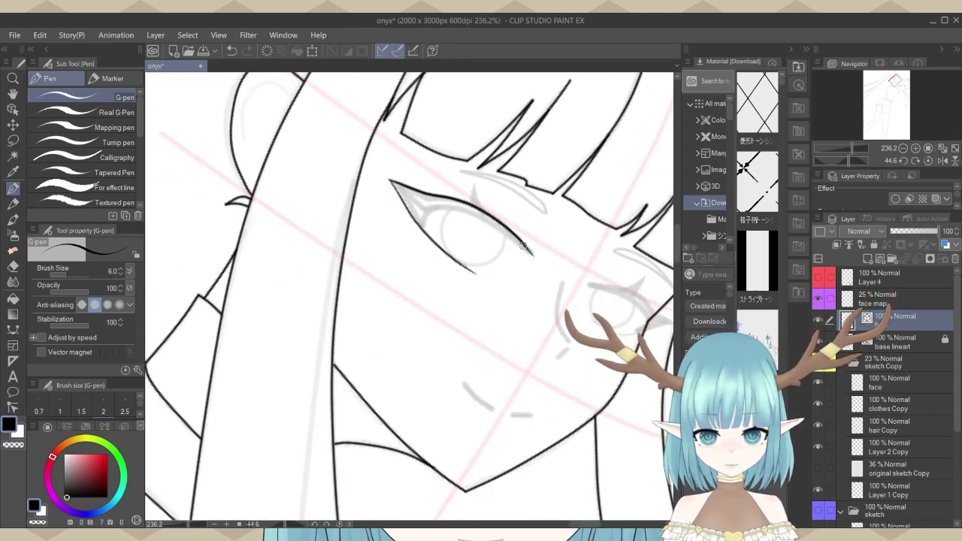
pyautogui.moveTo(508, 236); pyautogui.dragTo(466, 216)
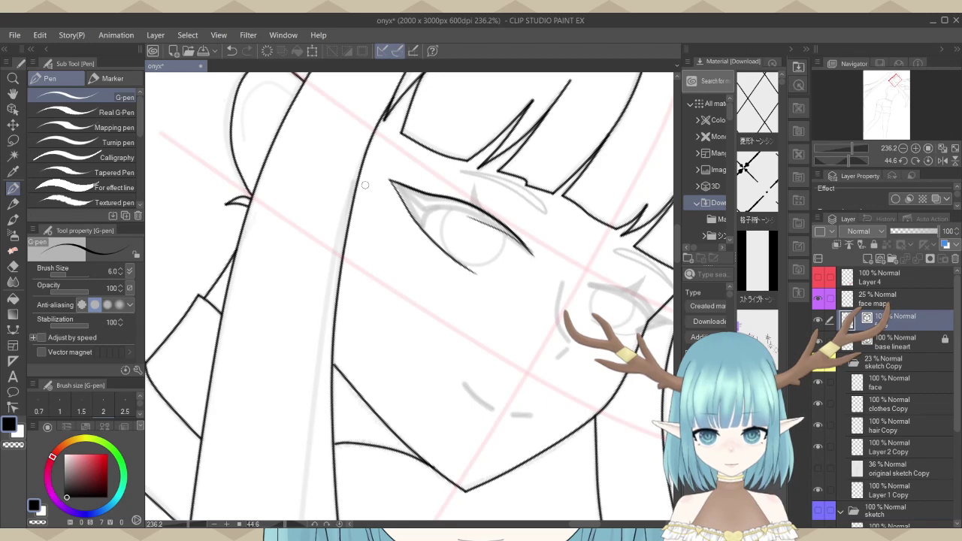
pyautogui.hotkey('ctrl', 'z')
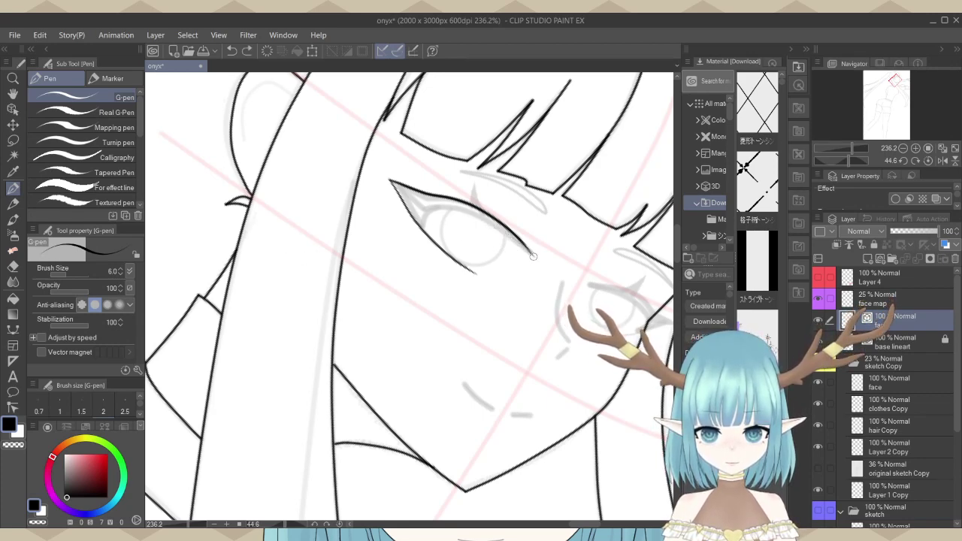
pyautogui.moveTo(519, 240); pyautogui.dragTo(461, 212)
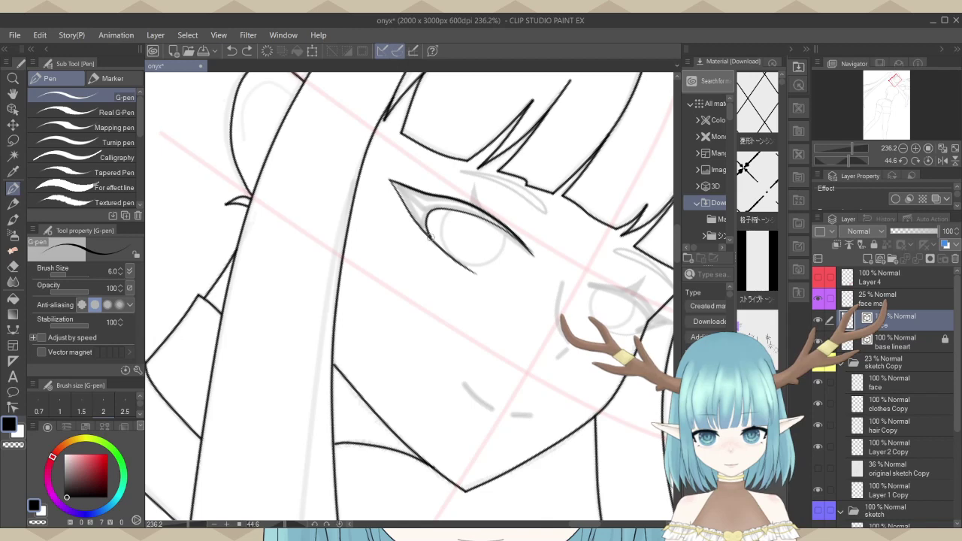
# Hide and reshow the base lineart layer to examine the near eye's inked lines against the sketch.
pyautogui.scroll(-3, 452, 267)
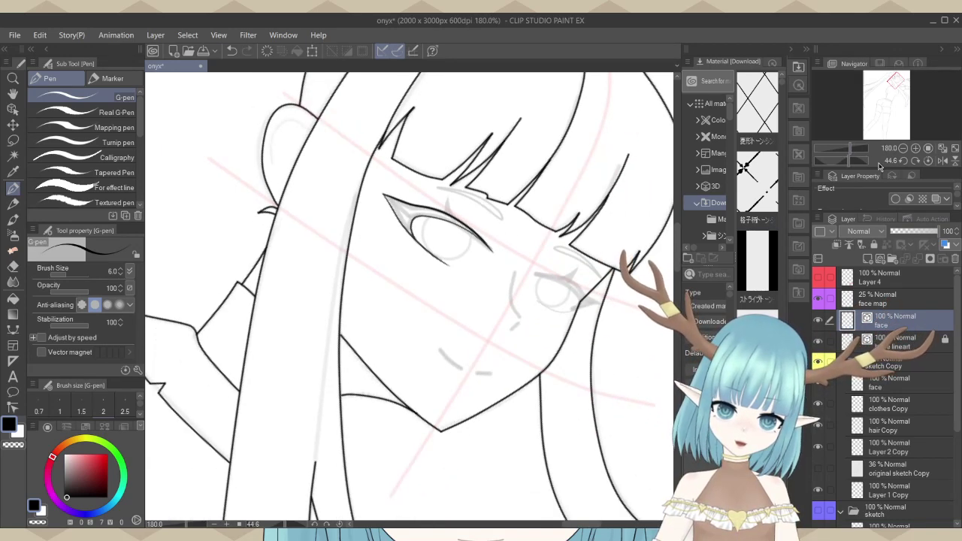
pyautogui.click(887, 160)
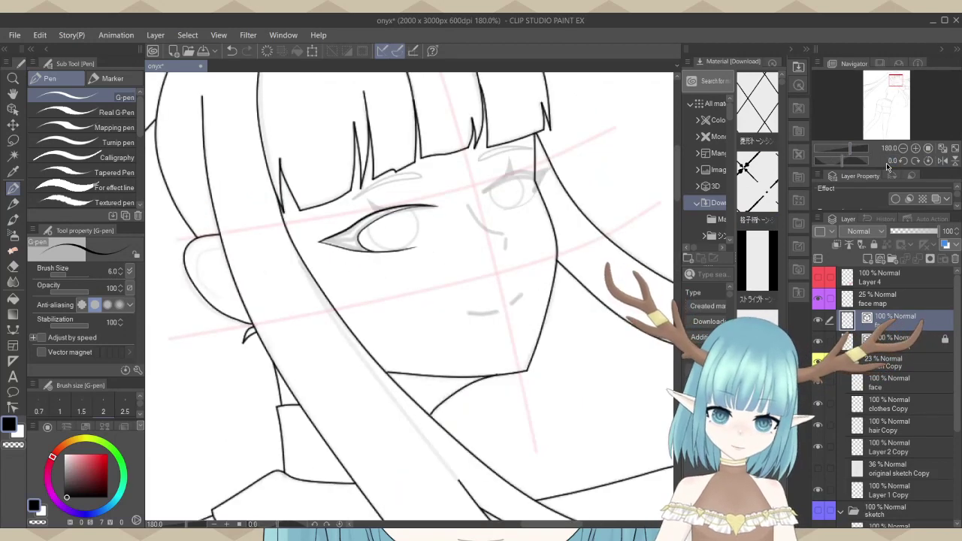
pyautogui.scroll(-1, 462, 223)
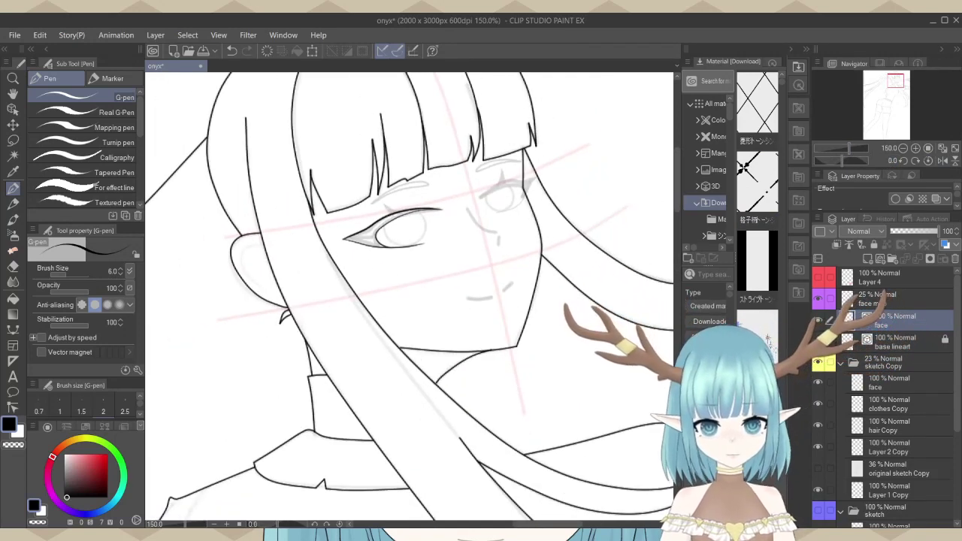
pyautogui.click(817, 341)
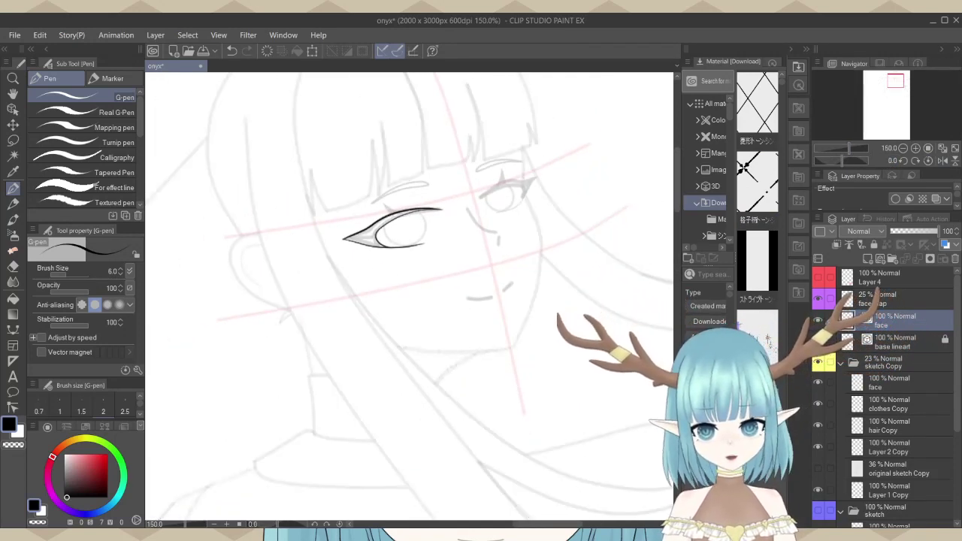
pyautogui.click(818, 341)
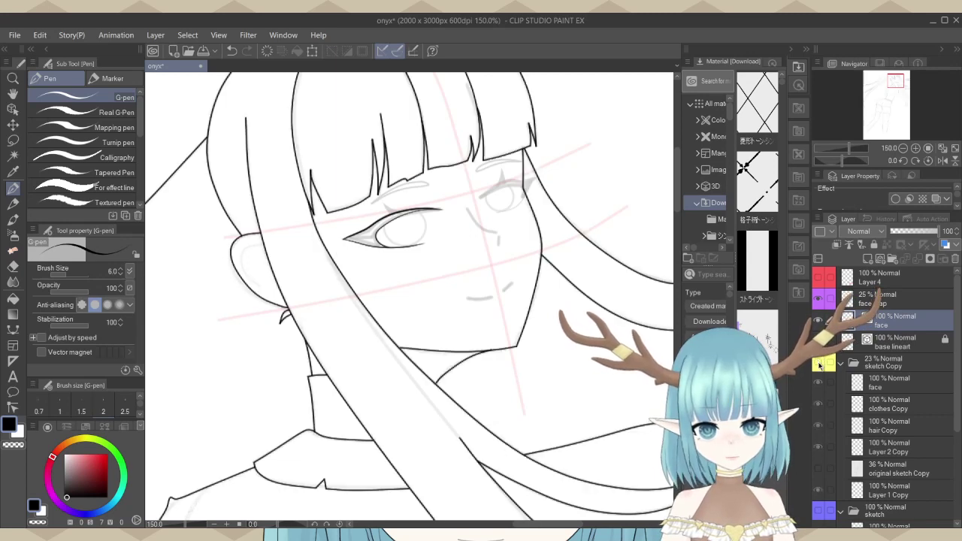
# Hide the sketch Copy folder and fill the near eye's lash shape black on a new raster layer above base lineart, referring to other layers.
pyautogui.click(819, 365)
pyautogui.click(877, 336)
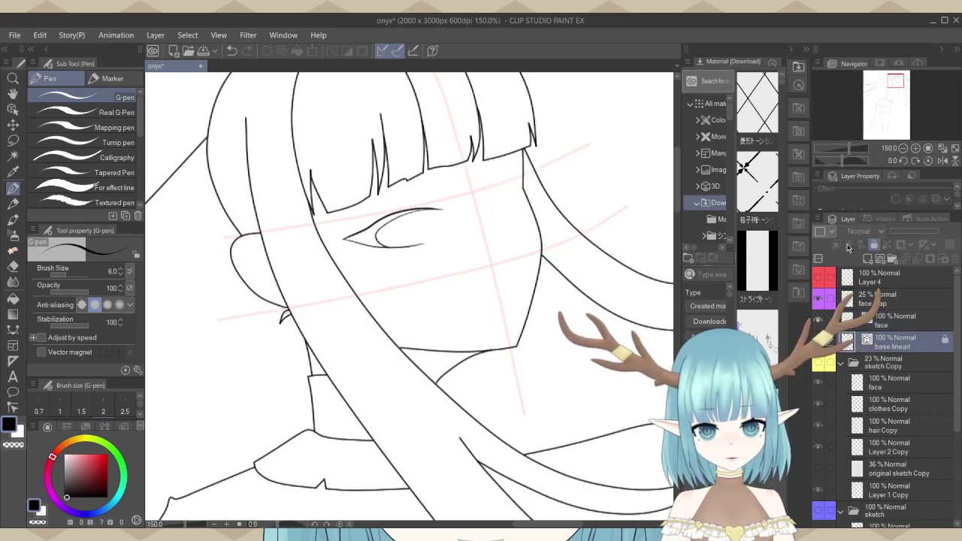
pyautogui.click(878, 259)
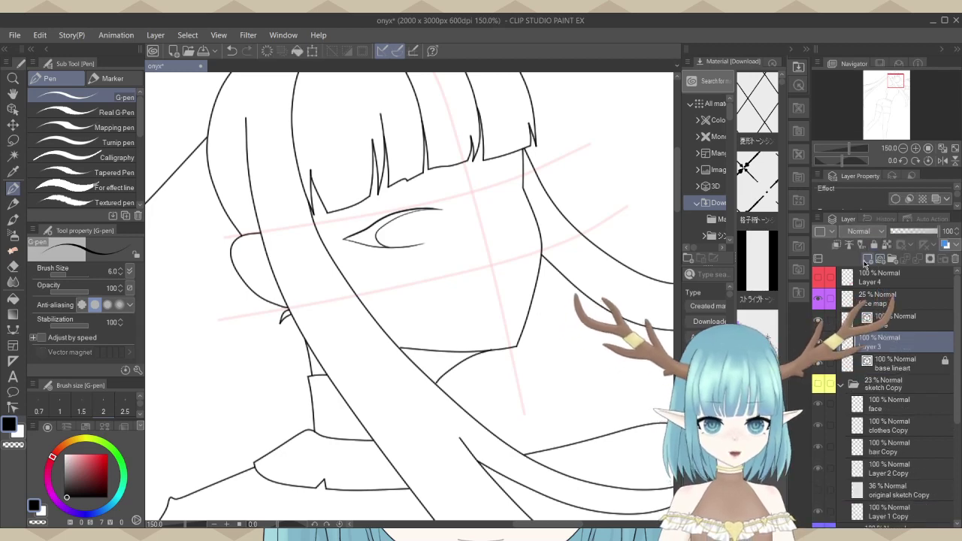
pyautogui.click(12, 299)
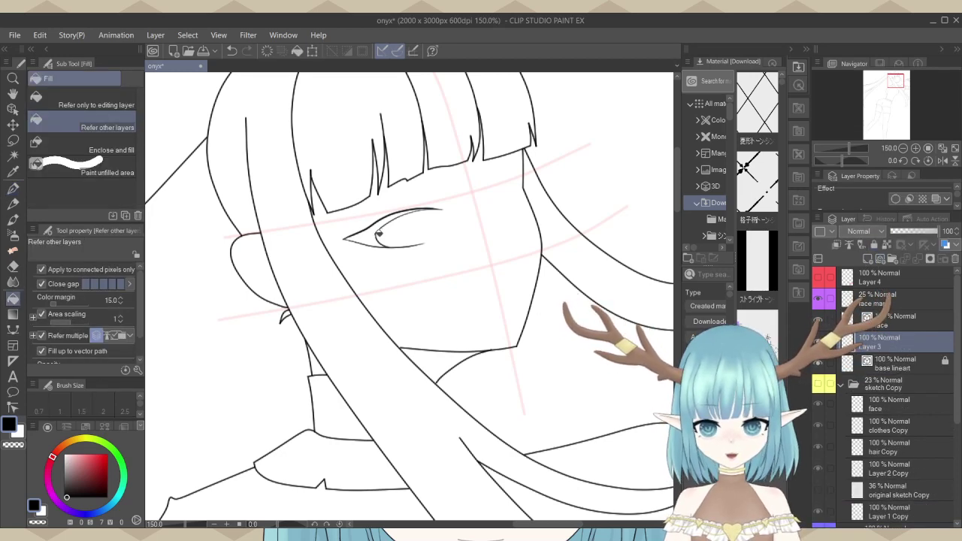
pyautogui.click(371, 235)
pyautogui.scroll(-2, 515, 275)
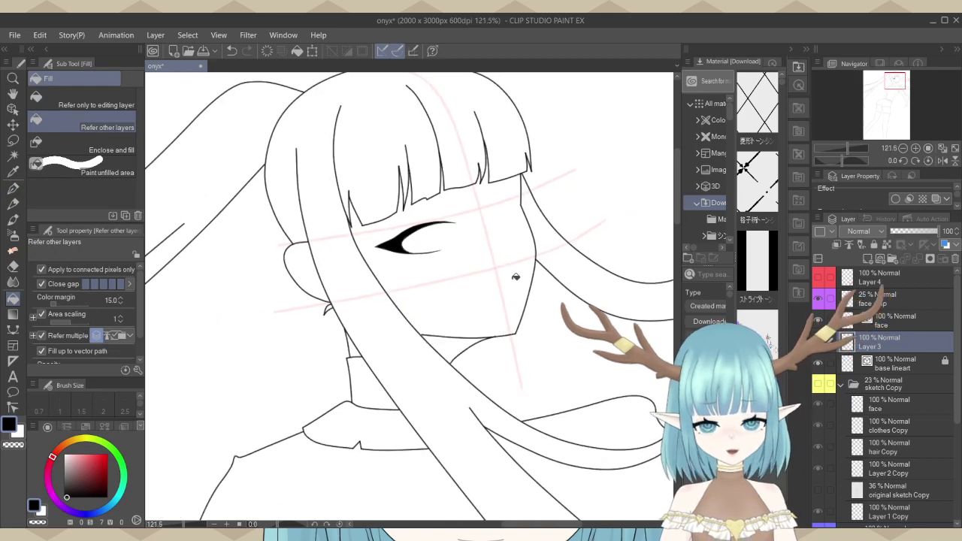
pyautogui.scroll(1, 482, 242)
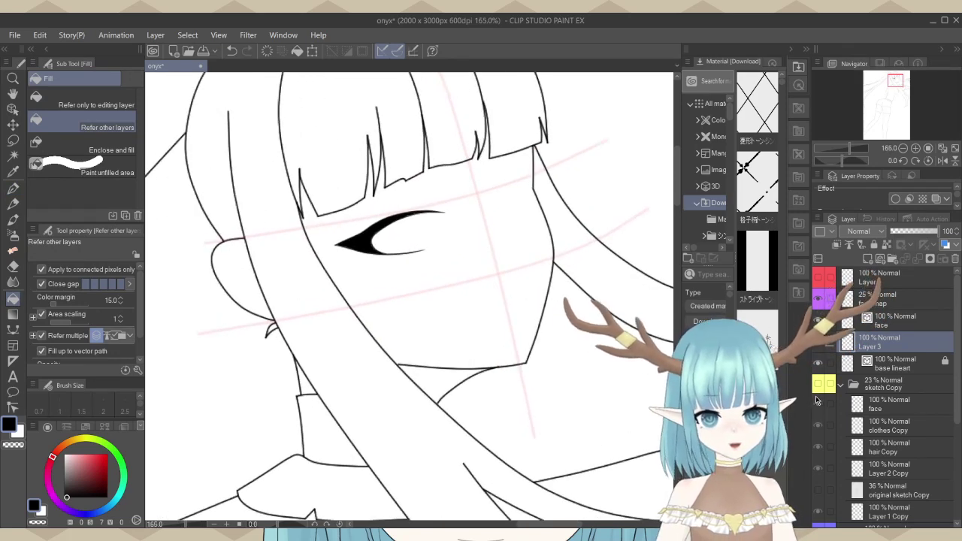
# Show the sketch Copy folder again and delete the raster layer holding the lash fill.
pyautogui.click(816, 388)
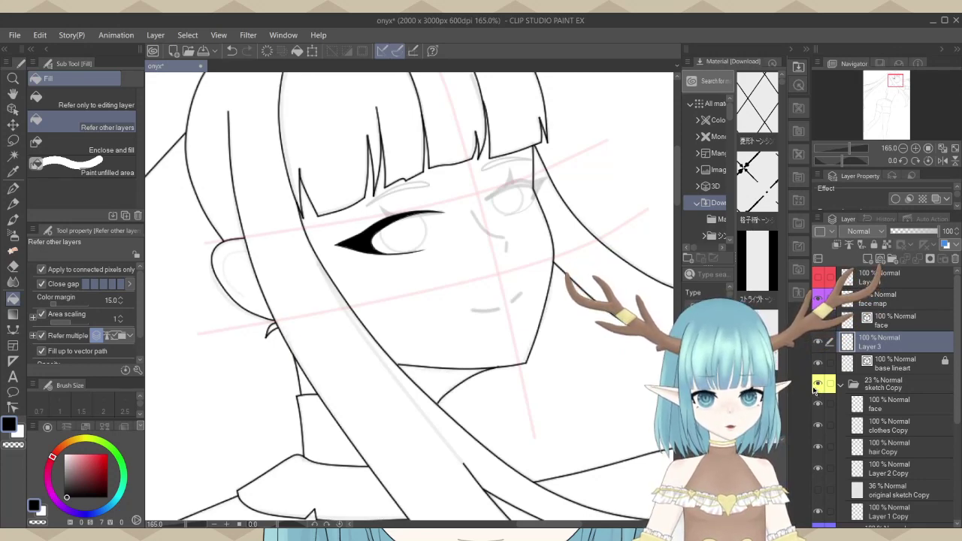
pyautogui.rightClick(870, 347)
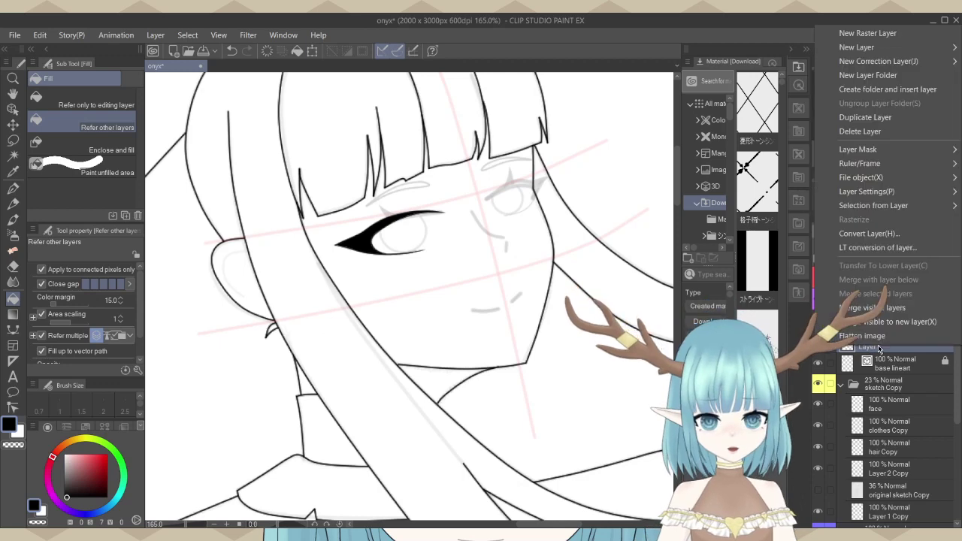
pyautogui.click(879, 133)
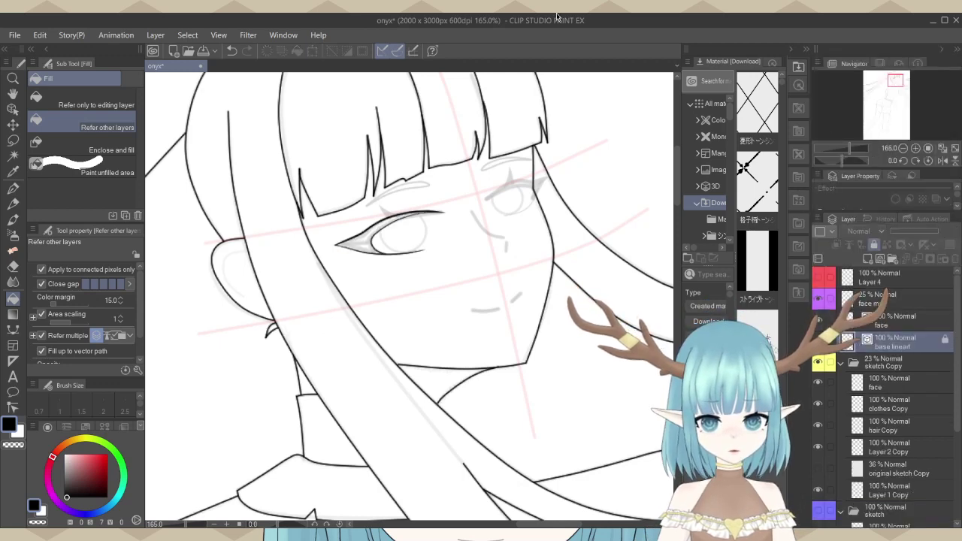
pyautogui.scroll(-2, 369, 360)
pyautogui.scroll(4, 508, 173)
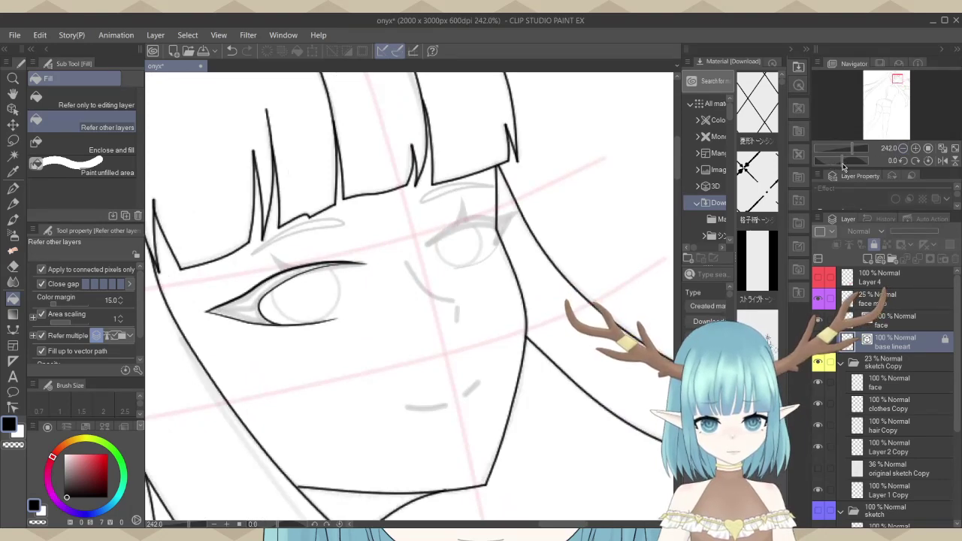
# Ink the far eye's upper lash line on the face layer with the G-pen at size 6, from its inner end to its outer tip.
pyautogui.moveTo(842, 165); pyautogui.dragTo(844, 165)
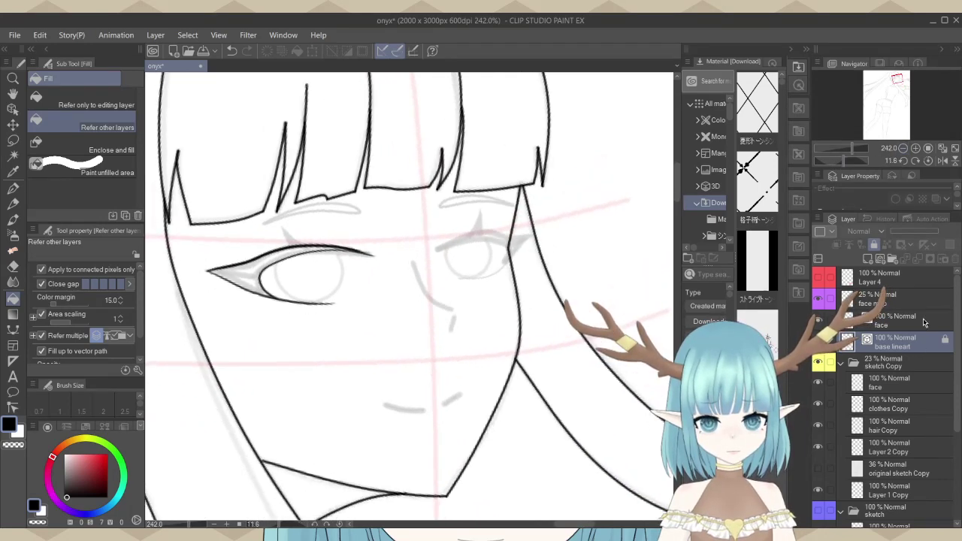
pyautogui.click(891, 320)
pyautogui.click(13, 188)
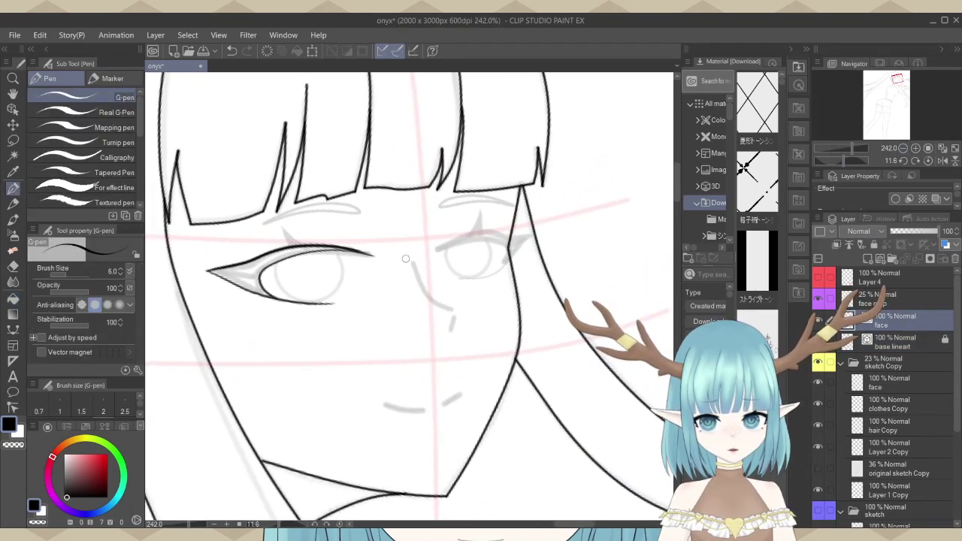
pyautogui.scroll(1, 411, 166)
pyautogui.hotkey('ctrl', '+')
pyautogui.hotkey('ctrl', '+')
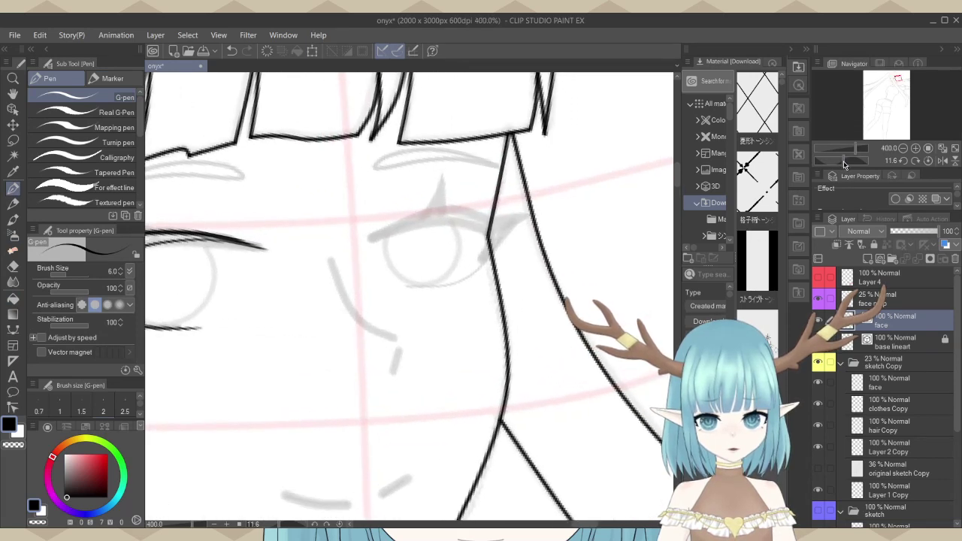
pyautogui.moveTo(844, 164); pyautogui.dragTo(846, 163)
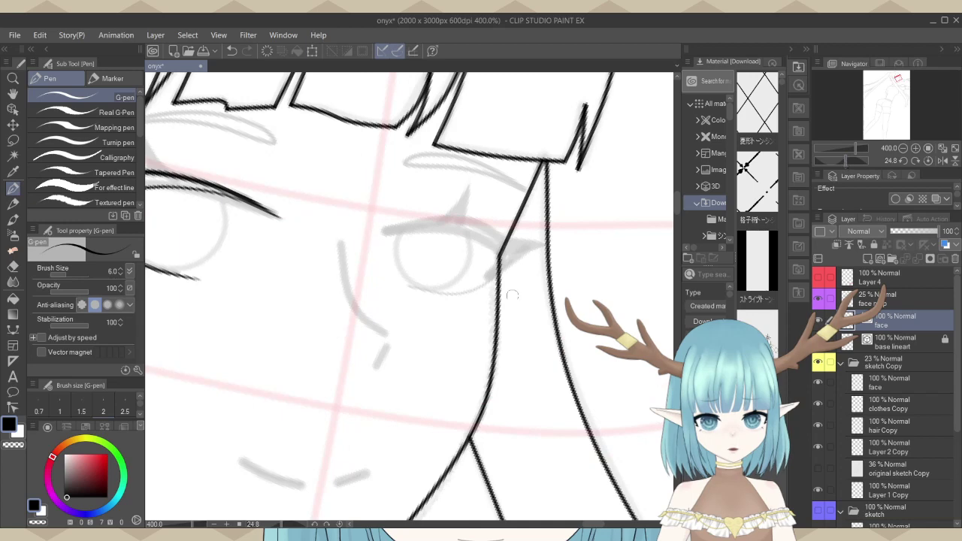
pyautogui.scroll(-2, 512, 295)
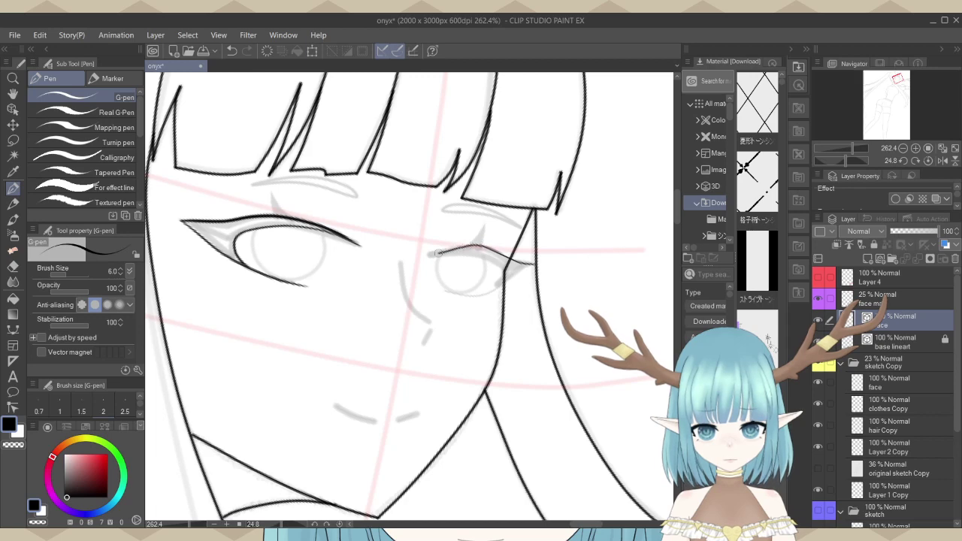
pyautogui.scroll(2, 428, 287)
pyautogui.scroll(1, 429, 287)
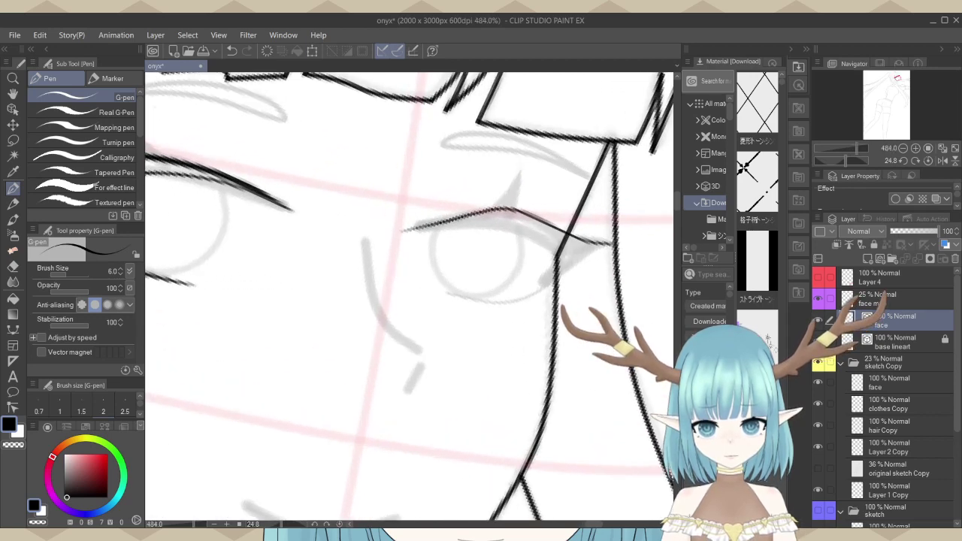
# Select the right eye's upper lid line as a vector object and move its inner end and nearby control points along the sketch.
pyautogui.press('o')
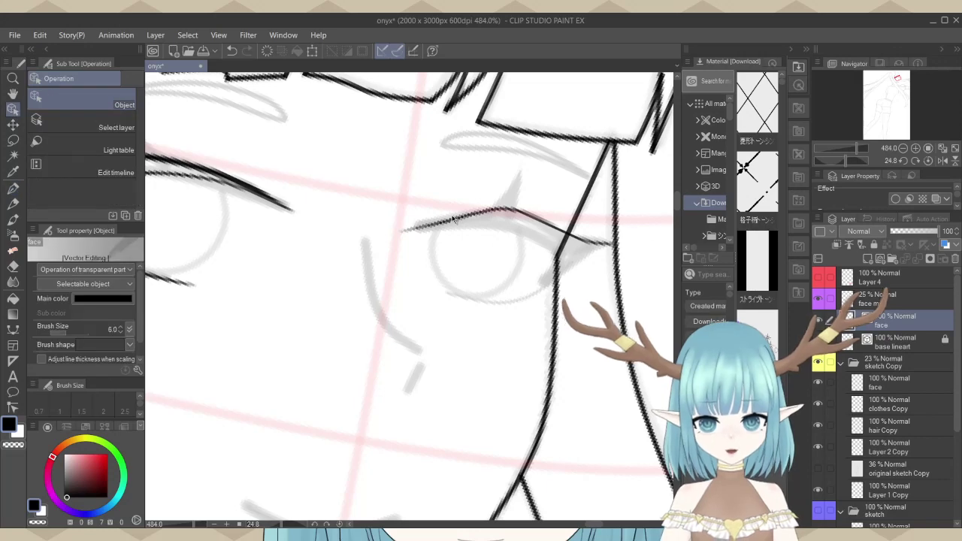
pyautogui.click(463, 216)
pyautogui.scroll(2, 463, 225)
pyautogui.scroll(3, 463, 235)
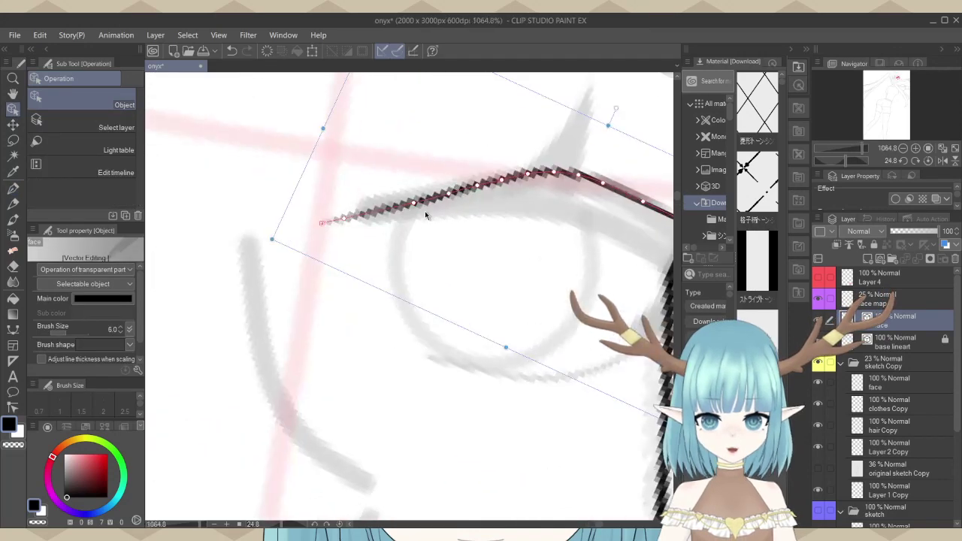
pyautogui.moveTo(335, 210); pyautogui.dragTo(329, 212)
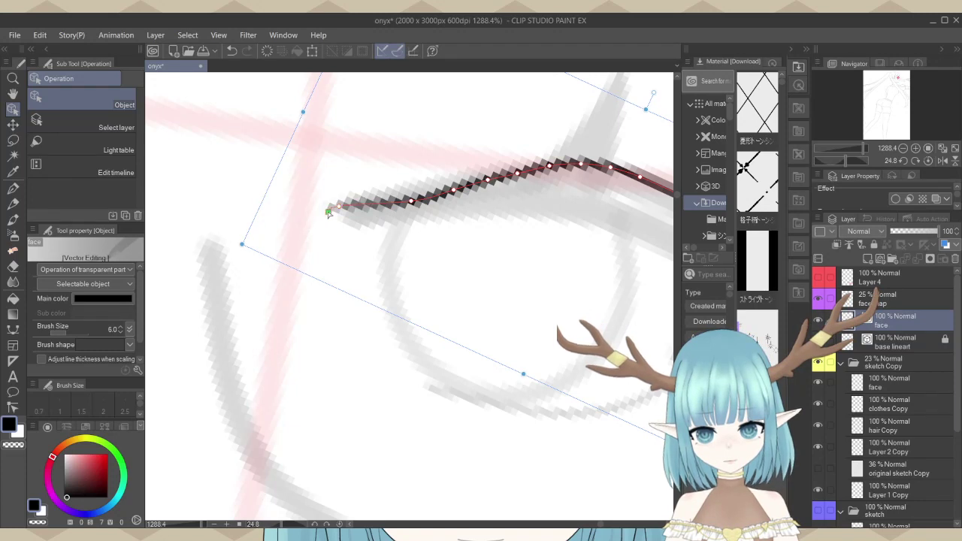
pyautogui.moveTo(411, 201)
pyautogui.mouseDown()
pyautogui.moveTo(410, 193)
pyautogui.moveTo(515, 173)
pyautogui.mouseUp()
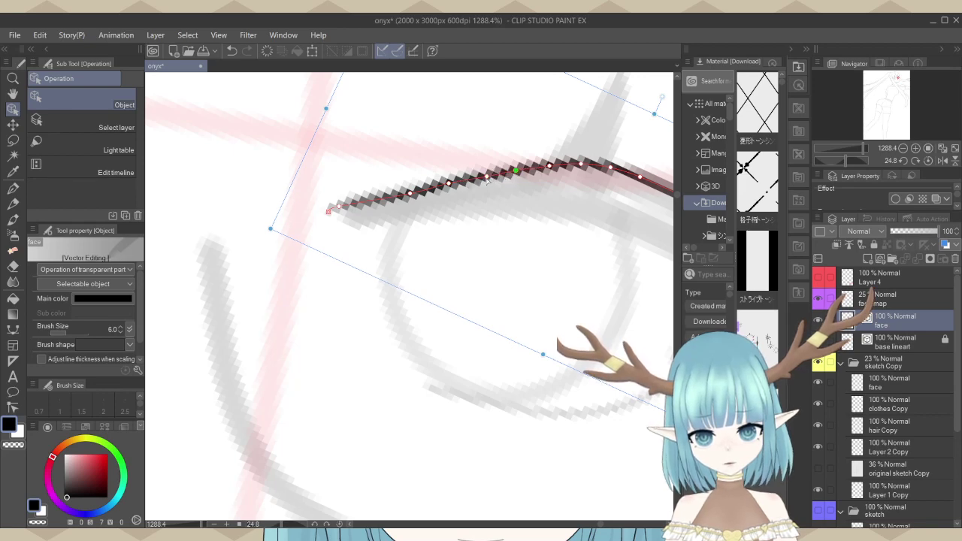
# Delete the three selected control points from the inner half of the right eye's lid line and reselect the line on the face layer.
pyautogui.rightClick(449, 184)
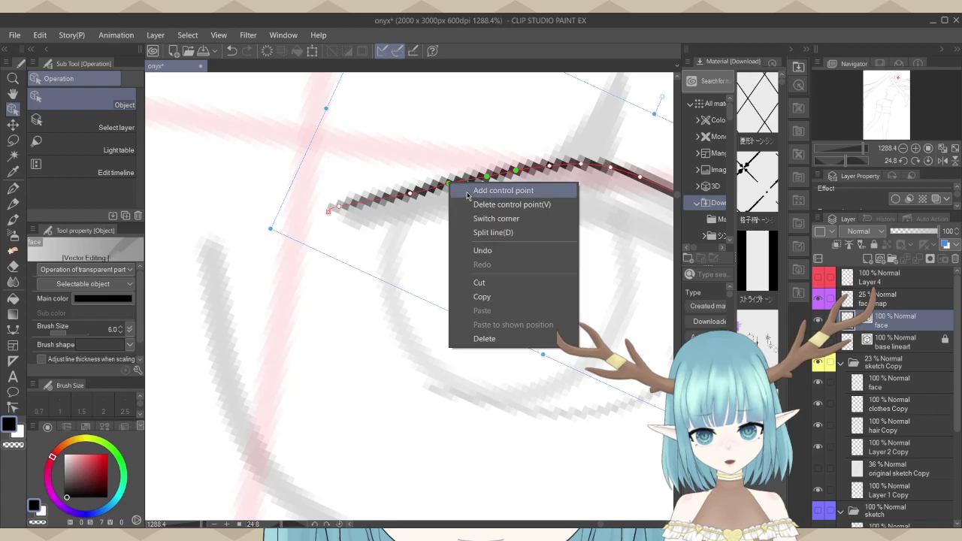
pyautogui.click(478, 204)
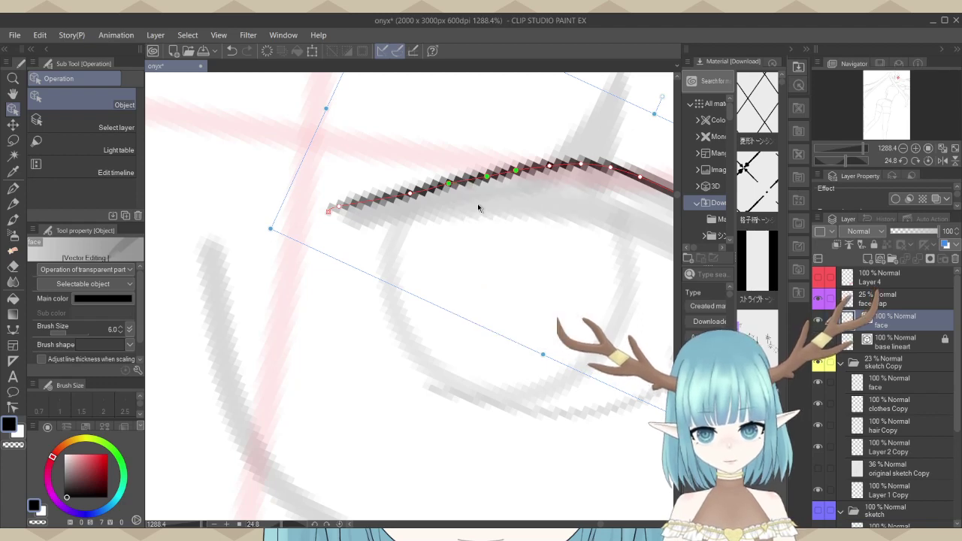
pyautogui.click(498, 182)
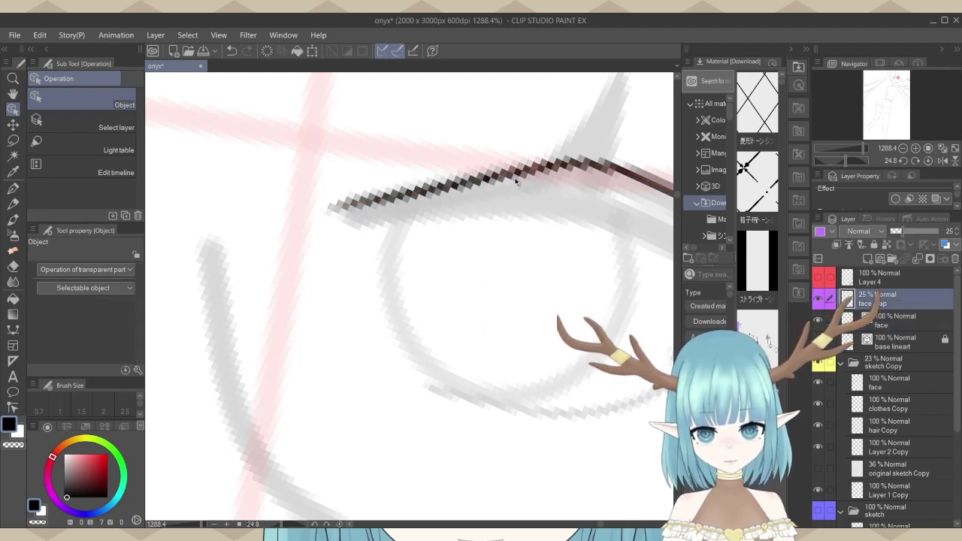
pyautogui.click(889, 316)
pyautogui.click(468, 182)
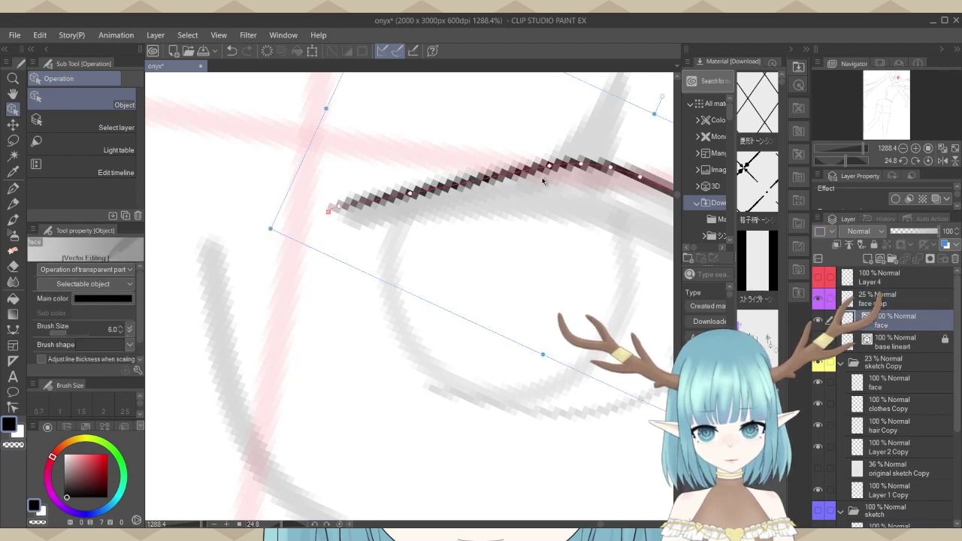
# Reposition the remaining control points along the right eye's upper lid line to smooth its inner half and inner tip.
pyautogui.moveTo(543, 173); pyautogui.dragTo(496, 181)
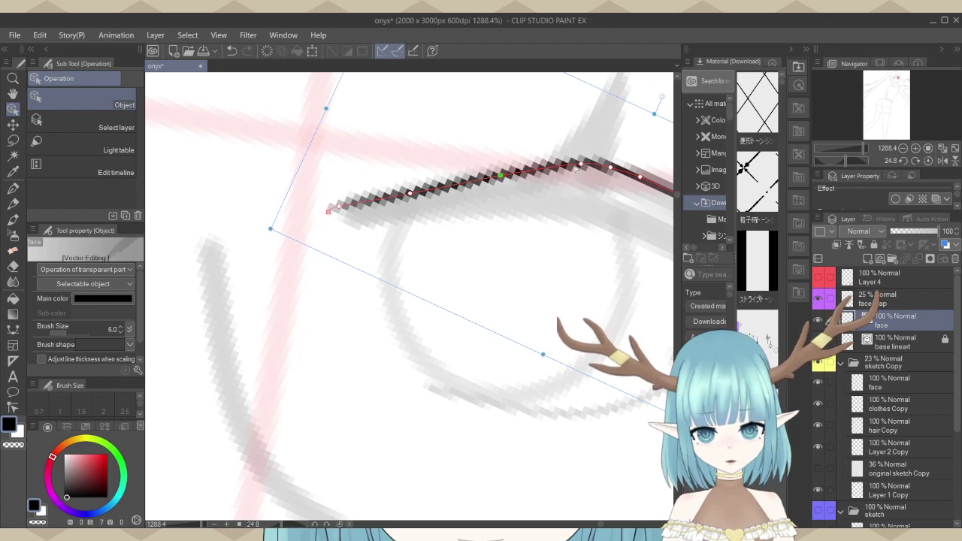
pyautogui.moveTo(578, 165); pyautogui.dragTo(554, 171)
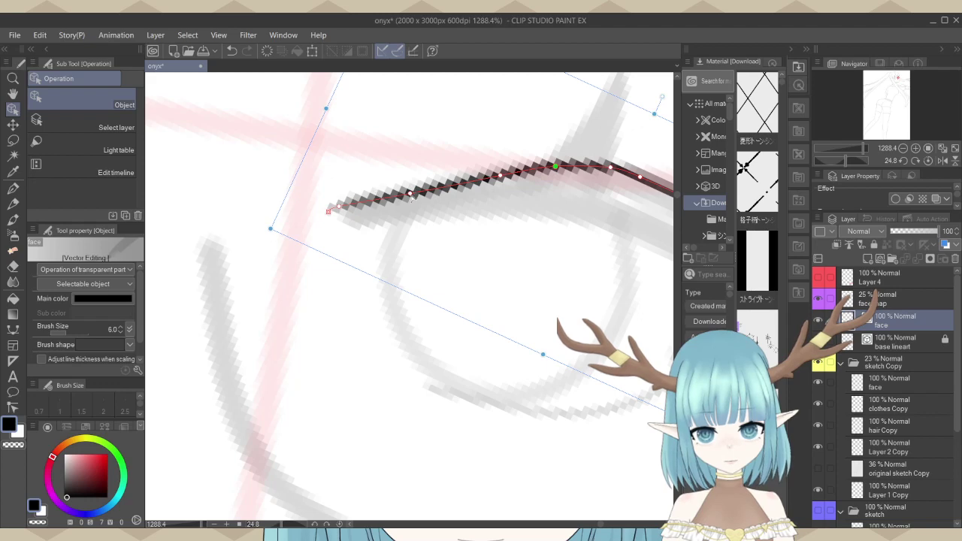
pyautogui.moveTo(331, 212); pyautogui.dragTo(340, 211)
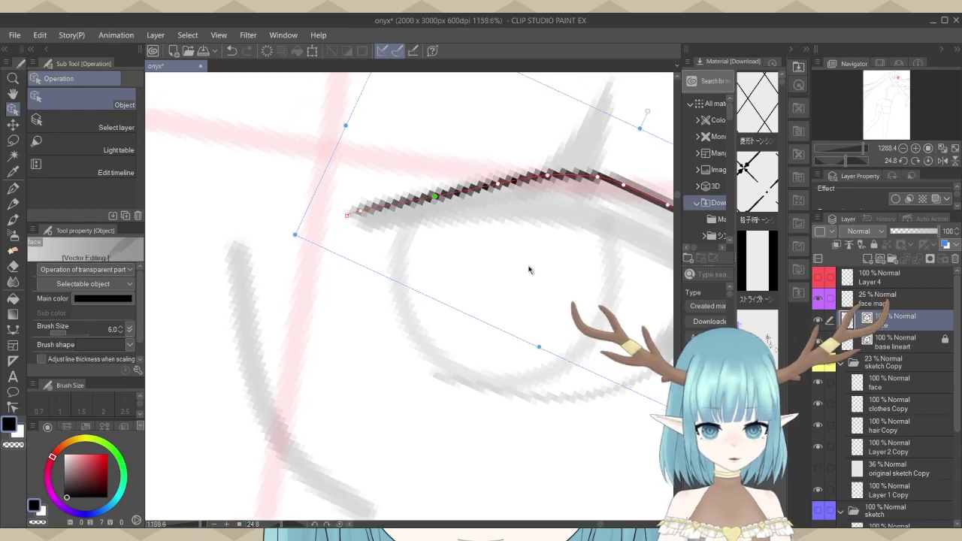
# Set the face layer's opacity to 100% and reset the canvas rotation to 0 degrees.
pyautogui.scroll(-5, 453, 297)
pyautogui.scroll(-5, 445, 300)
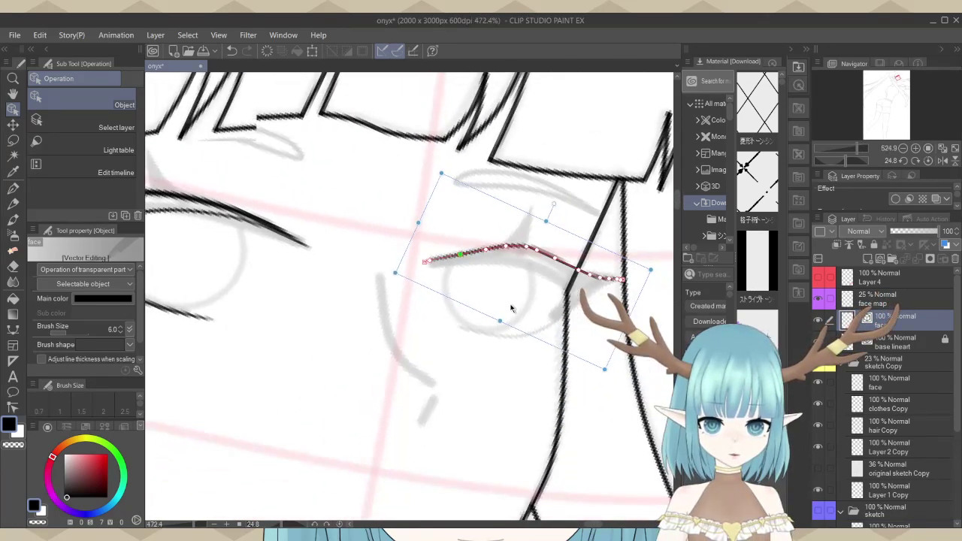
pyautogui.scroll(-2, 564, 309)
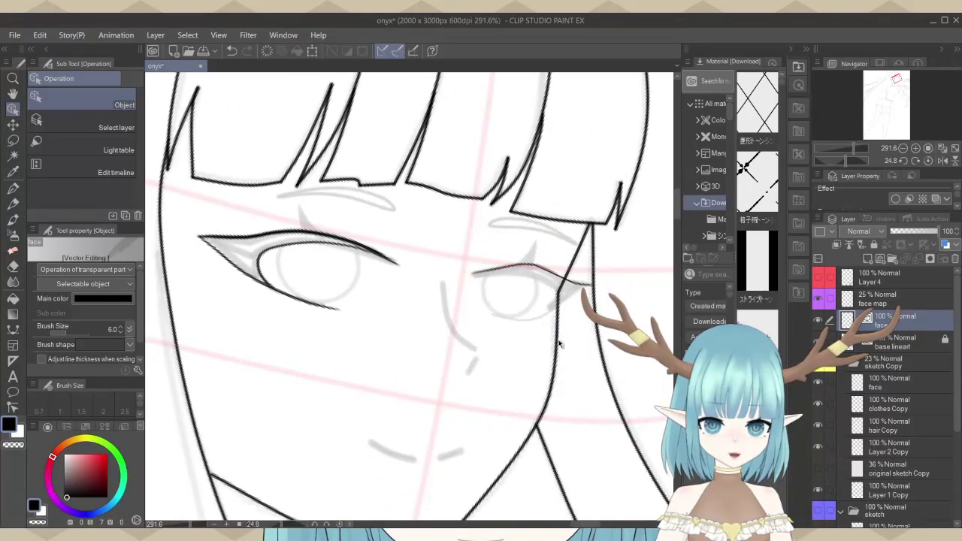
pyautogui.scroll(-3, 642, 318)
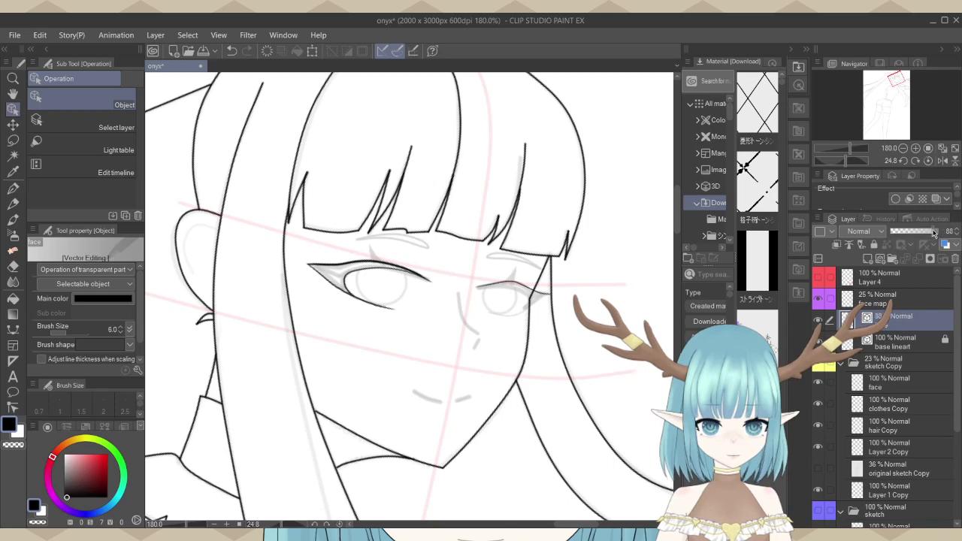
pyautogui.click(936, 237)
pyautogui.moveTo(936, 237); pyautogui.dragTo(942, 236)
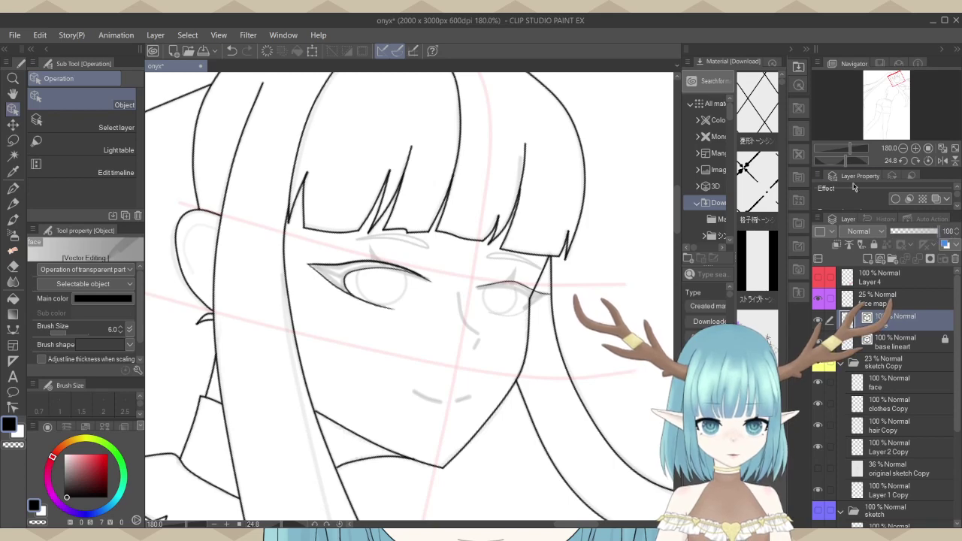
pyautogui.doubleClick(893, 162)
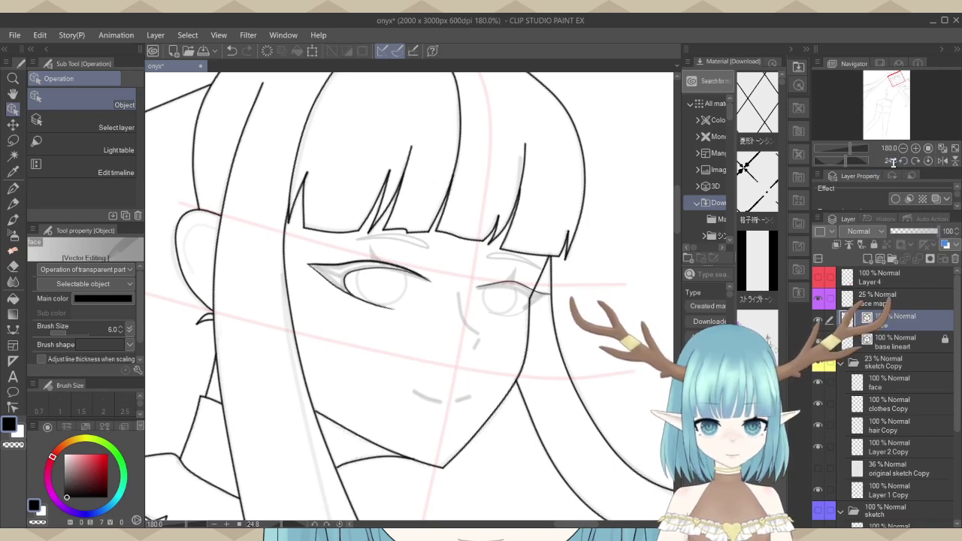
pyautogui.write('0')
pyautogui.press('Return')
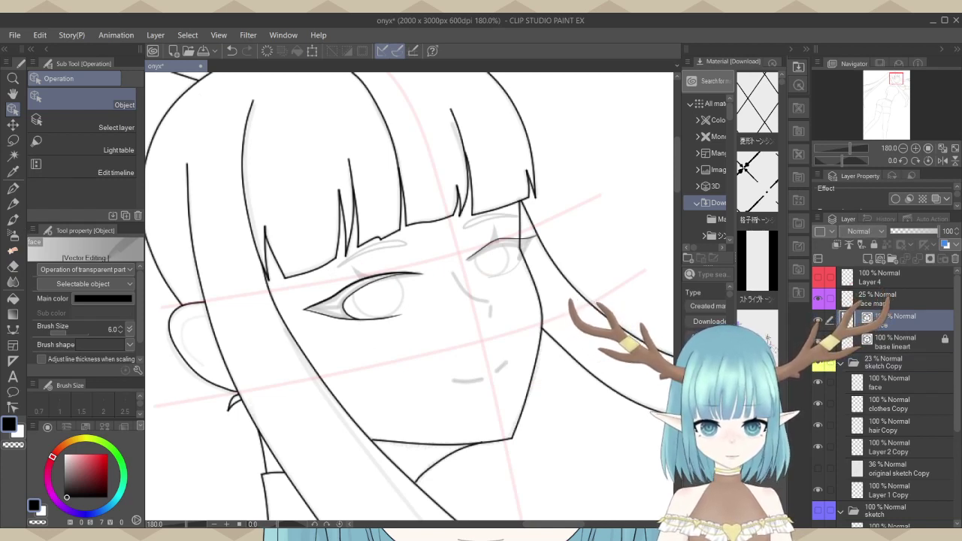
# Hide the sketch Copy folder and thin the left eye's upper lid line to brush size 5.0.
pyautogui.click(819, 364)
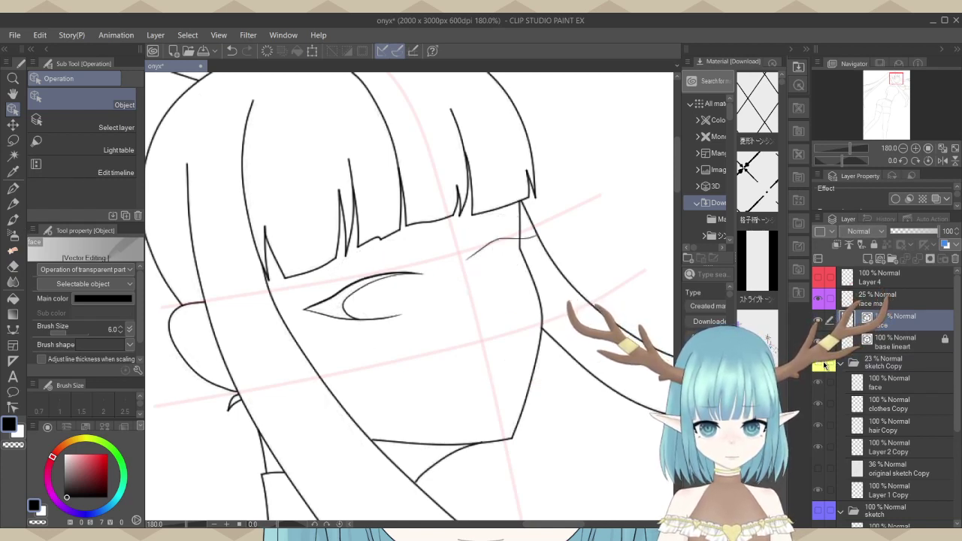
pyautogui.scroll(5, 456, 322)
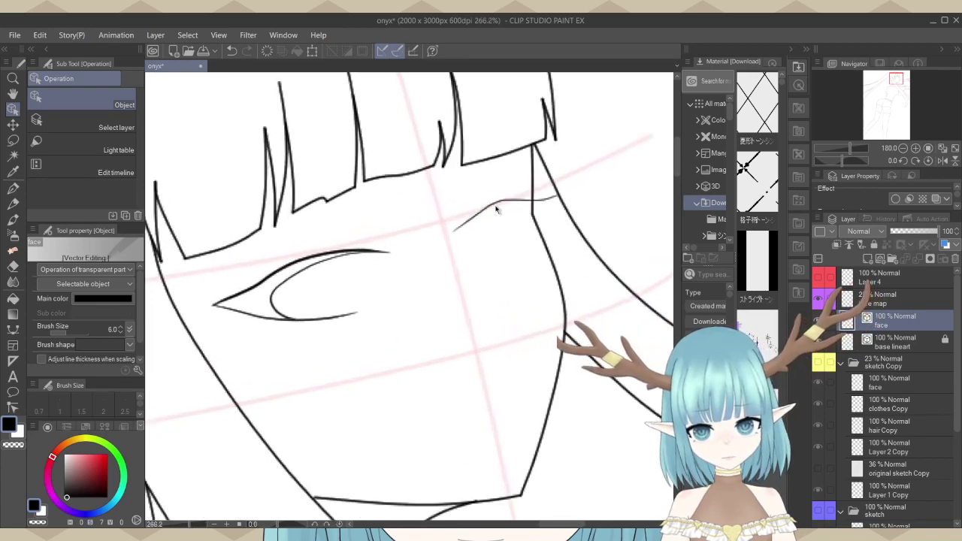
pyautogui.click(277, 257)
pyautogui.click(279, 259)
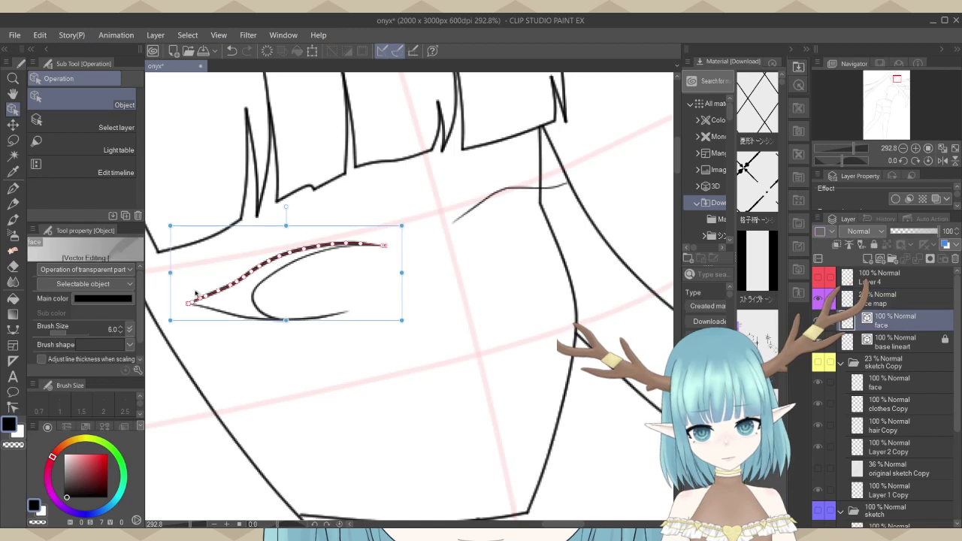
pyautogui.click(76, 333)
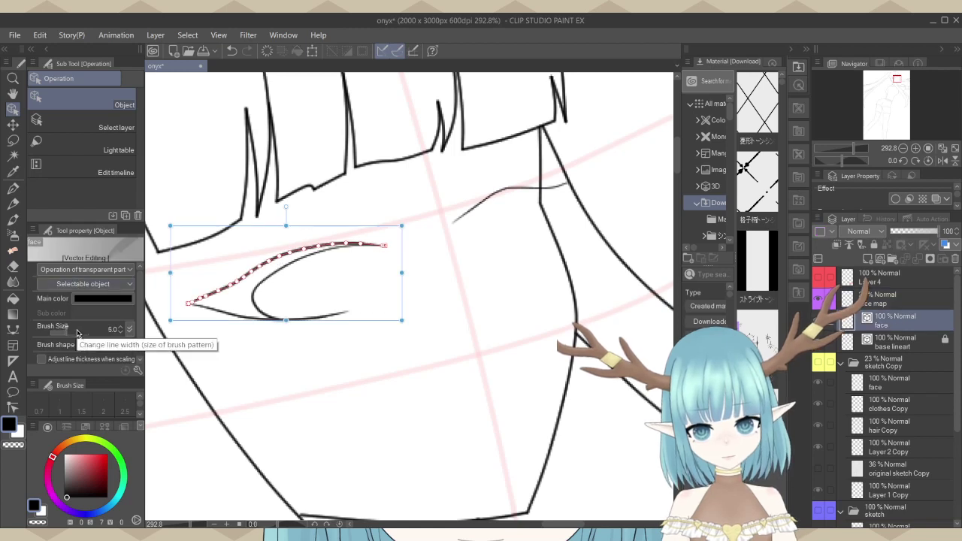
pyautogui.click(76, 333)
pyautogui.click(508, 249)
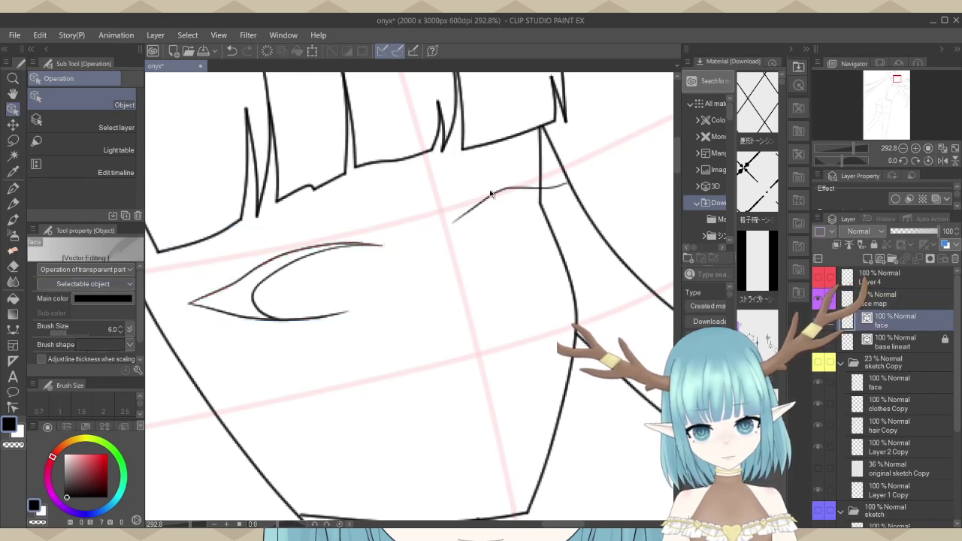
# Show the sketch Copy folder, rotate the canvas to -57.8 degrees and ink the right eye's lower lid from its outer corner with the G-pen.
pyautogui.scroll(-3, 513, 277)
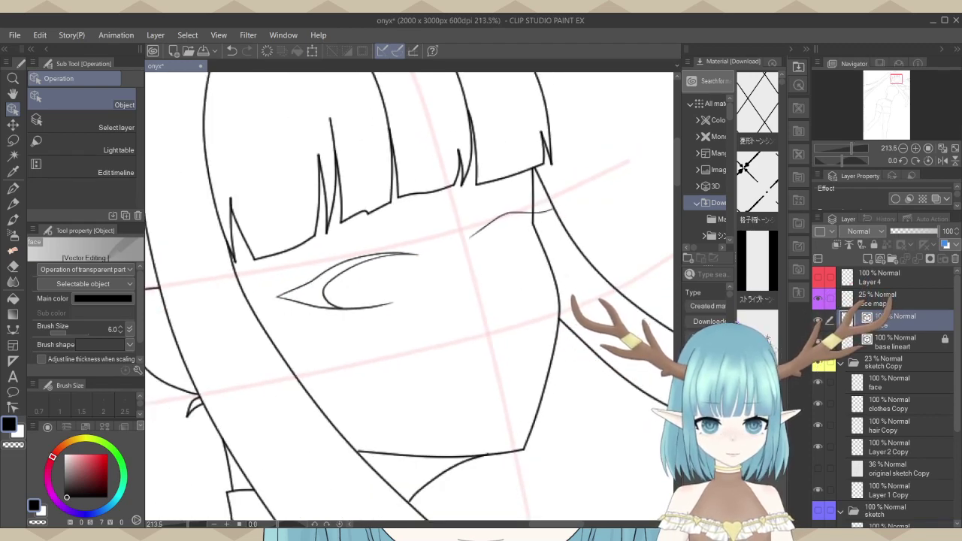
pyautogui.click(818, 363)
pyautogui.scroll(3, 583, 244)
pyautogui.scroll(3, 571, 250)
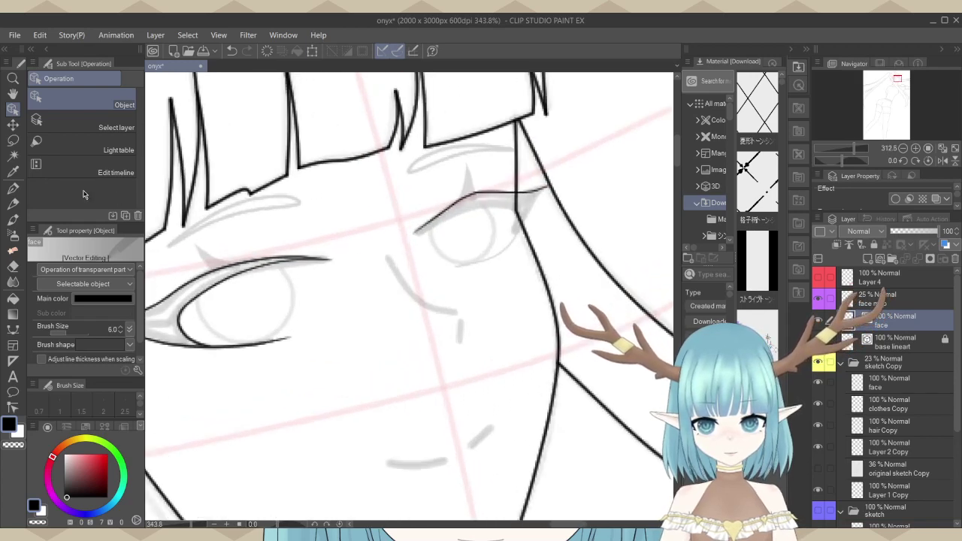
pyautogui.press('p')
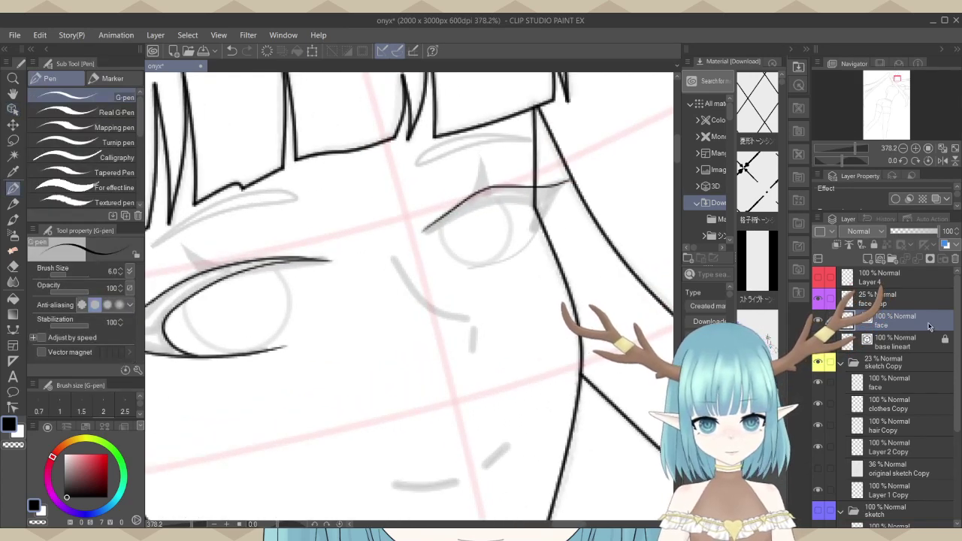
pyautogui.scroll(1, 533, 213)
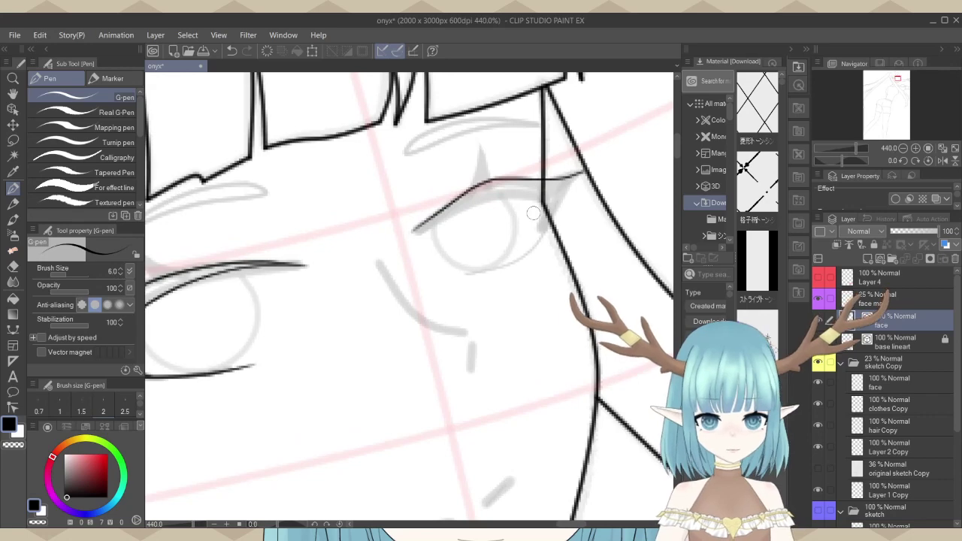
pyautogui.moveTo(840, 161)
pyautogui.mouseDown()
pyautogui.moveTo(864, 148)
pyautogui.moveTo(833, 163)
pyautogui.mouseUp()
pyautogui.scroll(-1, 557, 384)
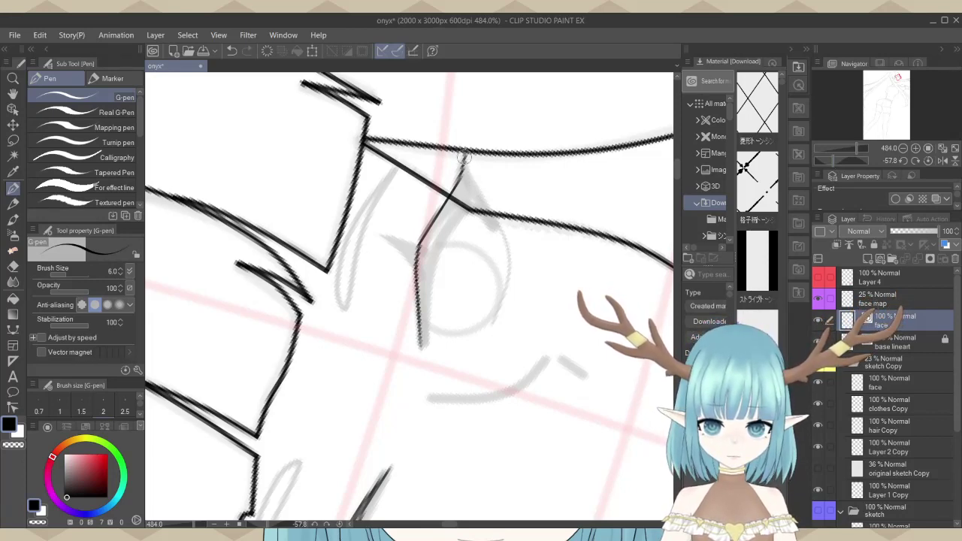
pyautogui.moveTo(471, 178)
pyautogui.mouseDown()
pyautogui.moveTo(511, 269)
pyautogui.moveTo(493, 332)
pyautogui.mouseUp()
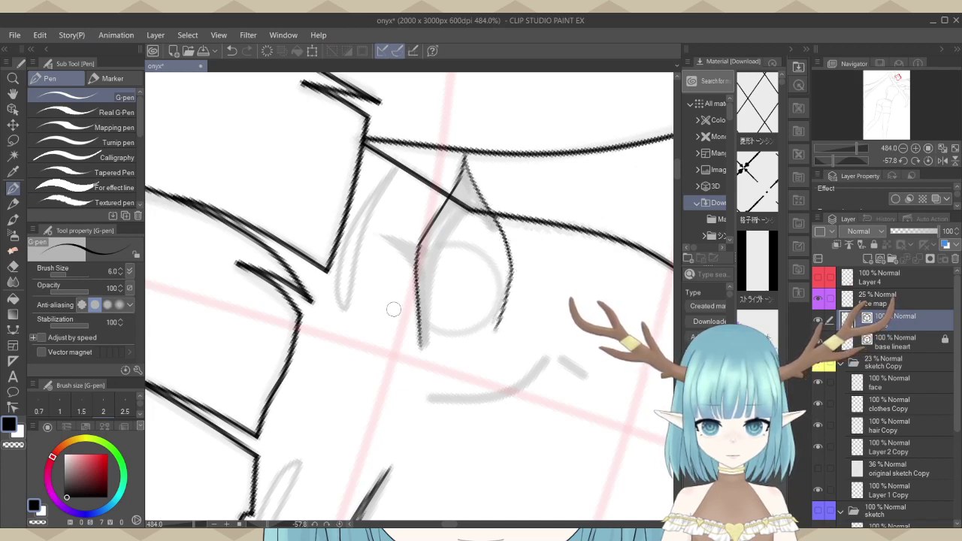
# Reset the canvas rotation to 0 degrees after inking the right eye's lower lid.
pyautogui.click(885, 159)
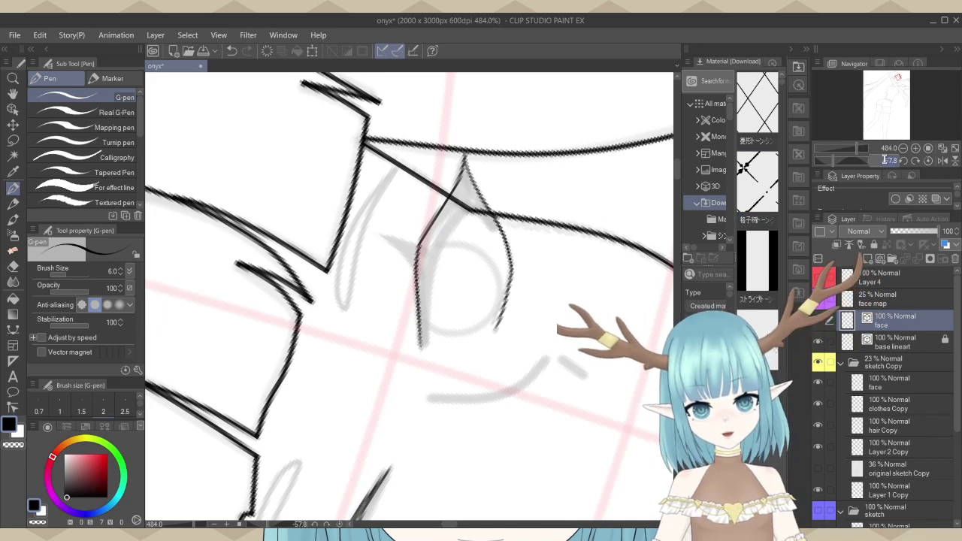
pyautogui.write('0')
pyautogui.press('Return')
pyautogui.scroll(-3, 574, 163)
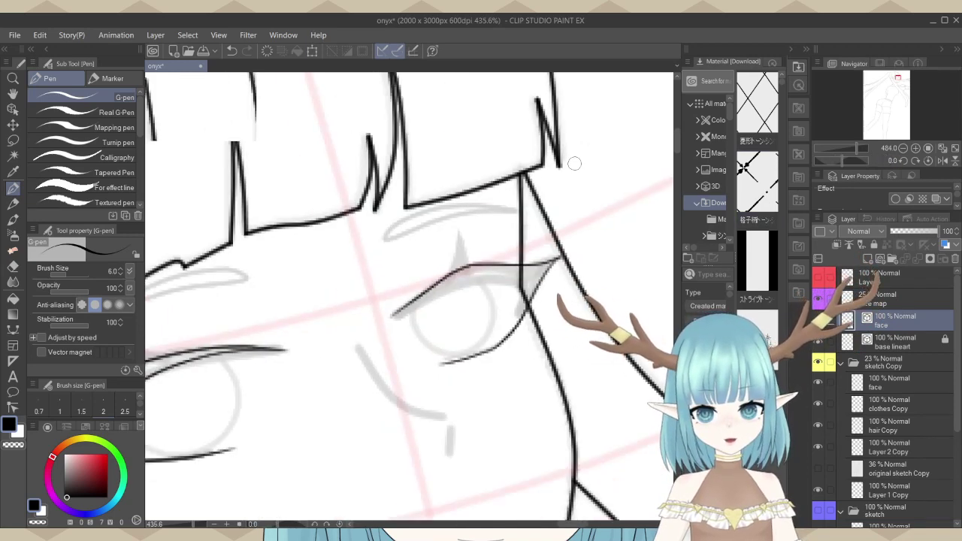
pyautogui.scroll(2, 557, 300)
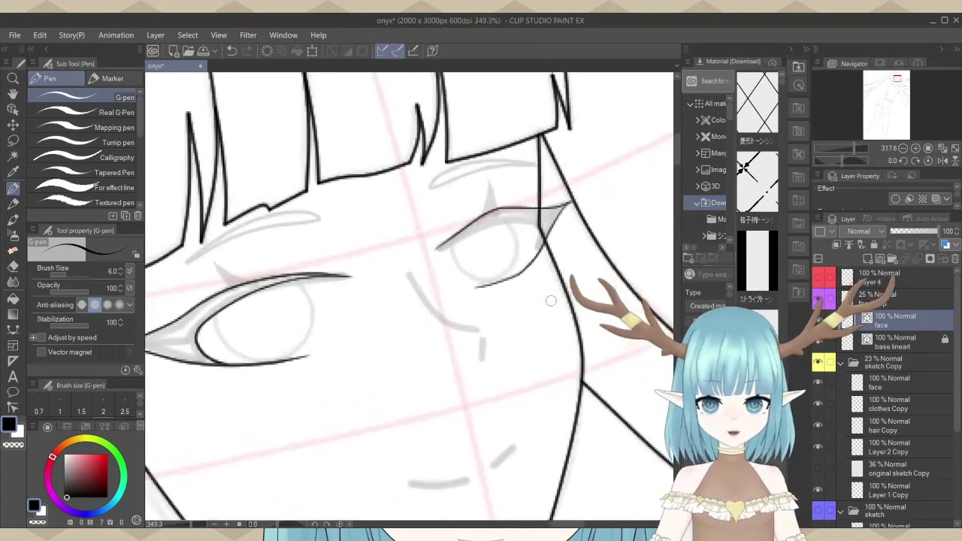
# Check the inked outlines of both eyes with the sketch Copy folder hidden, and show the folder again.
pyautogui.click(826, 362)
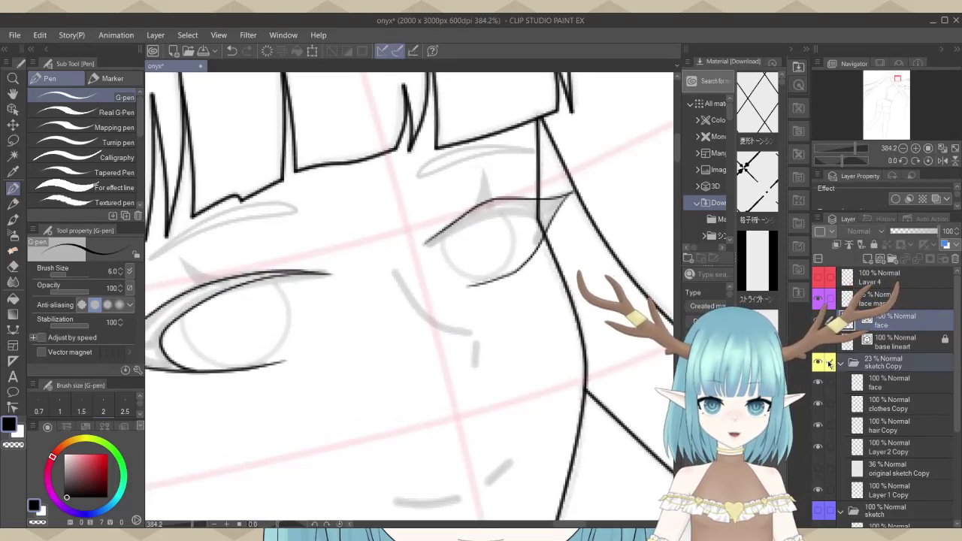
pyautogui.click(817, 362)
pyautogui.scroll(-2, 601, 205)
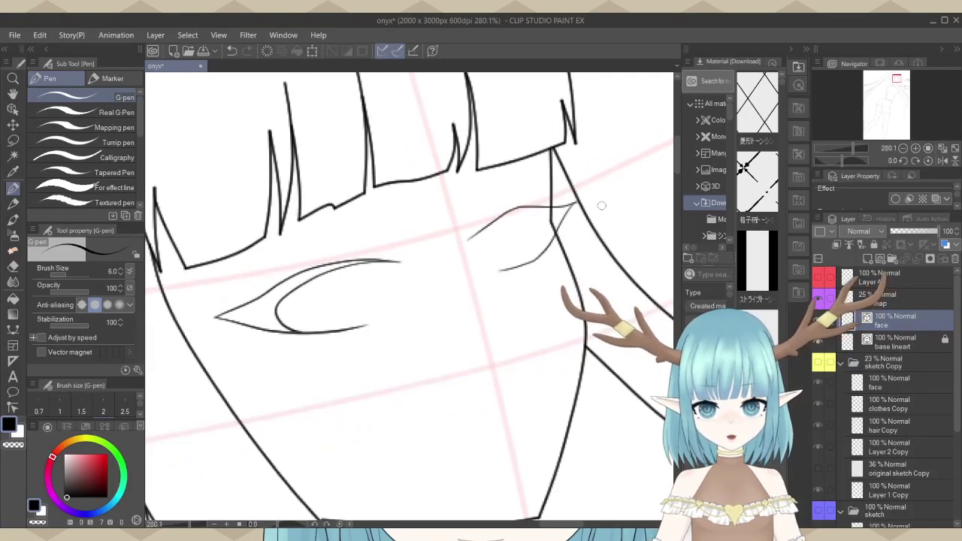
pyautogui.scroll(-2, 601, 205)
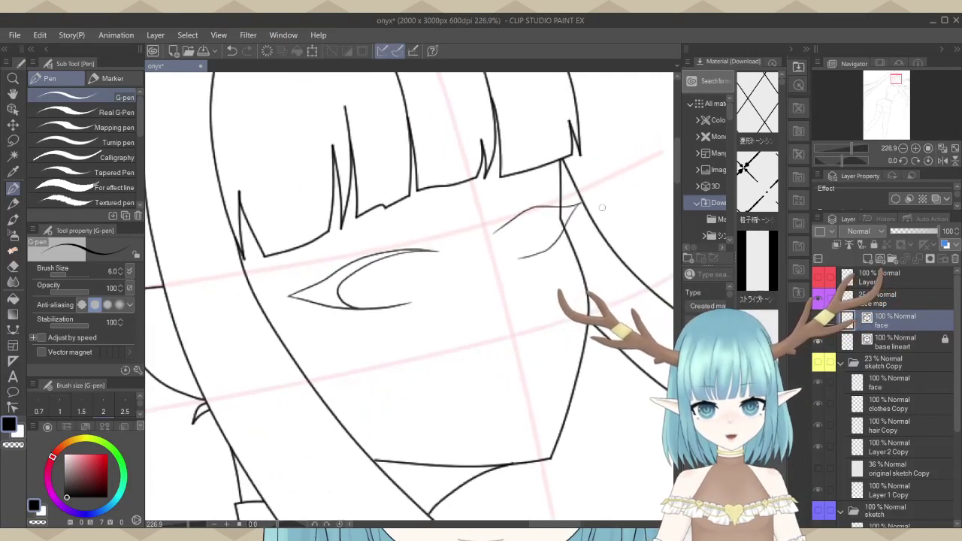
pyautogui.click(818, 363)
pyautogui.scroll(4, 463, 217)
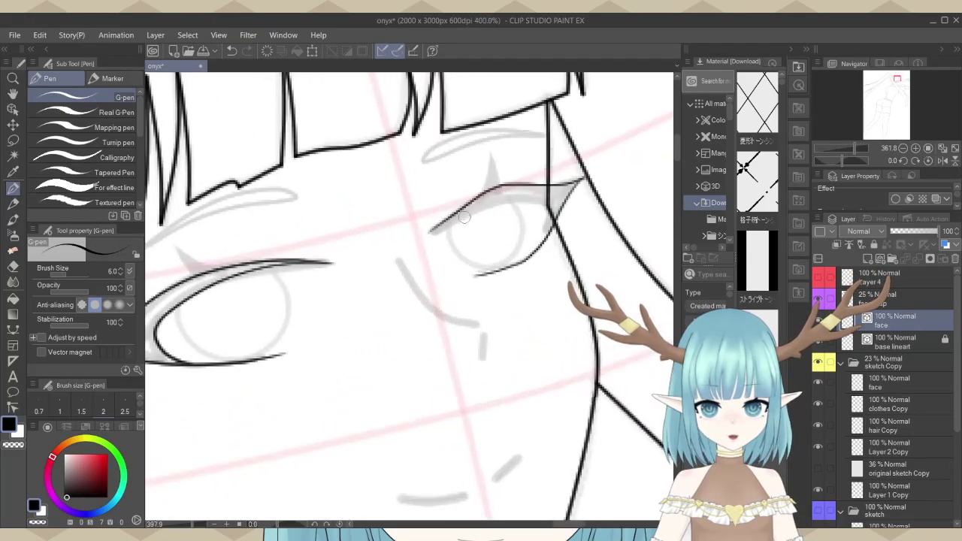
# Rotate the canvas to 44.6 degrees and nudge the control points at the inner end of the right eye's upper lid line downward.
pyautogui.scroll(2, 463, 216)
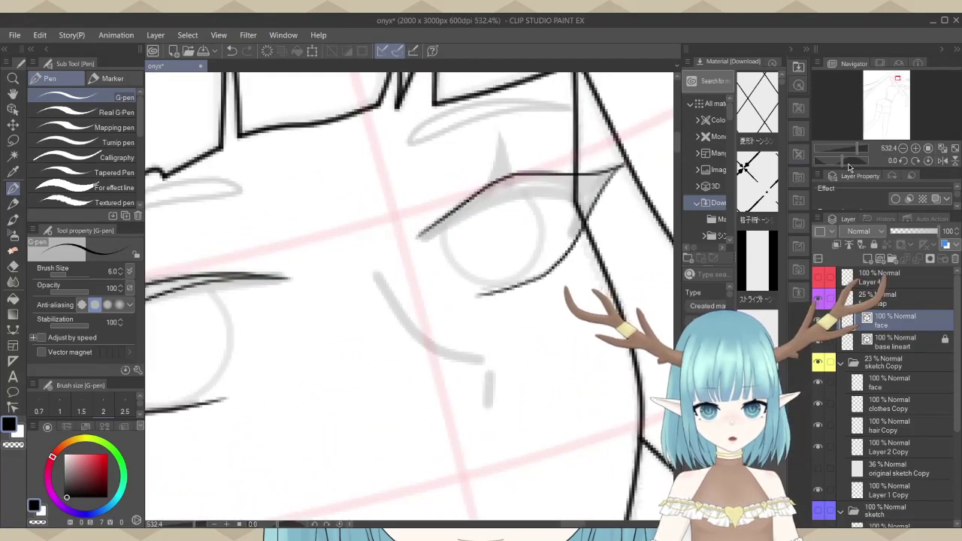
pyautogui.click(850, 163)
pyautogui.scroll(3, 365, 267)
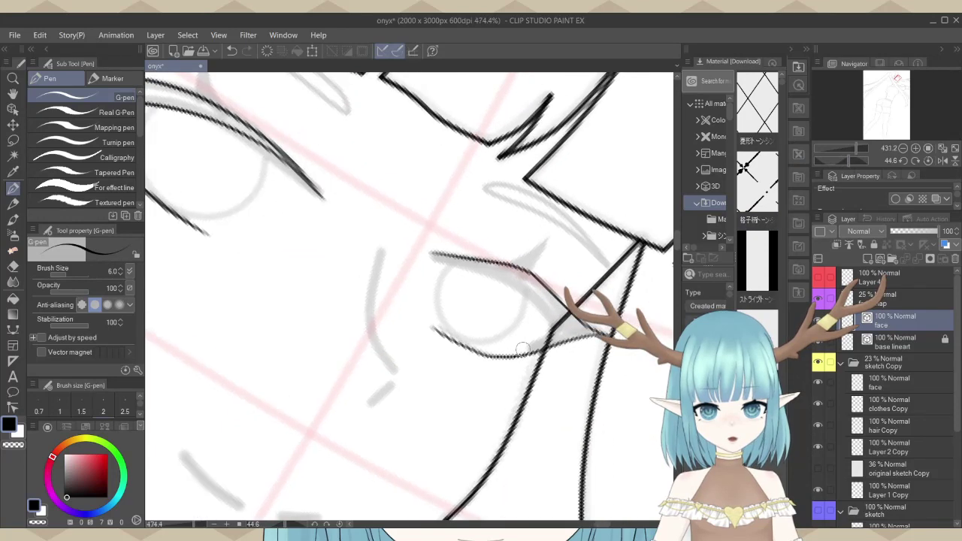
pyautogui.click(13, 108)
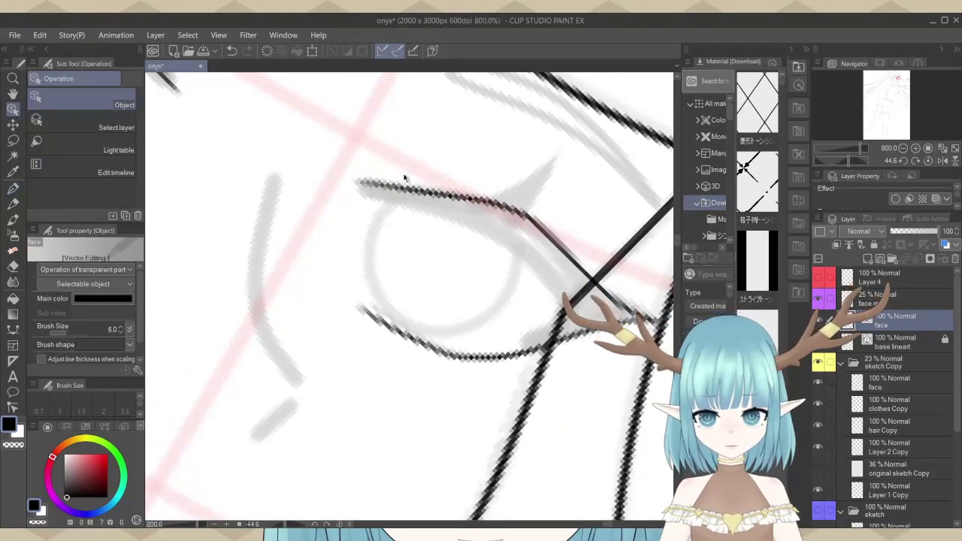
pyautogui.click(392, 189)
pyautogui.scroll(3, 373, 175)
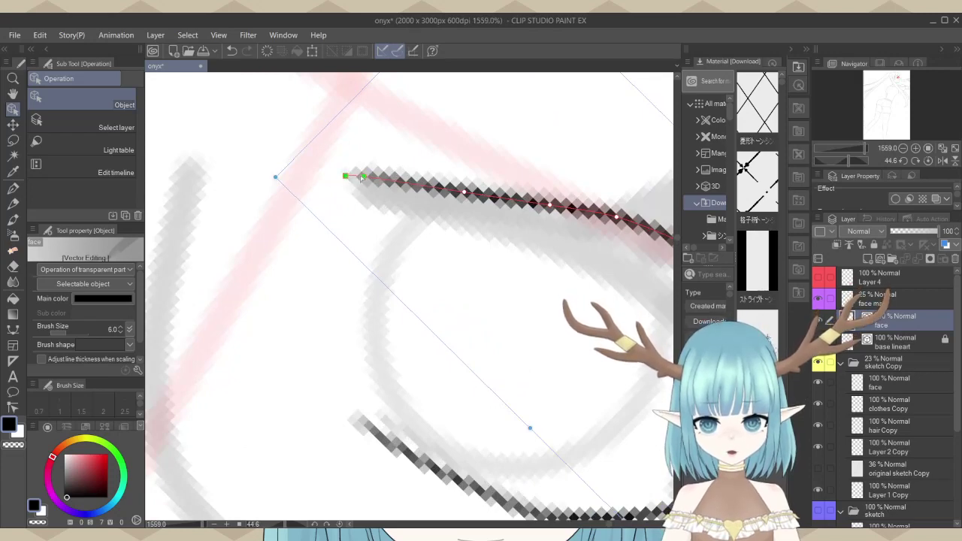
pyautogui.moveTo(363, 178); pyautogui.dragTo(361, 187)
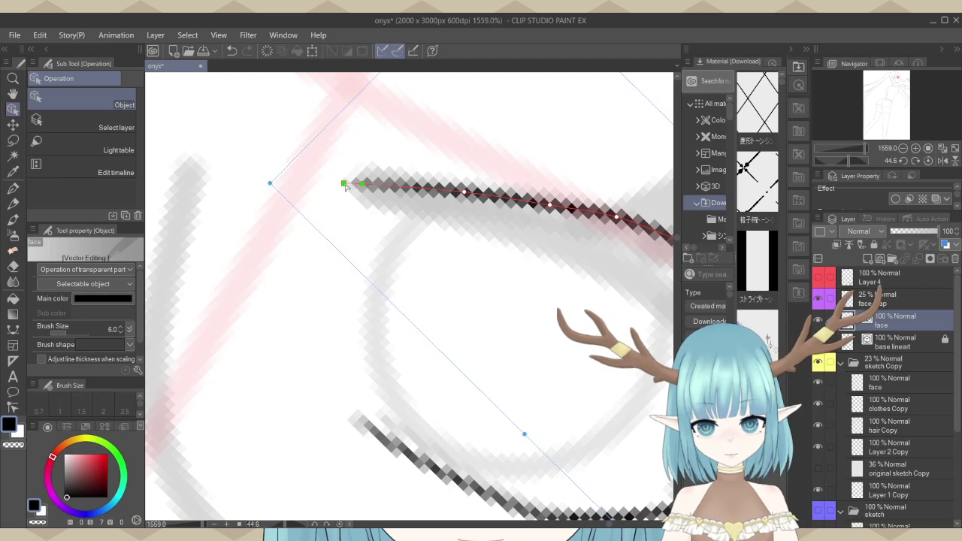
pyautogui.scroll(-3, 388, 184)
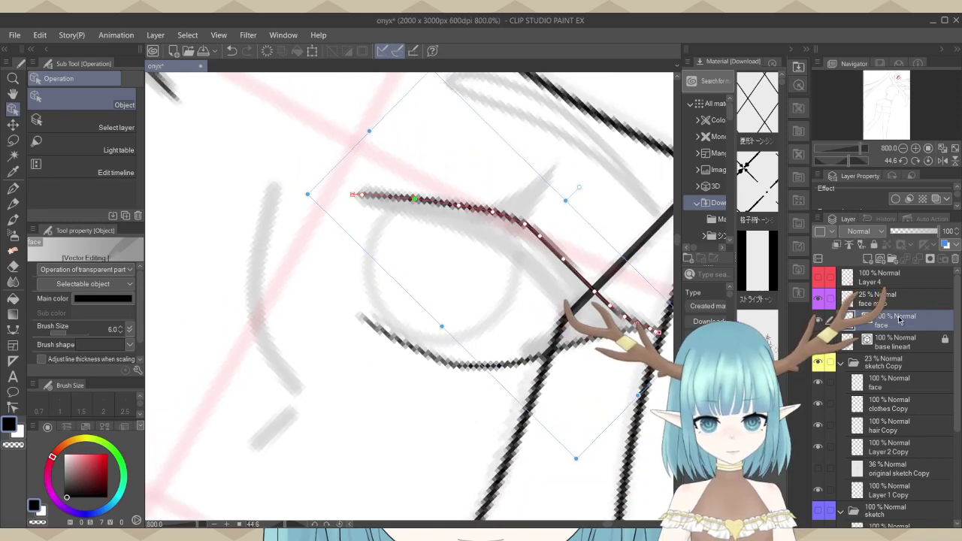
# Pull the end control point of the right eye's upper lid line slightly inward to shorten its inner tip.
pyautogui.click(12, 191)
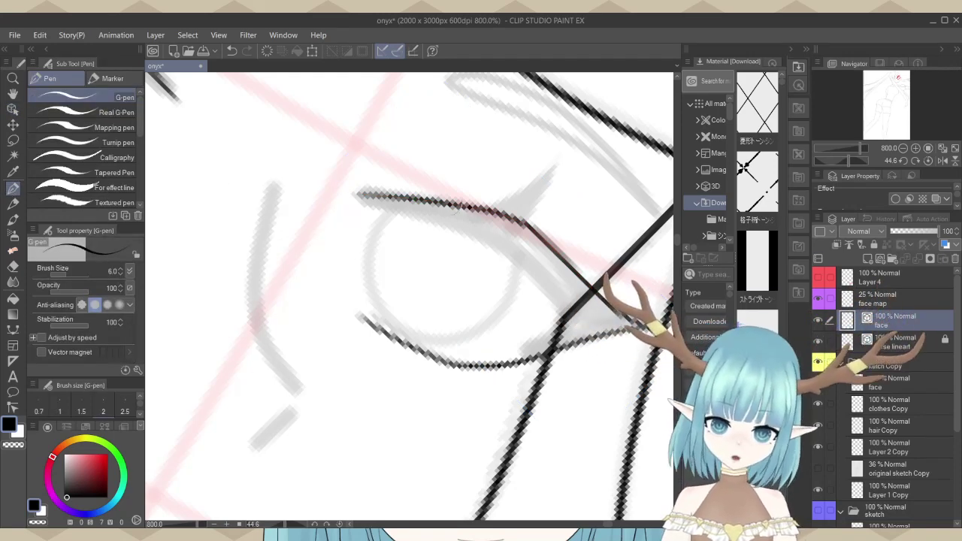
pyautogui.click(12, 109)
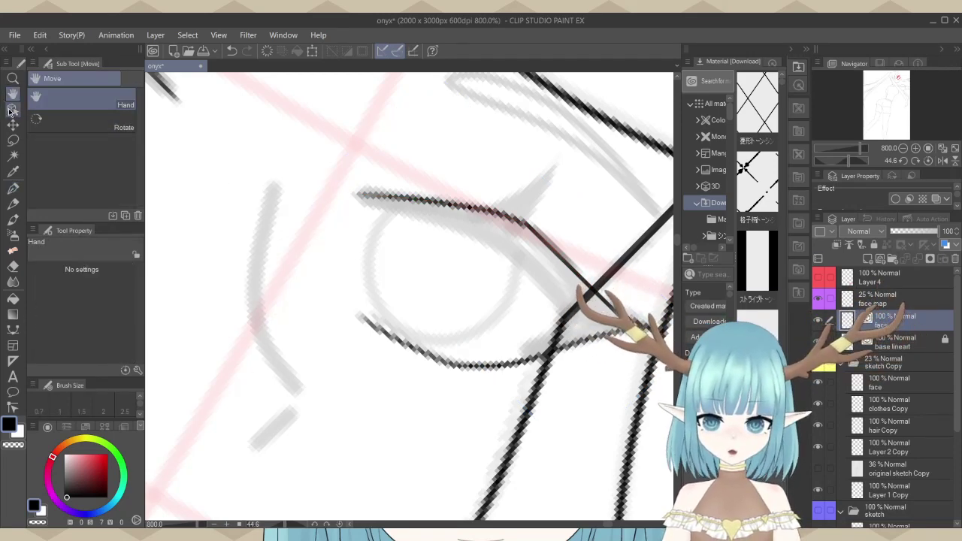
pyautogui.click(438, 203)
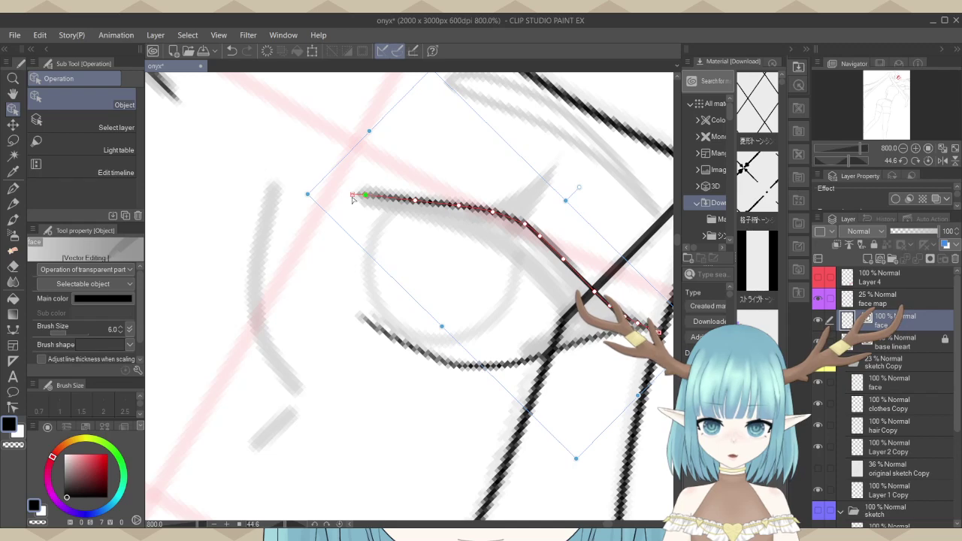
pyautogui.moveTo(351, 198); pyautogui.dragTo(357, 198)
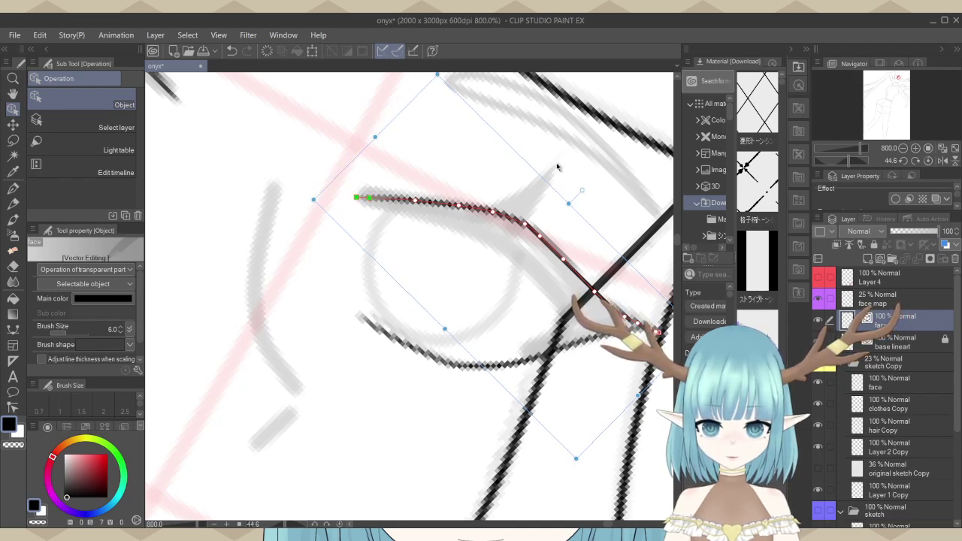
pyautogui.click(422, 148)
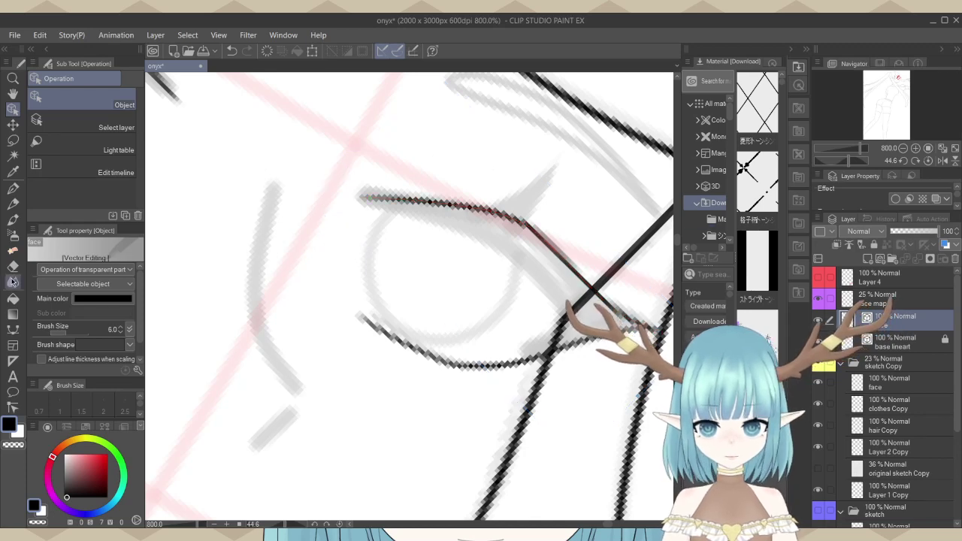
# Ink the inner edge of the right eye's upper lashes with the G-pen, curving from the inner corner down to the lower lid.
pyautogui.click(12, 193)
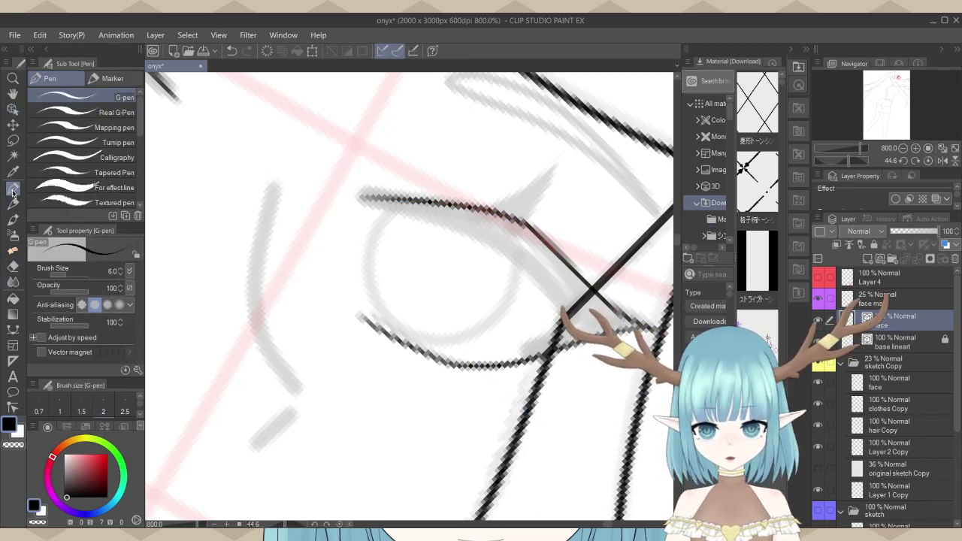
pyautogui.scroll(-2, 415, 140)
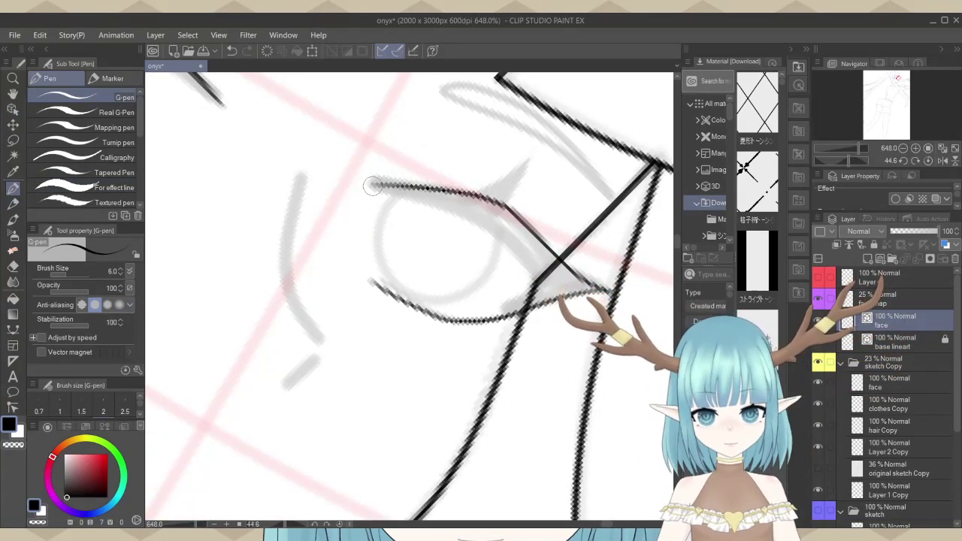
pyautogui.moveTo(381, 186)
pyautogui.mouseDown()
pyautogui.moveTo(452, 211)
pyautogui.moveTo(519, 264)
pyautogui.moveTo(527, 277)
pyautogui.moveTo(517, 301)
pyautogui.moveTo(467, 320)
pyautogui.mouseUp()
pyautogui.scroll(-1, 454, 298)
pyautogui.scroll(-3, 458, 297)
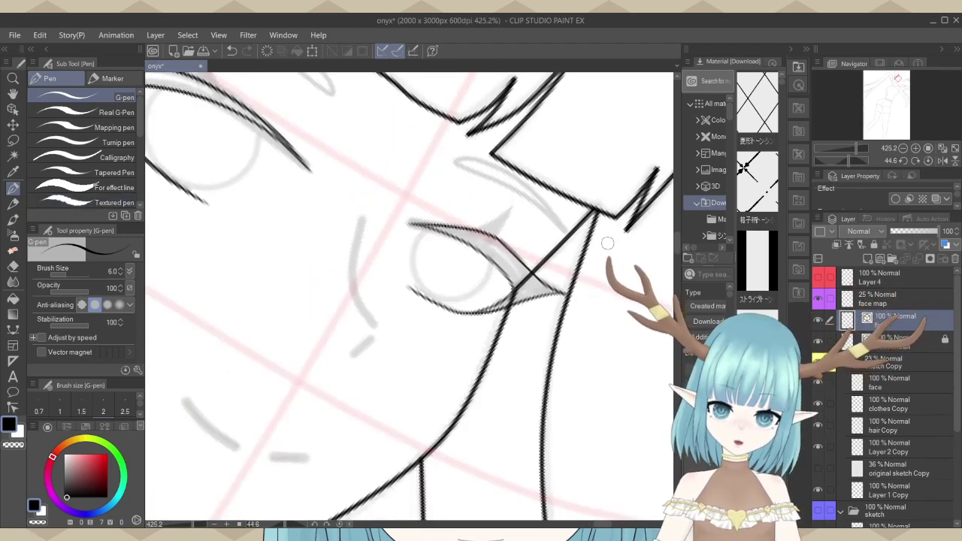
# Reset the canvas rotation to 0 degrees.
pyautogui.scroll(-6, 607, 240)
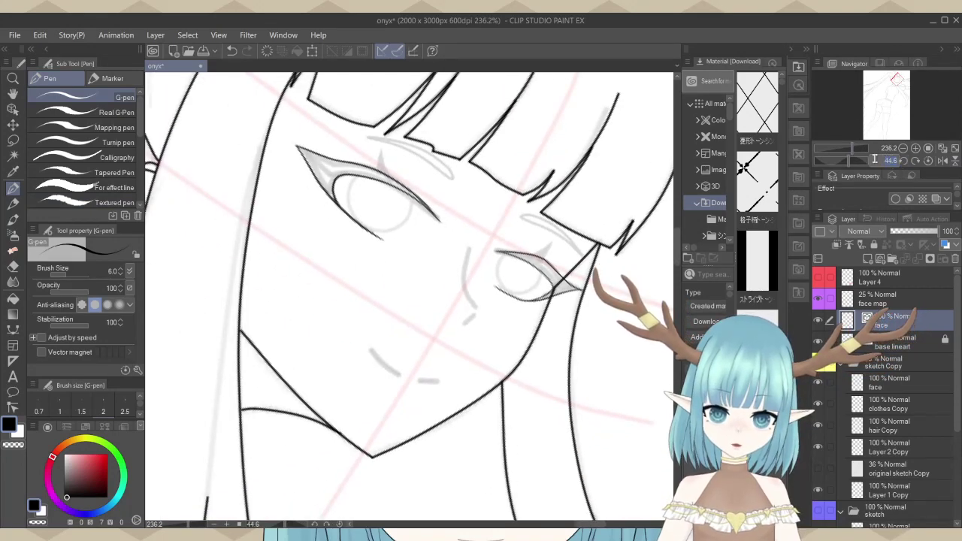
pyautogui.click(874, 159)
pyautogui.write('0')
pyautogui.press('Return')
# Examine both eyes' line art within the whole figure with the sketch Copy folder hidden, and show the folder again.
pyautogui.scroll(-1, 634, 242)
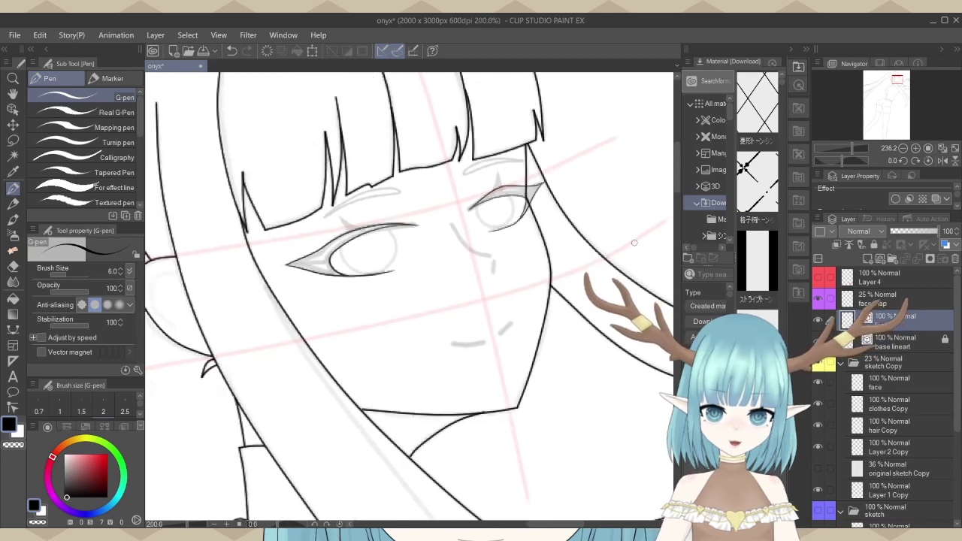
pyautogui.scroll(-1, 572, 233)
pyautogui.scroll(1, 481, 218)
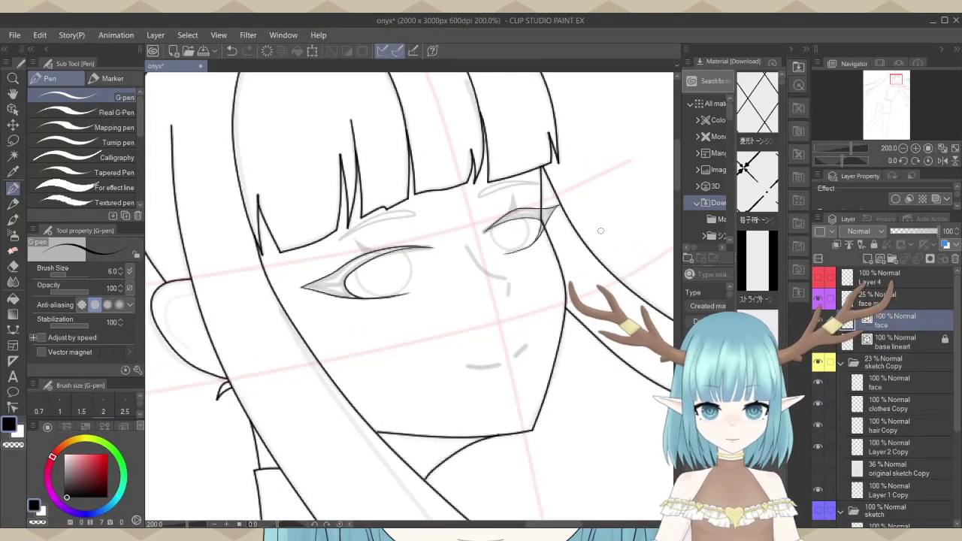
pyautogui.scroll(-1, 577, 252)
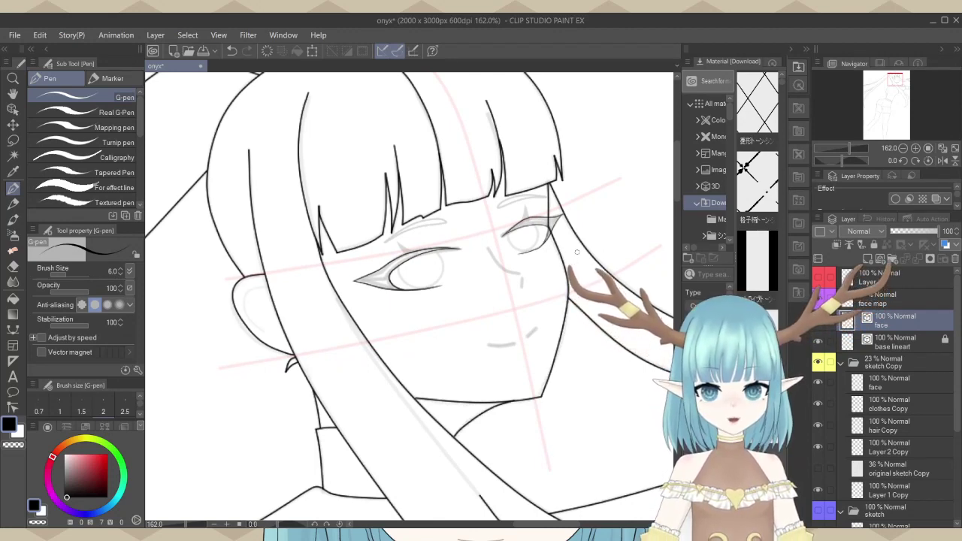
pyautogui.click(822, 364)
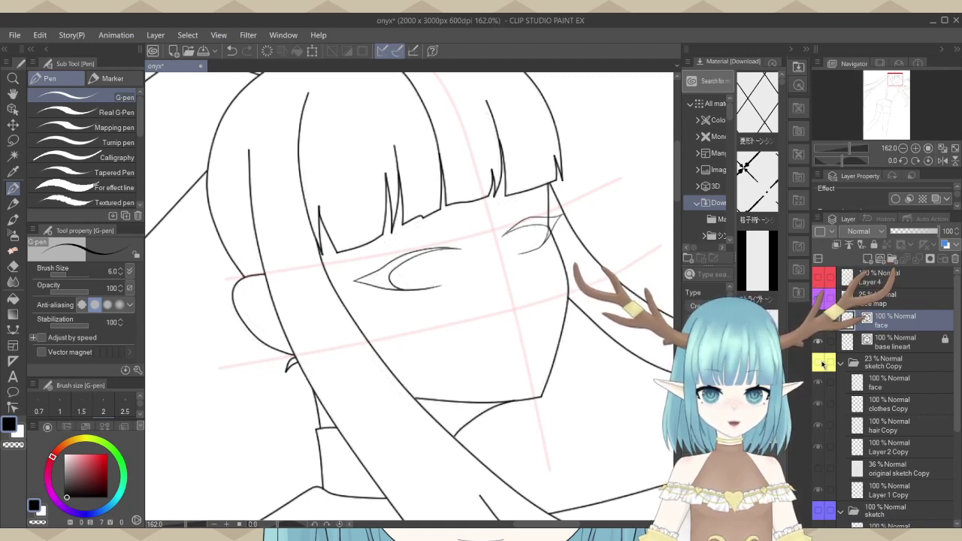
pyautogui.scroll(-5, 534, 211)
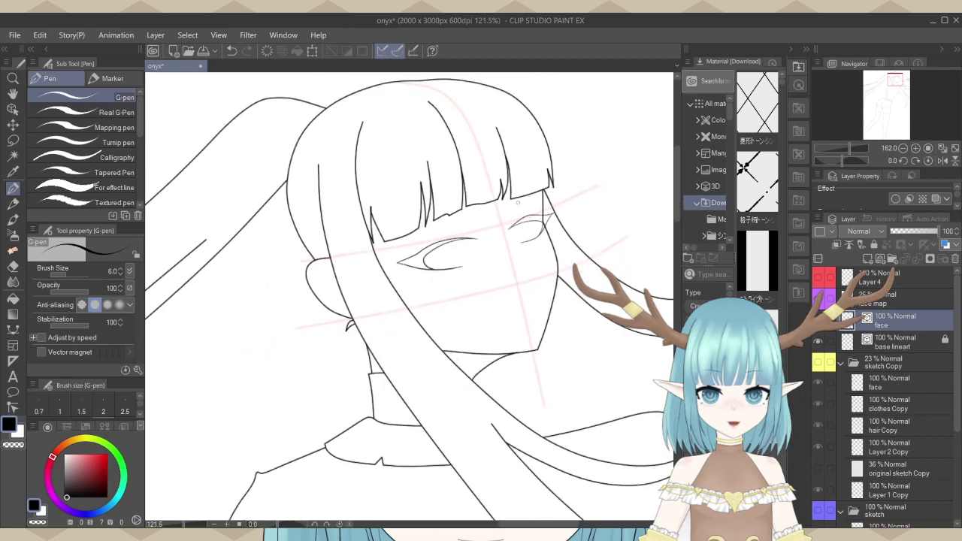
pyautogui.scroll(-3, 515, 199)
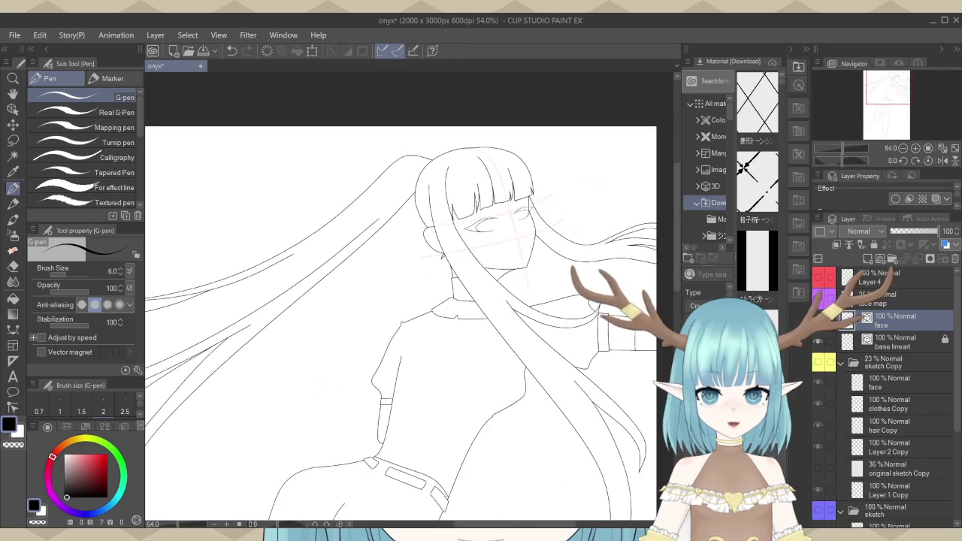
pyautogui.scroll(5, 500, 196)
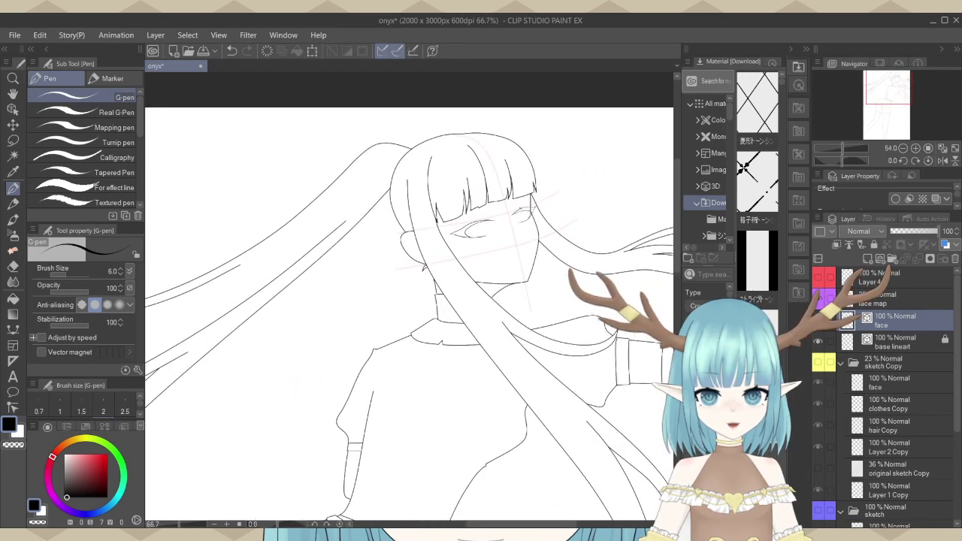
pyautogui.scroll(3, 500, 196)
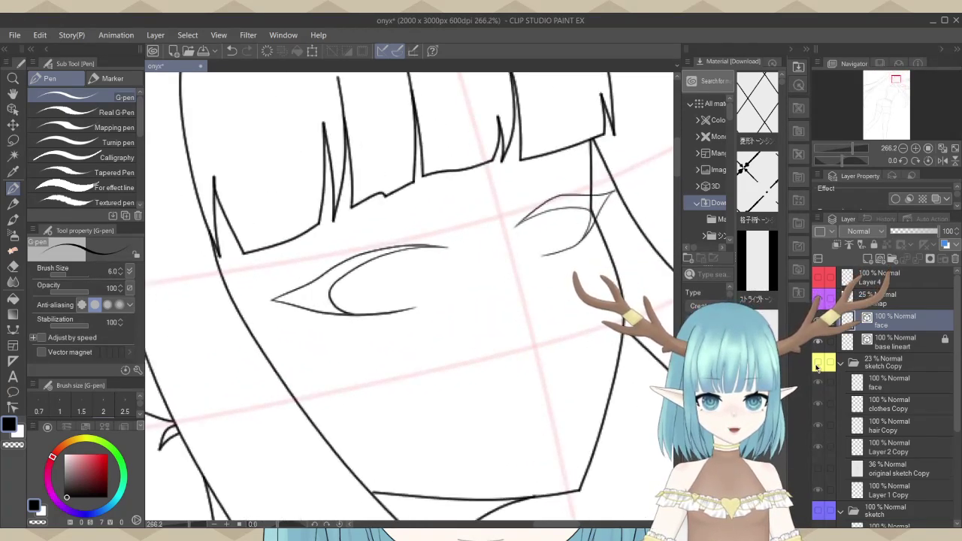
pyautogui.click(818, 363)
# Create a new vector layer above the face layer and outline the lash spike on the left eye's upper lid with the G-pen.
pyautogui.scroll(5, 283, 239)
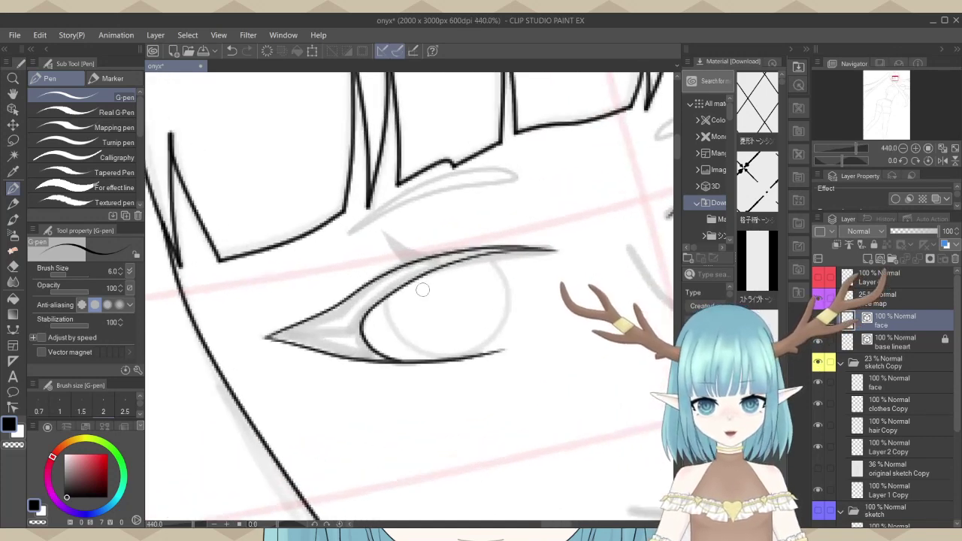
pyautogui.scroll(3, 422, 289)
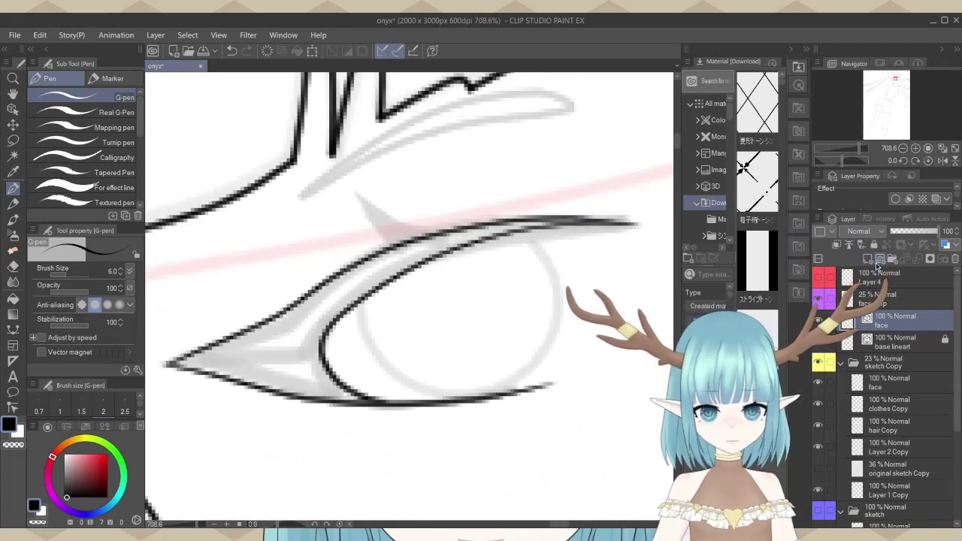
pyautogui.click(877, 263)
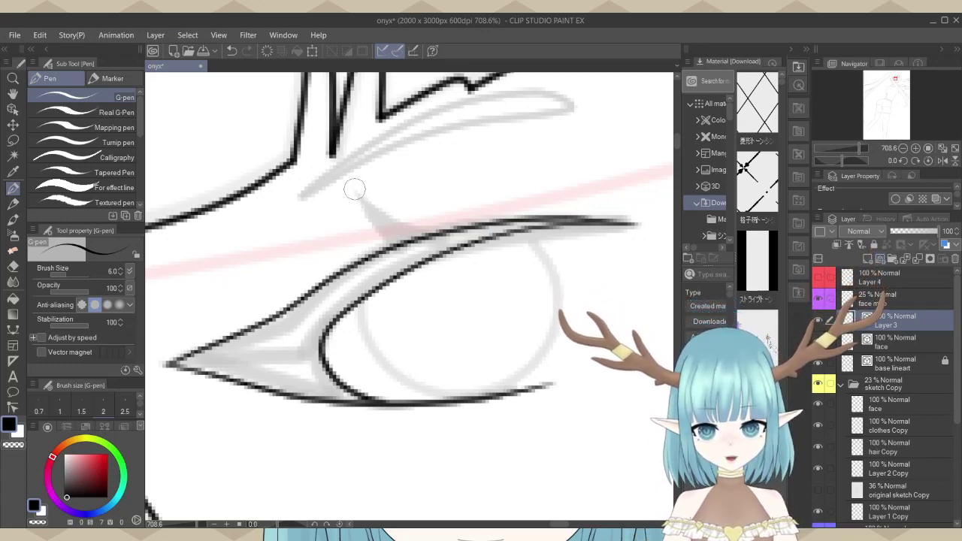
pyautogui.moveTo(355, 190)
pyautogui.mouseDown()
pyautogui.moveTo(388, 218)
pyautogui.moveTo(439, 231)
pyautogui.mouseUp()
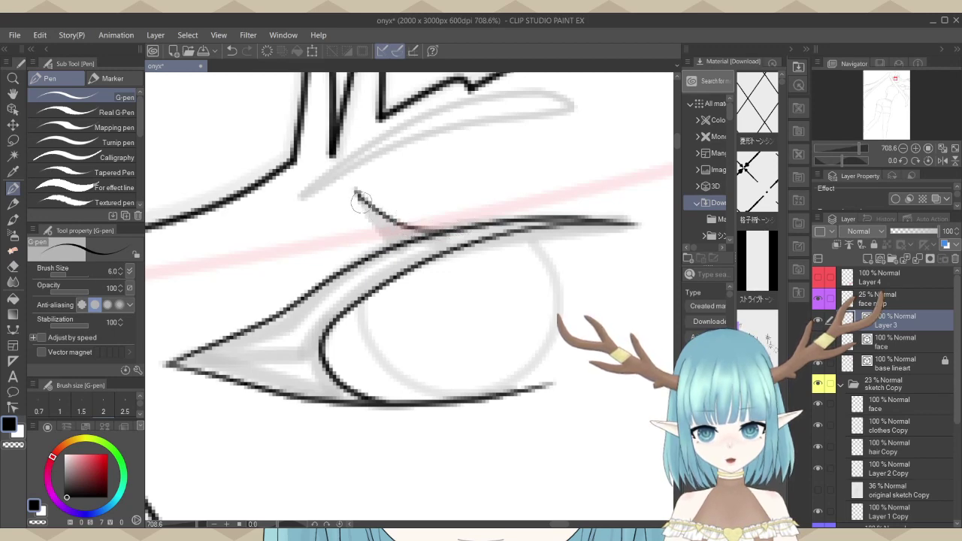
pyautogui.moveTo(359, 201); pyautogui.dragTo(387, 248)
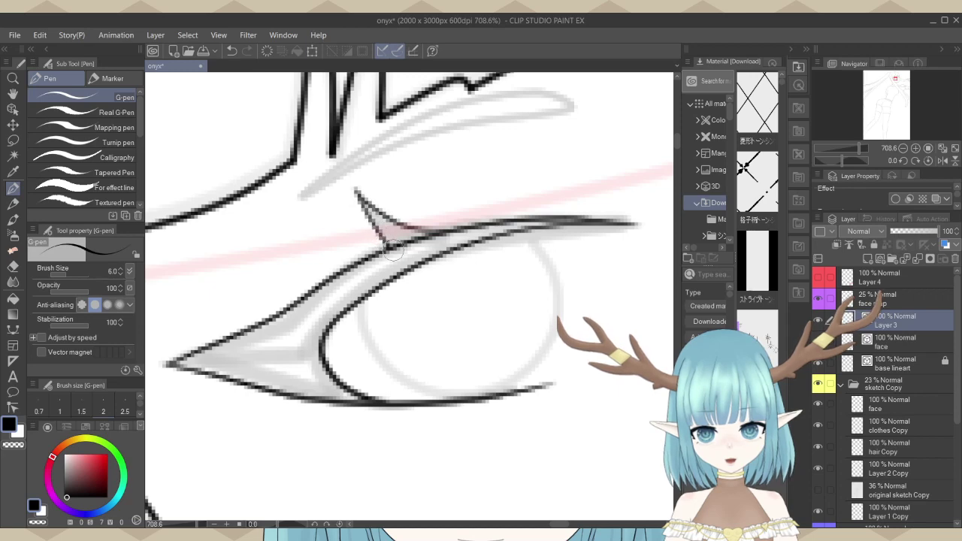
# Outline the lash spike on the right eye's upper lid on the new vector layer, undoing and redrawing the first stroke.
pyautogui.scroll(-4, 392, 248)
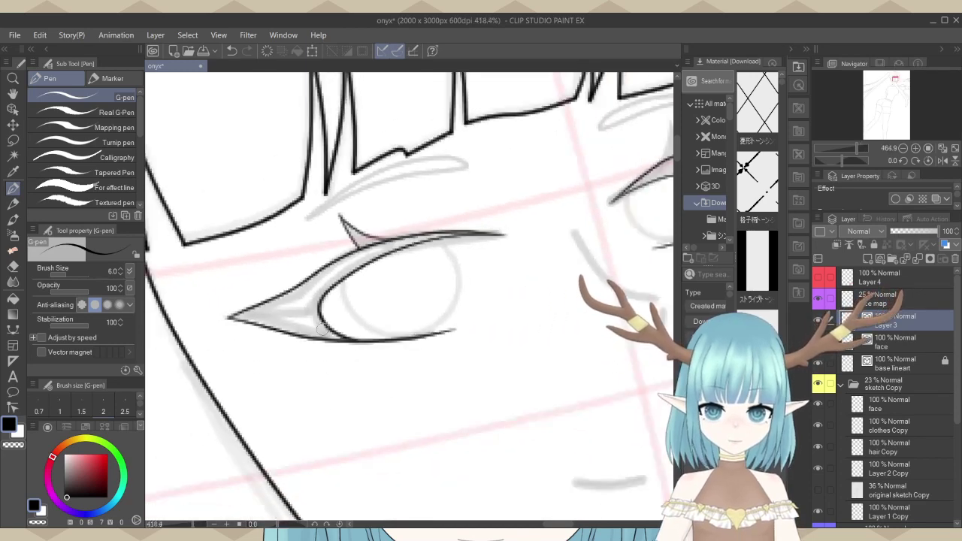
pyautogui.scroll(-2, 322, 327)
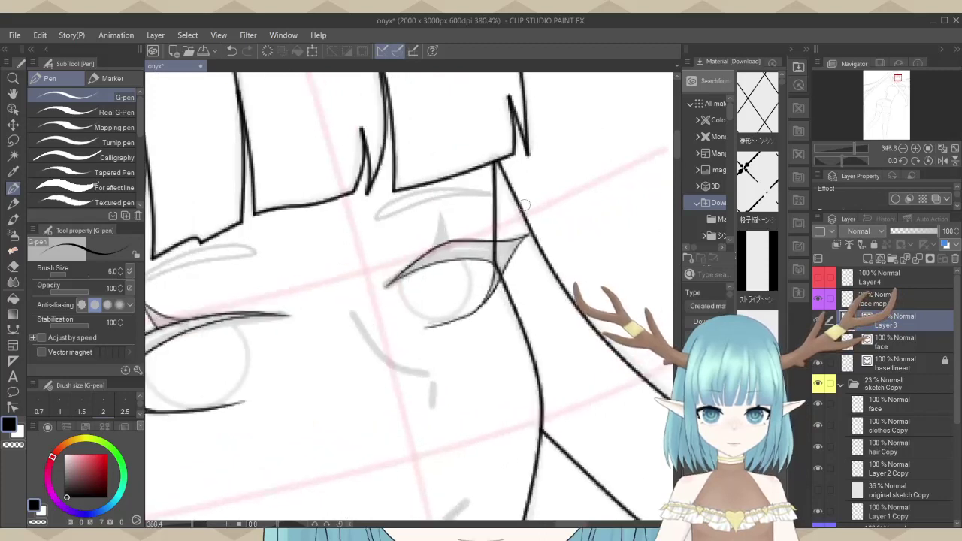
pyautogui.scroll(3, 333, 265)
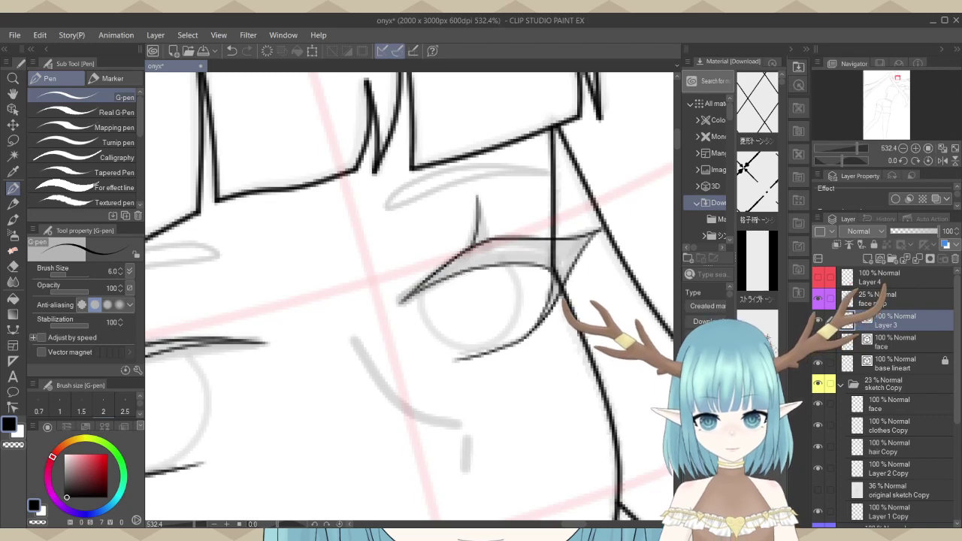
pyautogui.hotkey('ctrl', 'z')
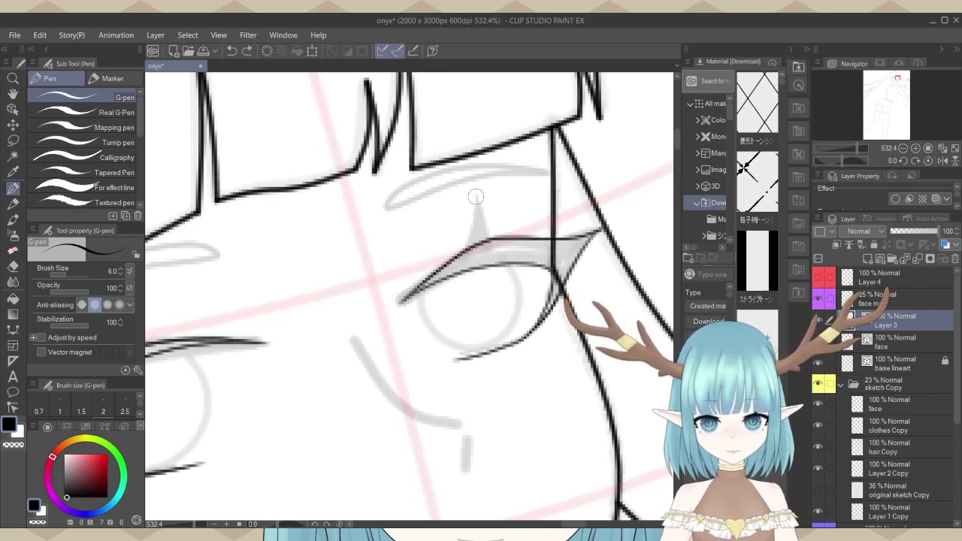
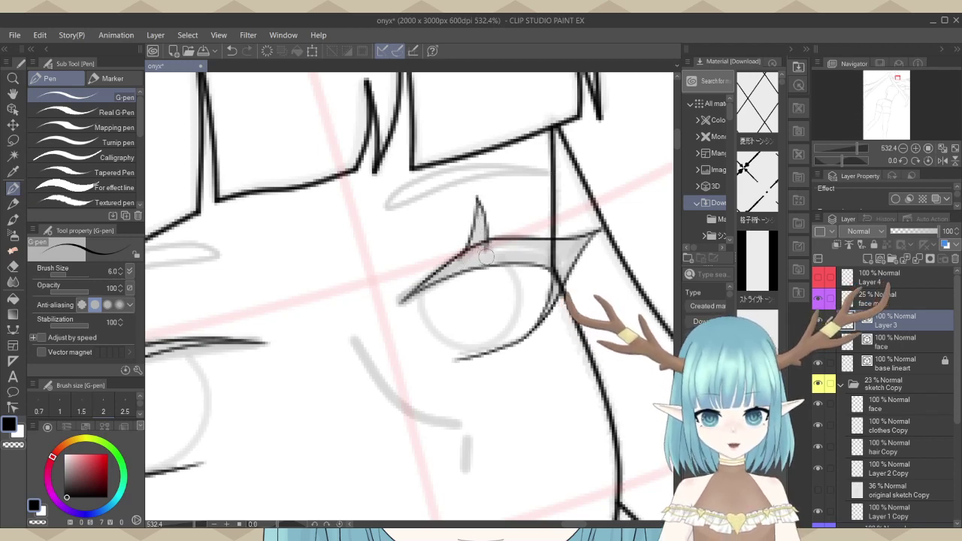
# Erase the spike line's overlap below the right eye's upper lid line with the Hard vector eraser at brush size 12.4.
pyautogui.scroll(5, 578, 181)
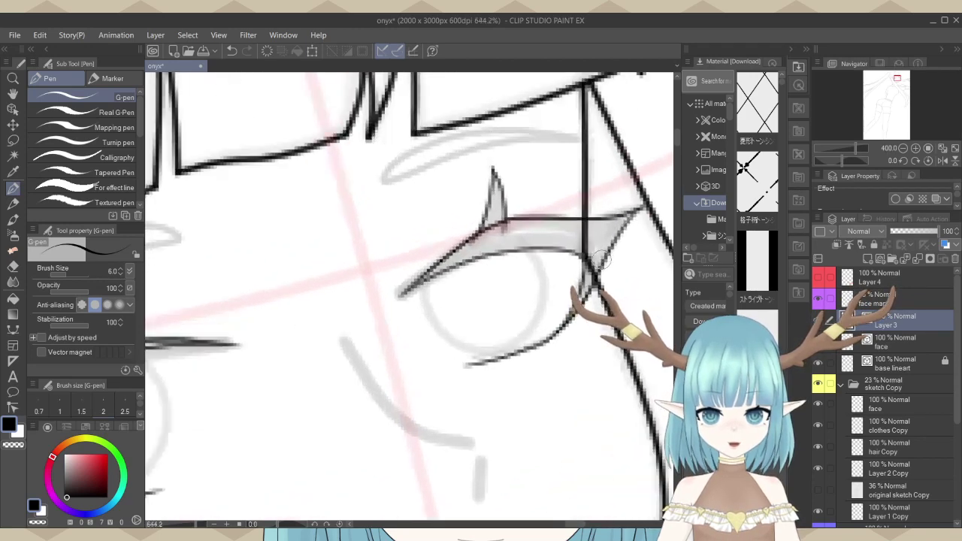
pyautogui.scroll(3, 463, 225)
pyautogui.press('e')
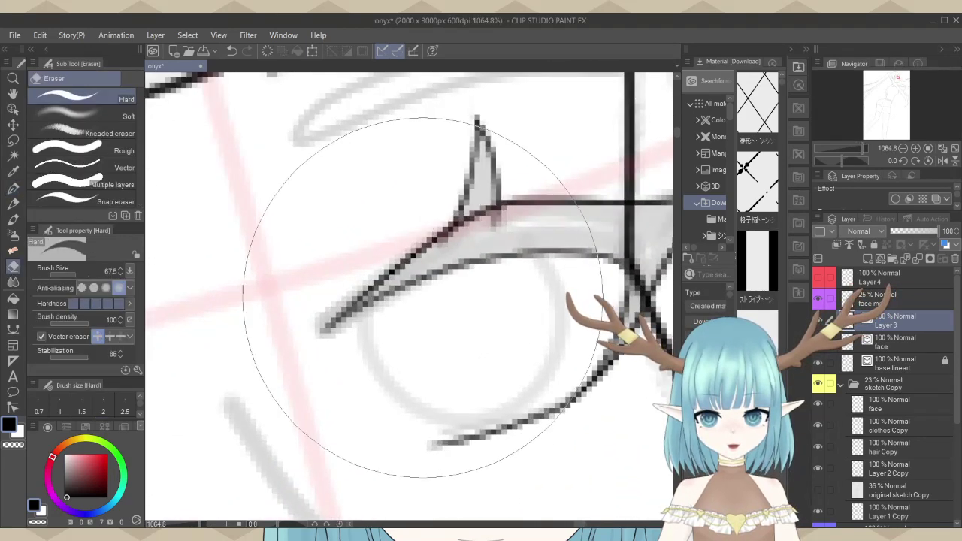
pyautogui.moveTo(73, 271); pyautogui.dragTo(69, 271)
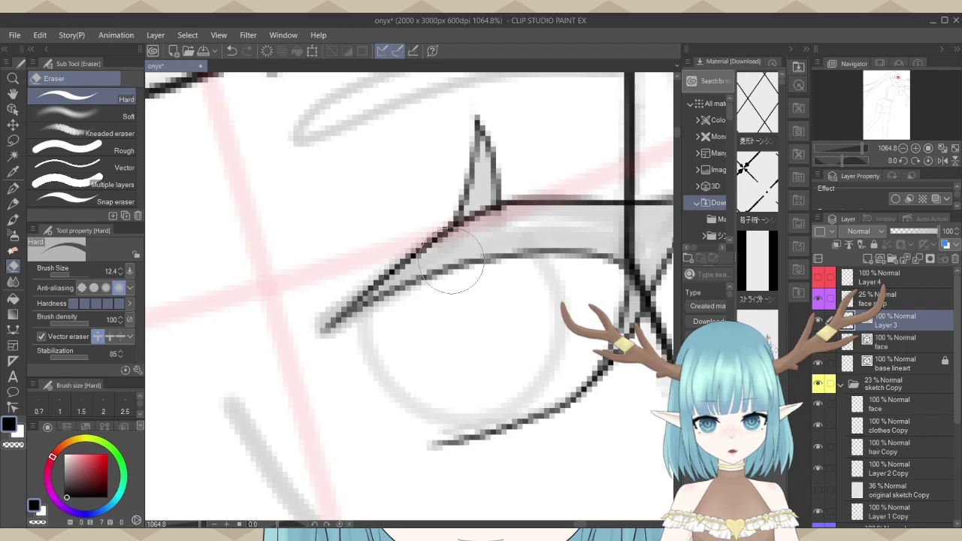
# Examine the eyes' line art within the head with the sketch Copy folder hidden, and show the folder again.
pyautogui.scroll(-6, 575, 271)
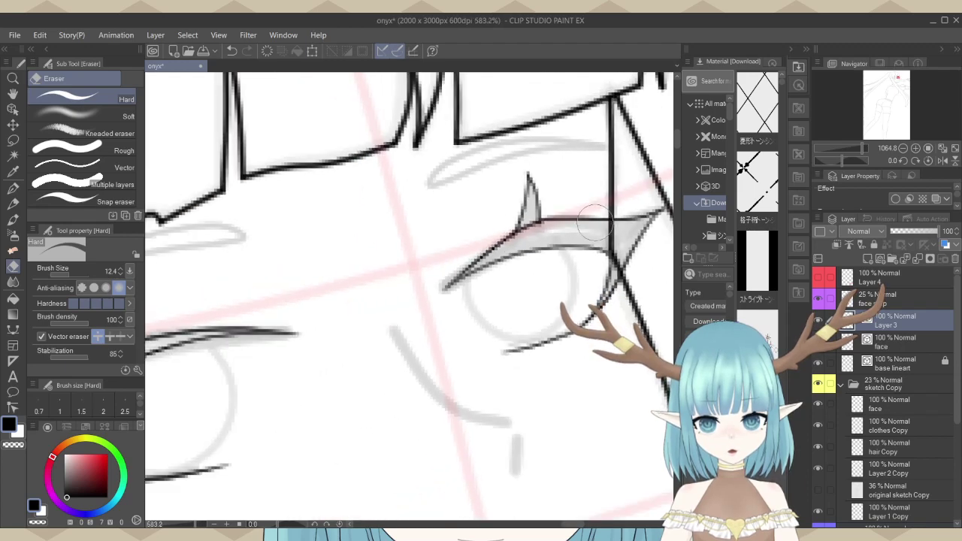
pyautogui.scroll(-5, 484, 224)
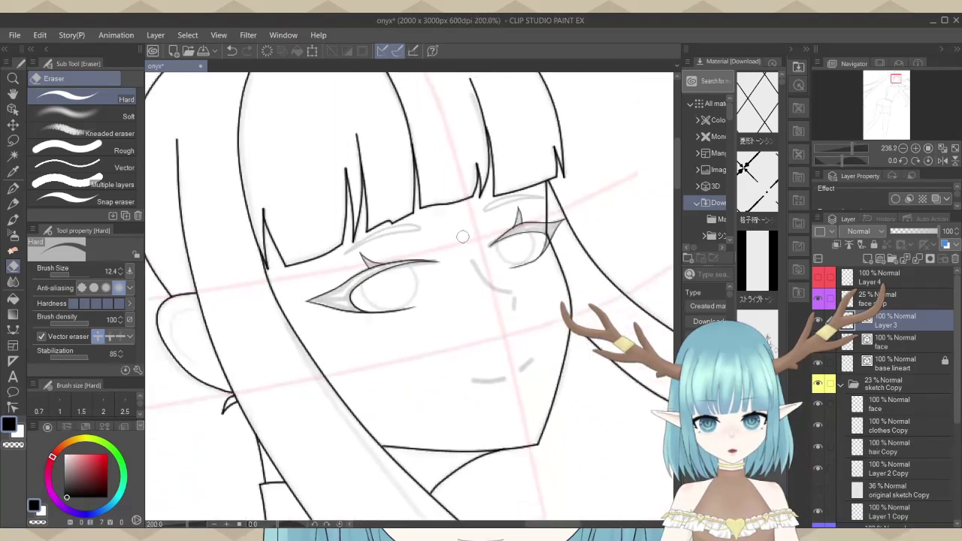
pyautogui.scroll(-1, 463, 237)
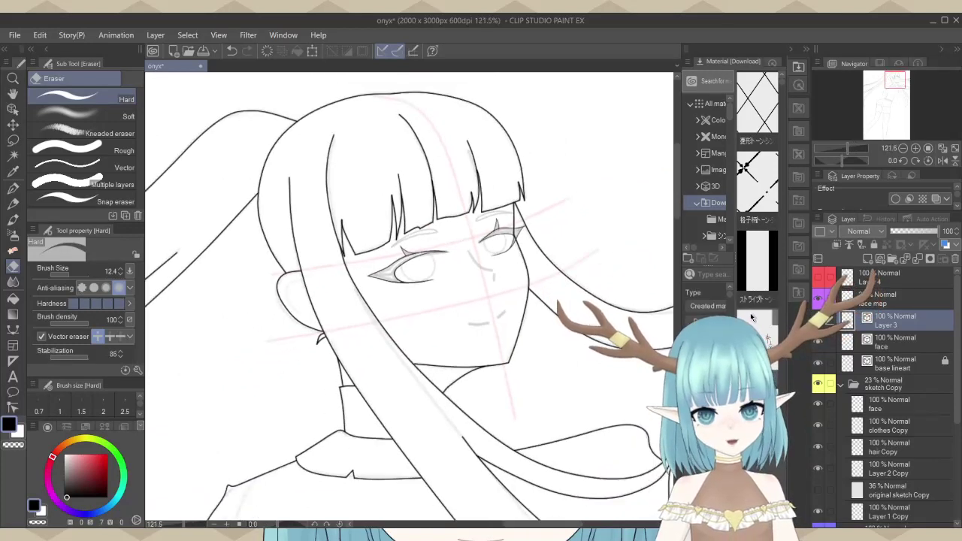
pyautogui.click(824, 385)
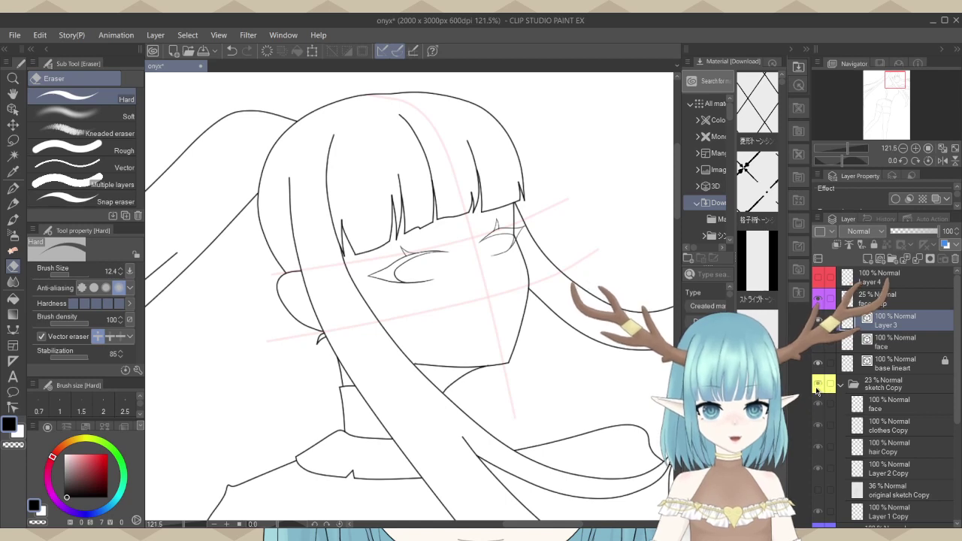
pyautogui.click(818, 384)
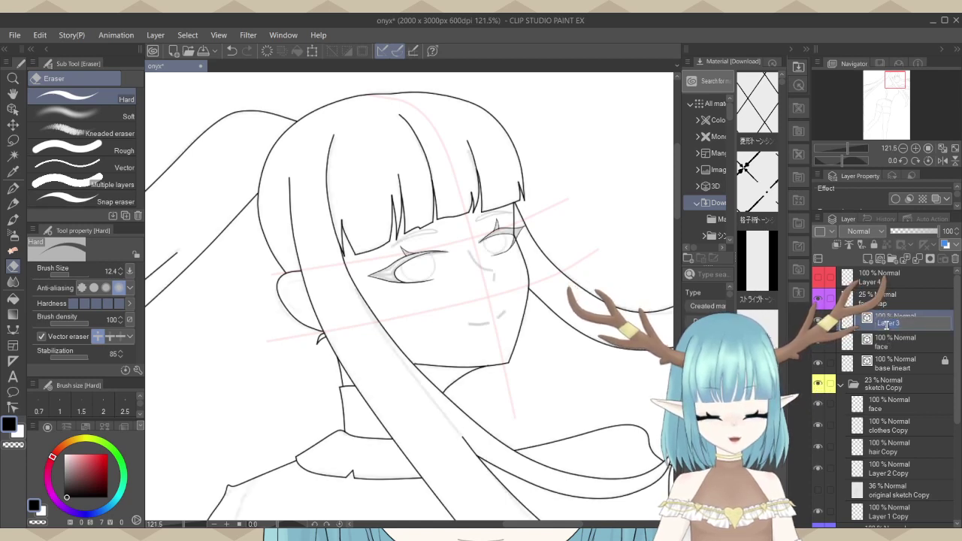
# Rename the lash spike layer to "lashes" and create a new vector layer above it.
pyautogui.write('lashes')
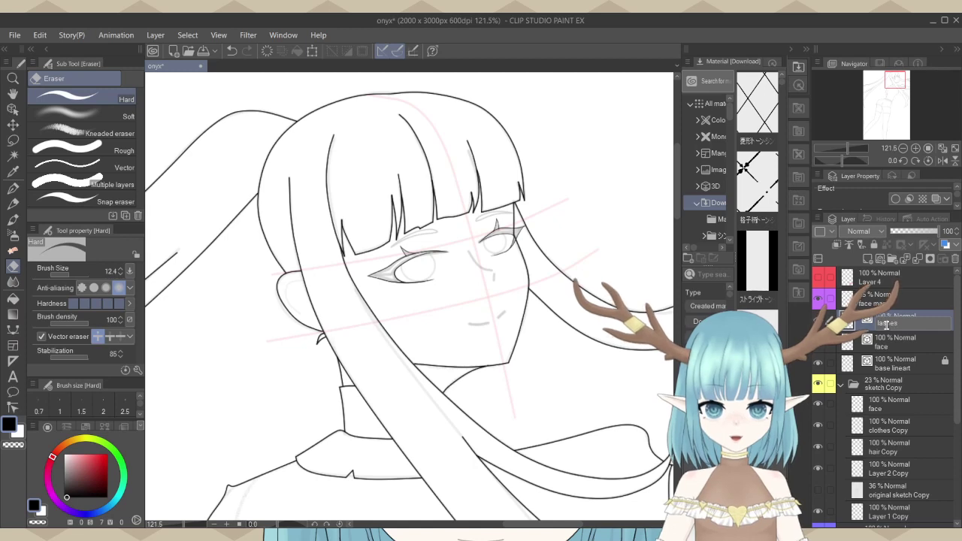
pyautogui.press('Return')
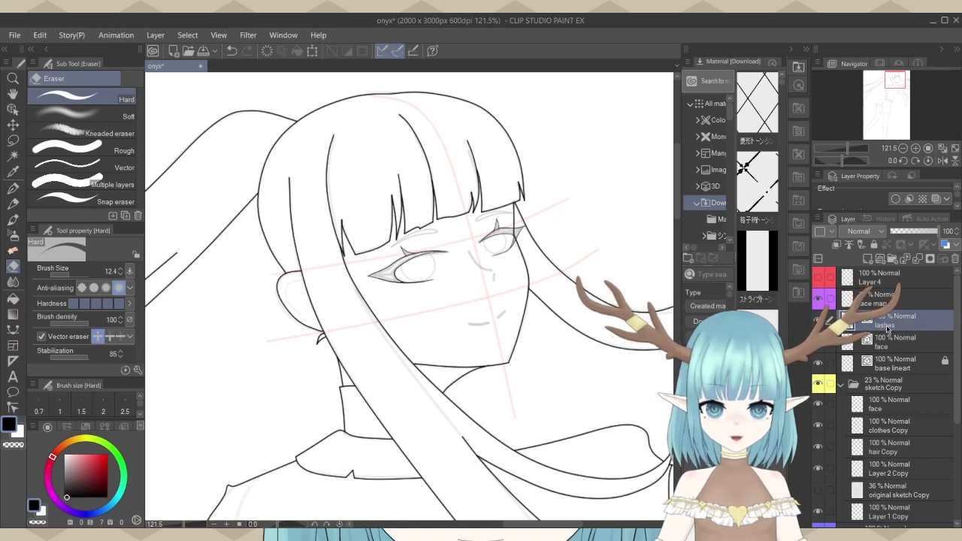
pyautogui.click(881, 259)
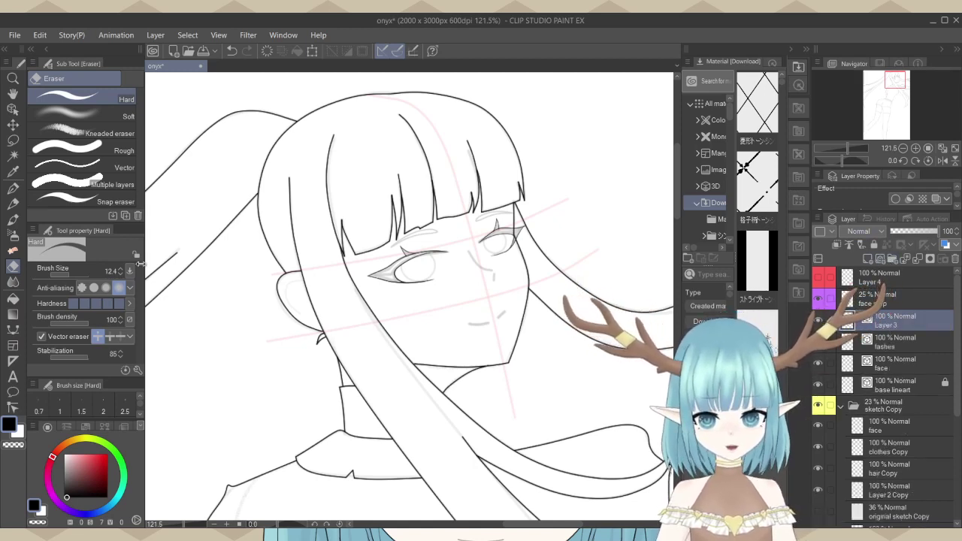
# Draw a circle over the left eye's sketched iris on the new vector layer with the Ellipse tool at brush size 2.0.
pyautogui.press('u')
pyautogui.scroll(1, 490, 269)
pyautogui.scroll(4, 490, 269)
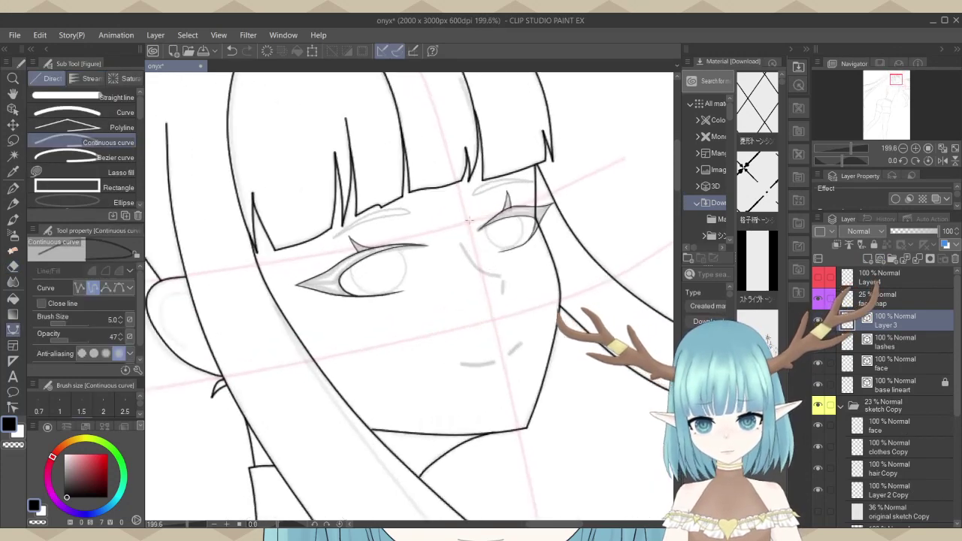
pyautogui.scroll(3, 513, 305)
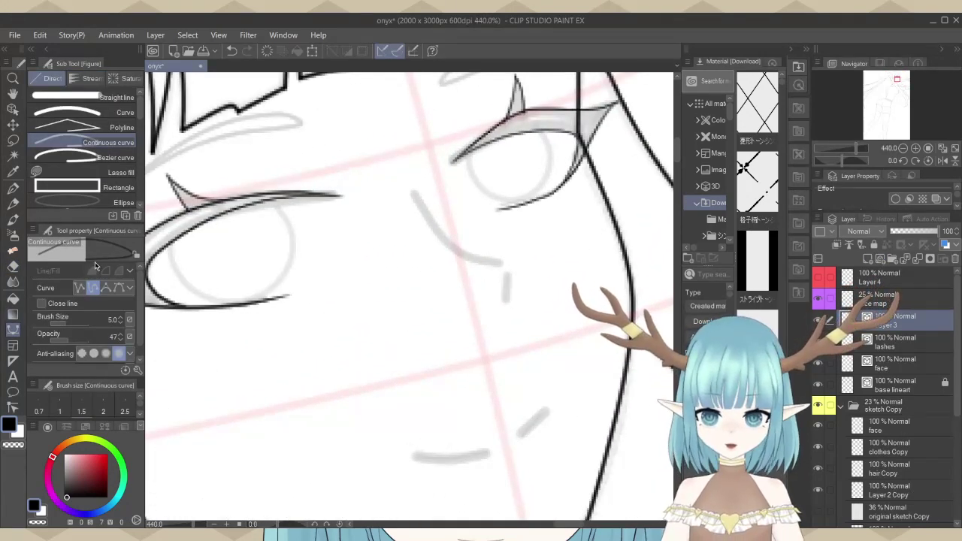
pyautogui.click(71, 202)
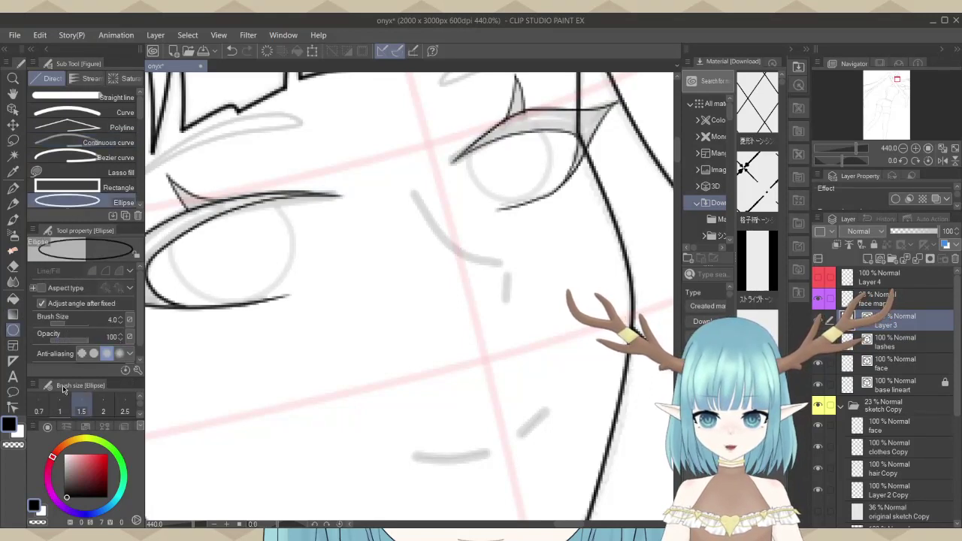
pyautogui.click(103, 409)
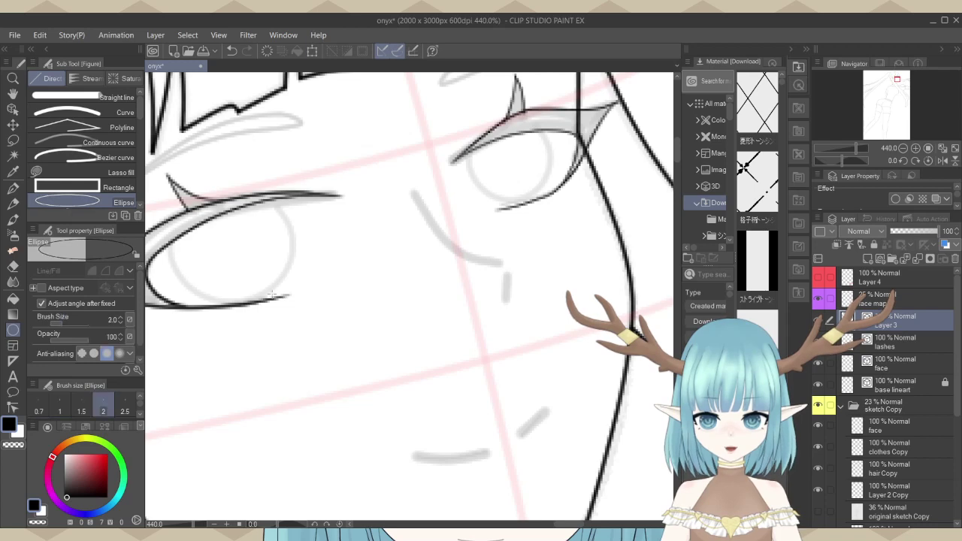
pyautogui.scroll(-3, 535, 264)
pyautogui.scroll(3, 283, 301)
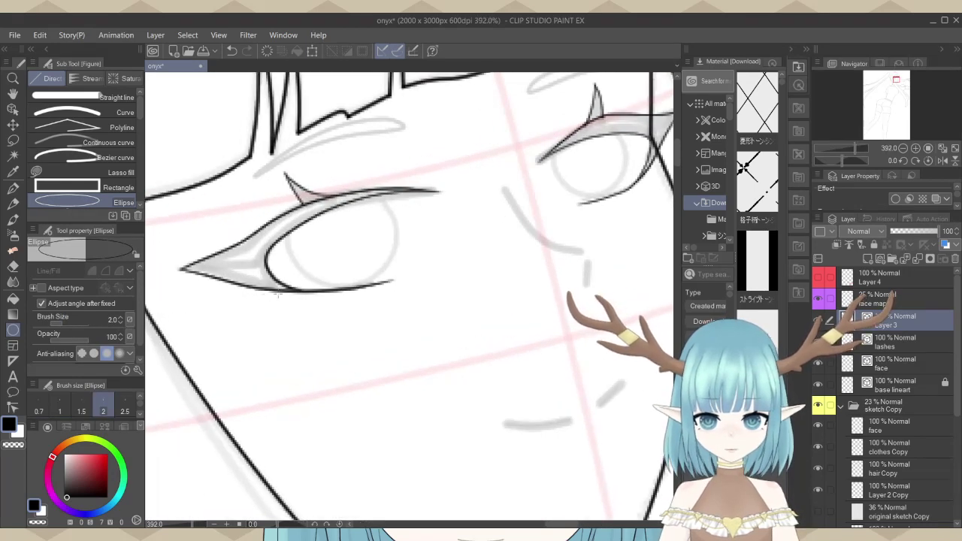
pyautogui.moveTo(283, 301); pyautogui.dragTo(404, 190)
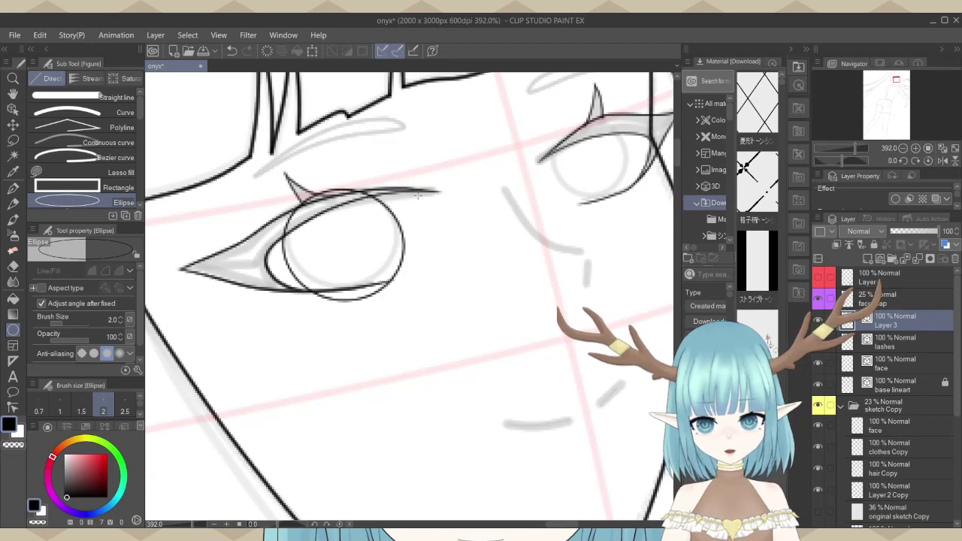
# Select the left eye's iris circle as an object and stretch it slightly upward.
pyautogui.click(13, 124)
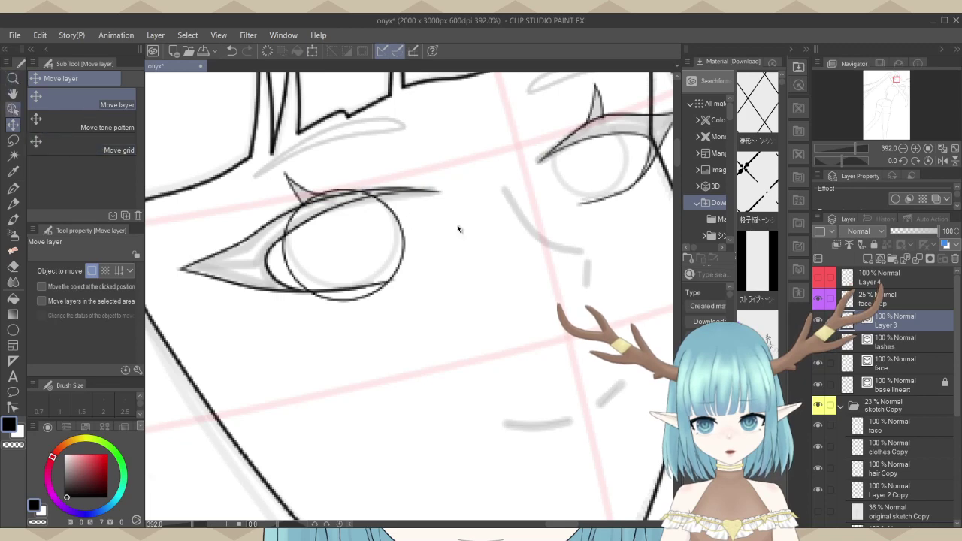
pyautogui.press('o')
pyautogui.click(404, 246)
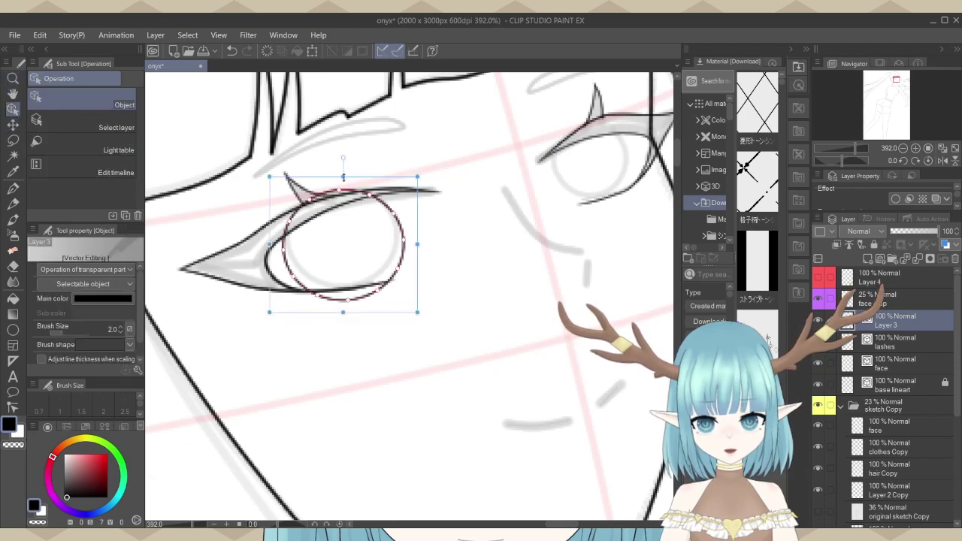
pyautogui.moveTo(343, 177); pyautogui.dragTo(342, 172)
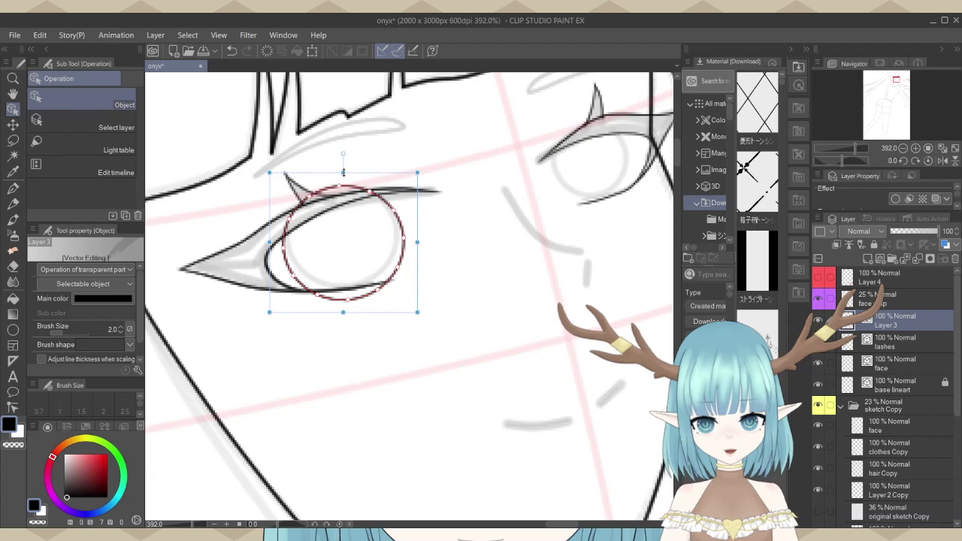
pyautogui.click(454, 273)
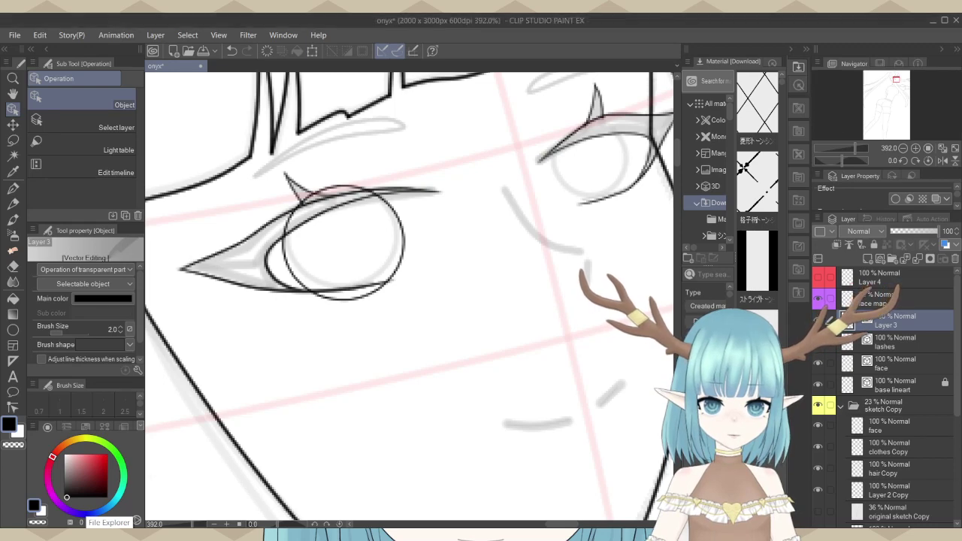
# Shrink the left eye's iris circle and shift it up and left so its lower edge meets the lower lid line.
pyautogui.click(403, 243)
pyautogui.moveTo(268, 168); pyautogui.dragTo(279, 184)
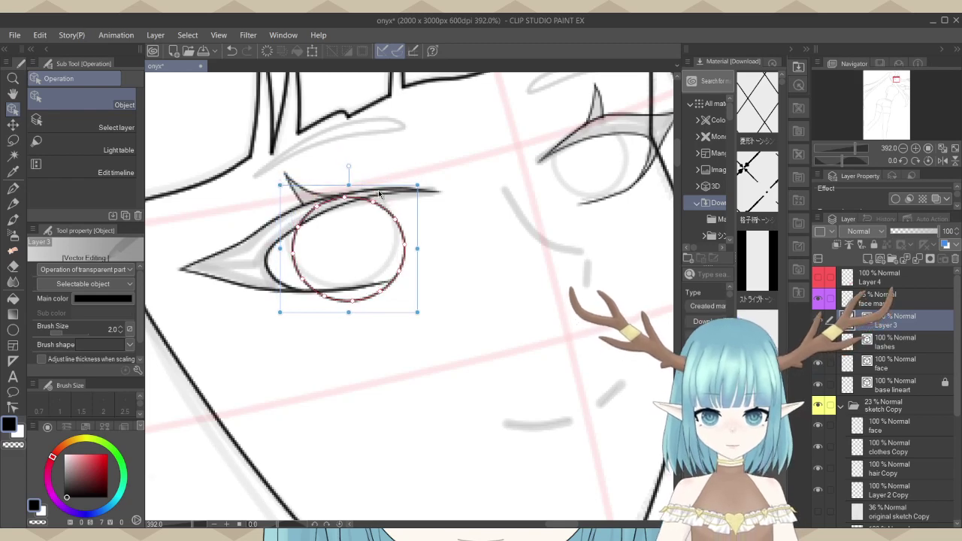
pyautogui.moveTo(379, 189); pyautogui.dragTo(372, 181)
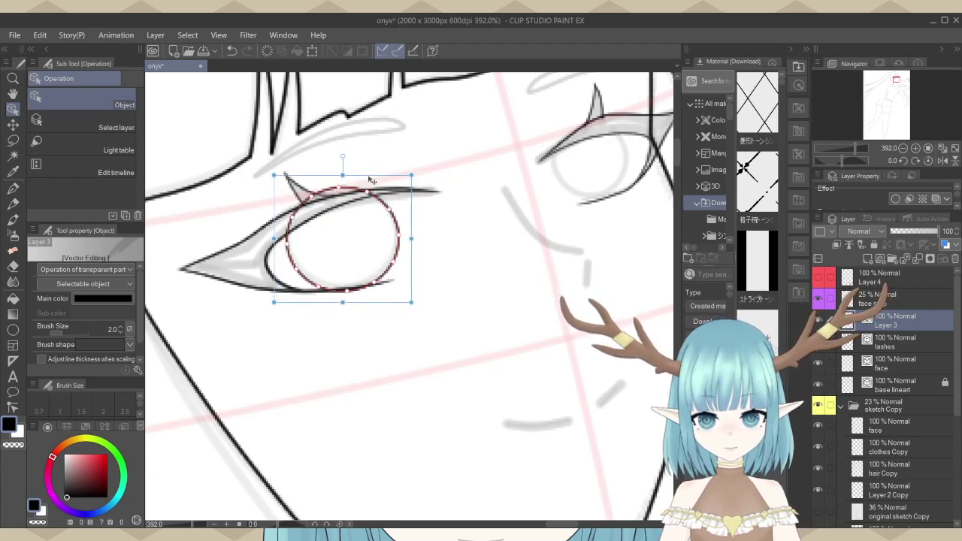
pyautogui.click(464, 274)
pyautogui.scroll(-2, 334, 293)
pyautogui.scroll(-4, 301, 236)
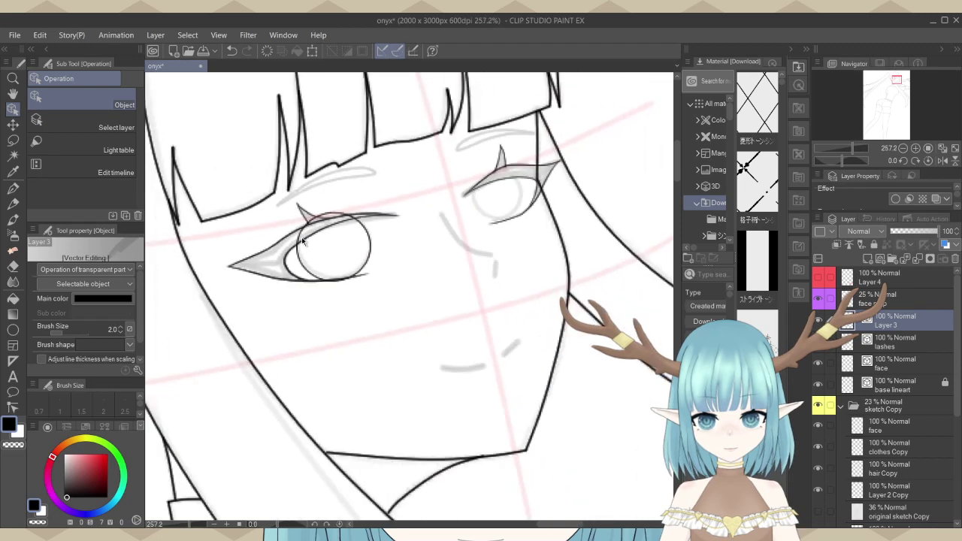
pyautogui.scroll(1, 346, 229)
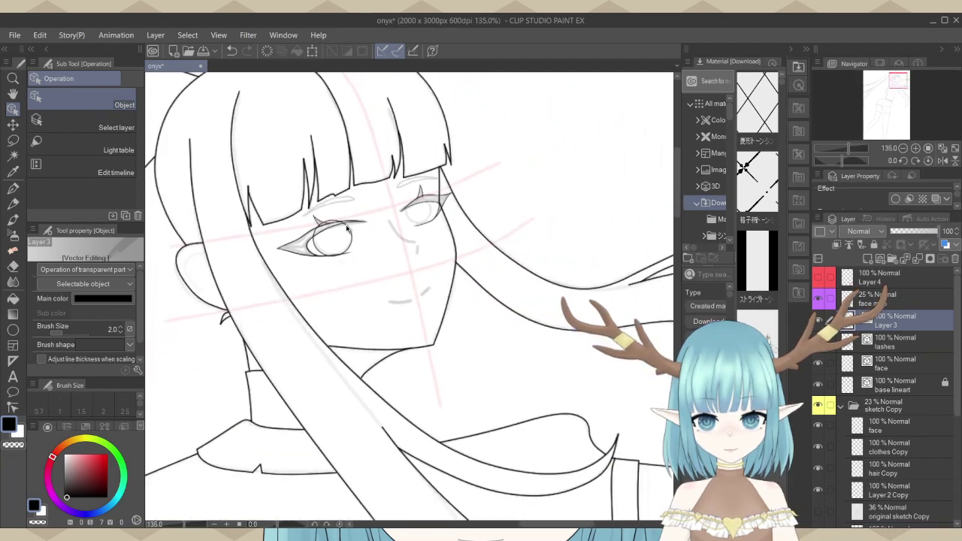
# Duplicate the left iris circle, move the copy onto the right eye, and scale it down to fit the sketched iris.
pyautogui.scroll(5, 347, 235)
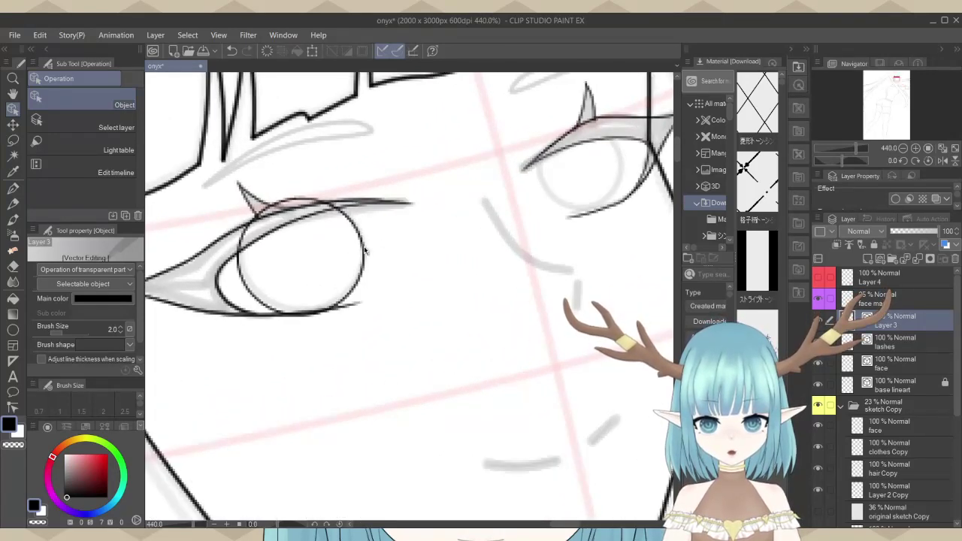
pyautogui.click(364, 252)
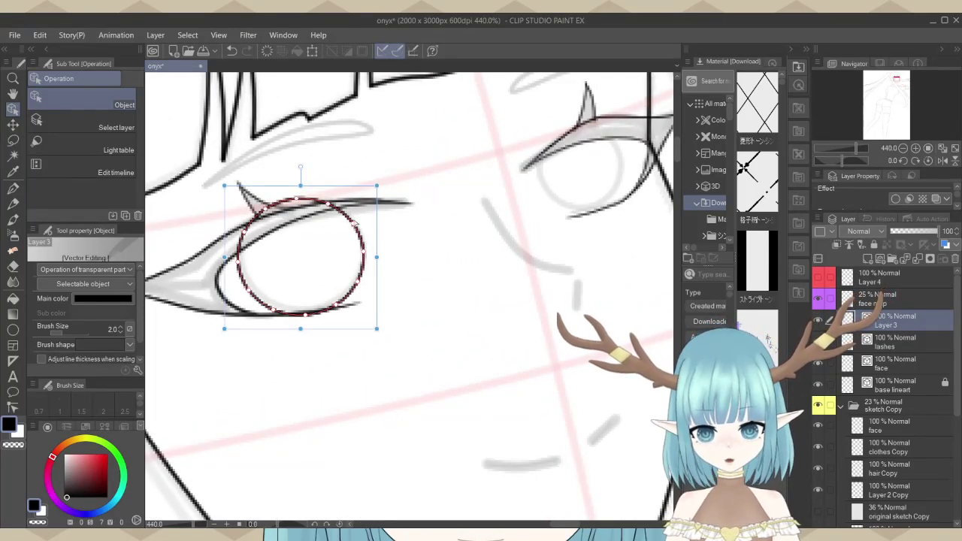
pyautogui.moveTo(321, 188); pyautogui.dragTo(630, 107)
pyautogui.moveTo(511, 108); pyautogui.dragTo(526, 117)
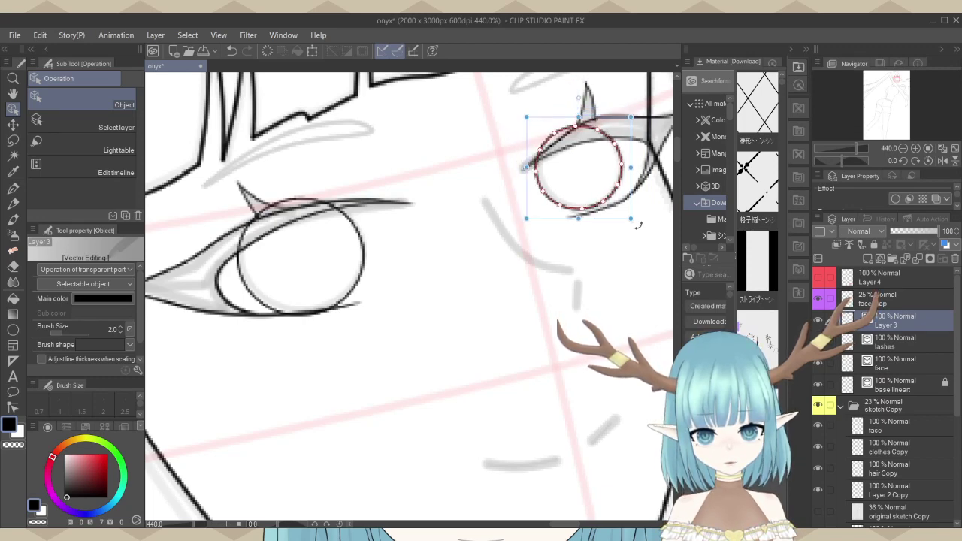
pyautogui.moveTo(630, 217); pyautogui.dragTo(636, 222)
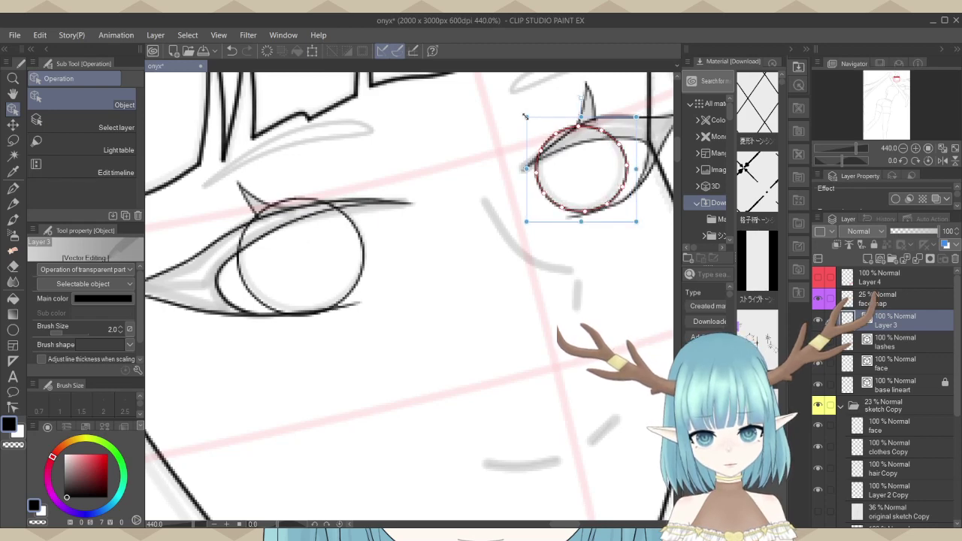
pyautogui.moveTo(524, 115); pyautogui.dragTo(524, 115)
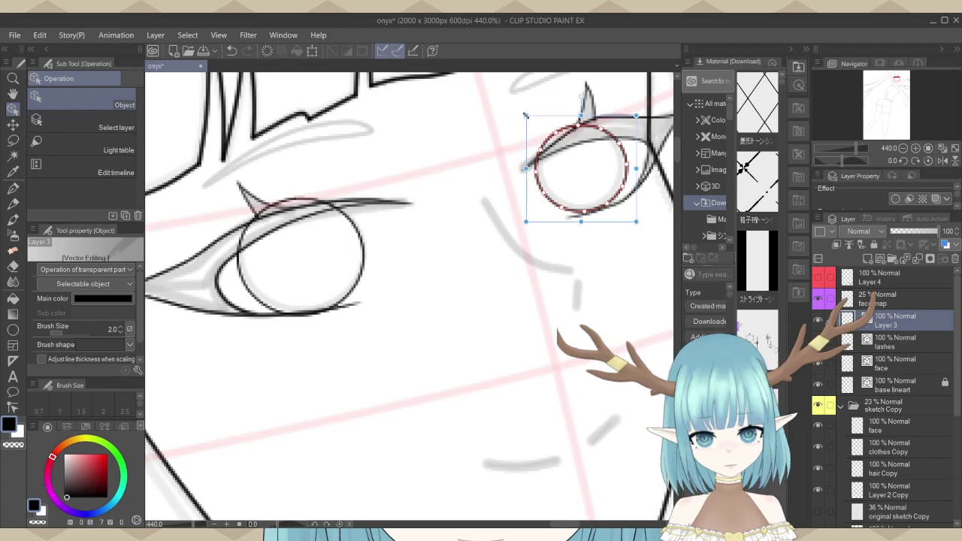
pyautogui.scroll(-3, 464, 237)
pyautogui.click(613, 271)
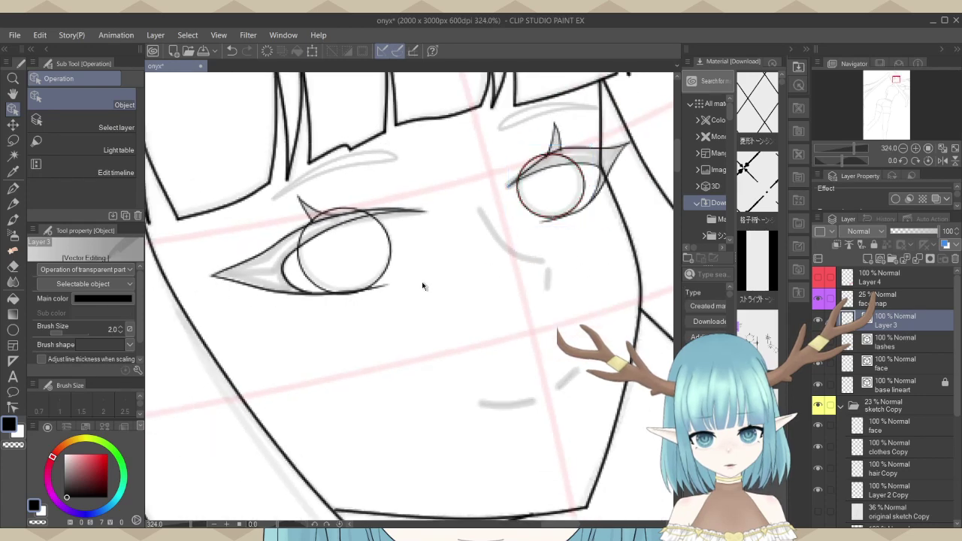
# Hide the sketch Copy folder so only the line art and the face map guides remain visible.
pyautogui.scroll(-1, 569, 216)
pyautogui.scroll(-3, 570, 216)
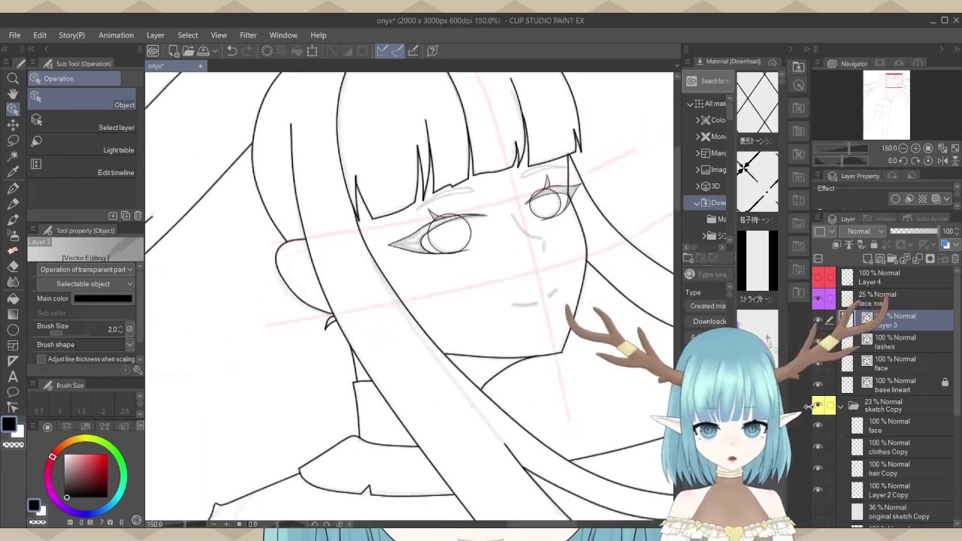
pyautogui.click(818, 407)
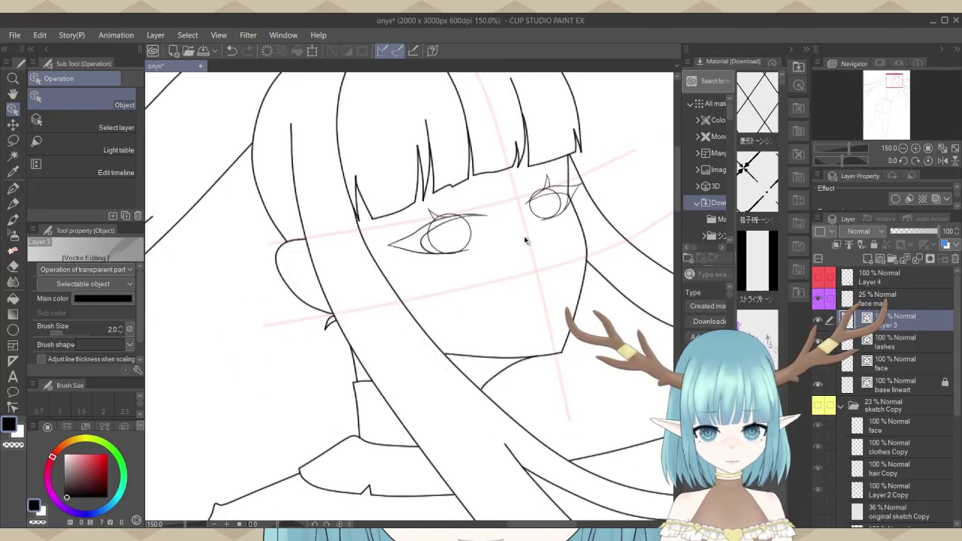
pyautogui.scroll(4, 524, 236)
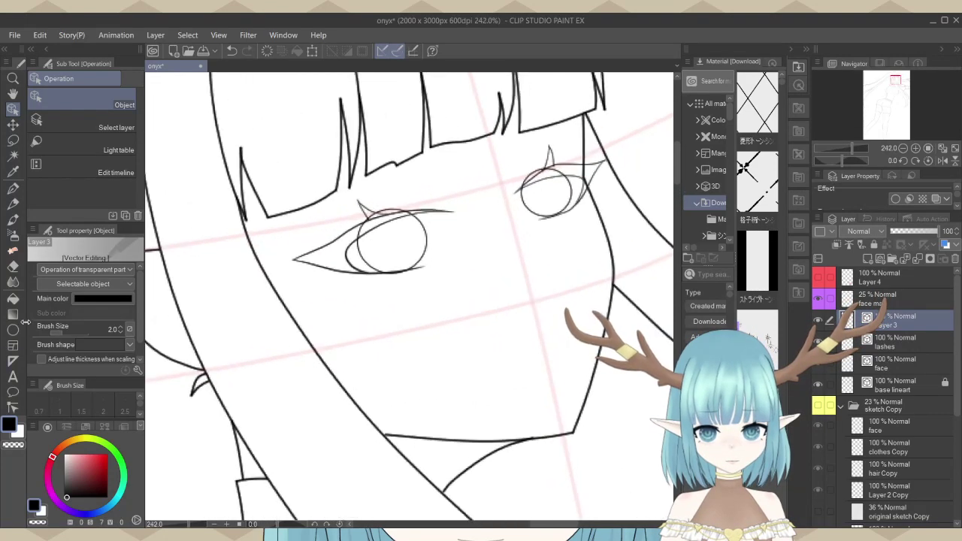
# Erase the parts of both iris circles that extend above the upper lid lines with the Hard vector eraser.
pyautogui.click(13, 267)
pyautogui.scroll(3, 465, 215)
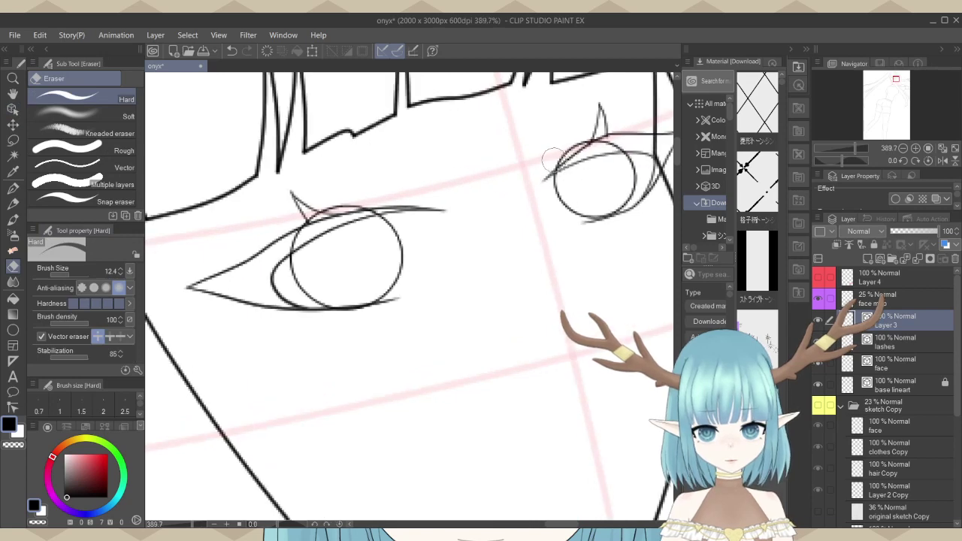
pyautogui.moveTo(551, 158)
pyautogui.mouseDown()
pyautogui.moveTo(576, 142)
pyautogui.moveTo(632, 137)
pyautogui.mouseUp()
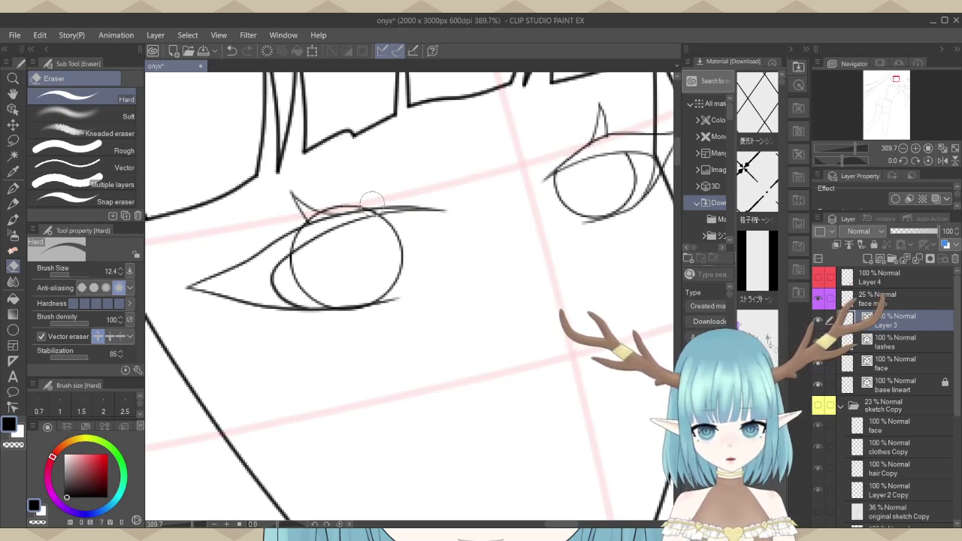
pyautogui.moveTo(372, 202)
pyautogui.mouseDown()
pyautogui.moveTo(324, 204)
pyautogui.moveTo(284, 242)
pyautogui.mouseUp()
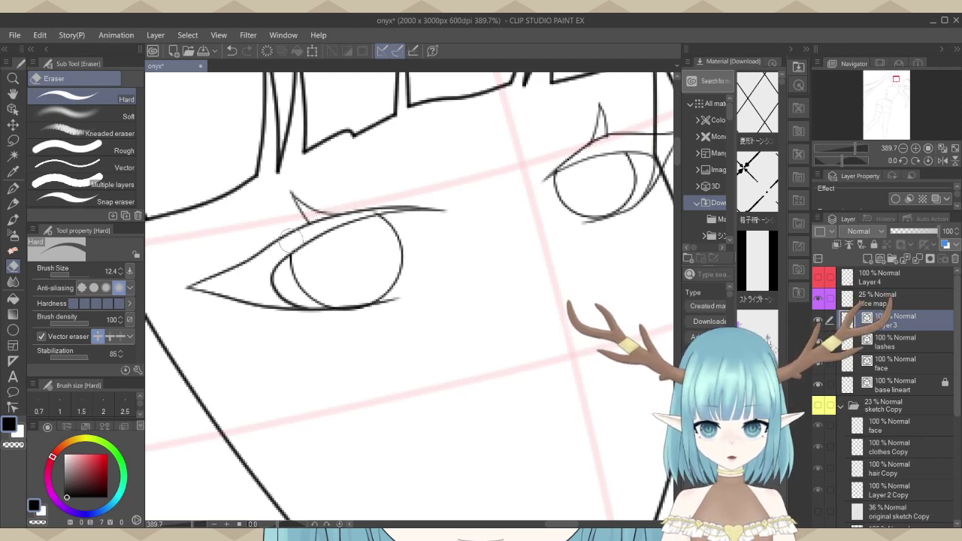
# Examine both trimmed irises and lid lines up close and in proportion to the whole face.
pyautogui.scroll(-3, 380, 203)
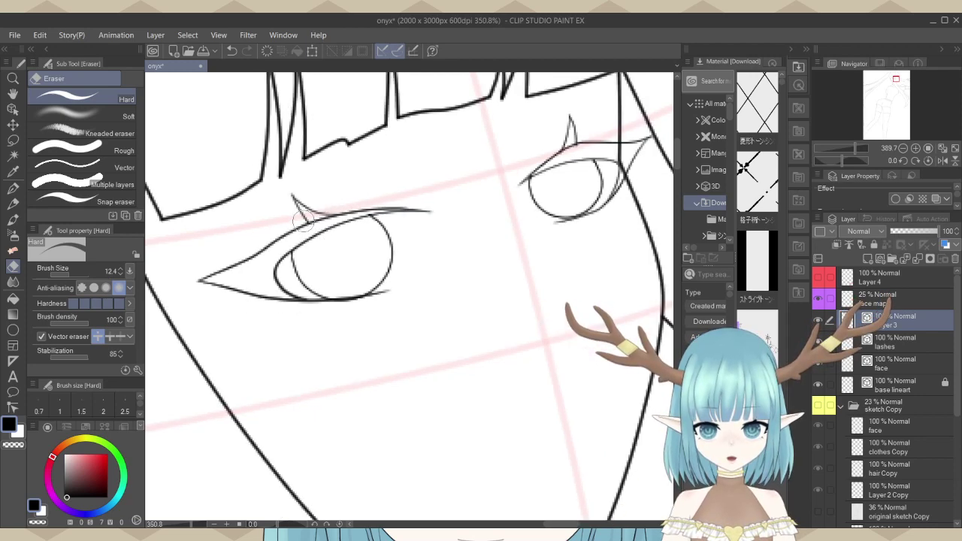
pyautogui.scroll(3, 505, 168)
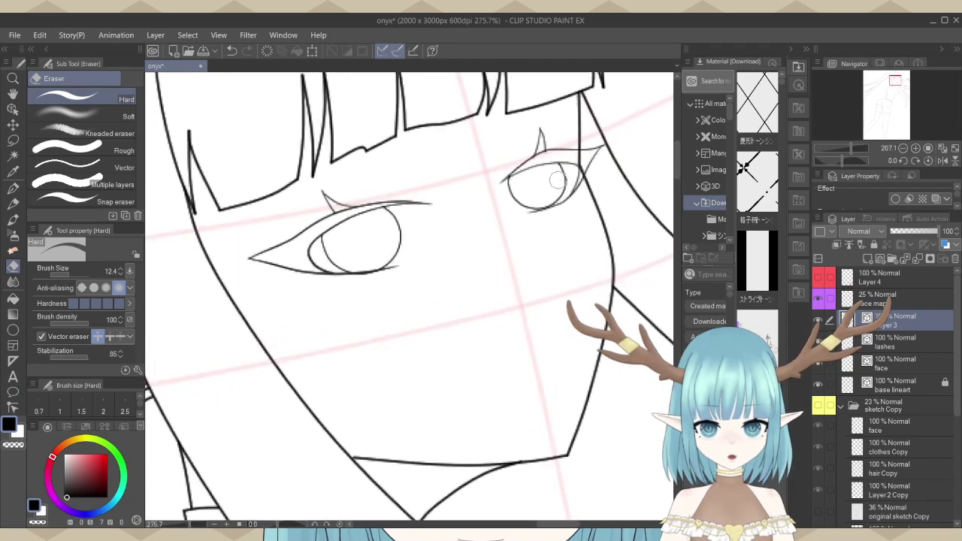
pyautogui.scroll(2, 542, 196)
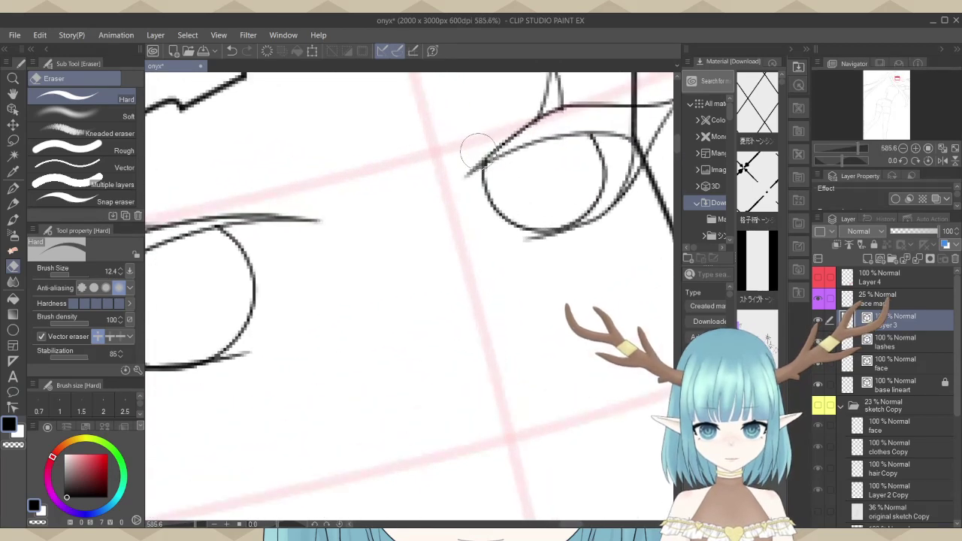
pyautogui.scroll(-4, 542, 197)
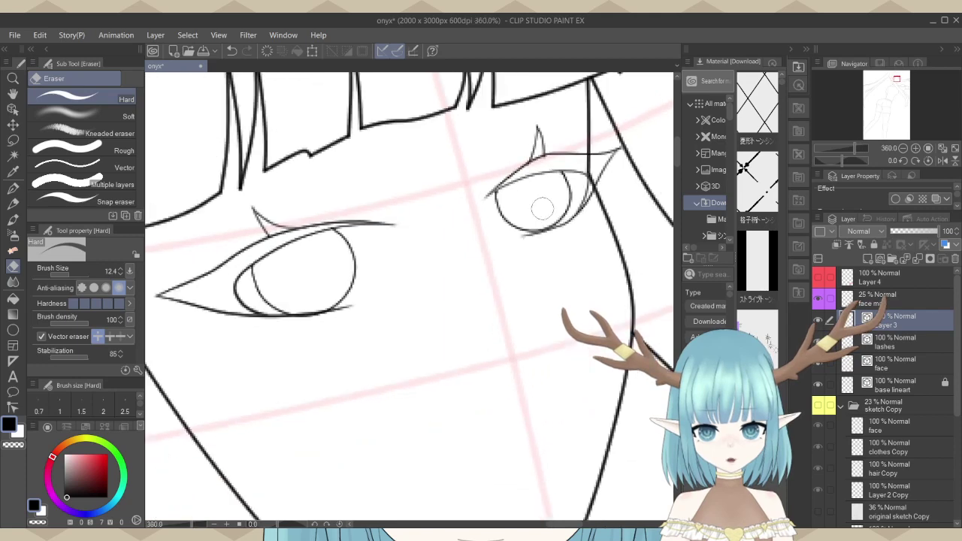
pyautogui.scroll(-4, 543, 197)
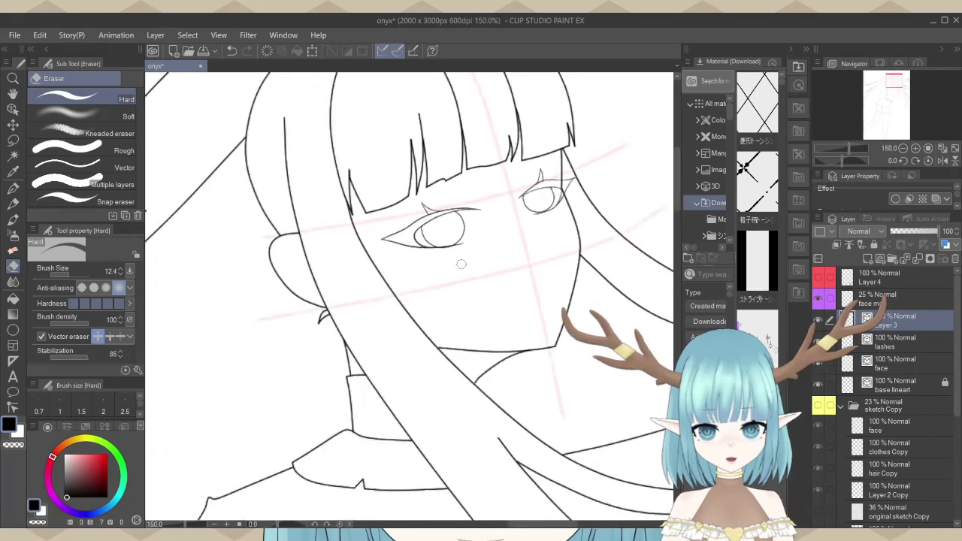
pyautogui.scroll(1, 524, 192)
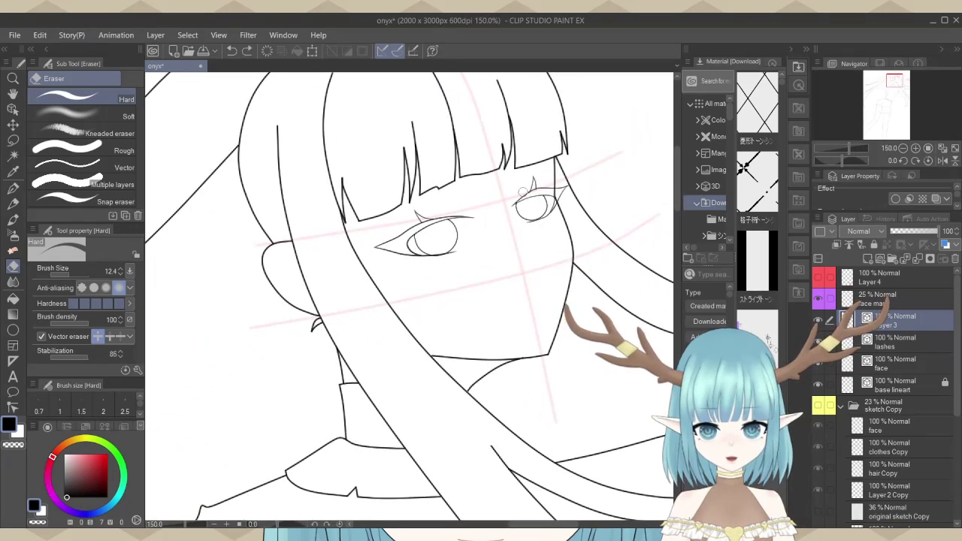
pyautogui.scroll(-2, 524, 193)
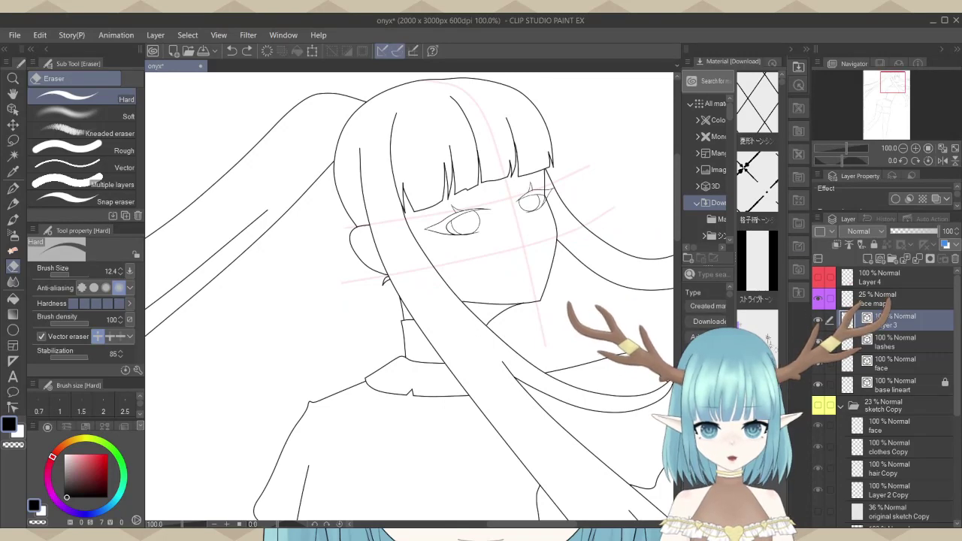
pyautogui.scroll(5, 541, 143)
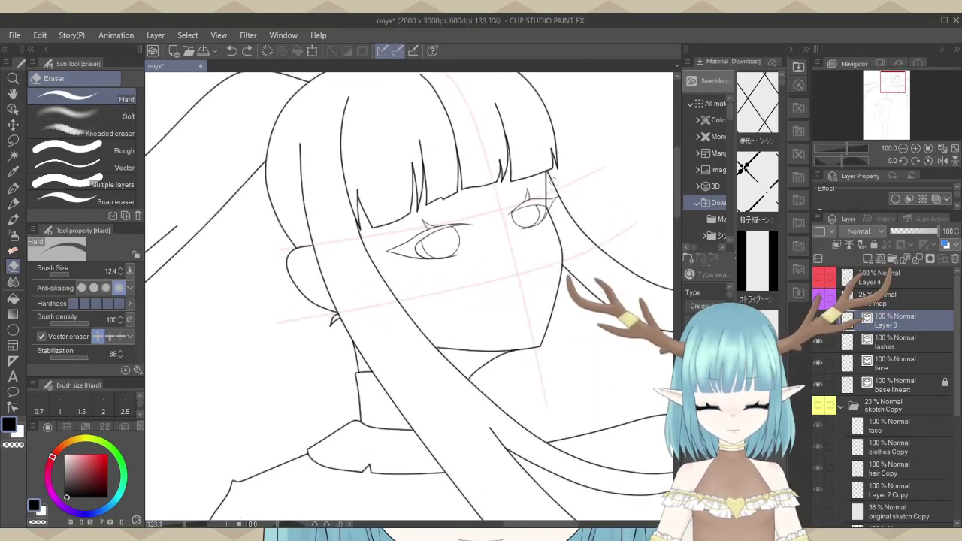
pyautogui.scroll(2, 538, 178)
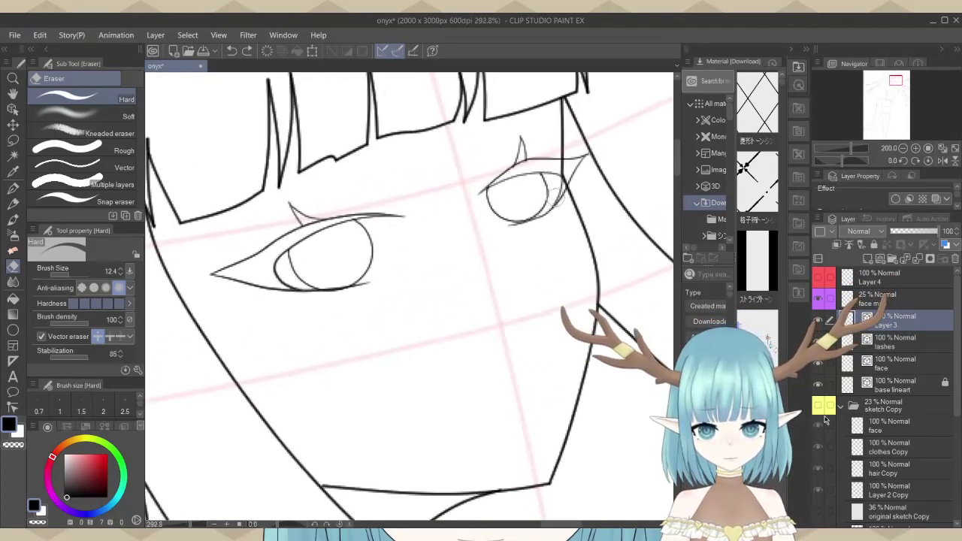
# Show the sketch Copy folder and slightly shrink the right eye's iris outline from its lower-left corner, then deselect it.
pyautogui.scroll(3, 540, 185)
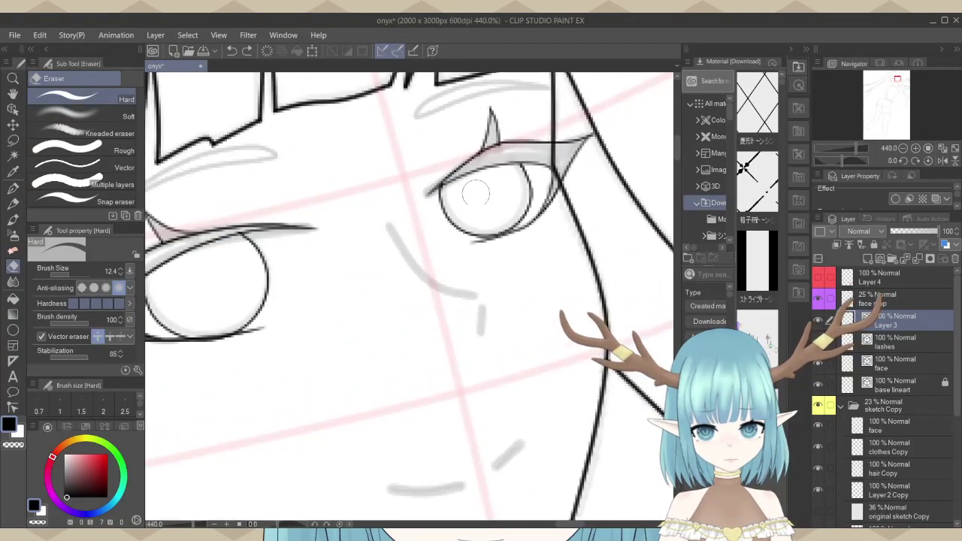
pyautogui.click(12, 109)
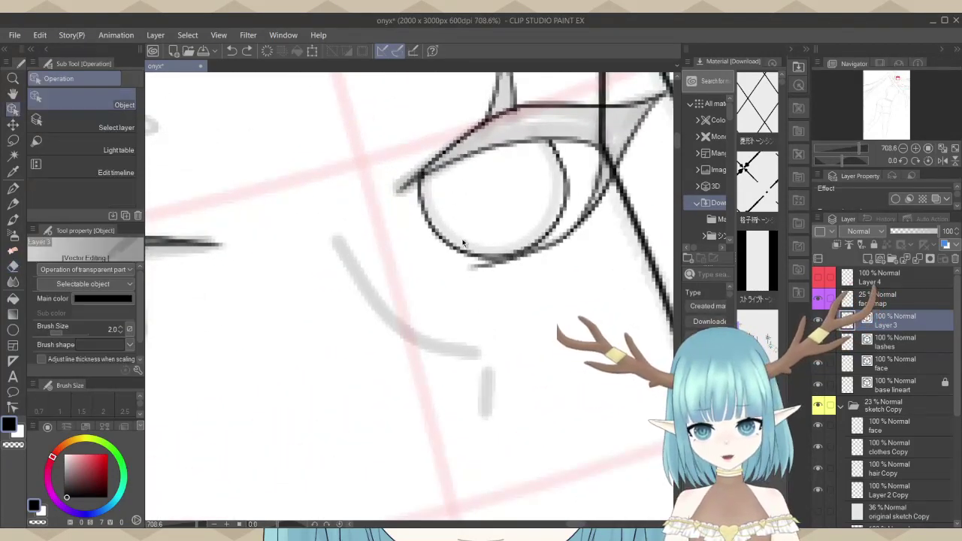
pyautogui.click(451, 244)
pyautogui.scroll(1, 485, 209)
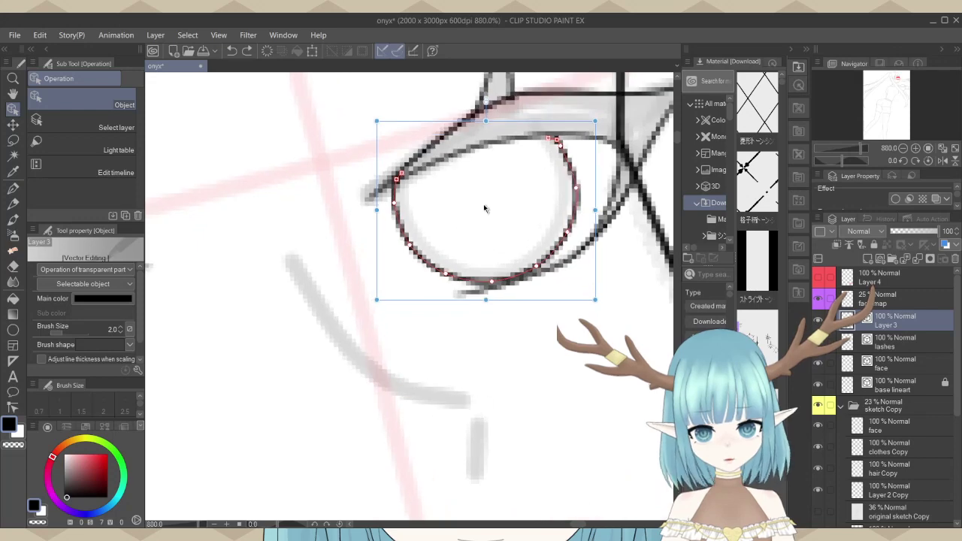
pyautogui.moveTo(376, 300); pyautogui.dragTo(381, 298)
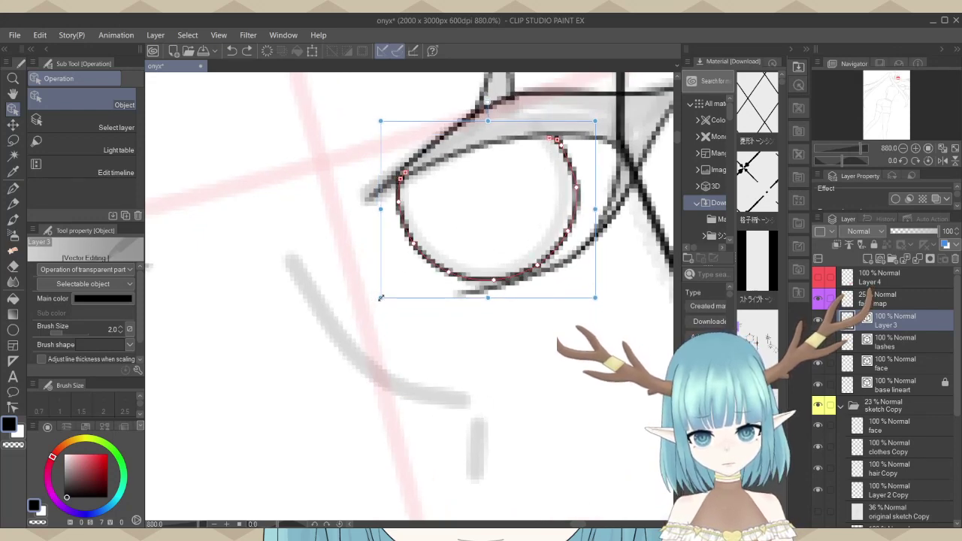
pyautogui.scroll(-5, 501, 282)
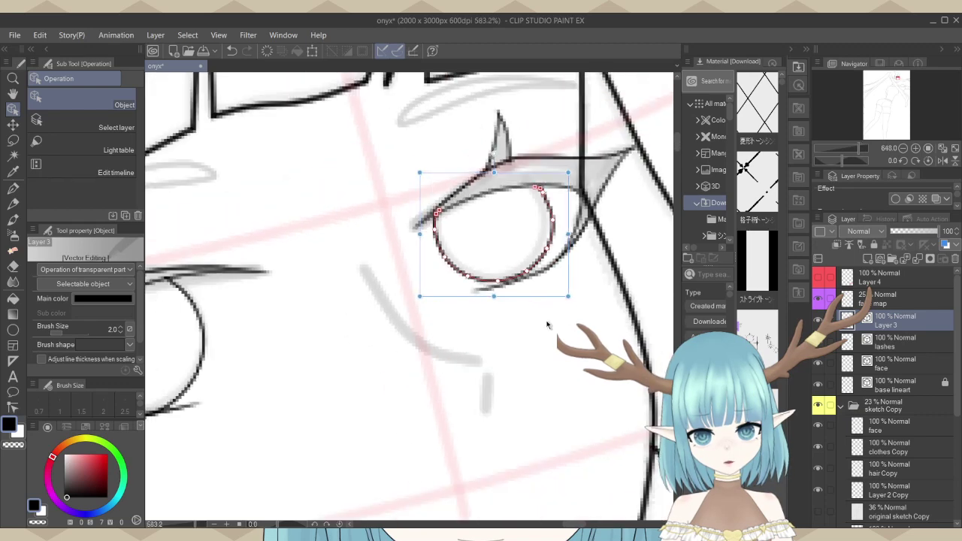
pyautogui.click(598, 282)
# Hide the sketch Copy folder and check how the eyes look within the face and upper body line art.
pyautogui.scroll(-1, 606, 269)
pyautogui.scroll(-5, 606, 268)
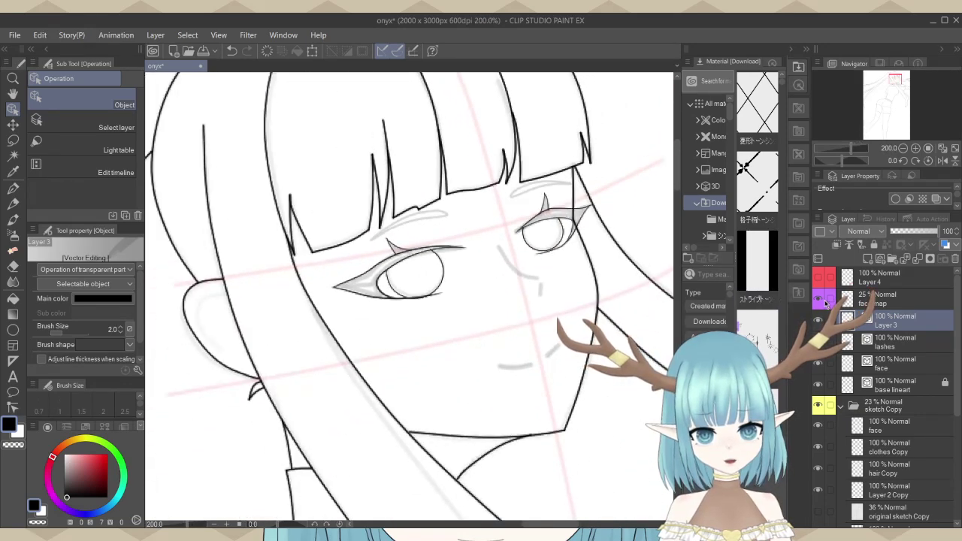
pyautogui.click(818, 407)
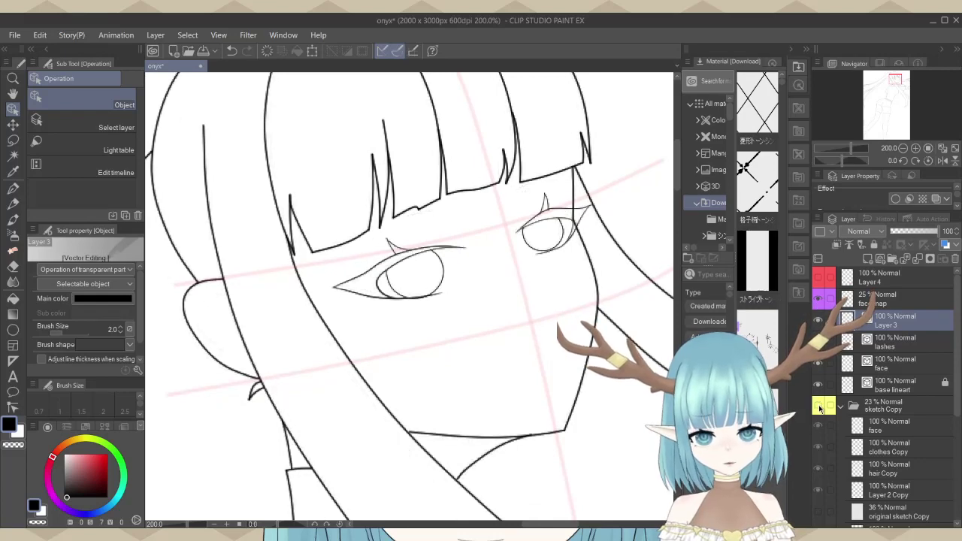
pyautogui.scroll(-5, 474, 166)
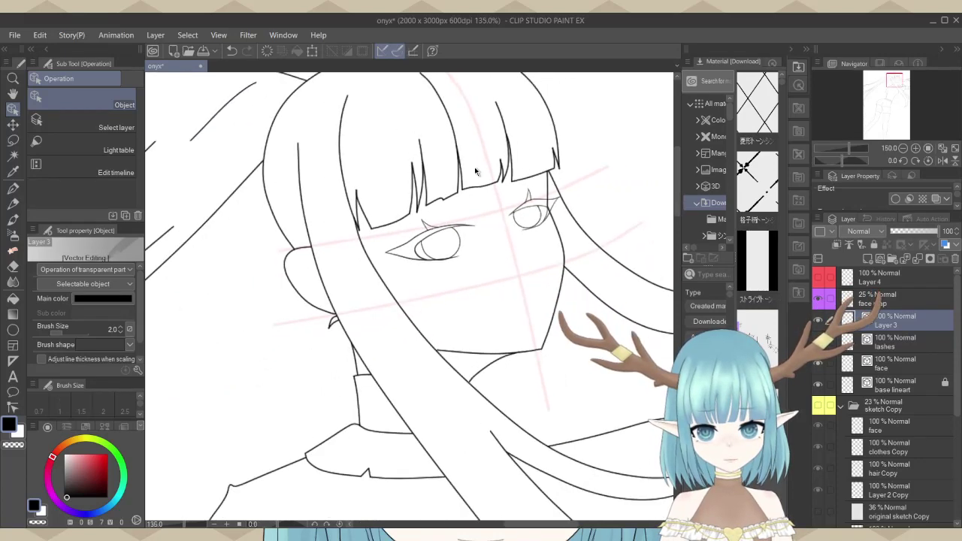
pyautogui.scroll(-3, 474, 167)
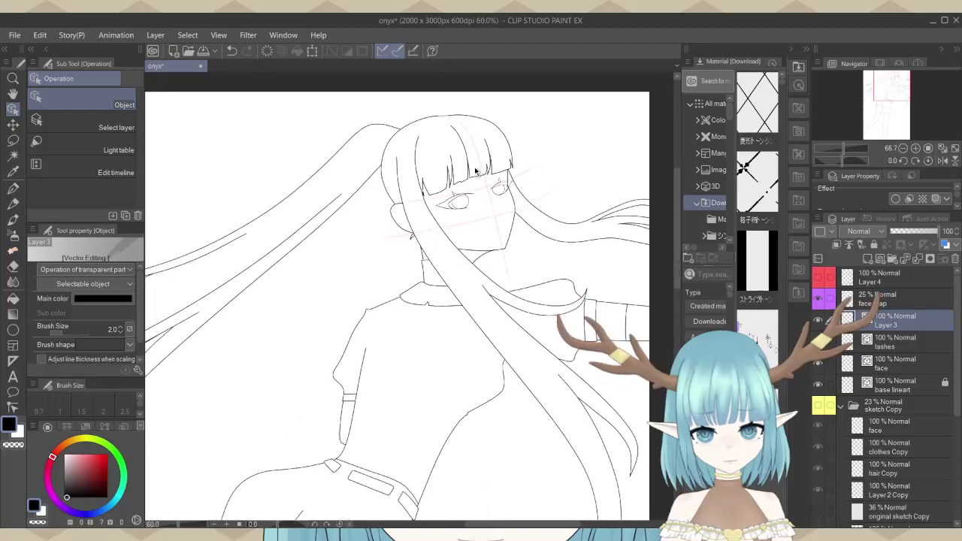
pyautogui.scroll(3, 474, 167)
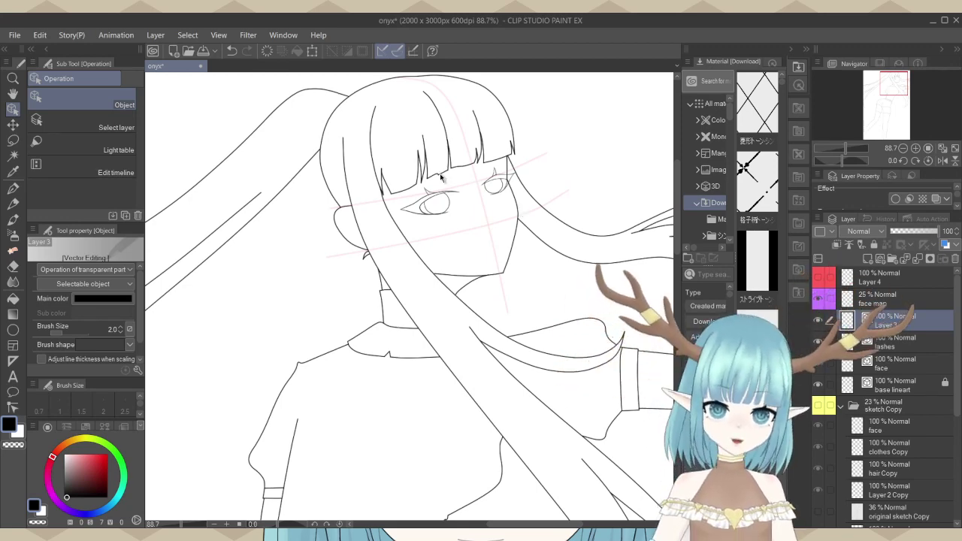
pyautogui.scroll(1, 515, 170)
pyautogui.scroll(4, 515, 170)
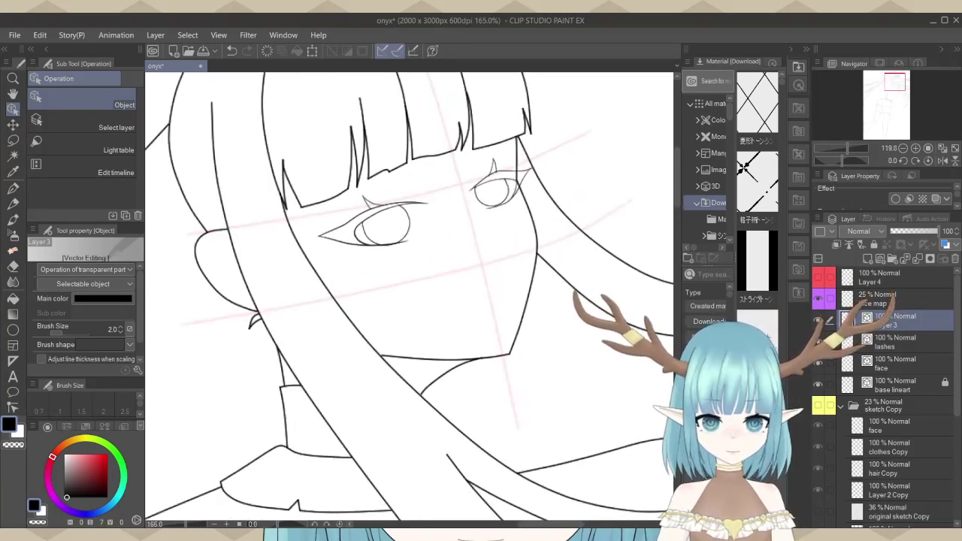
# Show the sketch Copy folder again and rename the iris vector layer to "iris lineart".
pyautogui.click(818, 405)
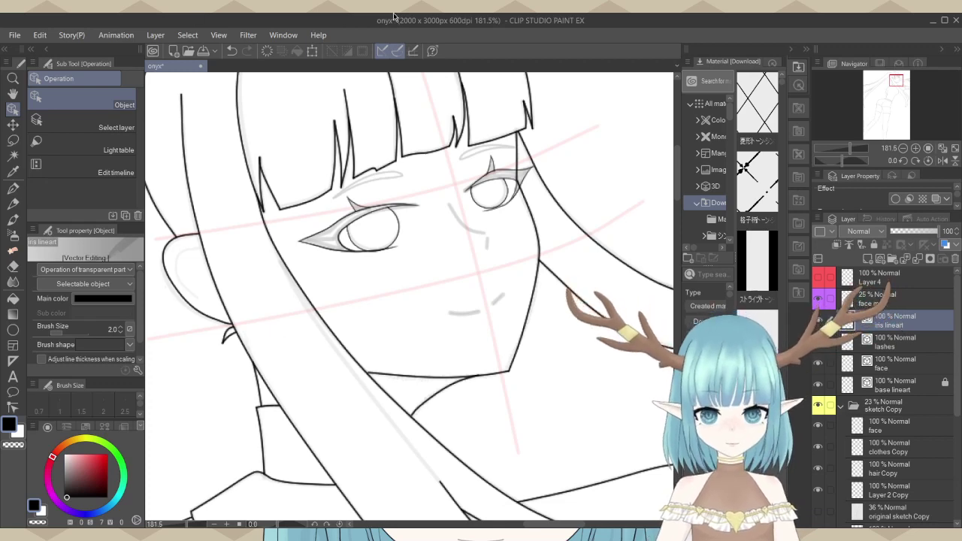
# Examine the line art of the whole figure and of the face with the sketch visible.
pyautogui.scroll(-5, 601, 203)
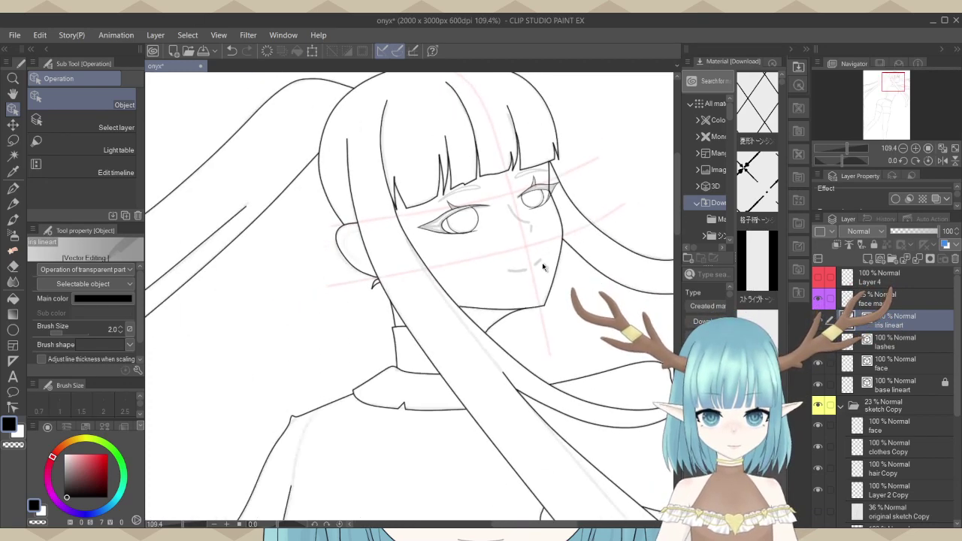
pyautogui.scroll(-4, 523, 282)
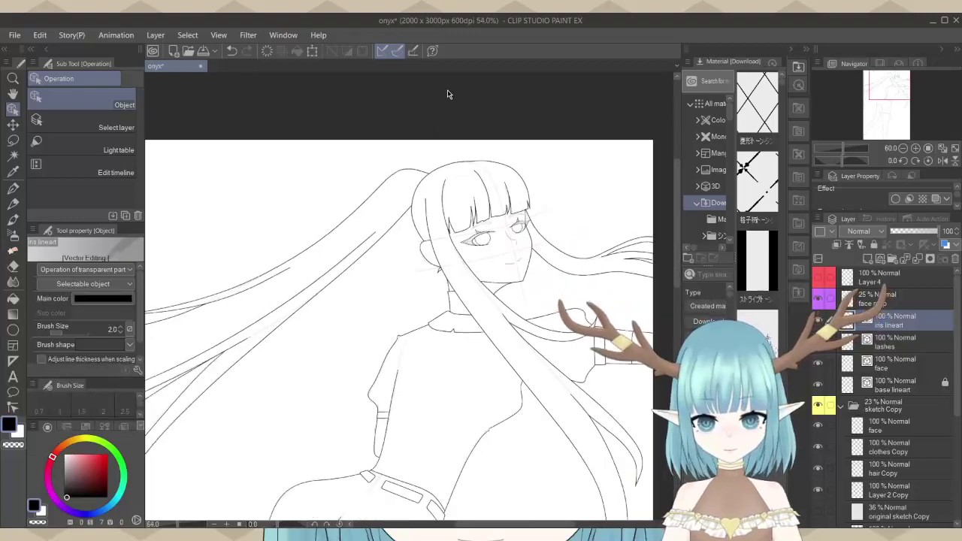
pyautogui.scroll(-3, 526, 131)
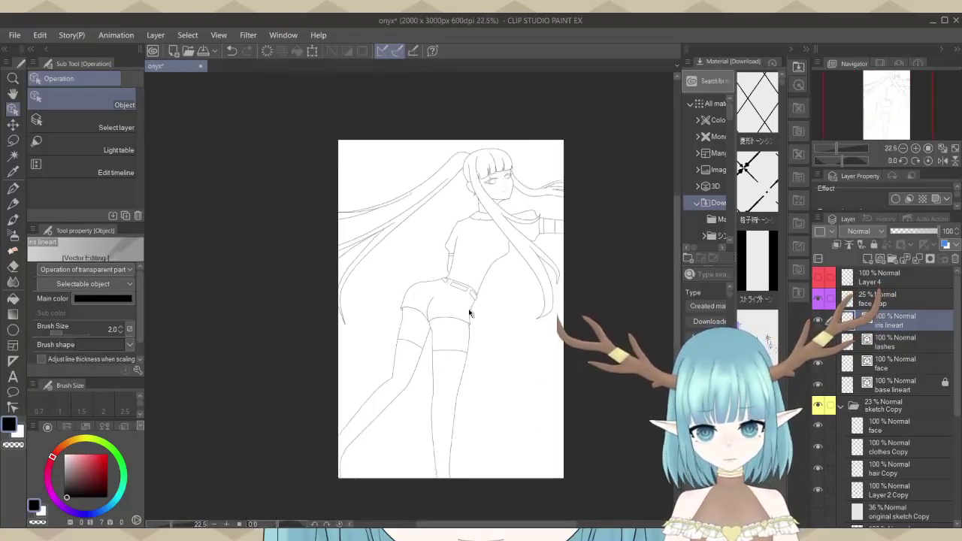
pyautogui.scroll(1, 469, 316)
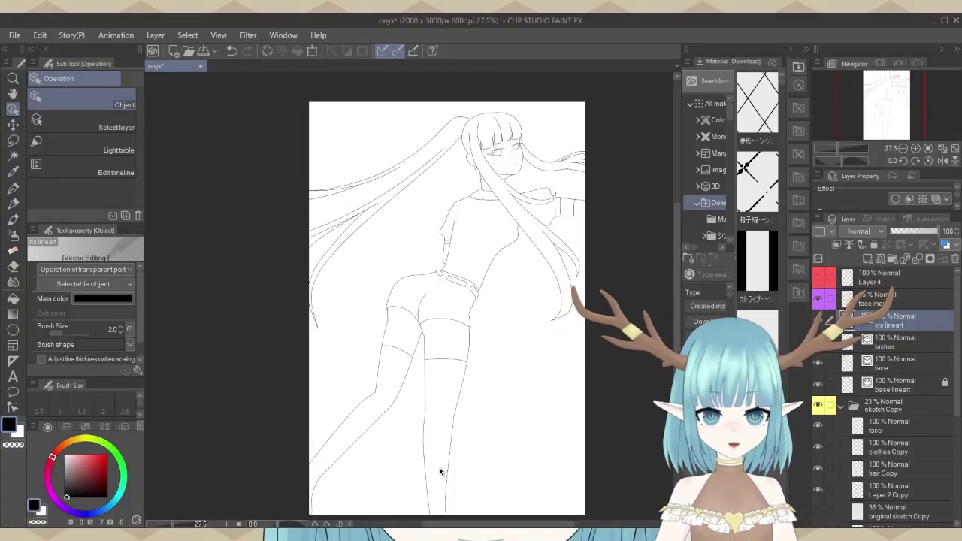
pyautogui.scroll(-2, 451, 478)
pyautogui.scroll(3, 511, 271)
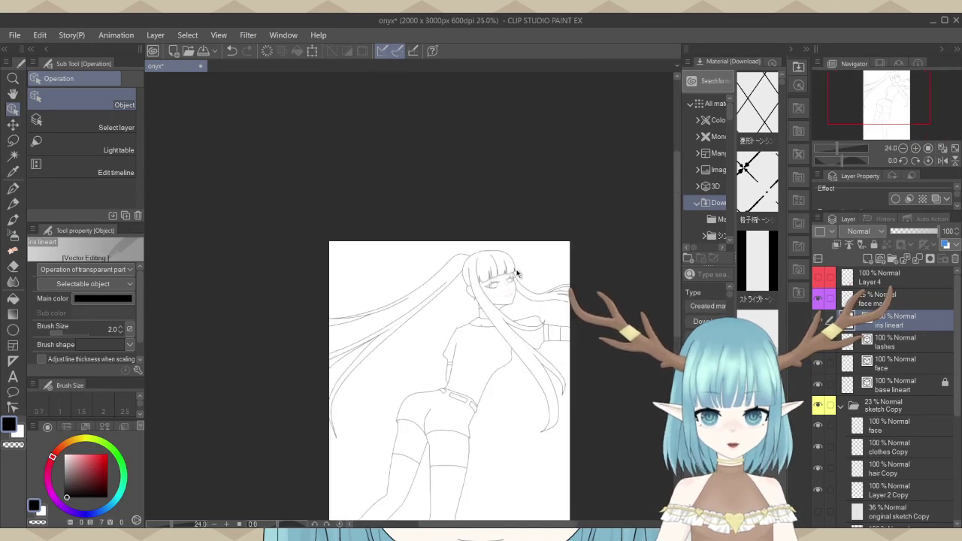
pyautogui.scroll(2, 517, 274)
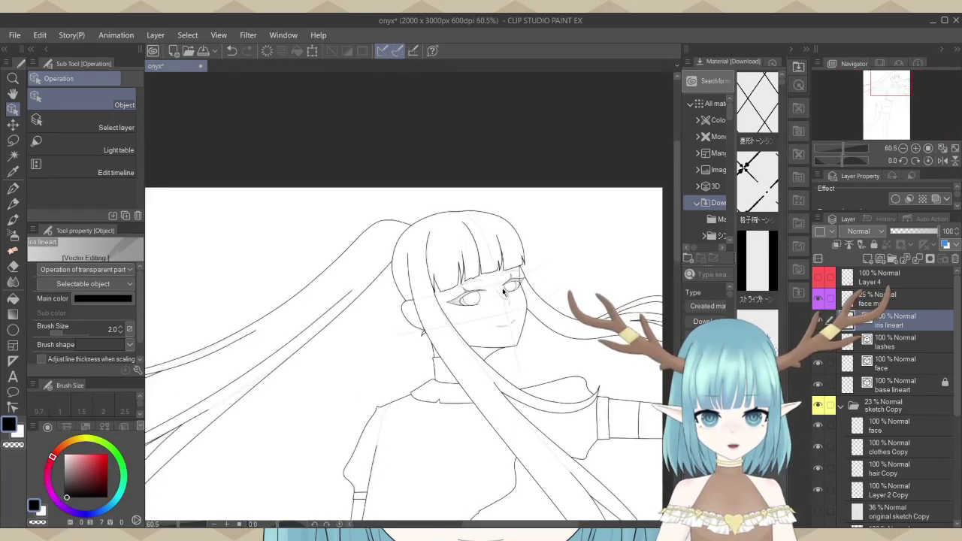
pyautogui.scroll(3, 504, 292)
pyautogui.scroll(4, 507, 300)
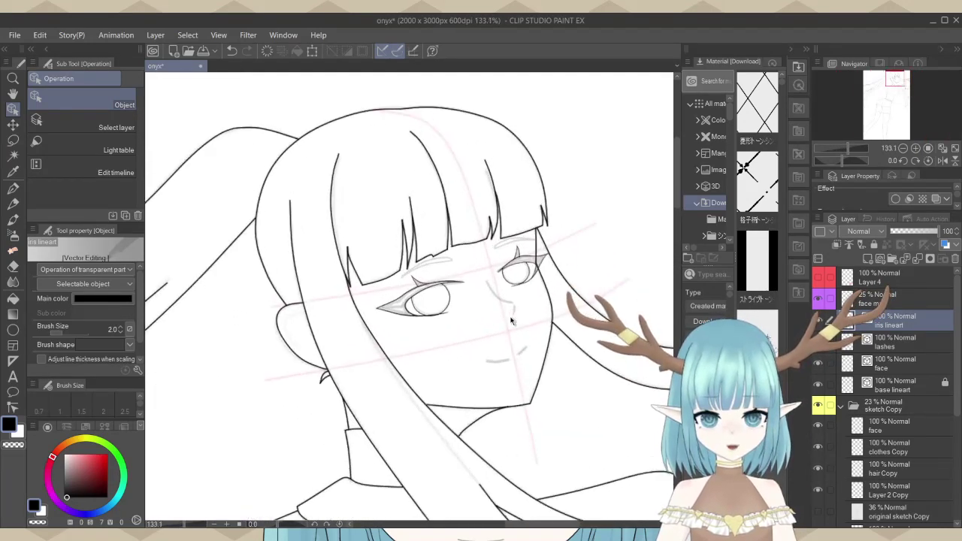
pyautogui.scroll(2, 511, 321)
pyautogui.scroll(2, 544, 278)
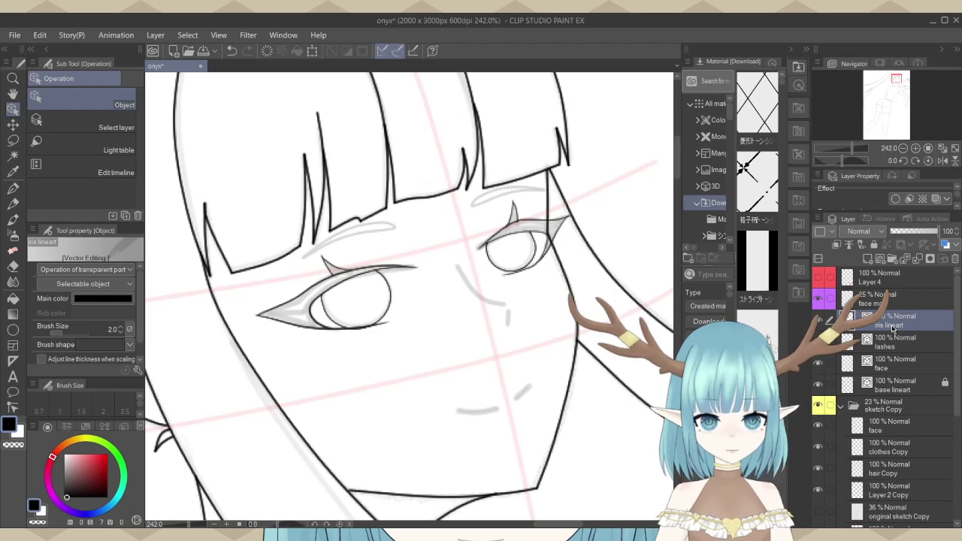
# Hide the sketch Copy folder and check the inked eyes against the face and upper body line art.
pyautogui.click(818, 405)
pyautogui.scroll(-1, 473, 169)
pyautogui.scroll(-10, 439, 193)
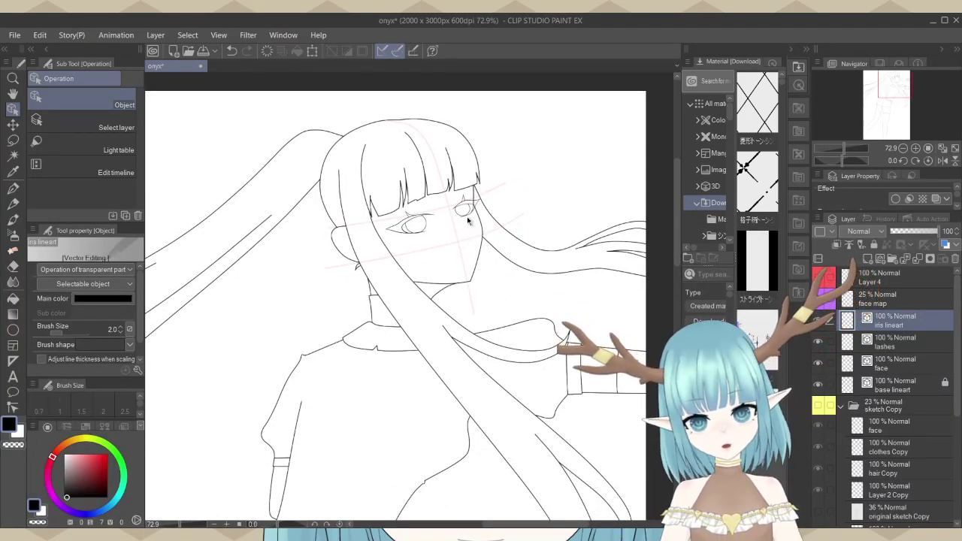
pyautogui.scroll(4, 458, 241)
pyautogui.scroll(3, 384, 233)
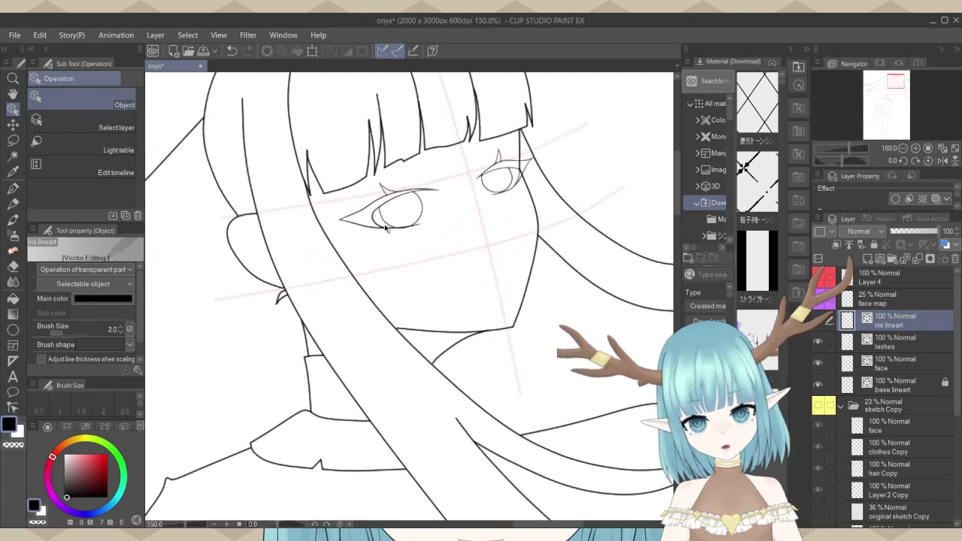
pyautogui.scroll(1, 386, 229)
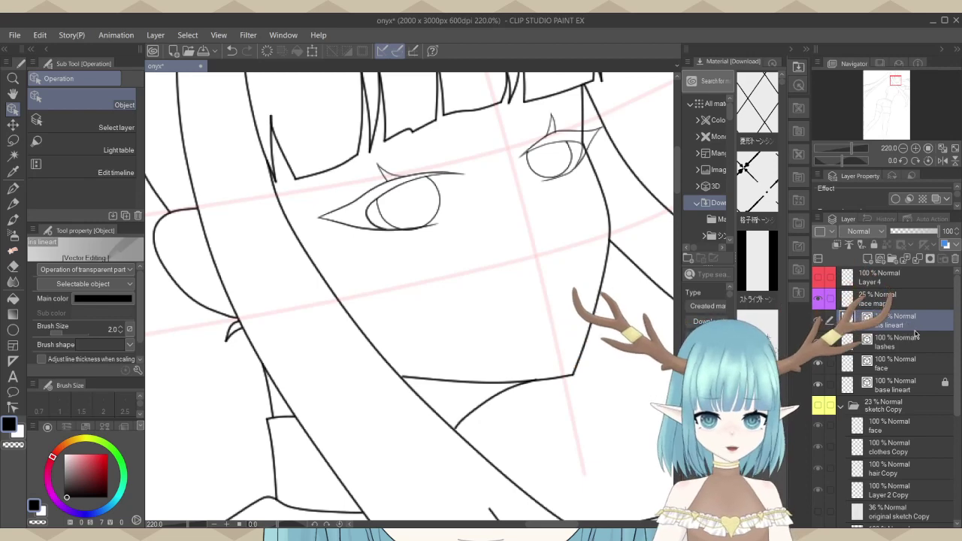
# Merge the iris lineart, lashes and face vector layers into a single layer.
pyautogui.keyDown('shift'); pyautogui.click(893, 365); pyautogui.keyUp('shift')
pyautogui.rightClick(893, 364)
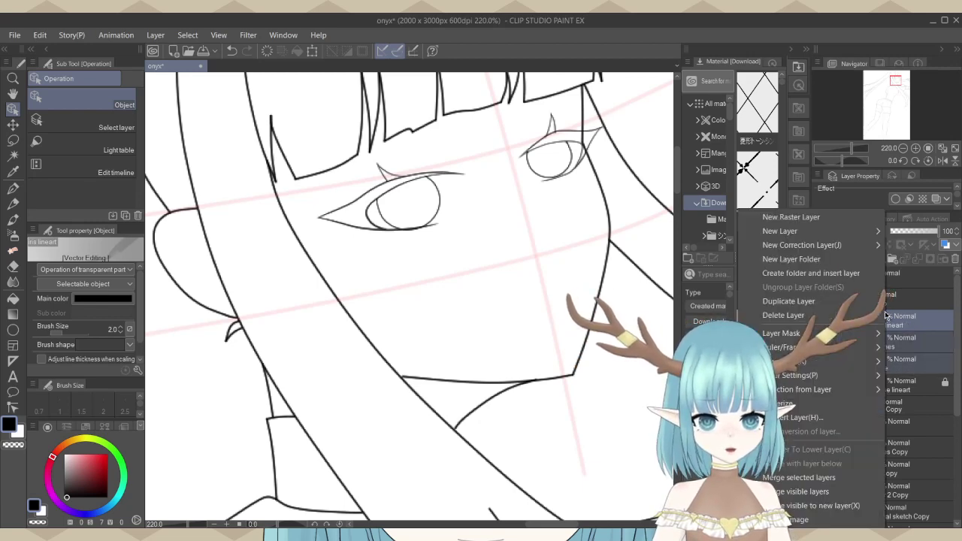
pyautogui.click(820, 478)
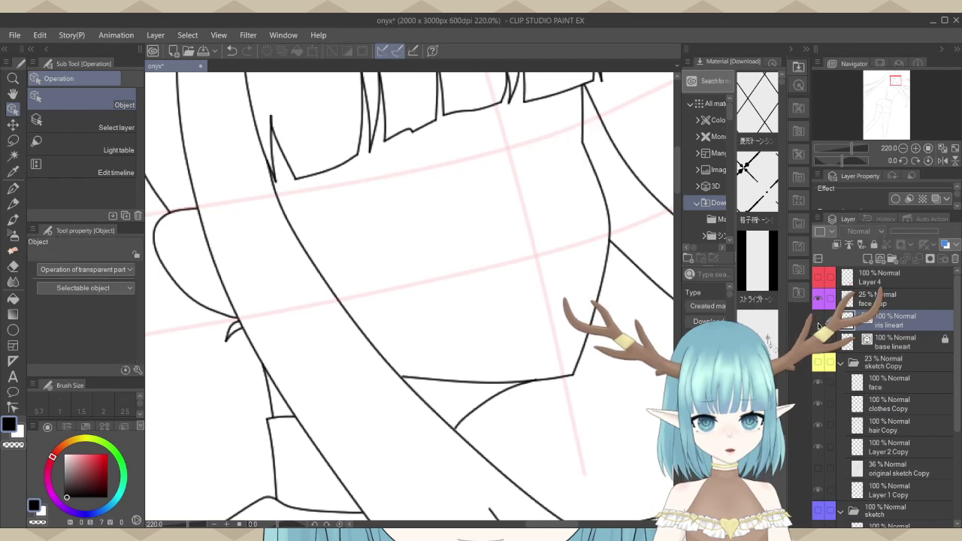
pyautogui.scroll(-4, 354, 413)
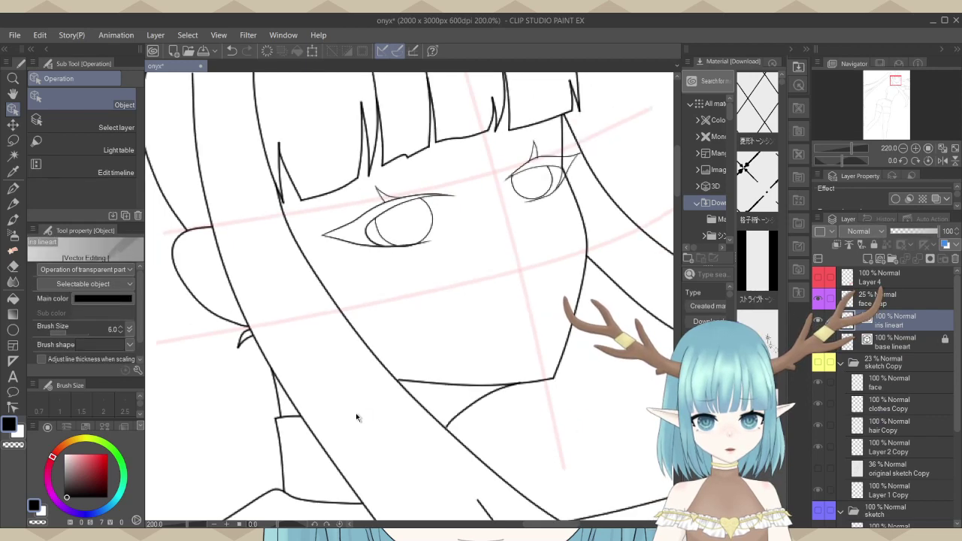
# Show the sketch Copy folder again and rename the merged eye line art layer to "face".
pyautogui.click(817, 364)
pyautogui.scroll(3, 413, 332)
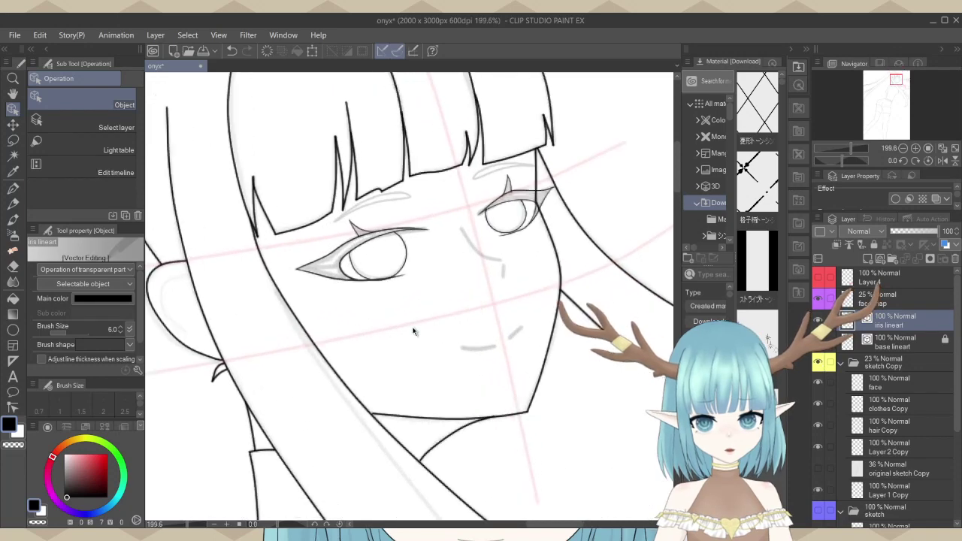
pyautogui.scroll(1, 412, 332)
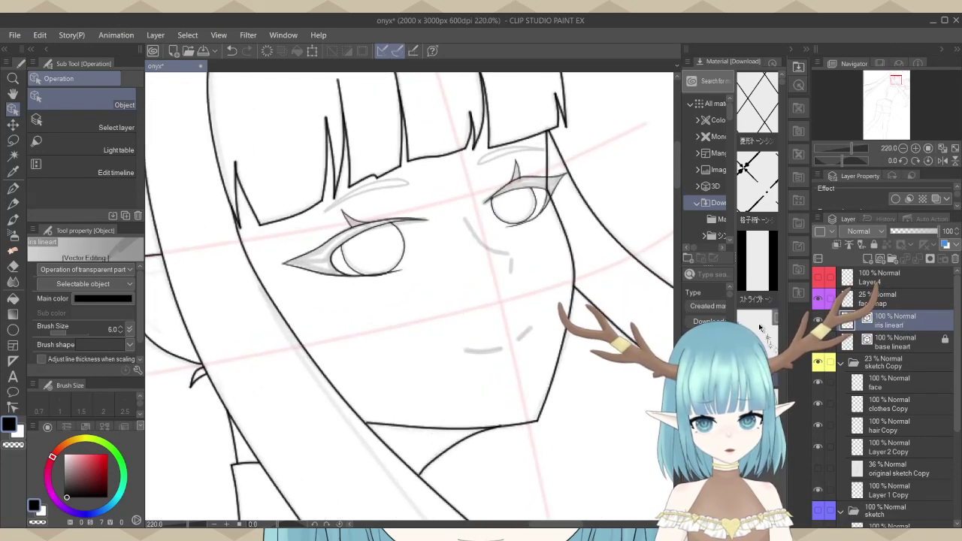
pyautogui.doubleClick(885, 325)
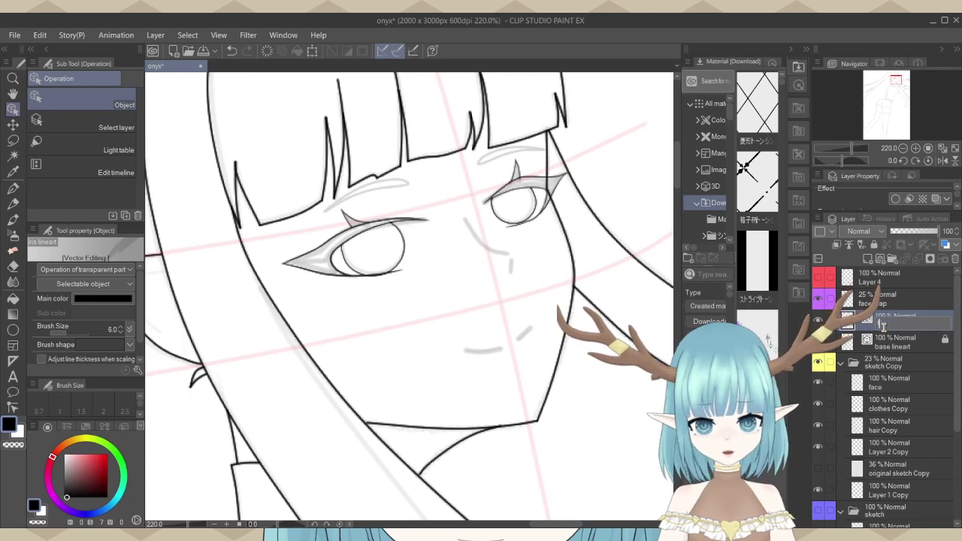
pyautogui.write('face')
pyautogui.press('Return')
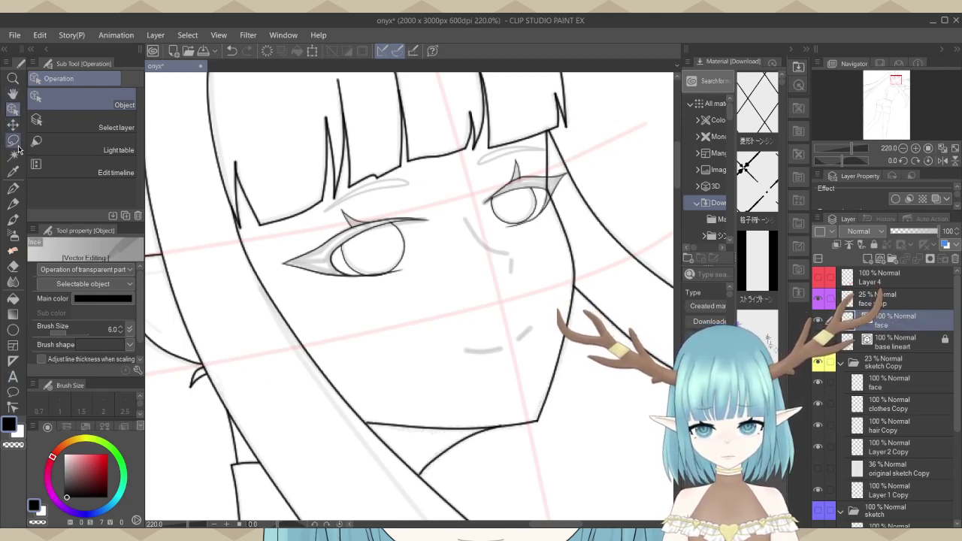
# Make a rectangular selection around the whole left eye on the face layer, including its lashes and iris.
pyautogui.scroll(5, 288, 261)
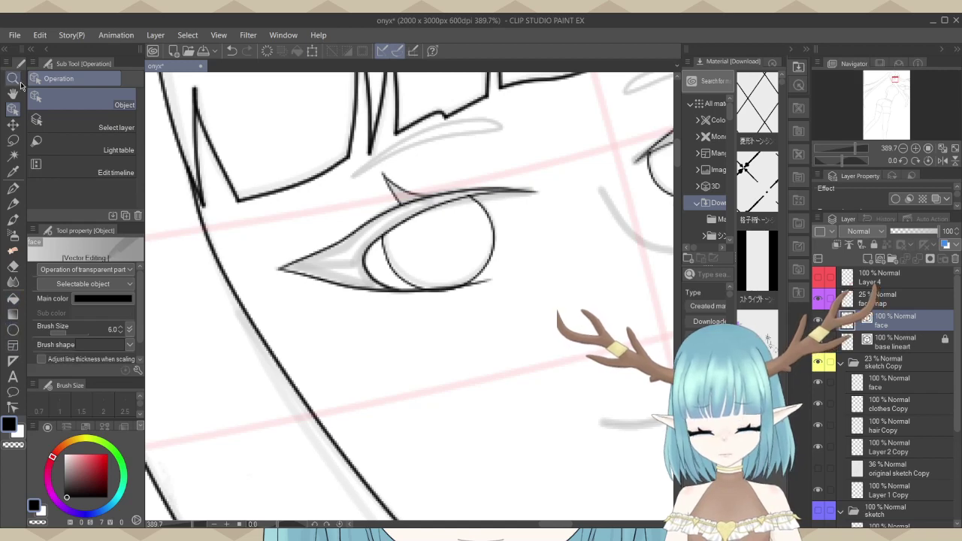
pyautogui.click(13, 141)
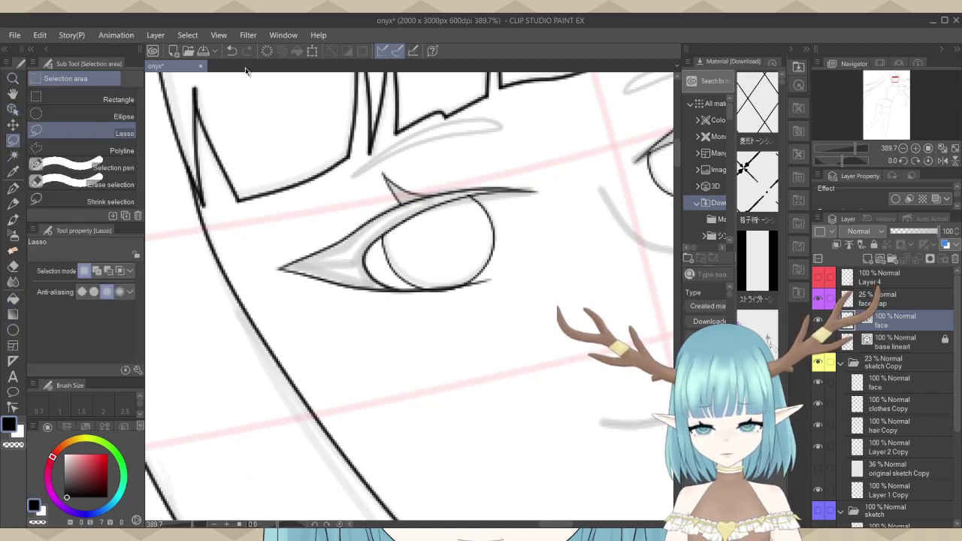
pyautogui.click(84, 98)
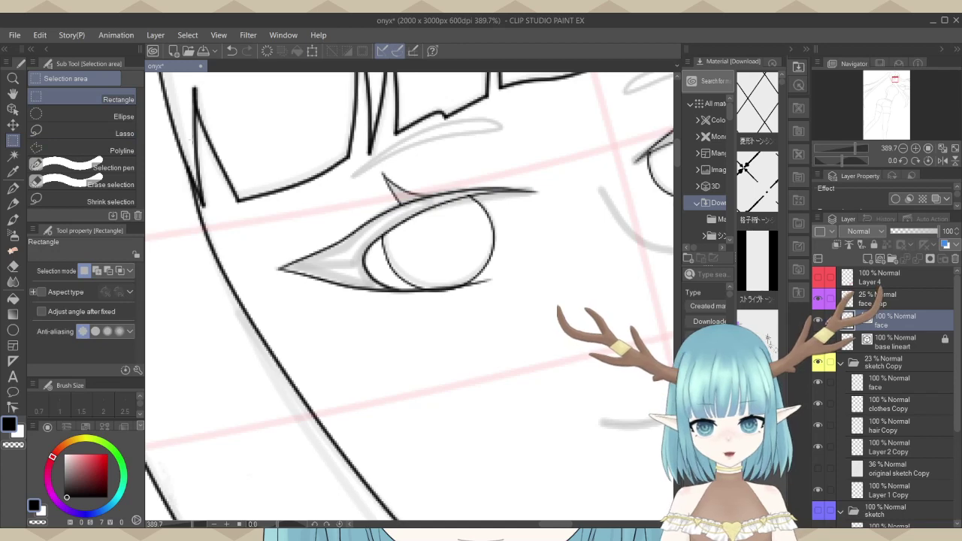
pyautogui.moveTo(220, 127); pyautogui.dragTo(616, 343)
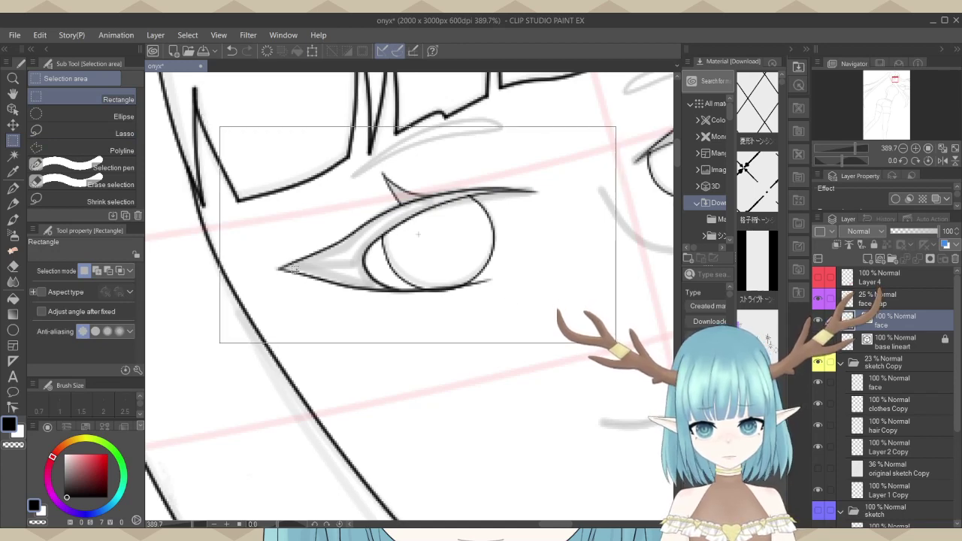
pyautogui.click(246, 118)
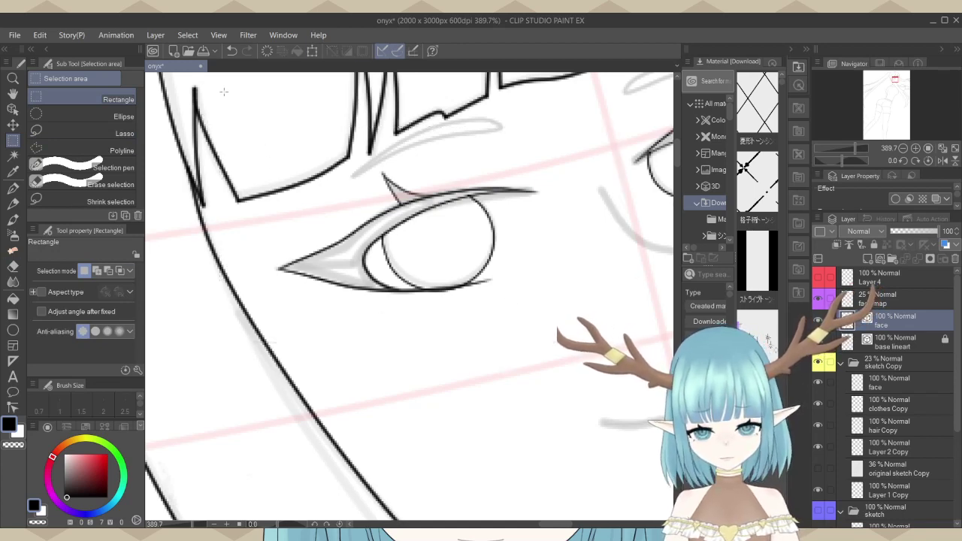
pyautogui.moveTo(257, 170); pyautogui.dragTo(529, 345)
pyautogui.click(241, 136)
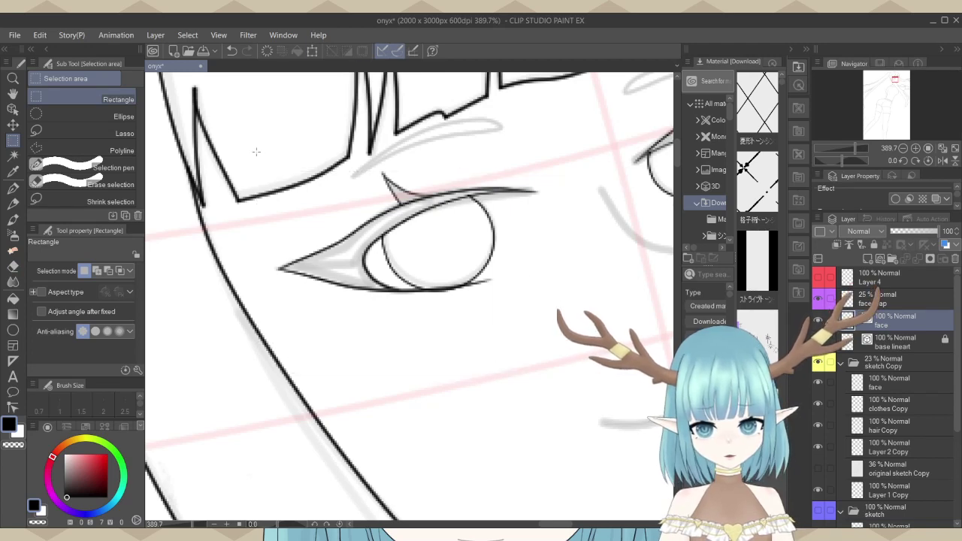
pyautogui.moveTo(324, 219); pyautogui.dragTo(573, 347)
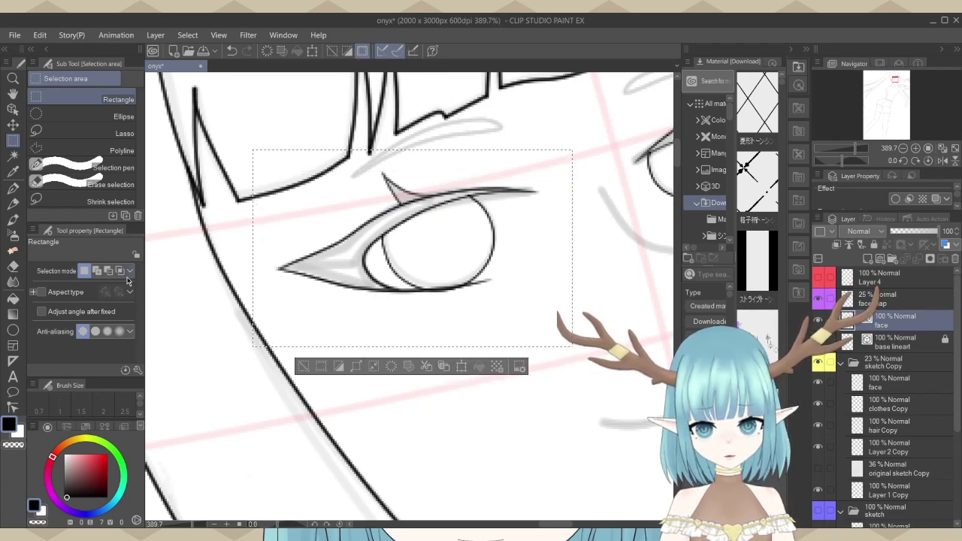
# Start a Free Transform on the selected left eye and pull the lower-left corner slightly up and inward.
pyautogui.click(10, 111)
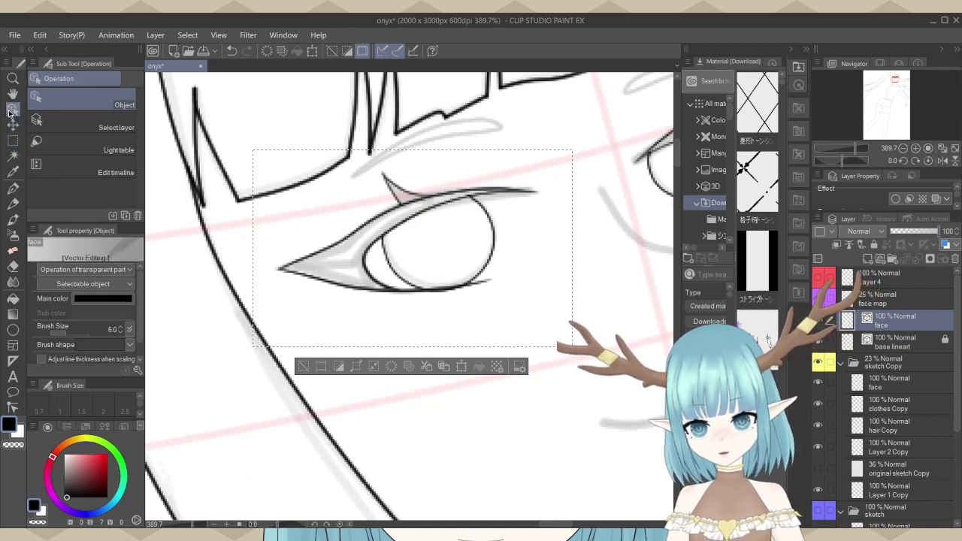
pyautogui.click(13, 140)
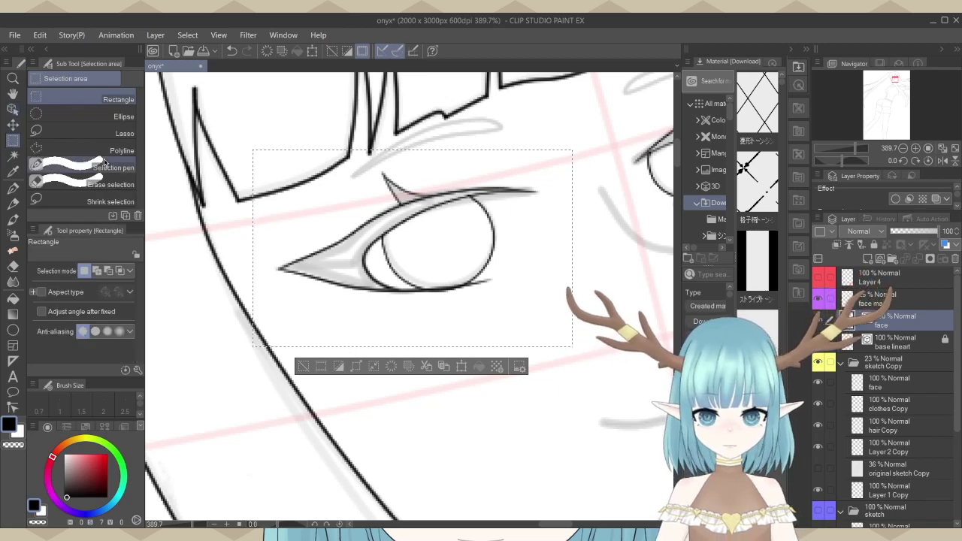
pyautogui.hotkey('ctrl', 't')
pyautogui.click(87, 285)
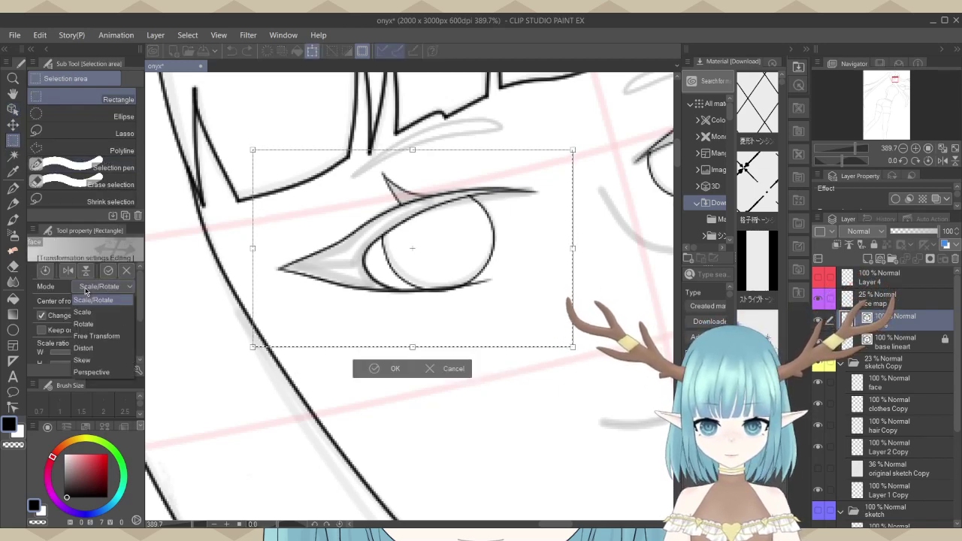
pyautogui.click(98, 343)
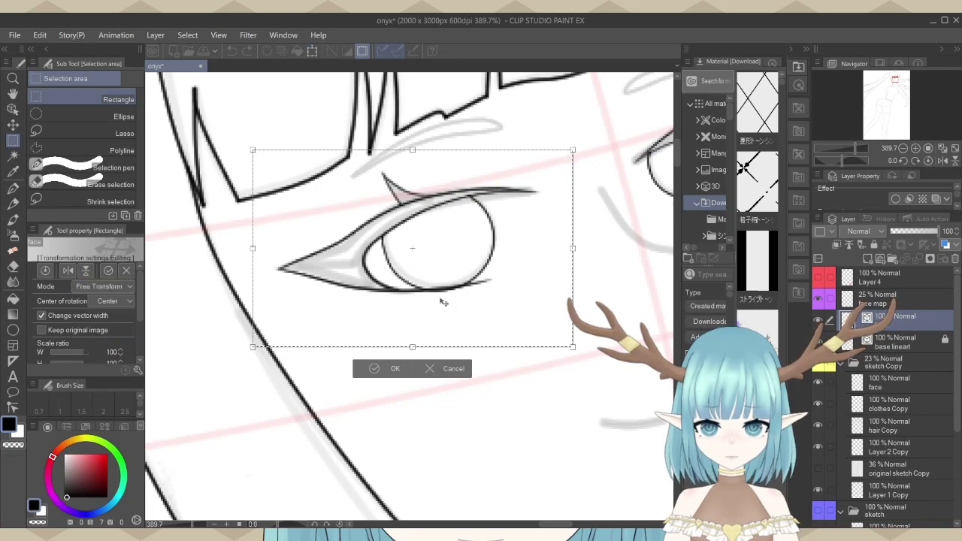
pyautogui.scroll(-4, 444, 302)
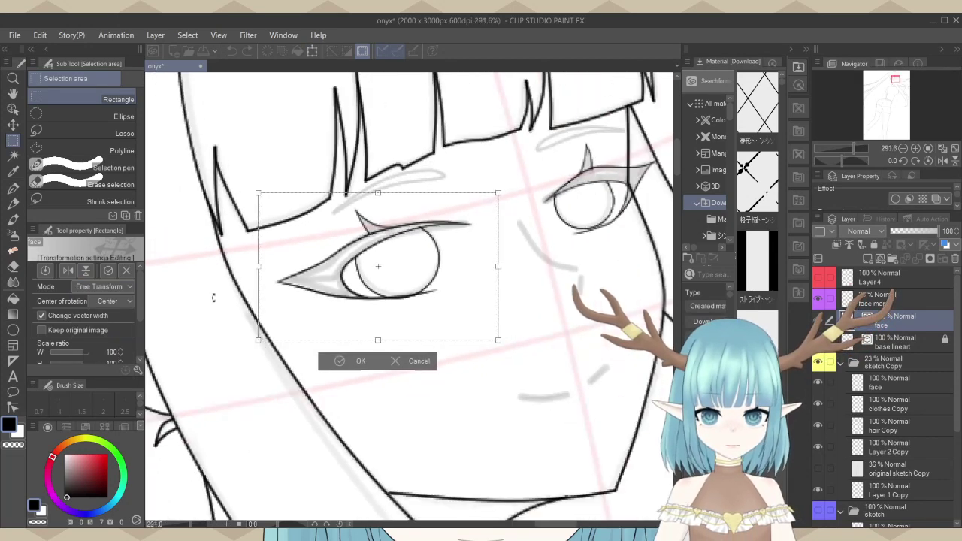
pyautogui.scroll(4, 404, 278)
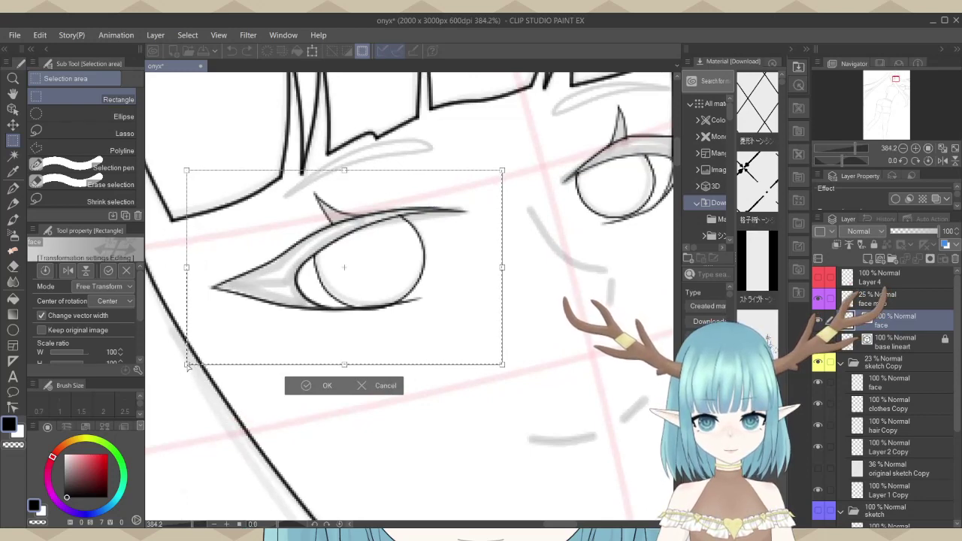
pyautogui.moveTo(188, 366); pyautogui.dragTo(190, 362)
pyautogui.scroll(-5, 245, 308)
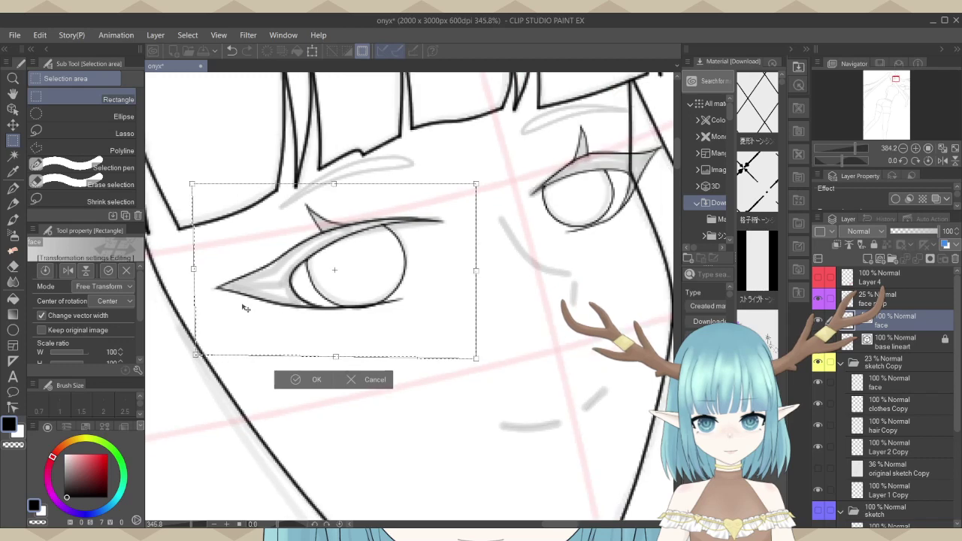
# Nudge the upper-right corner of the left eye's transform slightly inward, apply the transform and deselect.
pyautogui.scroll(4, 386, 254)
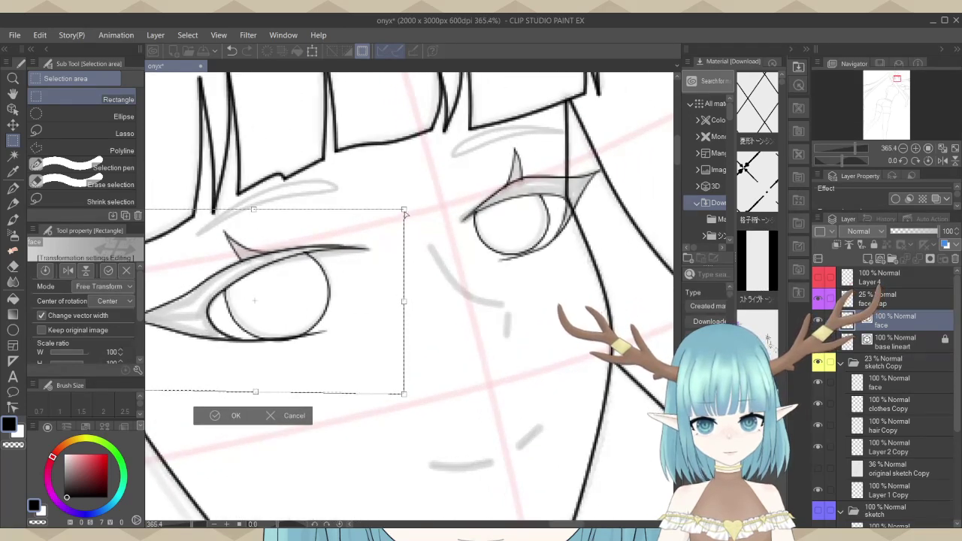
pyautogui.moveTo(404, 214); pyautogui.dragTo(402, 212)
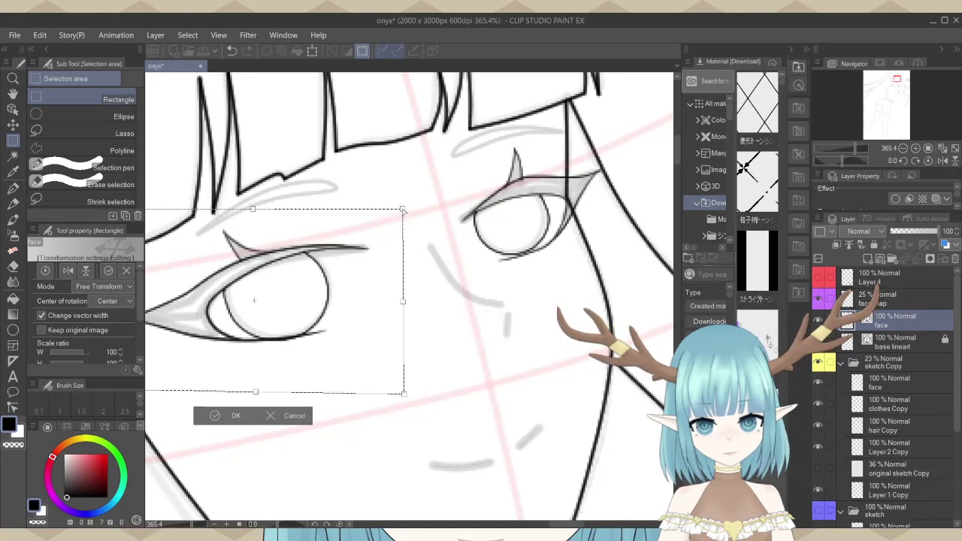
pyautogui.scroll(-4, 403, 218)
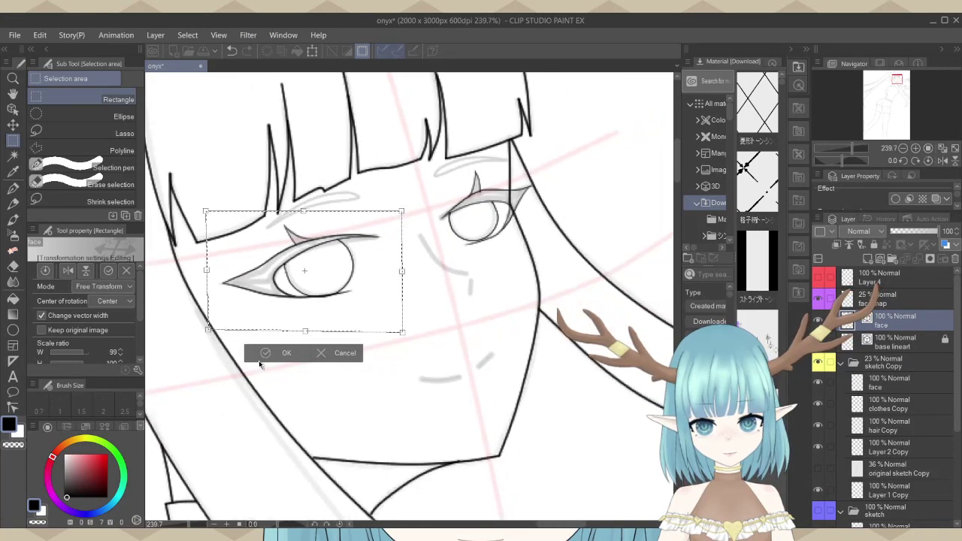
pyautogui.click(282, 357)
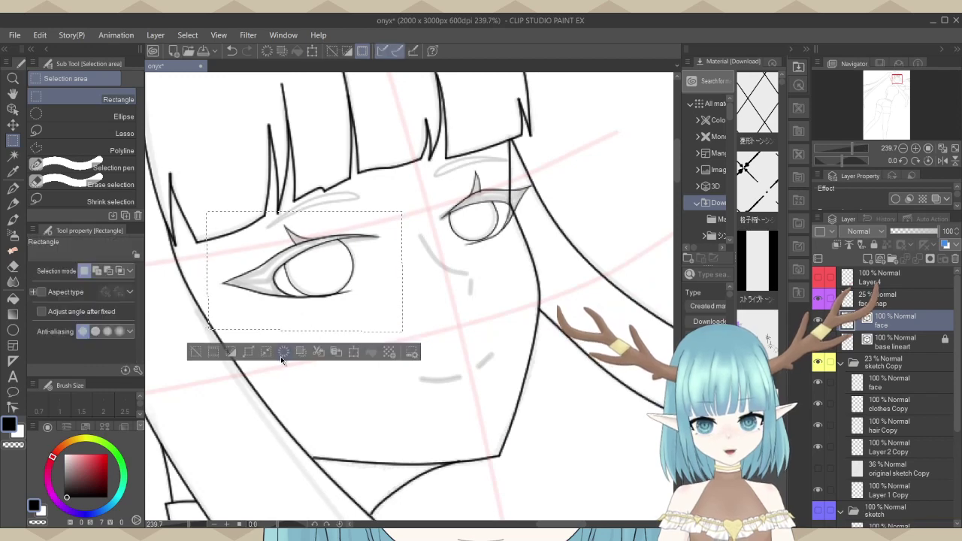
pyautogui.click(610, 208)
# Hide the sketch Copy folder and compare the reshaped left eye with the right eye.
pyautogui.scroll(-3, 611, 208)
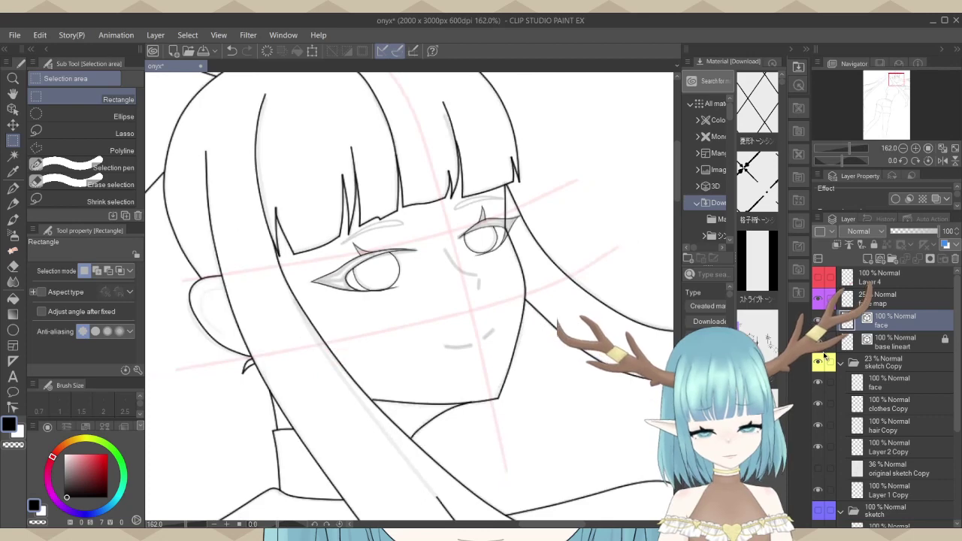
pyautogui.click(819, 363)
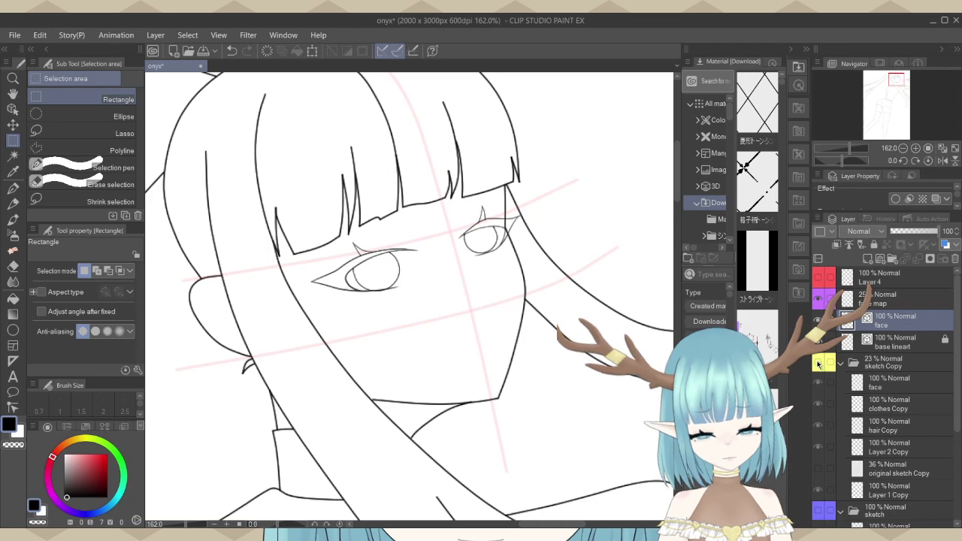
pyautogui.scroll(3, 357, 331)
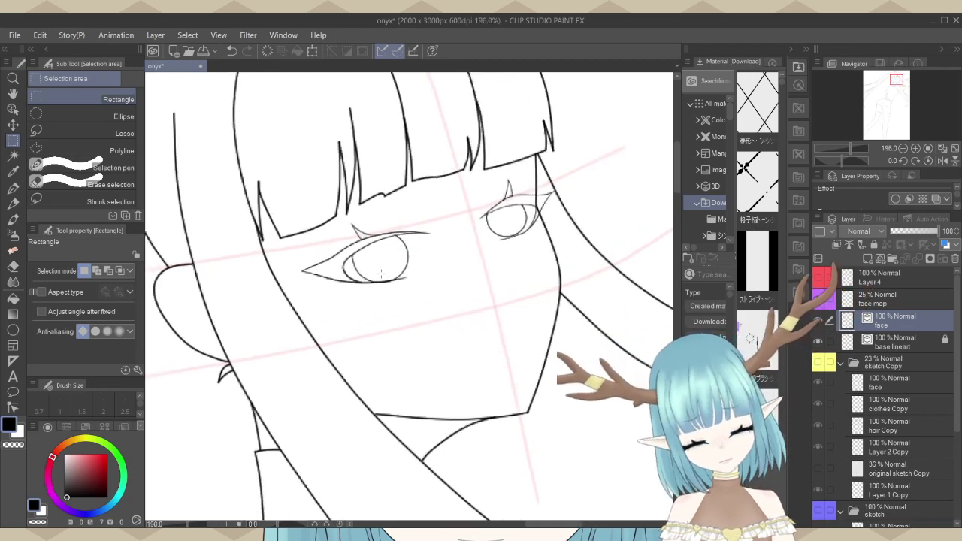
# Extend the inner end of the left eye's lower lid line slightly up and outward, and shift a nearby control point toward that end.
pyautogui.click(12, 108)
pyautogui.scroll(5, 436, 300)
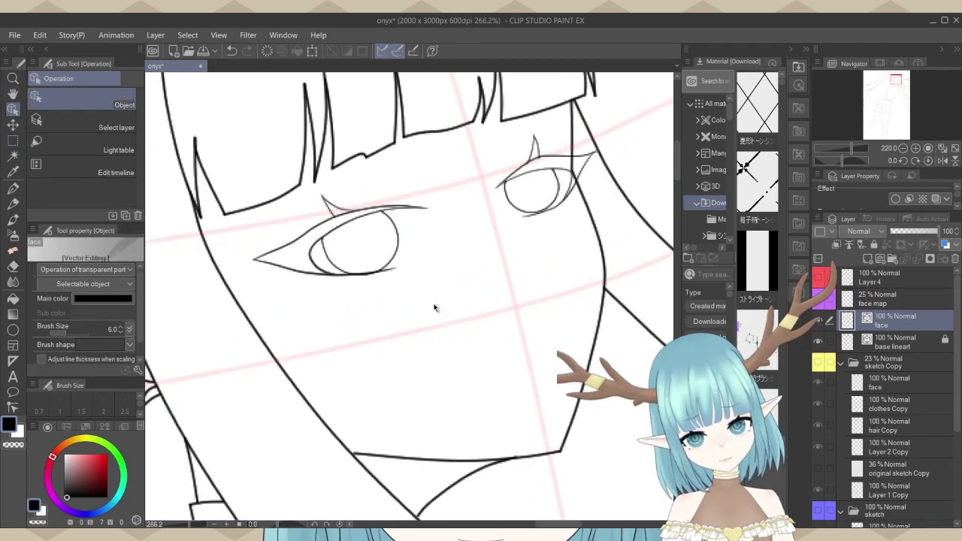
pyautogui.scroll(1, 356, 279)
pyautogui.click(368, 270)
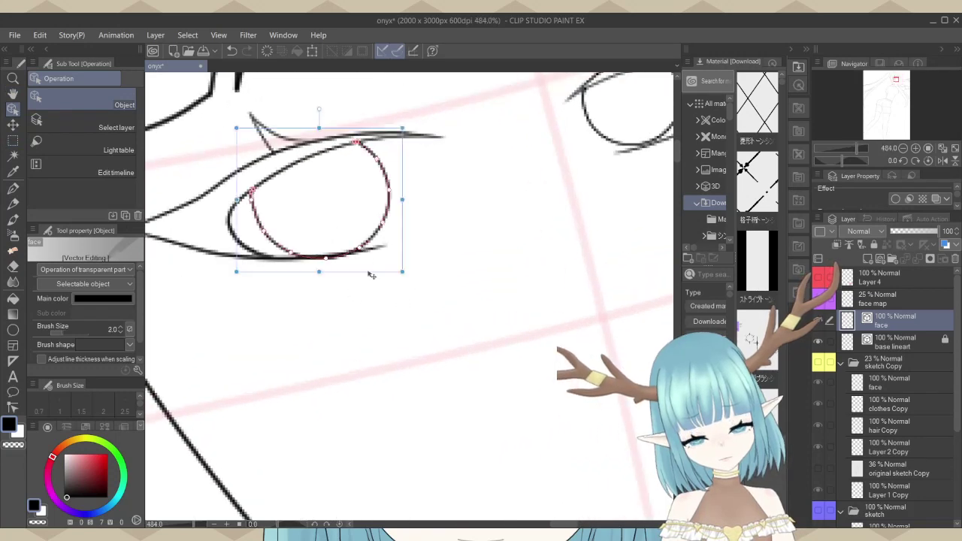
pyautogui.scroll(4, 369, 273)
pyautogui.click(366, 236)
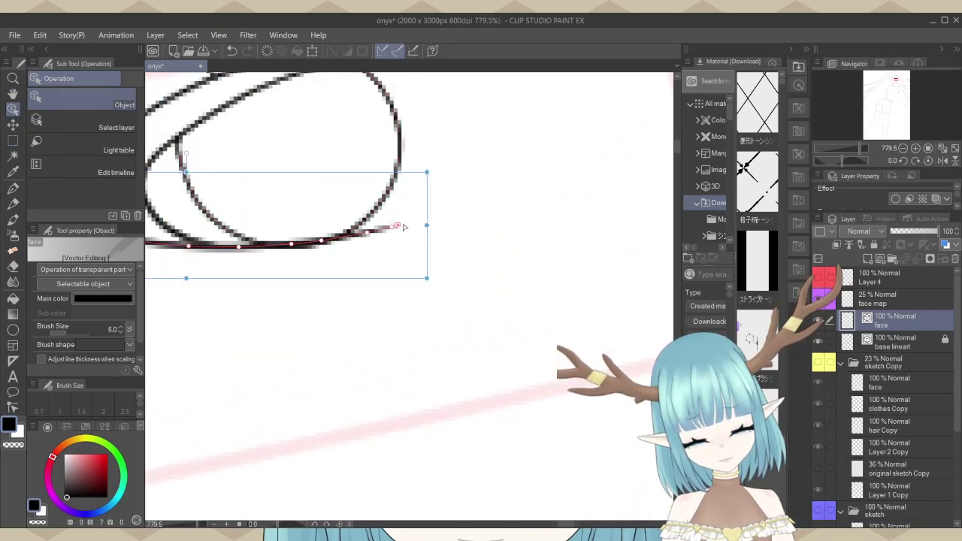
pyautogui.scroll(4, 402, 227)
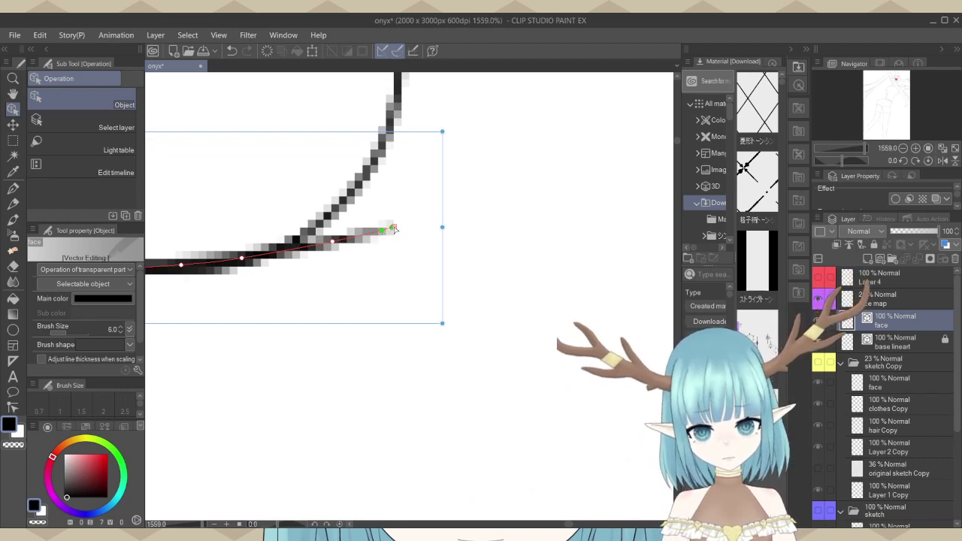
pyautogui.moveTo(398, 228); pyautogui.dragTo(404, 223)
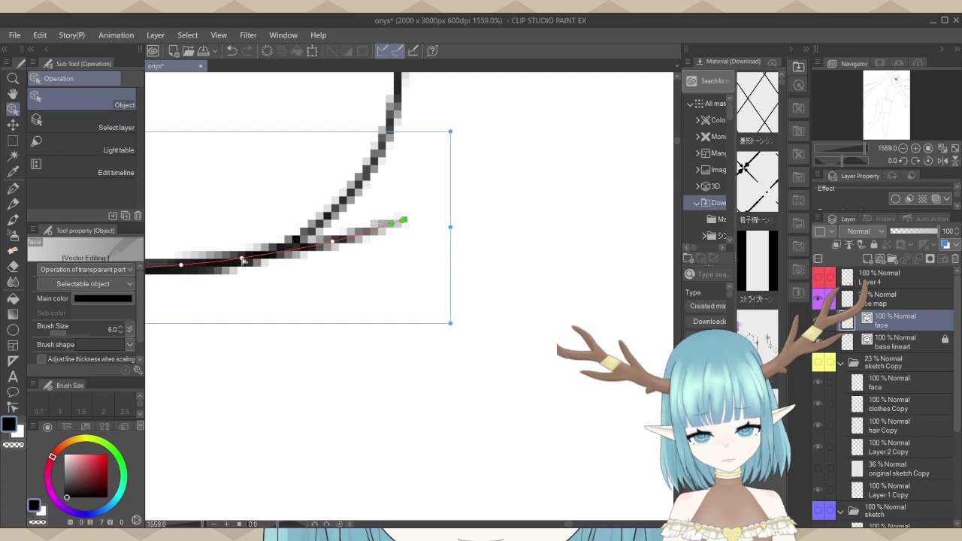
pyautogui.moveTo(243, 260); pyautogui.dragTo(258, 257)
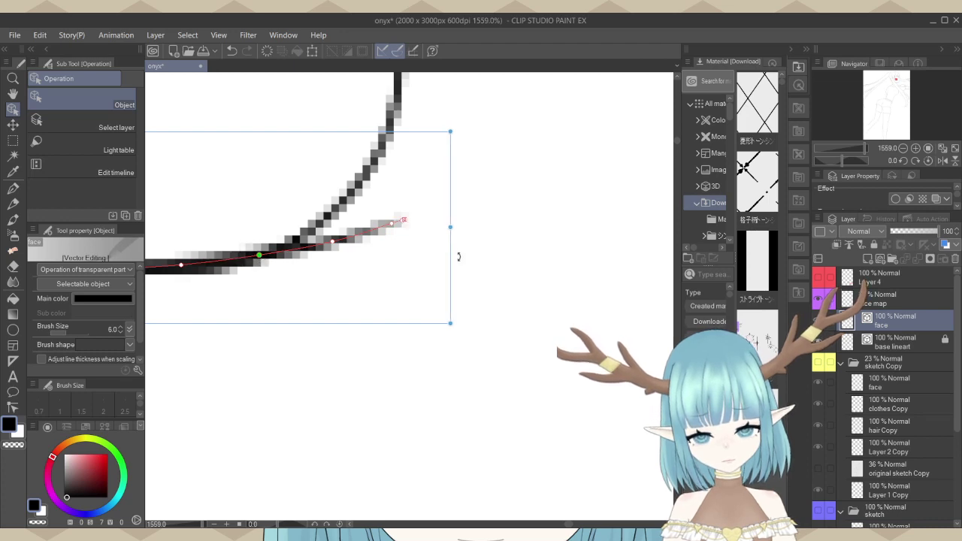
pyautogui.scroll(-5, 395, 369)
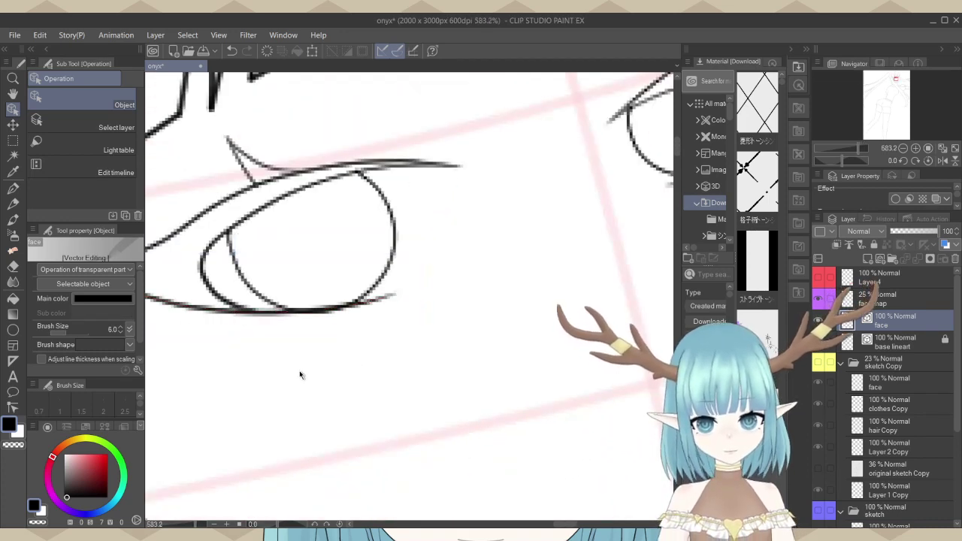
pyautogui.scroll(-4, 299, 374)
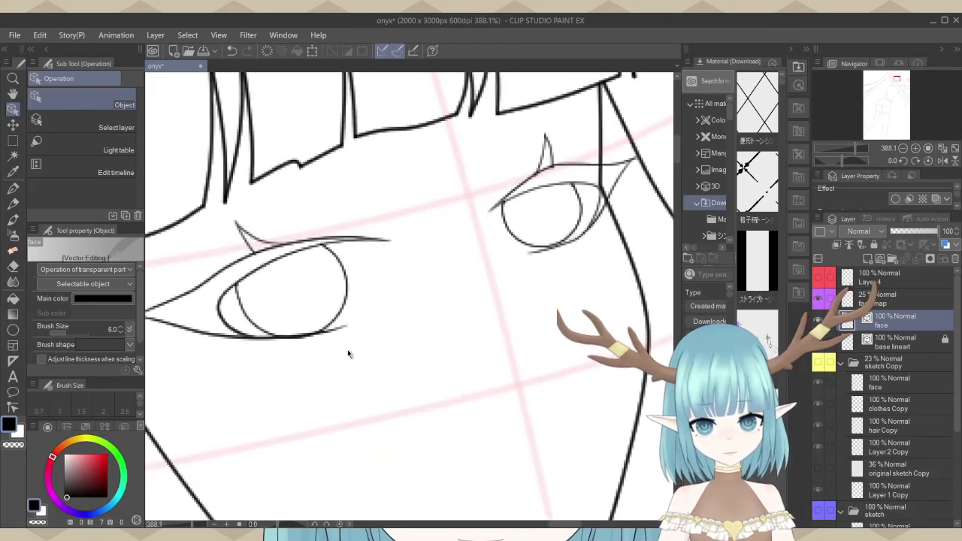
# Select the whole right eye with a rectangle, scale it up to about 102% toward its lower-left corner, apply the transform and deselect.
pyautogui.click(12, 141)
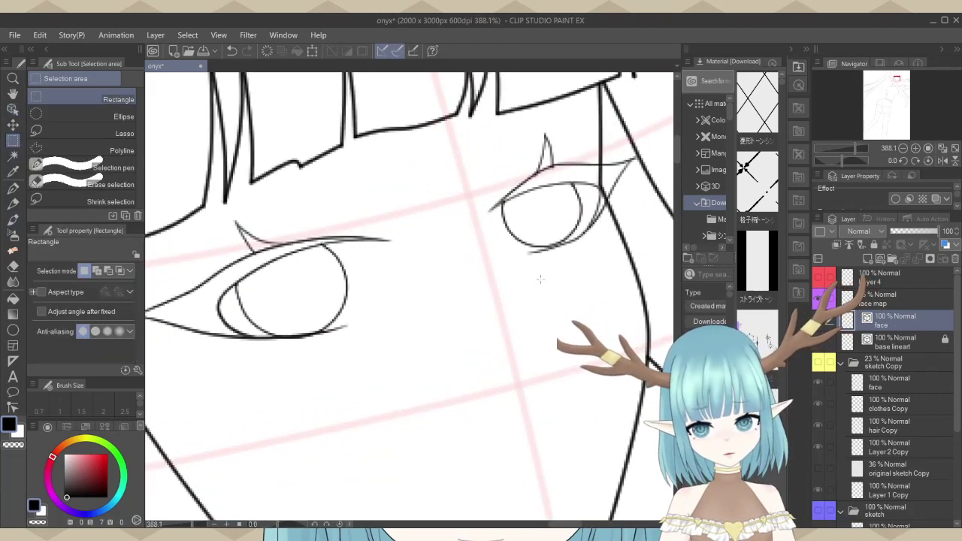
pyautogui.moveTo(613, 158); pyautogui.dragTo(652, 112)
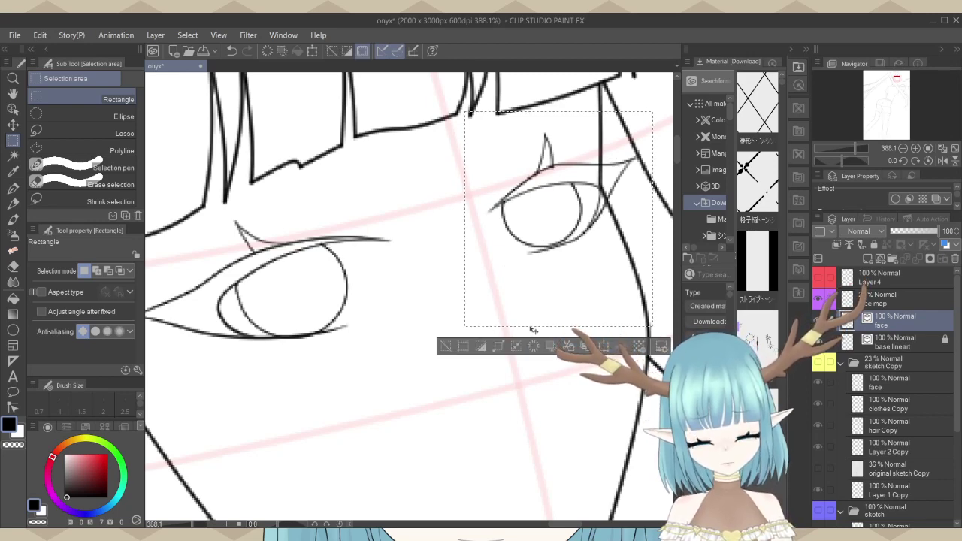
pyautogui.hotkey('ctrl', 't')
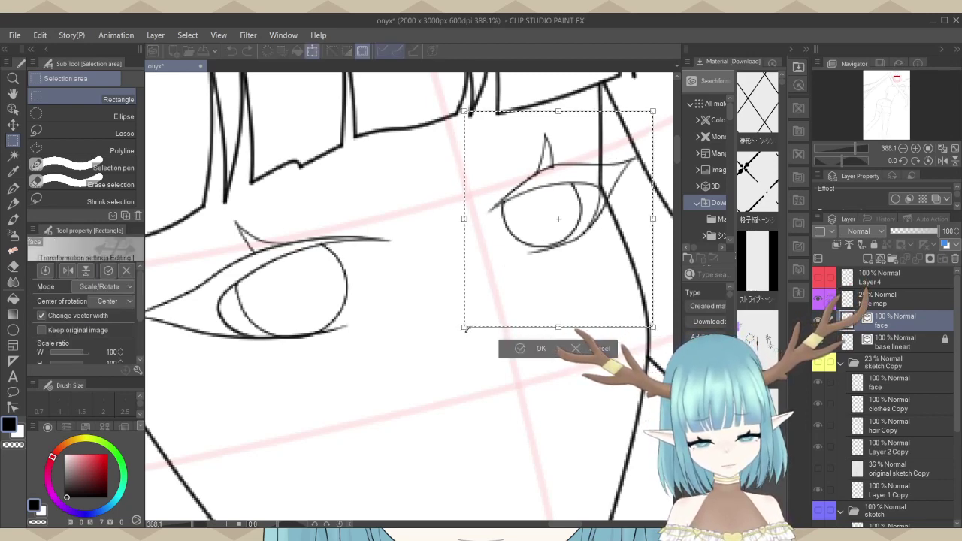
pyautogui.moveTo(464, 328); pyautogui.dragTo(461, 330)
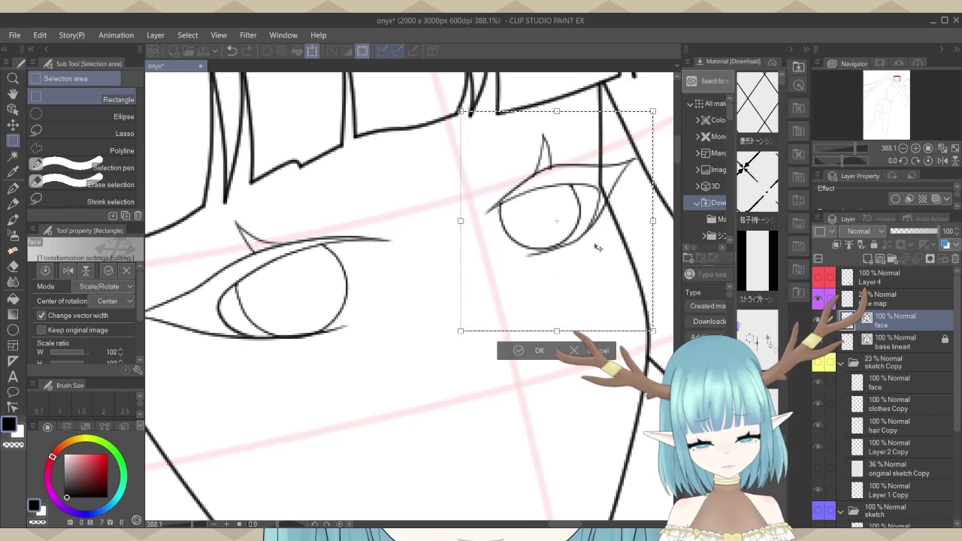
pyautogui.scroll(-1, 546, 297)
pyautogui.scroll(-3, 494, 207)
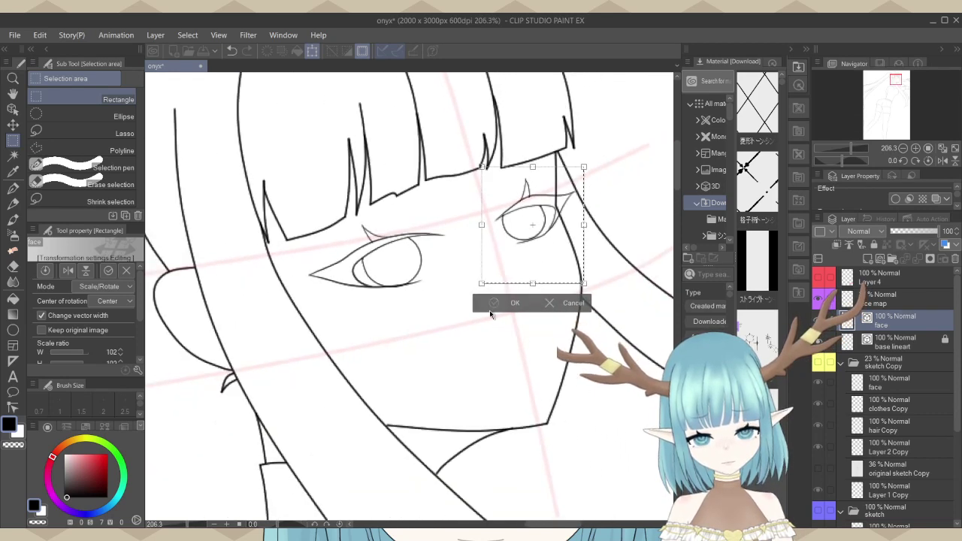
pyautogui.scroll(3, 541, 259)
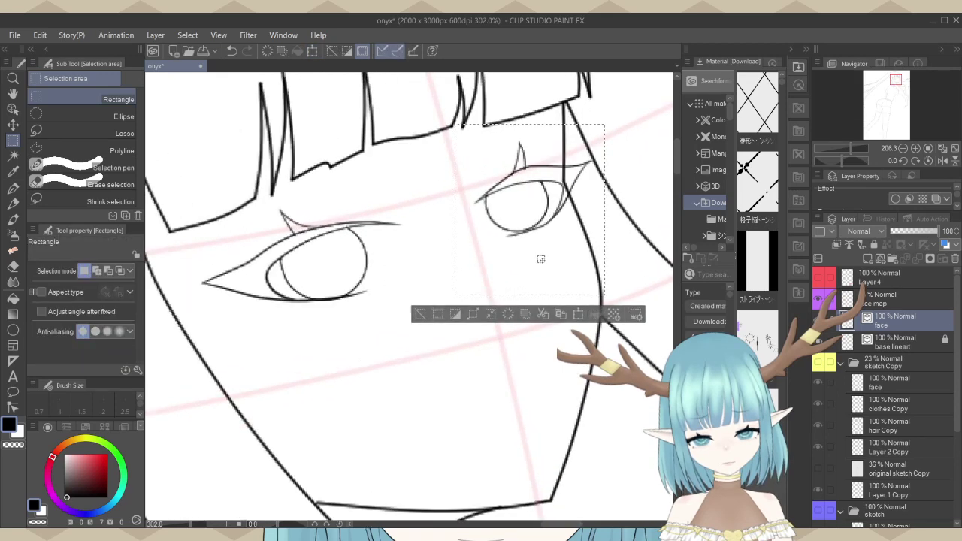
pyautogui.press('Return')
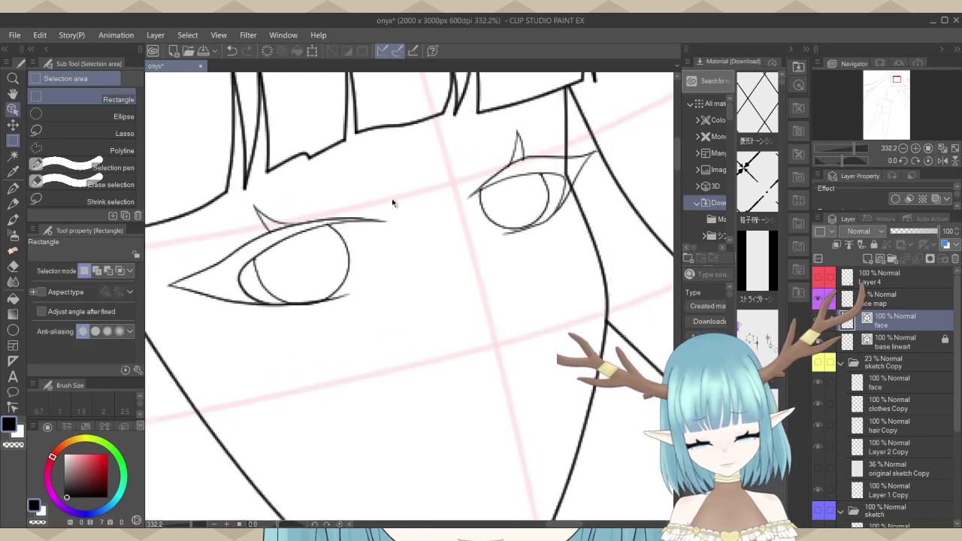
# Select the right eye's lower lid line as an object and delete one of the closely spaced control points on its curve.
pyautogui.press('o')
pyautogui.scroll(-3, 501, 278)
pyautogui.scroll(-2, 497, 259)
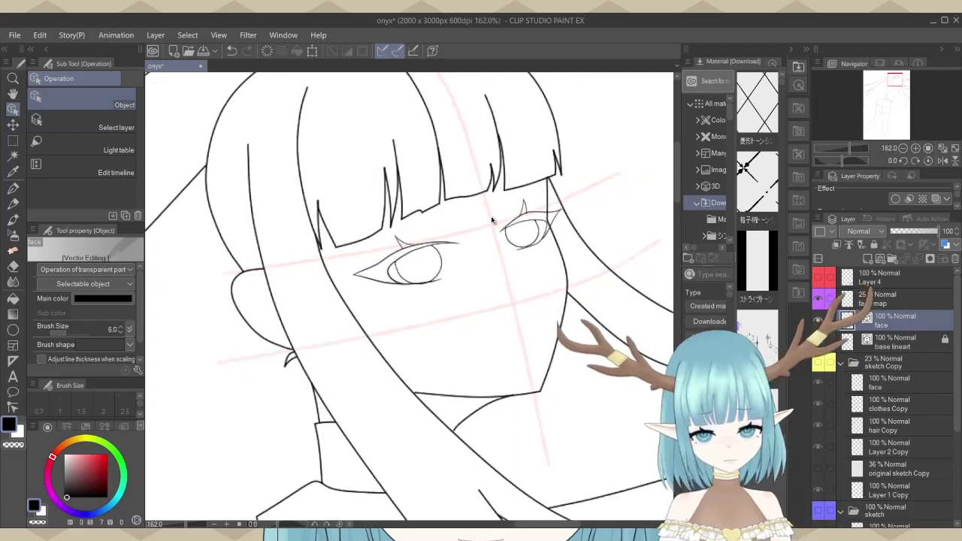
pyautogui.scroll(3, 525, 227)
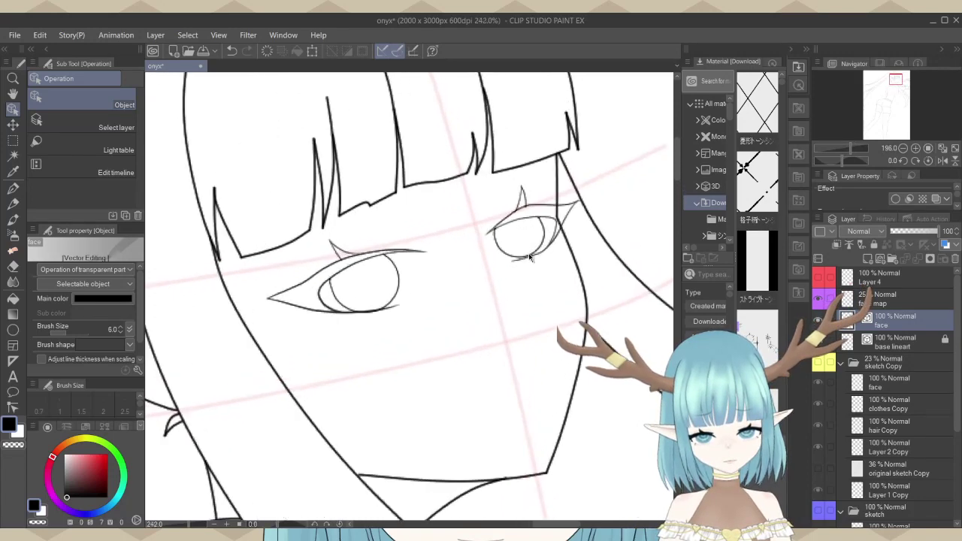
pyautogui.scroll(3, 554, 259)
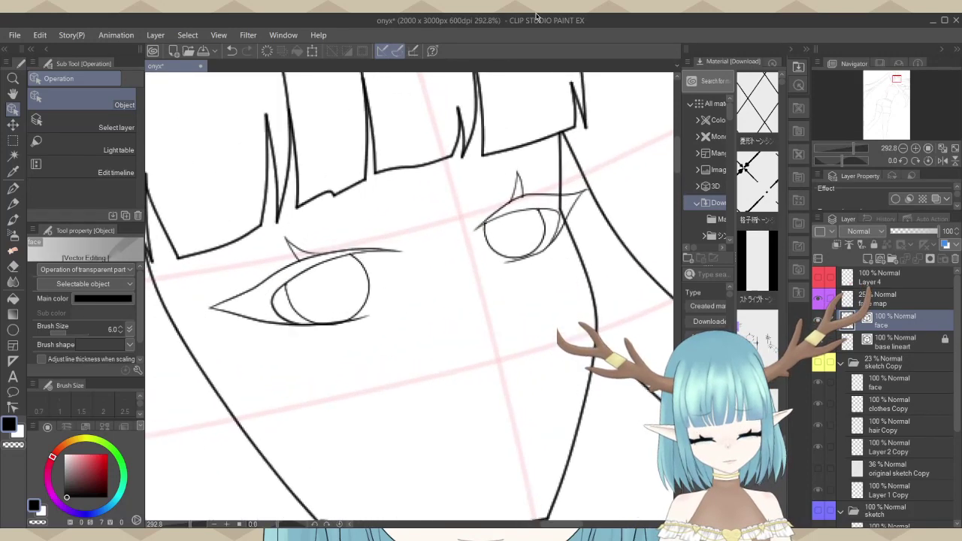
pyautogui.scroll(6, 535, 275)
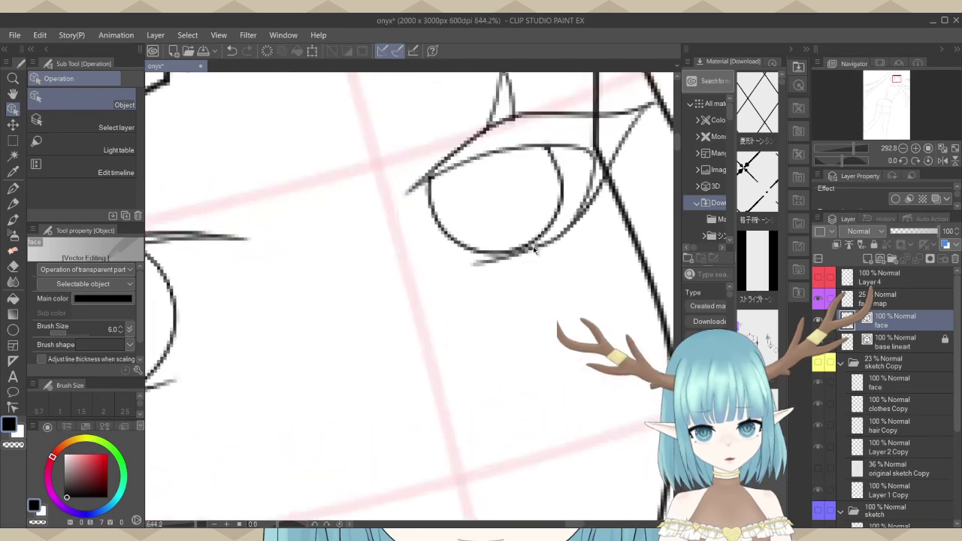
pyautogui.click(536, 253)
pyautogui.scroll(6, 536, 255)
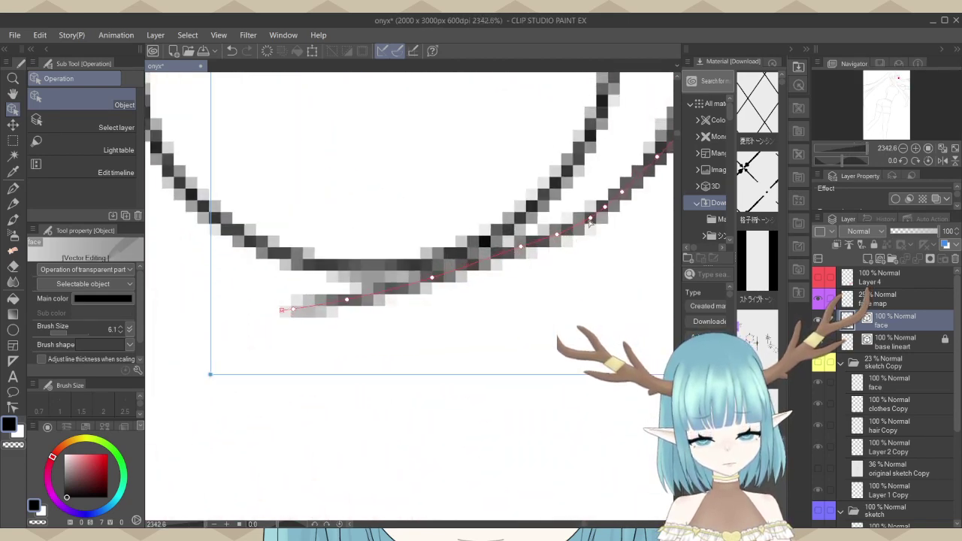
pyautogui.rightClick(591, 218)
pyautogui.click(618, 241)
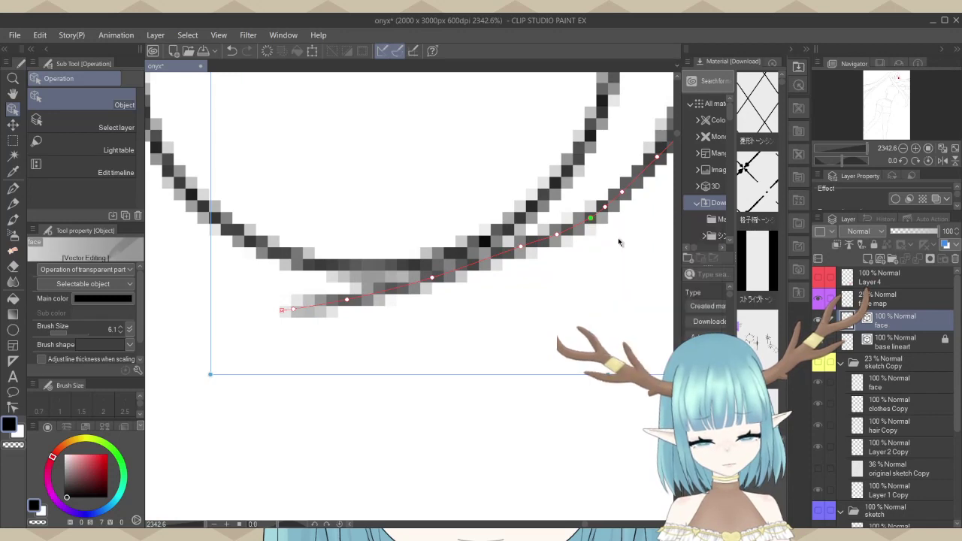
pyautogui.click(589, 219)
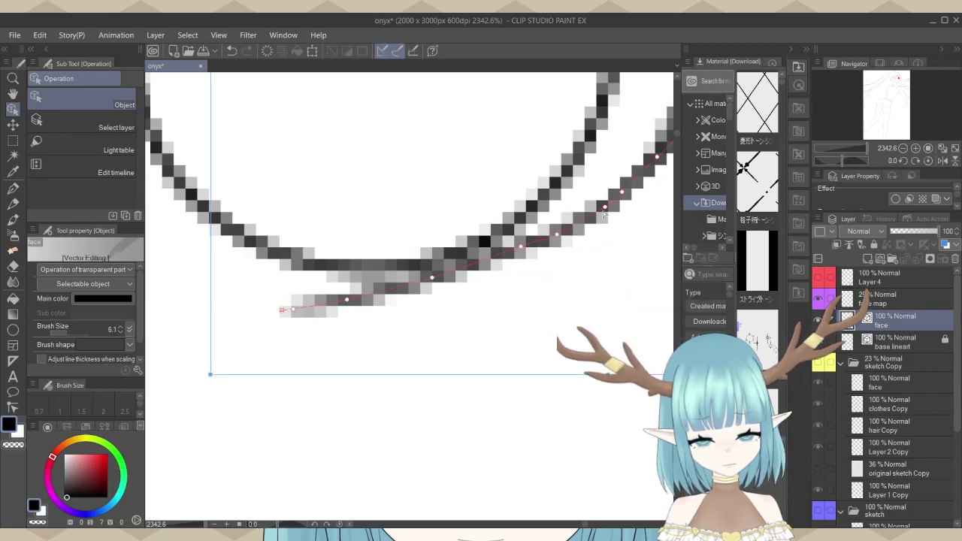
# Reposition two control points along the right eye's lower lid line to smooth its curve below the iris, and deselect the line.
pyautogui.moveTo(604, 214); pyautogui.dragTo(591, 220)
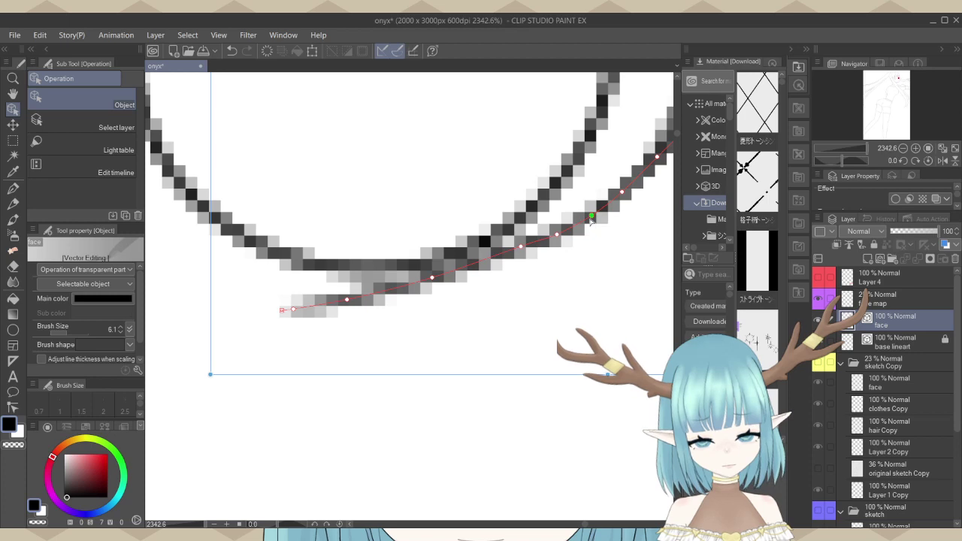
pyautogui.moveTo(521, 248); pyautogui.dragTo(504, 259)
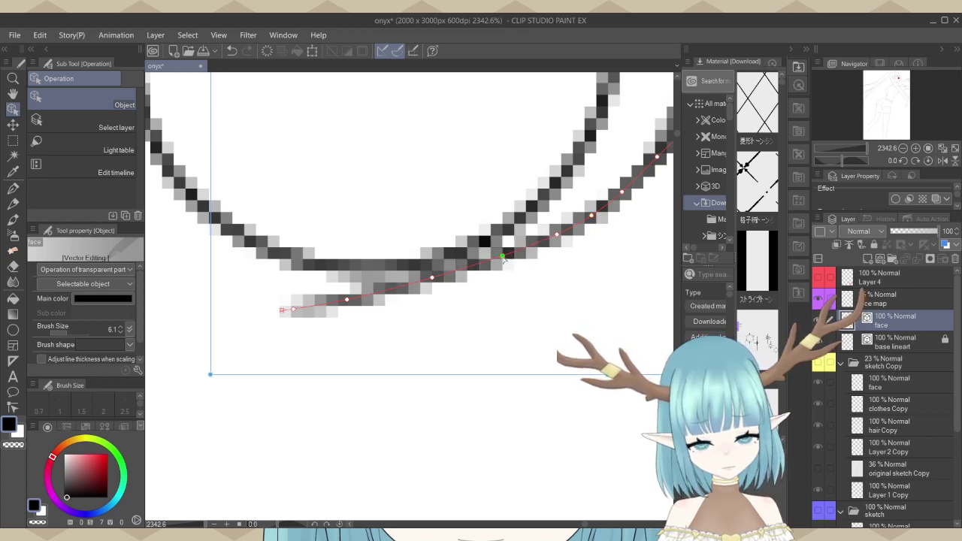
pyautogui.scroll(-6, 436, 316)
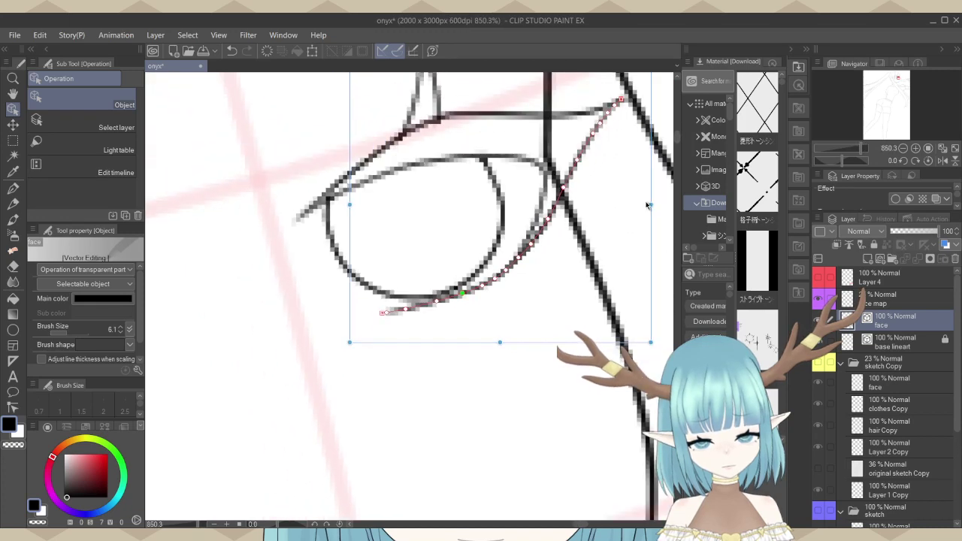
pyautogui.click(646, 204)
pyautogui.scroll(-5, 508, 302)
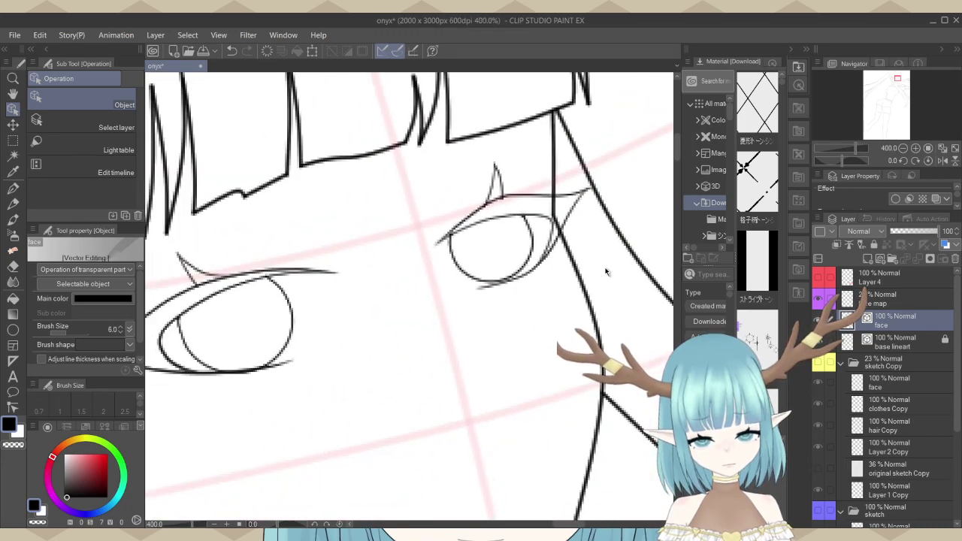
# Flatten the left eye's iris outline slightly by raising its lower edge and lowering its upper edge, and deselect it.
pyautogui.moveTo(607, 272); pyautogui.dragTo(376, 320)
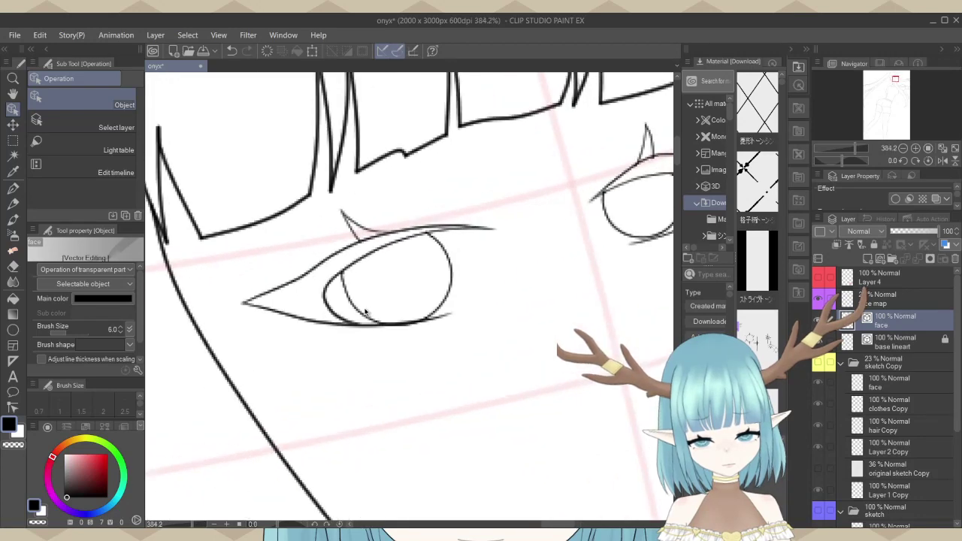
pyautogui.click(360, 316)
pyautogui.scroll(5, 403, 339)
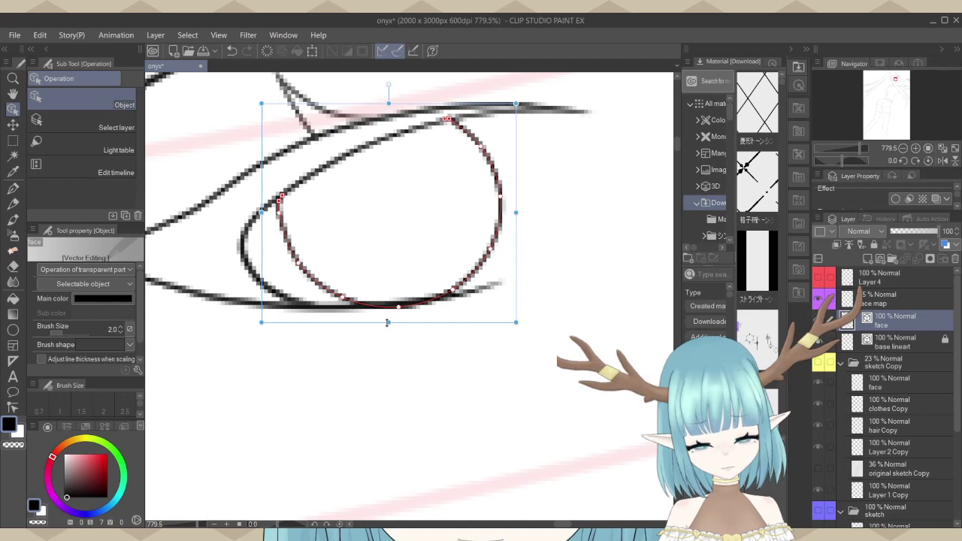
pyautogui.moveTo(388, 322); pyautogui.dragTo(388, 318)
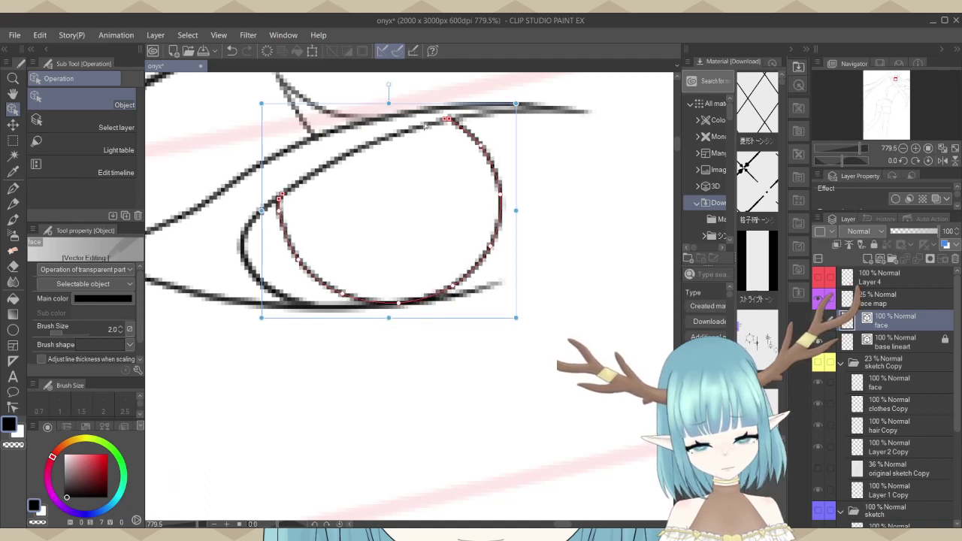
pyautogui.scroll(1, 388, 112)
pyautogui.moveTo(386, 99); pyautogui.dragTo(388, 103)
pyautogui.scroll(-5, 308, 278)
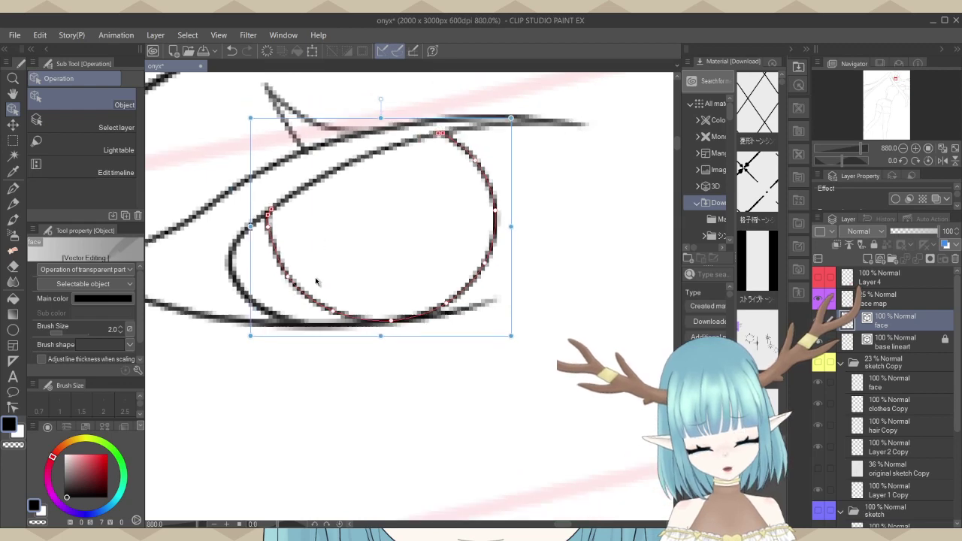
pyautogui.click(353, 315)
pyautogui.scroll(-4, 354, 316)
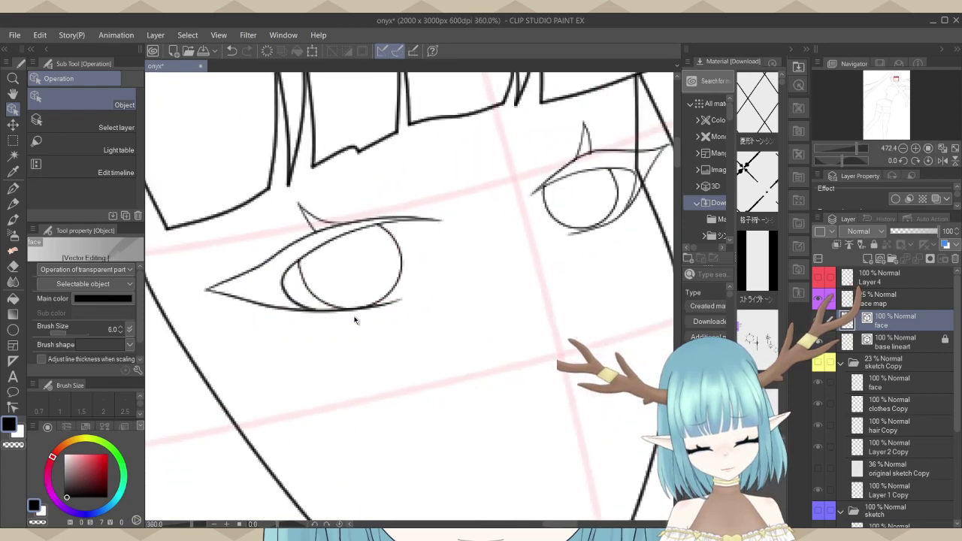
pyautogui.scroll(-4, 474, 254)
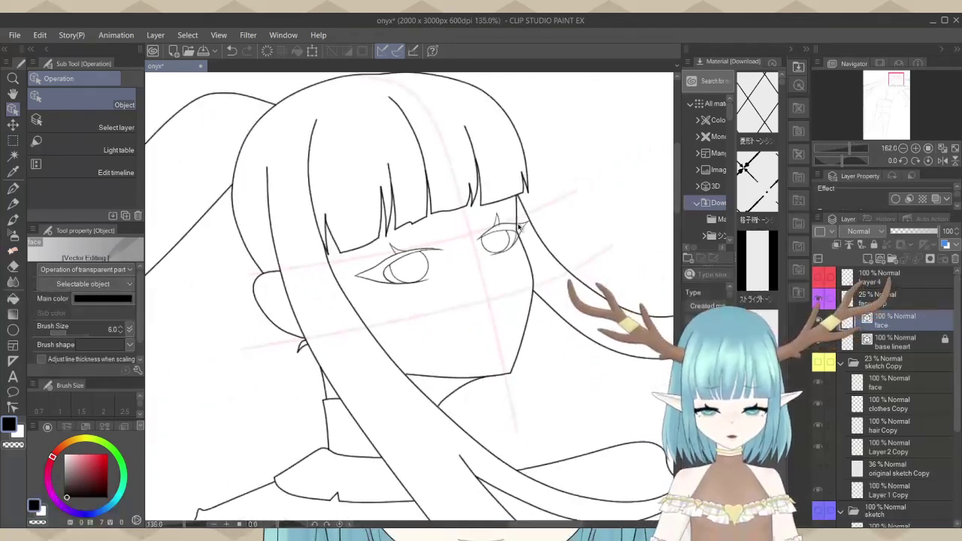
# Select the right eye's iris outline, stretch its lower edge slightly downward to meet the lower lid line, and deselect it.
pyautogui.scroll(4, 485, 248)
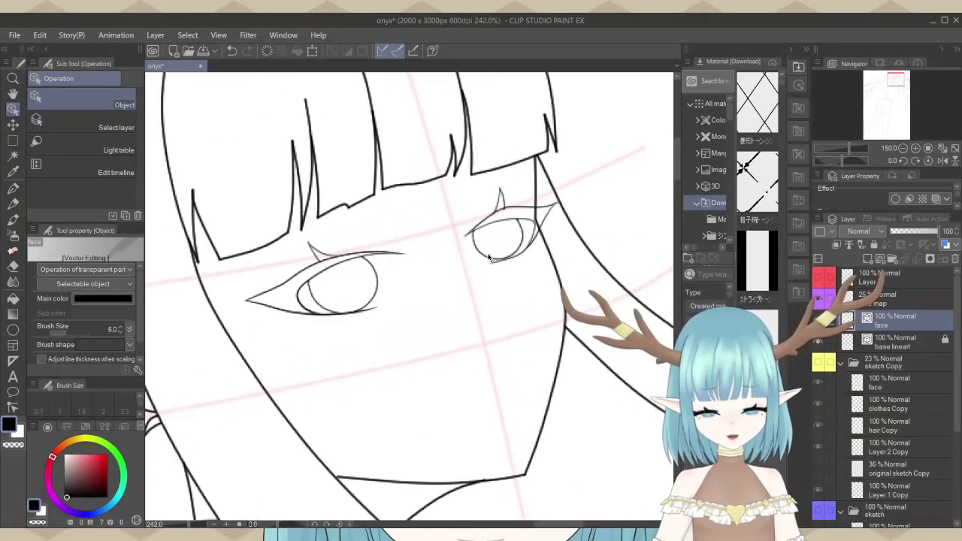
pyautogui.click(491, 264)
pyautogui.scroll(5, 490, 271)
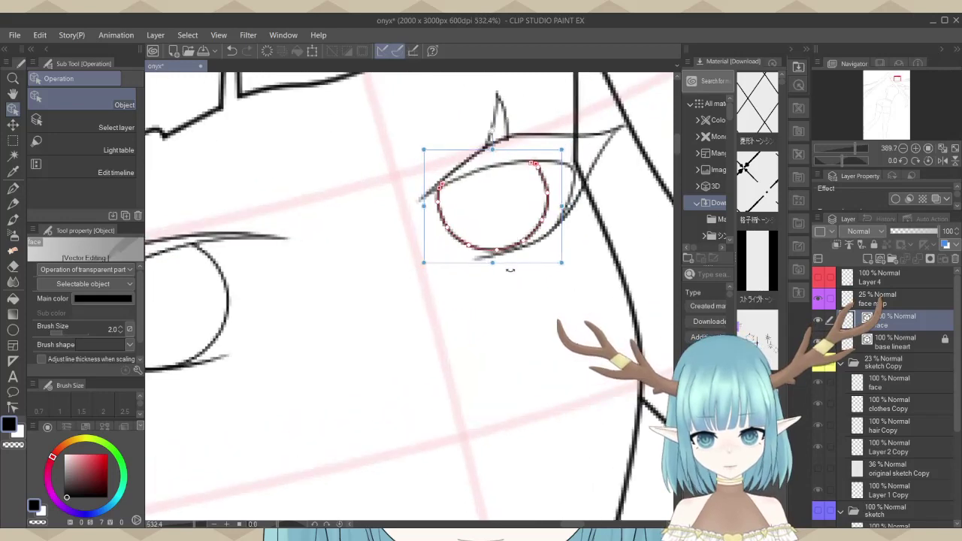
pyautogui.scroll(1, 512, 274)
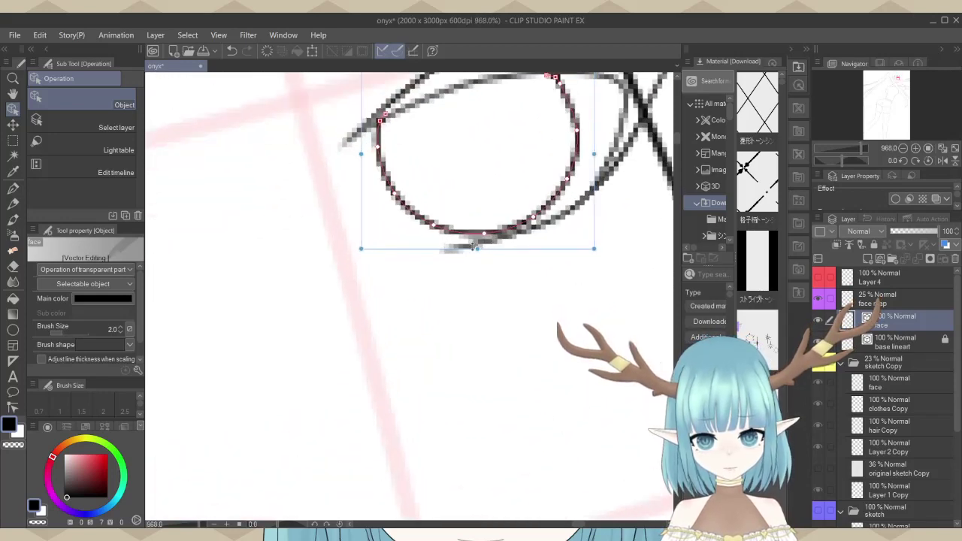
pyautogui.moveTo(477, 248); pyautogui.dragTo(476, 252)
pyautogui.scroll(-4, 444, 404)
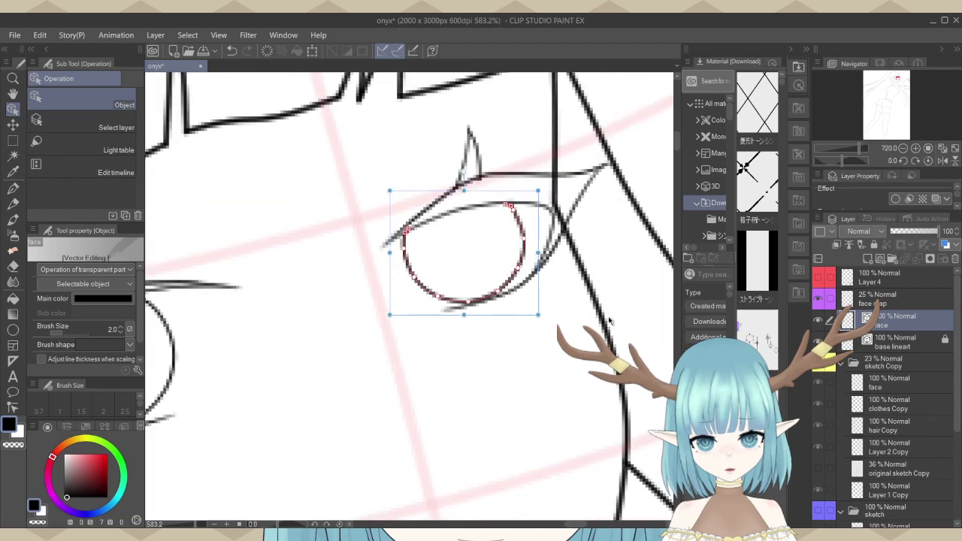
pyautogui.scroll(-5, 582, 247)
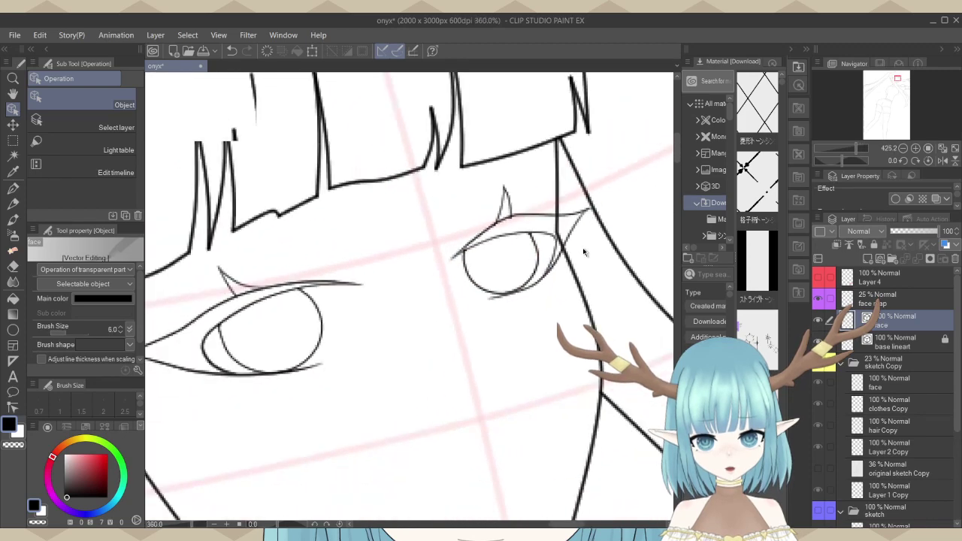
pyautogui.scroll(-5, 585, 251)
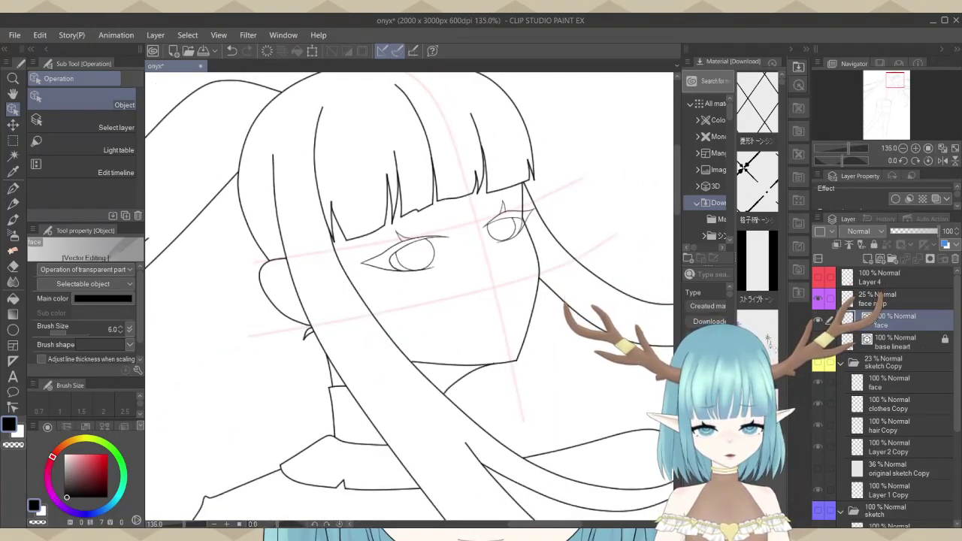
# Show the sketch Copy folder beneath the line art and make the face vector layer active.
pyautogui.click(828, 302)
pyautogui.click(818, 364)
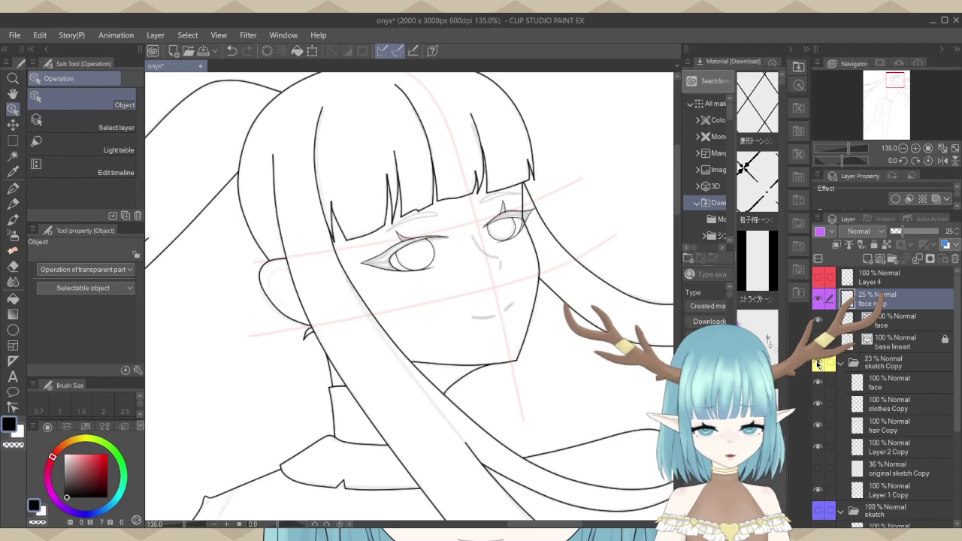
pyautogui.scroll(5, 490, 268)
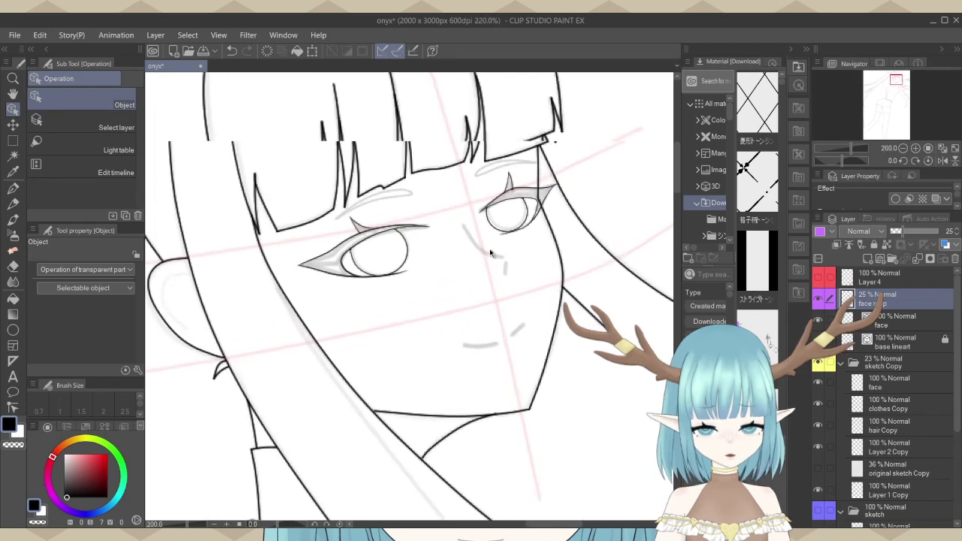
pyautogui.scroll(2, 490, 253)
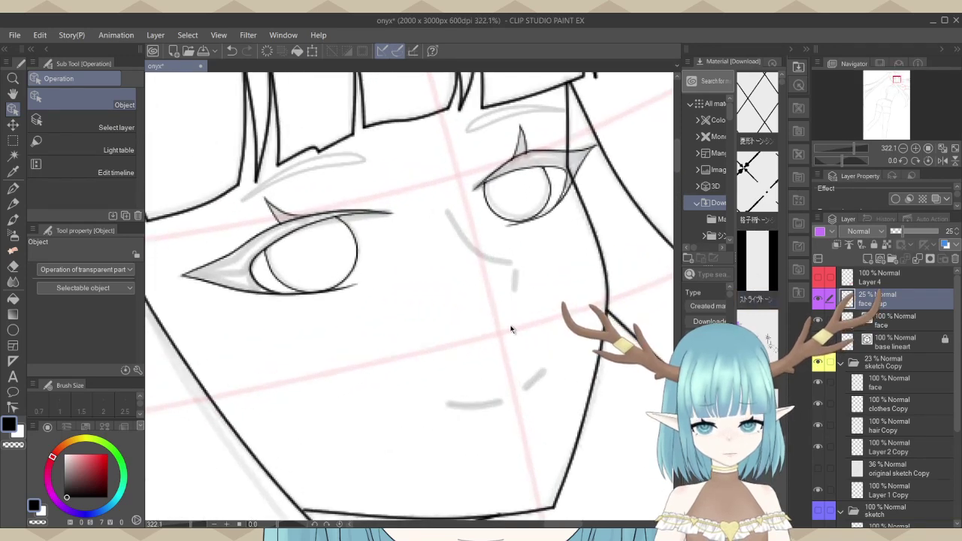
pyautogui.scroll(1, 555, 295)
pyautogui.scroll(-1, 555, 295)
pyautogui.click(894, 325)
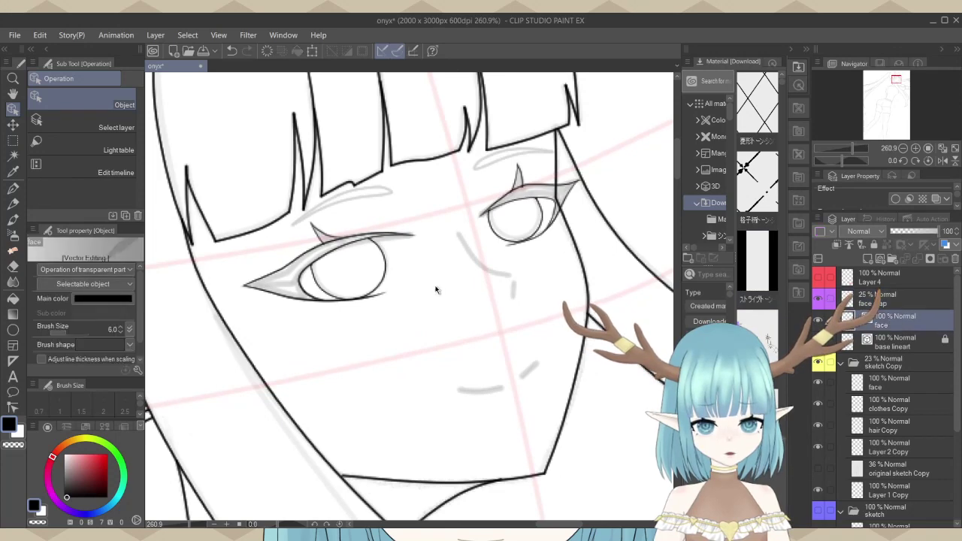
# Lower the face map layer's opacity to 11% and return to the face vector layer.
pyautogui.click(878, 299)
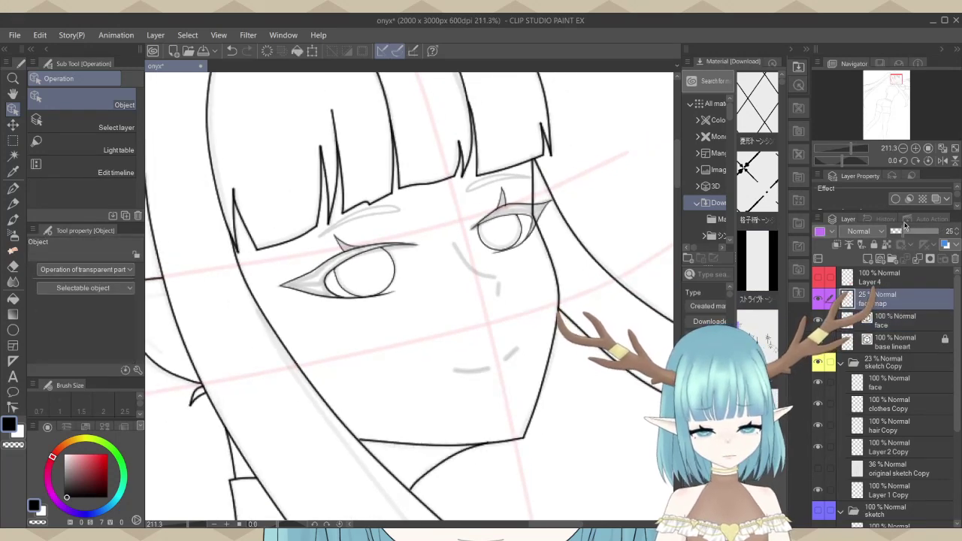
pyautogui.click(894, 232)
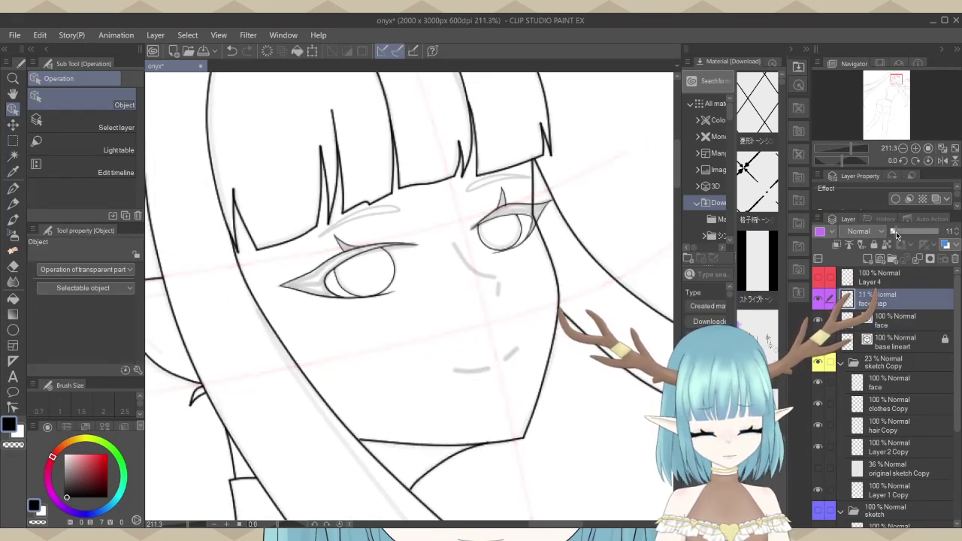
pyautogui.click(884, 343)
pyautogui.click(894, 322)
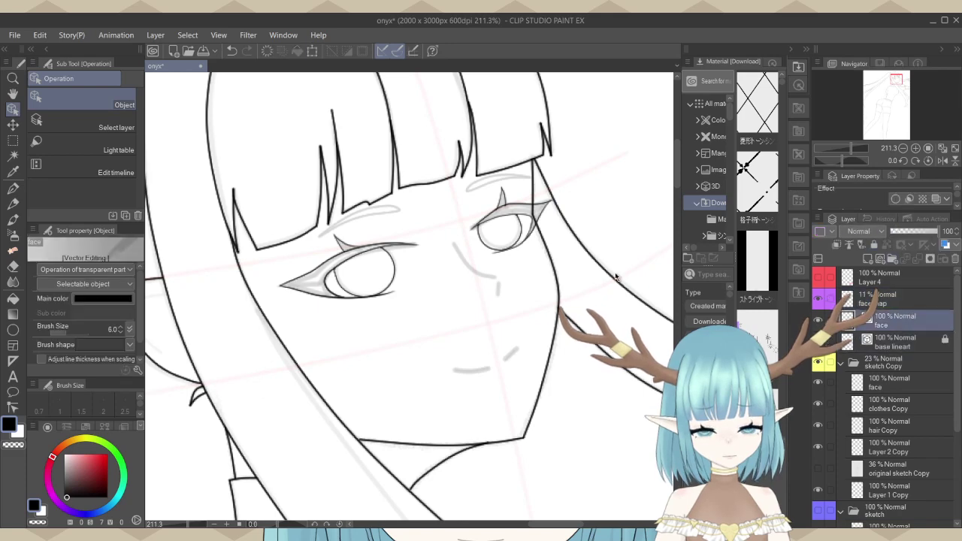
# Examine the whole figure and the face line art against the faint sketch.
pyautogui.scroll(-5, 337, 198)
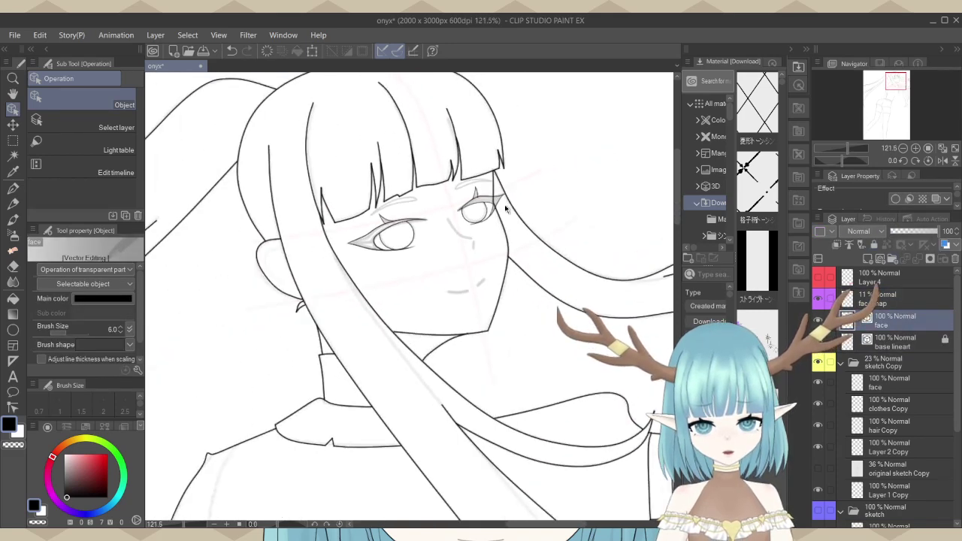
pyautogui.scroll(2, 502, 211)
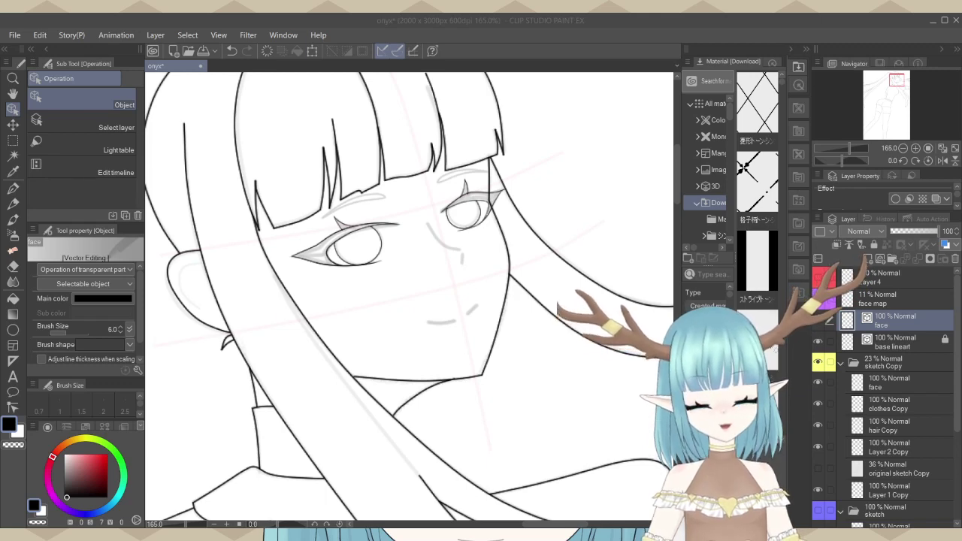
pyautogui.scroll(-5, 392, 147)
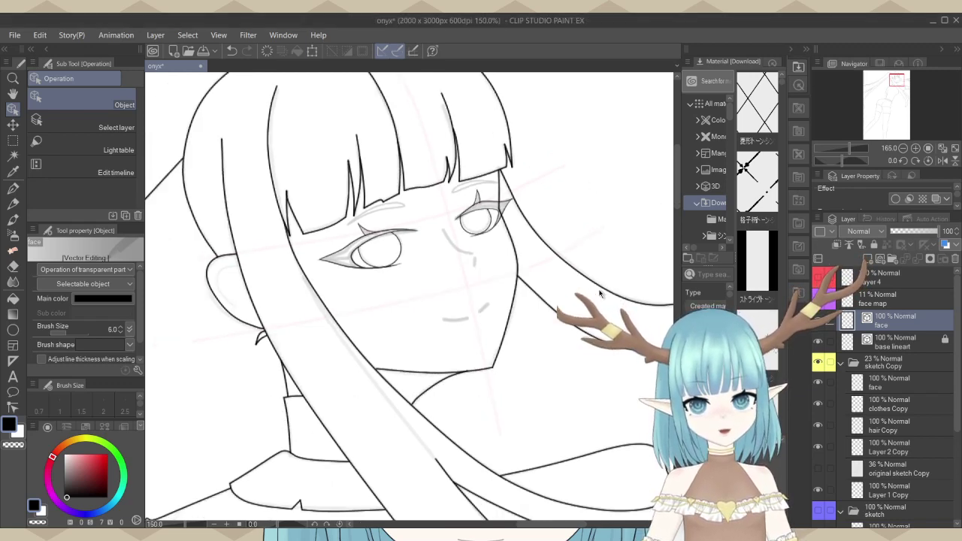
pyautogui.scroll(-6, 392, 147)
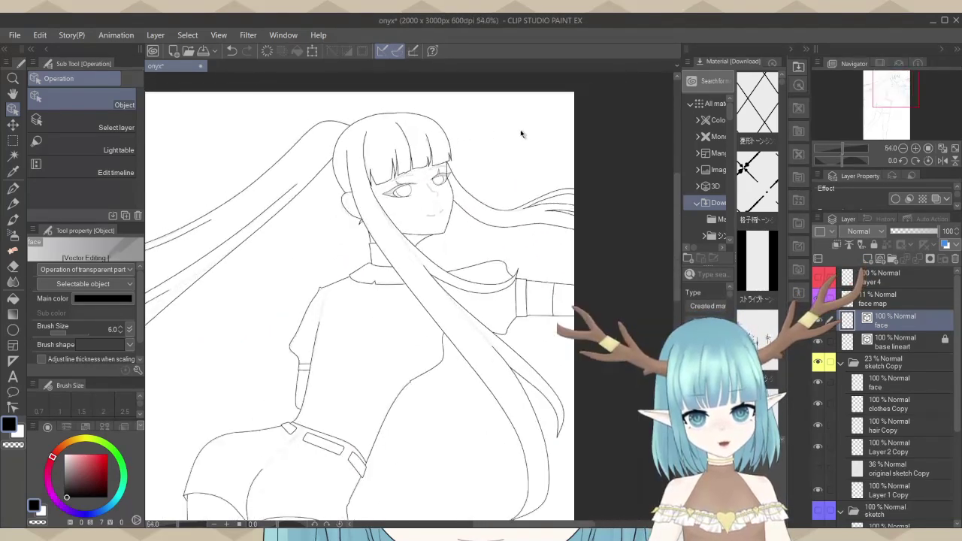
pyautogui.scroll(3, 502, 275)
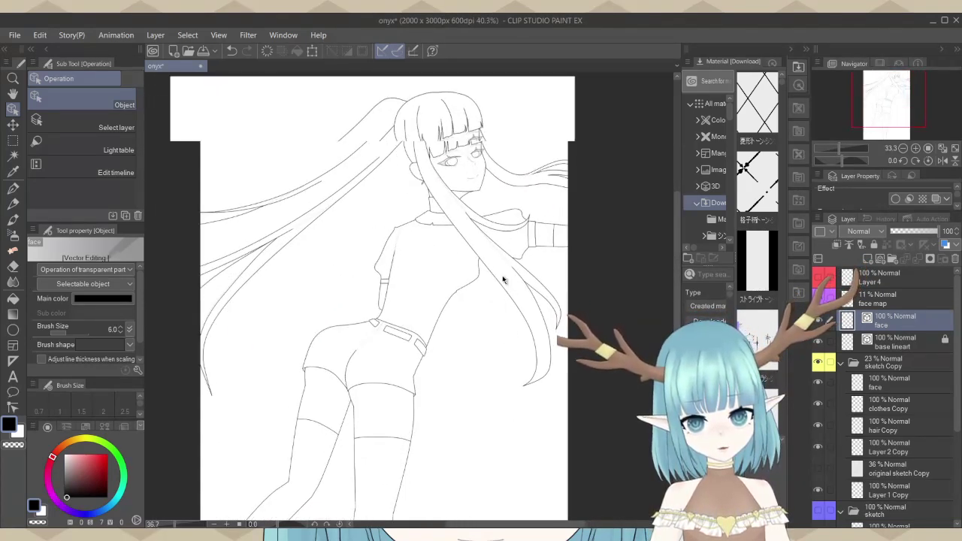
pyautogui.scroll(-1, 573, 207)
pyautogui.scroll(-1, 579, 194)
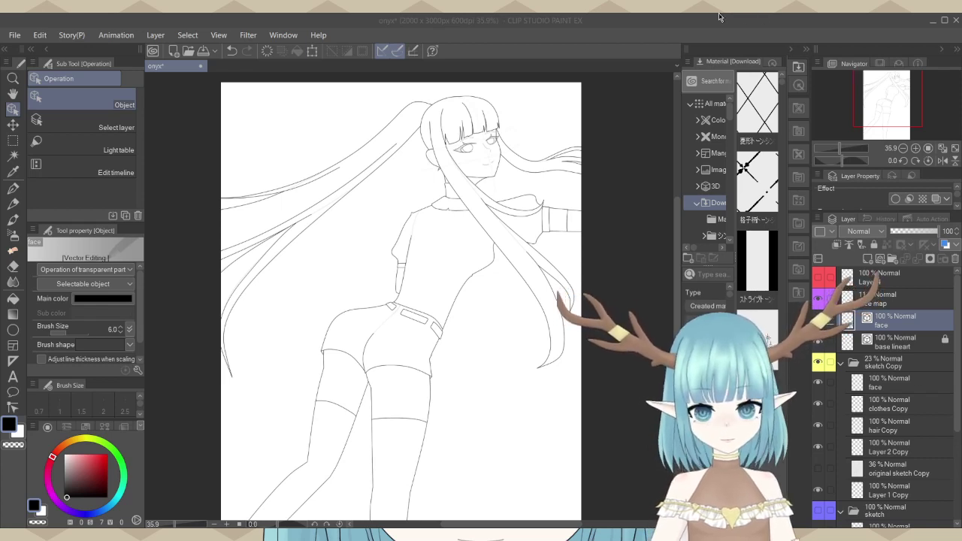
pyautogui.scroll(1, 571, 153)
pyautogui.scroll(4, 445, 113)
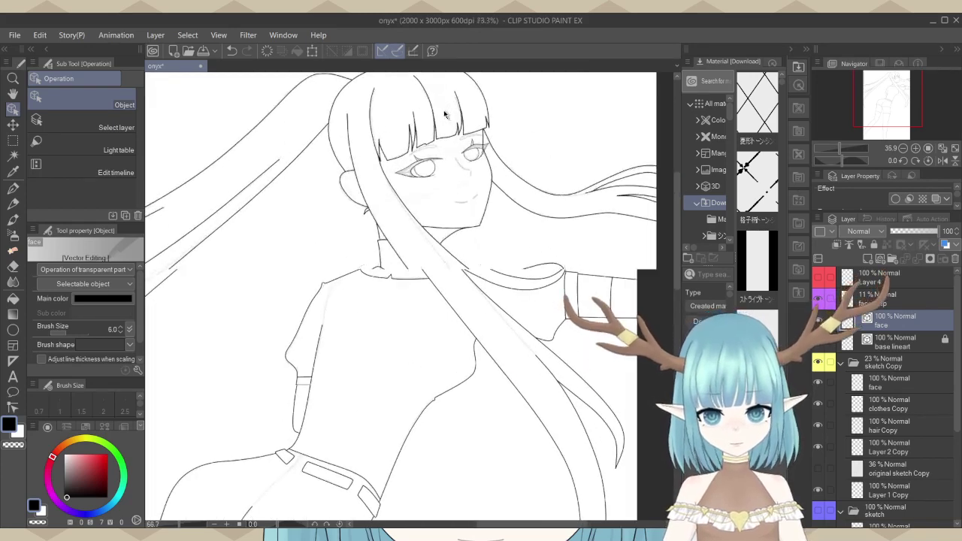
pyautogui.scroll(4, 452, 154)
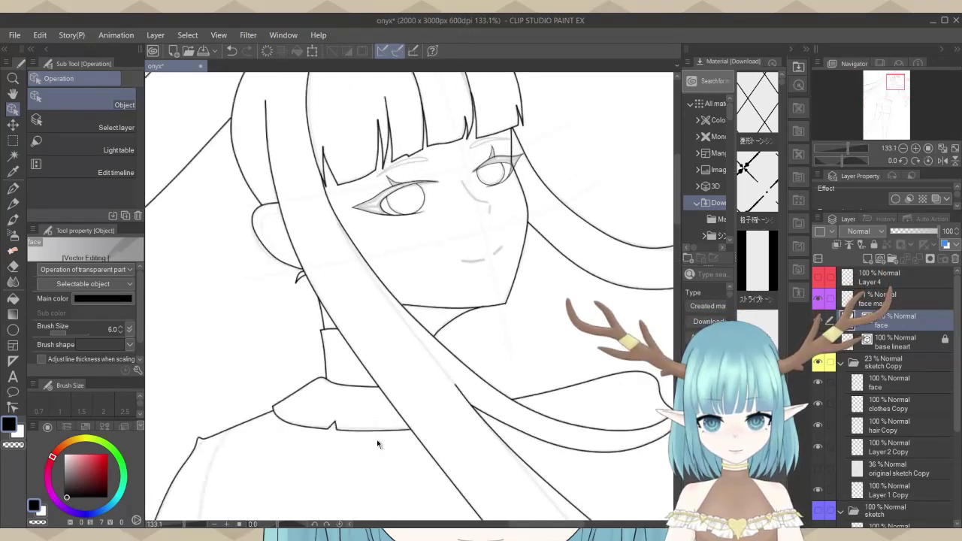
# Make the base lineart layer active by picking the neck line under the chin, and unlock the layer.
pyautogui.click(452, 301)
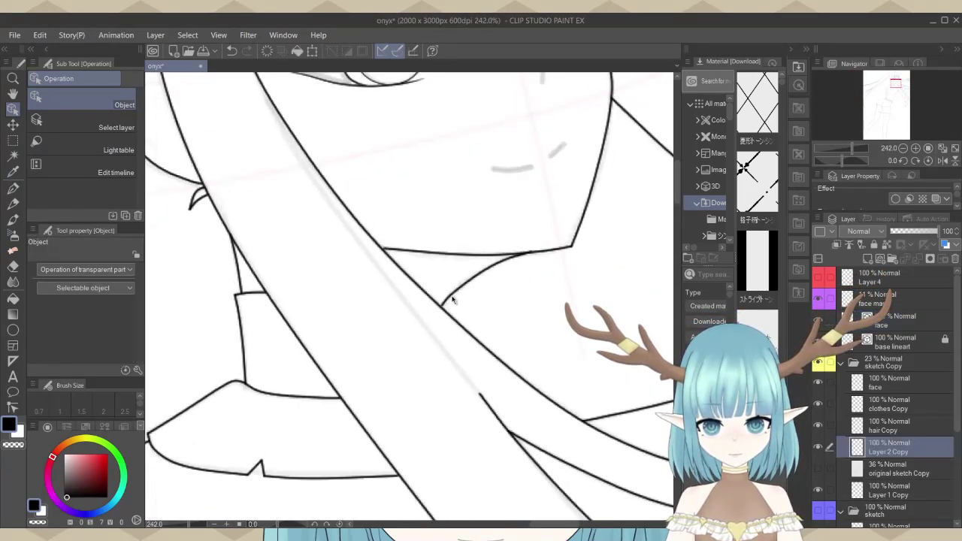
pyautogui.scroll(1, 452, 297)
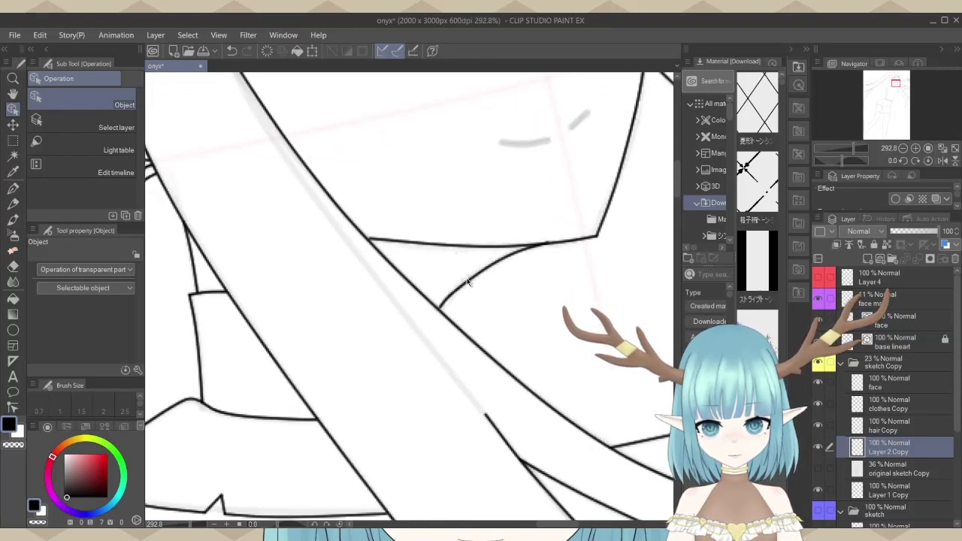
pyautogui.scroll(2, 470, 282)
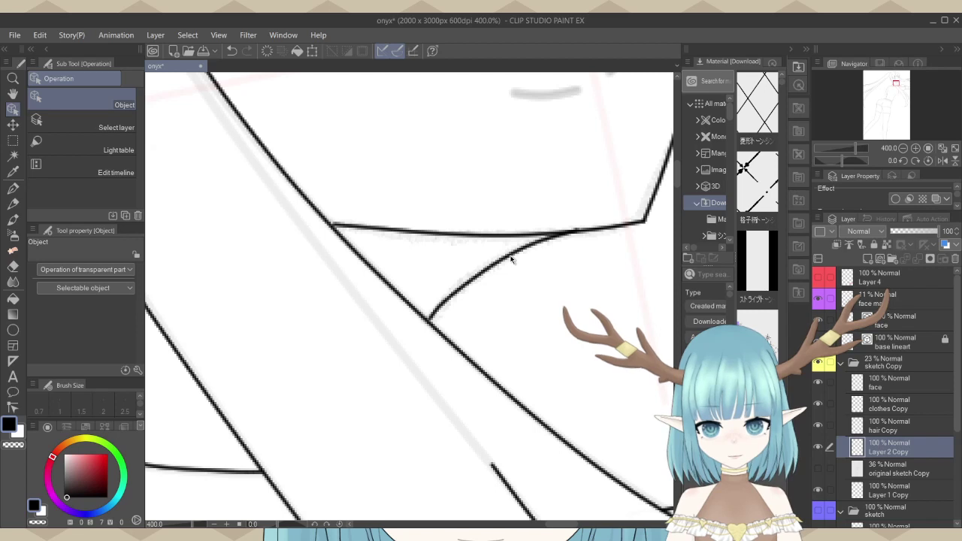
pyautogui.scroll(2, 479, 307)
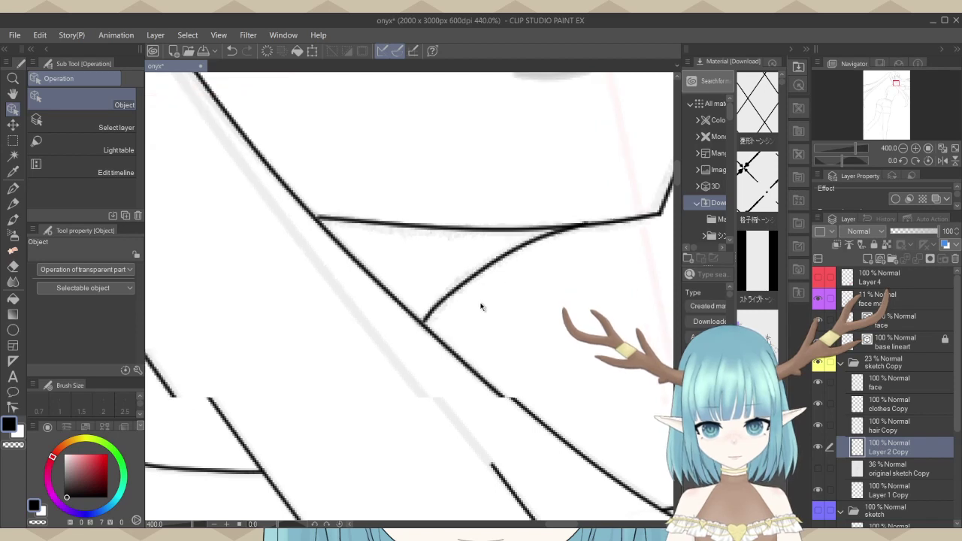
pyautogui.click(526, 285)
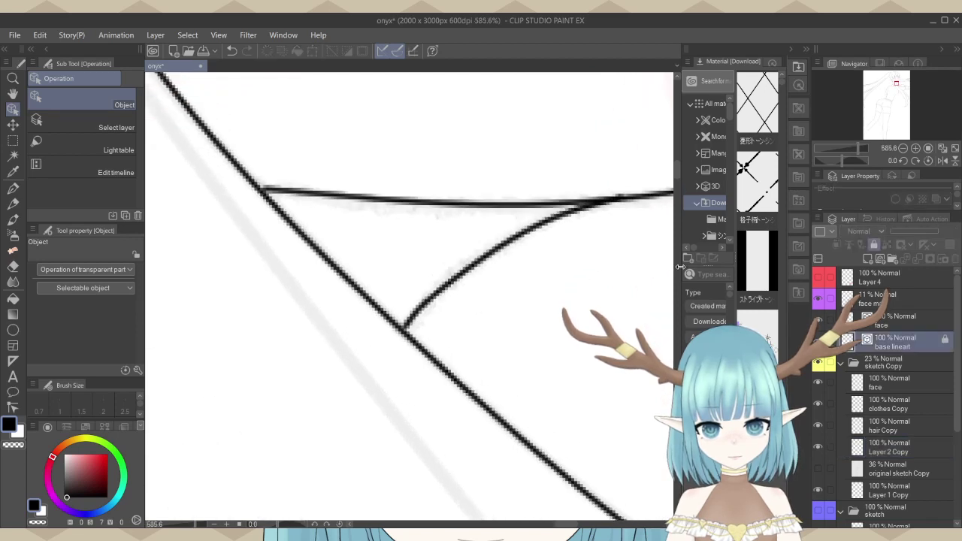
pyautogui.scroll(-2, 263, 316)
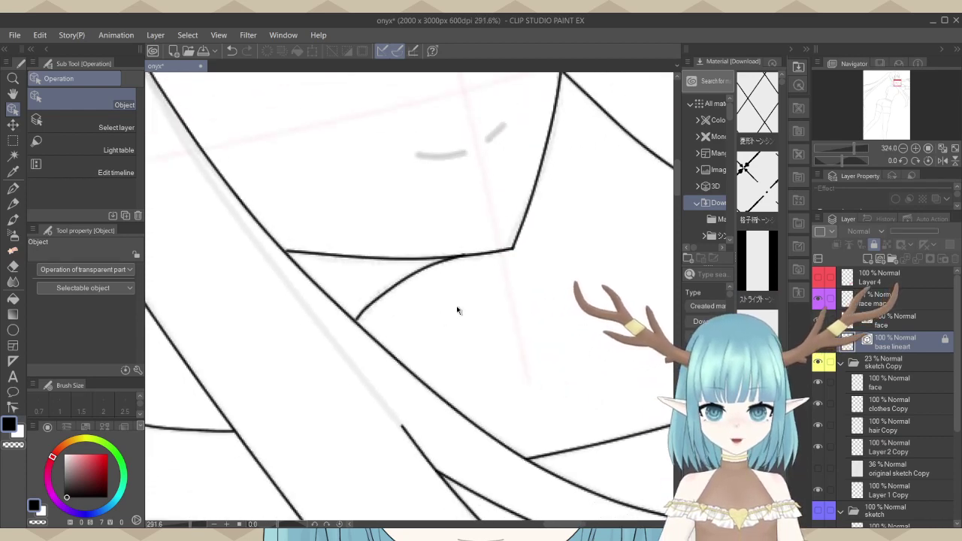
pyautogui.scroll(2, 443, 312)
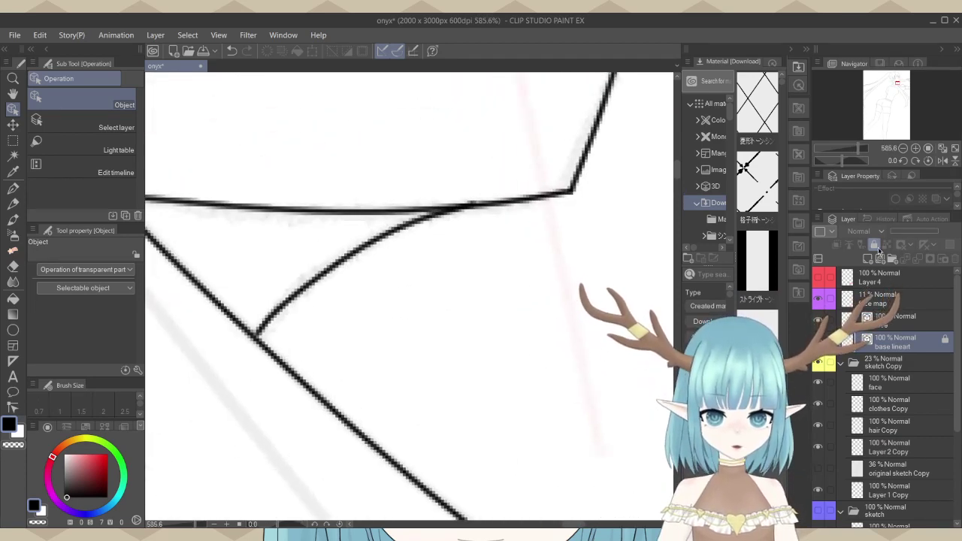
pyautogui.scroll(2, 373, 187)
# Adjust the upper end point of the neck line where it joins the jaw line, and deselect the line.
pyautogui.click(505, 215)
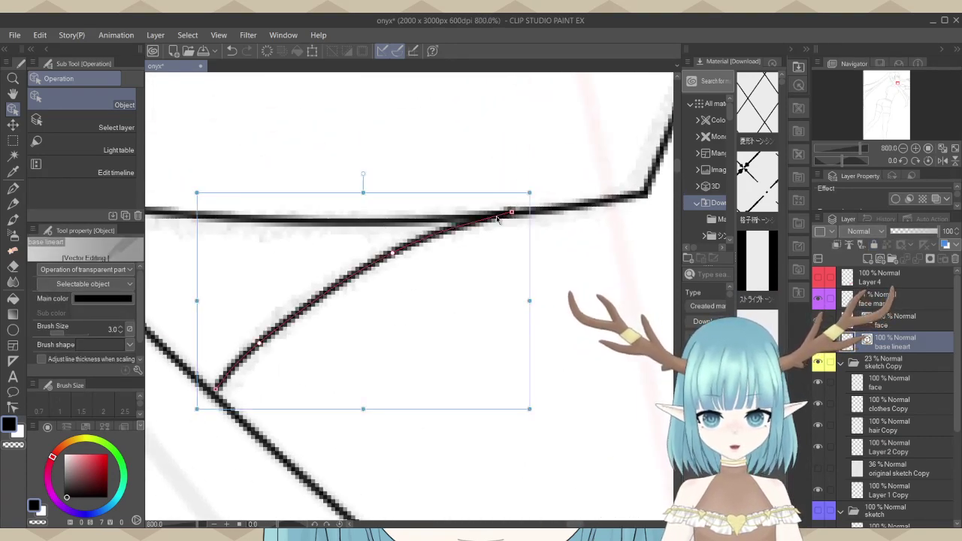
pyautogui.scroll(1, 504, 217)
pyautogui.scroll(1, 504, 217)
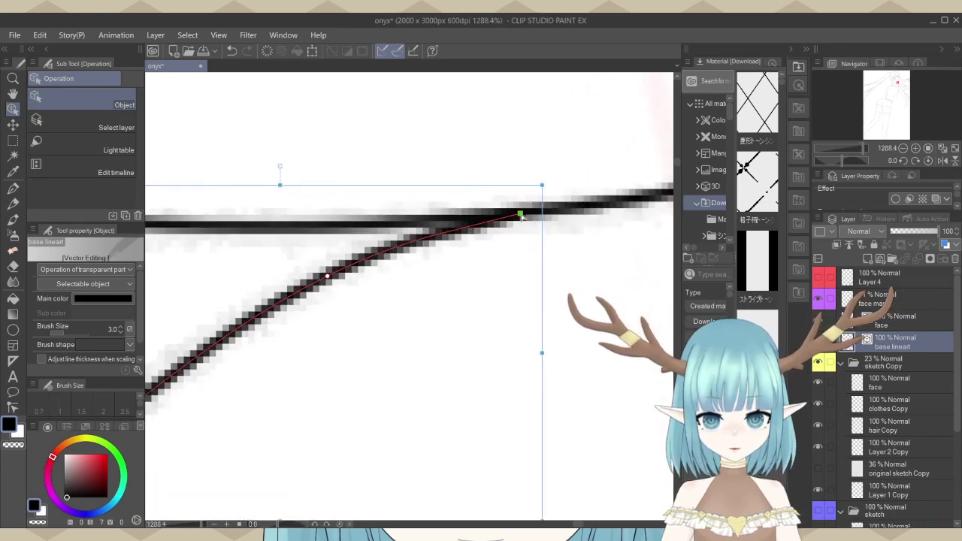
pyautogui.scroll(-5, 521, 216)
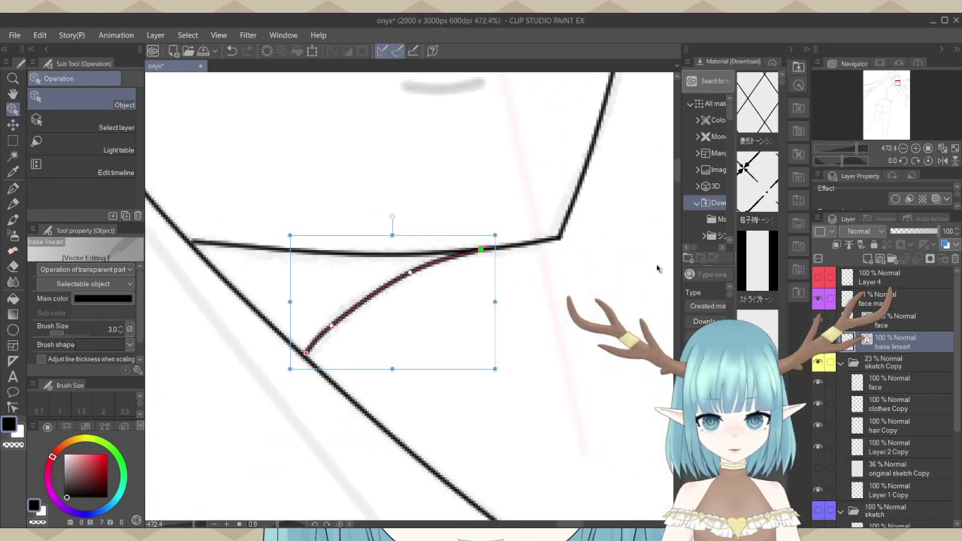
pyautogui.scroll(-4, 482, 299)
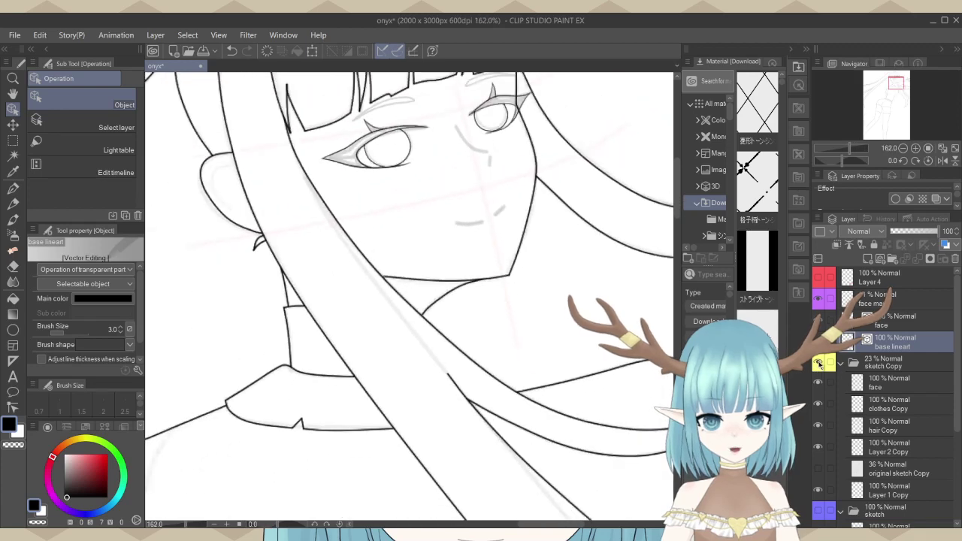
# Hide and show the sketch Copy folder to compare the face line art with the sketch, then inspect the left eye.
pyautogui.click(819, 364)
pyautogui.click(820, 363)
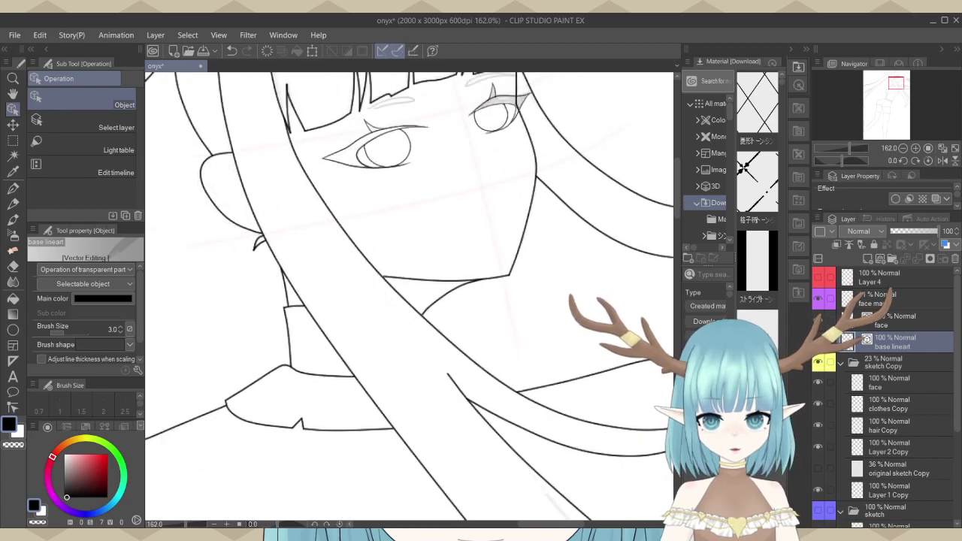
pyautogui.scroll(-1, 479, 417)
pyautogui.scroll(5, 442, 190)
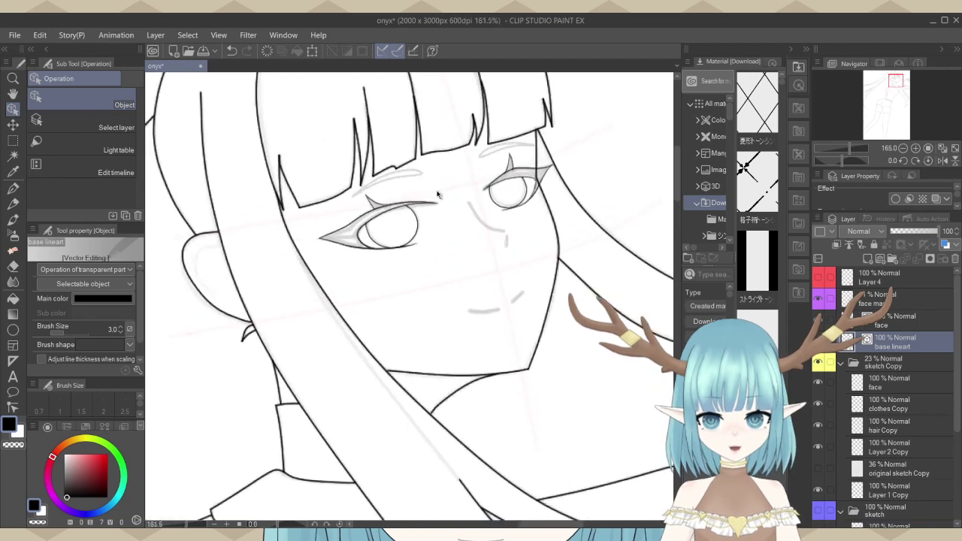
pyautogui.scroll(1, 415, 220)
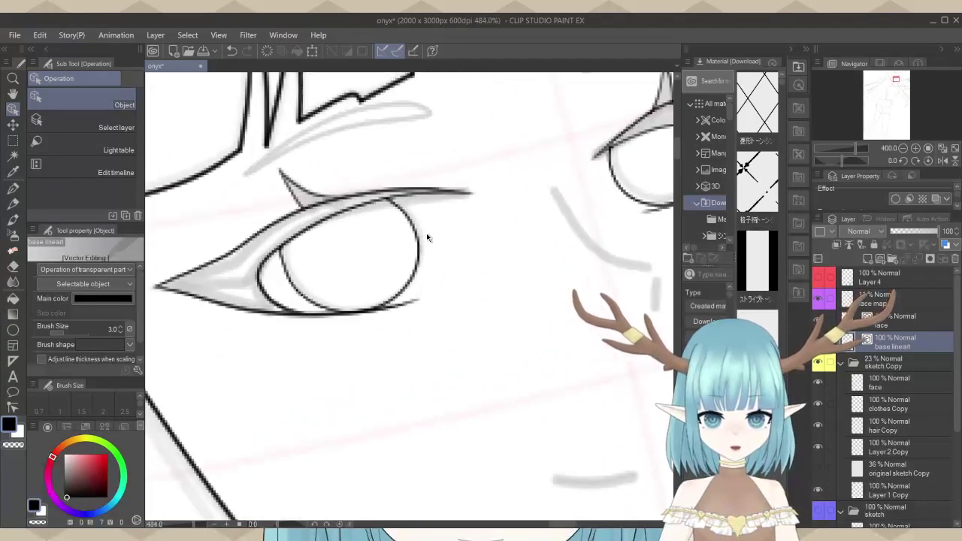
# Lock the base lineart layer and make the vector face layer active.
pyautogui.click(893, 301)
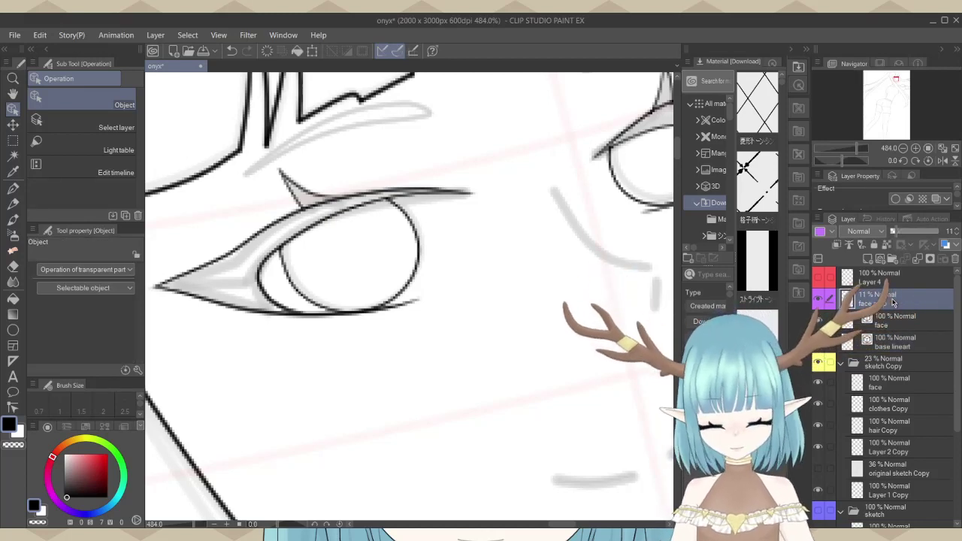
pyautogui.click(906, 344)
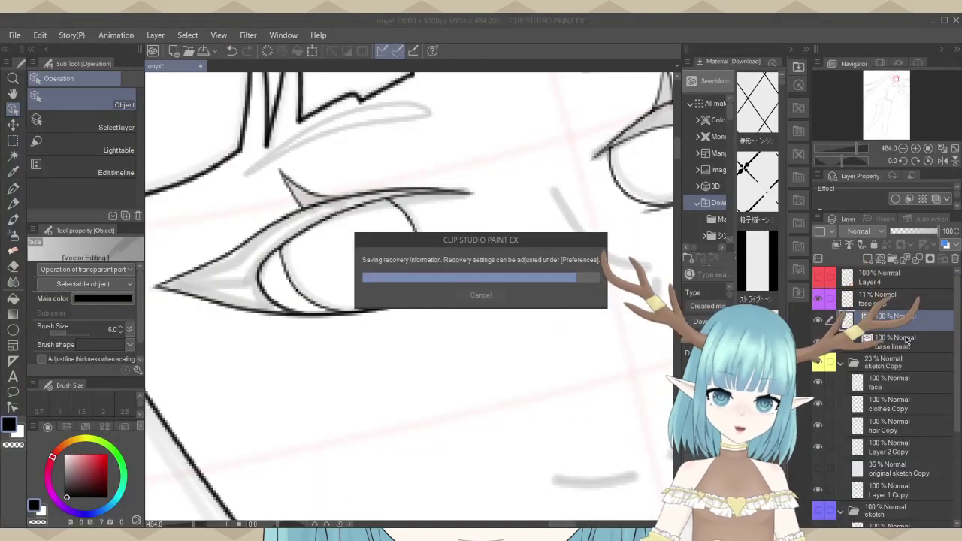
pyautogui.click(904, 342)
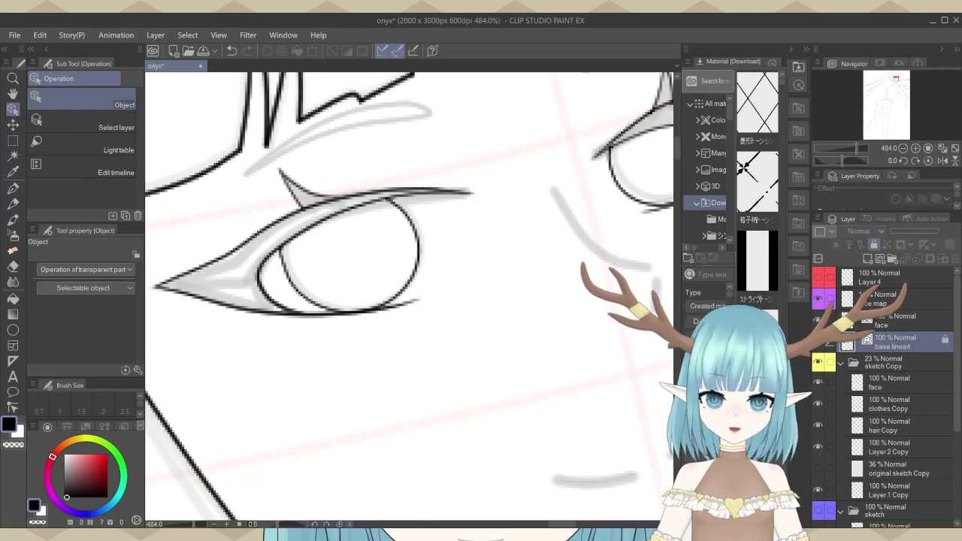
pyautogui.click(894, 322)
# Ink the upper and lower lines of the eyebrow above the right-hand eye with the G-pen at size 6, following the sketch.
pyautogui.scroll(-3, 411, 351)
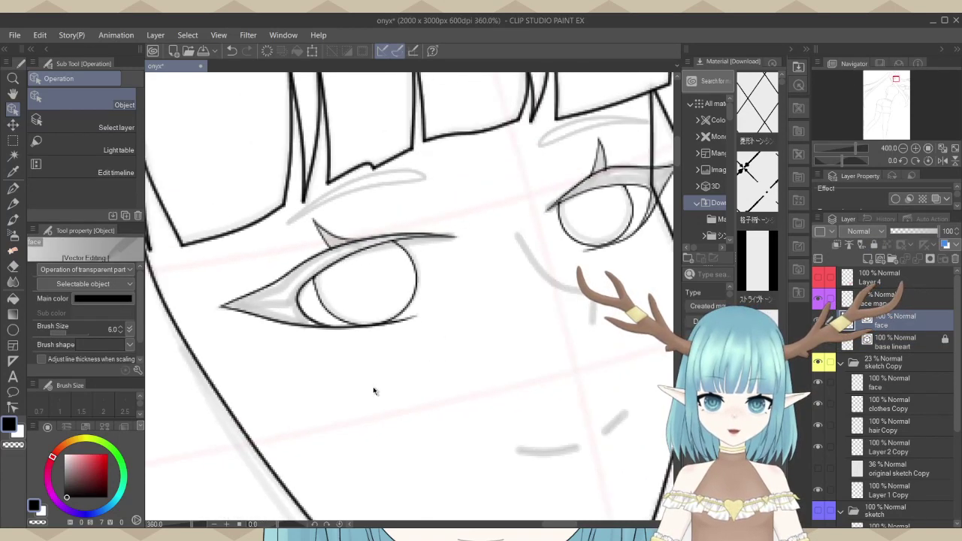
pyautogui.click(15, 194)
pyautogui.scroll(3, 360, 224)
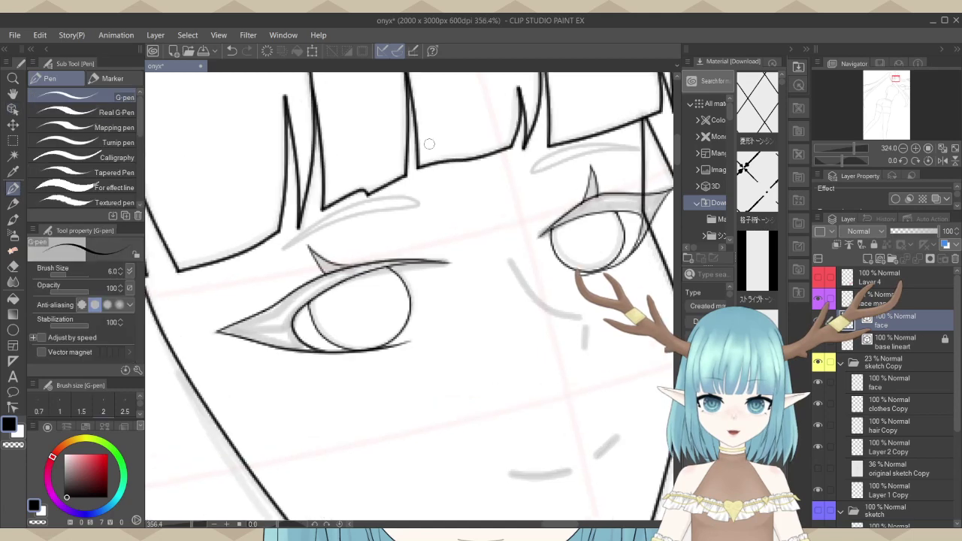
pyautogui.scroll(-1, 278, 250)
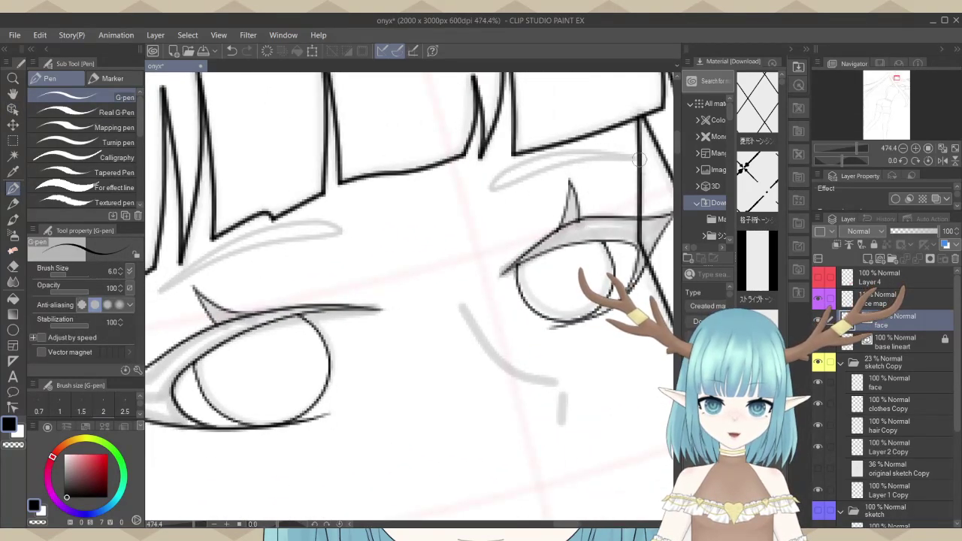
pyautogui.moveTo(634, 156)
pyautogui.mouseDown()
pyautogui.moveTo(526, 159)
pyautogui.moveTo(493, 188)
pyautogui.mouseUp()
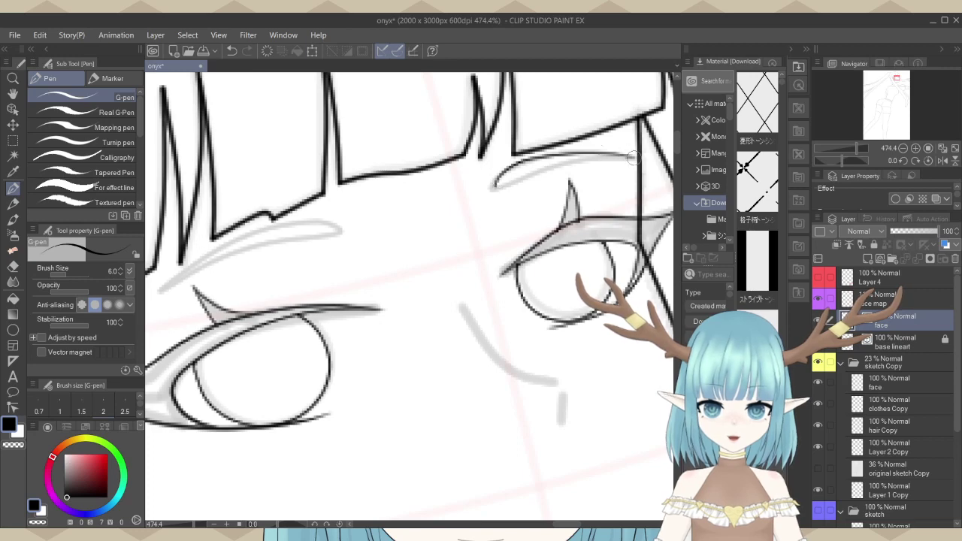
pyautogui.moveTo(614, 156); pyautogui.dragTo(496, 187)
# Hide the sketch Copy folder and examine the new eyebrow together with the rest of the face line art.
pyautogui.scroll(-5, 545, 184)
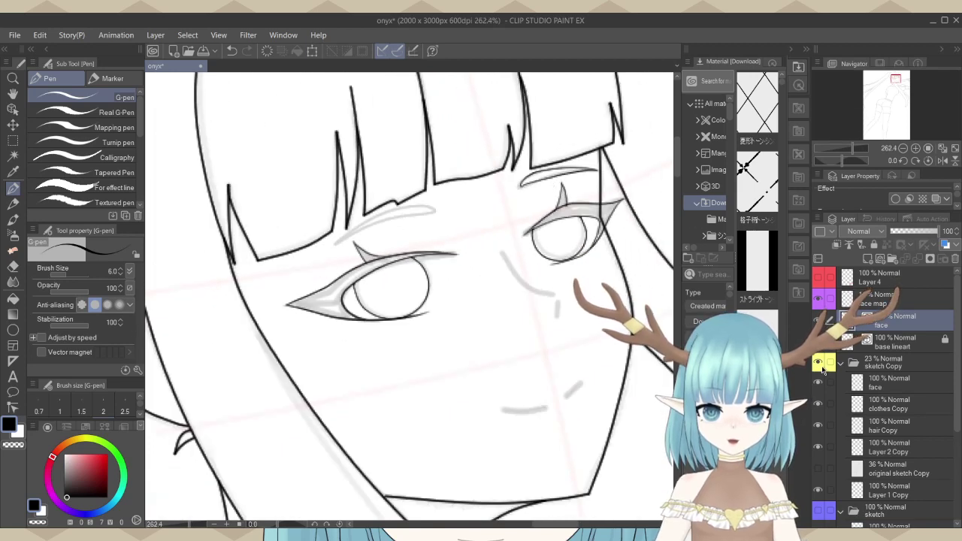
pyautogui.click(817, 363)
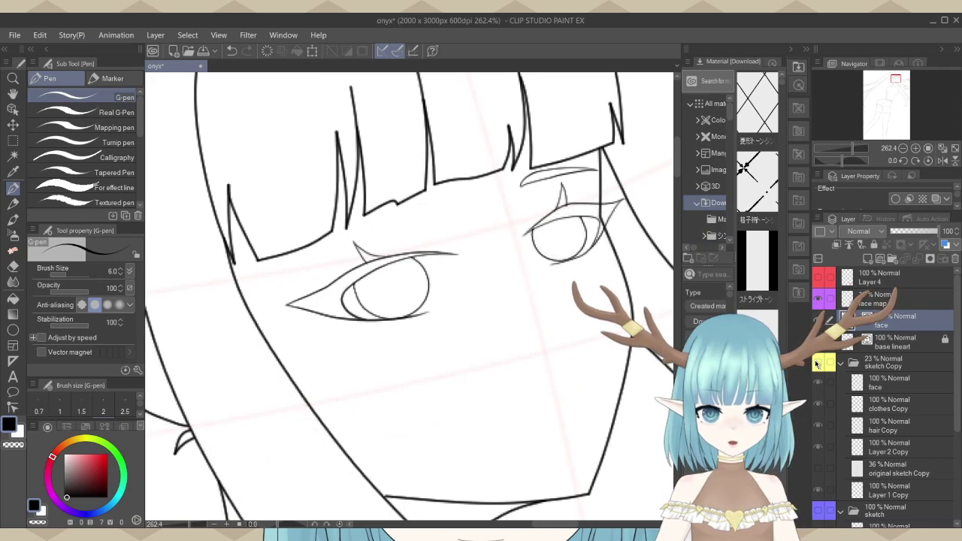
pyautogui.scroll(-3, 594, 229)
pyautogui.scroll(-1, 603, 222)
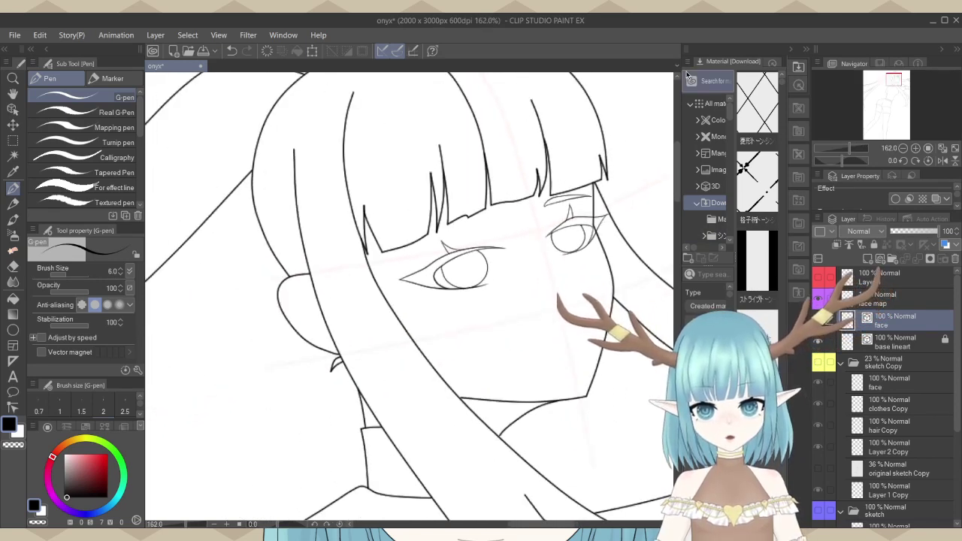
pyautogui.moveTo(533, 210); pyautogui.dragTo(495, 220)
pyautogui.scroll(2, 495, 220)
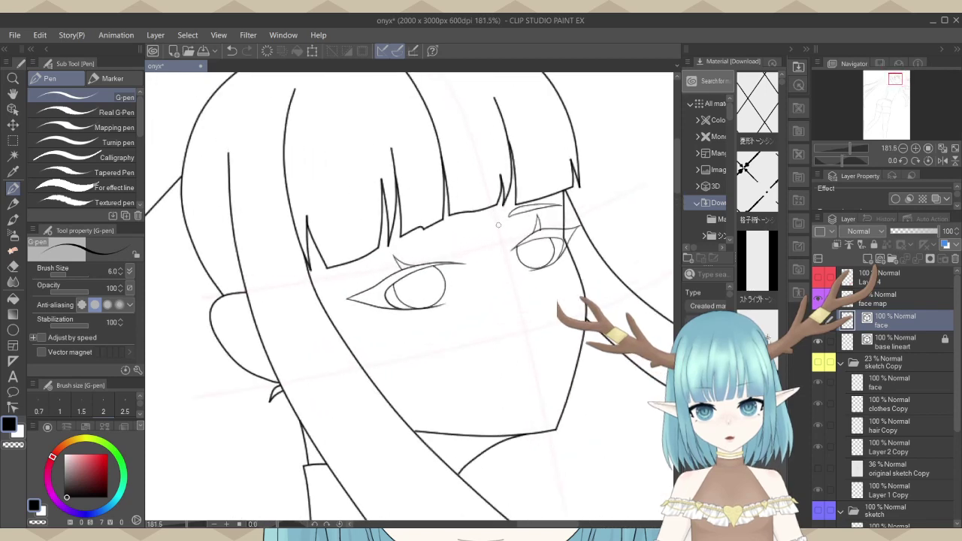
# Try a different line thickness on the strokes of the right-hand eyebrow, and check it against the whole head.
pyautogui.click(14, 110)
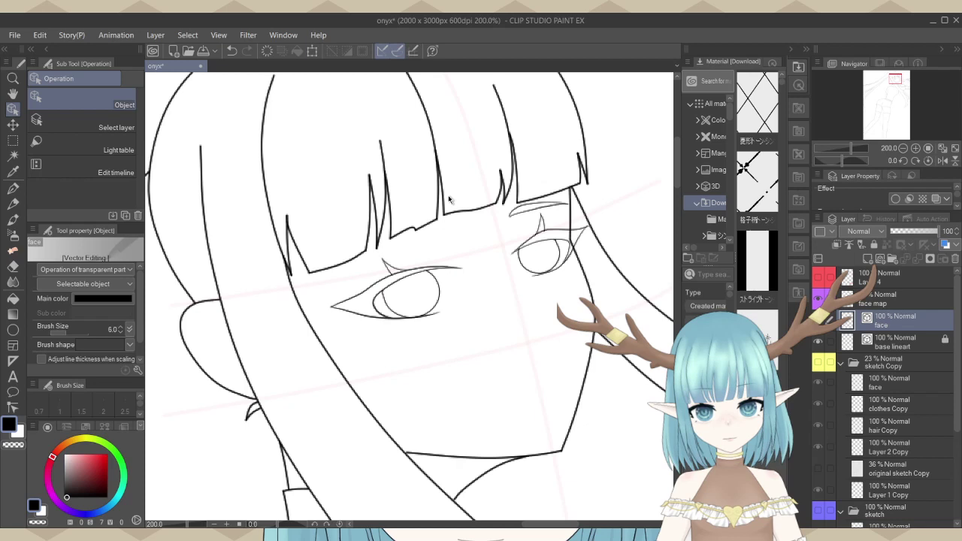
pyautogui.click(546, 208)
pyautogui.click(533, 213)
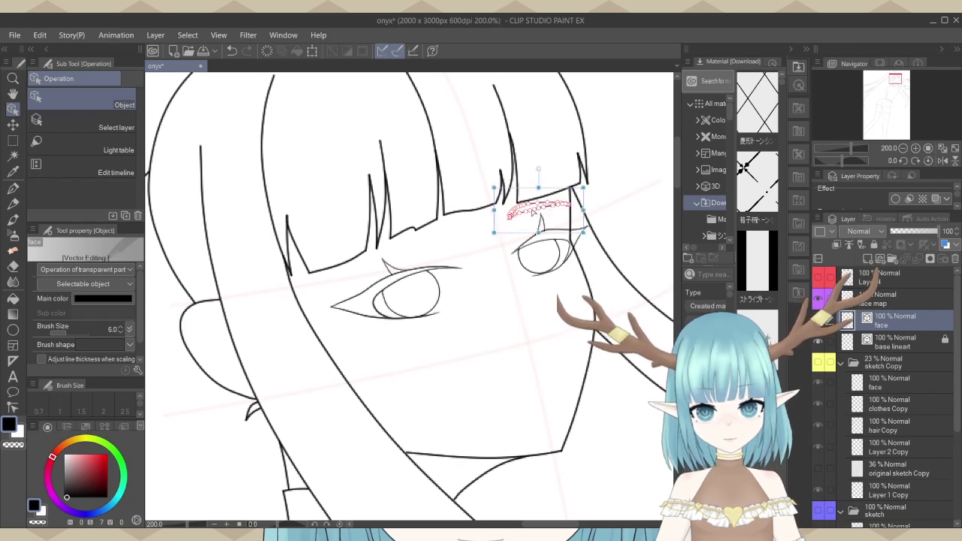
pyautogui.click(73, 337)
pyautogui.click(646, 140)
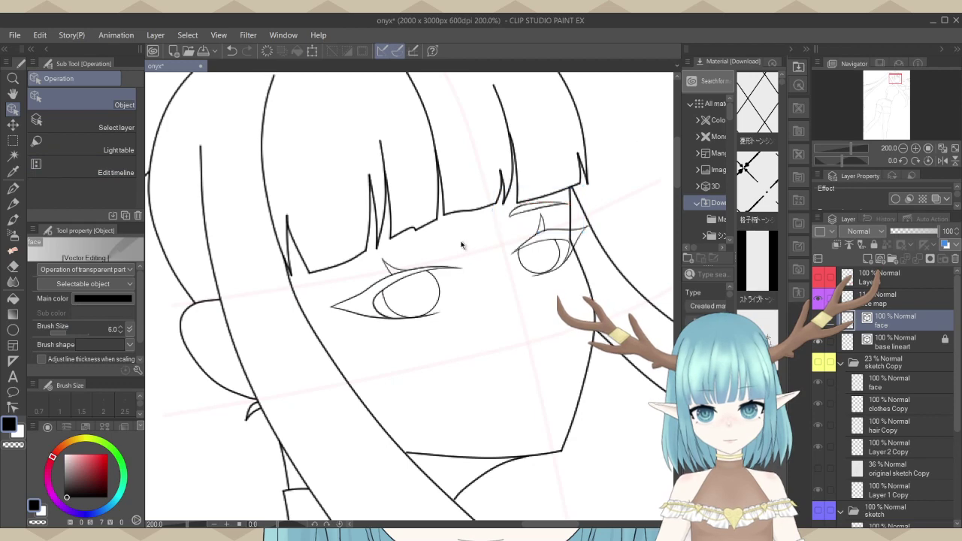
pyautogui.scroll(-5, 537, 170)
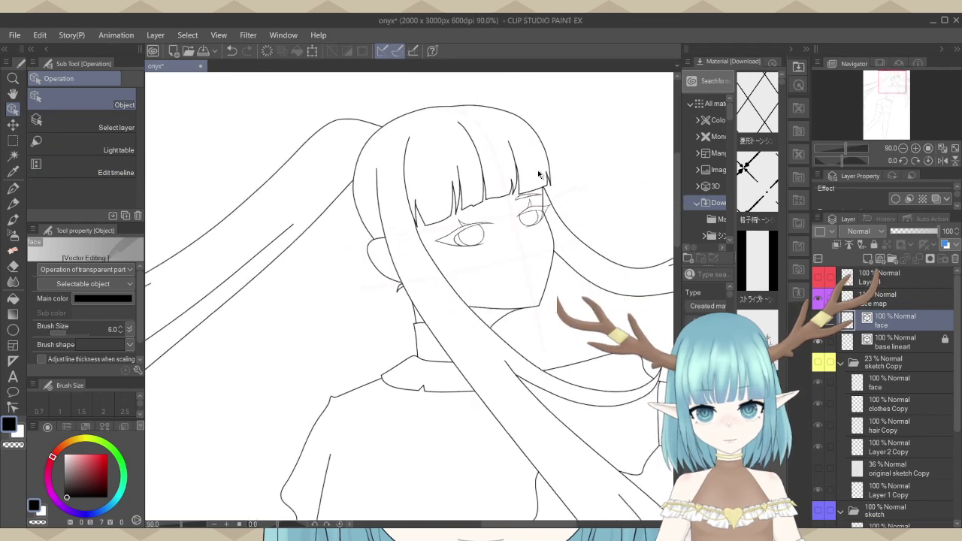
pyautogui.scroll(4, 538, 175)
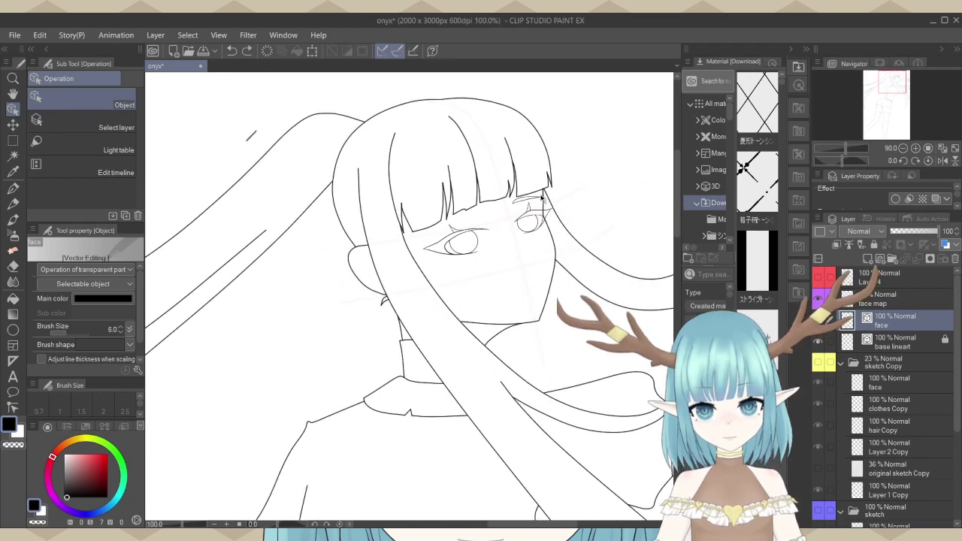
pyautogui.scroll(5, 541, 203)
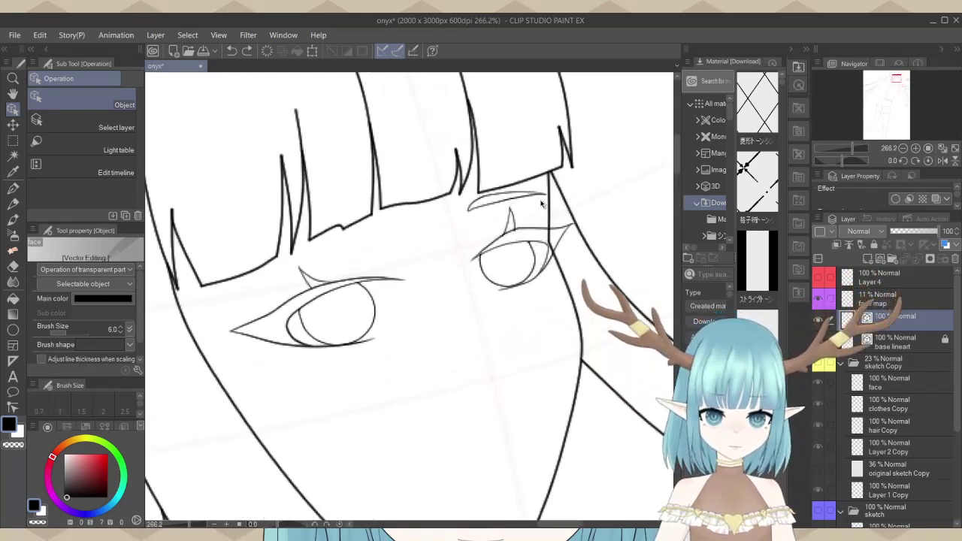
# Show the sketch Copy folder and duplicate the right-hand eyebrow's lines, placing the copy above the left-hand eye.
pyautogui.click(490, 193)
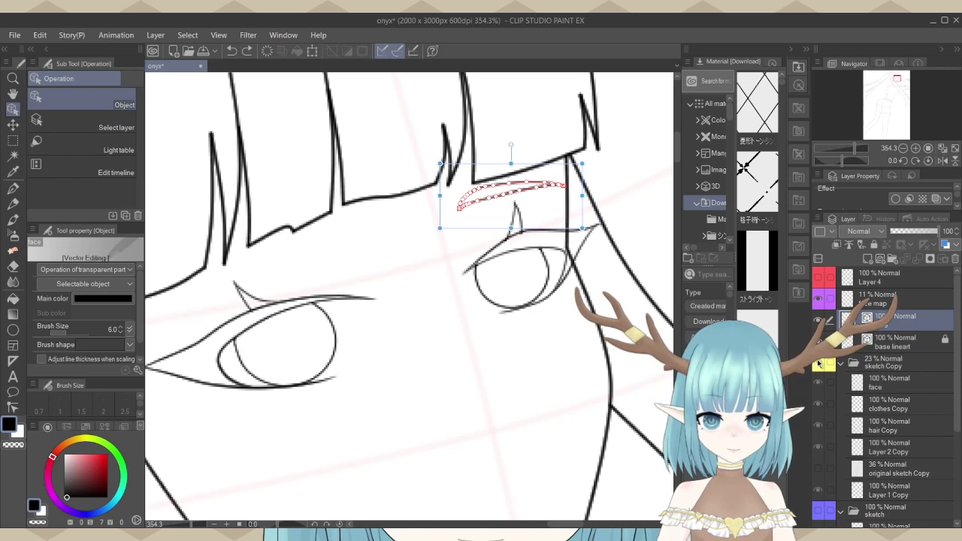
pyautogui.click(818, 364)
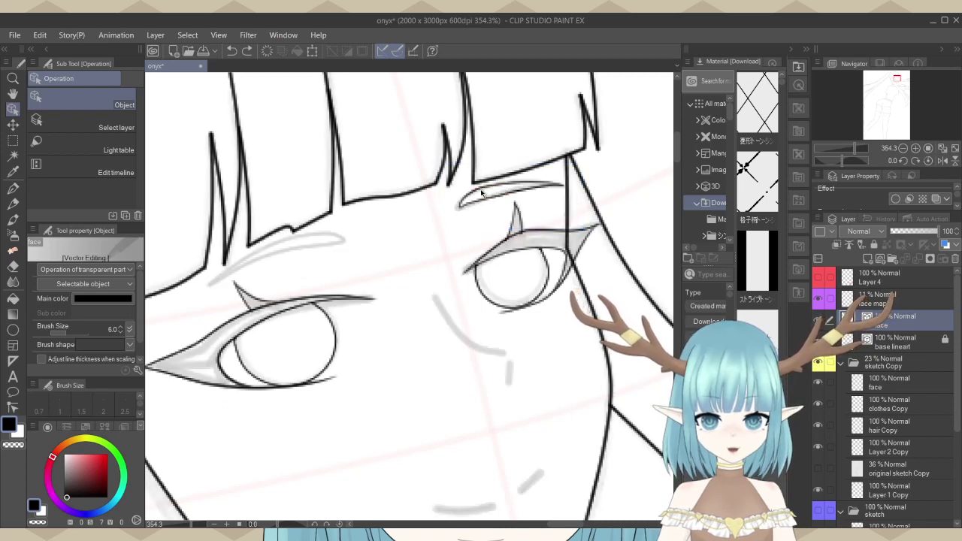
pyautogui.click(481, 192)
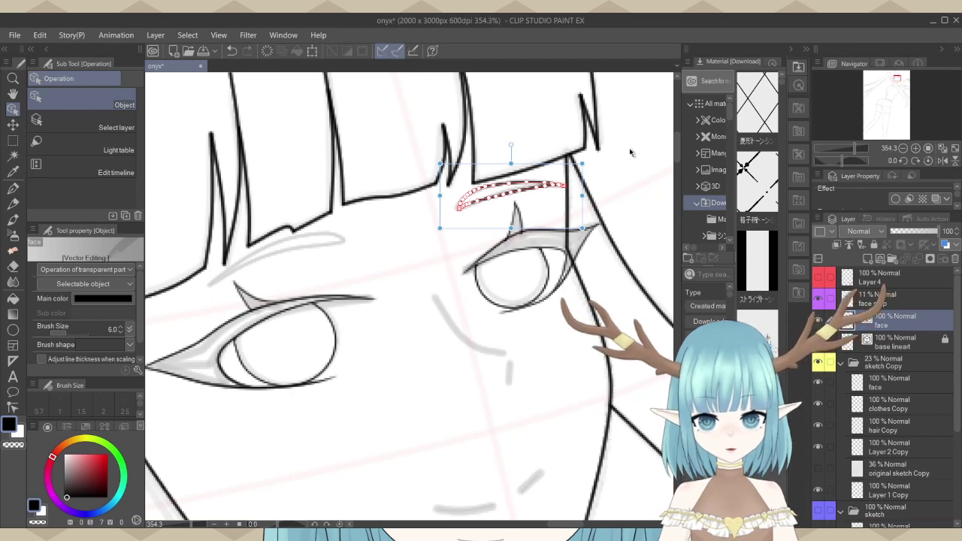
pyautogui.scroll(-2, 629, 152)
pyautogui.moveTo(551, 163)
pyautogui.mouseDown()
pyautogui.moveTo(396, 191)
pyautogui.moveTo(393, 207)
pyautogui.mouseUp()
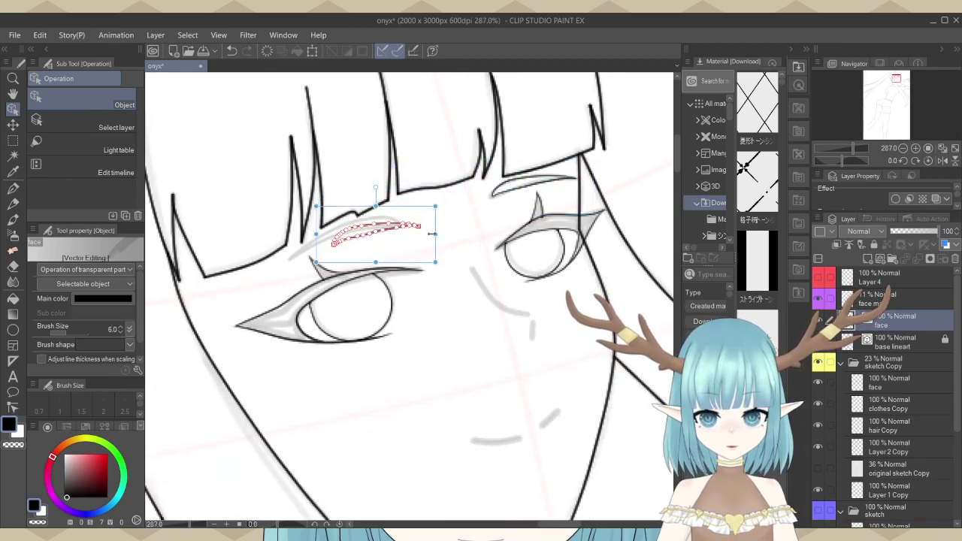
# Flip the copied eyebrow horizontally, then rotate and enlarge it along the sketched left-hand eyebrow.
pyautogui.moveTo(435, 233)
pyautogui.mouseDown()
pyautogui.moveTo(221, 233)
pyautogui.moveTo(211, 265)
pyautogui.moveTo(188, 264)
pyautogui.mouseUp()
pyautogui.moveTo(320, 269); pyautogui.dragTo(325, 231)
pyautogui.moveTo(263, 206); pyautogui.dragTo(353, 204)
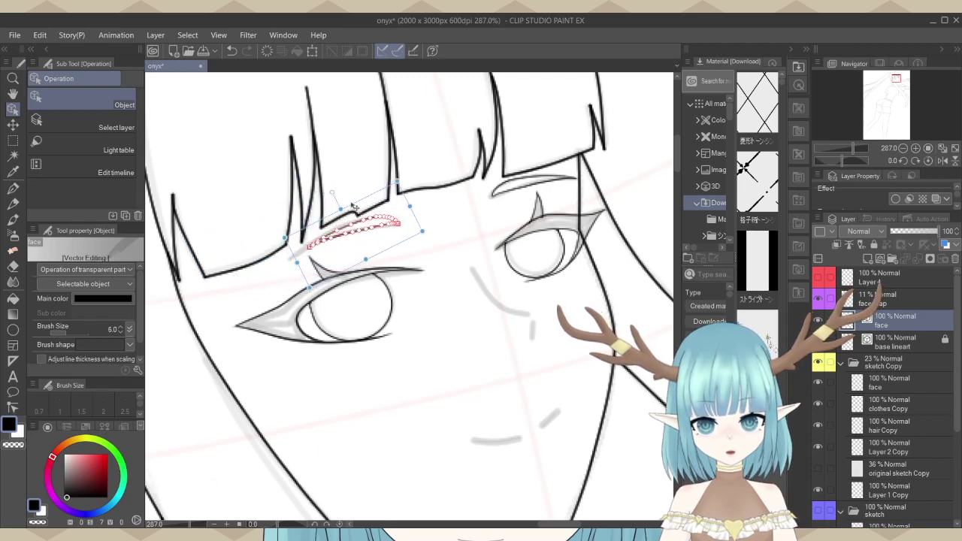
pyautogui.moveTo(309, 290); pyautogui.dragTo(288, 298)
# Fine-tune the position, size and angle of the left-hand eyebrow to match the sketch, and deselect it.
pyautogui.scroll(4, 349, 237)
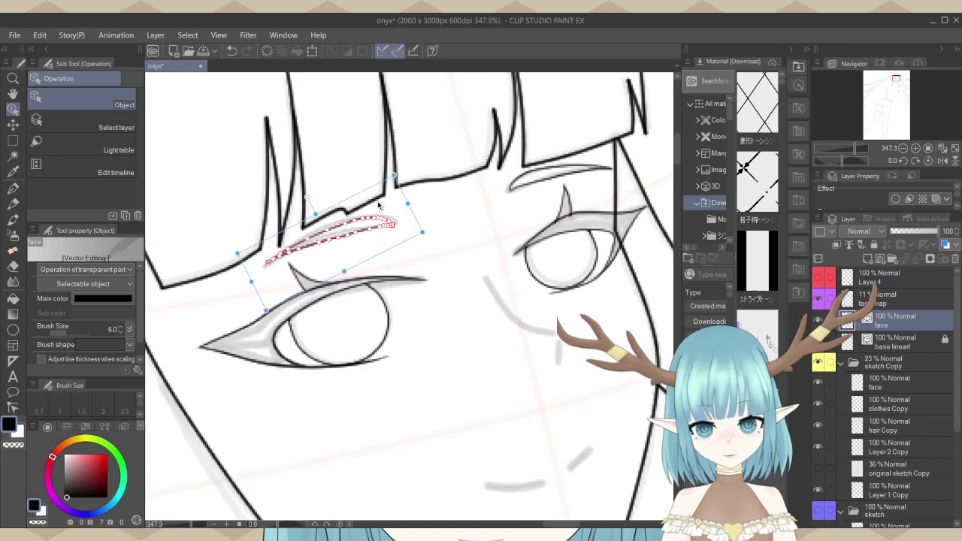
pyautogui.scroll(2, 246, 276)
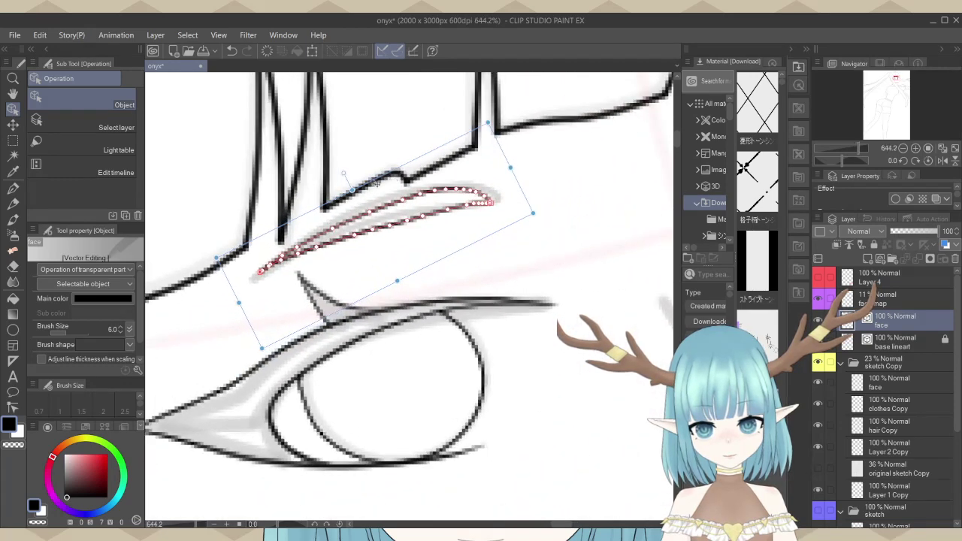
pyautogui.moveTo(374, 180); pyautogui.dragTo(378, 175)
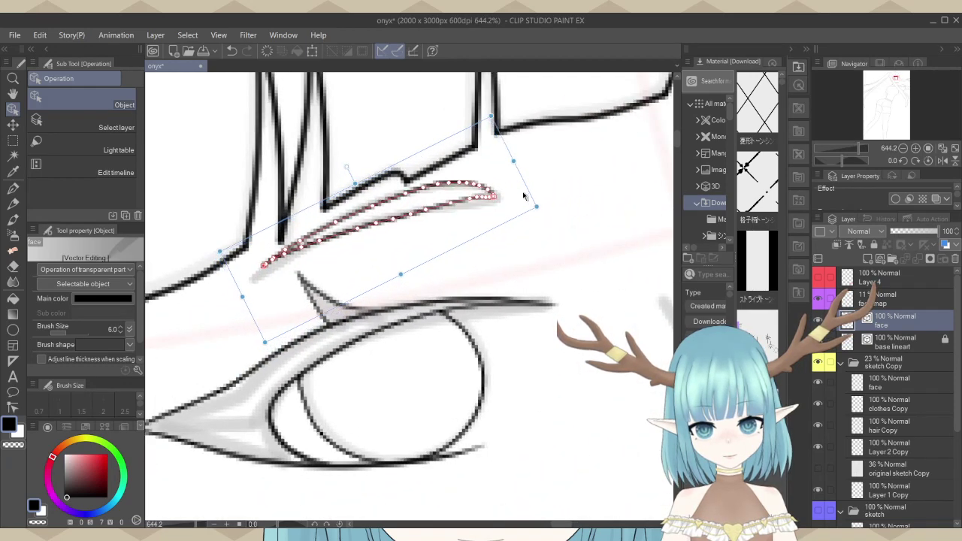
pyautogui.moveTo(535, 205); pyautogui.dragTo(539, 209)
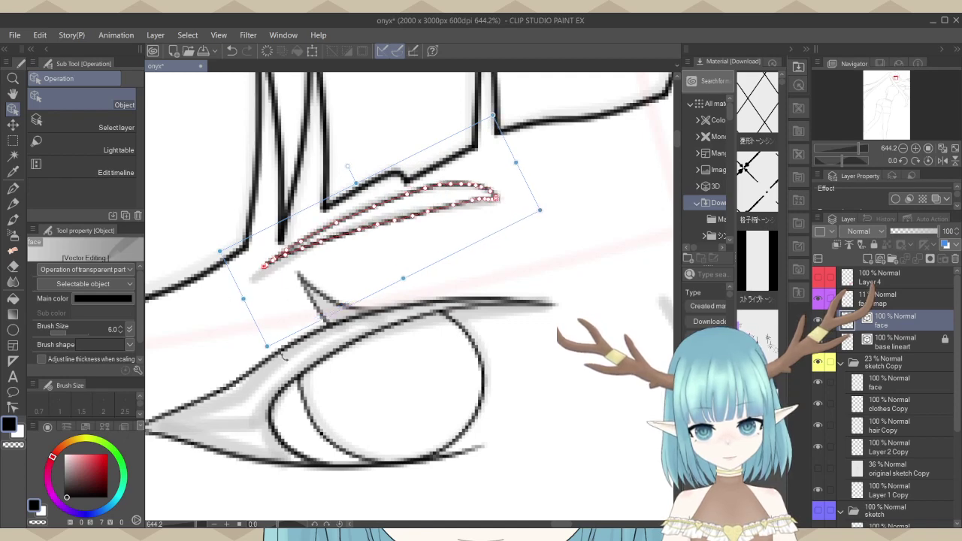
pyautogui.moveTo(542, 225); pyautogui.dragTo(539, 220)
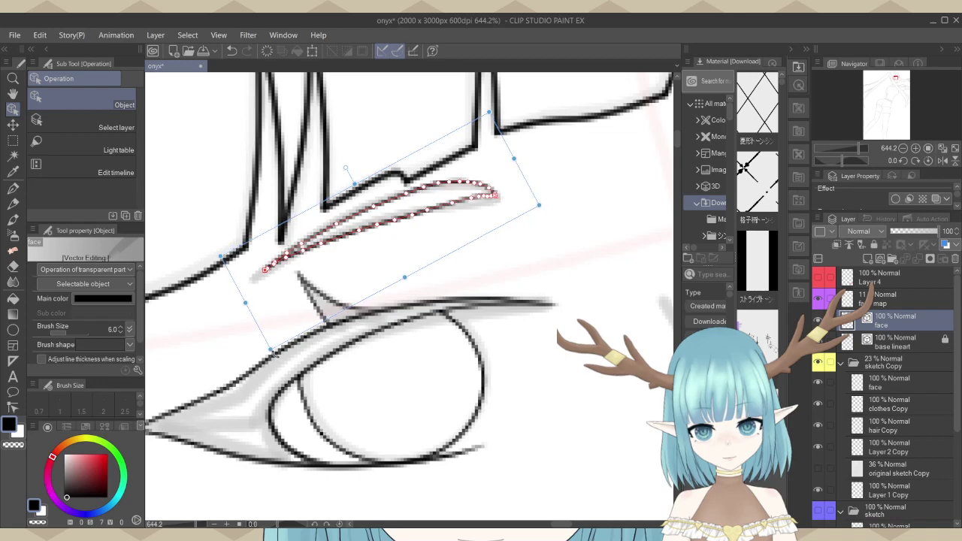
pyautogui.moveTo(369, 182); pyautogui.dragTo(351, 198)
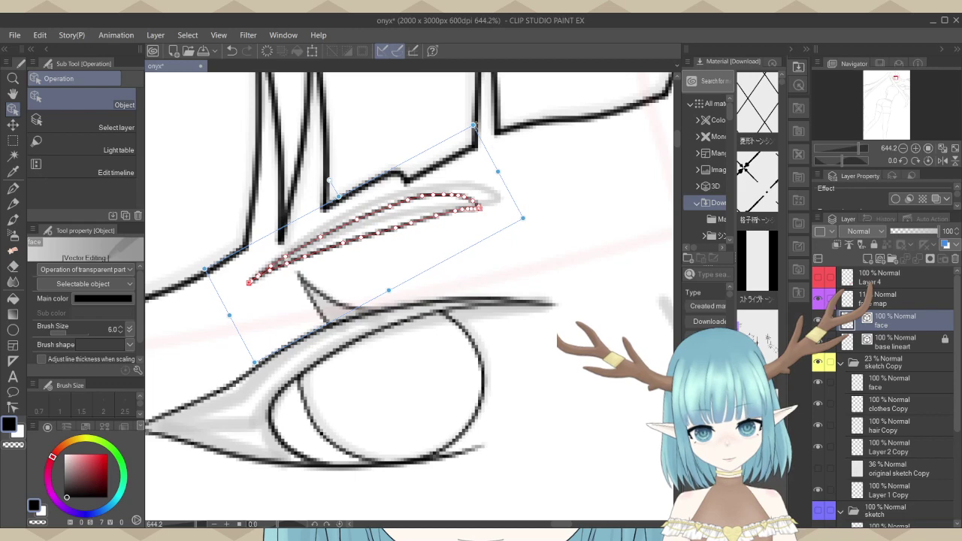
pyautogui.moveTo(473, 124); pyautogui.dragTo(483, 114)
pyautogui.scroll(-4, 293, 224)
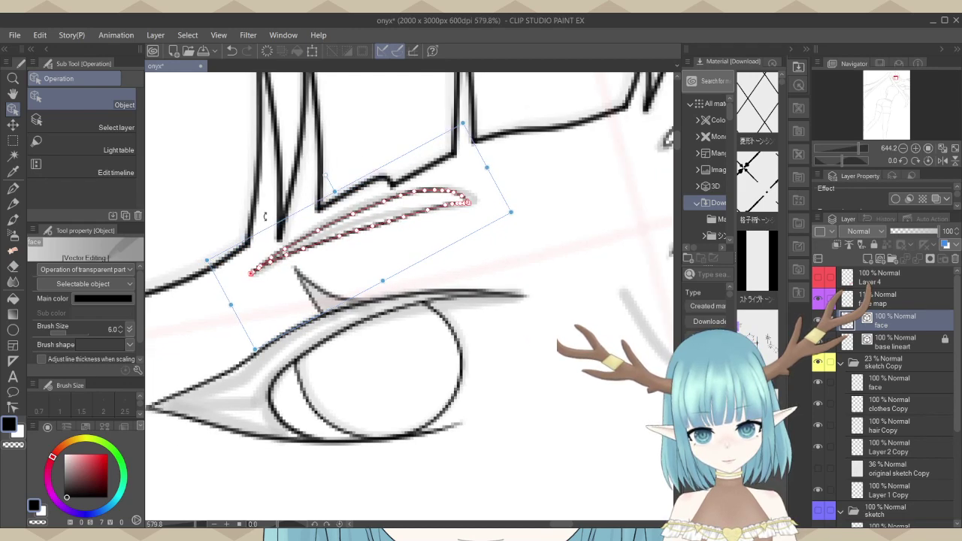
pyautogui.scroll(-2, 293, 224)
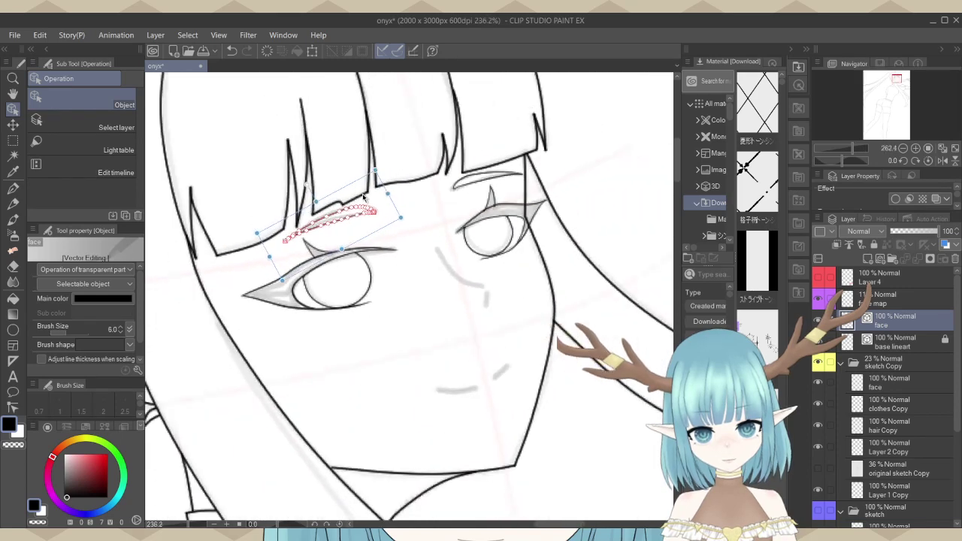
pyautogui.click(571, 129)
# Hide and show the sketch Copy folder to compare both inked eyebrows with the sketch.
pyautogui.scroll(-1, 548, 140)
pyautogui.scroll(-2, 547, 140)
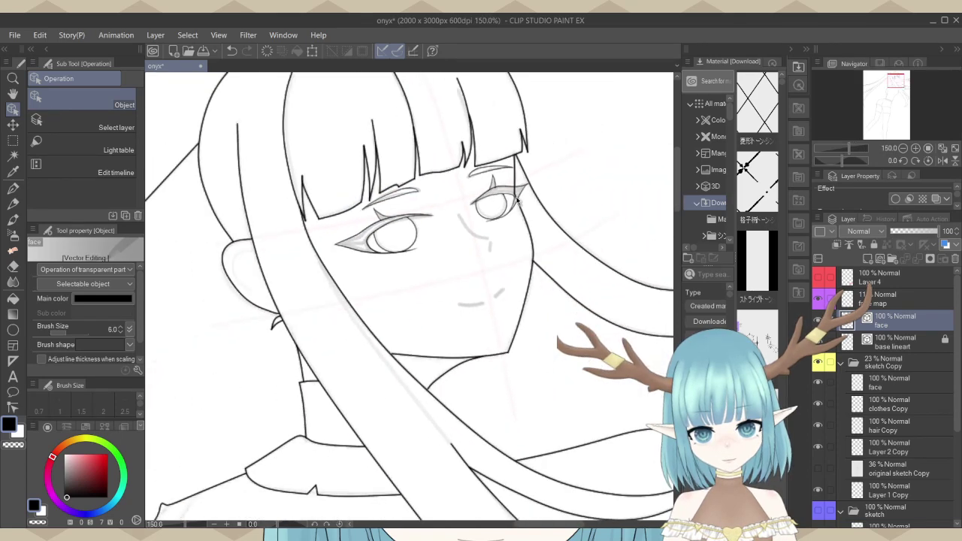
pyautogui.click(820, 364)
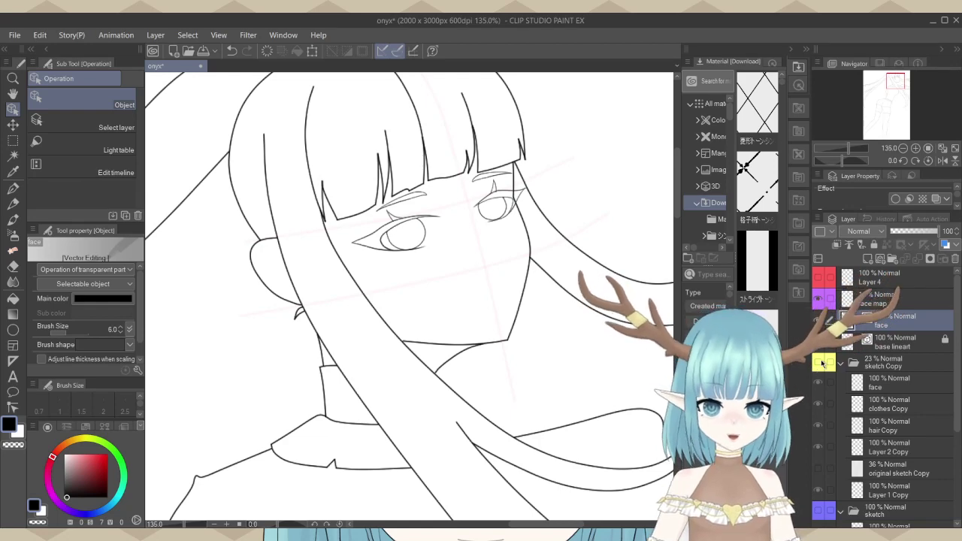
pyautogui.click(822, 363)
# Choose the G-pen, hide the sketch Copy folder and add a new vector layer above the inked face layer.
pyautogui.scroll(2, 484, 269)
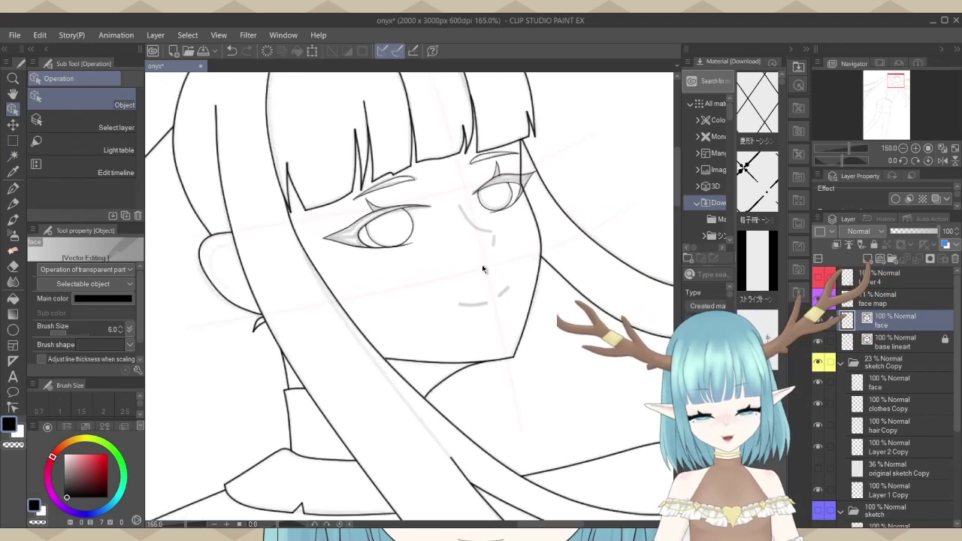
pyautogui.scroll(2, 483, 269)
pyautogui.click(12, 189)
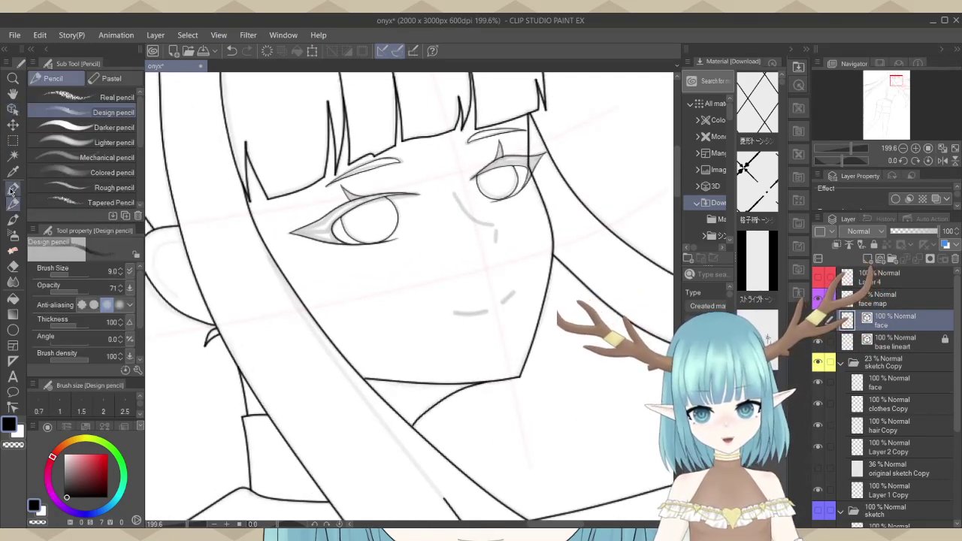
pyautogui.click(12, 189)
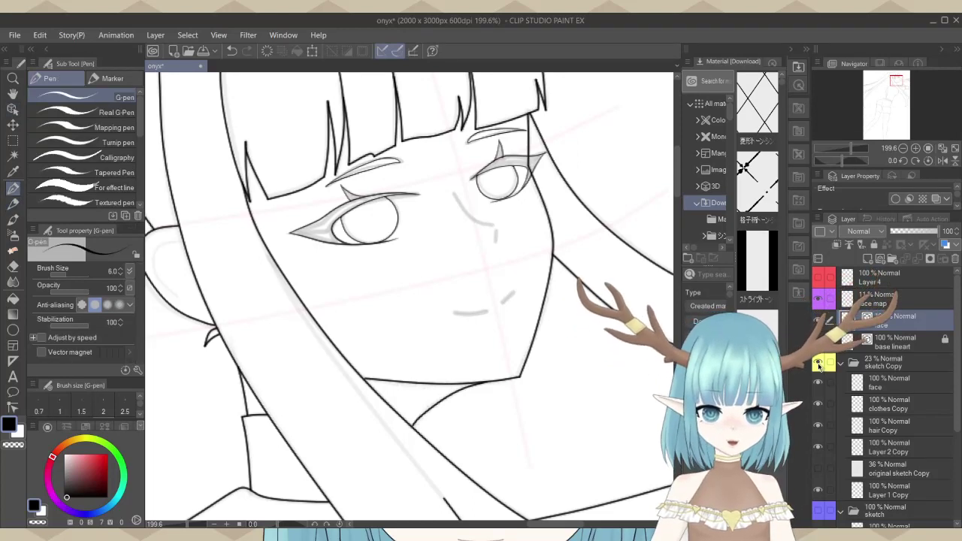
pyautogui.click(818, 365)
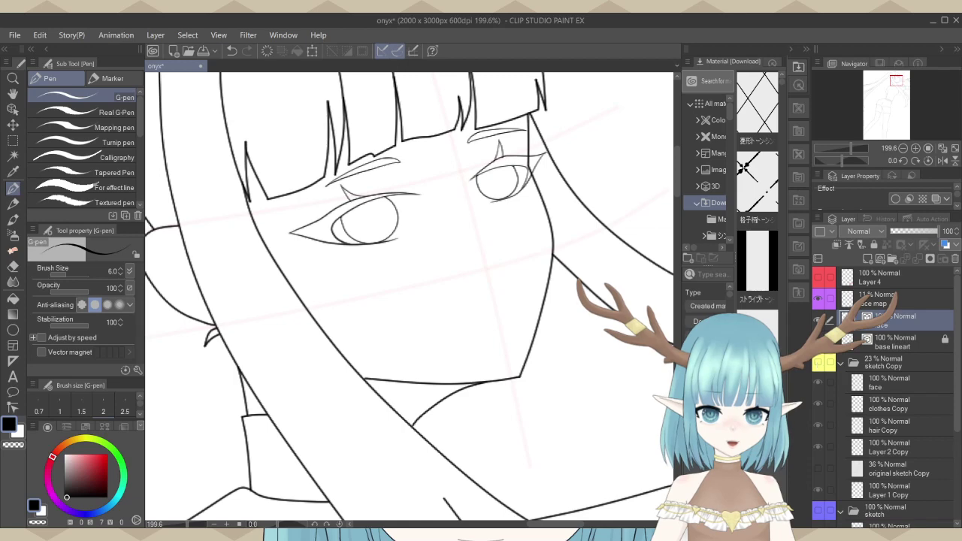
pyautogui.scroll(1, 447, 329)
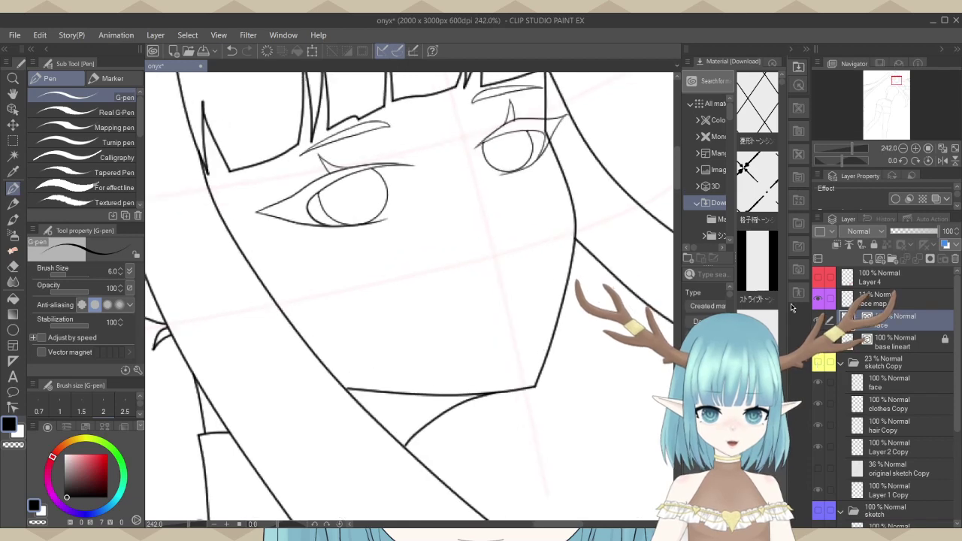
pyautogui.click(875, 246)
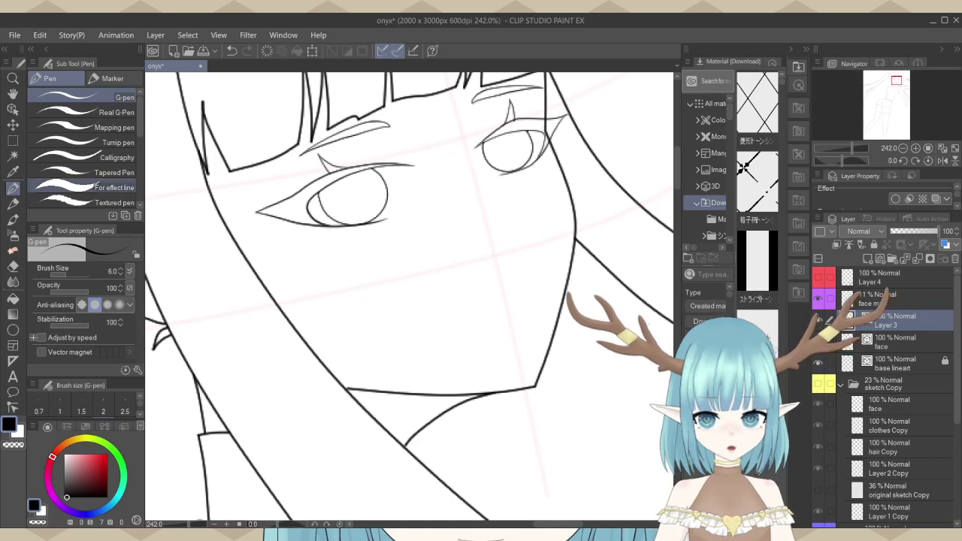
# Ink the nose on the new layer with a thin slanted bridge line and a short separate vertical stroke below it.
pyautogui.scroll(2, 495, 265)
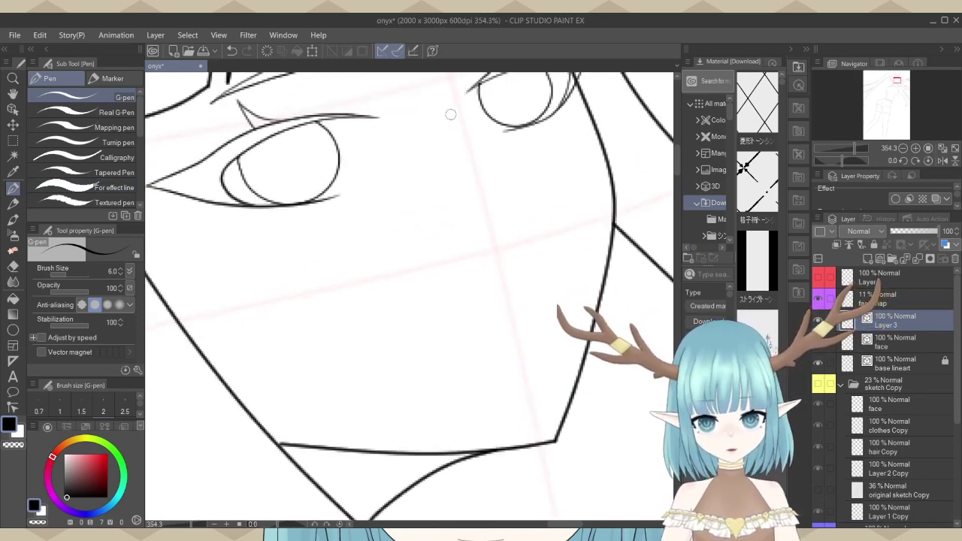
pyautogui.moveTo(450, 114); pyautogui.dragTo(529, 171)
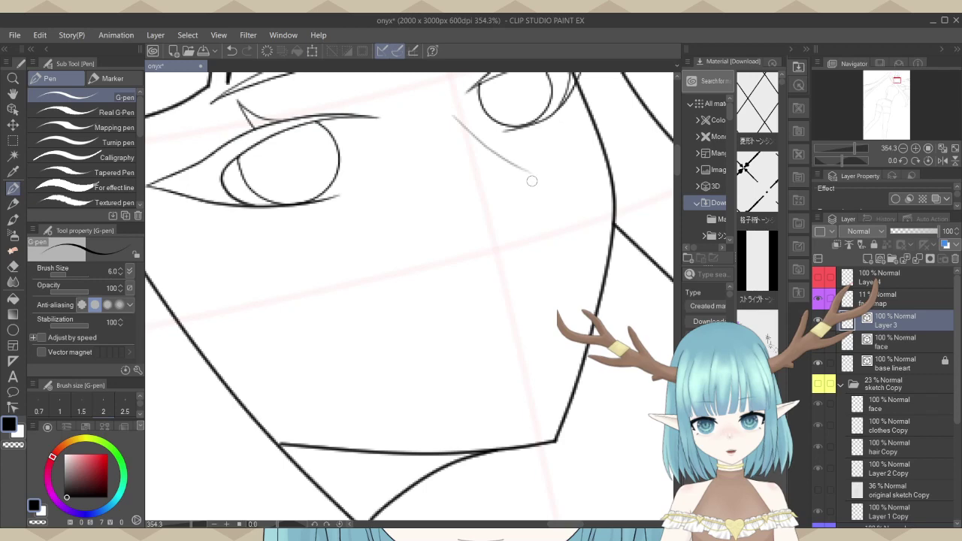
pyautogui.moveTo(532, 181); pyautogui.dragTo(532, 202)
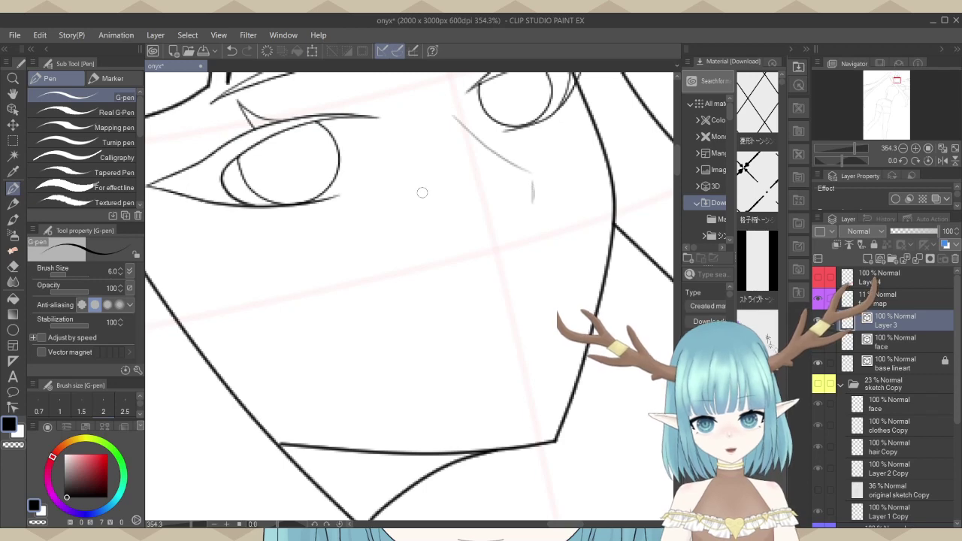
pyautogui.scroll(-4, 436, 248)
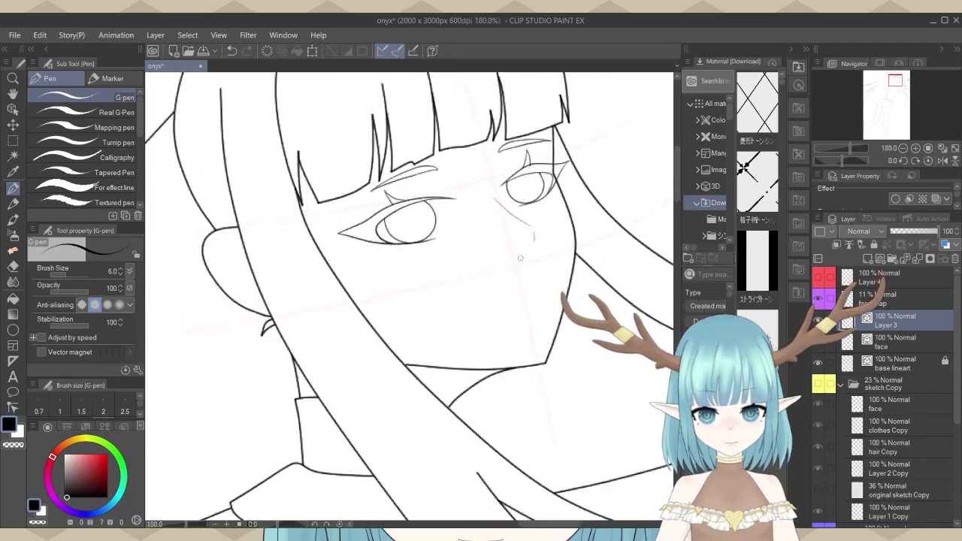
pyautogui.scroll(-4, 520, 258)
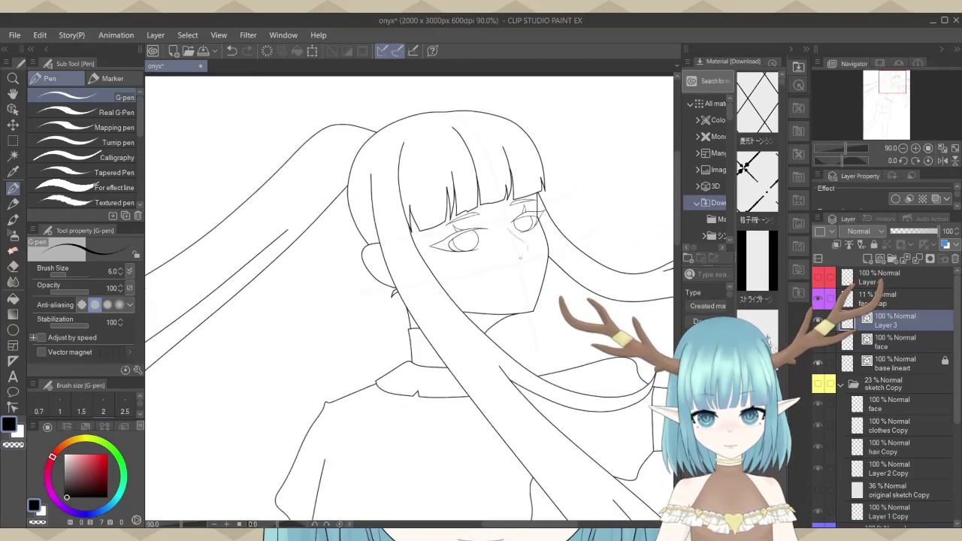
pyautogui.scroll(3, 549, 237)
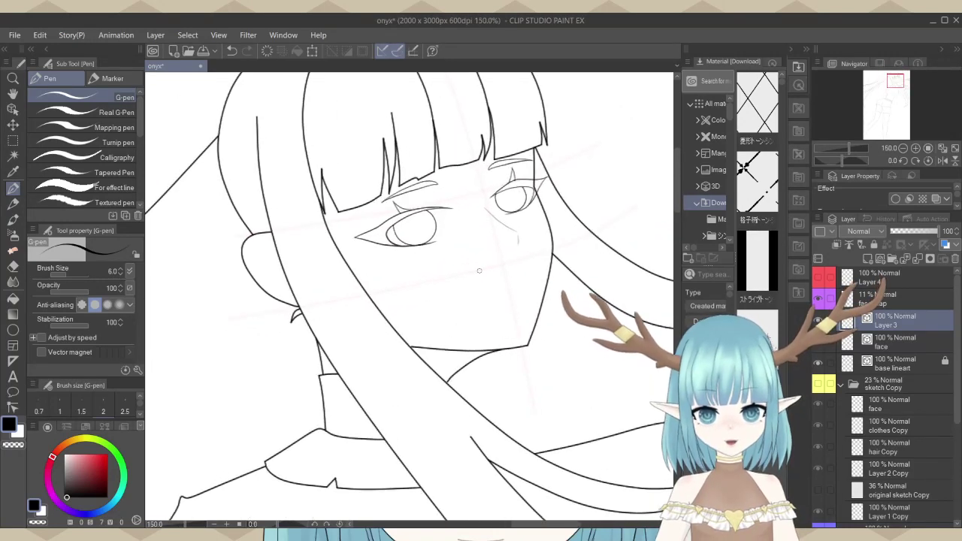
pyautogui.scroll(-1, 464, 247)
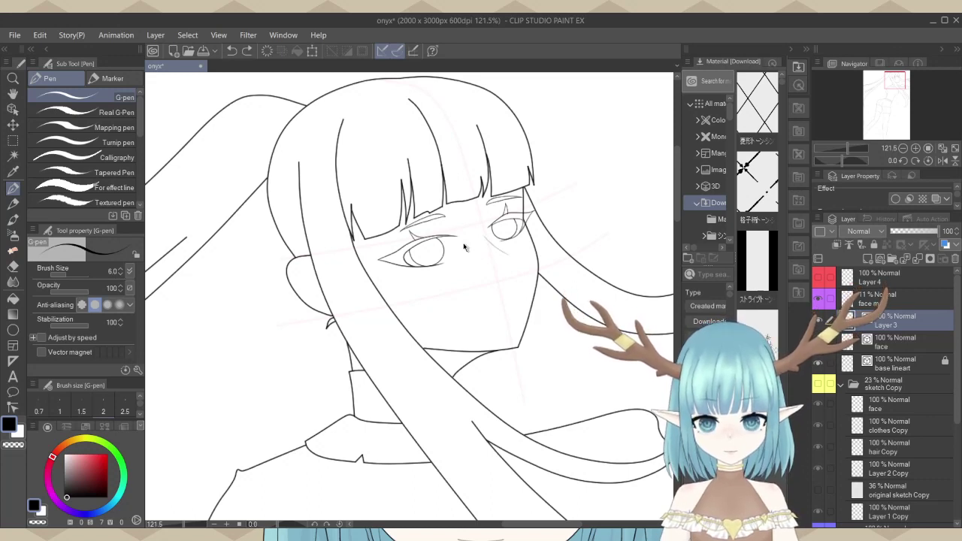
# Add another vector layer and ink an alternative nose with a bridge line and a hooked tip, redoing the underside stroke.
pyautogui.click(881, 259)
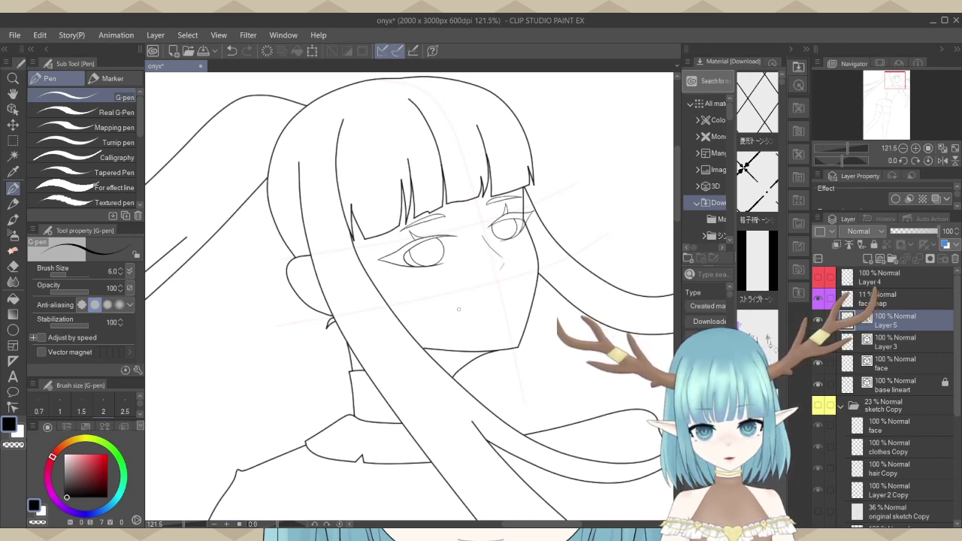
pyautogui.scroll(5, 491, 271)
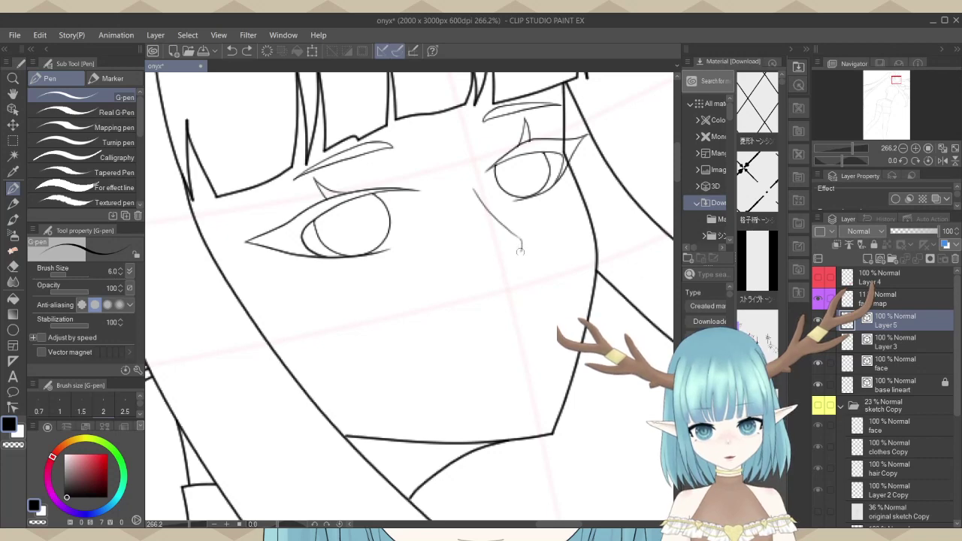
pyautogui.moveTo(519, 251); pyautogui.dragTo(515, 263)
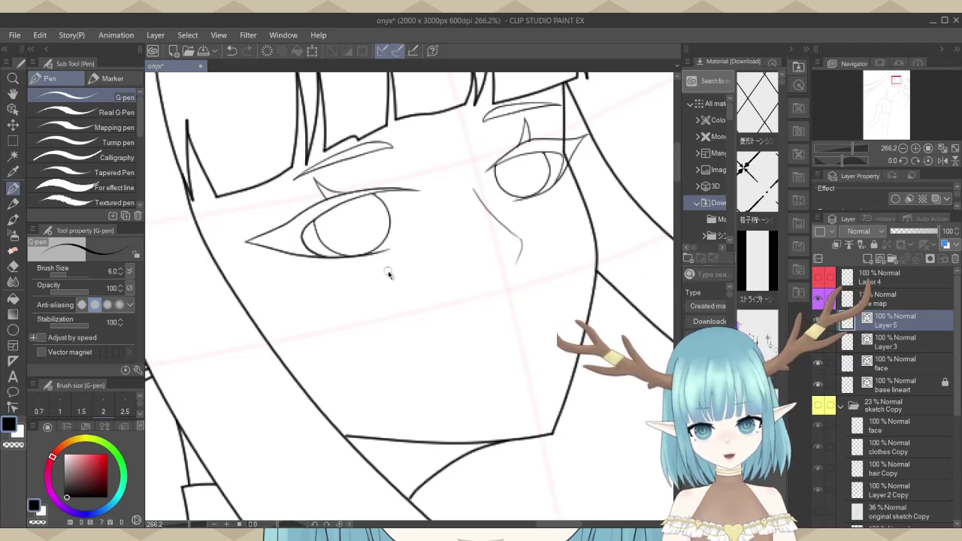
pyautogui.hotkey('ctrl', 'z')
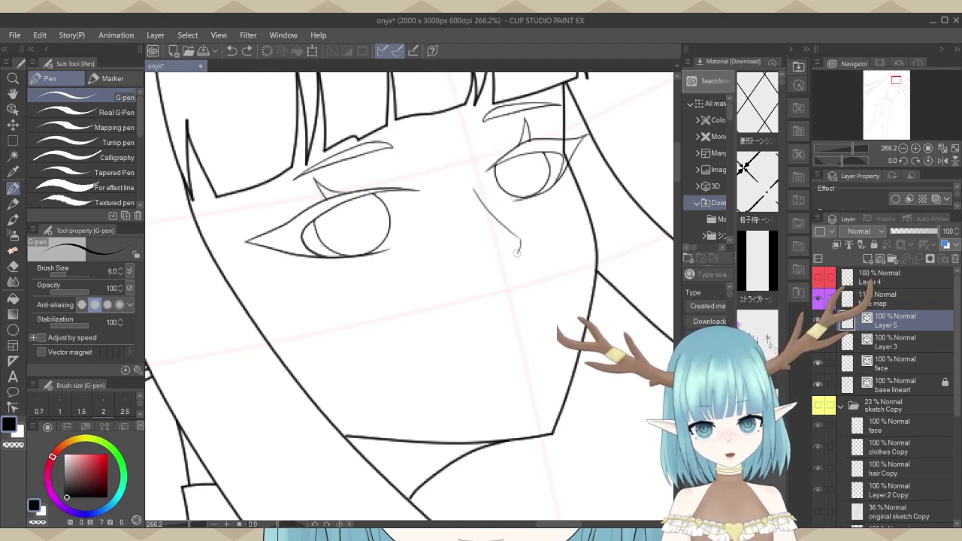
pyautogui.scroll(-5, 502, 221)
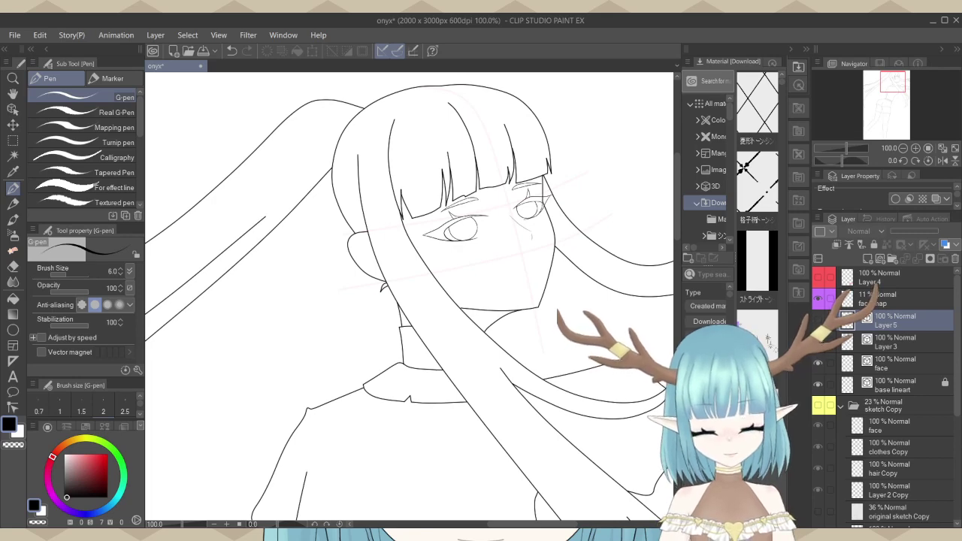
# Rotate the first nose version on Layer 3 slightly clockwise and apply the transformation.
pyautogui.scroll(4, 538, 234)
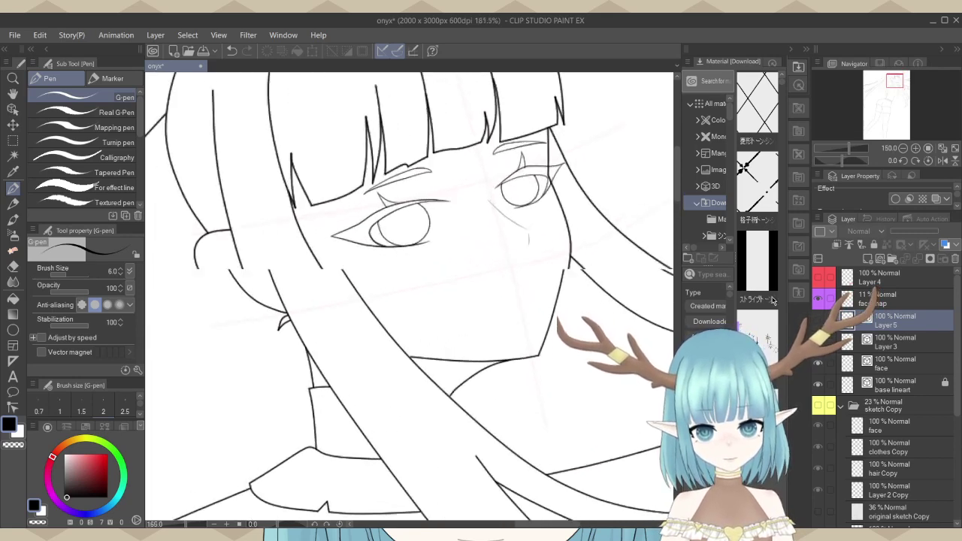
pyautogui.click(905, 345)
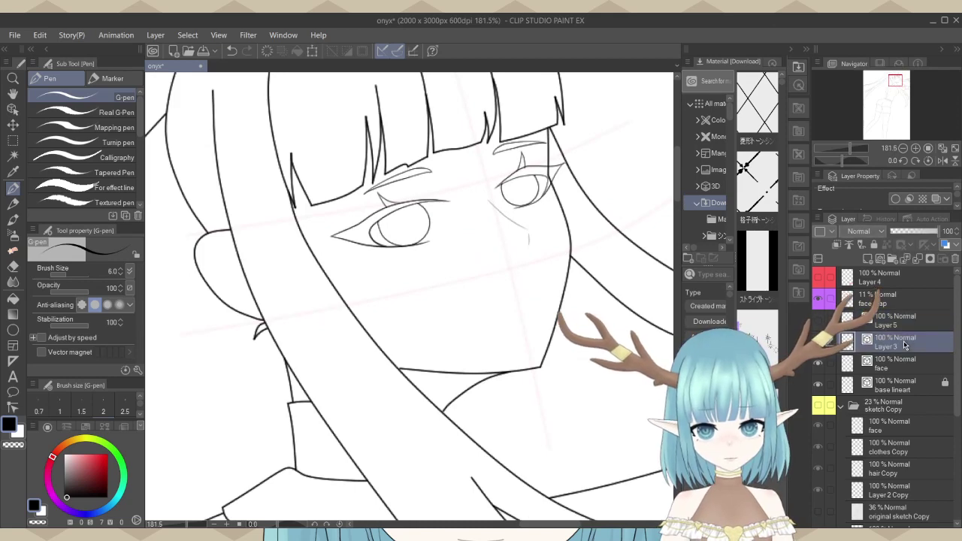
pyautogui.hotkey('ctrl', 't')
pyautogui.scroll(1, 526, 219)
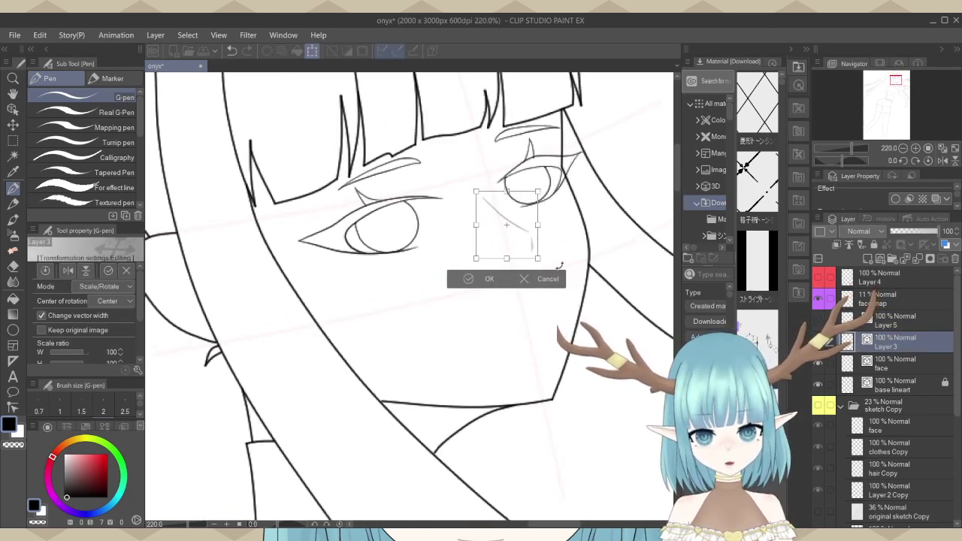
pyautogui.moveTo(561, 267); pyautogui.dragTo(551, 266)
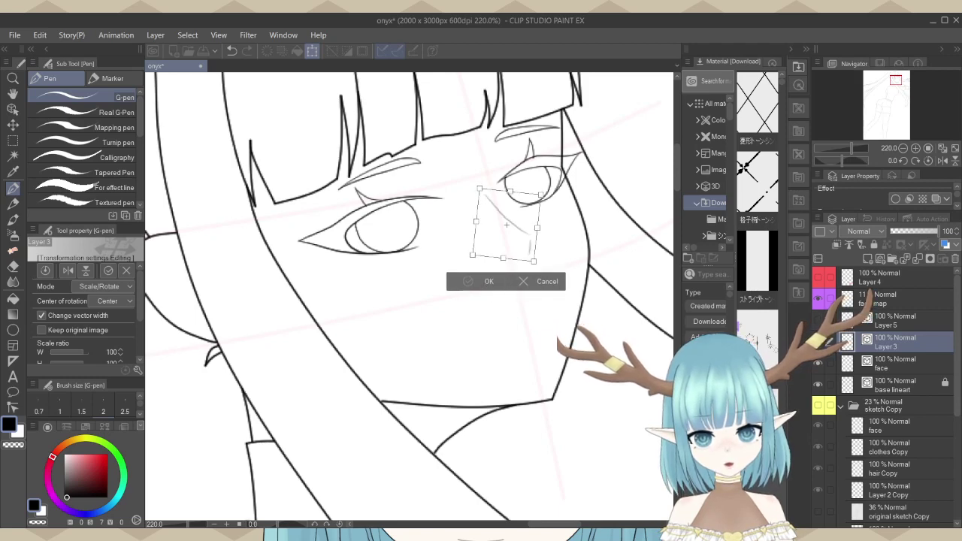
pyautogui.click(485, 281)
# Compare the two nose versions, keep the Layer 5 one displayed instead of Layer 3, and hide the face map.
pyautogui.scroll(-5, 495, 233)
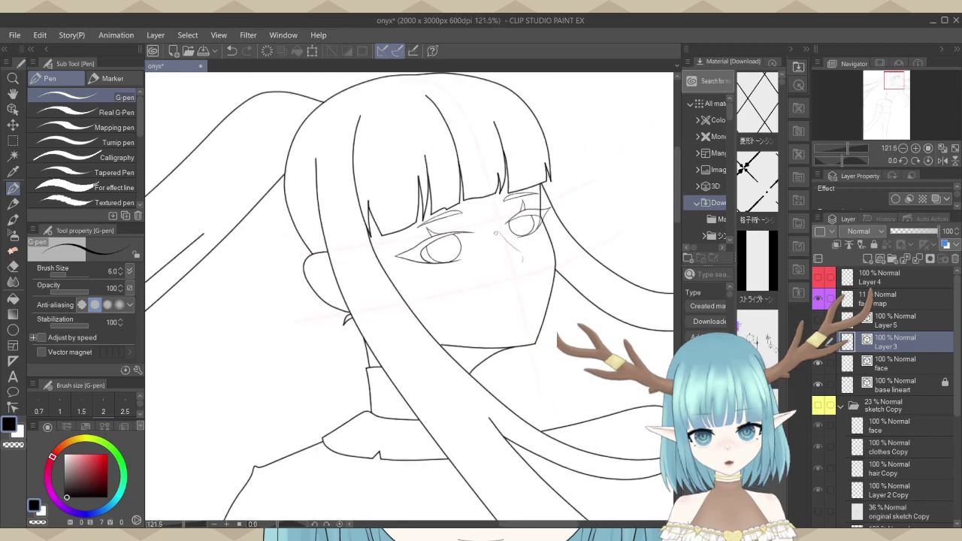
pyautogui.scroll(-2, 496, 233)
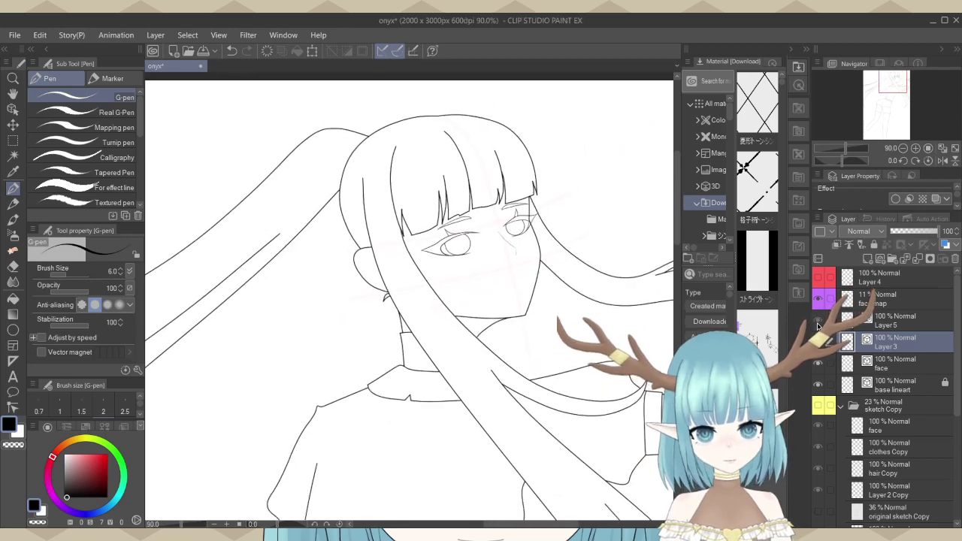
pyautogui.hotkey('ctrl', '+')
pyautogui.hotkey('ctrl', '+')
pyautogui.hotkey('ctrl', '+')
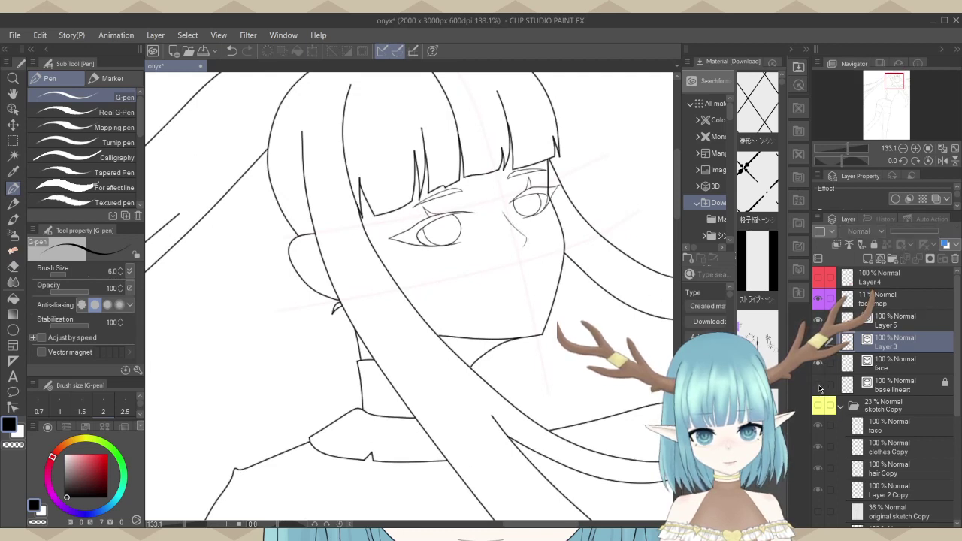
pyautogui.click(818, 386)
pyautogui.click(818, 385)
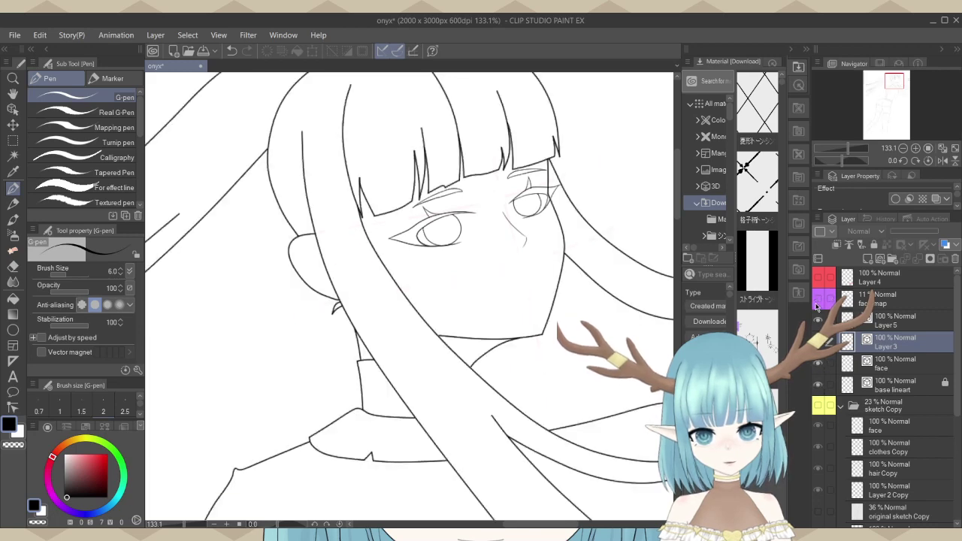
# Select Layer 5 and thicken its nose lines with the Object tool by setting their brush size to 9.0.
pyautogui.scroll(-3, 483, 264)
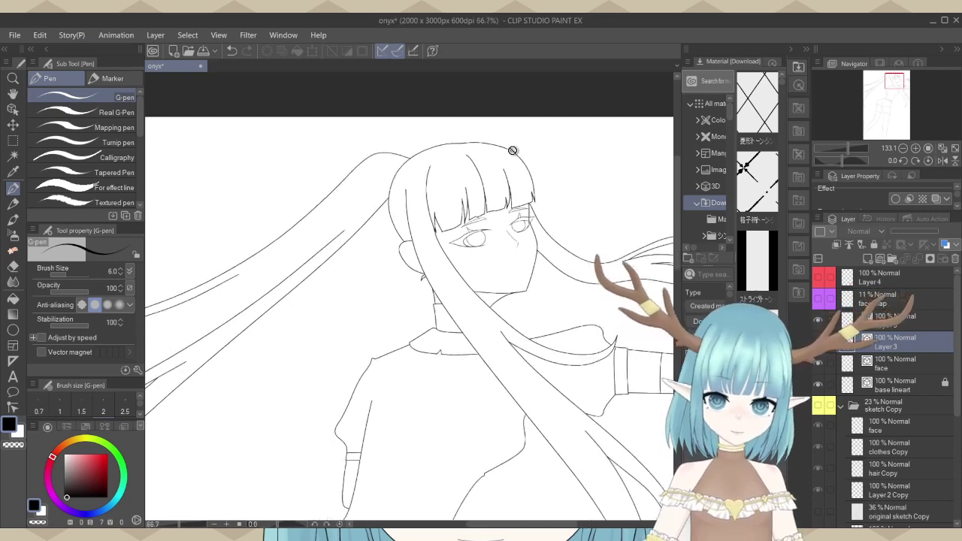
pyautogui.scroll(-2, 512, 150)
pyautogui.scroll(-1, 512, 151)
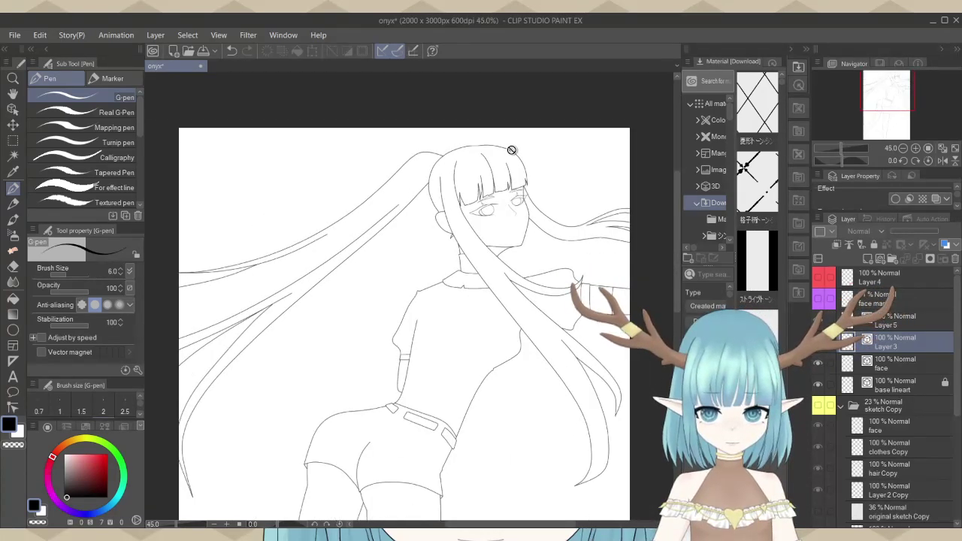
pyautogui.scroll(3, 498, 161)
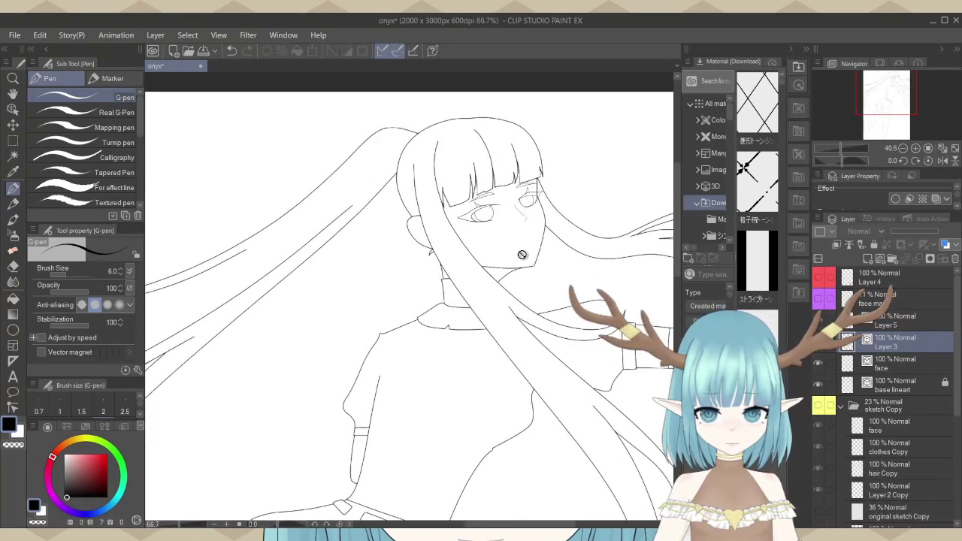
pyautogui.scroll(4, 522, 255)
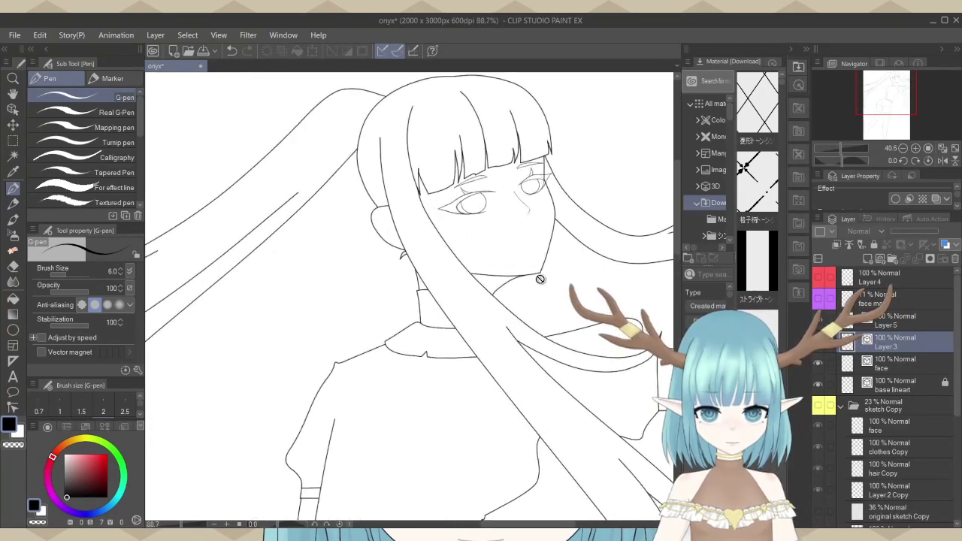
pyautogui.click(911, 322)
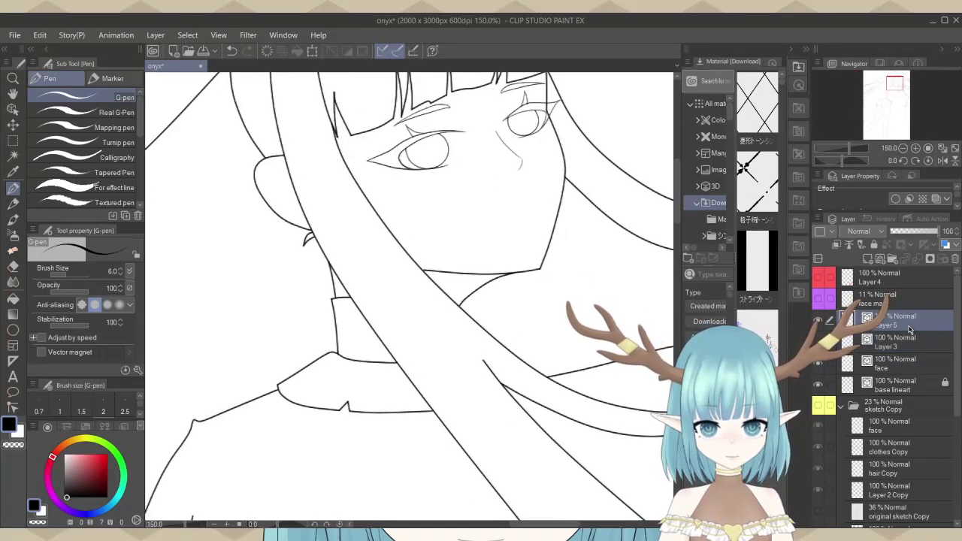
pyautogui.click(7, 110)
pyautogui.click(85, 333)
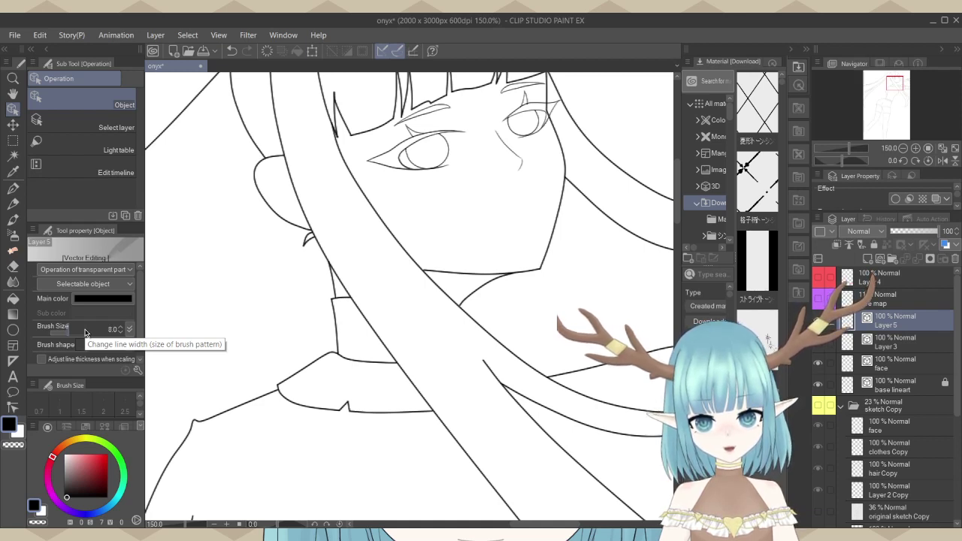
pyautogui.click(85, 333)
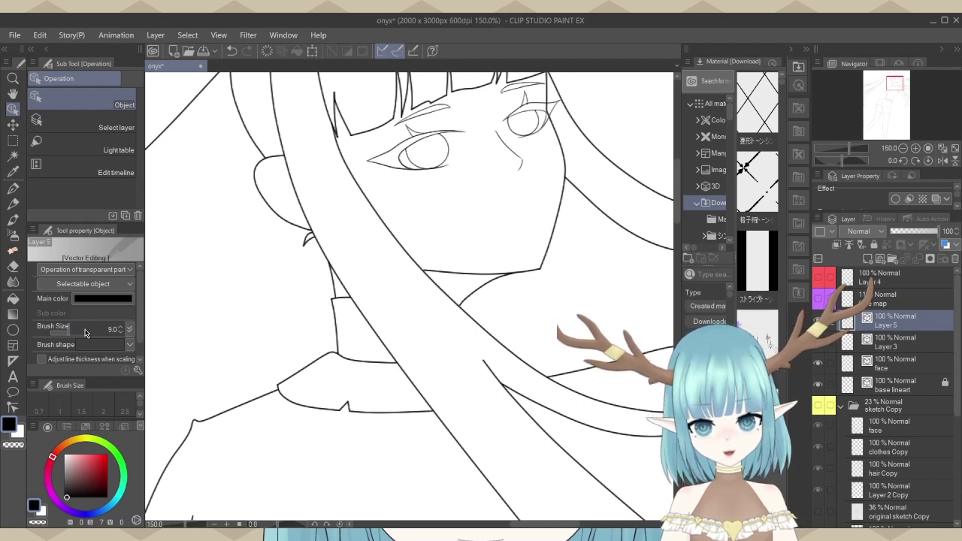
pyautogui.scroll(-4, 382, 403)
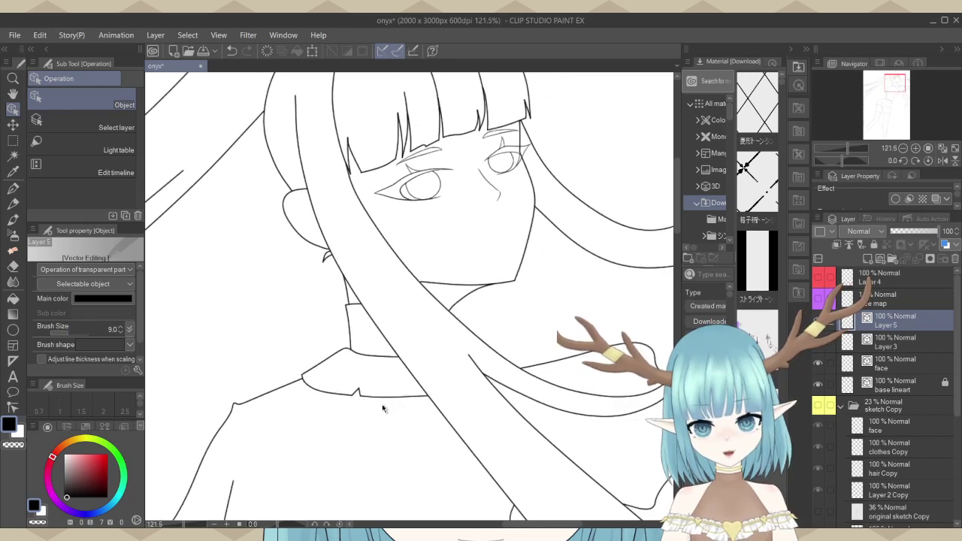
pyautogui.scroll(-2, 549, 167)
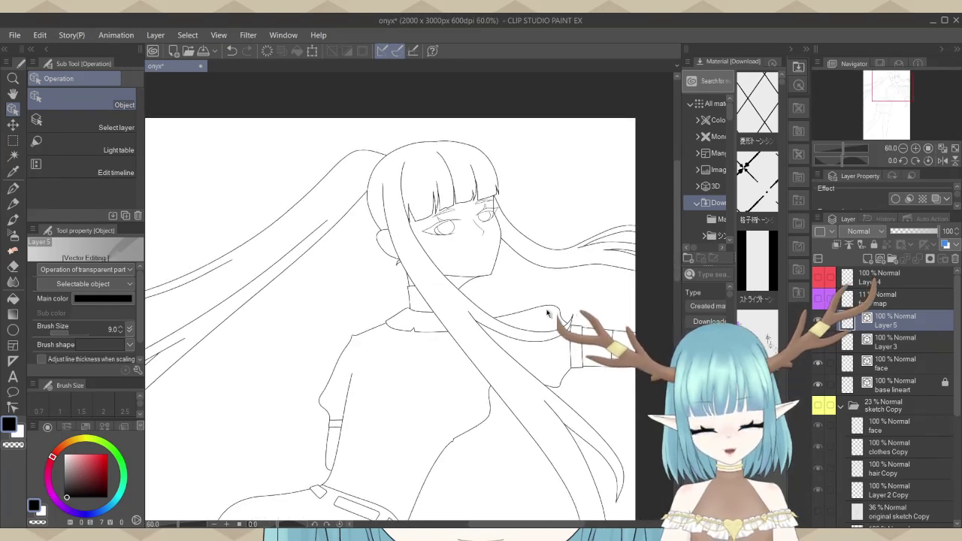
# Show the face map, rename the finished nose layer "nose", and add a new vector layer above it for the G-pen.
pyautogui.scroll(1, 478, 280)
pyautogui.scroll(3, 478, 280)
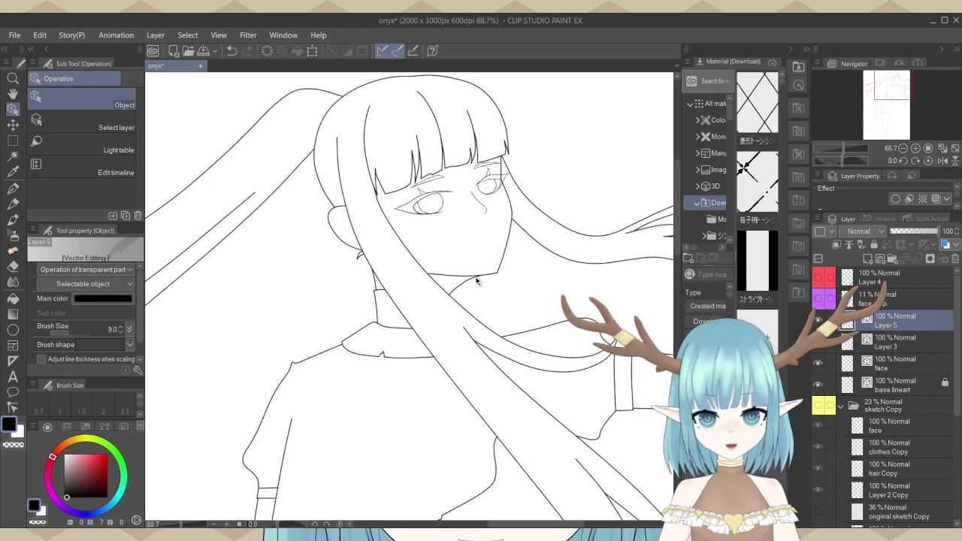
pyautogui.scroll(2, 479, 225)
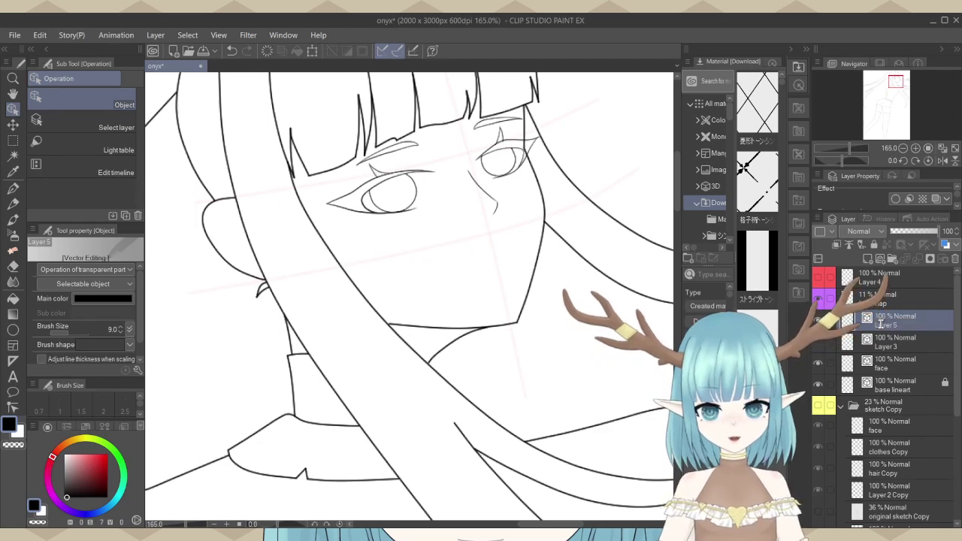
pyautogui.click(864, 258)
pyautogui.scroll(2, 509, 218)
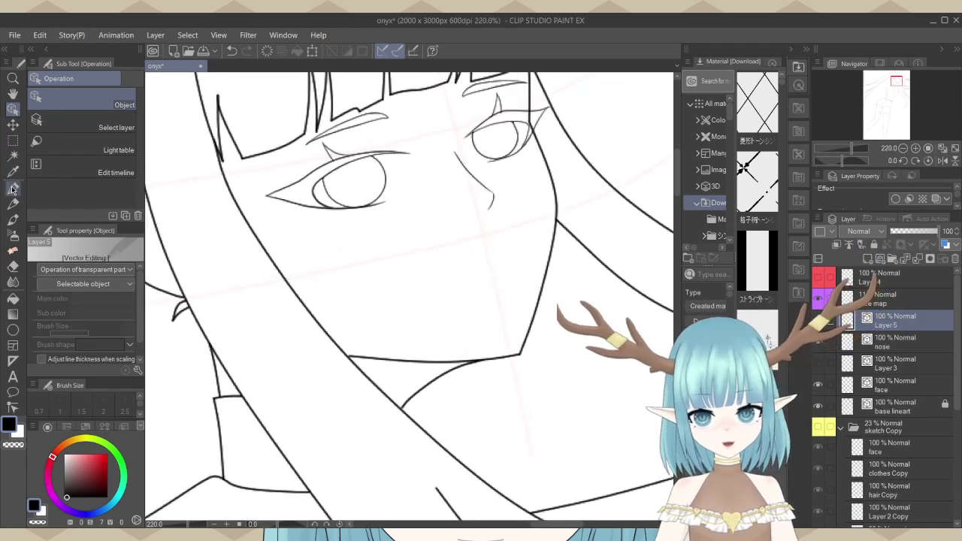
pyautogui.click(12, 190)
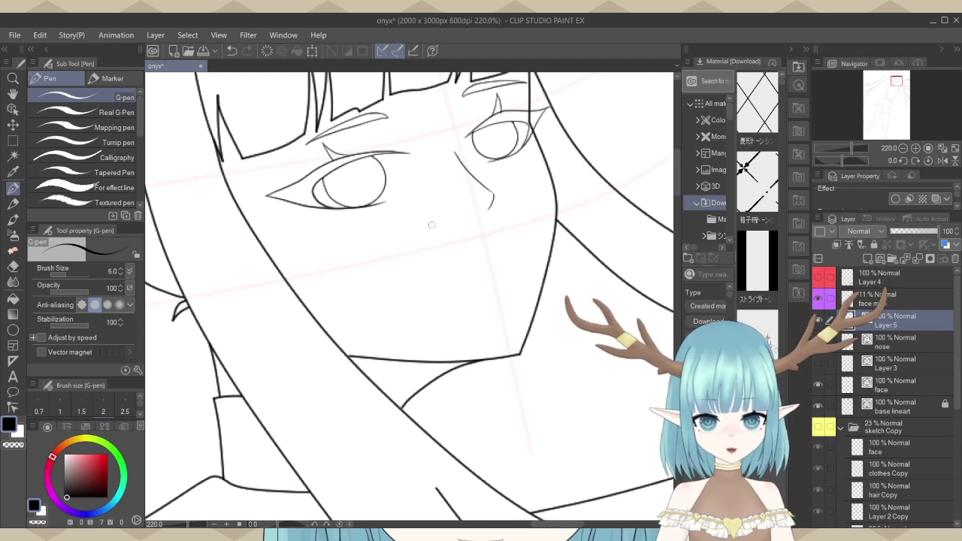
# On the face map layer, mark both mouth corners with short red G-pen strokes.
pyautogui.click(876, 300)
pyautogui.click(107, 455)
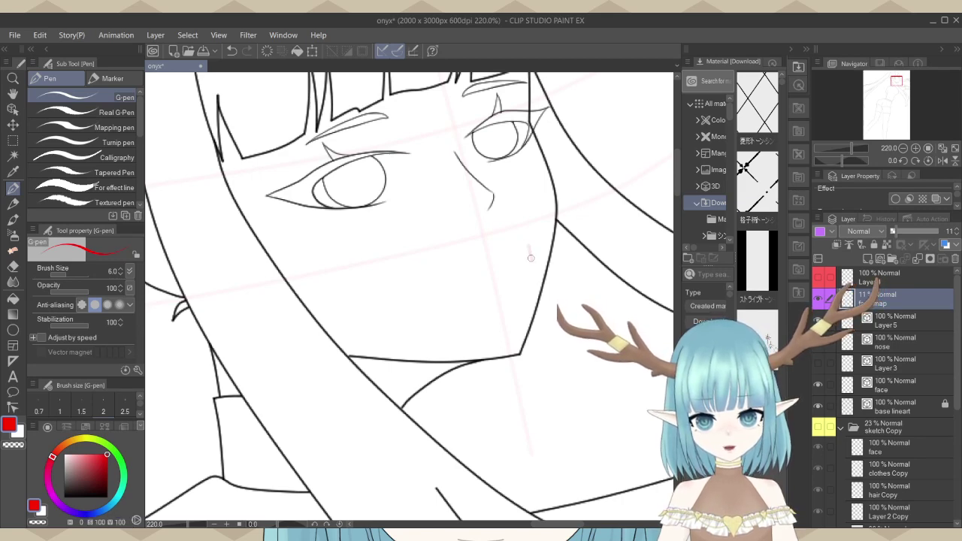
pyautogui.moveTo(528, 244); pyautogui.dragTo(531, 257)
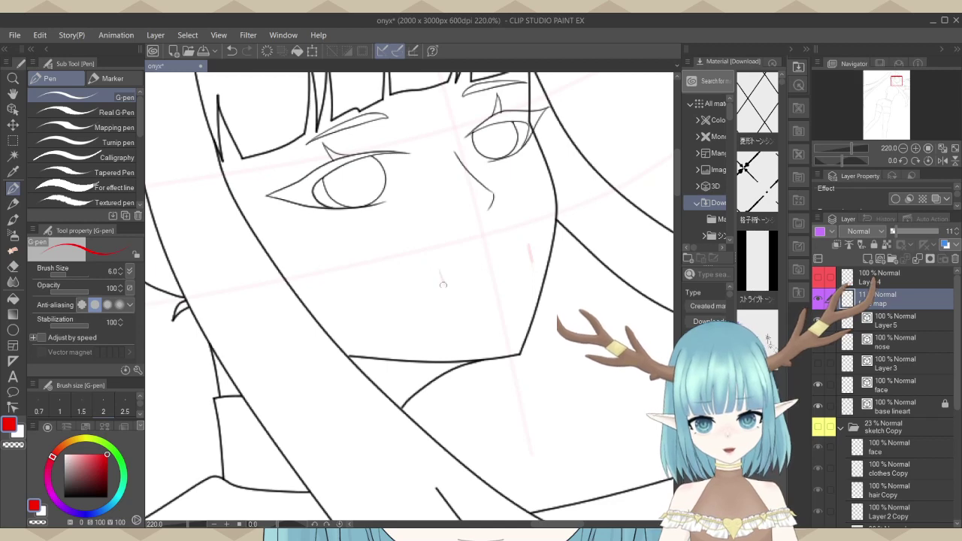
pyautogui.moveTo(440, 271); pyautogui.dragTo(442, 279)
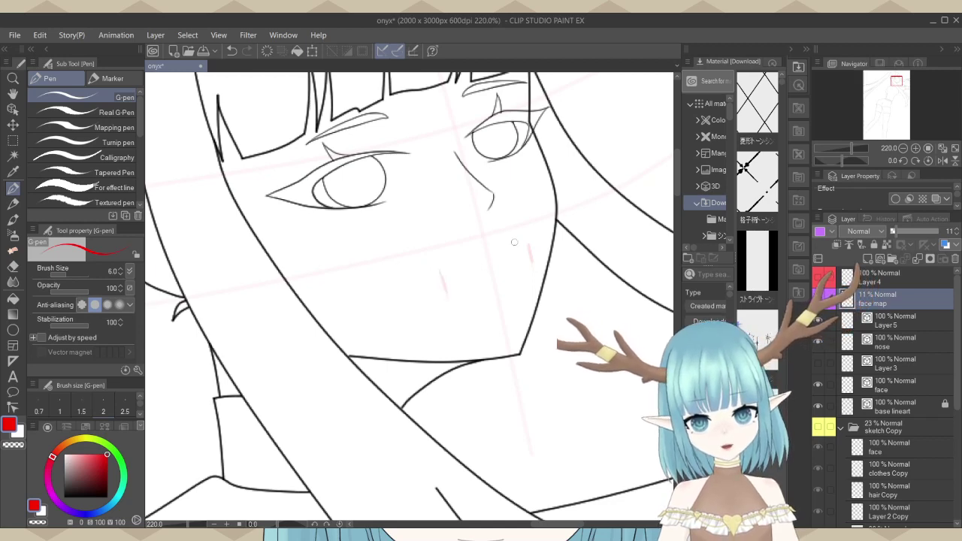
# Undo the red mouth-corner marks and redraw them on the face map with adjusted positions.
pyautogui.scroll(-4, 560, 225)
pyautogui.scroll(5, 559, 224)
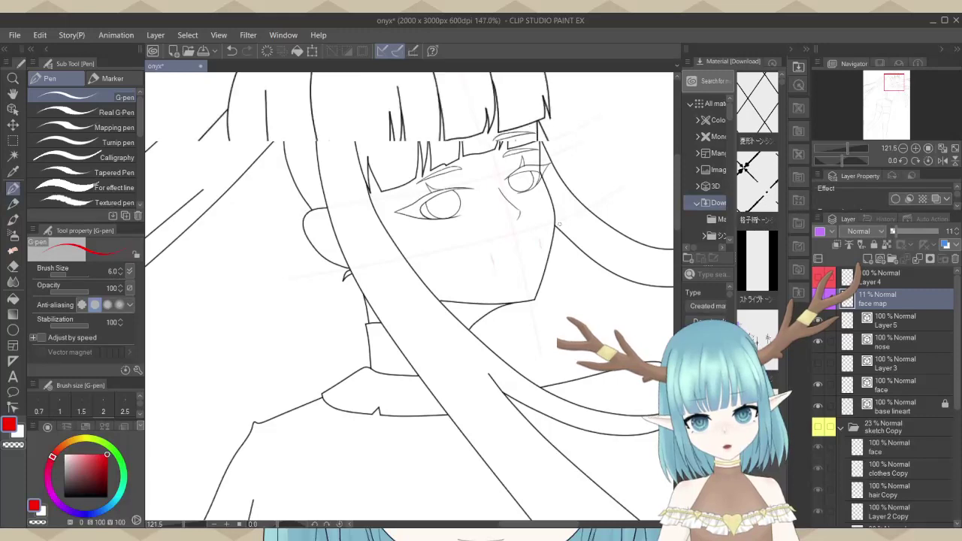
pyautogui.hotkey('ctrl', 'z')
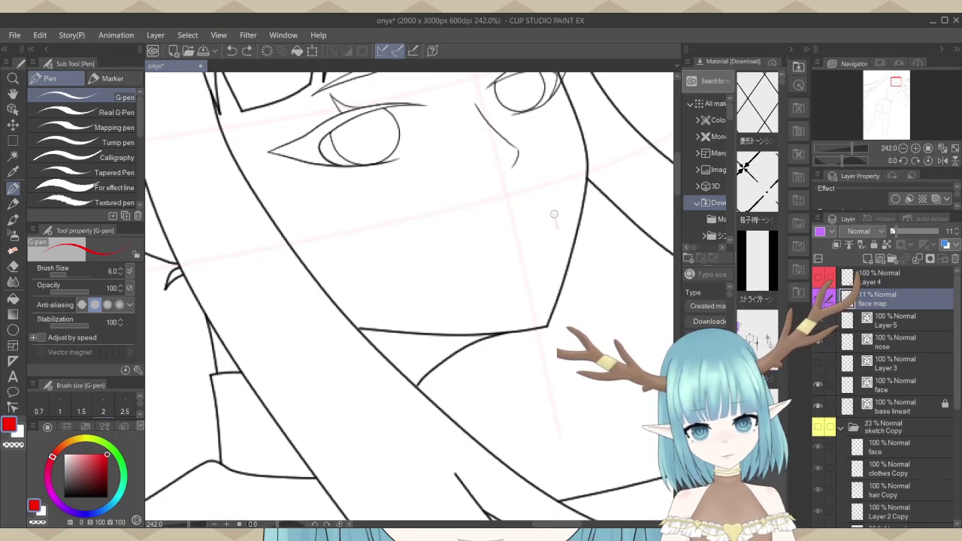
pyautogui.moveTo(554, 214); pyautogui.dragTo(557, 228)
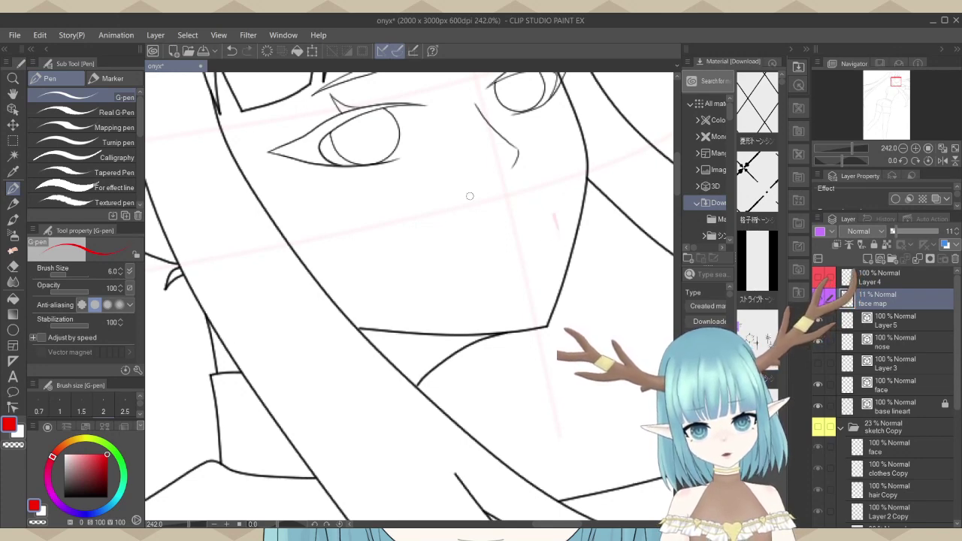
pyautogui.hotkey('ctrl', 'z')
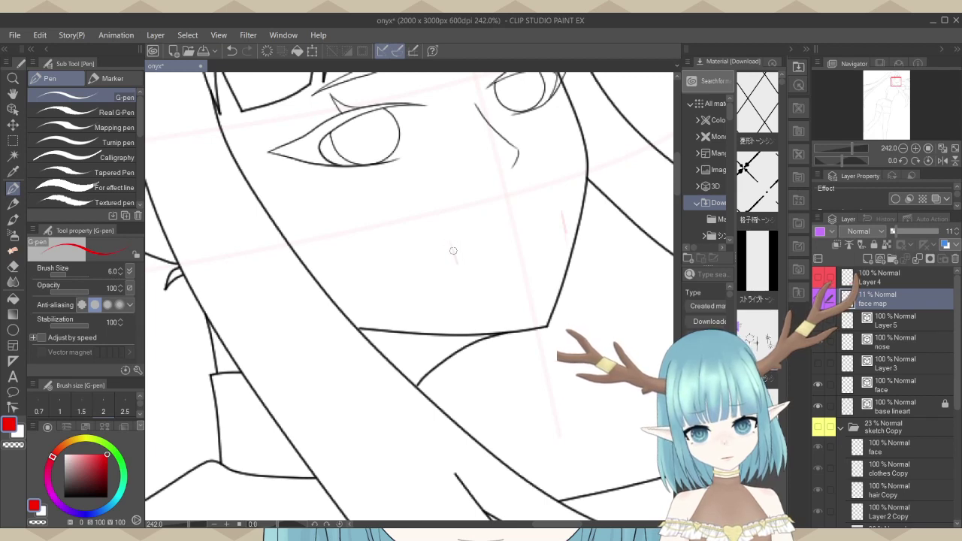
pyautogui.hotkey('ctrl', 'z')
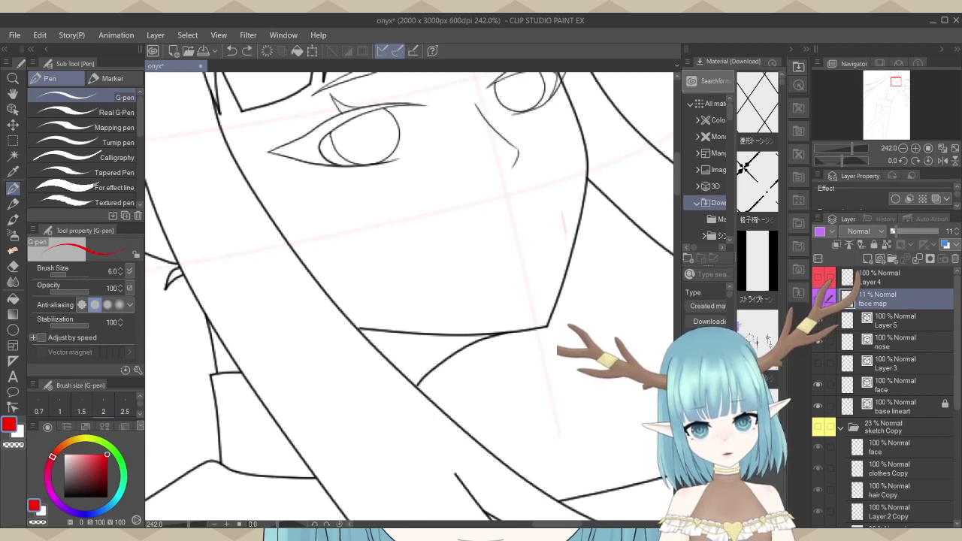
pyautogui.hotkey('ctrl', 'z')
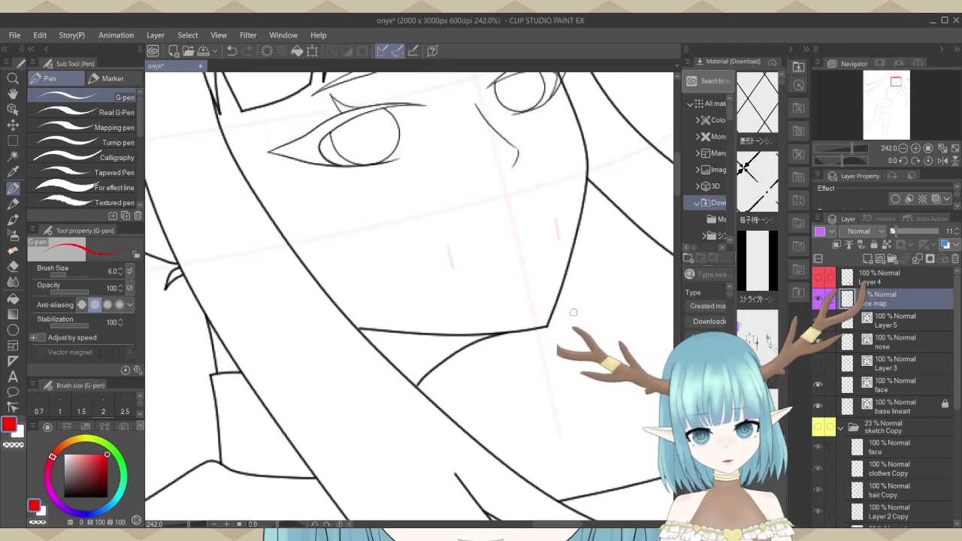
pyautogui.scroll(-3, 573, 311)
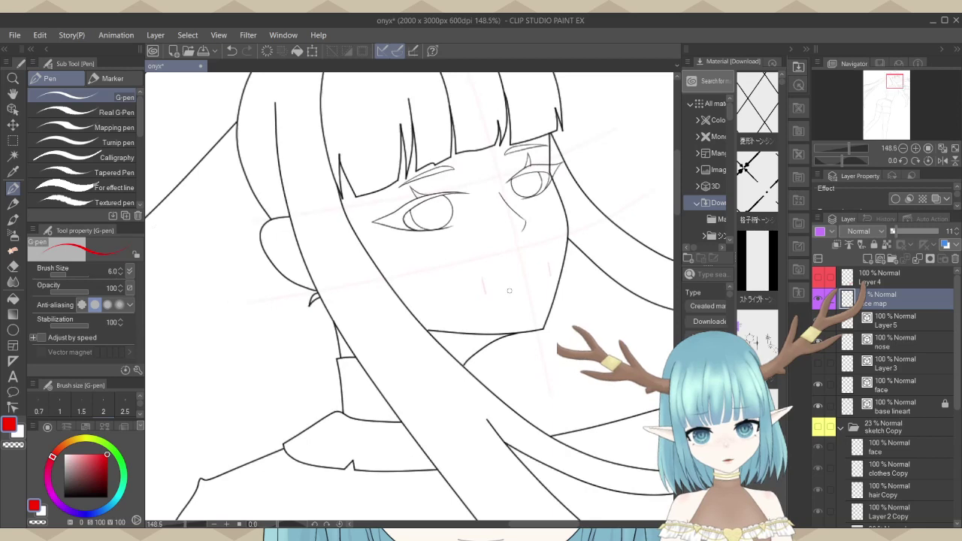
pyautogui.scroll(-1, 509, 291)
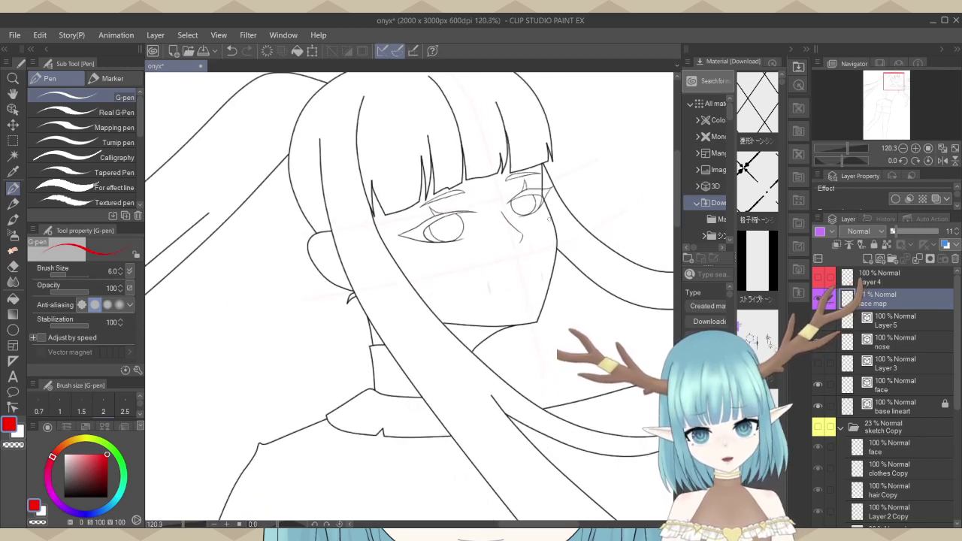
pyautogui.scroll(3, 512, 317)
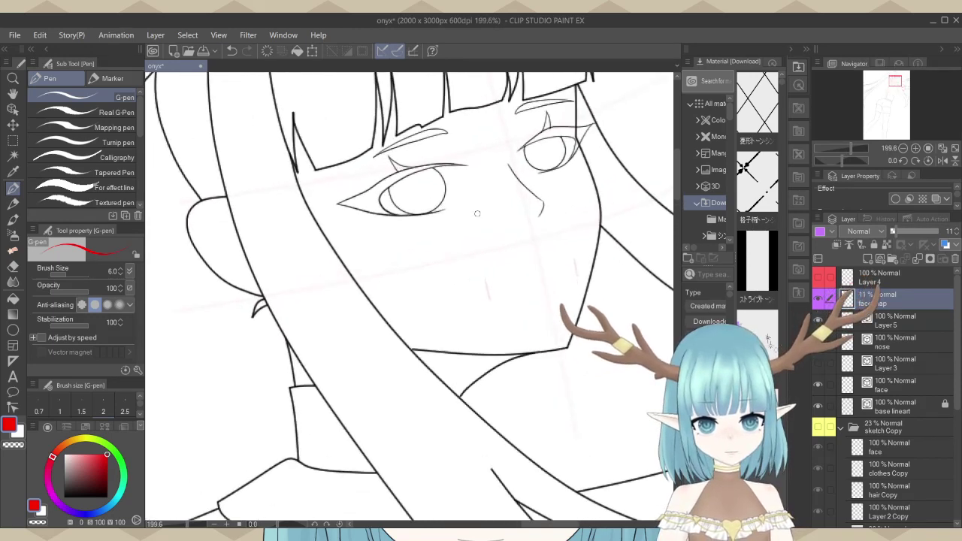
# Rename the new vector layer as "mouth" and set the drawing colour to black.
pyautogui.doubleClick(886, 324)
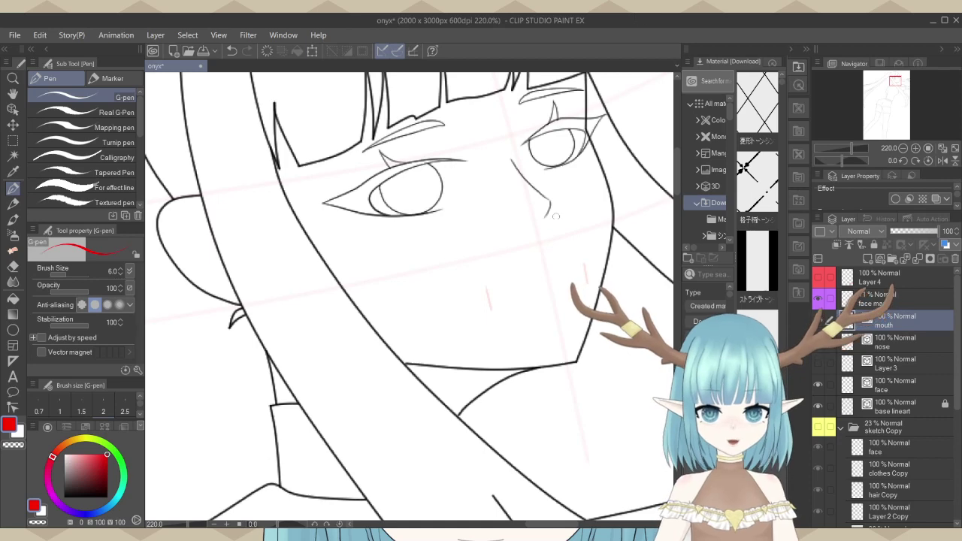
pyautogui.scroll(5, 556, 217)
pyautogui.click(64, 496)
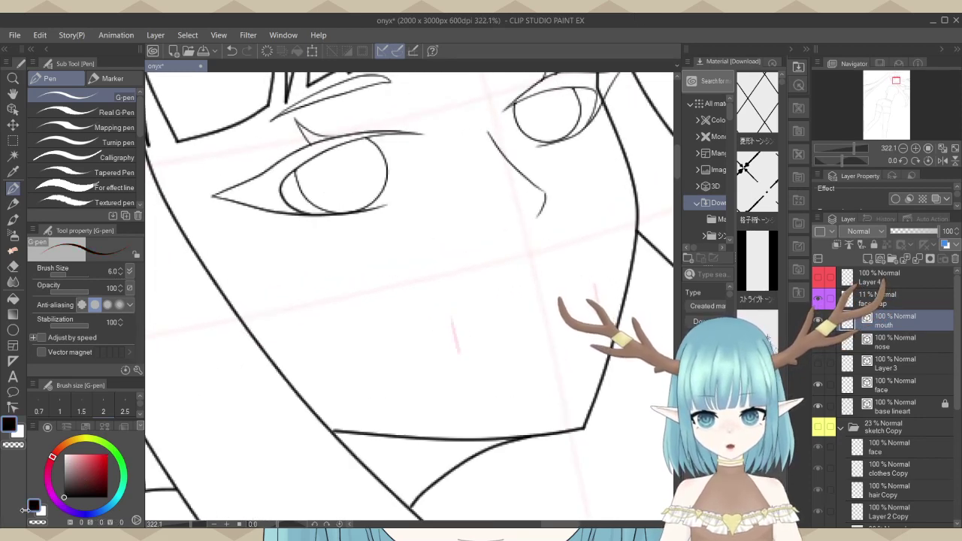
pyautogui.scroll(1, 560, 335)
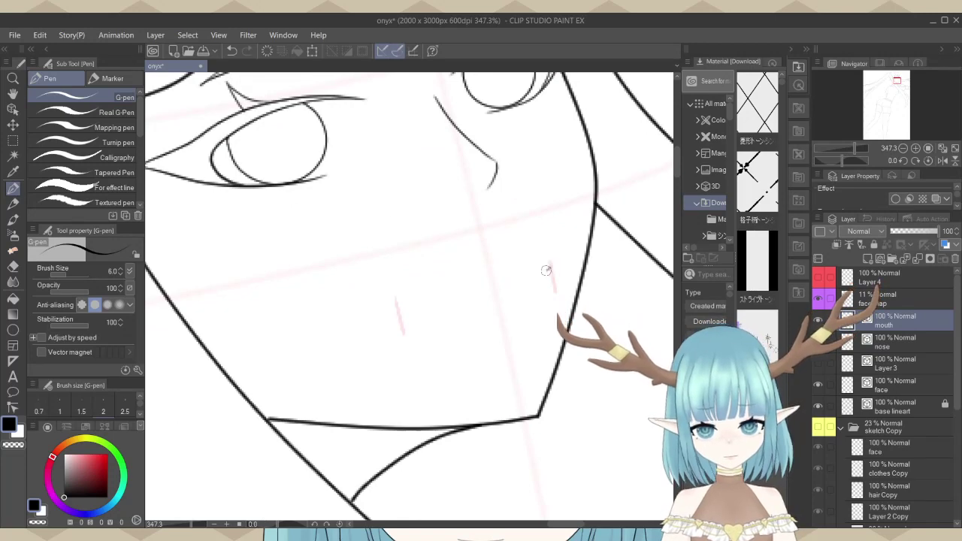
# Ink the upper mouth line as a gentle curve between the two red corner marks, redoing the first attempt.
pyautogui.moveTo(530, 279)
pyautogui.mouseDown()
pyautogui.moveTo(467, 308)
pyautogui.moveTo(399, 316)
pyautogui.mouseUp()
pyautogui.scroll(-8, 540, 338)
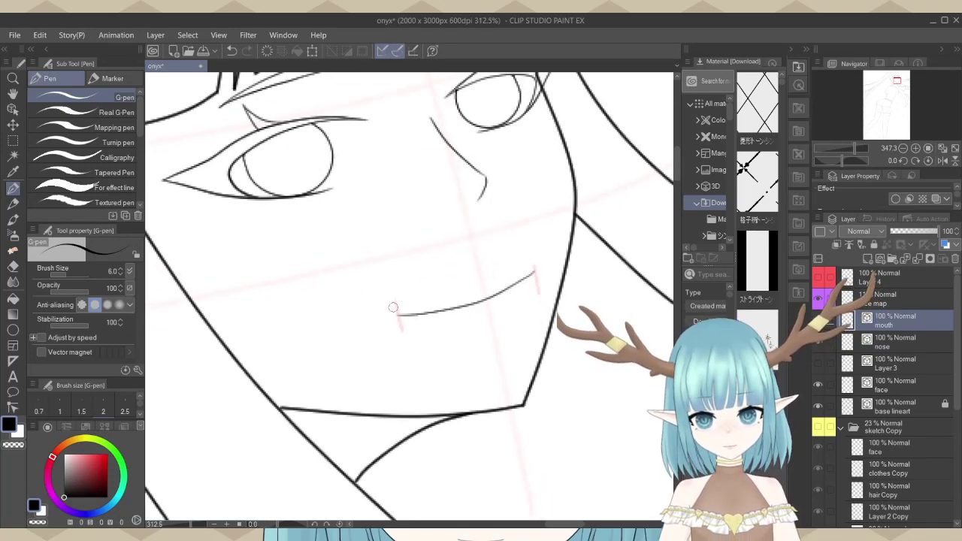
pyautogui.scroll(2, 540, 338)
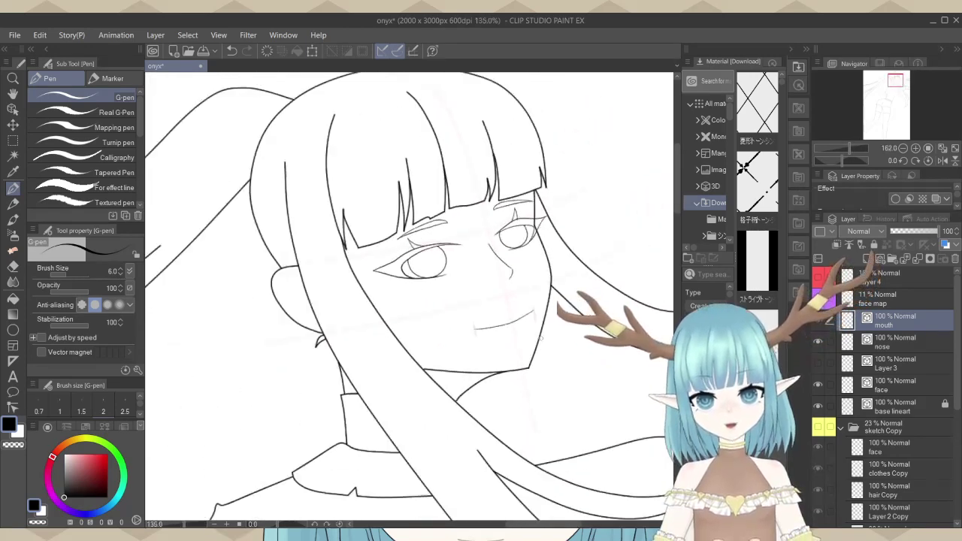
pyautogui.scroll(7, 539, 345)
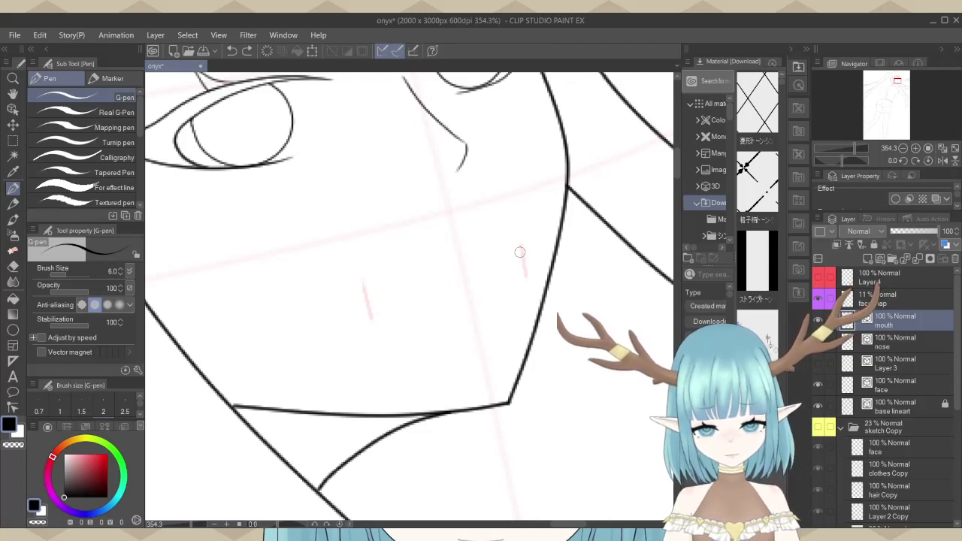
pyautogui.moveTo(519, 251)
pyautogui.mouseDown()
pyautogui.moveTo(467, 274)
pyautogui.moveTo(367, 292)
pyautogui.mouseUp()
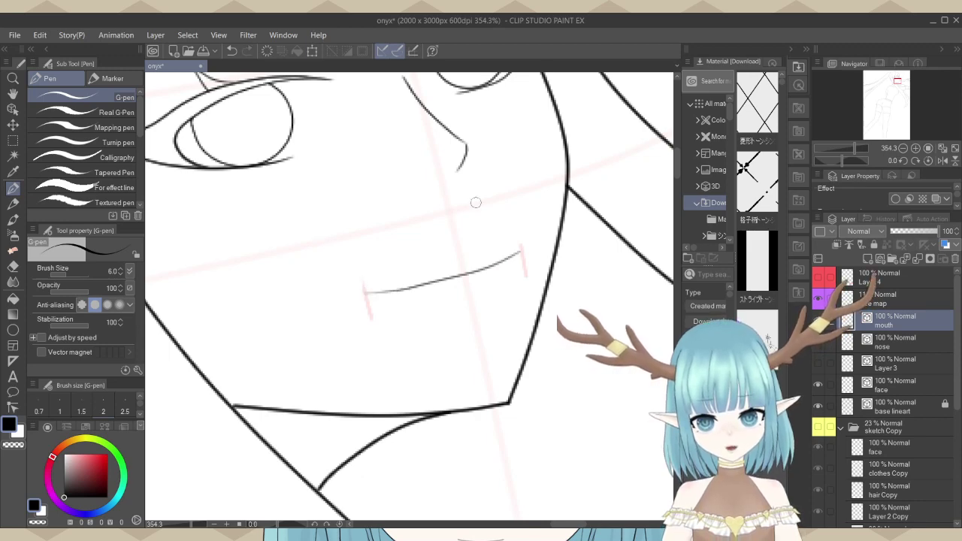
pyautogui.scroll(-2, 477, 203)
pyautogui.scroll(-2, 490, 303)
pyautogui.scroll(4, 359, 283)
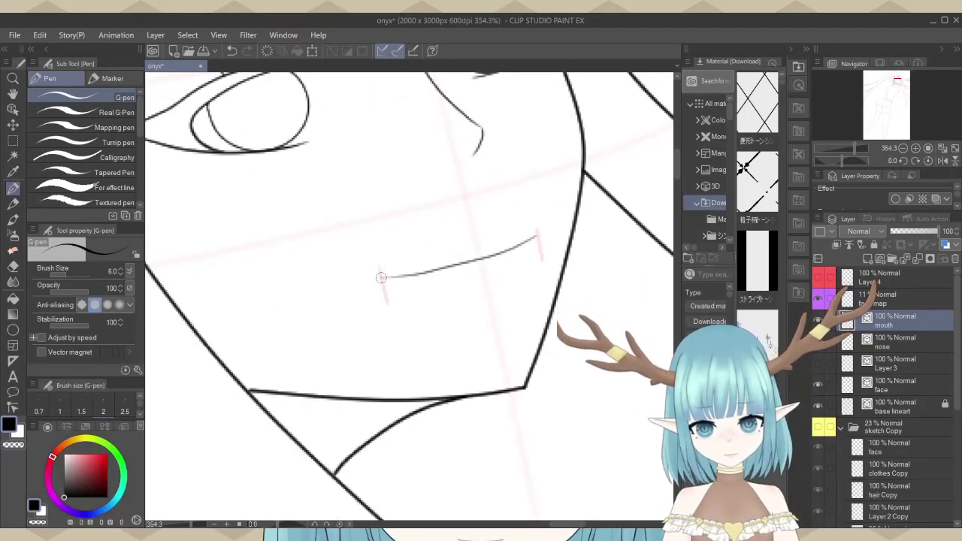
pyautogui.moveTo(381, 277)
pyautogui.mouseDown()
pyautogui.moveTo(476, 294)
pyautogui.moveTo(505, 279)
pyautogui.moveTo(526, 239)
pyautogui.mouseUp()
pyautogui.scroll(-2, 526, 239)
pyautogui.hotkey('ctrl', 'z')
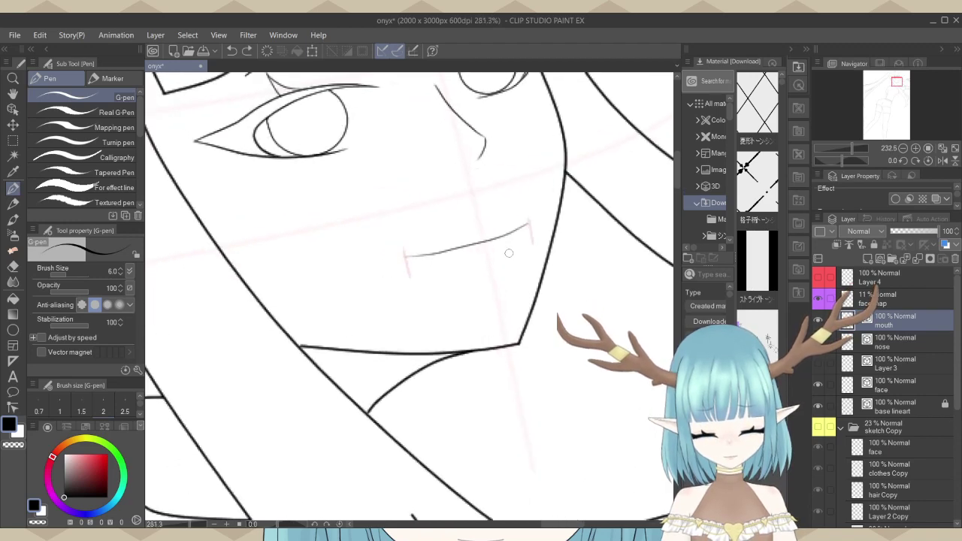
pyautogui.moveTo(407, 255); pyautogui.dragTo(437, 254)
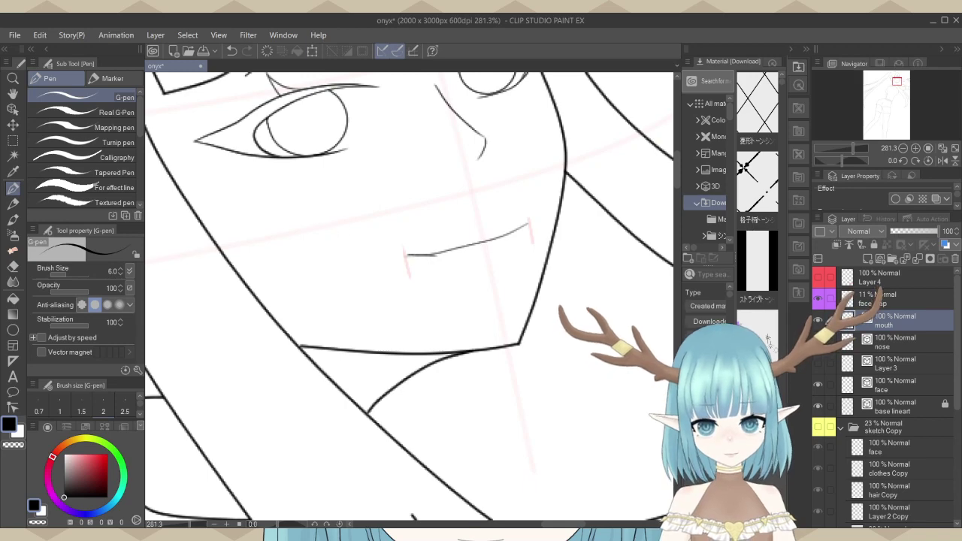
# Ink the mouth's lower line from both corners, joining the strokes into a shallow smiling shape beneath the upper line.
pyautogui.scroll(4, 406, 254)
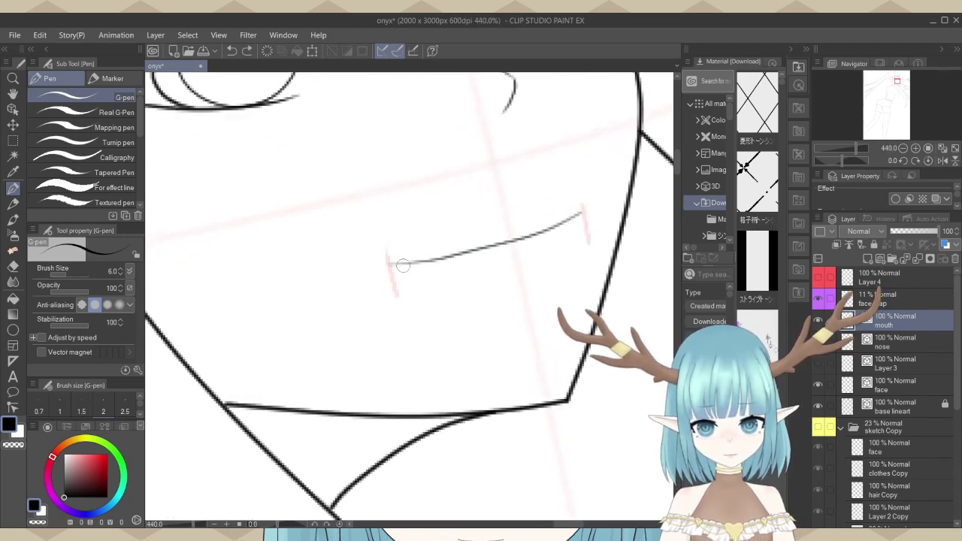
pyautogui.moveTo(390, 264); pyautogui.dragTo(514, 266)
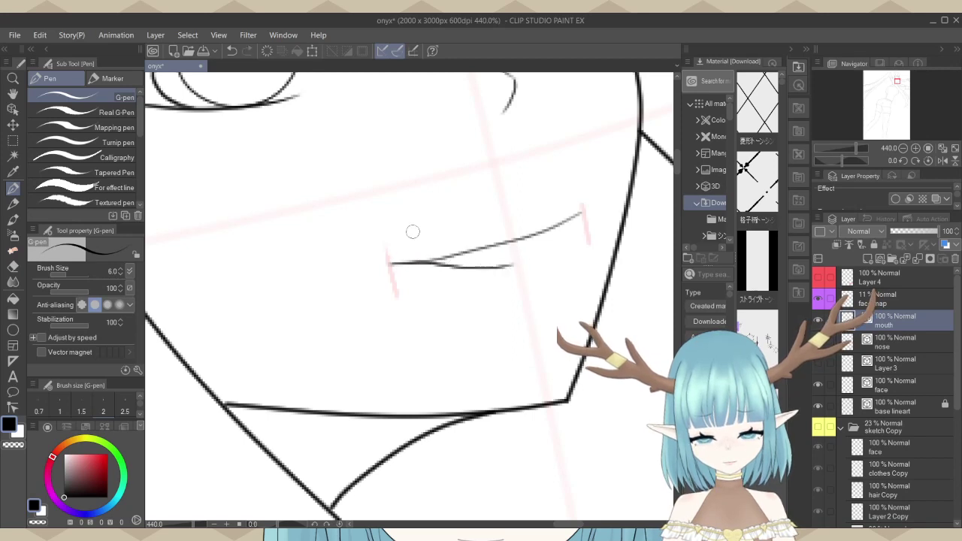
pyautogui.moveTo(579, 213); pyautogui.dragTo(562, 232)
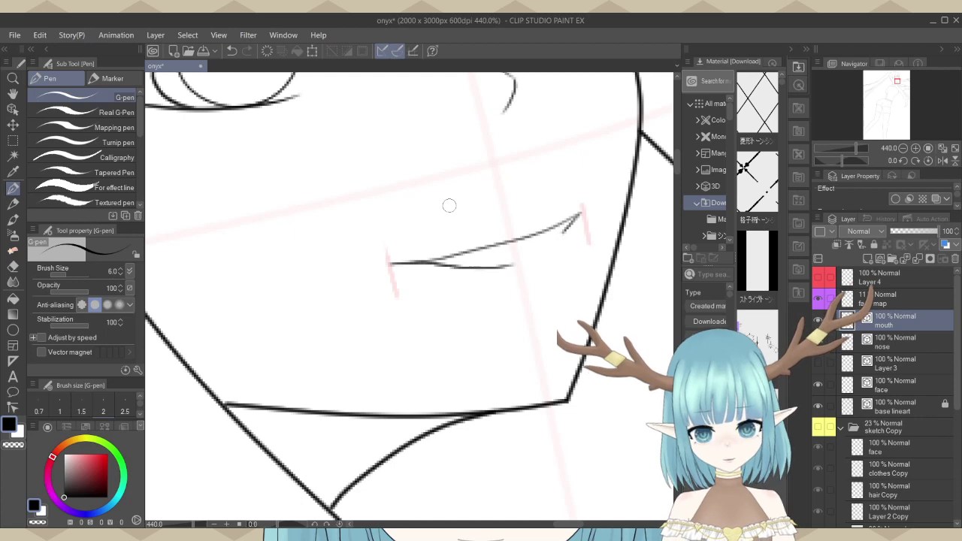
pyautogui.scroll(2, 556, 255)
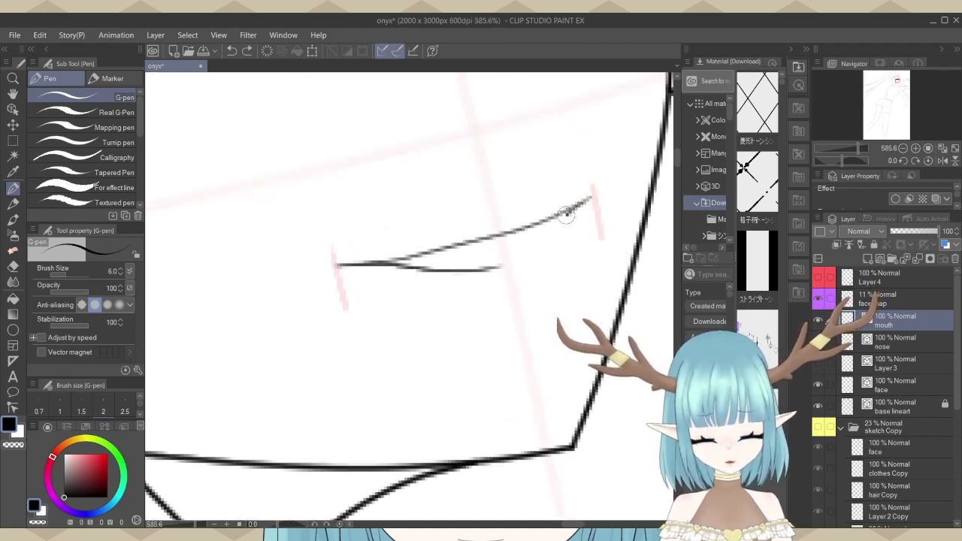
pyautogui.moveTo(567, 214); pyautogui.dragTo(500, 267)
pyautogui.scroll(-2, 519, 242)
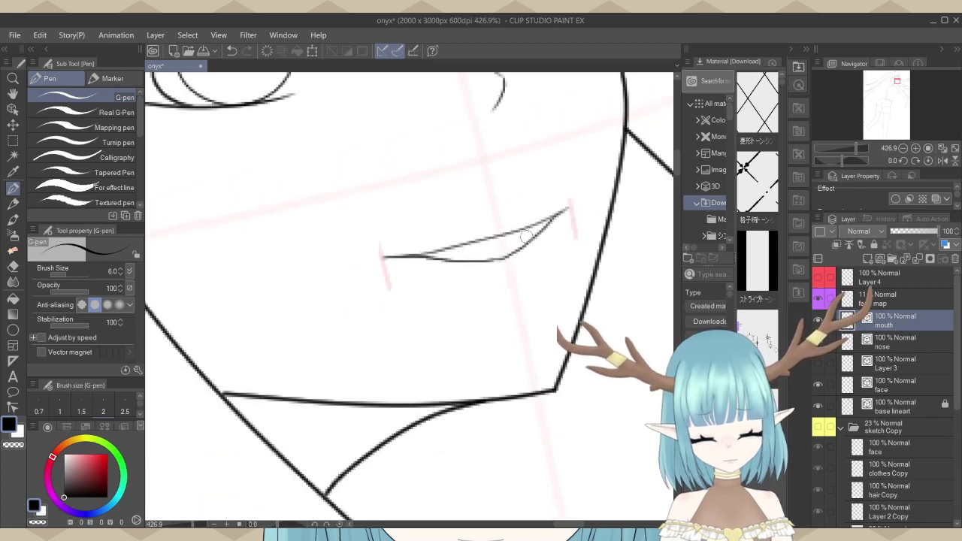
# Hide the face map and check the inked mouth against the rest of the face.
pyautogui.scroll(-4, 525, 236)
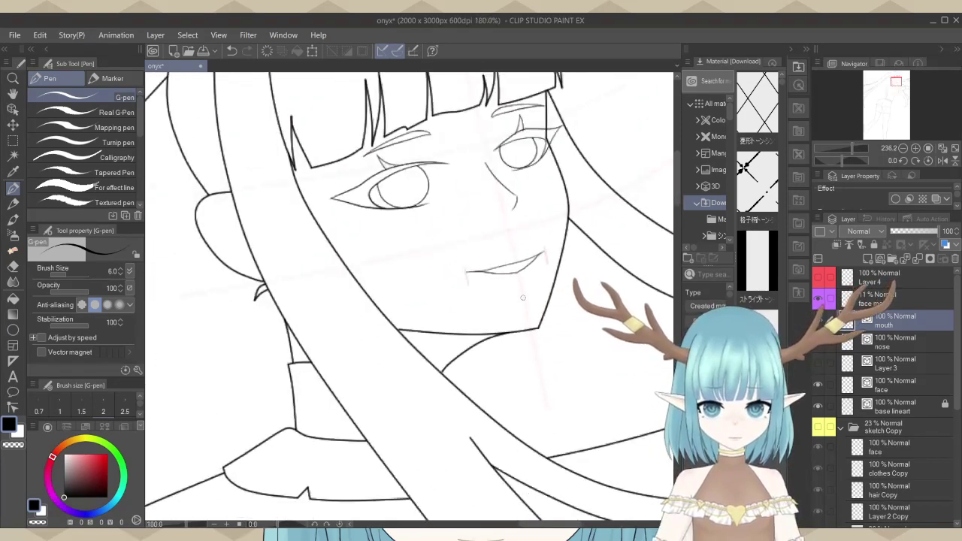
pyautogui.scroll(-4, 523, 298)
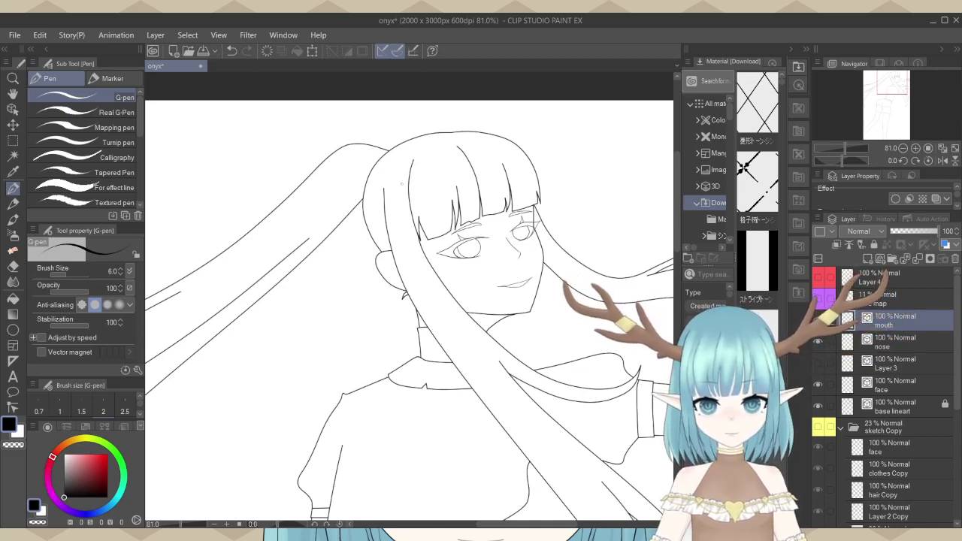
pyautogui.scroll(3, 536, 271)
pyautogui.scroll(4, 475, 289)
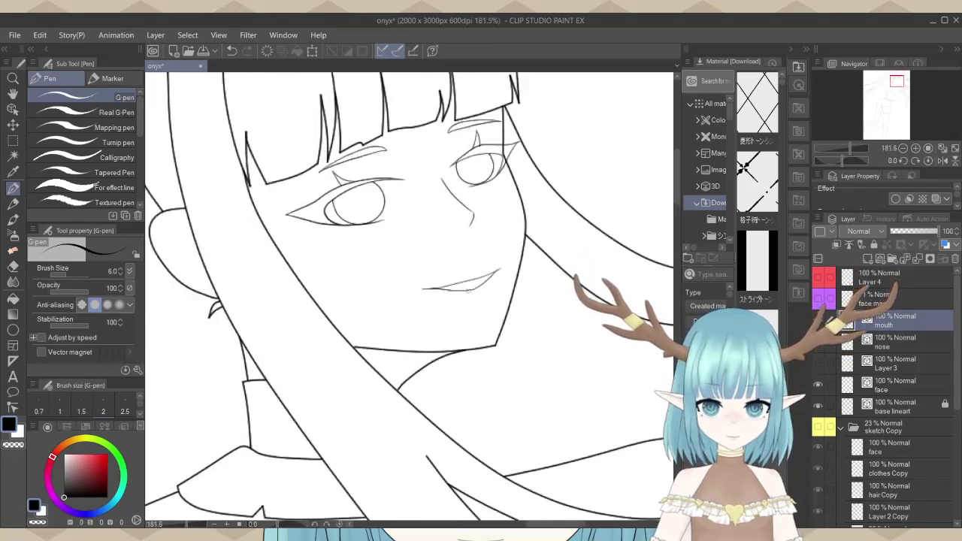
pyautogui.scroll(-6, 475, 289)
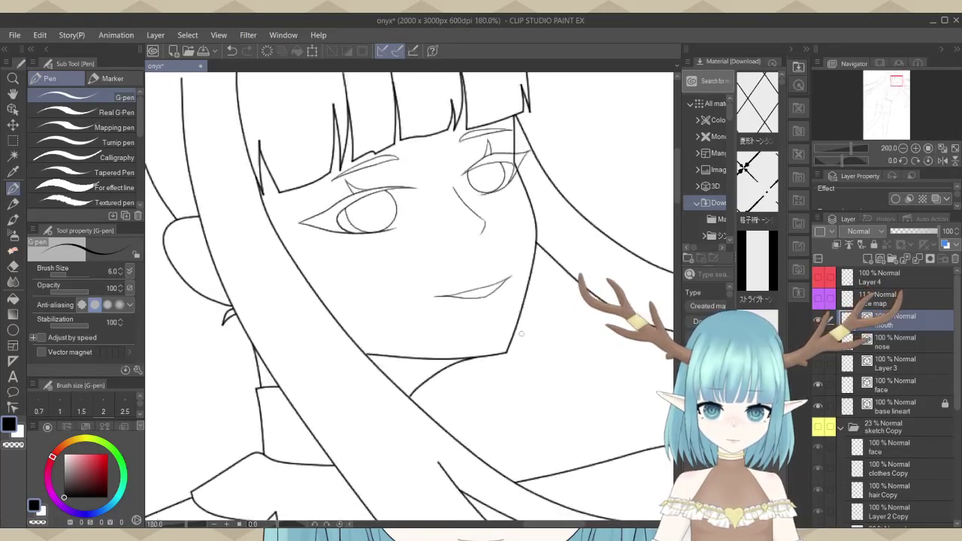
# Check the full figure's line art from several distances, examining how the inked face and mouth fit the whole drawing.
pyautogui.scroll(-5, 550, 294)
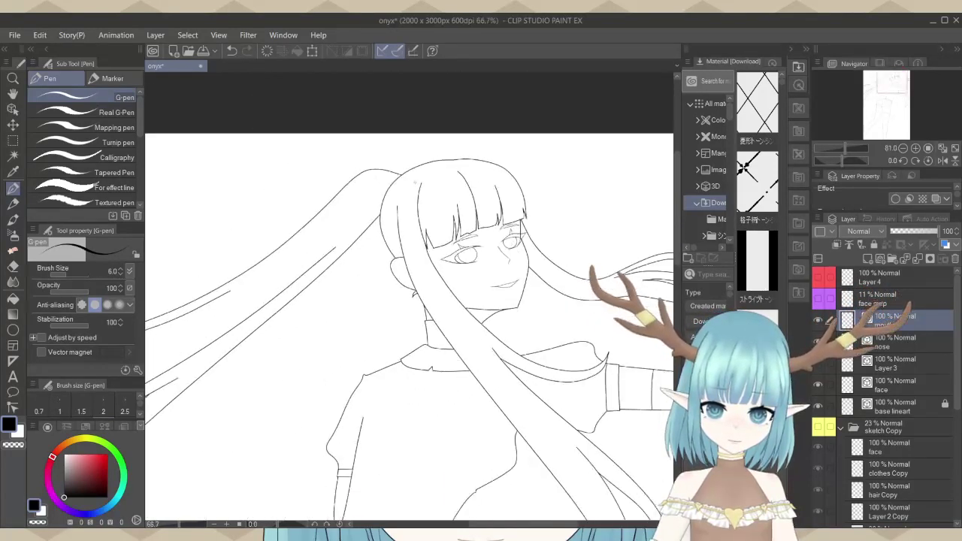
pyautogui.scroll(-3, 534, 78)
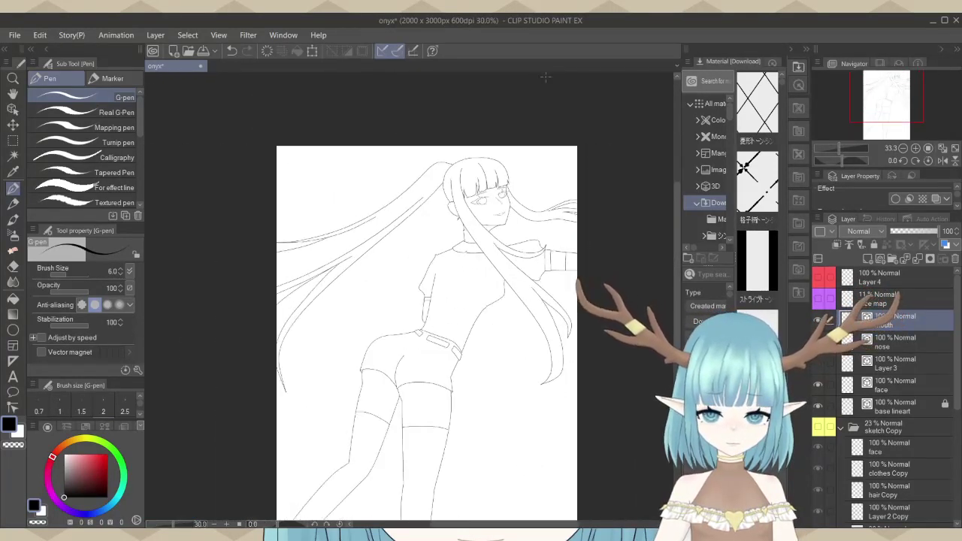
pyautogui.scroll(1, 498, 255)
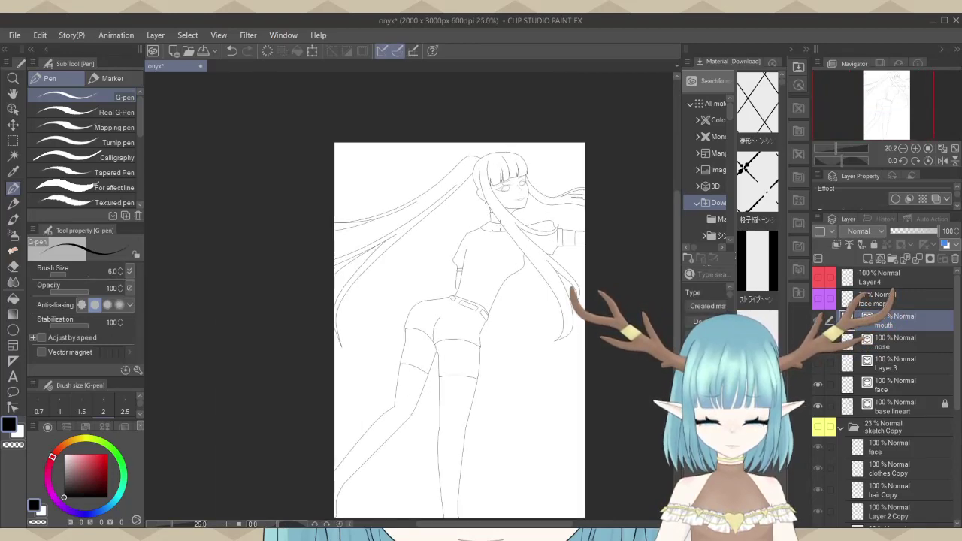
pyautogui.scroll(4, 497, 255)
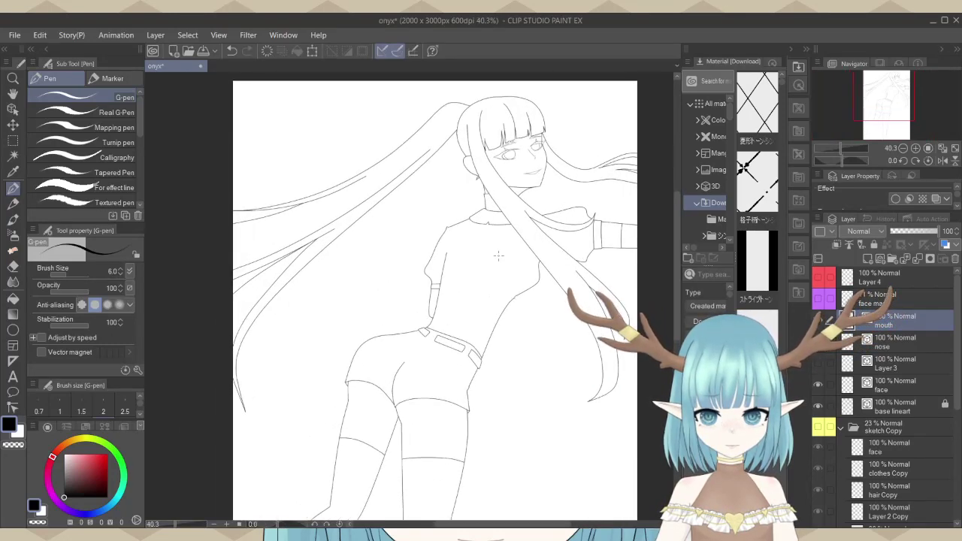
pyautogui.scroll(3, 498, 255)
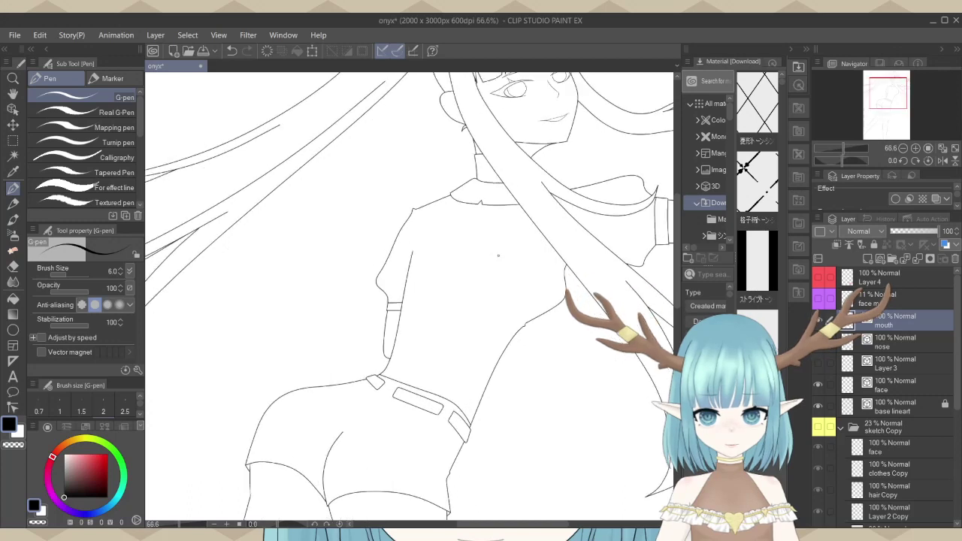
pyautogui.scroll(3, 497, 255)
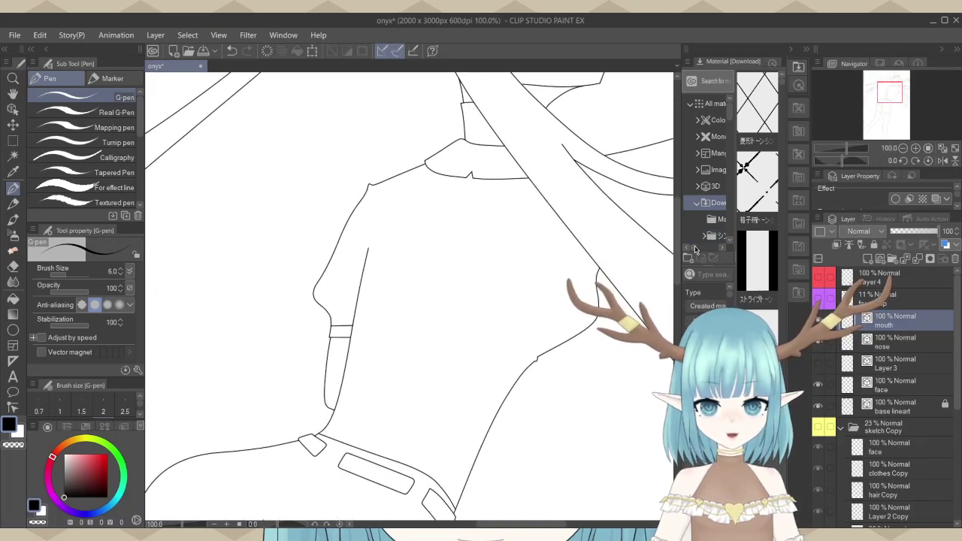
pyautogui.moveTo(675, 251); pyautogui.dragTo(680, 202)
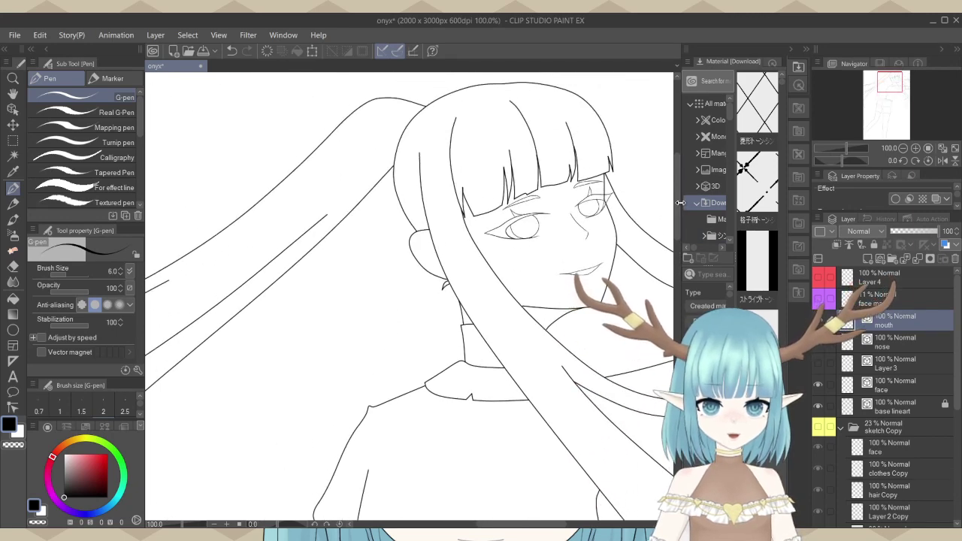
pyautogui.scroll(-2, 398, 267)
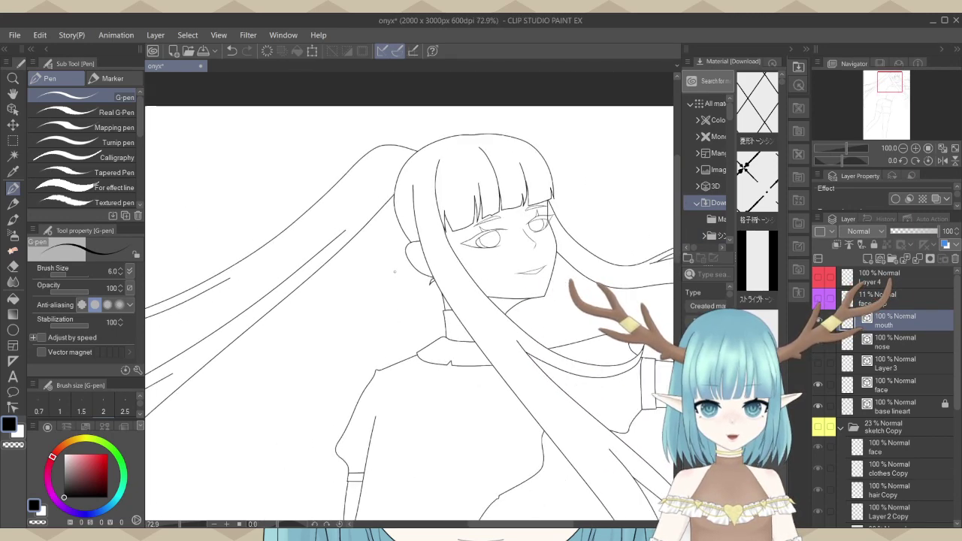
pyautogui.scroll(-1, 421, 214)
pyautogui.scroll(-1, 398, 331)
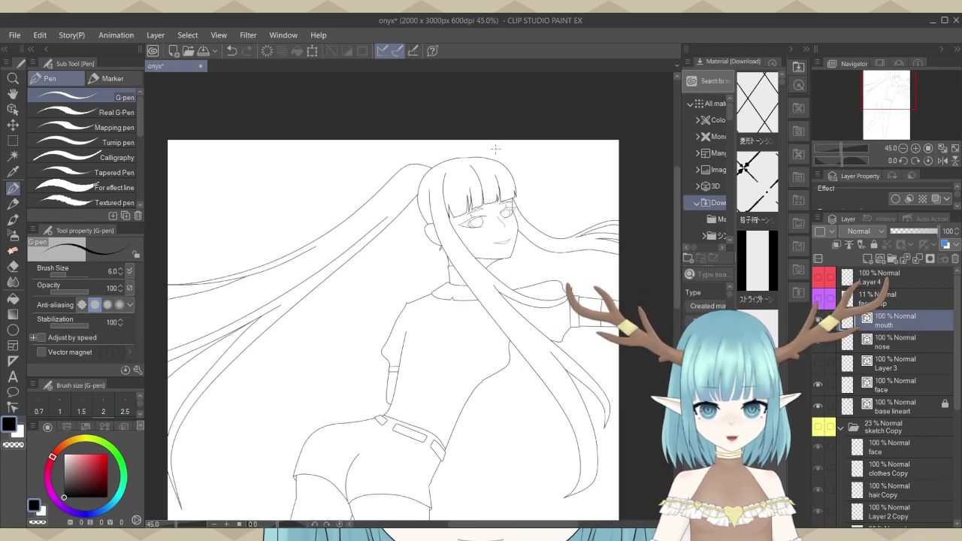
pyautogui.scroll(2, 398, 331)
pyautogui.scroll(1, 541, 188)
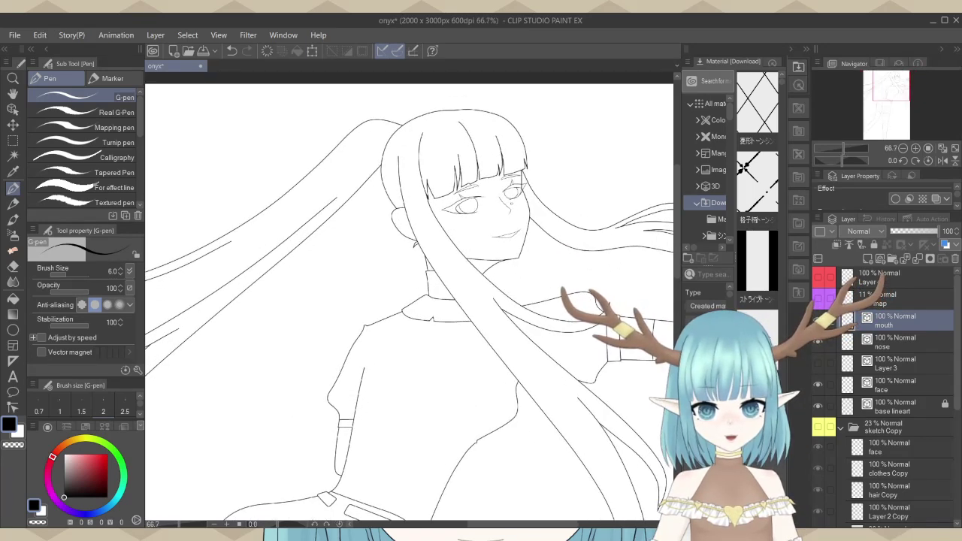
pyautogui.scroll(2, 511, 195)
pyautogui.scroll(2, 496, 178)
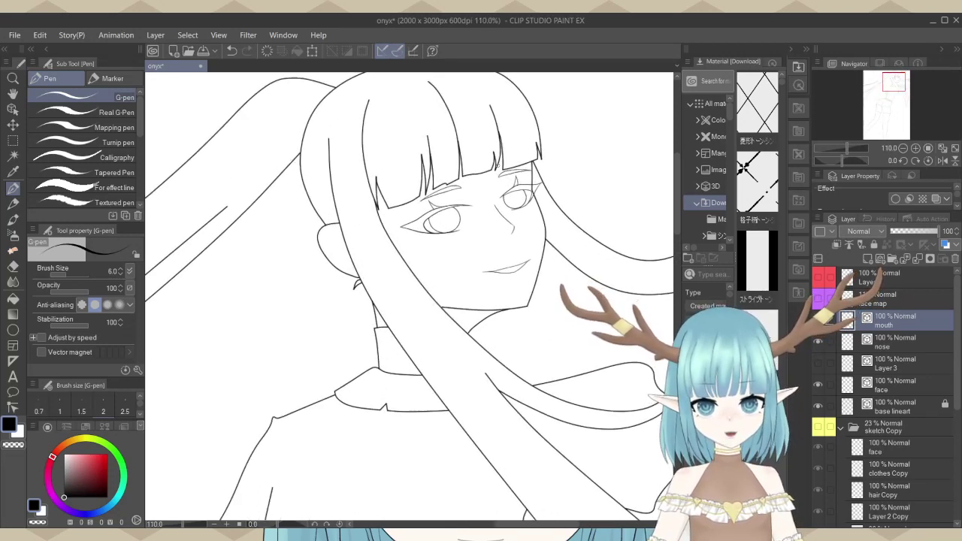
pyautogui.scroll(-1, 450, 225)
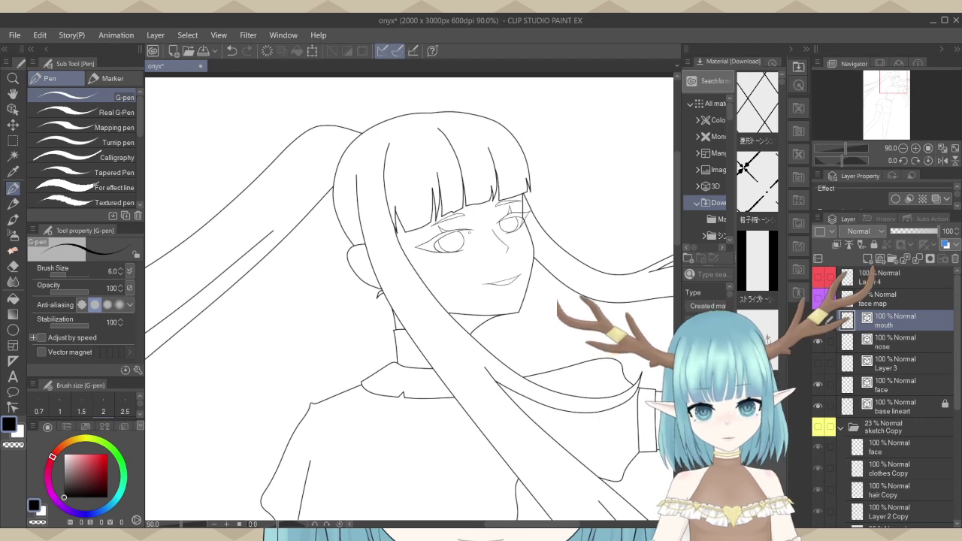
pyautogui.scroll(1, 491, 300)
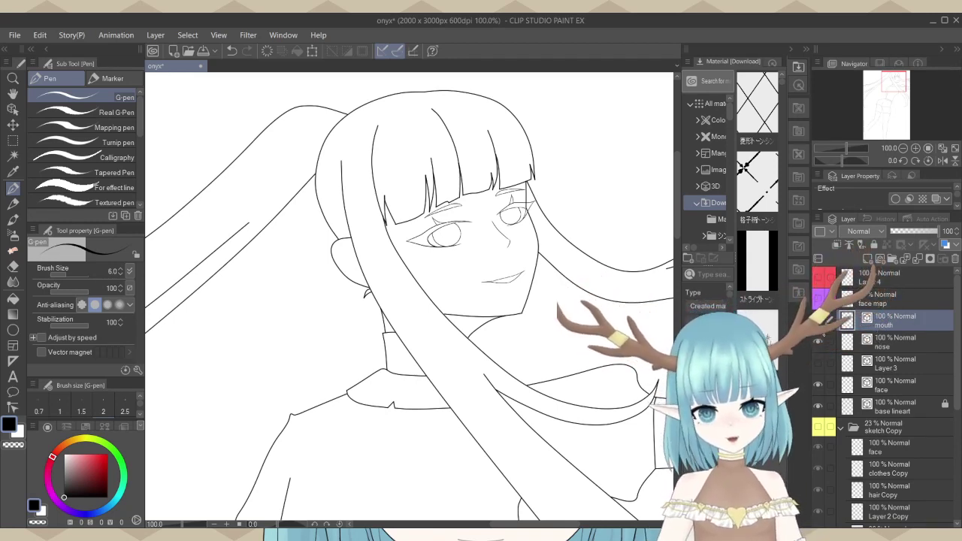
# Add a new vector layer directly above the mouth layer and show the face map with the mouth hidden.
pyautogui.click(891, 260)
pyautogui.click(880, 259)
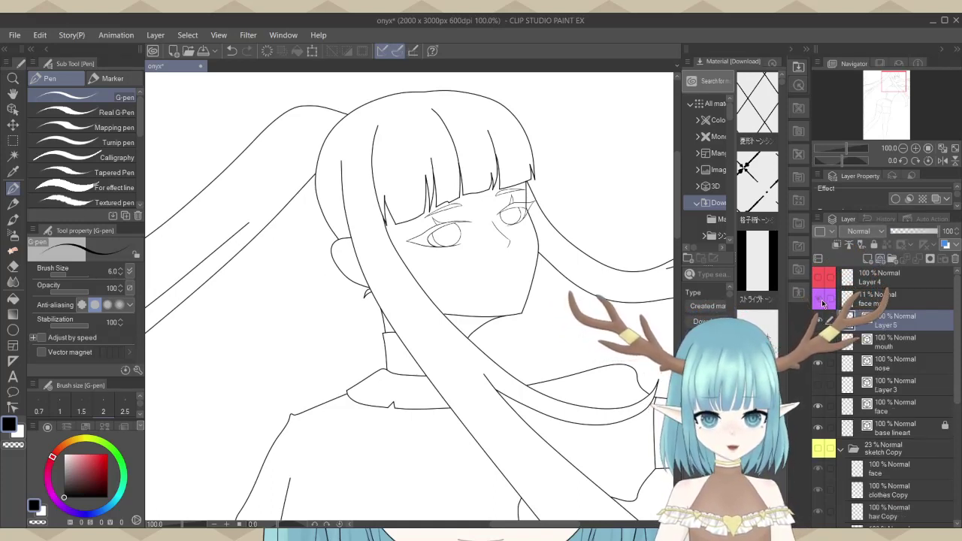
pyautogui.scroll(1, 390, 290)
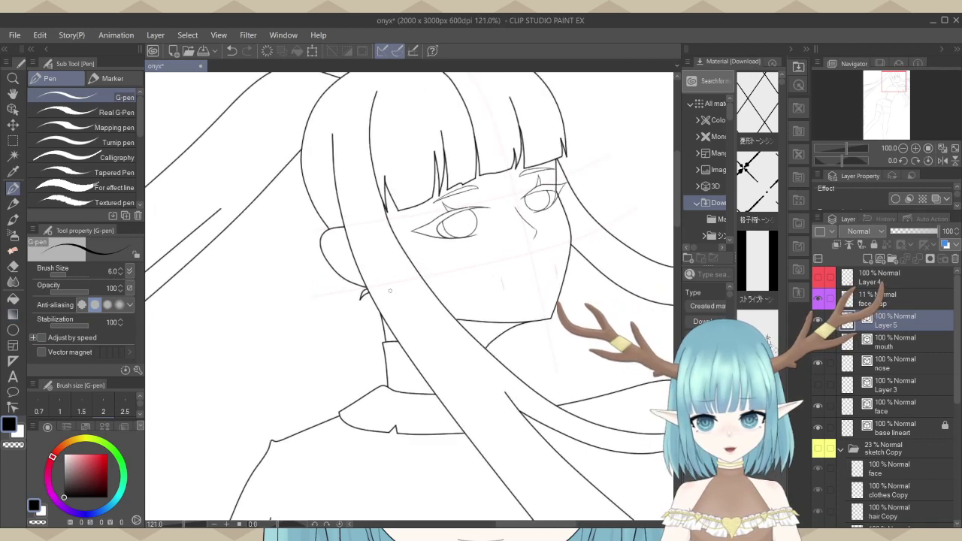
pyautogui.scroll(1, 390, 290)
pyautogui.scroll(2, 546, 297)
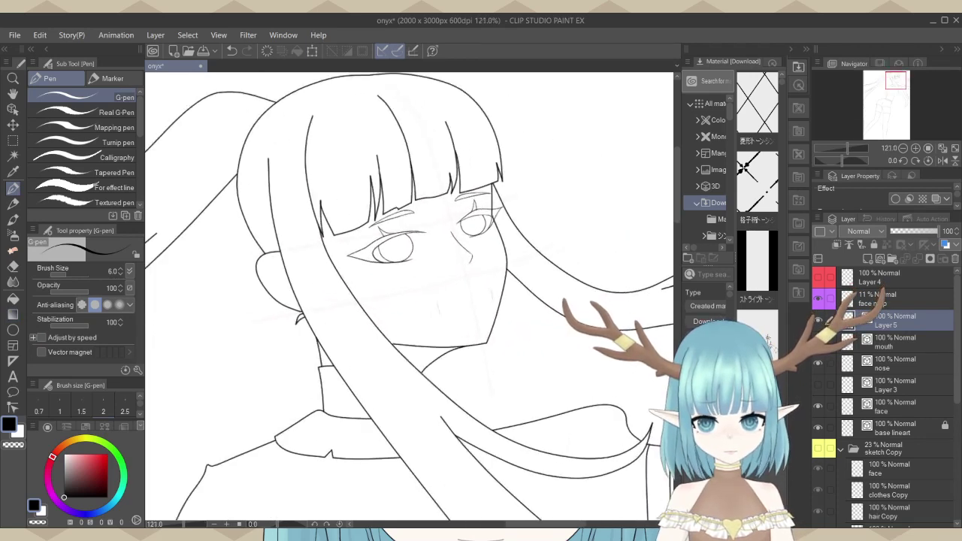
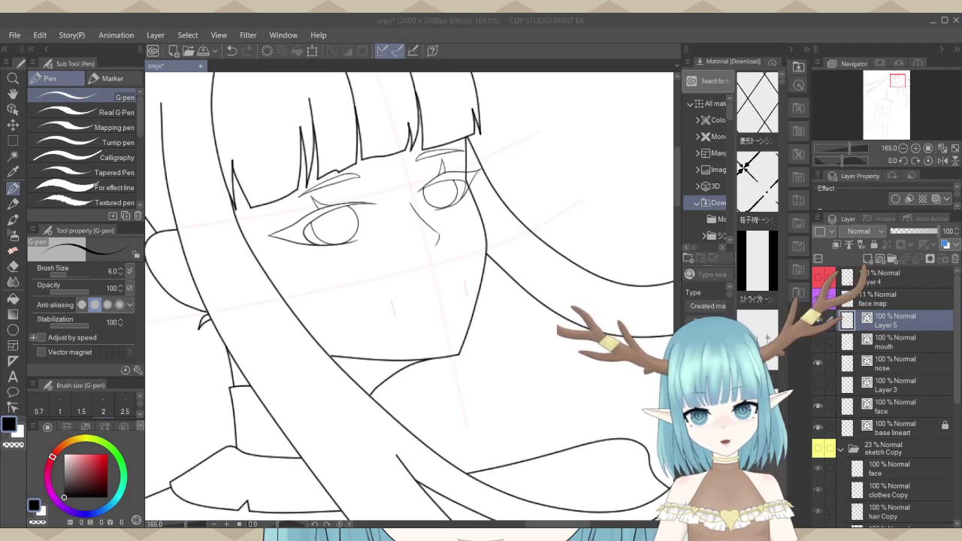
# Make the mouth layer visible again and rename the new vector layer as "teeth".
pyautogui.click(818, 348)
pyautogui.click(818, 348)
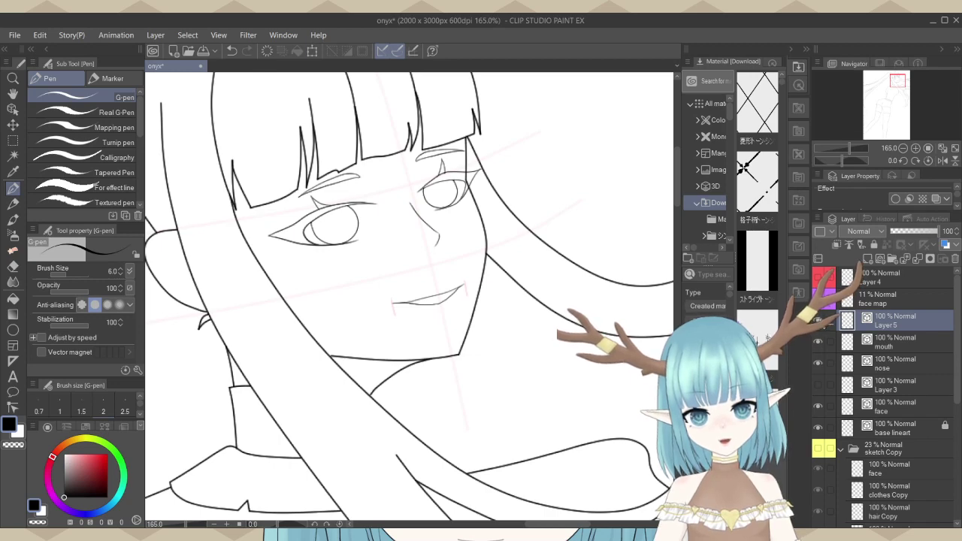
pyautogui.rightClick(884, 330)
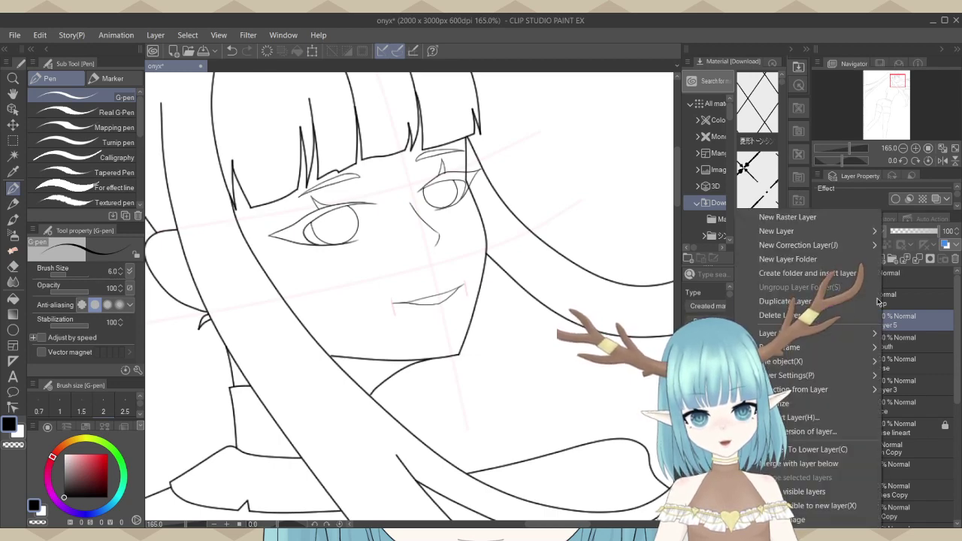
pyautogui.click(915, 322)
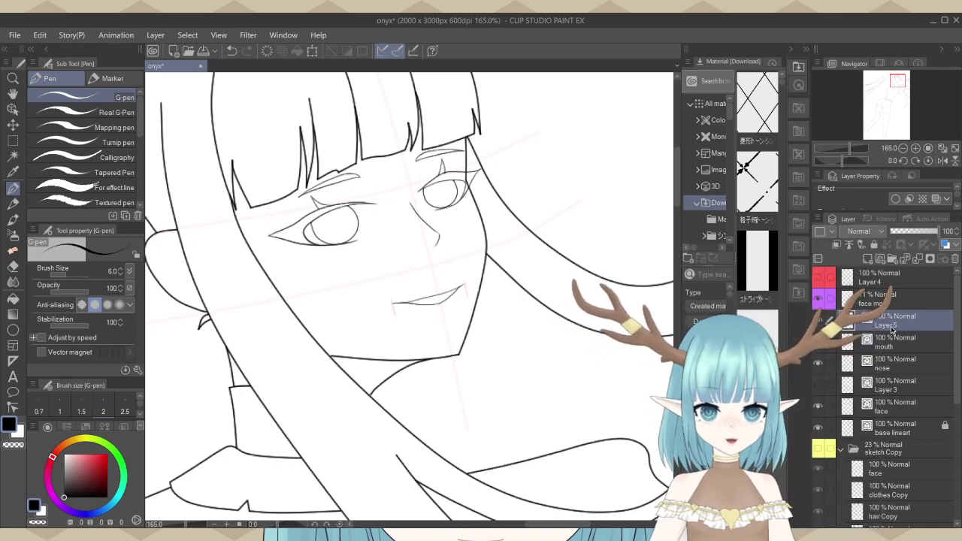
pyautogui.doubleClick(892, 324)
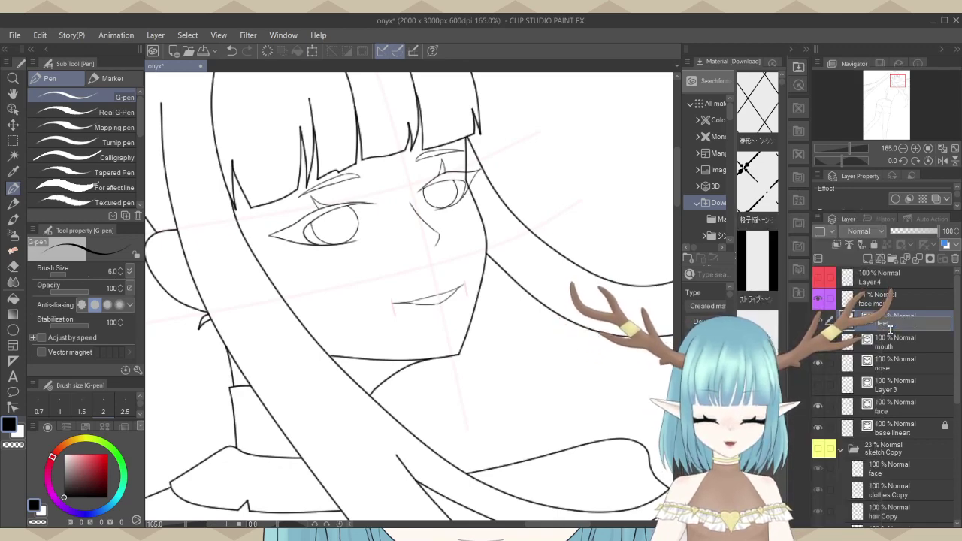
pyautogui.write('teeth')
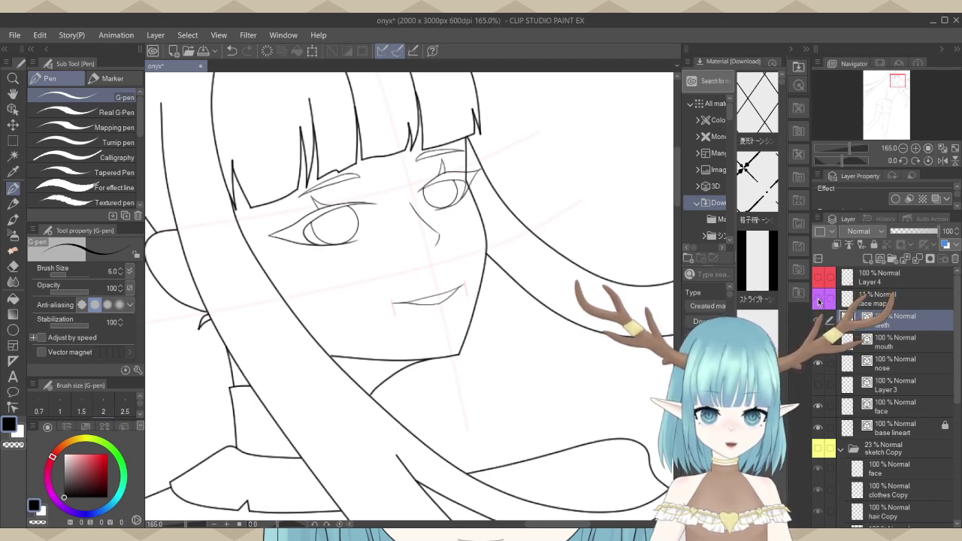
# Hide the face map and set the G-pen brush size to 3.8 for detailing the mouth interior.
pyautogui.scroll(8, 425, 256)
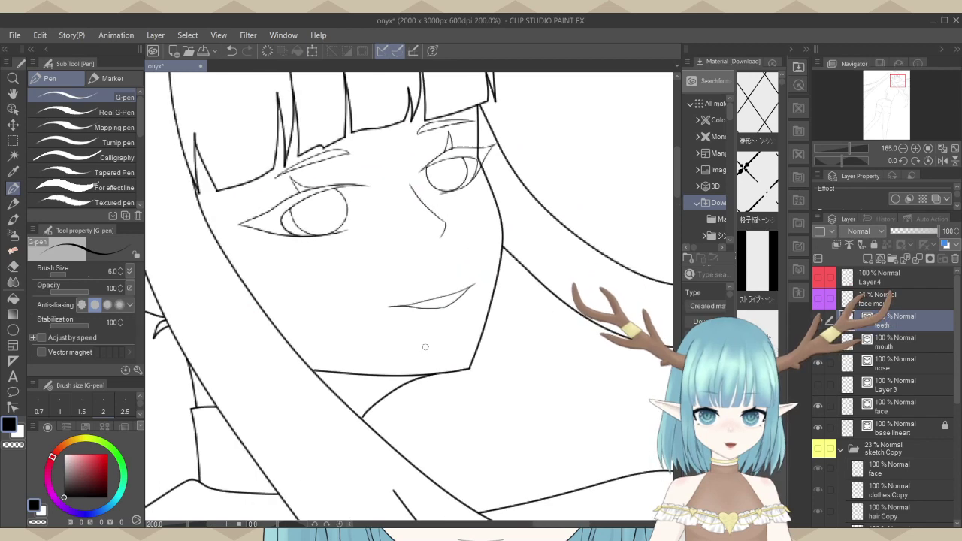
pyautogui.scroll(5, 421, 310)
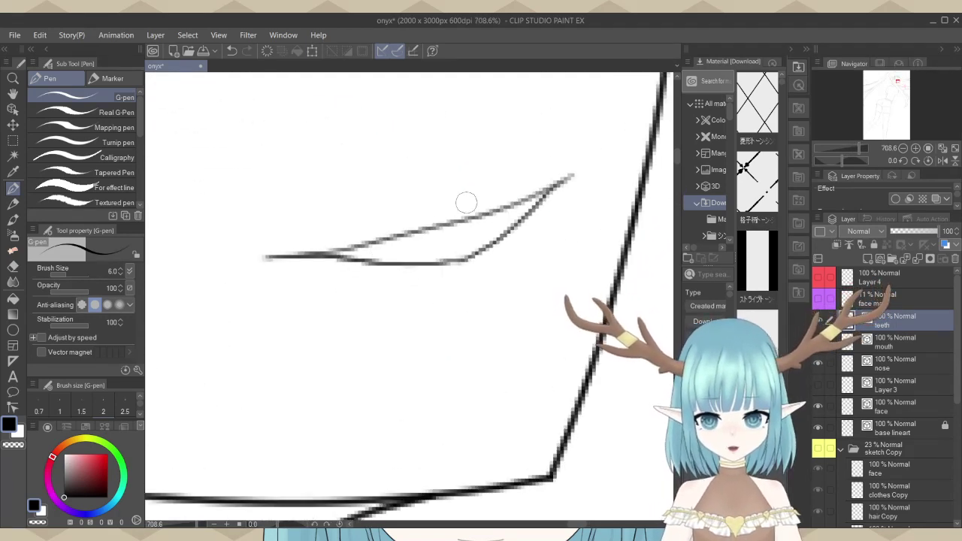
pyautogui.click(65, 273)
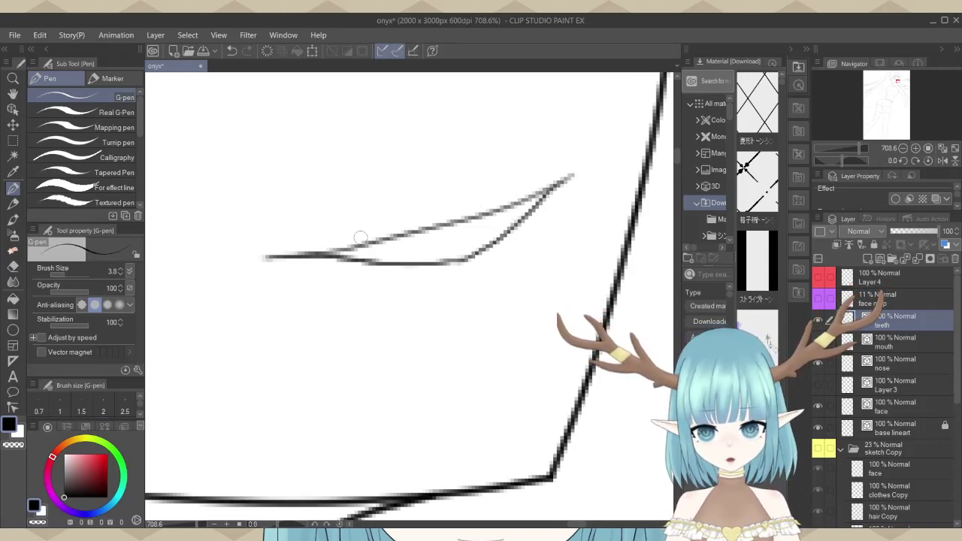
# Ink the teeth line as a thin, gentle curve inside the mouth from corner to corner, redoing the first attempt.
pyautogui.moveTo(325, 254)
pyautogui.mouseDown()
pyautogui.moveTo(553, 190)
pyautogui.moveTo(502, 223)
pyautogui.moveTo(445, 239)
pyautogui.moveTo(296, 258)
pyautogui.mouseUp()
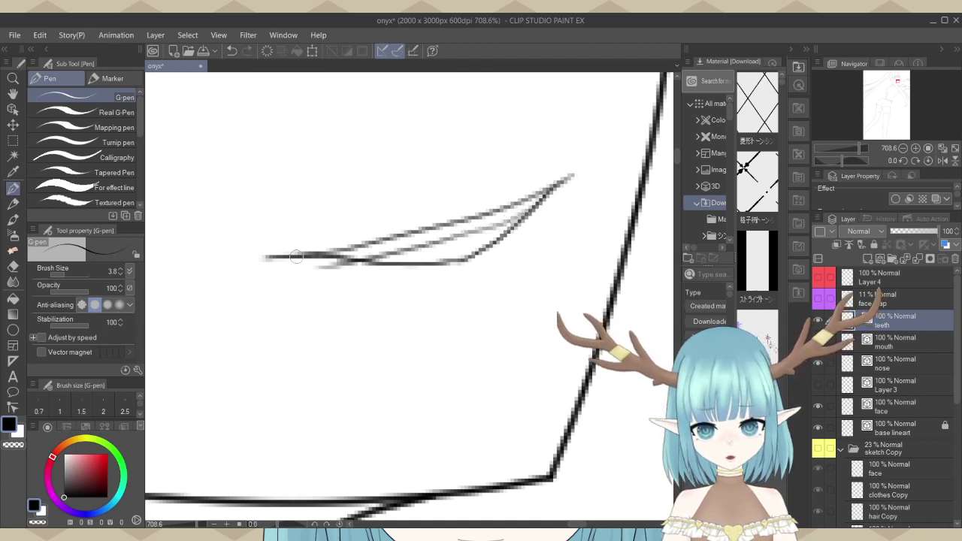
pyautogui.scroll(-5, 473, 268)
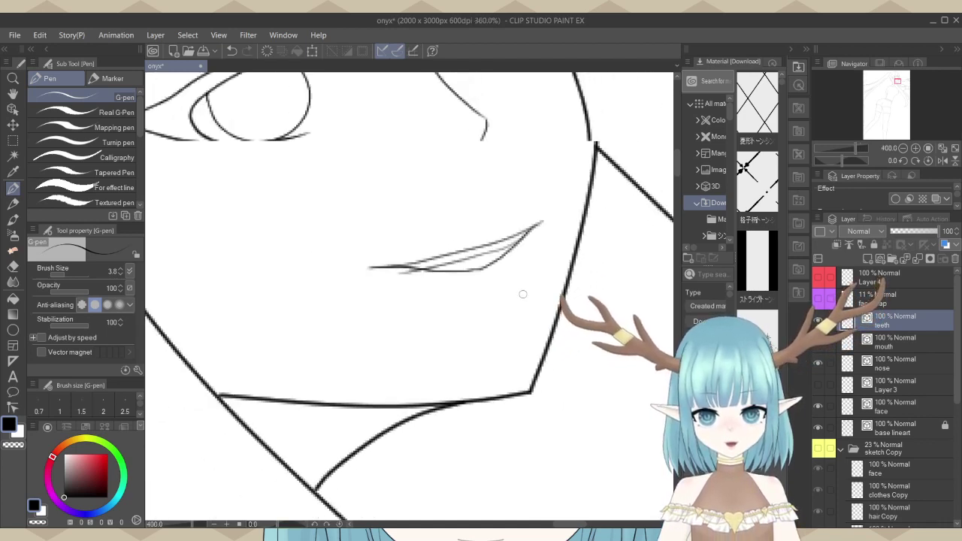
pyautogui.scroll(-4, 518, 294)
pyautogui.scroll(1, 511, 292)
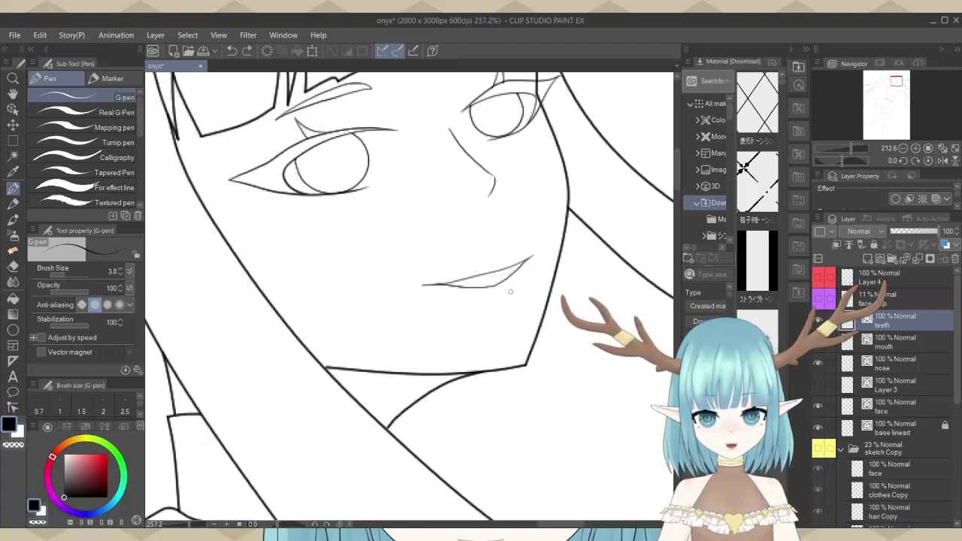
pyautogui.scroll(2, 510, 292)
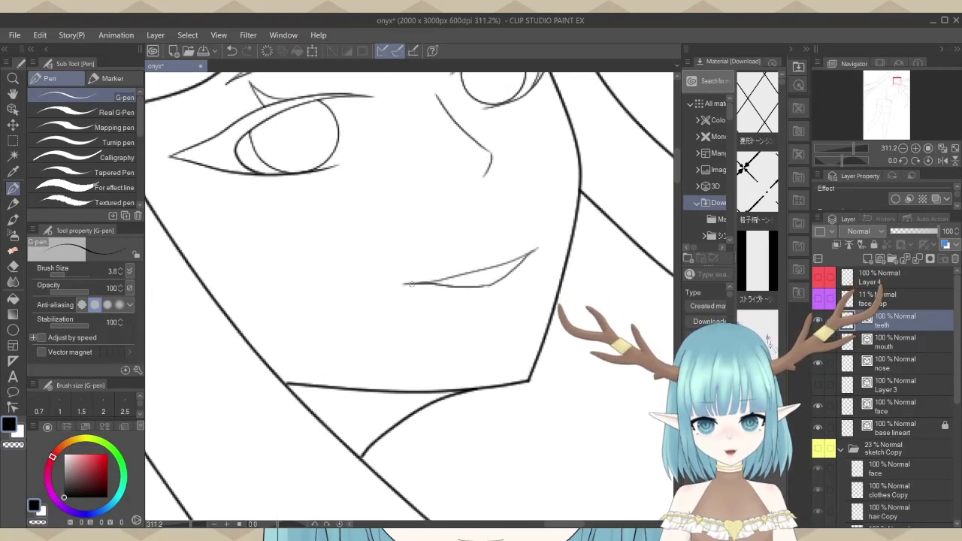
pyautogui.moveTo(410, 283)
pyautogui.mouseDown()
pyautogui.moveTo(494, 272)
pyautogui.moveTo(532, 253)
pyautogui.mouseUp()
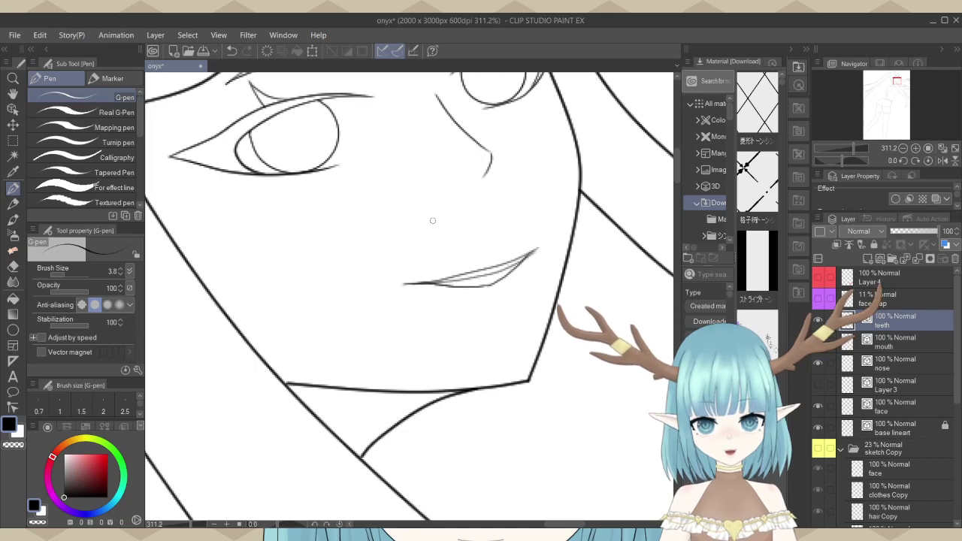
pyautogui.scroll(-3, 432, 220)
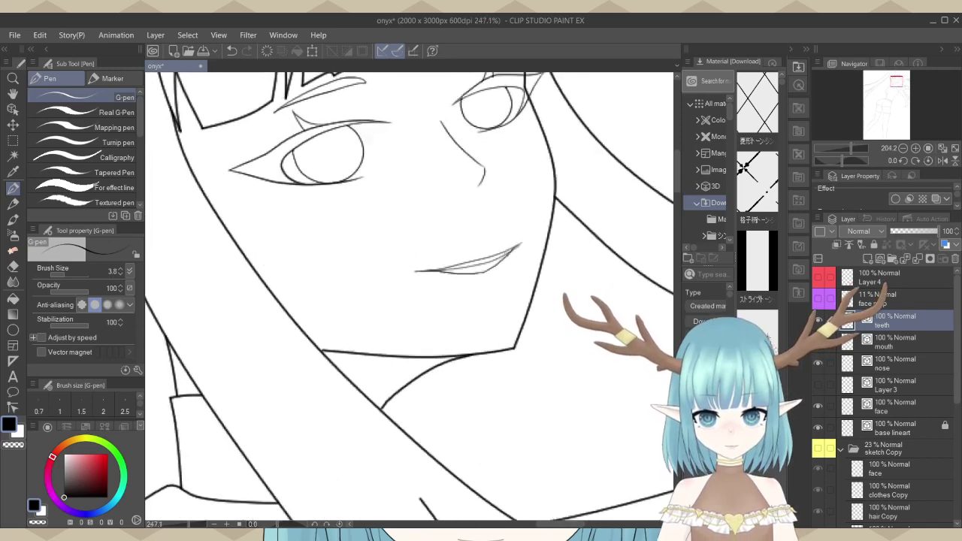
pyautogui.scroll(3, 507, 260)
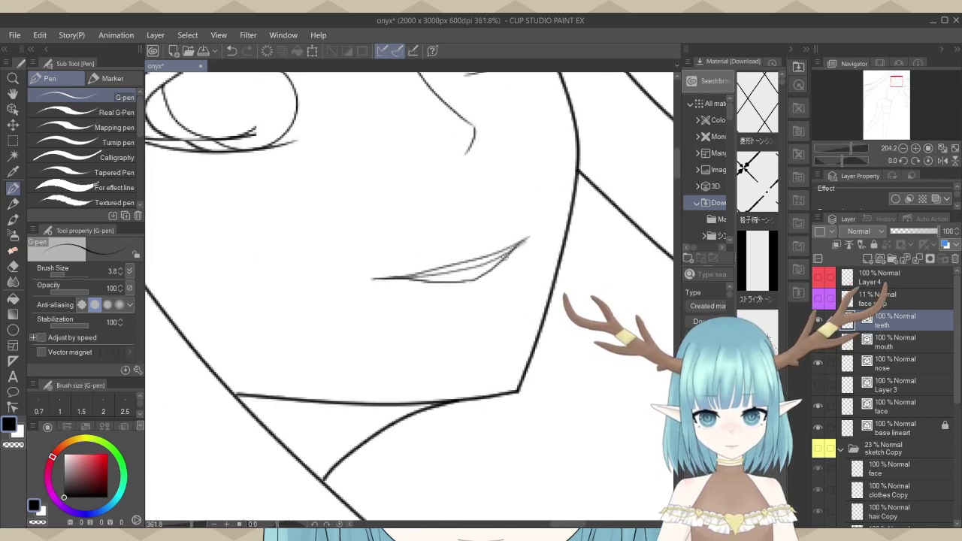
# Erase the middle of the teeth line with the Hard eraser, keeping short line ends near both mouth corners.
pyautogui.click(12, 269)
pyautogui.scroll(3, 548, 286)
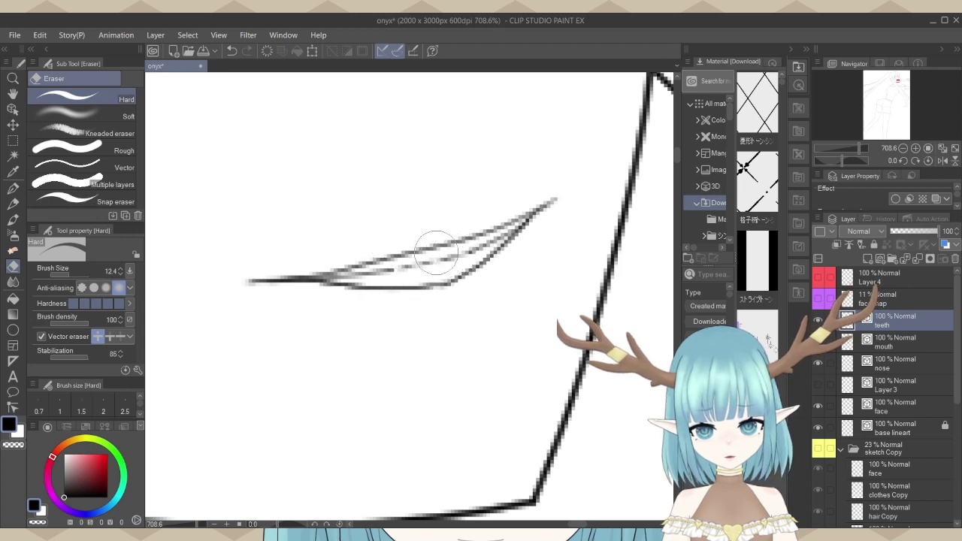
pyautogui.scroll(-3, 436, 254)
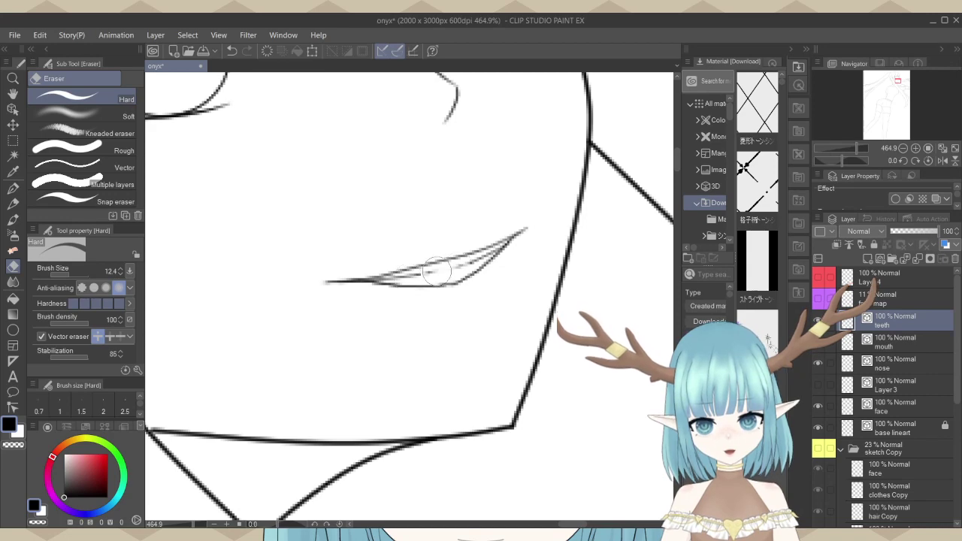
pyautogui.moveTo(438, 273)
pyautogui.mouseDown()
pyautogui.moveTo(401, 268)
pyautogui.moveTo(435, 272)
pyautogui.moveTo(412, 276)
pyautogui.mouseUp()
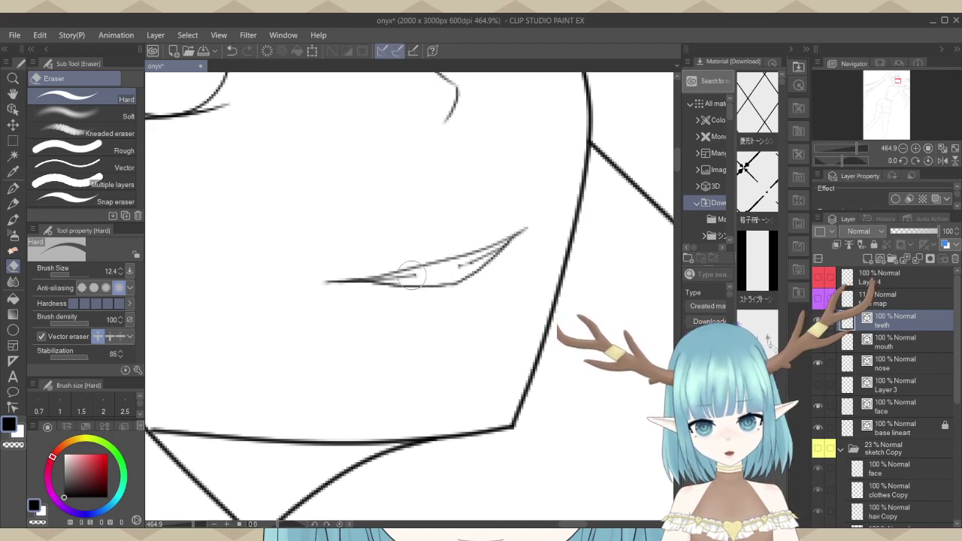
# Restore the erased middle of the teeth line and rasterize the teeth layer.
pyautogui.scroll(-4, 436, 244)
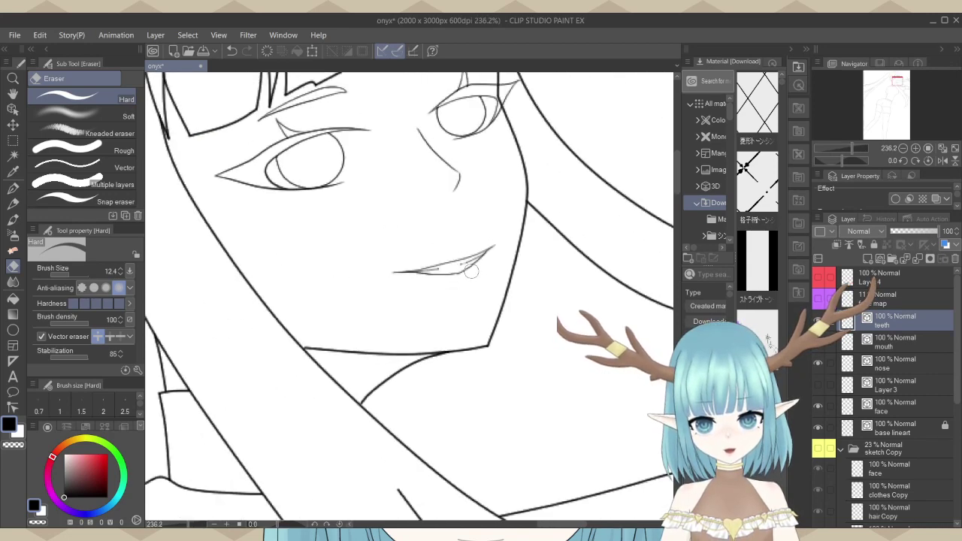
pyautogui.scroll(1, 469, 270)
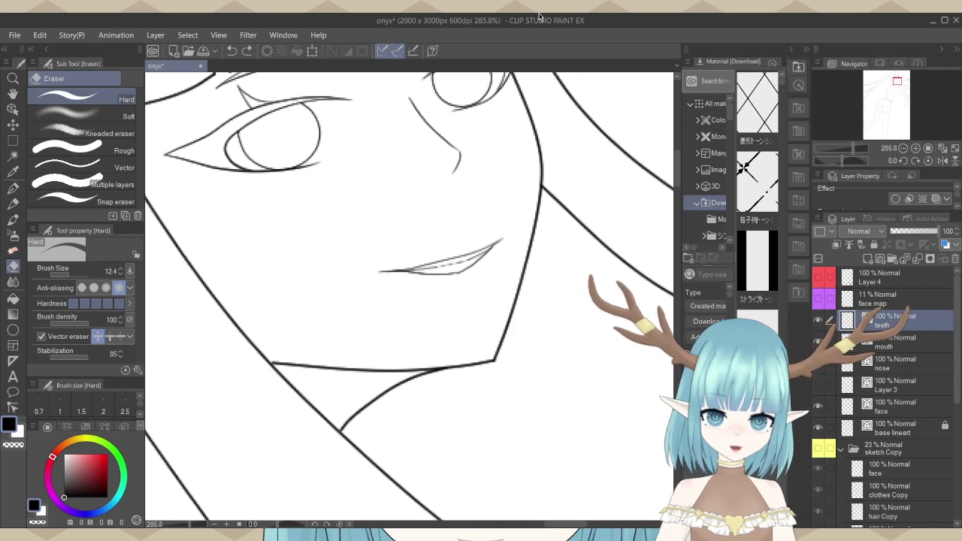
pyautogui.rightClick(894, 322)
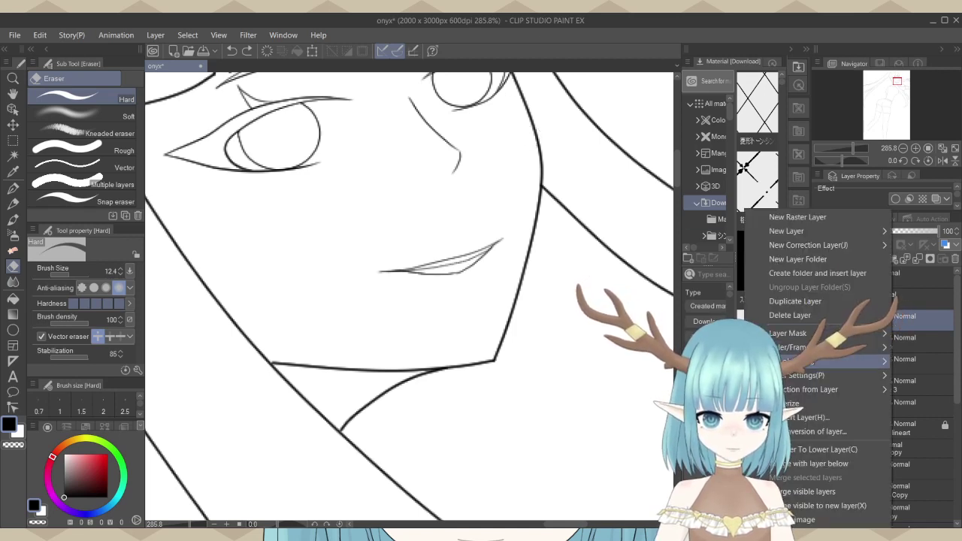
pyautogui.moveTo(827, 362)
pyautogui.click(662, 397)
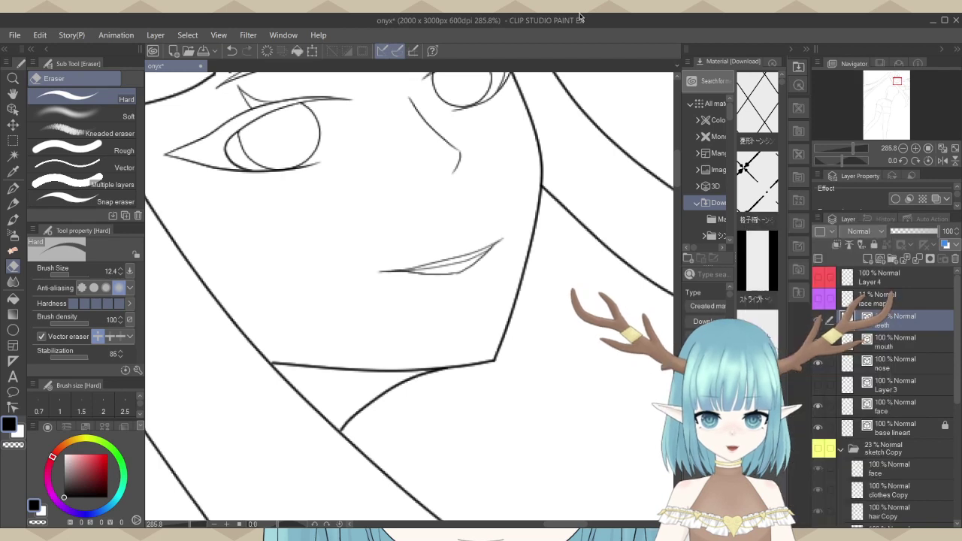
# Lightly erase along the teeth line with the Hard eraser so its middle fades inside the mouth.
pyautogui.scroll(2, 465, 324)
pyautogui.scroll(1, 465, 326)
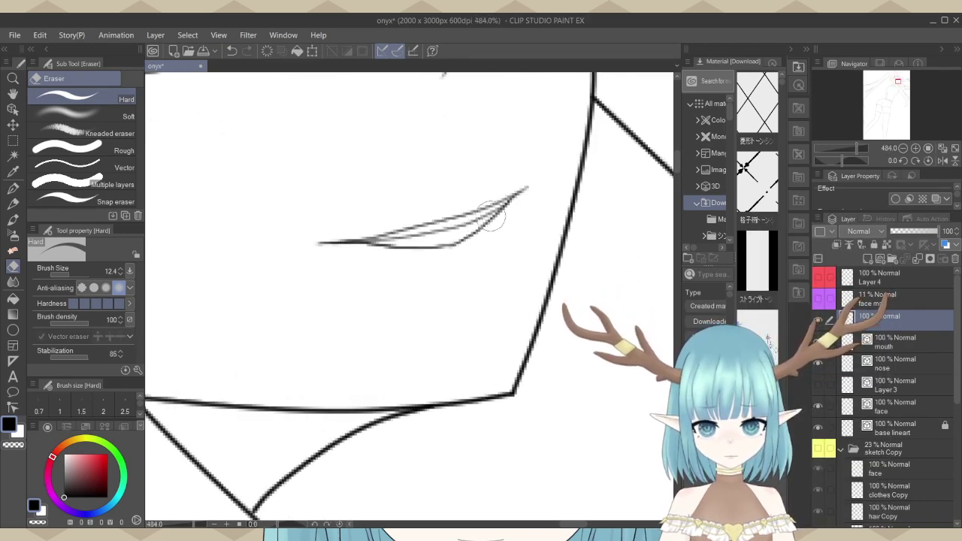
pyautogui.moveTo(492, 214)
pyautogui.mouseDown()
pyautogui.moveTo(423, 234)
pyautogui.moveTo(343, 240)
pyautogui.mouseUp()
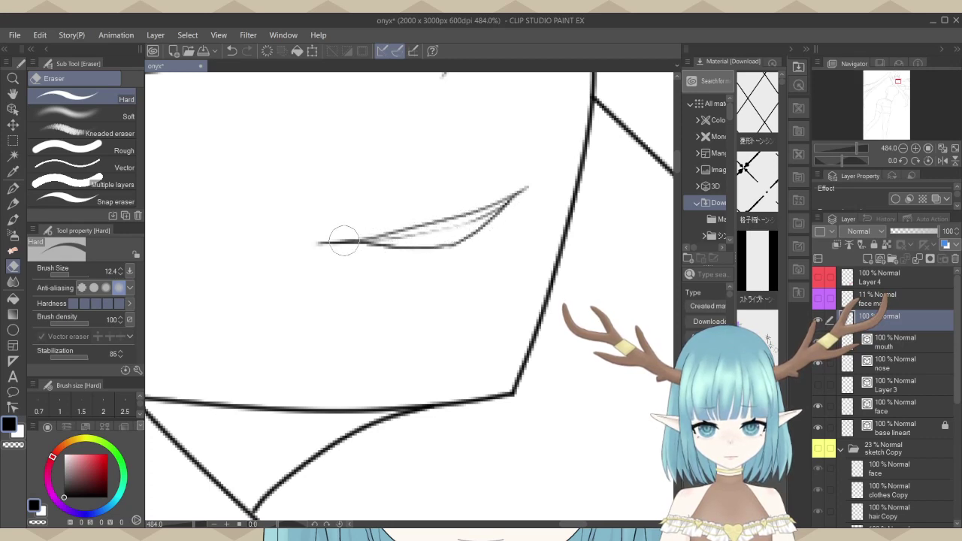
pyautogui.scroll(4, 481, 245)
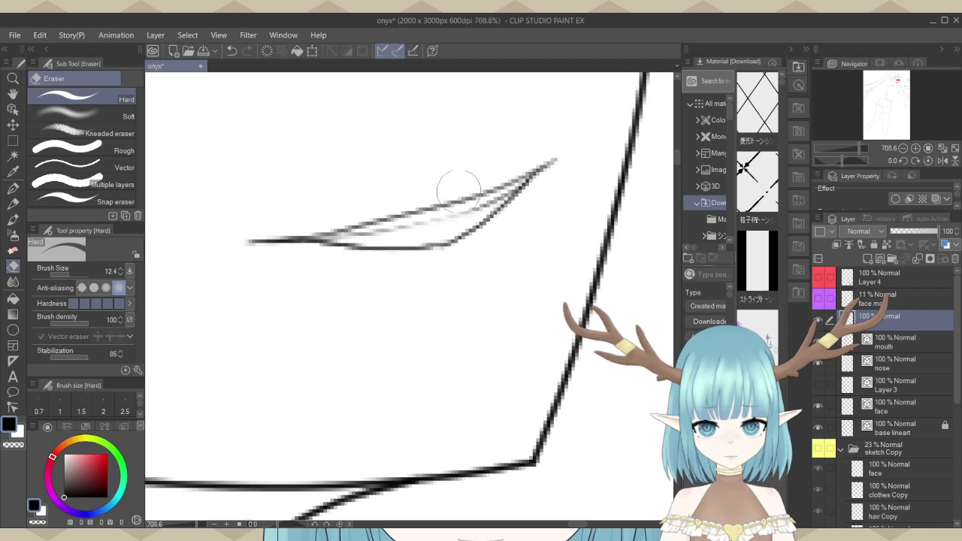
pyautogui.moveTo(459, 190)
pyautogui.mouseDown()
pyautogui.moveTo(465, 216)
pyautogui.moveTo(522, 175)
pyautogui.mouseUp()
pyautogui.scroll(-1, 530, 215)
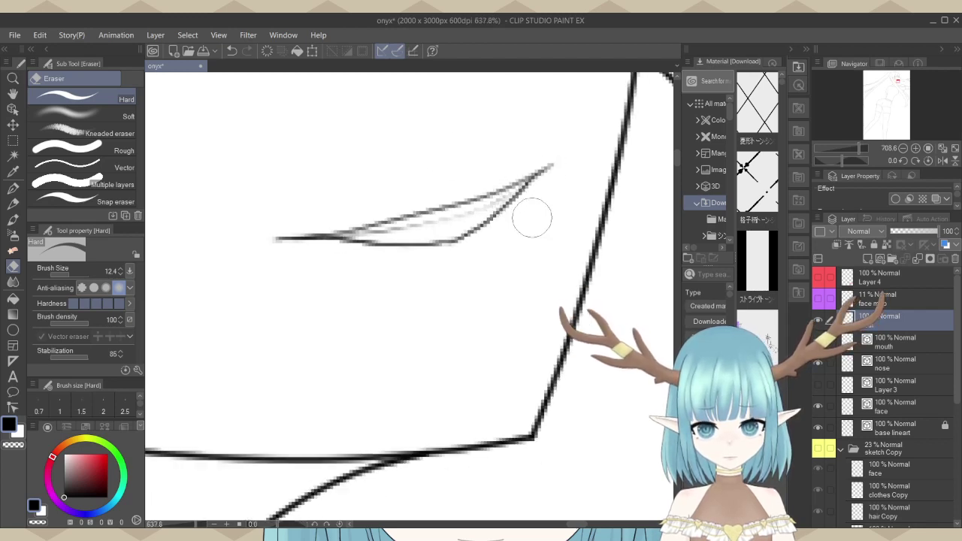
pyautogui.scroll(-6, 532, 218)
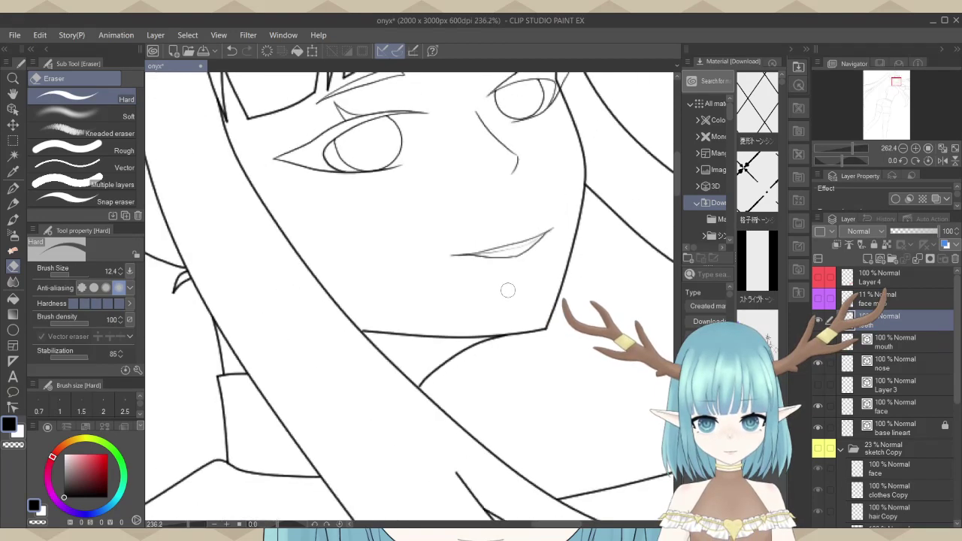
pyautogui.scroll(-5, 507, 290)
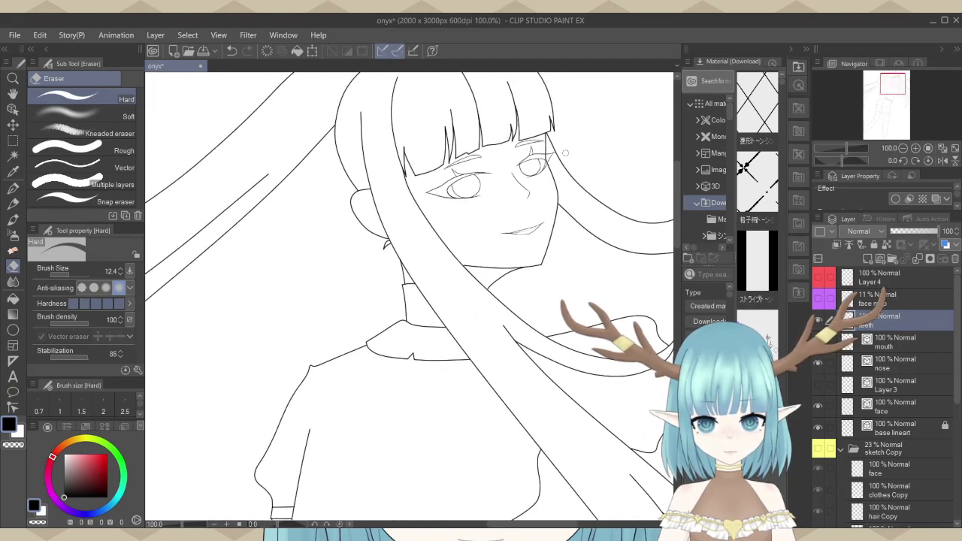
# Transform the teeth line, rotating it slightly and shifting it toward the mouth's raised corner to fit between the lips.
pyautogui.scroll(5, 565, 153)
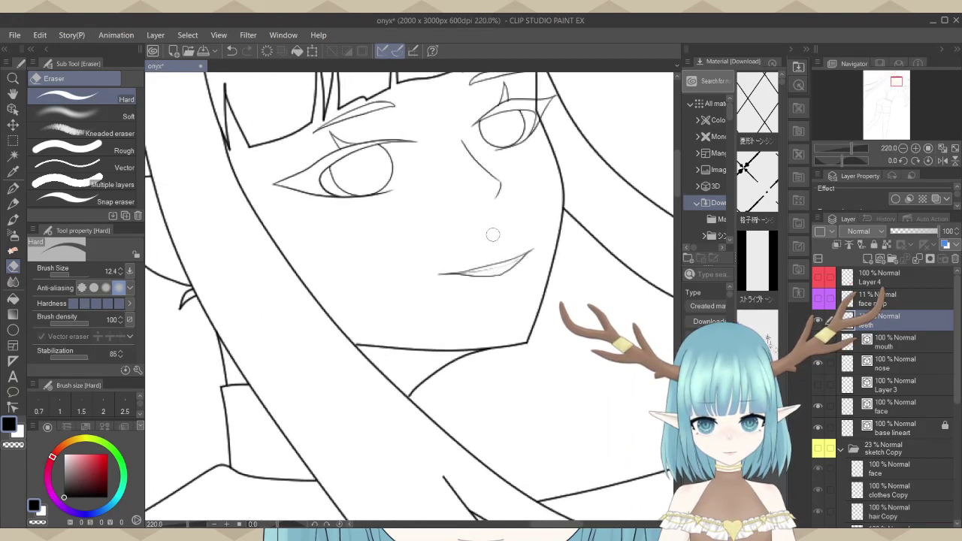
pyautogui.hotkey('ctrl', 't')
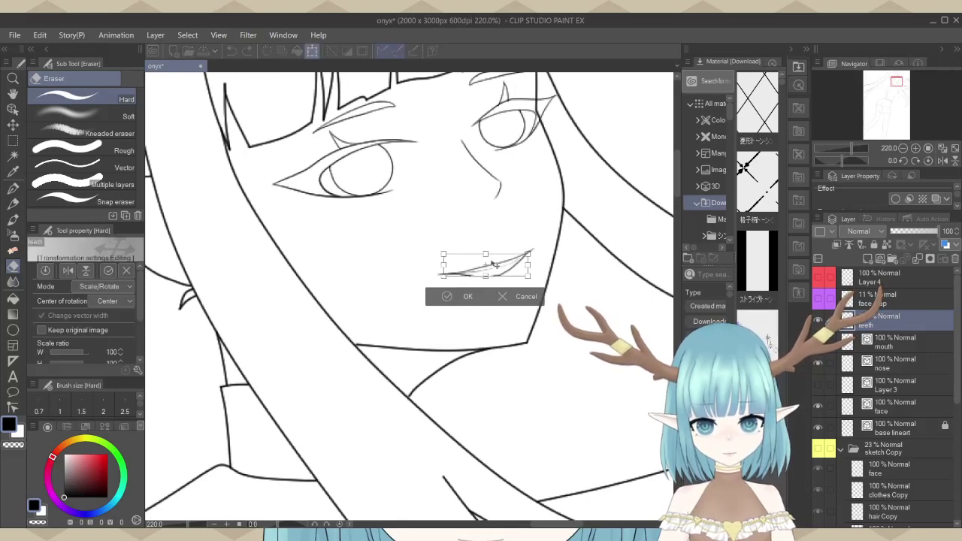
pyautogui.moveTo(508, 272)
pyautogui.mouseDown()
pyautogui.moveTo(537, 252)
pyautogui.moveTo(523, 271)
pyautogui.mouseUp()
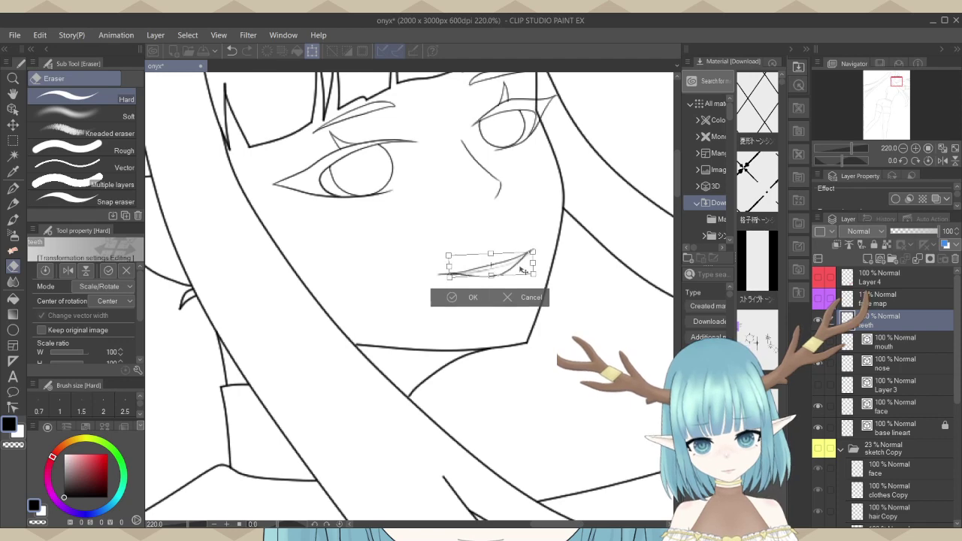
pyautogui.scroll(3, 523, 270)
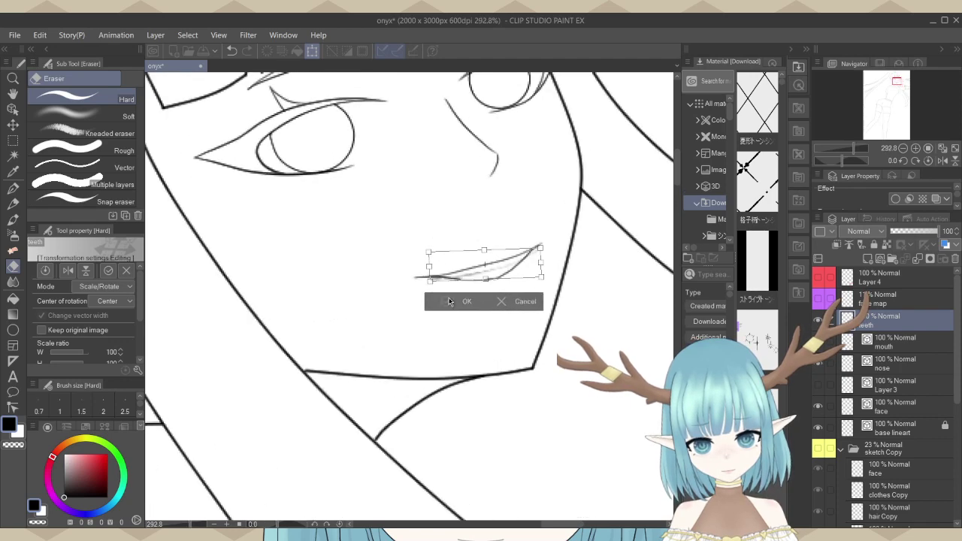
# Apply the transformation of the teeth line and erase that line inside the mouth with the Hard eraser.
pyautogui.click(445, 299)
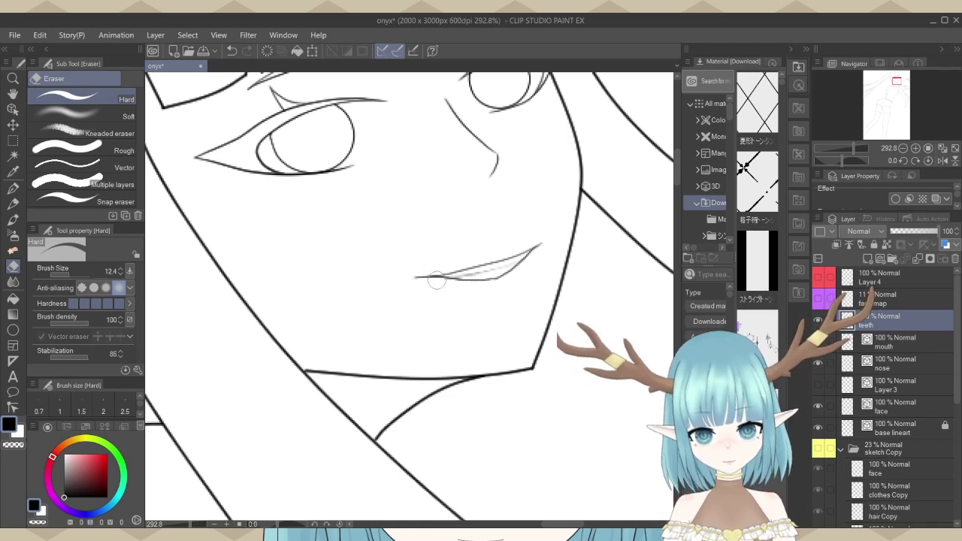
pyautogui.scroll(5, 436, 279)
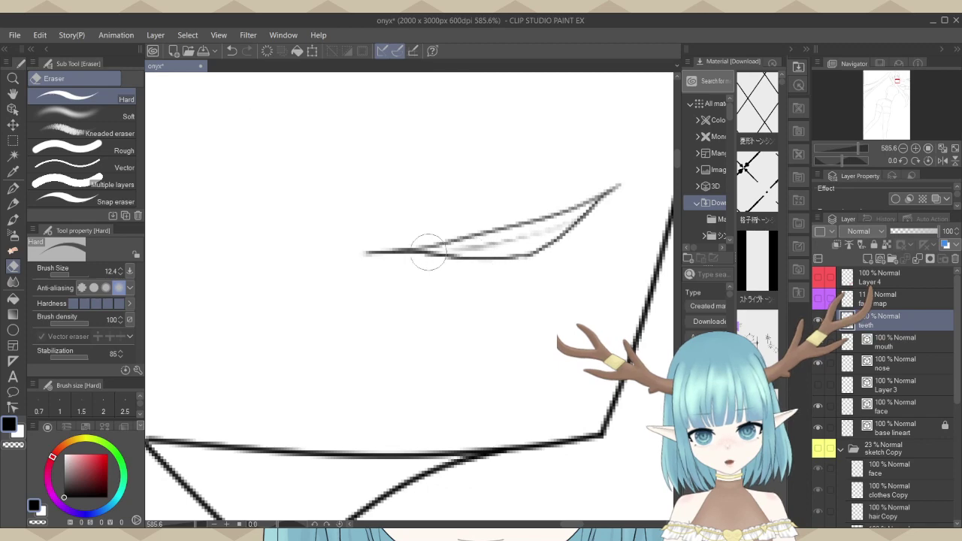
pyautogui.scroll(-1, 488, 296)
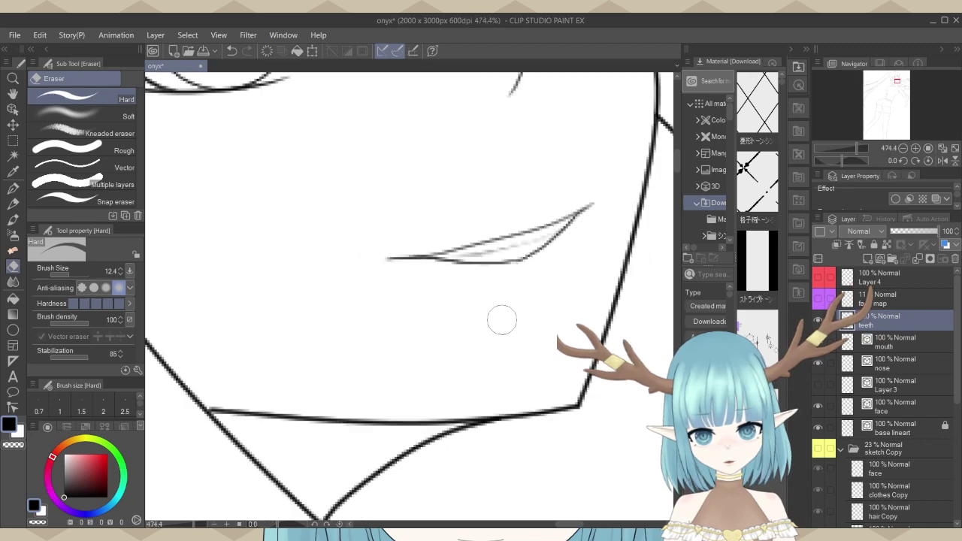
pyautogui.scroll(-4, 502, 320)
pyautogui.scroll(3, 511, 207)
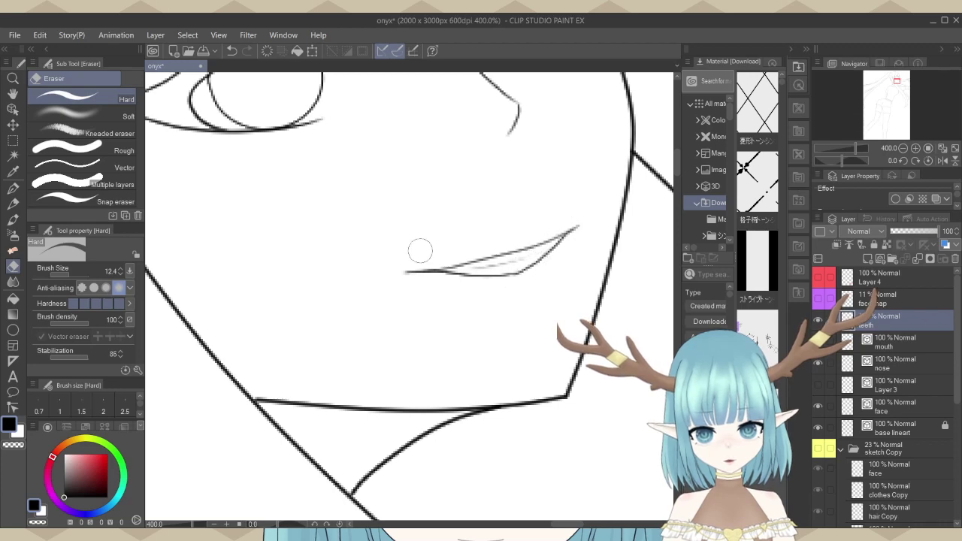
pyautogui.scroll(-3, 419, 249)
pyautogui.scroll(3, 594, 281)
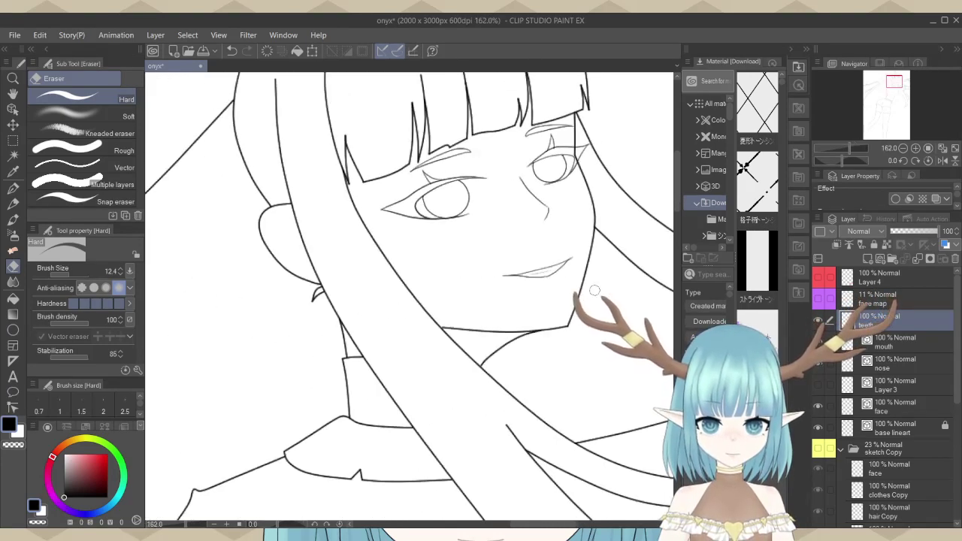
pyautogui.scroll(5, 567, 269)
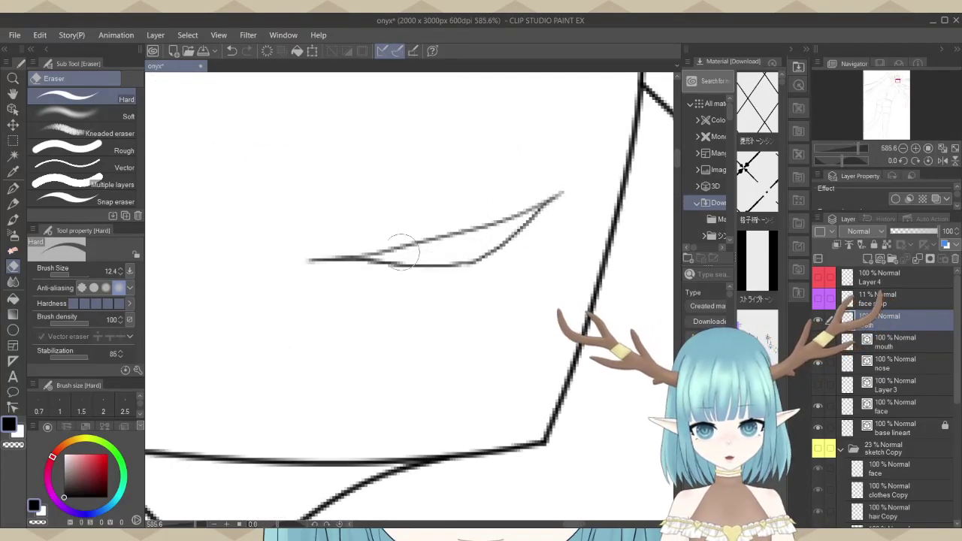
# Redraw the teeth line inside the open mouth on the teeth layer using the G-pen.
pyautogui.click(13, 188)
pyautogui.scroll(1, 435, 196)
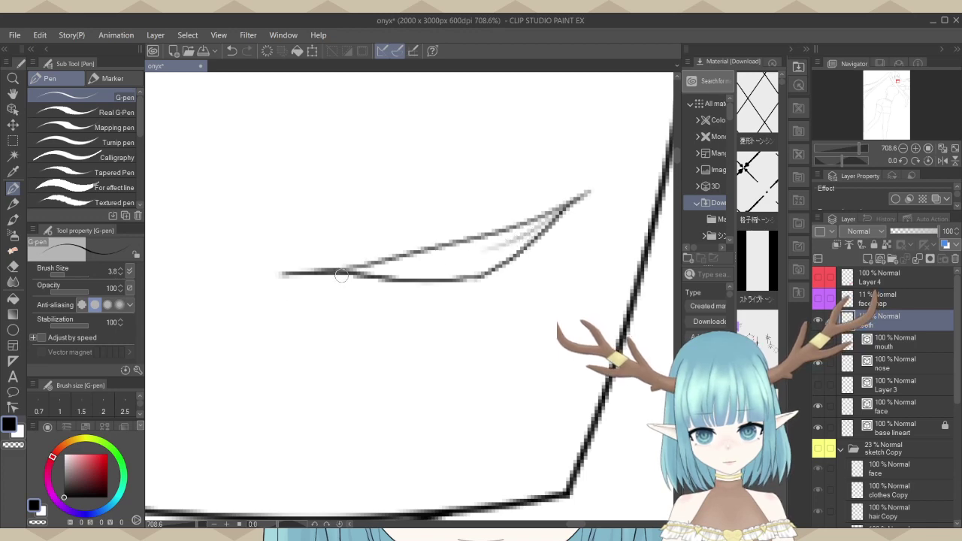
pyautogui.scroll(-6, 455, 266)
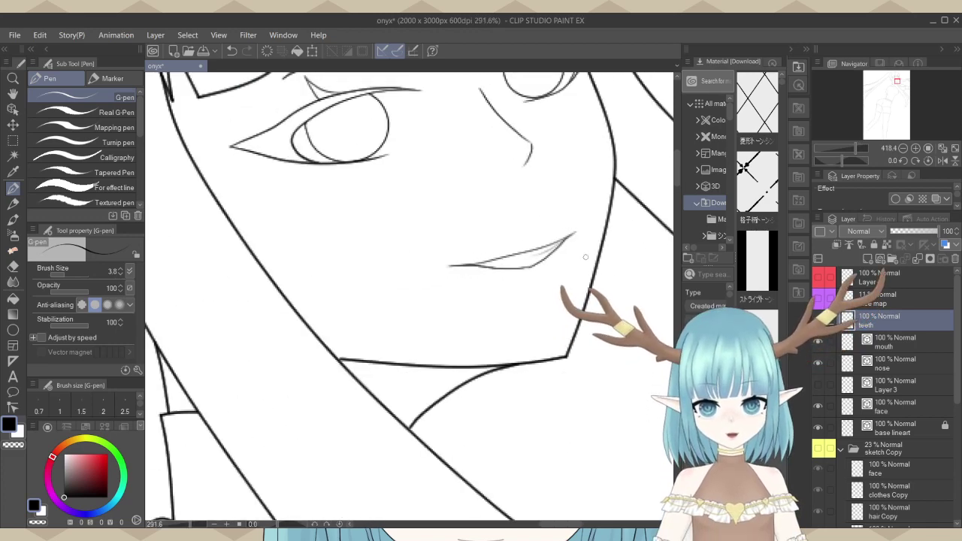
pyautogui.scroll(-3, 493, 305)
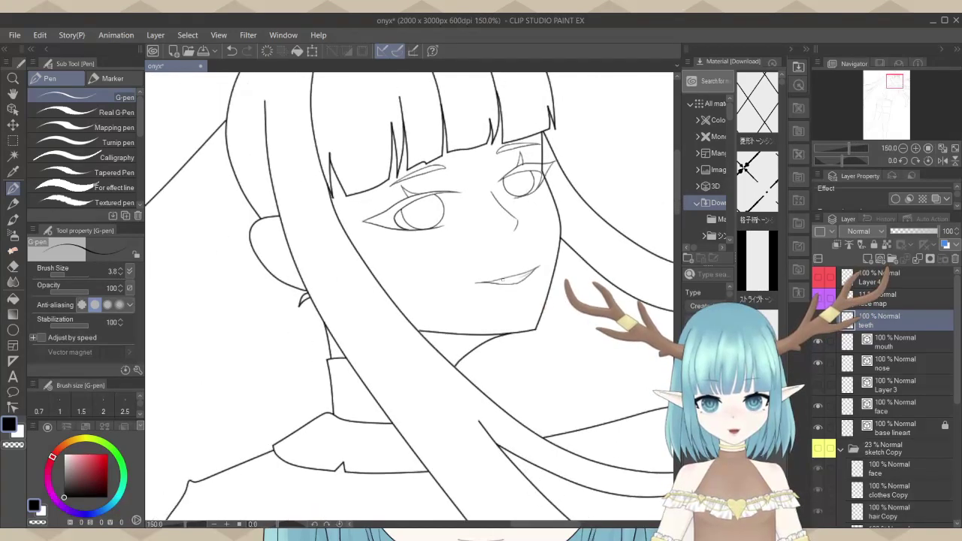
pyautogui.scroll(1, 502, 279)
pyautogui.scroll(2, 387, 351)
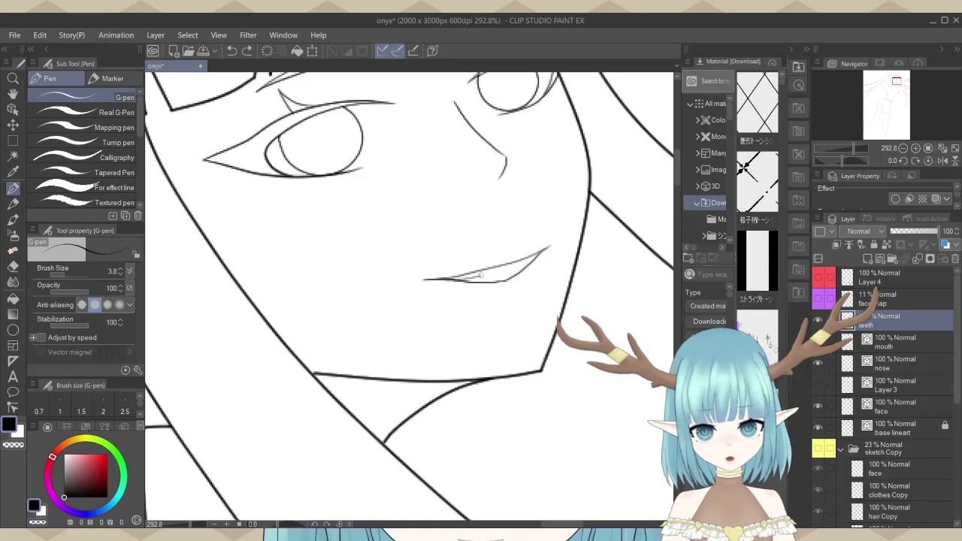
pyautogui.scroll(-5, 572, 258)
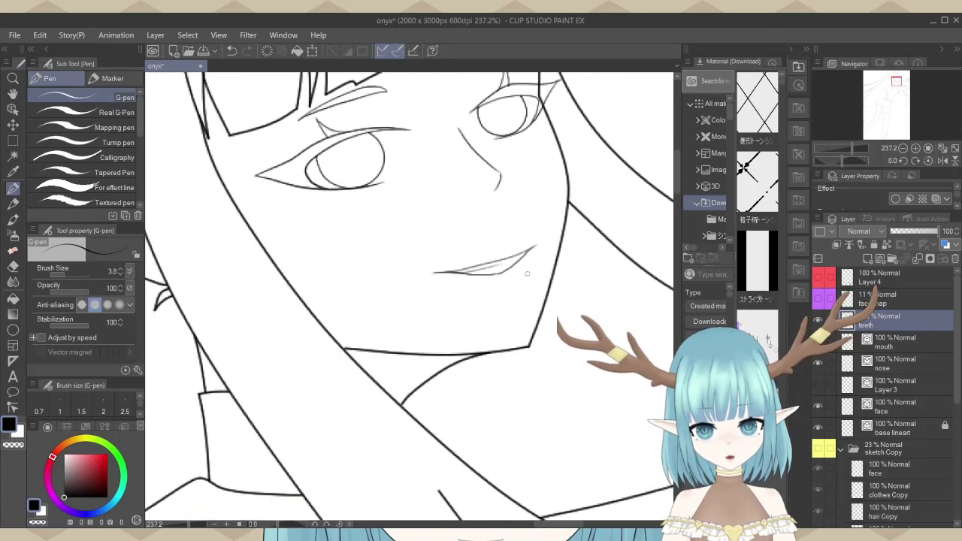
pyautogui.scroll(-1, 579, 301)
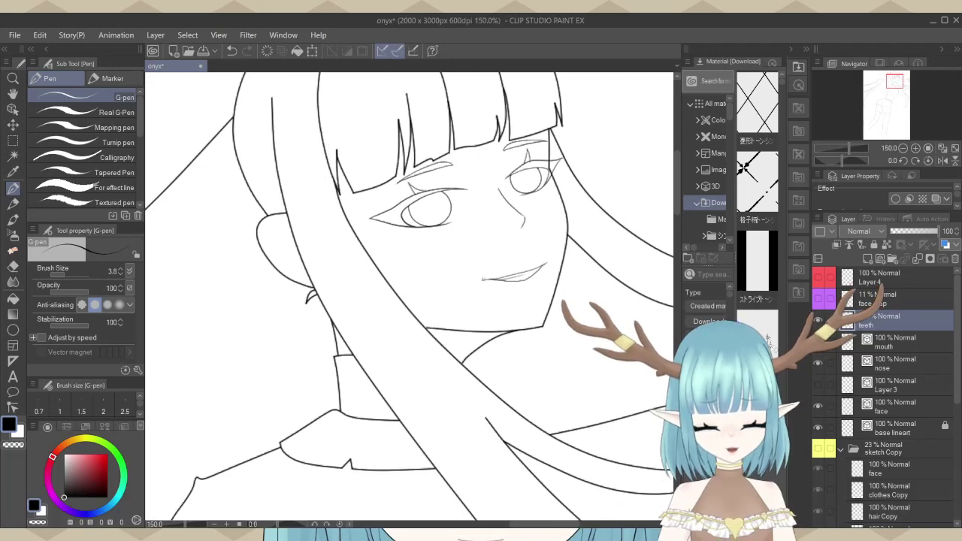
pyautogui.scroll(2, 523, 291)
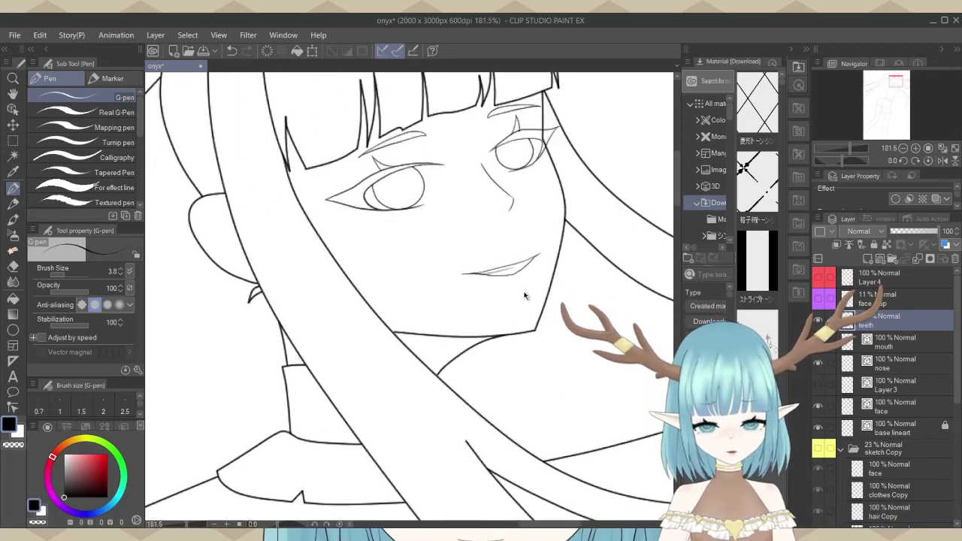
# Rotate the teeth line slightly clockwise inside the mouth and apply the transformation.
pyautogui.hotkey('ctrl', 't')
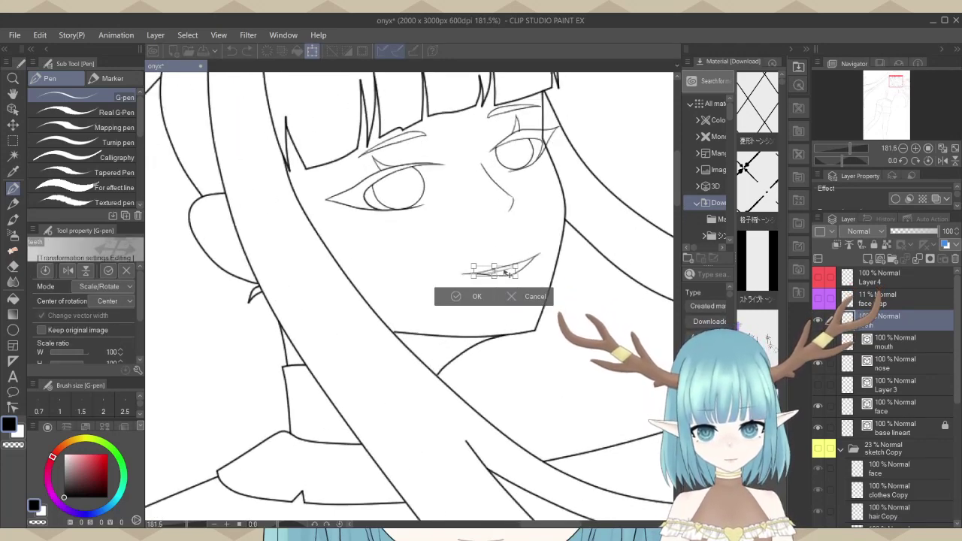
pyautogui.scroll(4, 510, 276)
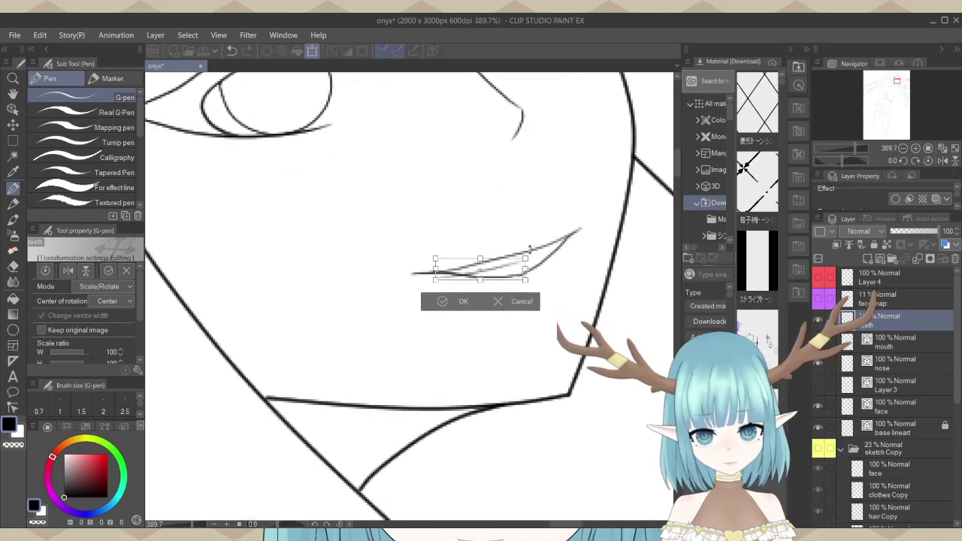
pyautogui.moveTo(536, 256); pyautogui.dragTo(538, 258)
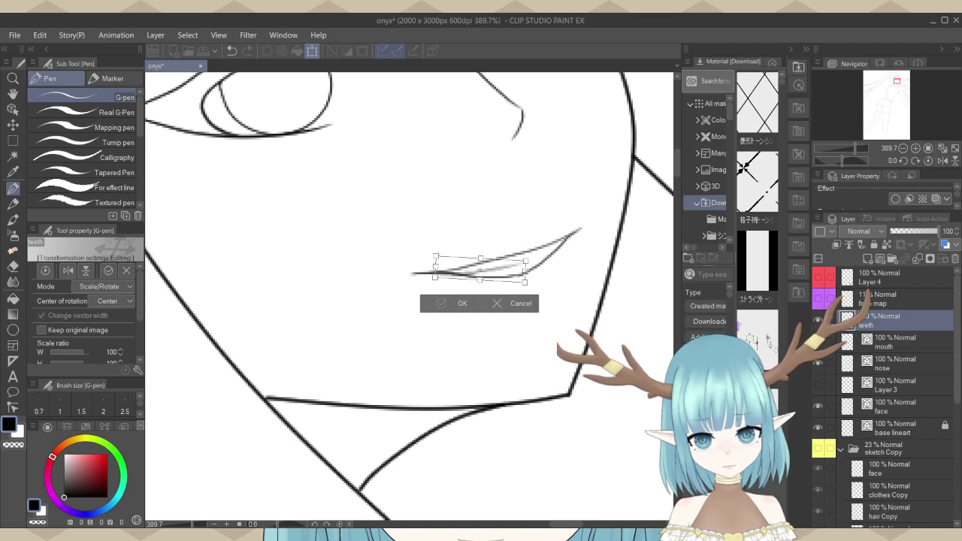
pyautogui.press('Return')
pyautogui.press('e')
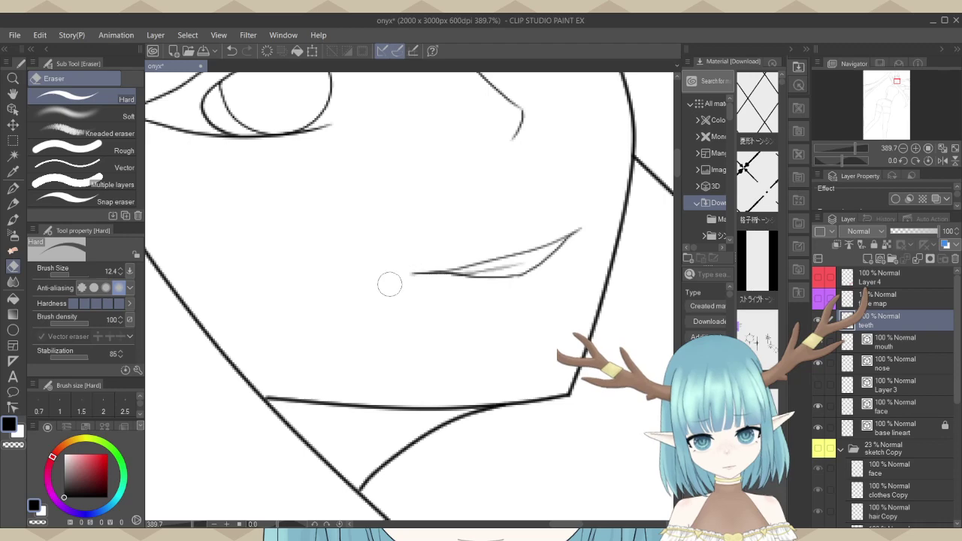
# Create a new layer folder between the base lineart layer and the sketch Copy folder.
pyautogui.scroll(-2, 537, 337)
pyautogui.scroll(-4, 537, 336)
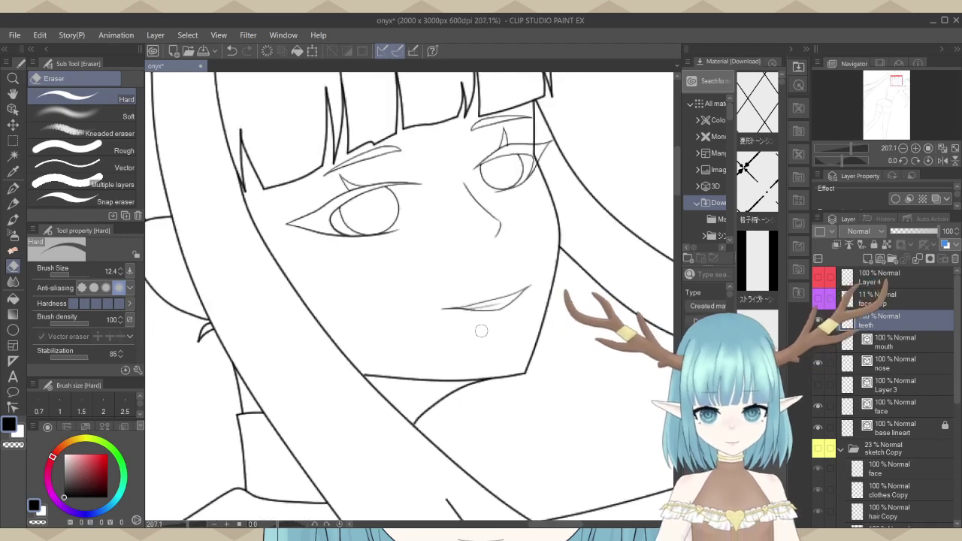
pyautogui.scroll(-3, 538, 199)
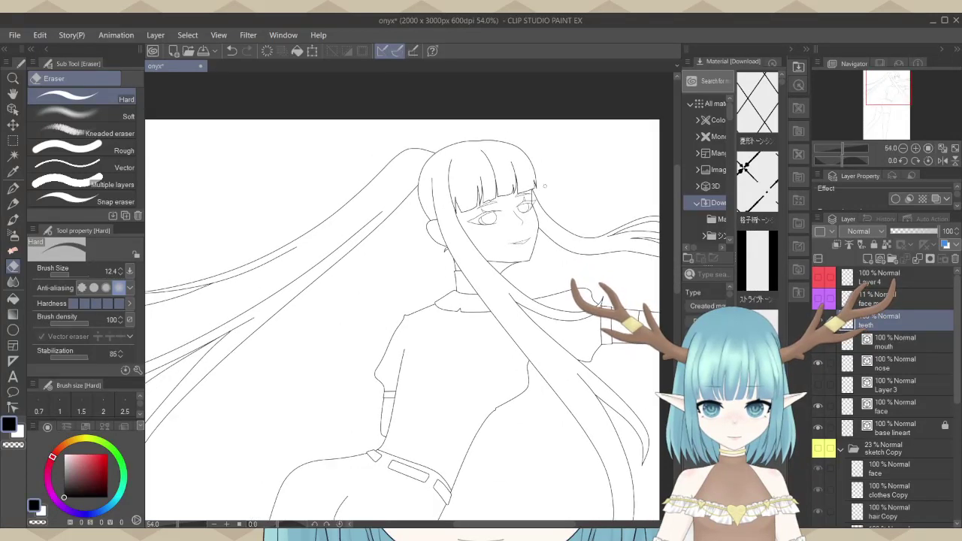
pyautogui.scroll(-1, 542, 185)
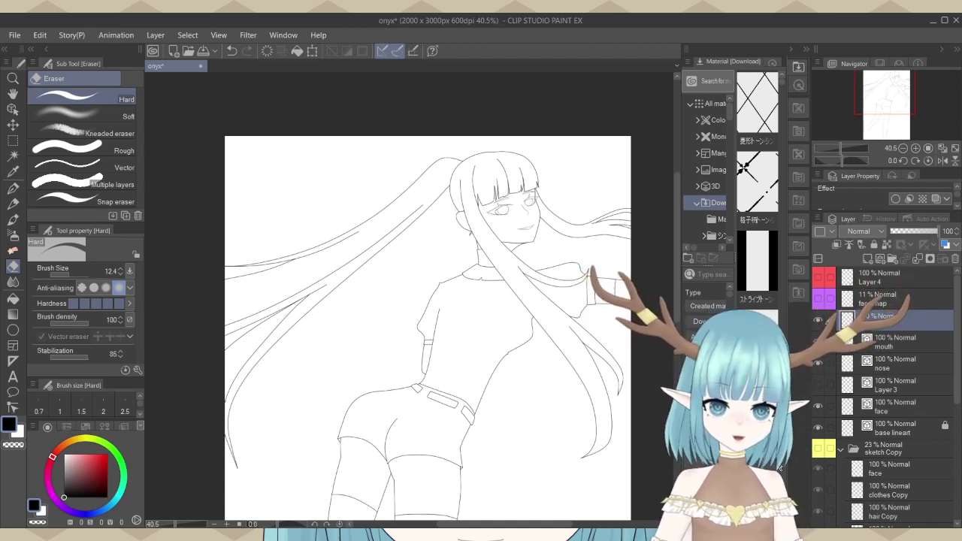
pyautogui.scroll(-3, 895, 399)
pyautogui.click(892, 259)
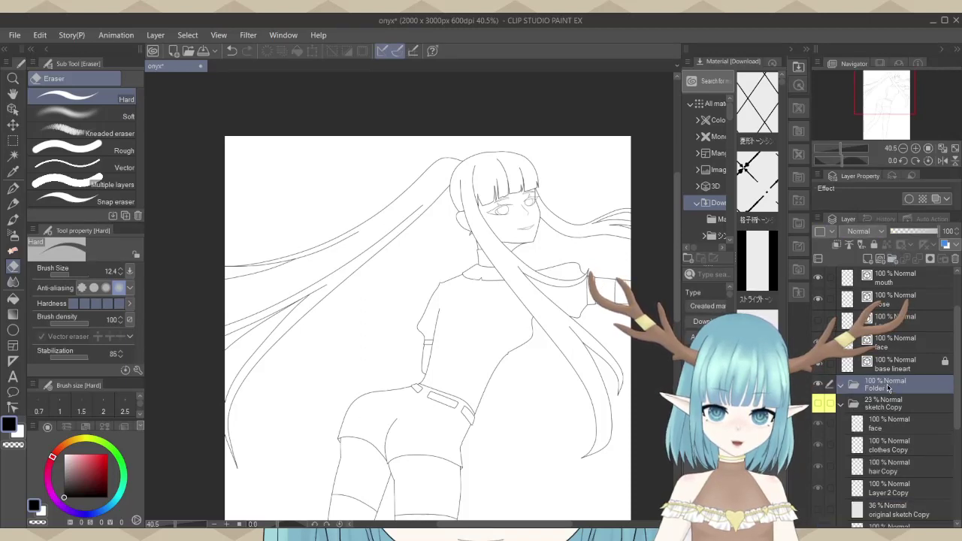
# Create another layer folder directly above the teeth layer and name it Lineart.
pyautogui.scroll(3, 887, 368)
pyautogui.scroll(-1, 886, 351)
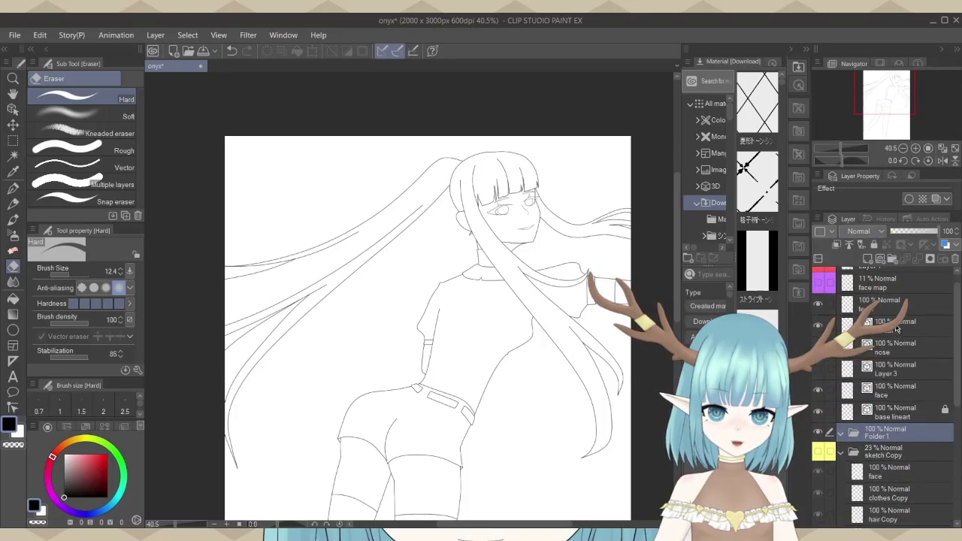
pyautogui.click(907, 397)
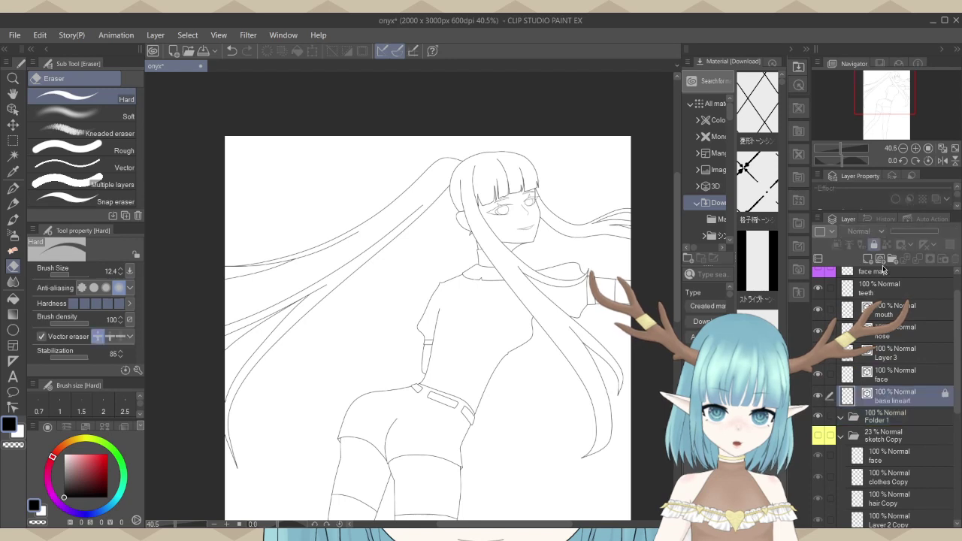
pyautogui.click(883, 284)
pyautogui.scroll(1, 893, 262)
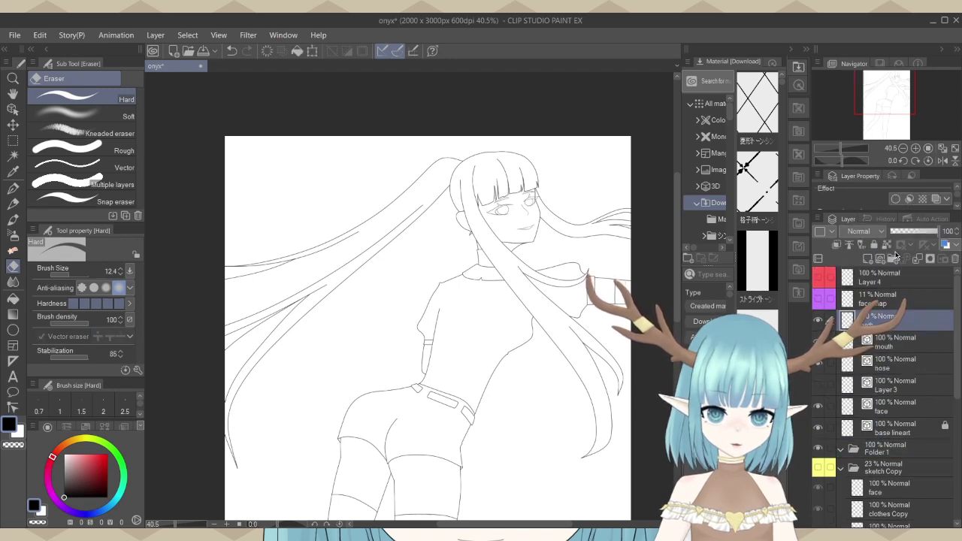
pyautogui.click(892, 260)
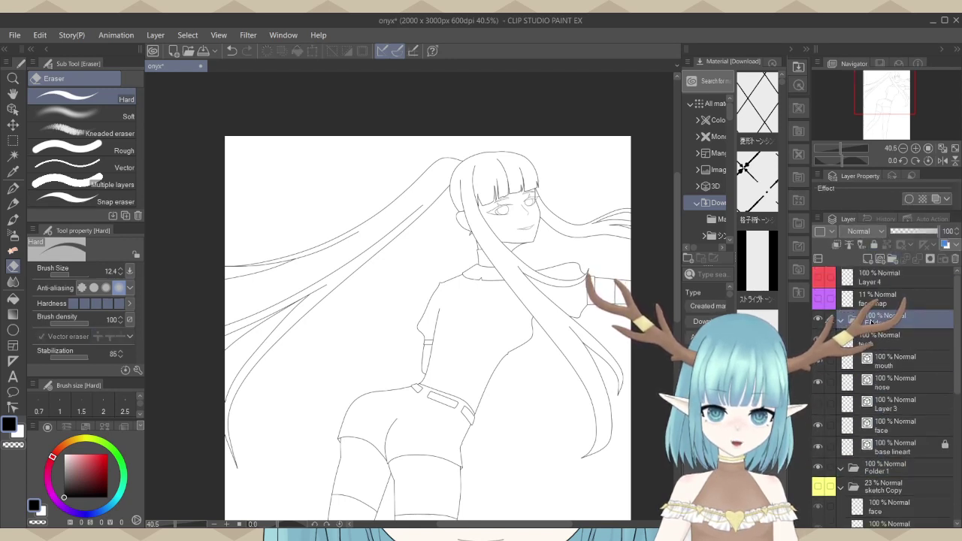
pyautogui.press('shift')
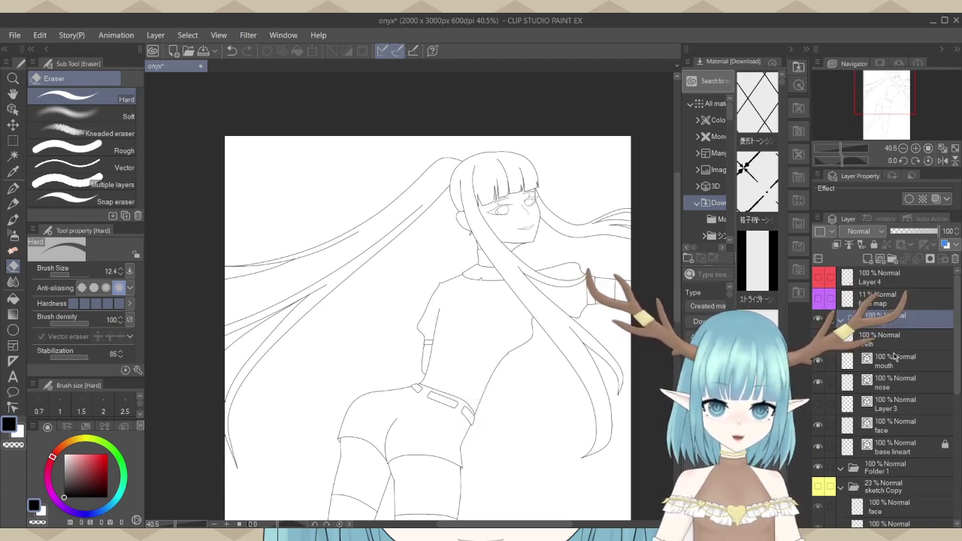
pyautogui.scroll(-6, 894, 353)
pyautogui.scroll(5, 895, 357)
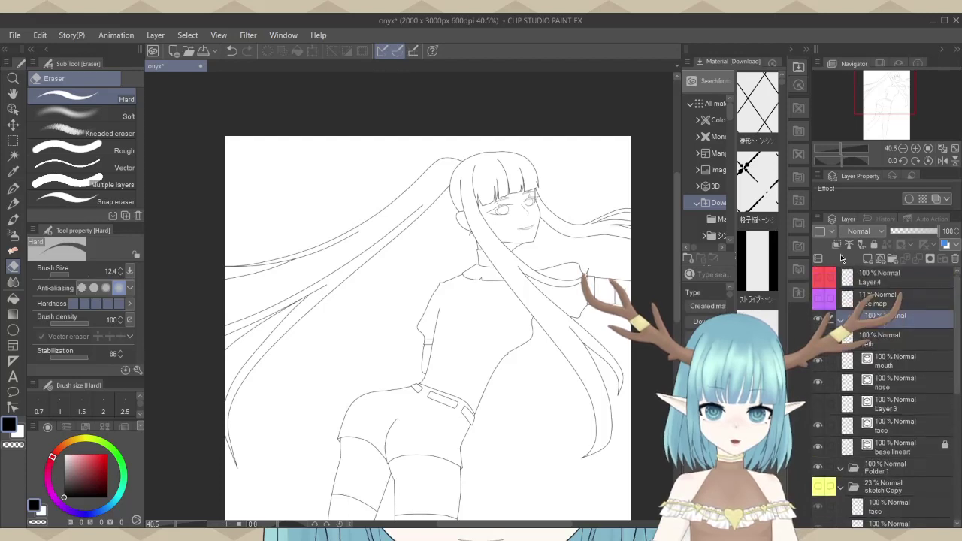
# Give the Lineart folder the green palette colour and move the layers from teeth through base lineart into it, leaving the folder collapsed.
pyautogui.click(823, 232)
pyautogui.click(837, 301)
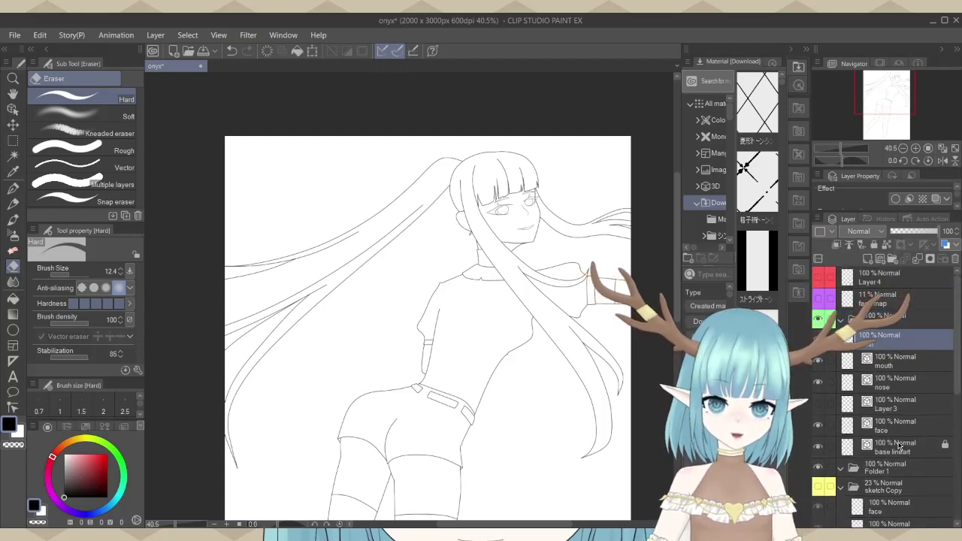
pyautogui.keyDown('shift'); pyautogui.click(884, 384); pyautogui.keyUp('shift')
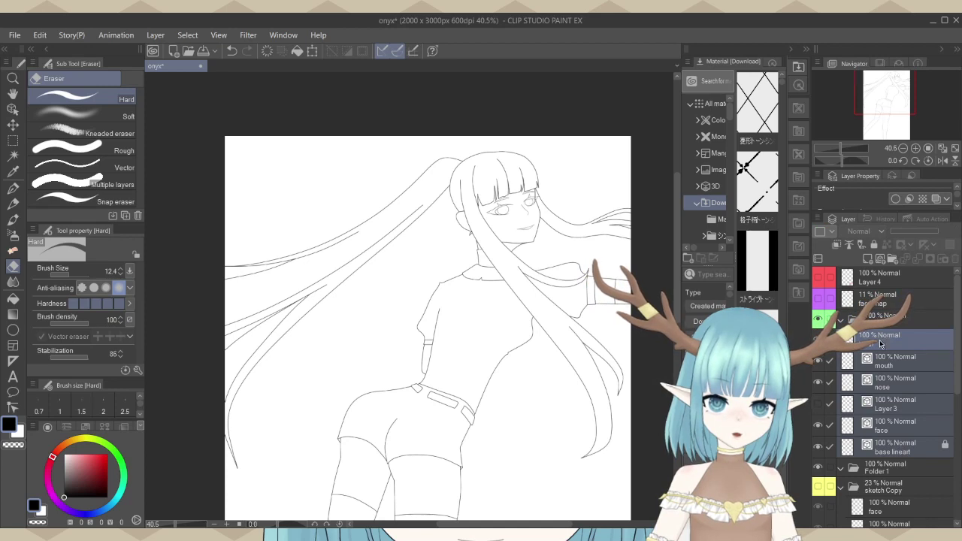
pyautogui.moveTo(881, 343); pyautogui.dragTo(843, 321)
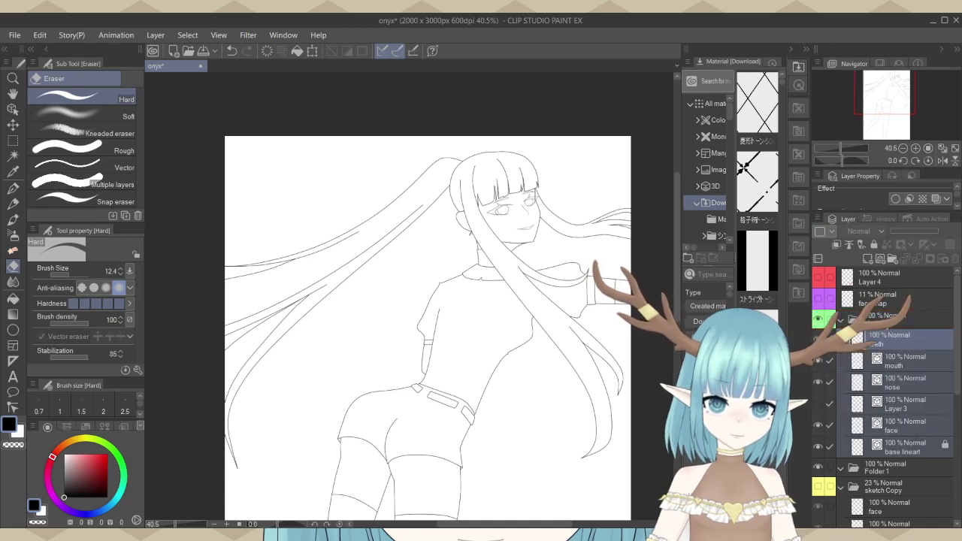
pyautogui.click(842, 321)
# Rename the empty folder below Lineart to Colouring and give it the orange palette colour.
pyautogui.click(883, 342)
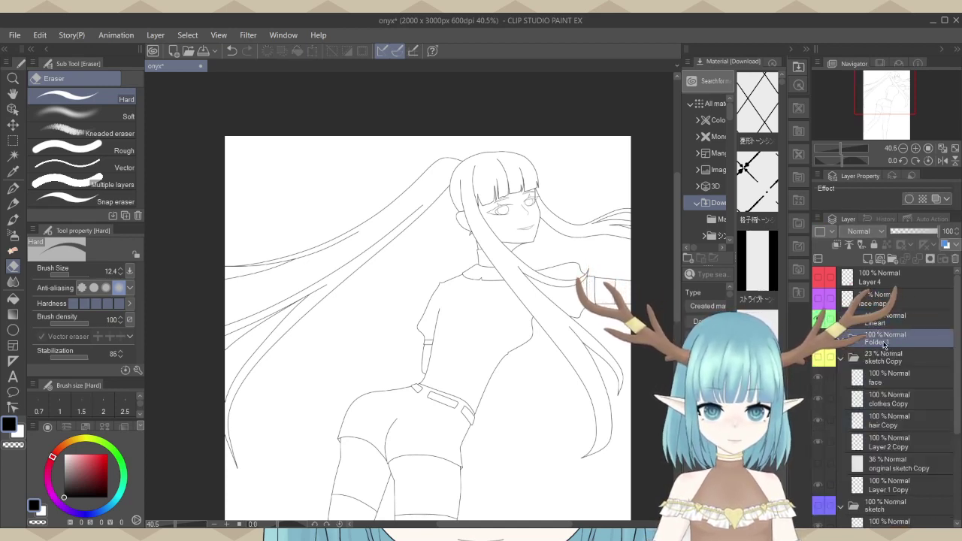
pyautogui.doubleClick(883, 342)
pyautogui.write('C')
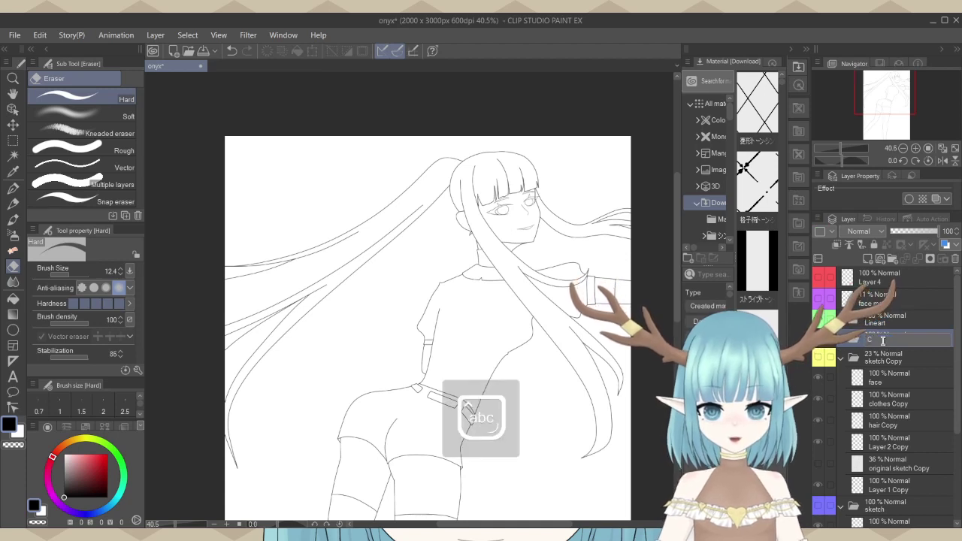
pyautogui.write('olouring')
pyautogui.press('Return')
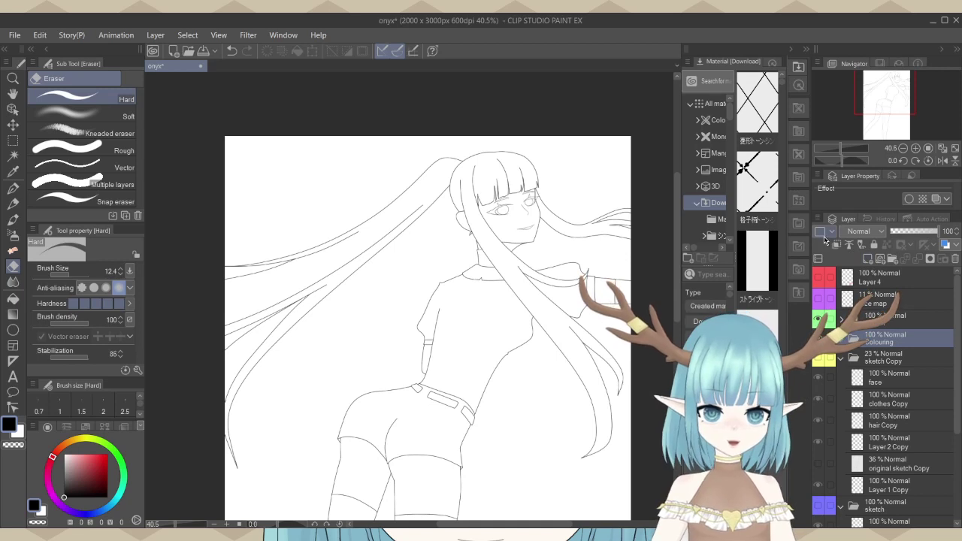
pyautogui.click(830, 235)
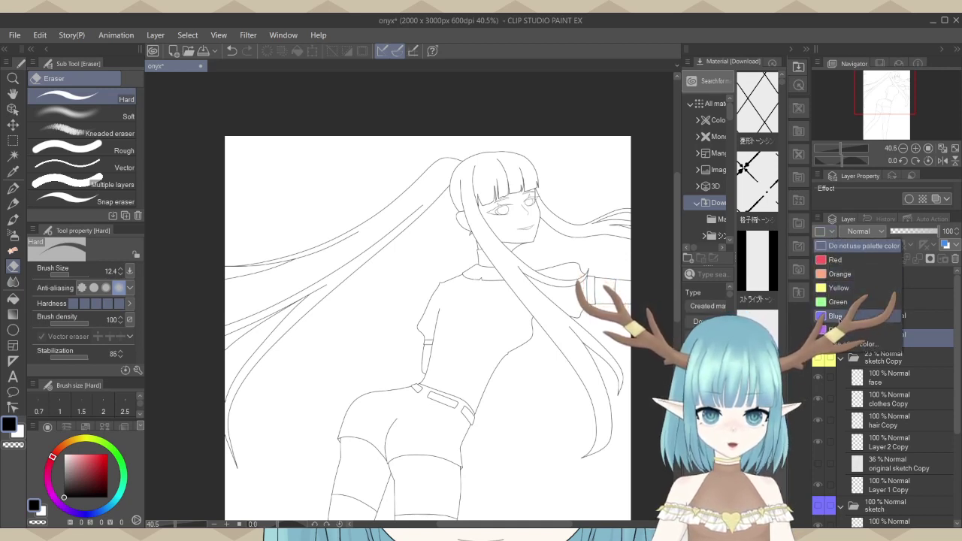
pyautogui.click(854, 280)
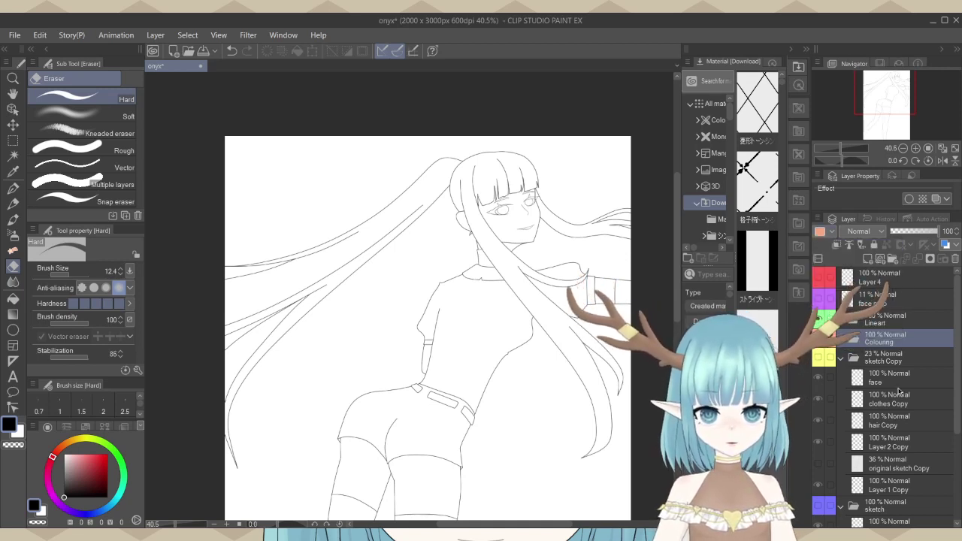
# Add a new raster layer inside the Colouring folder and name it Hair.
pyautogui.click(866, 260)
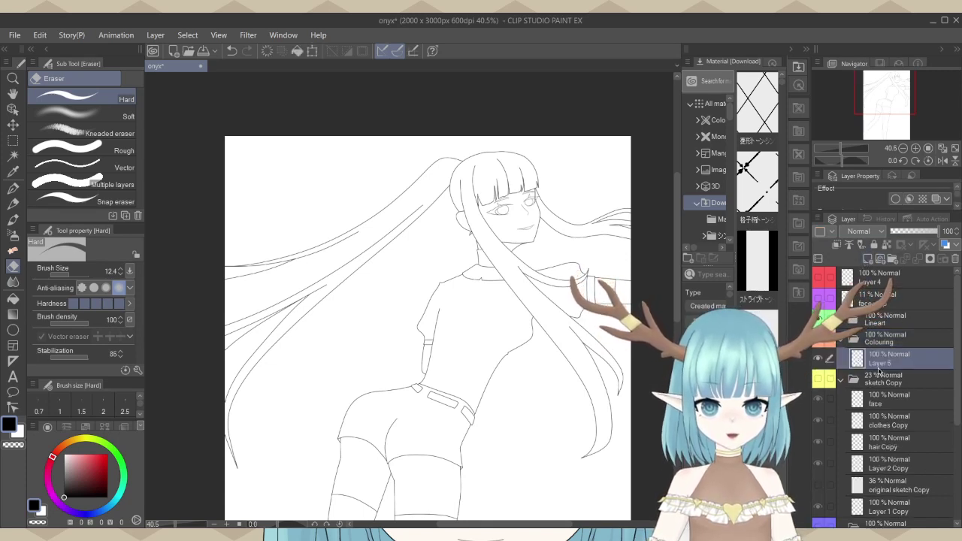
pyautogui.write('Hair')
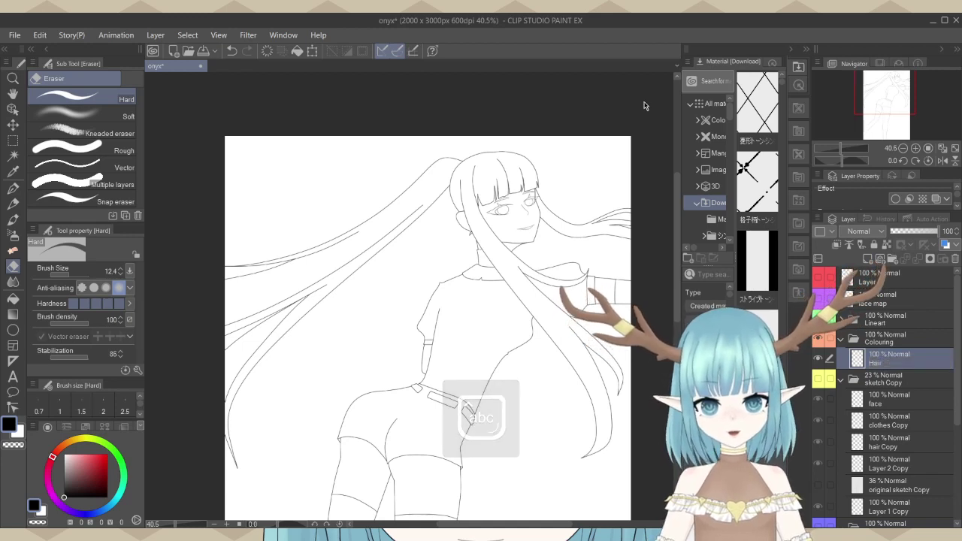
# Pick a near-black colour, test the Fill tool with Refer other layers on the upper ponytail section, and undo that fill.
pyautogui.hotkey('ctrl', '+')
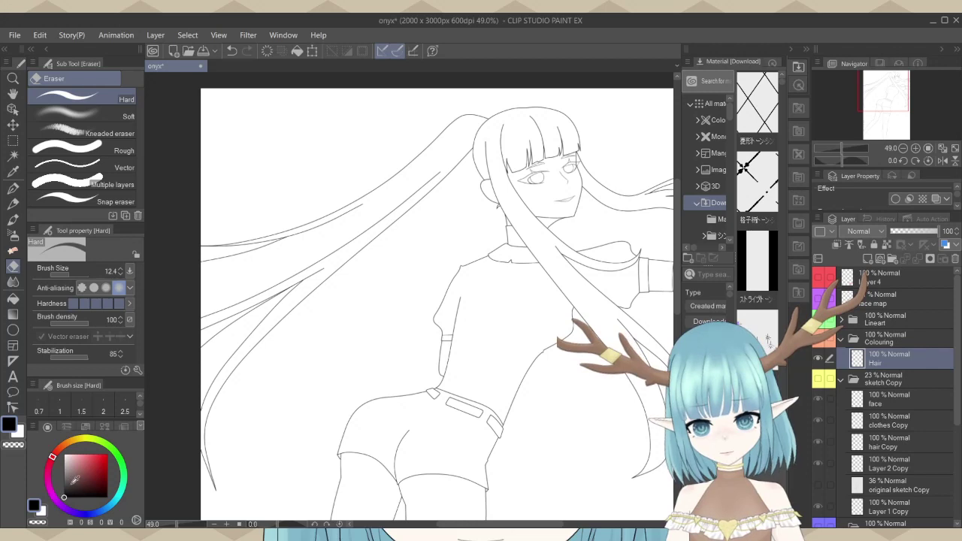
pyautogui.click(64, 483)
pyautogui.click(64, 491)
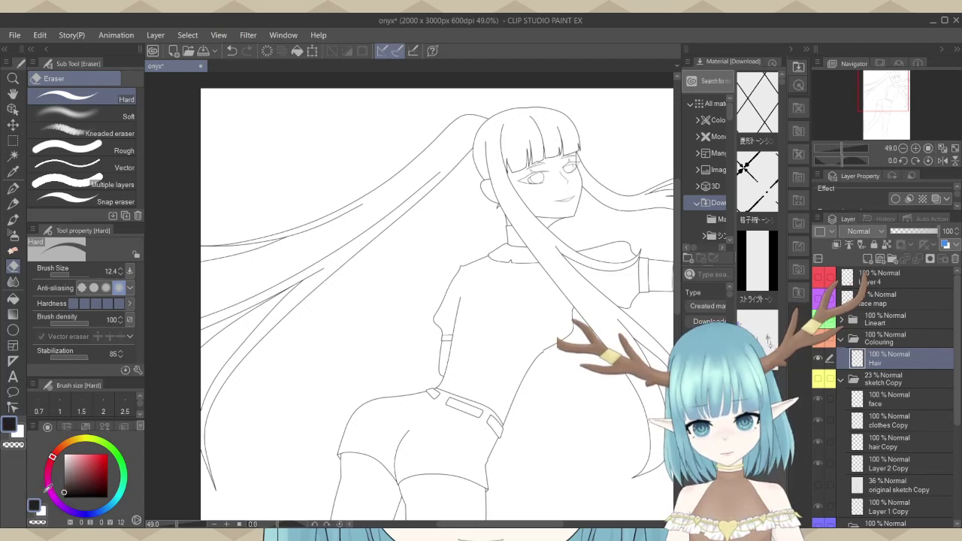
pyautogui.click(64, 494)
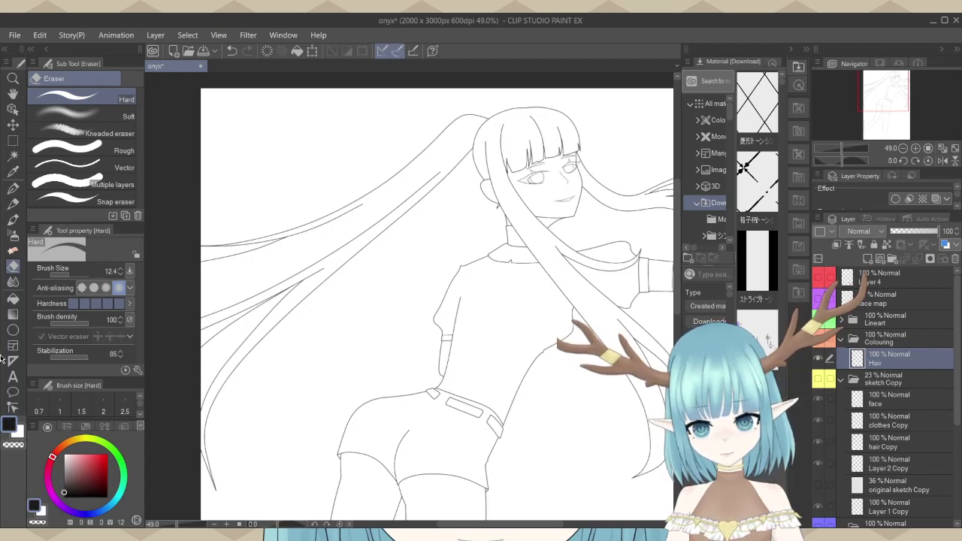
pyautogui.click(13, 298)
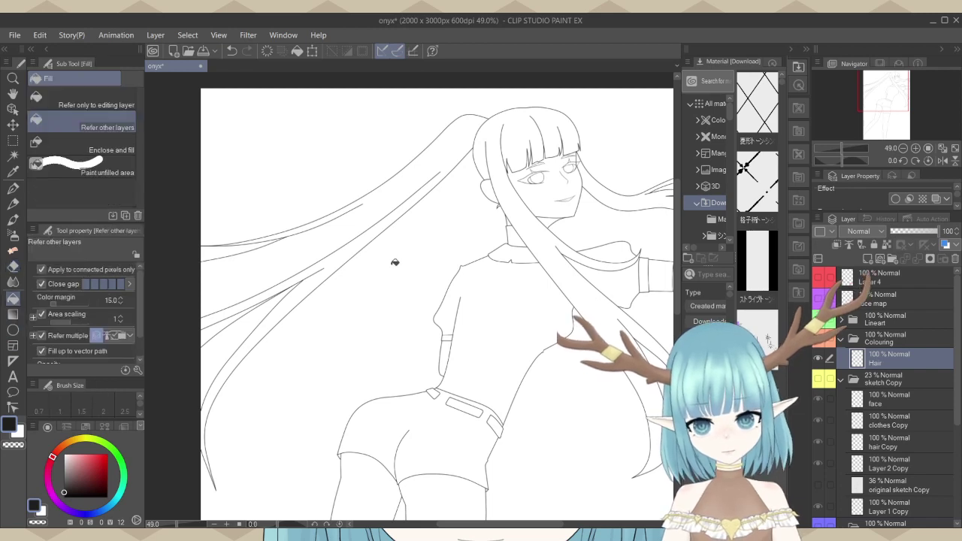
pyautogui.click(323, 239)
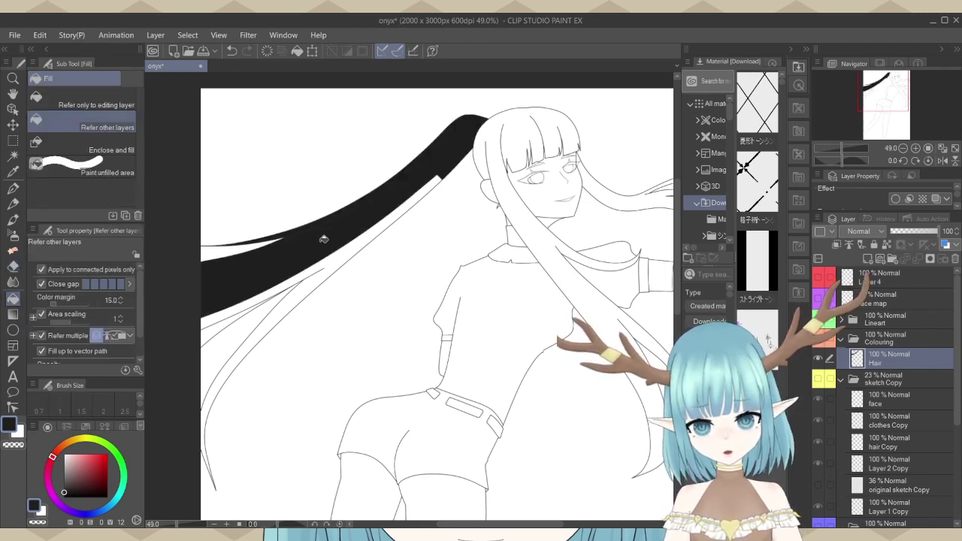
pyautogui.hotkey('ctrl', 'z')
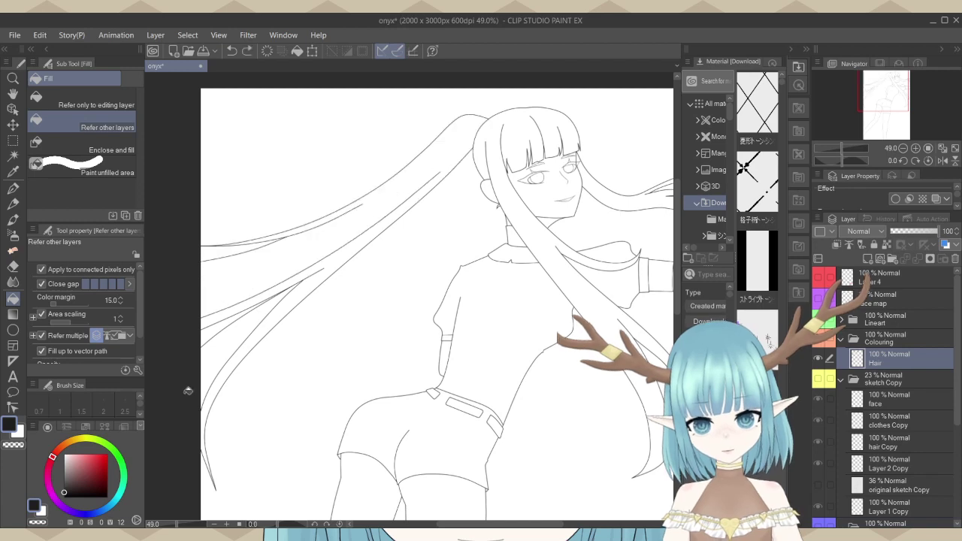
# Change the drawing colour to a slightly lighter charcoal and fill the upper and lower strands of the long ponytail.
pyautogui.click(125, 427)
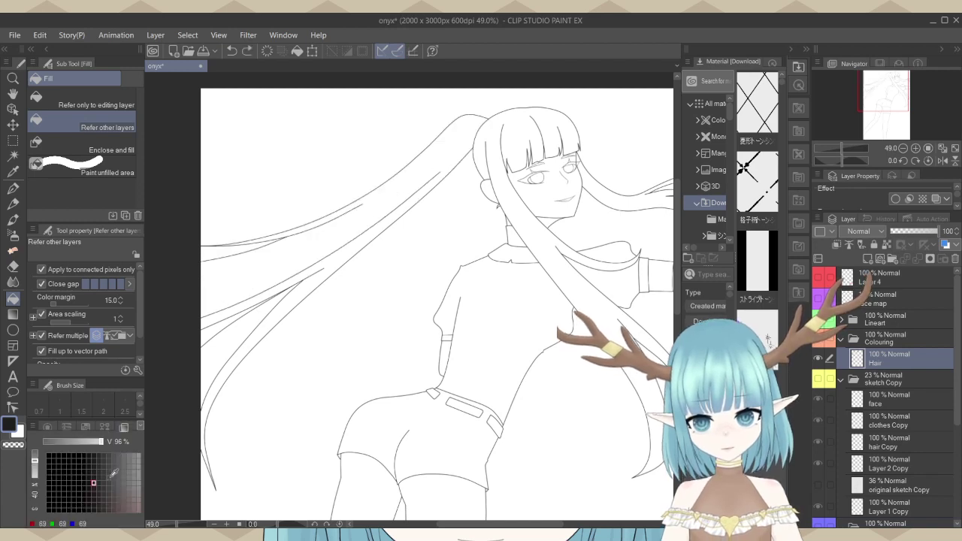
pyautogui.click(299, 248)
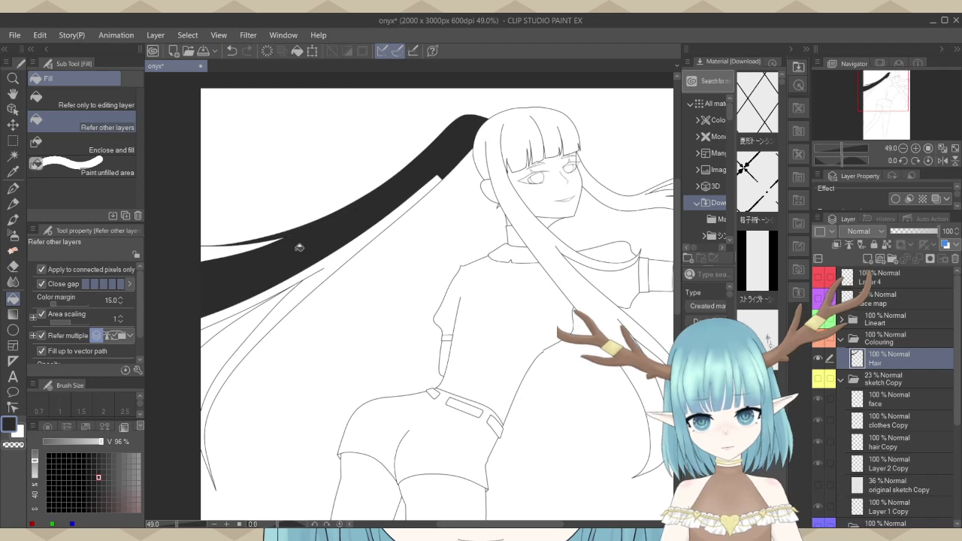
pyautogui.click(341, 256)
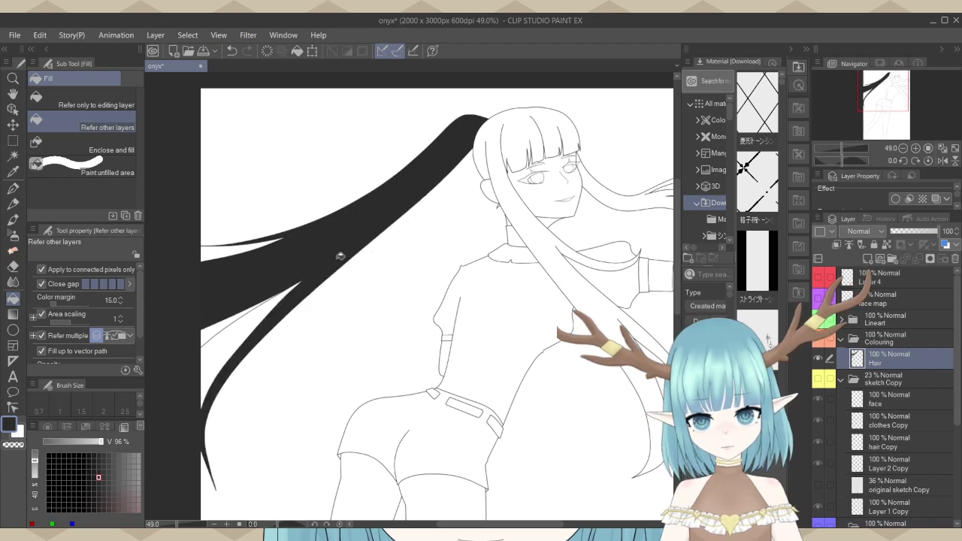
# Raise the fill's area scaling to 16 and color margin to 25, and undo the ponytail fills.
pyautogui.scroll(6, 210, 333)
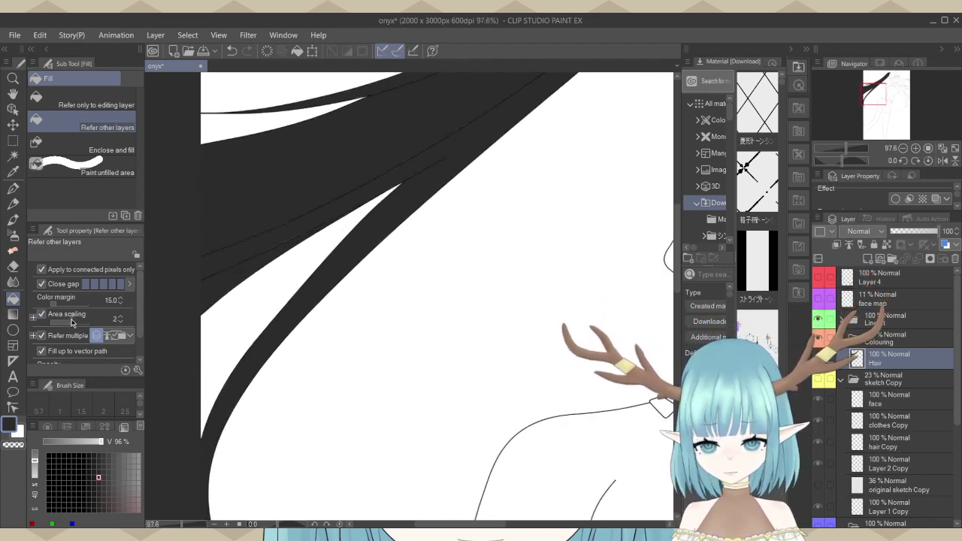
pyautogui.moveTo(72, 322); pyautogui.dragTo(81, 320)
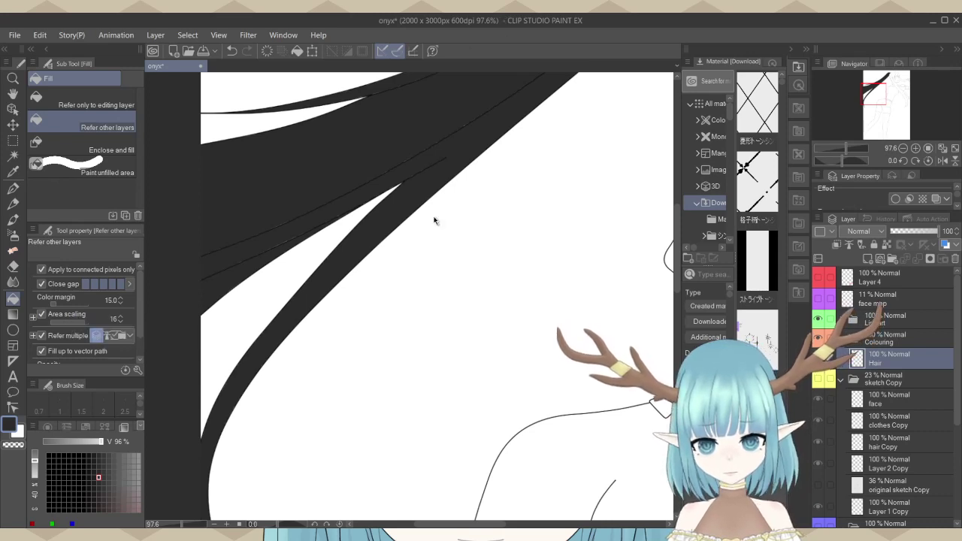
pyautogui.hotkey('ctrl', 'z')
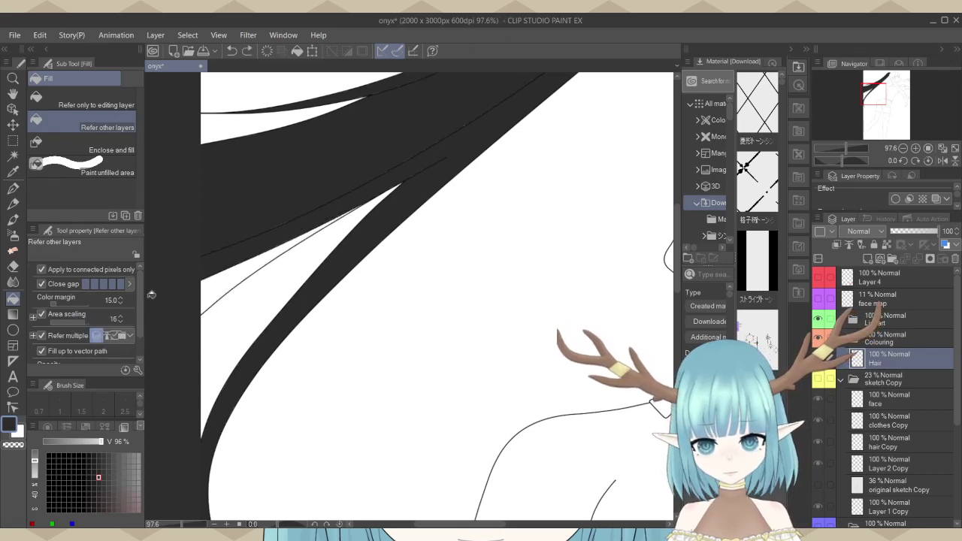
pyautogui.click(62, 306)
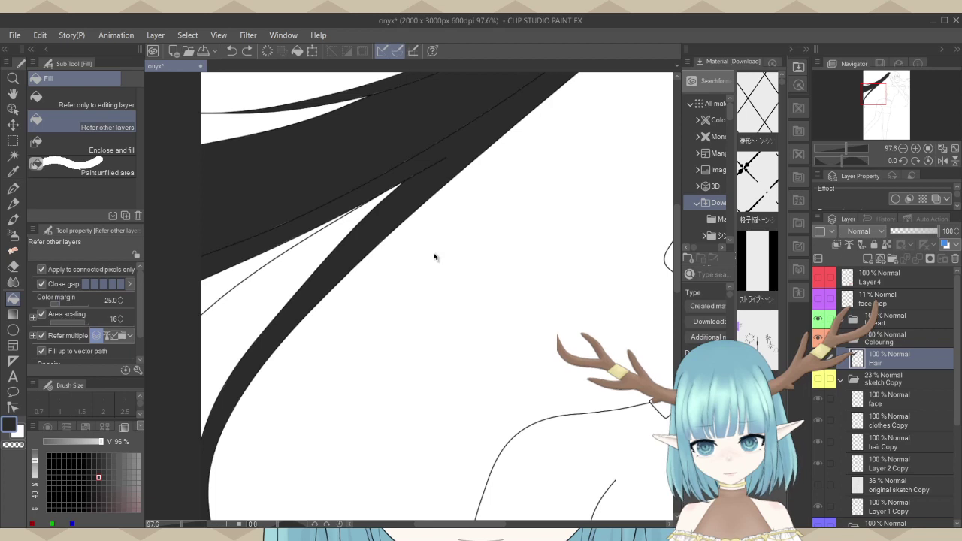
pyautogui.hotkey('ctrl', 'z')
pyautogui.hotkey('ctrl', 'z')
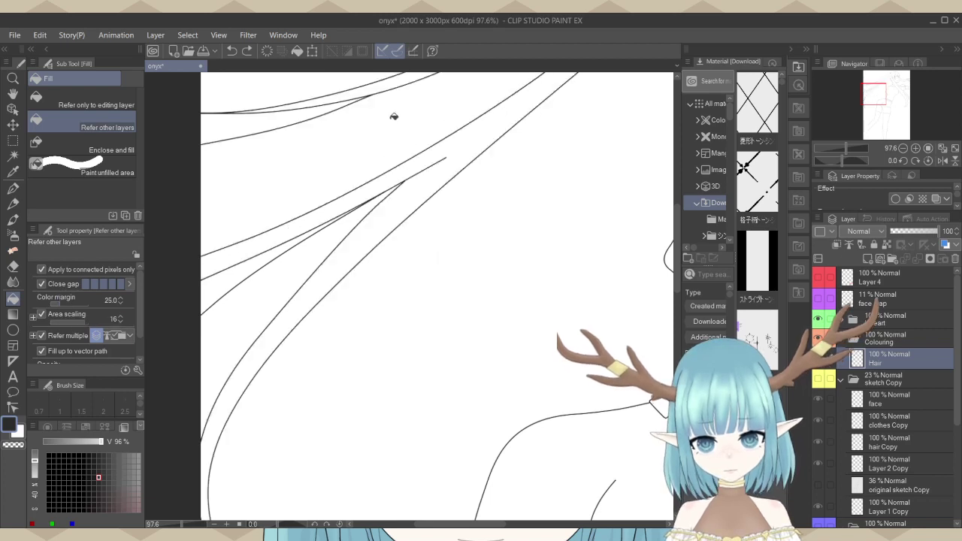
# Test-fill the main ponytail strand, raising color margin to 35 and area scaling to 20 between attempts, and undo each fill.
pyautogui.click(394, 116)
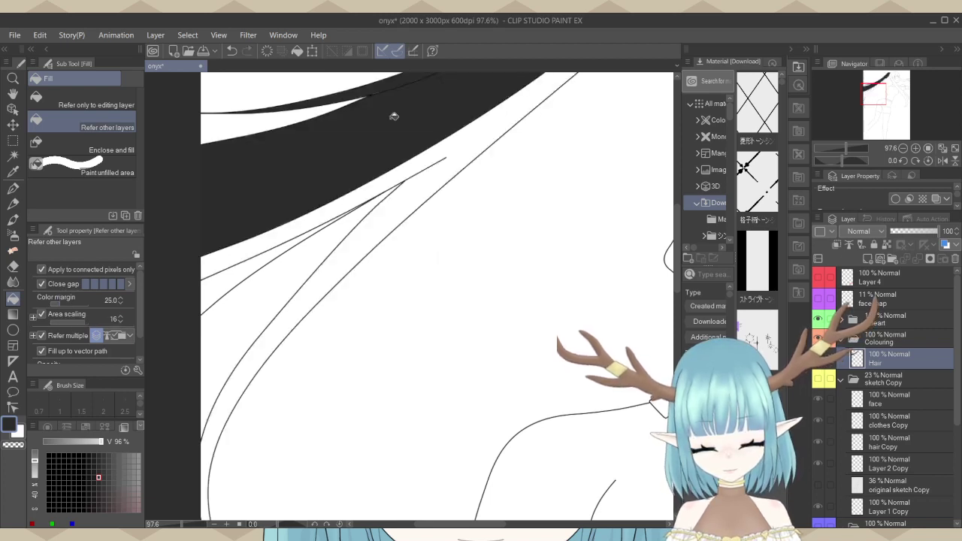
pyautogui.hotkey('ctrl', 'z')
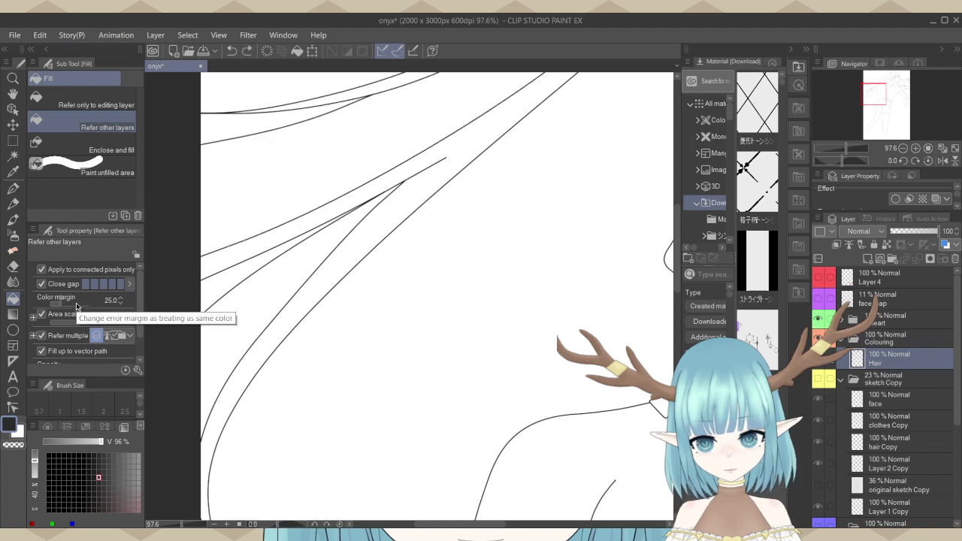
pyautogui.click(76, 306)
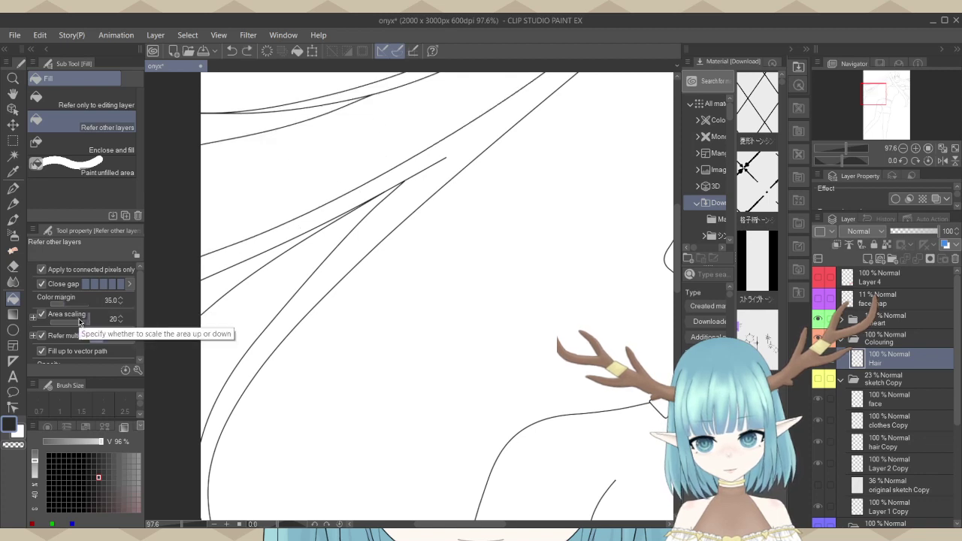
pyautogui.click(256, 196)
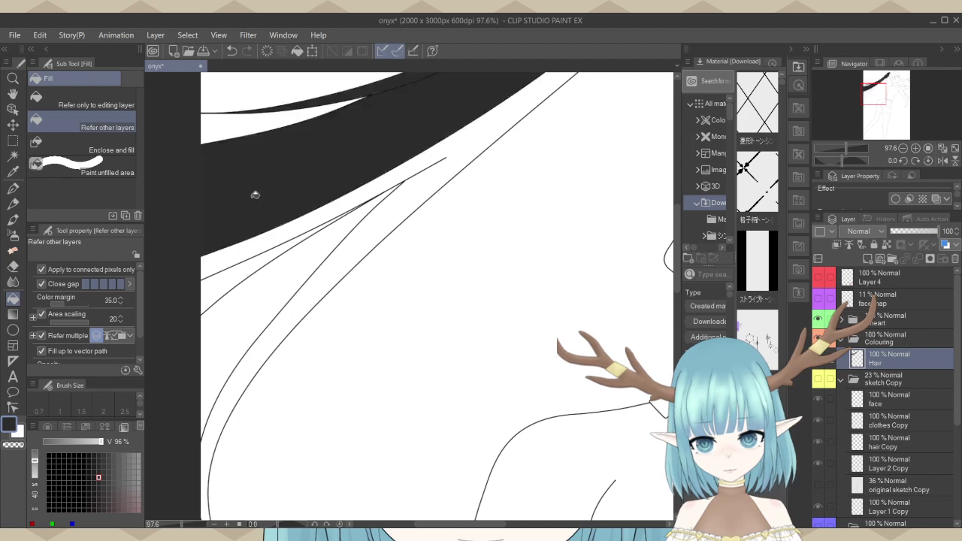
pyautogui.hotkey('ctrl', 'z')
# Turn off Fill up to vector path and fill all strands of the long ponytail with the charcoal colour on the Hair layer.
pyautogui.click(50, 351)
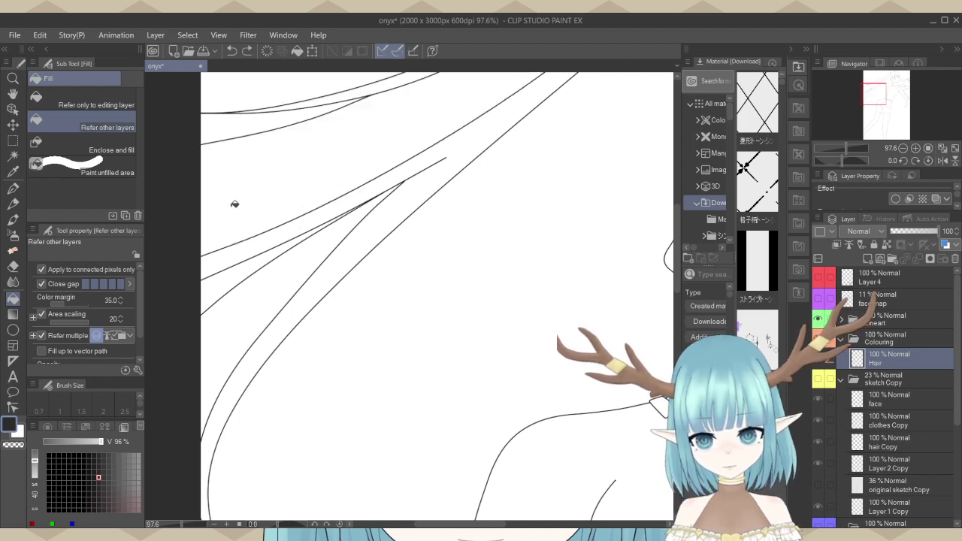
pyautogui.click(234, 204)
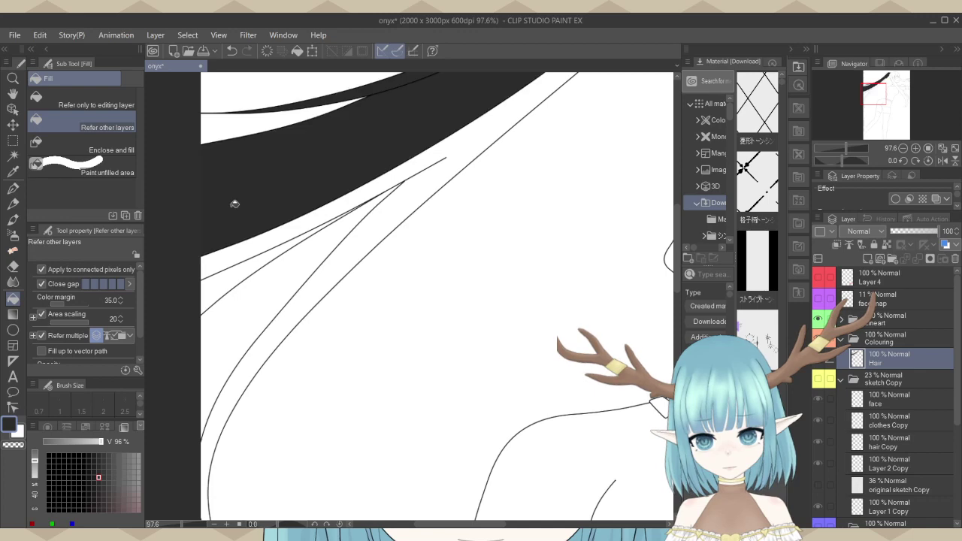
pyautogui.scroll(-5, 215, 252)
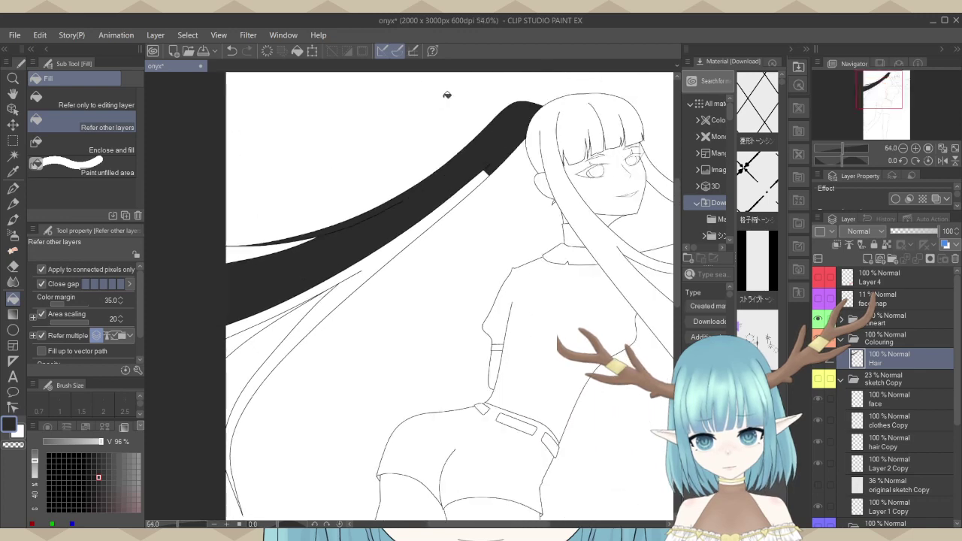
pyautogui.scroll(5, 566, 90)
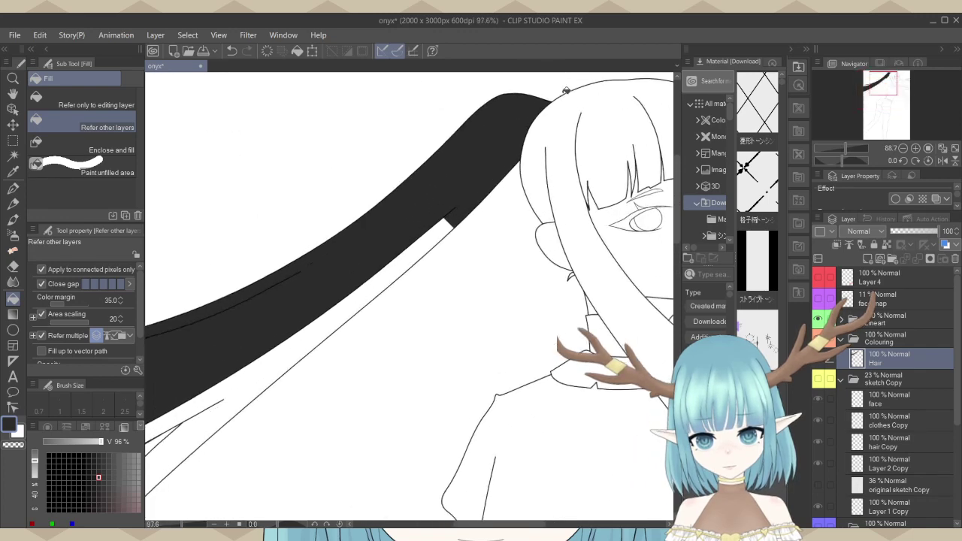
pyautogui.scroll(1, 565, 90)
pyautogui.scroll(-4, 566, 90)
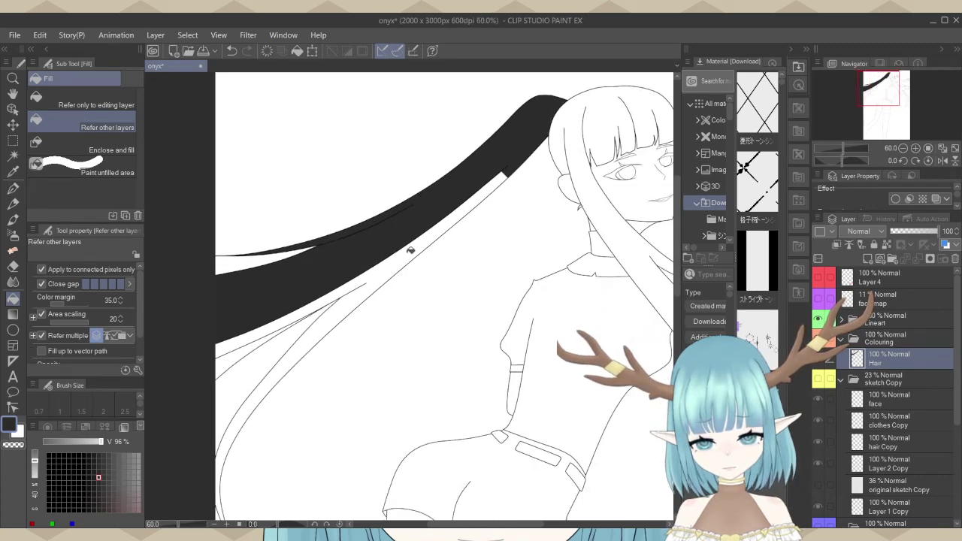
pyautogui.click(410, 250)
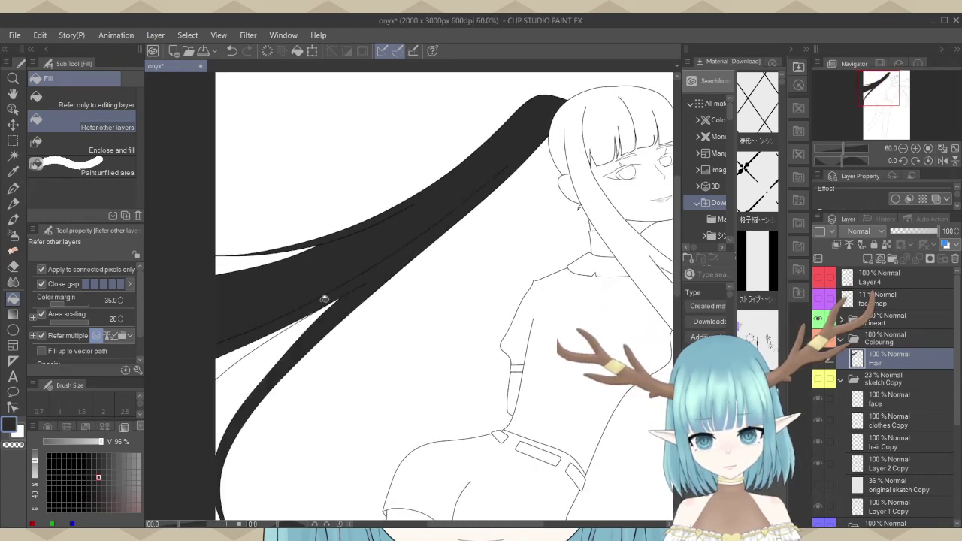
pyautogui.scroll(2, 226, 421)
pyautogui.click(218, 330)
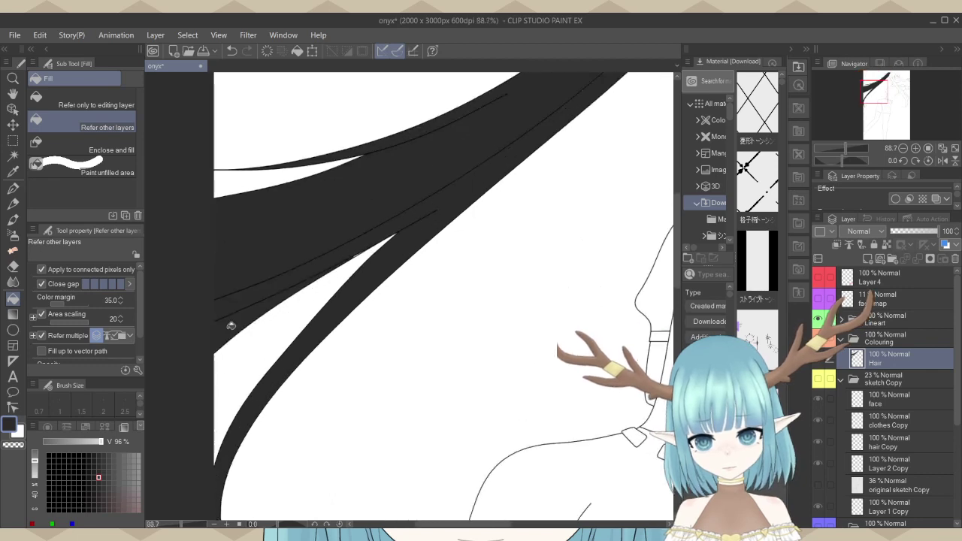
# Paint over the unfilled slivers where the lower ponytail strands meet using the G-pen at brush size 14.1.
pyautogui.scroll(2, 376, 251)
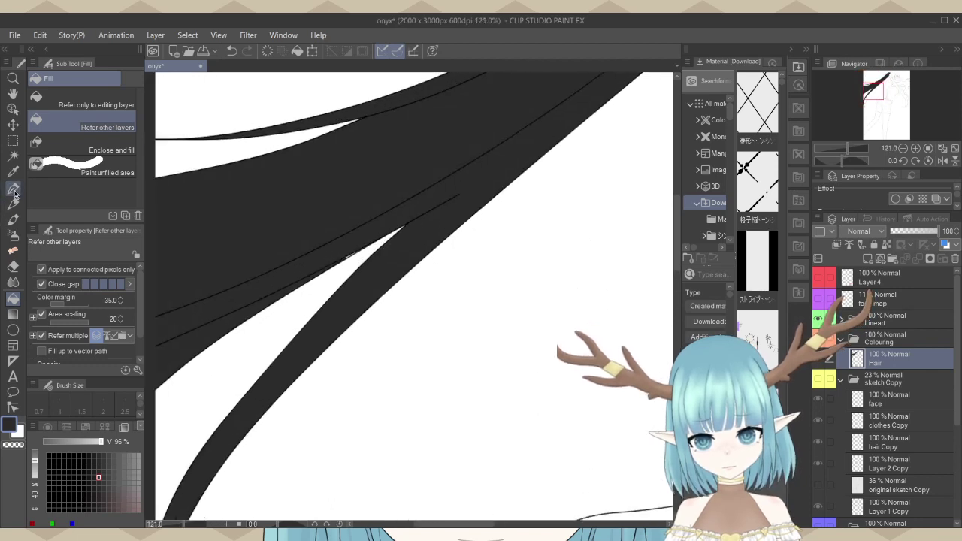
pyautogui.click(13, 188)
pyautogui.scroll(2, 401, 288)
pyautogui.scroll(4, 401, 288)
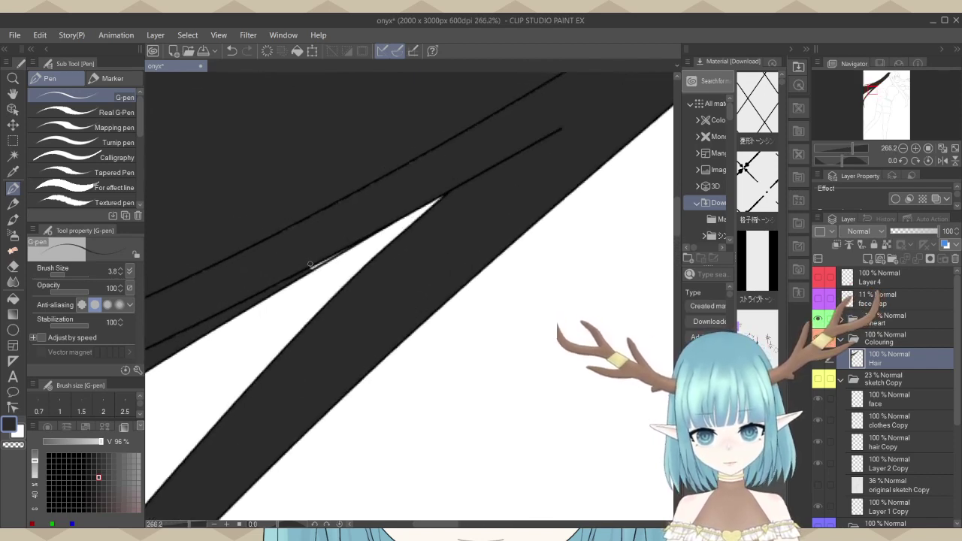
pyautogui.scroll(1, 310, 264)
pyautogui.click(70, 275)
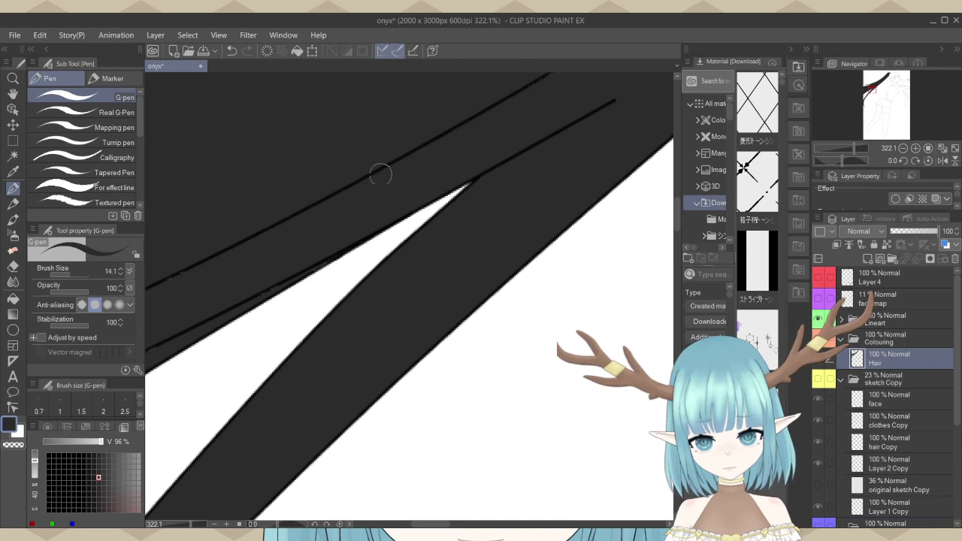
pyautogui.scroll(-5, 466, 259)
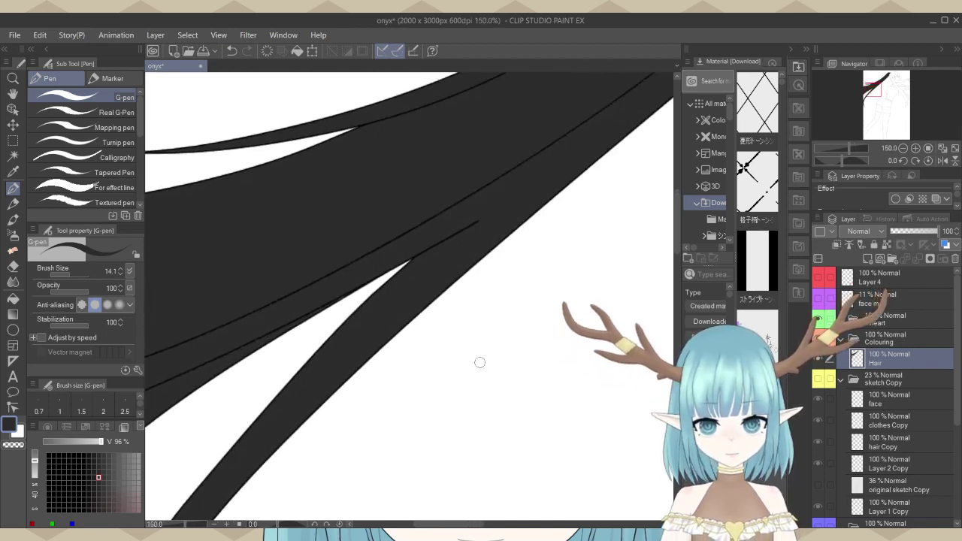
pyautogui.scroll(-2, 301, 311)
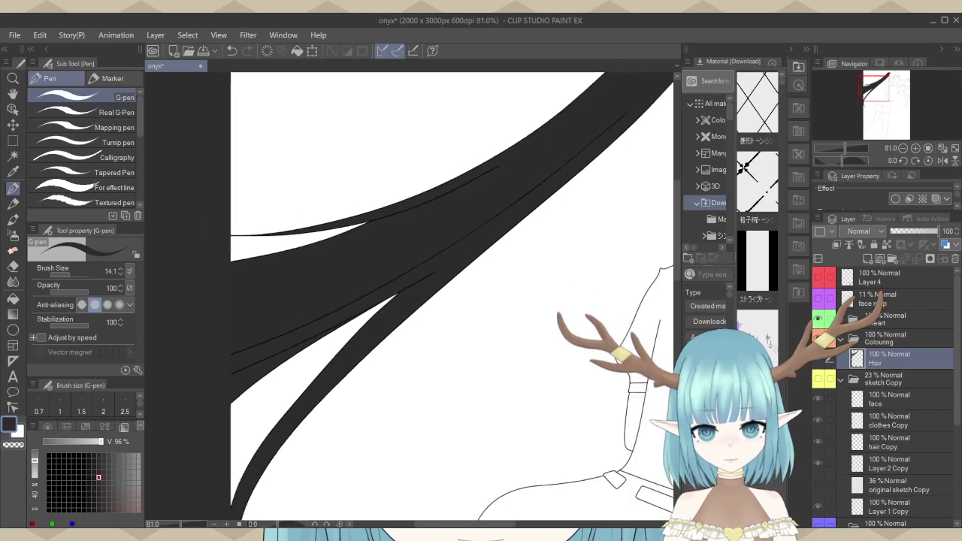
# Increase the G-pen's brush size to 35 for touching up the hair colour.
pyautogui.moveTo(59, 276); pyautogui.dragTo(76, 276)
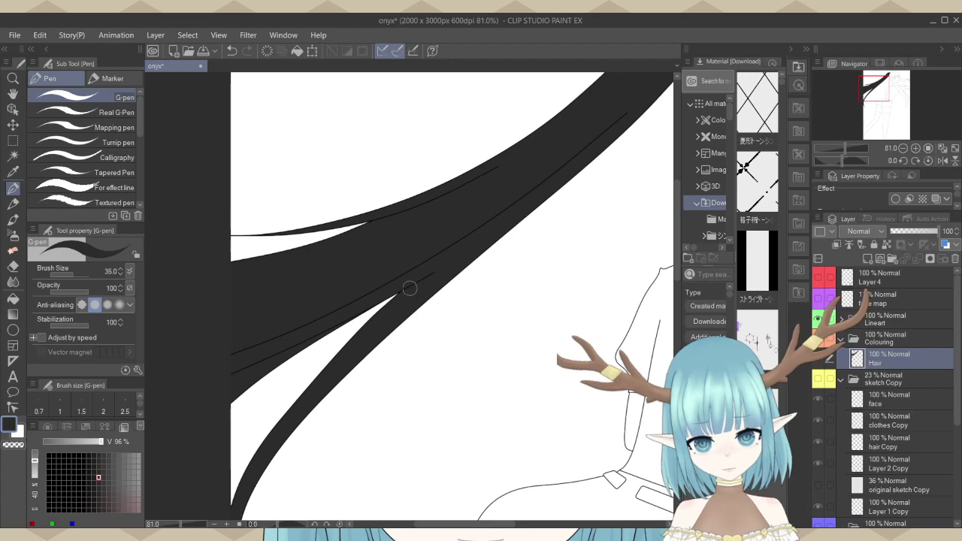
pyautogui.scroll(-5, 378, 279)
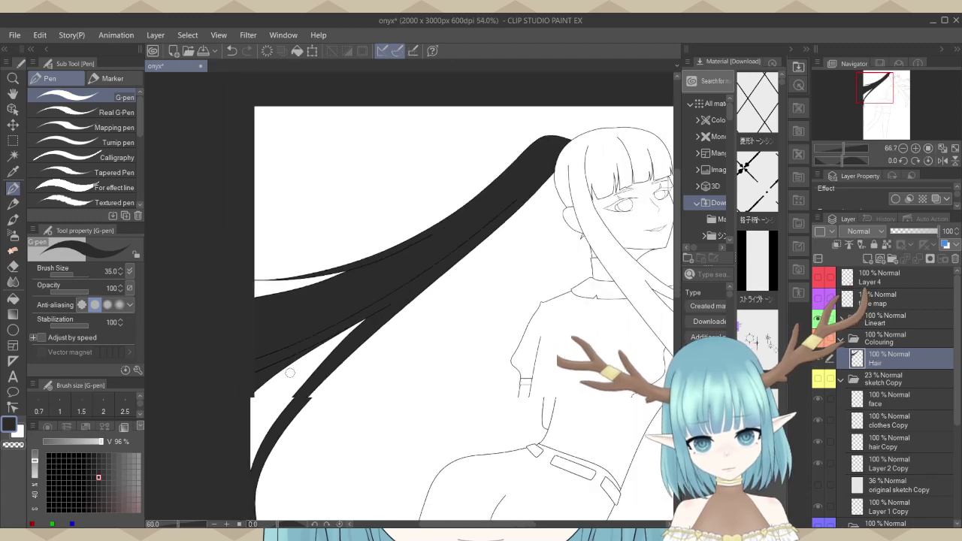
pyautogui.scroll(3, 650, 267)
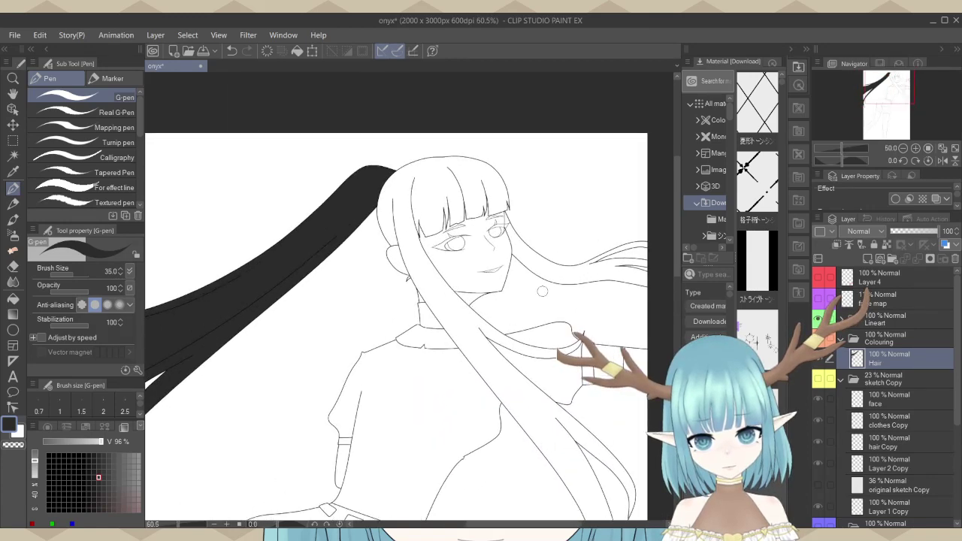
# Fill the crown, bangs, long front lock and the wavy lock behind the face with charcoal on the Hair layer.
pyautogui.click(12, 299)
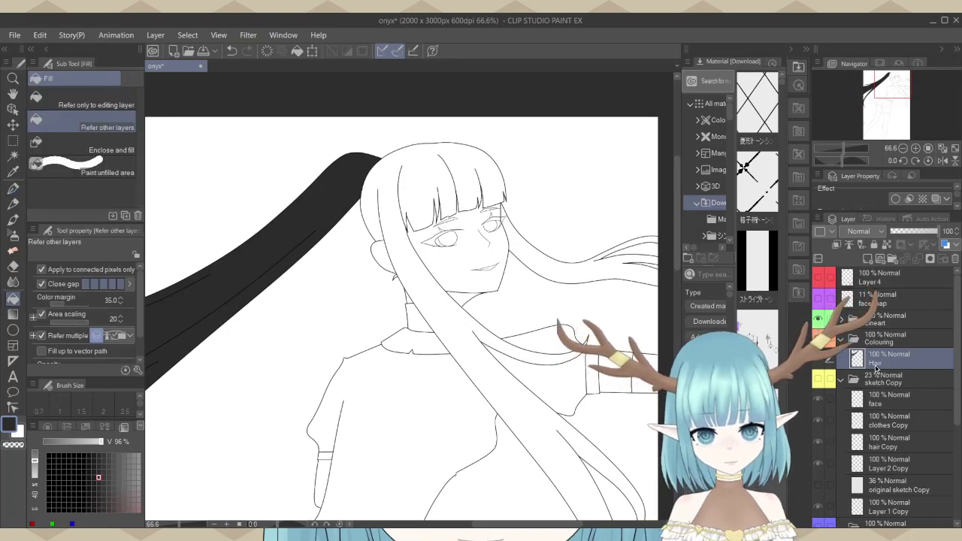
pyautogui.press('capslock')
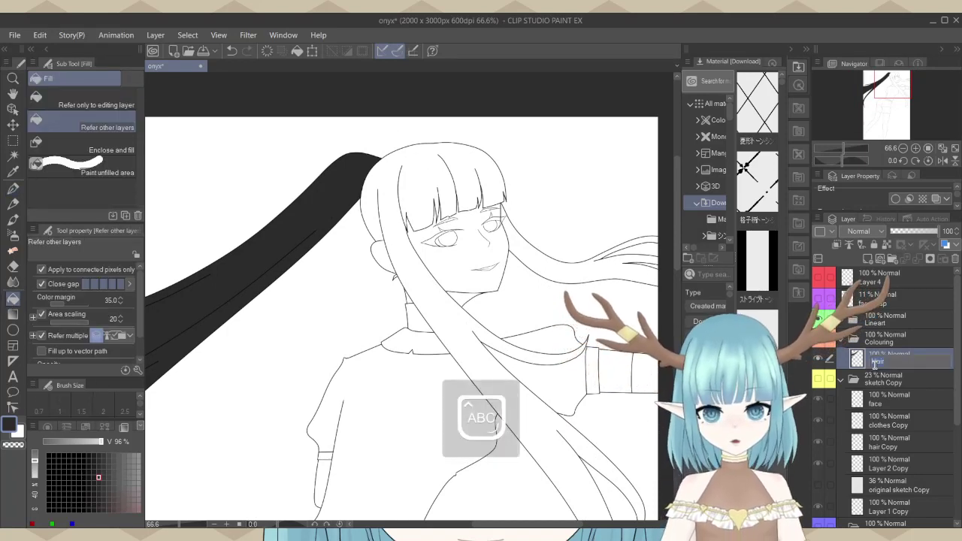
pyautogui.press('capslock')
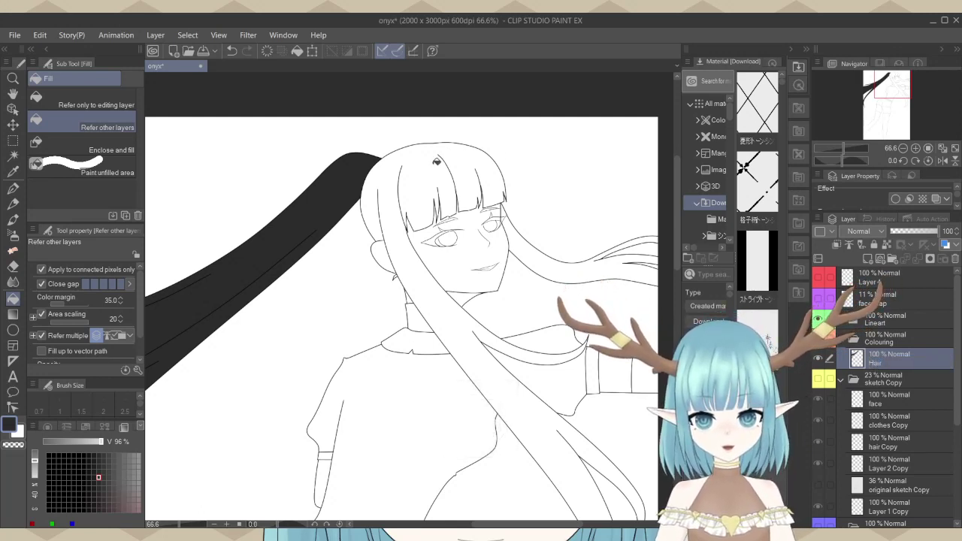
pyautogui.click(437, 161)
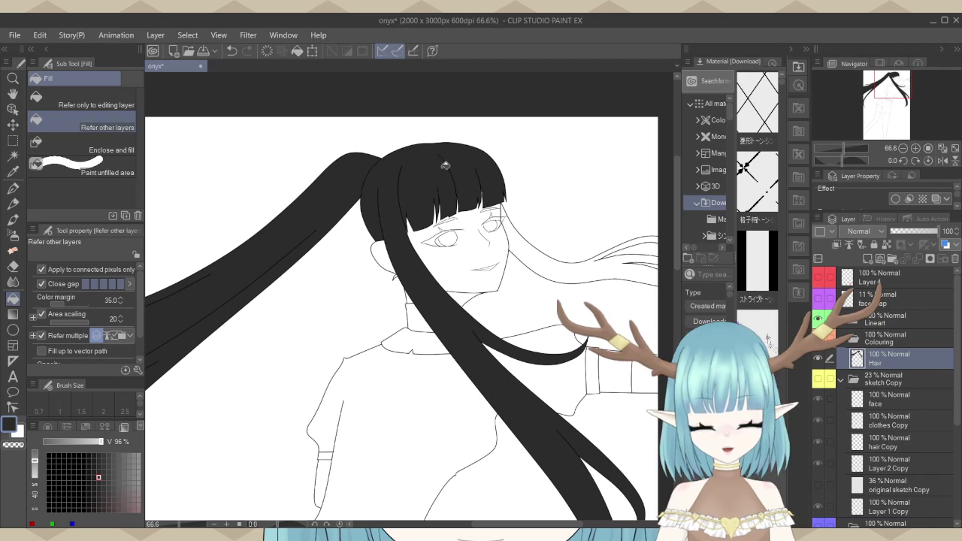
pyautogui.scroll(-1, 517, 234)
pyautogui.click(517, 234)
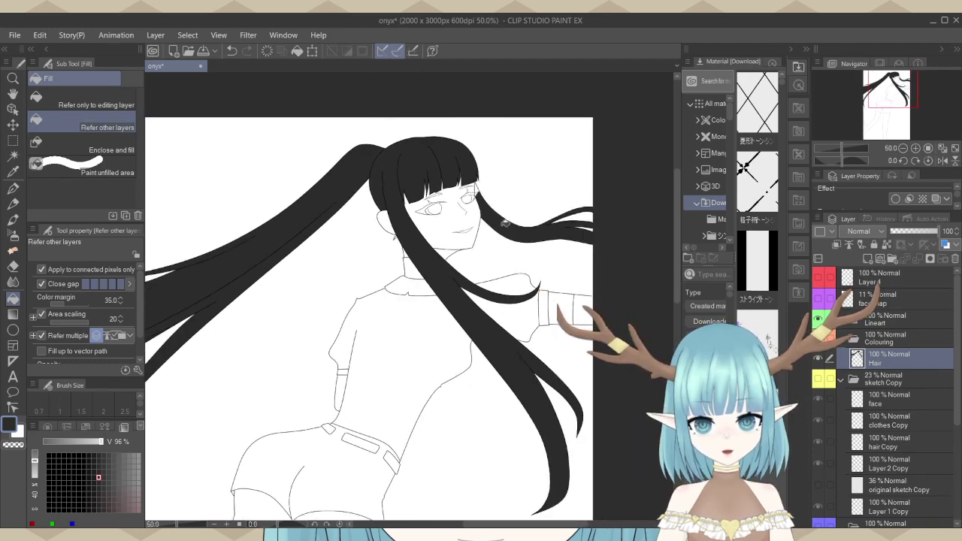
# Paint over the unfilled gap beside the outer corner of the far eye using the G-pen at brush size 1.5.
pyautogui.scroll(1, 515, 138)
pyautogui.scroll(4, 492, 163)
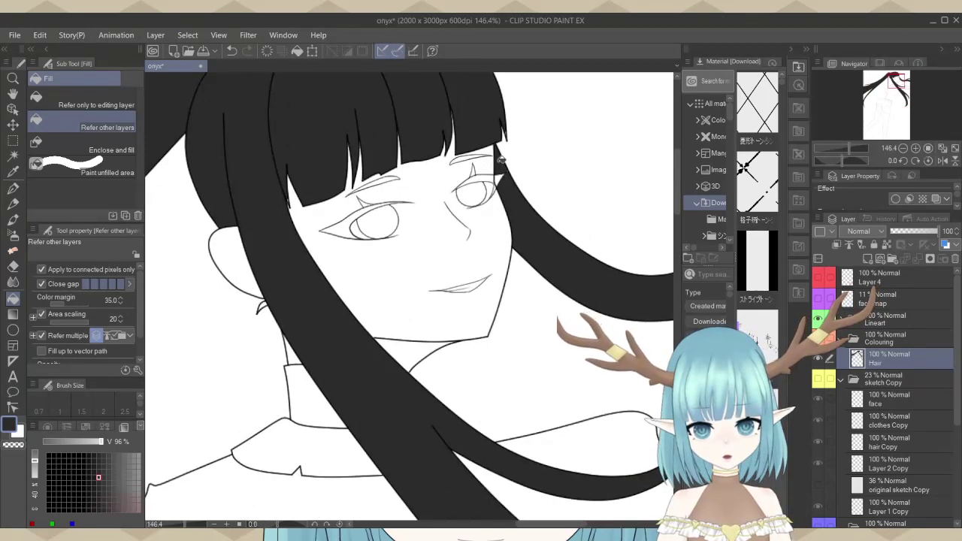
pyautogui.scroll(2, 504, 171)
pyautogui.scroll(4, 509, 190)
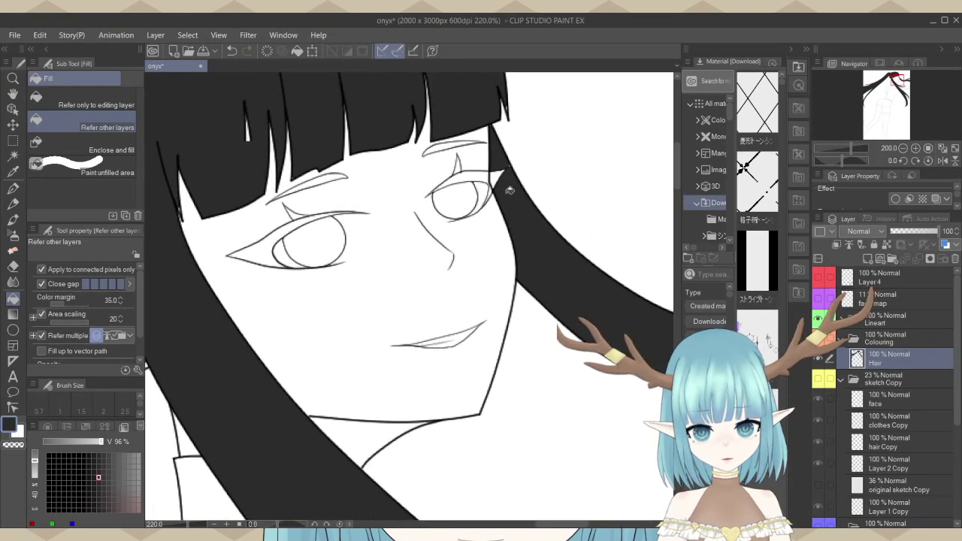
pyautogui.scroll(2, 516, 180)
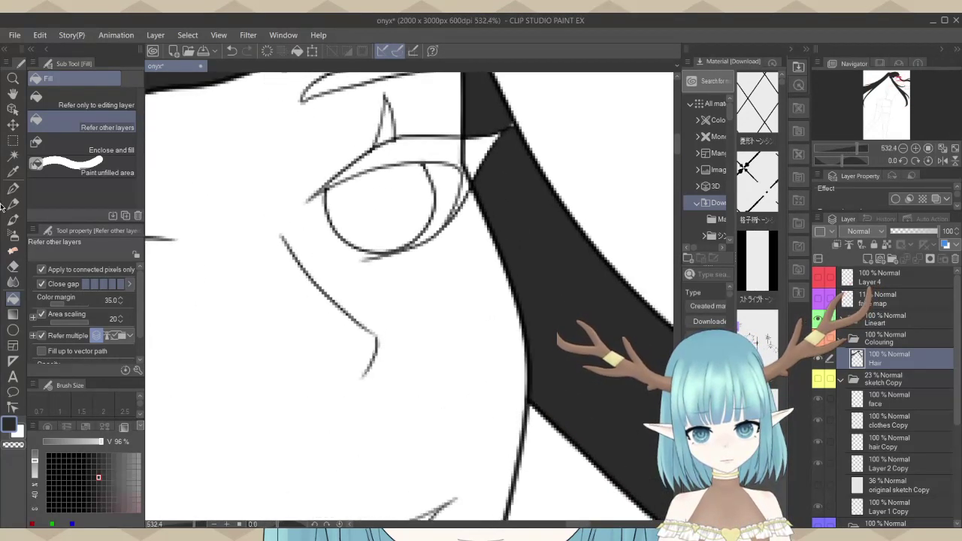
pyautogui.click(13, 188)
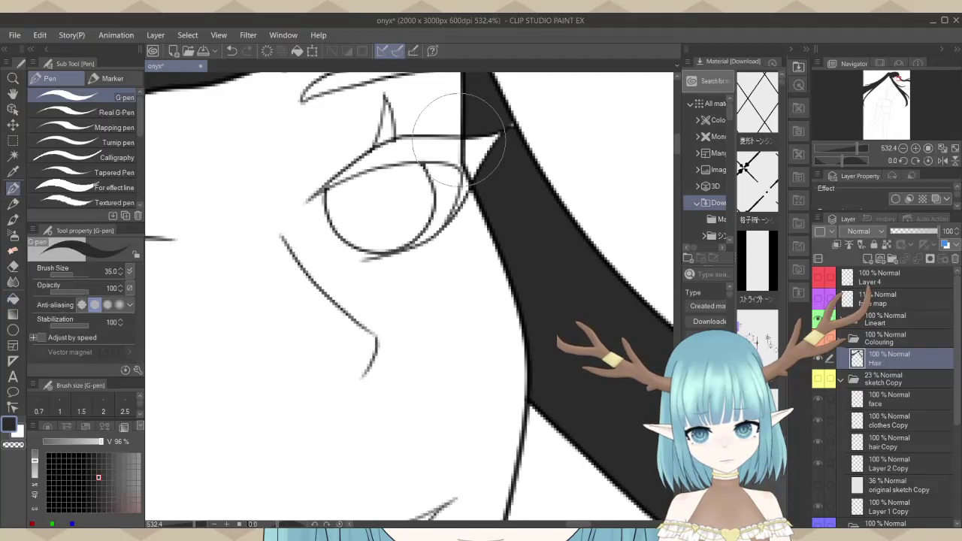
pyautogui.click(61, 275)
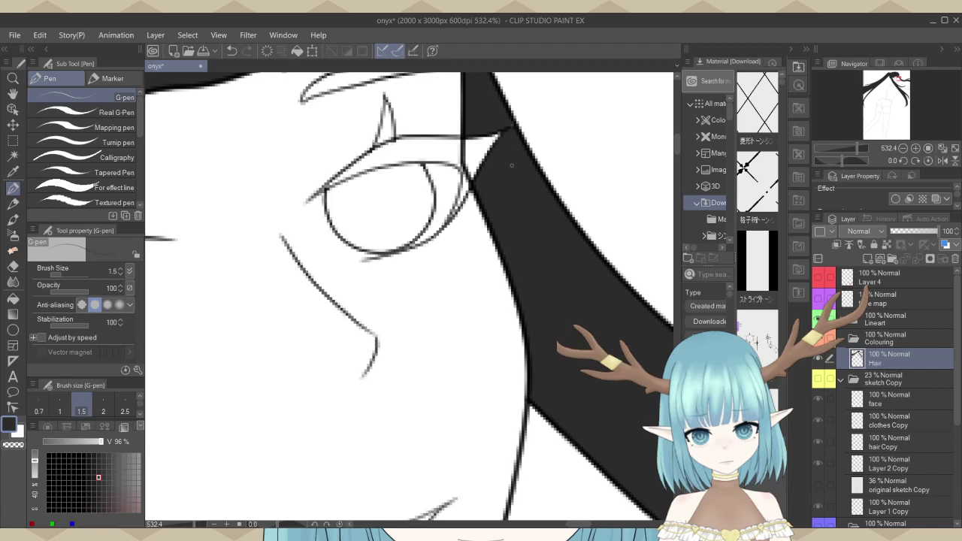
pyautogui.scroll(-6, 512, 165)
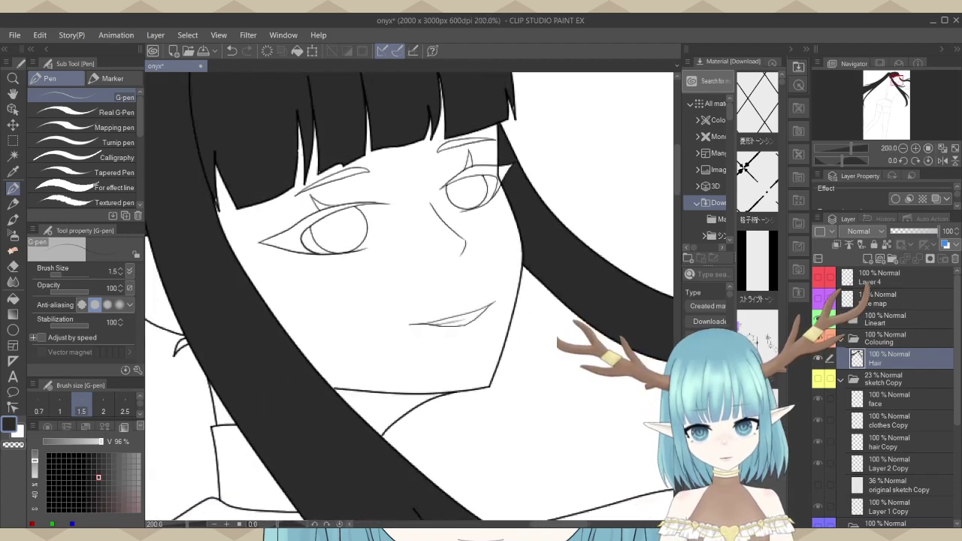
# Paint over the unfilled slivers where the bangs meet the long front lock using the G-pen at brush size 2.
pyautogui.scroll(6, 278, 196)
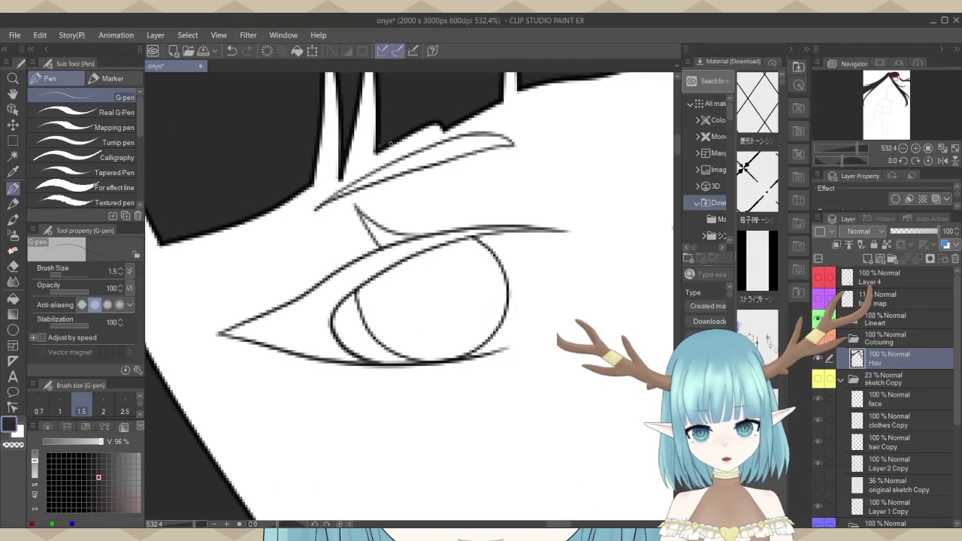
pyautogui.scroll(-3, 236, 210)
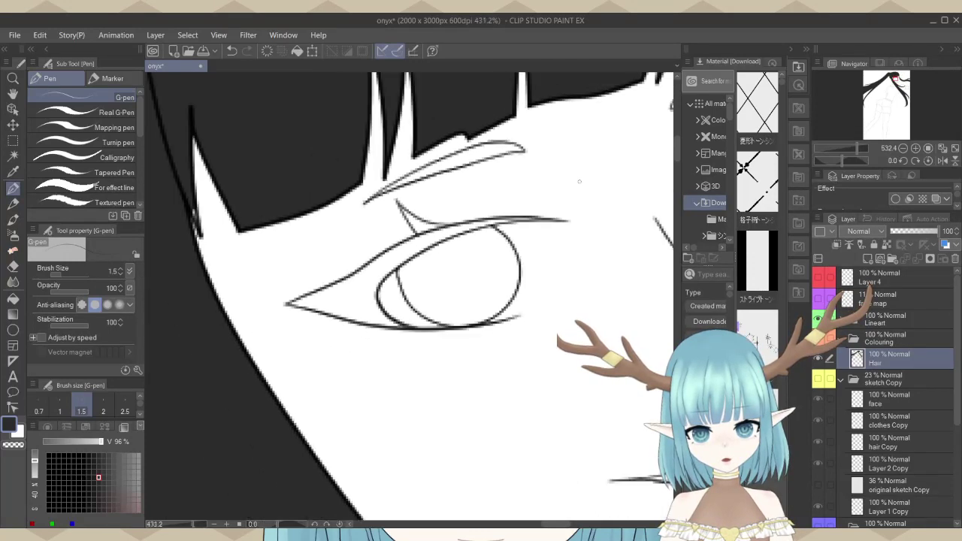
pyautogui.scroll(2, 236, 209)
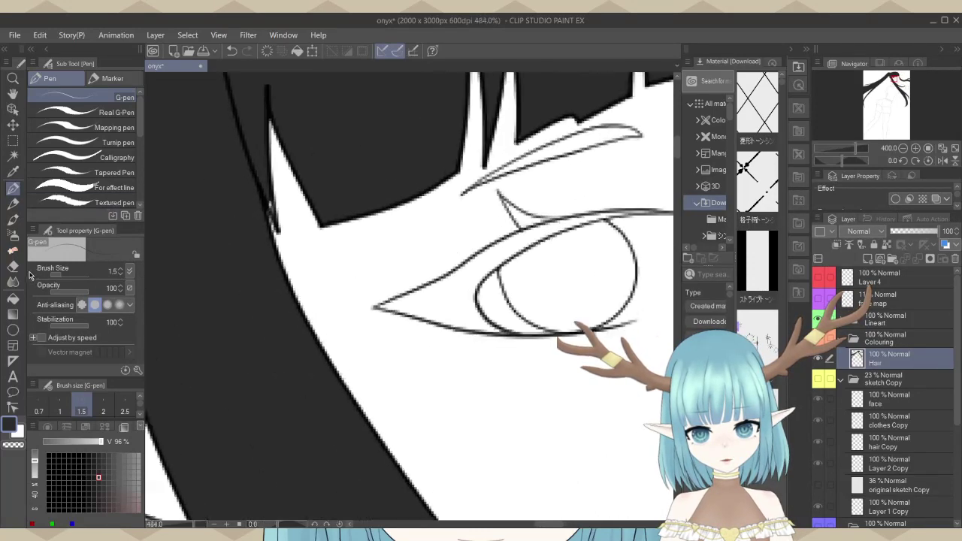
pyautogui.press(']')
pyautogui.scroll(1, 255, 202)
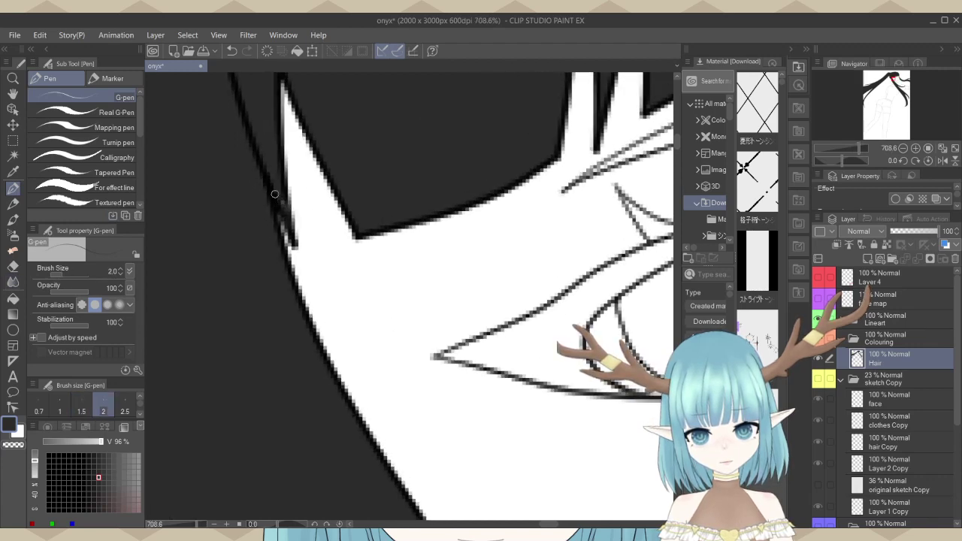
pyautogui.scroll(-4, 267, 260)
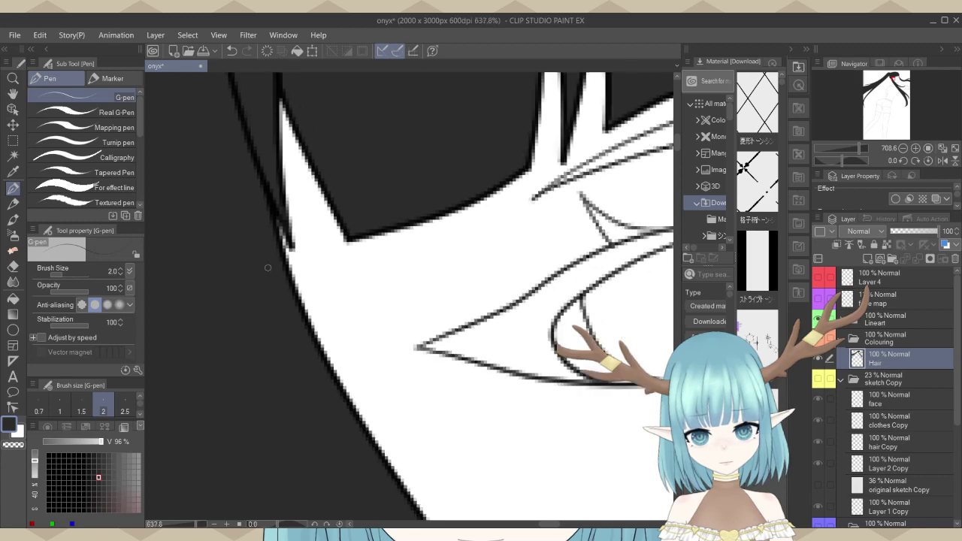
pyautogui.scroll(-5, 252, 273)
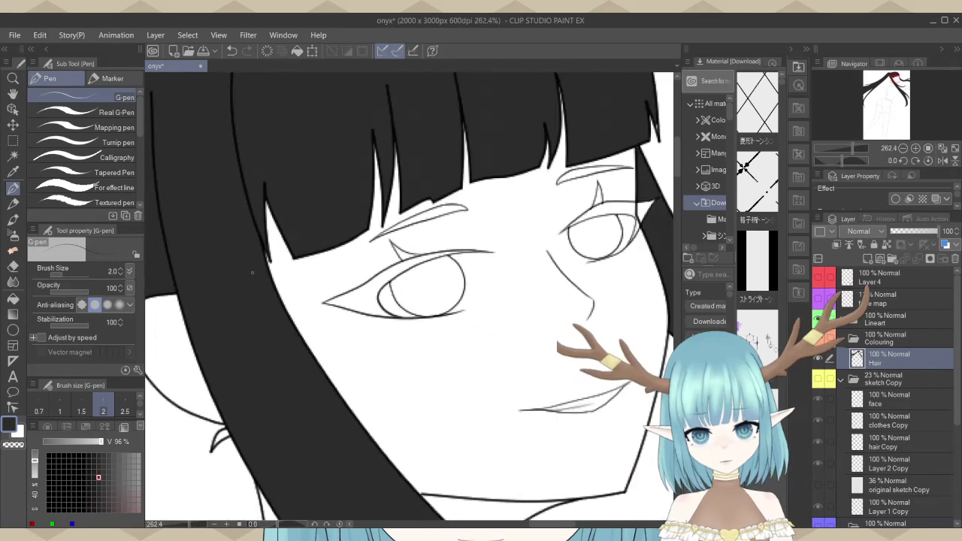
# Set the G-pen's brush size to 12.4 and check the ponytail base and crown for unfilled spots.
pyautogui.scroll(2, 626, 221)
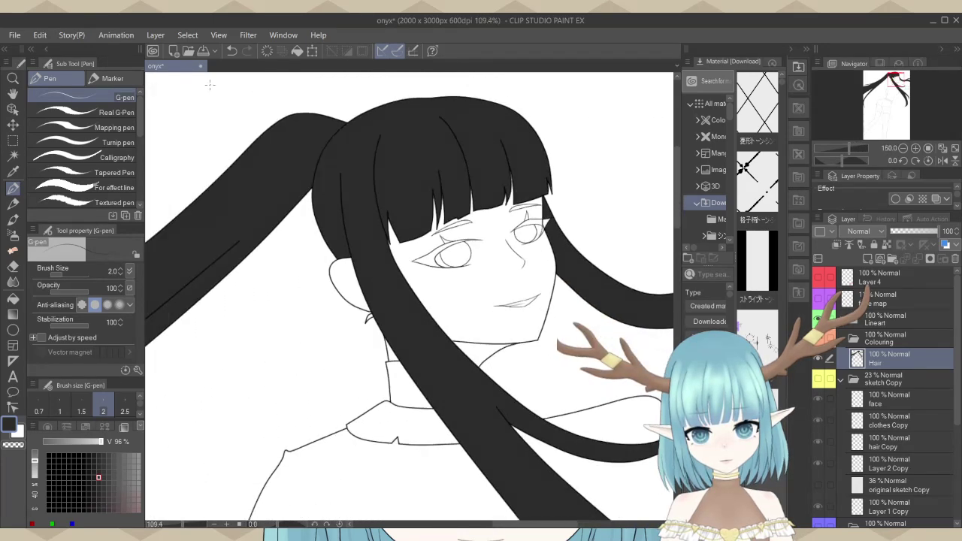
pyautogui.moveTo(59, 277); pyautogui.dragTo(72, 275)
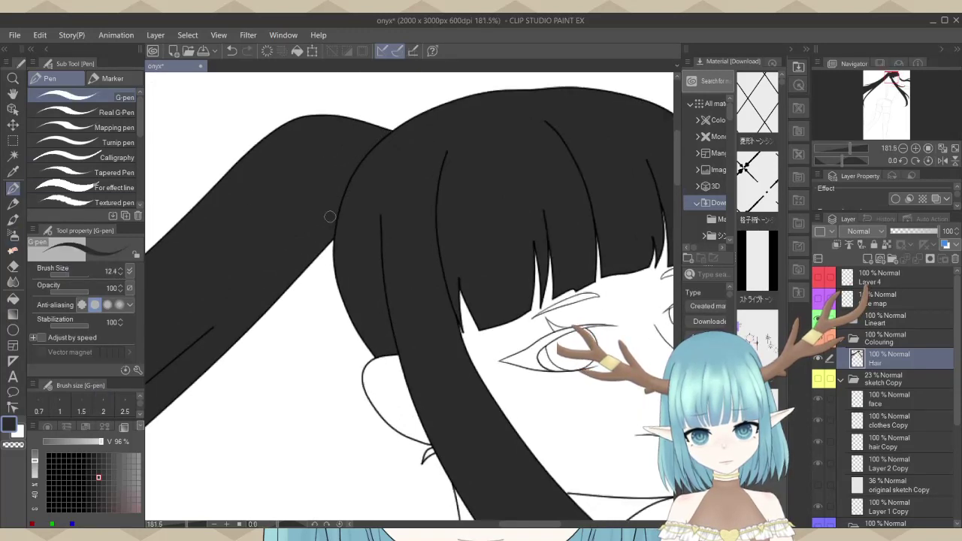
pyautogui.scroll(-2, 329, 217)
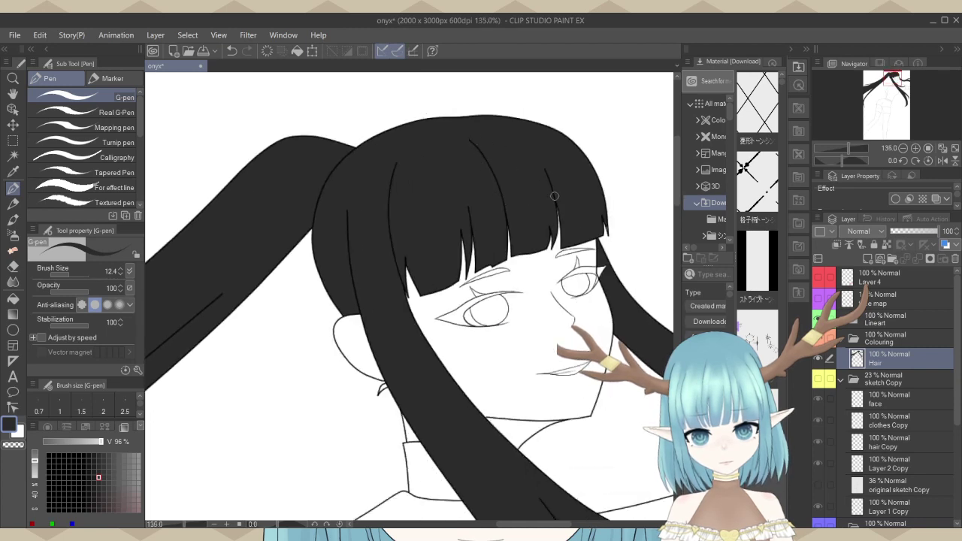
pyautogui.scroll(-5, 558, 222)
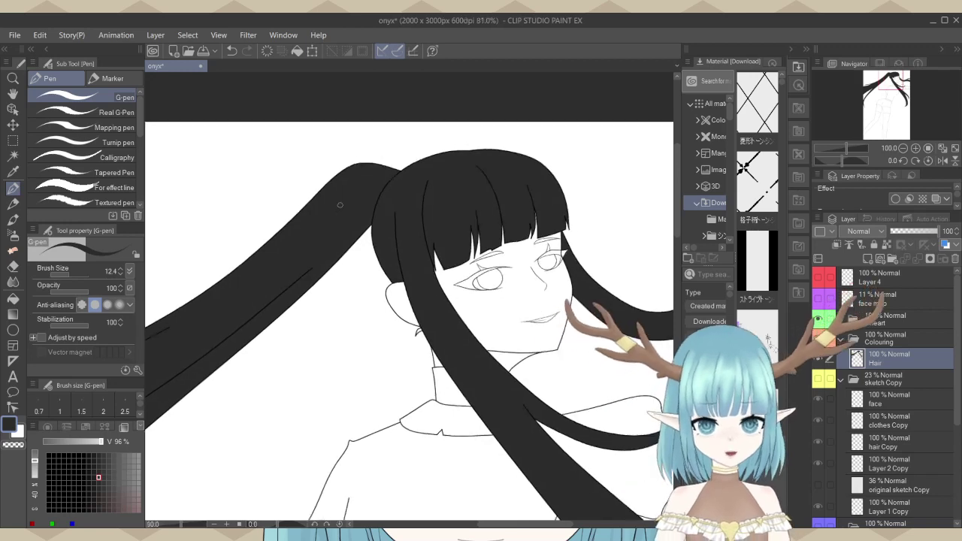
pyautogui.scroll(2, 449, 96)
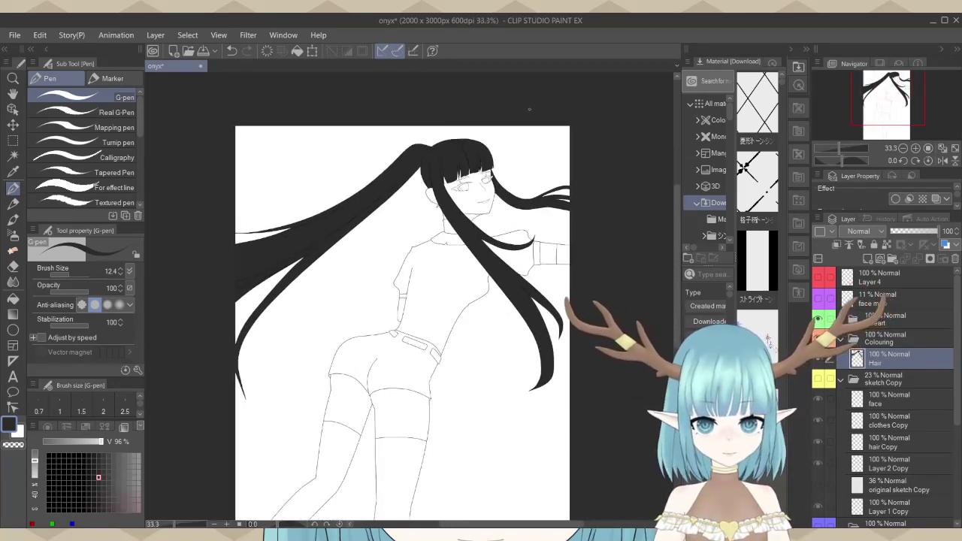
# Fill the small hair tuft below the ear with charcoal.
pyautogui.scroll(4, 458, 193)
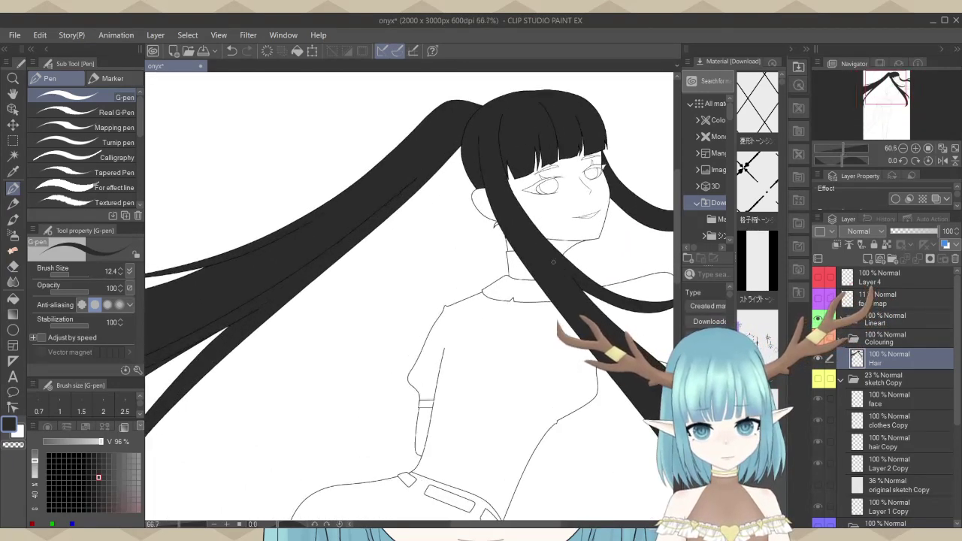
pyautogui.scroll(4, 484, 228)
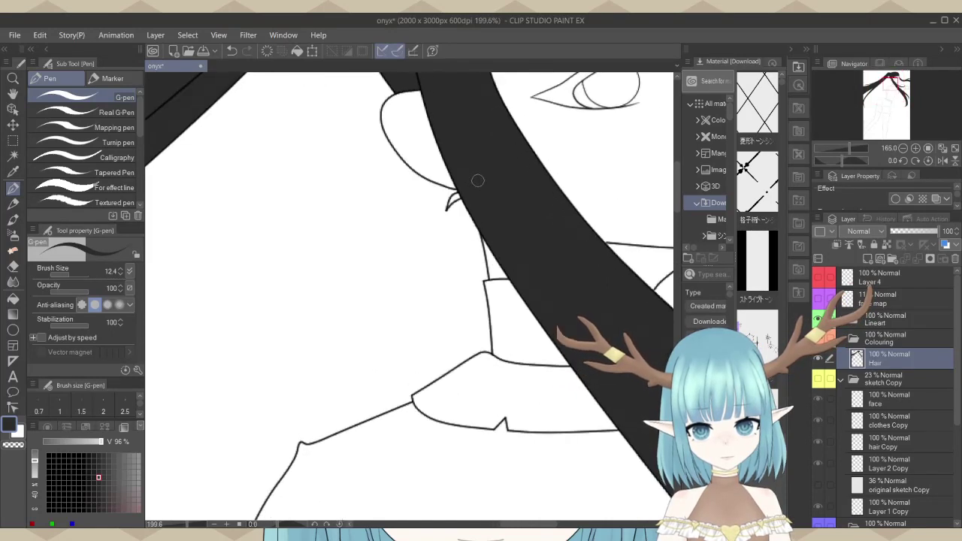
pyautogui.click(13, 299)
pyautogui.click(449, 200)
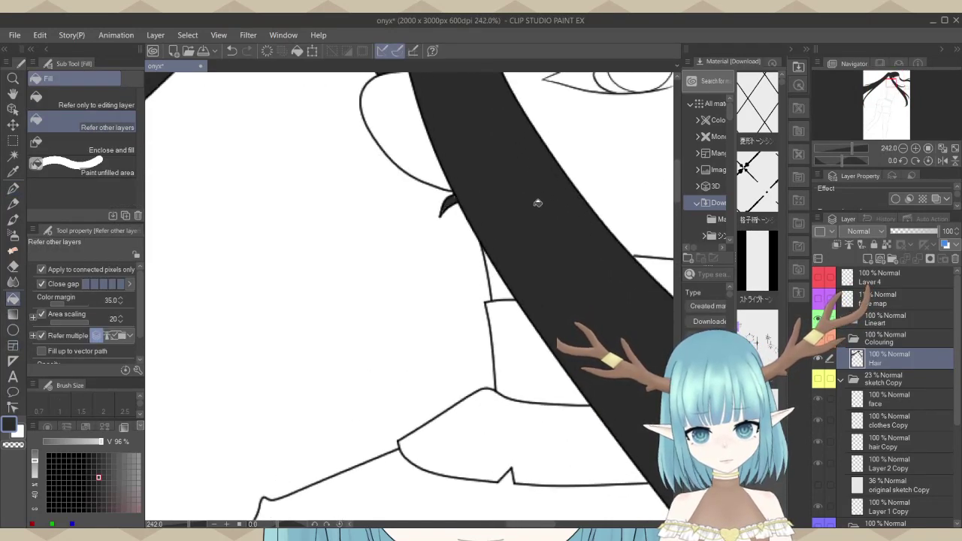
# Touch up the edges of the small tuft below the ear with the G-pen, reducing the brush size to 2.
pyautogui.scroll(5, 436, 207)
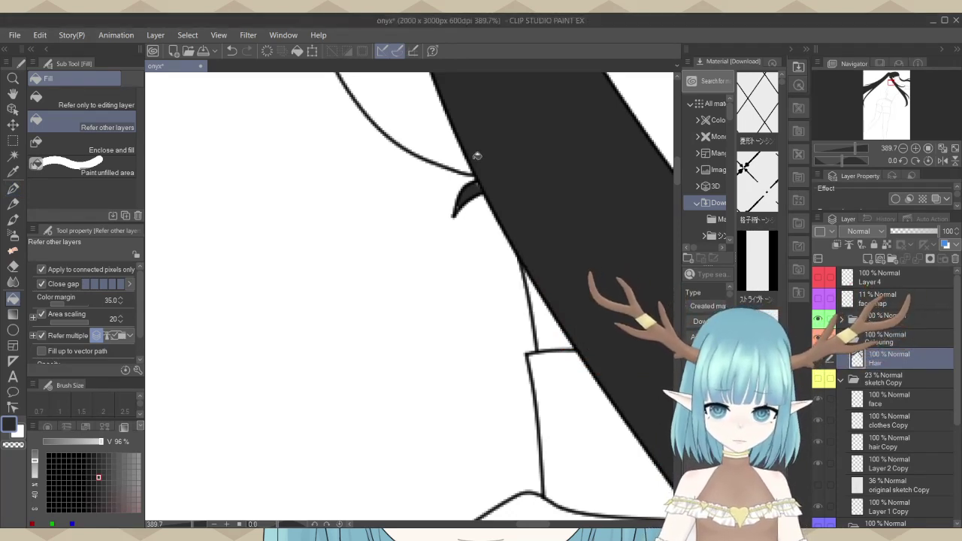
pyautogui.press('p')
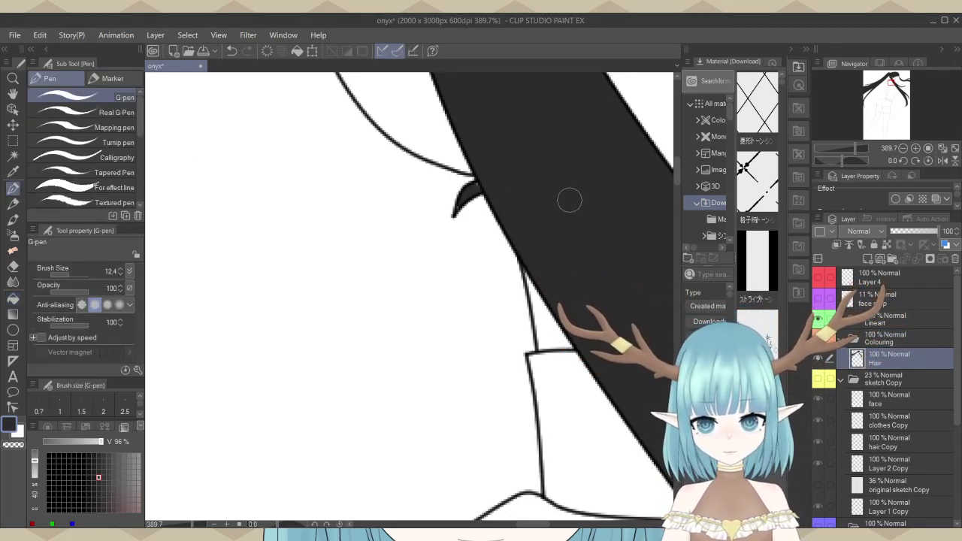
pyautogui.scroll(2, 566, 202)
pyautogui.click(79, 272)
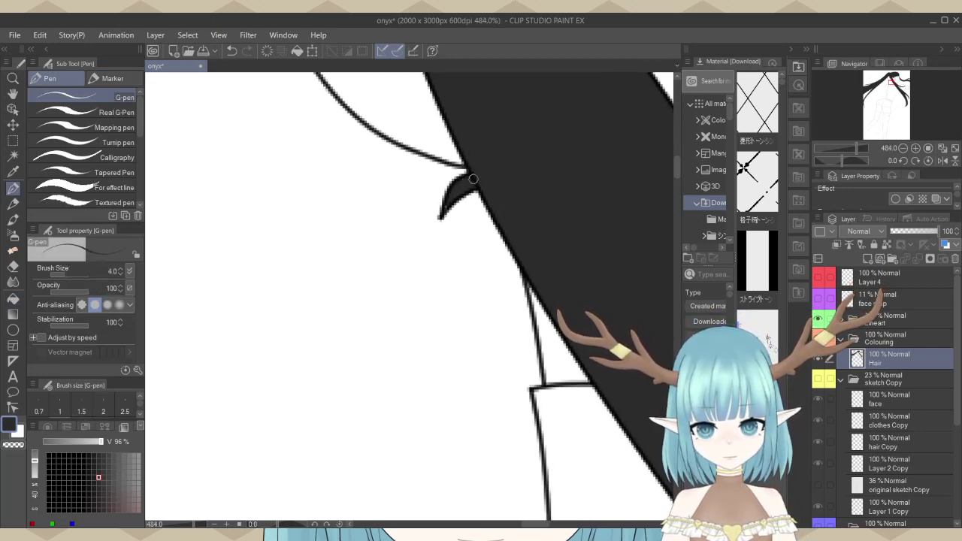
pyautogui.click(103, 410)
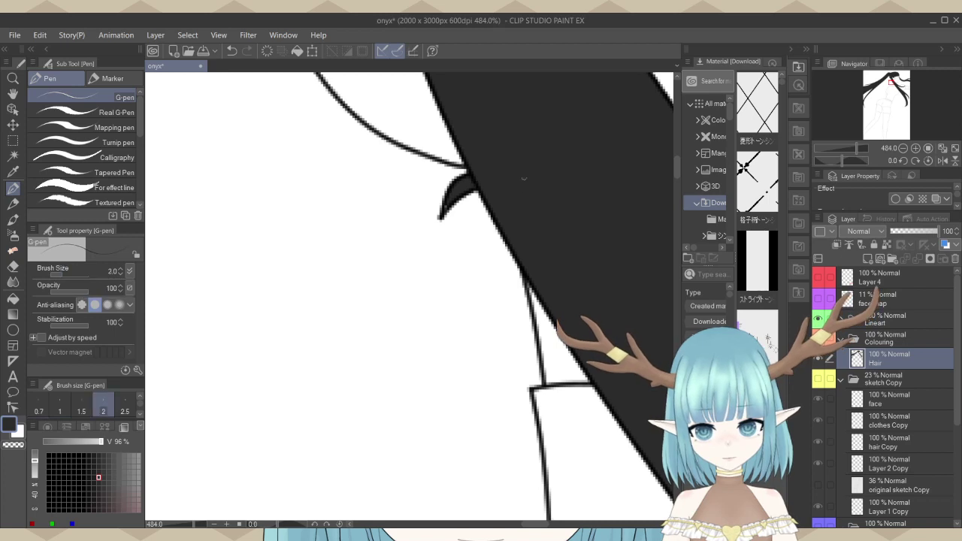
pyautogui.scroll(2, 428, 233)
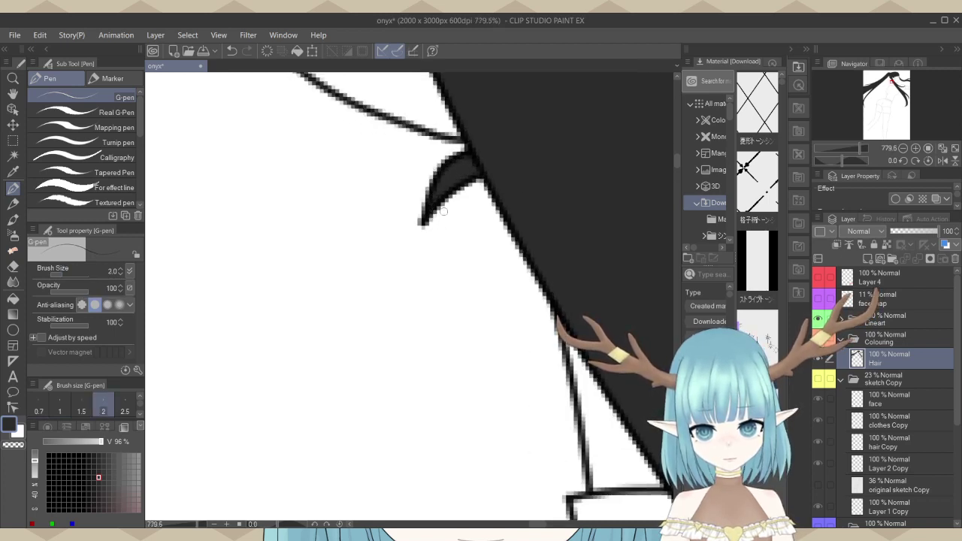
pyautogui.scroll(-5, 417, 272)
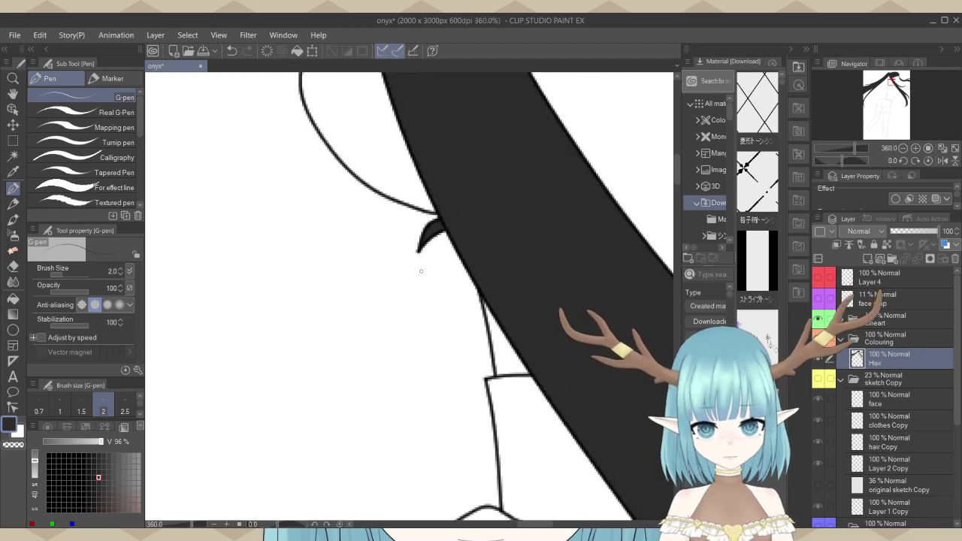
pyautogui.scroll(-5, 421, 270)
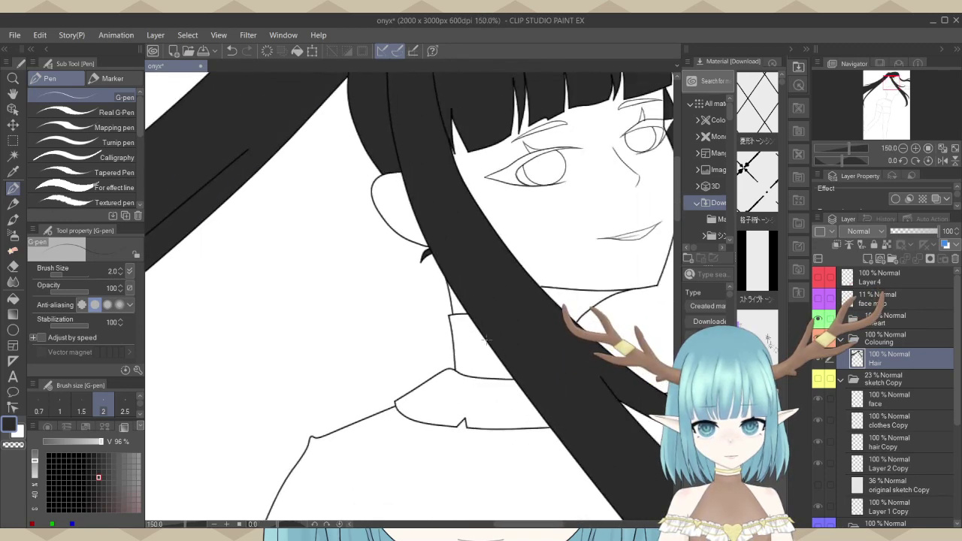
# Add a new layer named shadow above the Hair layer and clip it to the hair.
pyautogui.scroll(-4, 485, 340)
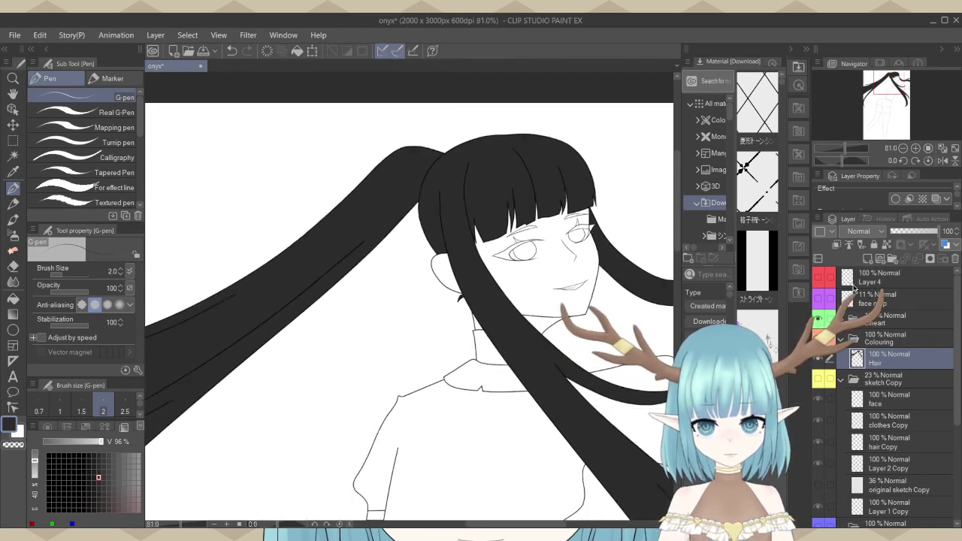
pyautogui.click(868, 259)
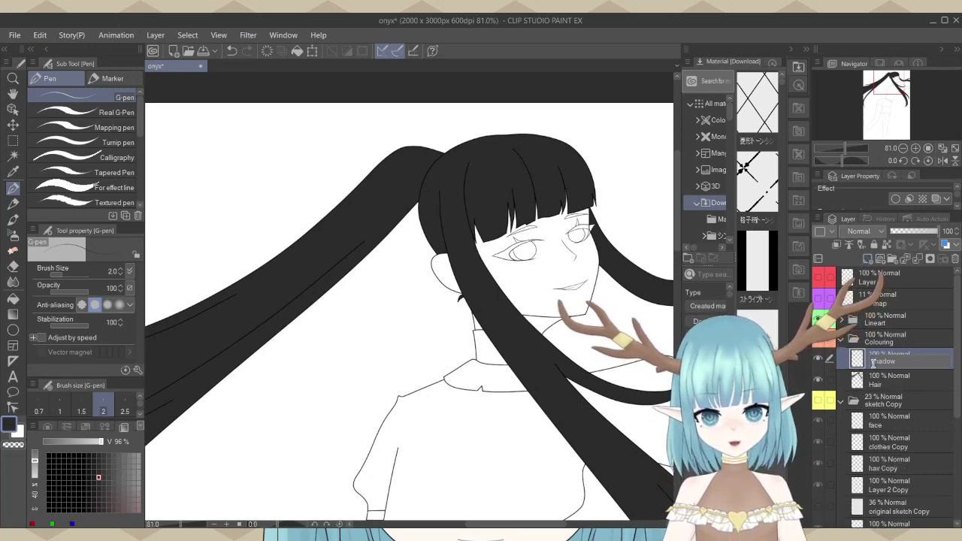
pyautogui.press('Return')
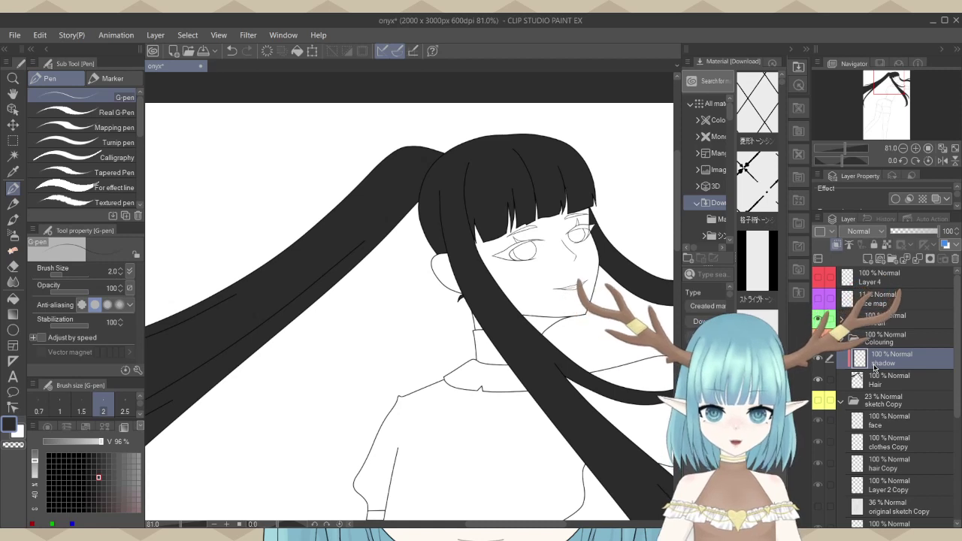
# Sample the charcoal hair colour and darken it to a near-black shade for the hair shadows.
pyautogui.keyDown('alt'); pyautogui.click(496, 159); pyautogui.keyUp('alt')
pyautogui.click(92, 483)
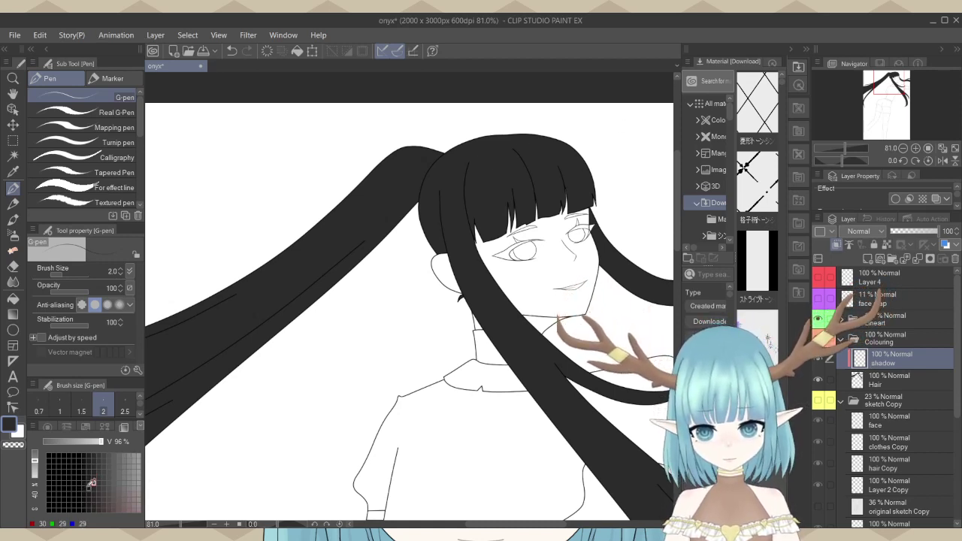
pyautogui.click(84, 492)
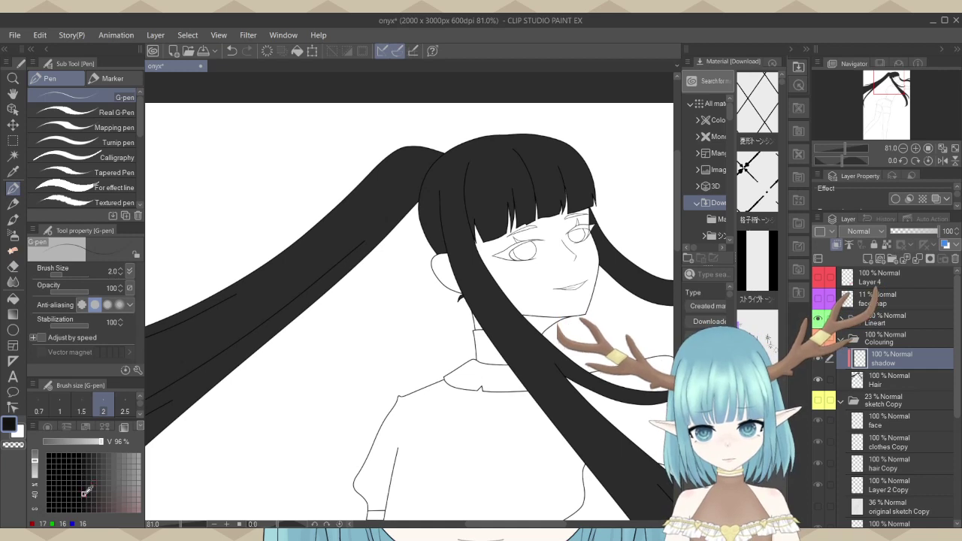
pyautogui.click(80, 498)
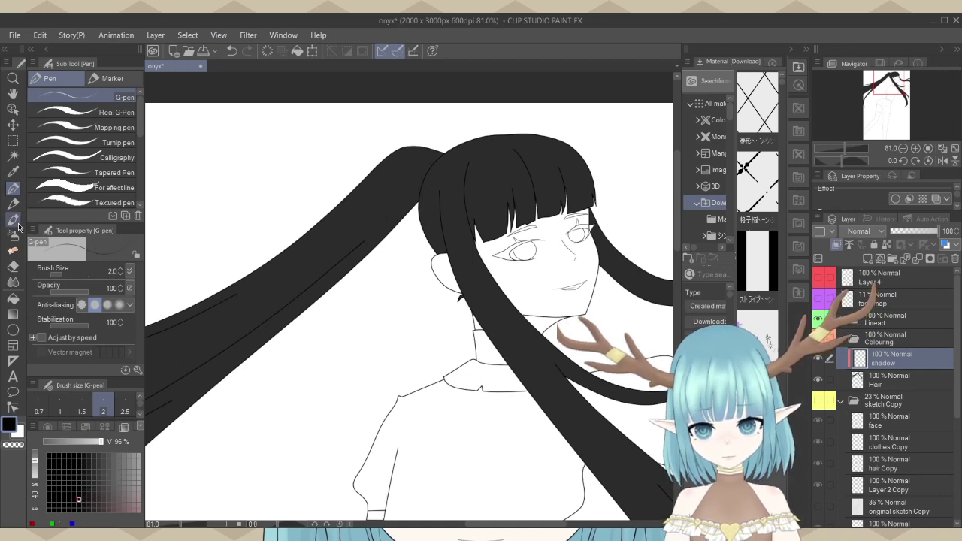
# Switch to the Opaque watercolor brush, reduce its size to 20.9 and try a test stroke on the ponytail.
pyautogui.press('b')
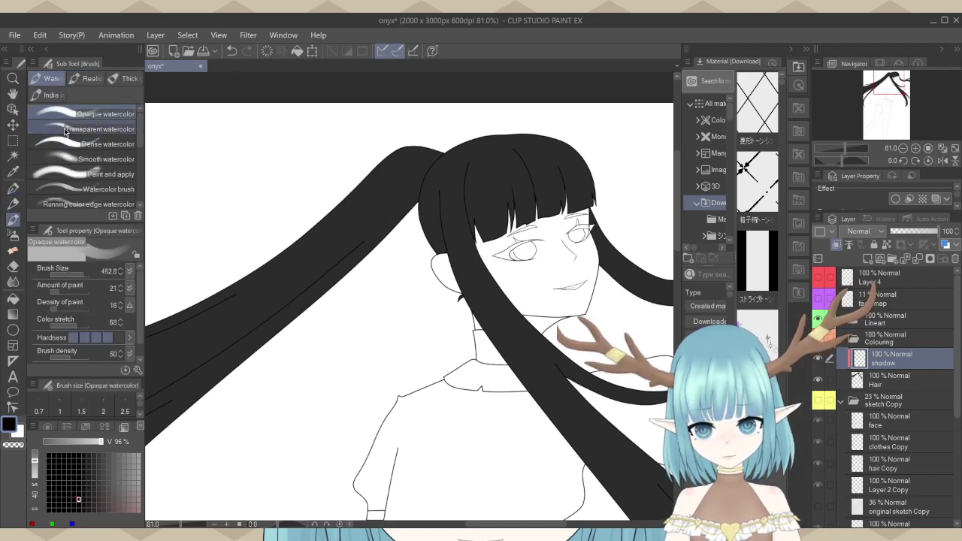
pyautogui.click(78, 275)
pyautogui.moveTo(78, 279); pyautogui.dragTo(72, 282)
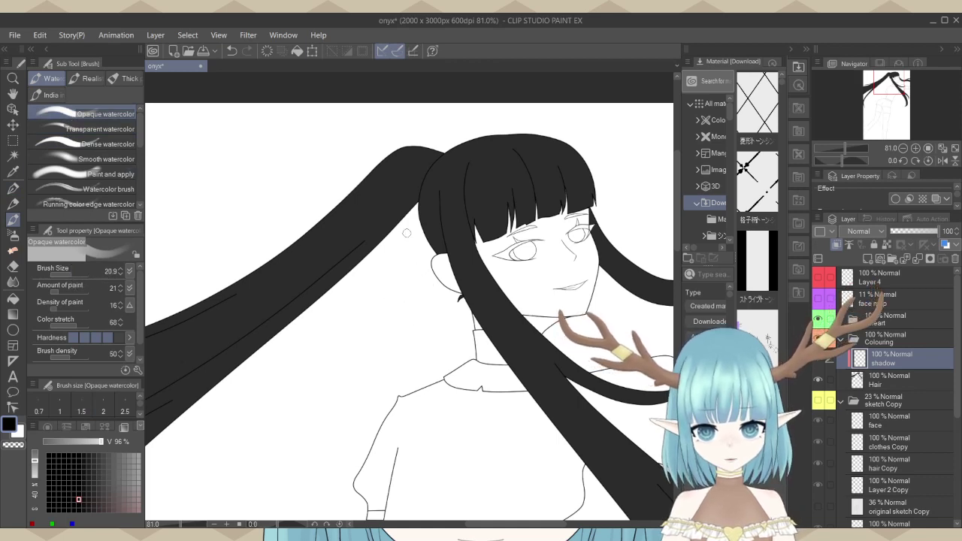
pyautogui.moveTo(382, 186)
pyautogui.mouseDown()
pyautogui.moveTo(345, 197)
pyautogui.moveTo(354, 203)
pyautogui.moveTo(338, 220)
pyautogui.mouseUp()
pyautogui.hotkey('ctrl', 'z')
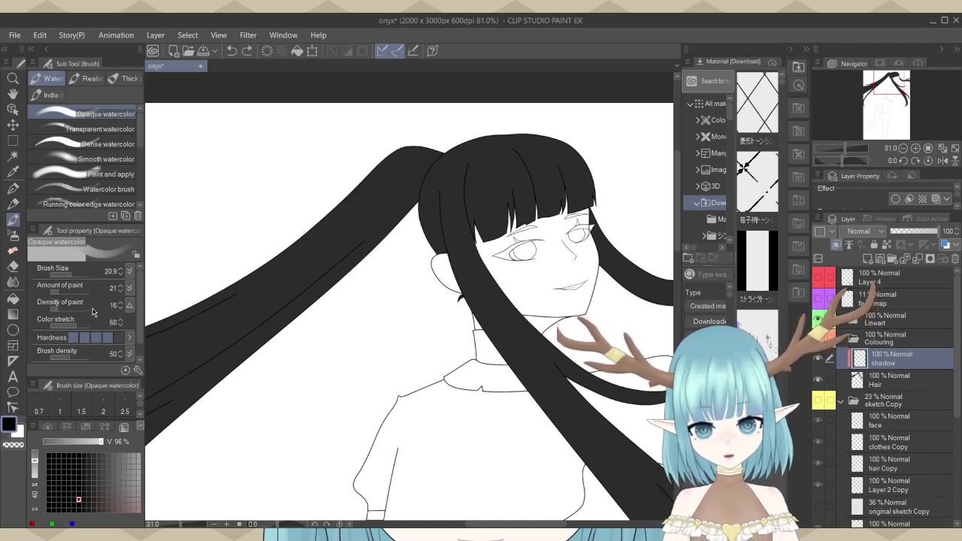
# Set the Opaque watercolor brush's stabilization to 31 and its brush size to 40.
pyautogui.scroll(-1, 136, 319)
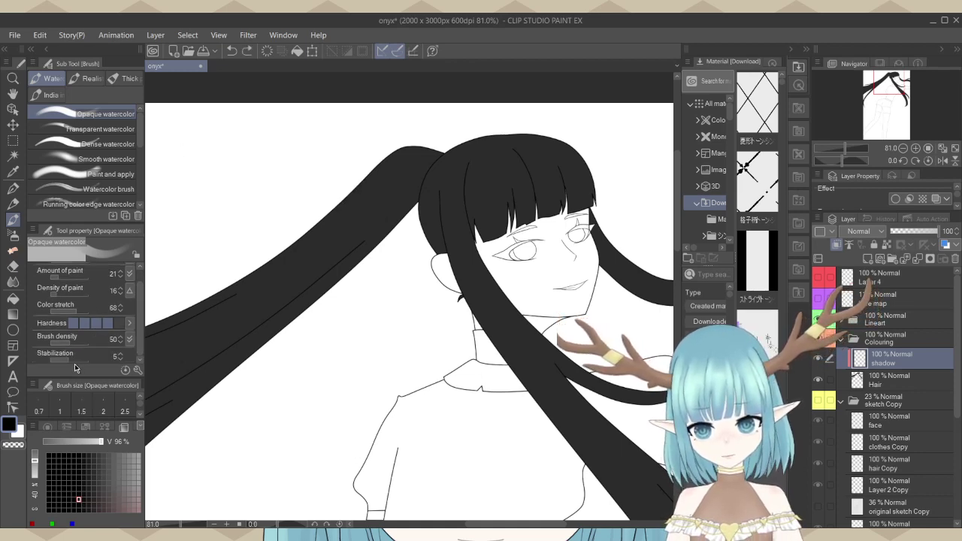
pyautogui.click(75, 362)
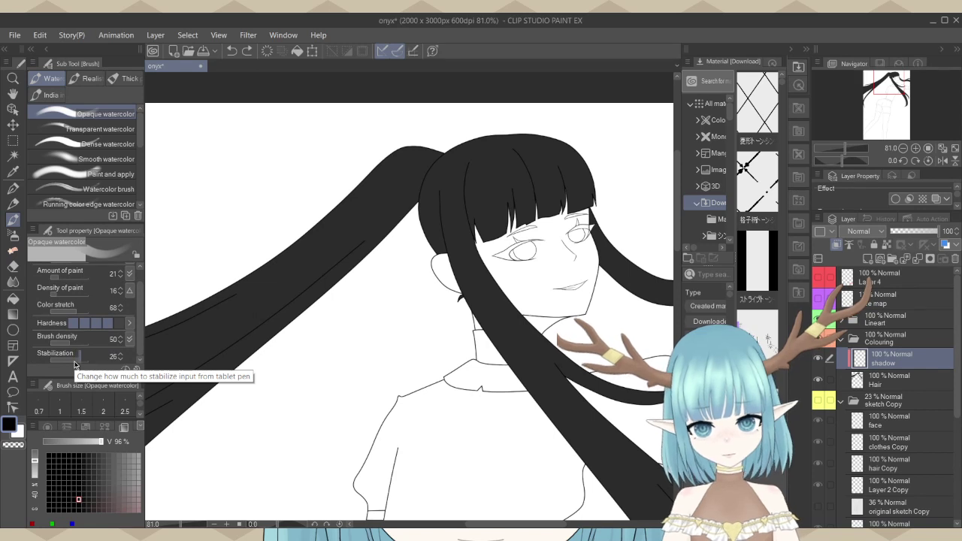
pyautogui.click(77, 361)
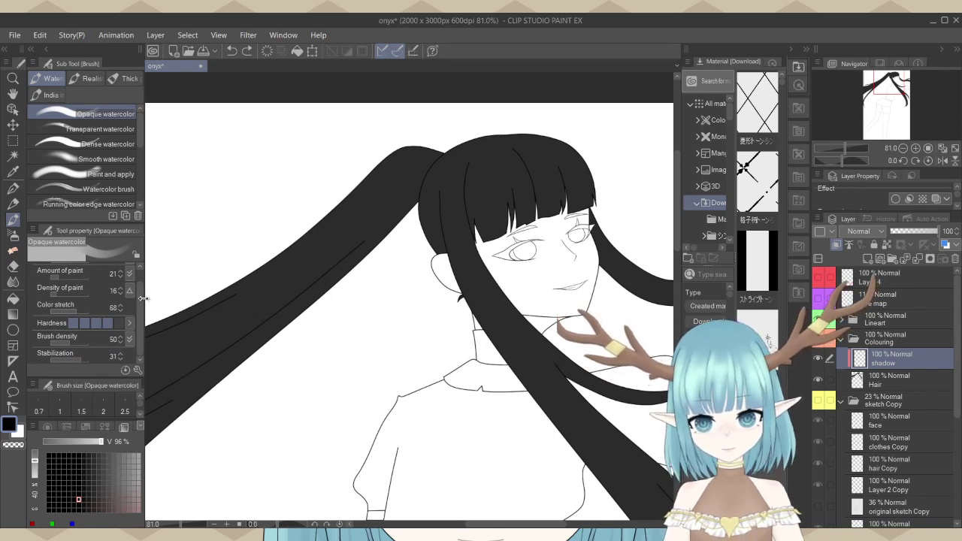
pyautogui.scroll(1, 73, 280)
pyautogui.press(']')
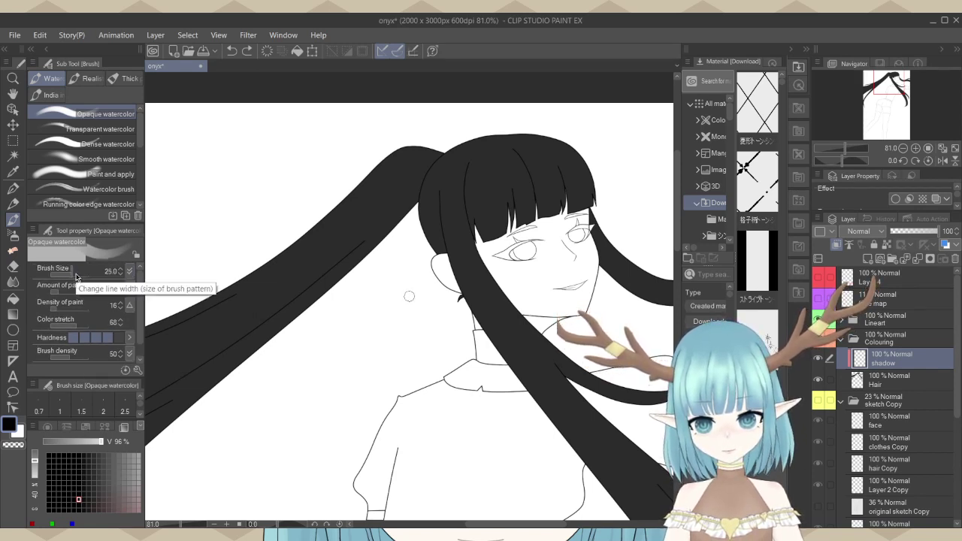
pyautogui.press(']')
# Paint near-black shadow on the ponytail's lower section, between its lowest inner line and bottom edge near the canvas border.
pyautogui.scroll(-3, 519, 232)
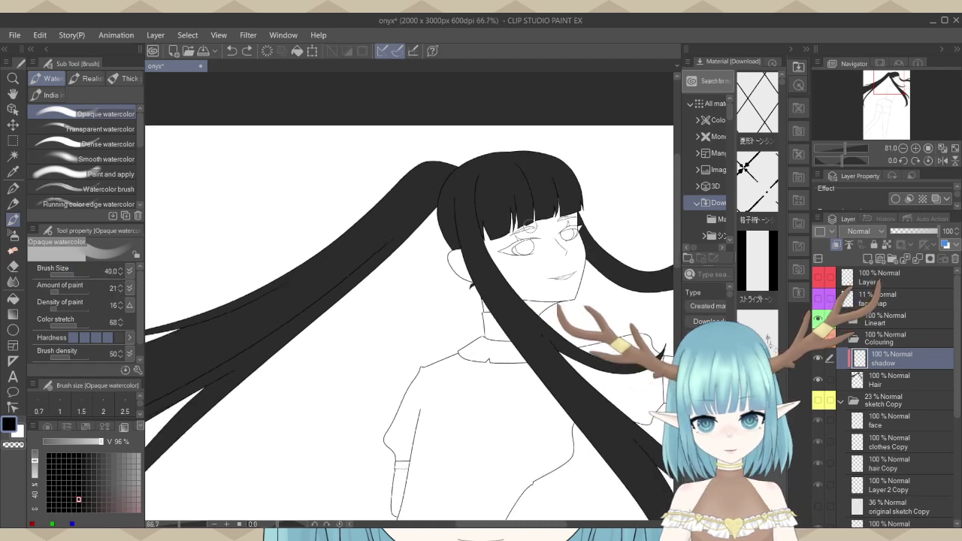
pyautogui.scroll(6, 184, 407)
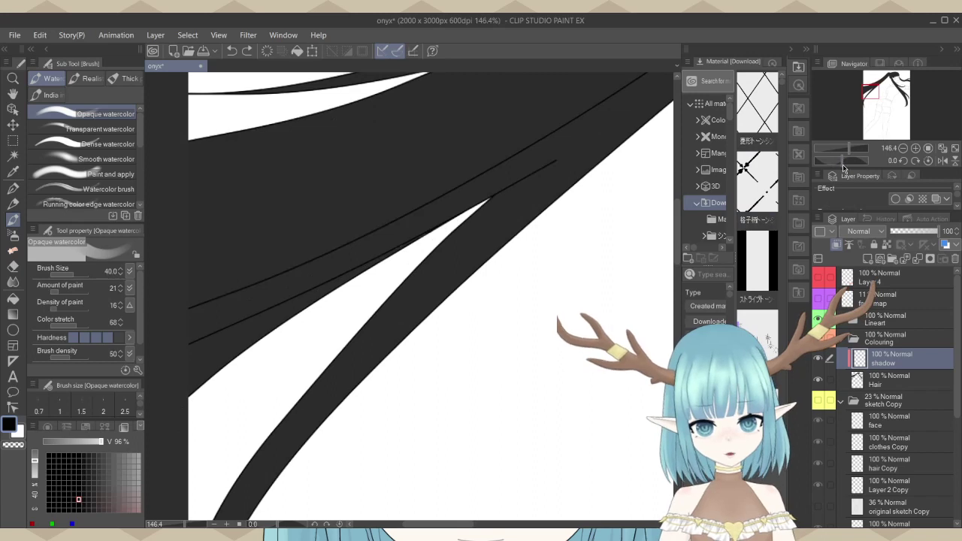
pyautogui.scroll(-2, 842, 168)
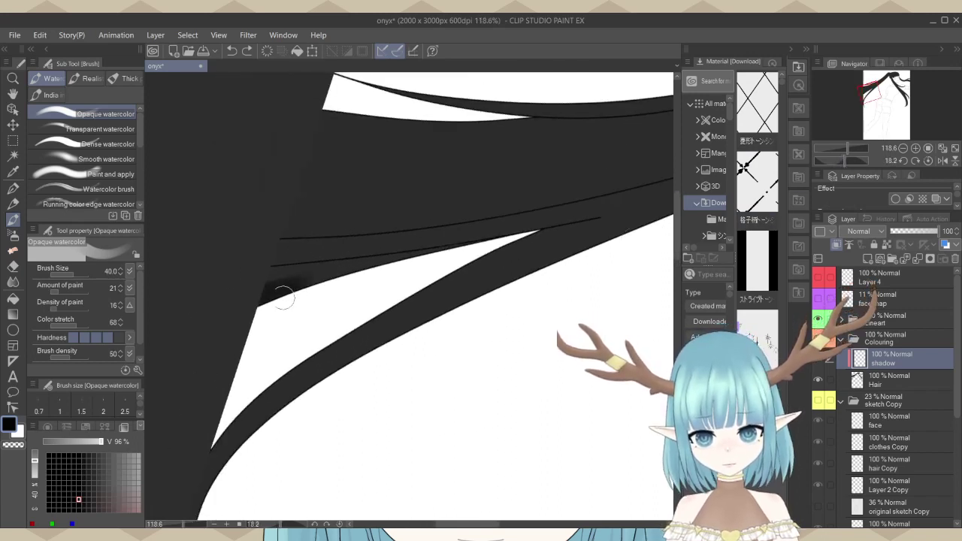
pyautogui.moveTo(283, 298)
pyautogui.mouseDown()
pyautogui.moveTo(301, 278)
pyautogui.moveTo(270, 275)
pyautogui.moveTo(393, 256)
pyautogui.mouseUp()
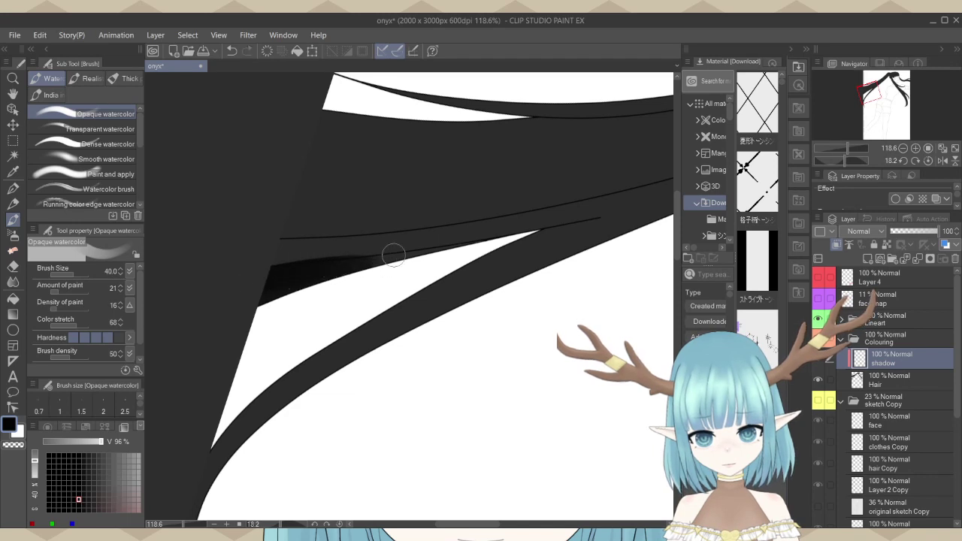
pyautogui.hotkey('ctrl', 'z')
pyautogui.scroll(2, 329, 285)
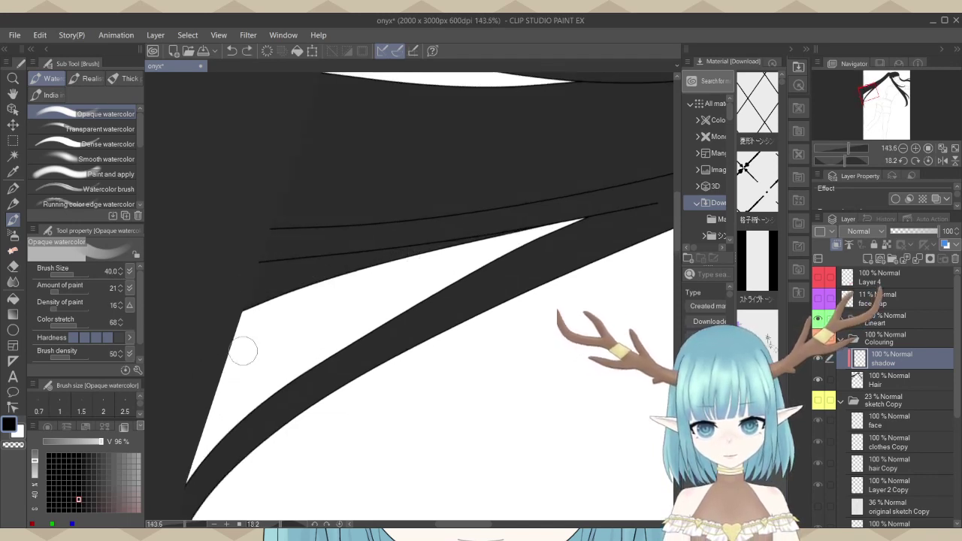
pyautogui.moveTo(311, 273)
pyautogui.mouseDown()
pyautogui.moveTo(205, 293)
pyautogui.moveTo(312, 287)
pyautogui.moveTo(252, 300)
pyautogui.mouseUp()
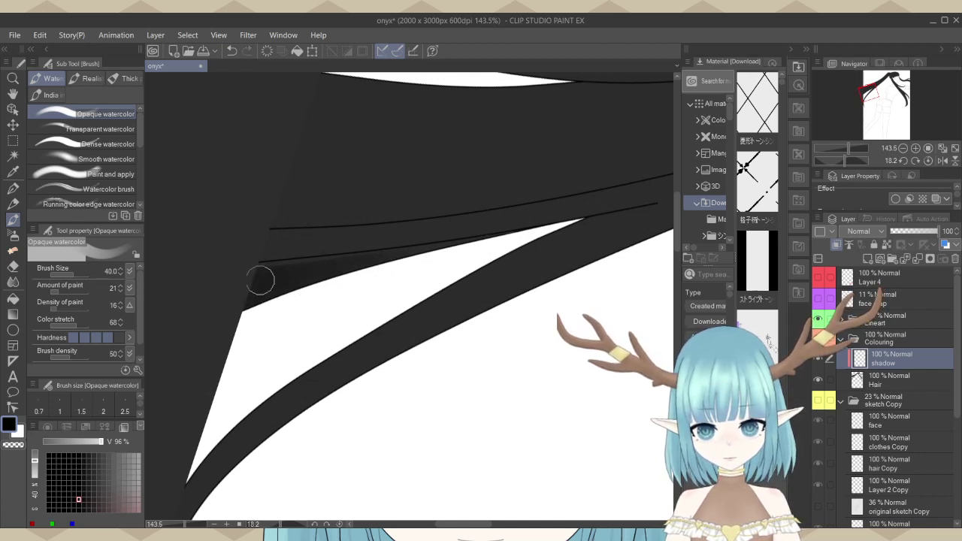
pyautogui.moveTo(358, 263); pyautogui.dragTo(214, 279)
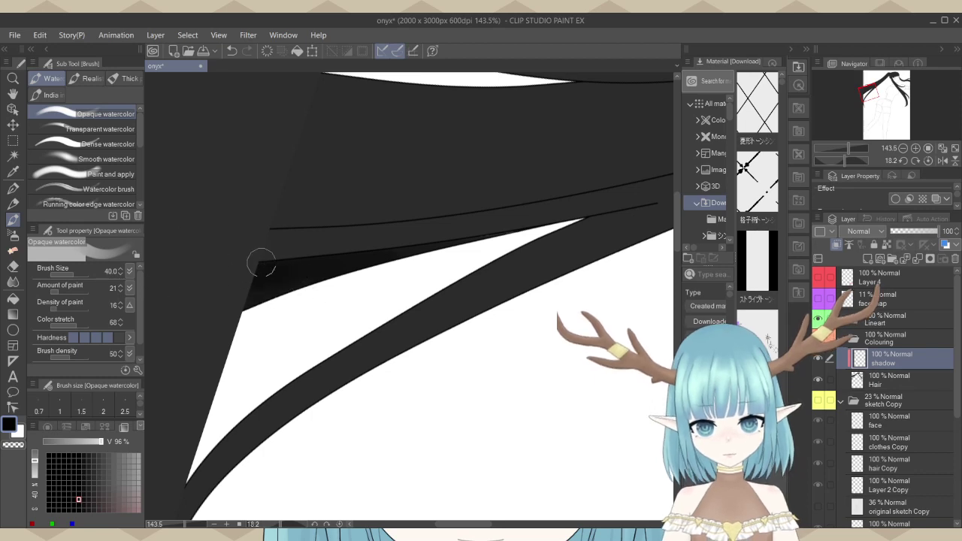
# Reduce the Opaque watercolor brush size to 16 for shading the small forked strand of the long front lock.
pyautogui.scroll(-6, 262, 263)
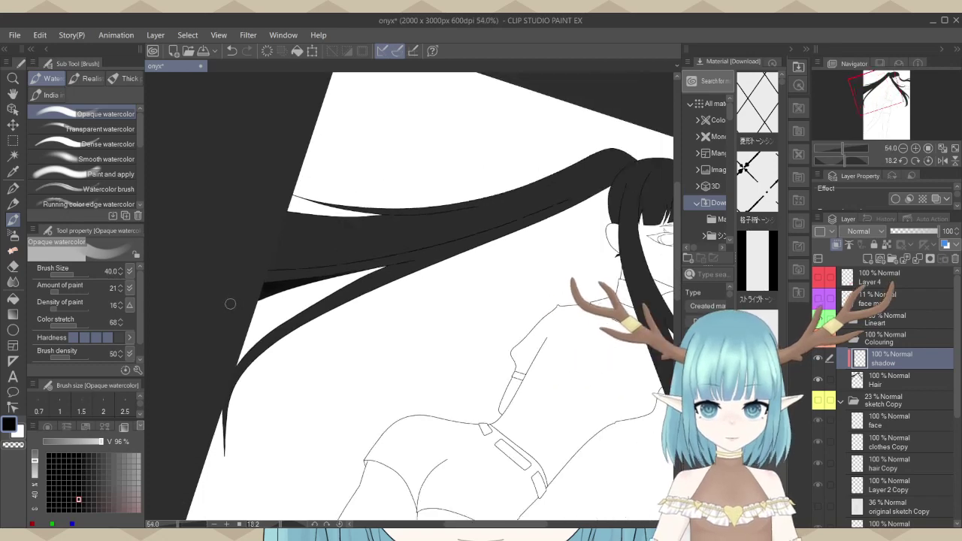
pyautogui.scroll(-2, 230, 304)
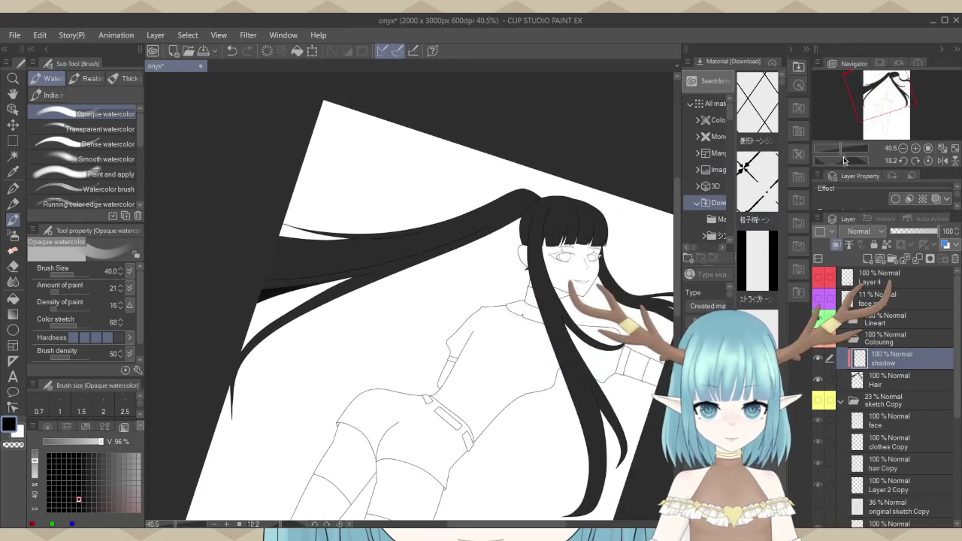
pyautogui.moveTo(843, 157); pyautogui.dragTo(839, 157)
pyautogui.scroll(1, 486, 184)
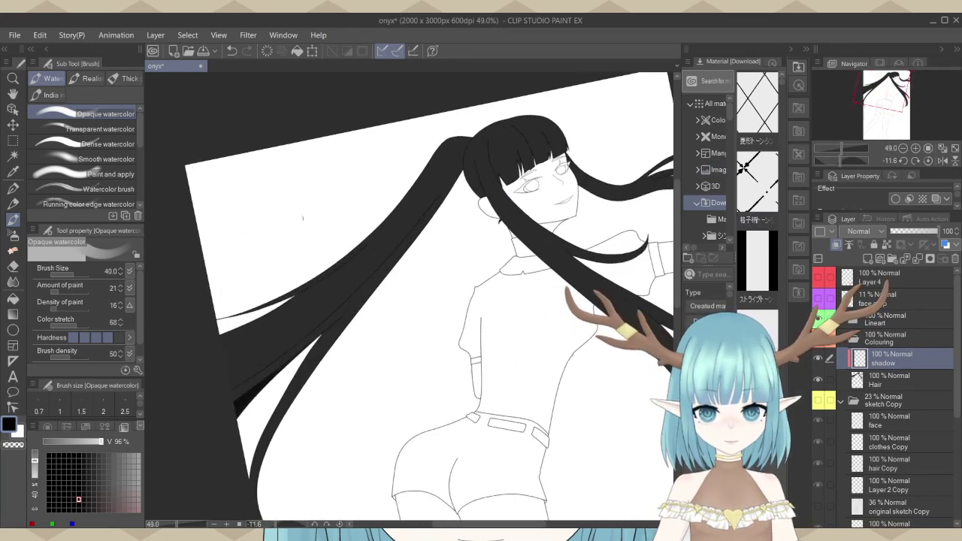
pyautogui.scroll(-1, 279, 225)
pyautogui.scroll(1, 253, 137)
pyautogui.scroll(4, 597, 336)
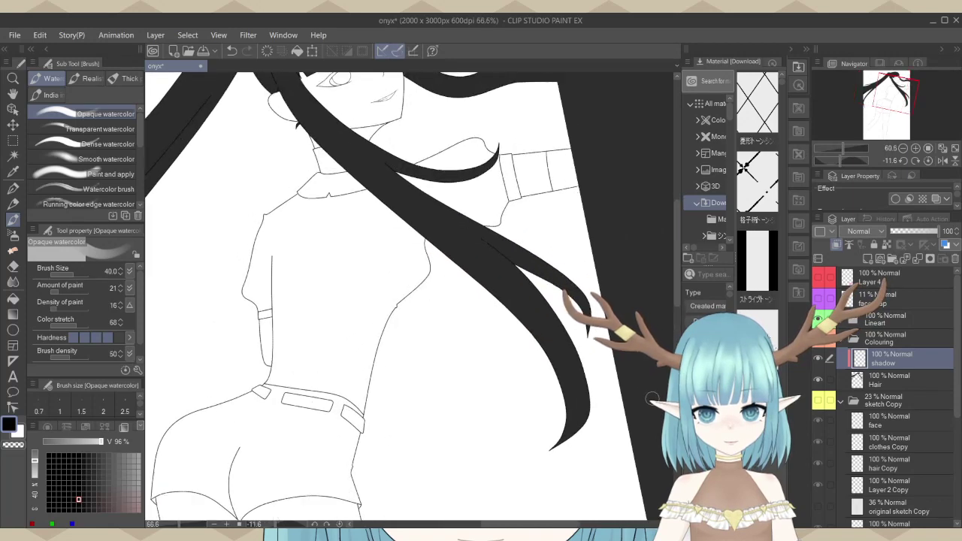
pyautogui.click(71, 275)
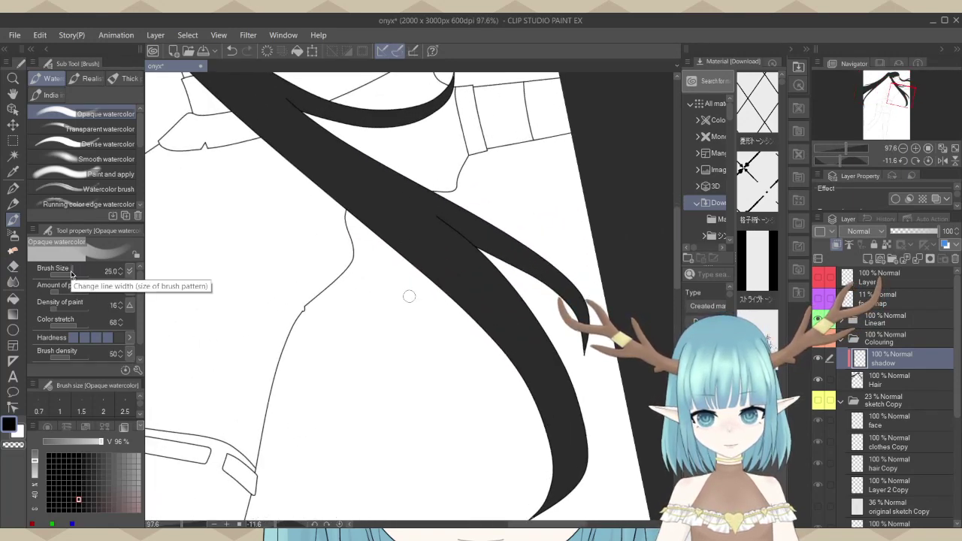
pyautogui.click(68, 271)
pyautogui.scroll(1, 540, 339)
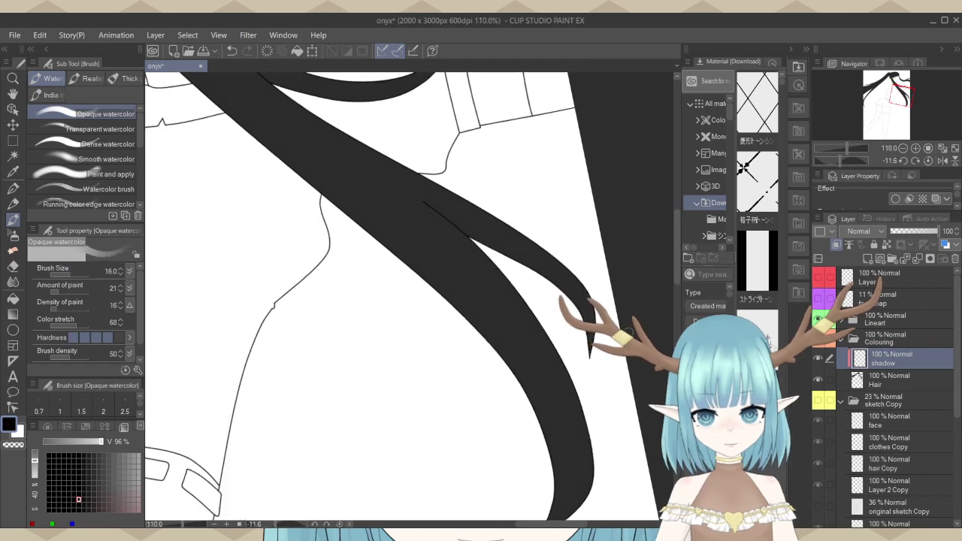
pyautogui.scroll(3, 627, 332)
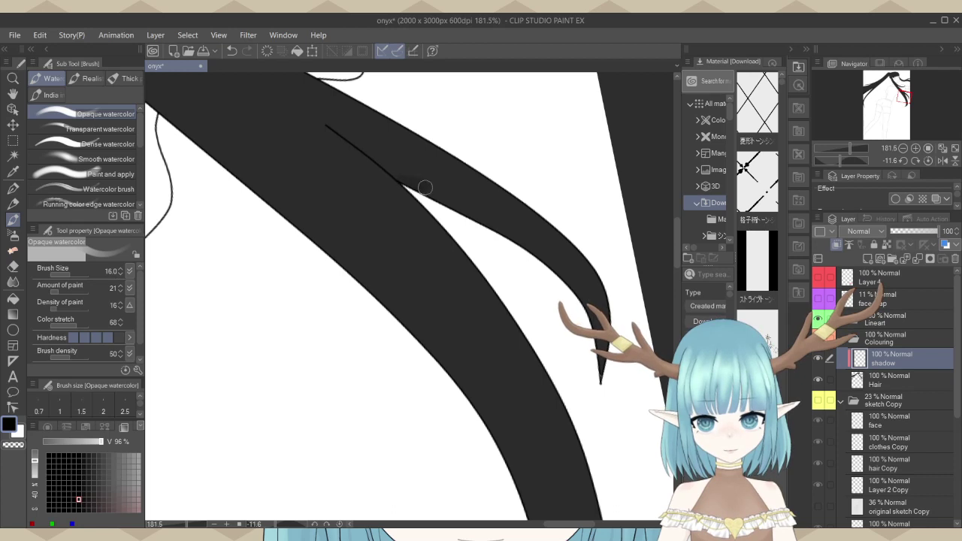
# Shade the inner lower edge of the small forked strand near-black, from the fork line towards the curled tip.
pyautogui.moveTo(425, 187); pyautogui.dragTo(557, 261)
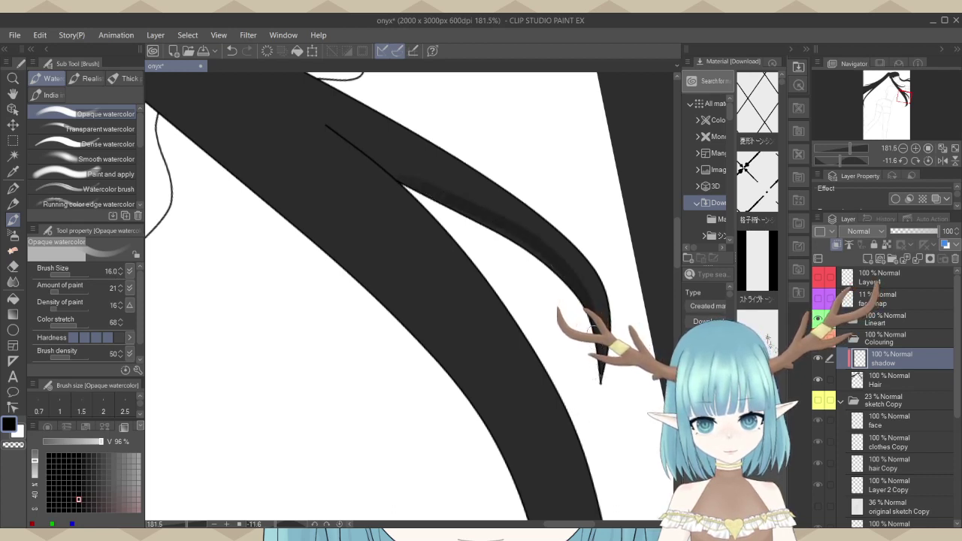
pyautogui.moveTo(551, 265); pyautogui.dragTo(459, 217)
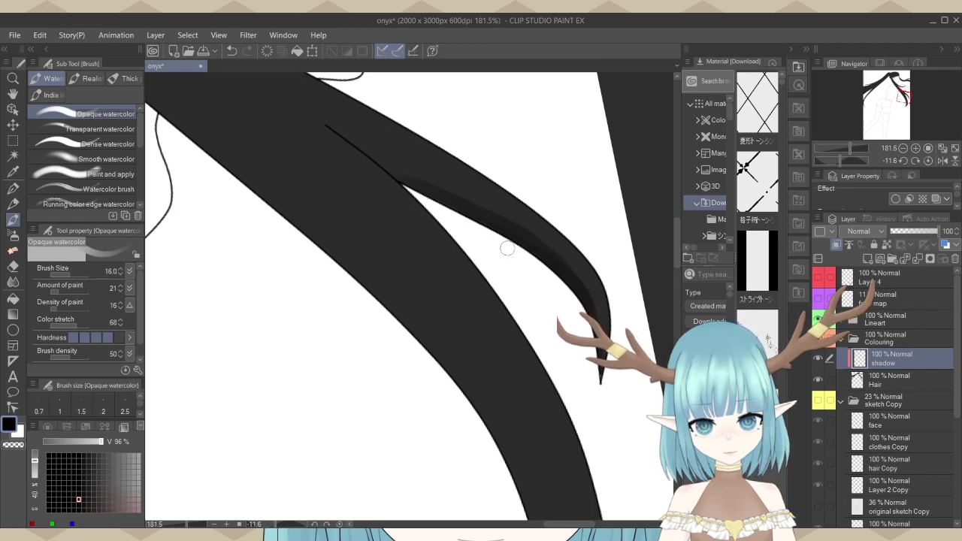
pyautogui.moveTo(533, 238); pyautogui.dragTo(388, 181)
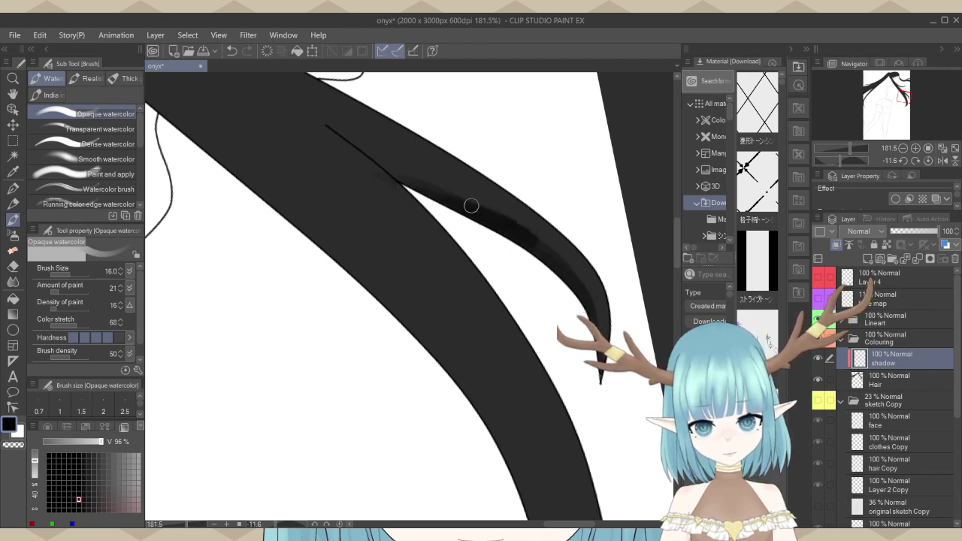
pyautogui.moveTo(471, 205); pyautogui.dragTo(384, 165)
pyautogui.moveTo(451, 200); pyautogui.dragTo(362, 154)
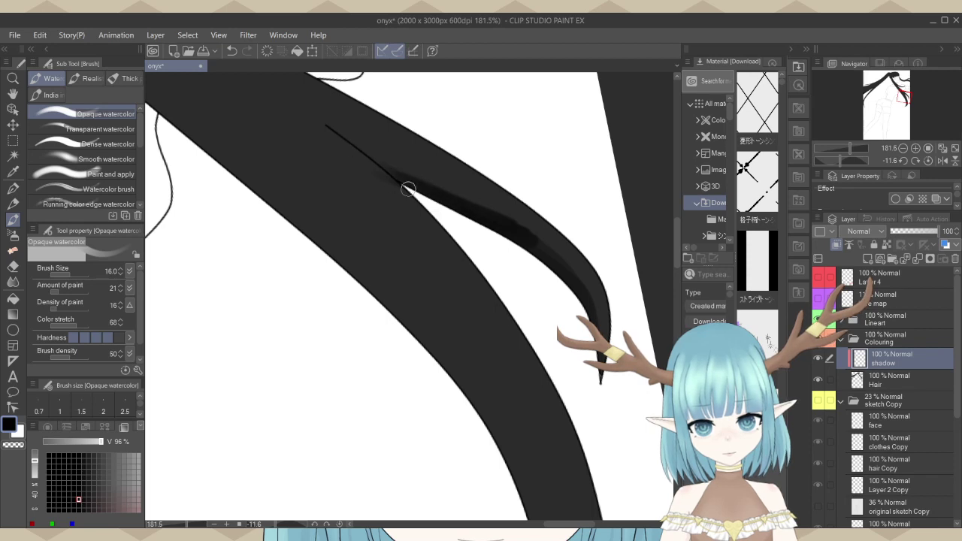
pyautogui.moveTo(419, 184); pyautogui.dragTo(320, 124)
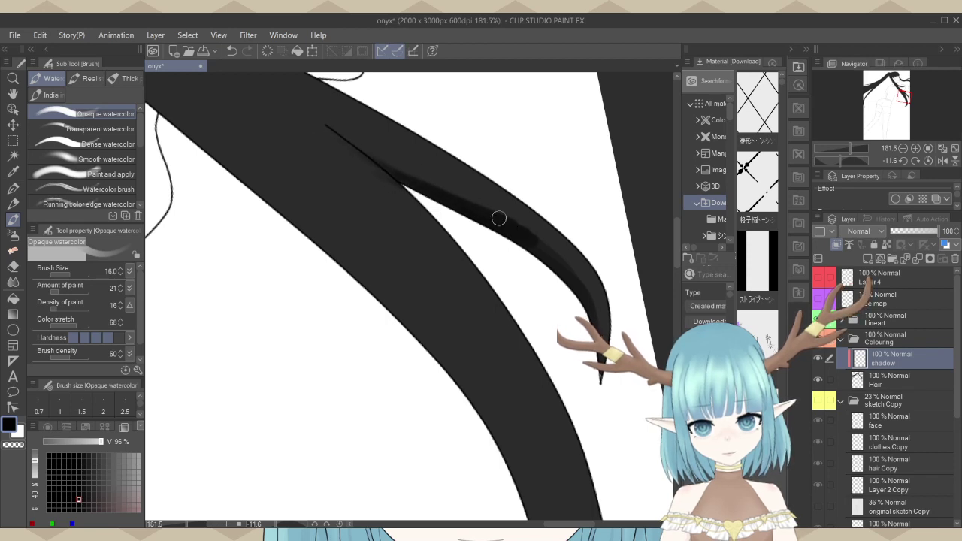
pyautogui.moveTo(498, 219)
pyautogui.mouseDown()
pyautogui.moveTo(554, 256)
pyautogui.moveTo(587, 313)
pyautogui.mouseUp()
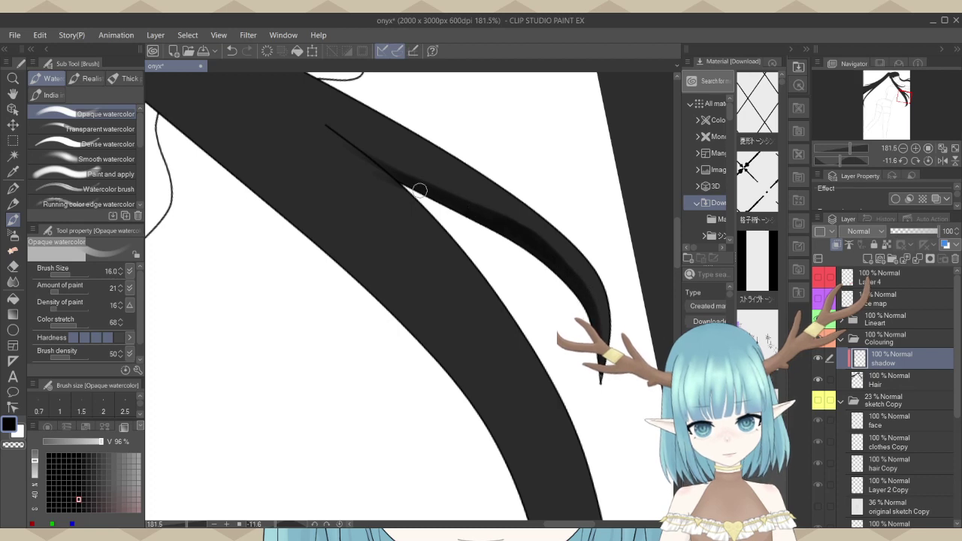
# Switch to the Hard eraser for cleaning the shadow at the strand's fork and check the shaded strand.
pyautogui.scroll(-2, 421, 195)
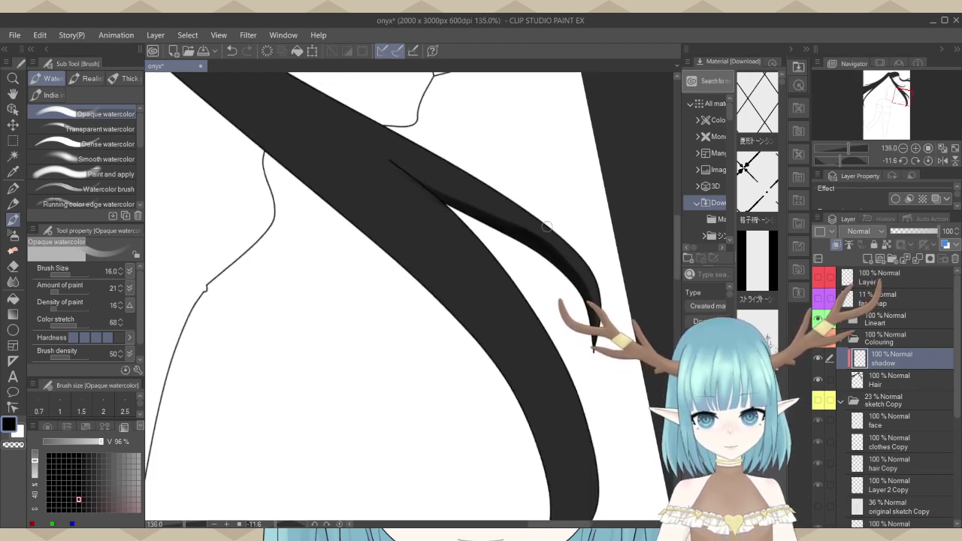
pyautogui.scroll(4, 547, 225)
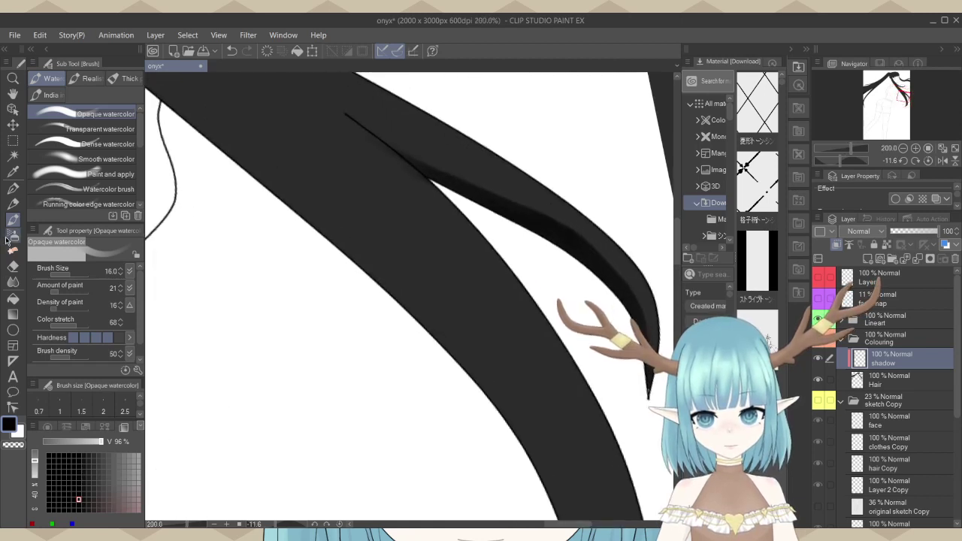
pyautogui.click(13, 265)
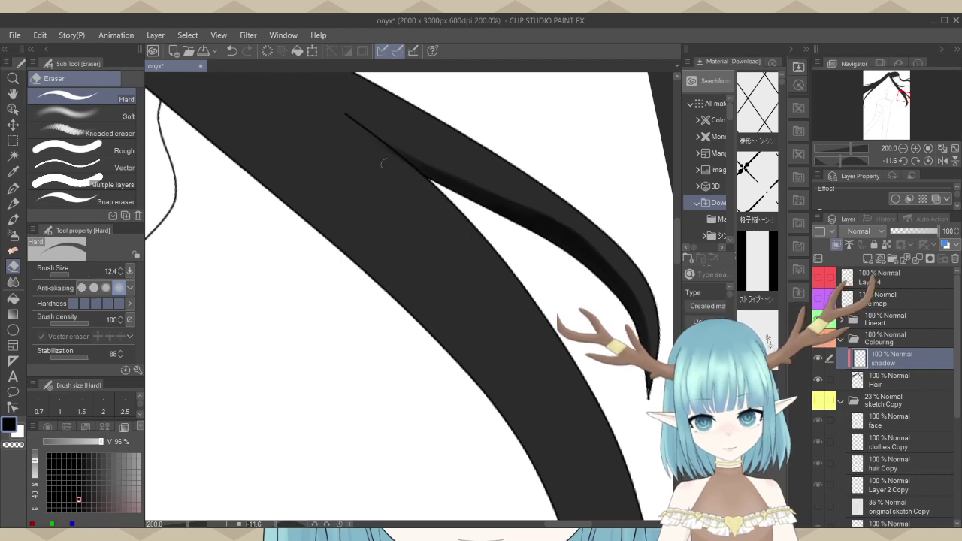
pyautogui.scroll(-6, 383, 163)
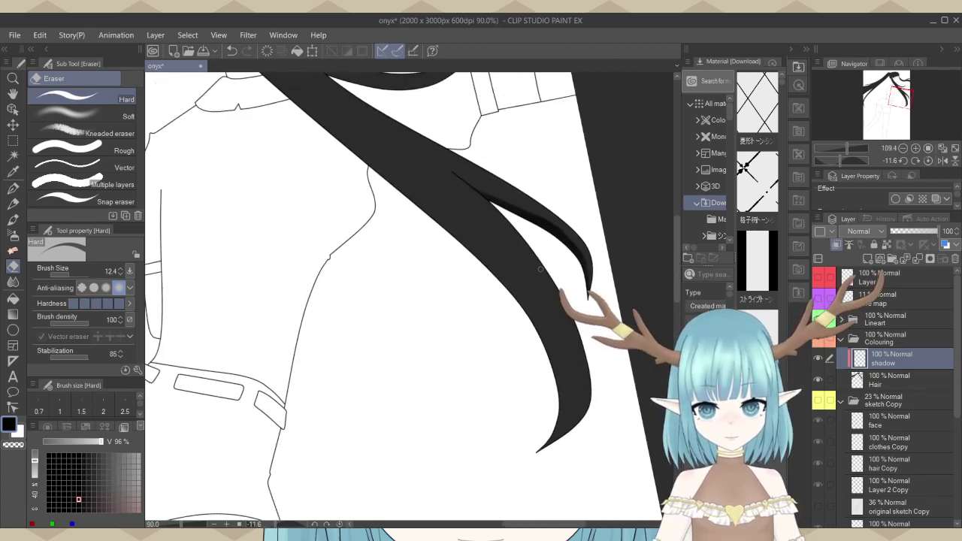
pyautogui.scroll(-3, 539, 268)
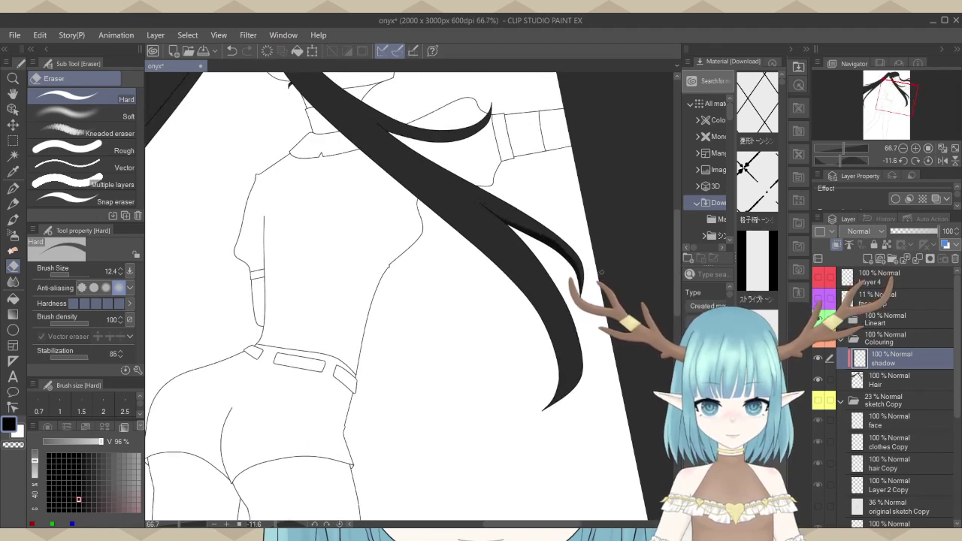
# Switch back to the Opaque watercolor brush and set its stabilization to 57 and its brush size to 63.
pyautogui.scroll(-2, 601, 272)
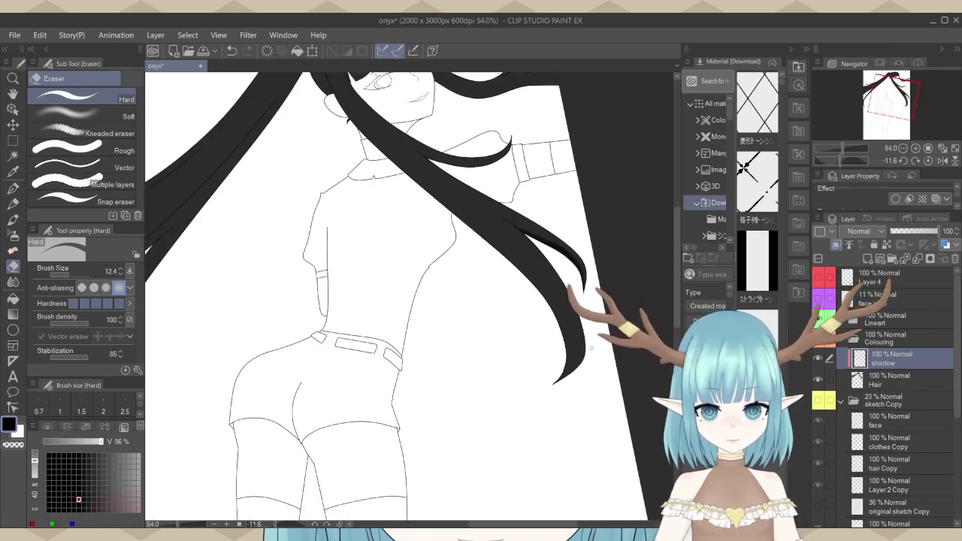
pyautogui.scroll(1, 591, 348)
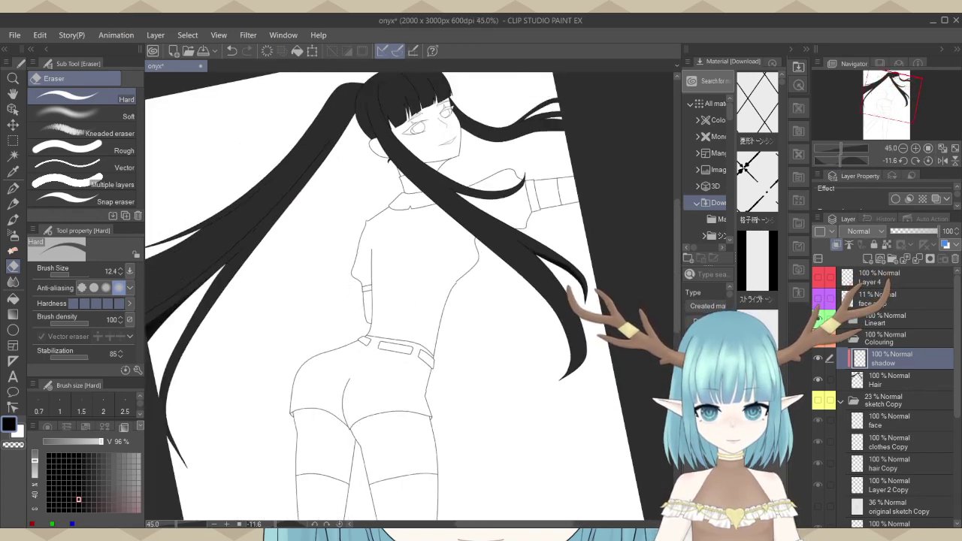
pyautogui.click(9, 188)
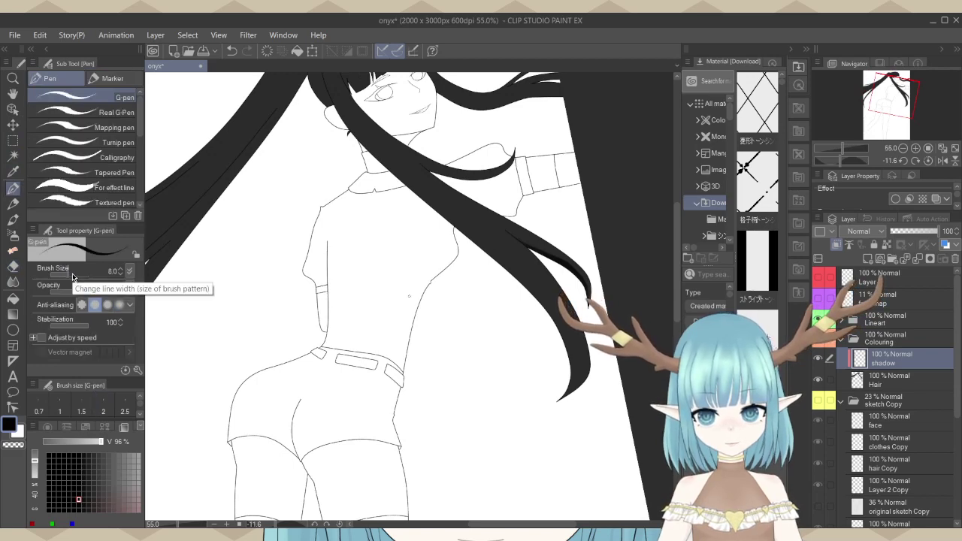
pyautogui.click(13, 219)
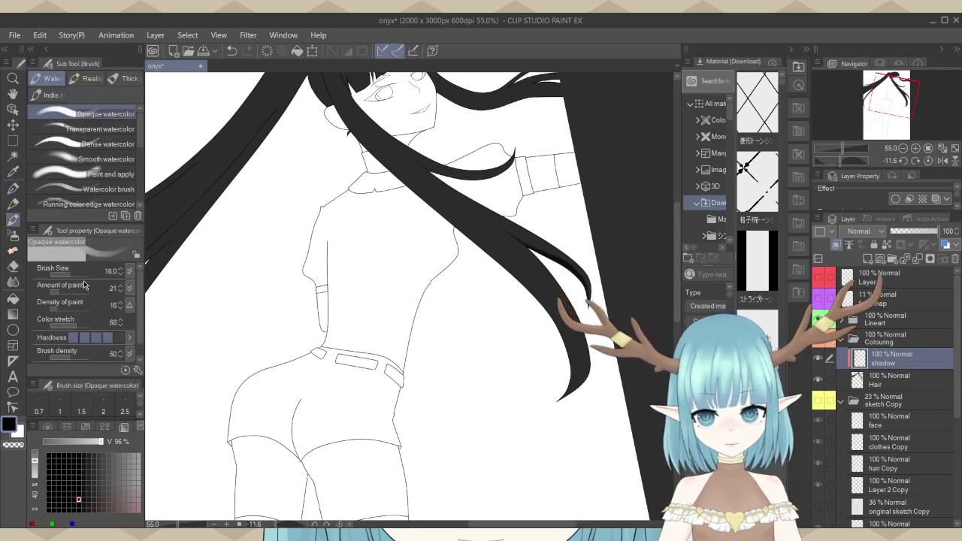
pyautogui.scroll(3, 83, 279)
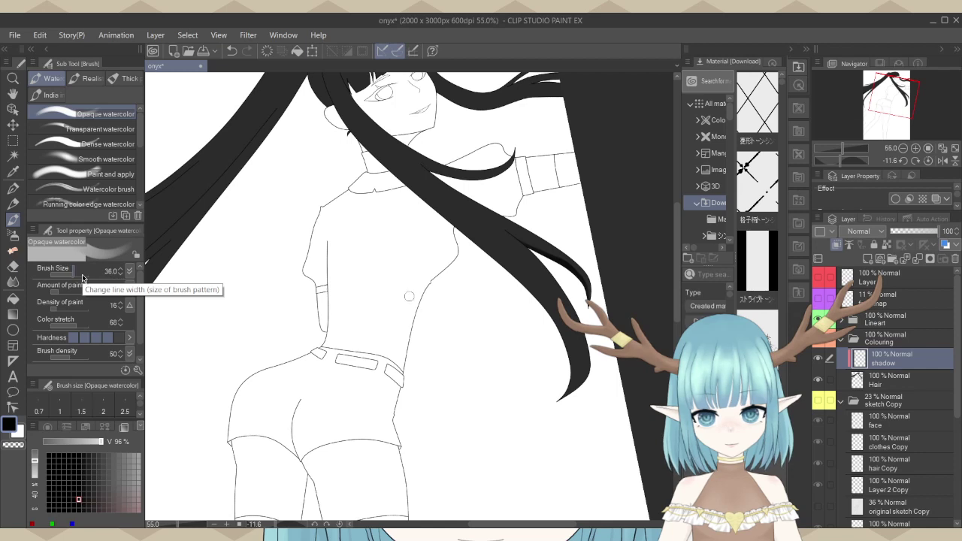
pyautogui.scroll(-1, 142, 308)
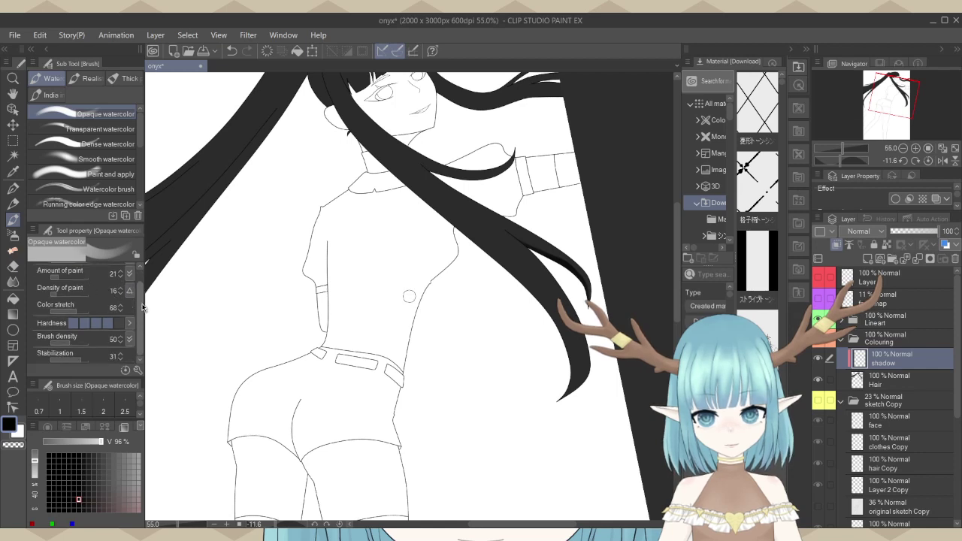
pyautogui.scroll(5, 82, 364)
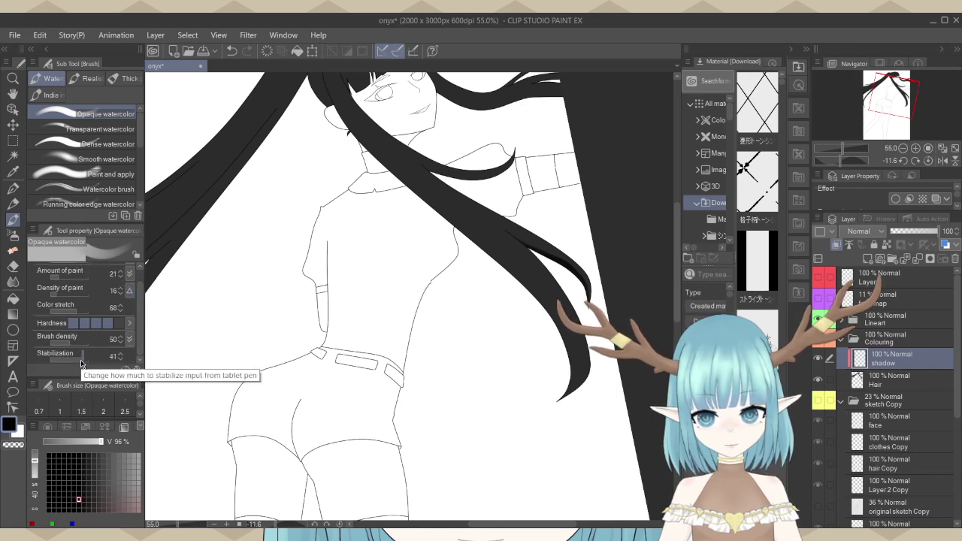
pyautogui.scroll(17, 82, 363)
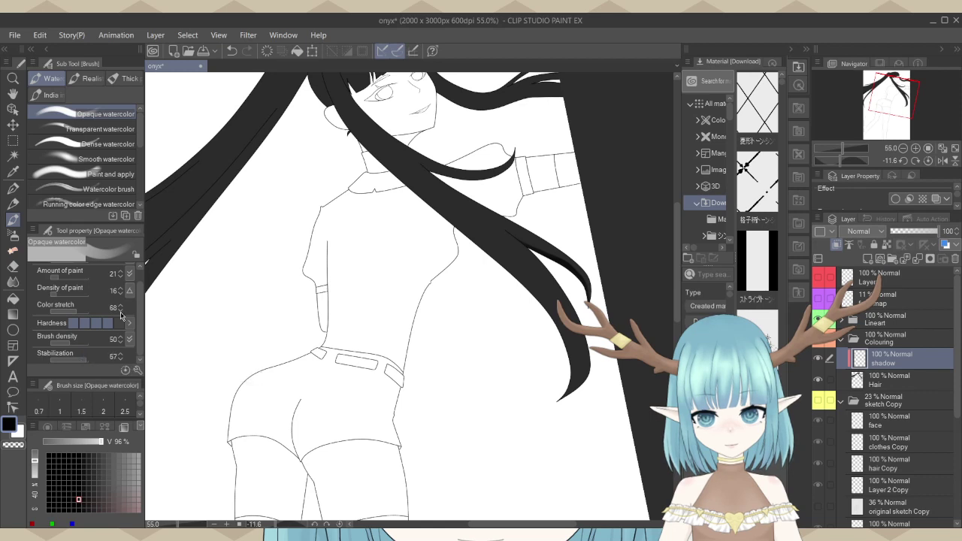
pyautogui.scroll(1, 135, 315)
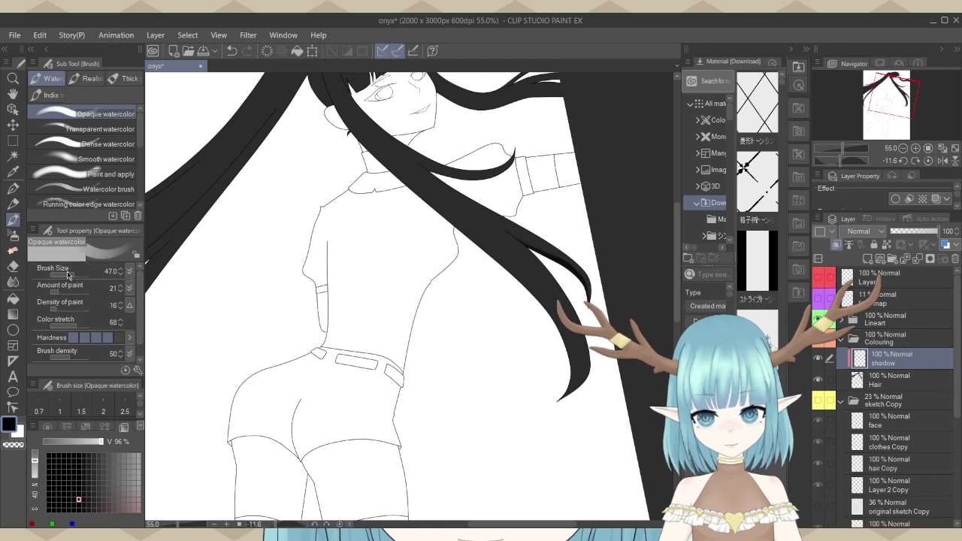
pyautogui.scroll(5, 66, 275)
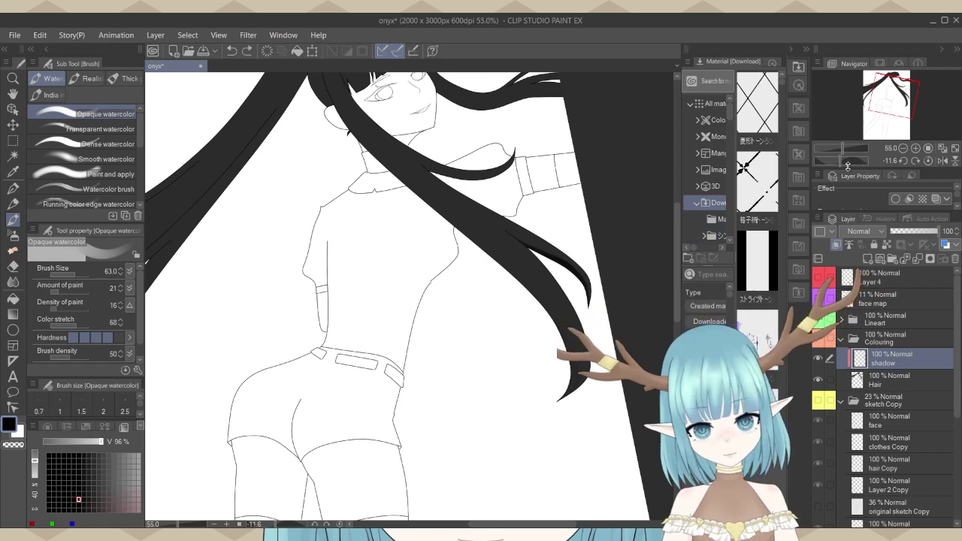
# Rotate the canvas to -28.1° and shade the lower edge of the long front lock near-black, from its tip towards the ear.
pyautogui.moveTo(848, 165); pyautogui.dragTo(837, 161)
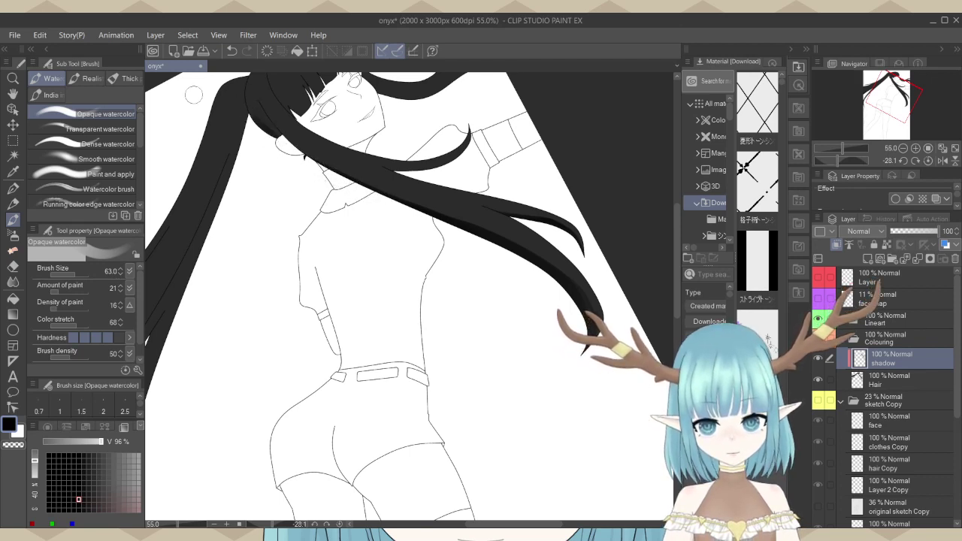
pyautogui.scroll(2, 587, 267)
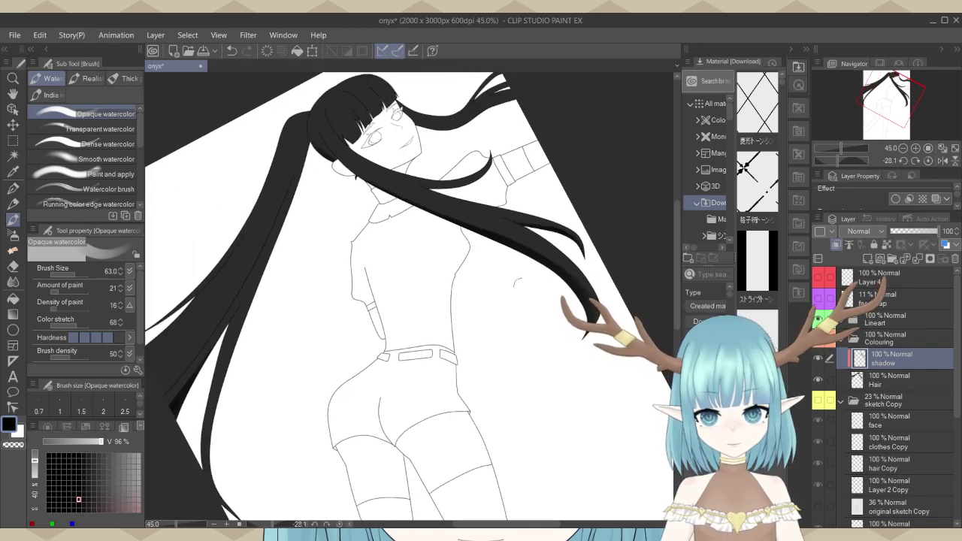
pyautogui.scroll(6, 356, 212)
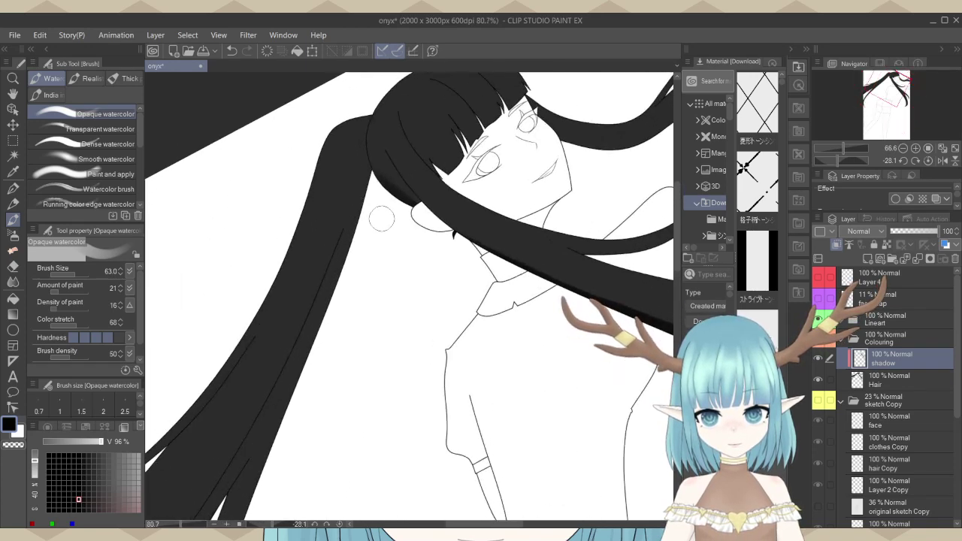
pyautogui.scroll(-2, 229, 148)
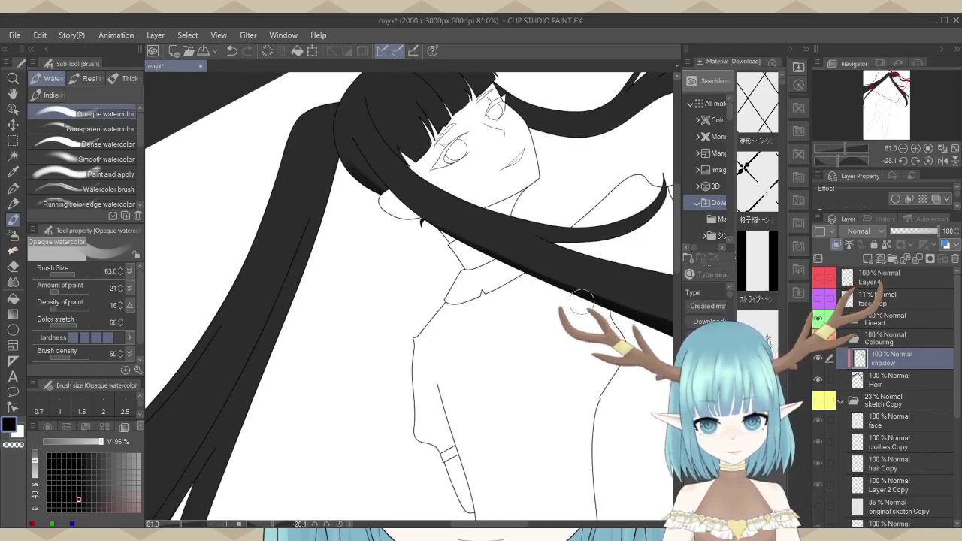
pyautogui.moveTo(544, 283)
pyautogui.mouseDown()
pyautogui.moveTo(392, 197)
pyautogui.moveTo(348, 157)
pyautogui.mouseUp()
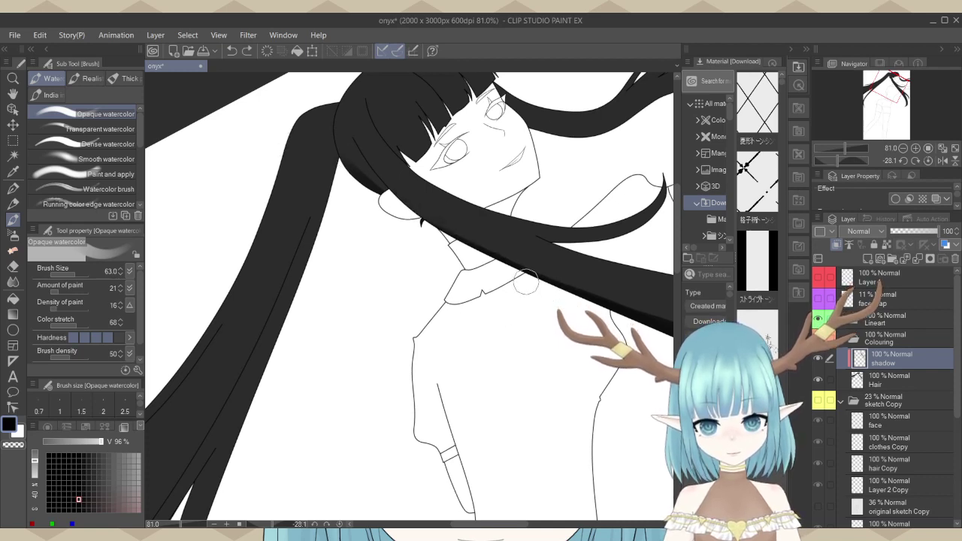
pyautogui.moveTo(526, 283); pyautogui.dragTo(290, 144)
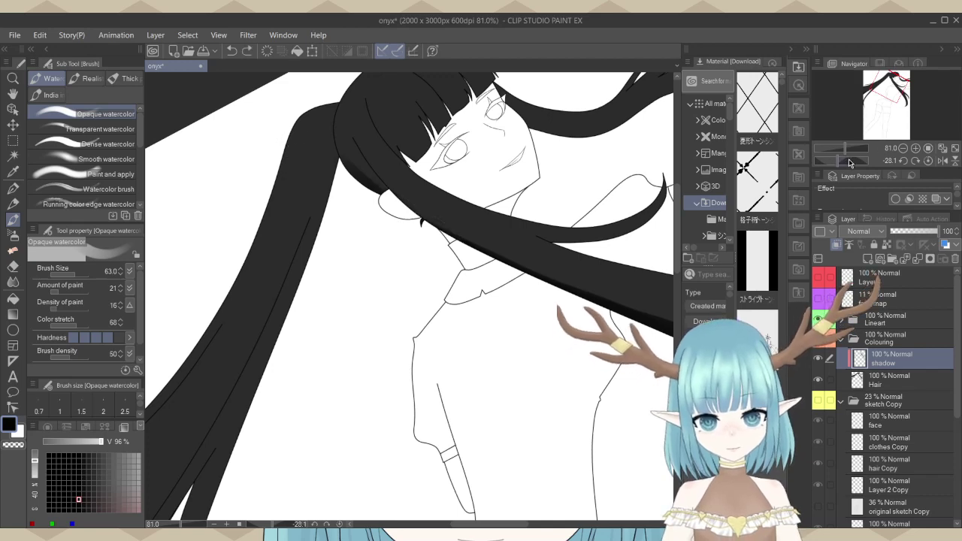
# Rotate the canvas to 166.8° and paint near-black shadow on the hair behind the ear, next to the front lock.
pyautogui.moveTo(849, 158); pyautogui.dragTo(866, 163)
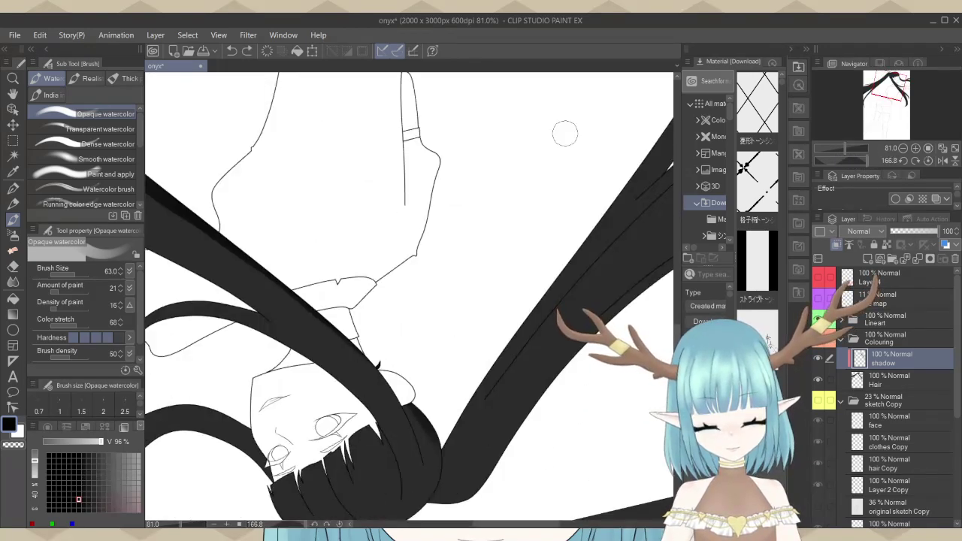
pyautogui.scroll(-1, 565, 134)
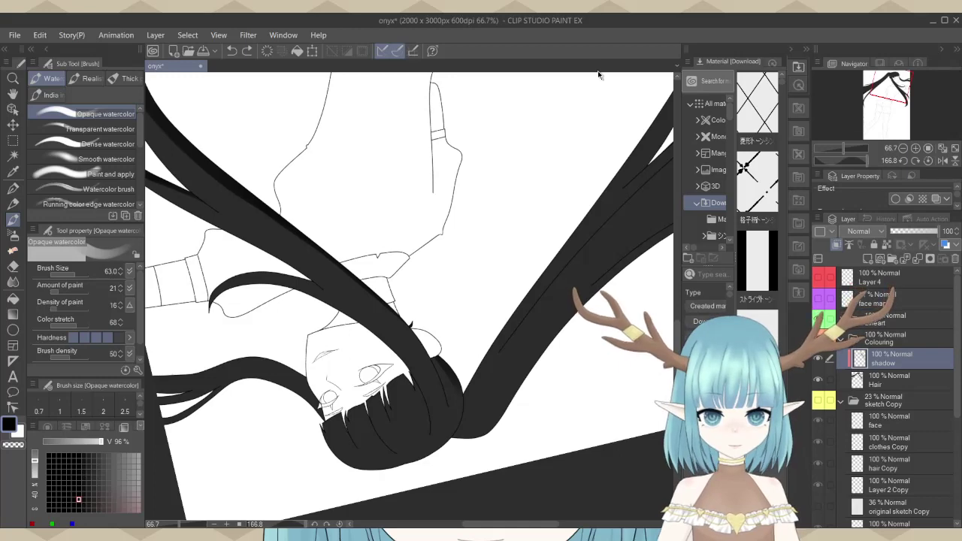
pyautogui.moveTo(301, 481); pyautogui.dragTo(347, 421)
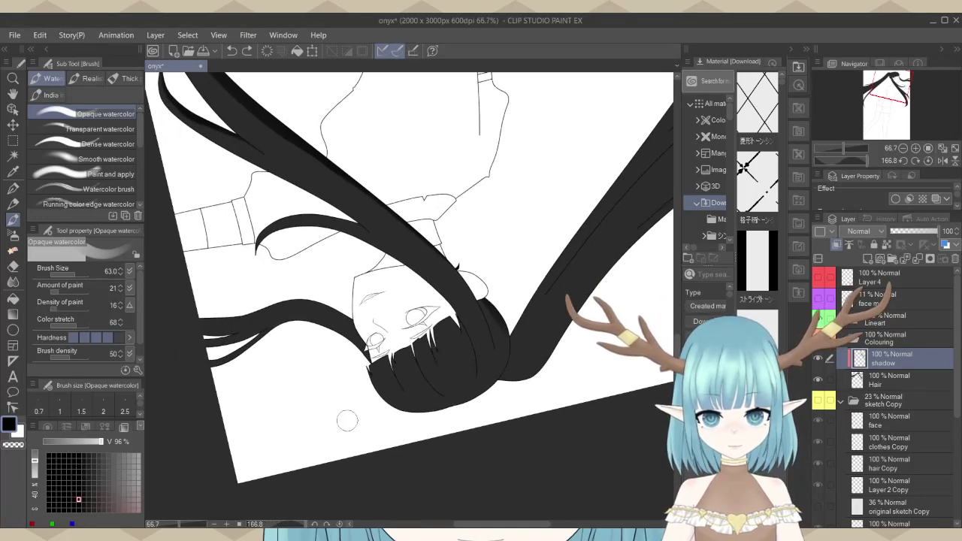
pyautogui.scroll(5, 519, 301)
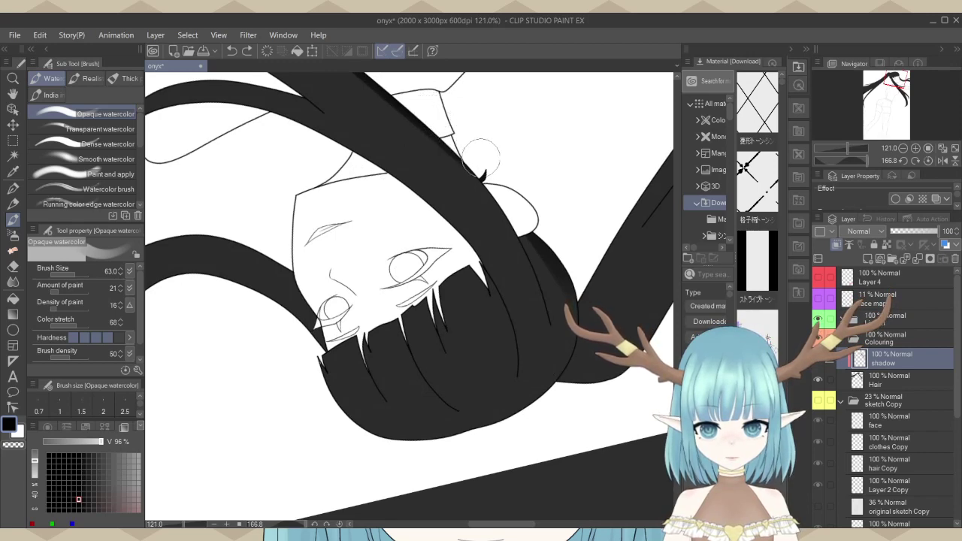
pyautogui.moveTo(531, 242); pyautogui.dragTo(547, 280)
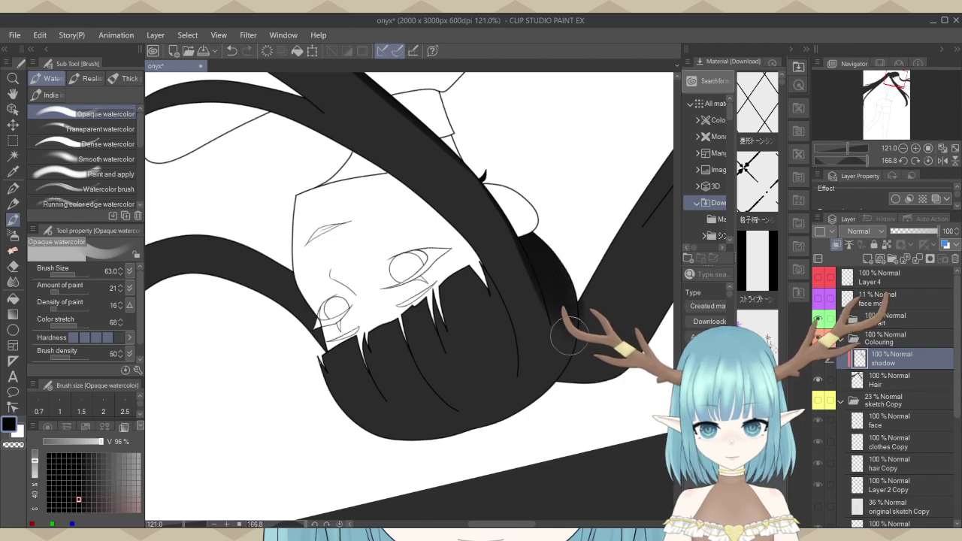
pyautogui.scroll(-2, 464, 198)
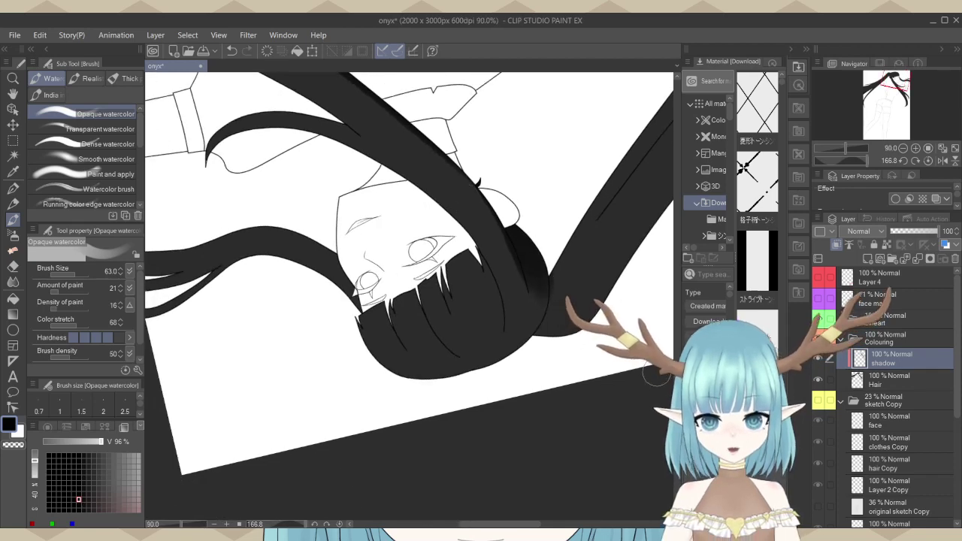
# Reduce the Opaque watercolor brush size to 20.9 and darken the shadow behind the ear towards the ponytail base.
pyautogui.scroll(3, 526, 335)
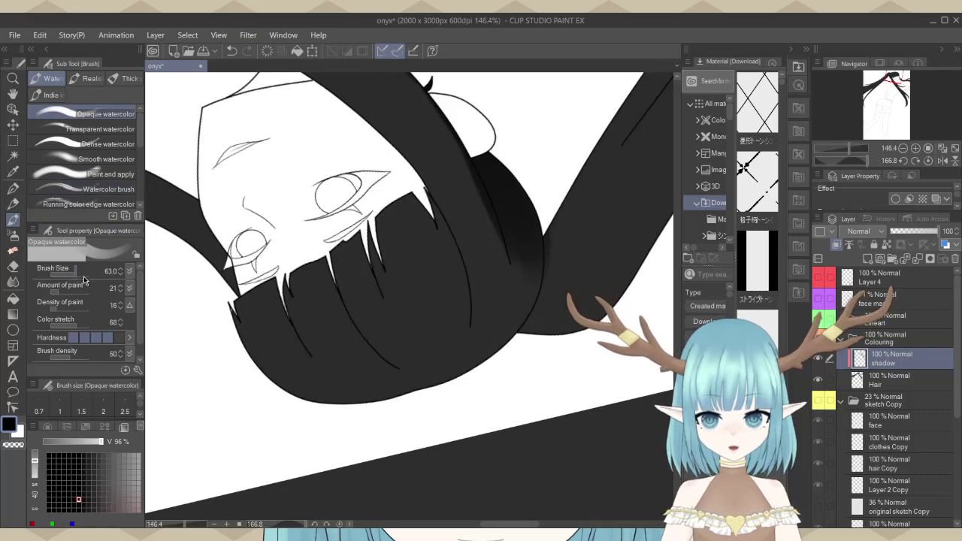
pyautogui.click(74, 277)
pyautogui.moveTo(74, 276); pyautogui.dragTo(72, 277)
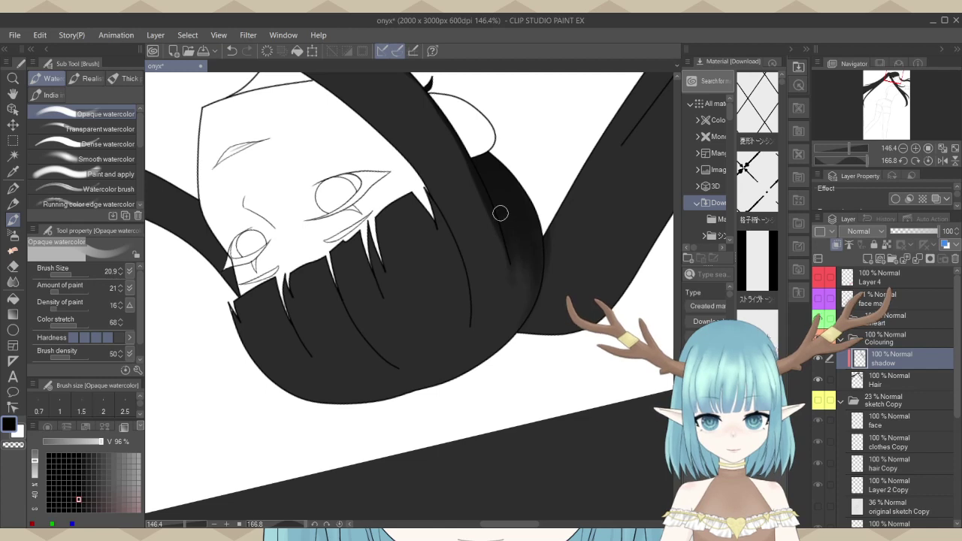
# Shade the outer edge of the long front lock near-black where it passes the ear.
pyautogui.scroll(1, 498, 222)
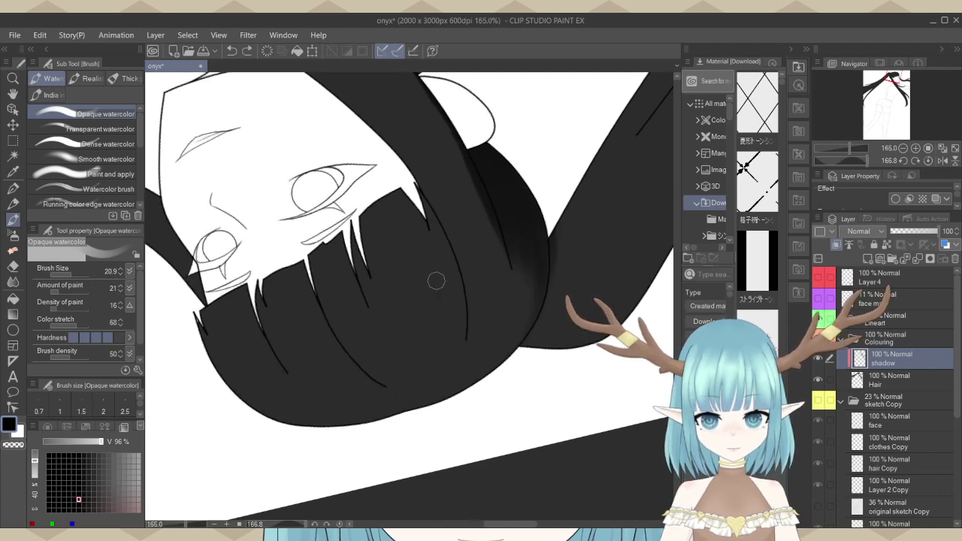
pyautogui.moveTo(478, 176); pyautogui.dragTo(410, 75)
pyautogui.scroll(-1, 592, 238)
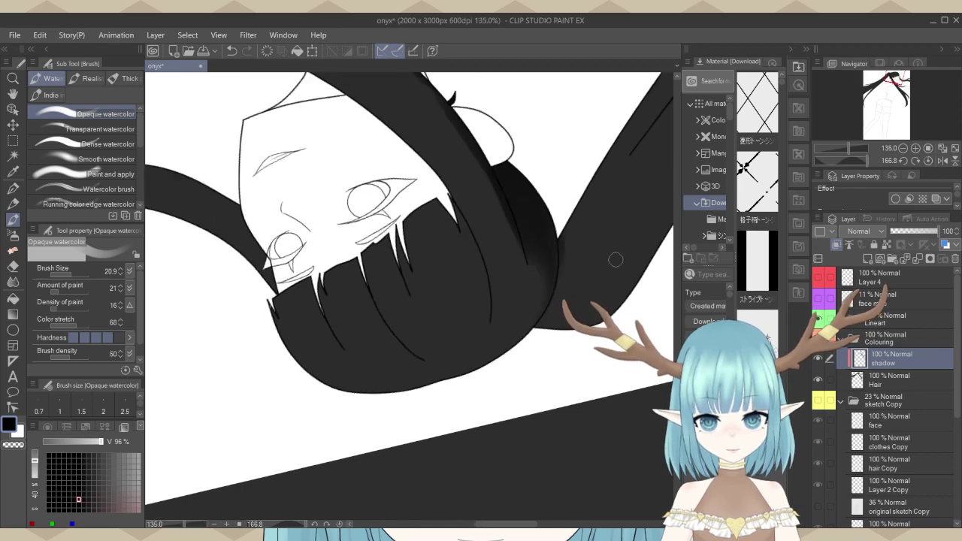
pyautogui.scroll(1, 444, 190)
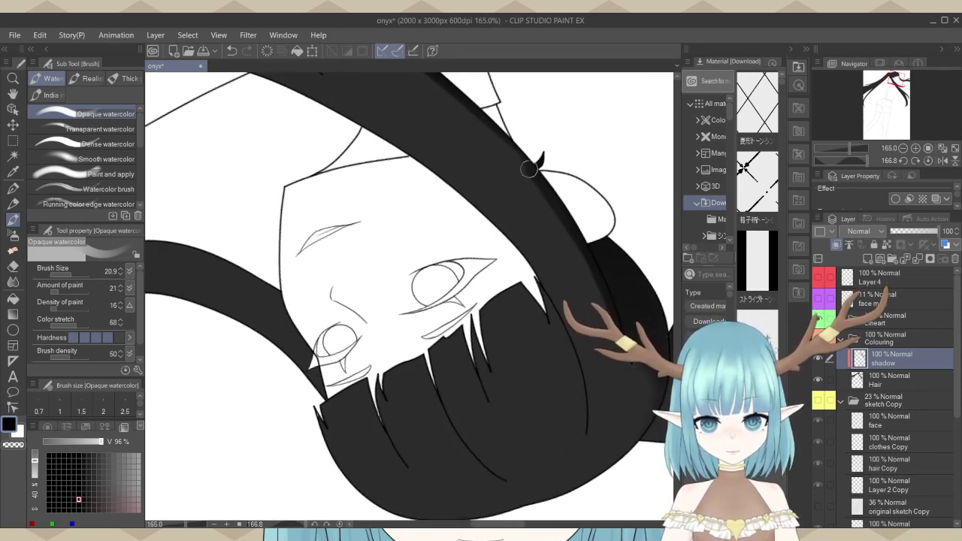
pyautogui.scroll(-4, 550, 206)
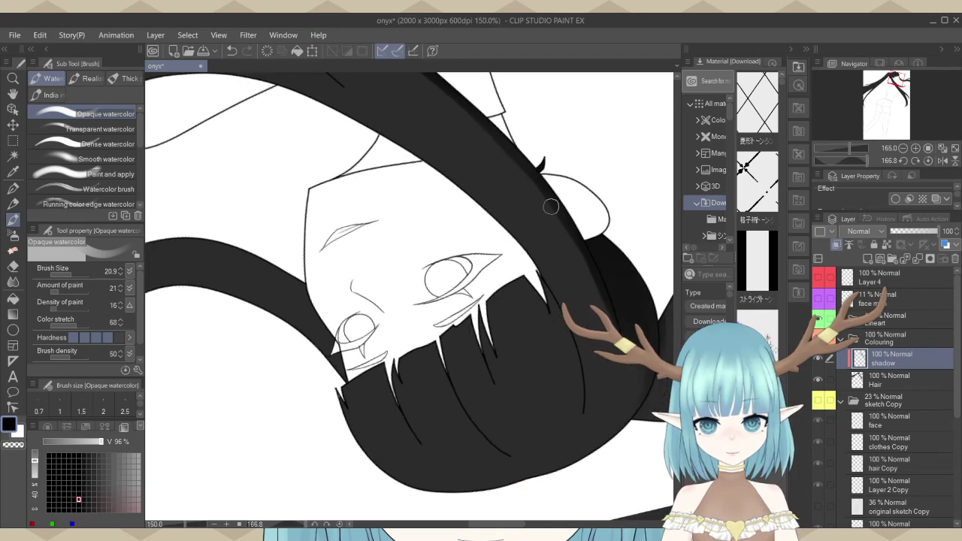
pyautogui.scroll(4, 536, 282)
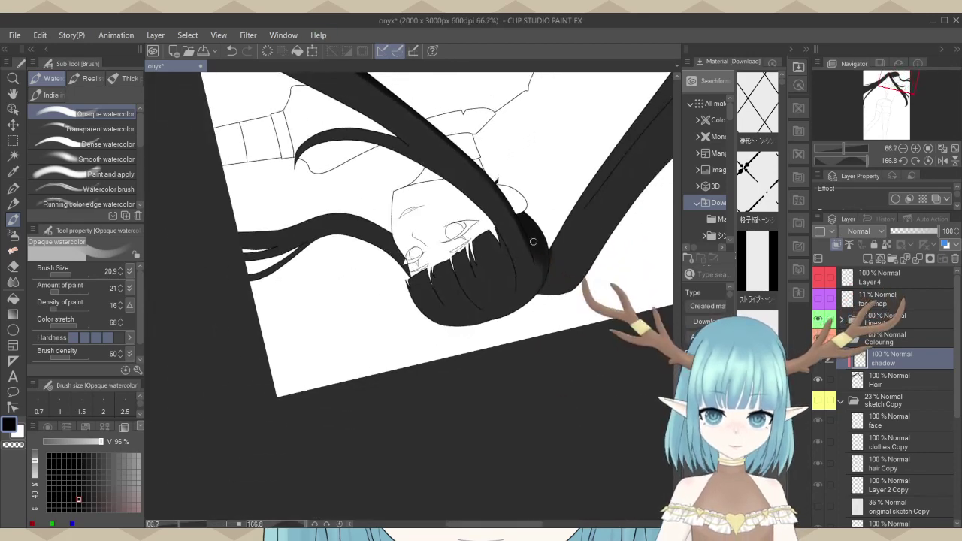
# Extend and soften the shadow behind the ear past the end of the lock's inner line towards the ponytail base.
pyautogui.scroll(1, 536, 288)
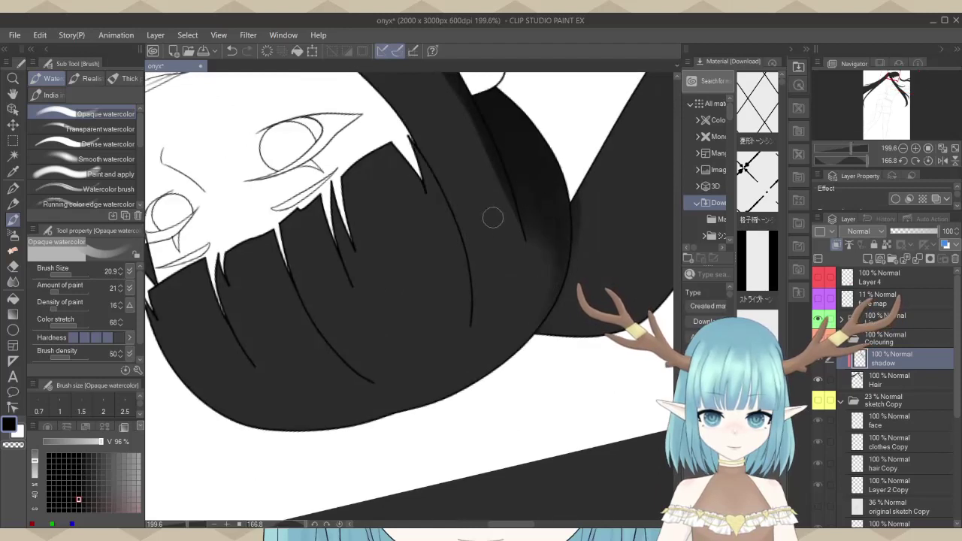
pyautogui.moveTo(510, 155)
pyautogui.mouseDown()
pyautogui.moveTo(535, 272)
pyautogui.moveTo(505, 150)
pyautogui.moveTo(487, 118)
pyautogui.moveTo(523, 215)
pyautogui.moveTo(526, 279)
pyautogui.moveTo(527, 181)
pyautogui.moveTo(534, 224)
pyautogui.moveTo(527, 178)
pyautogui.moveTo(534, 197)
pyautogui.moveTo(538, 301)
pyautogui.moveTo(554, 262)
pyautogui.moveTo(547, 197)
pyautogui.moveTo(543, 288)
pyautogui.mouseUp()
pyautogui.moveTo(549, 252)
pyautogui.mouseDown()
pyautogui.moveTo(544, 207)
pyautogui.moveTo(536, 283)
pyautogui.mouseUp()
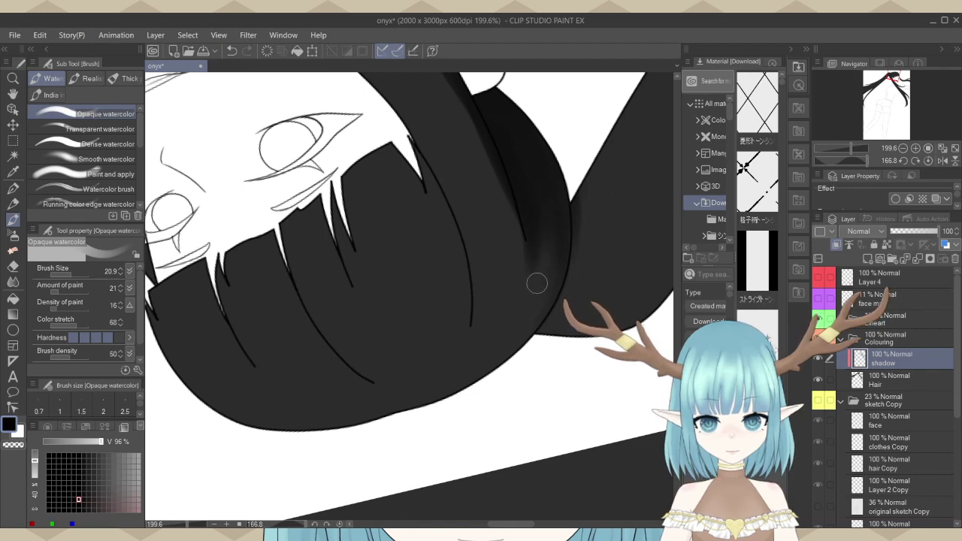
pyautogui.moveTo(540, 233); pyautogui.dragTo(536, 201)
pyautogui.moveTo(536, 201)
pyautogui.mouseDown()
pyautogui.moveTo(530, 281)
pyautogui.moveTo(531, 183)
pyautogui.moveTo(545, 260)
pyautogui.mouseUp()
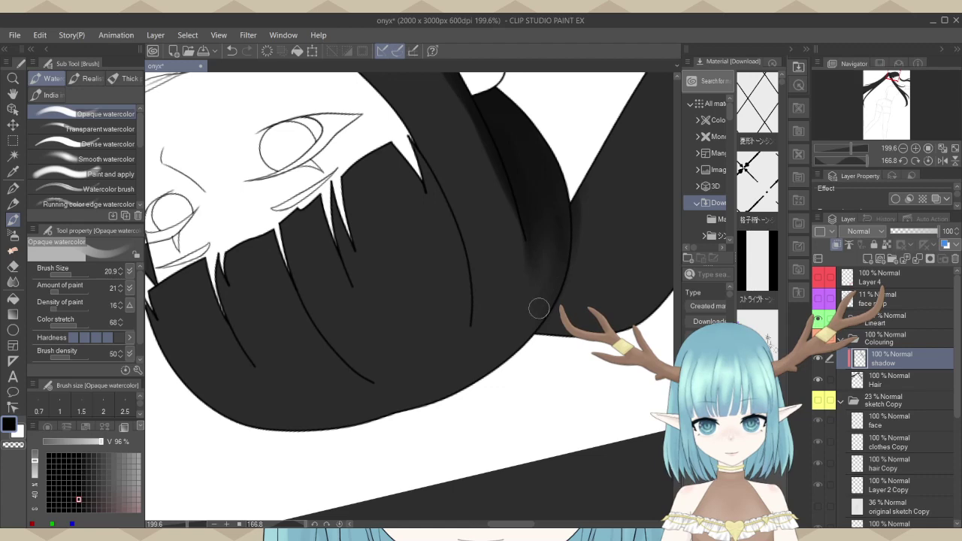
# Reset the canvas rotation to 0° to bring the head upright.
pyautogui.scroll(-3, 403, 130)
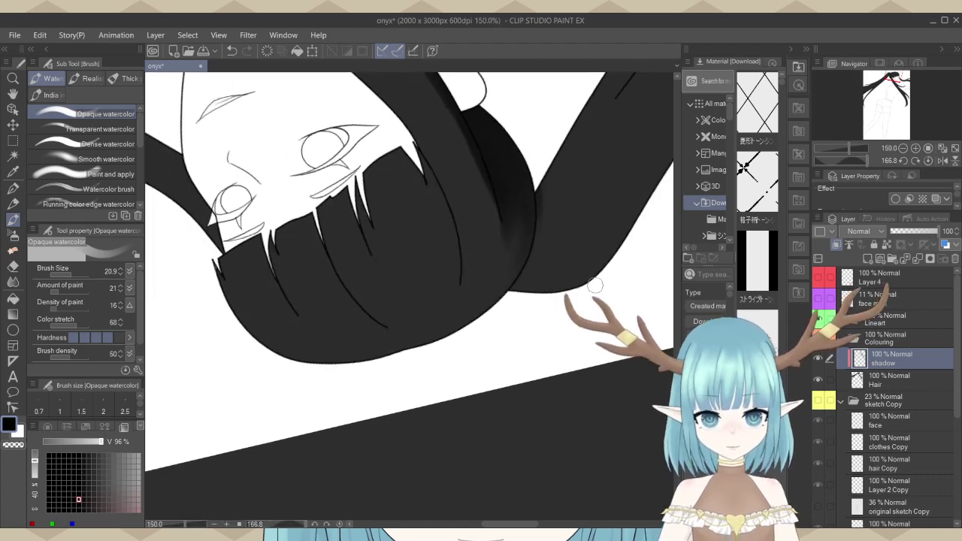
pyautogui.click(890, 161)
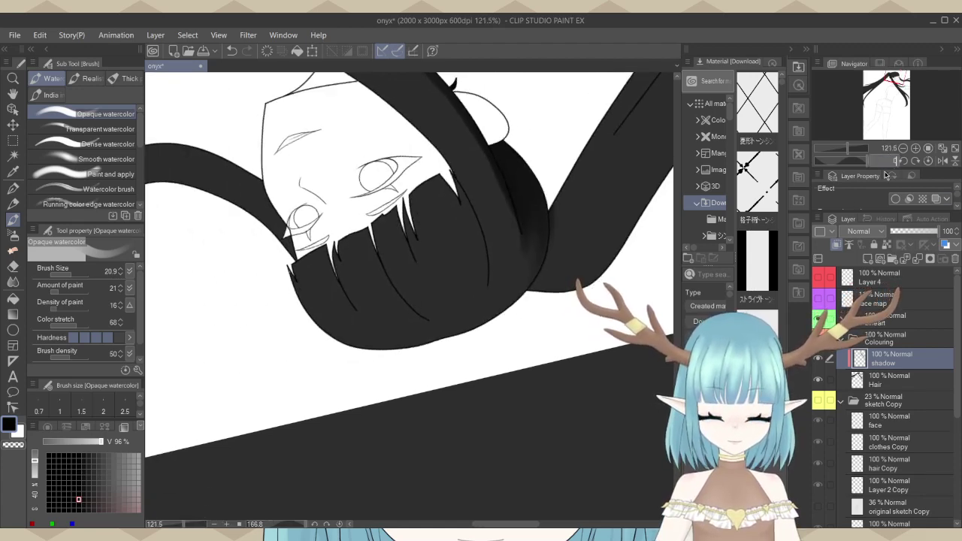
pyautogui.write('0')
pyautogui.press('Return')
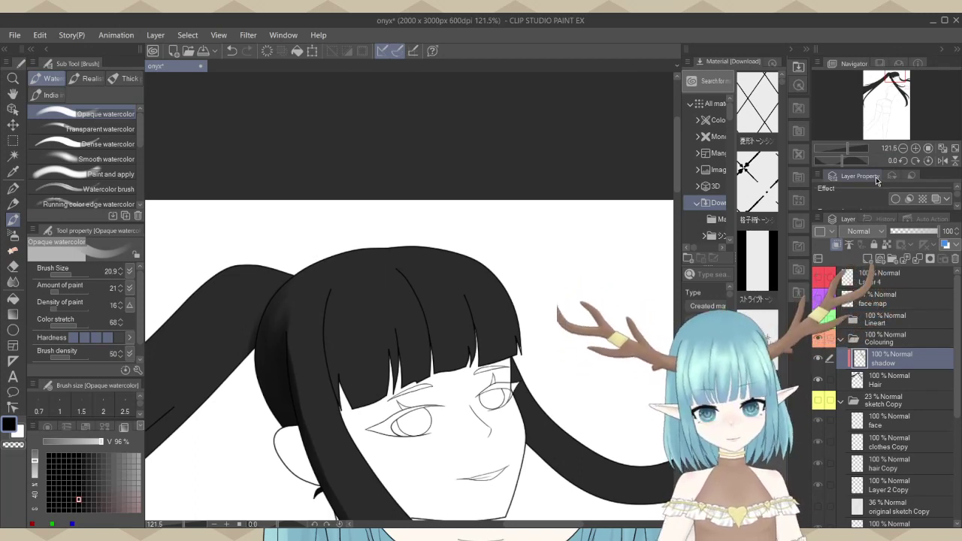
# Set the brush size to 25 and shade the lower edge of the lock flowing out behind the face near-black.
pyautogui.scroll(-10, 547, 130)
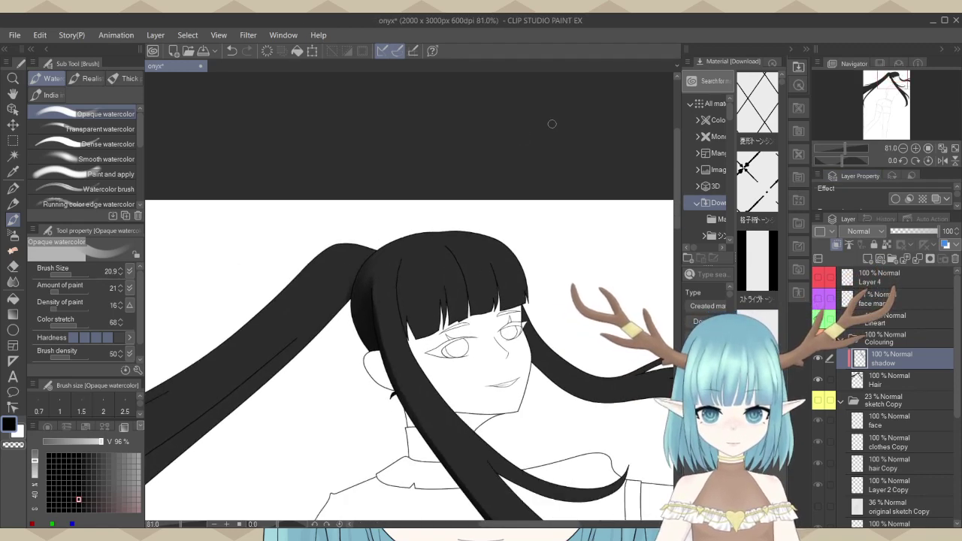
pyautogui.scroll(-3, 526, 132)
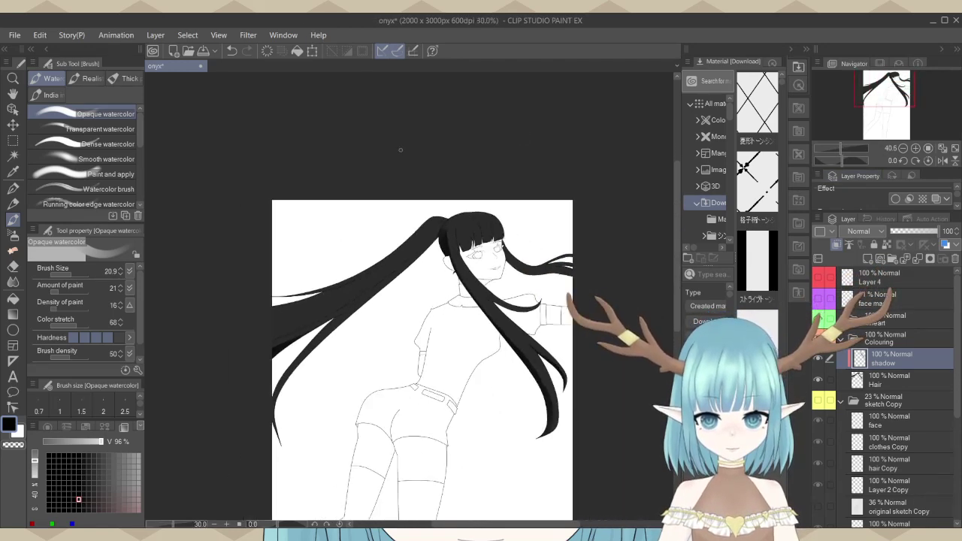
pyautogui.scroll(1, 451, 162)
pyautogui.scroll(3, 483, 178)
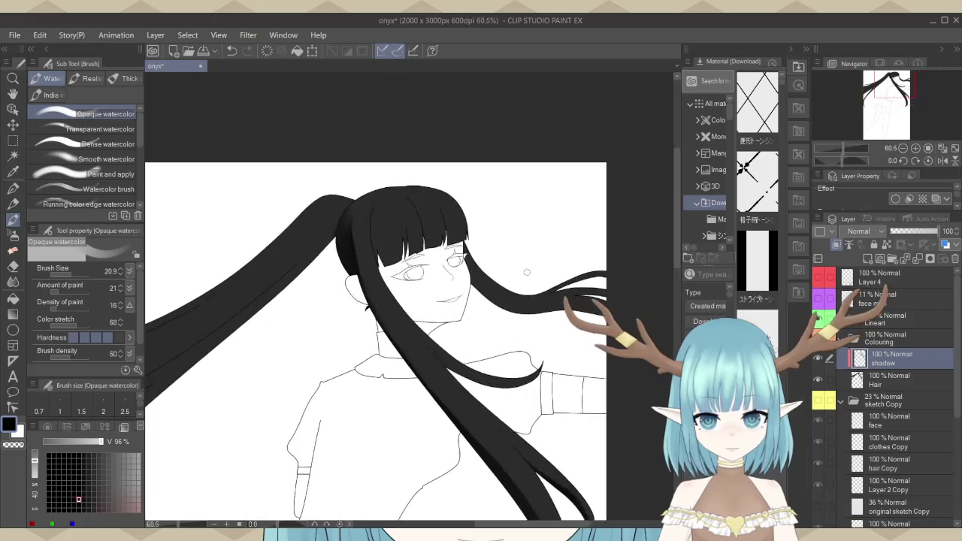
pyautogui.click(72, 279)
pyautogui.scroll(-1, 536, 353)
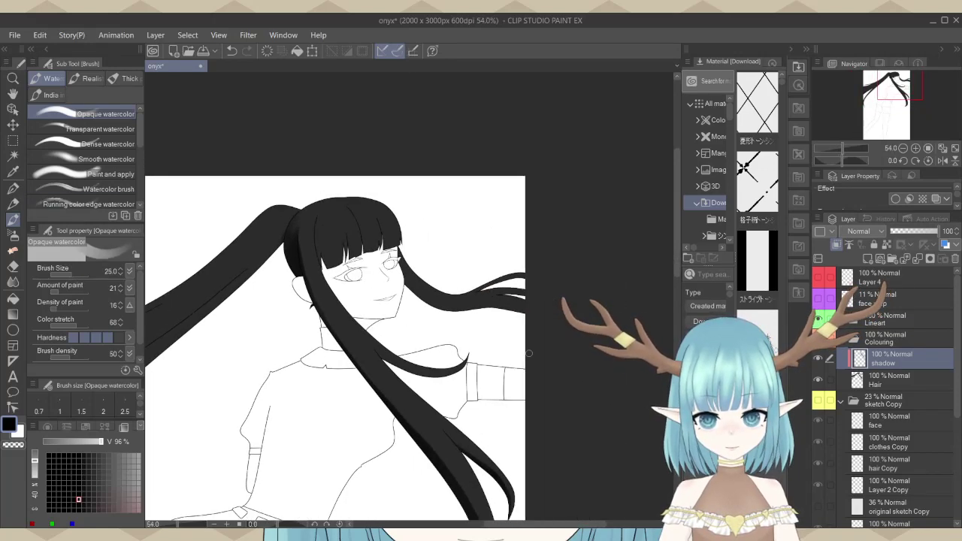
pyautogui.scroll(4, 536, 352)
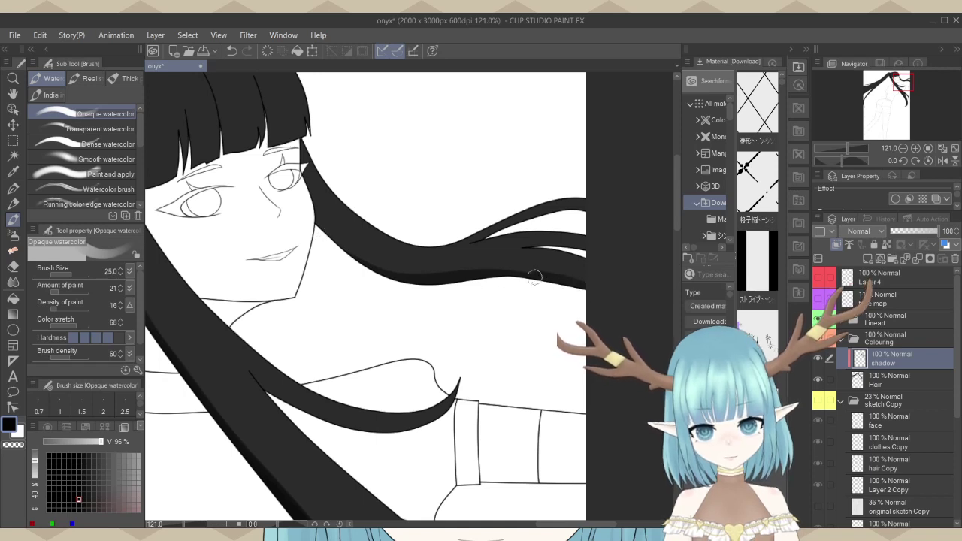
pyautogui.moveTo(534, 276); pyautogui.dragTo(361, 269)
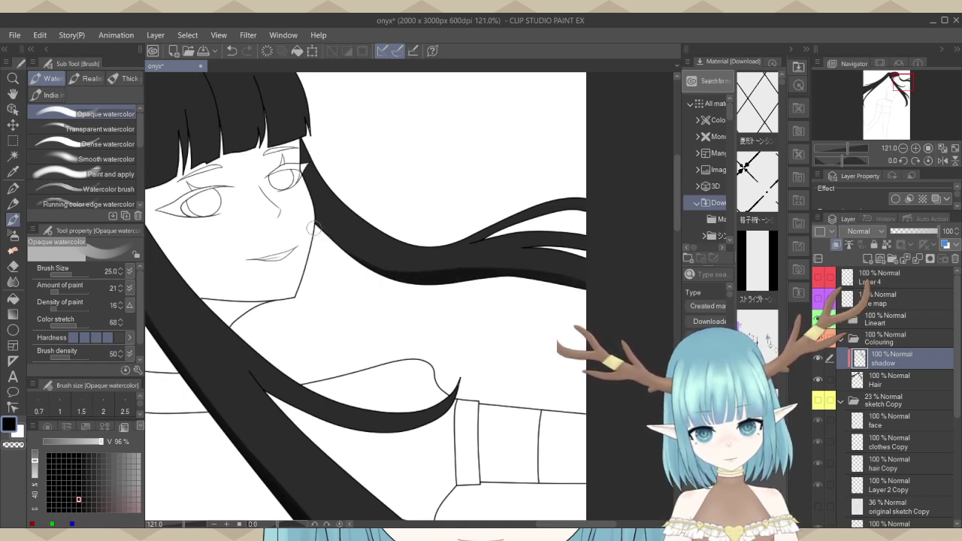
# Extend the near-black shadow along that lock's inner edge, up beside the cheek to the fringe.
pyautogui.scroll(3, 541, 257)
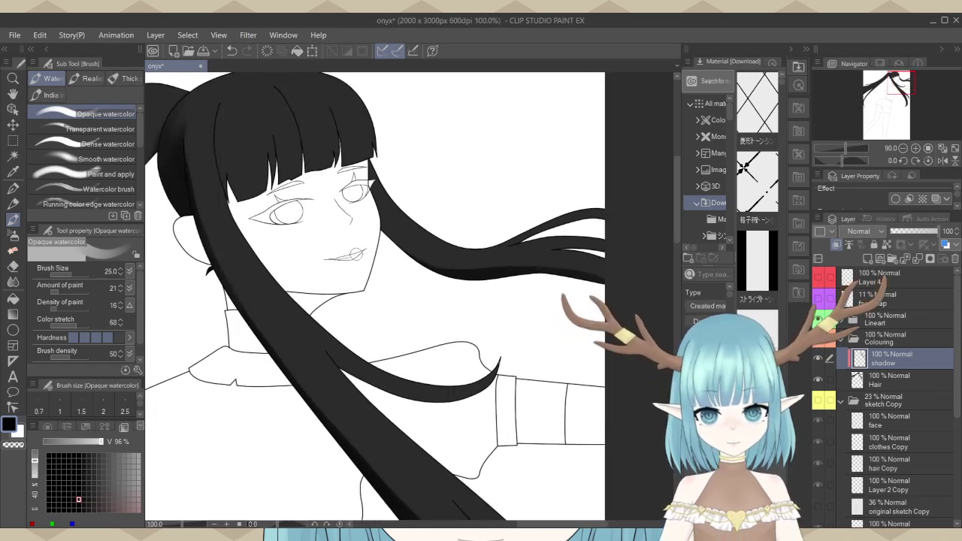
pyautogui.scroll(1, 369, 227)
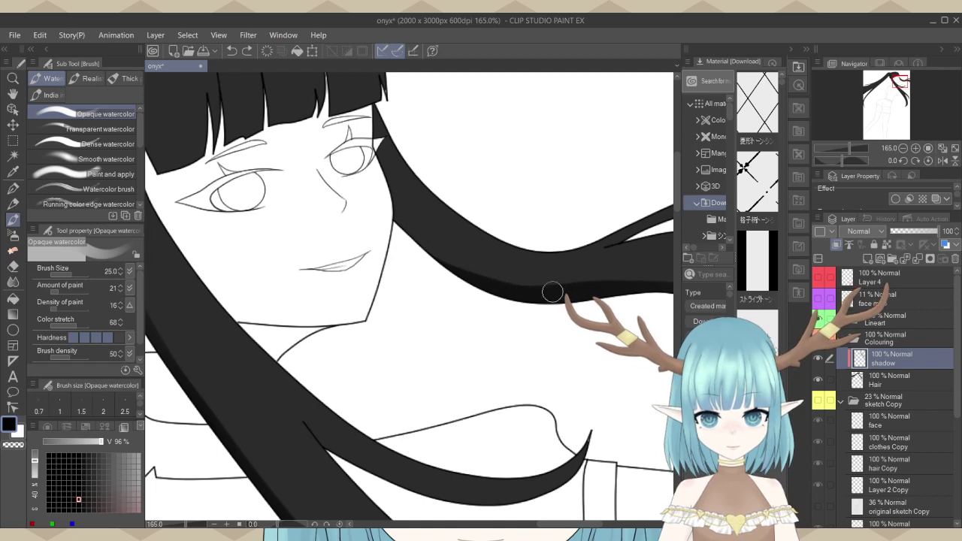
pyautogui.moveTo(544, 295)
pyautogui.mouseDown()
pyautogui.moveTo(466, 272)
pyautogui.moveTo(387, 216)
pyautogui.mouseUp()
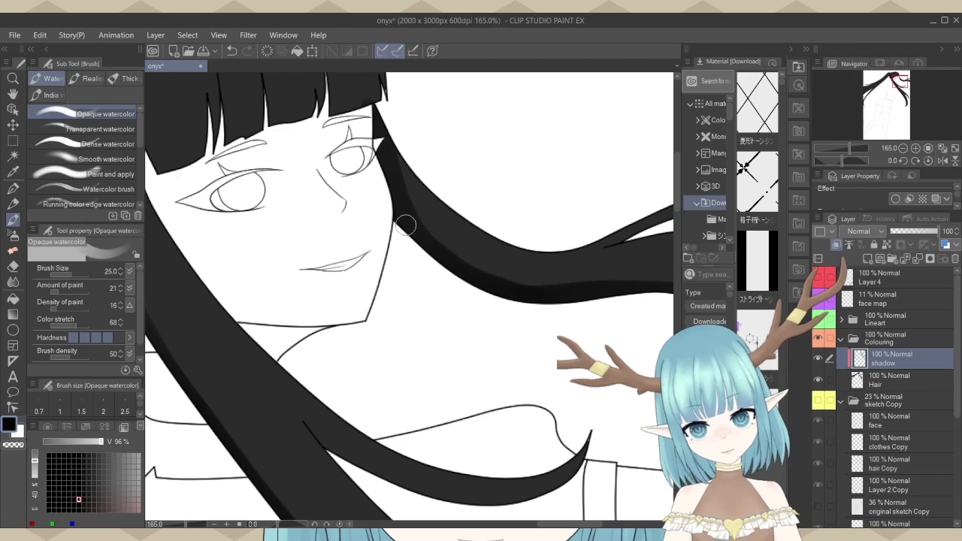
pyautogui.scroll(-6, 405, 224)
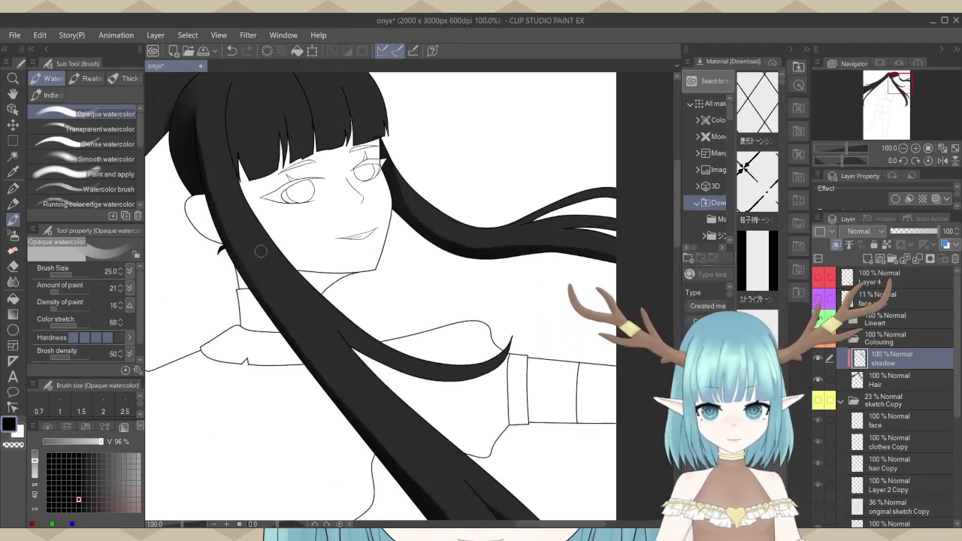
# Reduce the brush size to 7, rotate the canvas to 44.6°, and lightly shade the thin upper strand of the flowing lock.
pyautogui.scroll(6, 459, 203)
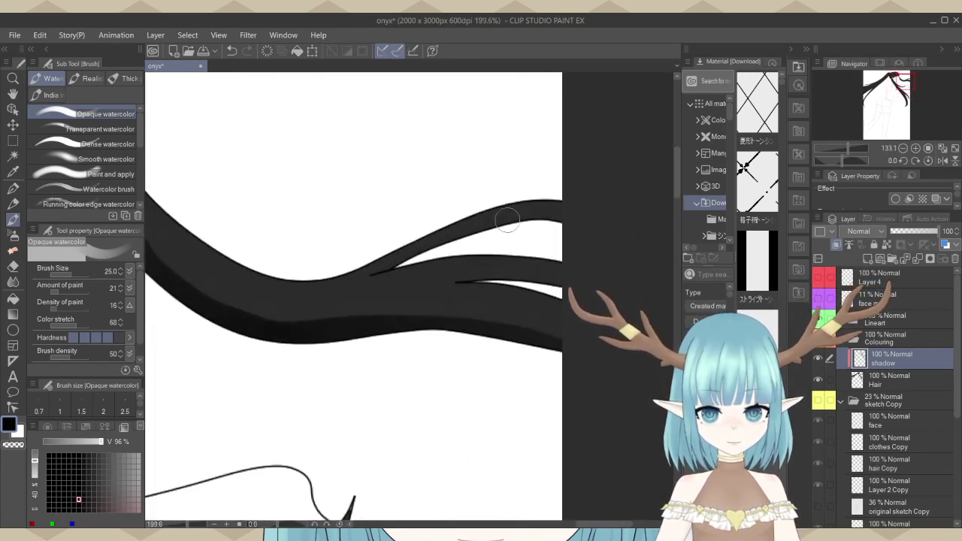
pyautogui.click(72, 278)
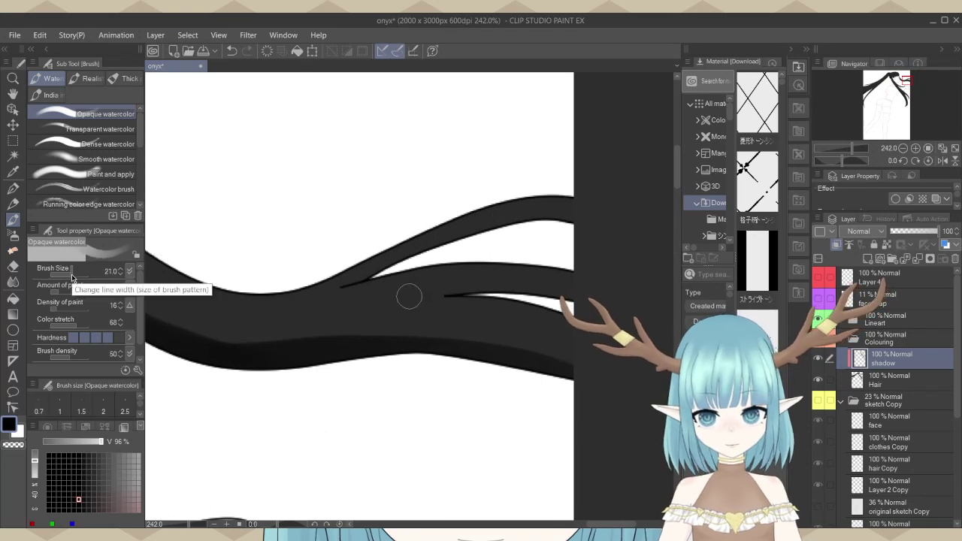
pyautogui.moveTo(71, 278); pyautogui.dragTo(67, 278)
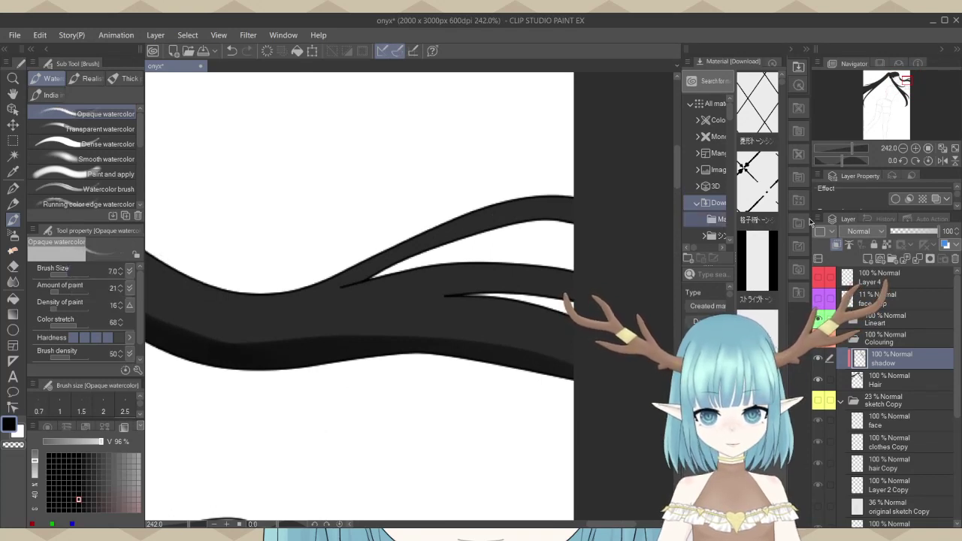
pyautogui.moveTo(843, 161); pyautogui.dragTo(849, 163)
pyautogui.scroll(2, 481, 146)
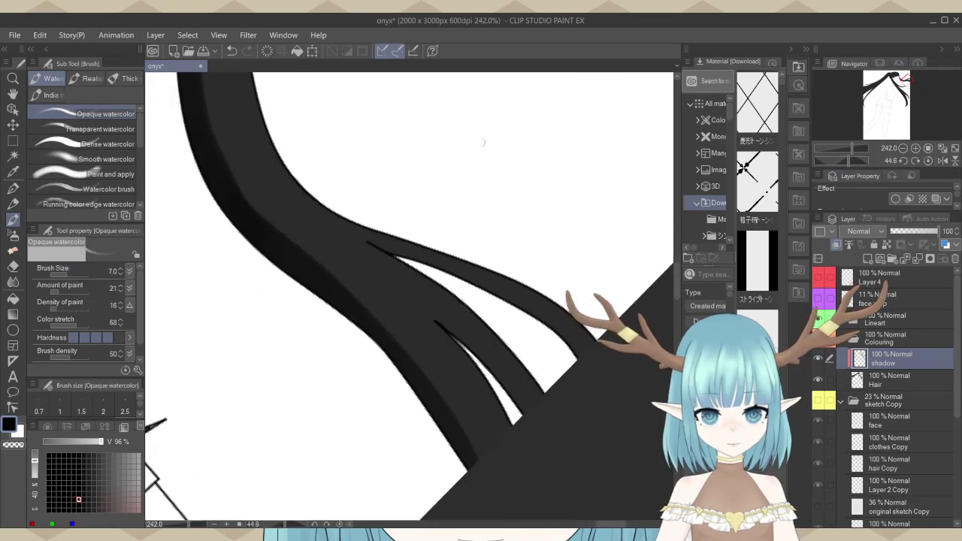
pyautogui.moveTo(457, 140); pyautogui.dragTo(498, 304)
pyautogui.scroll(2, 298, 288)
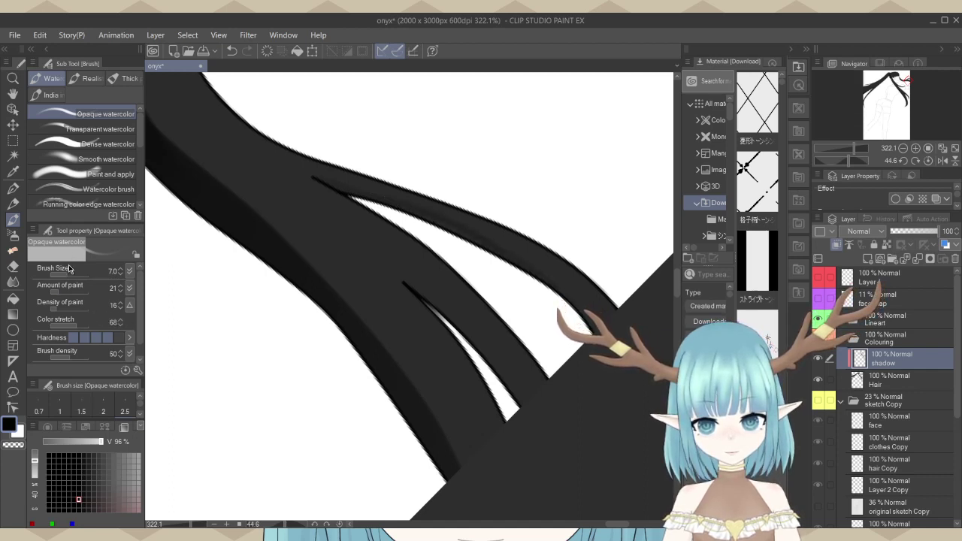
# Set the brush size to 8.4, sample the near-black shadow colour and darken the inner edge of the thin strand.
pyautogui.moveTo(71, 276); pyautogui.dragTo(74, 275)
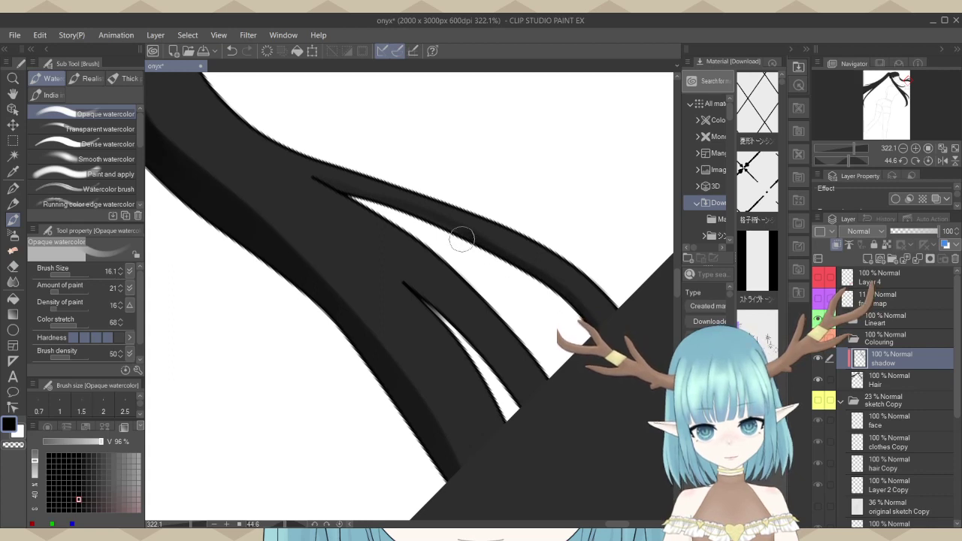
pyautogui.moveTo(68, 278); pyautogui.dragTo(67, 278)
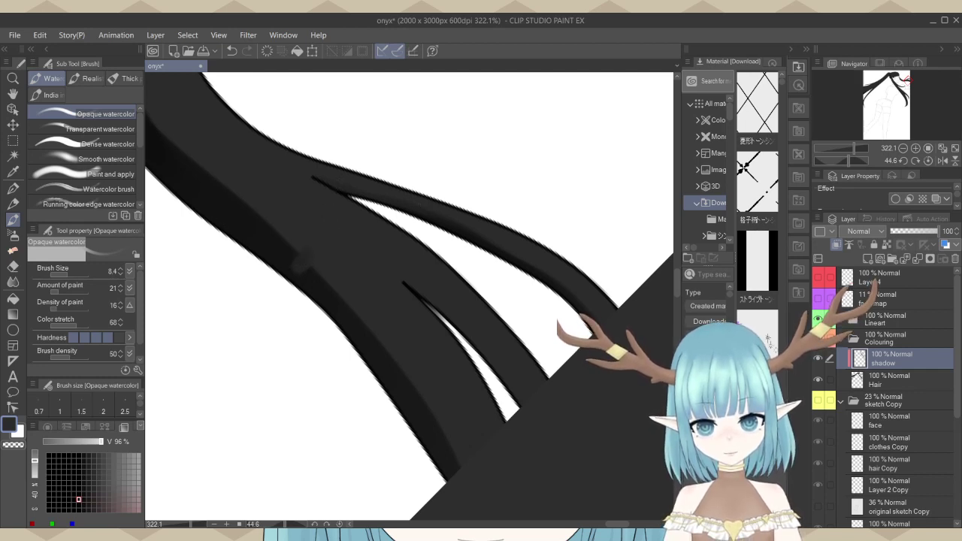
pyautogui.keyDown('alt'); pyautogui.click(203, 202); pyautogui.keyUp('alt')
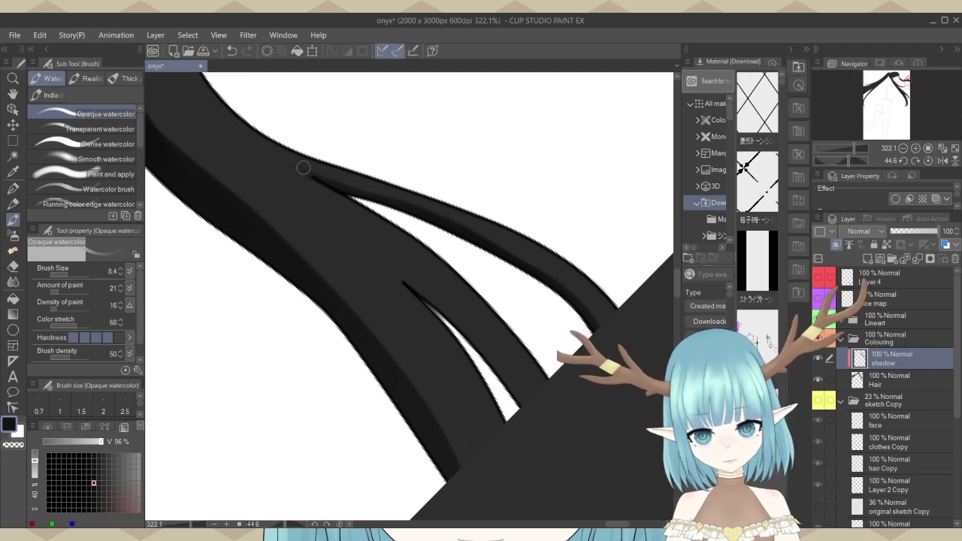
# Reset the canvas rotation to 0°.
pyautogui.scroll(-5, 436, 165)
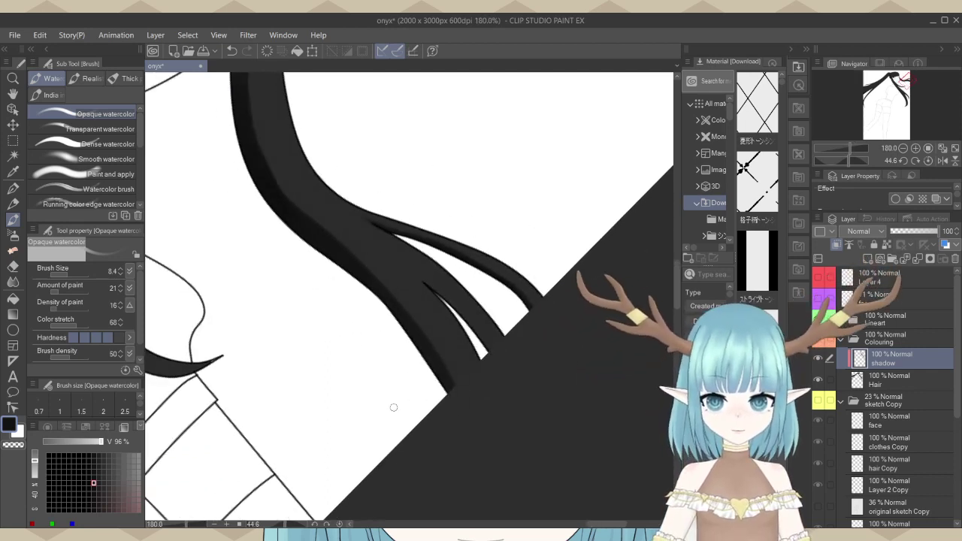
pyautogui.scroll(-1, 393, 407)
pyautogui.scroll(-6, 575, 374)
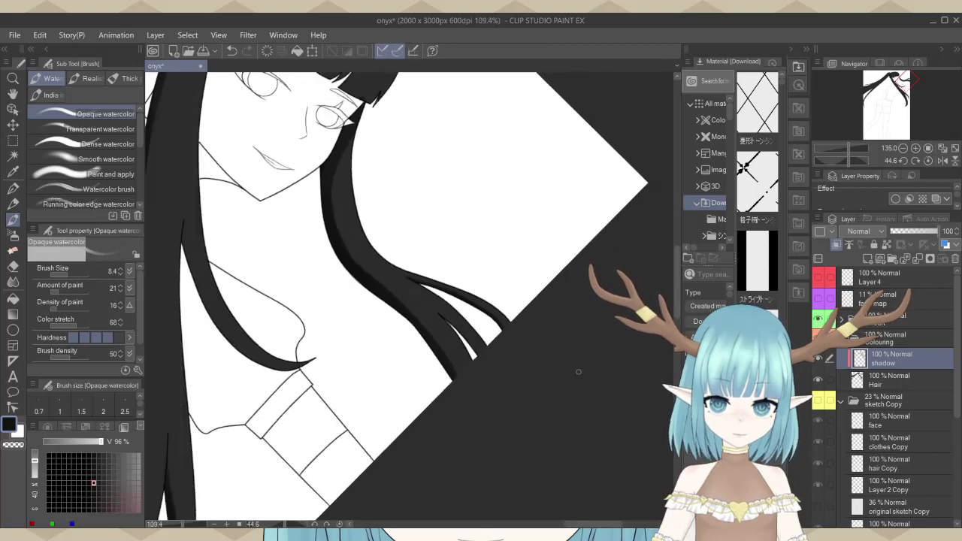
pyautogui.scroll(-2, 443, 382)
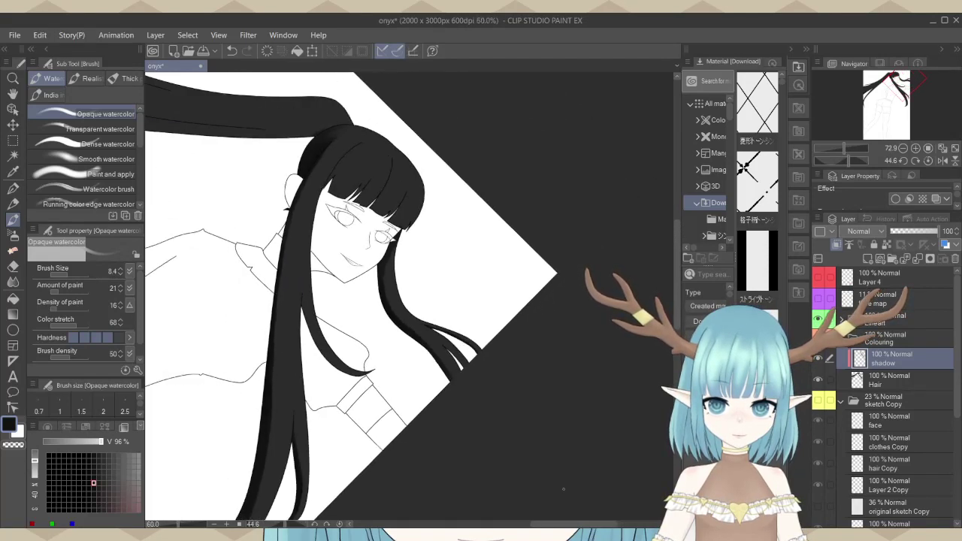
pyautogui.click(890, 161)
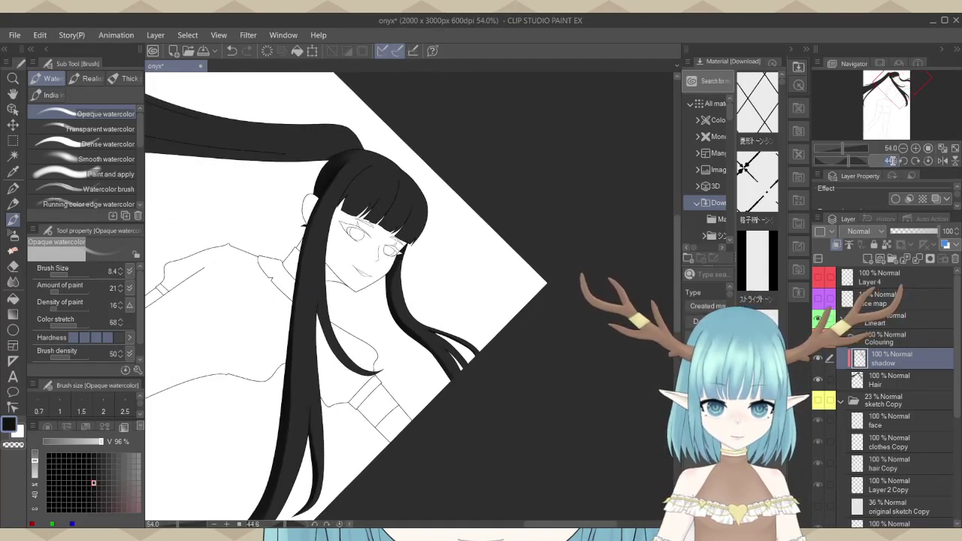
pyautogui.write('0')
pyautogui.press('Return')
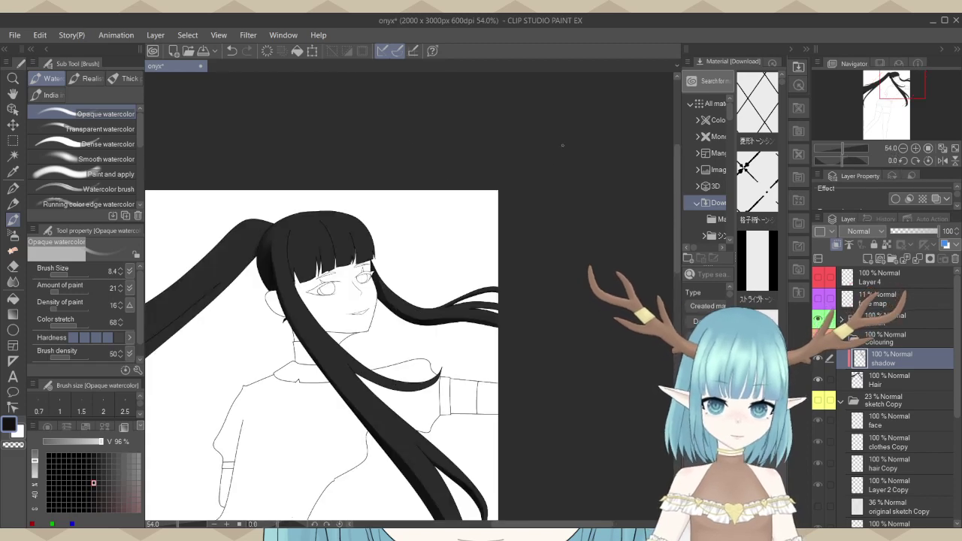
pyautogui.scroll(-4, 562, 145)
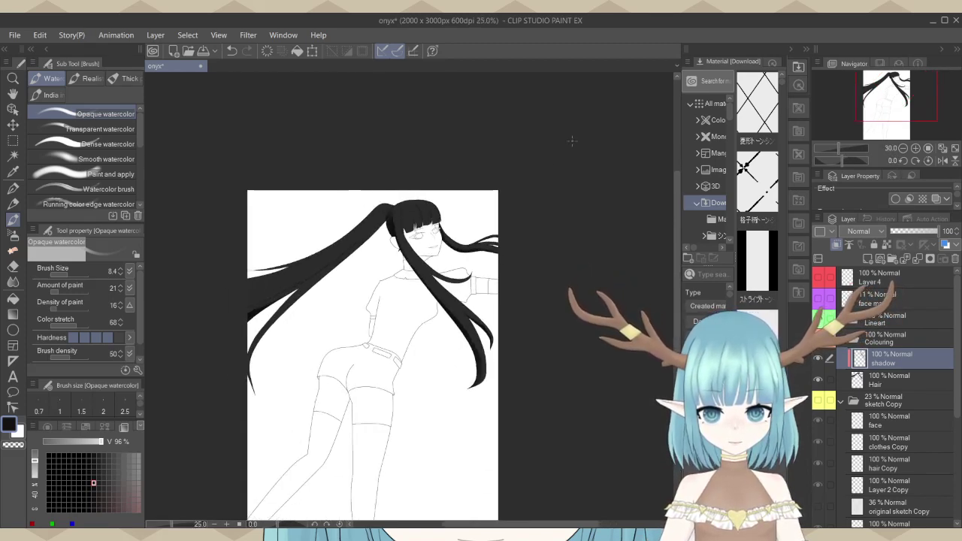
pyautogui.scroll(1, 332, 345)
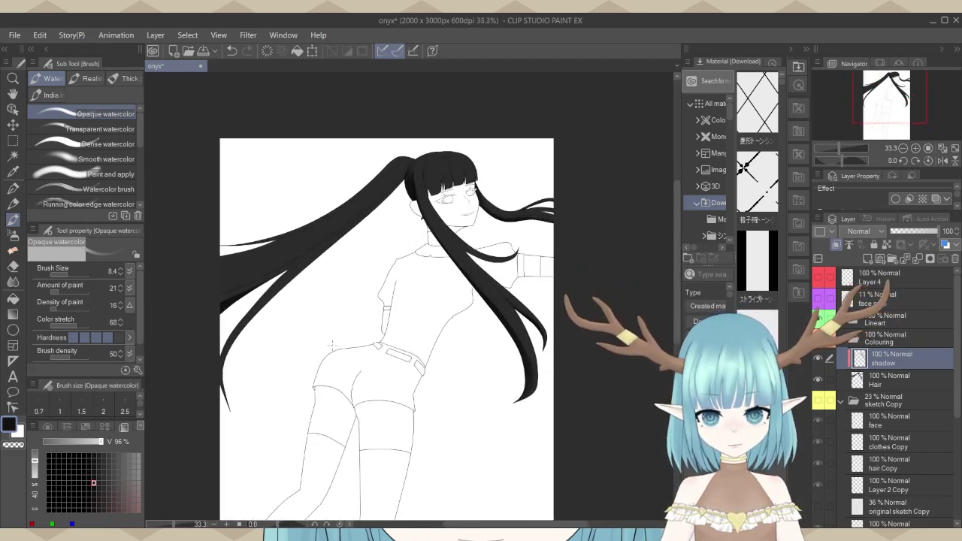
pyautogui.press('XF86MonBrightnessUp')
pyautogui.scroll(2, 386, 220)
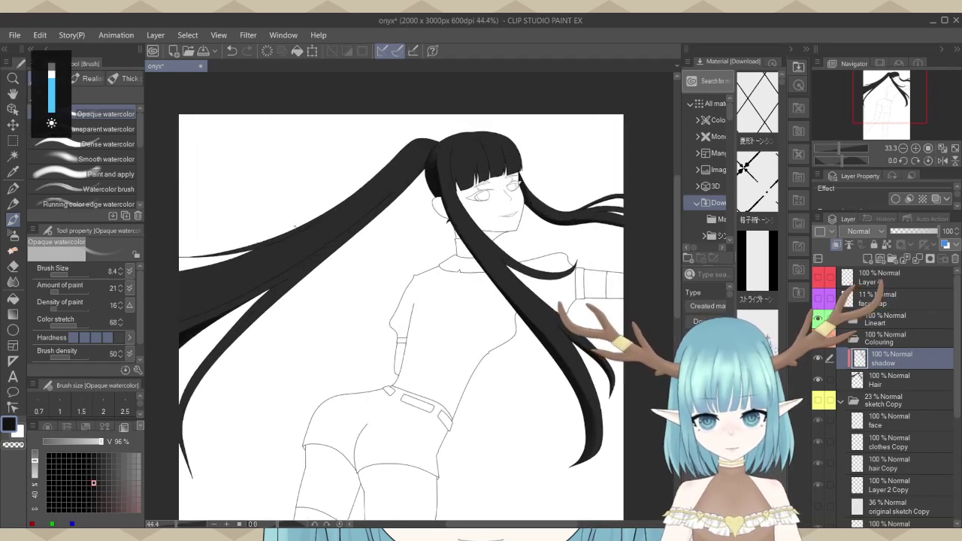
pyautogui.scroll(-2, 246, 249)
pyautogui.scroll(3, 582, 156)
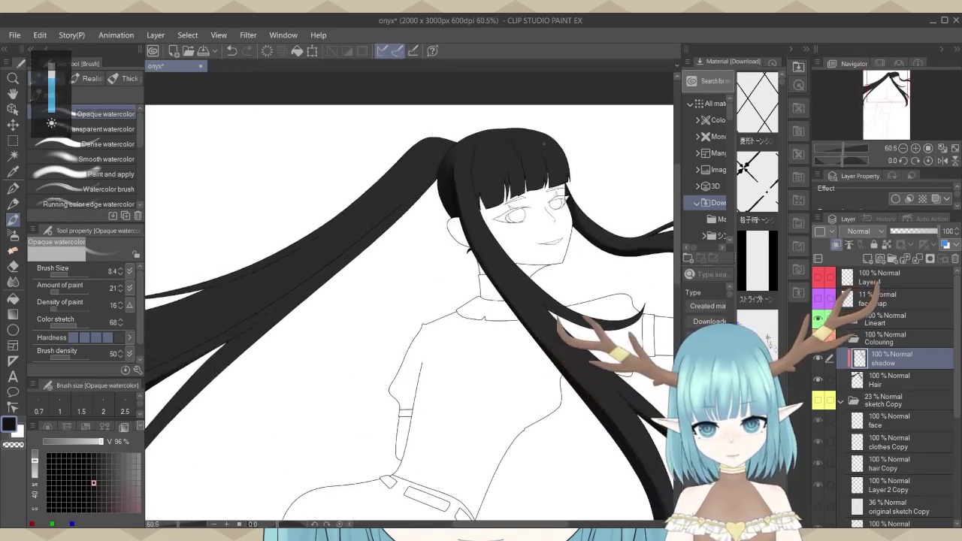
# Set the brush size to 18 and shade a soft near-black streak down the middle of the fringe.
pyautogui.scroll(3, 582, 156)
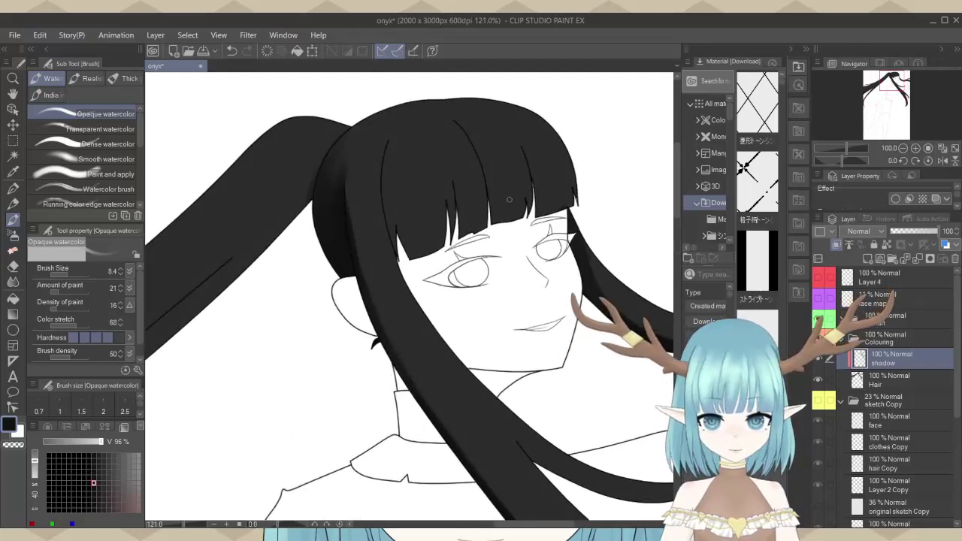
pyautogui.click(71, 275)
pyautogui.scroll(1, 268, 230)
pyautogui.scroll(2, 300, 227)
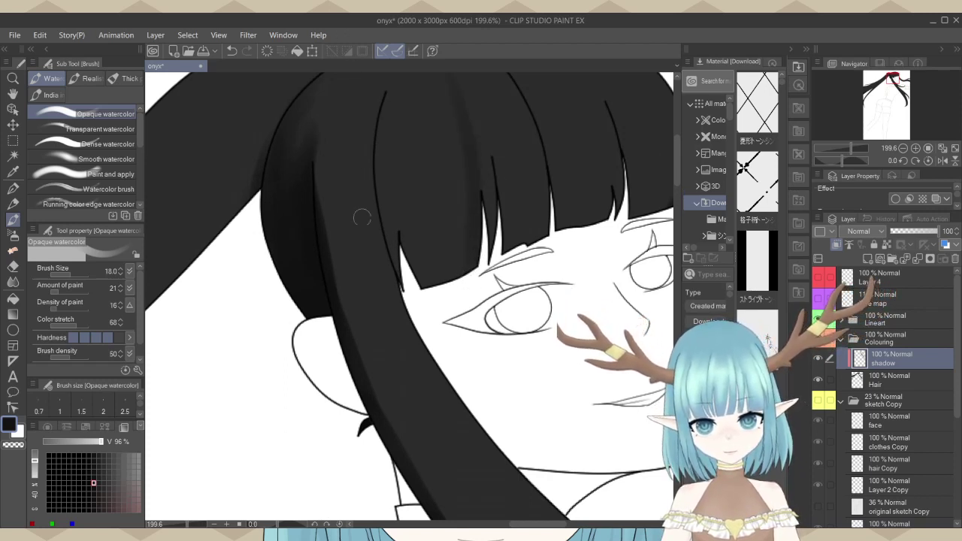
pyautogui.scroll(-2, 383, 255)
pyautogui.scroll(1, 439, 218)
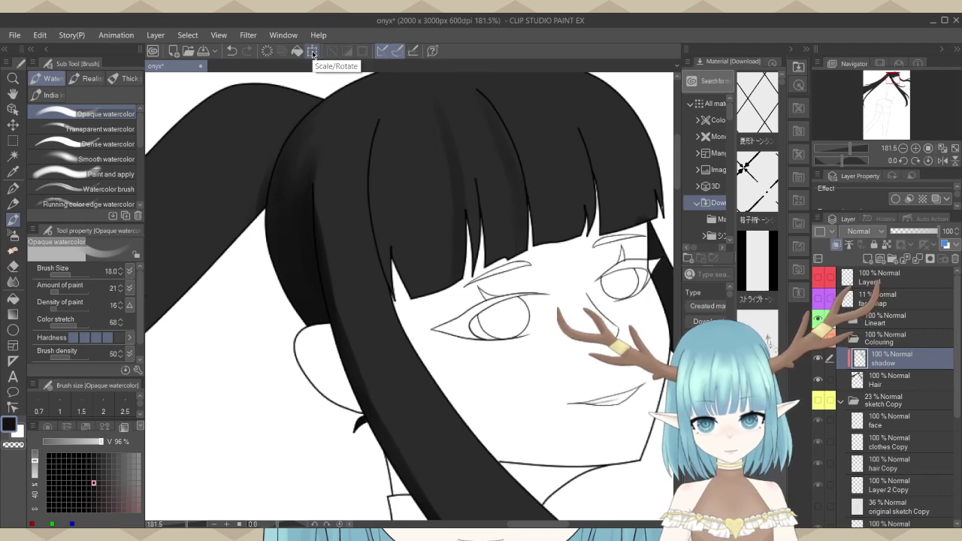
pyautogui.scroll(-2, 406, 266)
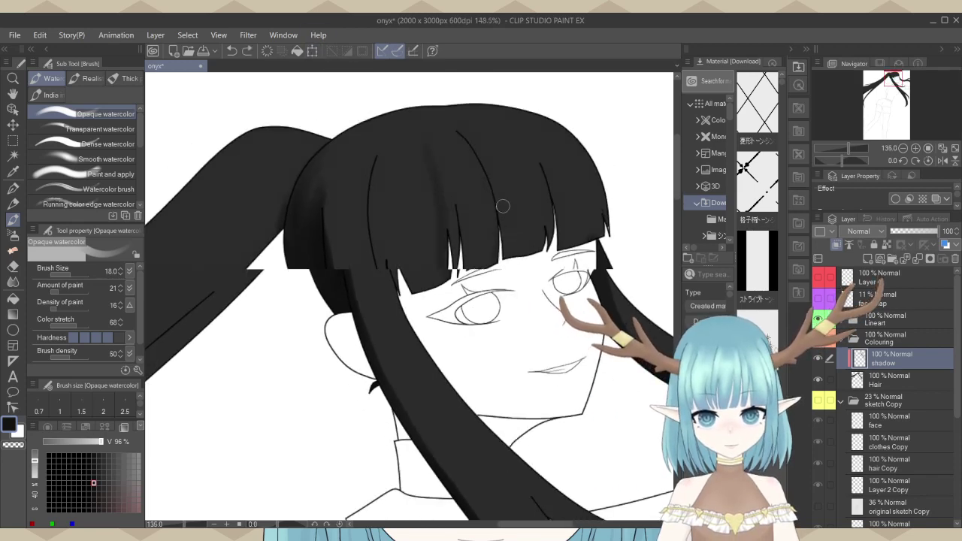
# Shade the fringe beside the parting line above the far eye, from its upper end down to the tips.
pyautogui.scroll(2, 503, 205)
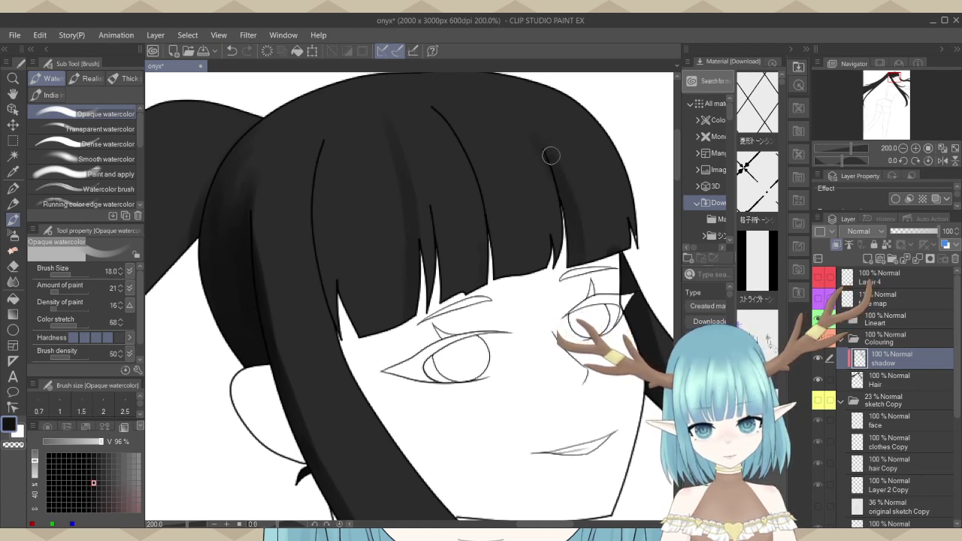
pyautogui.scroll(1, 503, 134)
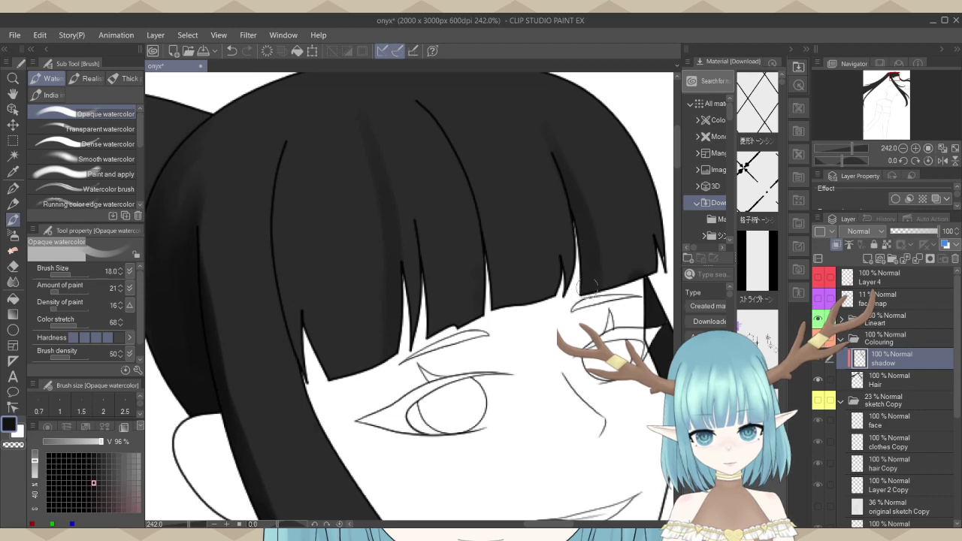
pyautogui.moveTo(569, 187); pyautogui.dragTo(588, 263)
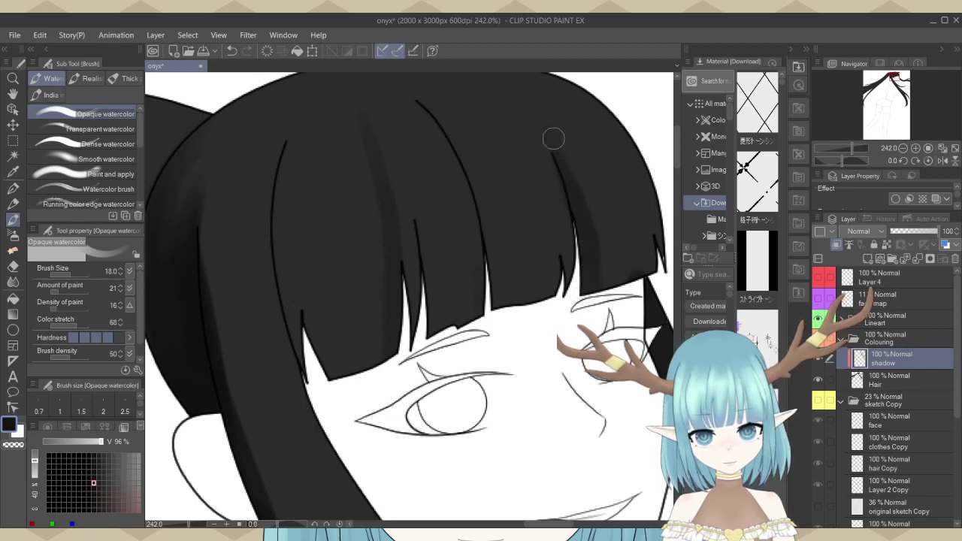
pyautogui.scroll(-5, 473, 134)
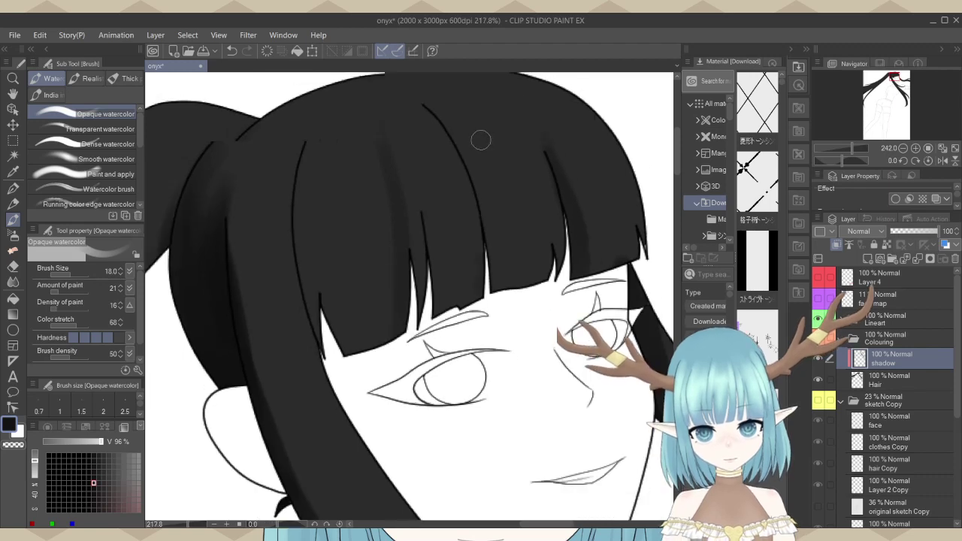
# Undo the last stroke and shade a small near-black patch at the crown above the fringe parting.
pyautogui.scroll(-5, 598, 209)
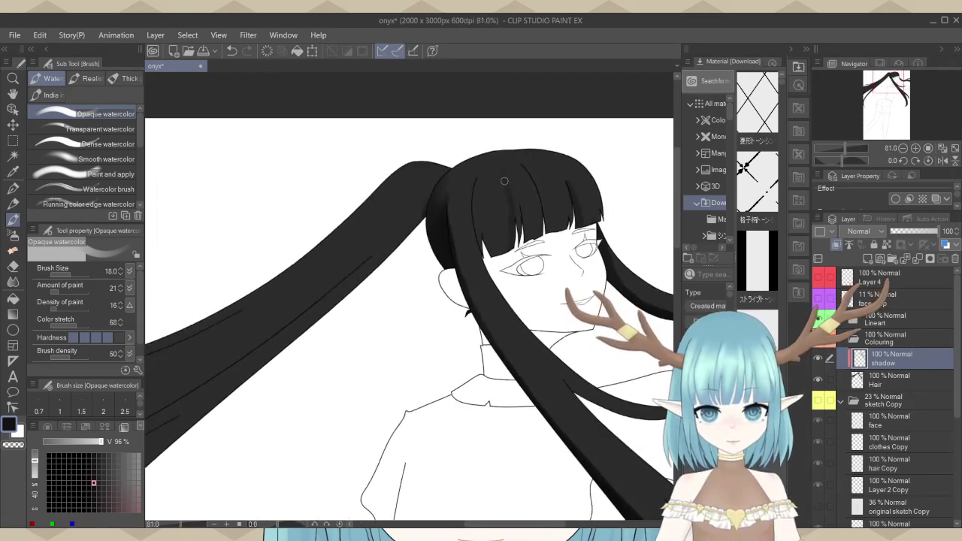
pyautogui.scroll(5, 528, 187)
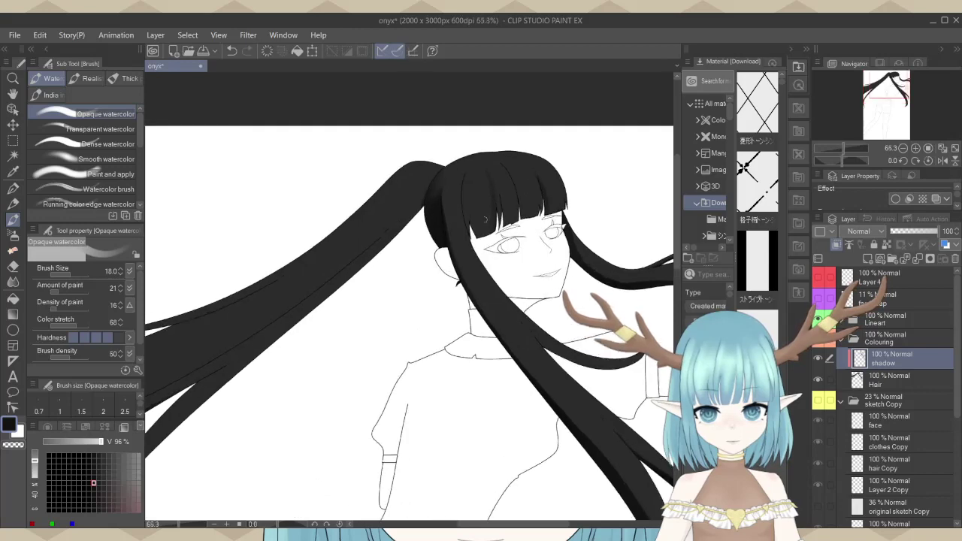
pyautogui.scroll(4, 469, 223)
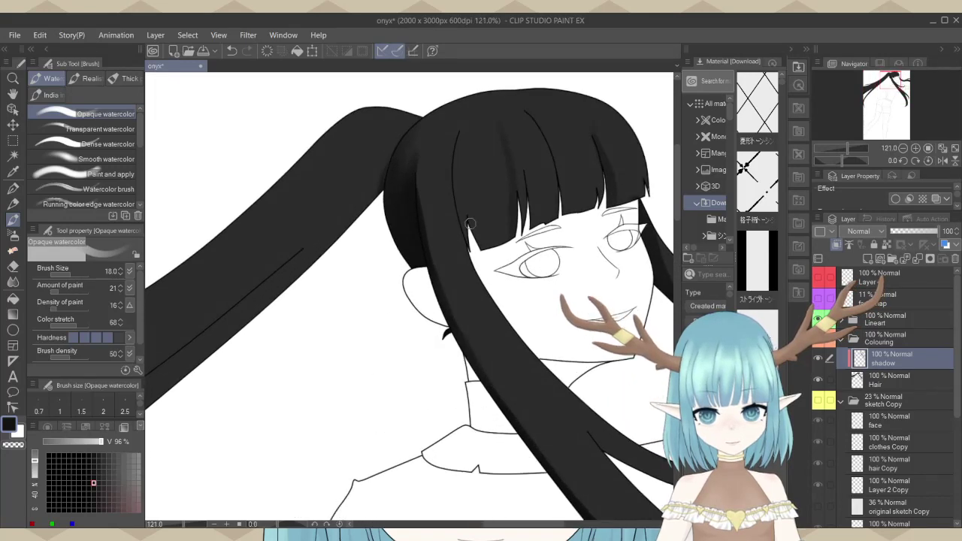
pyautogui.scroll(-2, 390, 247)
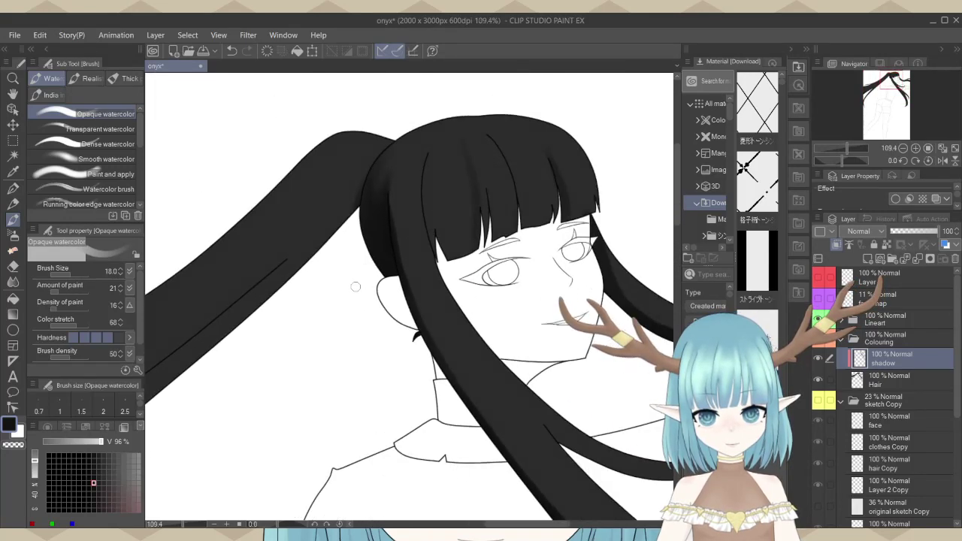
pyautogui.scroll(3, 551, 177)
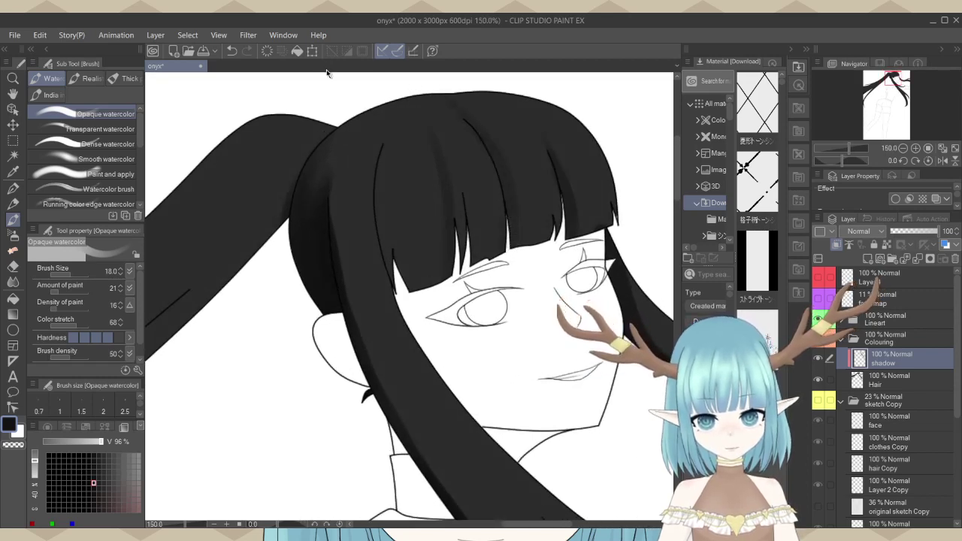
pyautogui.hotkey('ctrl', 'z')
pyautogui.scroll(2, 387, 83)
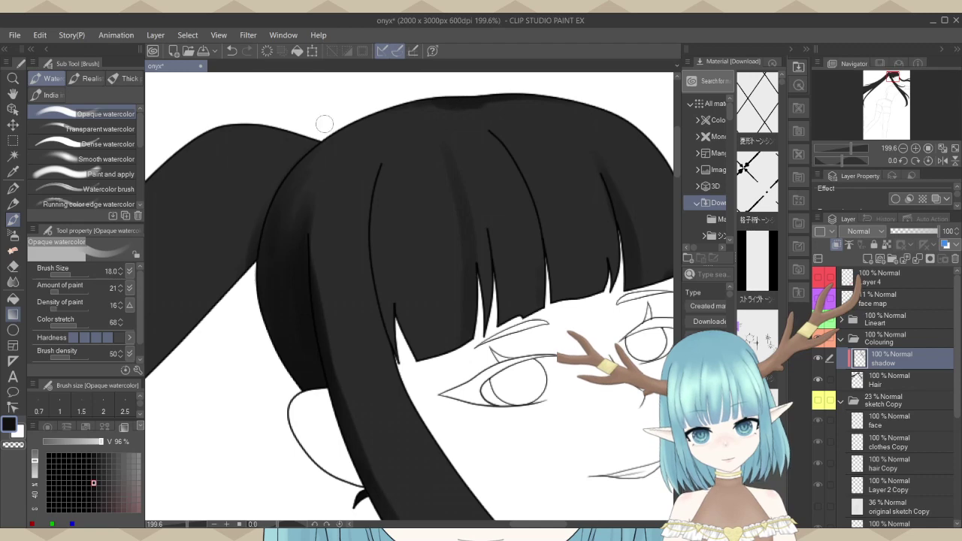
pyautogui.scroll(-2, 499, 192)
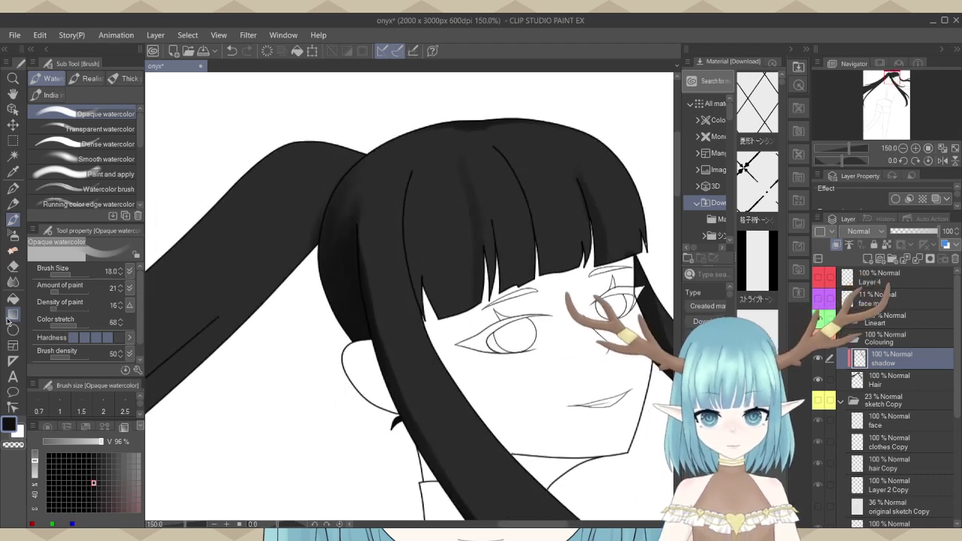
# Soften the crown shadow with the Blur tool at brush size 23.8.
pyautogui.click(14, 283)
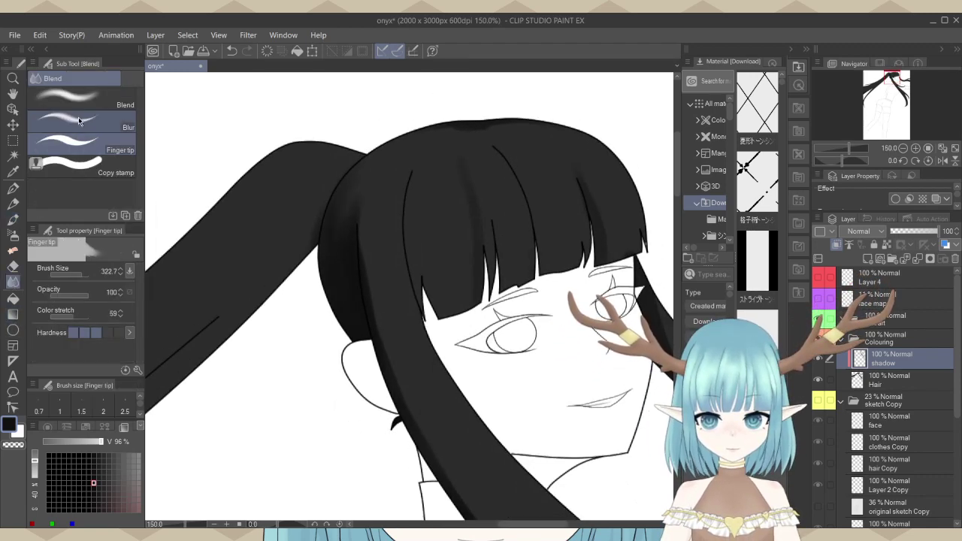
pyautogui.click(82, 124)
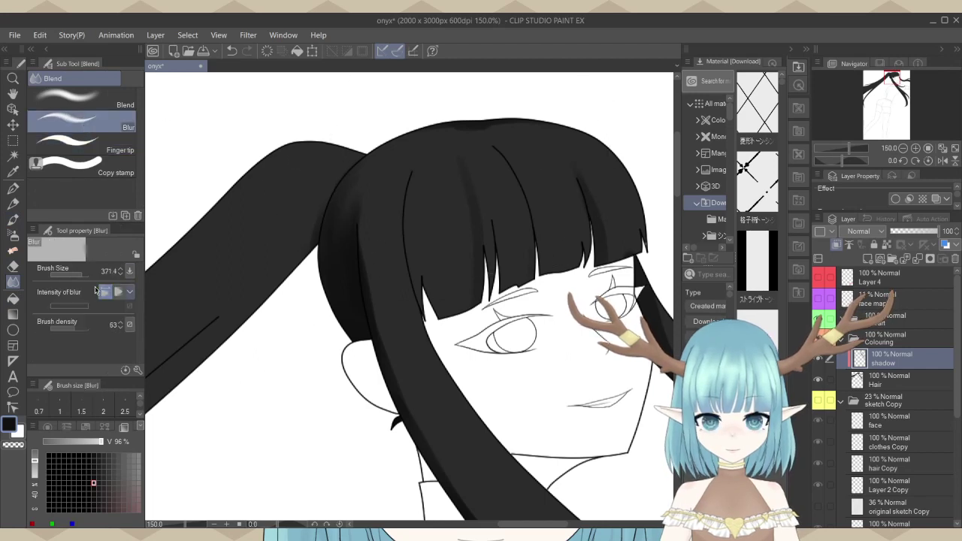
pyautogui.moveTo(81, 280); pyautogui.dragTo(72, 277)
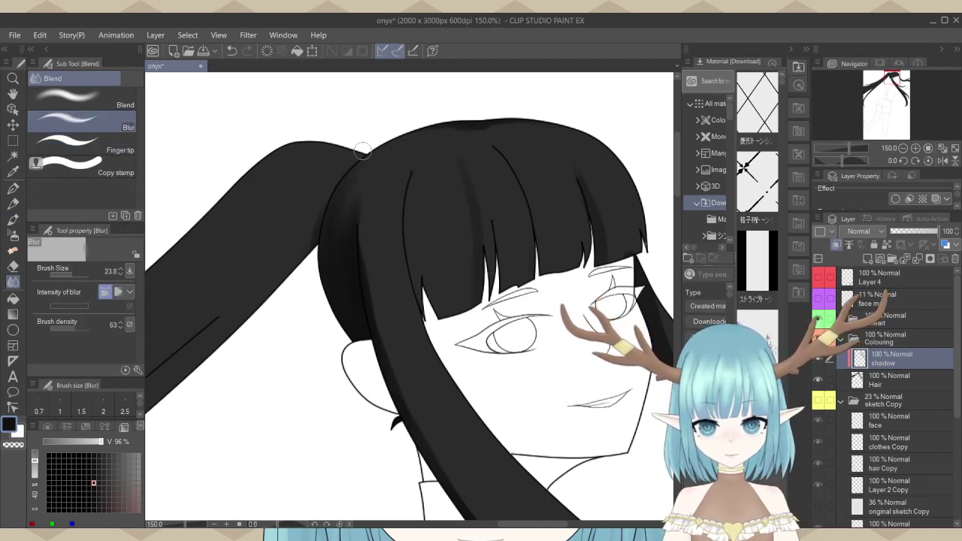
pyautogui.moveTo(513, 122)
pyautogui.mouseDown()
pyautogui.moveTo(556, 125)
pyautogui.moveTo(493, 127)
pyautogui.moveTo(504, 119)
pyautogui.moveTo(392, 136)
pyautogui.moveTo(531, 118)
pyautogui.mouseUp()
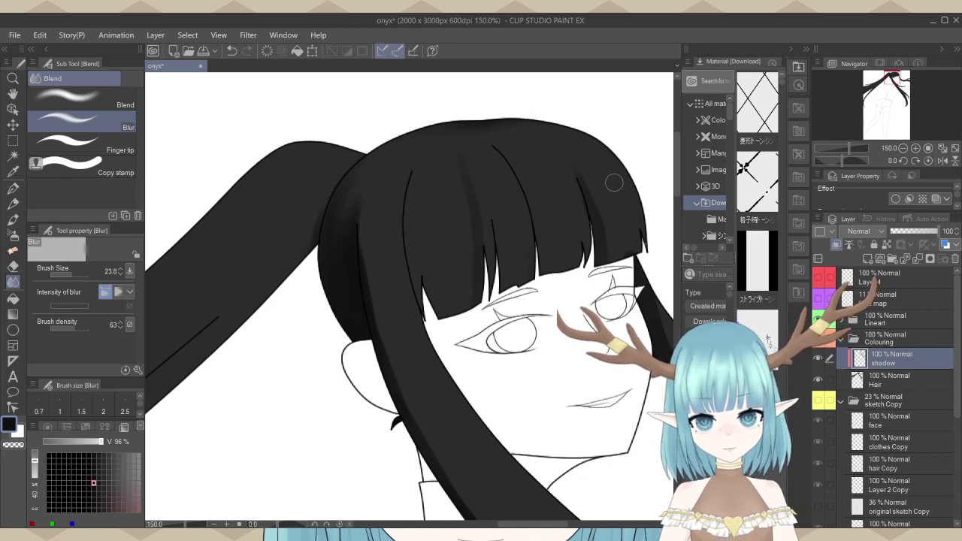
pyautogui.scroll(-4, 614, 183)
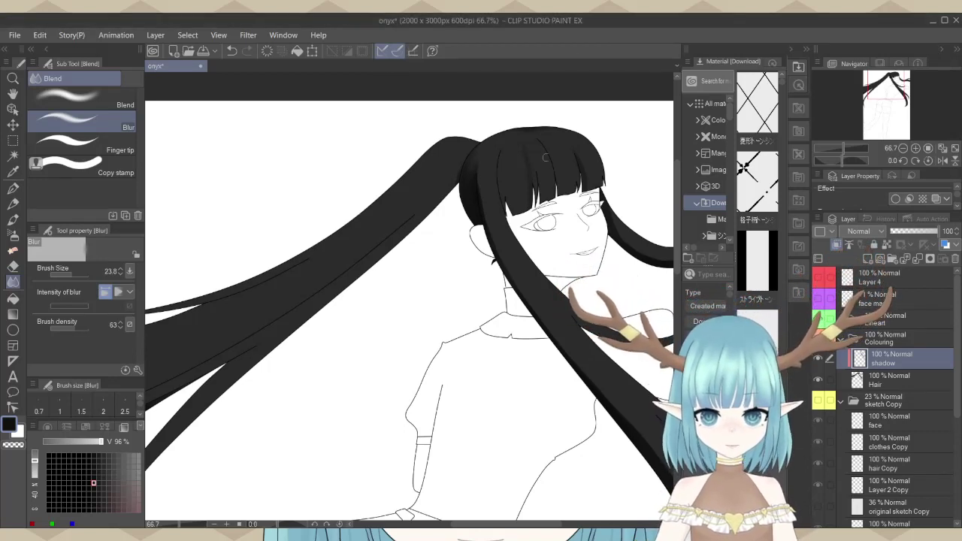
pyautogui.scroll(3, 549, 157)
pyautogui.scroll(1, 572, 165)
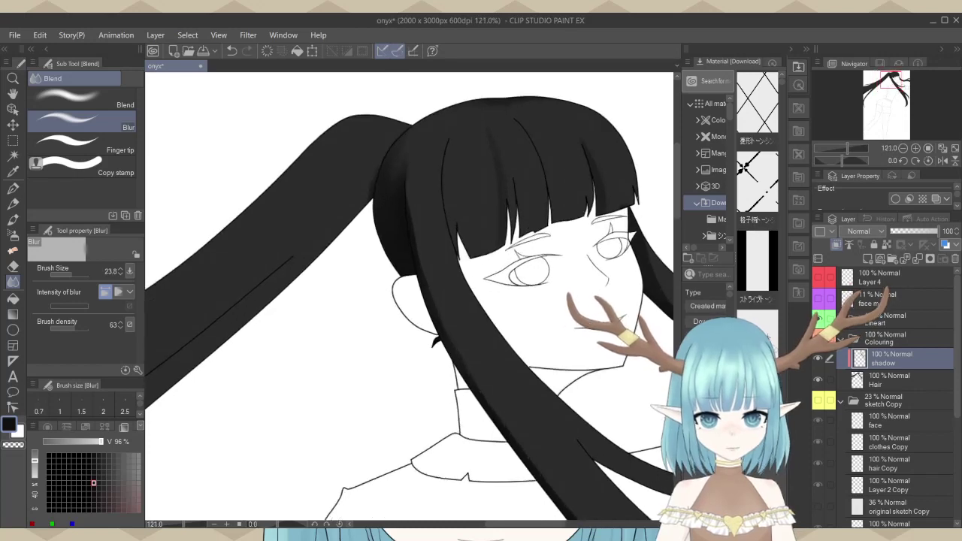
pyautogui.scroll(1, 374, 167)
pyautogui.scroll(-2, 361, 157)
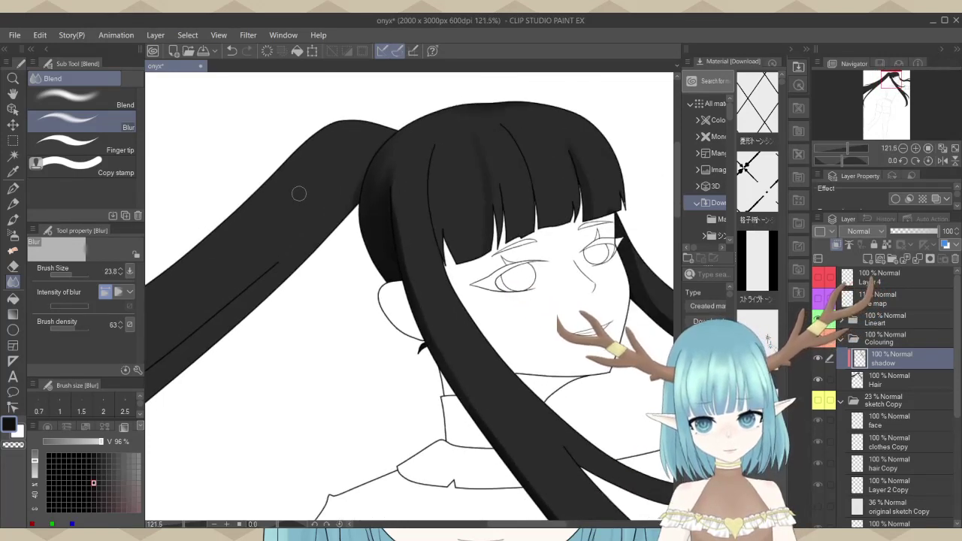
# On the Hair layer, sample the dark grey hair colour and touch up the fringe strands above the far eye with the G-pen at size 3.
pyautogui.scroll(4, 616, 195)
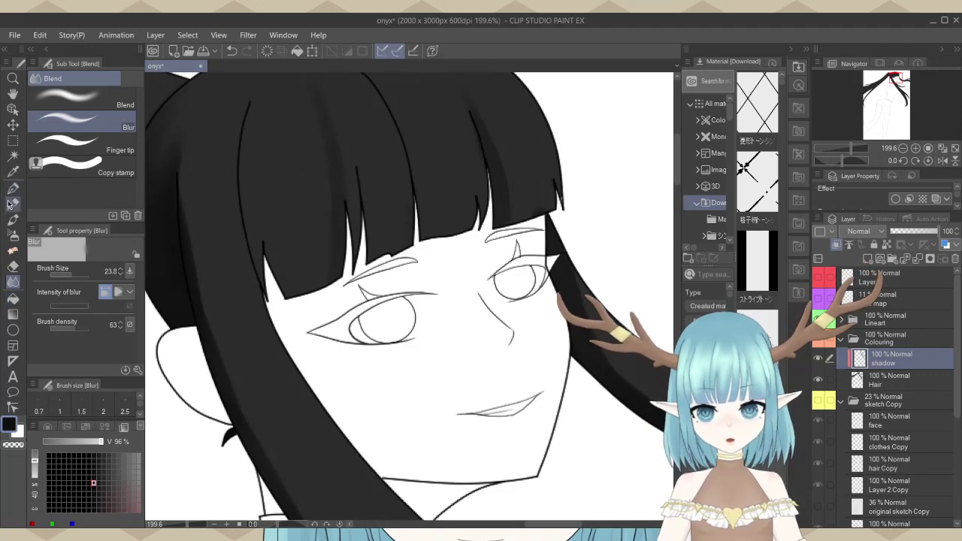
pyautogui.click(12, 219)
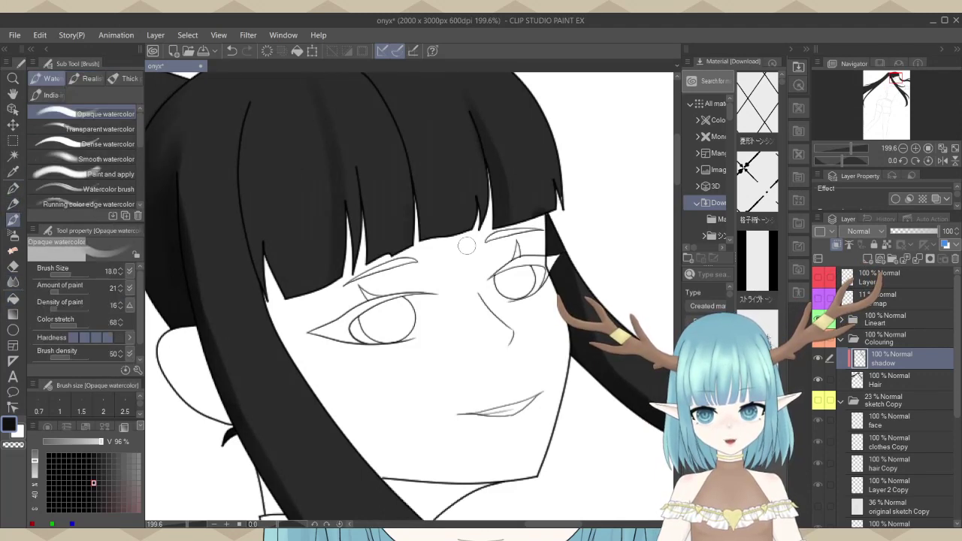
pyautogui.scroll(3, 584, 227)
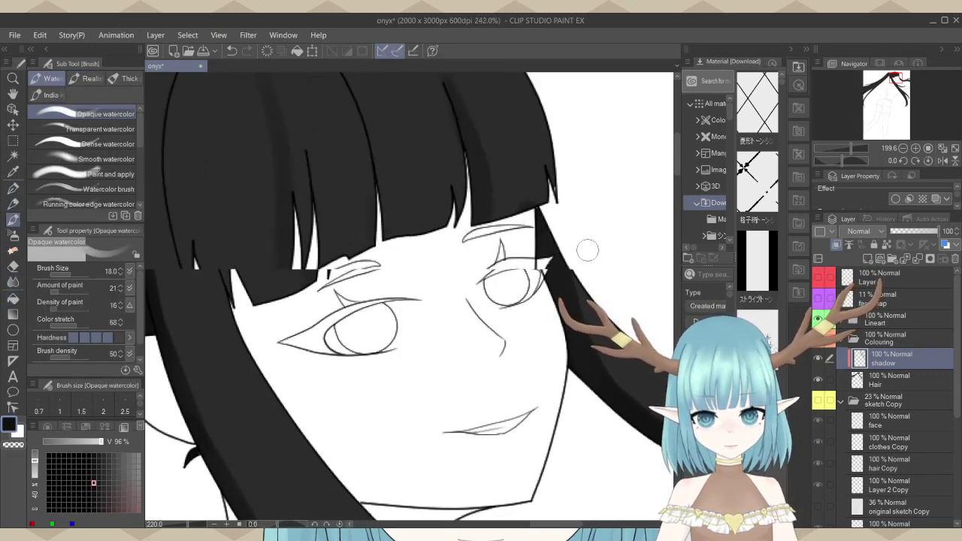
pyautogui.click(895, 380)
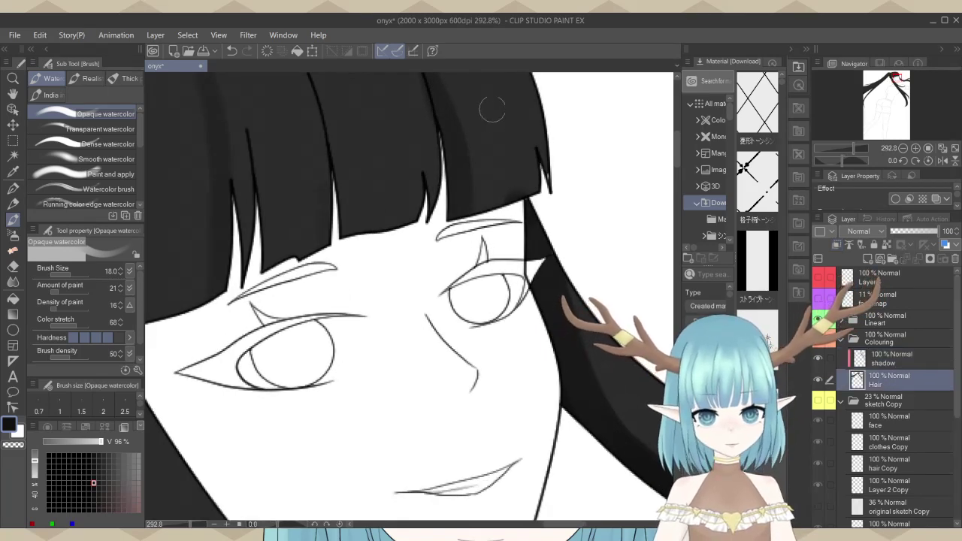
pyautogui.scroll(3, 493, 105)
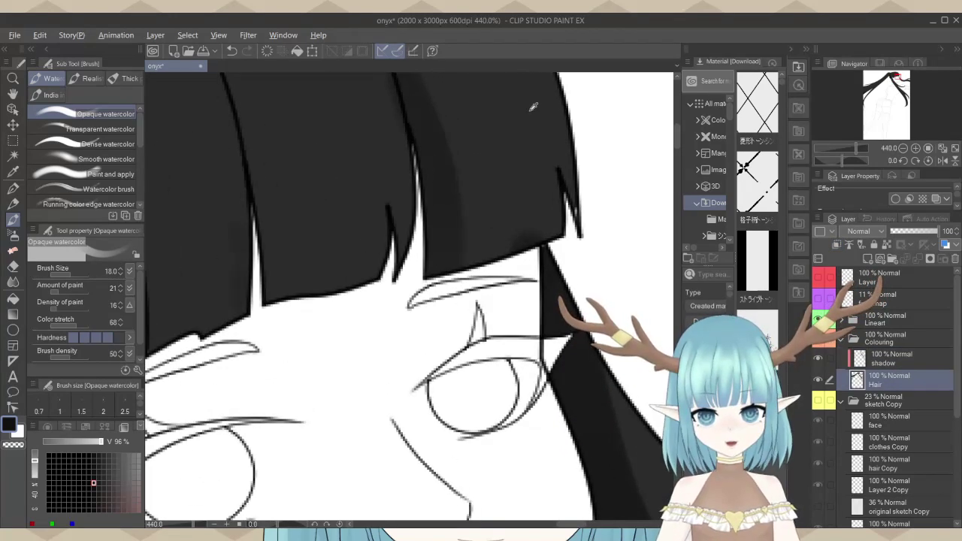
pyautogui.click(13, 188)
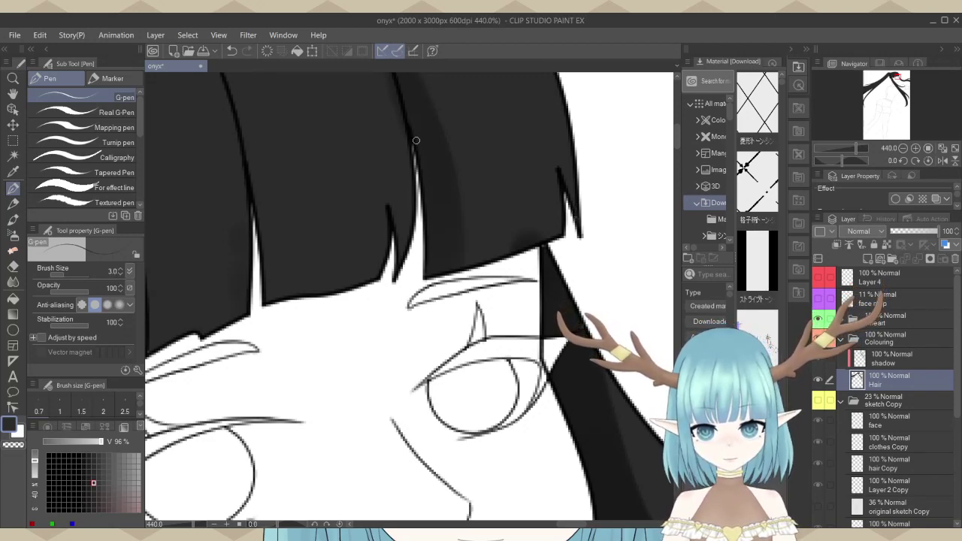
pyautogui.scroll(-5, 347, 117)
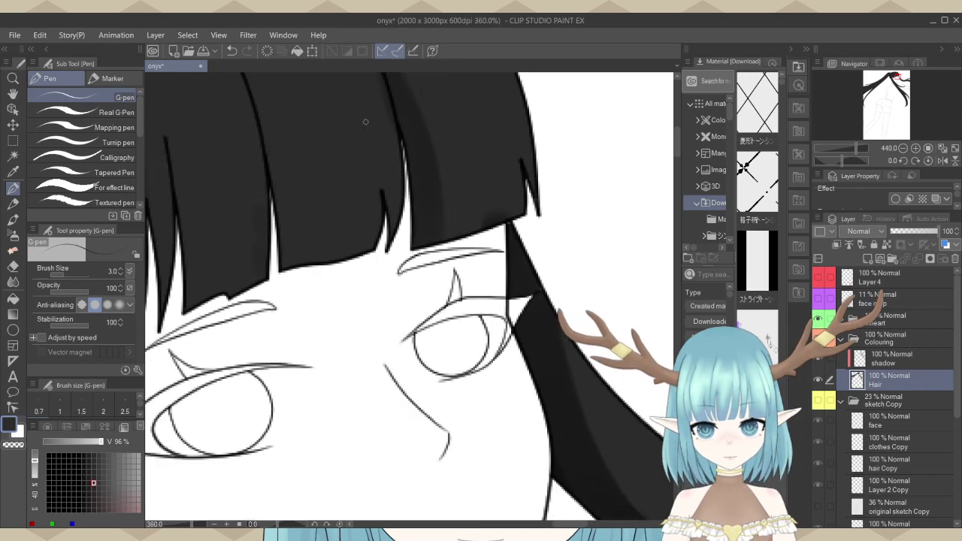
pyautogui.moveTo(599, 160); pyautogui.dragTo(411, 178)
pyautogui.scroll(4, 411, 177)
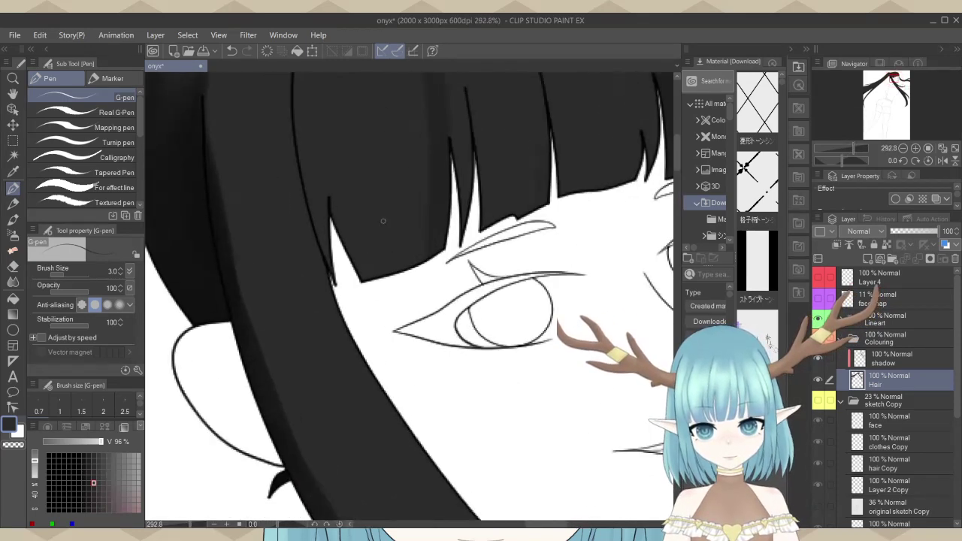
pyautogui.scroll(-5, 376, 269)
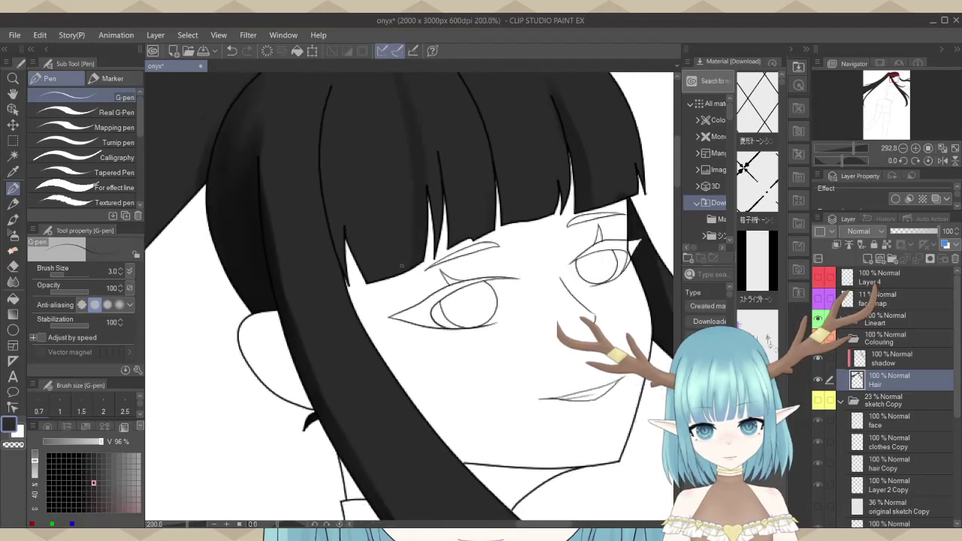
pyautogui.scroll(-1, 496, 466)
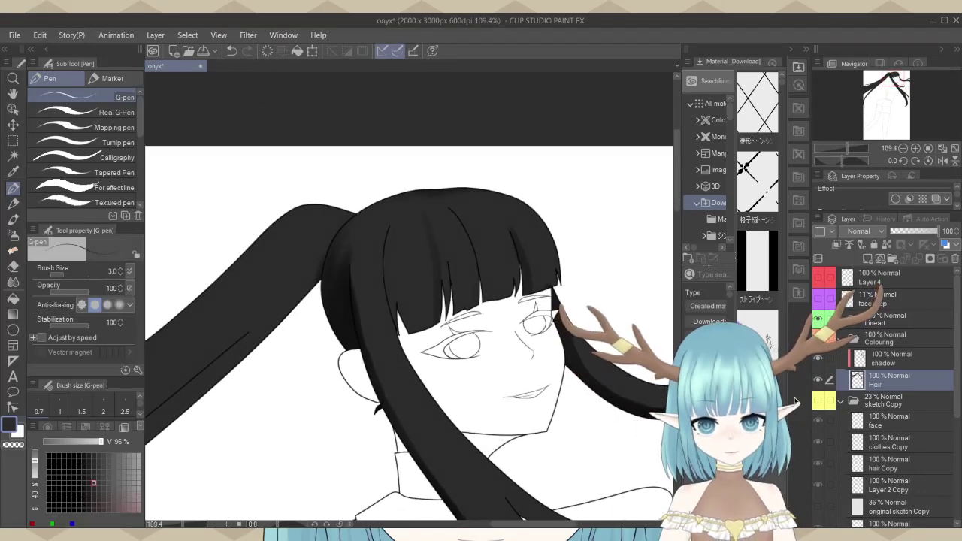
# Return to the shadow layer with a deeper near-black colour and the Opaque watercolor brush at size 21.
pyautogui.click(906, 361)
pyautogui.scroll(2, 411, 298)
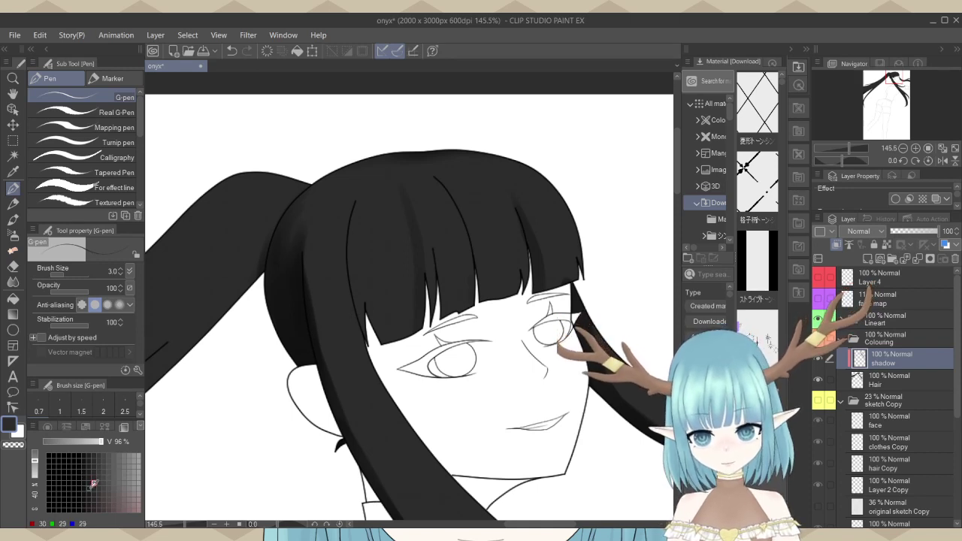
pyautogui.click(78, 499)
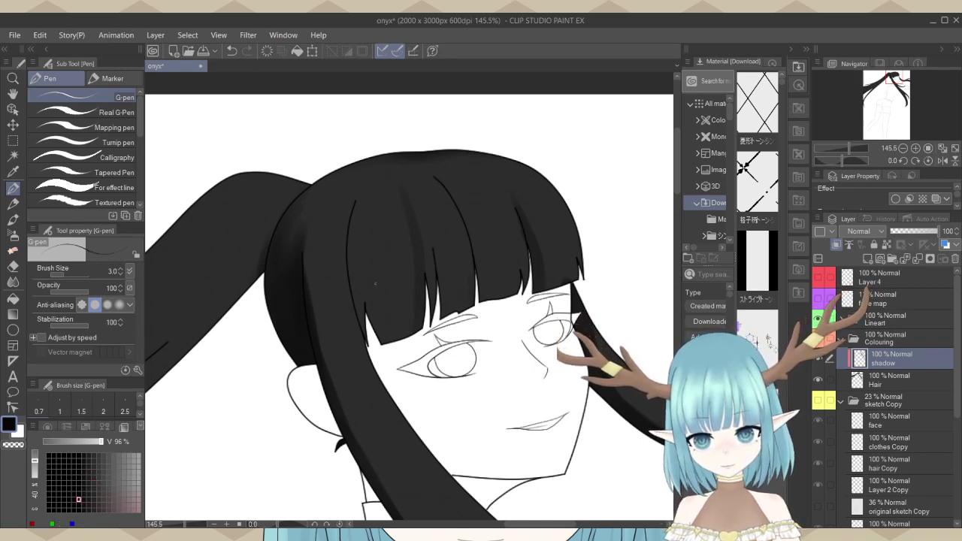
pyautogui.scroll(1, 520, 270)
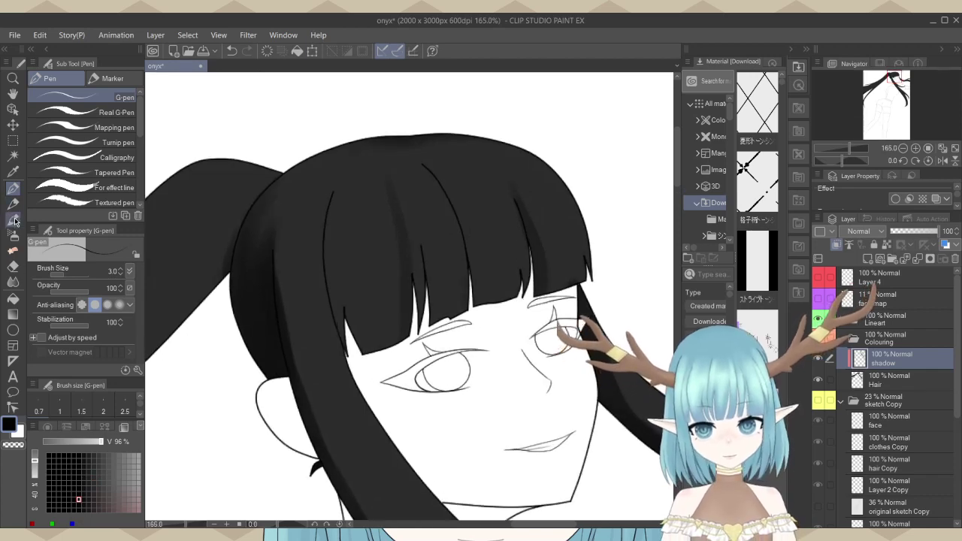
pyautogui.click(13, 218)
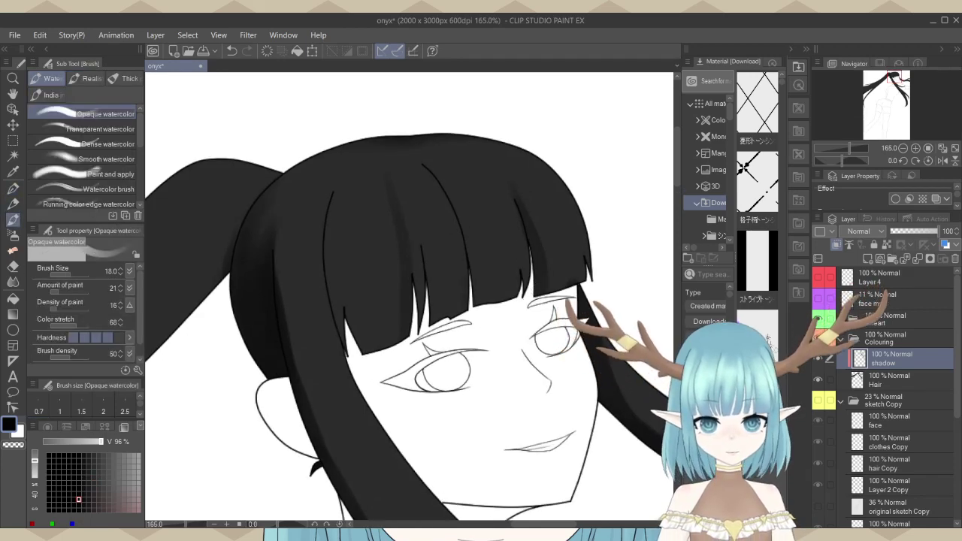
pyautogui.click(82, 276)
# Reduce the brush size to 14.1 and deepen the dark streak down the middle of the fringe.
pyautogui.scroll(-5, 650, 203)
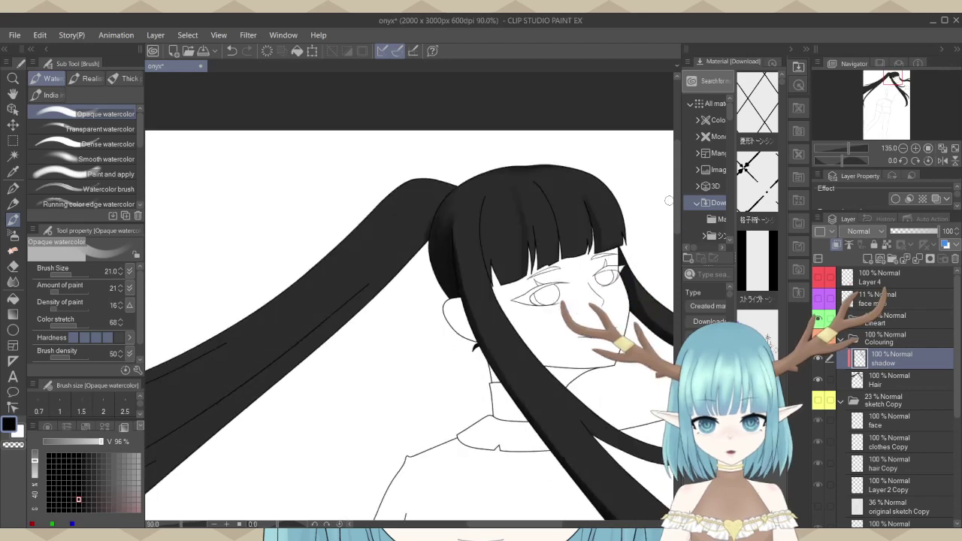
pyautogui.scroll(-4, 668, 200)
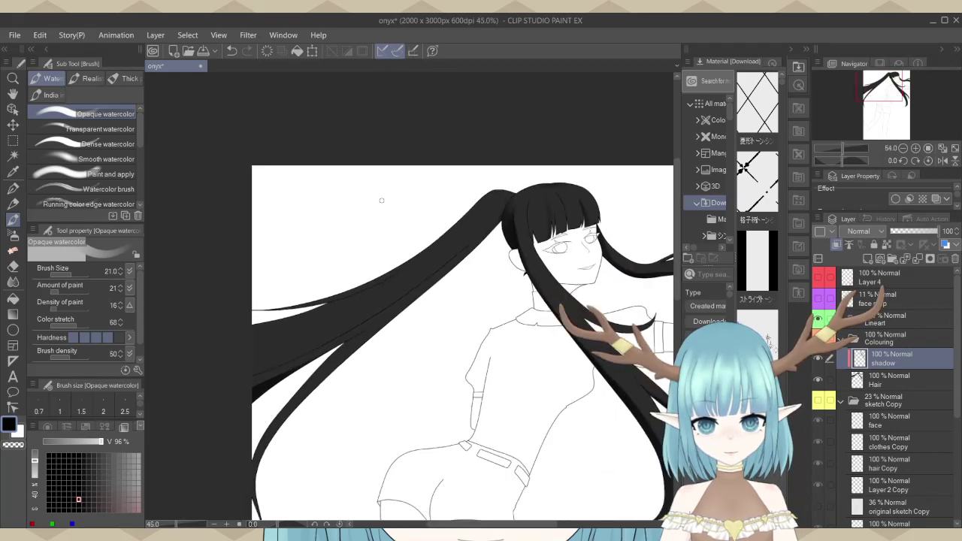
pyautogui.scroll(-1, 381, 200)
pyautogui.scroll(5, 554, 316)
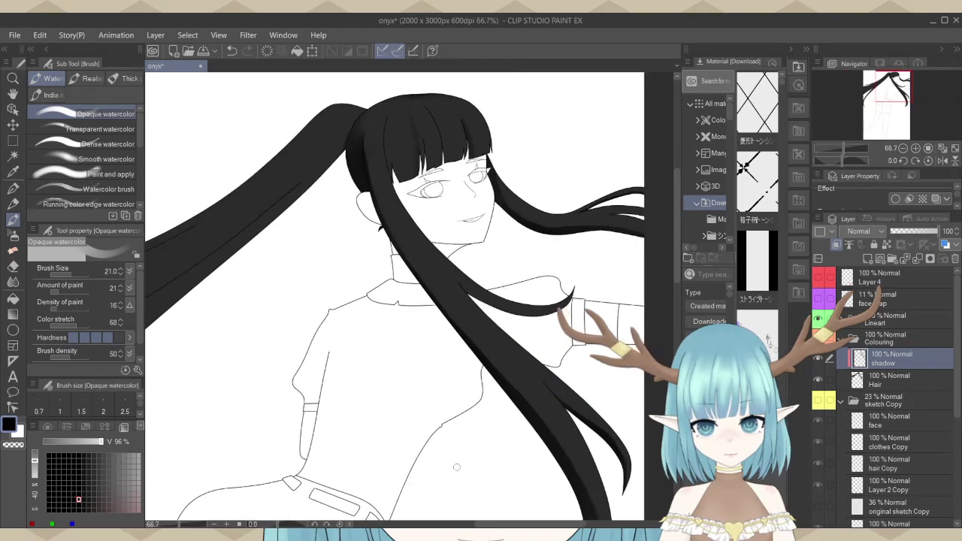
pyautogui.scroll(7, 417, 248)
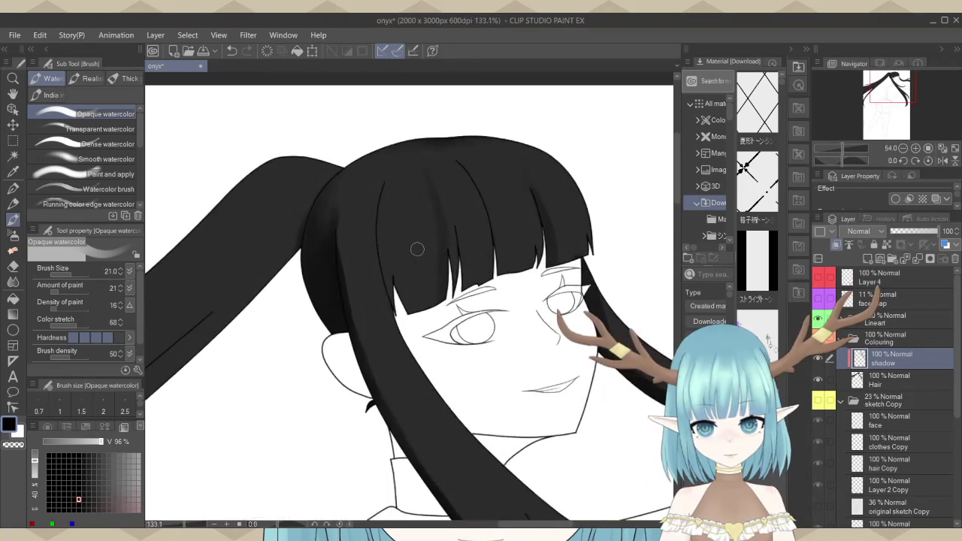
pyautogui.scroll(7, 417, 249)
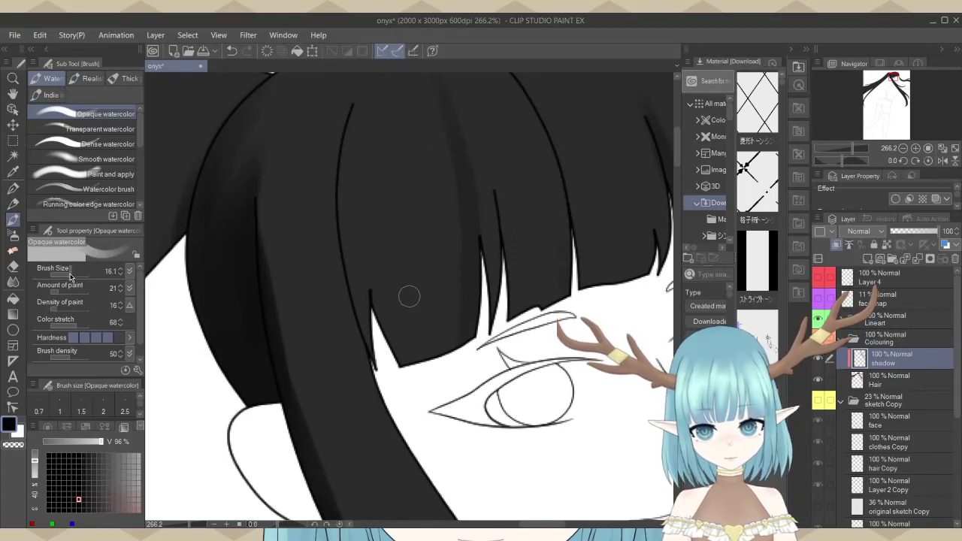
pyautogui.press('[')
pyautogui.press('[')
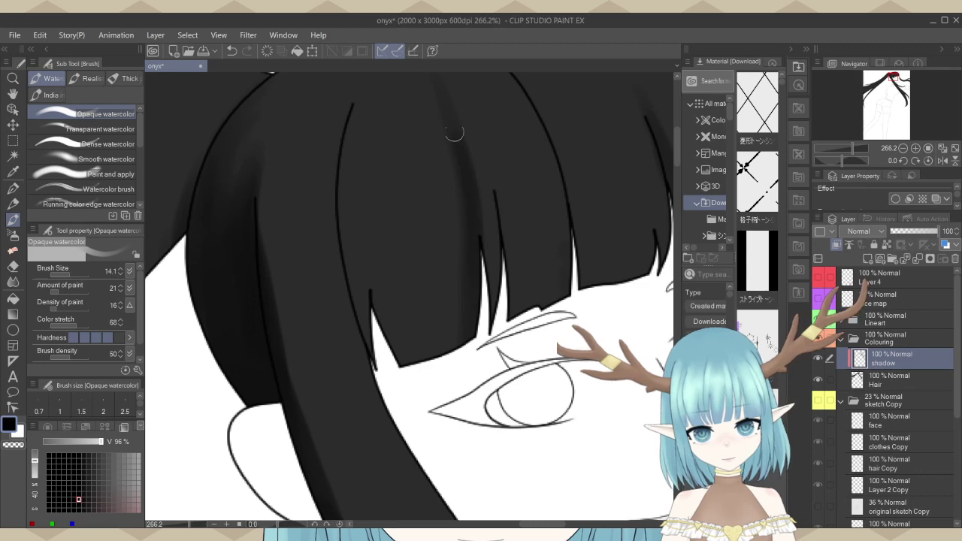
pyautogui.scroll(-3, 489, 193)
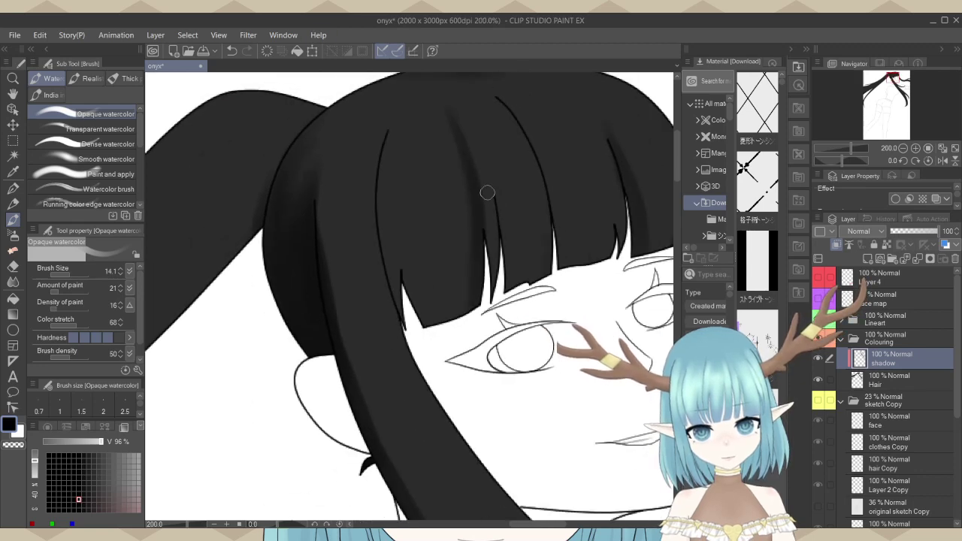
# Trim the edge of the dark streak down the middle of the fringe with the Hard eraser at size 12.4.
pyautogui.click(12, 266)
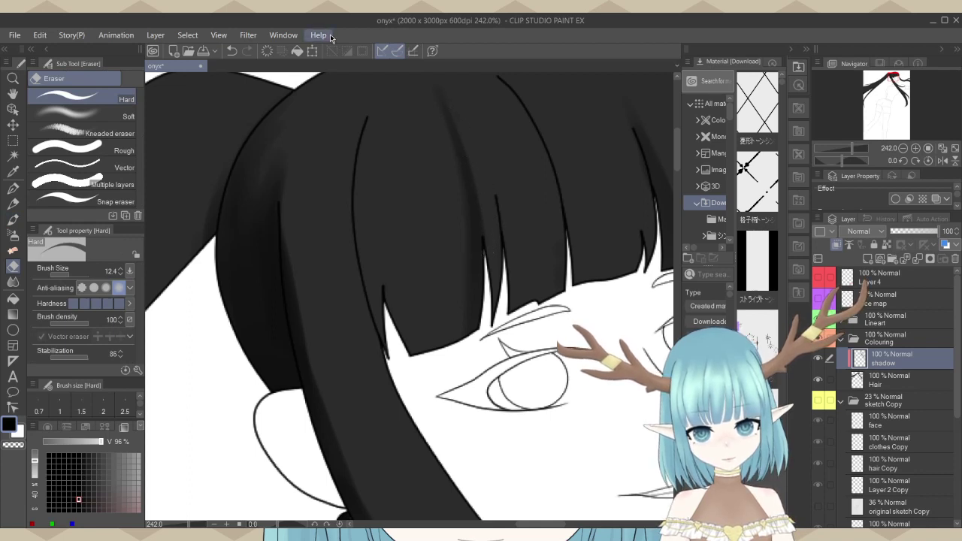
pyautogui.moveTo(460, 160); pyautogui.dragTo(474, 142)
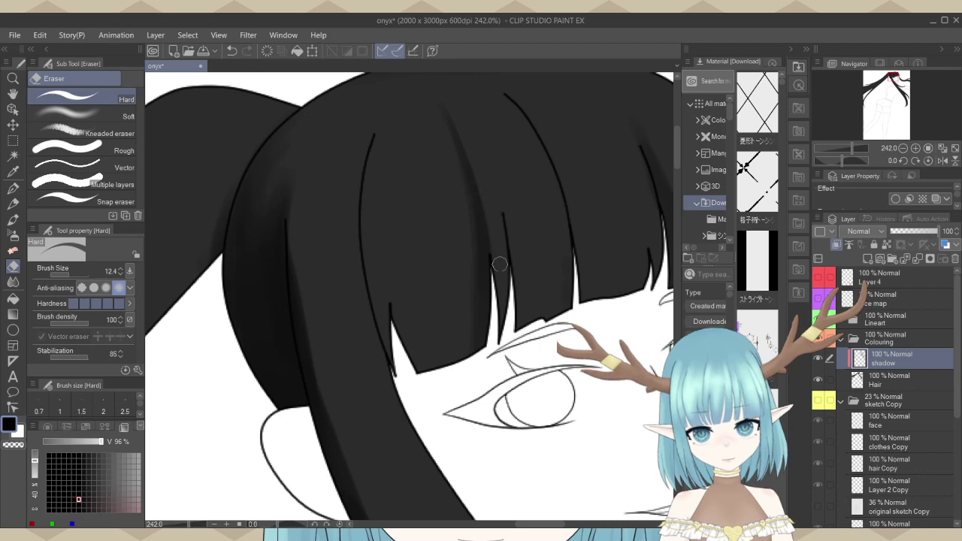
pyautogui.scroll(-4, 408, 295)
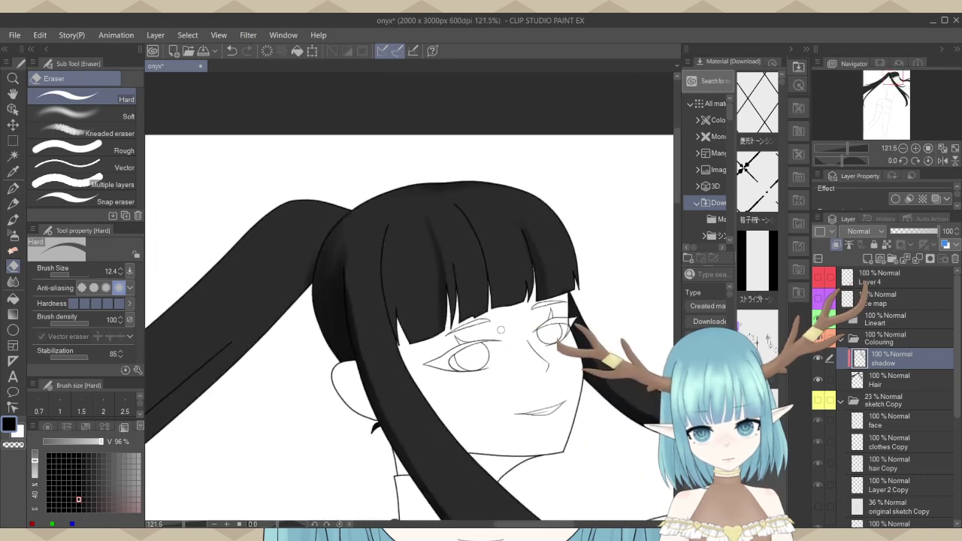
pyautogui.scroll(3, 550, 338)
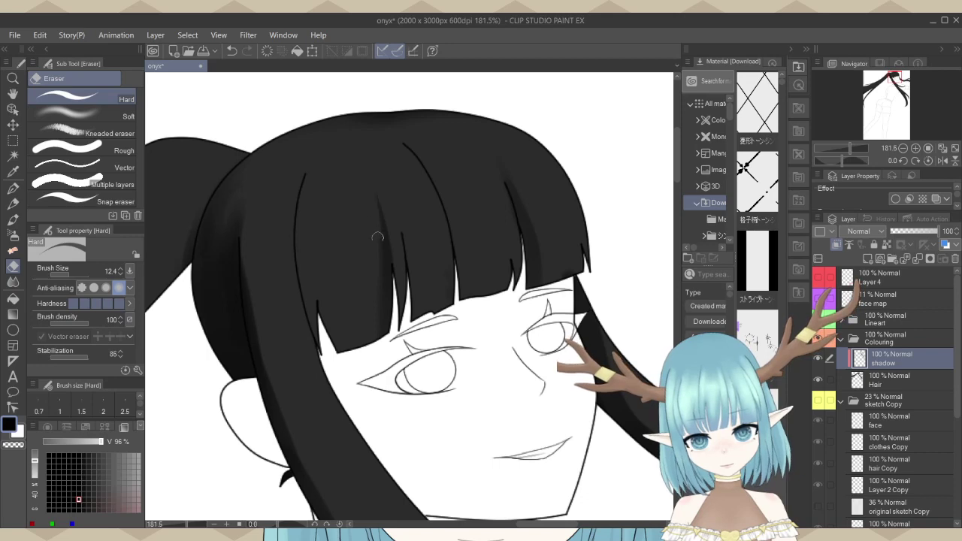
pyautogui.scroll(-1, 556, 319)
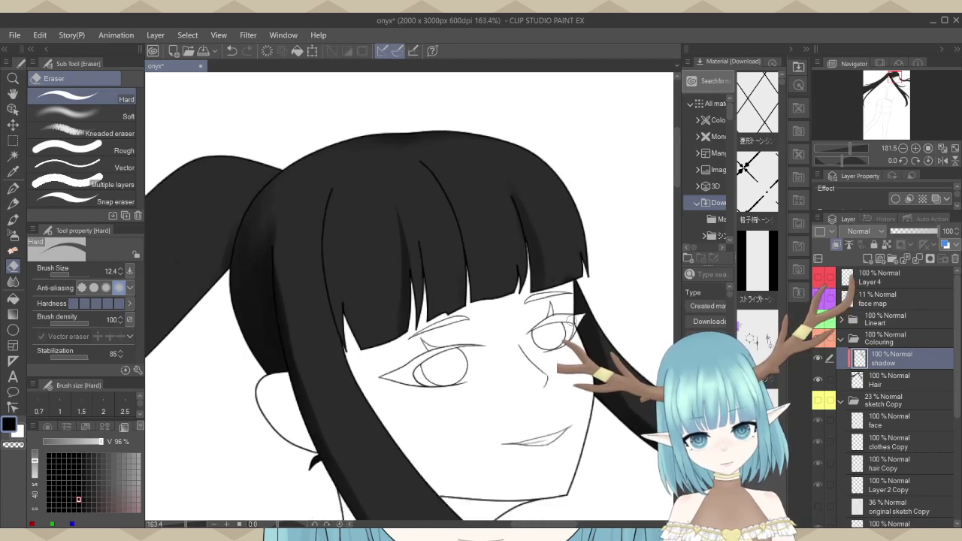
pyautogui.scroll(2, 530, 336)
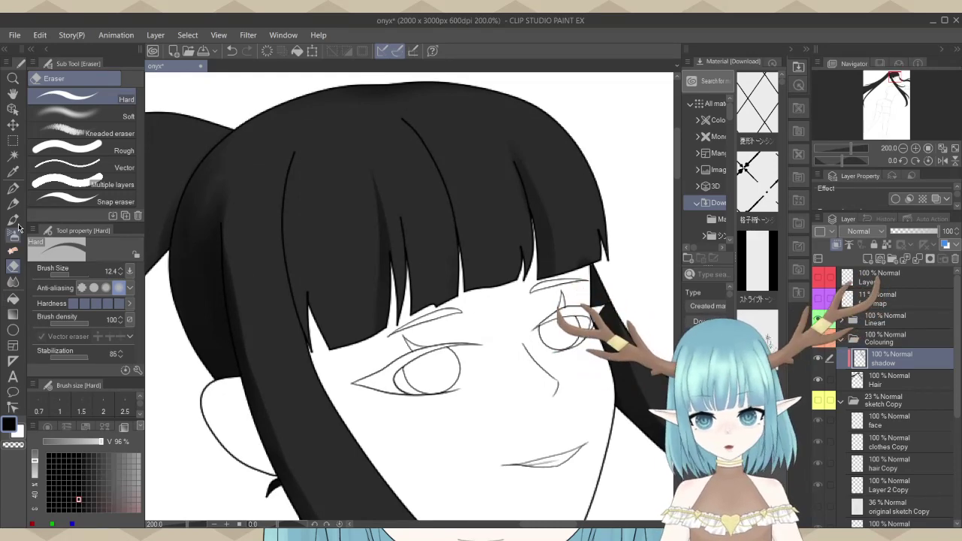
# Set the Opaque watercolor brush to size 8 and shade the strand edges across the middle of the fringe.
pyautogui.press('b')
pyautogui.scroll(1, 332, 286)
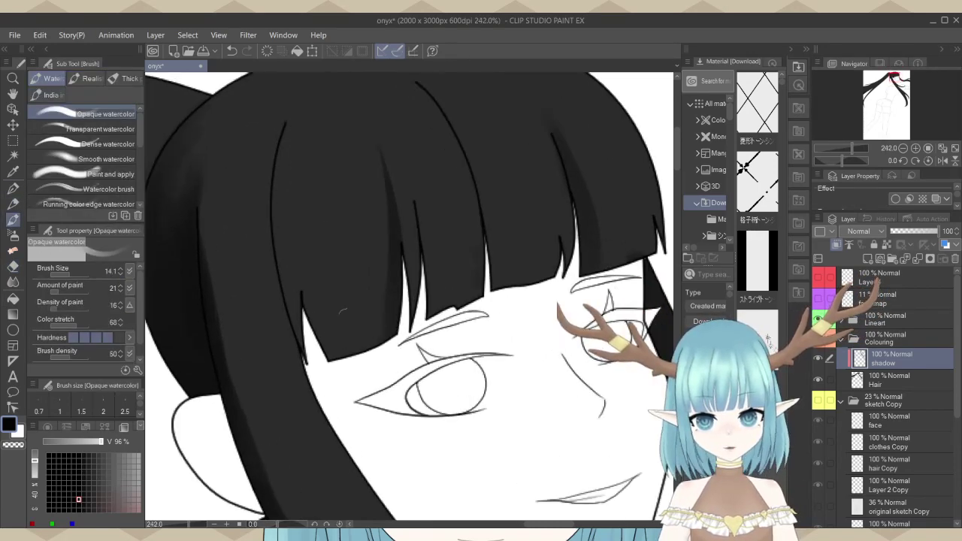
pyautogui.scroll(-1, 366, 421)
pyautogui.click(73, 275)
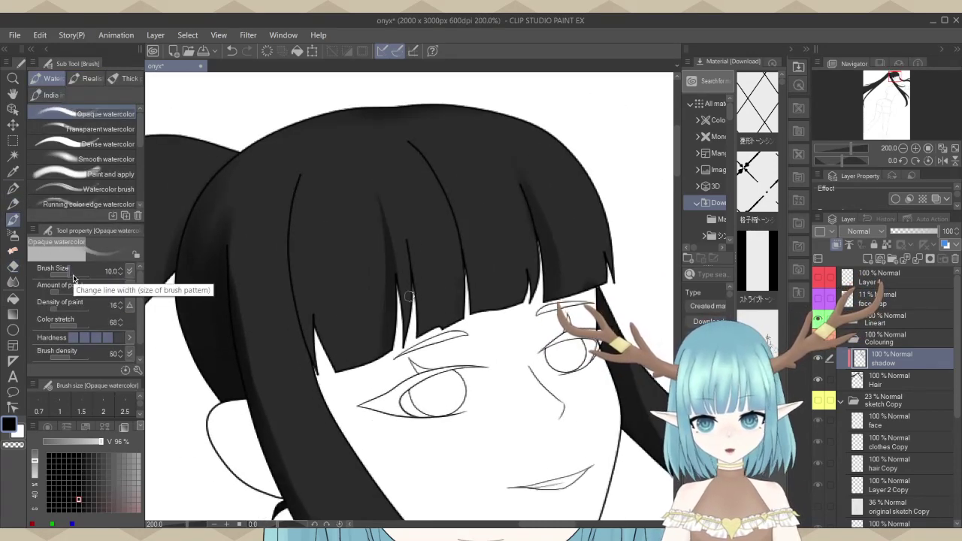
pyautogui.press('[')
pyautogui.scroll(2, 499, 127)
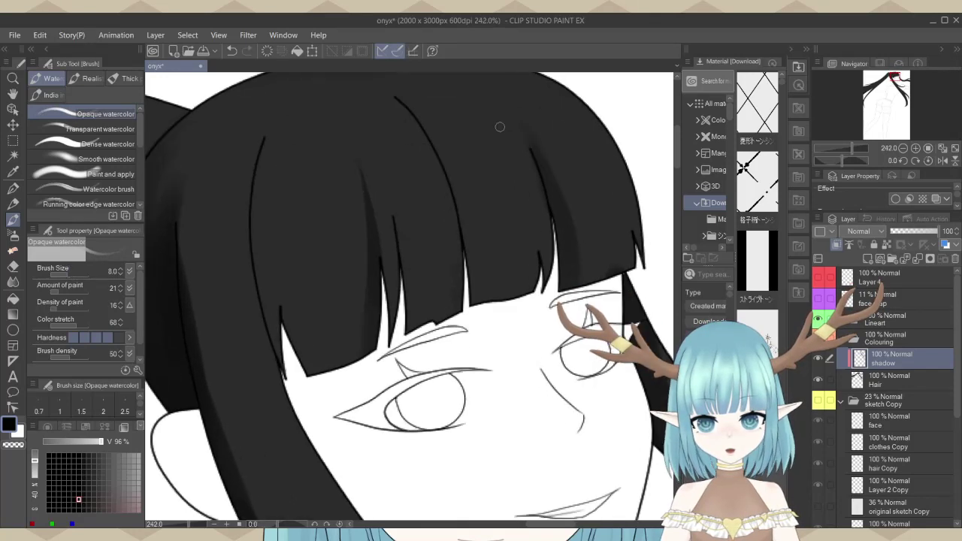
pyautogui.scroll(1, 500, 126)
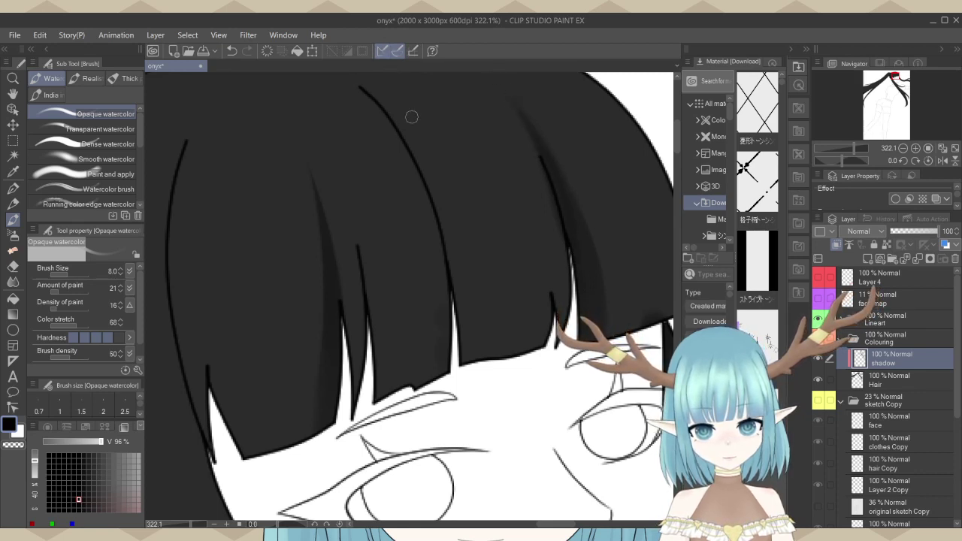
pyautogui.scroll(-3, 545, 201)
pyautogui.scroll(2, 565, 133)
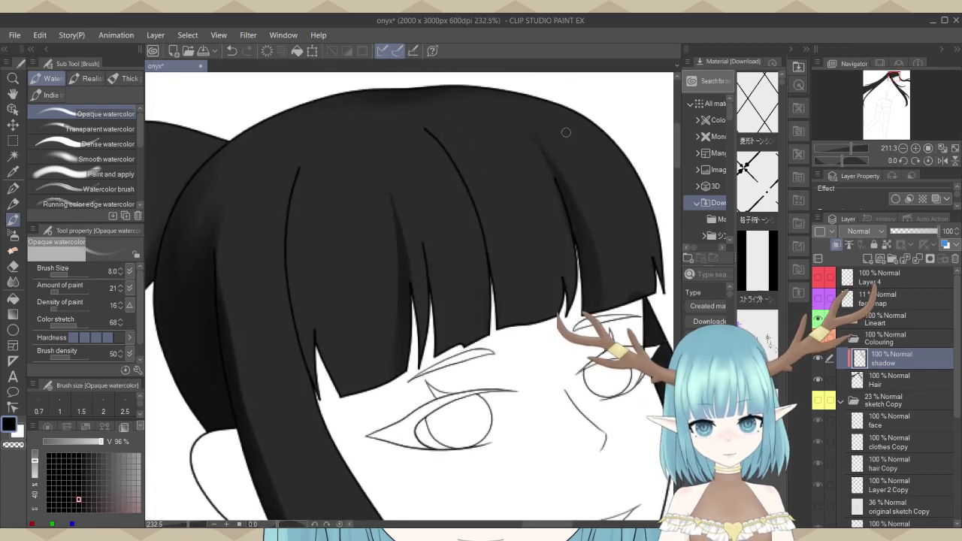
pyautogui.scroll(-2, 616, 182)
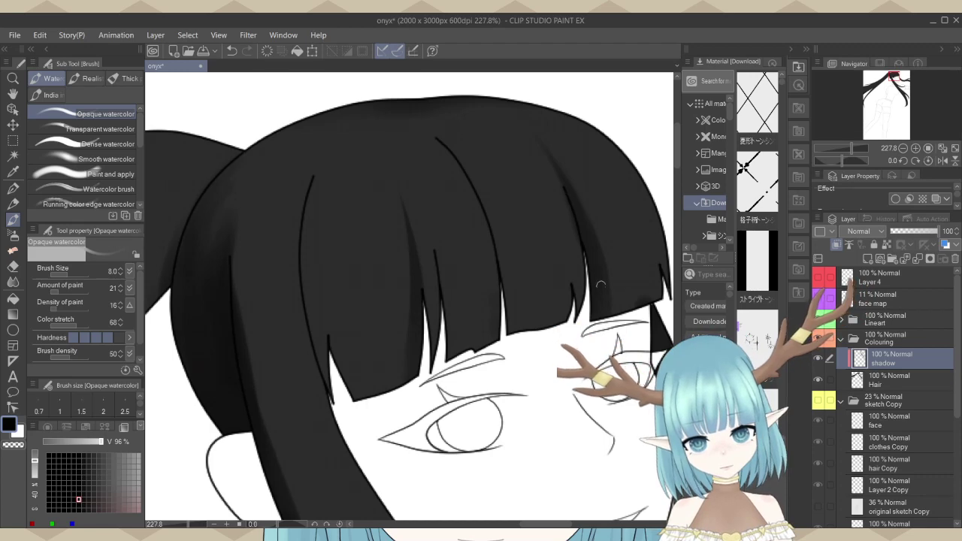
# Paint near-black shadow strokes at the outer end of the fringe, above the far eye, with the size 8 brush.
pyautogui.scroll(3, 338, 243)
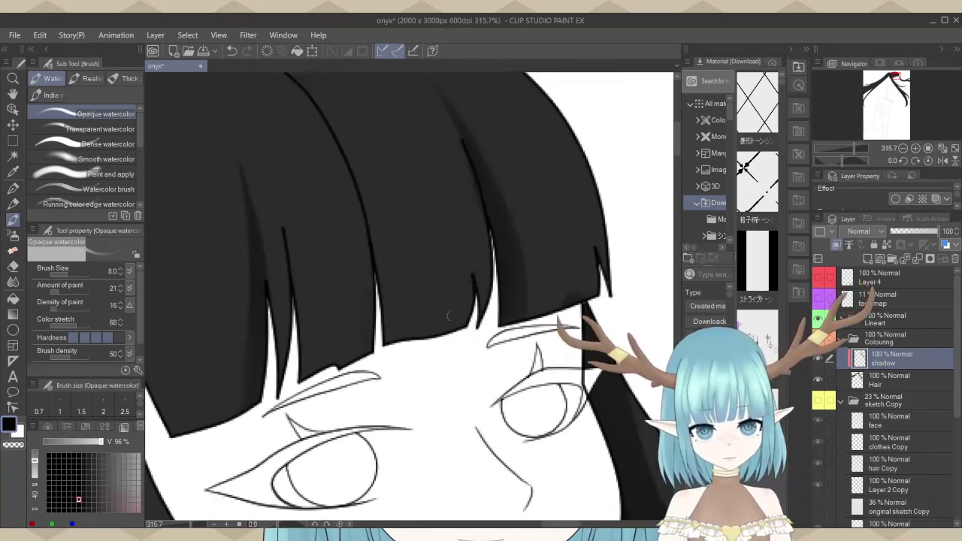
pyautogui.scroll(1, 633, 275)
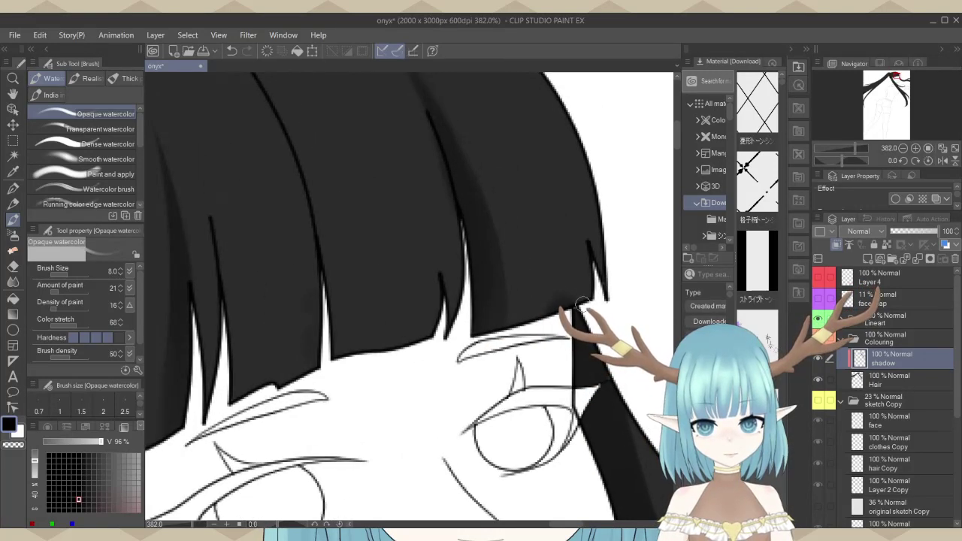
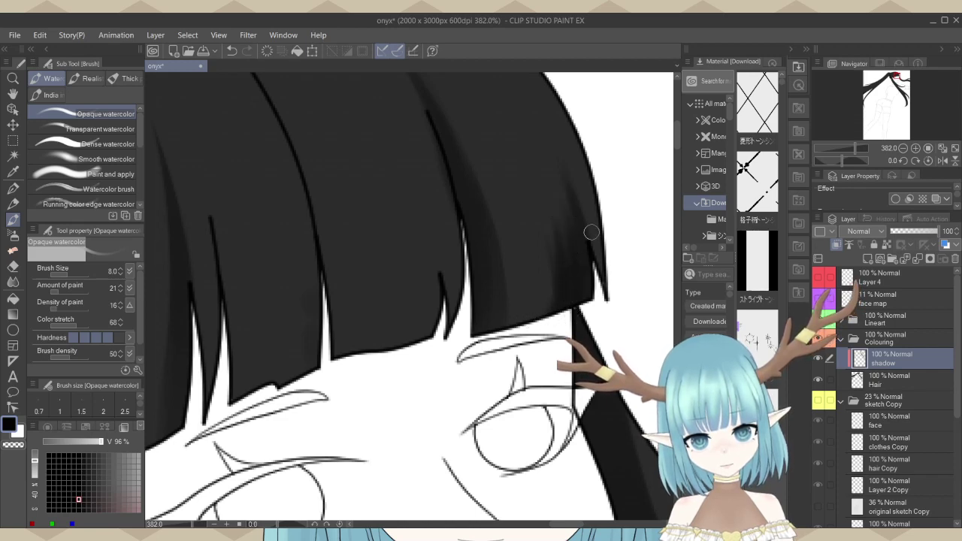
pyautogui.scroll(-1, 532, 230)
pyautogui.scroll(-2, 531, 230)
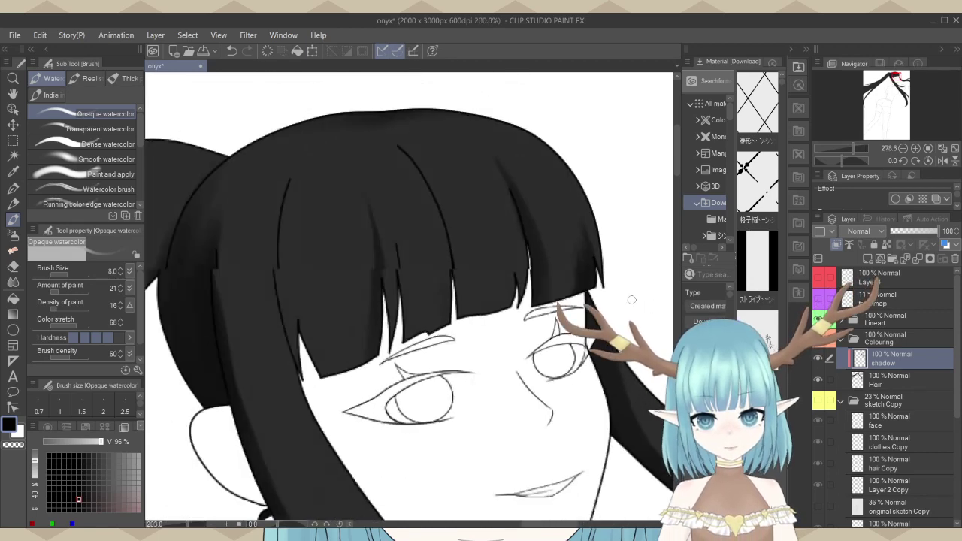
pyautogui.scroll(1, 596, 288)
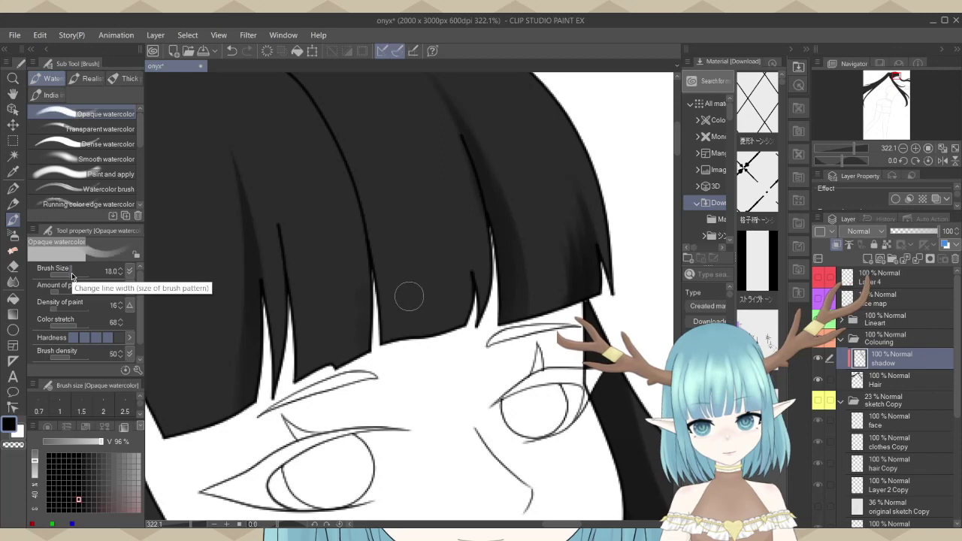
# Enlarge the brush to size 21 and deepen the shadow at the outer end of the fringe.
pyautogui.moveTo(73, 275); pyautogui.dragTo(84, 275)
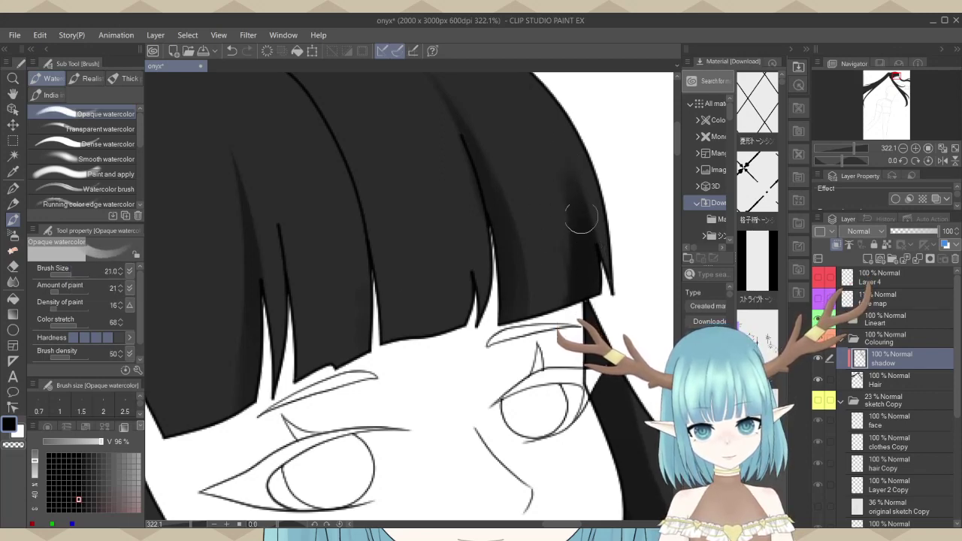
pyautogui.scroll(-3, 526, 143)
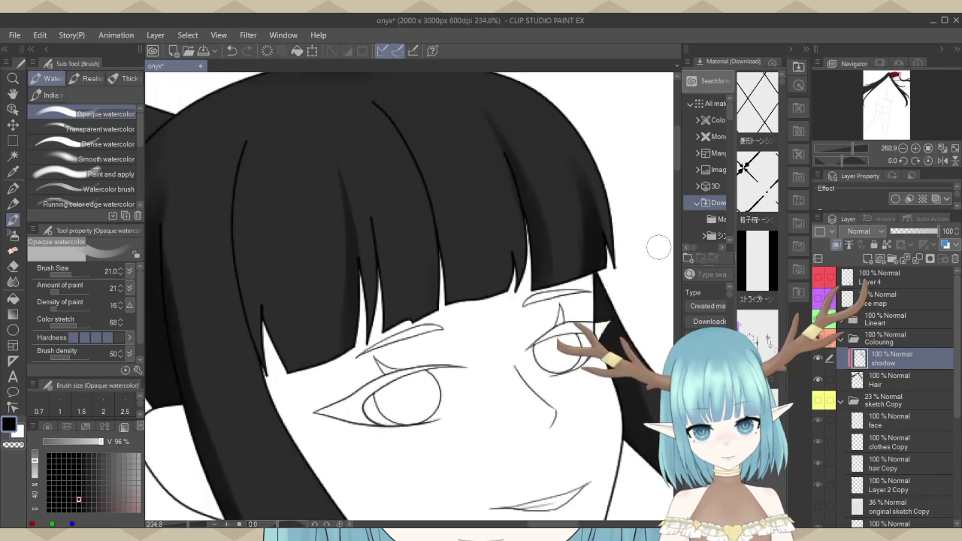
pyautogui.scroll(3, 621, 199)
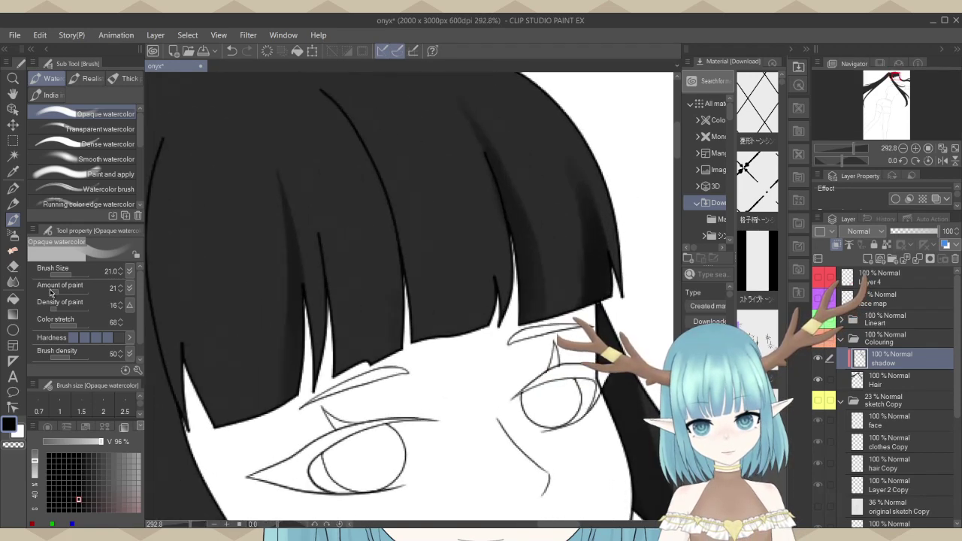
# Reduce the brush size to 12 and extend the outer fringe shadow upward in a tapered streak.
pyautogui.press('[')
pyautogui.press('[')
pyautogui.press('[')
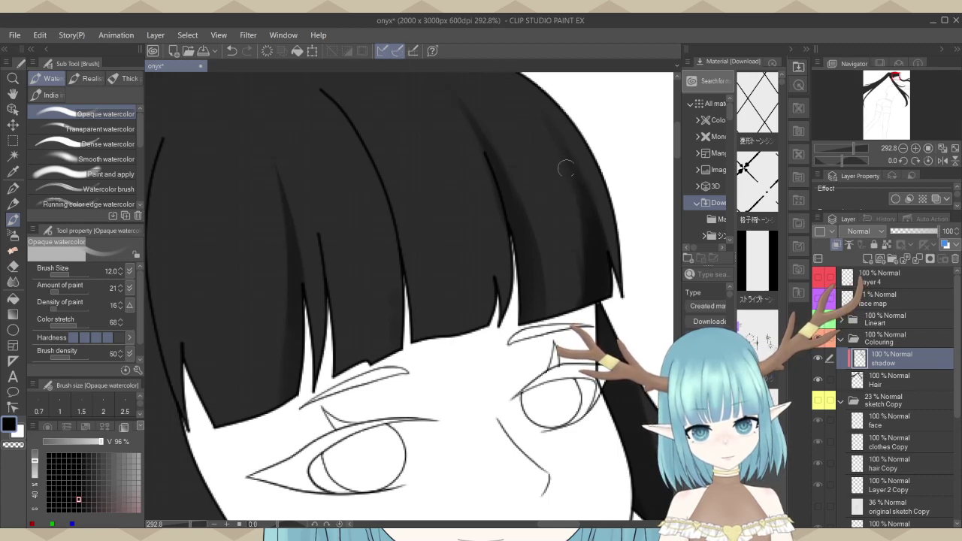
pyautogui.scroll(-3, 565, 170)
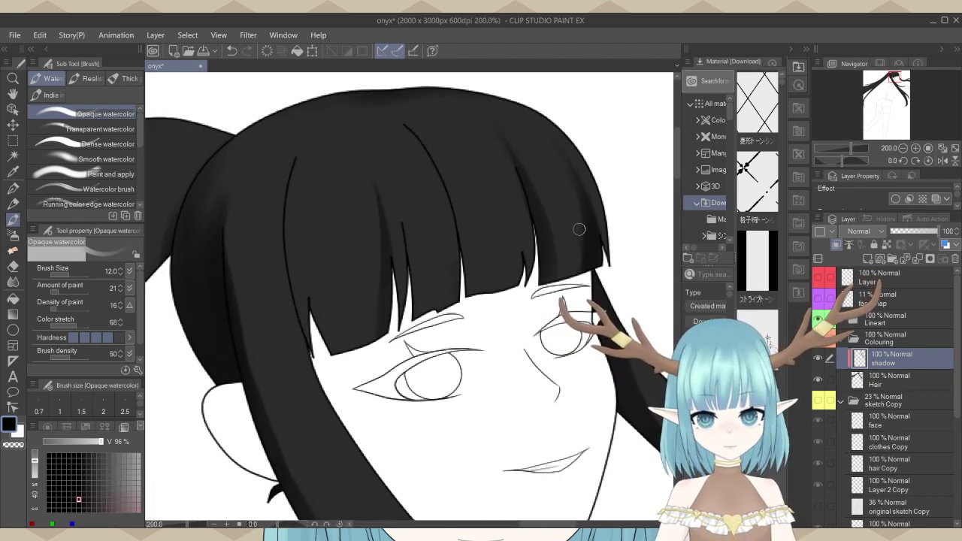
pyautogui.scroll(1, 579, 229)
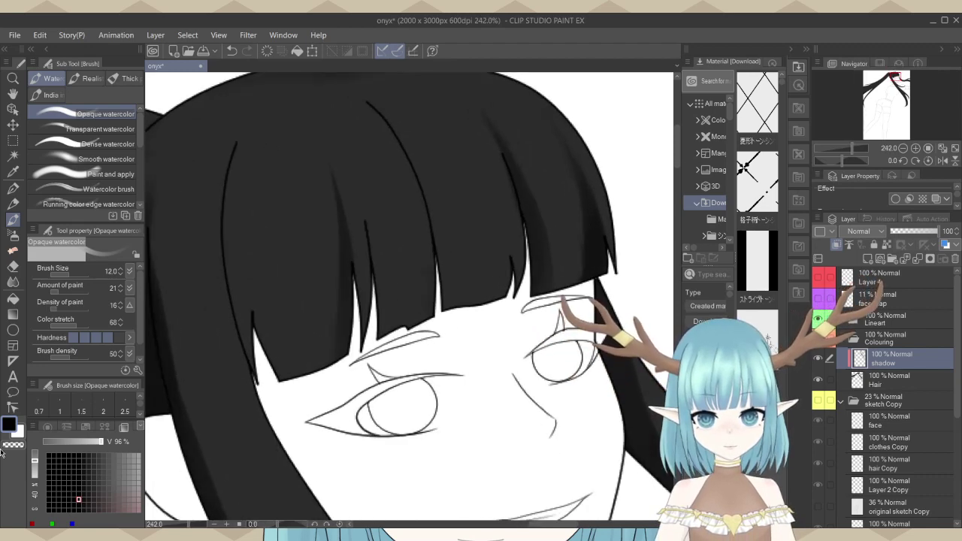
# Clean up the outer fringe shadow with the Hard eraser, and build it up with the Opaque watercolor brush at size 12.
pyautogui.click(12, 266)
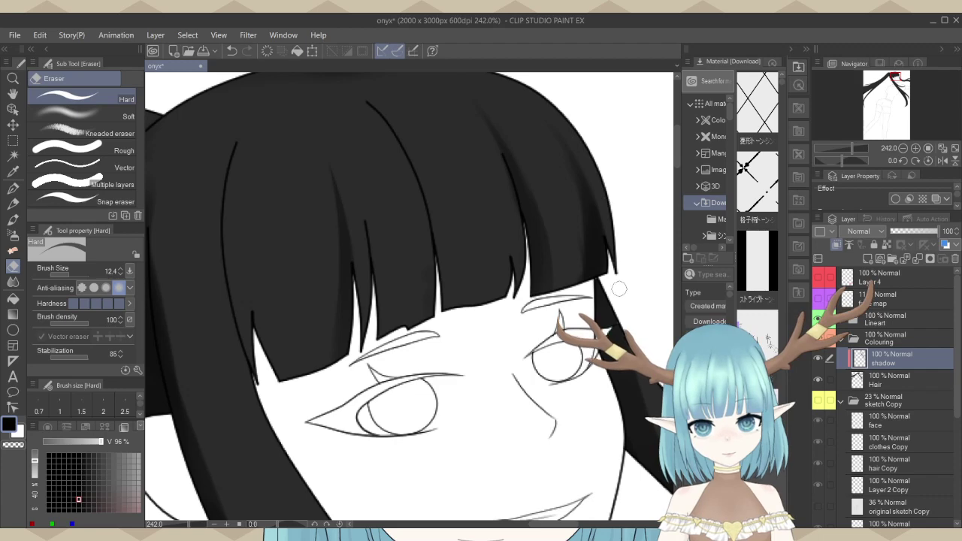
pyautogui.scroll(2, 560, 174)
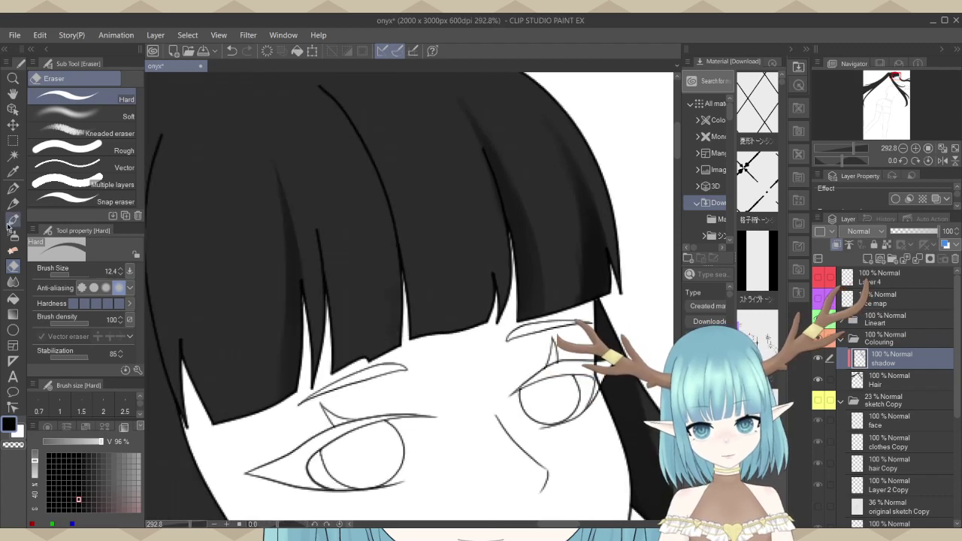
pyautogui.press('b')
pyautogui.scroll(1, 533, 217)
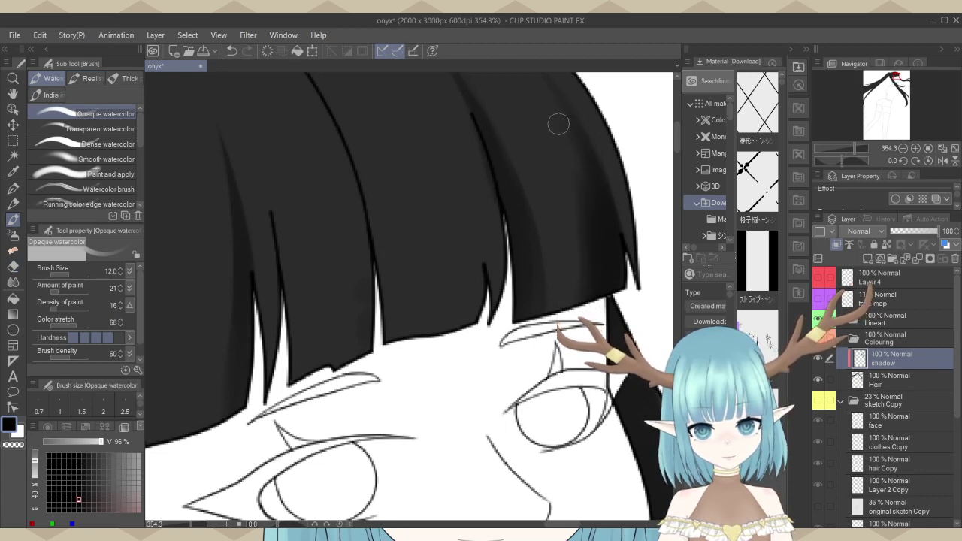
pyautogui.scroll(-2, 580, 180)
pyautogui.scroll(2, 524, 278)
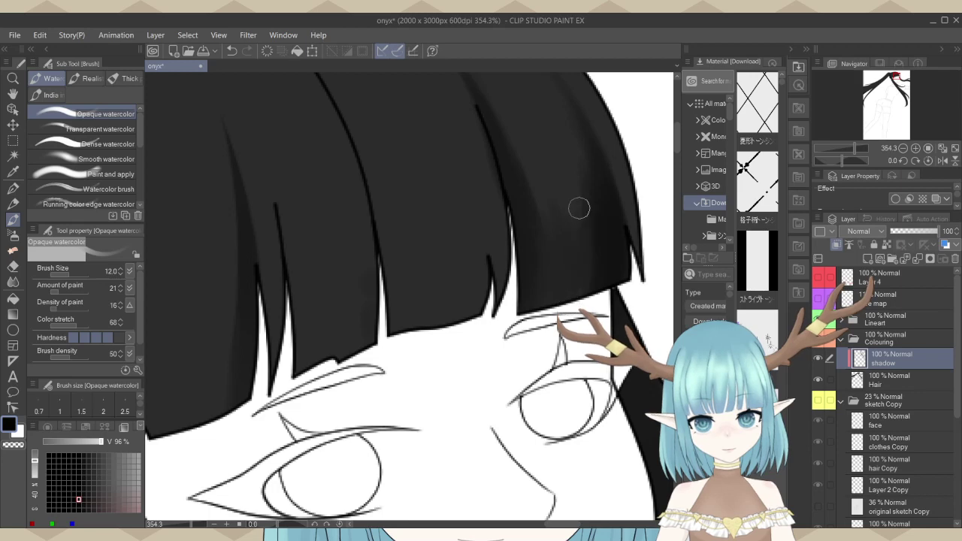
pyautogui.scroll(-4, 506, 193)
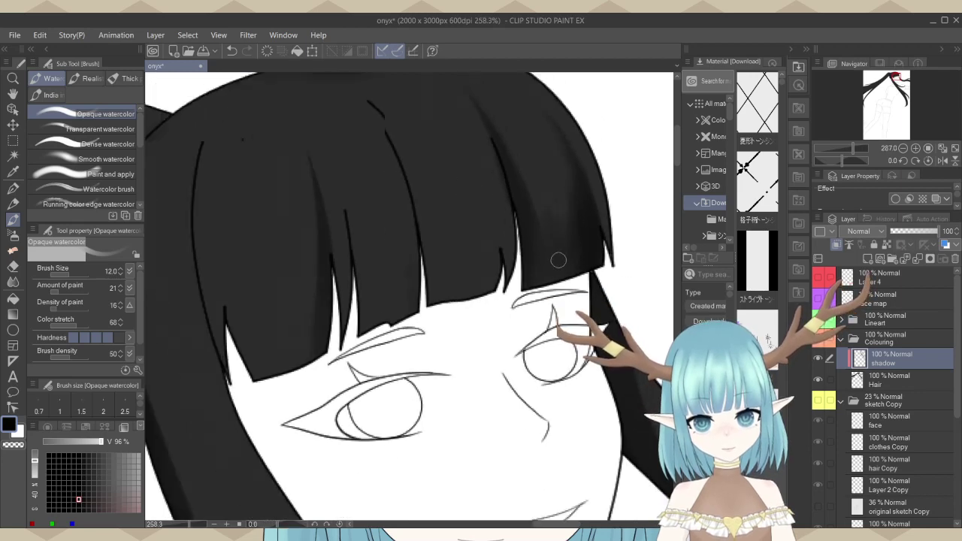
# Examine the fringe and crown shading from both a distance and close up.
pyautogui.scroll(-4, 579, 271)
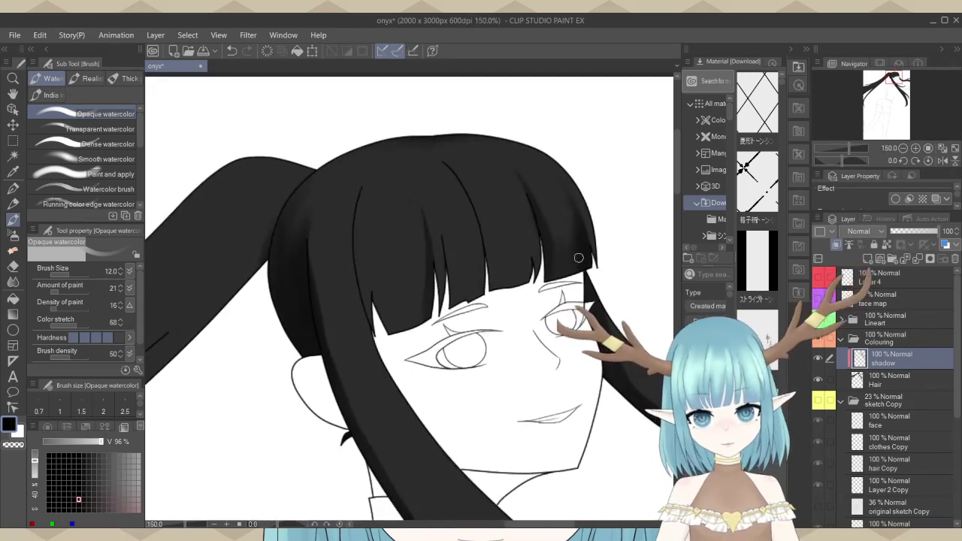
pyautogui.scroll(-1, 472, 148)
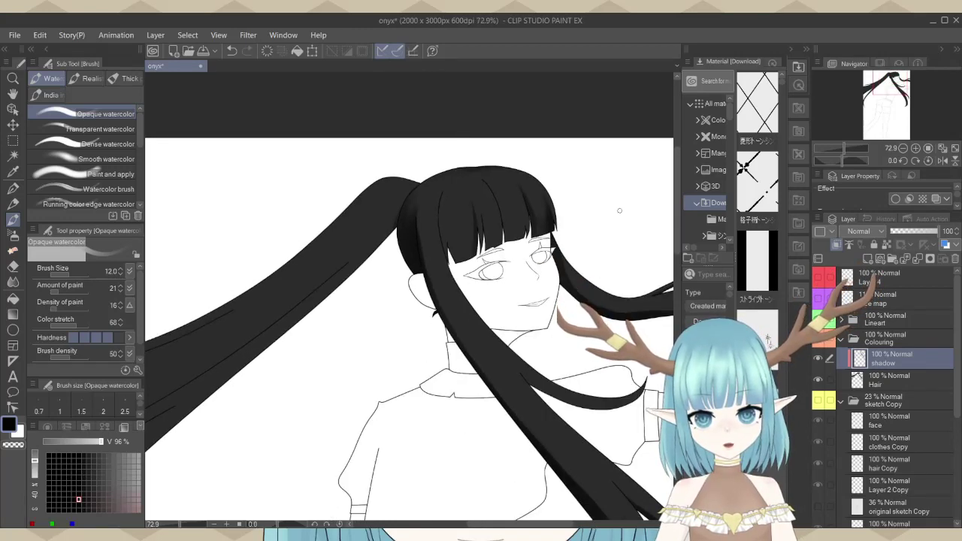
pyautogui.scroll(5, 531, 198)
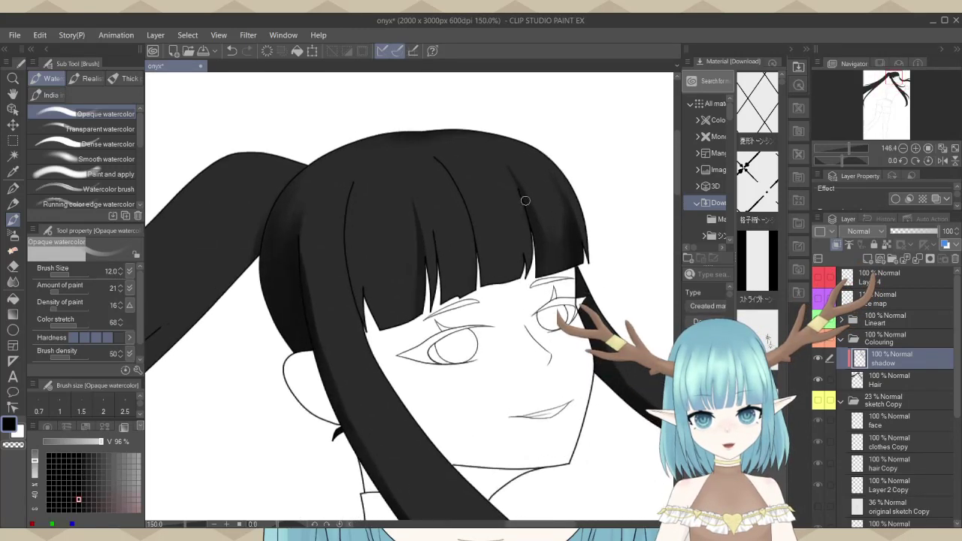
pyautogui.scroll(4, 526, 200)
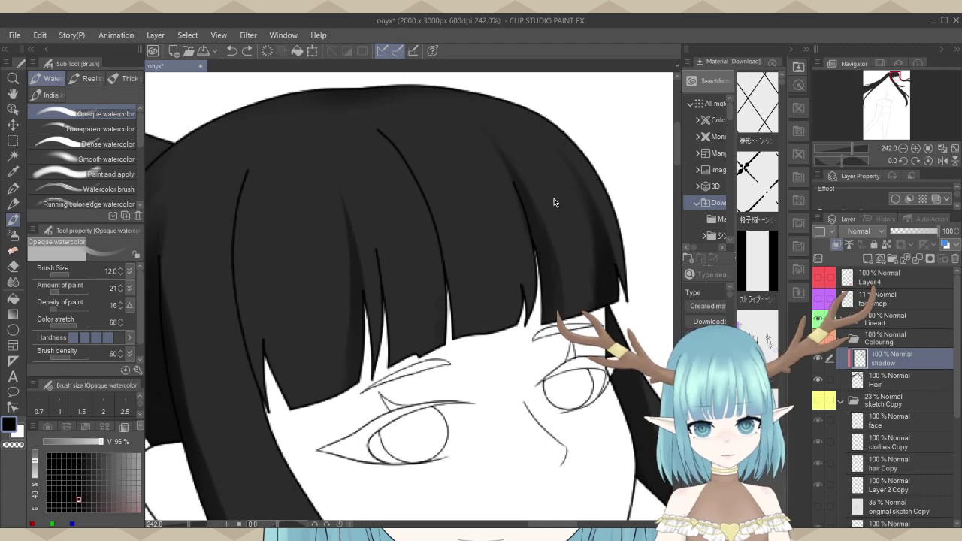
pyautogui.scroll(-2, 640, 212)
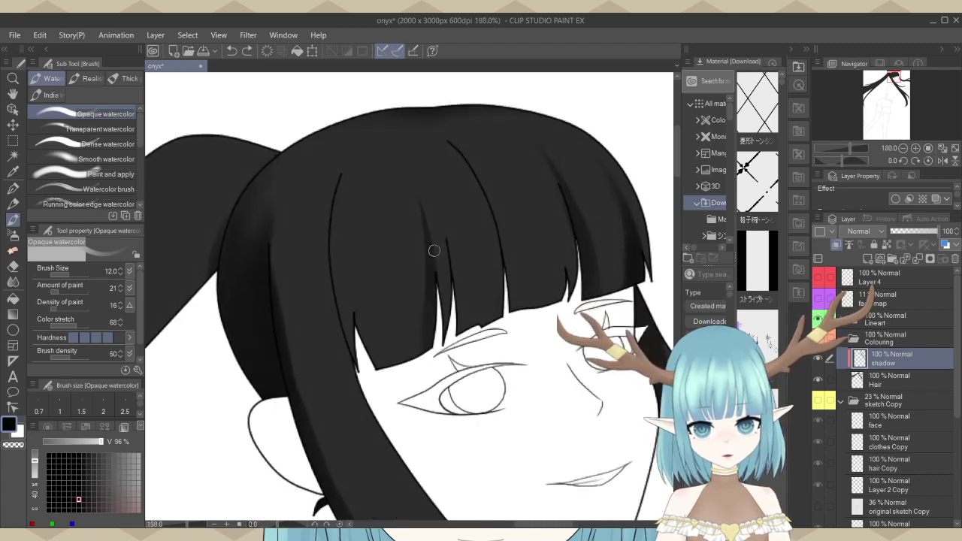
pyautogui.scroll(-1, 593, 185)
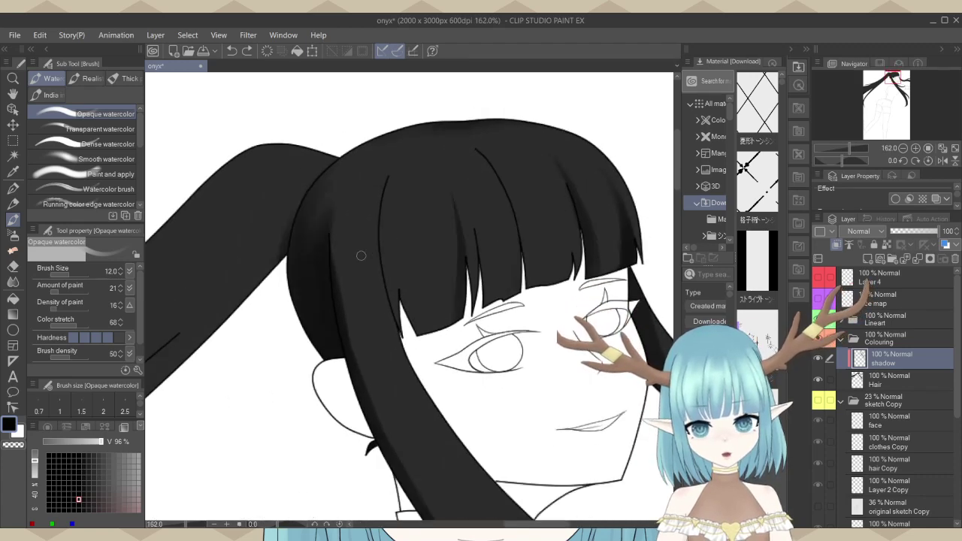
pyautogui.scroll(3, 391, 248)
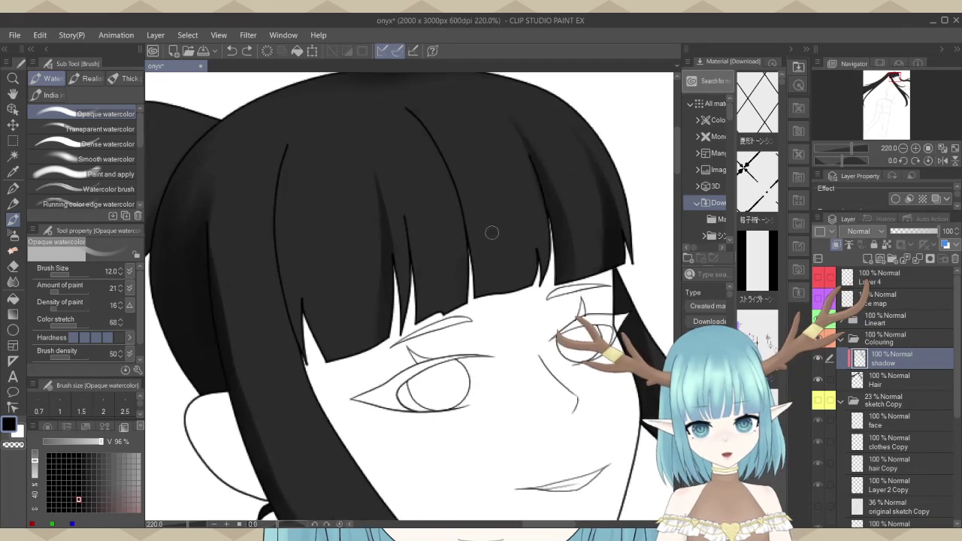
# Paint a tapered shadow streak up the fringe strand beside the outer split near the far eye, redoing the first stroke.
pyautogui.scroll(2, 491, 233)
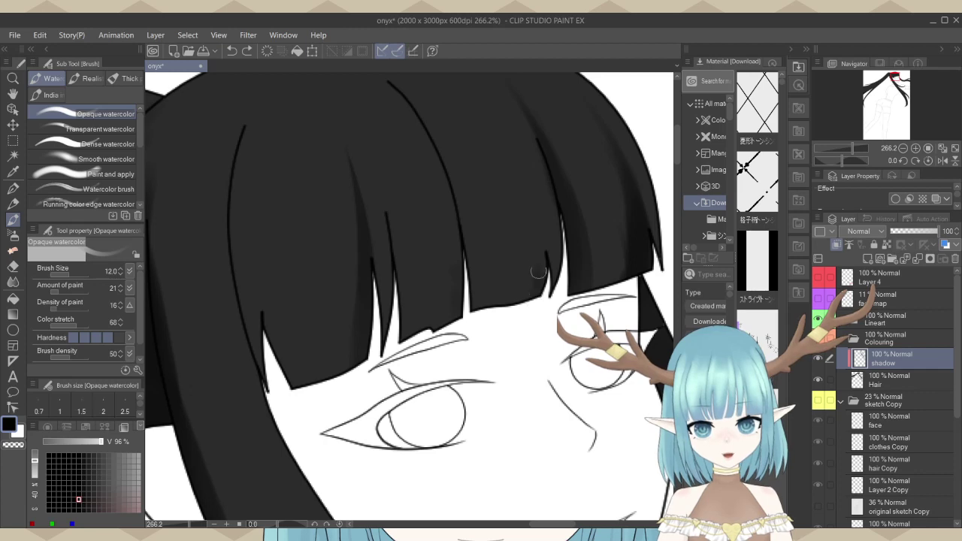
pyautogui.moveTo(538, 272); pyautogui.dragTo(518, 167)
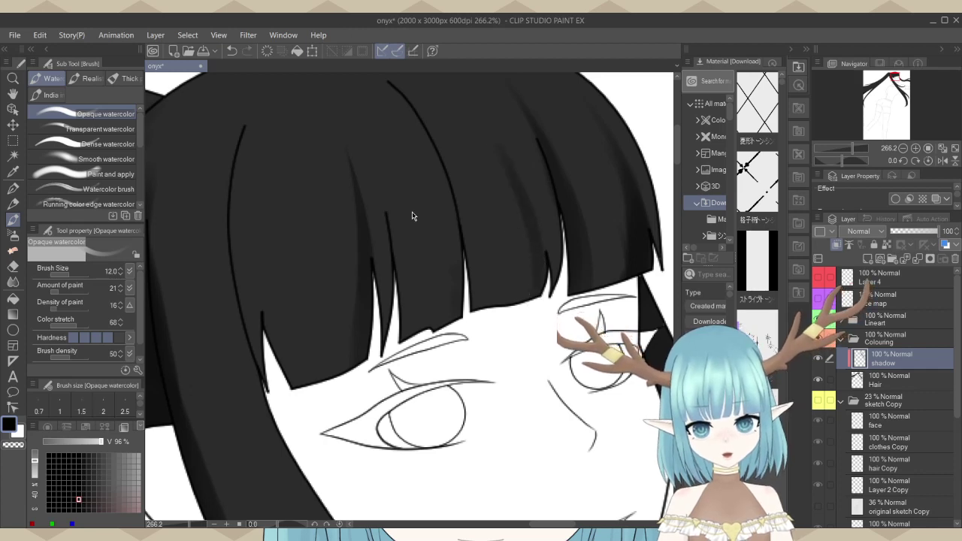
pyautogui.hotkey('ctrl', 'z')
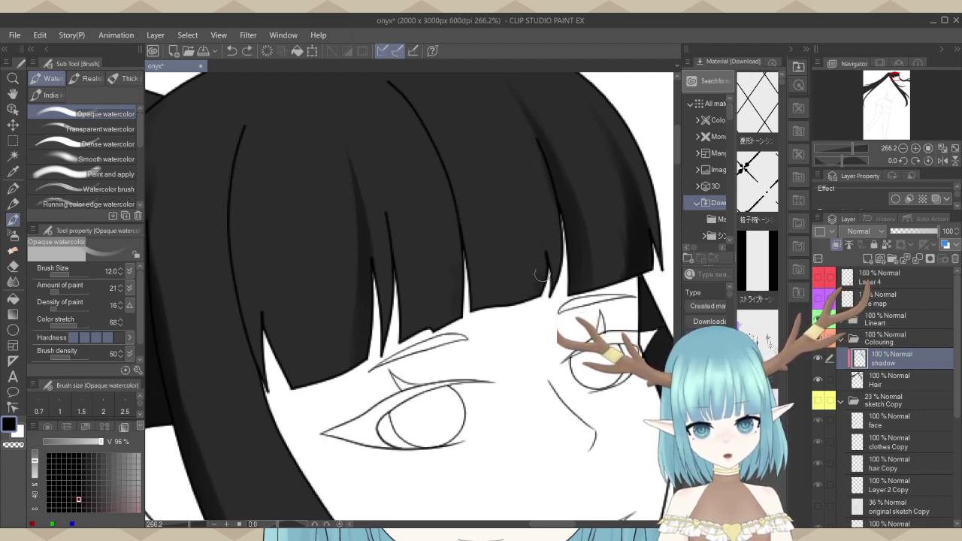
pyautogui.moveTo(540, 272); pyautogui.dragTo(517, 164)
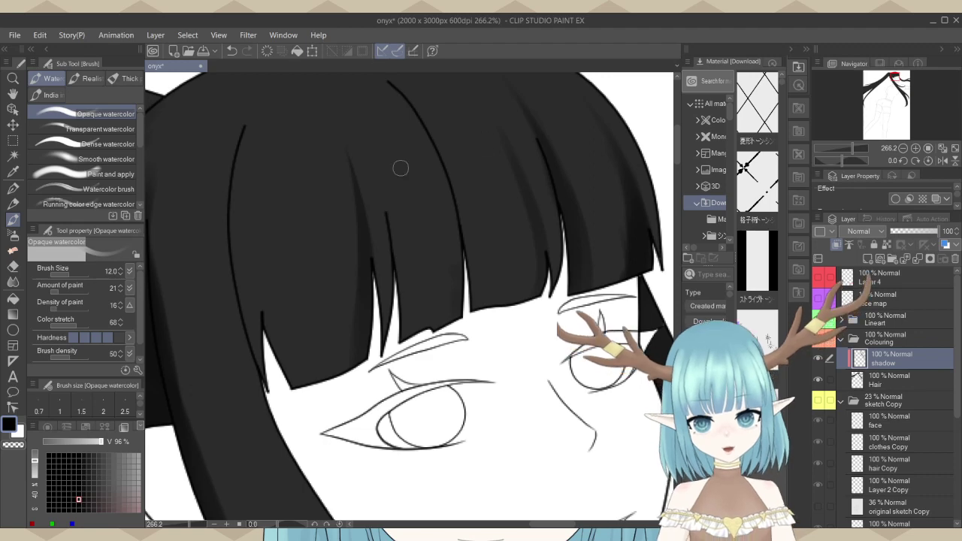
pyautogui.scroll(-3, 542, 207)
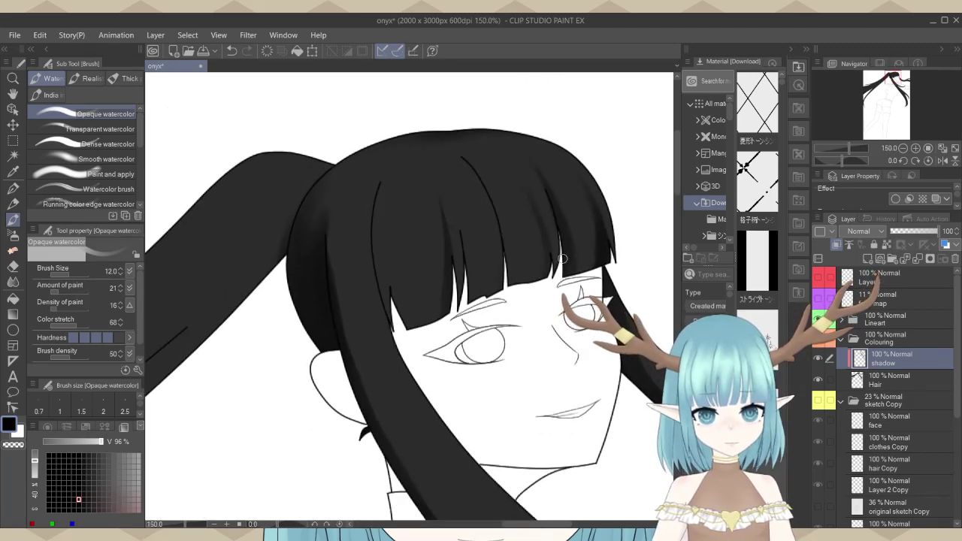
pyautogui.scroll(3, 584, 190)
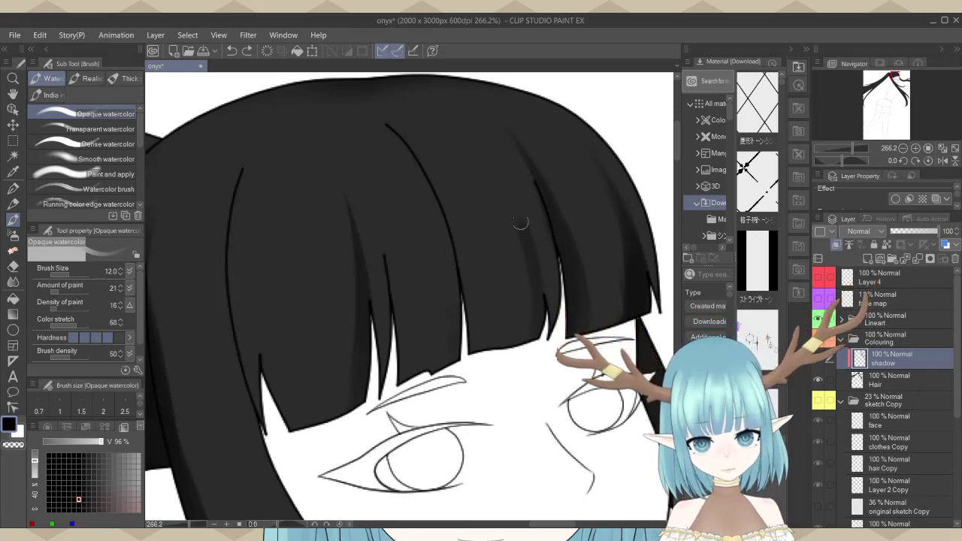
pyautogui.scroll(-5, 518, 177)
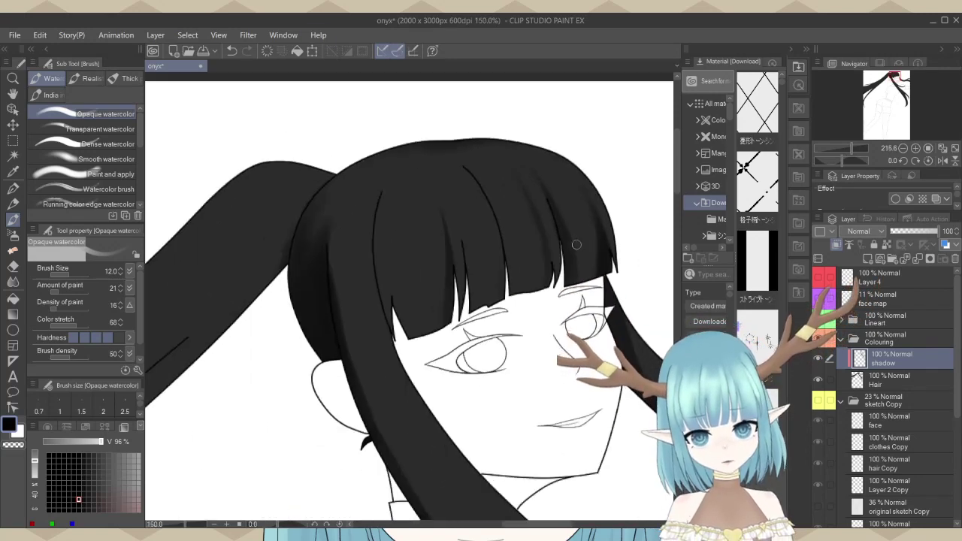
pyautogui.scroll(4, 524, 92)
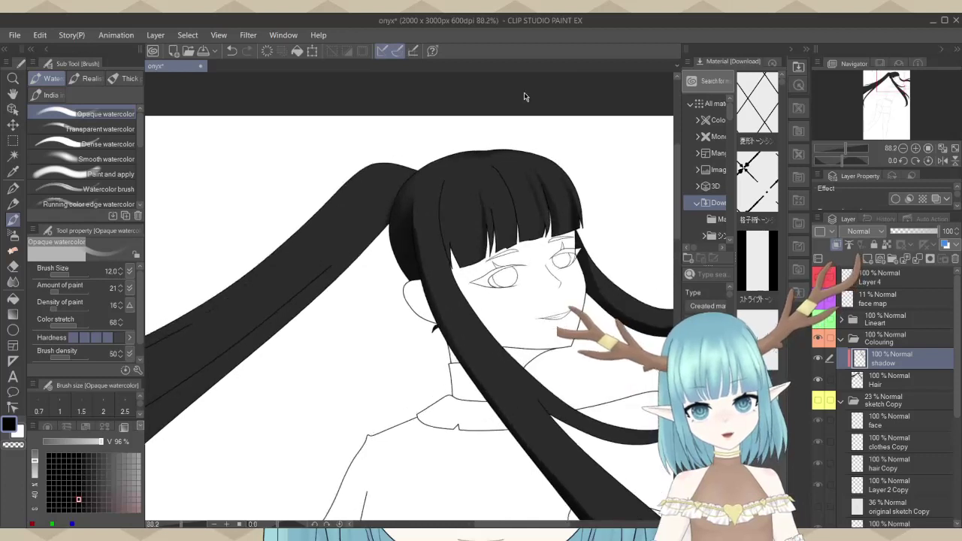
pyautogui.scroll(4, 529, 204)
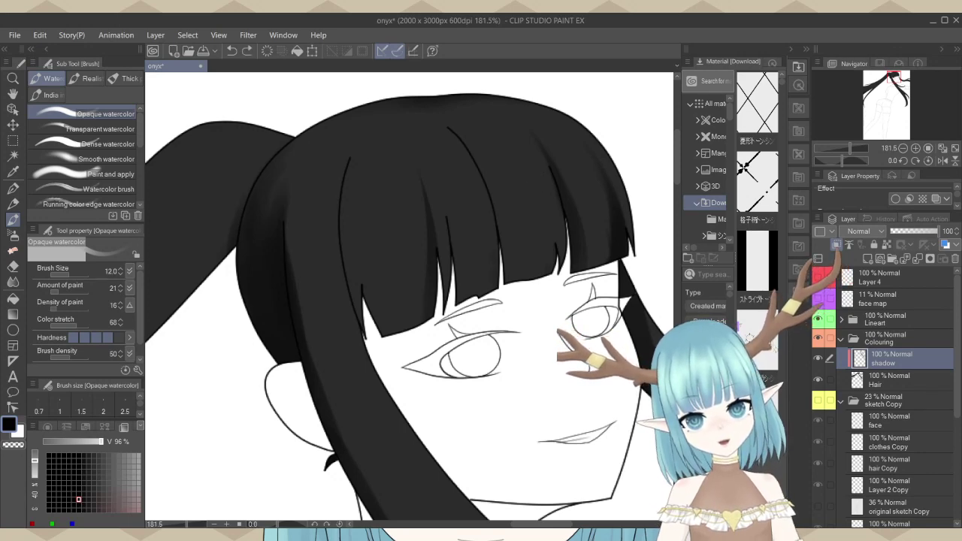
pyautogui.scroll(1, 601, 192)
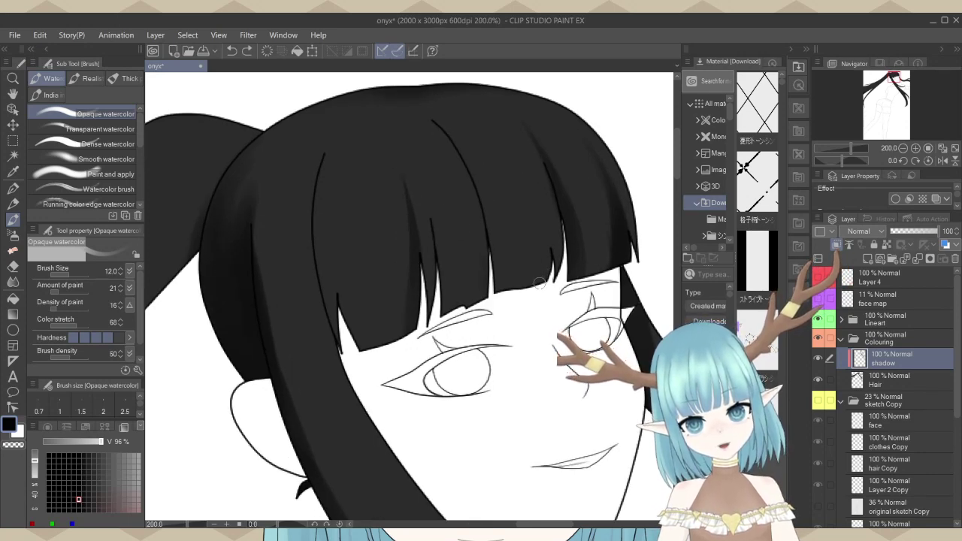
# Build up the soft shadow rising from the tip of the fringe strand nearest the far eye.
pyautogui.moveTo(546, 265); pyautogui.dragTo(540, 195)
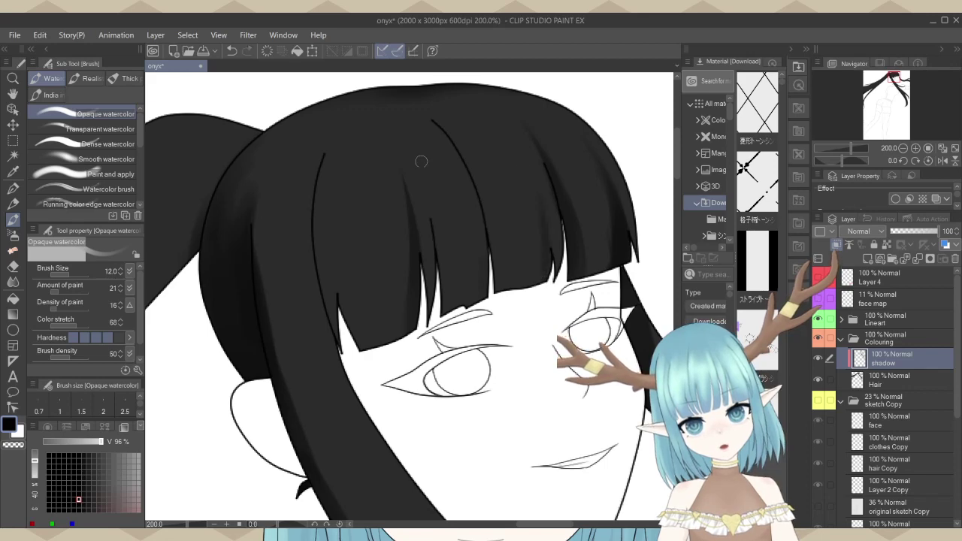
pyautogui.scroll(2, 421, 161)
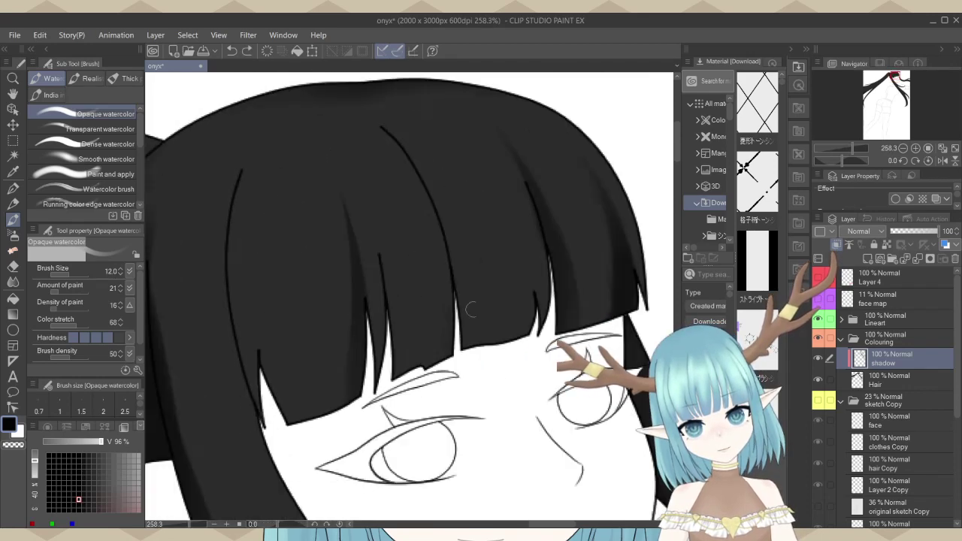
pyautogui.scroll(2, 508, 307)
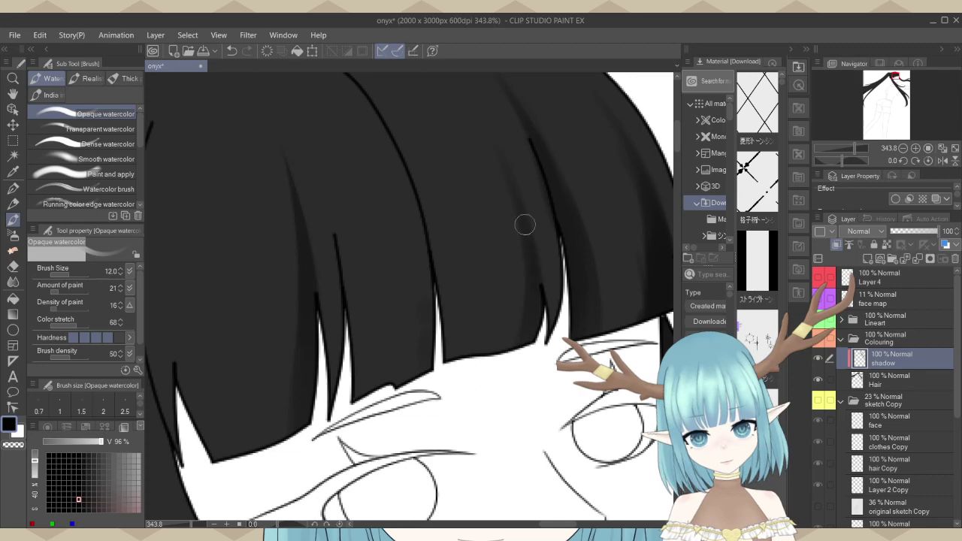
pyautogui.scroll(-5, 503, 182)
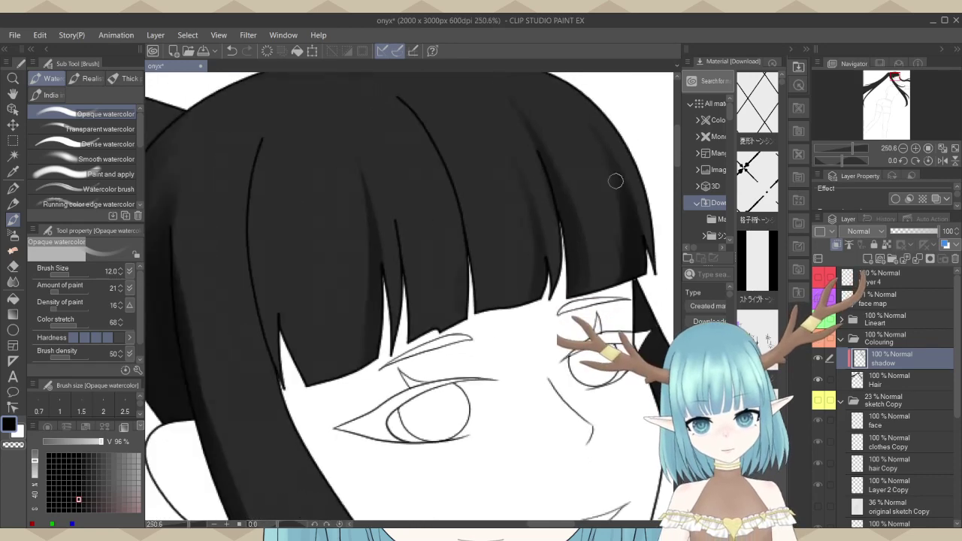
pyautogui.scroll(-2, 414, 222)
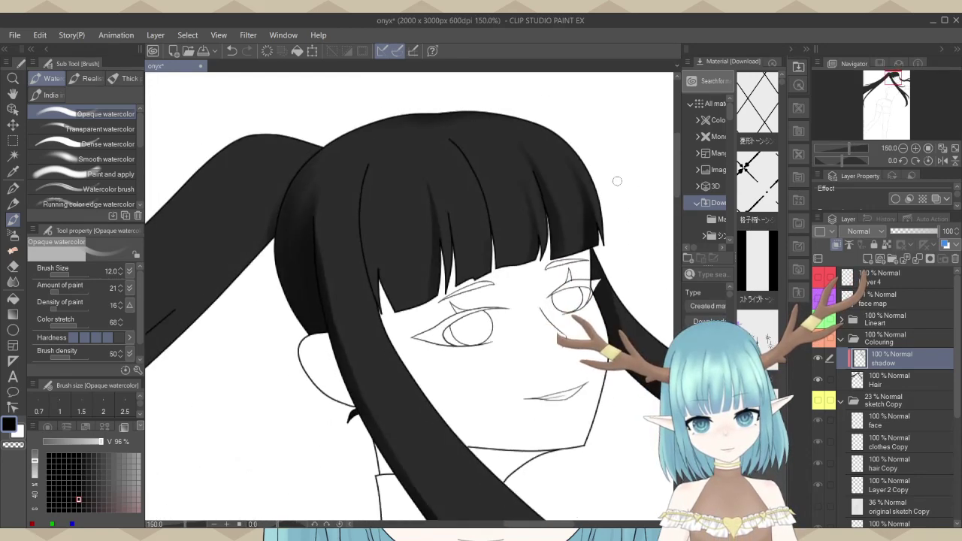
pyautogui.scroll(2, 361, 258)
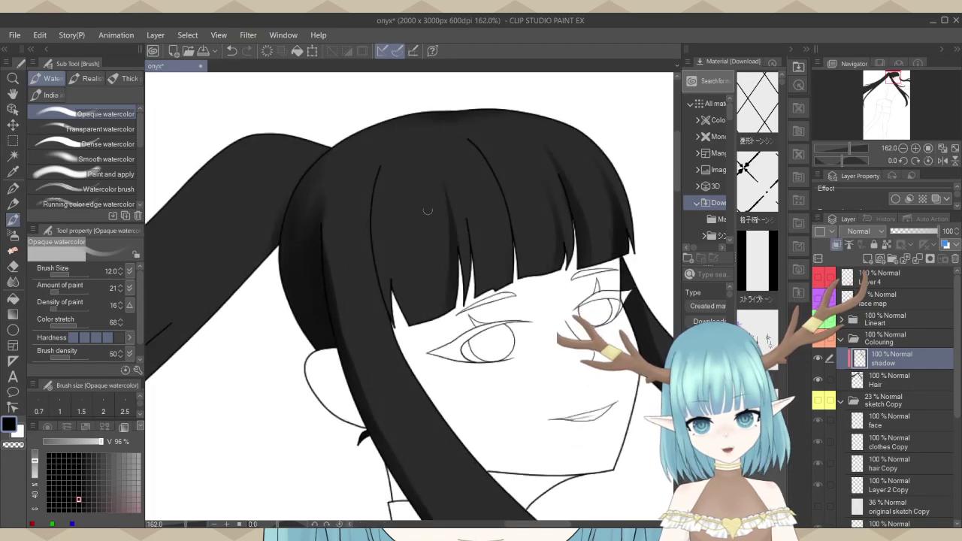
# Shade along the long central parting line of the fringe with the Opaque watercolor brush at size 12.
pyautogui.scroll(1, 440, 184)
pyautogui.moveTo(472, 129); pyautogui.dragTo(510, 180)
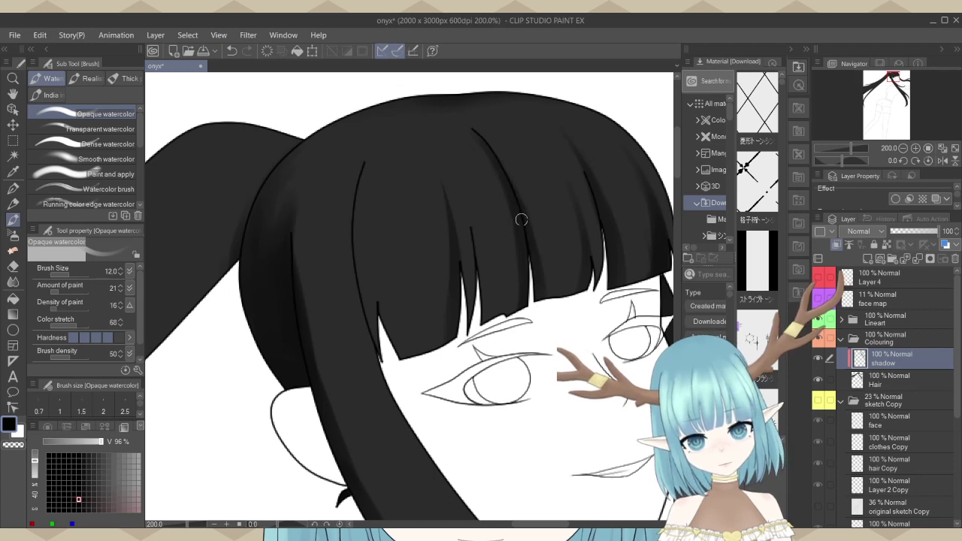
pyautogui.moveTo(492, 148); pyautogui.dragTo(525, 220)
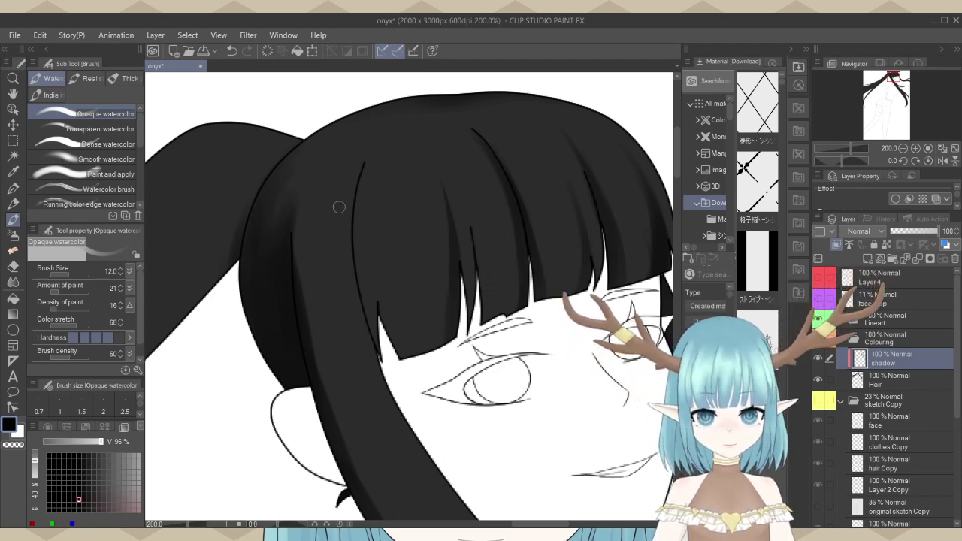
# Examine the fringe shading against the whole figure and close up.
pyautogui.scroll(-5, 341, 215)
pyautogui.scroll(-2, 512, 165)
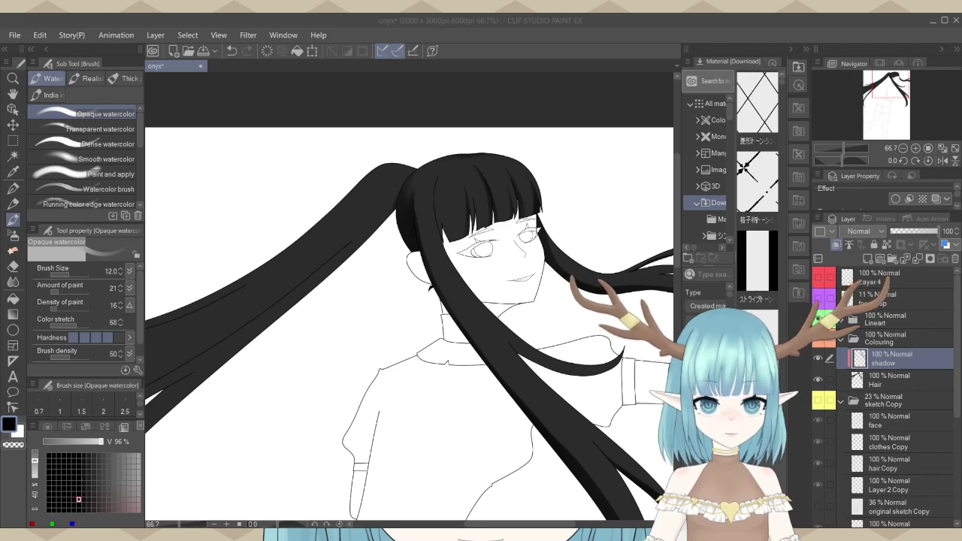
pyautogui.click(559, 17)
pyautogui.scroll(5, 466, 161)
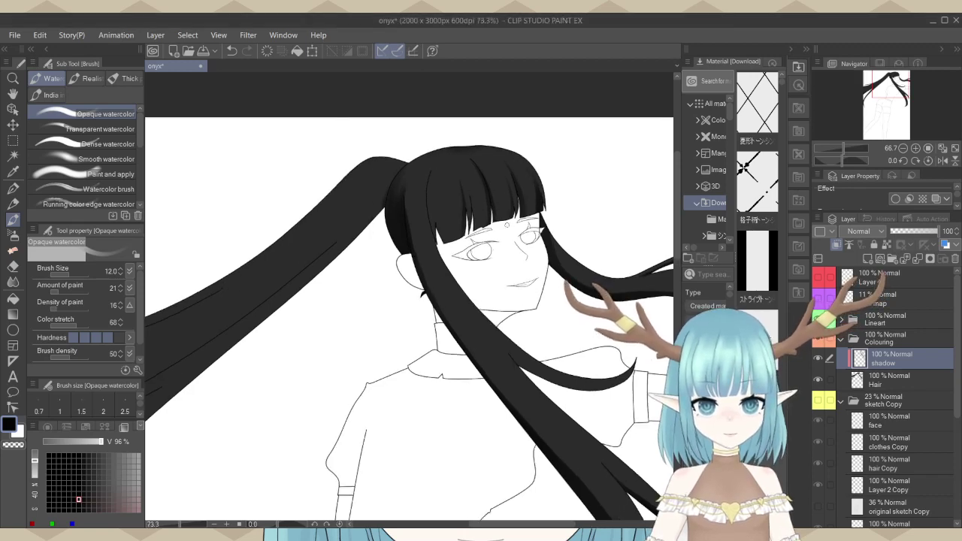
pyautogui.scroll(4, 466, 161)
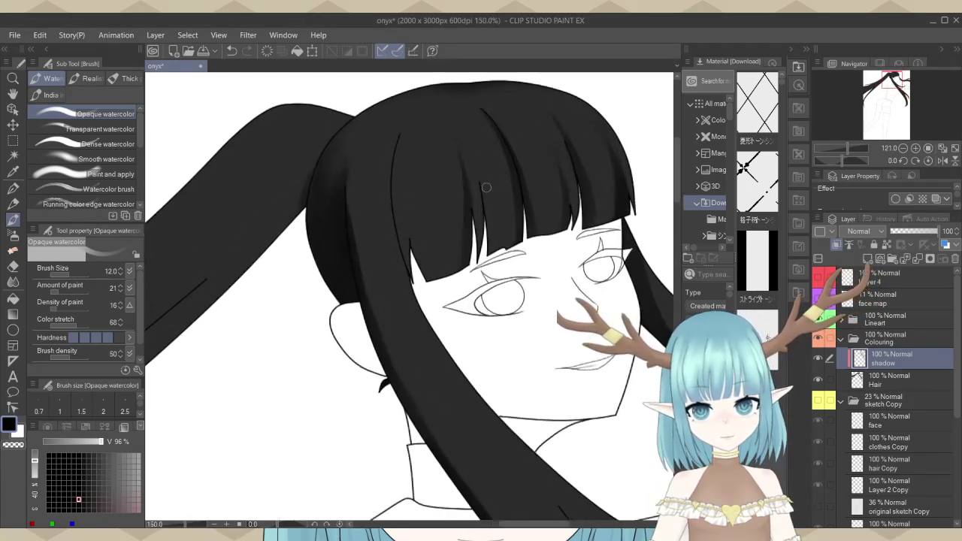
pyautogui.scroll(-3, 276, 248)
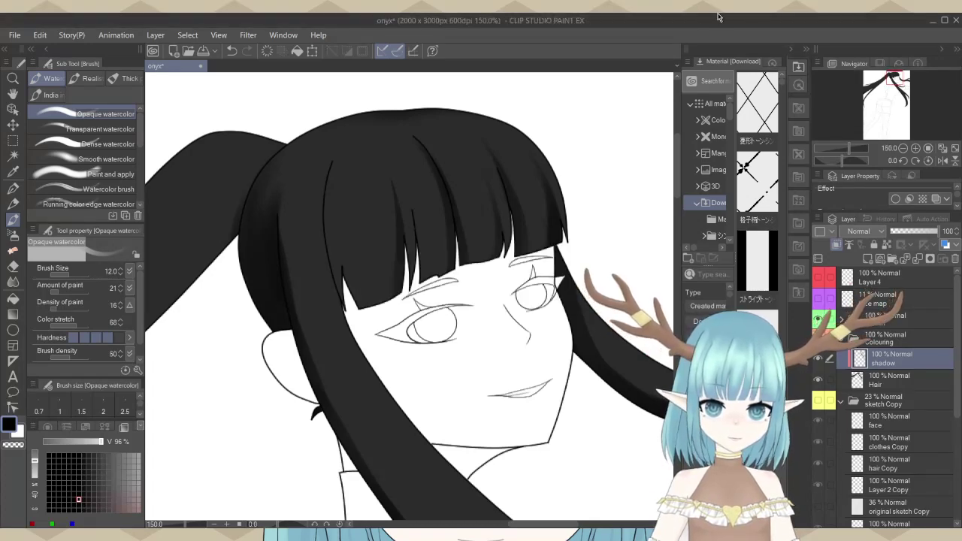
pyautogui.scroll(-4, 594, 150)
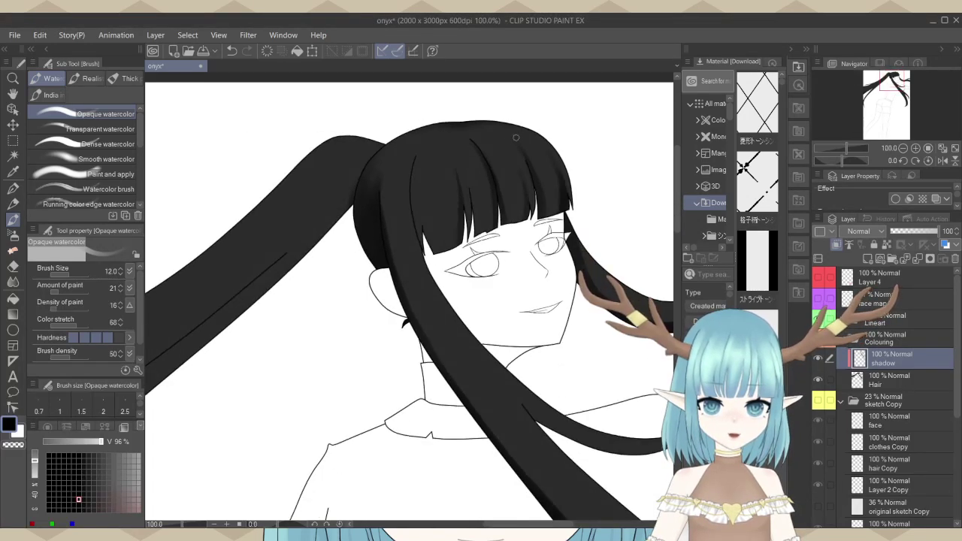
pyautogui.scroll(-1, 510, 140)
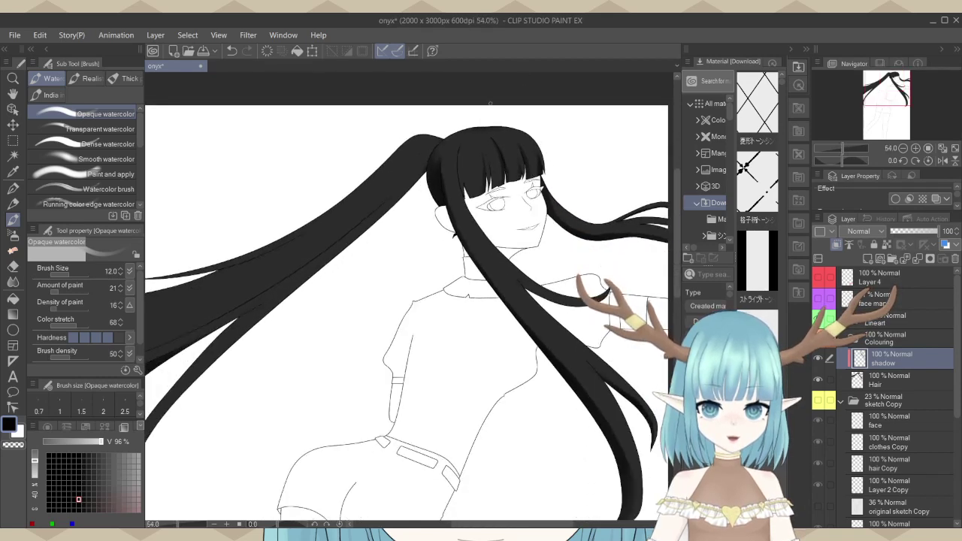
pyautogui.scroll(-3, 490, 103)
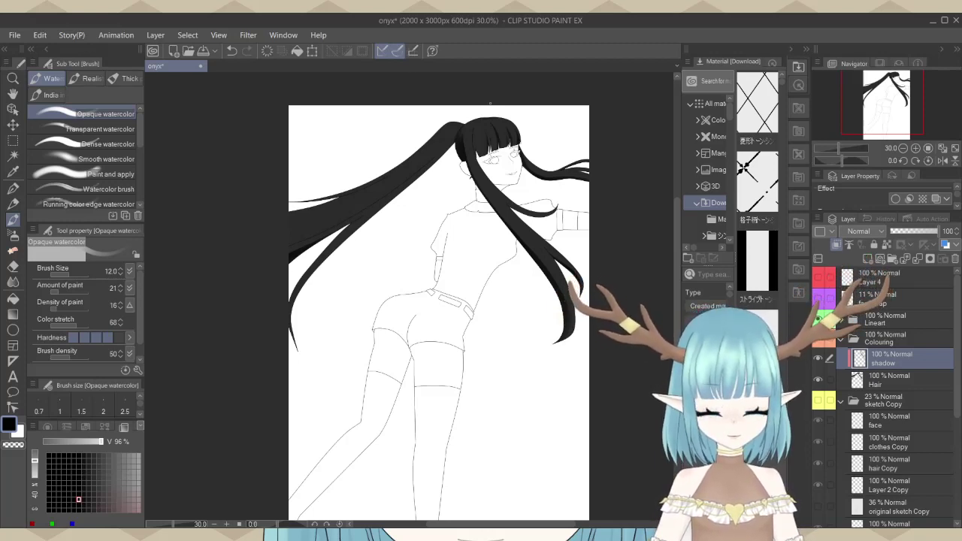
pyautogui.scroll(5, 502, 163)
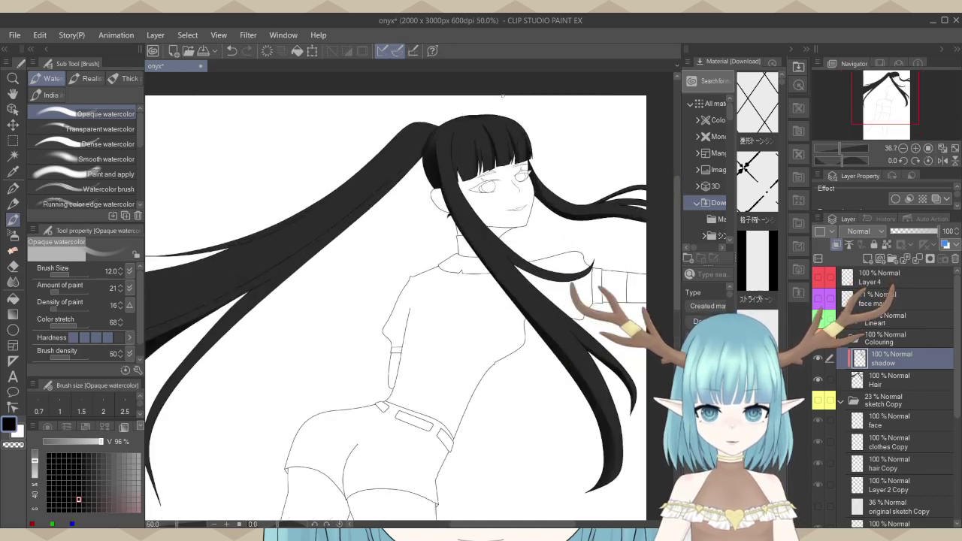
pyautogui.scroll(5, 526, 148)
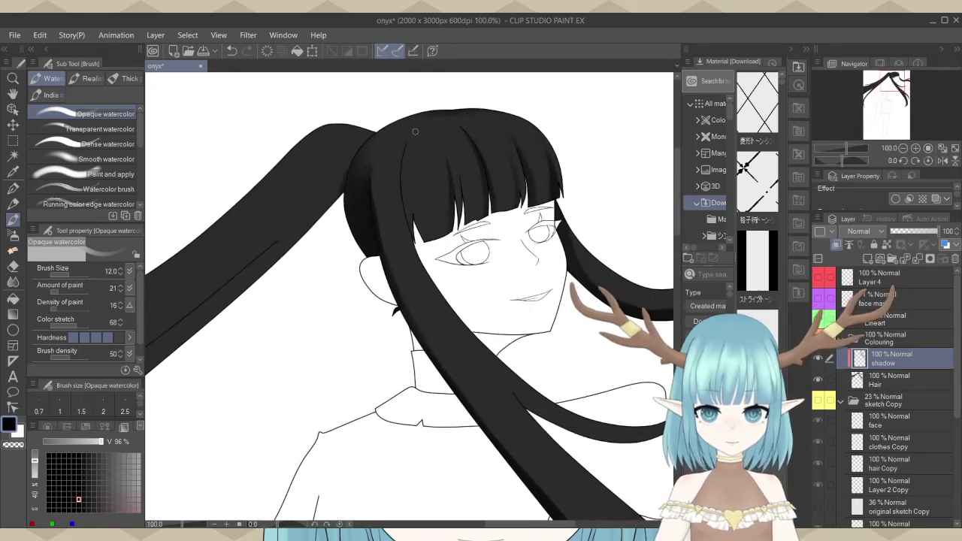
pyautogui.scroll(1, 430, 187)
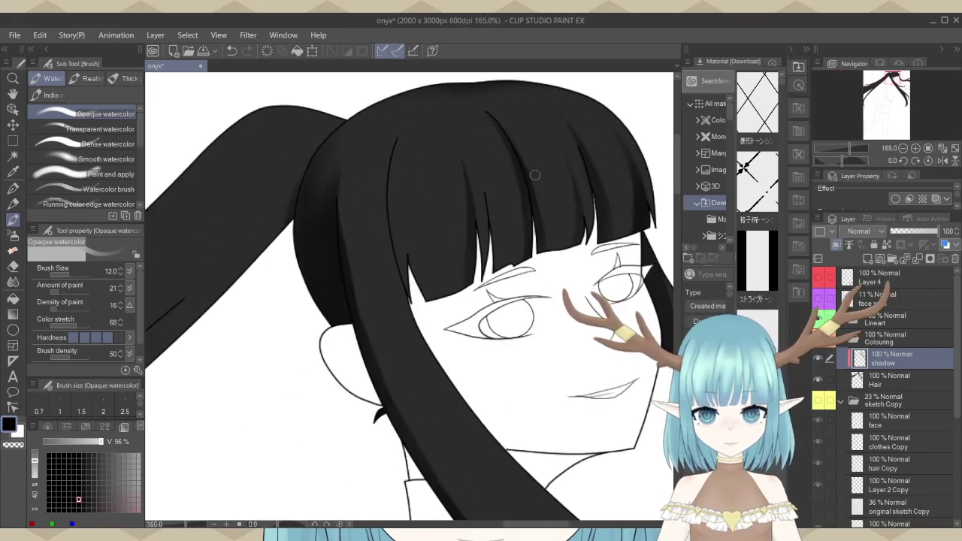
# Paint a long tapered shadow streak along the inner split line of the fringe above the near eye, from the tip toward the crown.
pyautogui.scroll(6, 534, 175)
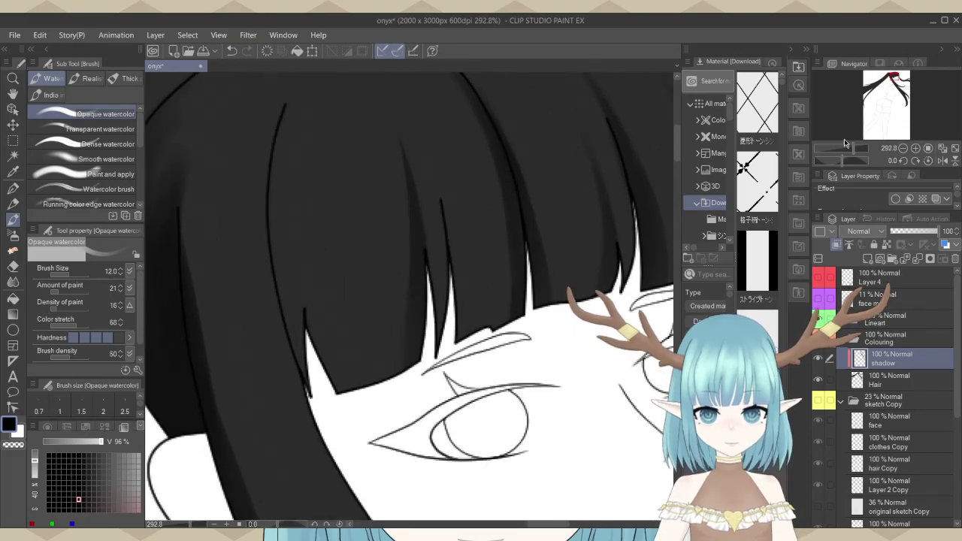
pyautogui.moveTo(840, 160); pyautogui.dragTo(832, 163)
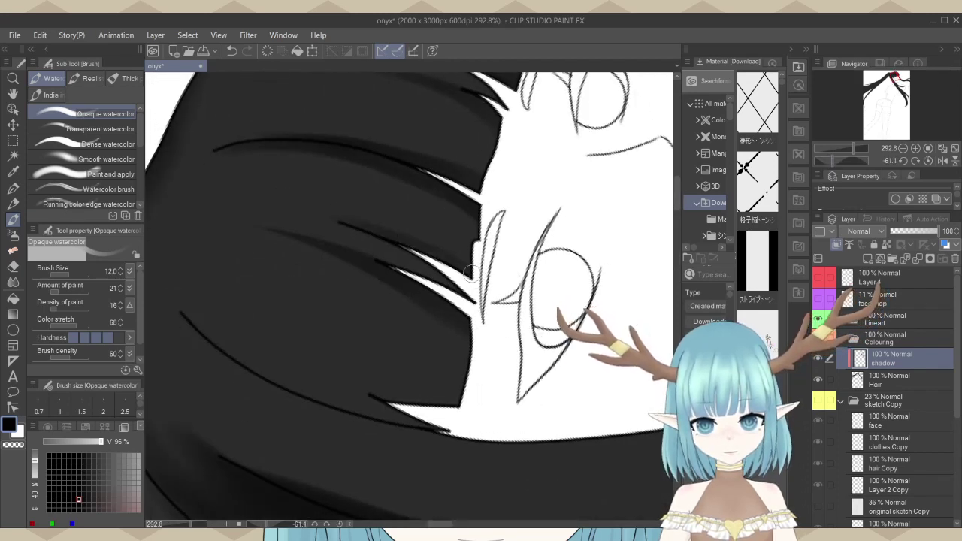
pyautogui.moveTo(465, 268)
pyautogui.mouseDown()
pyautogui.moveTo(416, 241)
pyautogui.moveTo(292, 209)
pyautogui.mouseUp()
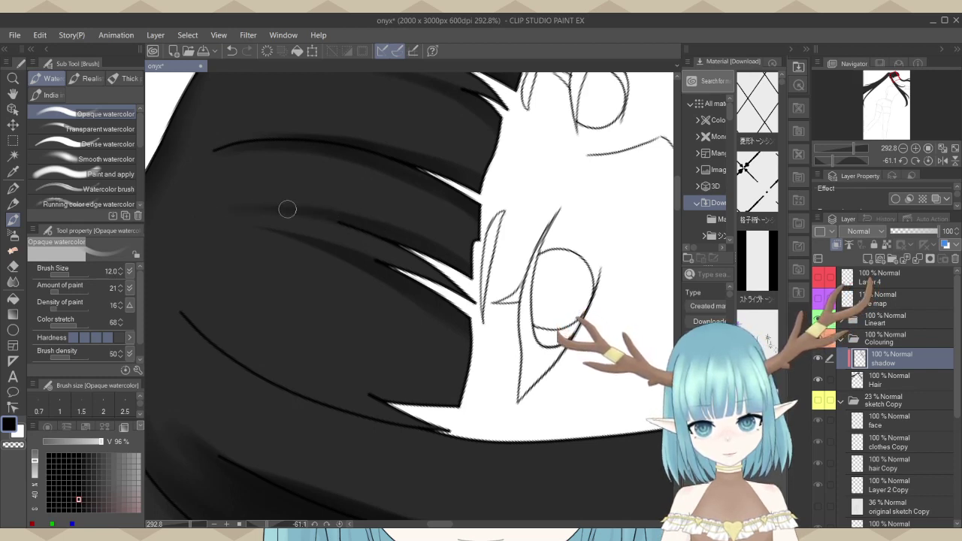
pyautogui.scroll(-4, 410, 205)
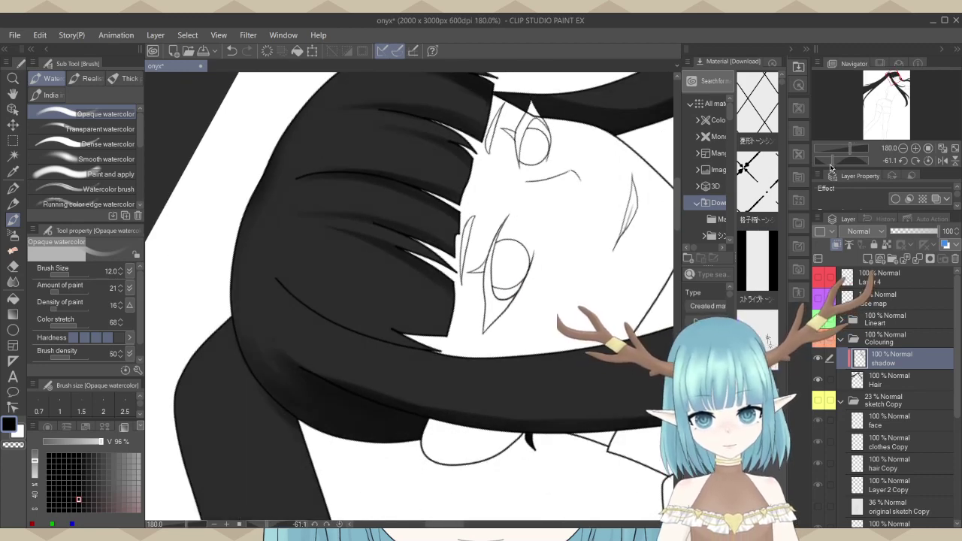
pyautogui.moveTo(838, 166); pyautogui.dragTo(843, 161)
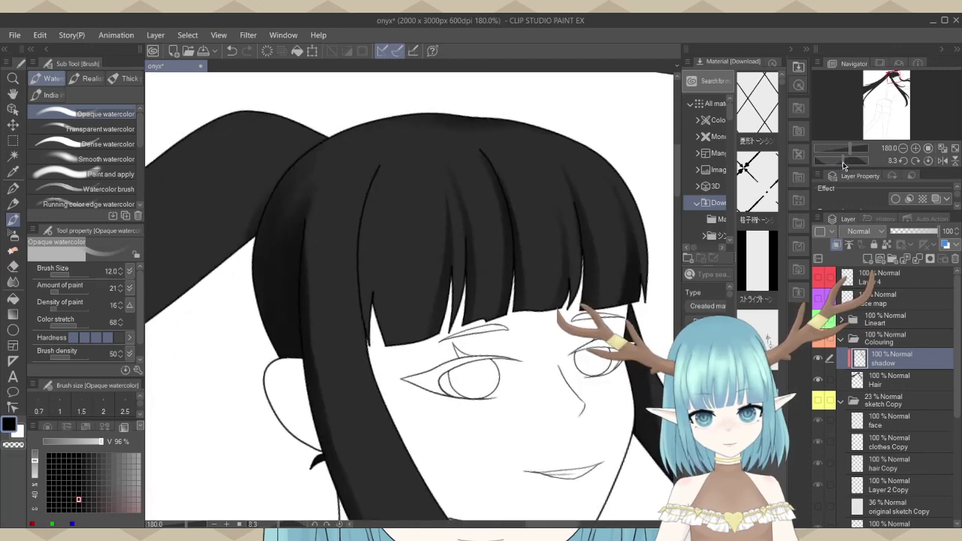
# Paint a fine shadow with the Opaque watercolor brush at size 4.4 along the inner split line of the fringe above the near eye.
pyautogui.scroll(2, 513, 342)
pyautogui.scroll(2, 513, 343)
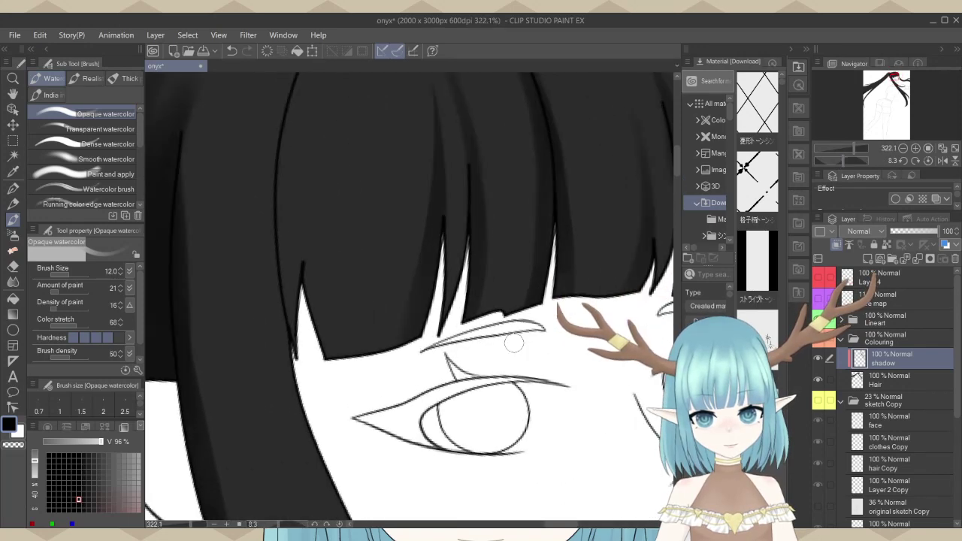
pyautogui.click(65, 276)
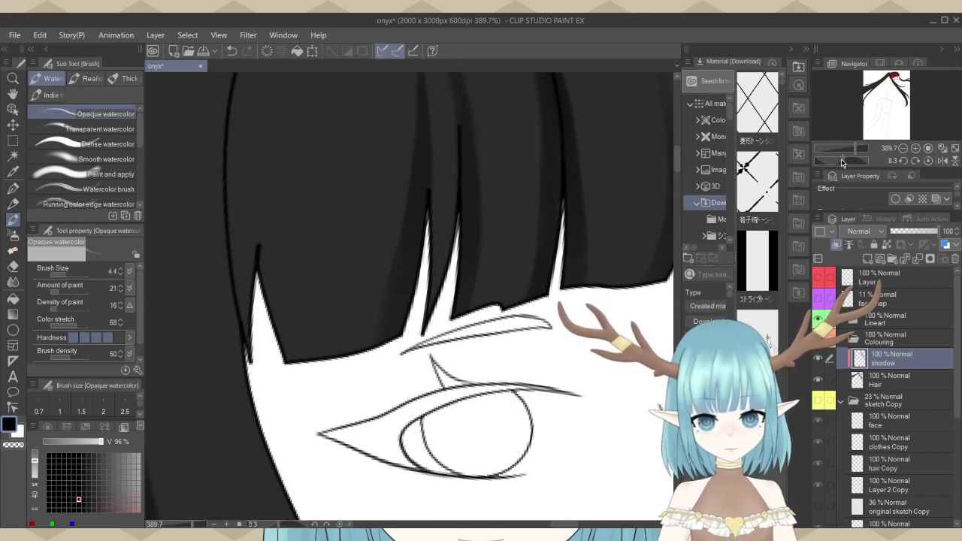
pyautogui.moveTo(841, 159); pyautogui.dragTo(831, 160)
pyautogui.scroll(4, 546, 218)
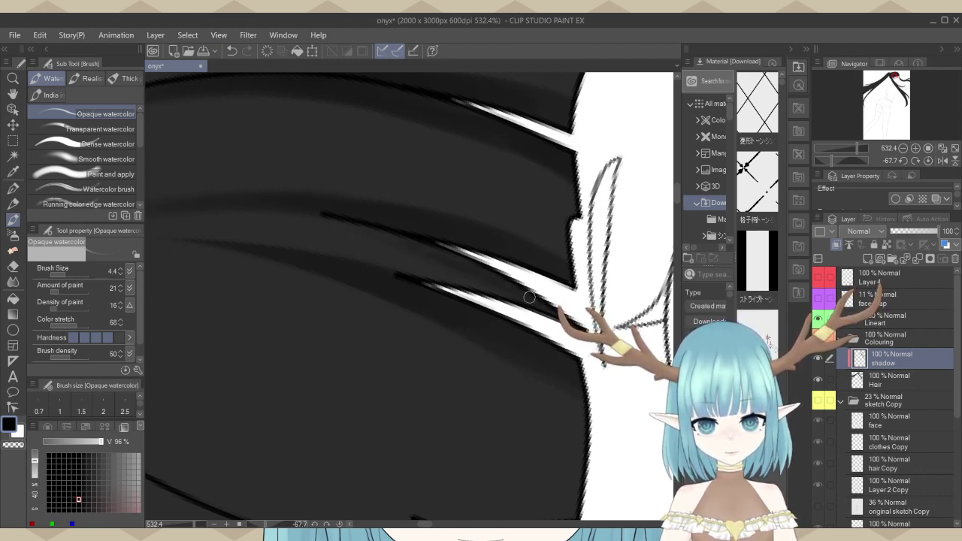
pyautogui.moveTo(321, 213); pyautogui.dragTo(421, 244)
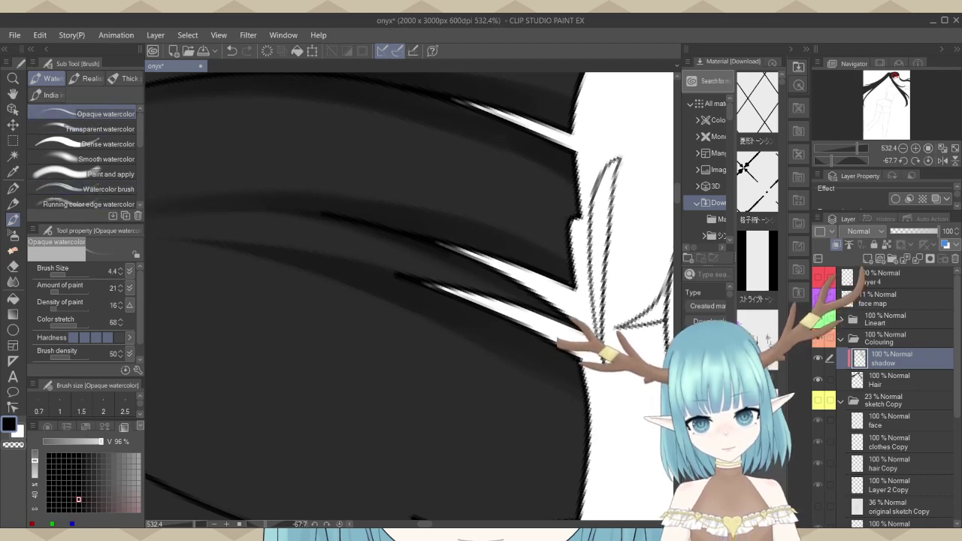
# Examine the fringe shading and the long ponytail against the whole figure.
pyautogui.scroll(-5, 459, 285)
pyautogui.scroll(-2, 459, 285)
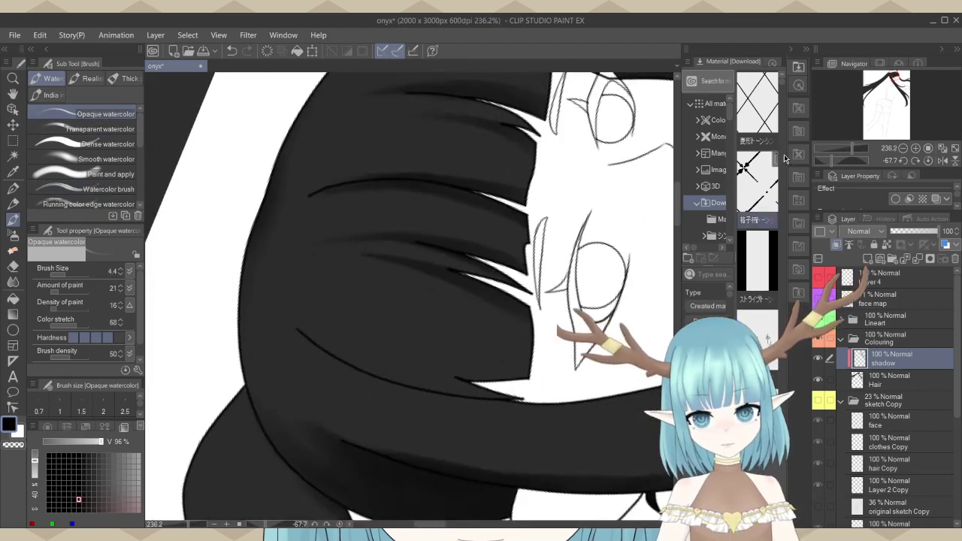
pyautogui.moveTo(838, 165); pyautogui.dragTo(843, 166)
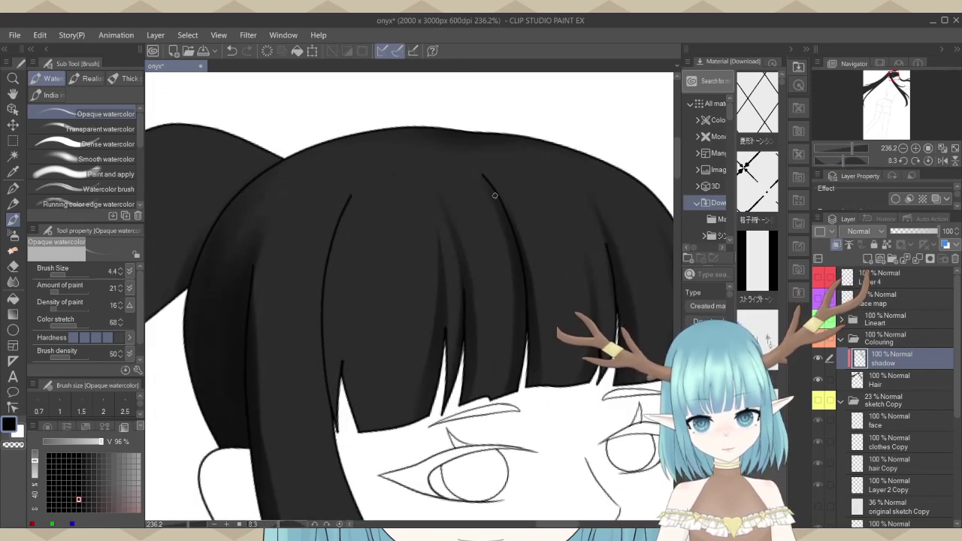
pyautogui.scroll(-5, 491, 193)
pyautogui.scroll(-5, 440, 164)
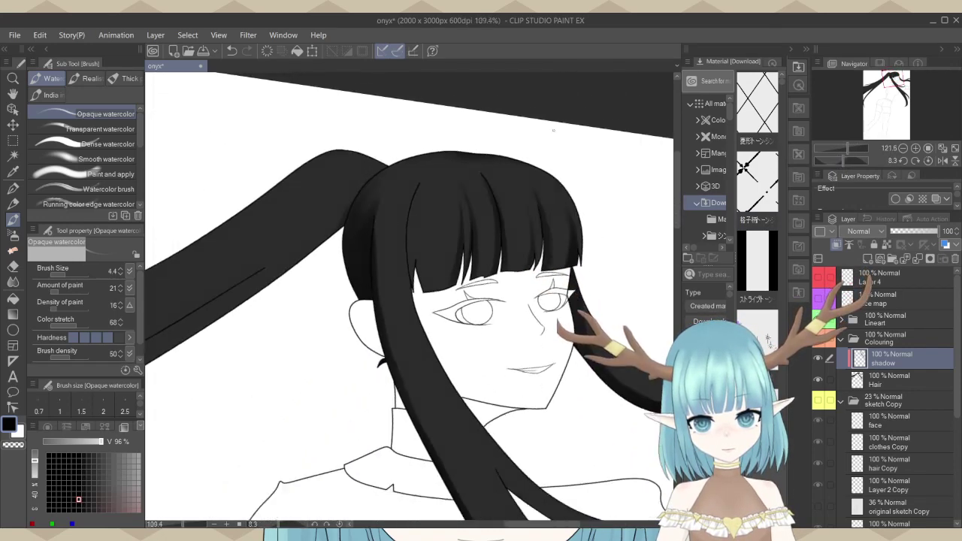
pyautogui.scroll(-1, 531, 115)
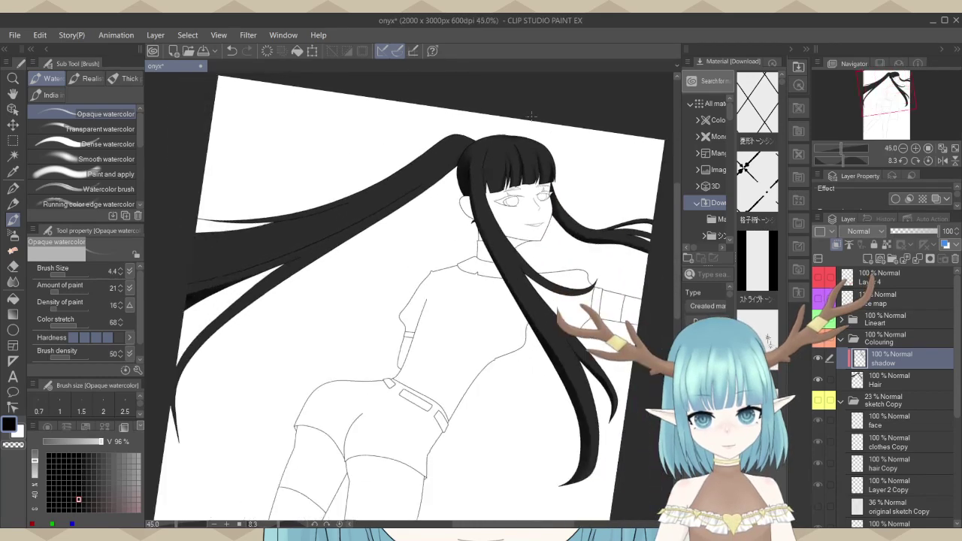
pyautogui.moveTo(639, 197); pyautogui.dragTo(751, 218)
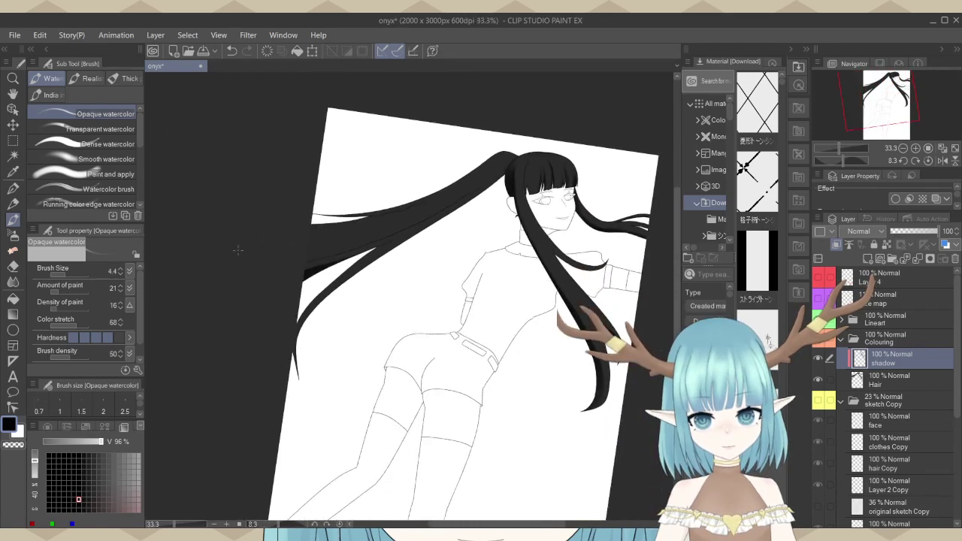
pyautogui.scroll(2, 412, 187)
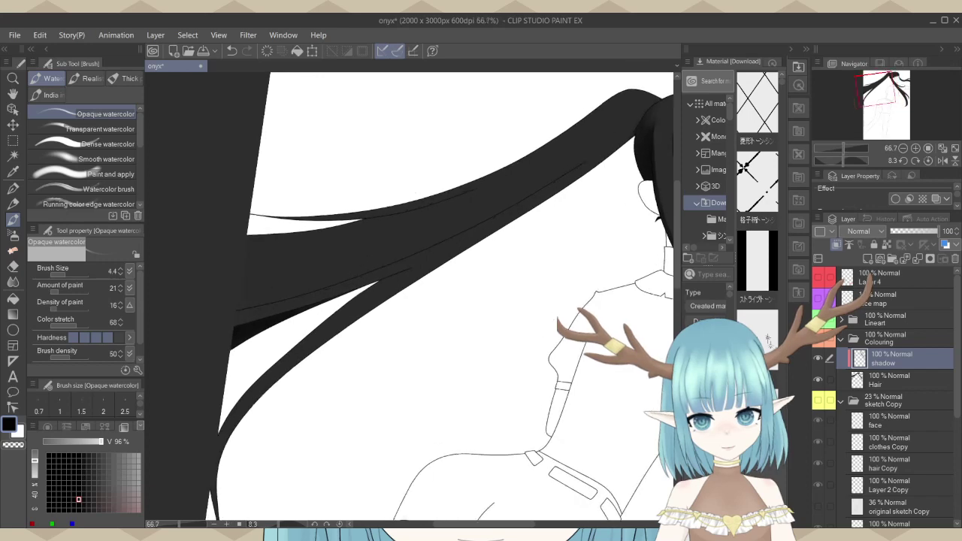
pyautogui.moveTo(412, 186); pyautogui.dragTo(441, 201)
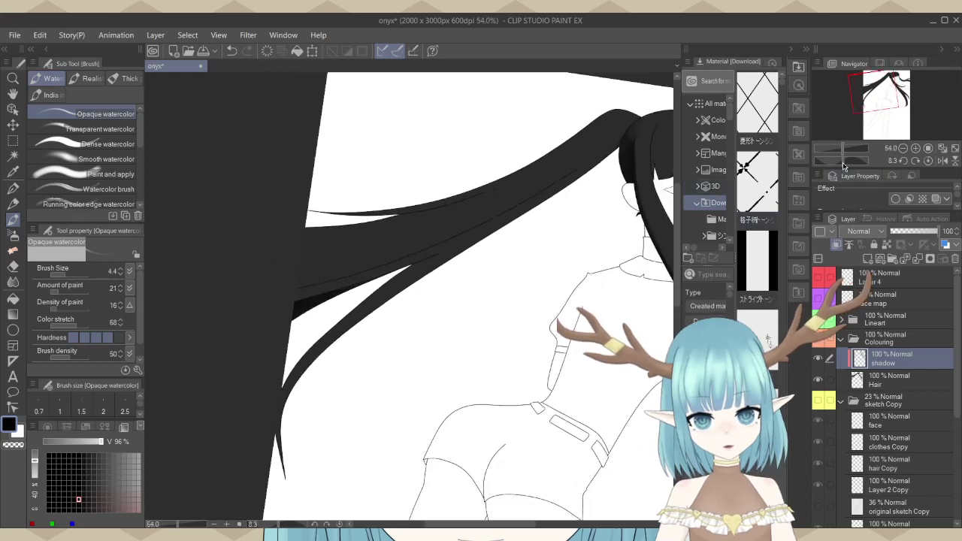
# Try to paint a shadow at brush size 46 along the ponytail's long parting line, starting from the canvas edge.
pyautogui.moveTo(844, 165); pyautogui.dragTo(849, 165)
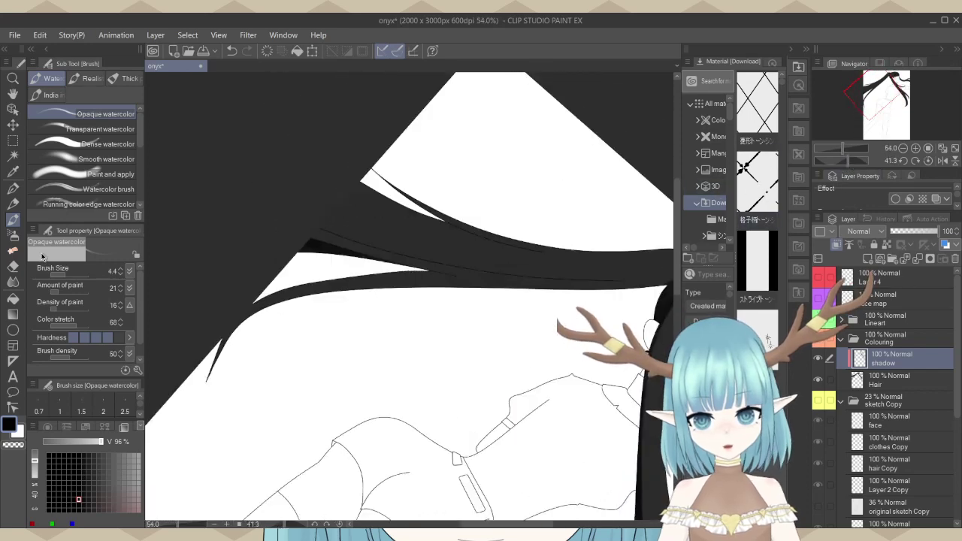
pyautogui.click(72, 272)
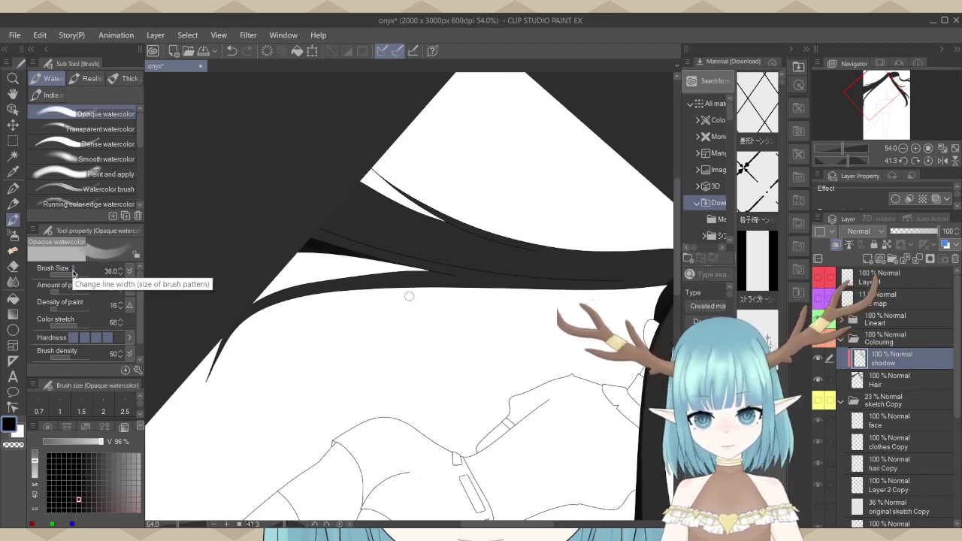
pyautogui.click(72, 272)
pyautogui.moveTo(646, 240); pyautogui.dragTo(181, 221)
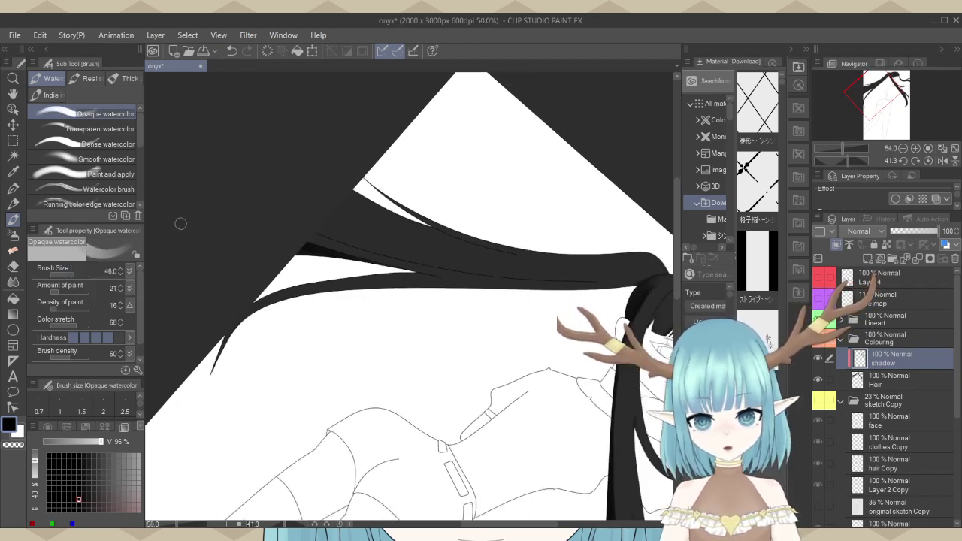
pyautogui.moveTo(639, 271); pyautogui.dragTo(296, 271)
pyautogui.scroll(3, 196, 291)
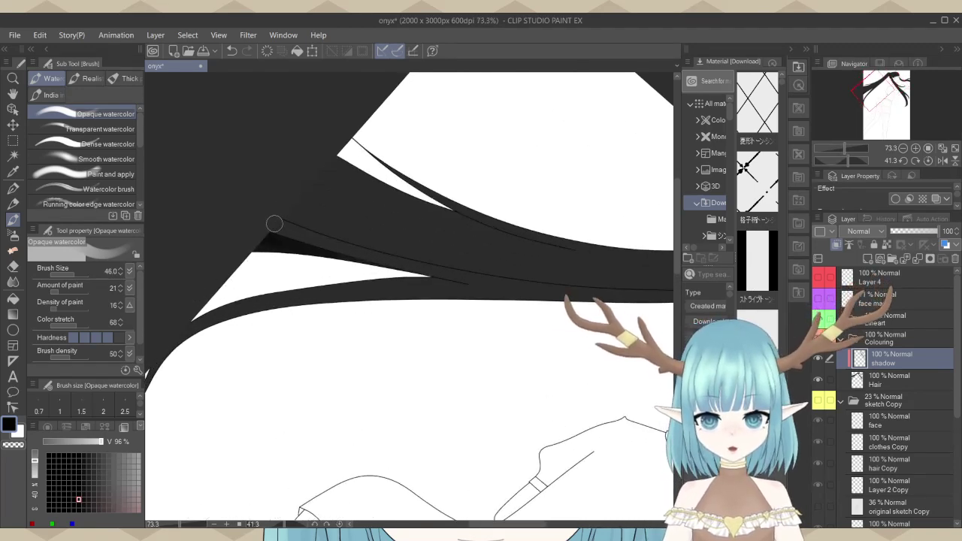
pyautogui.moveTo(274, 224); pyautogui.dragTo(332, 243)
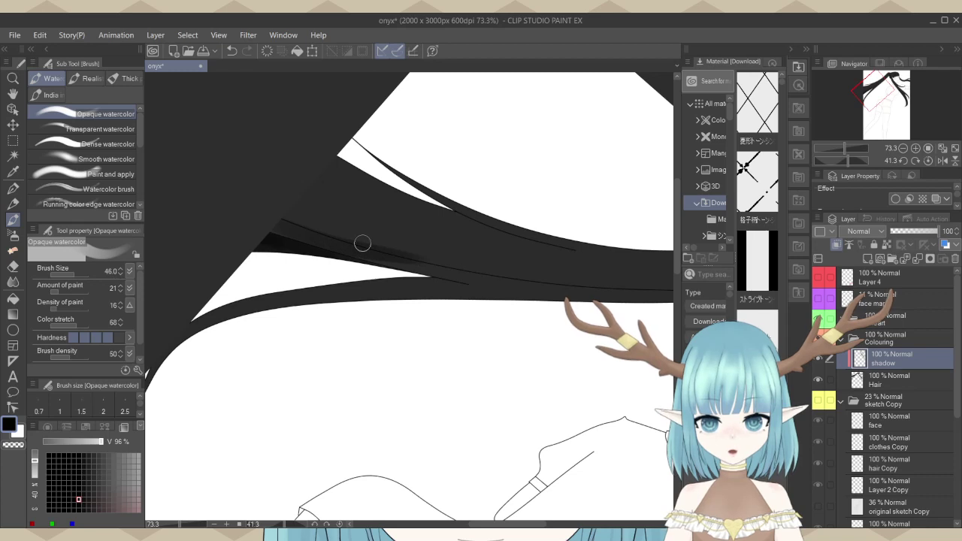
pyautogui.scroll(1, 365, 213)
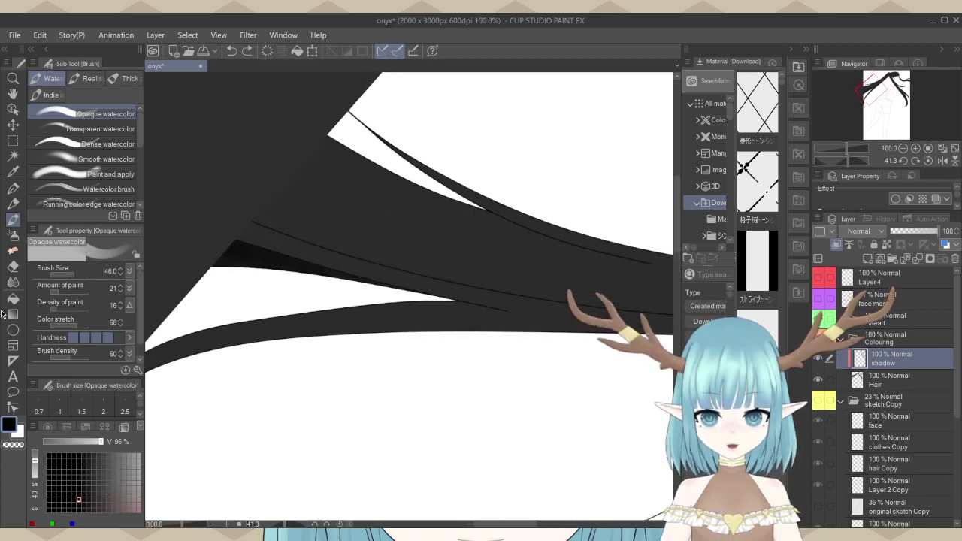
# Try a thinner shadow at brush size 26 under the ponytail's long parting line and undo the strokes.
pyautogui.click(70, 272)
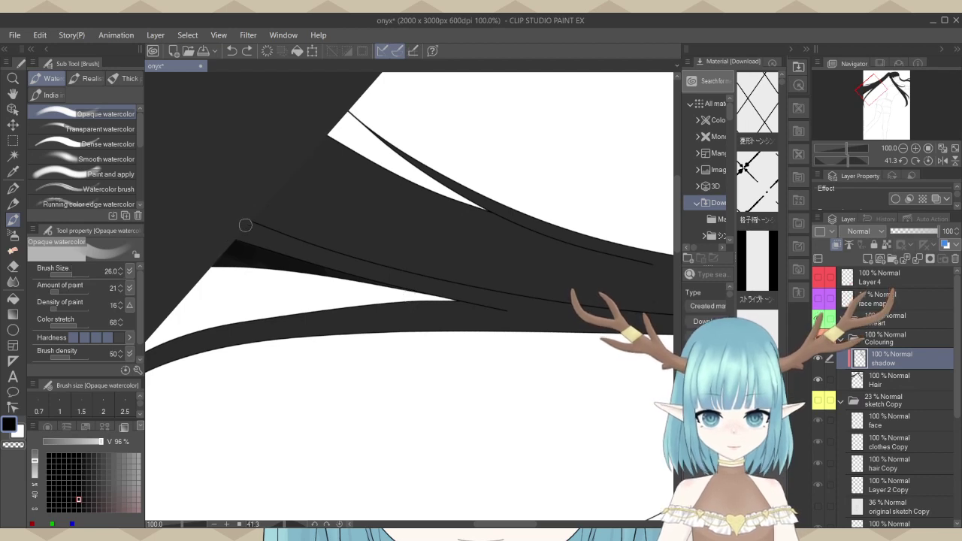
pyautogui.moveTo(258, 231); pyautogui.dragTo(475, 290)
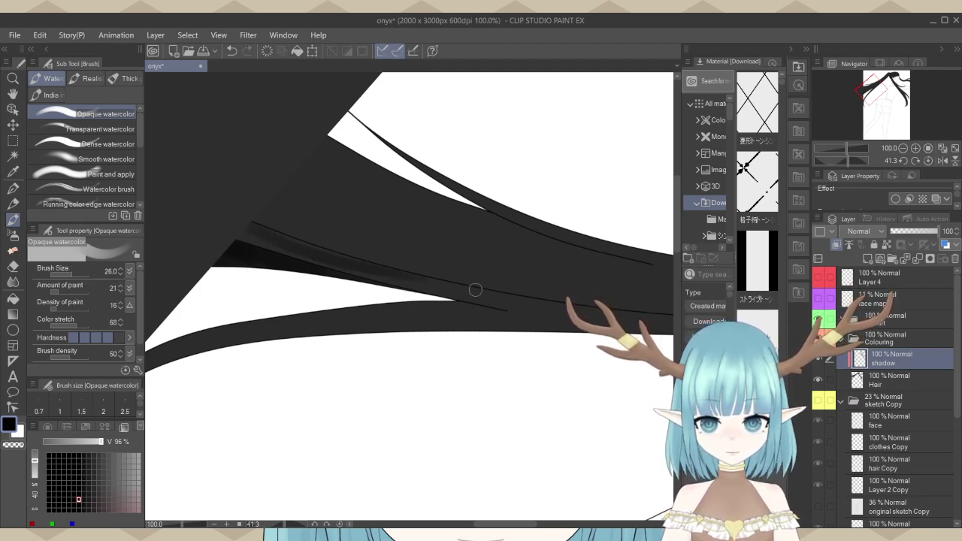
pyautogui.hotkey('ctrl', 'z')
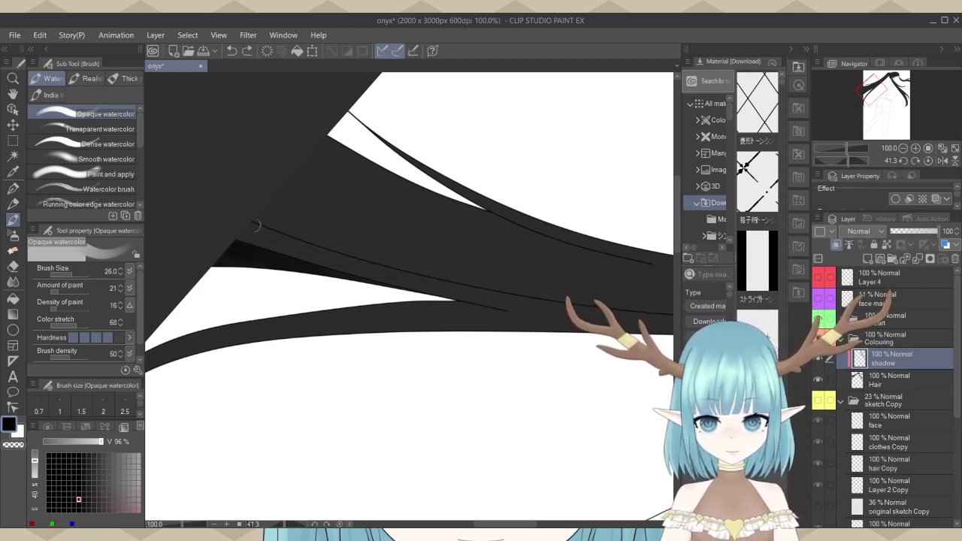
pyautogui.moveTo(246, 226)
pyautogui.mouseDown()
pyautogui.moveTo(293, 247)
pyautogui.moveTo(351, 253)
pyautogui.mouseUp()
pyautogui.hotkey('ctrl', 'z')
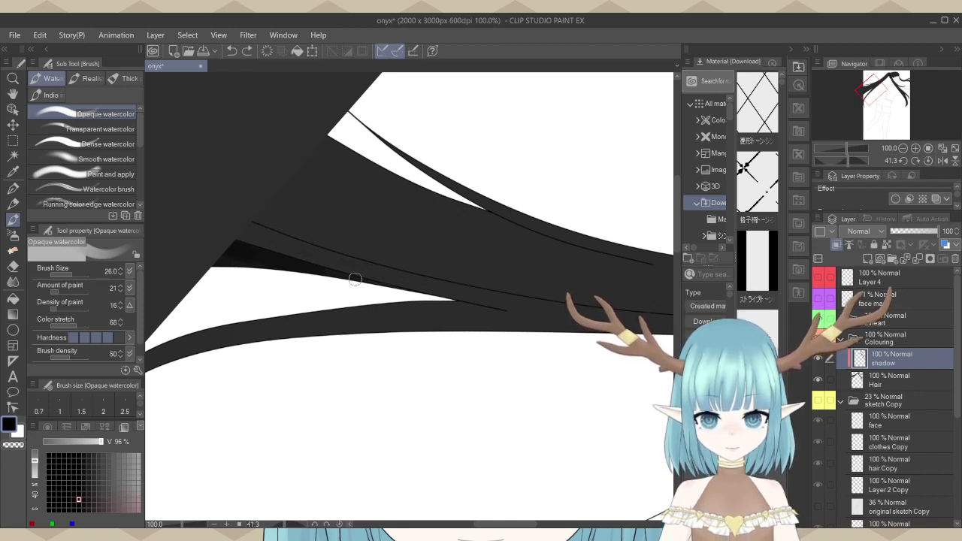
# Try to build up a tapered shadow under the ponytail's parting line, from the canvas edge toward the head, and check it from further out.
pyautogui.moveTo(245, 223); pyautogui.dragTo(432, 279)
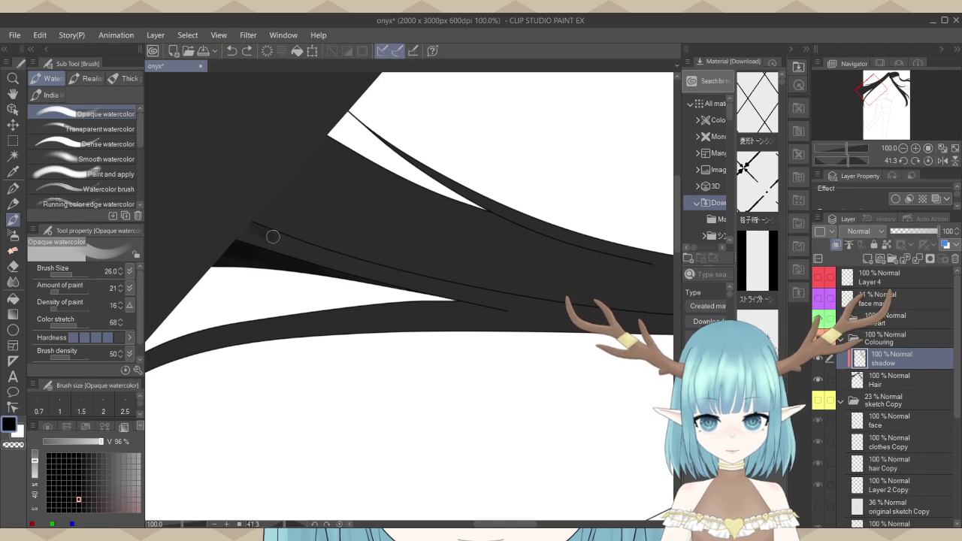
pyautogui.moveTo(273, 237); pyautogui.dragTo(461, 289)
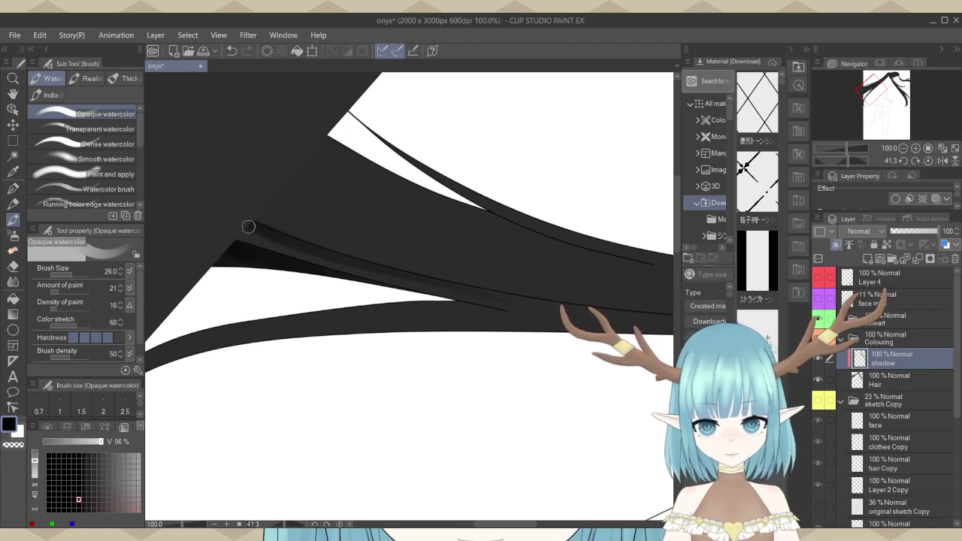
pyautogui.moveTo(248, 226); pyautogui.dragTo(382, 268)
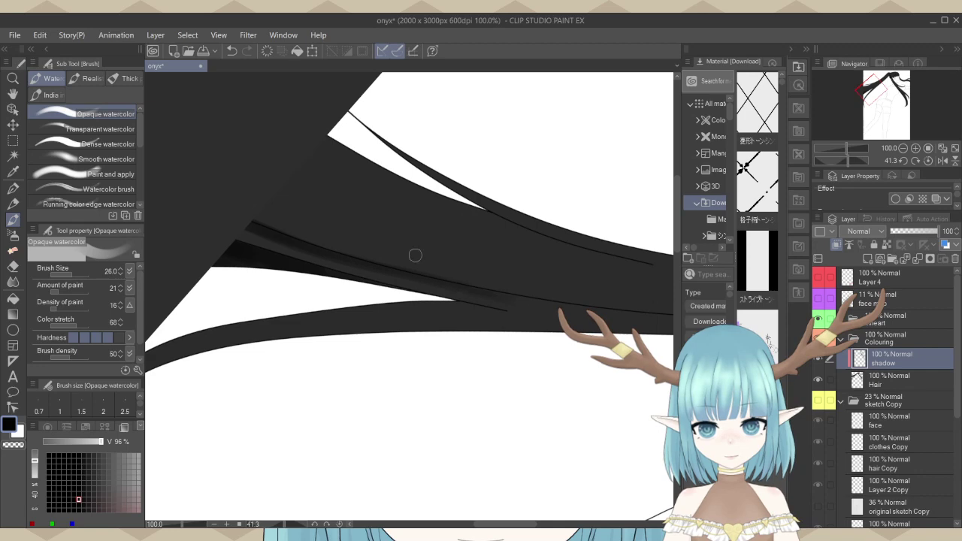
pyautogui.scroll(-4, 386, 258)
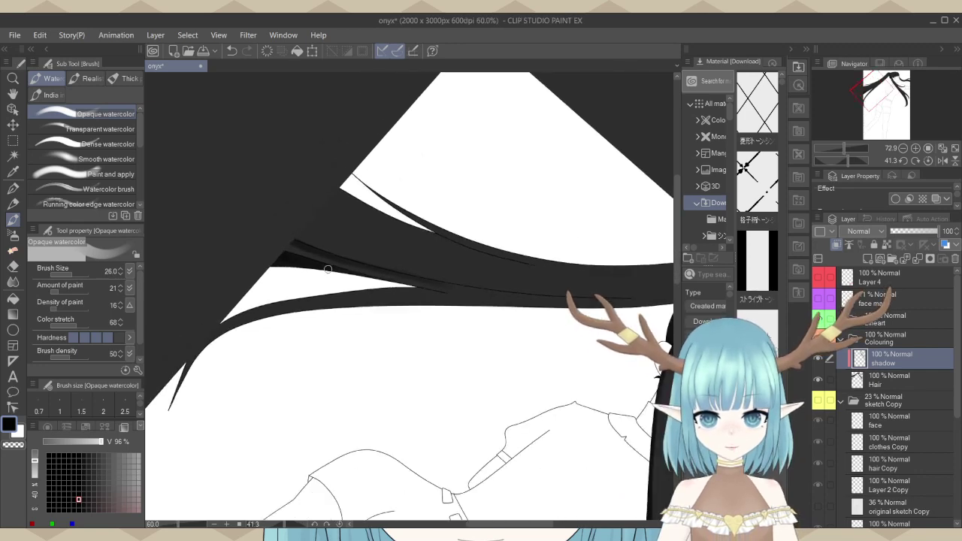
pyautogui.scroll(2, 327, 264)
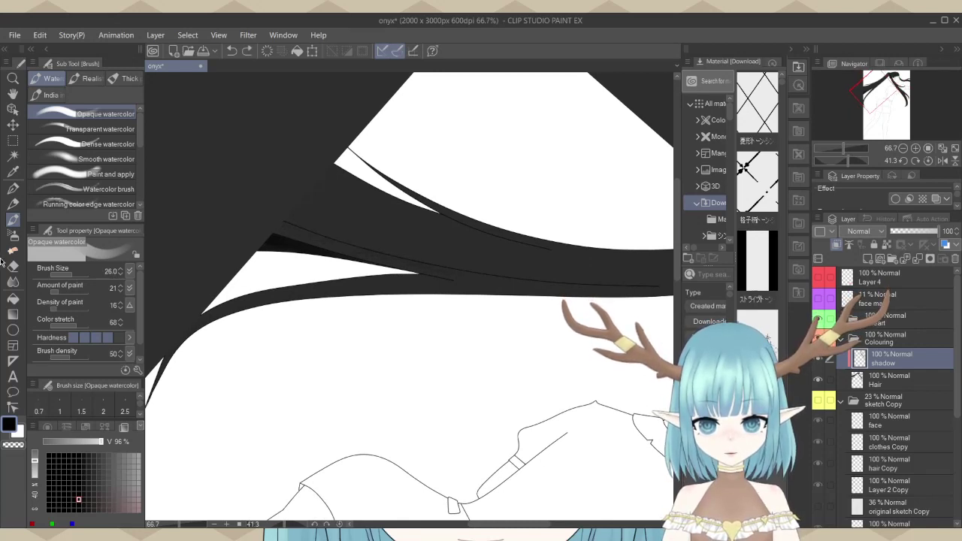
# Try a broader shadow at brush size 47 on the upper side of the ponytail's parting line and undo it.
pyautogui.moveTo(71, 276); pyautogui.dragTo(75, 276)
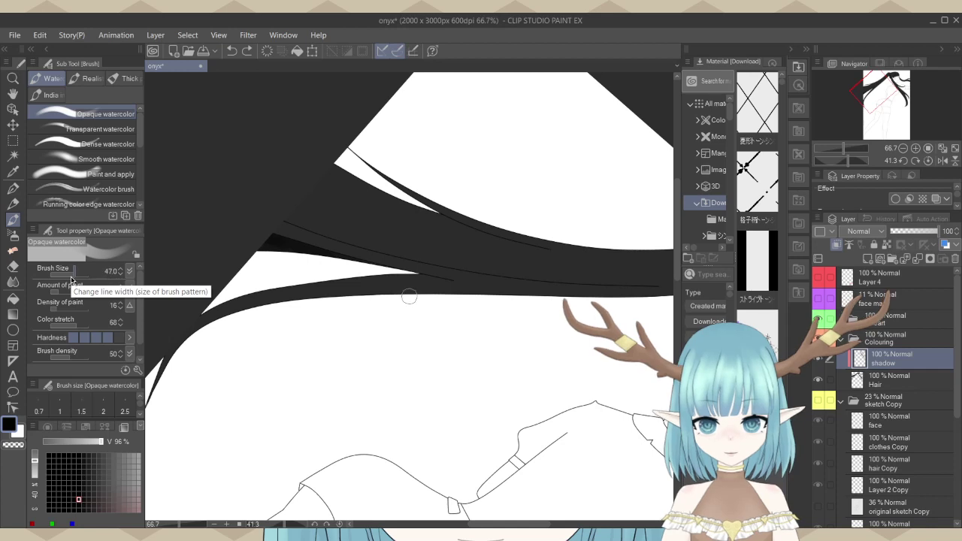
pyautogui.scroll(-2, 265, 257)
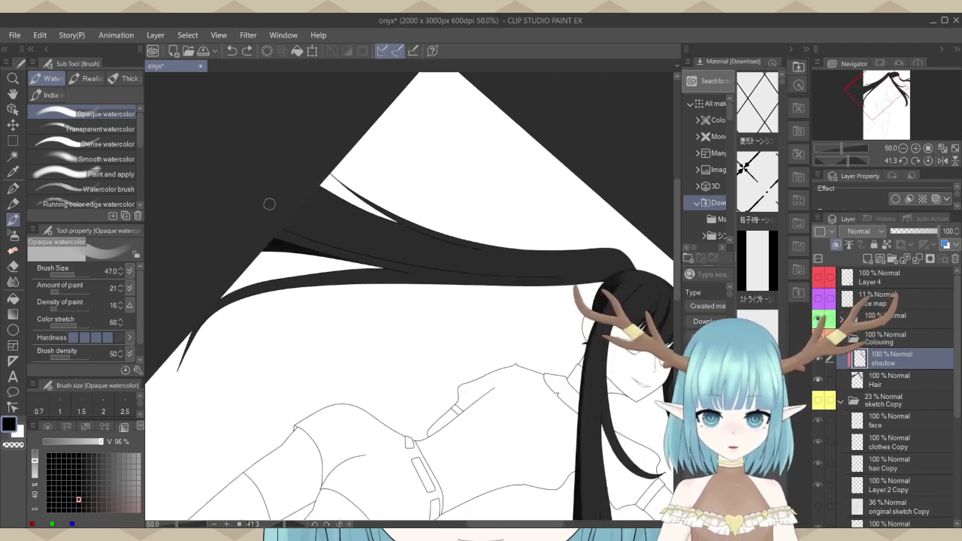
pyautogui.moveTo(281, 223)
pyautogui.mouseDown()
pyautogui.moveTo(336, 245)
pyautogui.moveTo(463, 268)
pyautogui.mouseUp()
pyautogui.hotkey('ctrl', 'z')
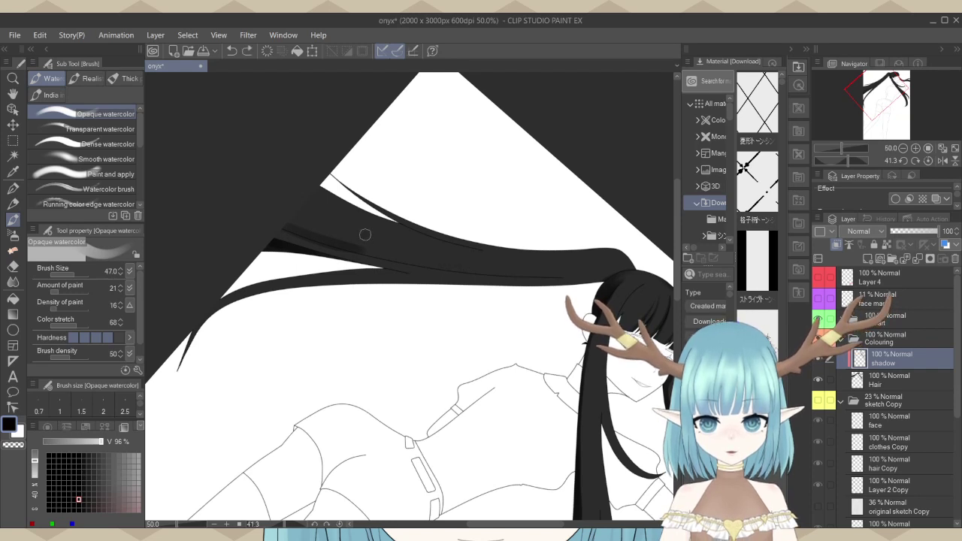
pyautogui.hotkey('ctrl', 'z')
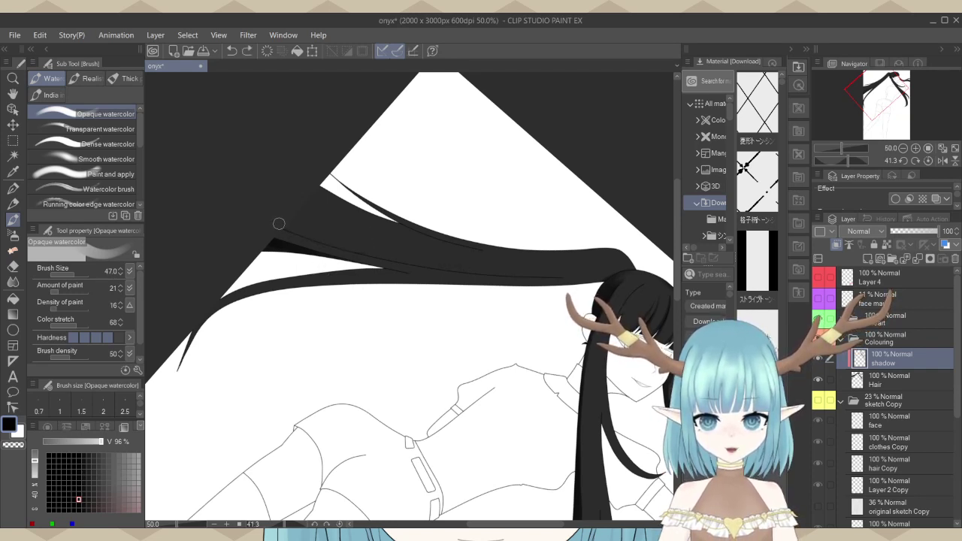
# Try a long and a shorter shadow stroke following the ponytail's parting line, undo both, and turn the canvas to -147 degrees.
pyautogui.moveTo(279, 223)
pyautogui.mouseDown()
pyautogui.moveTo(493, 268)
pyautogui.moveTo(534, 263)
pyautogui.mouseUp()
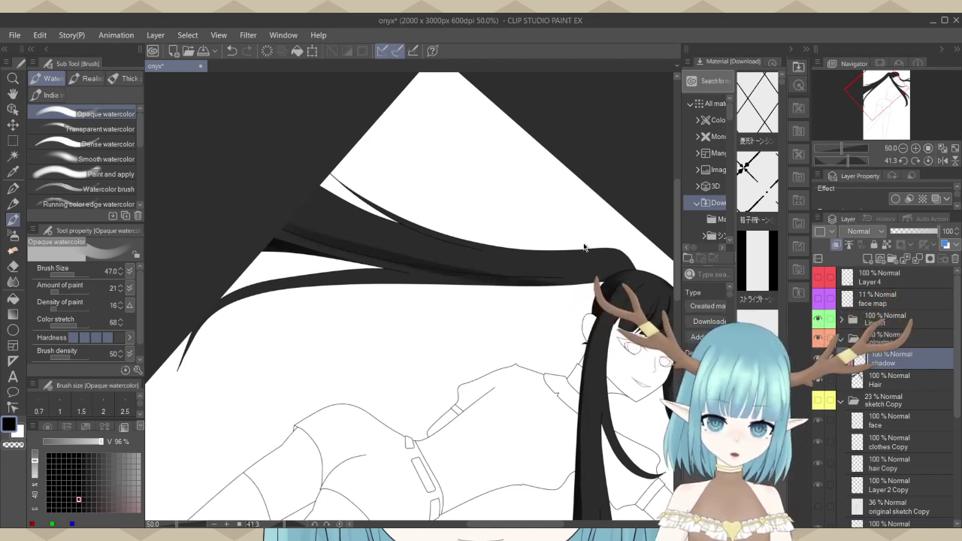
pyautogui.hotkey('ctrl', 'z')
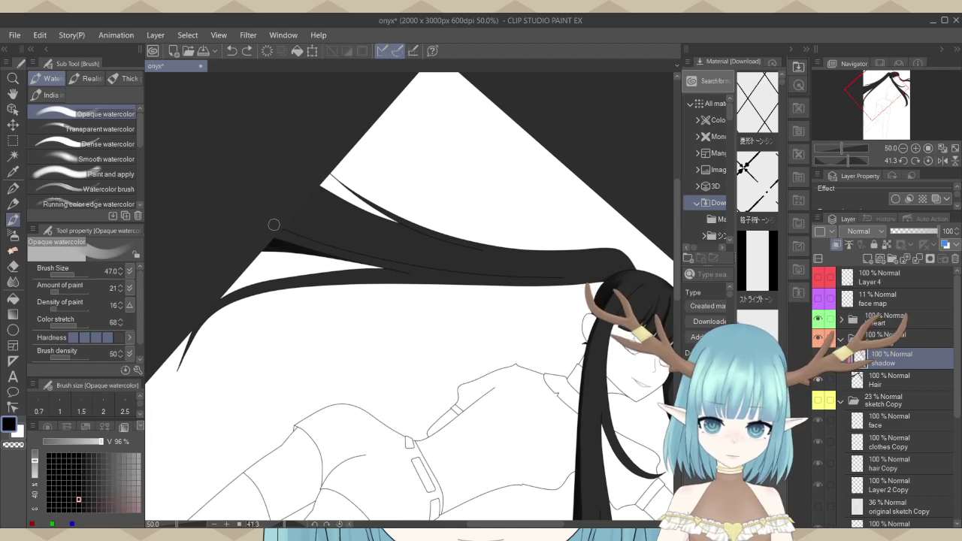
pyautogui.moveTo(290, 228); pyautogui.dragTo(428, 256)
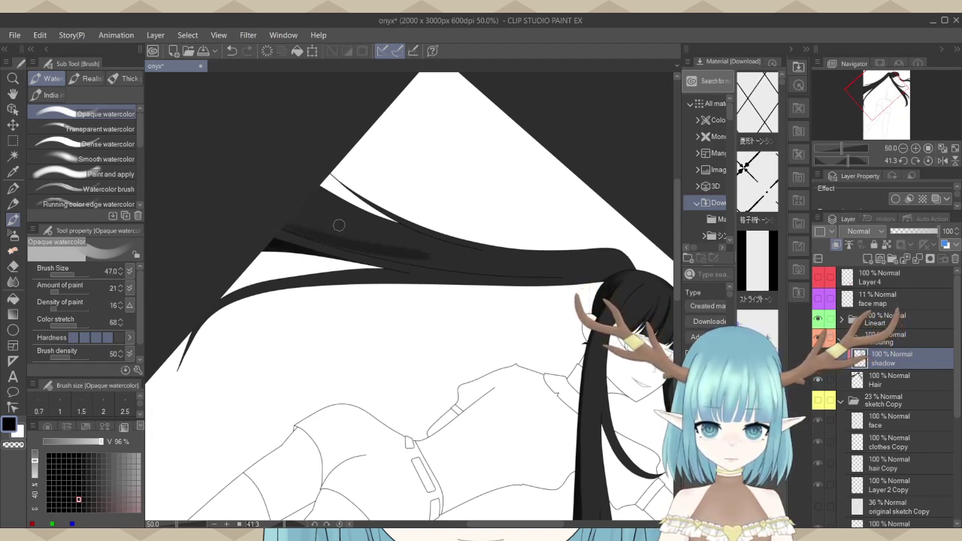
pyautogui.hotkey('ctrl', 'z')
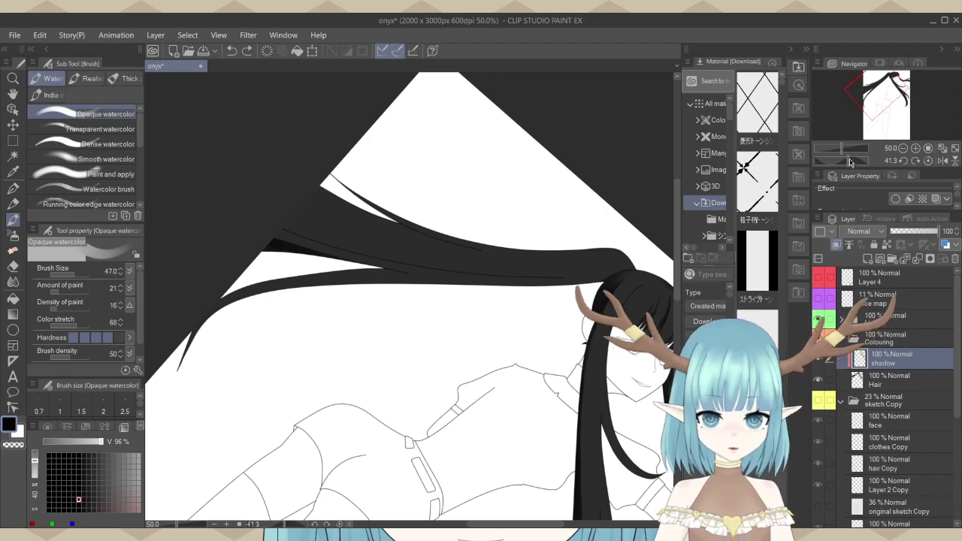
pyautogui.moveTo(844, 163); pyautogui.dragTo(601, 181)
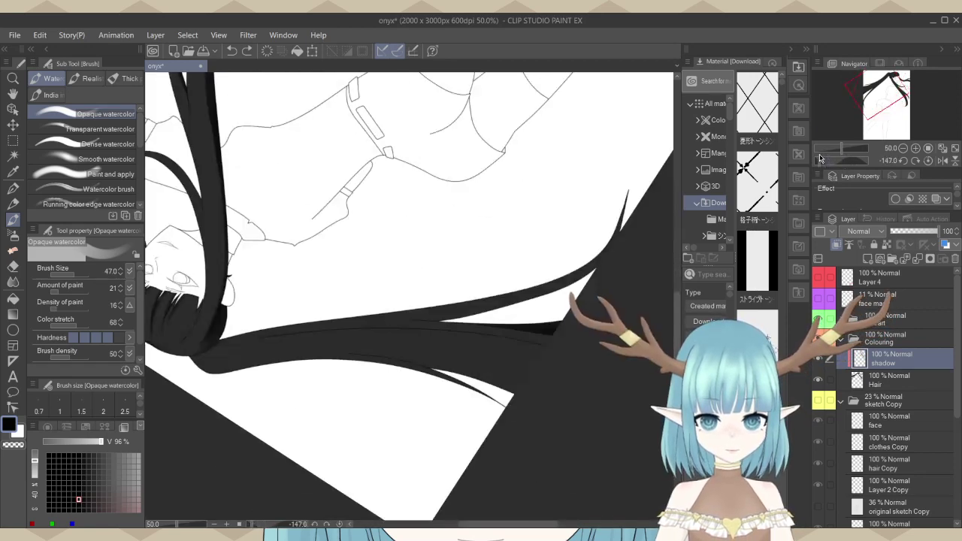
# Try building up a soft shadow at brush size 47 along the ponytail's parting line, check it from further out, and undo it.
pyautogui.scroll(-1, 570, 172)
pyautogui.scroll(3, 476, 376)
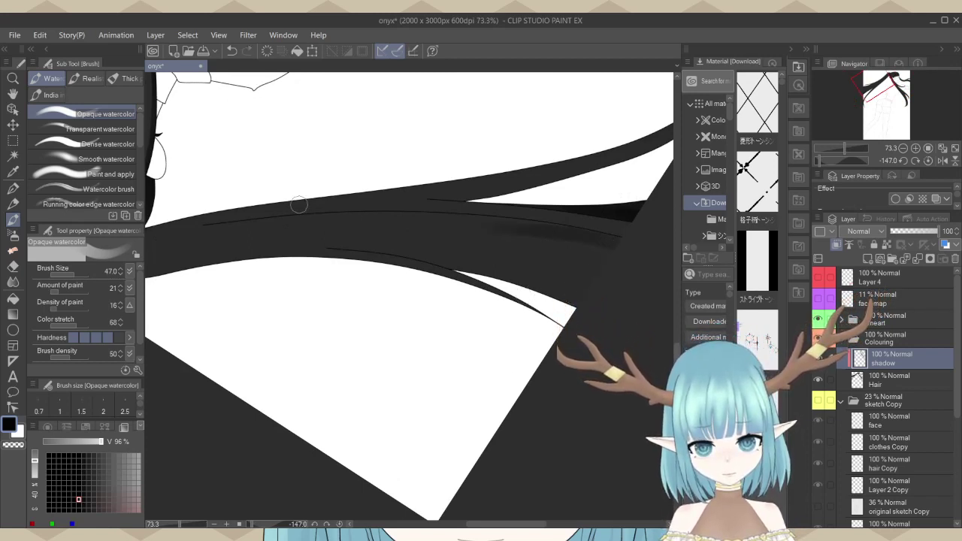
pyautogui.hotkey('ctrl', 'z')
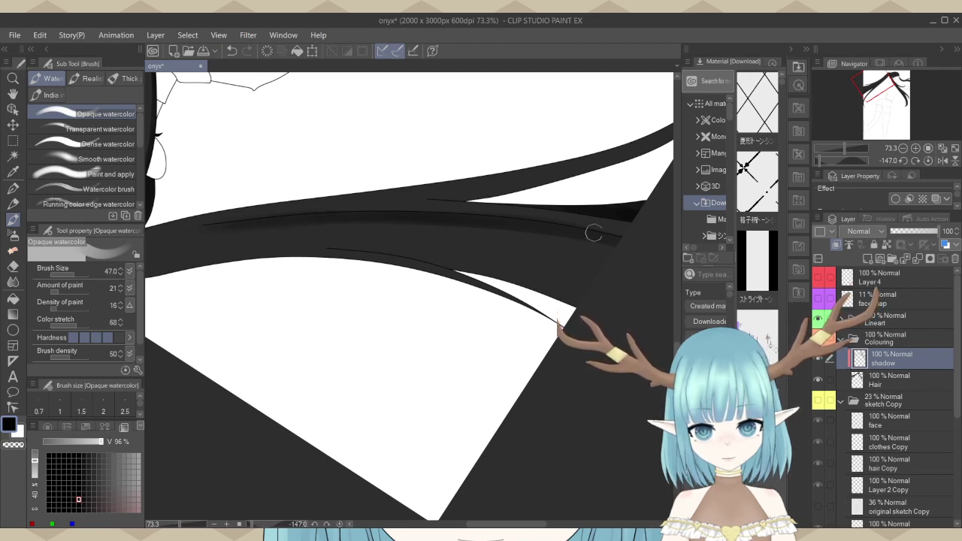
pyautogui.moveTo(545, 223); pyautogui.dragTo(377, 211)
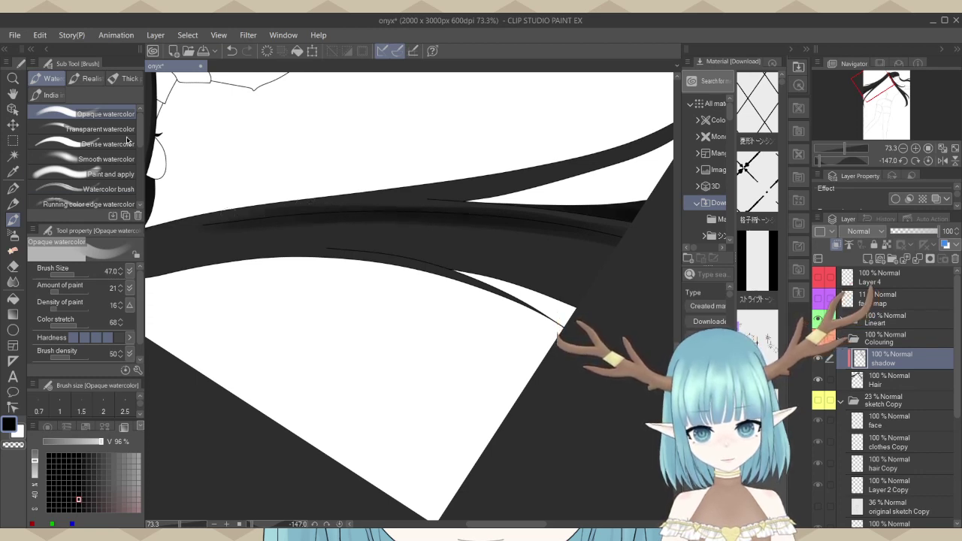
pyautogui.scroll(-5, 440, 324)
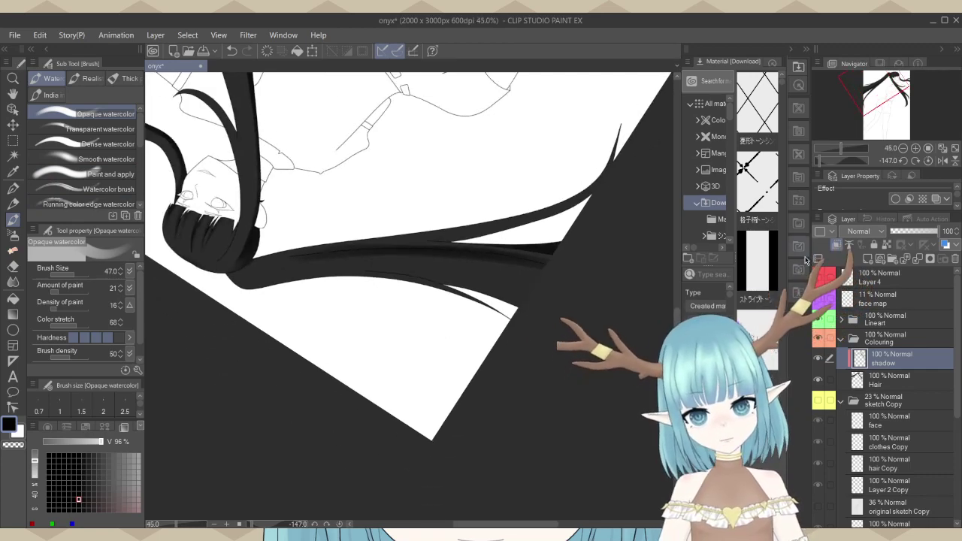
pyautogui.moveTo(839, 164); pyautogui.dragTo(841, 162)
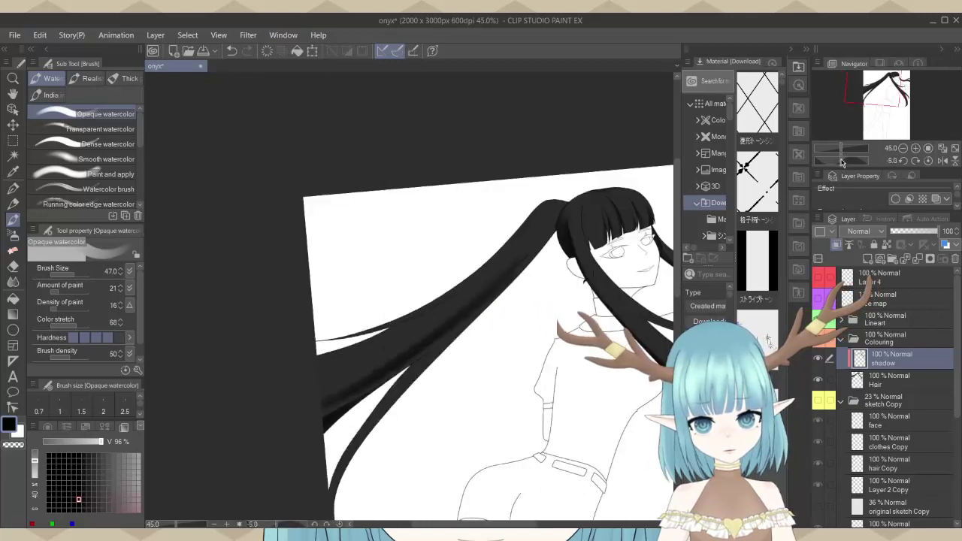
pyautogui.scroll(3, 499, 128)
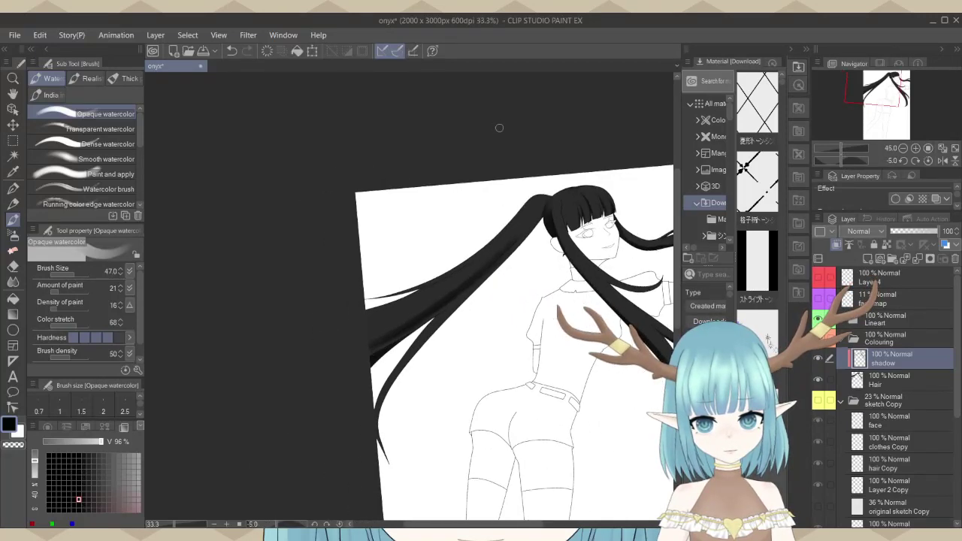
pyautogui.scroll(1, 421, 285)
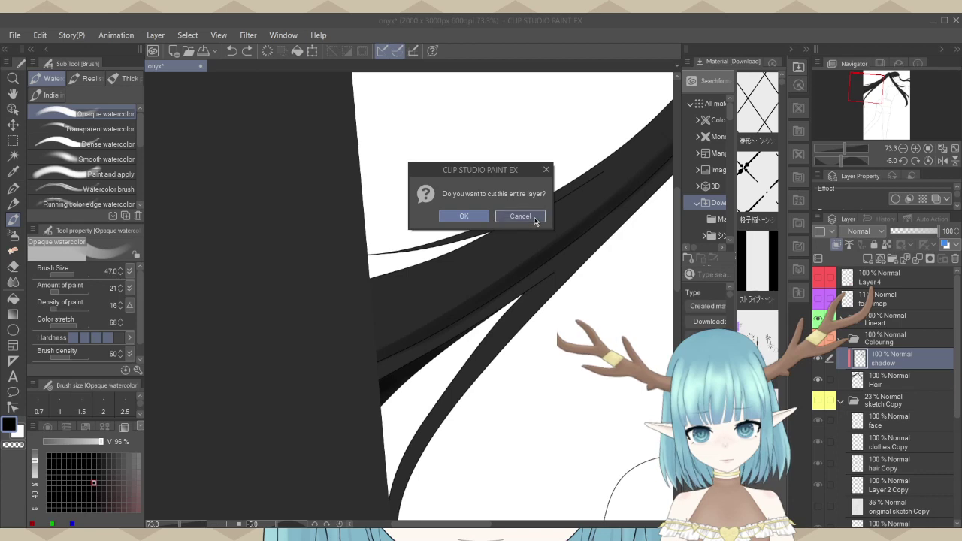
pyautogui.click(521, 218)
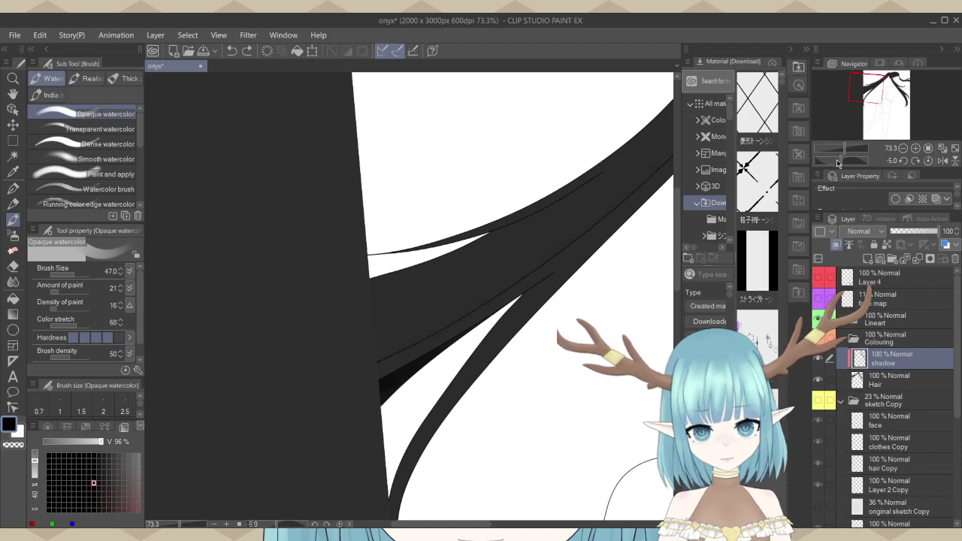
# Draw a continuous curve at brush size 5 and opacity 47 below the ponytail's parting line, from the canvas edge to the line's tip.
pyautogui.moveTo(840, 159); pyautogui.dragTo(819, 152)
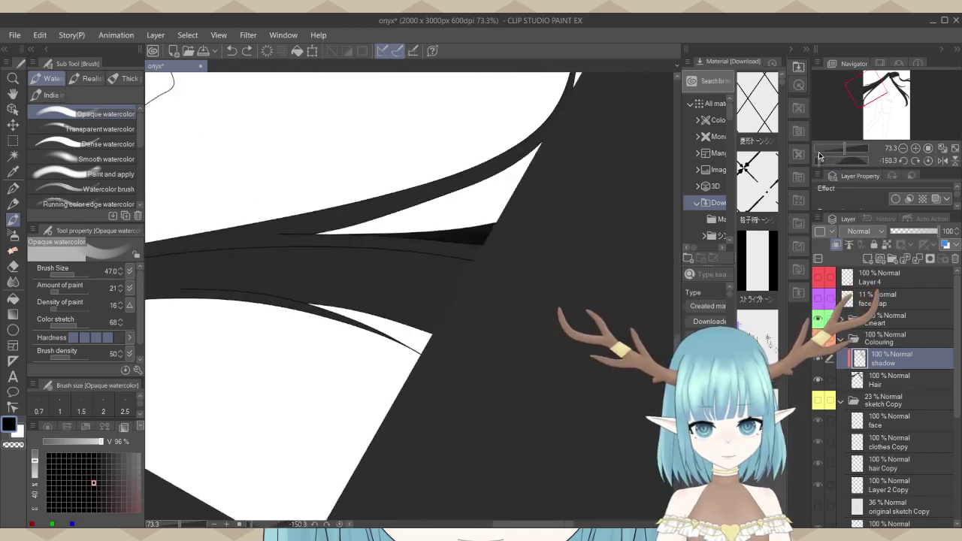
pyautogui.scroll(2, 329, 218)
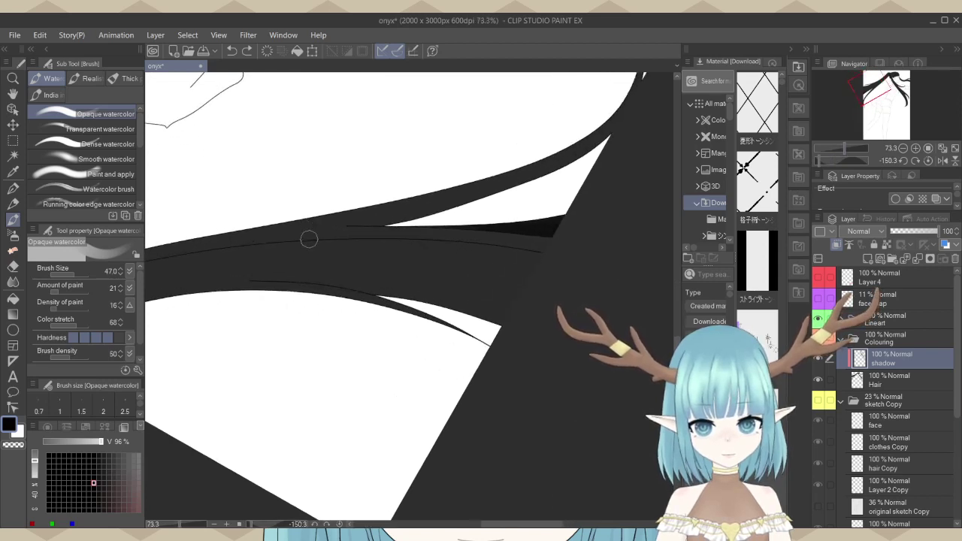
pyautogui.scroll(-2, 564, 169)
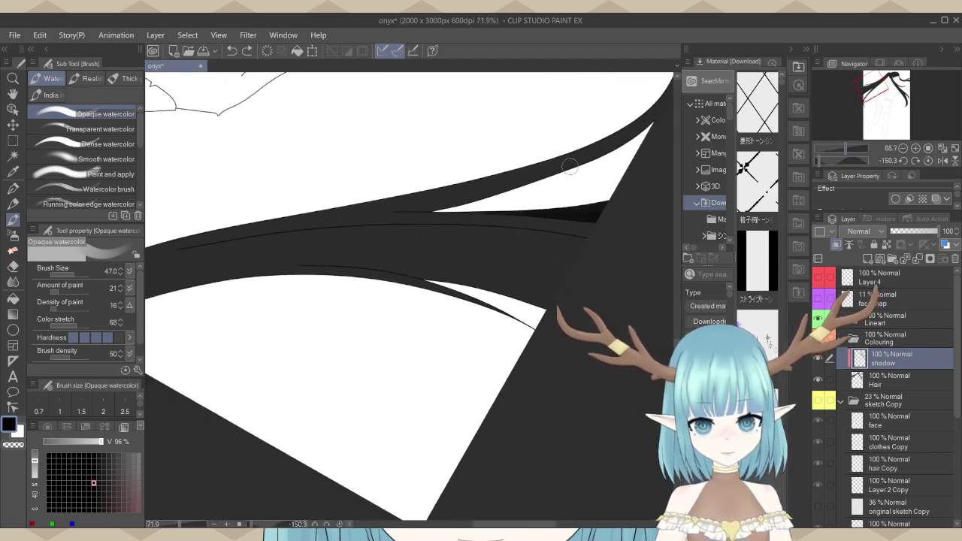
pyautogui.click(13, 331)
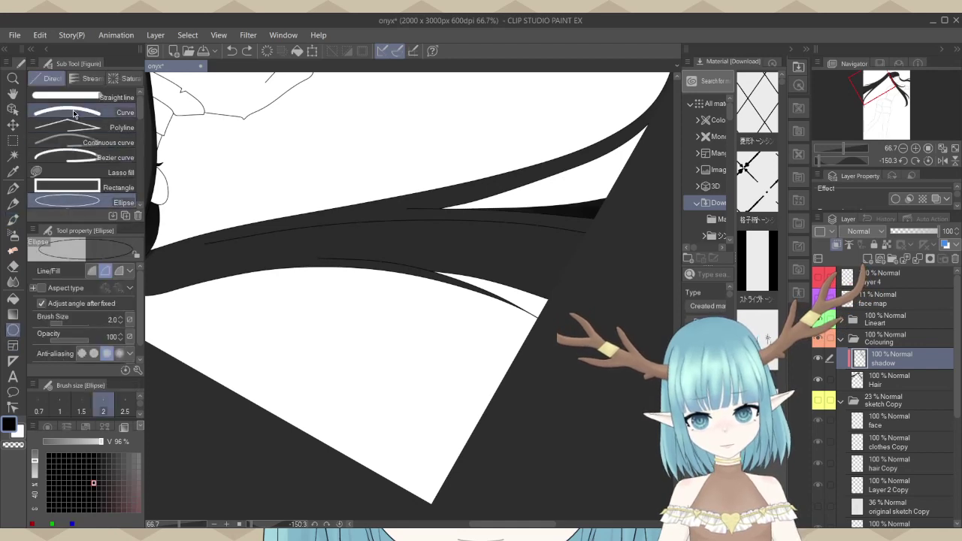
pyautogui.click(84, 142)
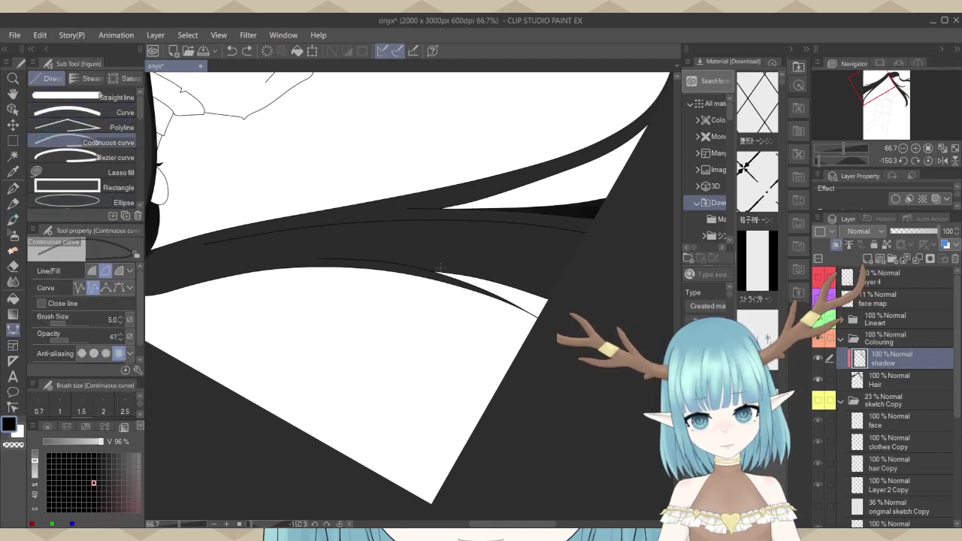
pyautogui.scroll(1, 457, 238)
pyautogui.scroll(-2, 576, 238)
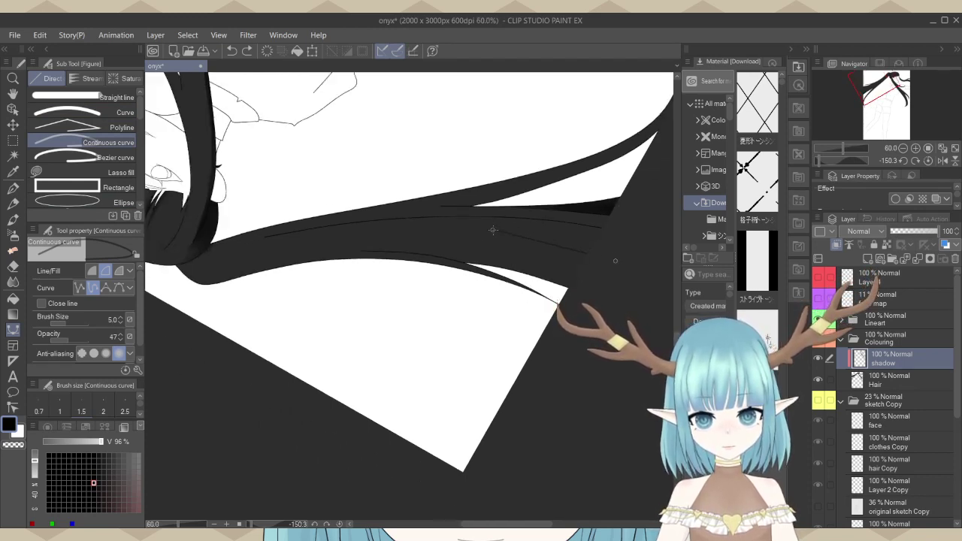
pyautogui.scroll(3, 333, 224)
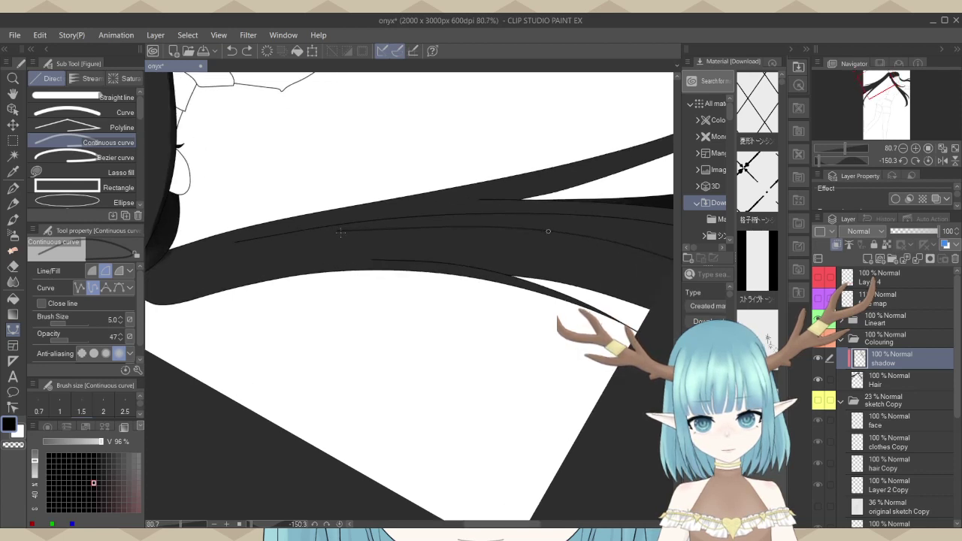
pyautogui.scroll(3, 240, 249)
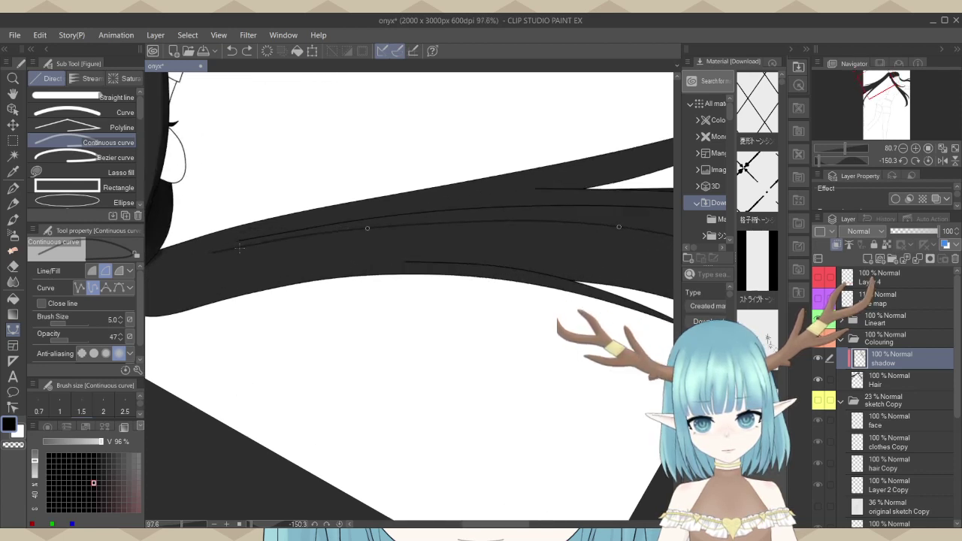
pyautogui.scroll(3, 250, 245)
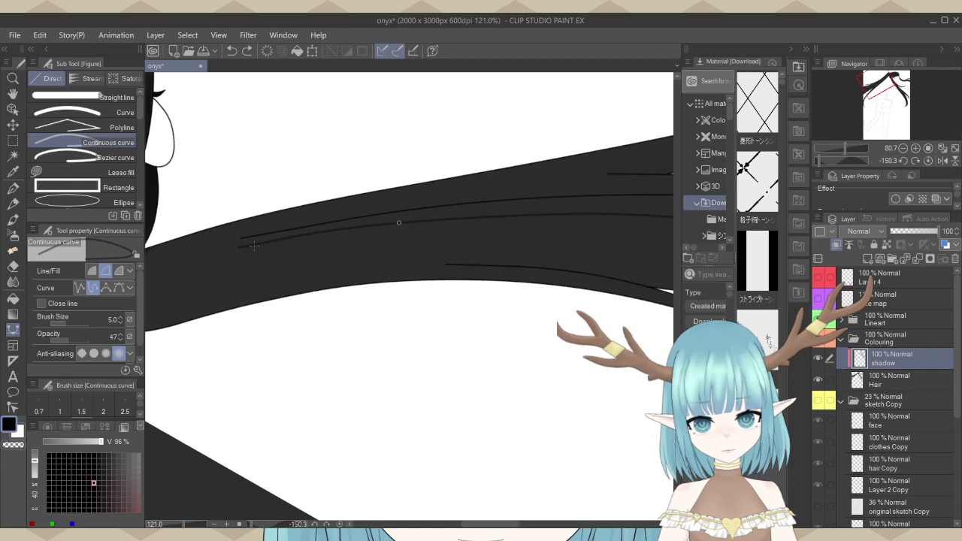
pyautogui.scroll(2, 250, 240)
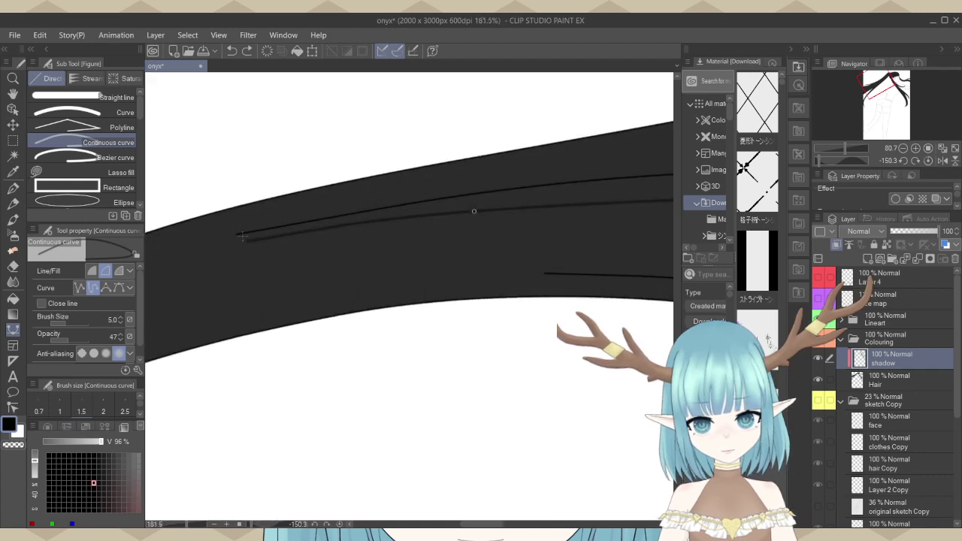
pyautogui.scroll(2, 237, 234)
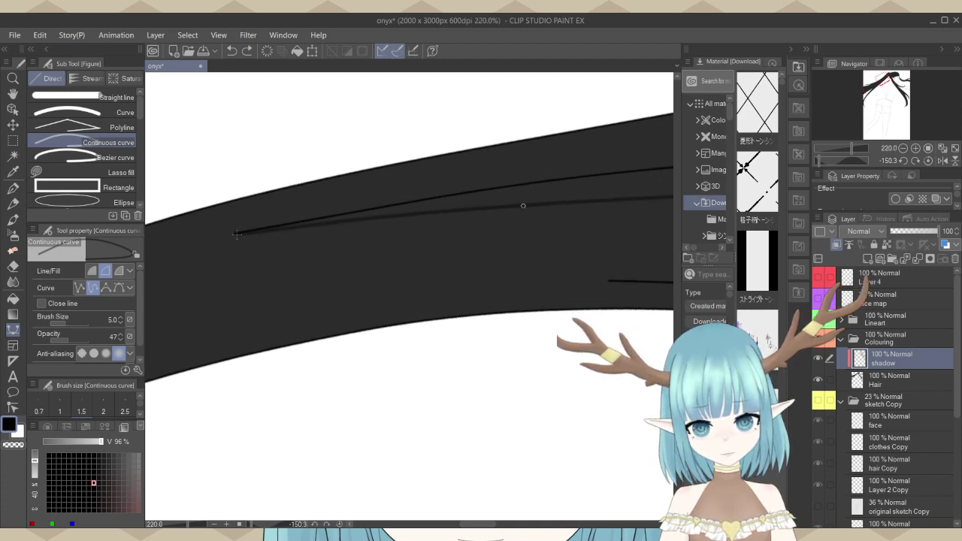
pyautogui.scroll(-5, 220, 268)
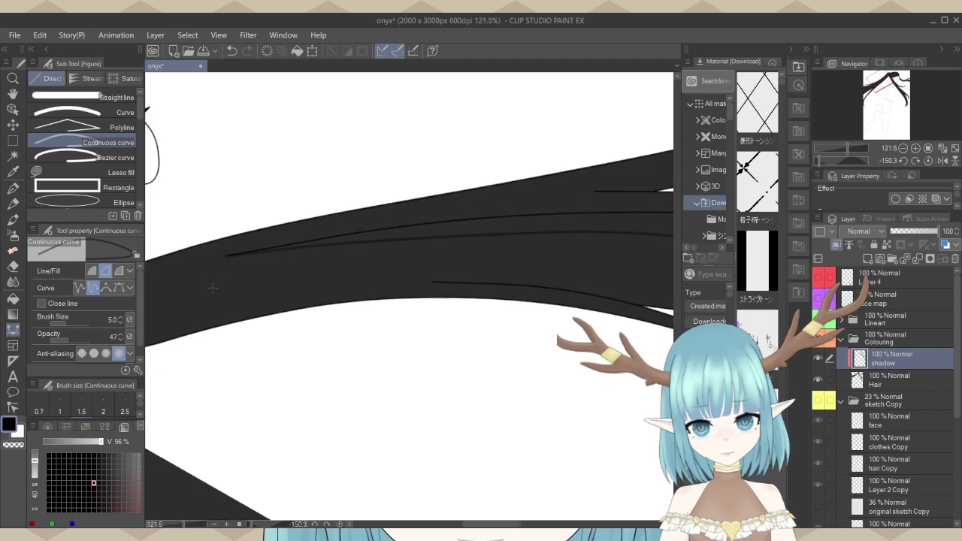
pyautogui.scroll(-2, 206, 272)
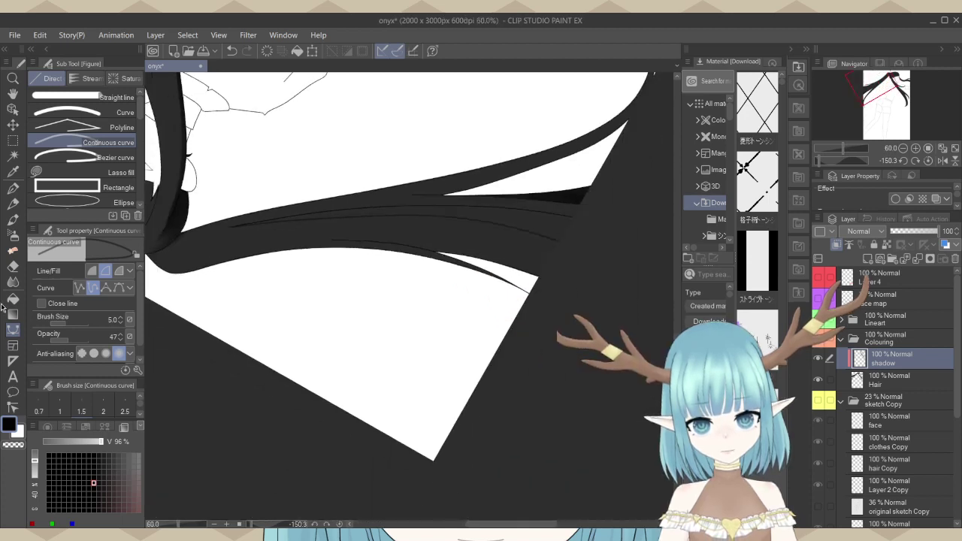
# Try filling the narrow band between the parting line and the new curve with Refer other layers, and undo the fill.
pyautogui.press('g')
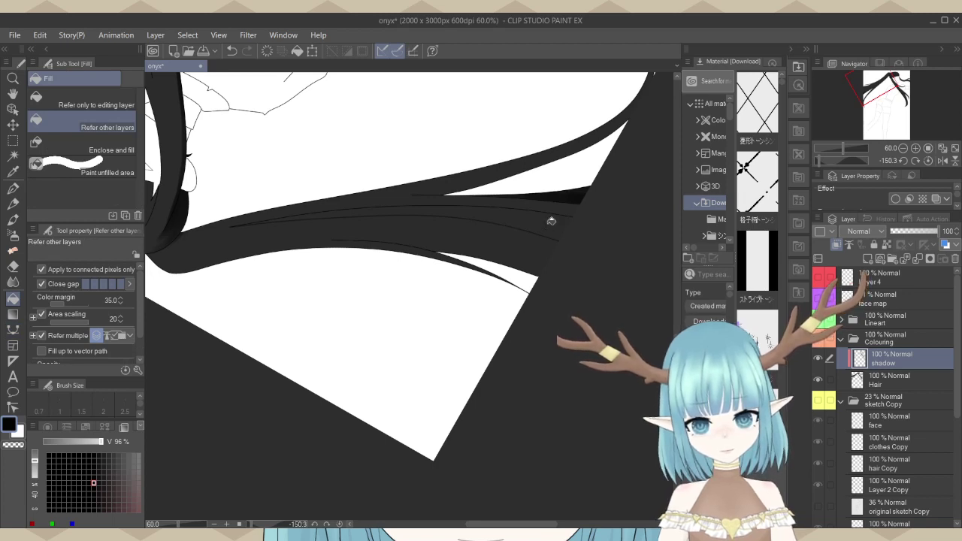
pyautogui.click(551, 221)
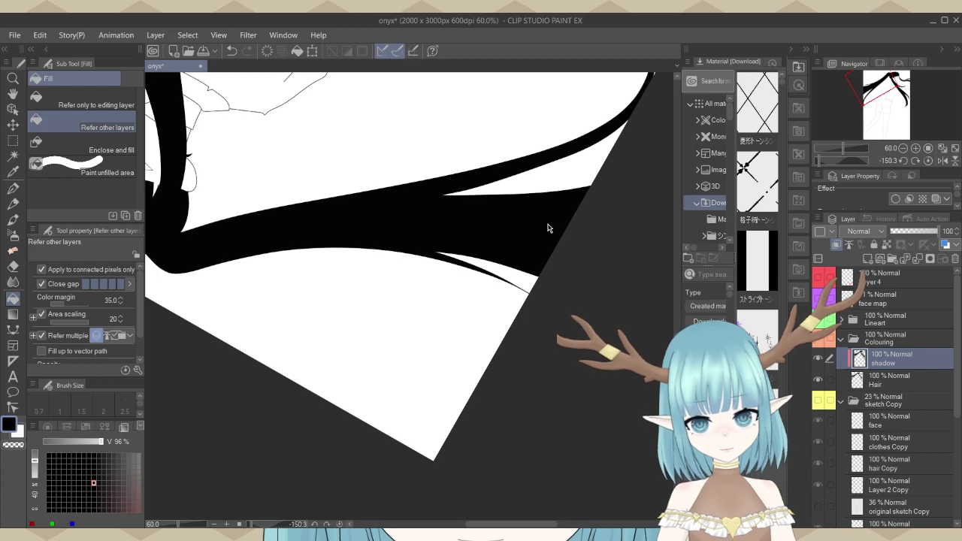
pyautogui.hotkey('ctrl', 'z')
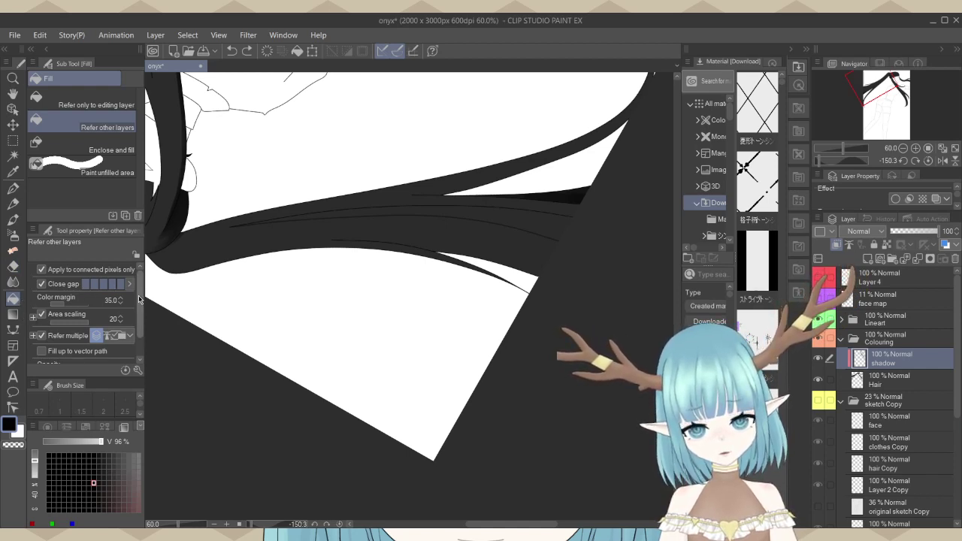
# Set the Fill tool's opacity to 70.
pyautogui.moveTo(139, 299); pyautogui.dragTo(137, 311)
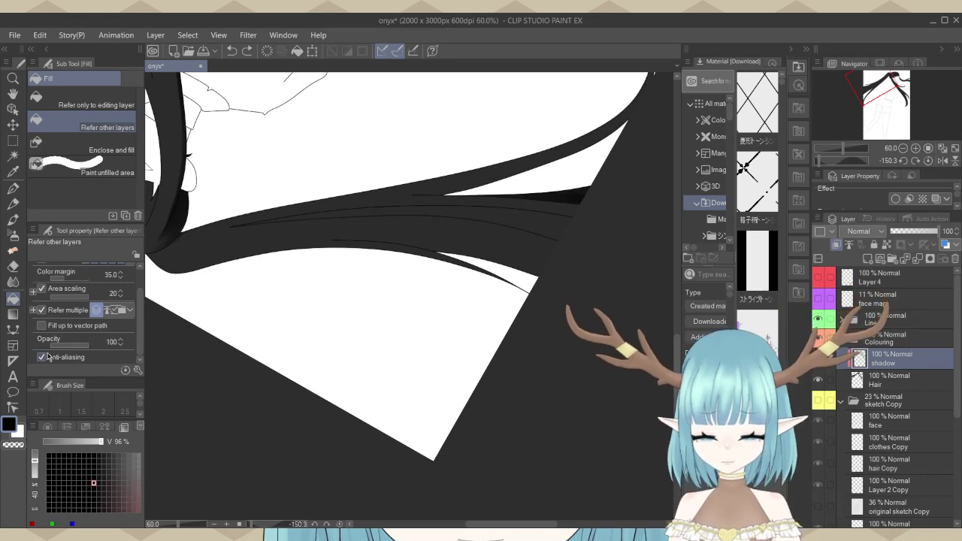
pyautogui.click(86, 346)
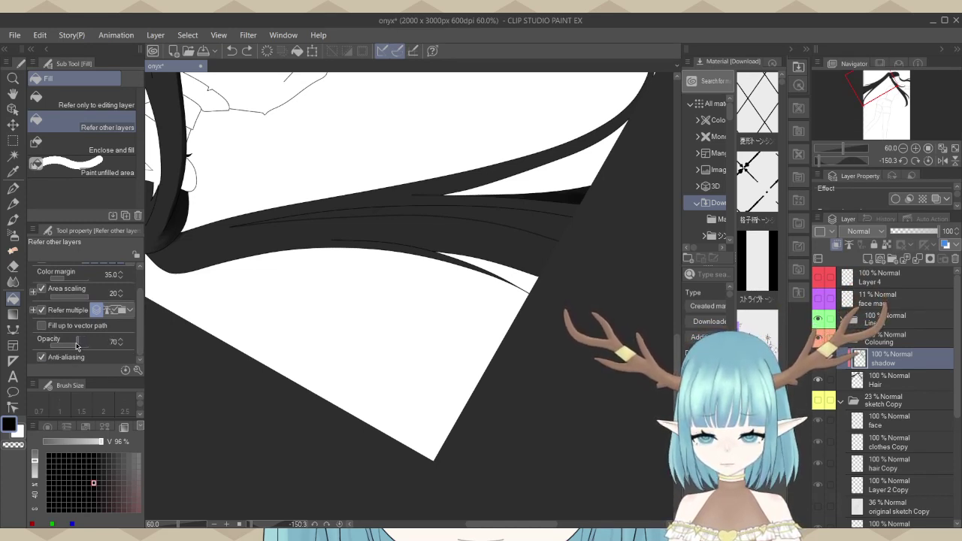
pyautogui.scroll(2, 137, 290)
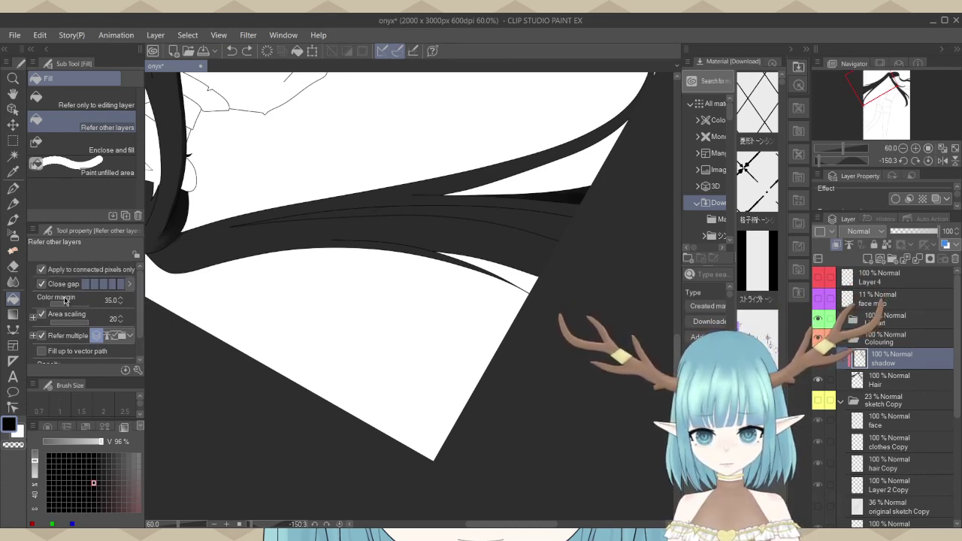
# Try the fill below the ponytail's parting line with a color margin of 11.8, and undo it.
pyautogui.moveTo(60, 309); pyautogui.dragTo(55, 306)
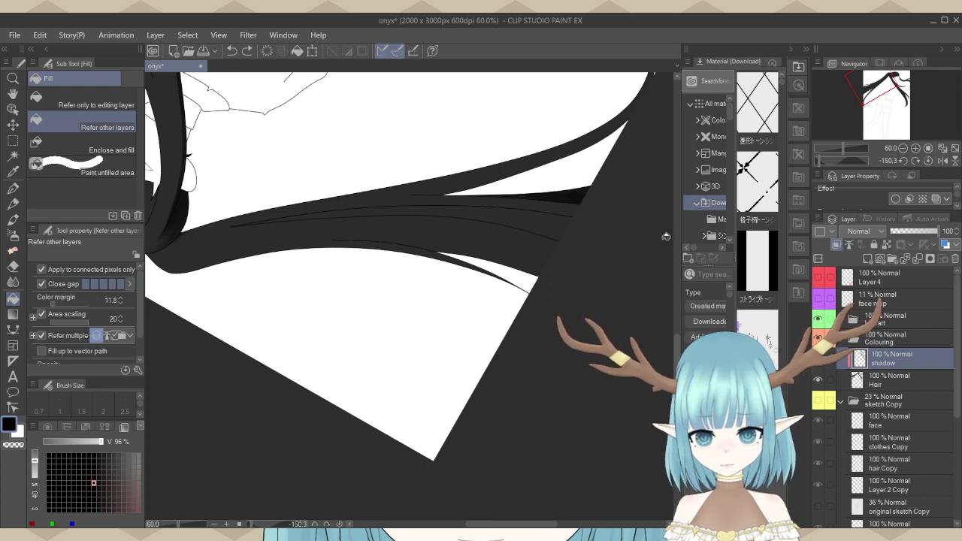
pyautogui.click(557, 230)
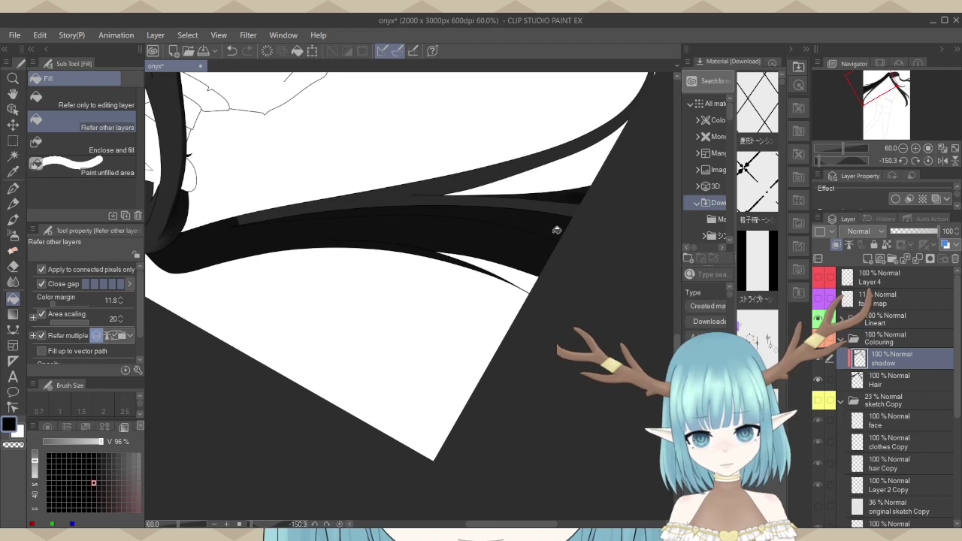
pyautogui.hotkey('ctrl', 'z')
# Set the fill's color margin to 0 and fill the band between the parting line and the curve with near-black shadow.
pyautogui.moveTo(58, 304); pyautogui.dragTo(43, 305)
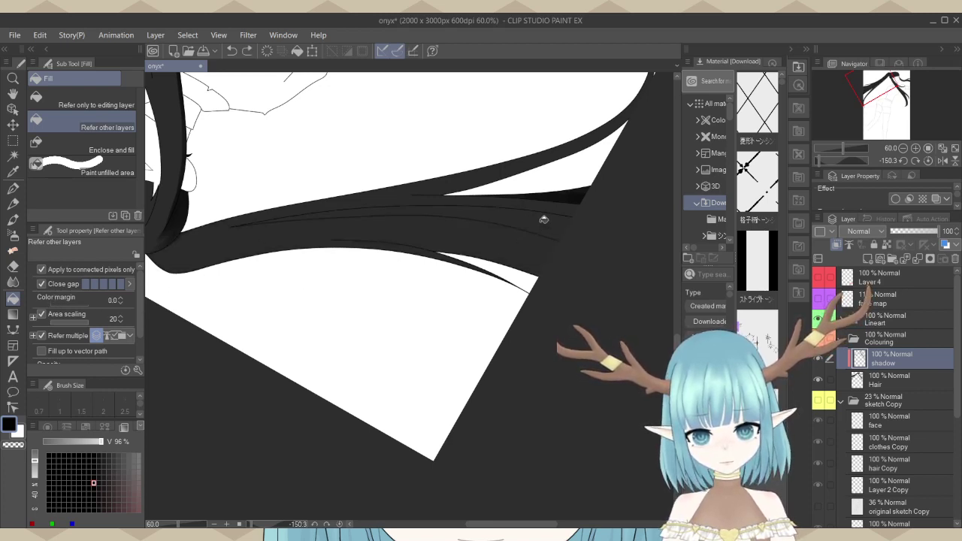
pyautogui.click(544, 220)
pyautogui.scroll(-4, 543, 218)
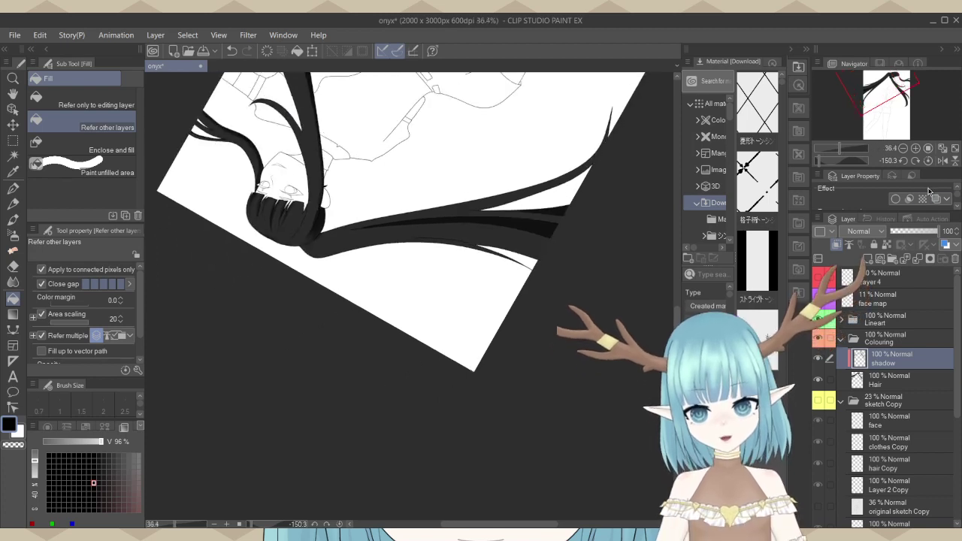
# Reset the canvas rotation to 0 degrees and check the ponytail shading on the whole figure.
pyautogui.click(889, 160)
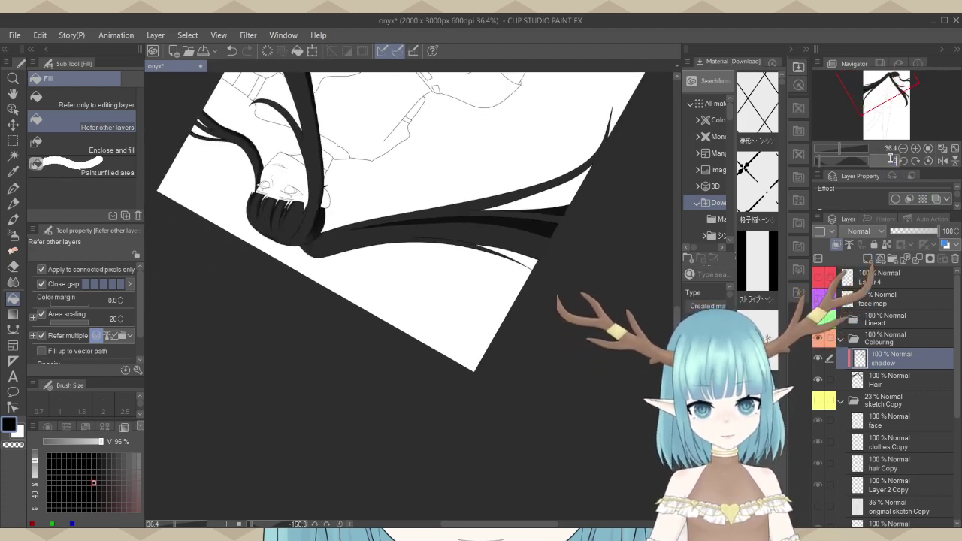
pyautogui.write('0')
pyautogui.press('Return')
pyautogui.scroll(-2, 319, 131)
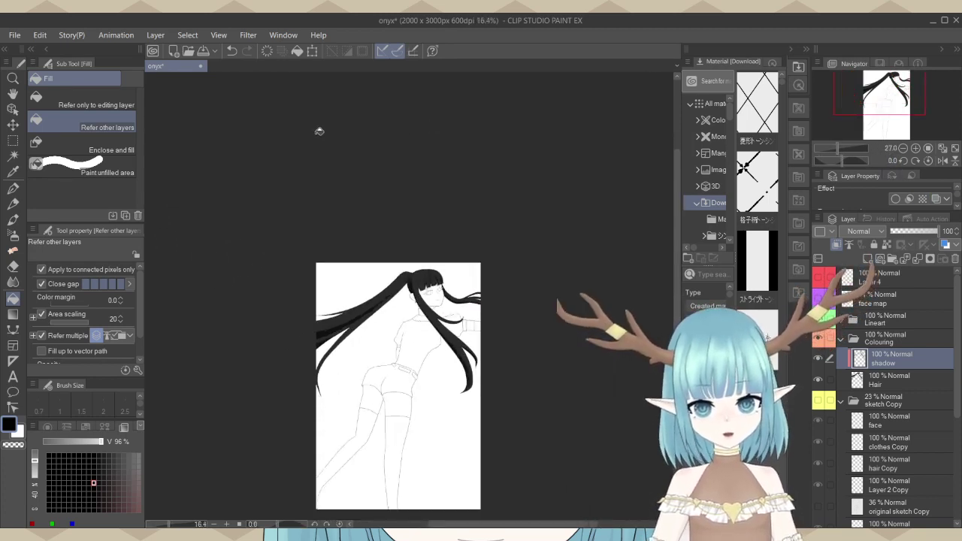
pyautogui.scroll(-1, 473, 167)
pyautogui.scroll(3, 368, 328)
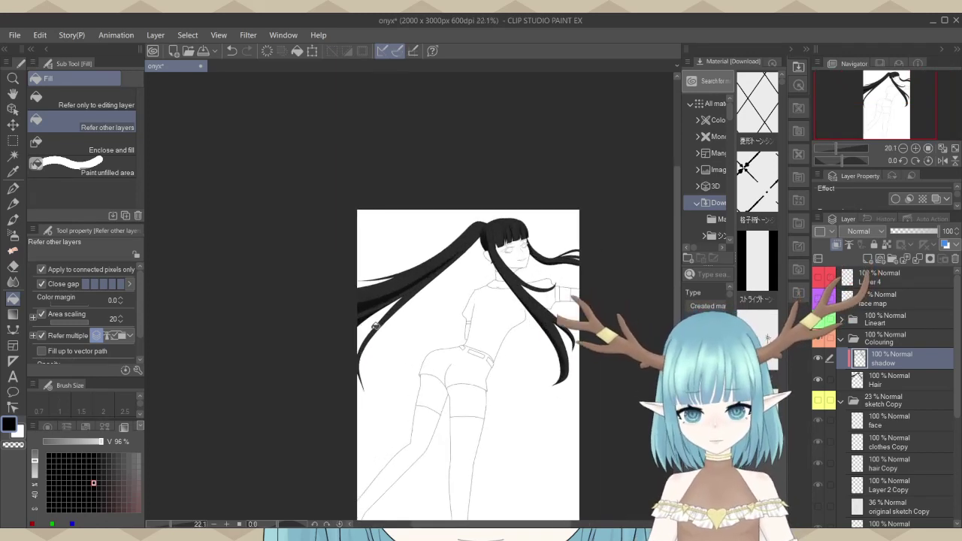